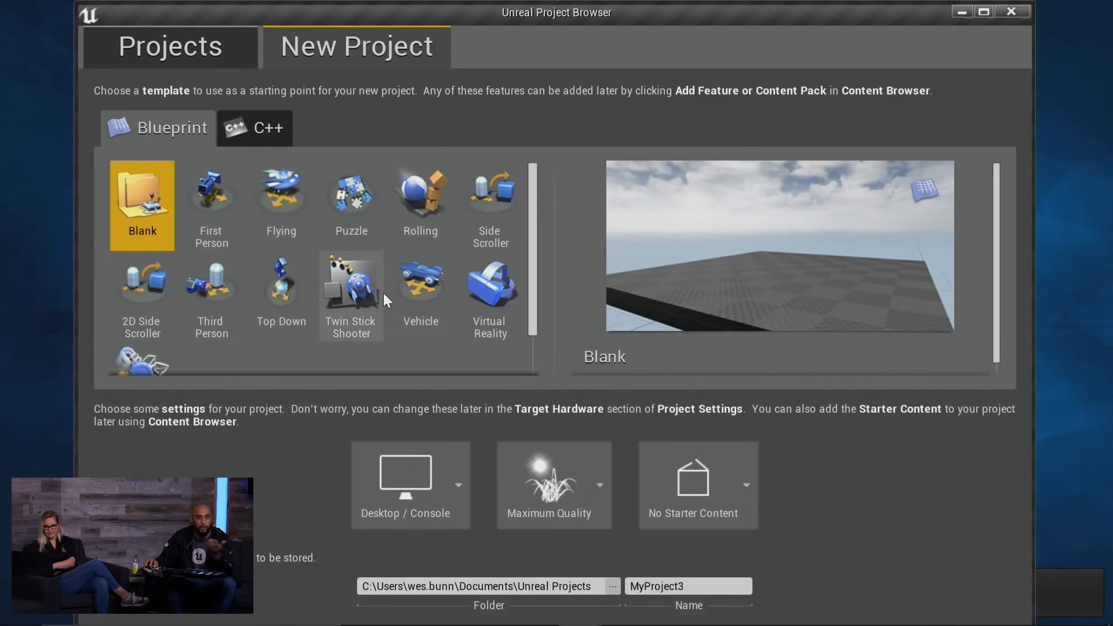
Step: Create a new Blueprint project from the Third Person template and name it TwitchProject
click(215, 314)
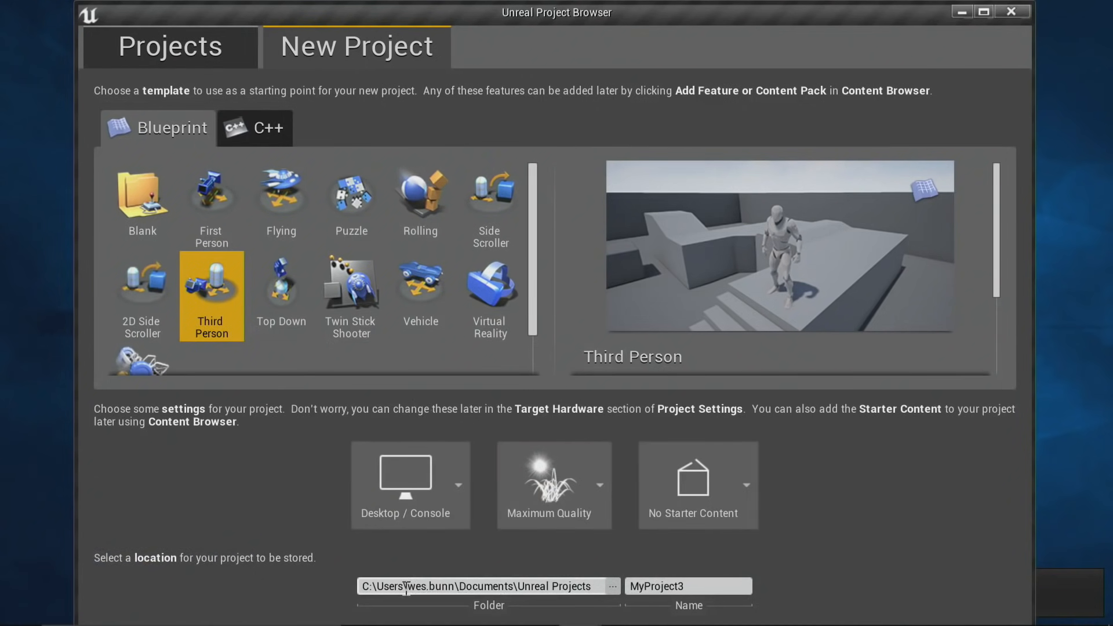
drag(700, 589, 618, 587)
text(TwitchProjec)
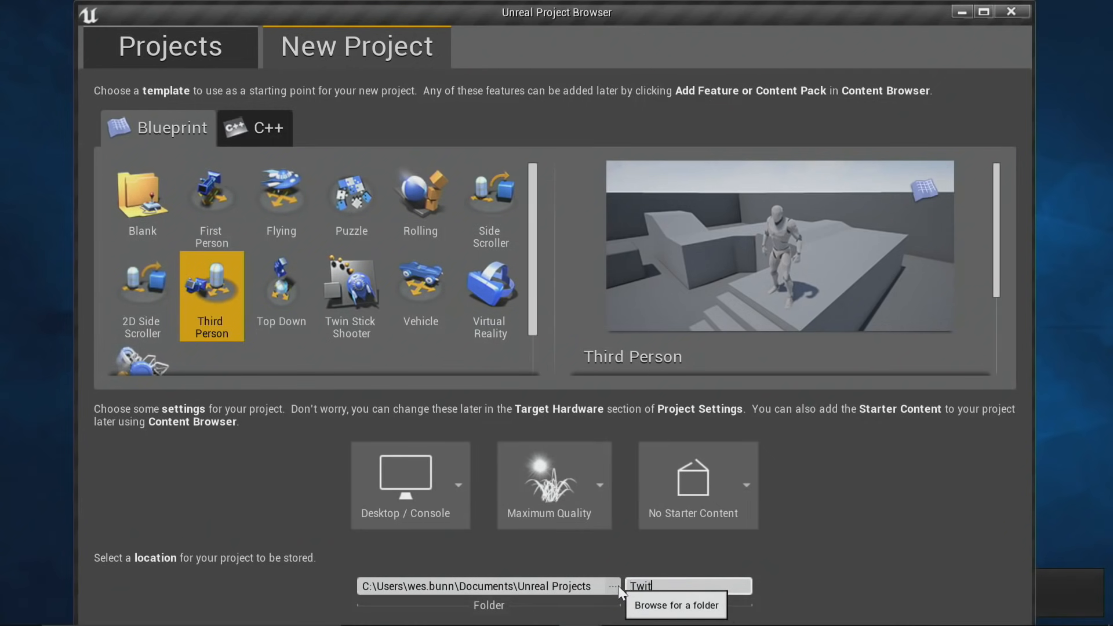
text(t)
click(981, 11)
click(1013, 614)
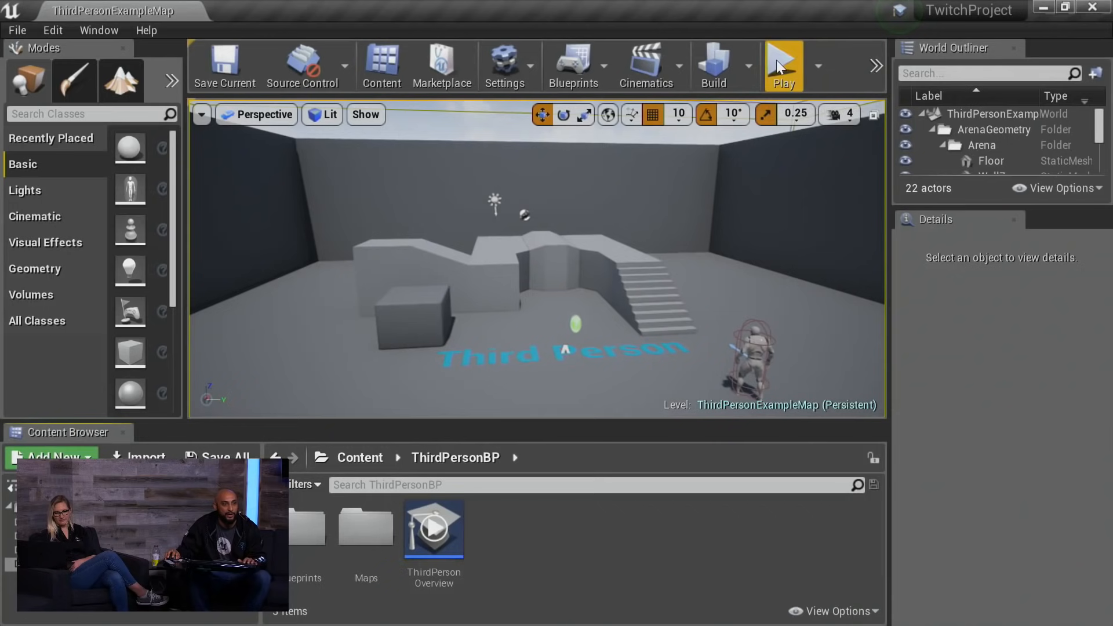
Step: Play-test the example map by running the character around and jumping, and end the play session
click(780, 65)
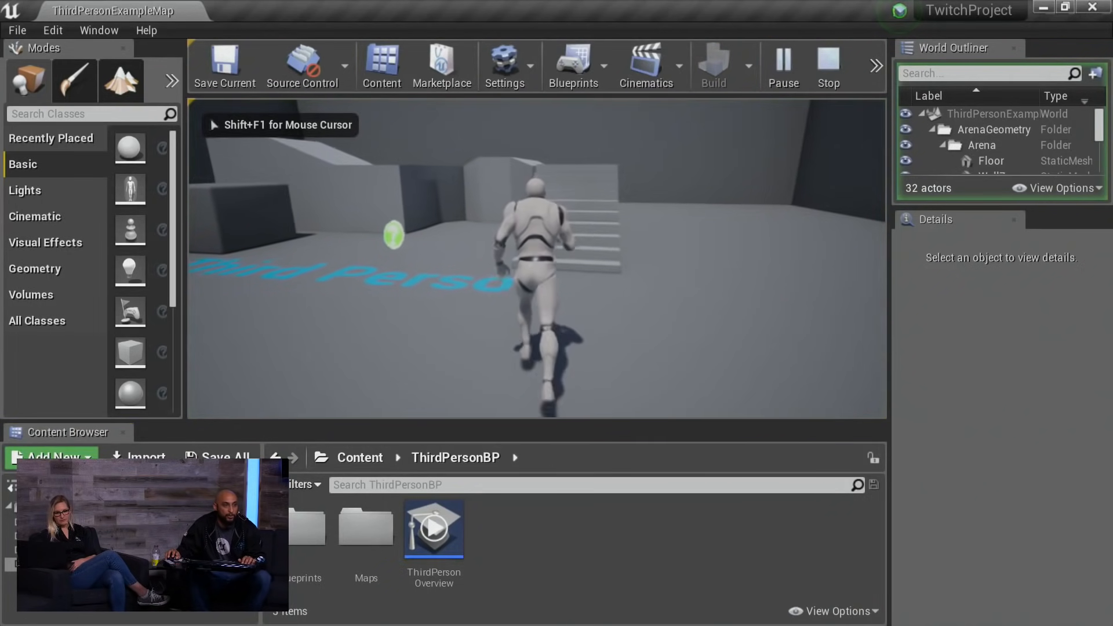
key(s)
key(w)
key(d)
key(a)
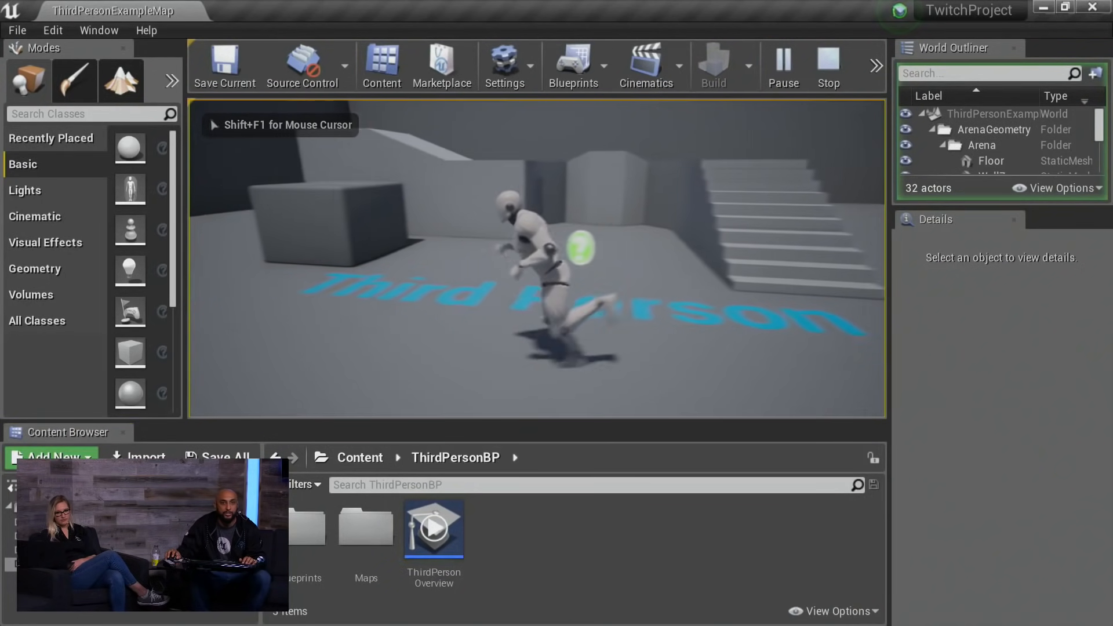
key(d)
key(s)
key(d)
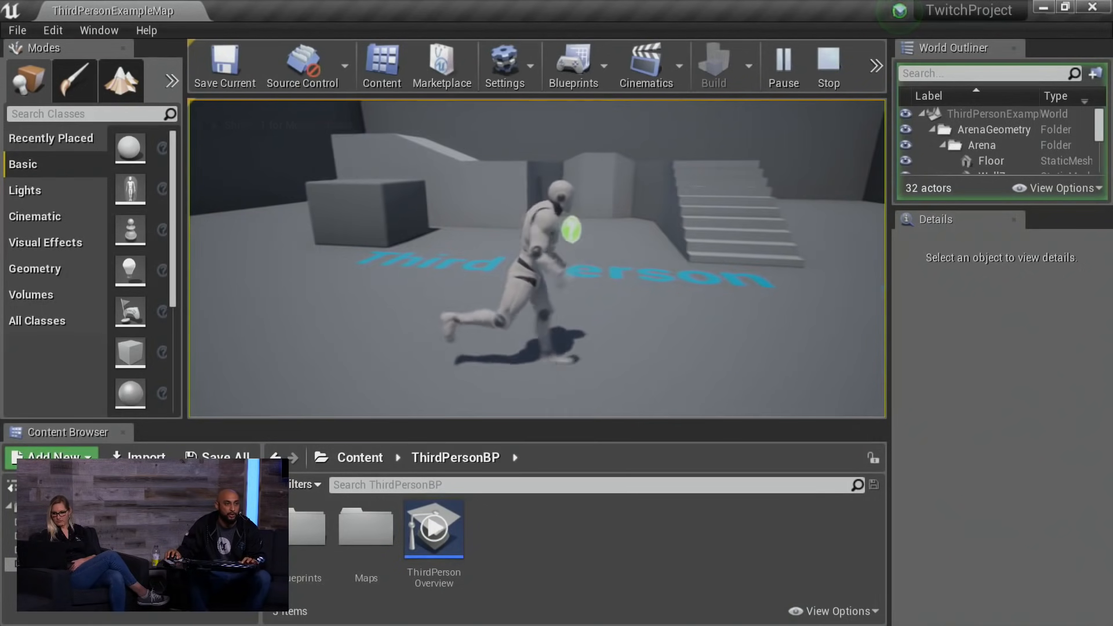
key(space)
key(w)
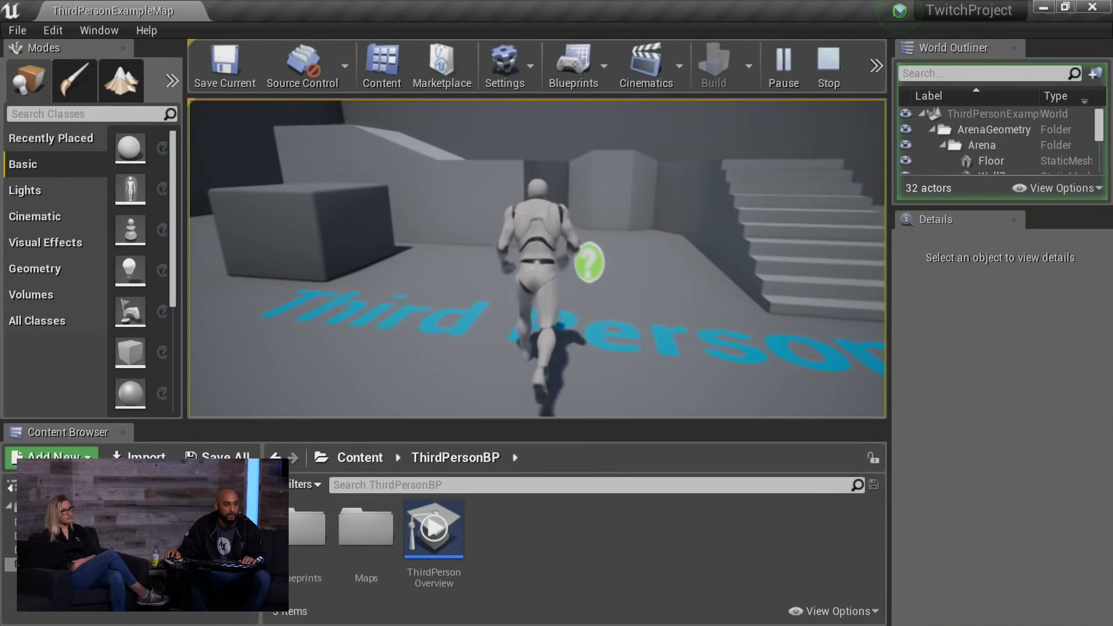
key(Escape)
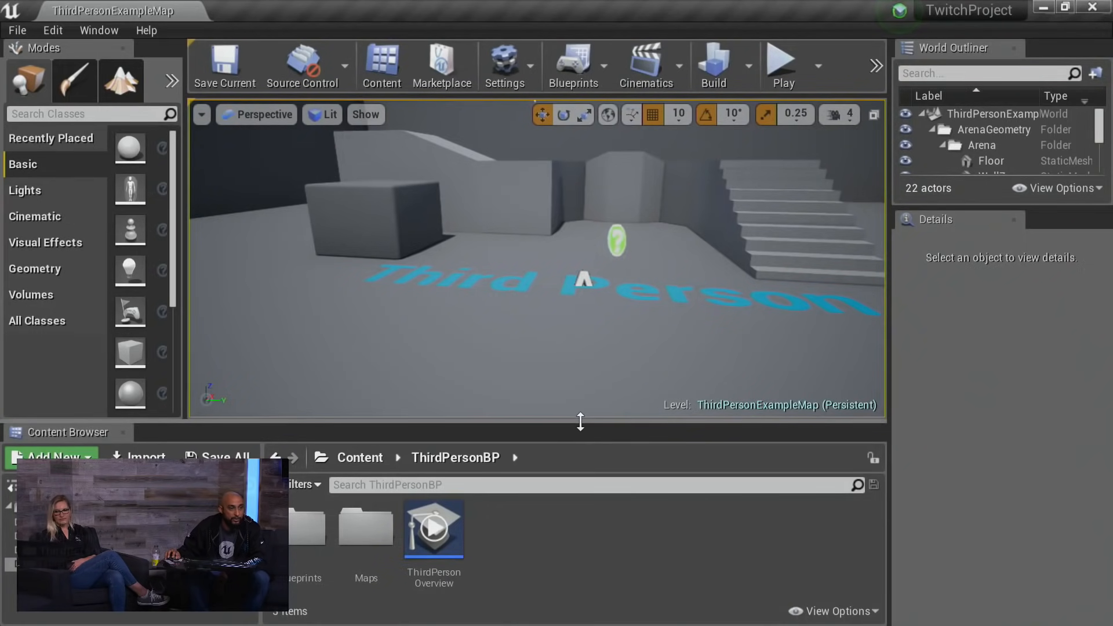
Step: Enlarge the Content Browser and create a folder named Character under Content
drag(580, 421, 601, 314)
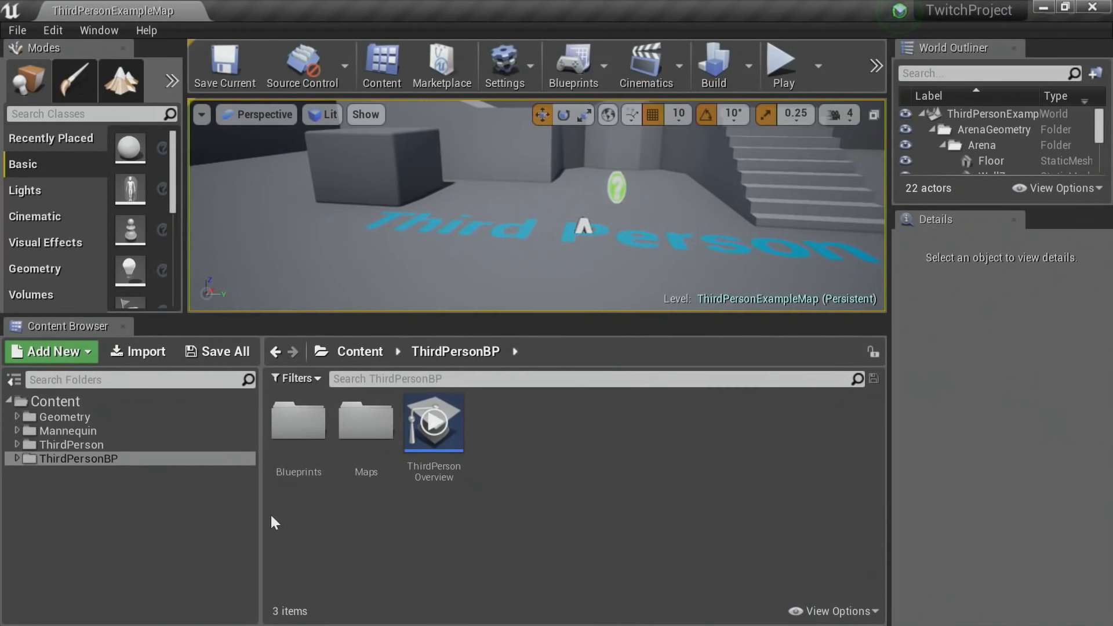
click(71, 398)
right_click(71, 397)
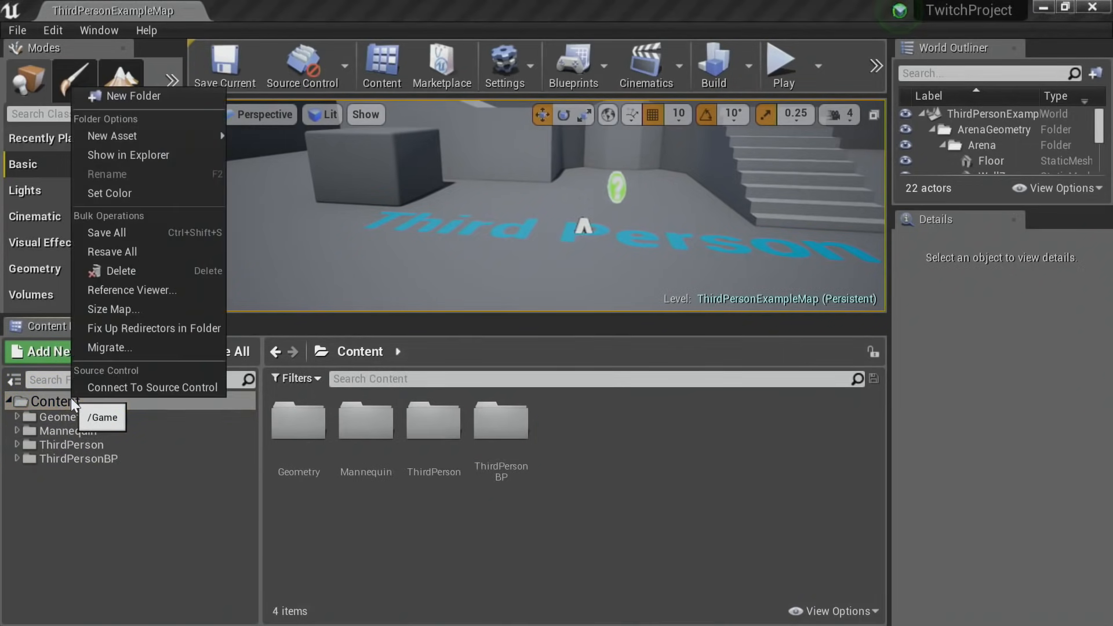
click(132, 94)
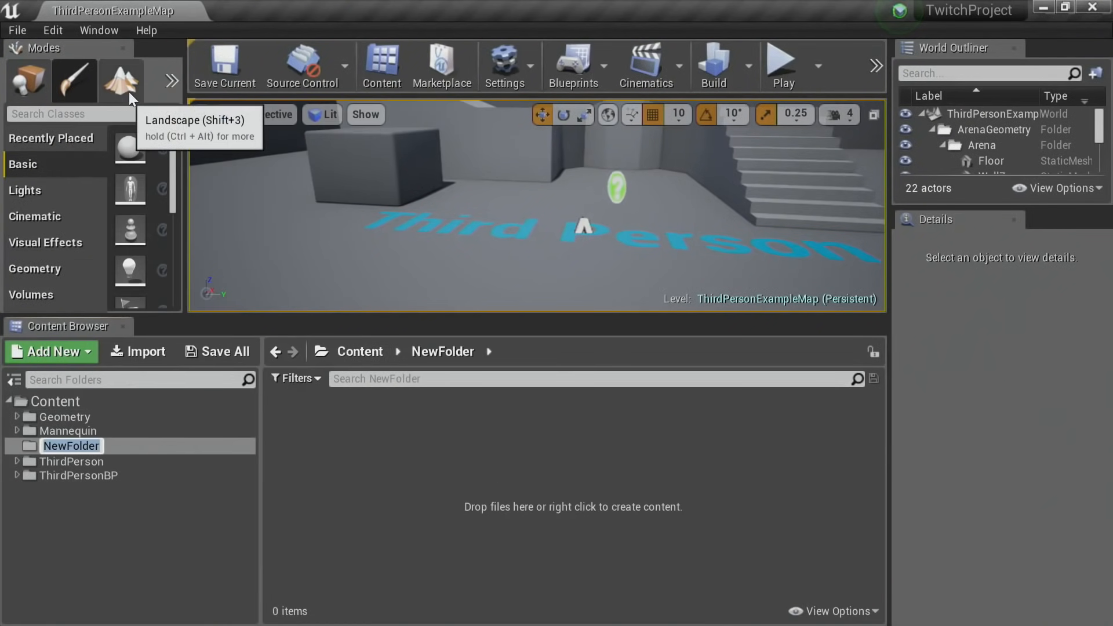
text(Chara)
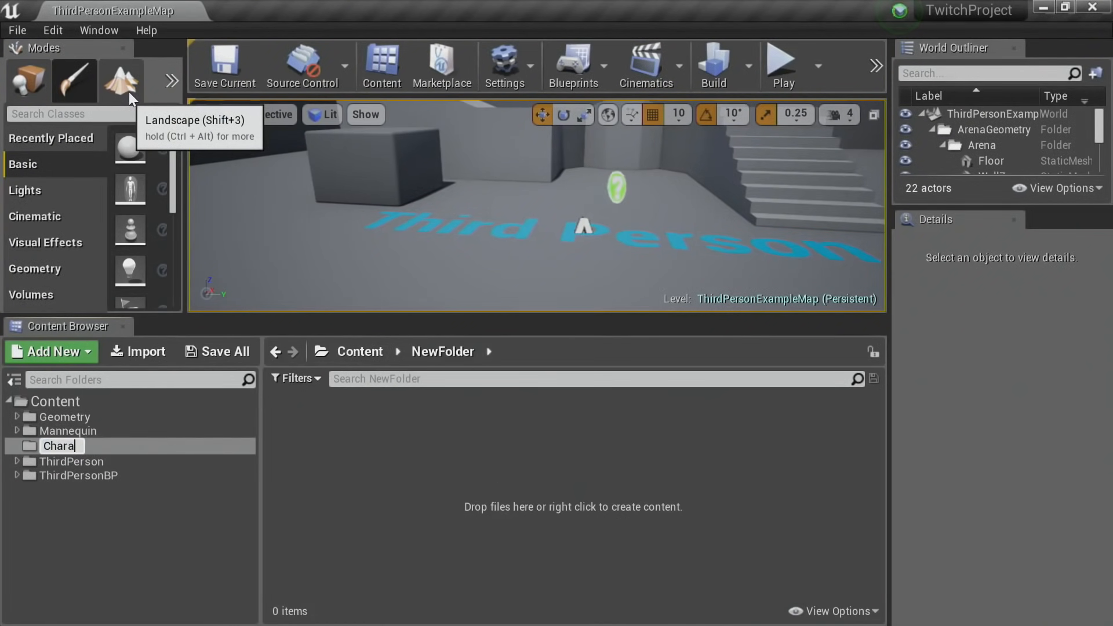
text(cter)
key(Return)
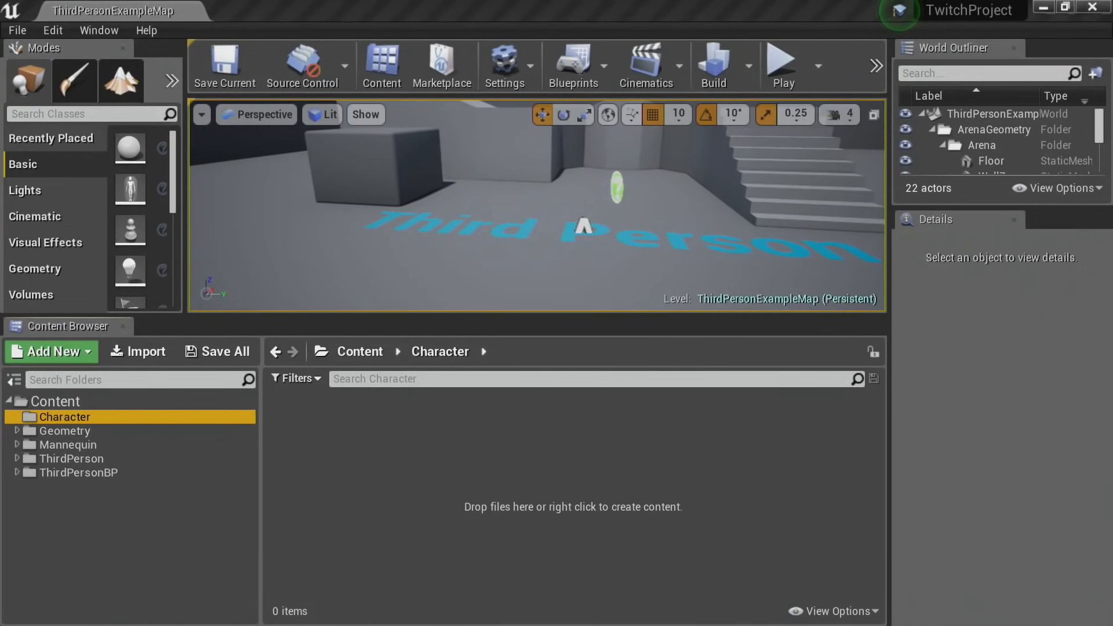
drag(0, 116, 501, 87)
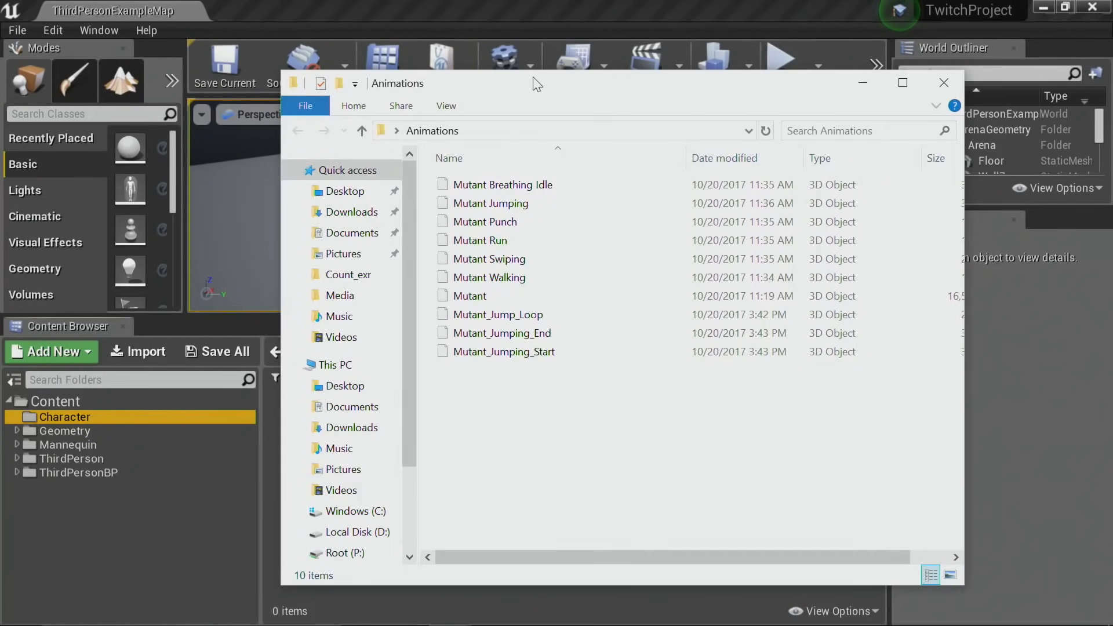
drag(533, 70, 565, 223)
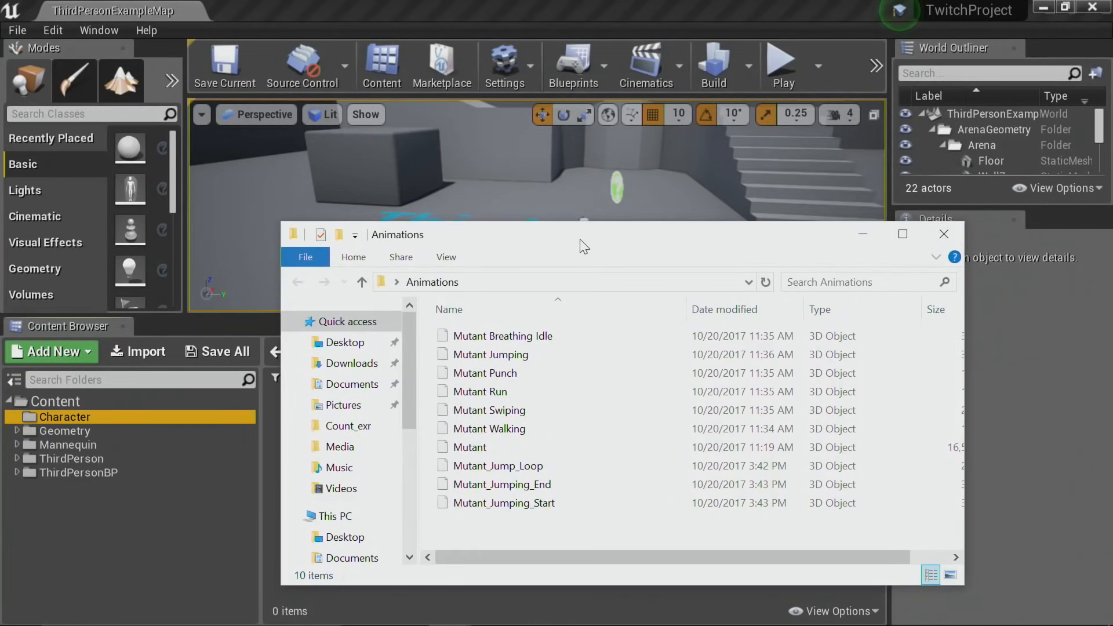
drag(579, 240, 710, 162)
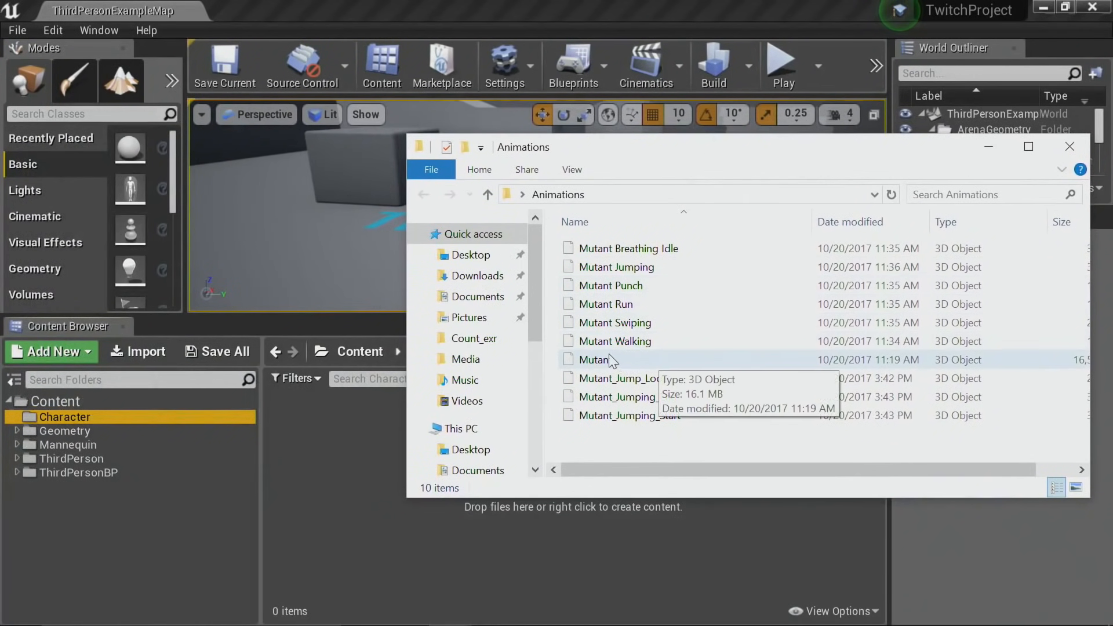
drag(608, 358, 339, 425)
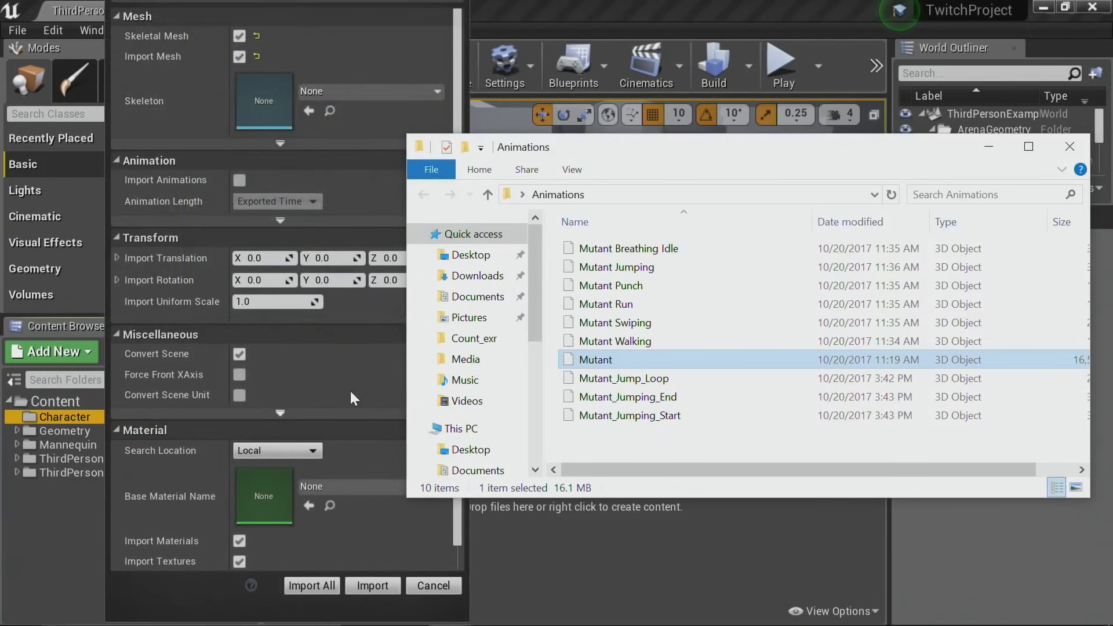
click(169, 2)
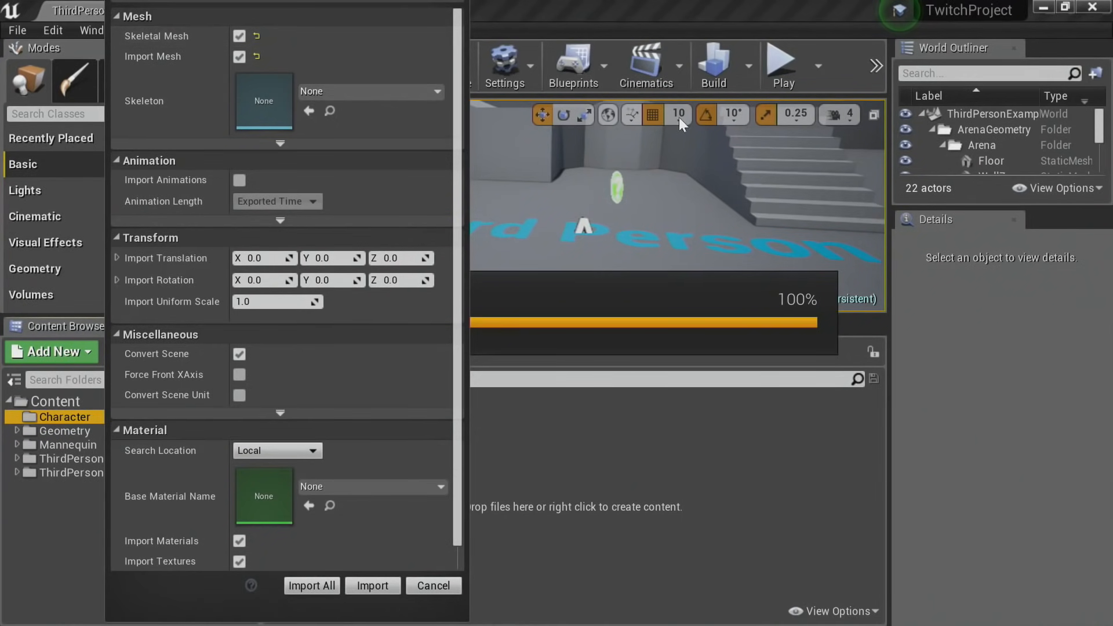
click(441, 582)
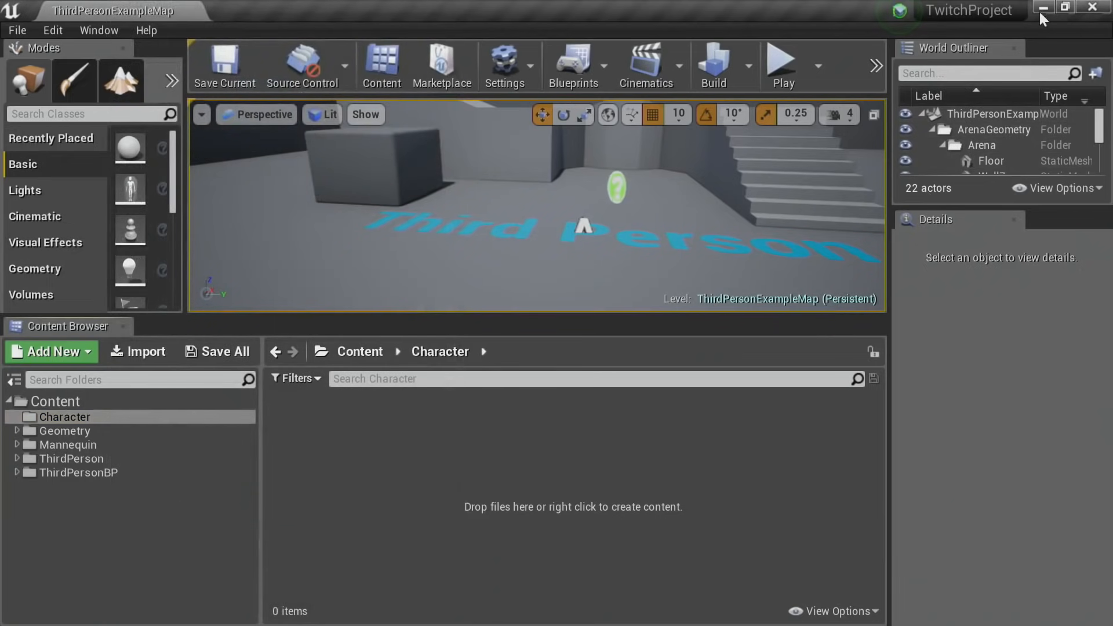
Step: Arrange the editor beside the Animations folder window and bring the Mutant file into the Character folder to open its import options
click(1065, 7)
drag(732, 173, 497, 96)
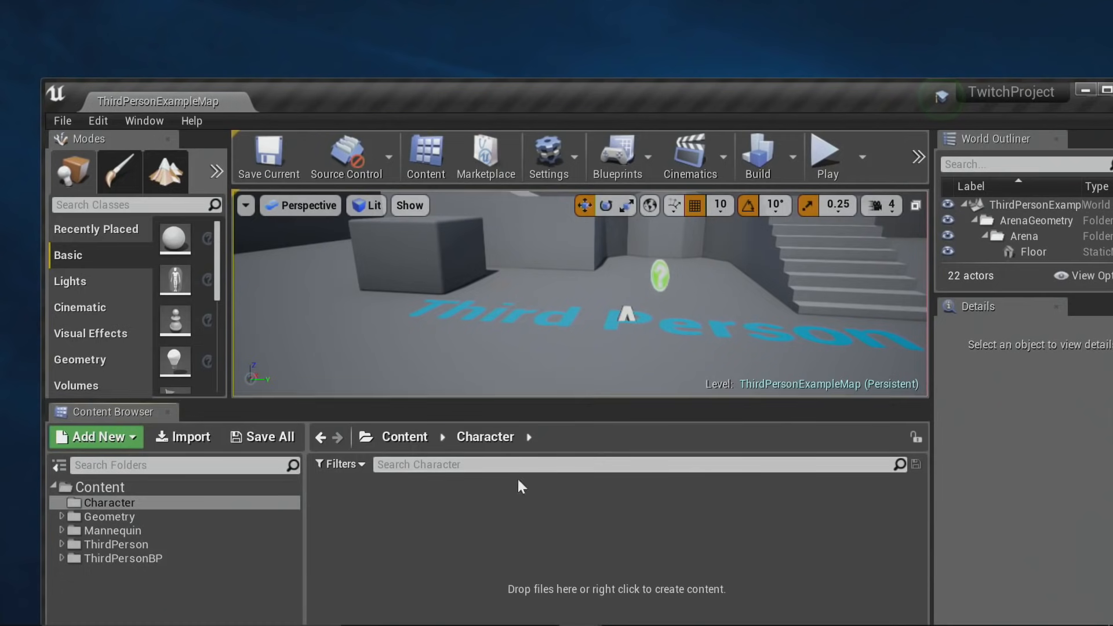
drag(394, 94, 876, 162)
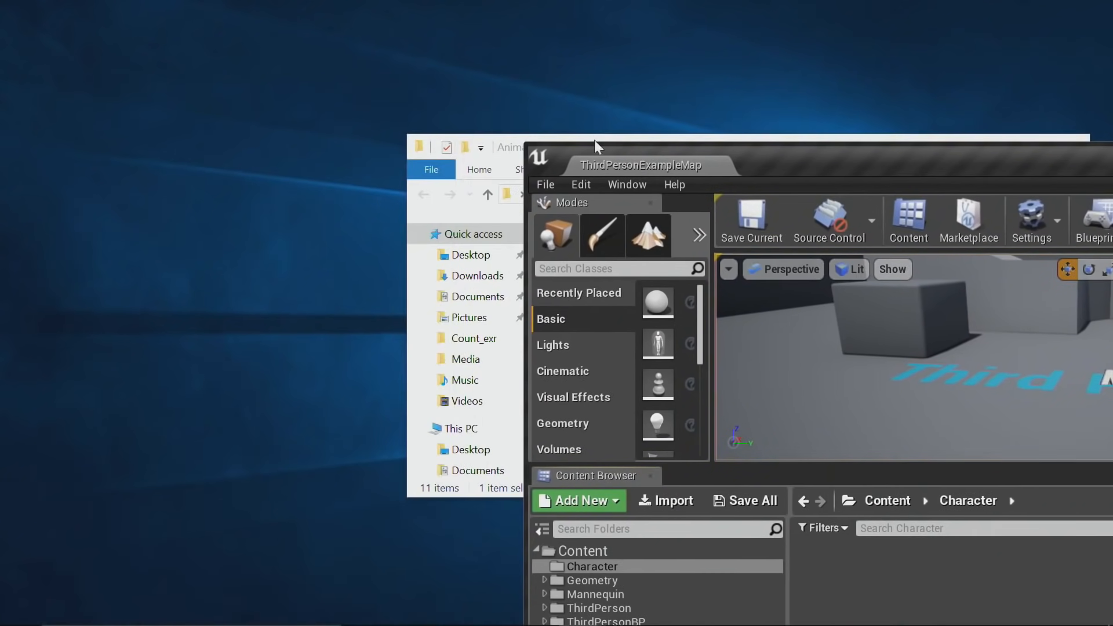
click(503, 152)
drag(573, 154, 185, 99)
drag(202, 324, 846, 569)
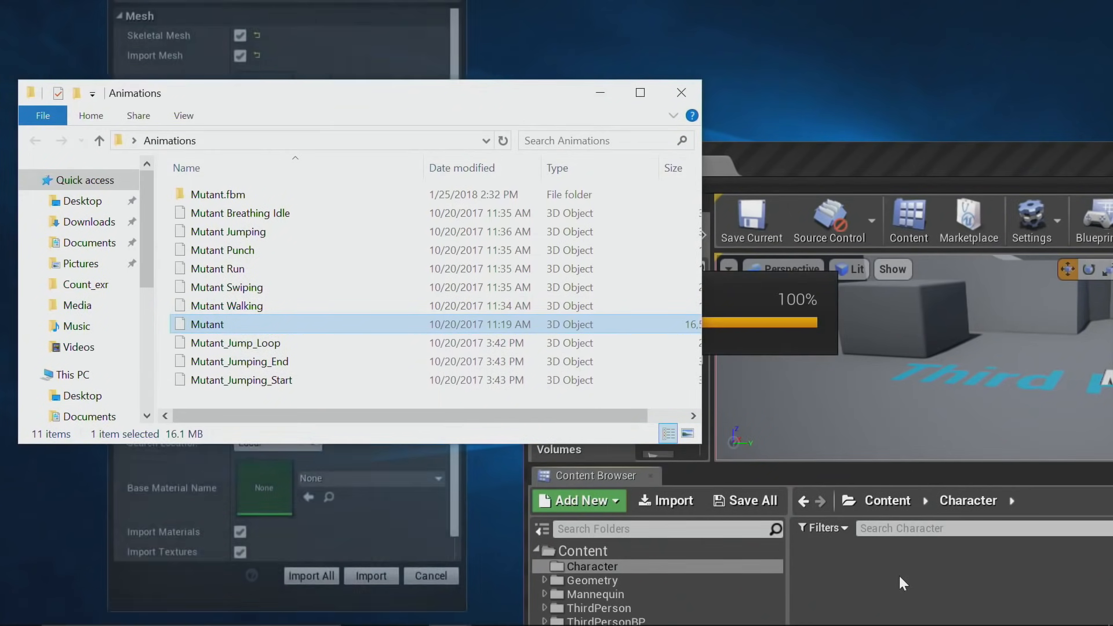
click(147, 1)
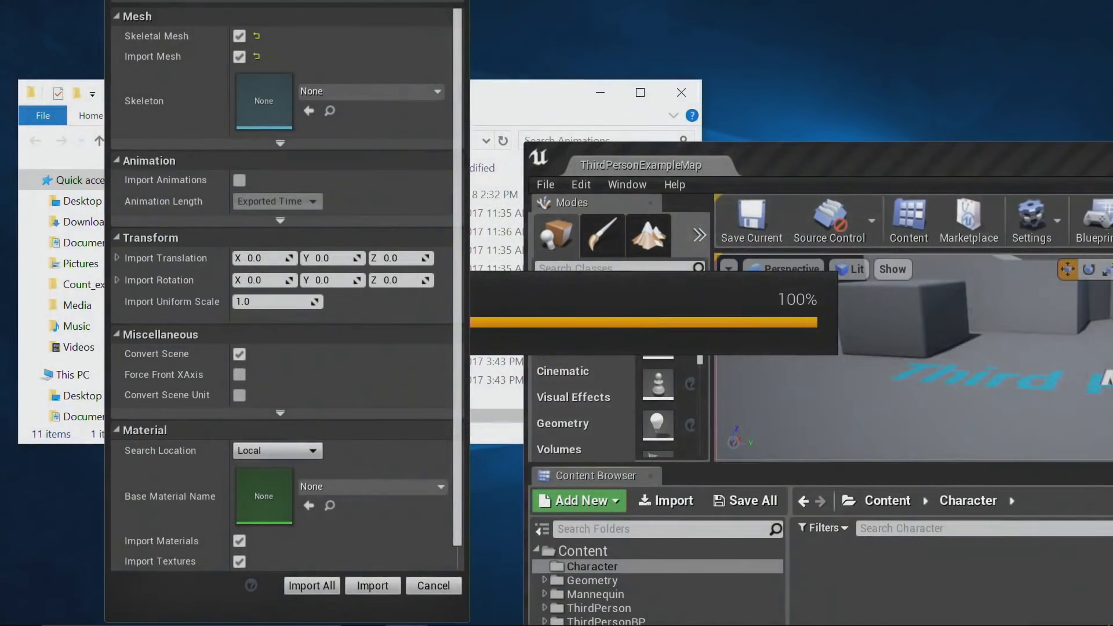
Step: Switch to the web browser and open the Skeleton Assets series among the Animation video tutorials of the Unreal Engine documentation
drag(0, 87, 482, 65)
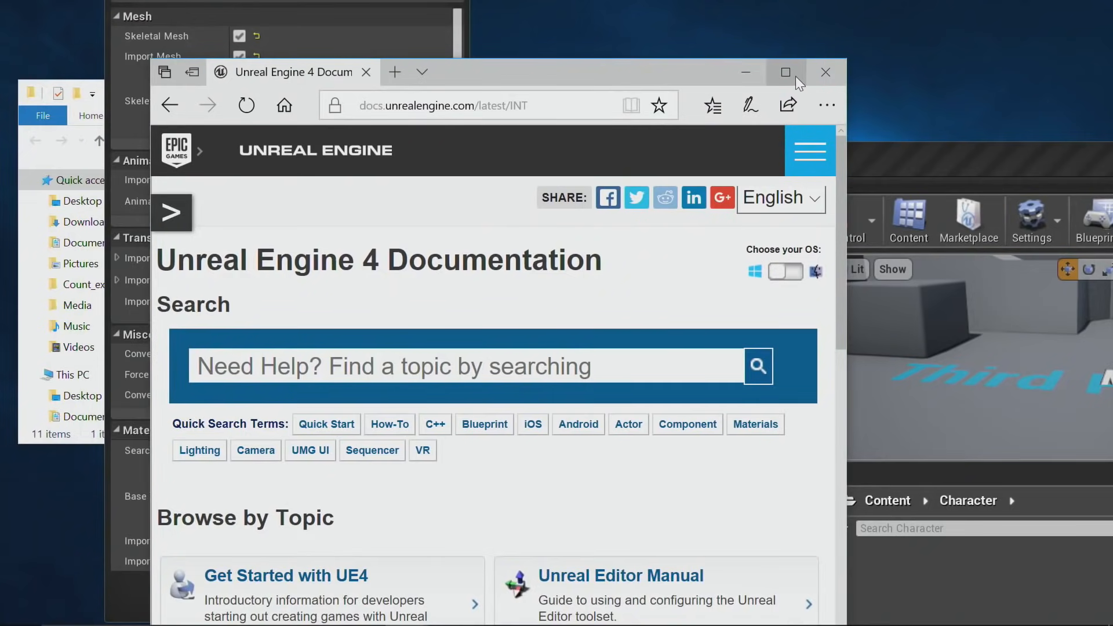
click(795, 76)
mouse_move(350, 93)
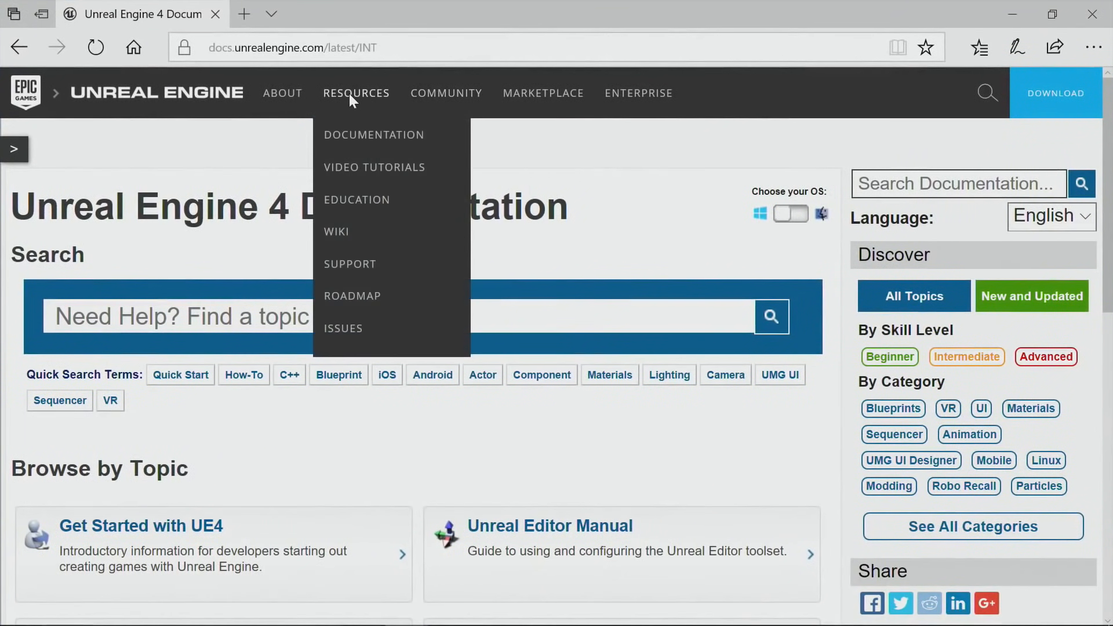
click(359, 167)
scroll(276, 323, down, 5)
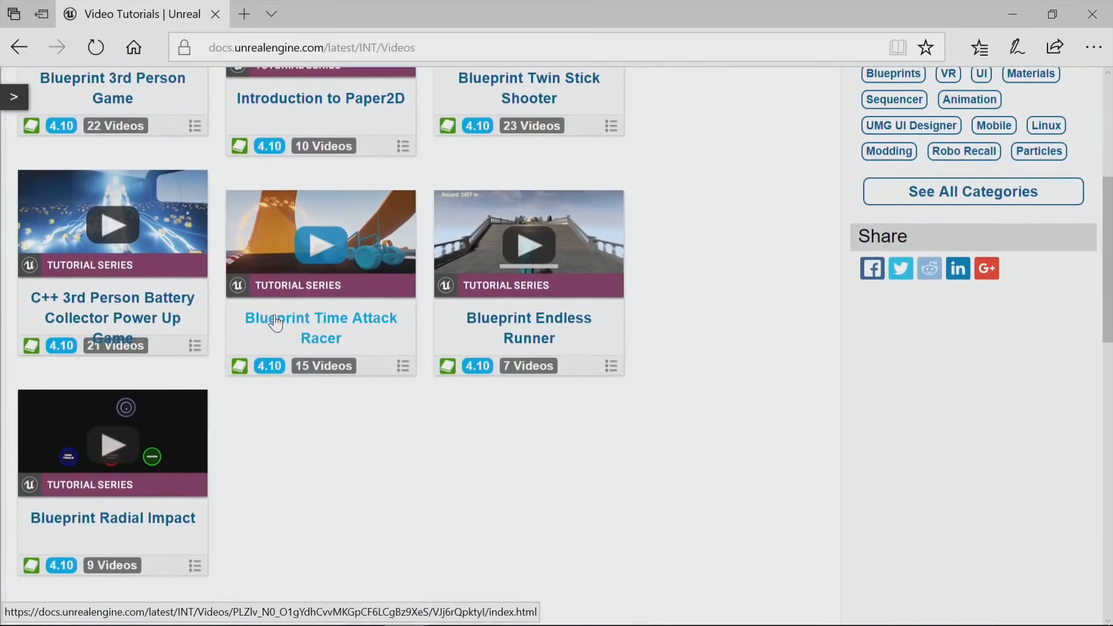
scroll(276, 323, down, 5)
click(318, 390)
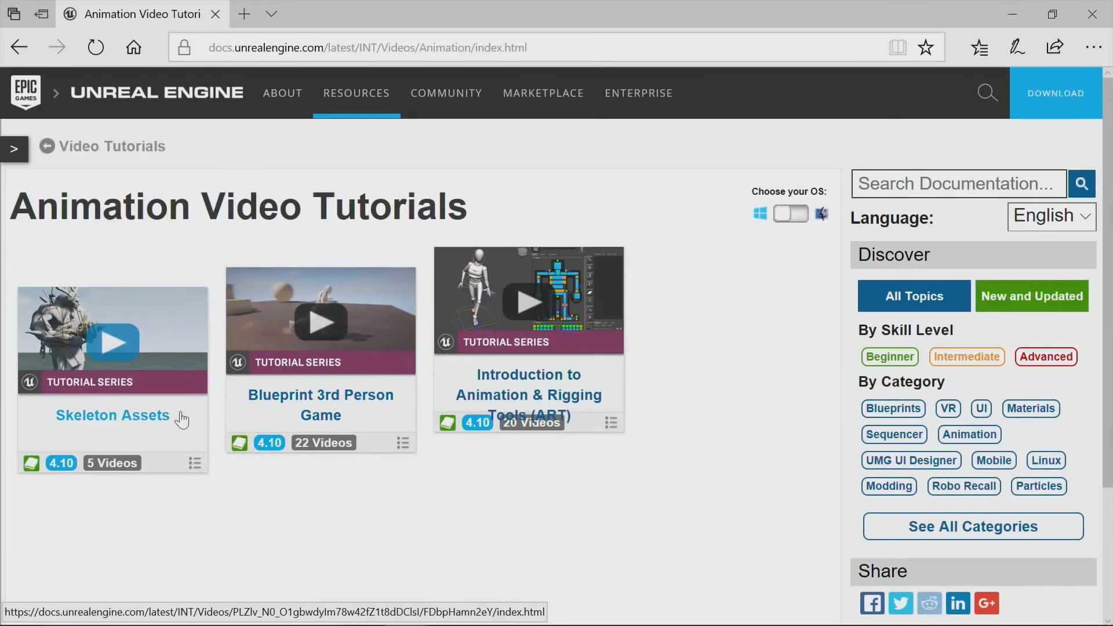
click(103, 443)
Step: Examine the Skeleton Assets overview page, including its description and the list of videos in the series
scroll(354, 348, down, 3)
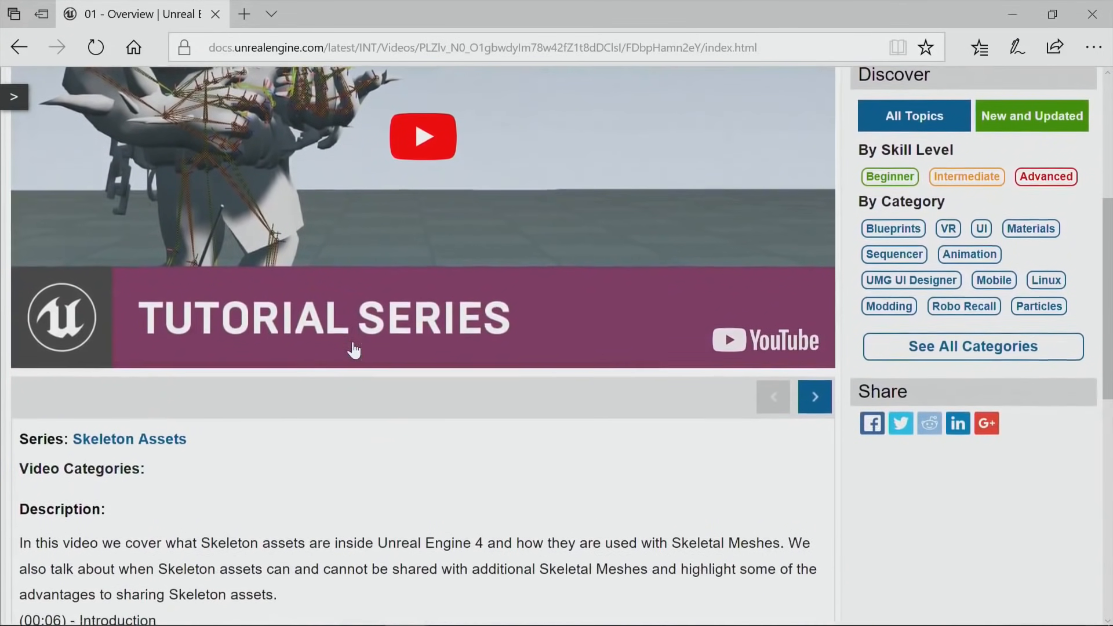
scroll(354, 348, up, 4)
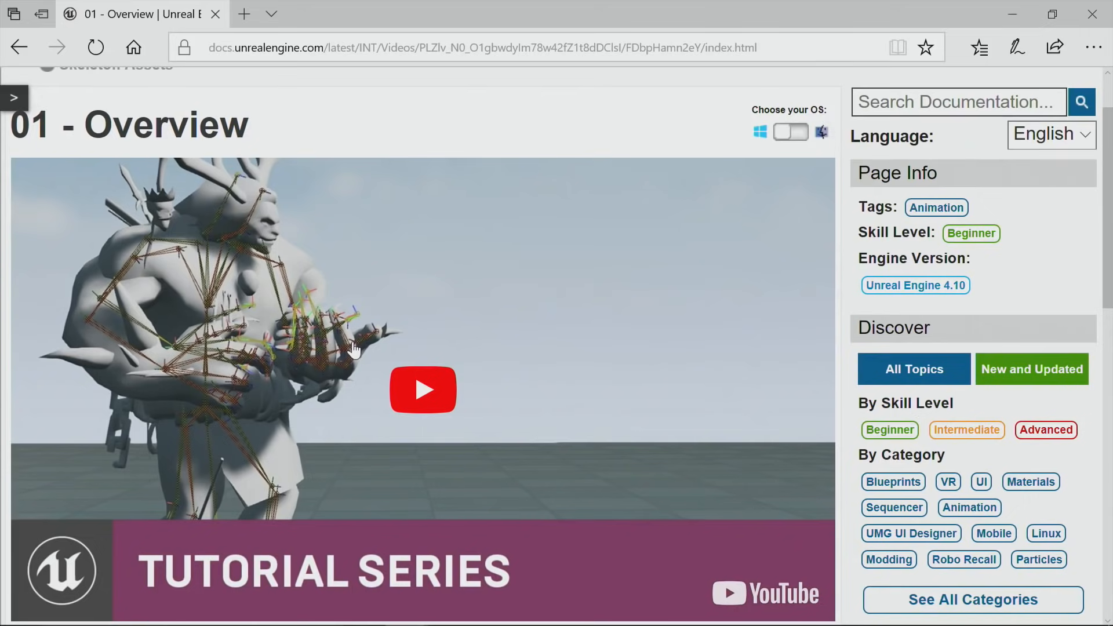
scroll(355, 353, down, 4)
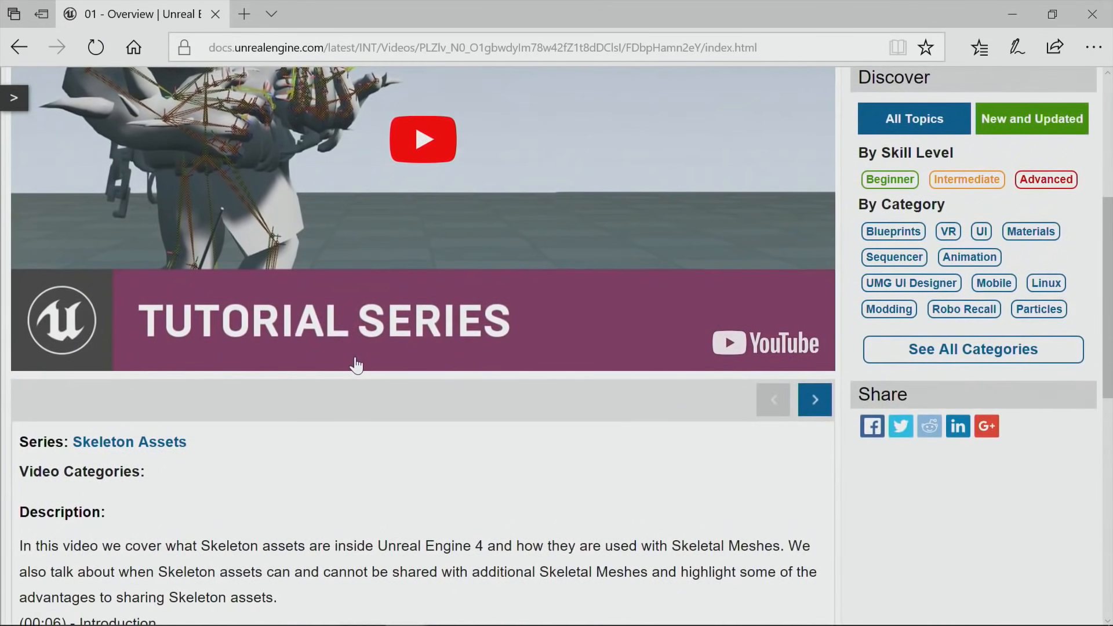
scroll(356, 371, down, 1)
scroll(357, 376, up, 4)
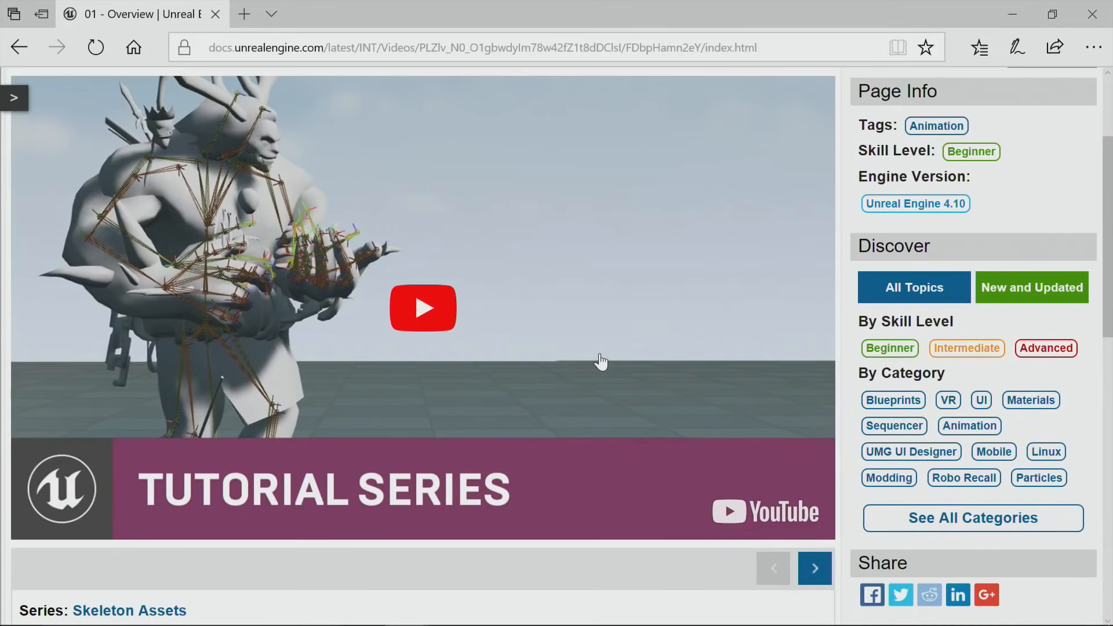
scroll(603, 357, down, 9)
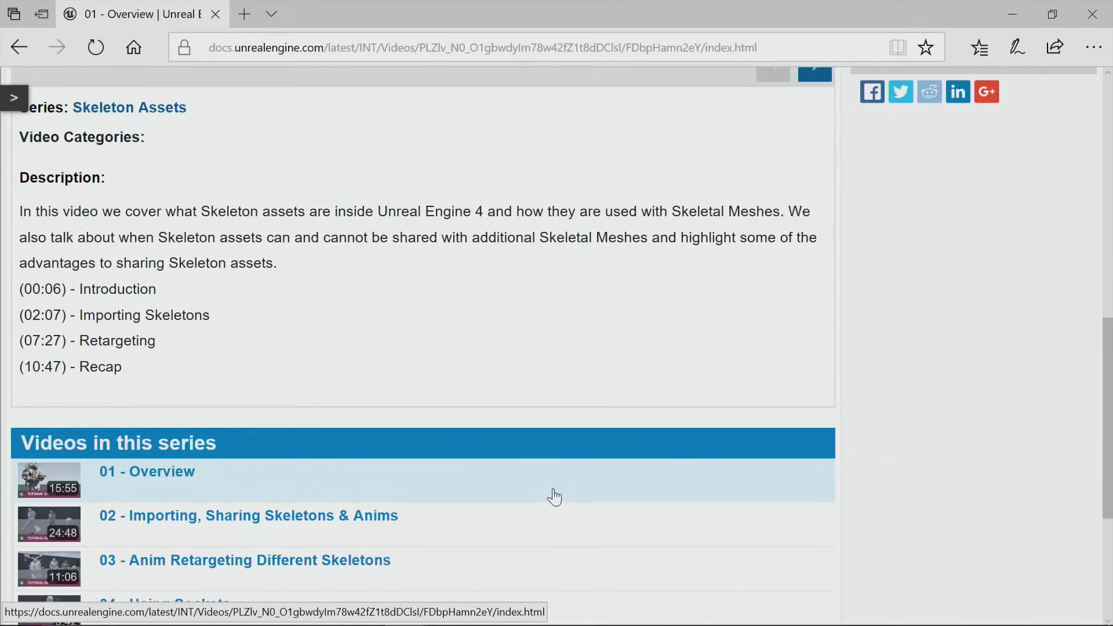
scroll(550, 502, down, 4)
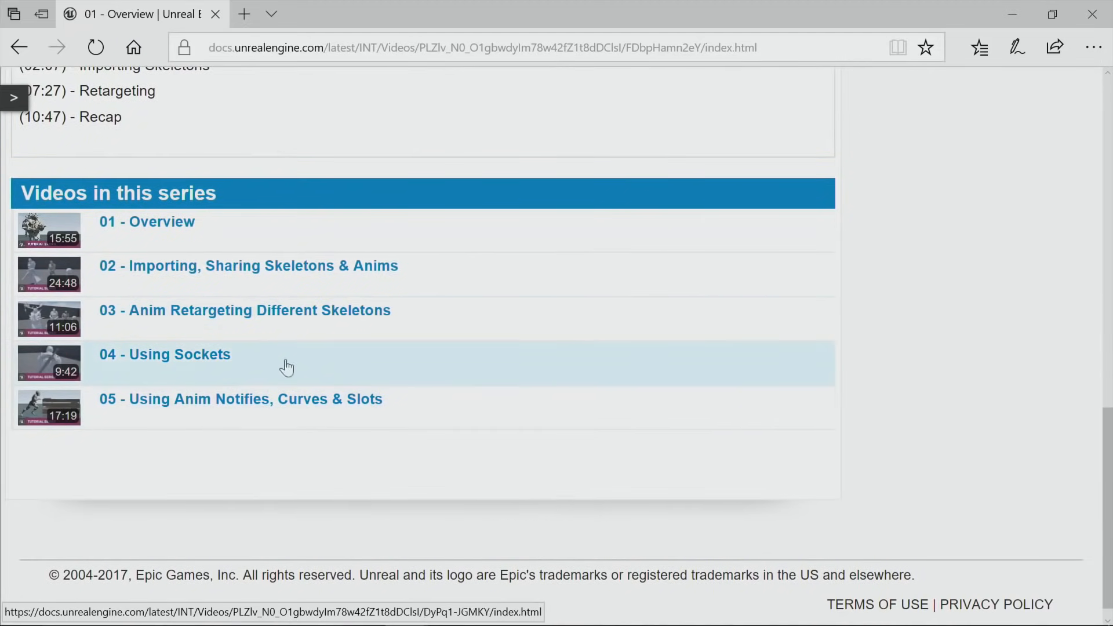
scroll(358, 380, up, 9)
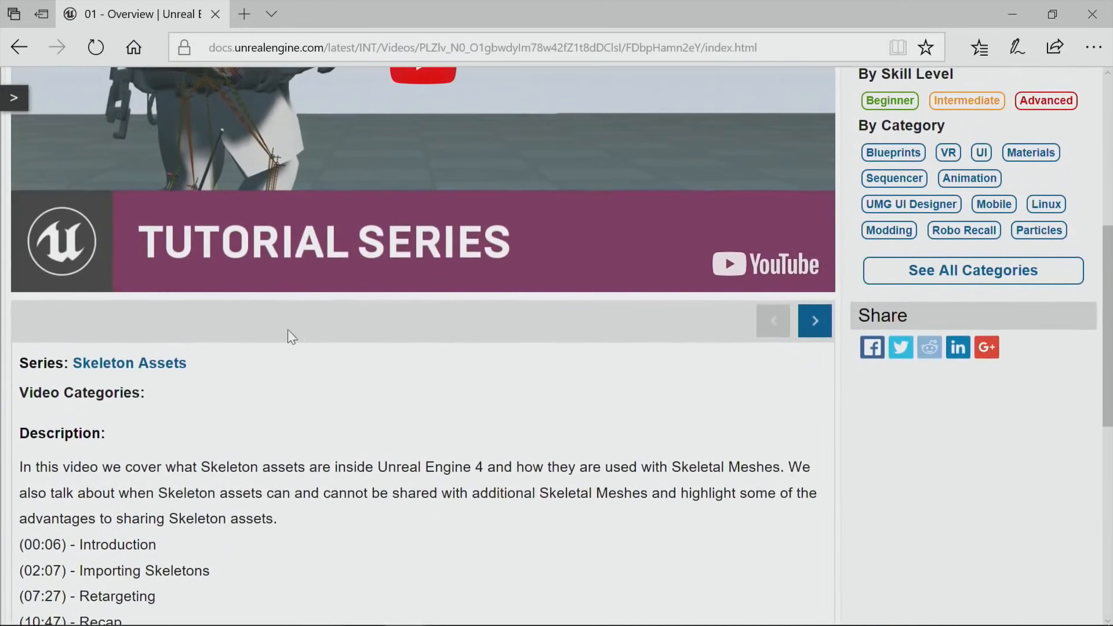
scroll(437, 258, up, 5)
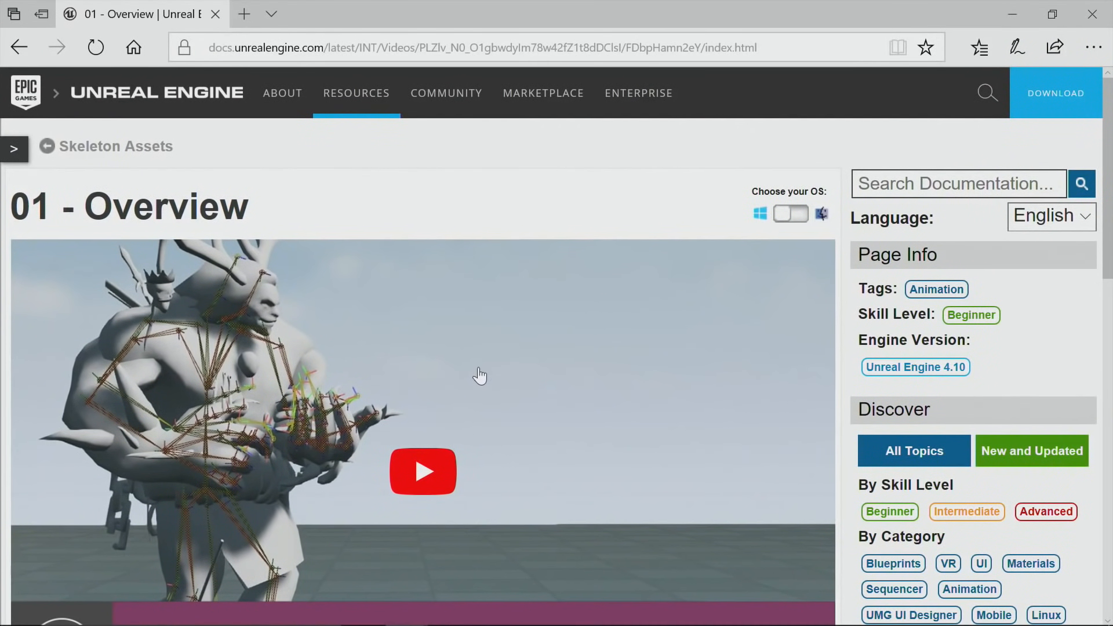
Step: Close the documentation page and import the Mutant skeletal mesh with Skeleton left at None, dismissing the message log
click(214, 16)
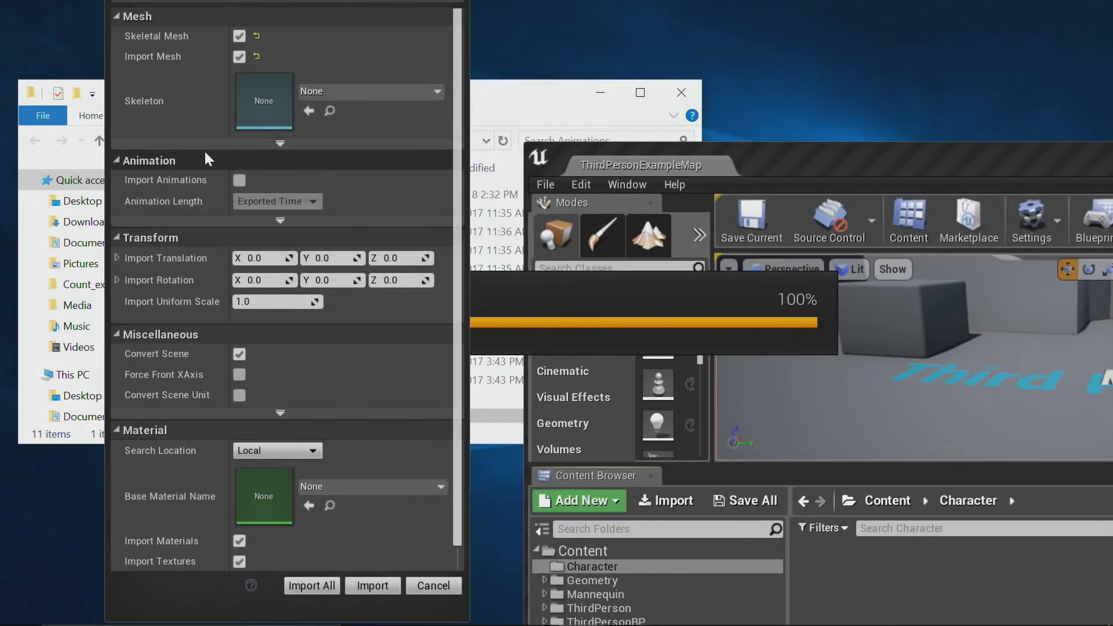
click(352, 93)
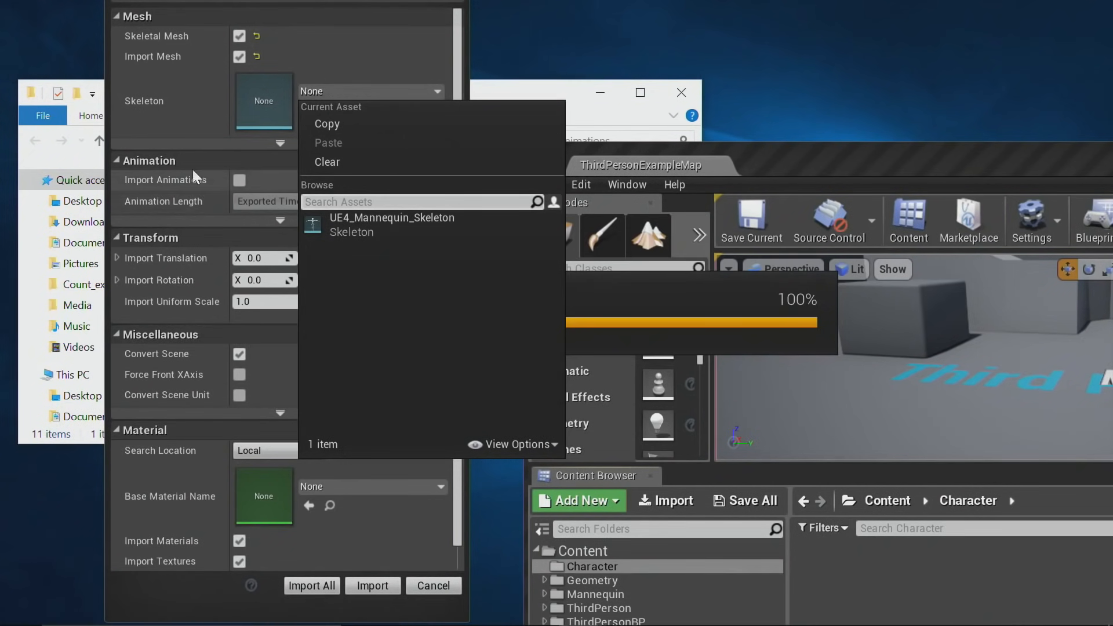
click(173, 134)
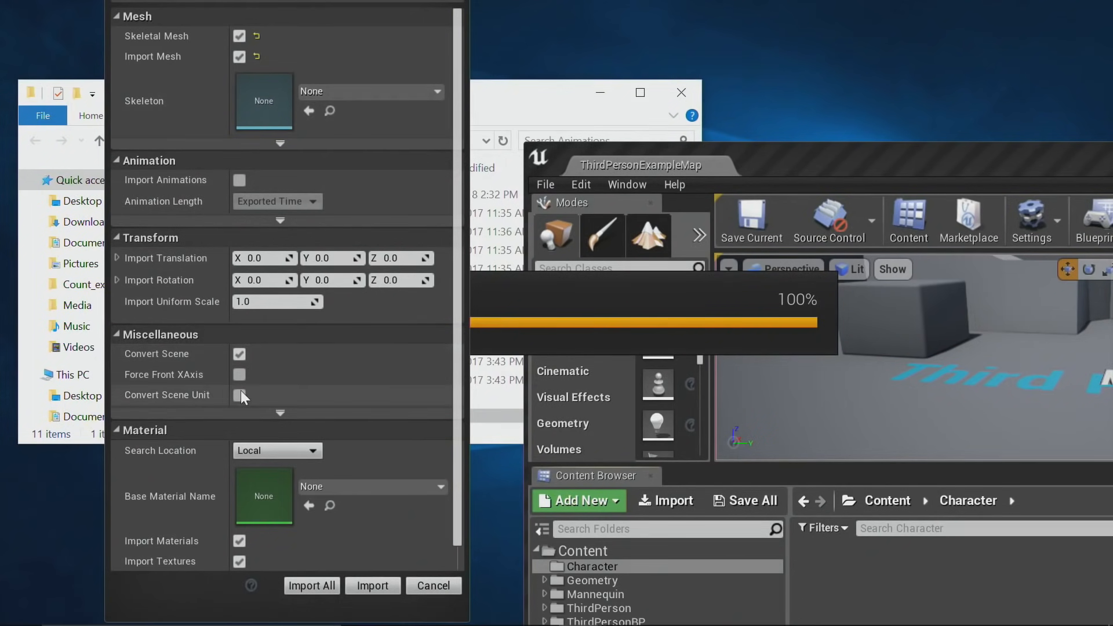
click(371, 586)
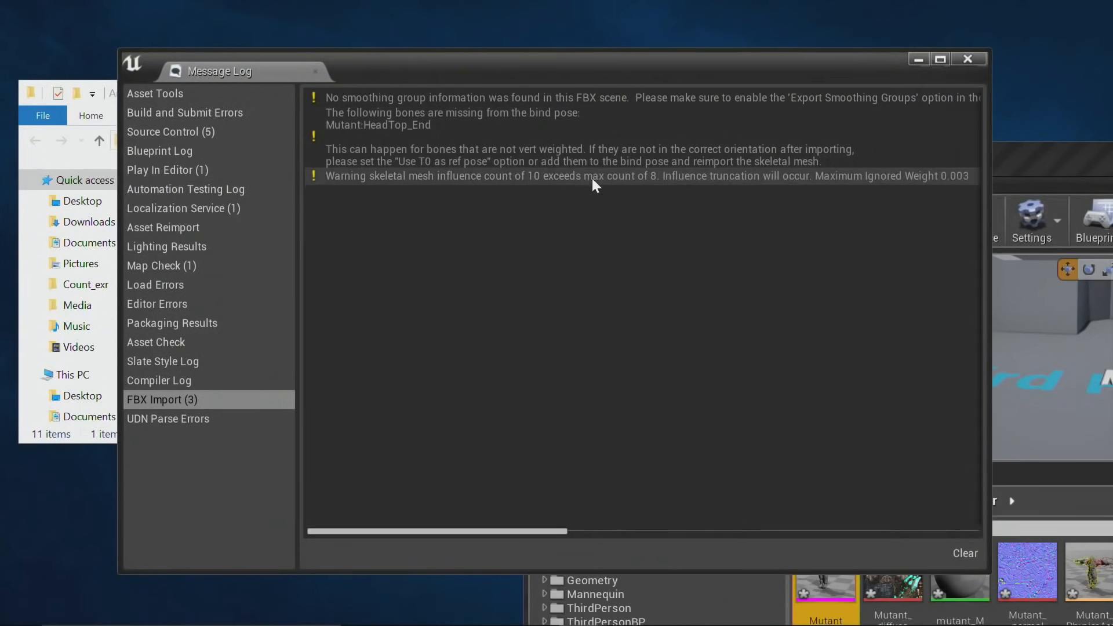
click(973, 59)
Step: Bring the editor window fully into view, clear the asset selection, and maximize the window
drag(809, 166, 432, 112)
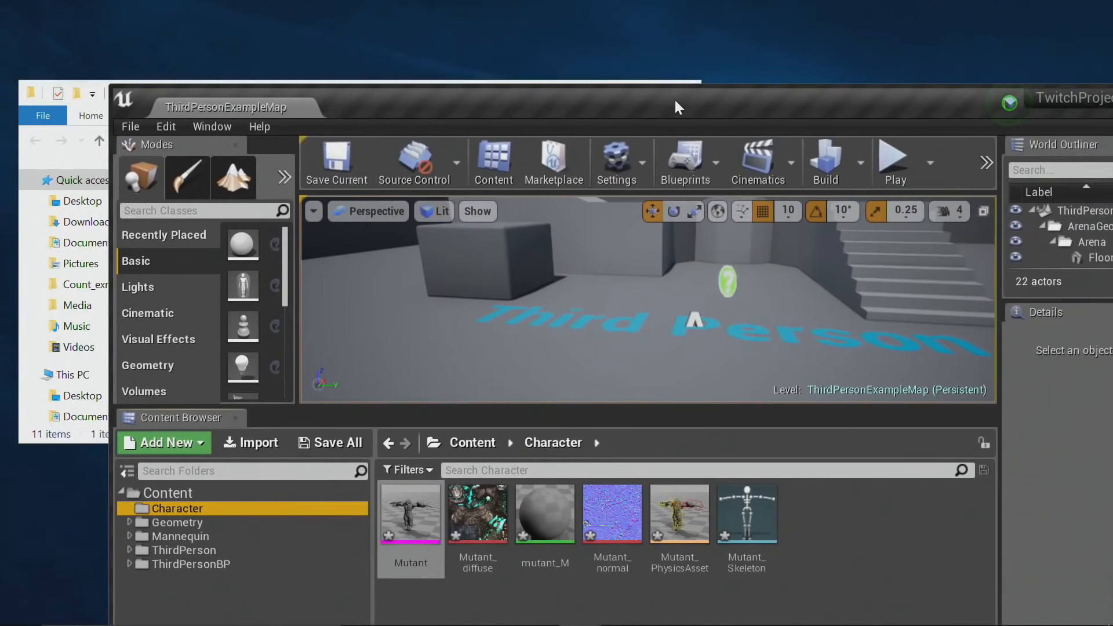
drag(673, 100, 601, 66)
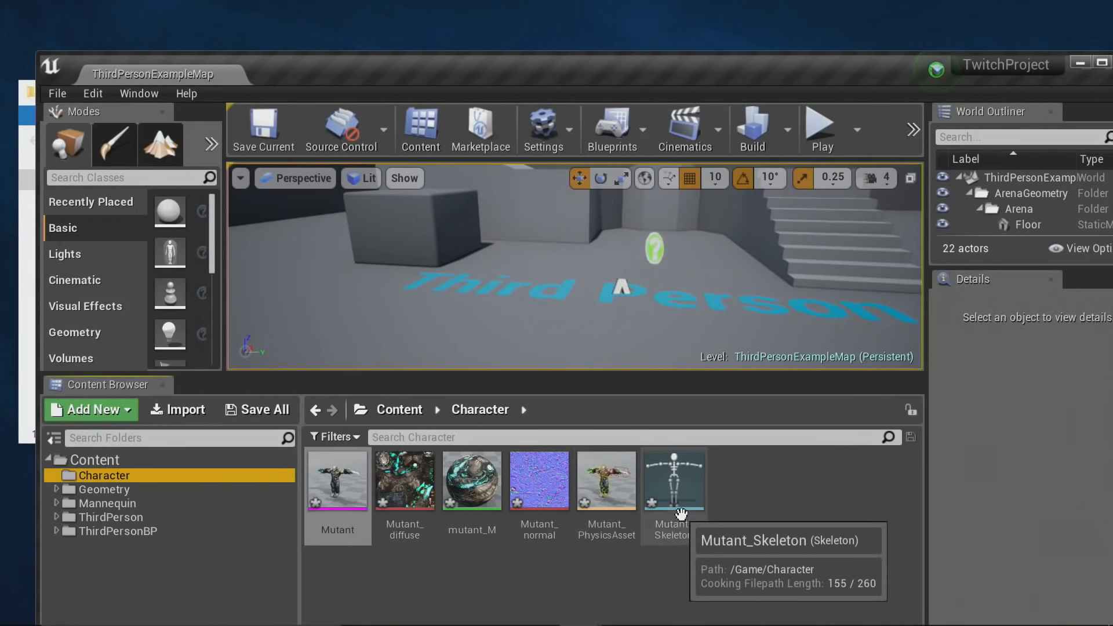
click(580, 582)
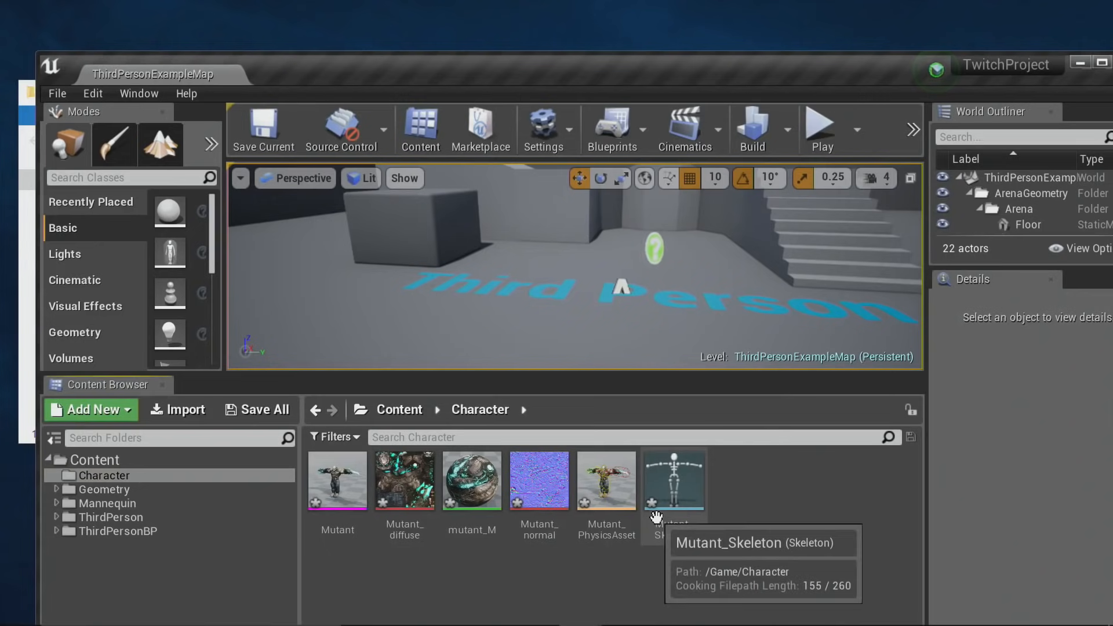
drag(840, 68, 646, 92)
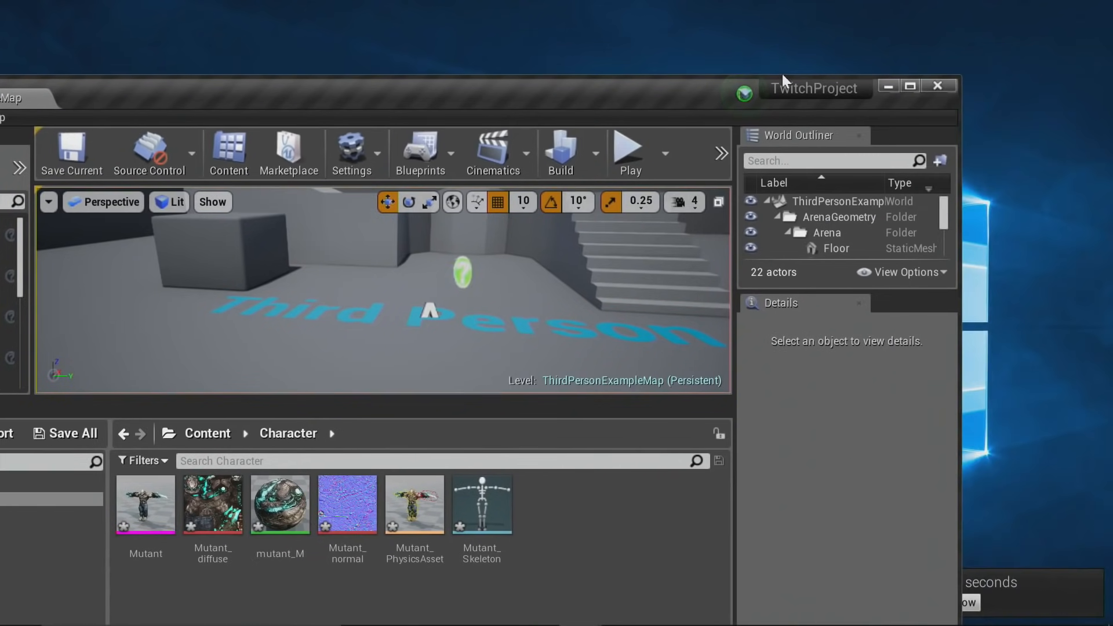
click(908, 86)
Step: Locate the ThirdPersonCharacter's skeletal mesh in its folder and open UE4_Mannequin_Skeleton, docked beside the level
right_drag(788, 216, 856, 217)
click(768, 199)
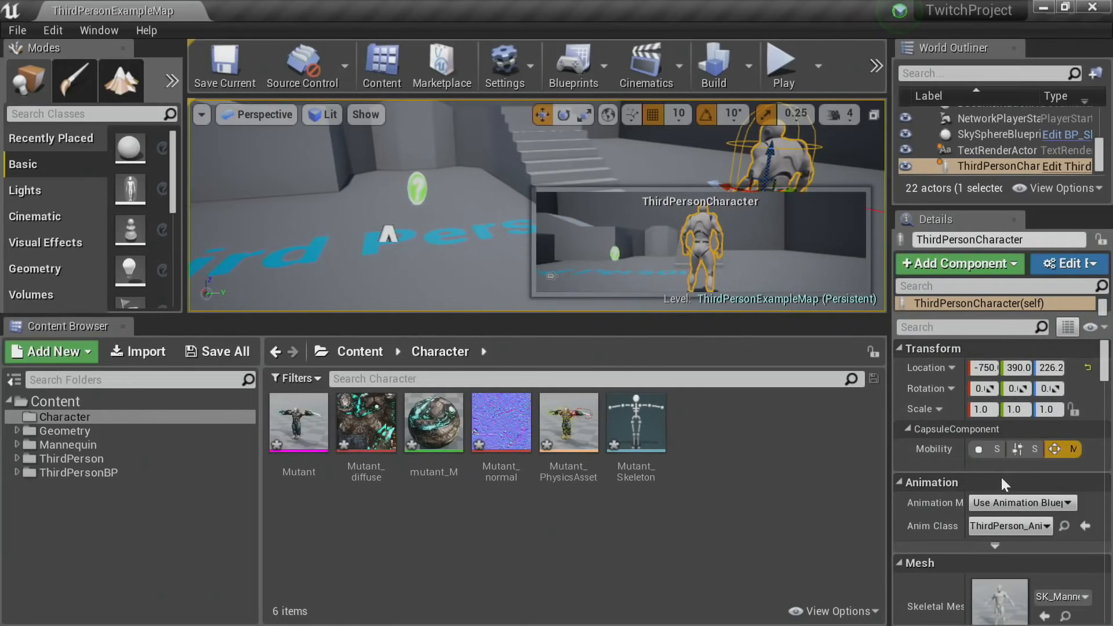
scroll(1014, 487, down, 3)
click(1065, 504)
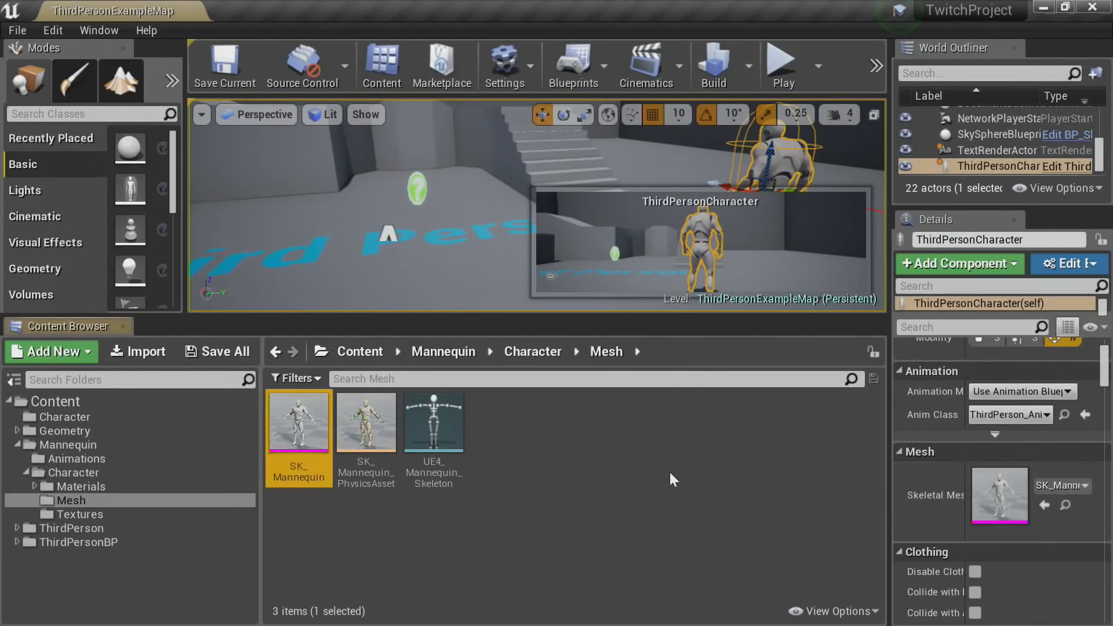
double_click(425, 446)
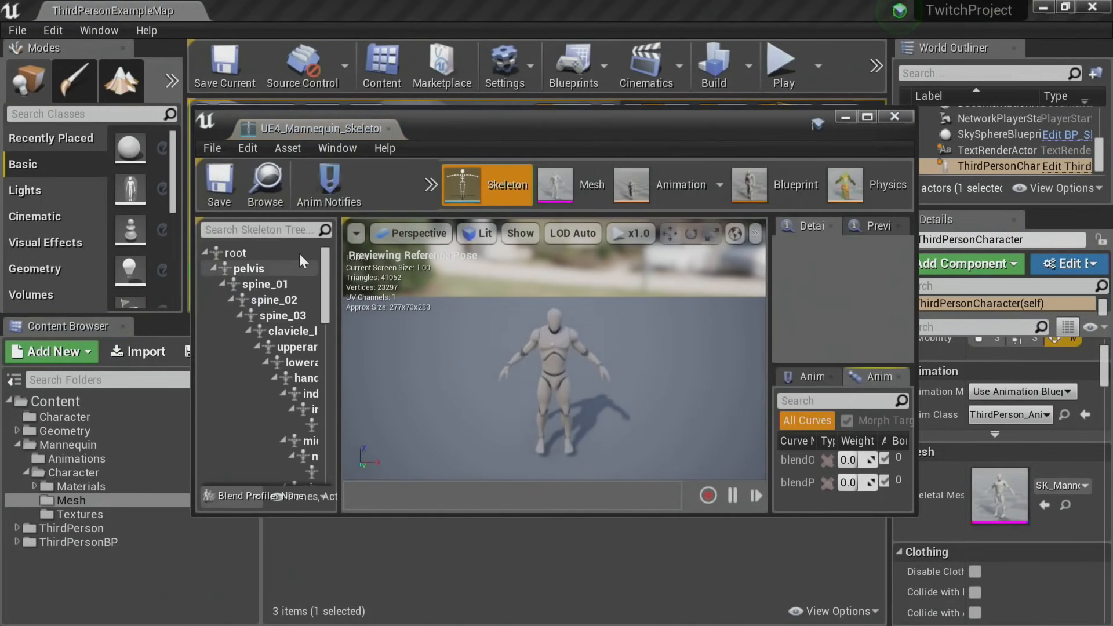
drag(311, 123, 273, 8)
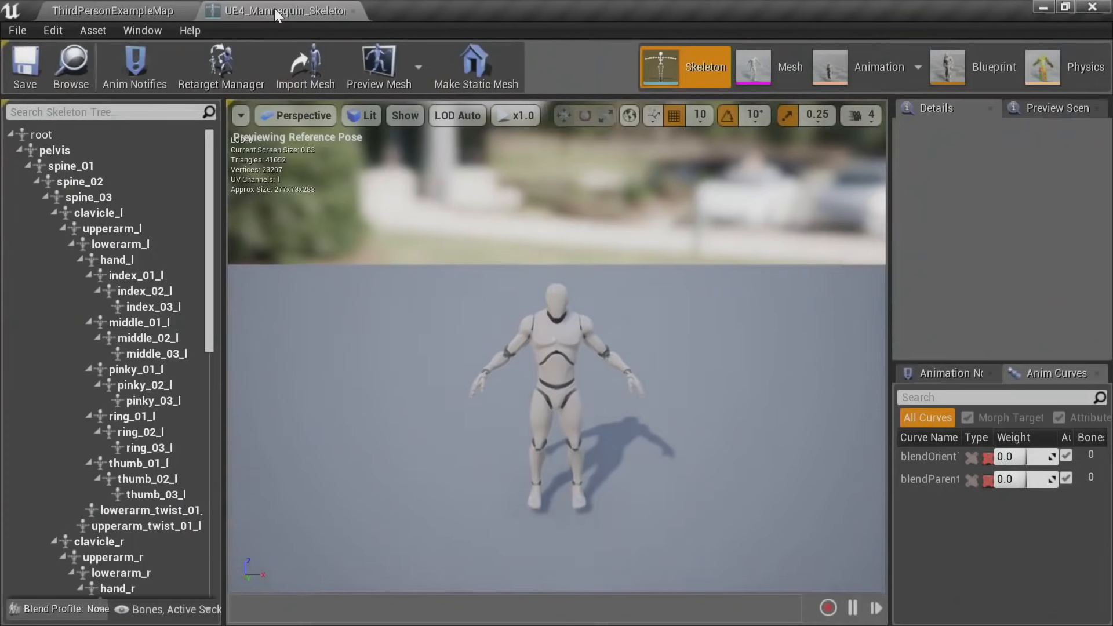
Step: Open Mutant_Skeleton from the Character folder and widen its skeleton tree to show the full bone names
click(141, 7)
click(65, 415)
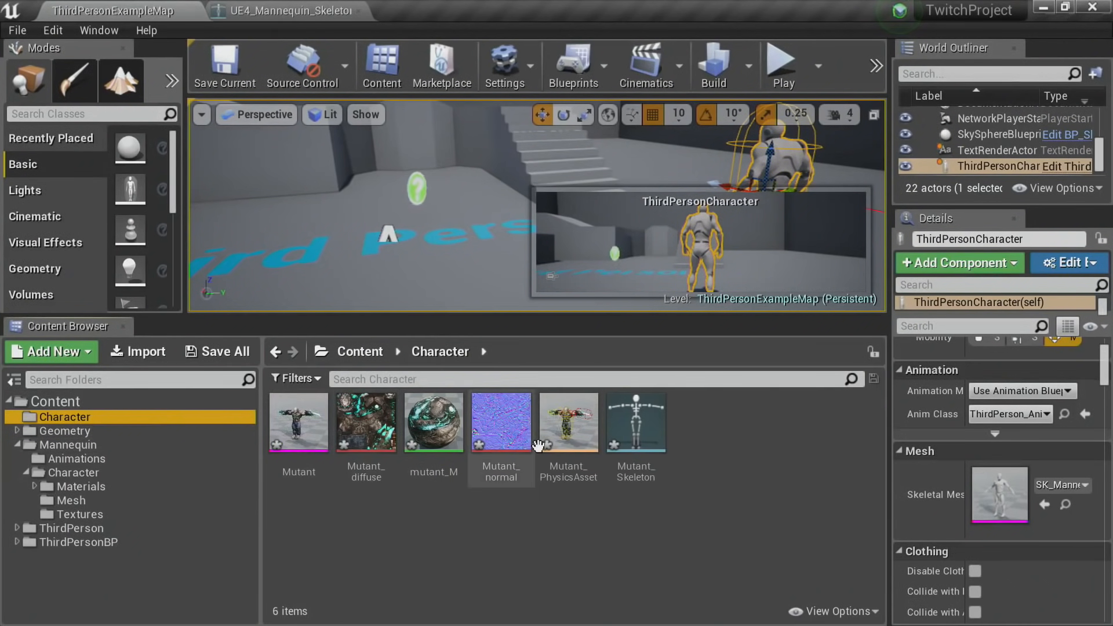
click(658, 442)
double_click(658, 441)
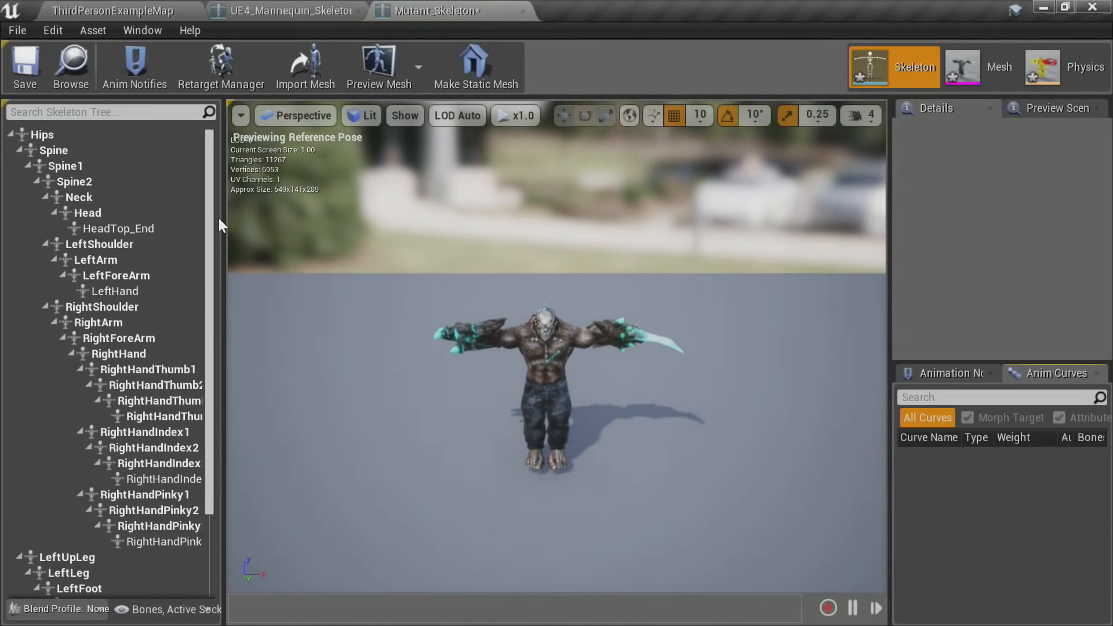
drag(220, 217, 294, 212)
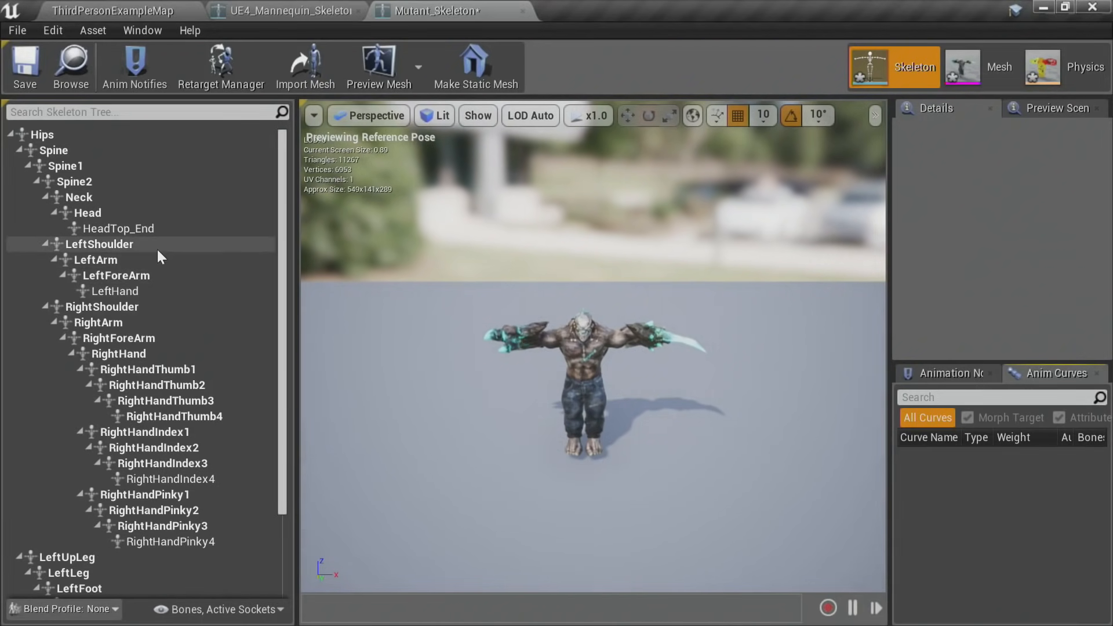
Step: Compare the bone hierarchies of UE4_Mannequin_Skeleton and Mutant_Skeleton, and close both skeleton editors
click(272, 13)
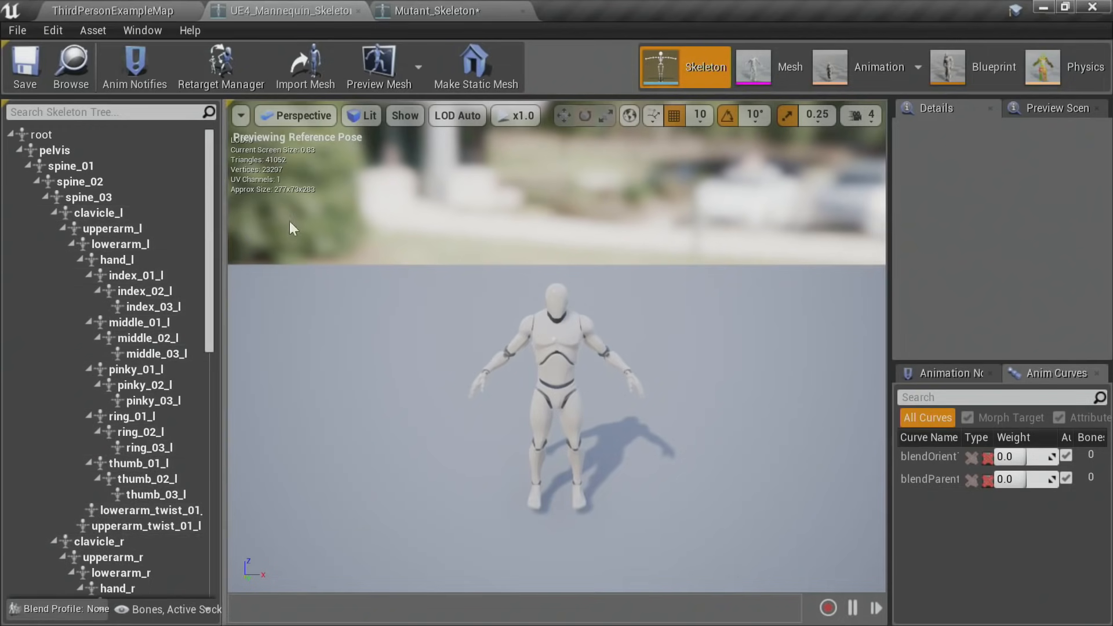
click(426, 2)
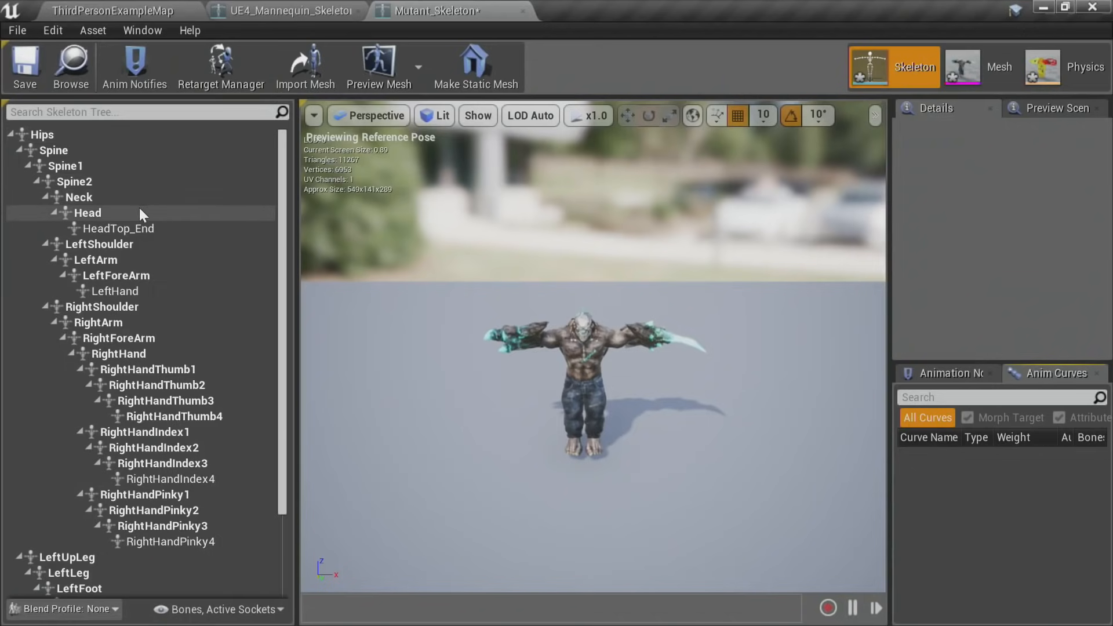
click(248, 8)
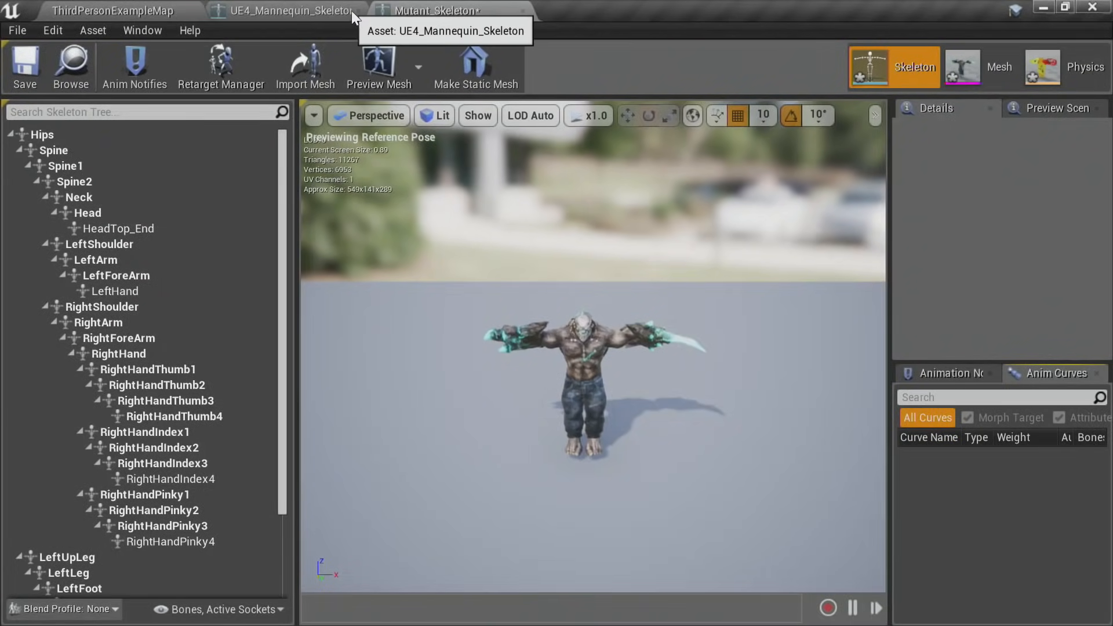
click(358, 12)
click(358, 12)
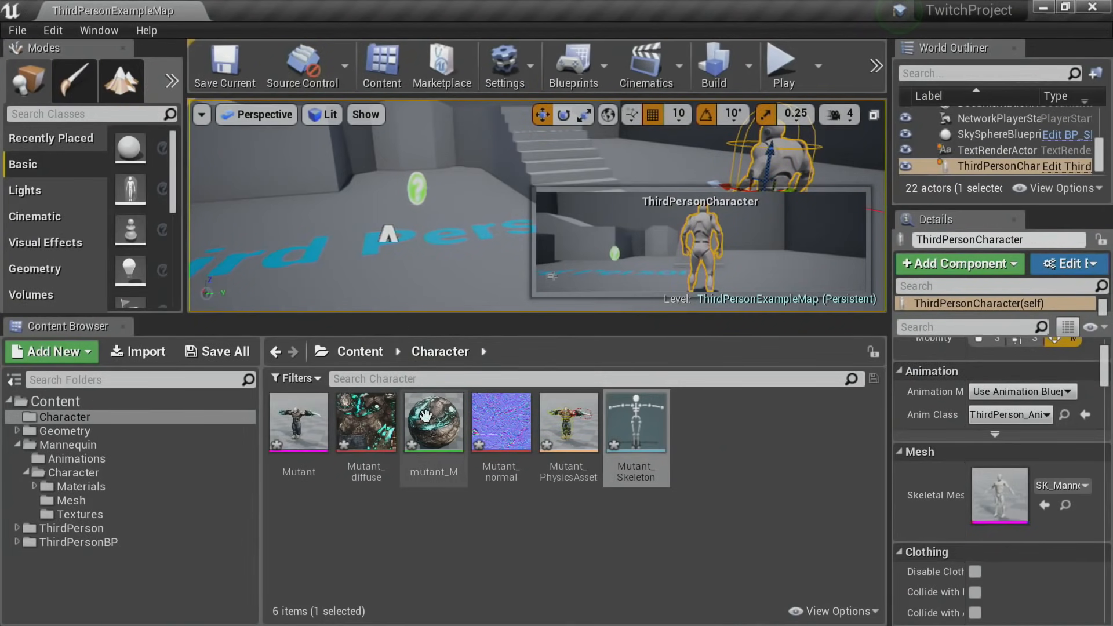
Step: Create a folder named Animations inside the Character folder and open it
click(430, 527)
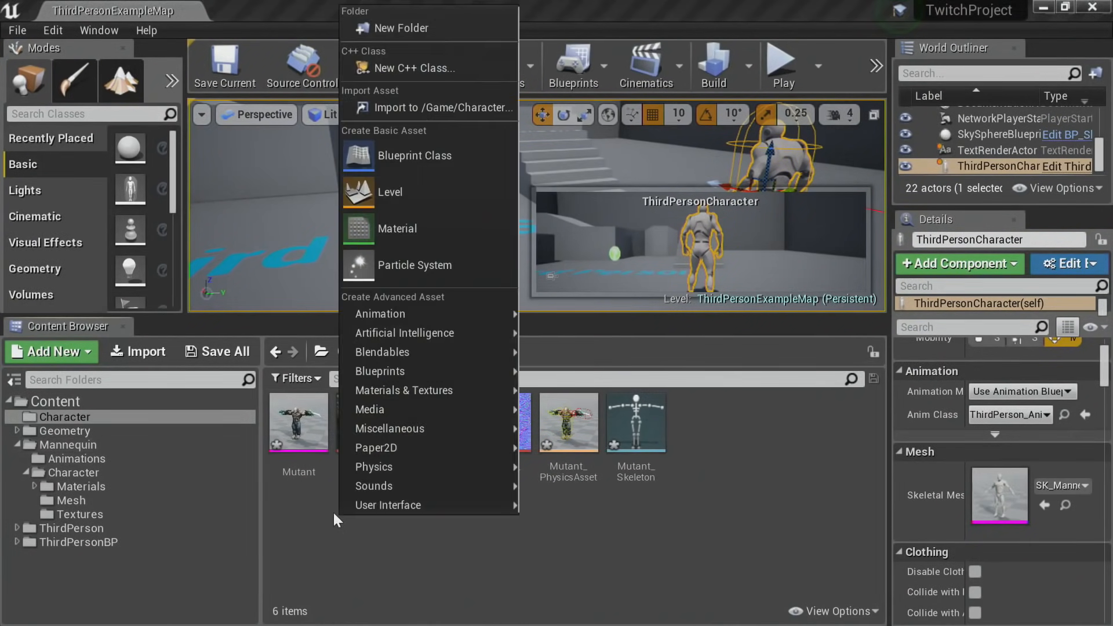
right_click(333, 510)
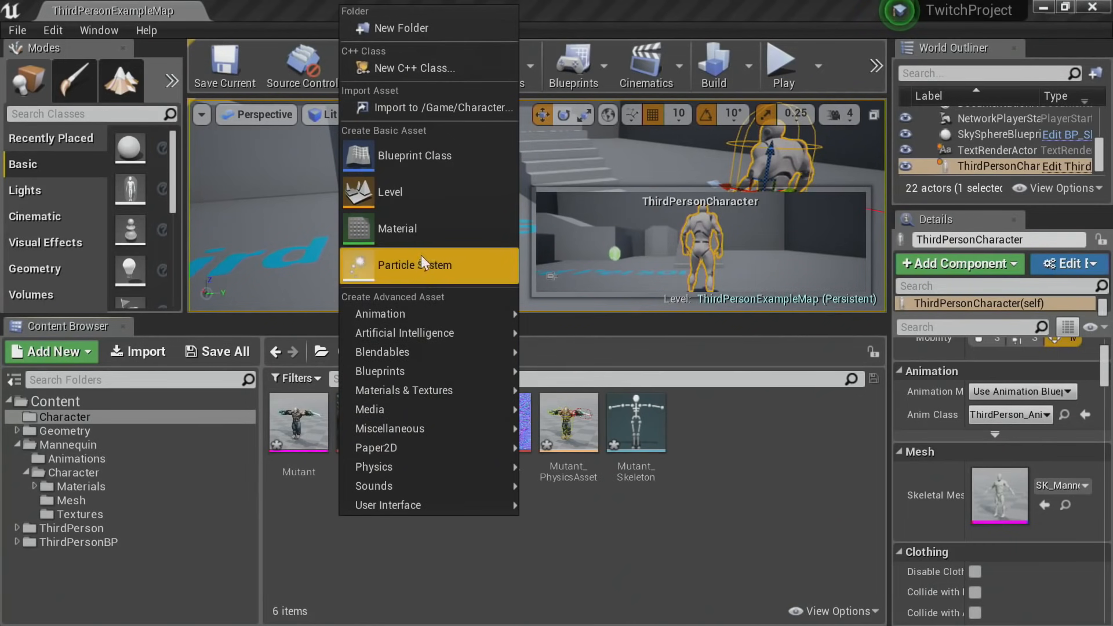
click(398, 29)
text(Animations)
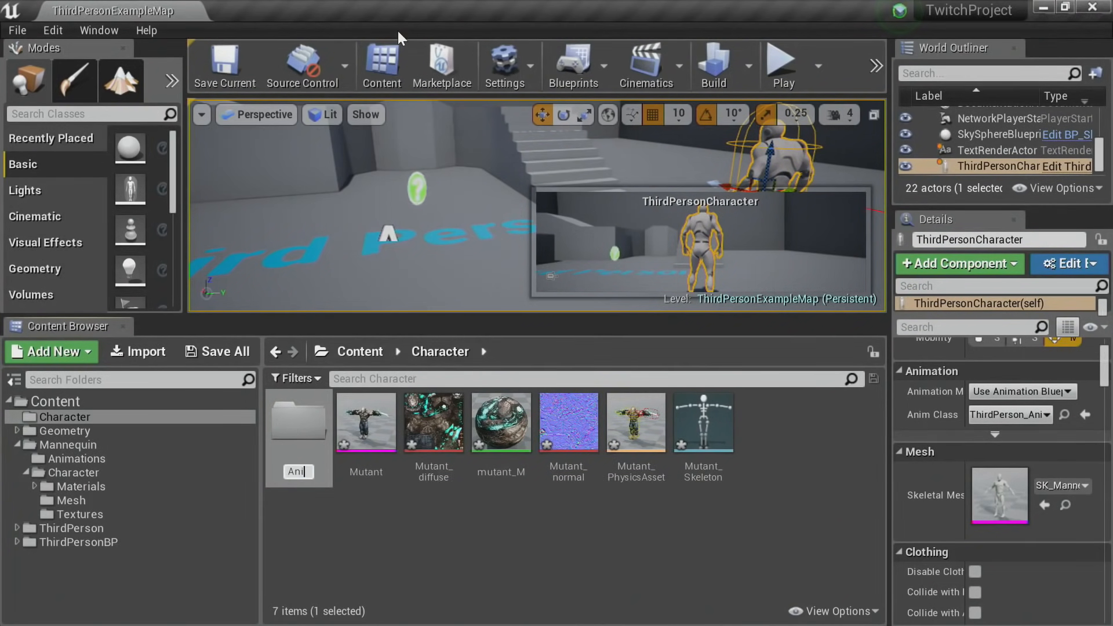
key(Return)
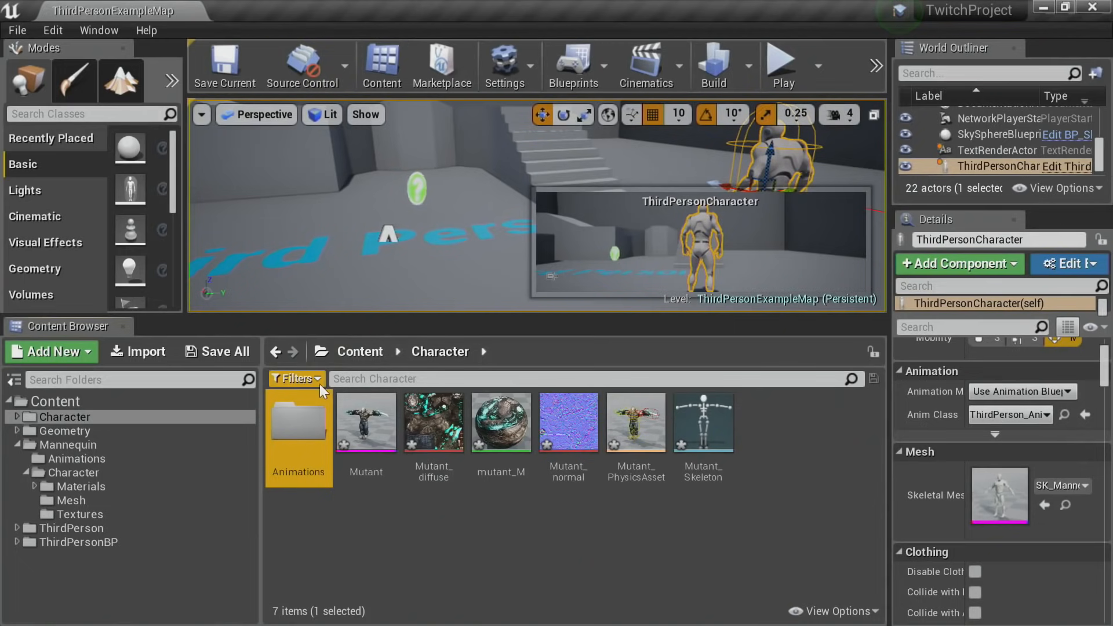
double_click(308, 427)
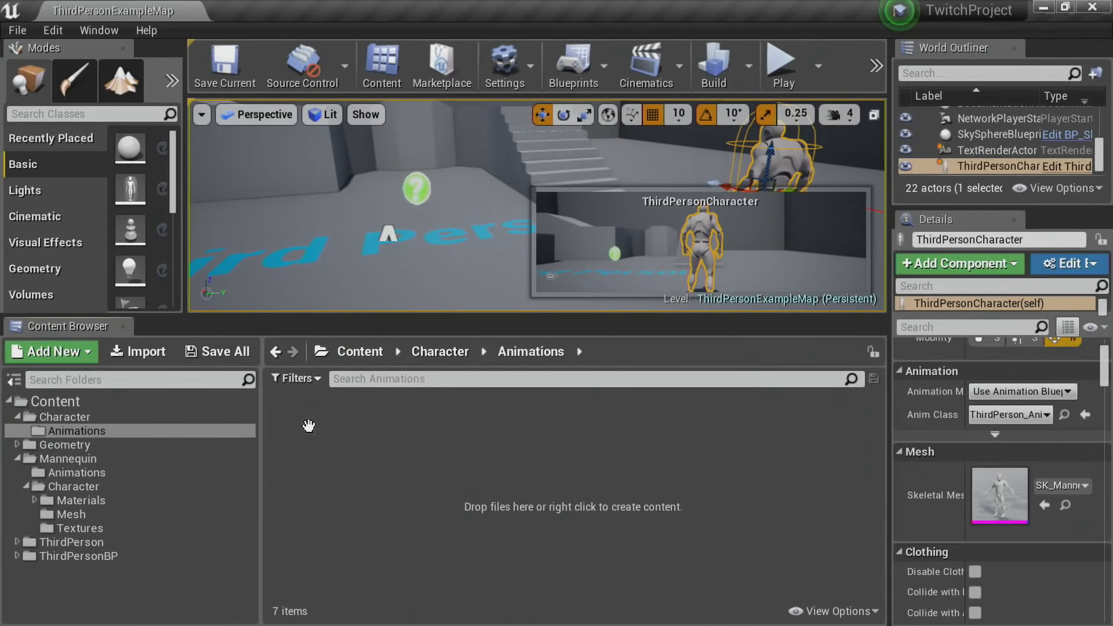
Step: Uncover the Animations file window and select all Mutant animation files from Mutant Breathing Idle to Mutant_Jumping_Start, excluding Mutant itself
click(1065, 7)
drag(570, 95, 996, 166)
click(316, 94)
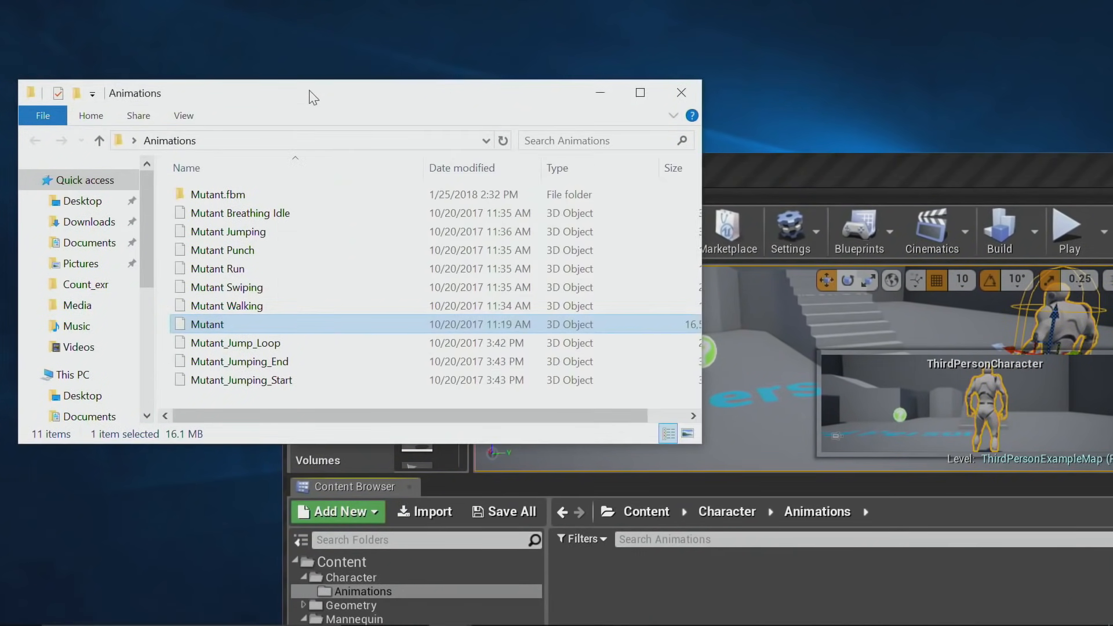
click(243, 213)
click(245, 394)
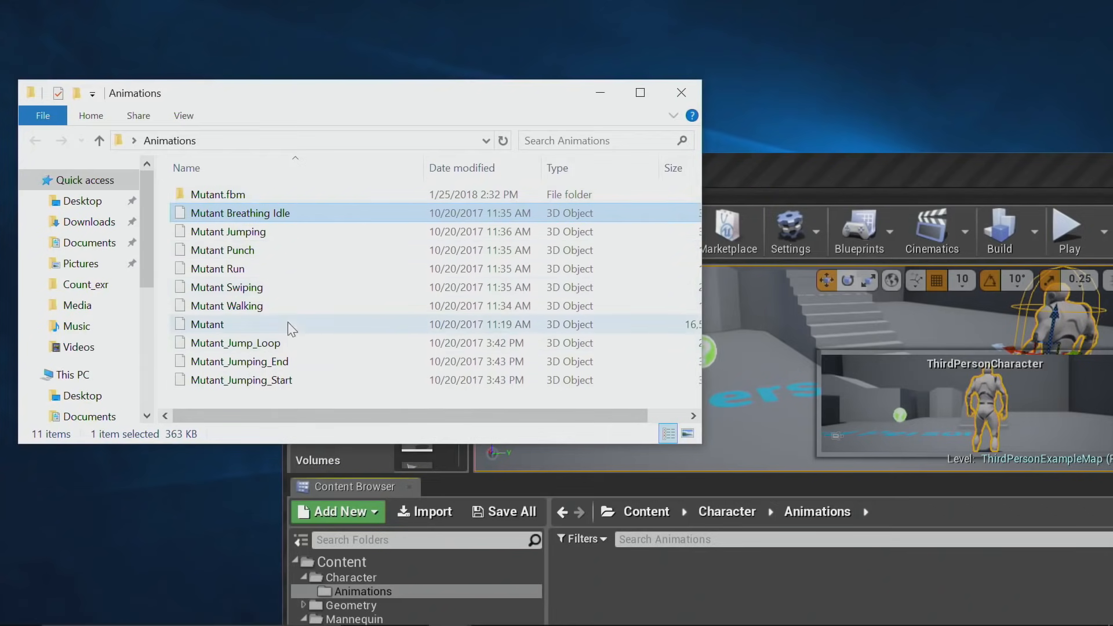
shift+click(237, 381)
ctrl+click(203, 325)
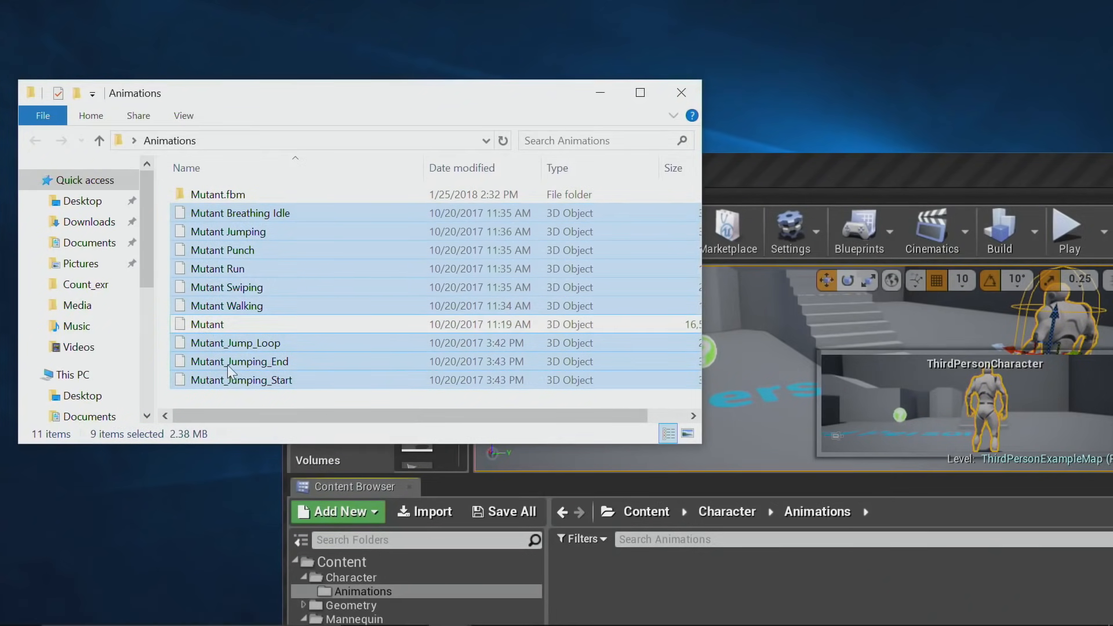
Step: Bring the selected animation files into the project's Character/Animations folder and import them all using Mutant_Skeleton
drag(777, 185, 773, 138)
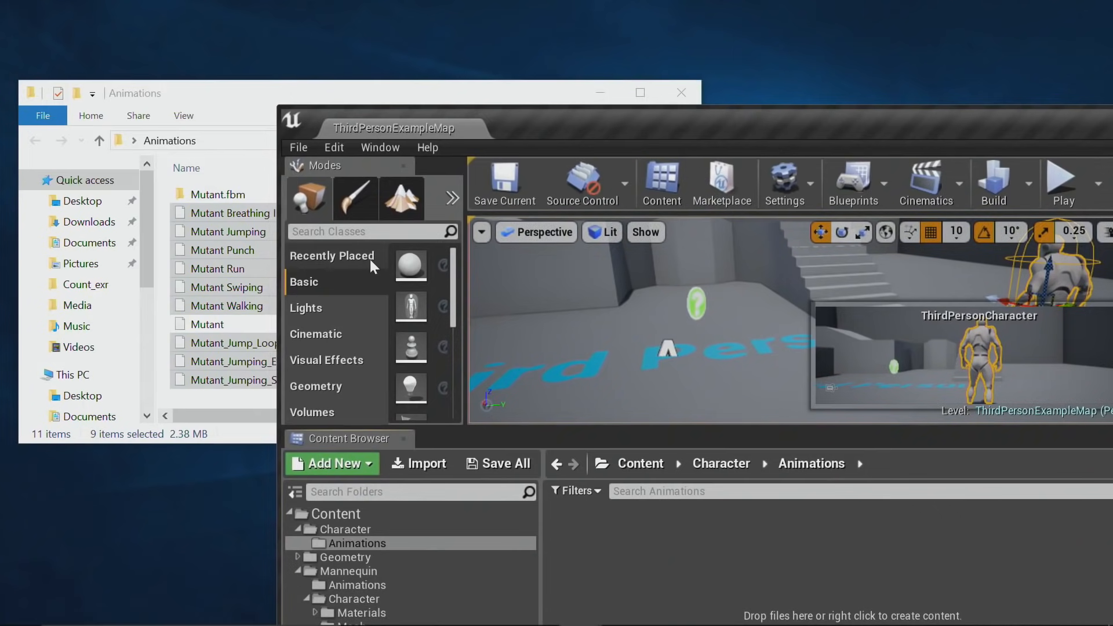
drag(241, 217, 519, 463)
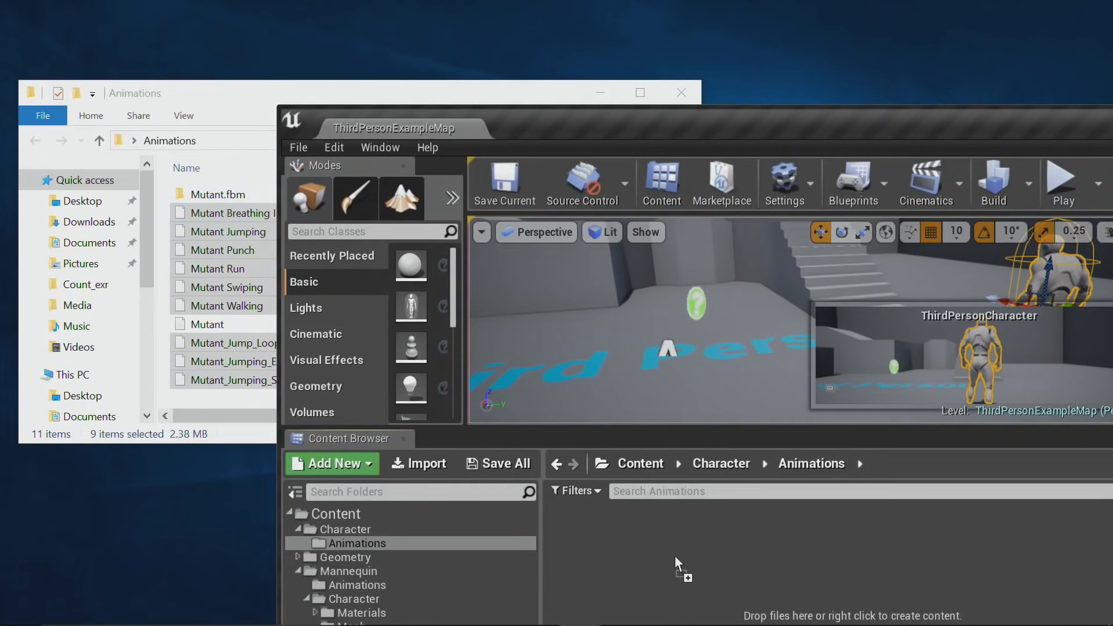
drag(674, 556, 673, 551)
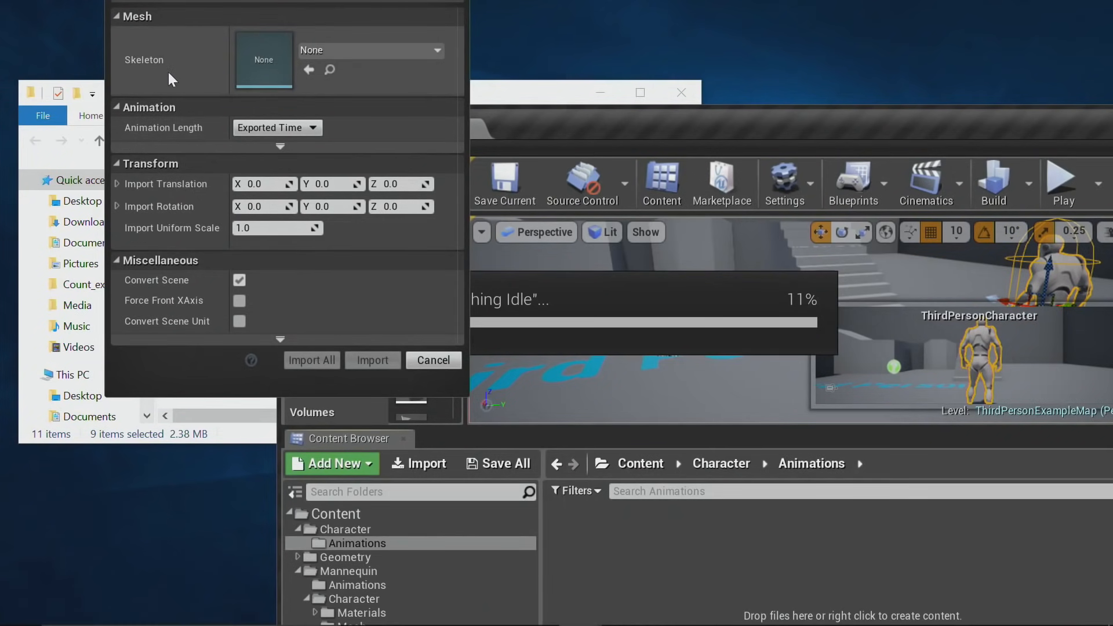
click(357, 51)
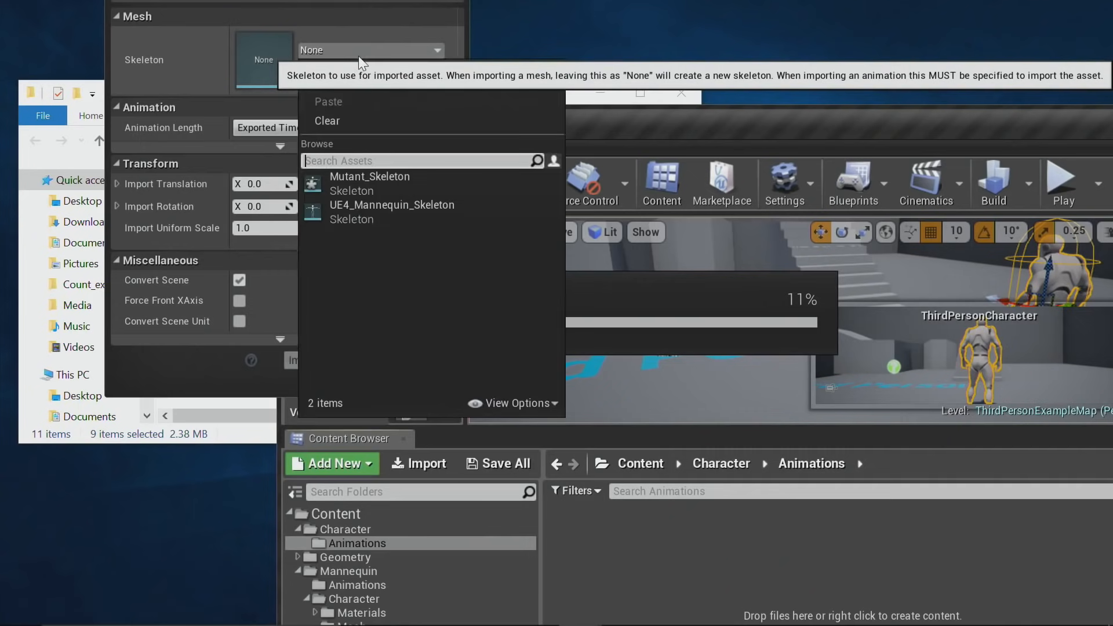
click(352, 183)
click(313, 361)
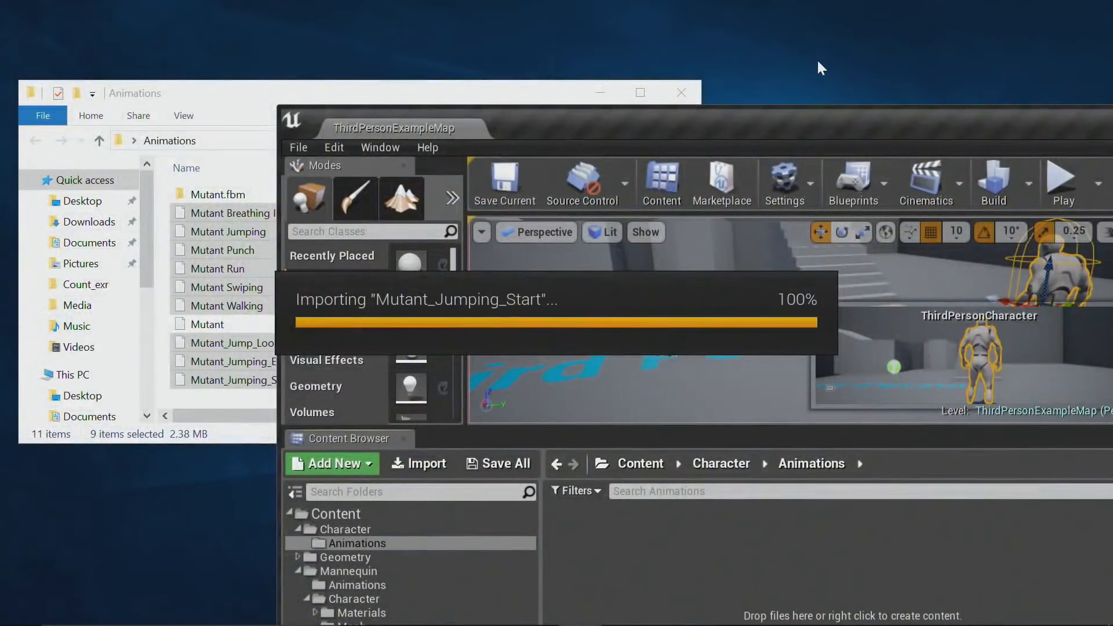
Step: Reposition the editor window after the animation import and maximize it
drag(567, 126, 298, 125)
drag(857, 129, 661, 130)
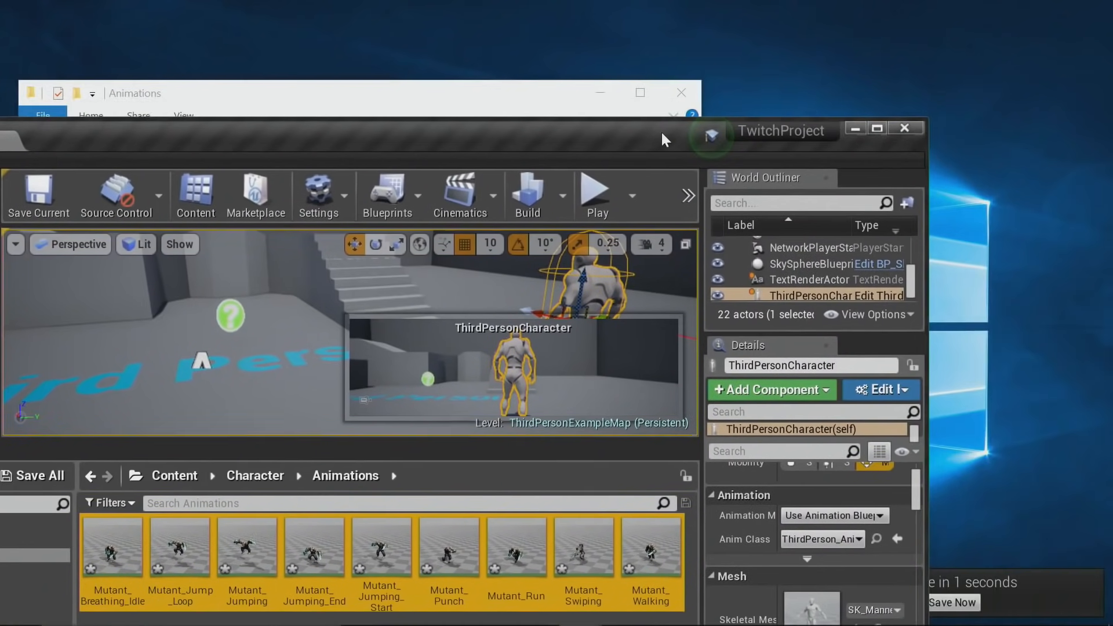
click(878, 131)
Step: Enlarge the animation thumbnails in the Content Browser and open Mutant_Breathing_Idle
click(385, 533)
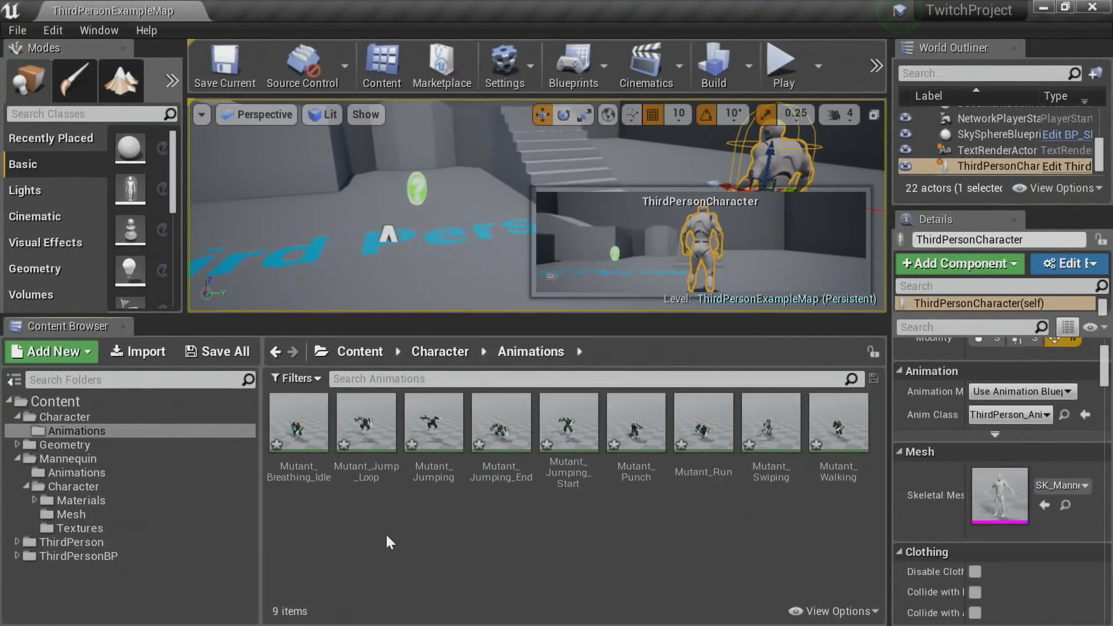
ctrl+scroll(404, 536, up, 3)
double_click(380, 491)
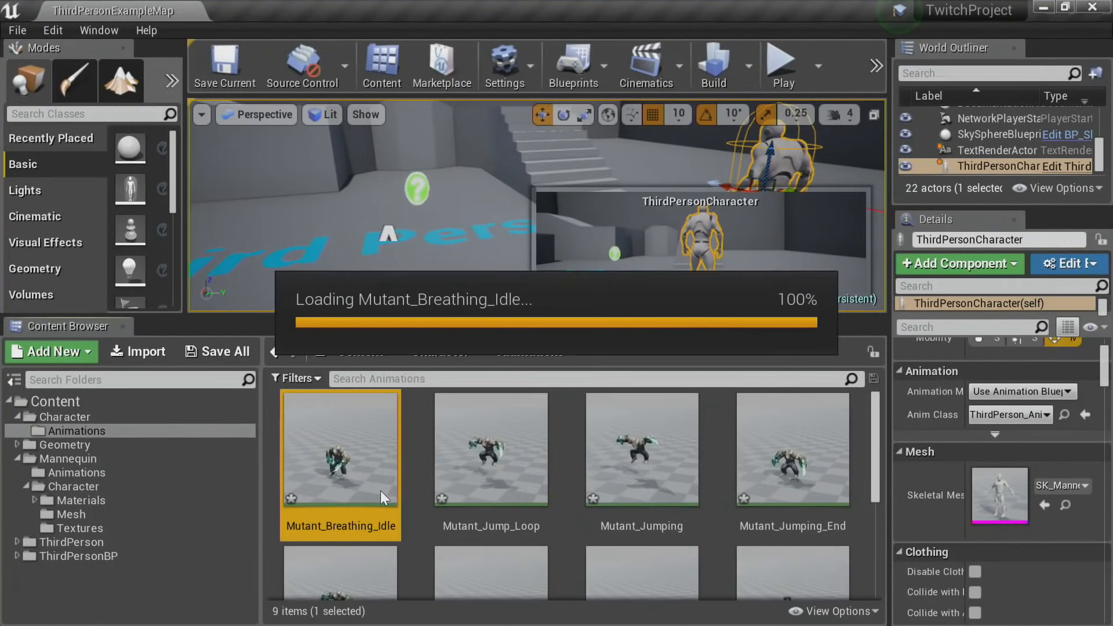
Step: Maximize the Mutant_Breathing_Idle animation editor and enlarge its preview viewport and asset list
scroll(592, 334, up, 5)
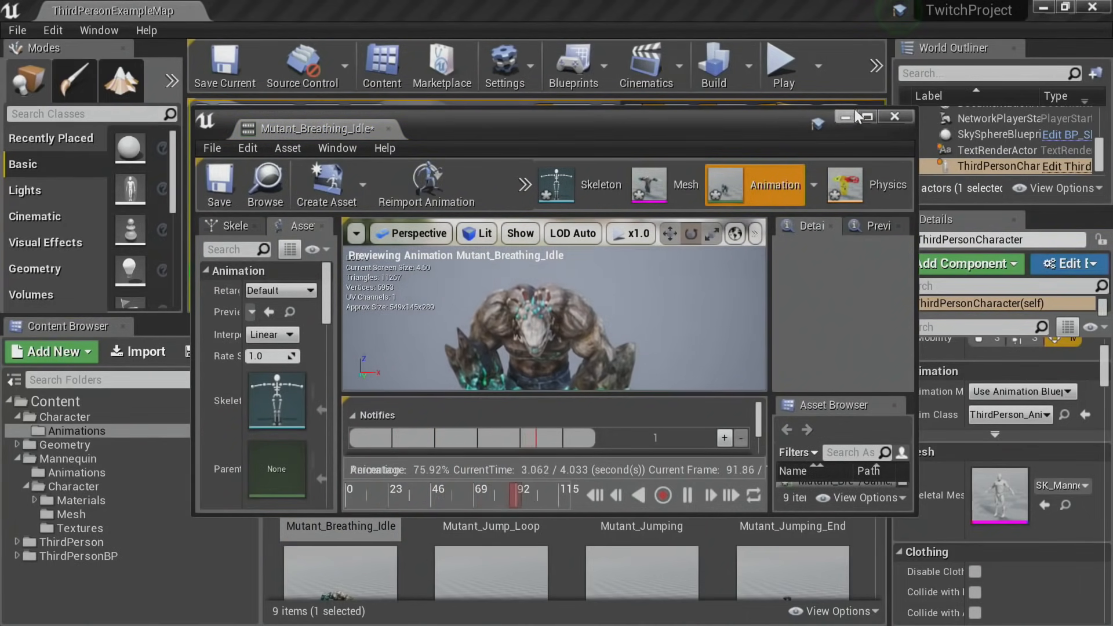
click(867, 117)
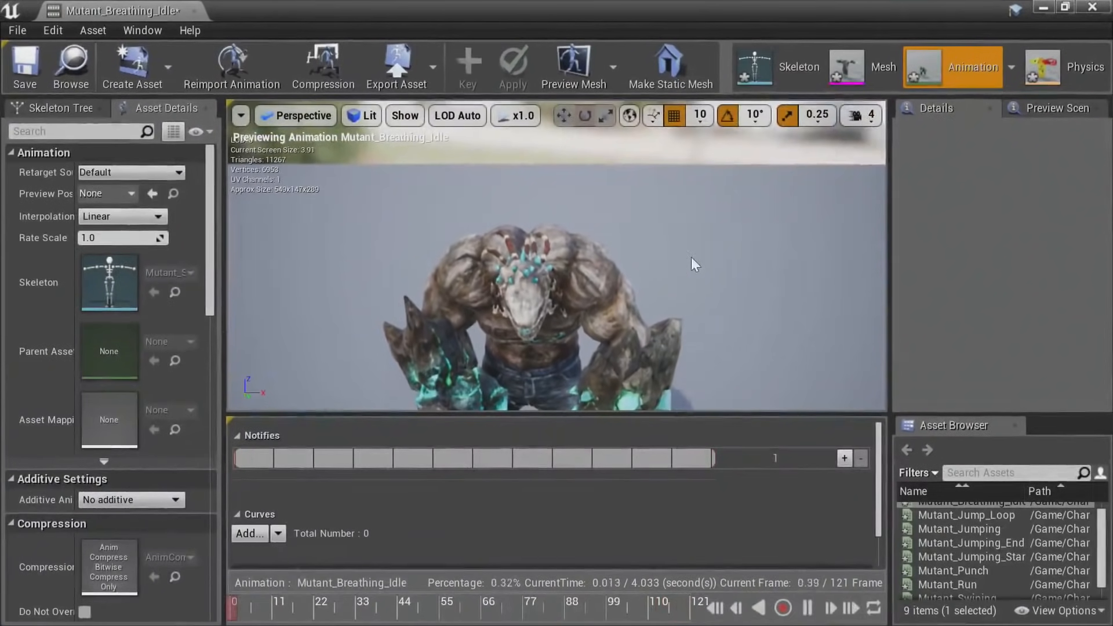
drag(596, 416, 599, 451)
drag(1037, 414, 1037, 275)
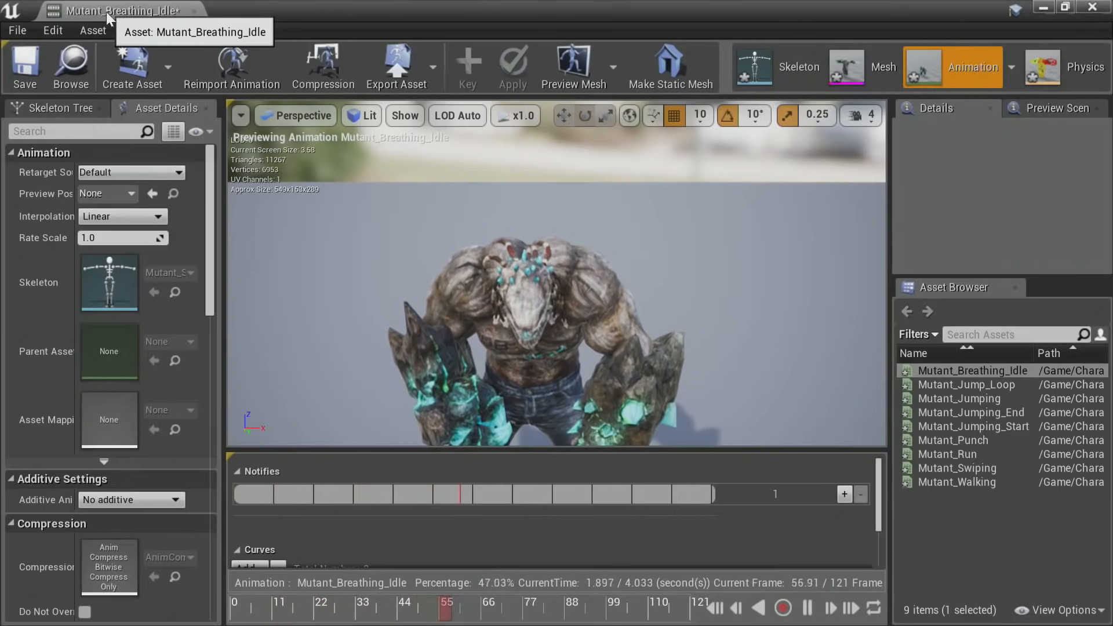
Step: Dock the Mutant_Breathing_Idle editor beside the ThirdPersonExampleMap tab and switch to the level and back
drag(106, 10, 166, 9)
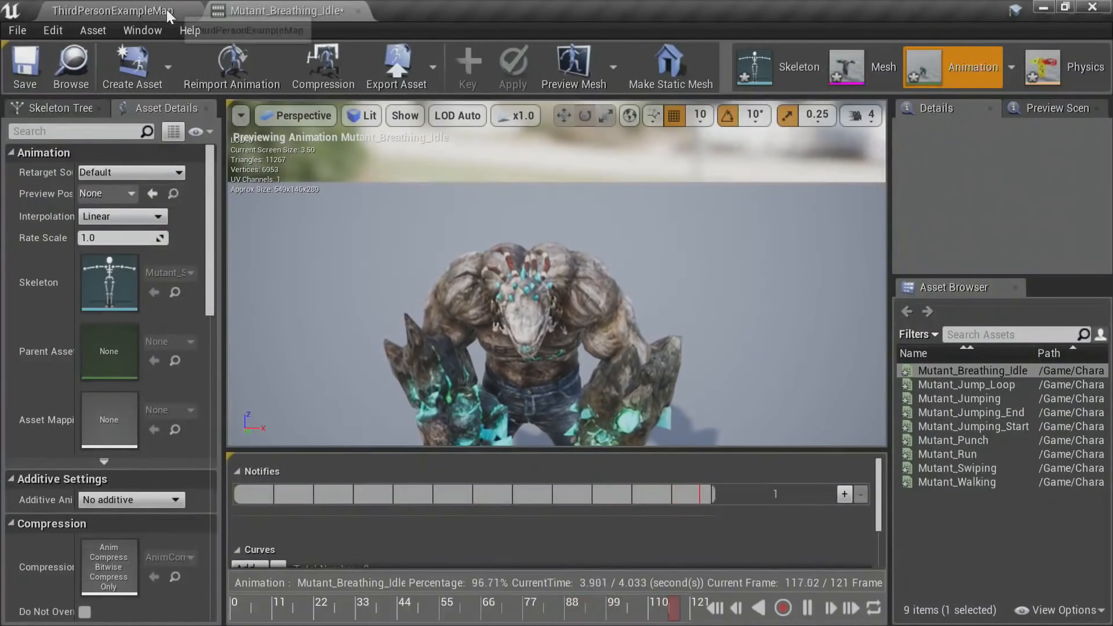
click(166, 9)
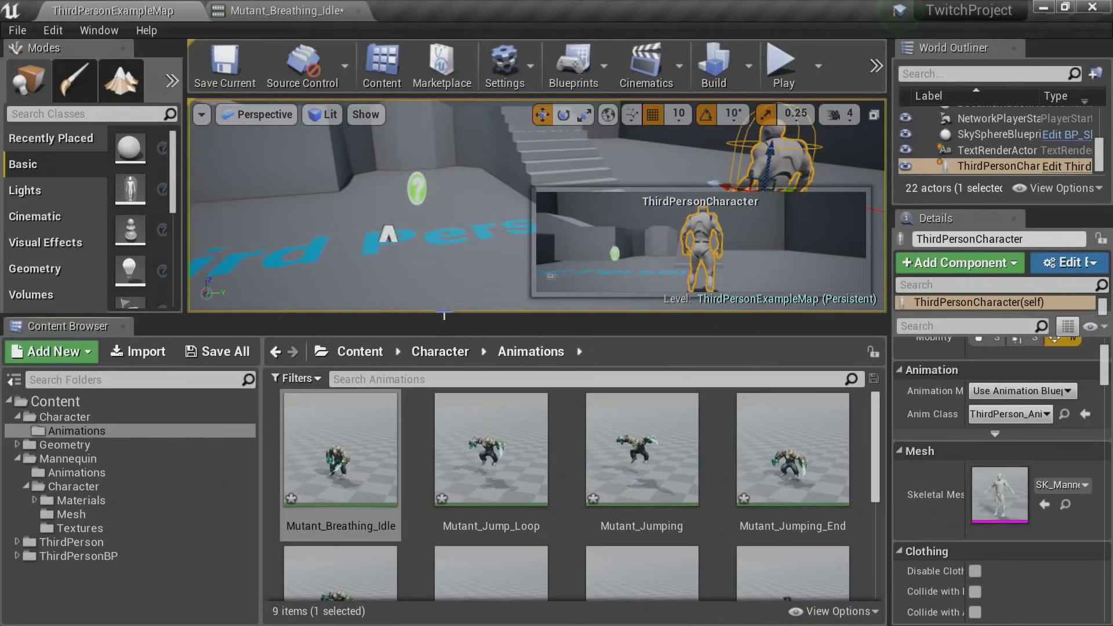
click(317, 11)
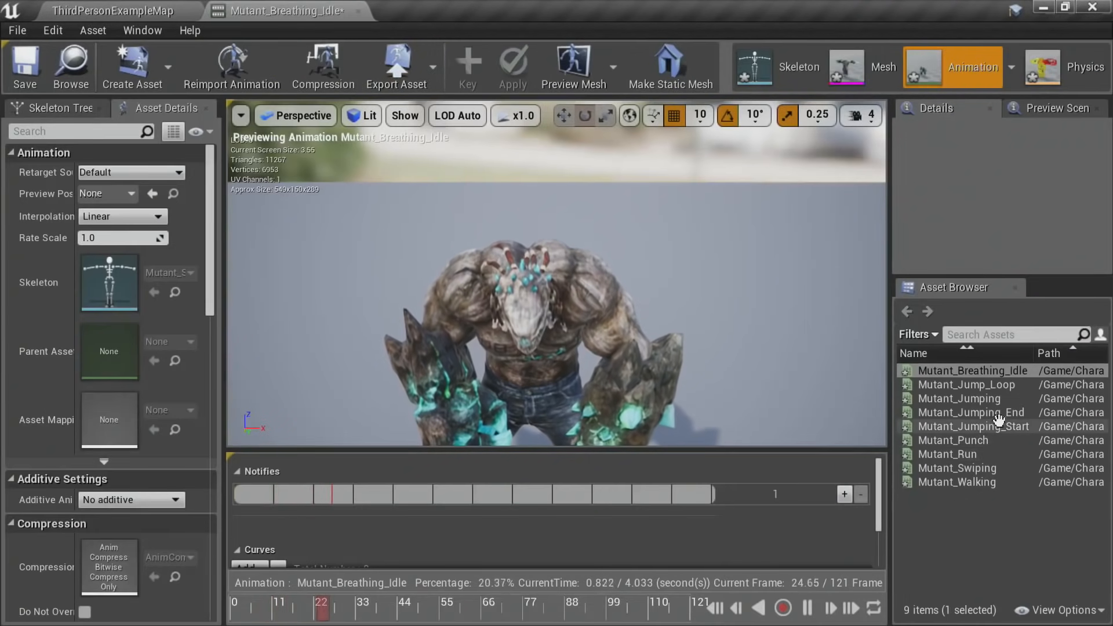
Step: Preview the Mutant_Walking, Mutant_Run and Mutant_Breathing_Idle animations in the animation editor
double_click(979, 482)
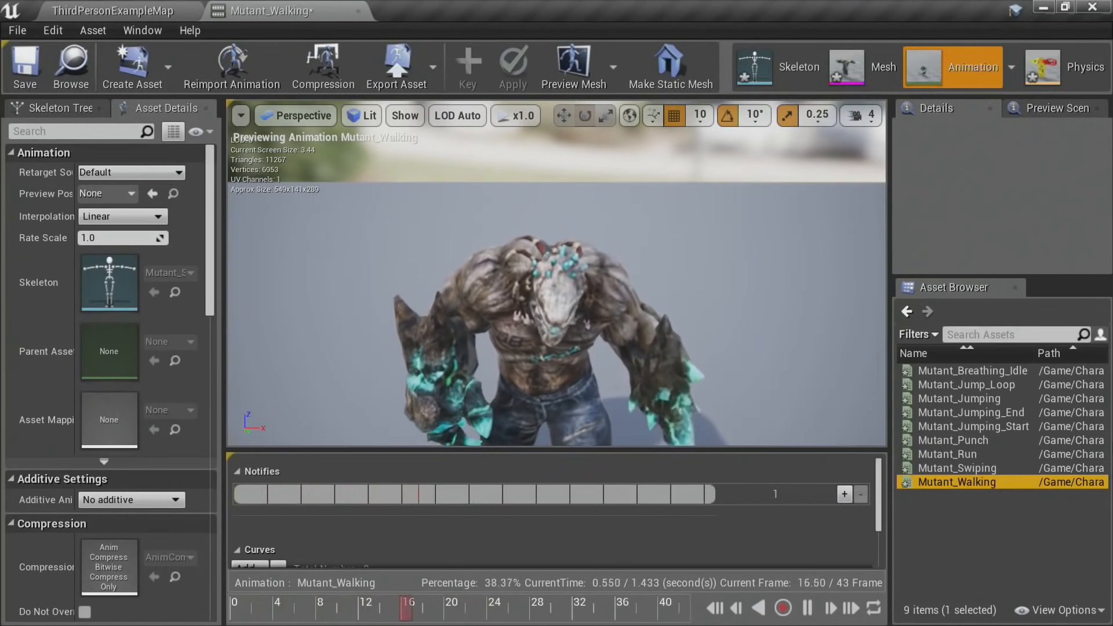
double_click(989, 455)
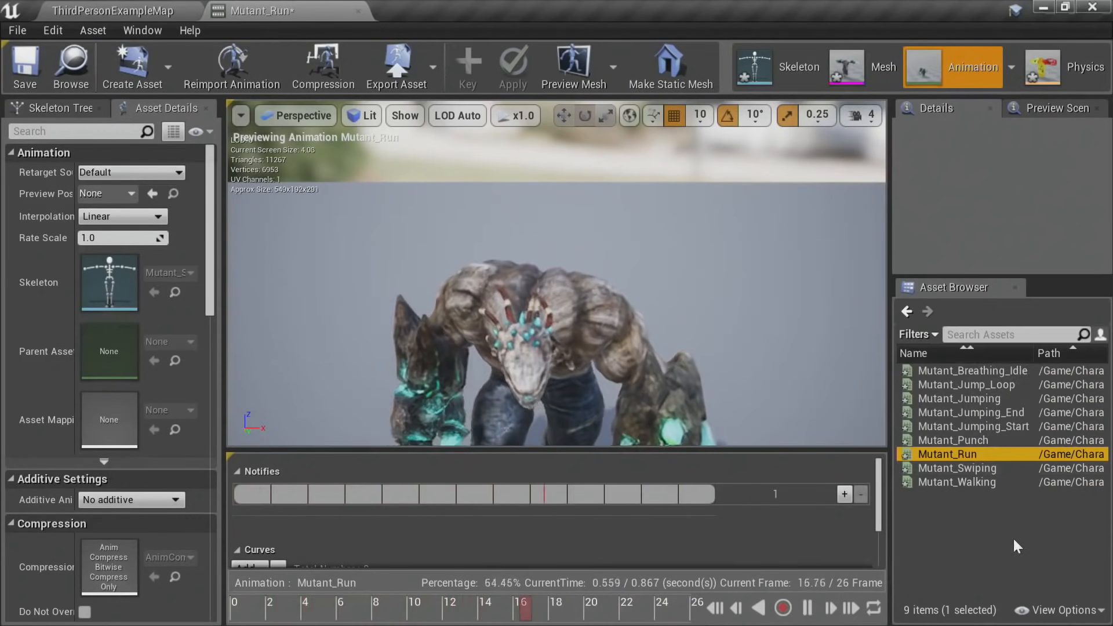
double_click(986, 371)
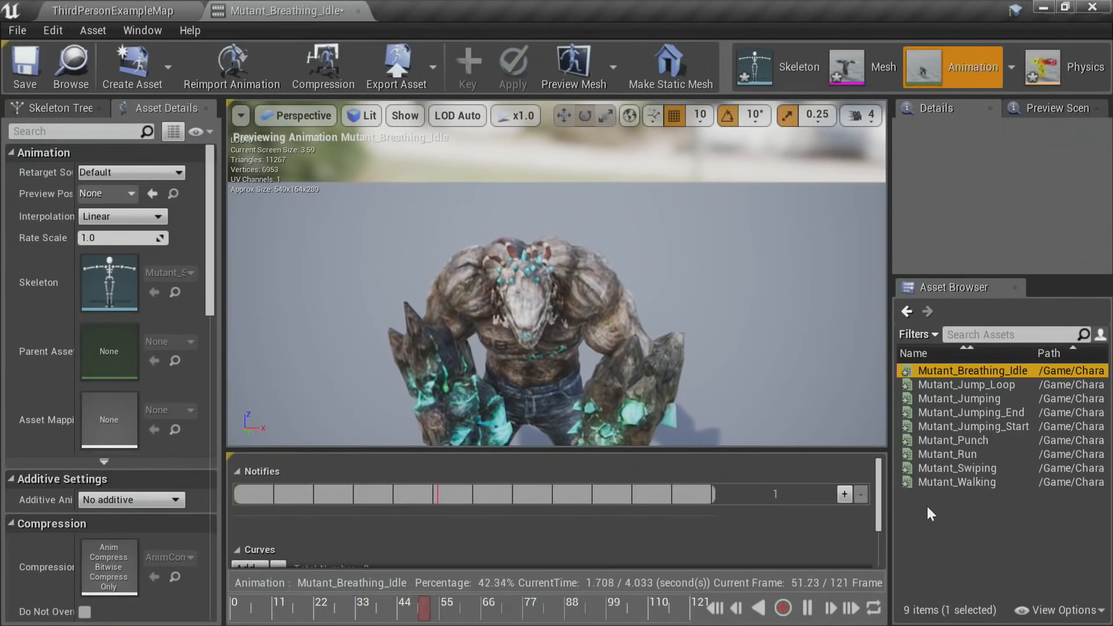
click(971, 519)
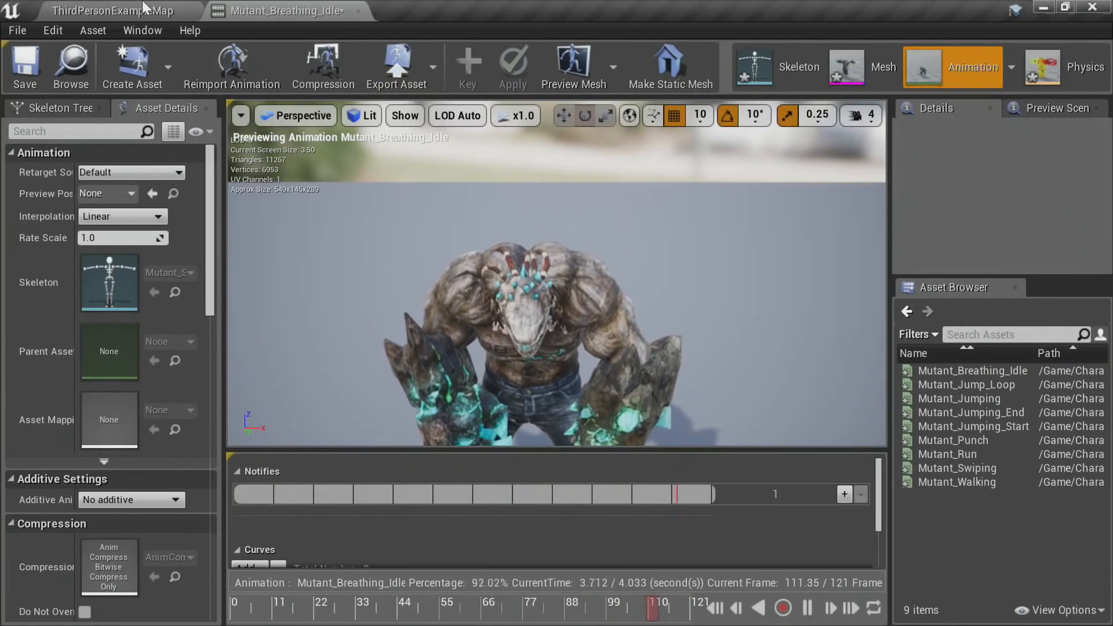
Step: Create a Blend Space 1D named IdleWalkRun on Mutant_Skeleton in the Character/Animations folder
click(88, 7)
scroll(547, 499, down, 2)
scroll(547, 500, down, 1)
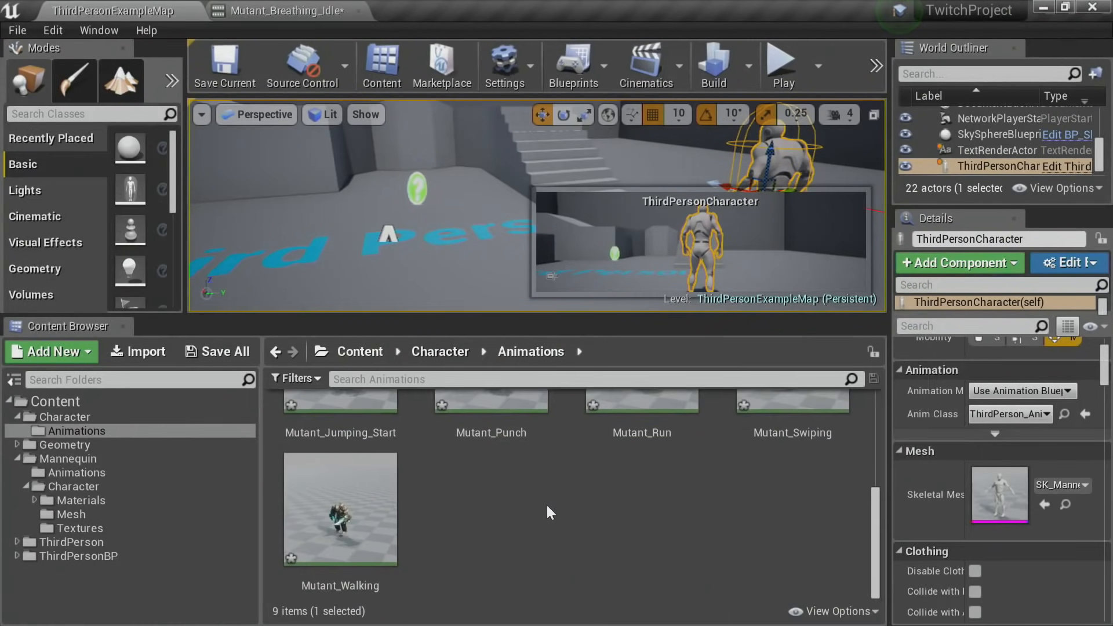
right_click(462, 500)
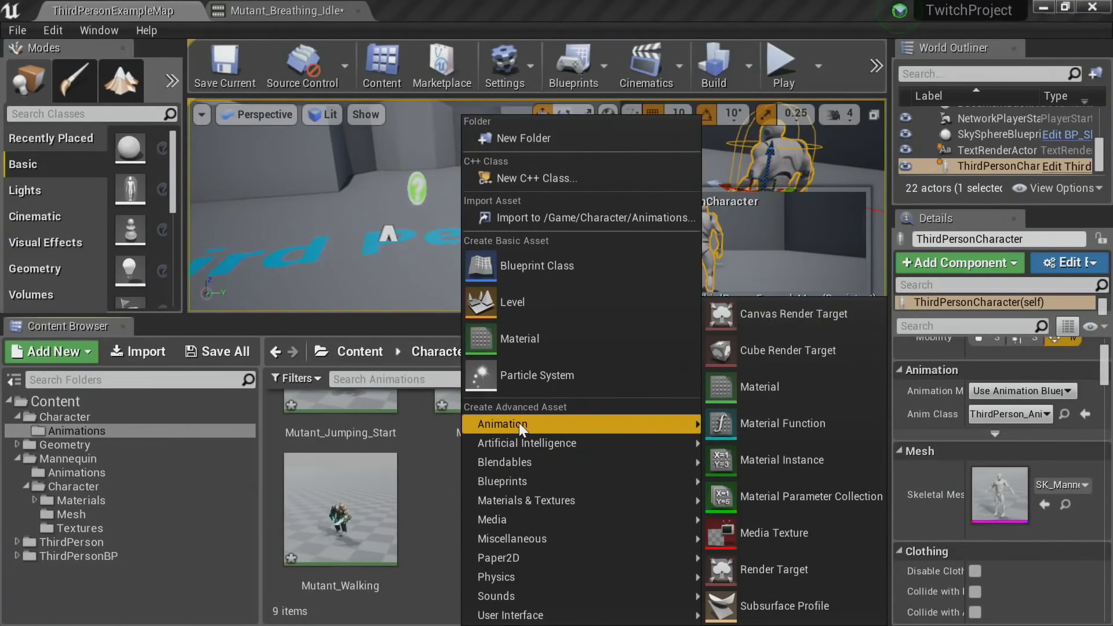
mouse_move(519, 422)
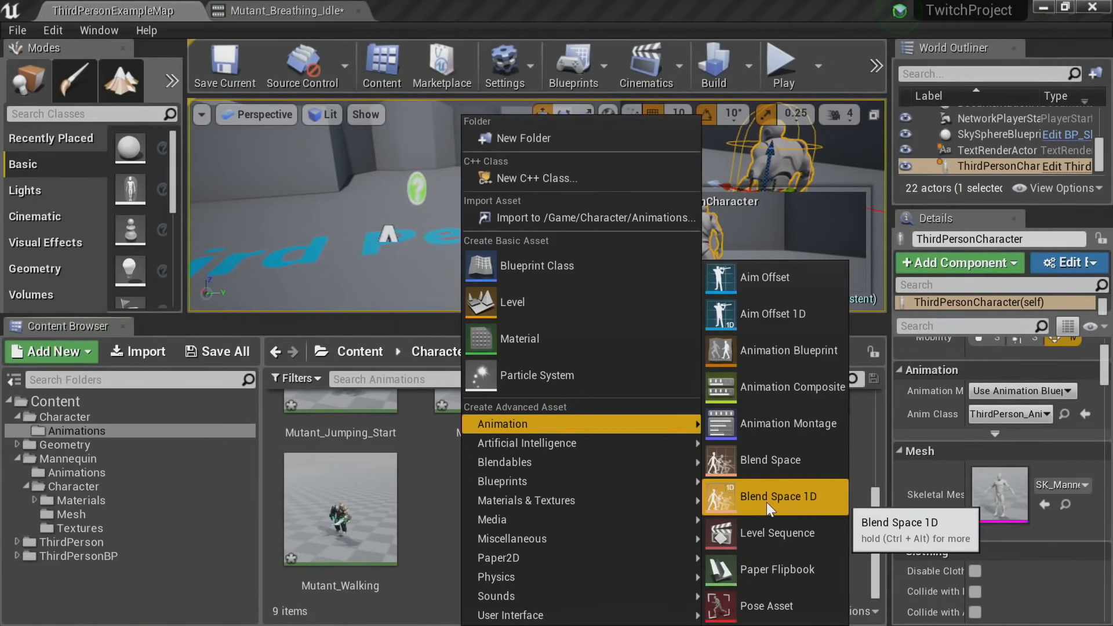
click(766, 502)
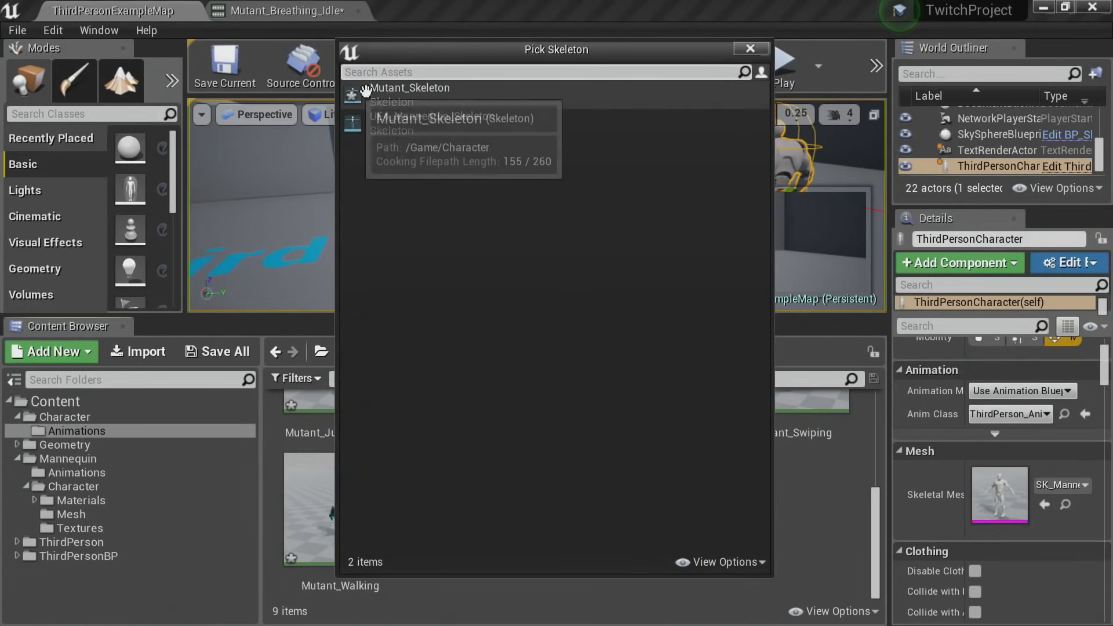
click(406, 93)
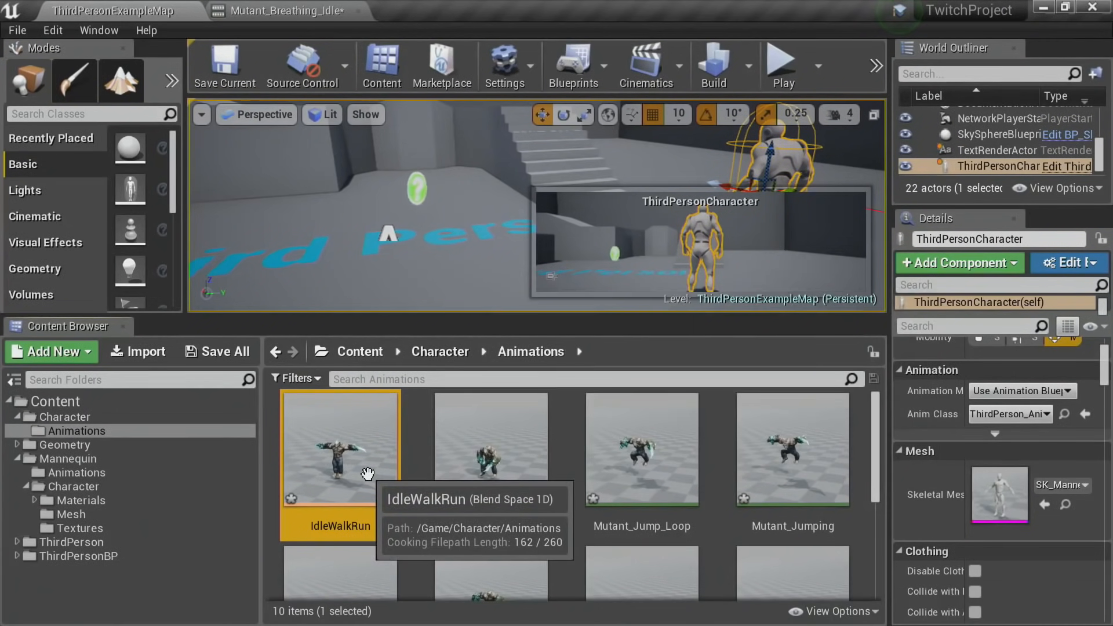
Step: Open the IdleWalkRun blend space and enlarge its sample graph and asset details areas
double_click(367, 469)
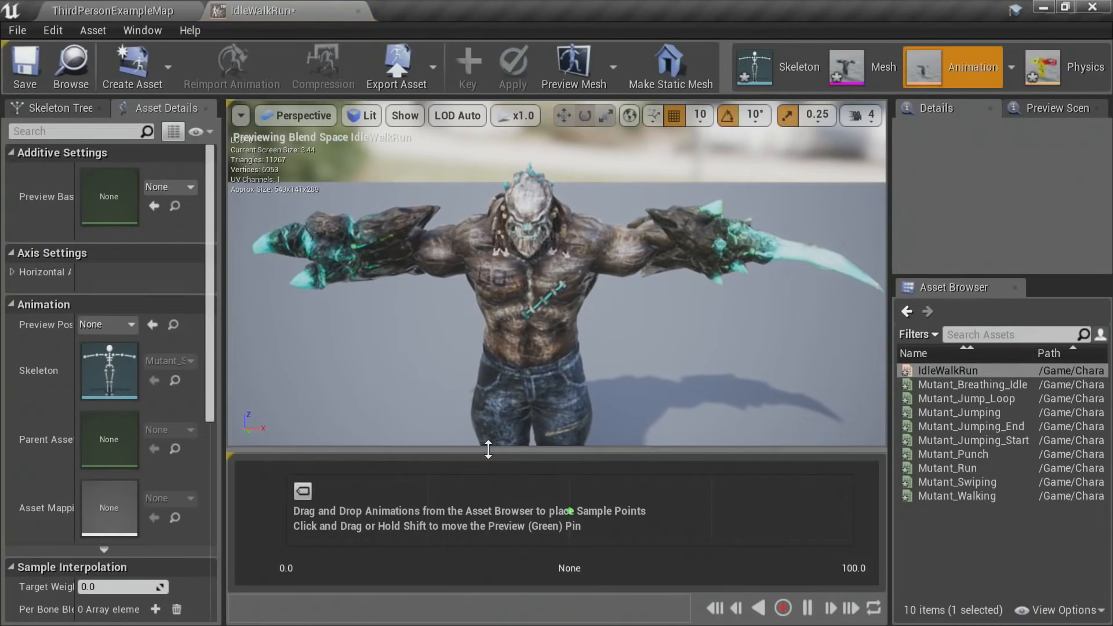
drag(486, 447, 510, 298)
drag(224, 262, 304, 332)
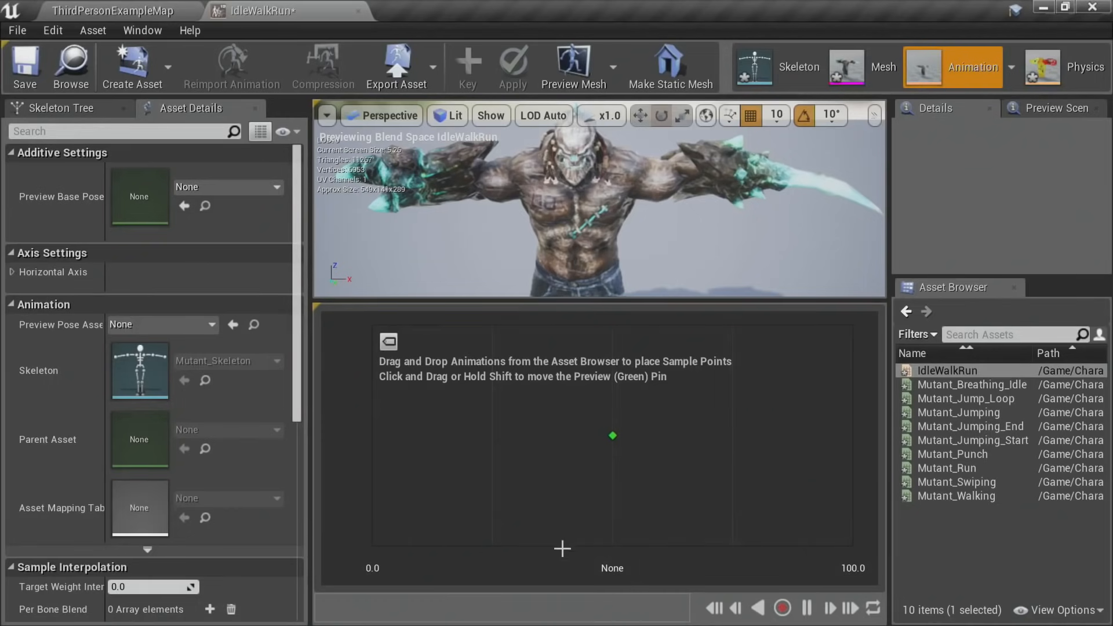
Step: Name the blend space's horizontal axis Speed and set its maximum axis value to 220
click(11, 272)
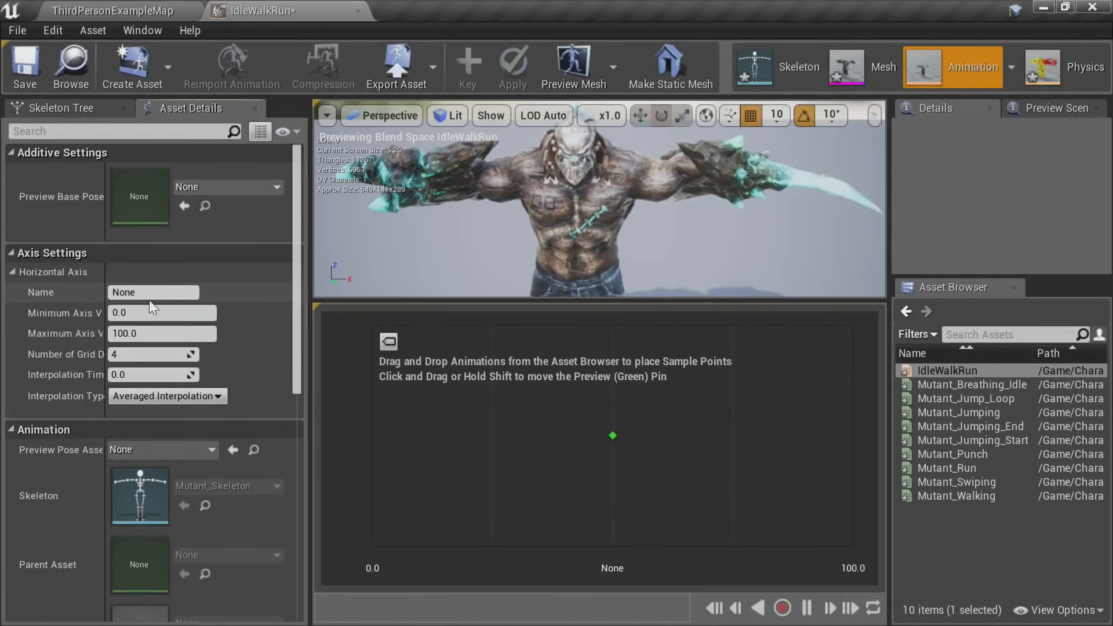
text(Speed)
key(Return)
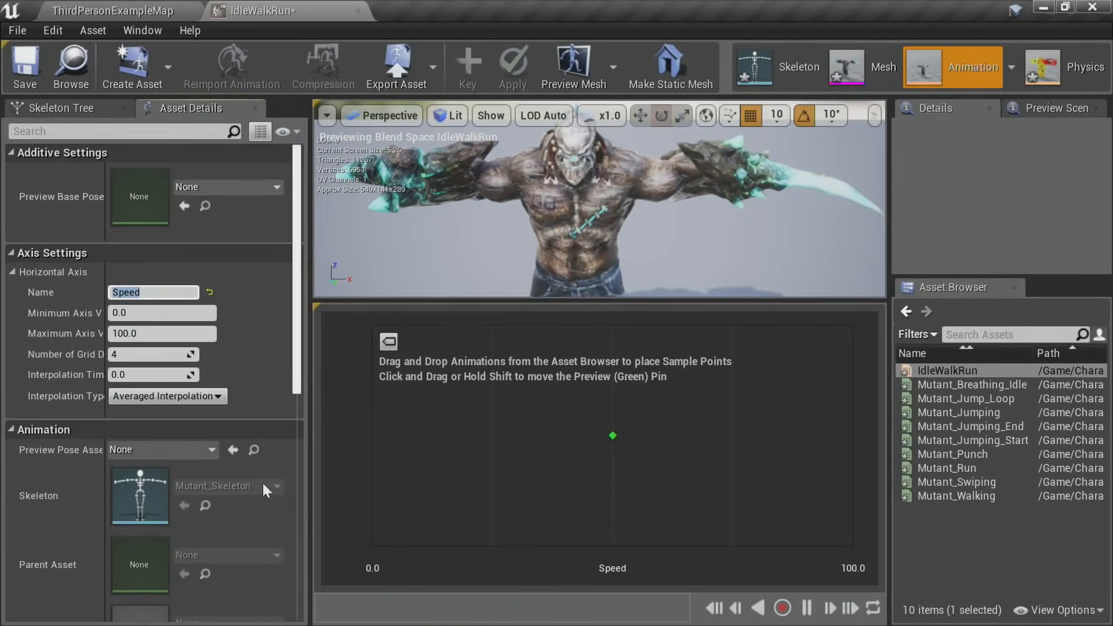
drag(103, 305, 146, 307)
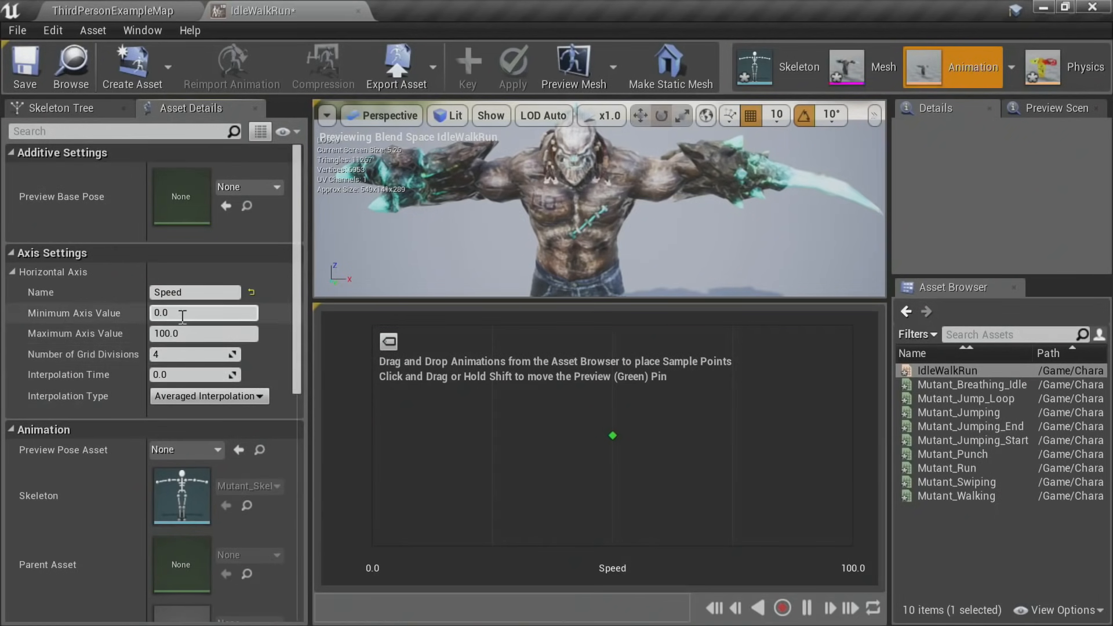
click(170, 335)
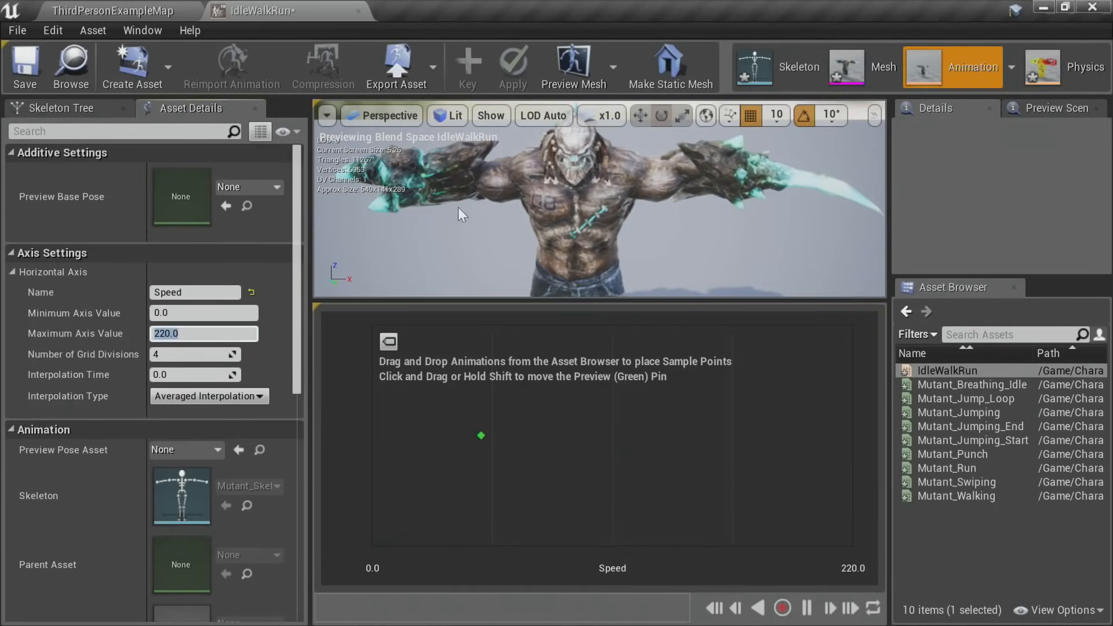
Step: Move the blend space's preview pin to Speed 0 and place Mutant_Breathing_Idle there as a sample
drag(888, 212, 816, 200)
click(957, 552)
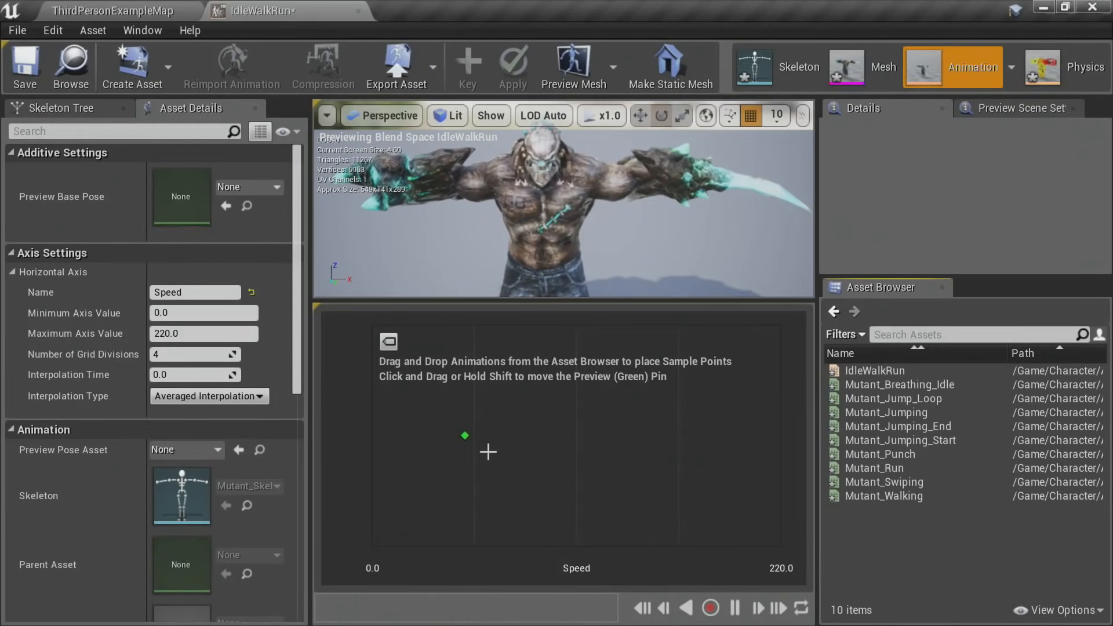
drag(488, 451, 372, 435)
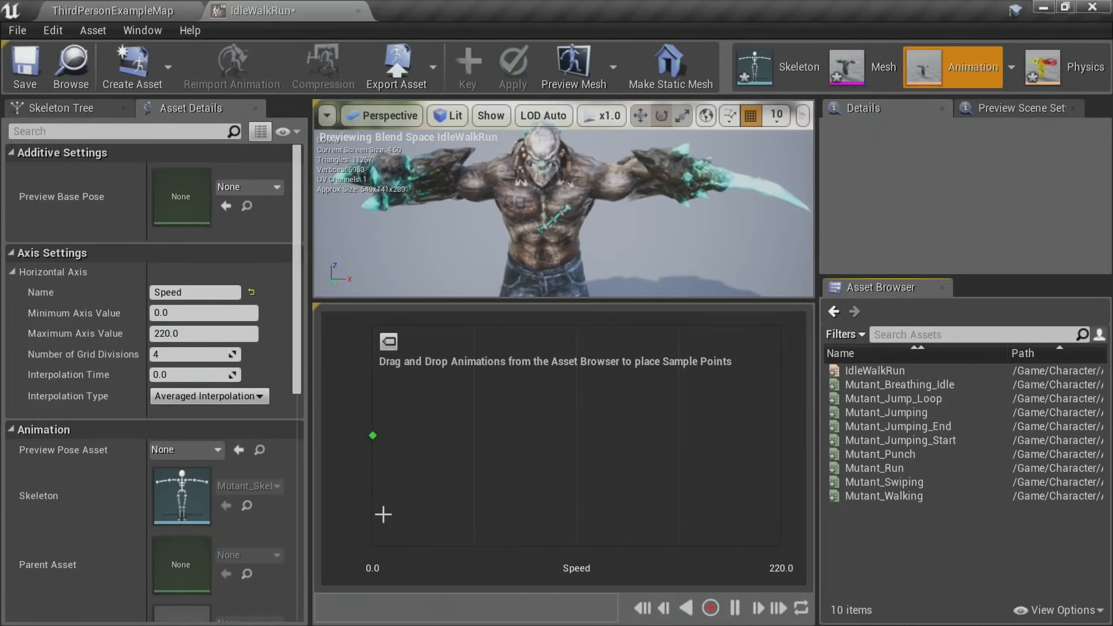
click(901, 385)
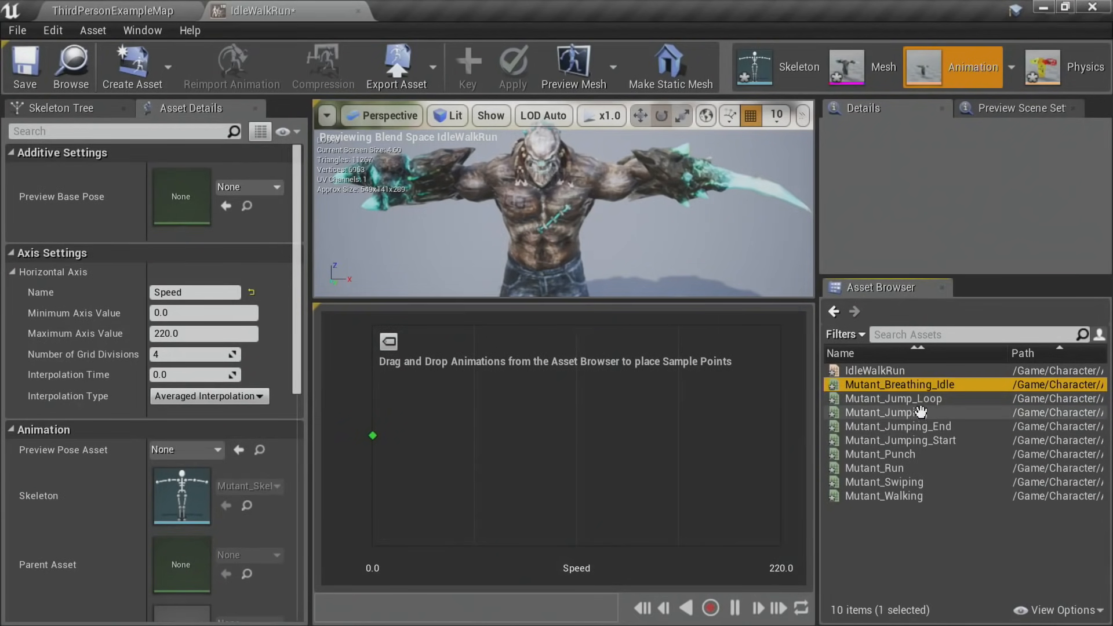
drag(904, 389, 371, 436)
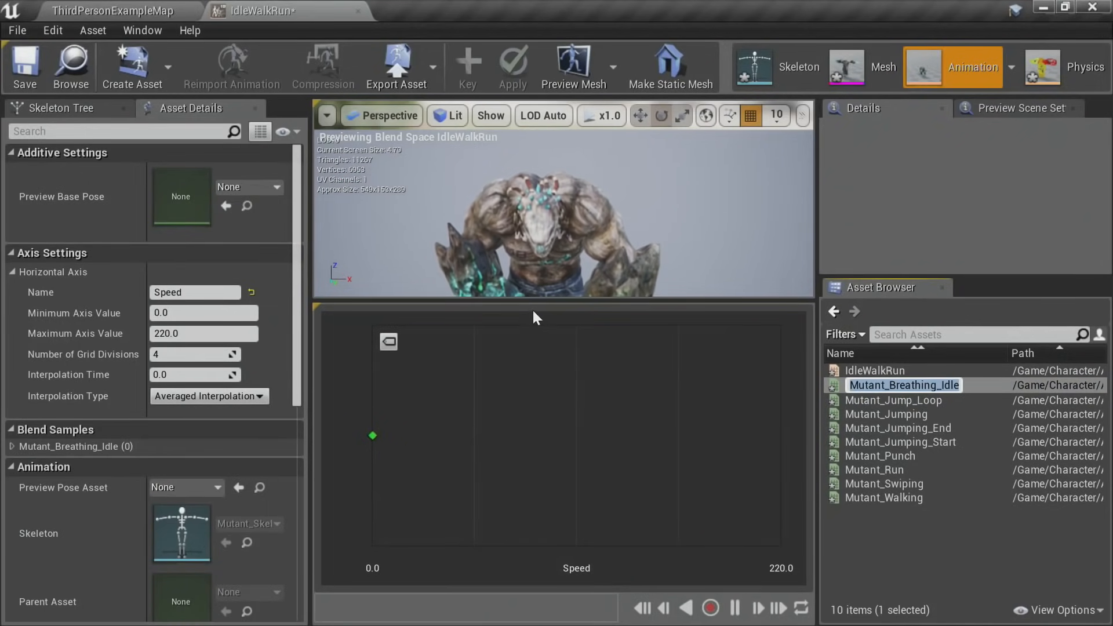
mouse_move(532, 300)
mouse_down()
mouse_move(544, 434)
mouse_move(537, 307)
mouse_up()
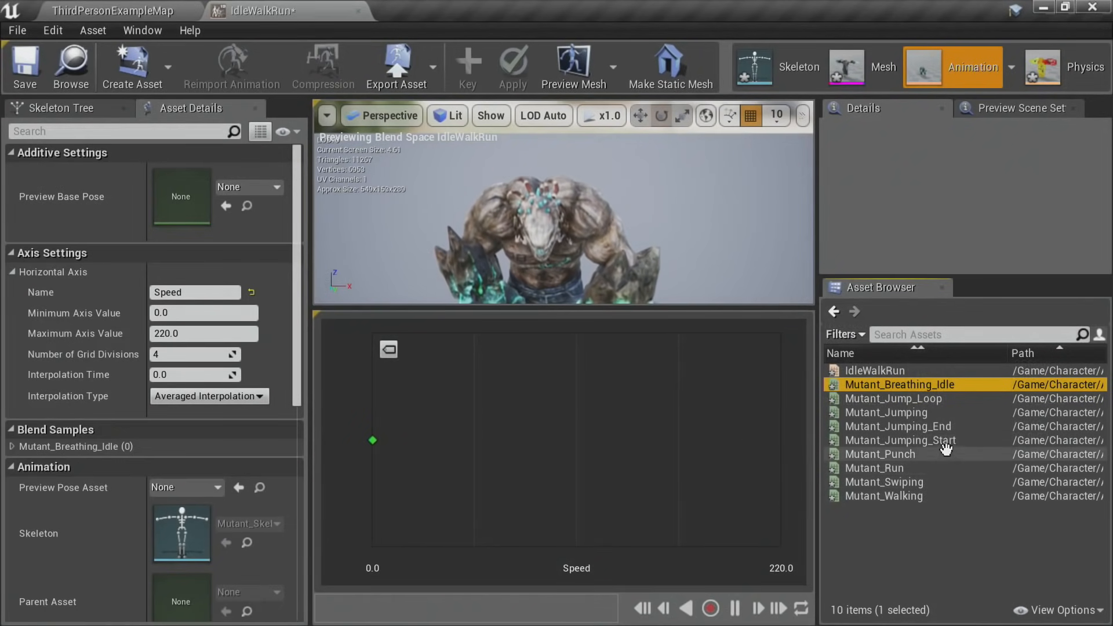
Step: Place Mutant_Walking as a sample at the middle of the Speed axis and preview the idle-to-walk blend in a taller viewport
drag(921, 496, 576, 440)
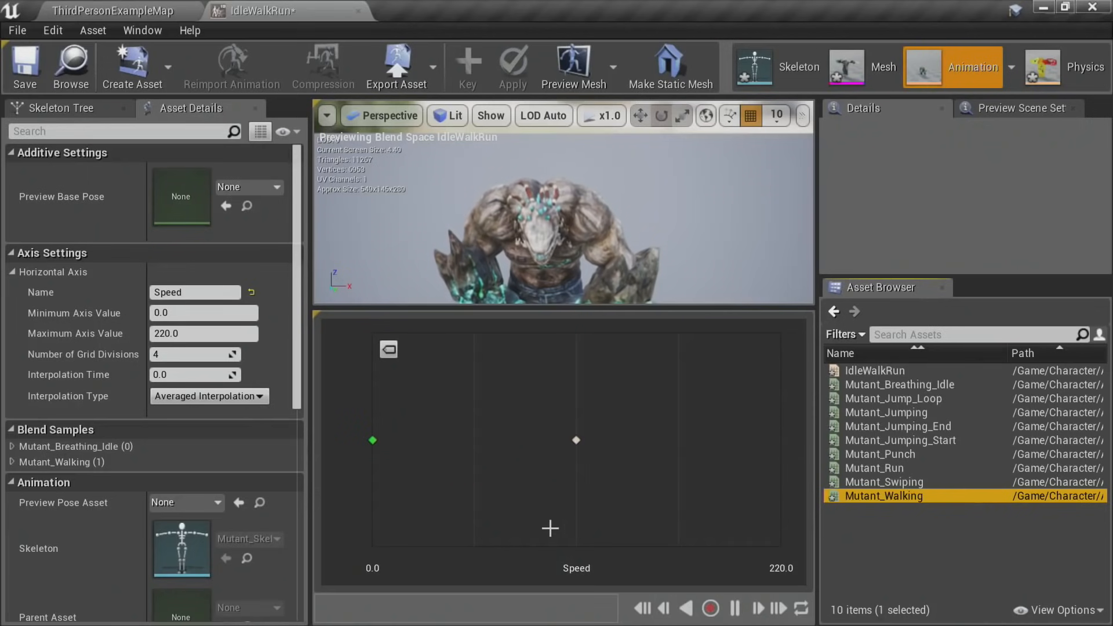
key(shift)
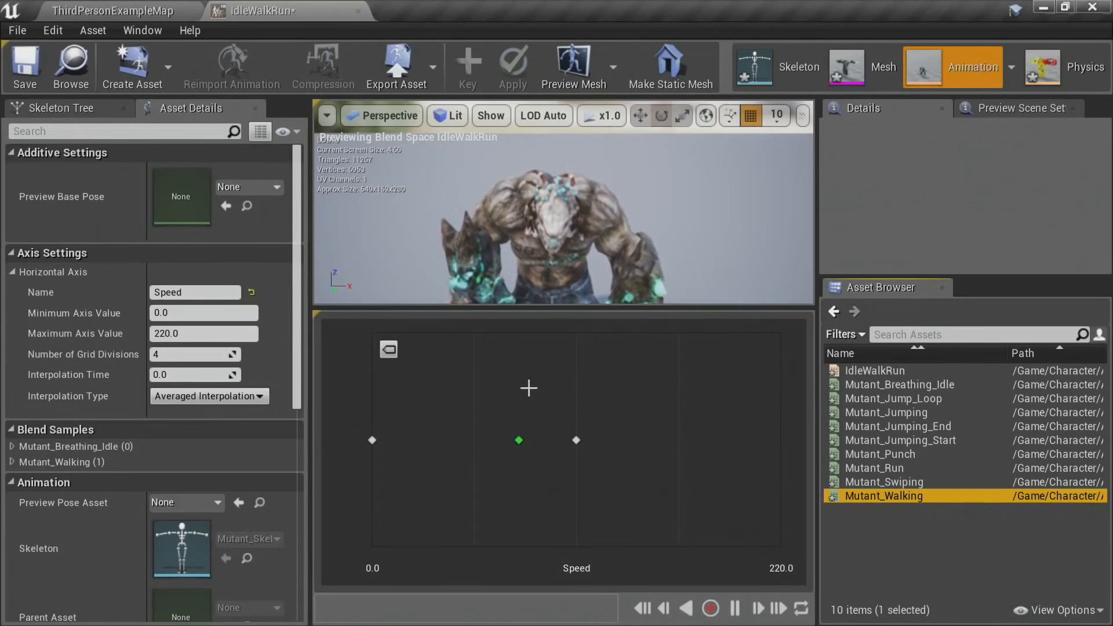
drag(550, 316, 546, 383)
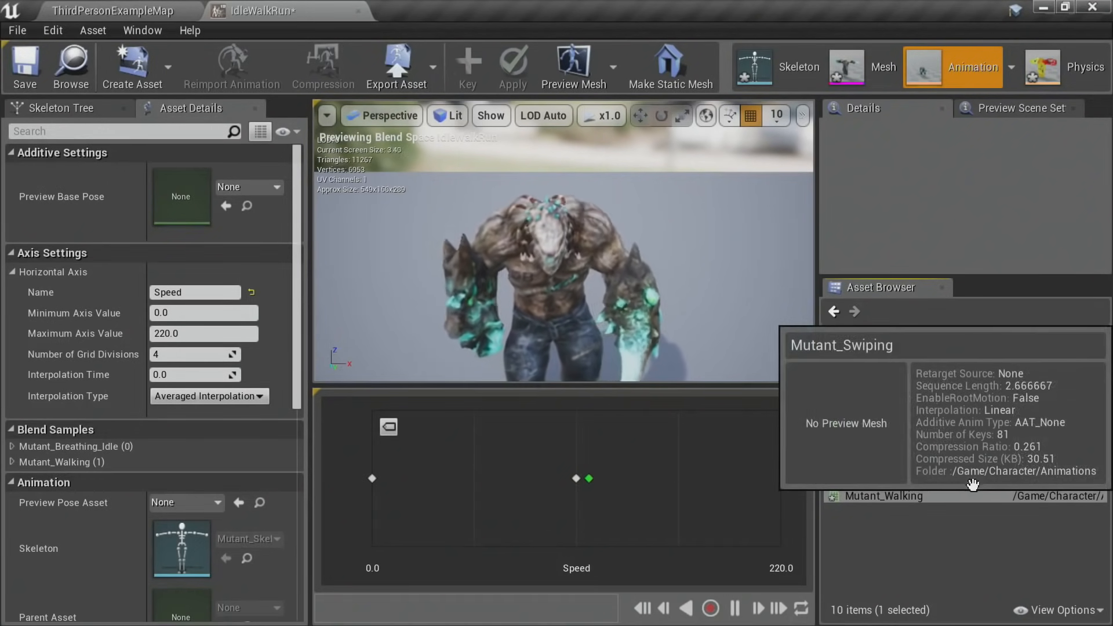
Step: Place Mutant_Run as a sample at Speed 220 and save the IdleWalkRun blend space
click(967, 528)
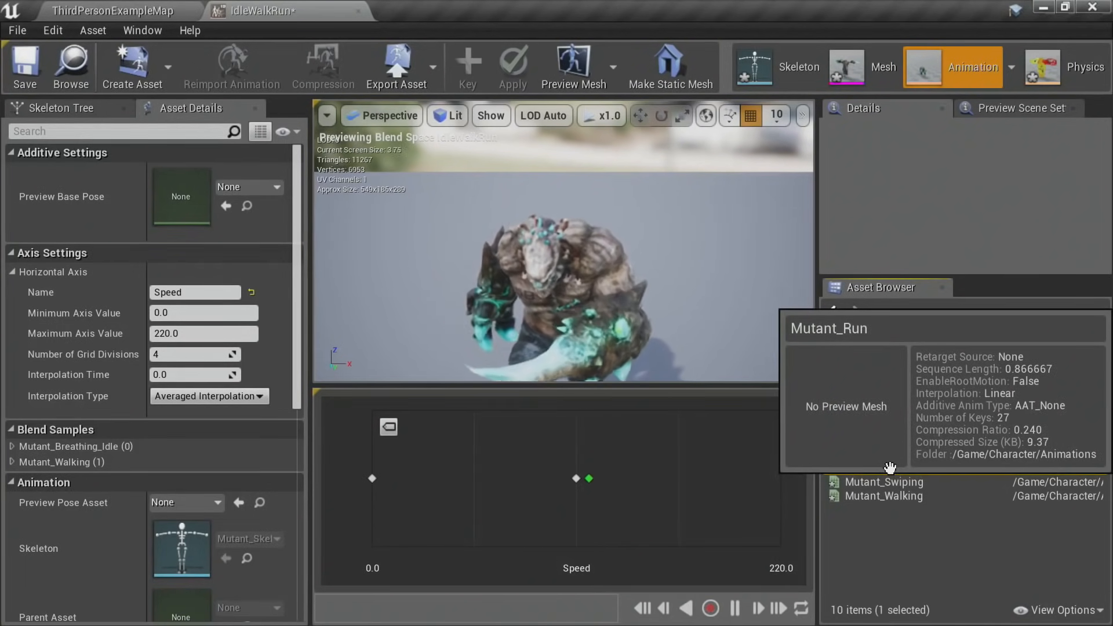
drag(890, 469, 784, 485)
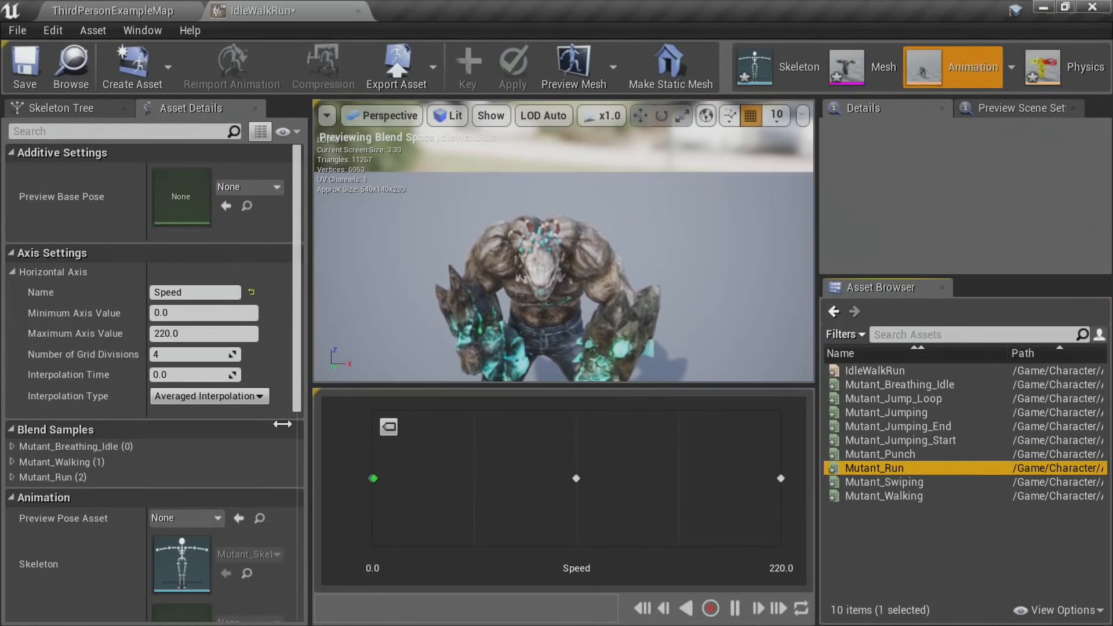
click(35, 79)
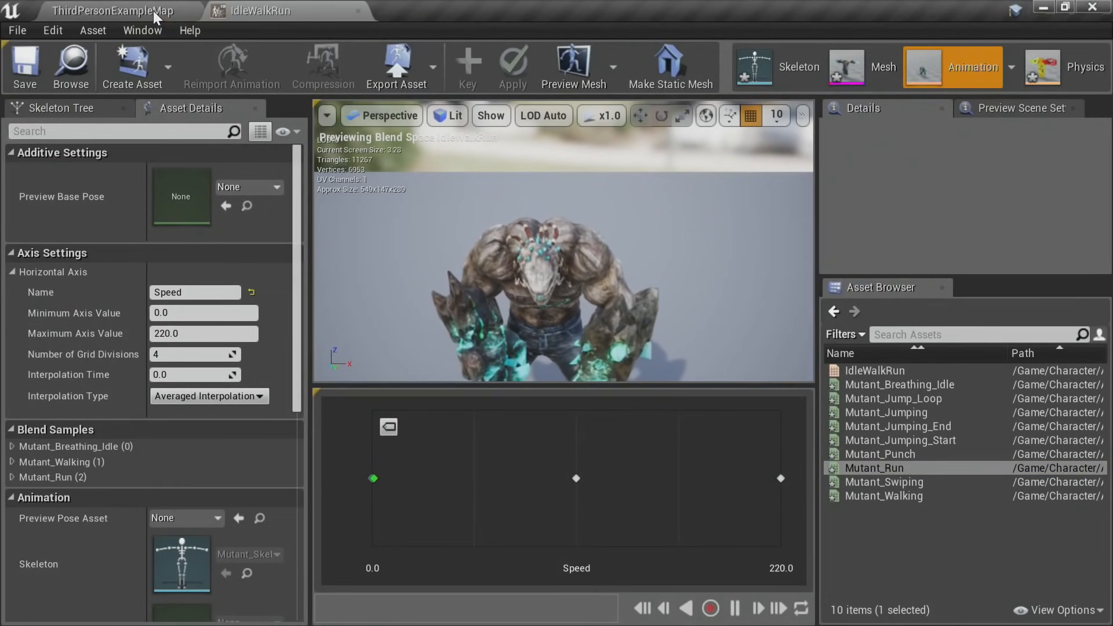
Step: Return to ThirdPersonExampleMap, enlarge the level viewport and frame the ThirdPersonCharacter in it
click(135, 2)
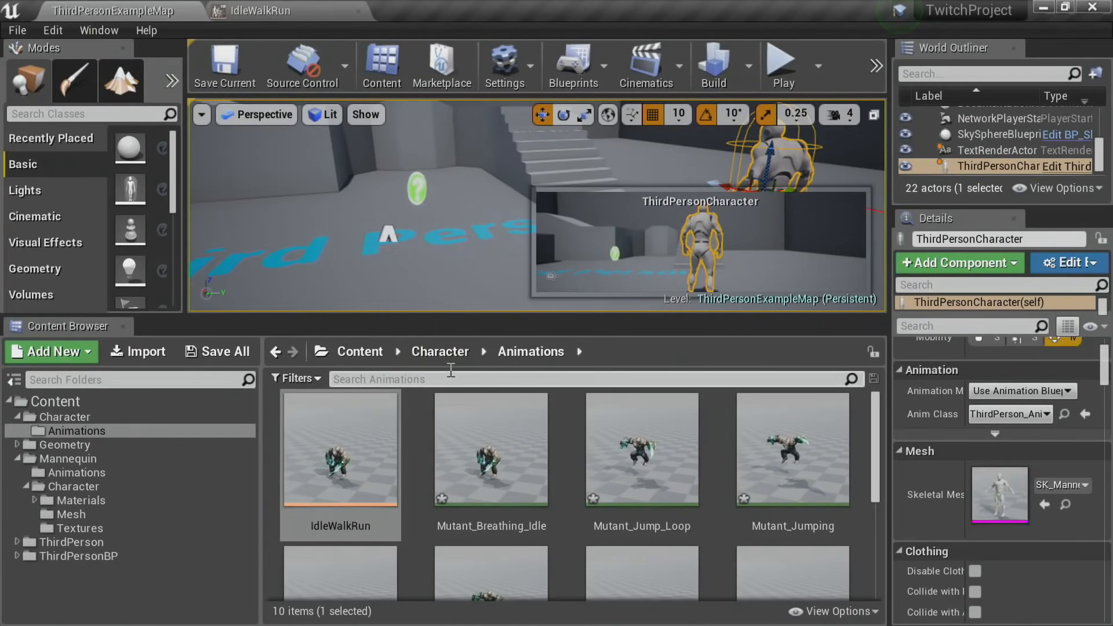
drag(426, 315, 428, 389)
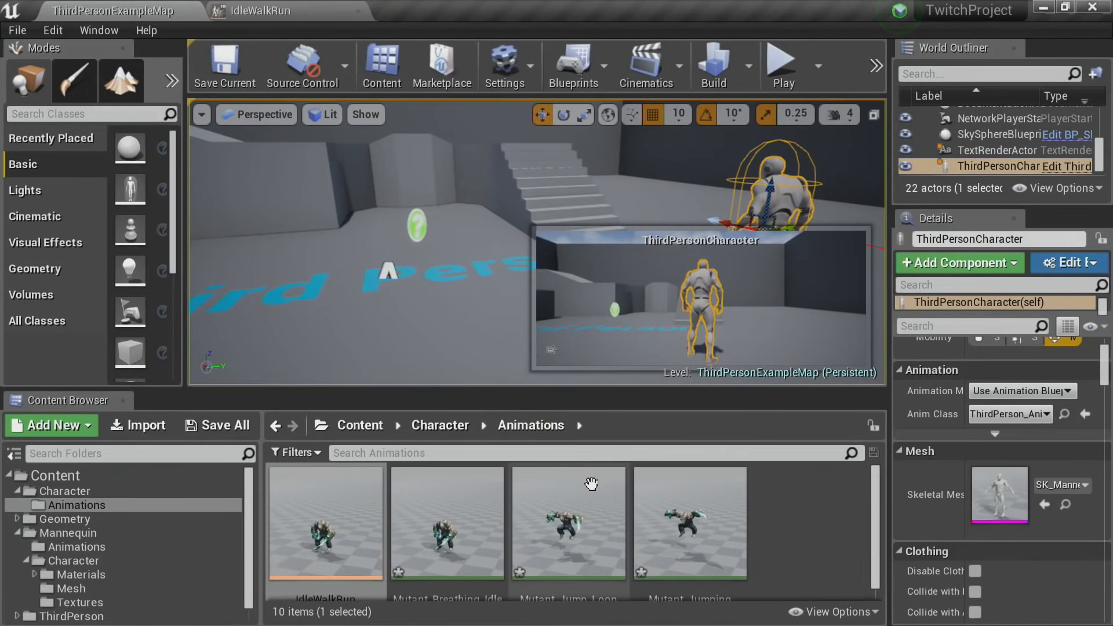
drag(802, 214, 804, 211)
key(f)
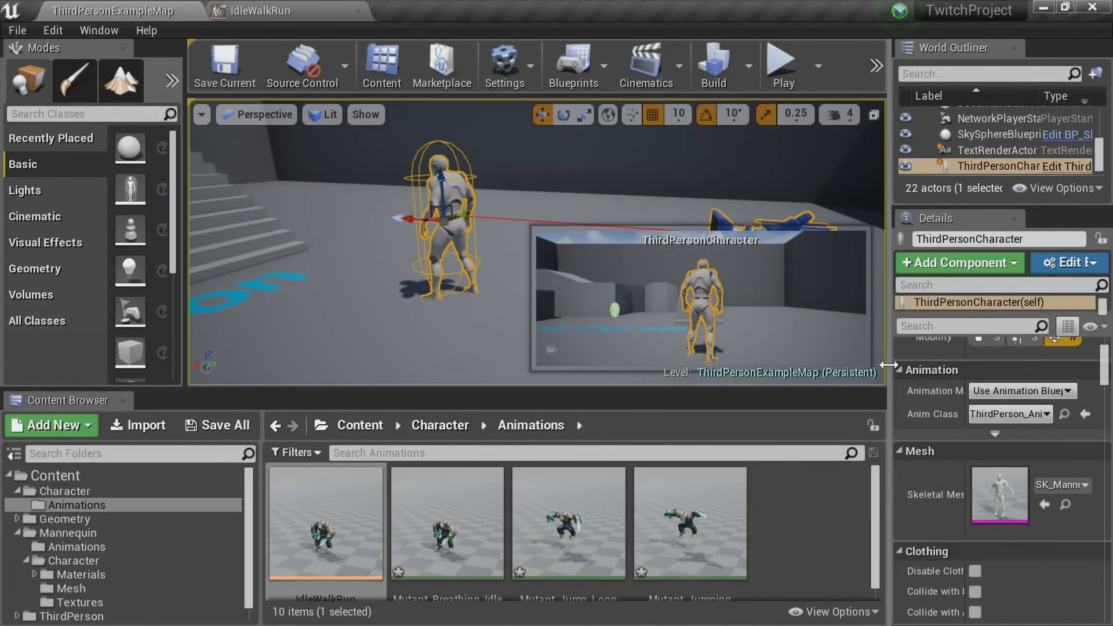
Step: Locate the ThirdPersonCharacter's Anim Class asset from its widened details and open ThirdPerson_AnimBP
drag(887, 369, 776, 371)
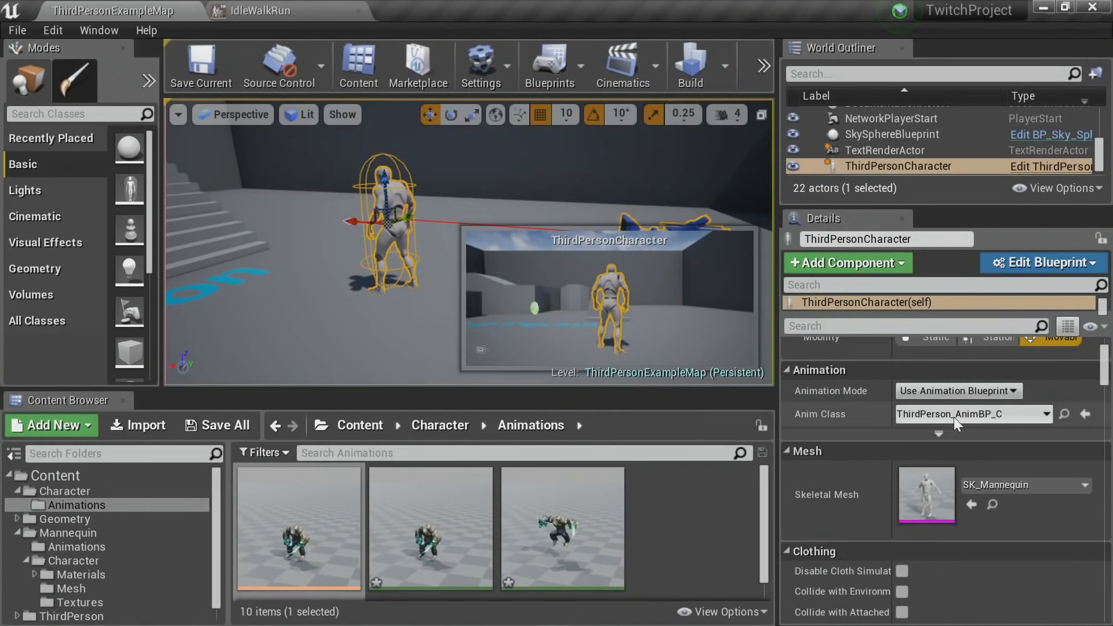
click(1063, 415)
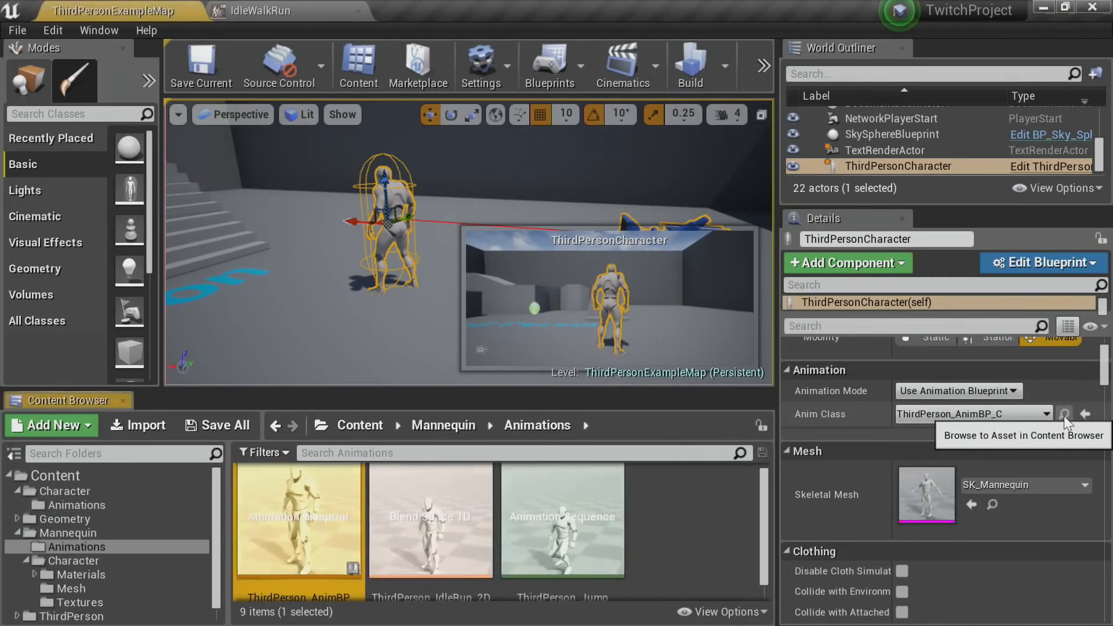
double_click(307, 544)
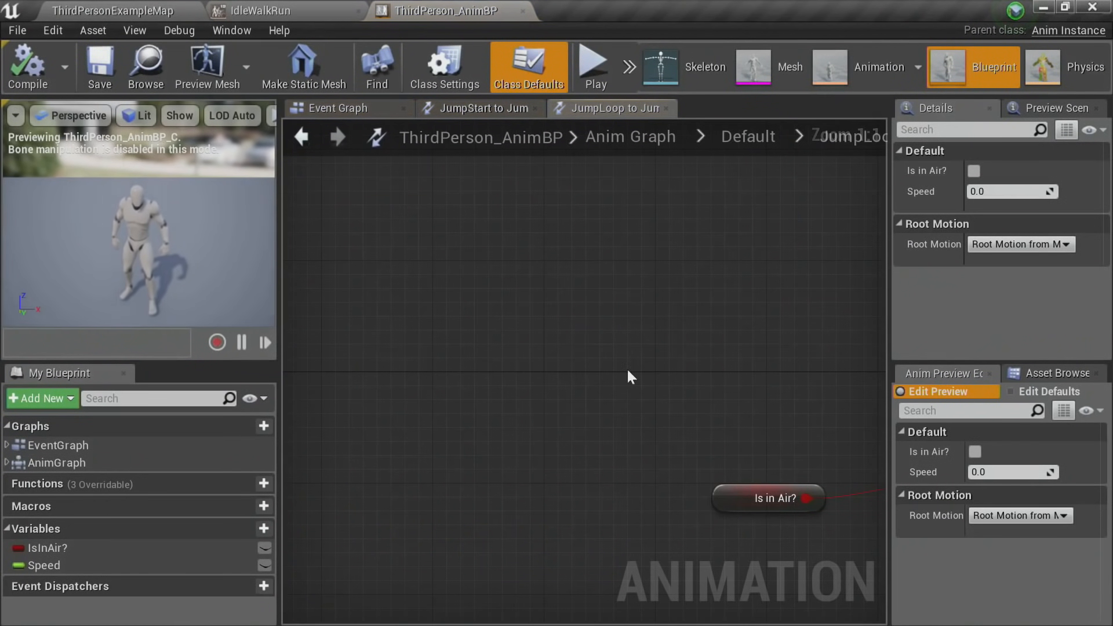
Step: Examine ThirdPerson_AnimBP's Anim Graph state machine and the Event Graph logic that sets IsInAir and Speed
click(634, 137)
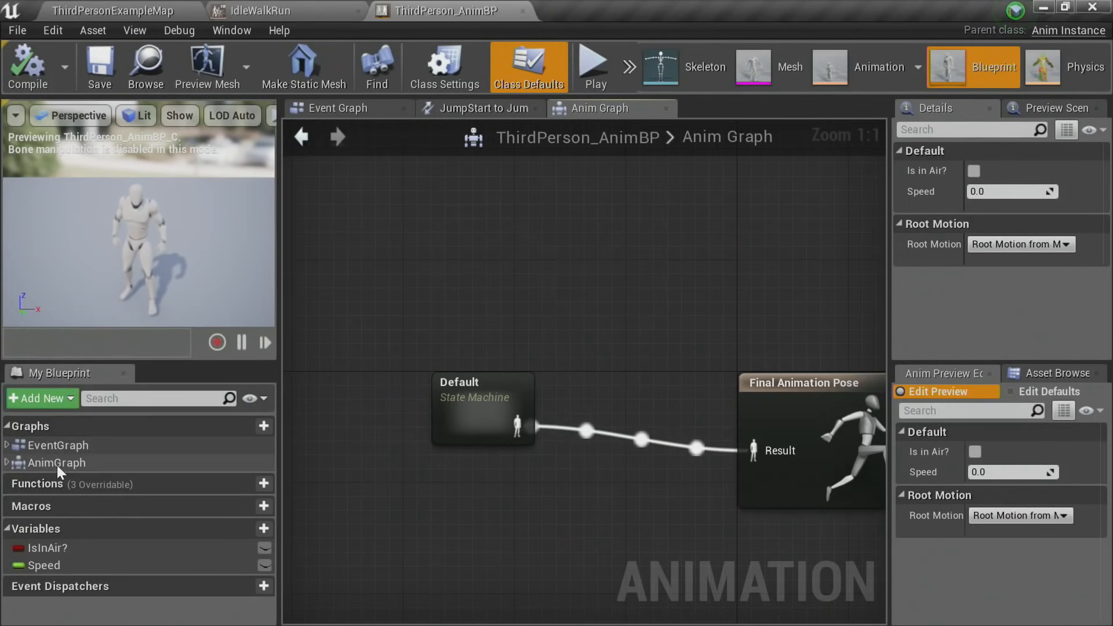
right_drag(496, 494, 357, 398)
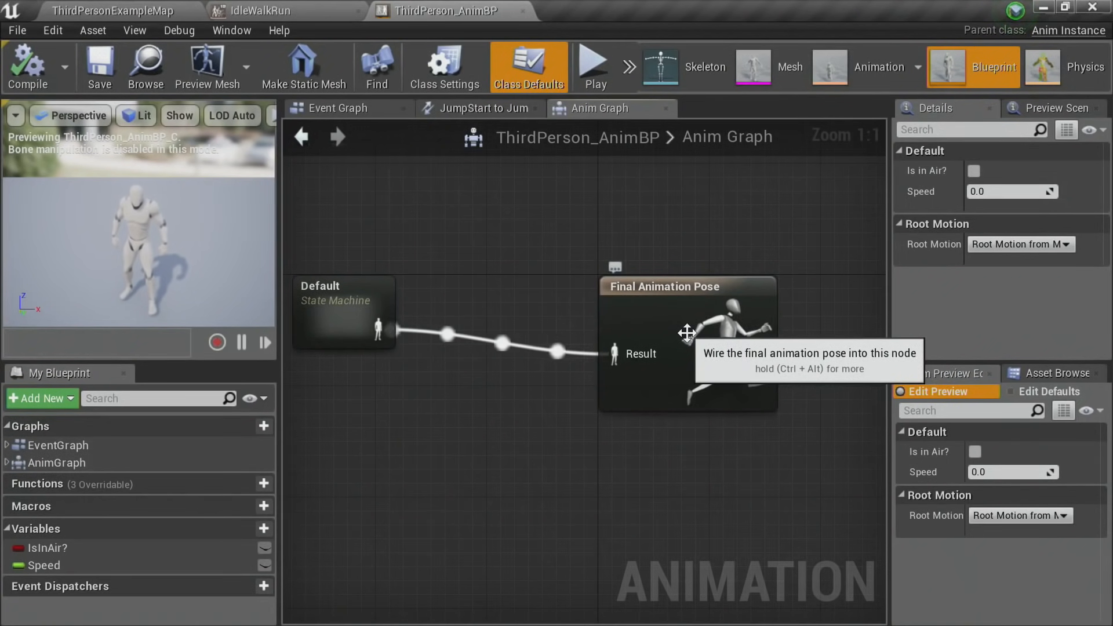
double_click(90, 447)
right_drag(467, 439, 358, 426)
right_drag(641, 433, 386, 447)
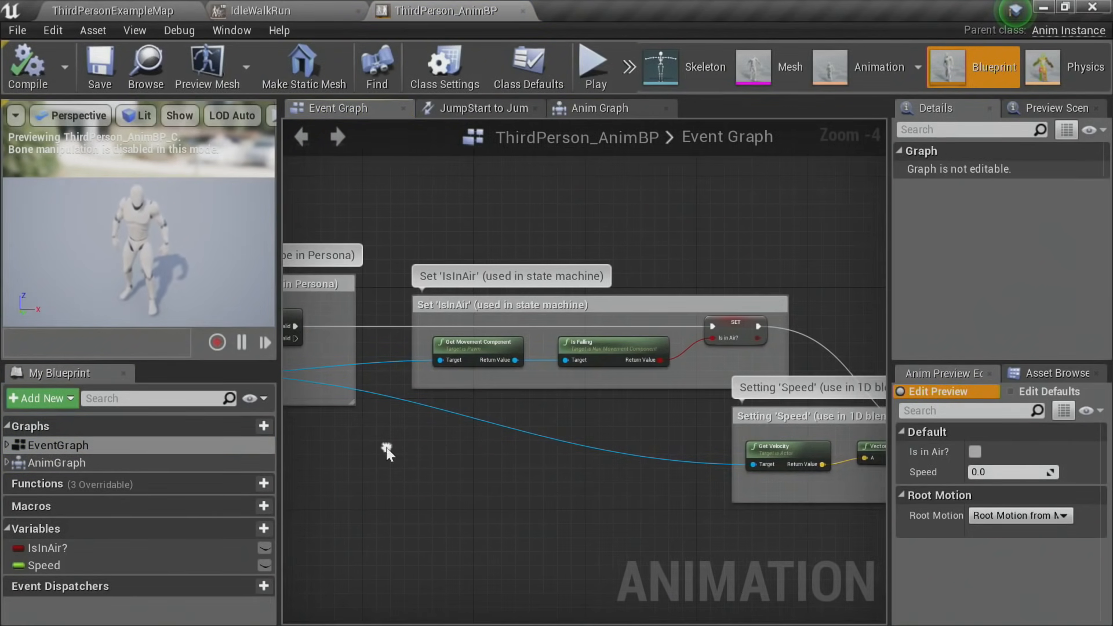
double_click(99, 457)
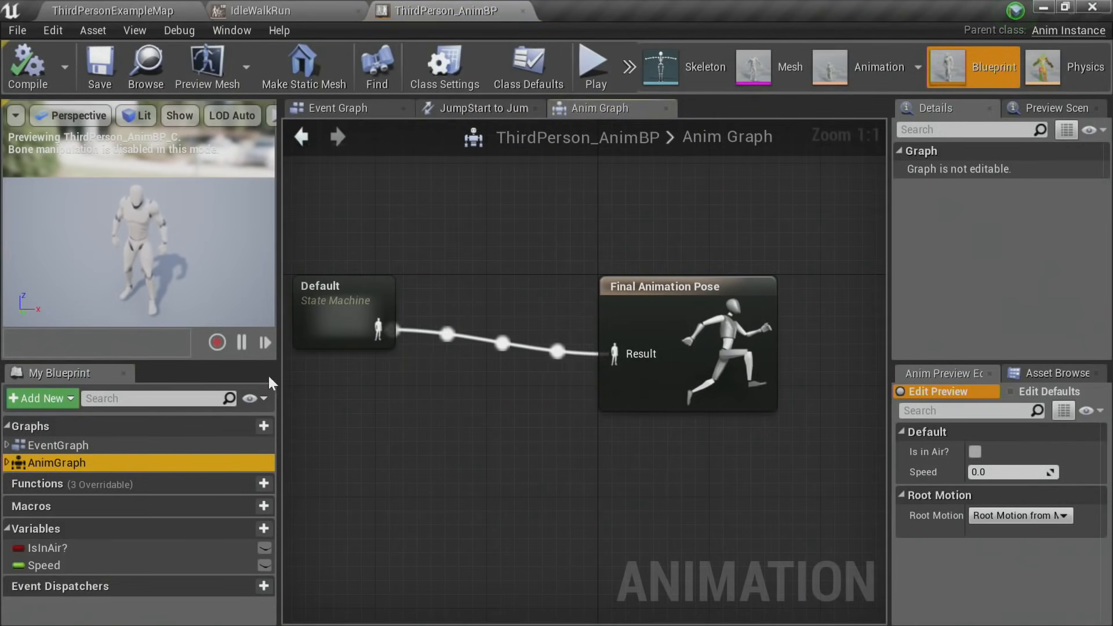
double_click(80, 446)
right_drag(626, 421, 423, 371)
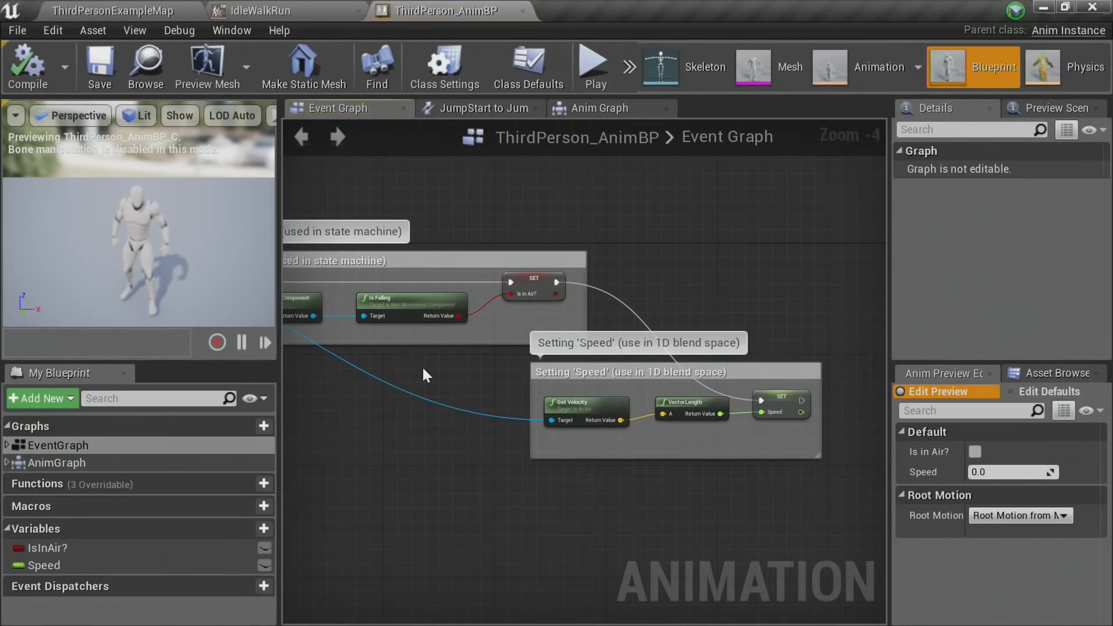
scroll(423, 370, up, 3)
right_drag(592, 264, 545, 380)
right_drag(551, 438, 274, 294)
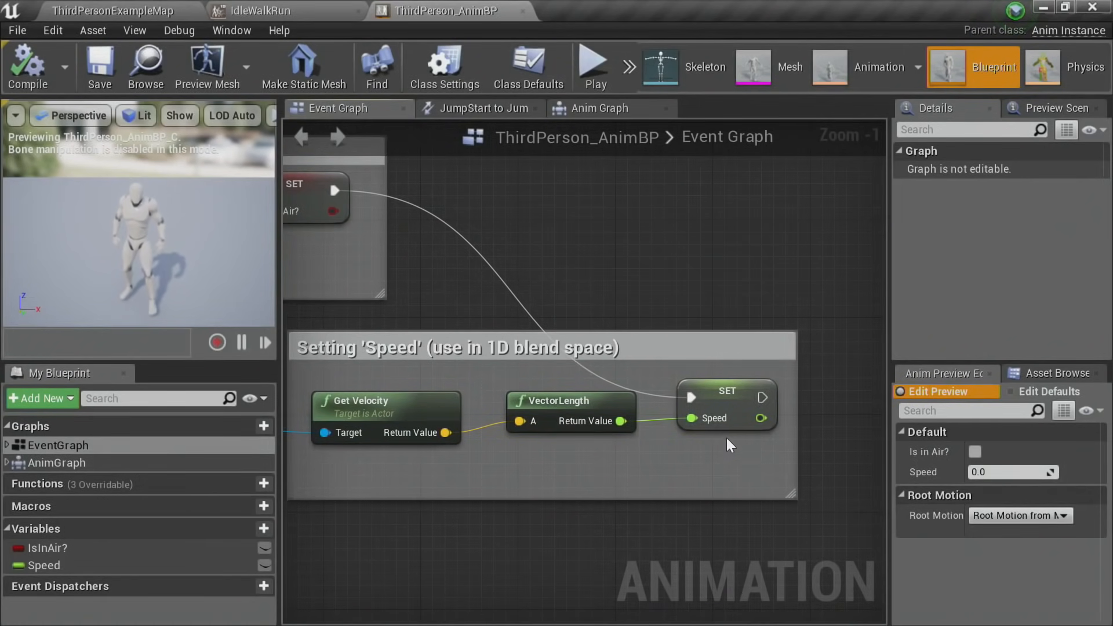
Step: Select and copy all nodes and comment boxes in ThirdPerson_AnimBP's Event Graph
scroll(624, 425, down, 6)
right_drag(447, 455, 634, 355)
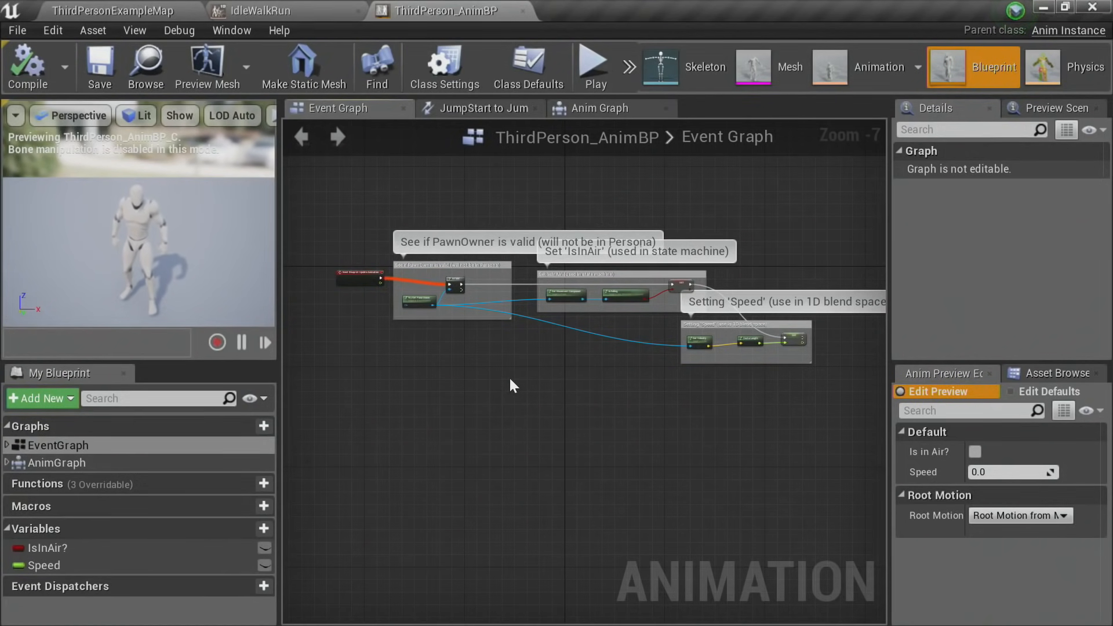
drag(329, 218, 819, 430)
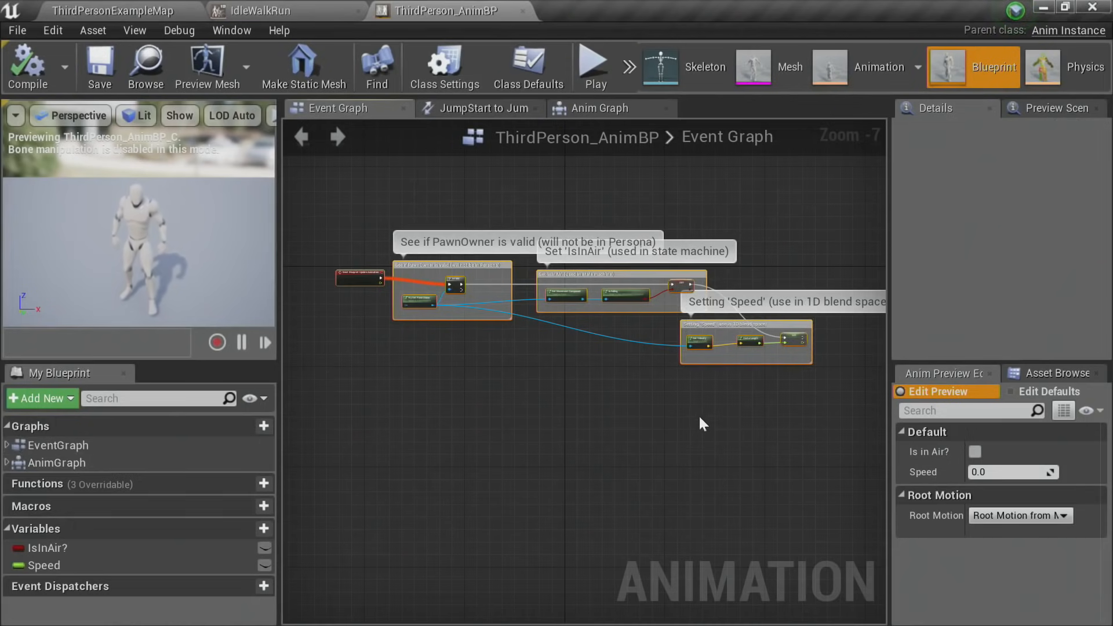
Step: Return to ThirdPersonExampleMap, enlarge the Content Browser and open the Character/Animations folder
click(119, 10)
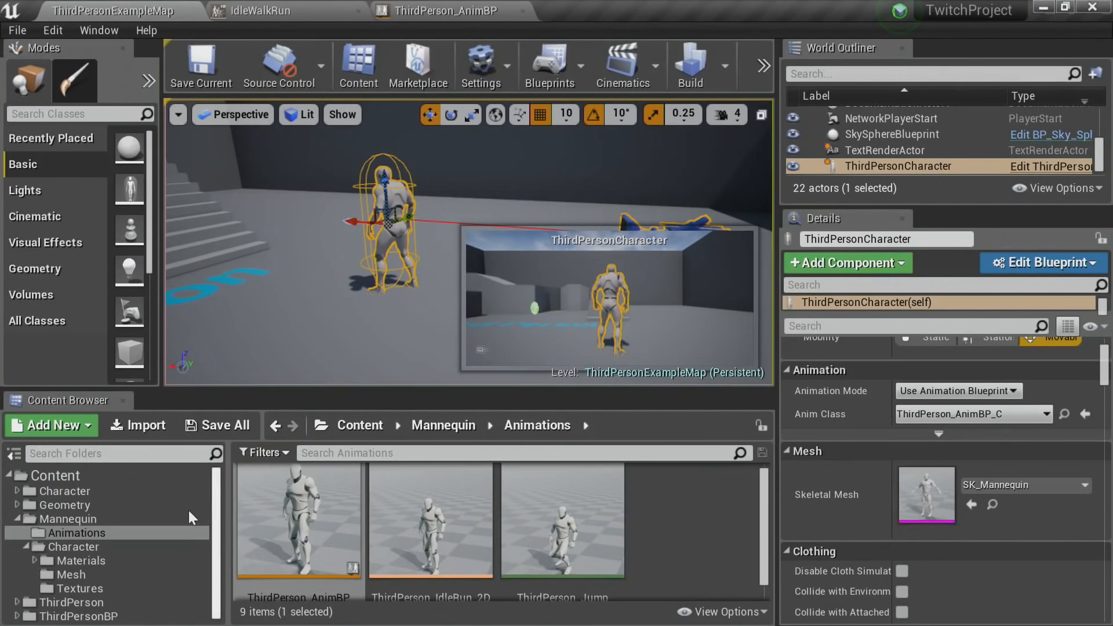
click(73, 490)
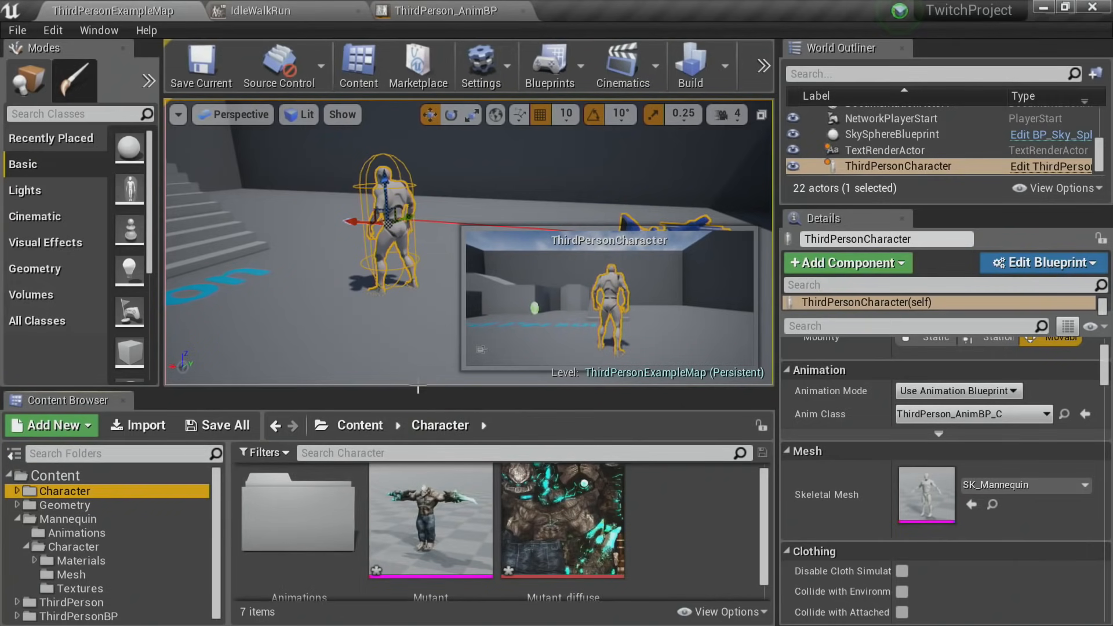
drag(416, 389, 424, 258)
click(298, 410)
double_click(298, 410)
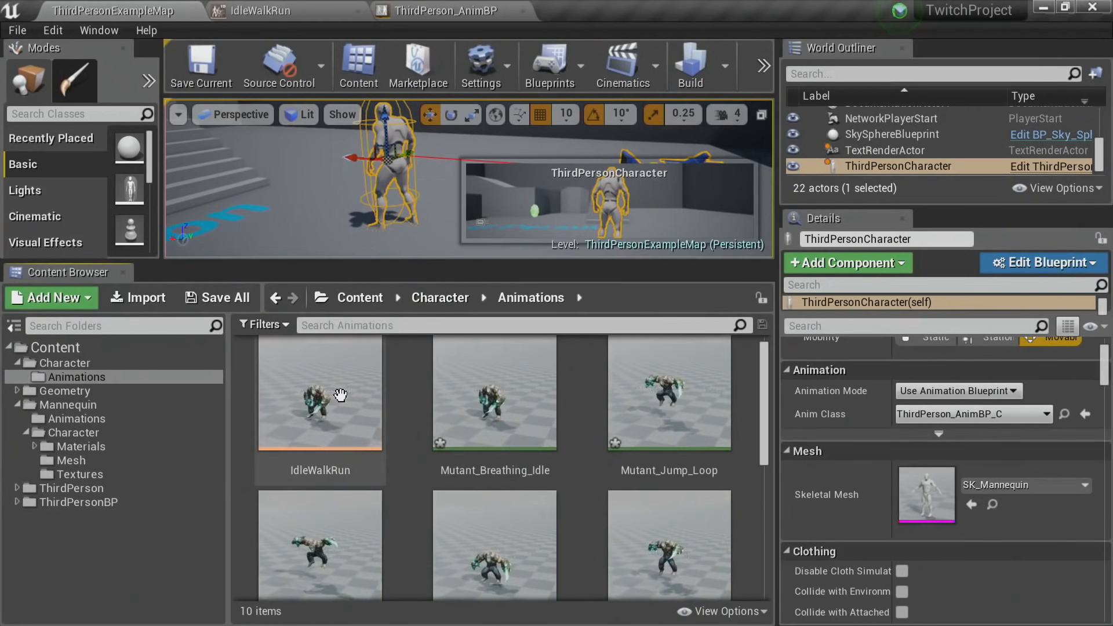
Step: Create an Animation Blueprint in Character/Animations with Mutant_Skeleton as its target skeleton
scroll(519, 487, down, 3)
scroll(519, 487, down, 3)
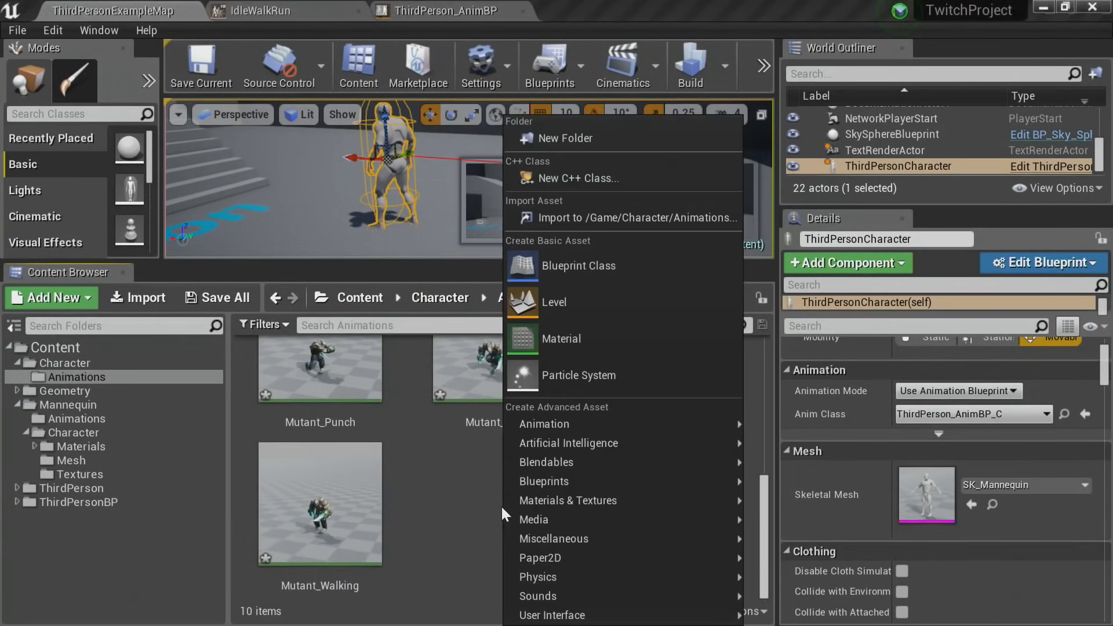
right_click(501, 505)
mouse_move(562, 423)
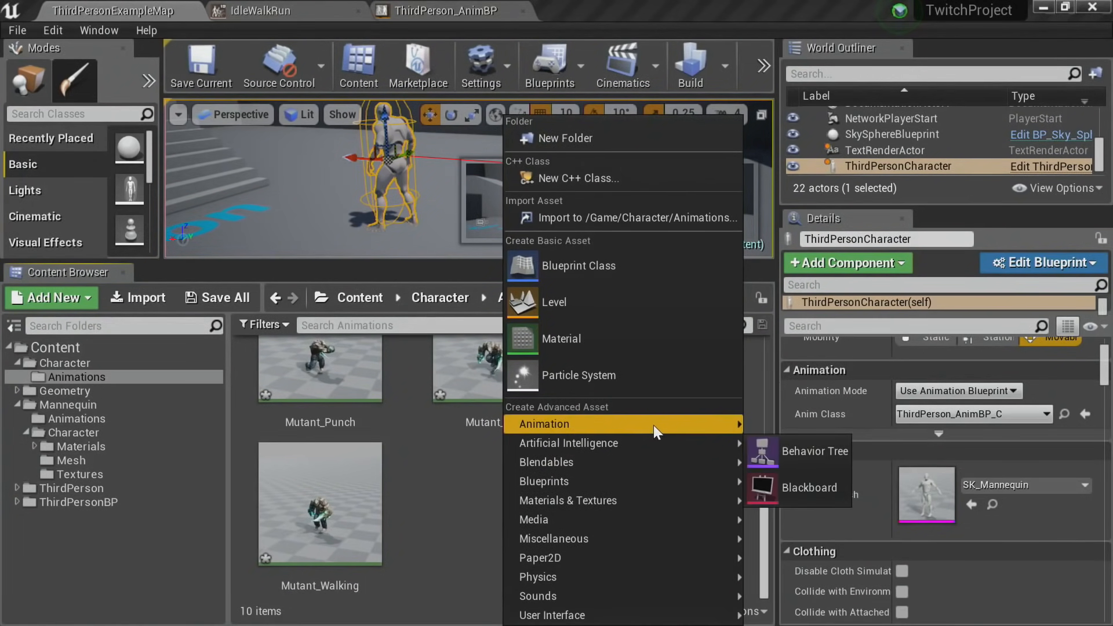
click(798, 363)
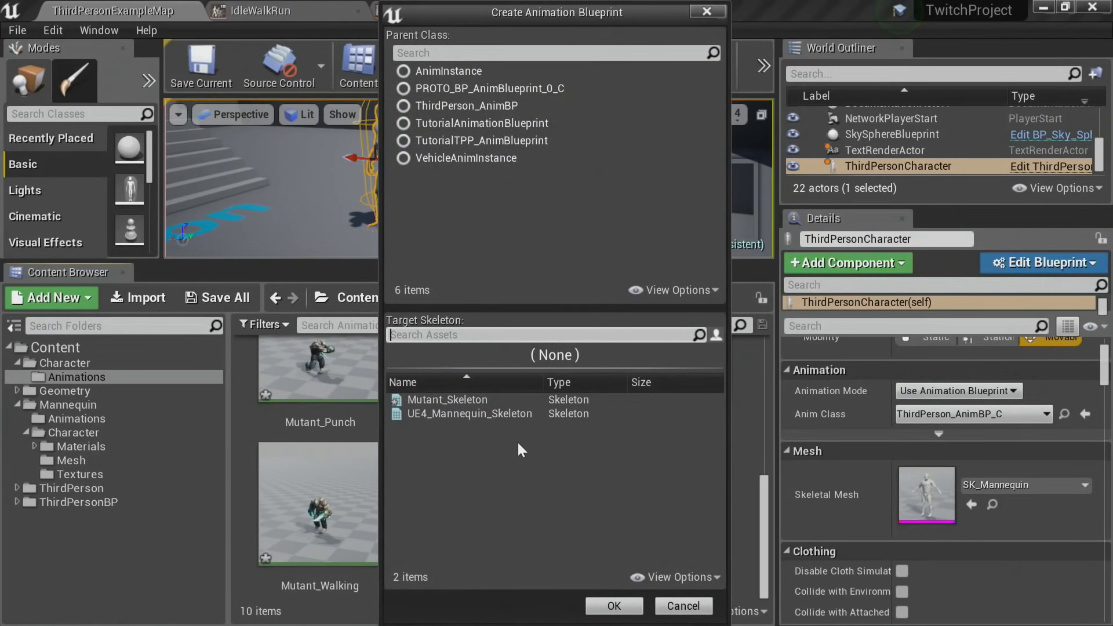
click(440, 399)
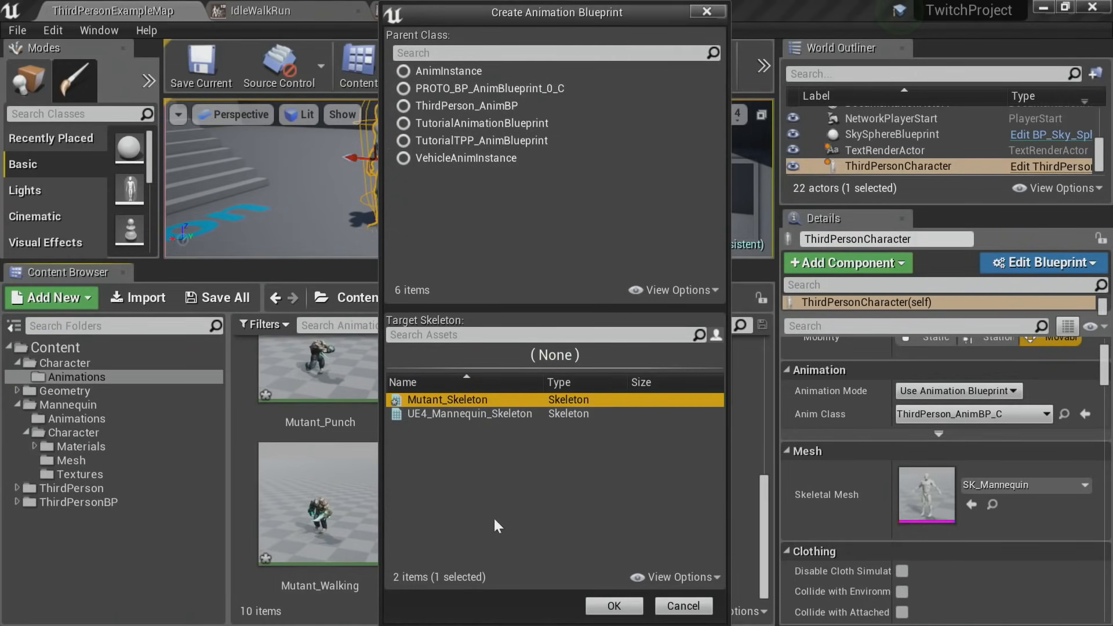
click(611, 605)
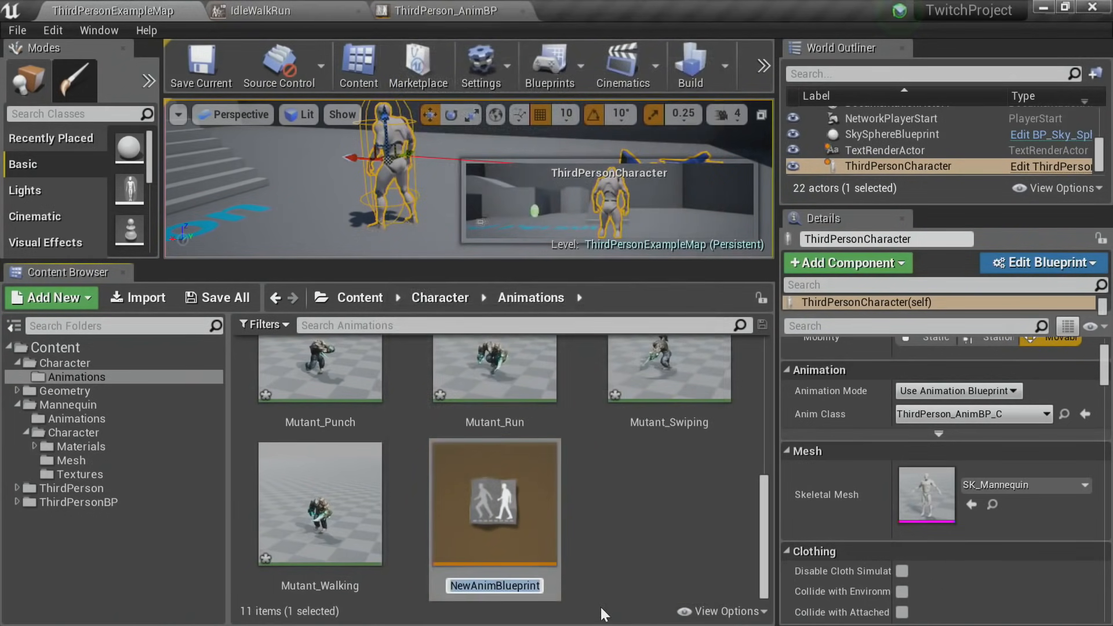
Step: Rename the new Animation Blueprint as Mutant_AnimBP
text(Mutant)
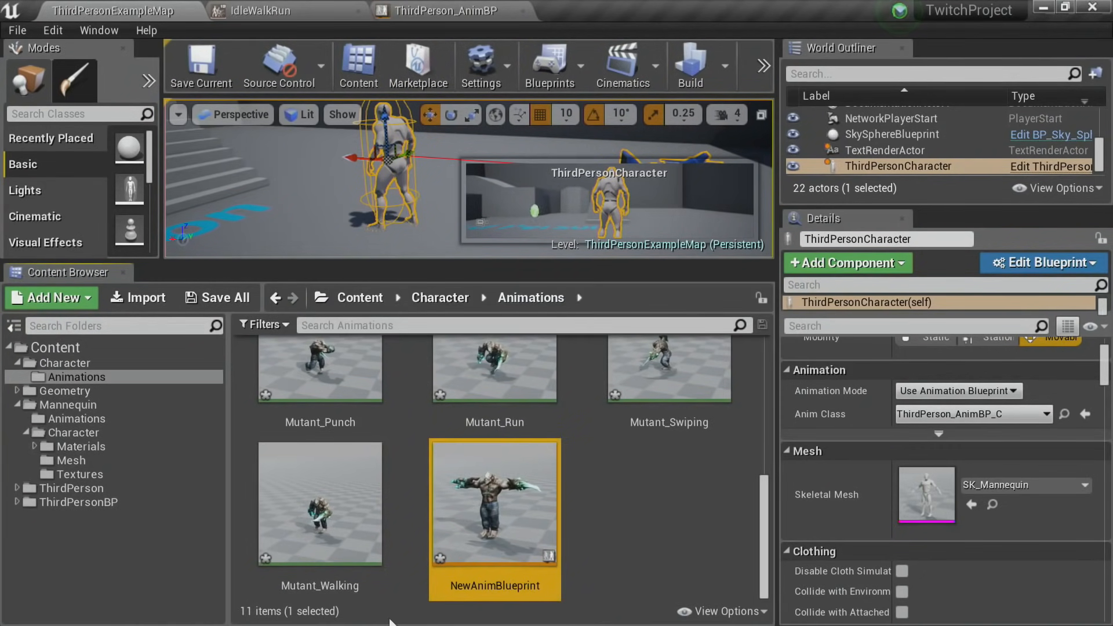
key(F2)
text(M)
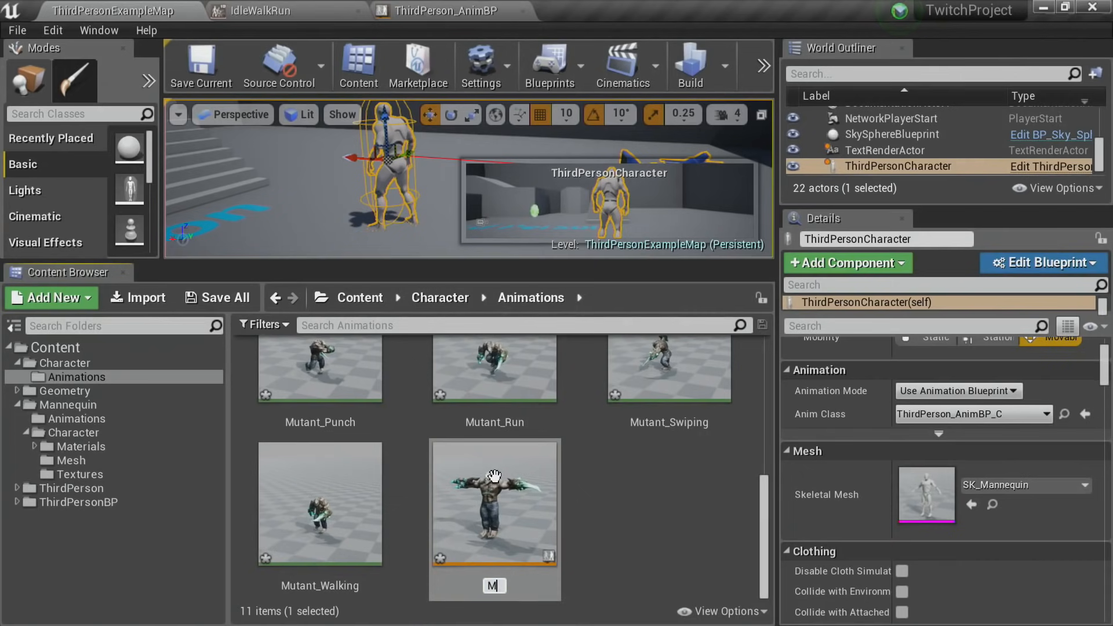
text(utant_AnimBP\)
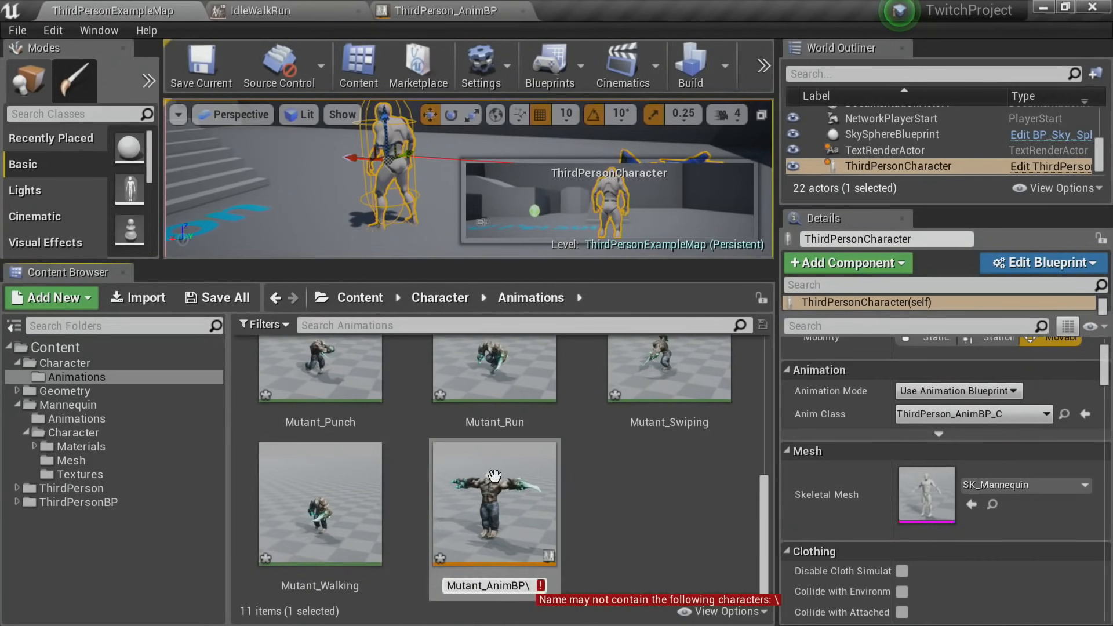
key(BackSpace)
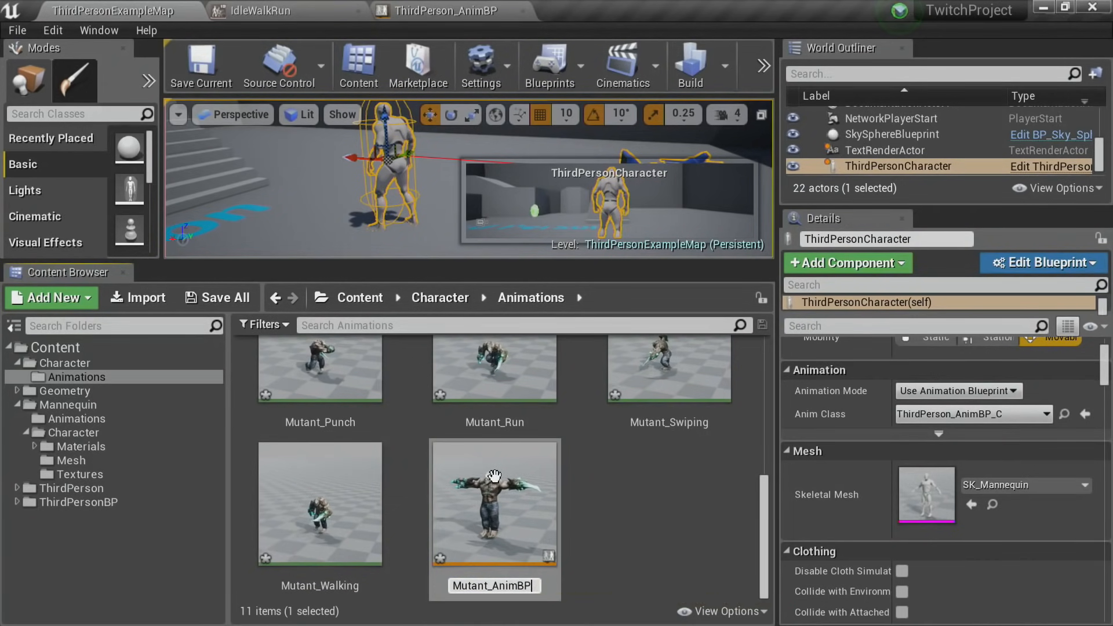
key(Return)
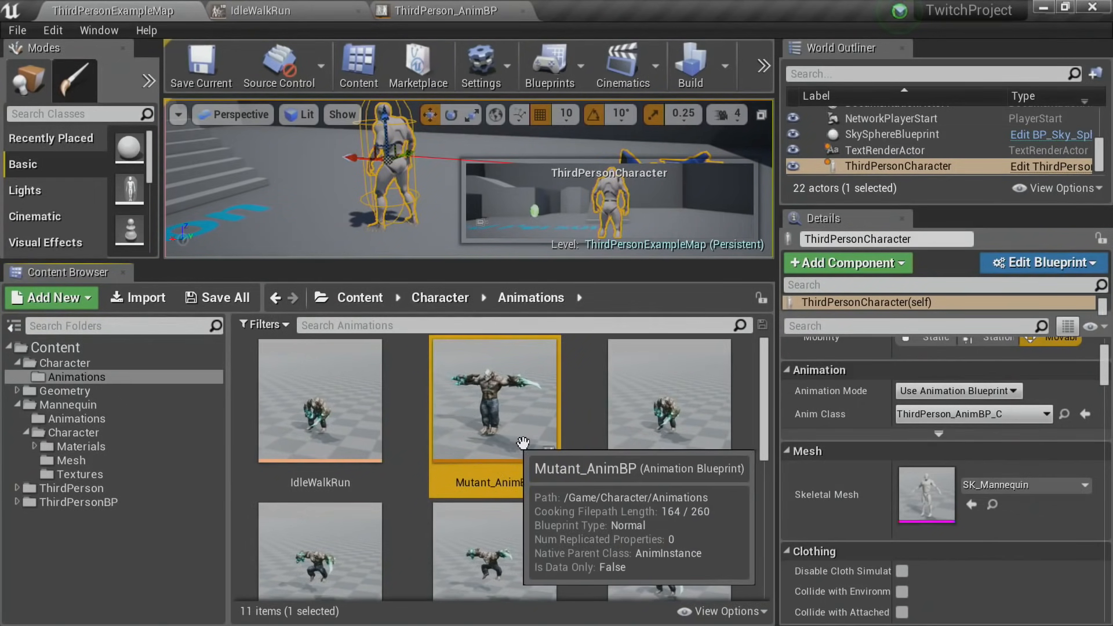
Step: Open Mutant_AnimBP and view its default Anim Graph and Event Graph
double_click(518, 448)
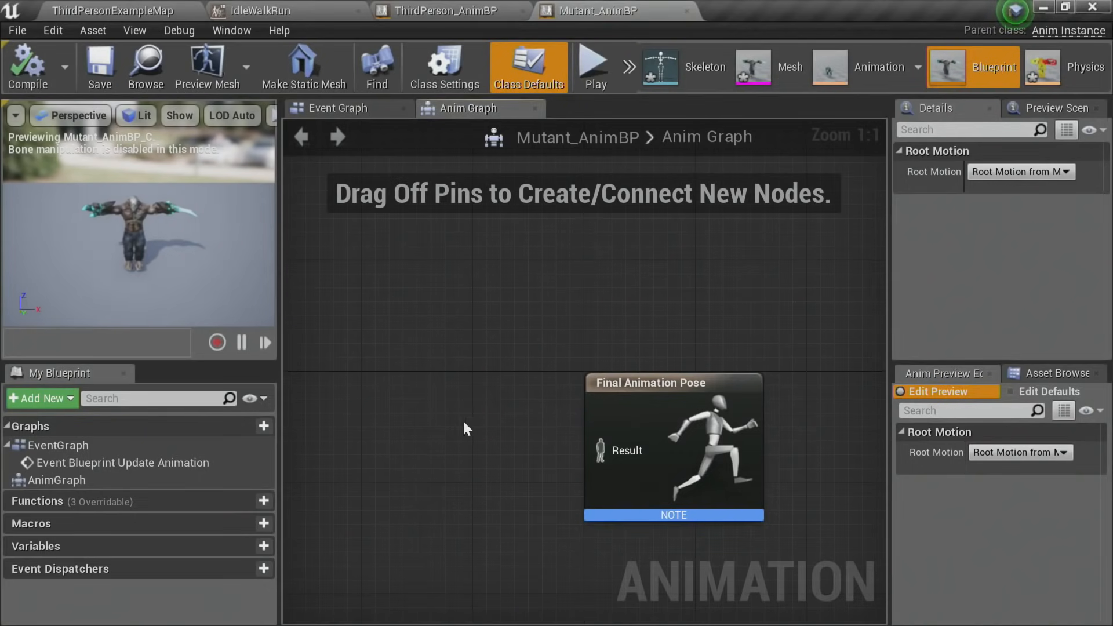
right_drag(512, 430, 597, 367)
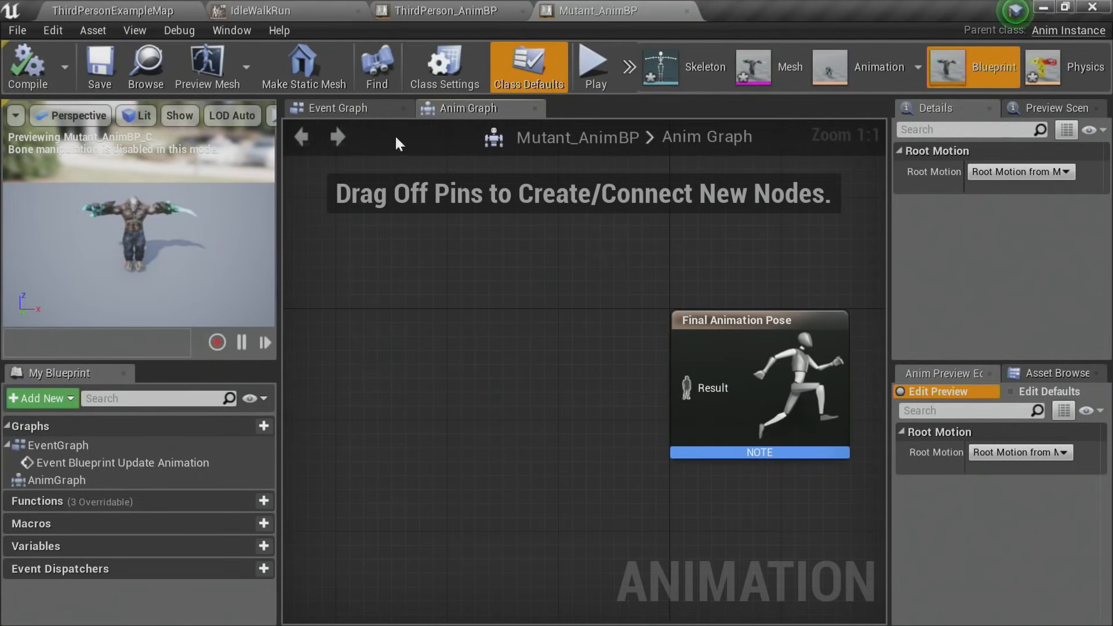
click(342, 108)
click(470, 110)
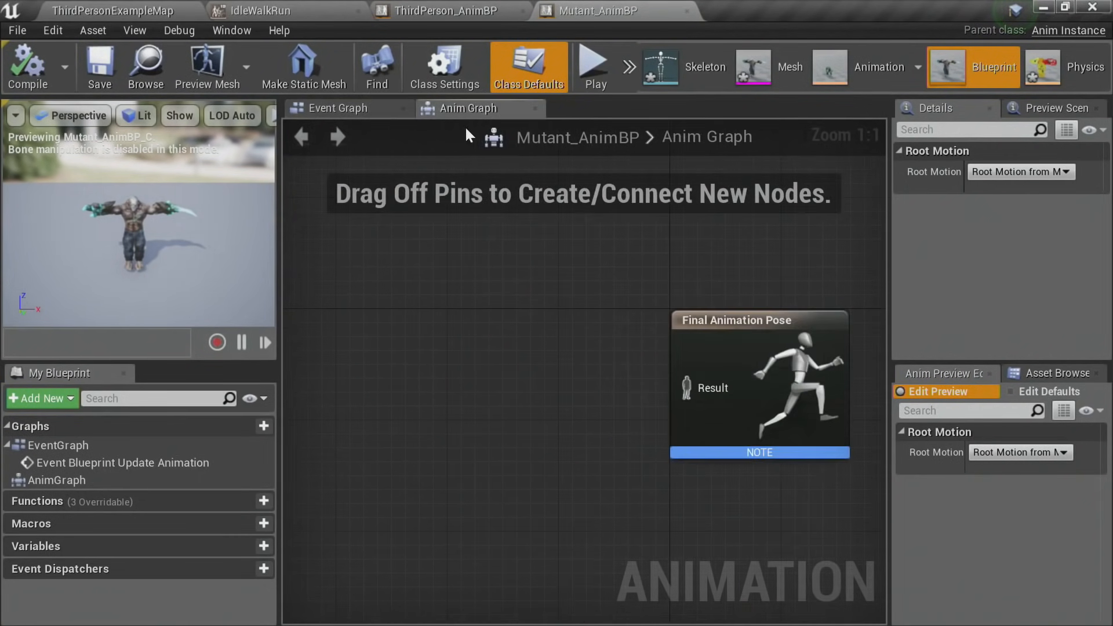
Step: Delete the default Event Blueprint Update Animation and Try Get Pawn Owner nodes from Mutant_AnimBP's Event Graph
click(341, 101)
right_drag(474, 303, 346, 167)
drag(363, 183, 565, 418)
scroll(570, 429, down, 3)
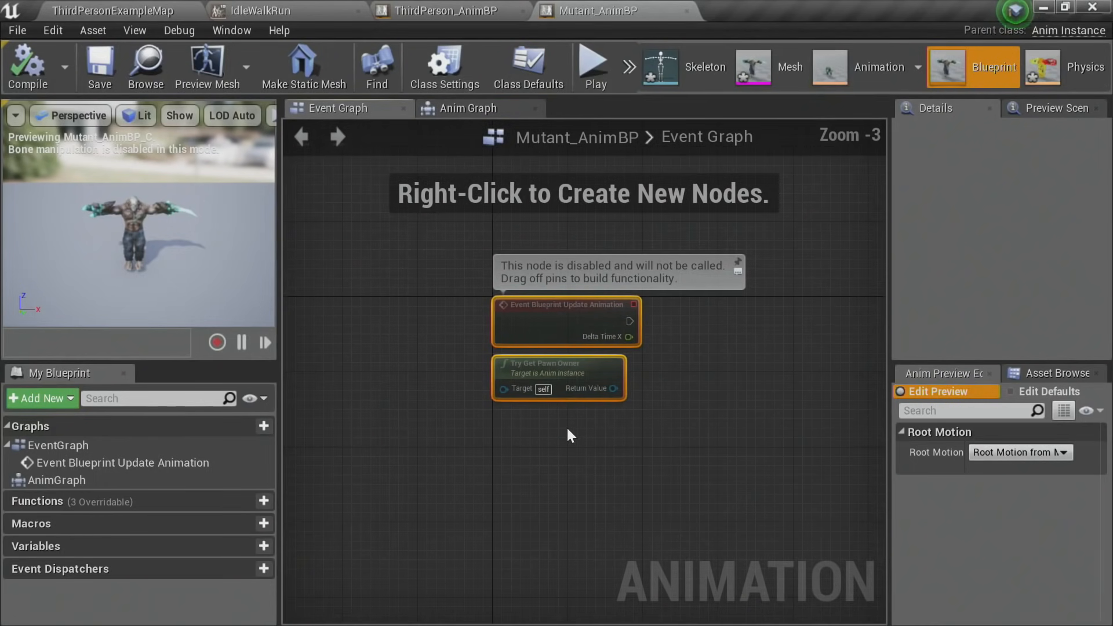
key(Delete)
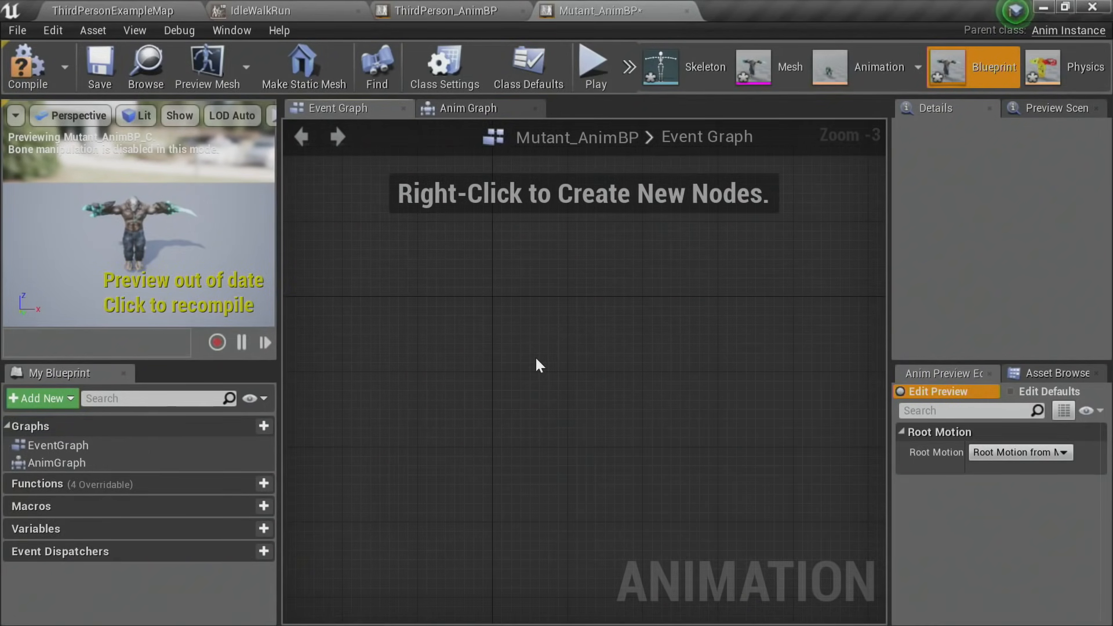
Step: Paste the copied nodes into Mutant_AnimBP's Event Graph and align the Event Blueprint Update Animation node with IsValid
key(ctrl+z)
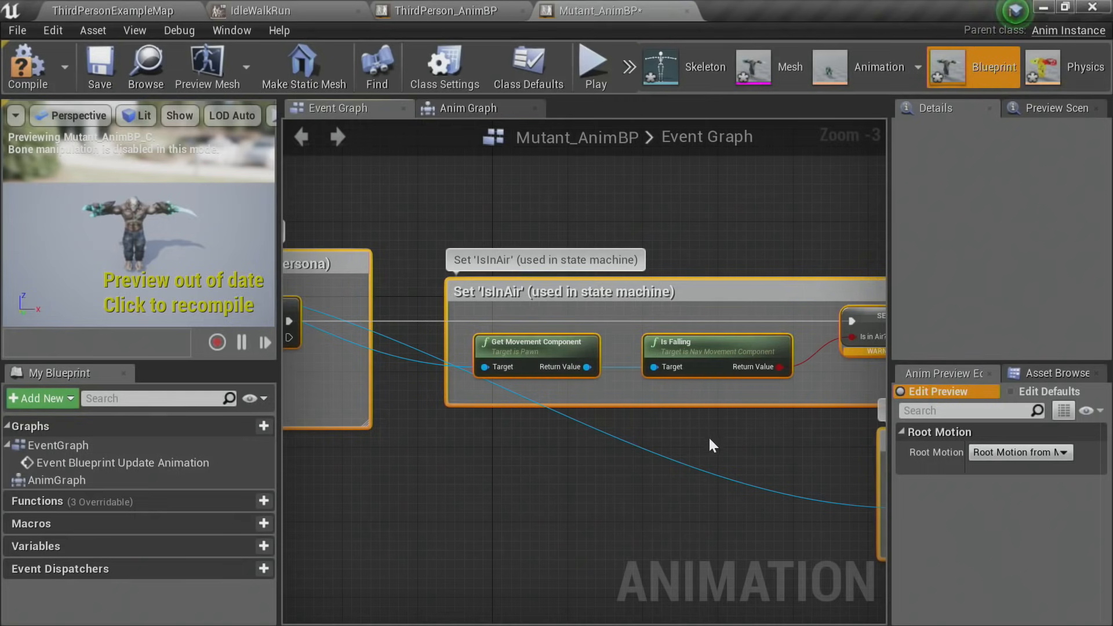
right_drag(628, 458, 883, 427)
right_drag(599, 445, 719, 445)
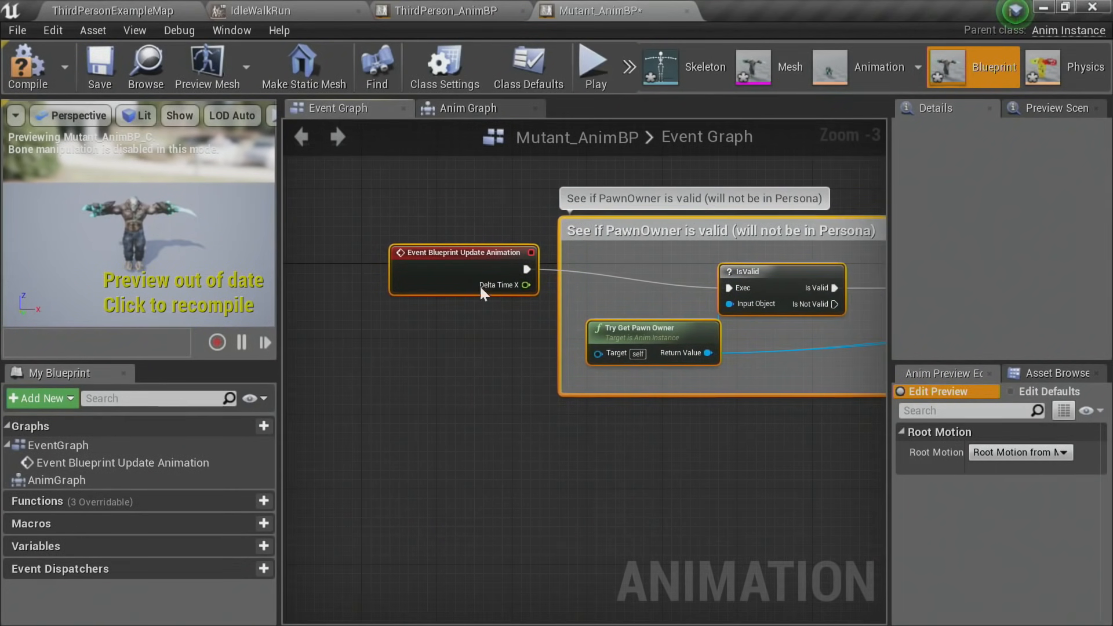
drag(417, 262, 375, 285)
click(410, 324)
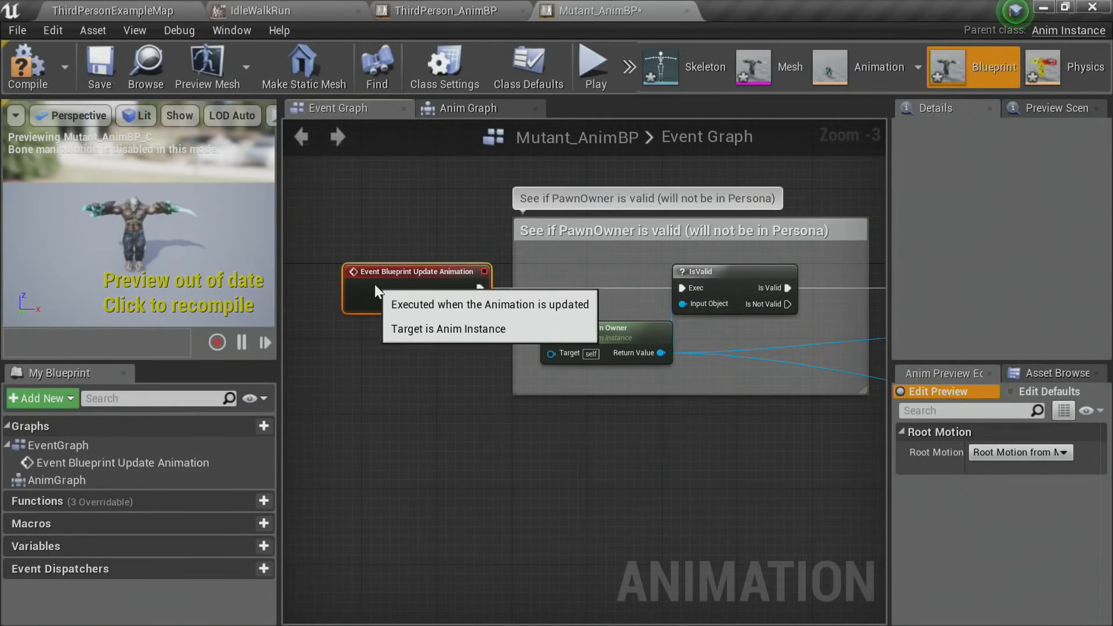
Step: Create the missing 'IsInAir?' variable from its SET node in Mutant_AnimBP's Event Graph
right_drag(534, 442, 437, 402)
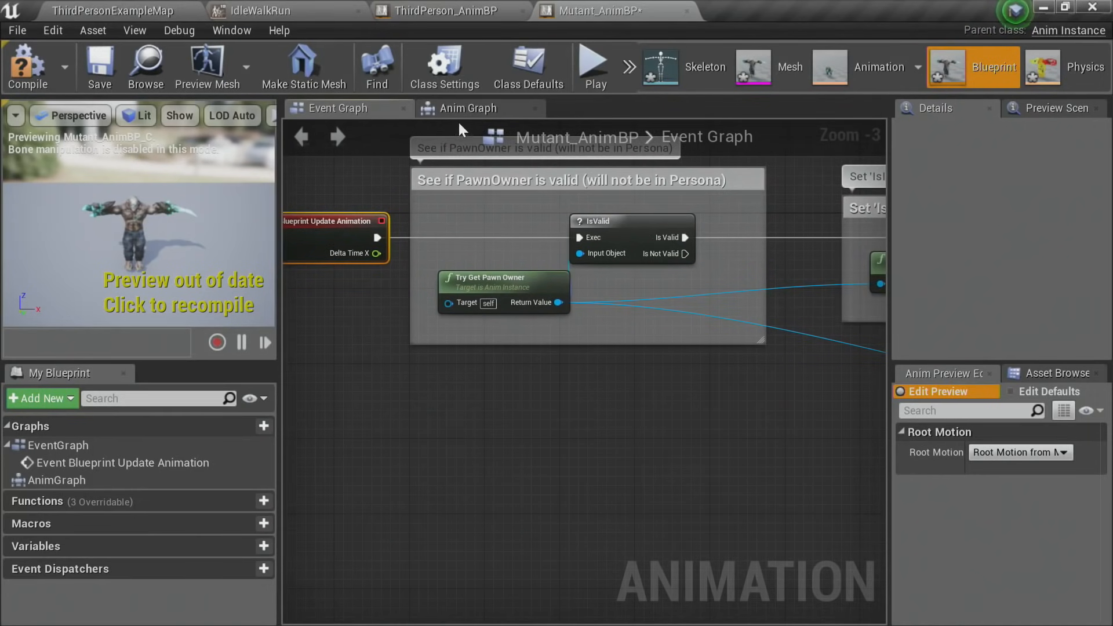
scroll(496, 383, up, 2)
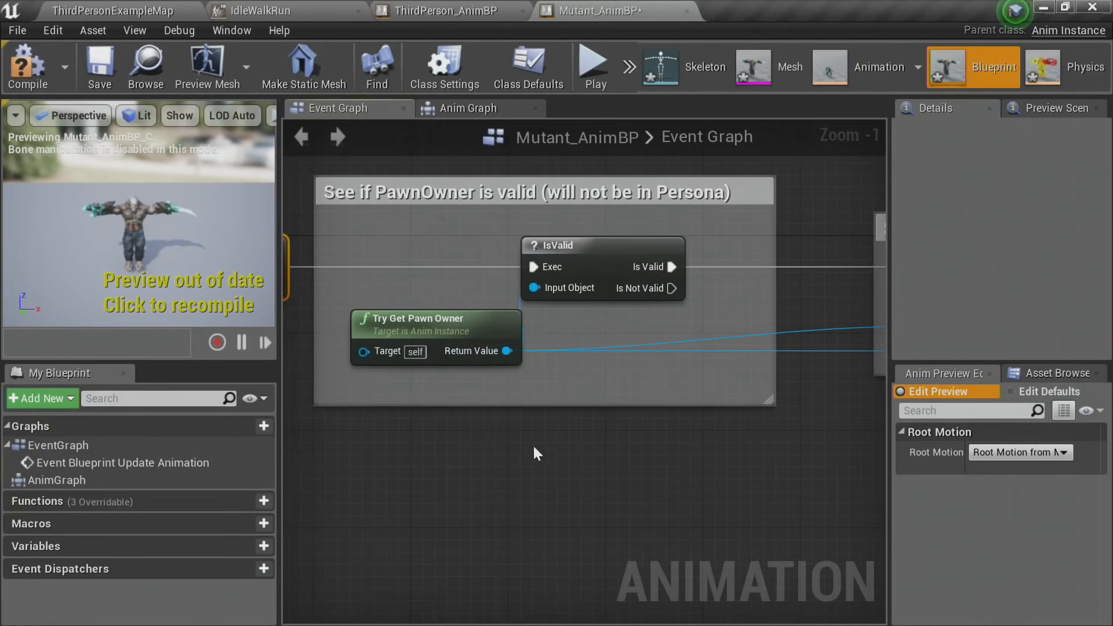
right_drag(549, 427, 441, 411)
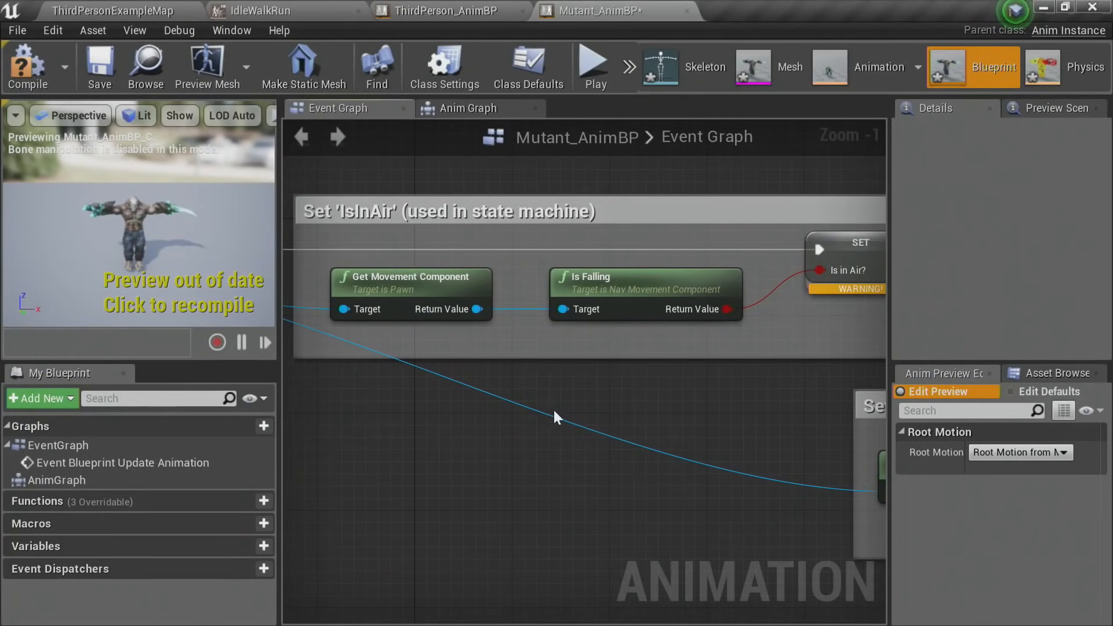
right_drag(661, 443, 454, 373)
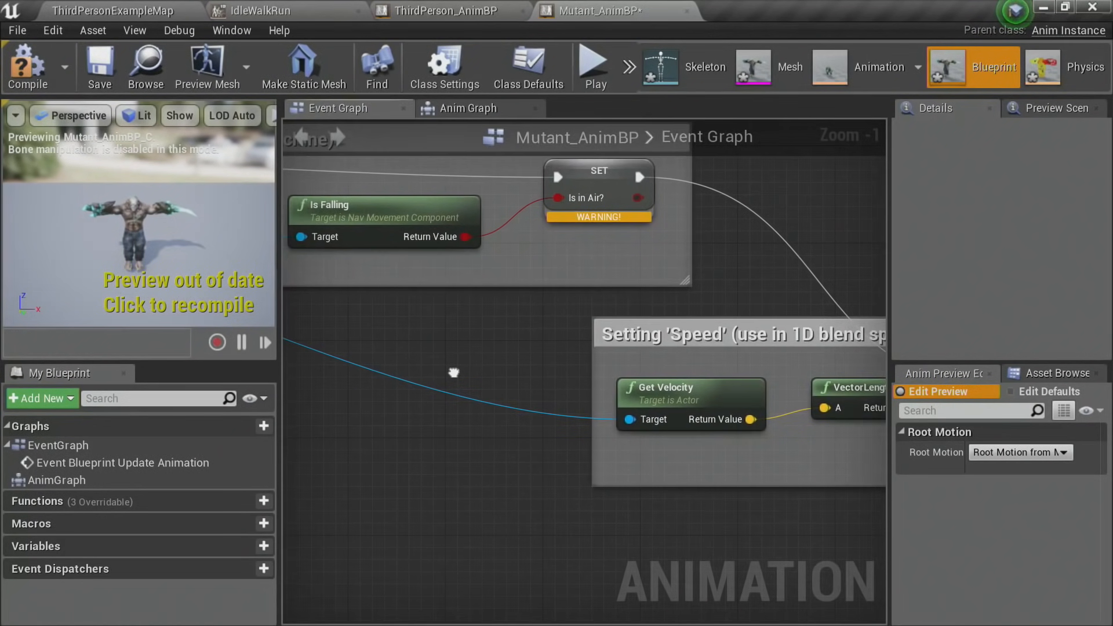
right_drag(536, 485, 491, 318)
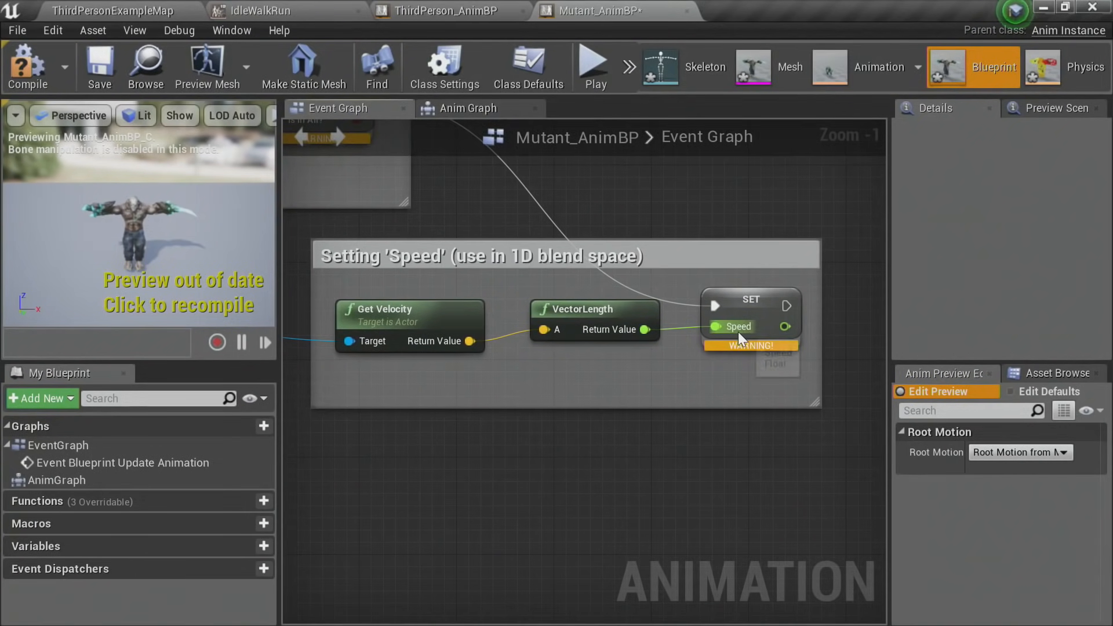
right_drag(590, 420, 654, 525)
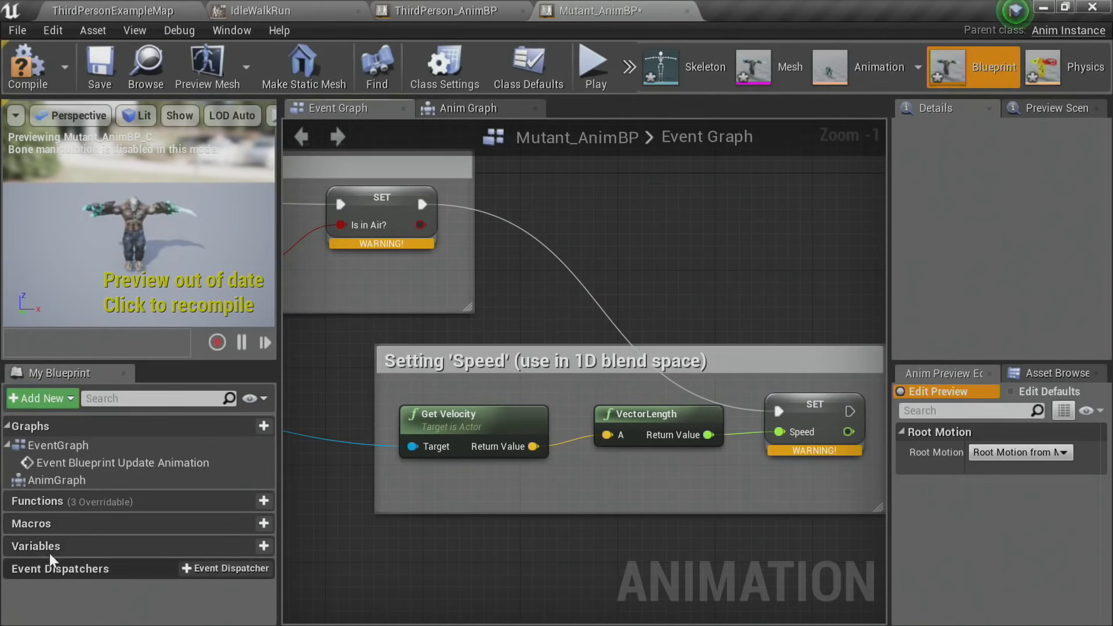
right_click(374, 201)
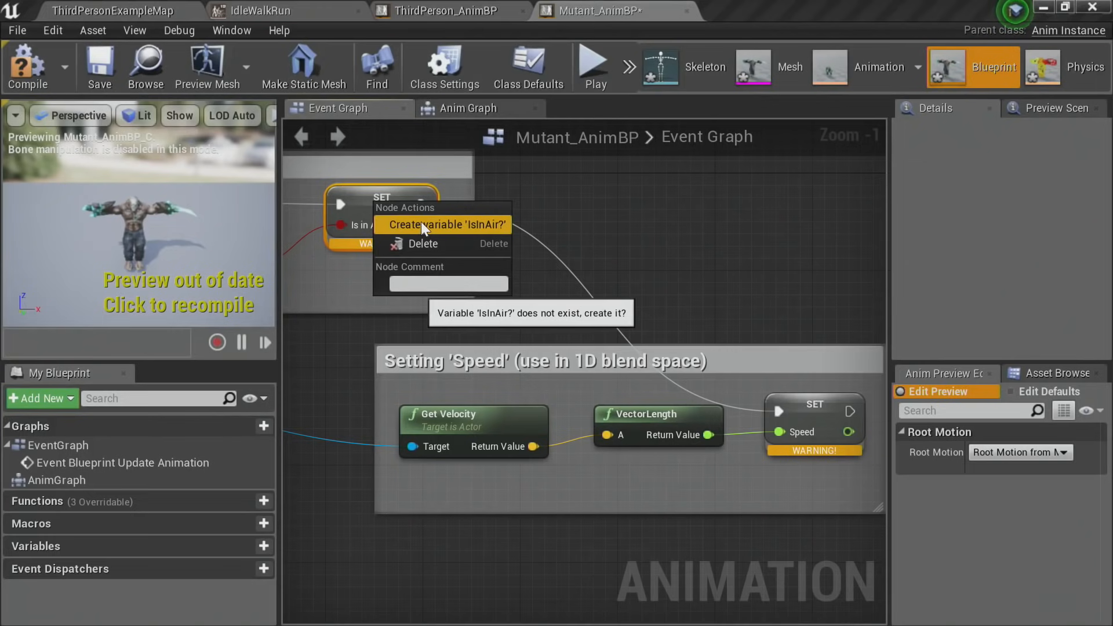
click(421, 224)
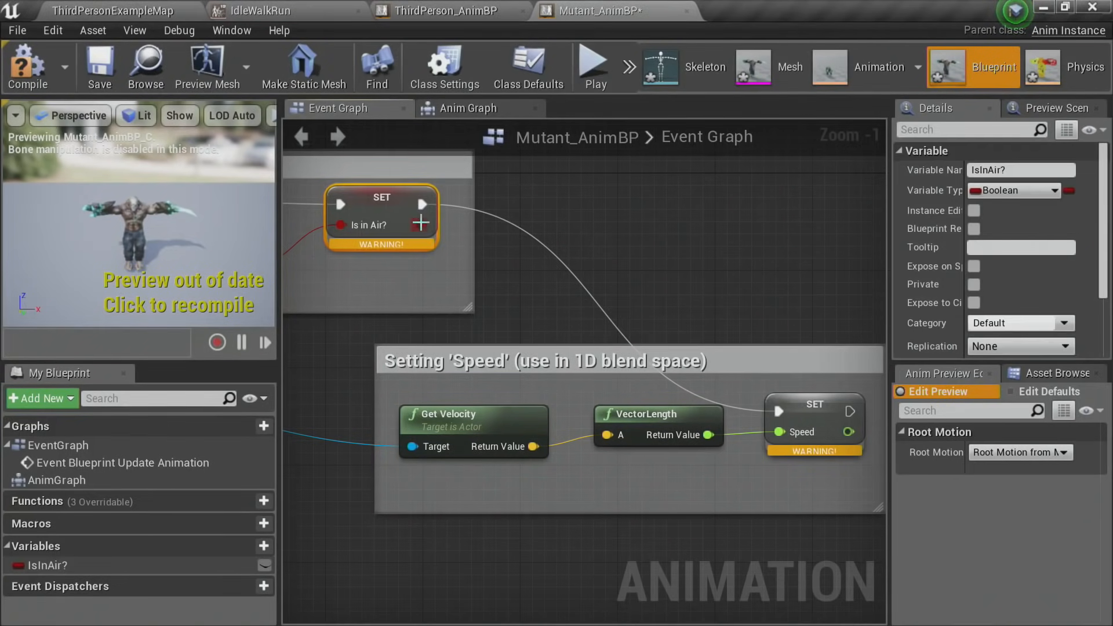
Step: Create the missing 'Speed' variable from its SET node in the Event Graph and compile Mutant_AnimBP
right_drag(743, 390, 580, 327)
right_click(641, 345)
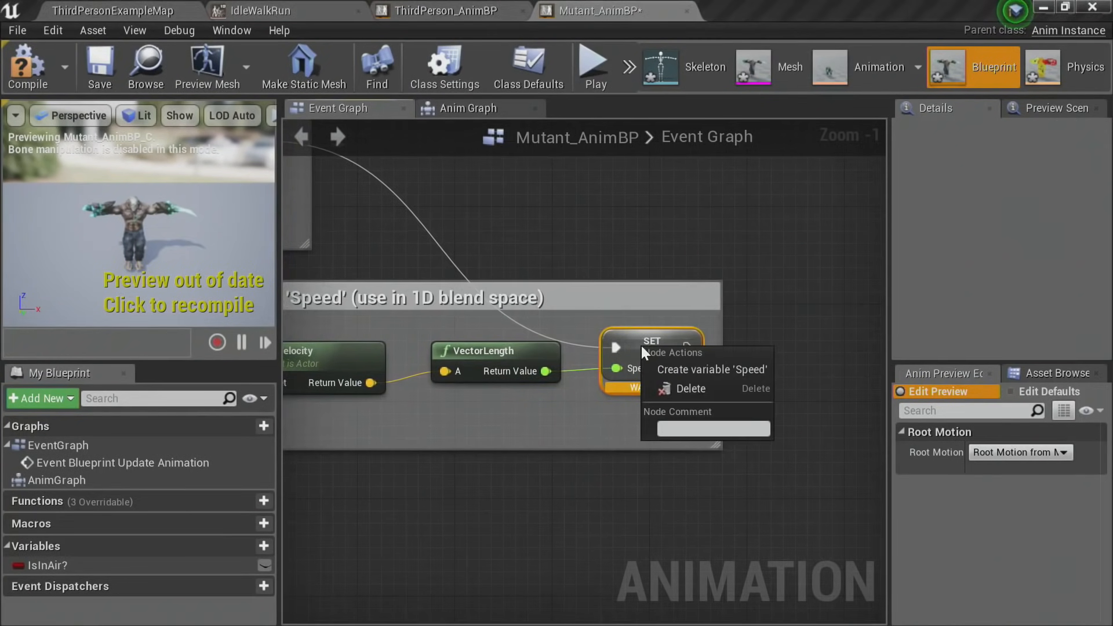
click(672, 375)
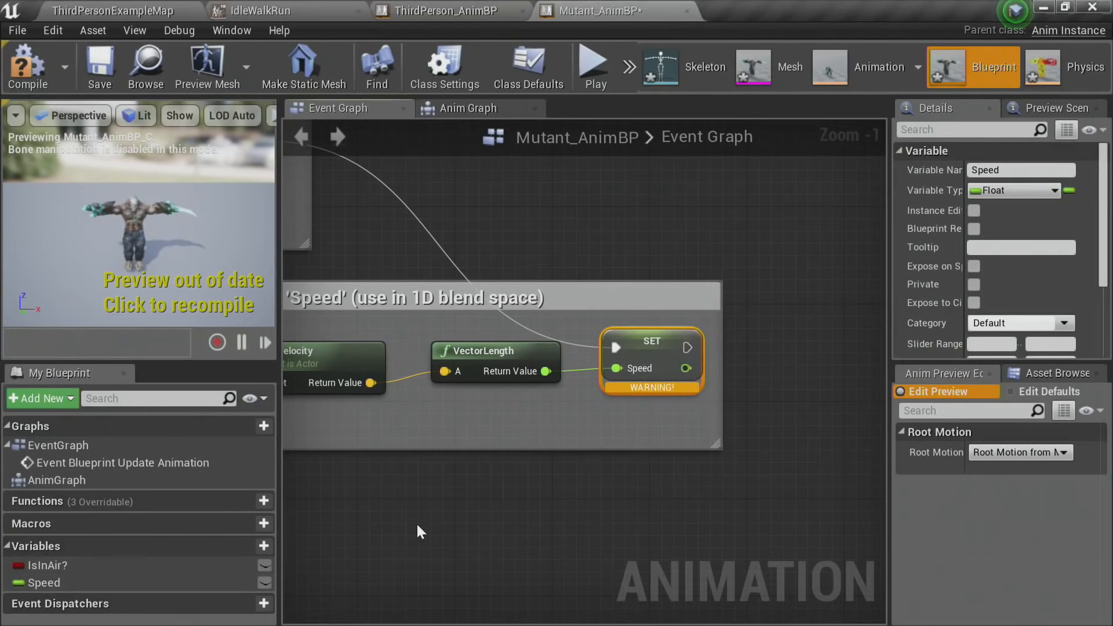
right_drag(442, 495, 545, 509)
click(33, 80)
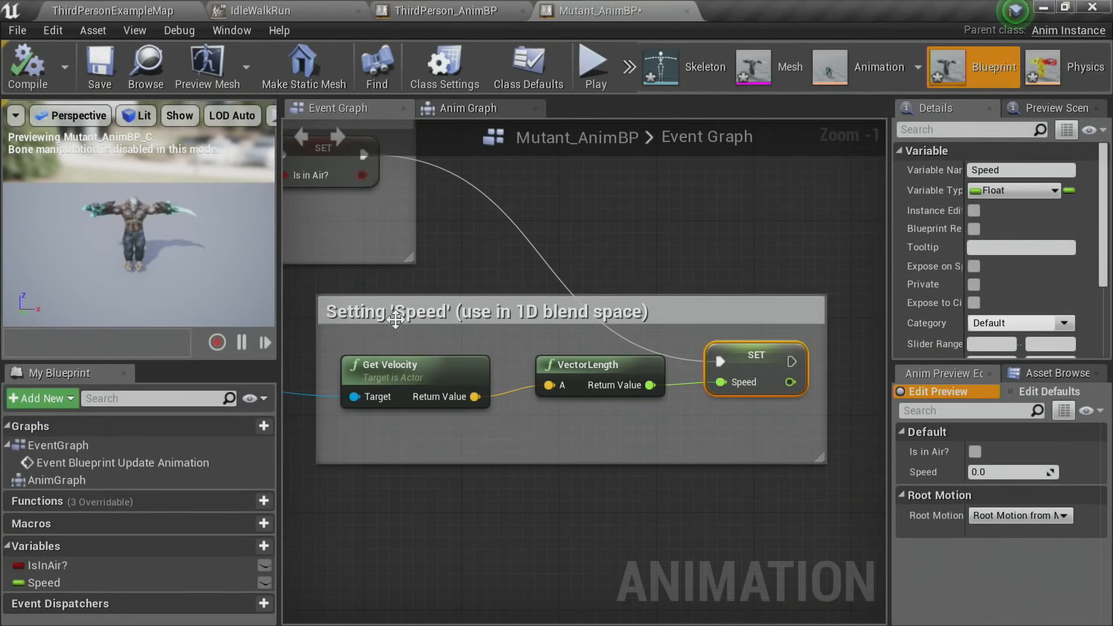
Step: Add a new state machine in Mutant_AnimBP's Anim Graph, keeping its default name
right_drag(397, 315, 595, 348)
scroll(594, 348, down, 4)
right_drag(508, 346, 771, 321)
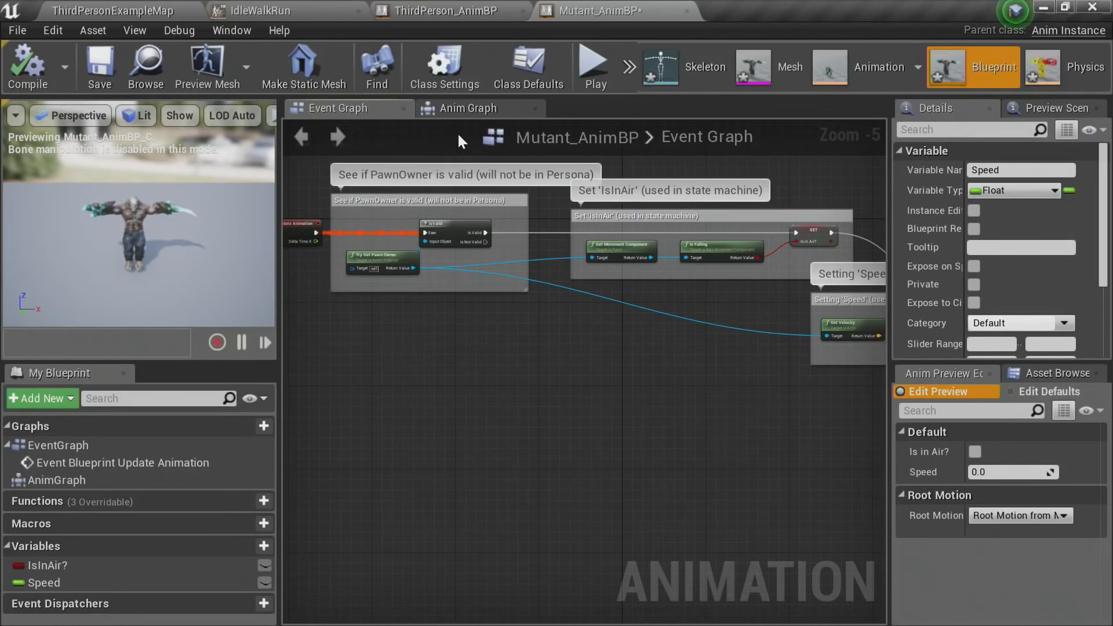
click(468, 109)
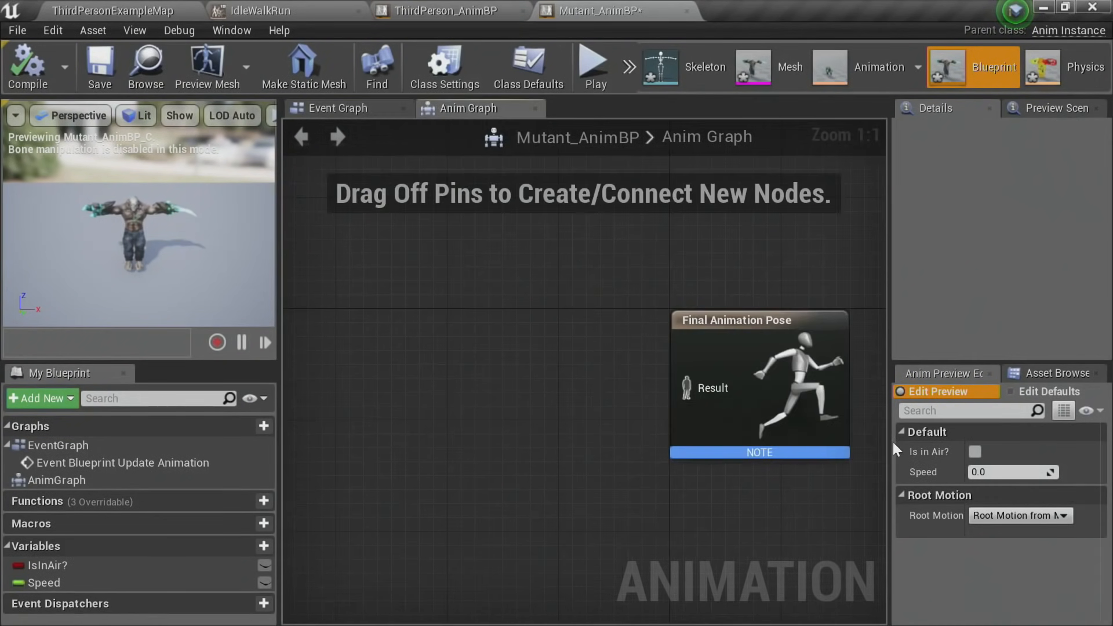
right_drag(654, 389, 574, 304)
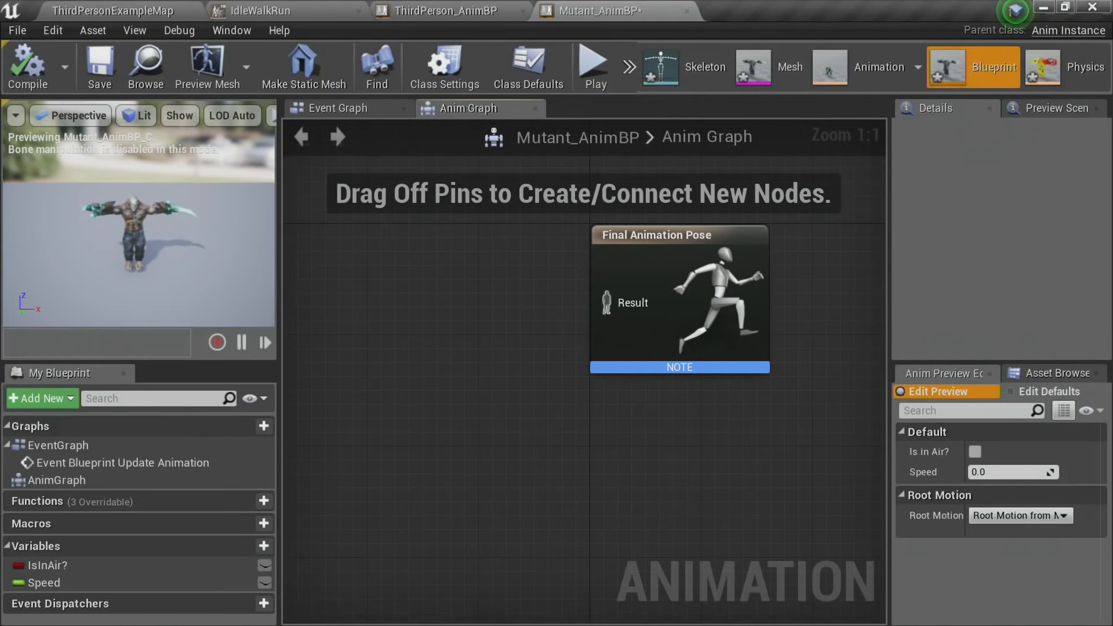
right_drag(538, 301, 555, 407)
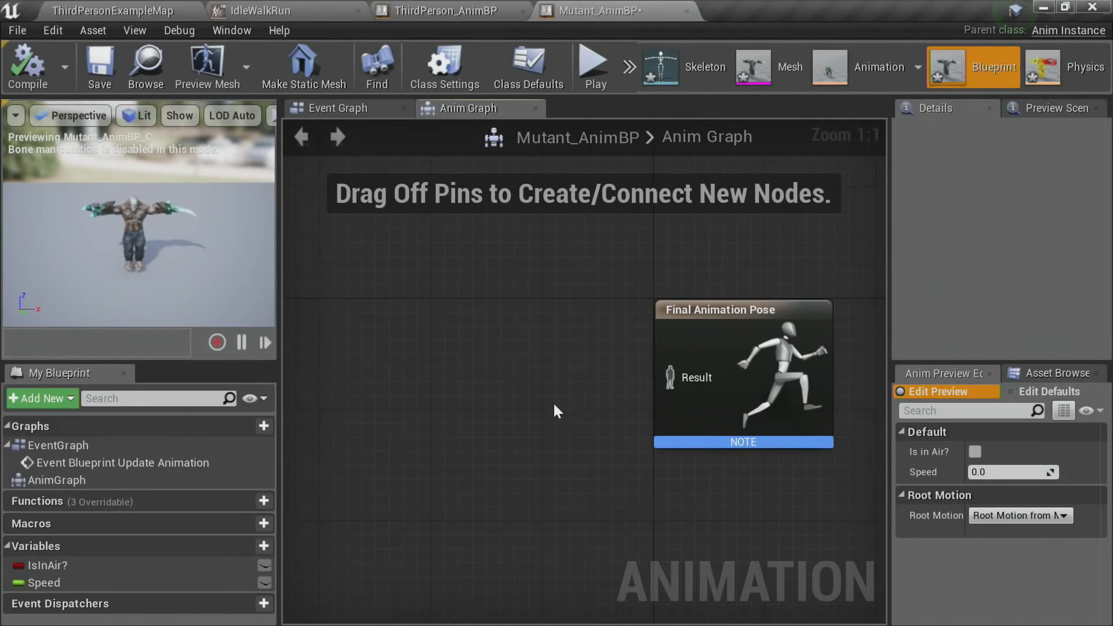
right_click(427, 341)
text(new st)
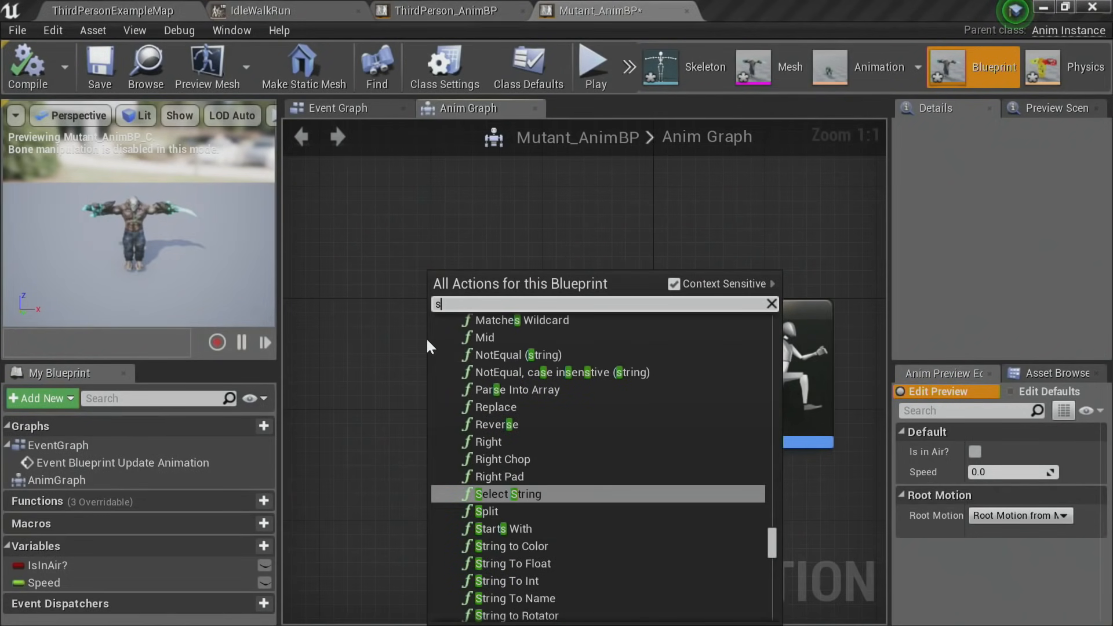
text(ate)
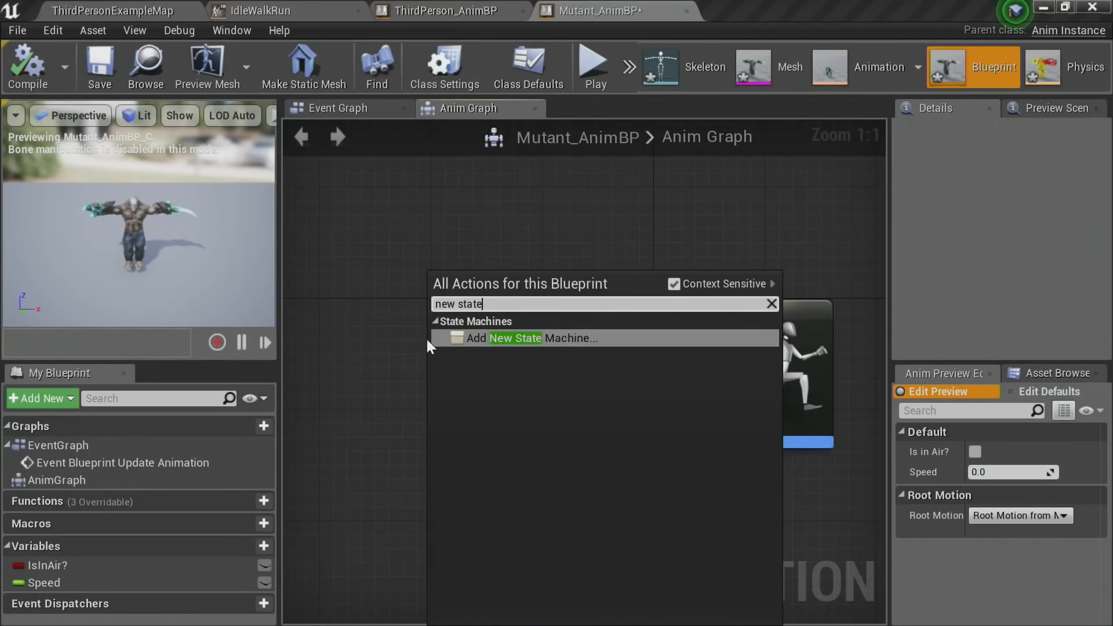
key(Return)
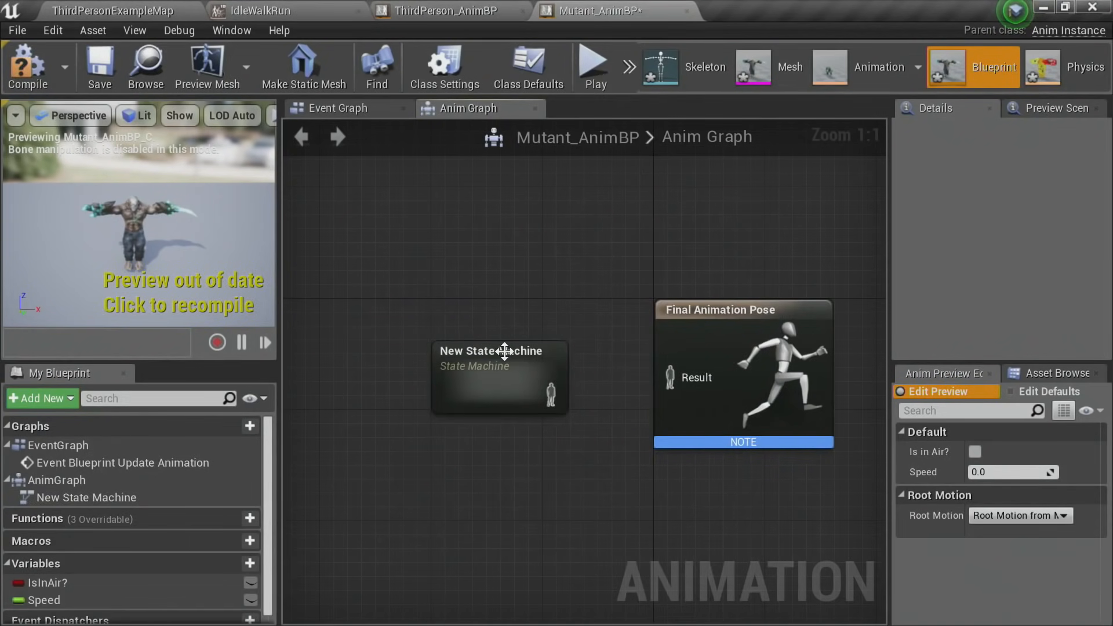
Step: Move the New State Machine node level with Final Animation Pose and connect its output pose to the Result input
drag(485, 350, 447, 311)
drag(514, 351, 671, 377)
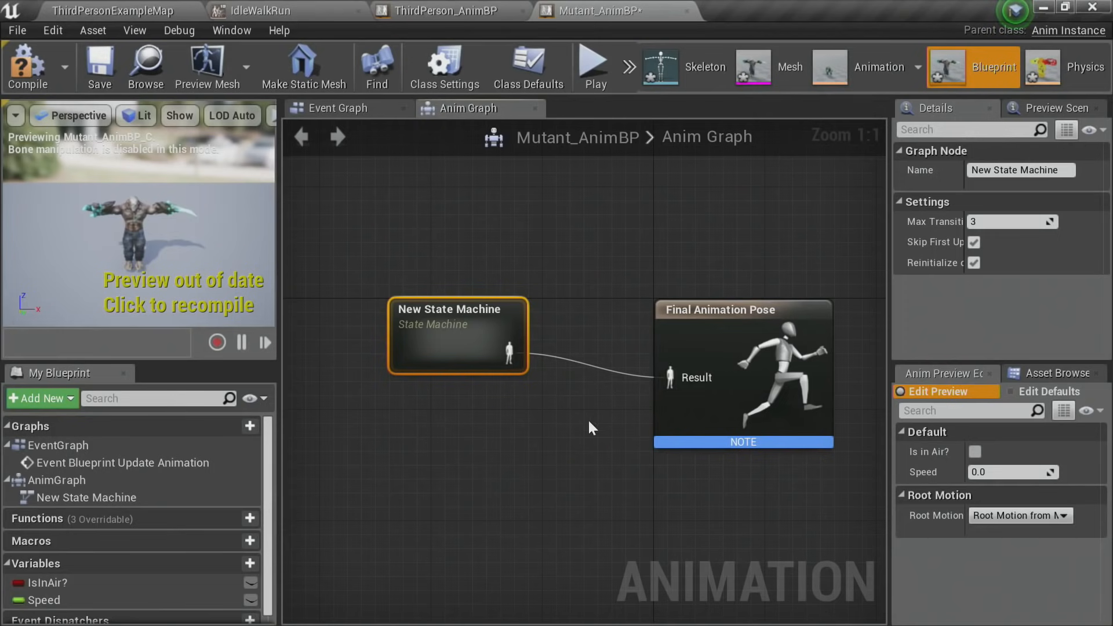
click(521, 510)
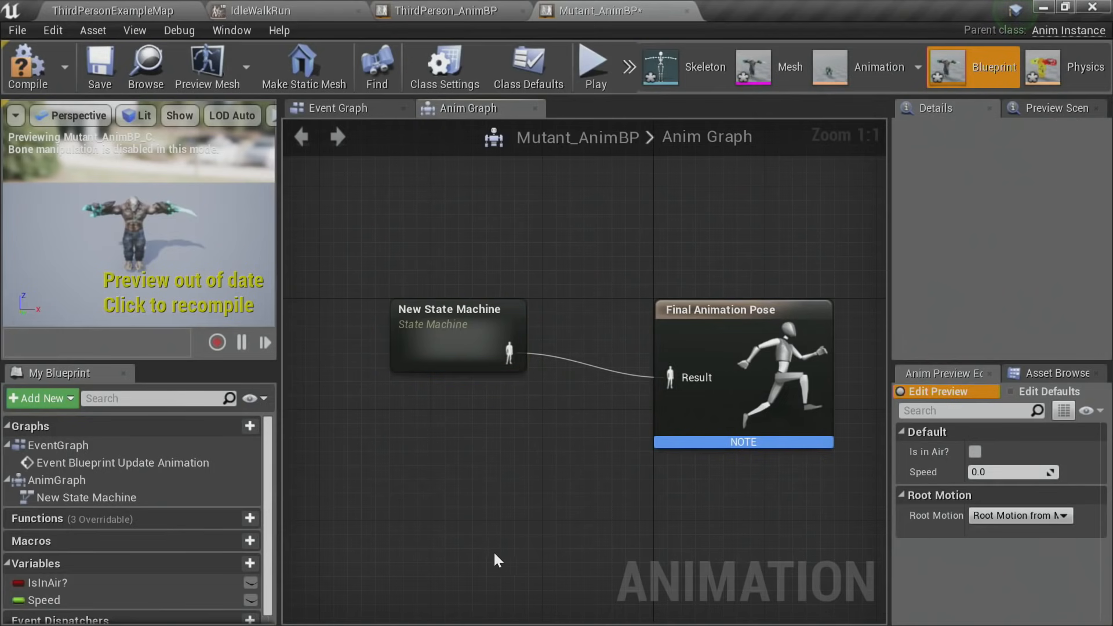
Step: Open New State Machine and add the IdleWalkRun blend space to it as a state beside Entry
double_click(429, 338)
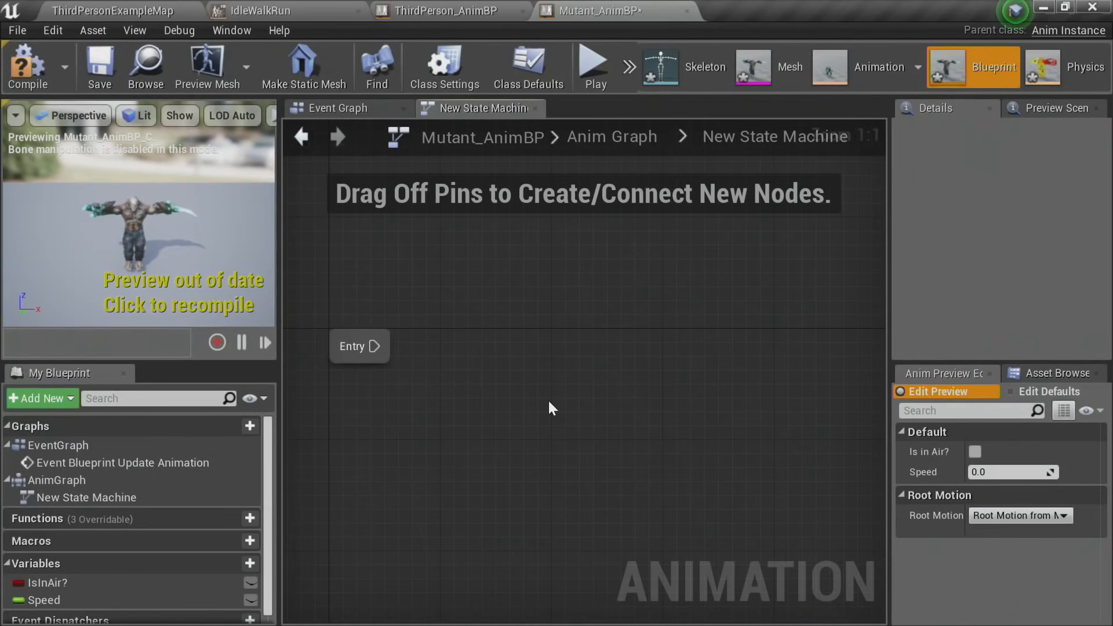
right_drag(631, 399, 669, 427)
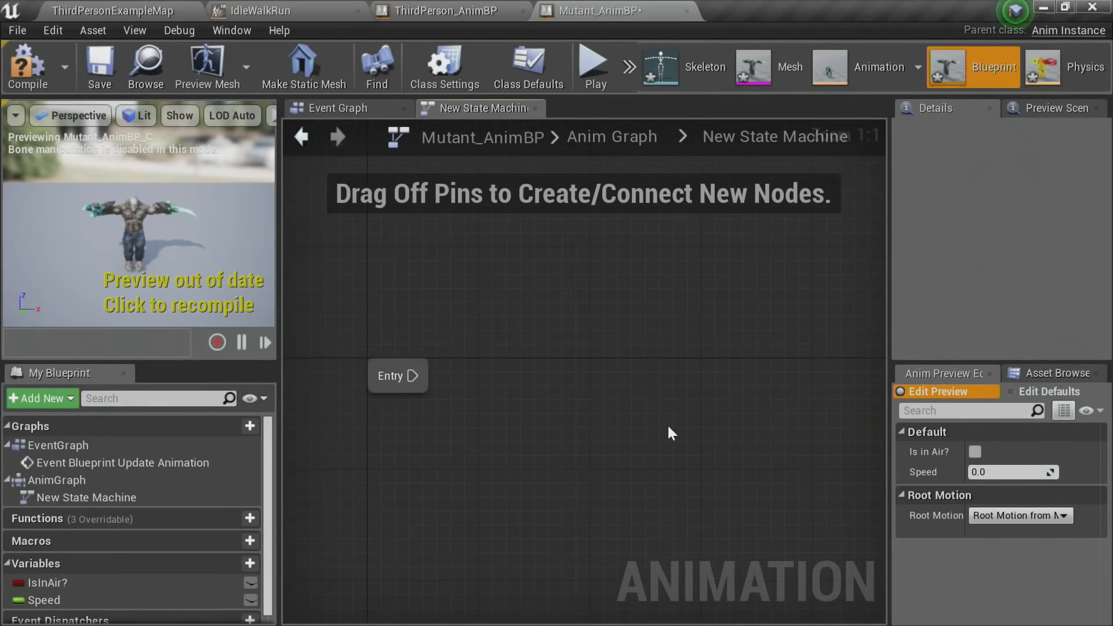
click(1046, 374)
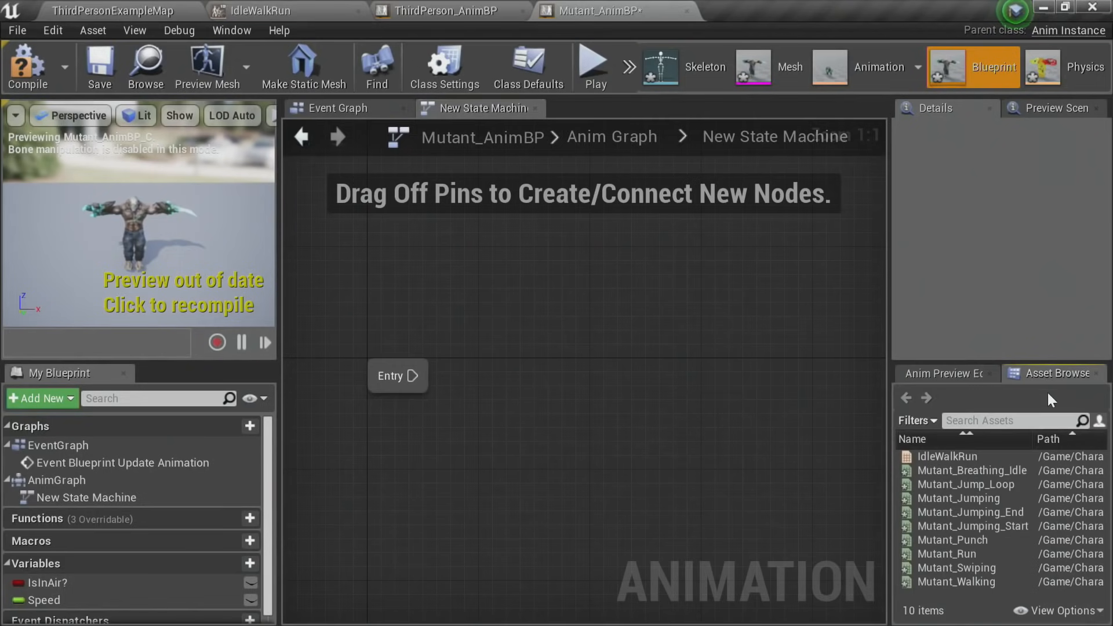
click(962, 467)
click(964, 459)
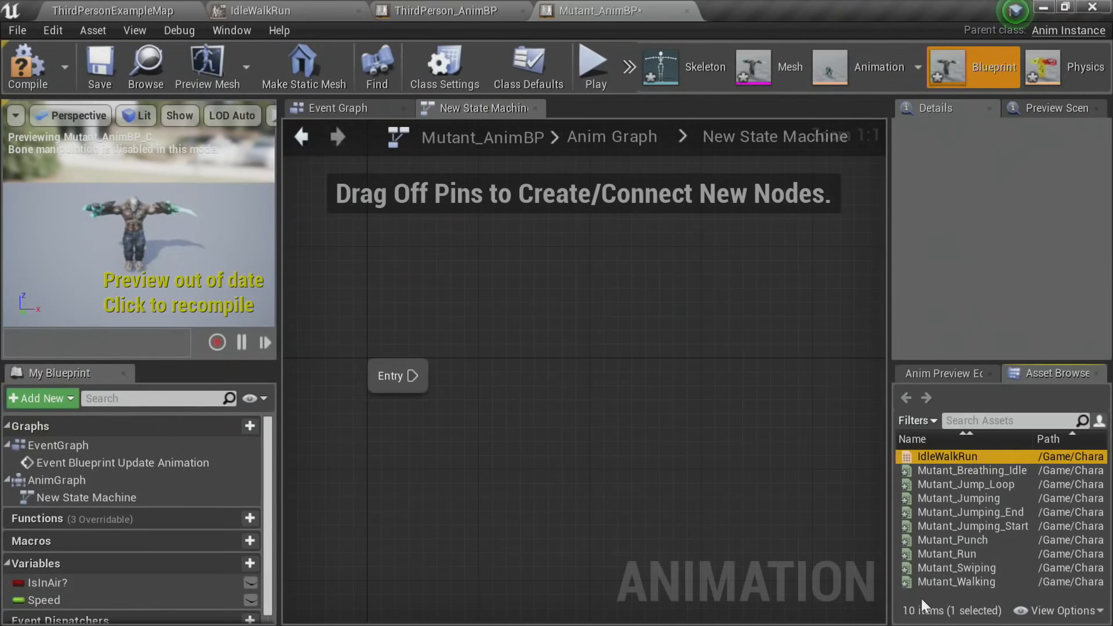
click(959, 458)
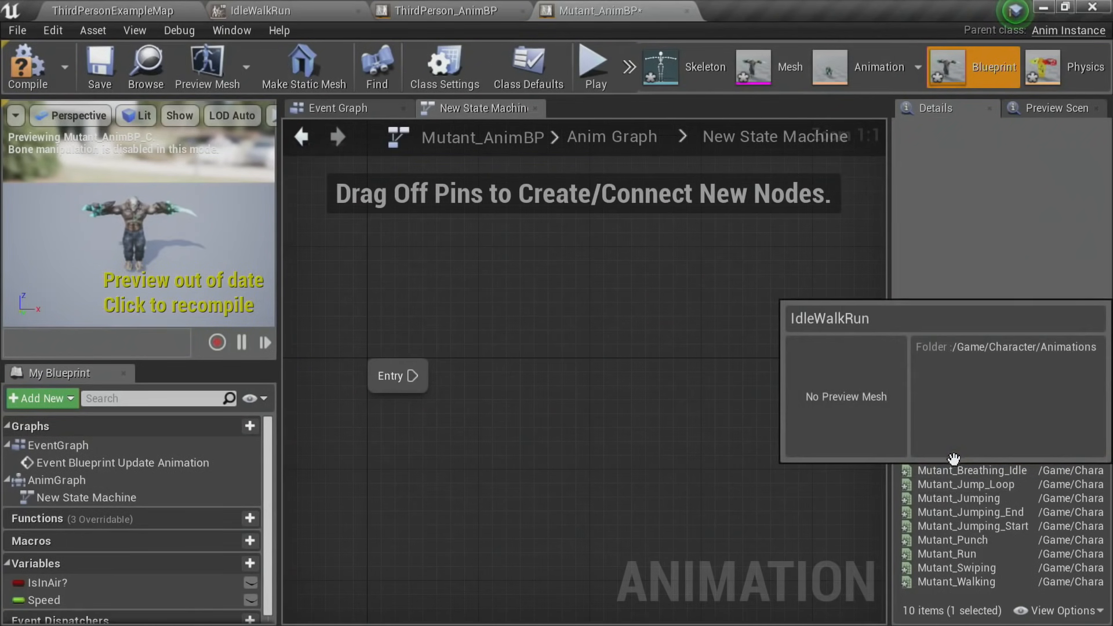
drag(959, 458, 541, 377)
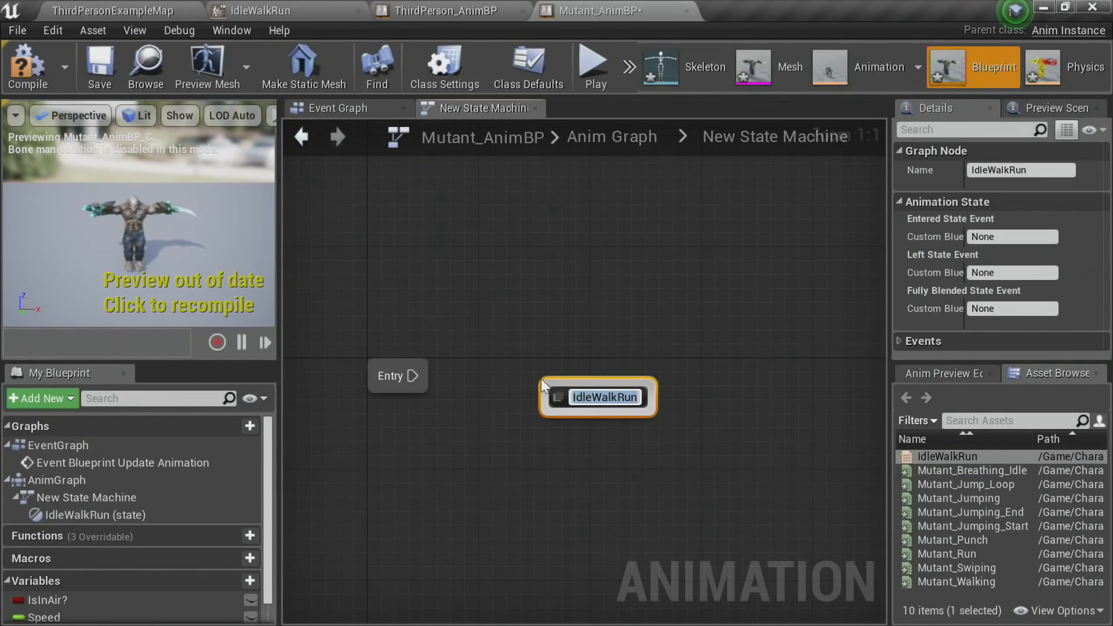
Step: Align the IdleWalkRun state with the Entry node and connect Entry to it
right_drag(504, 371, 495, 292)
drag(598, 324, 569, 298)
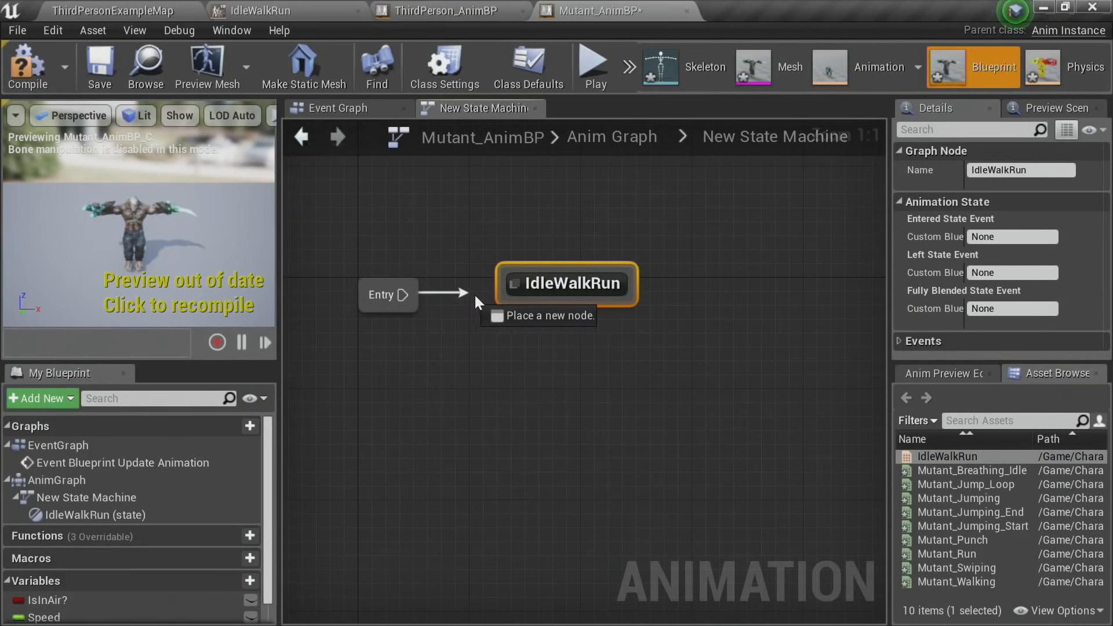
drag(474, 293, 552, 297)
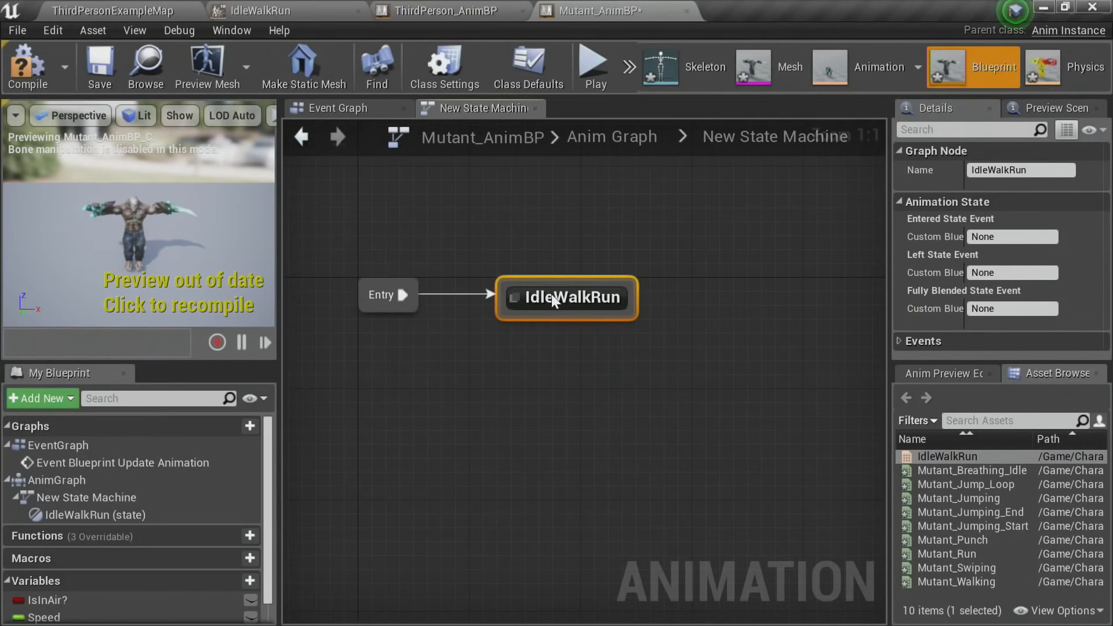
click(581, 363)
right_drag(582, 363, 646, 363)
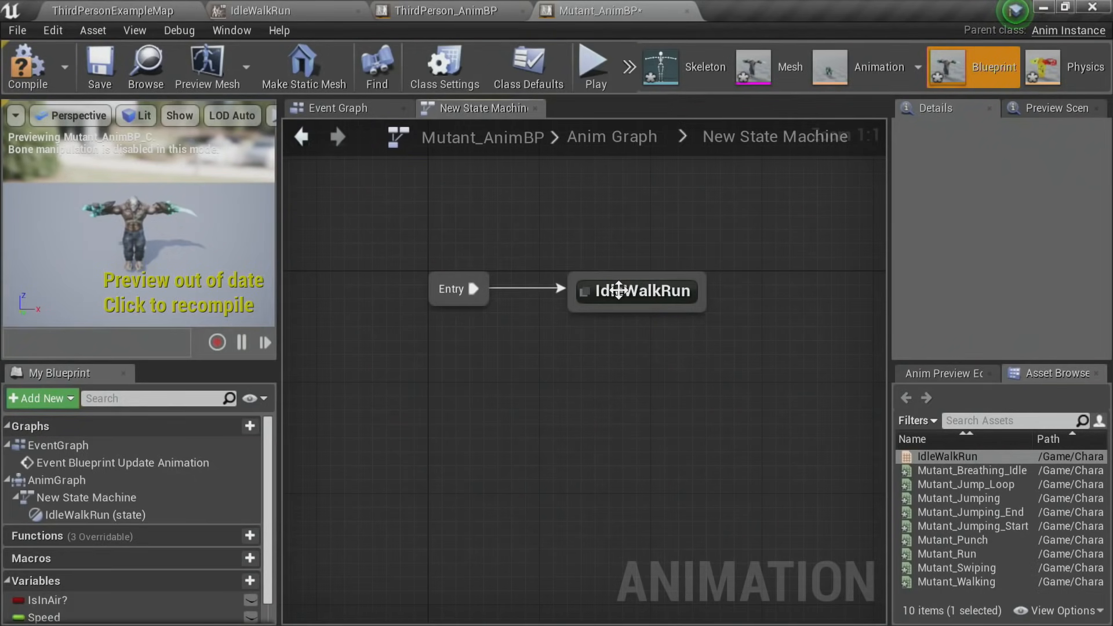
Step: Inside the IdleWalkRun state, connect the Speed variable to the blend space player's Speed input, then return to the Anim Graph and compile
double_click(618, 290)
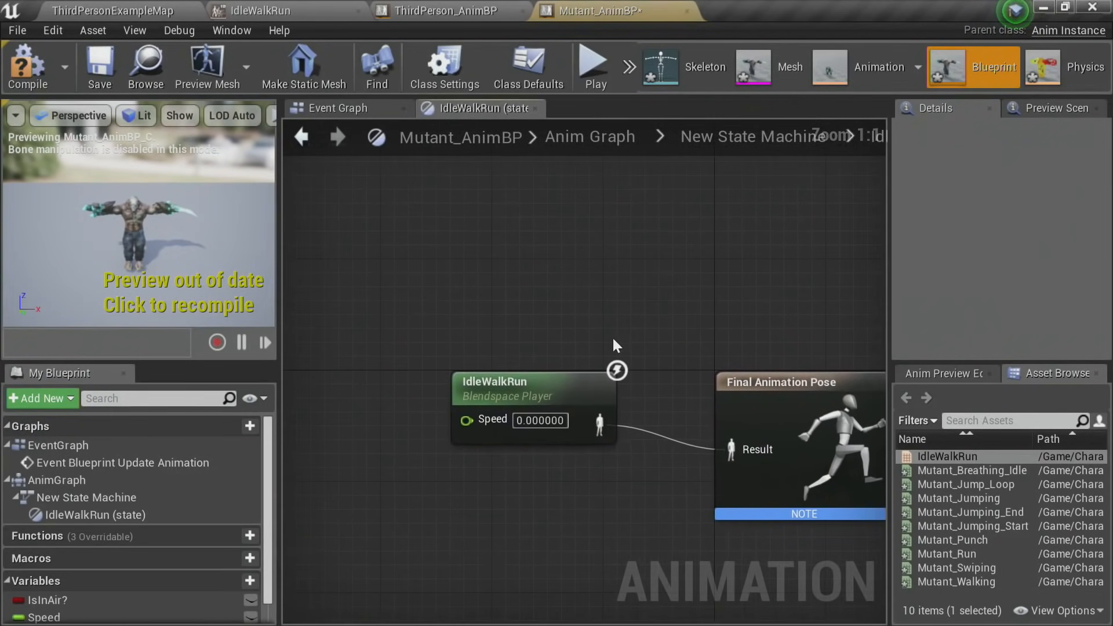
right_drag(612, 336, 617, 217)
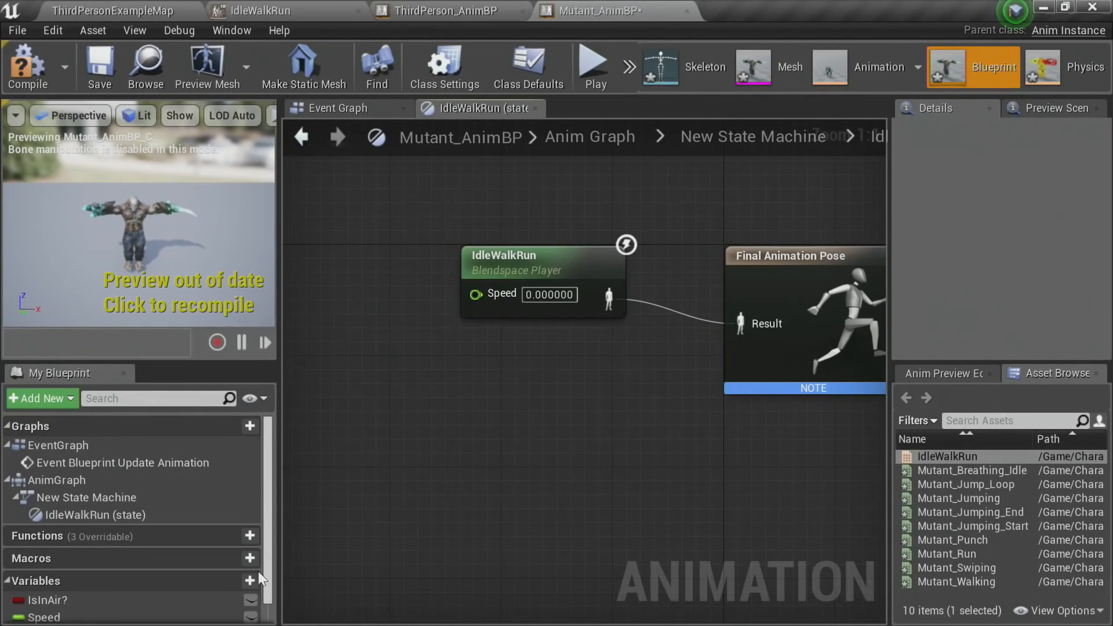
click(44, 617)
scroll(178, 585, down, 1)
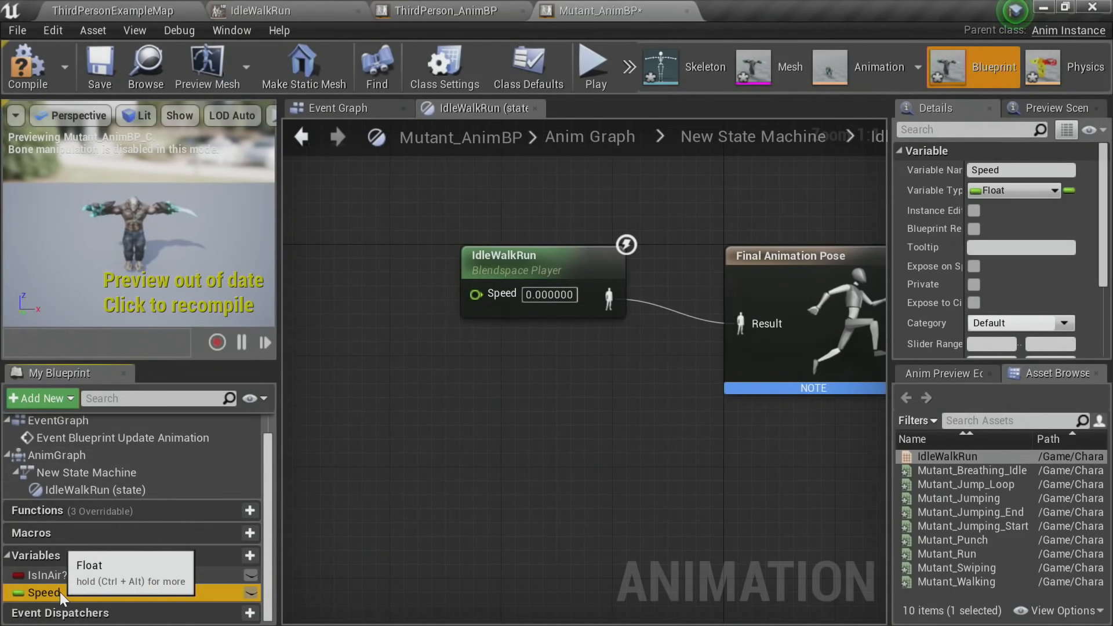
drag(60, 592, 475, 293)
right_drag(566, 405, 654, 444)
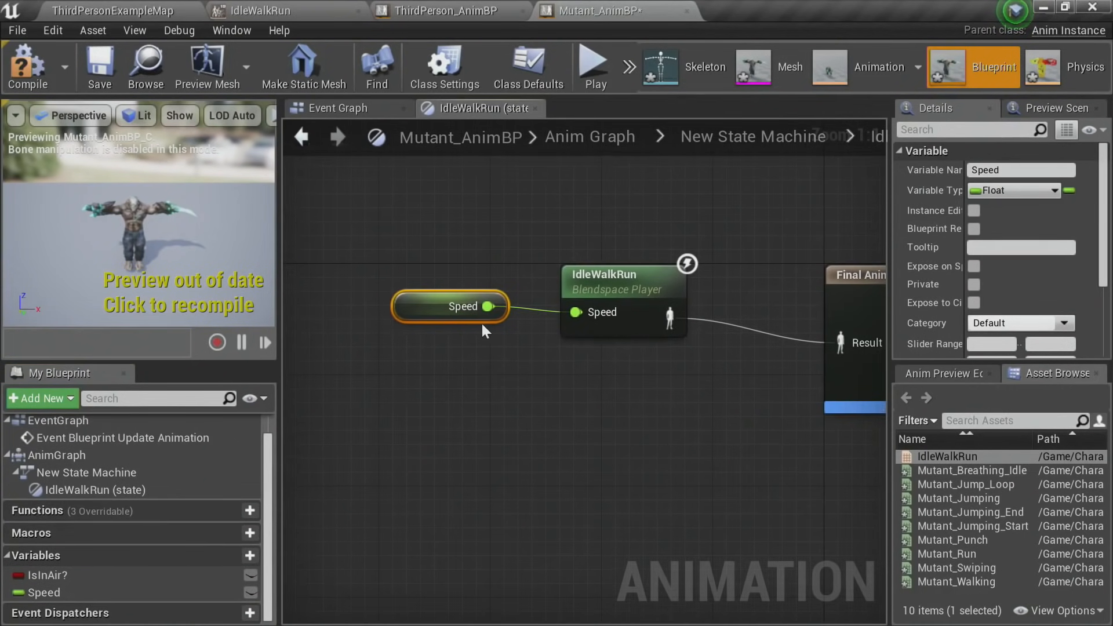
click(574, 138)
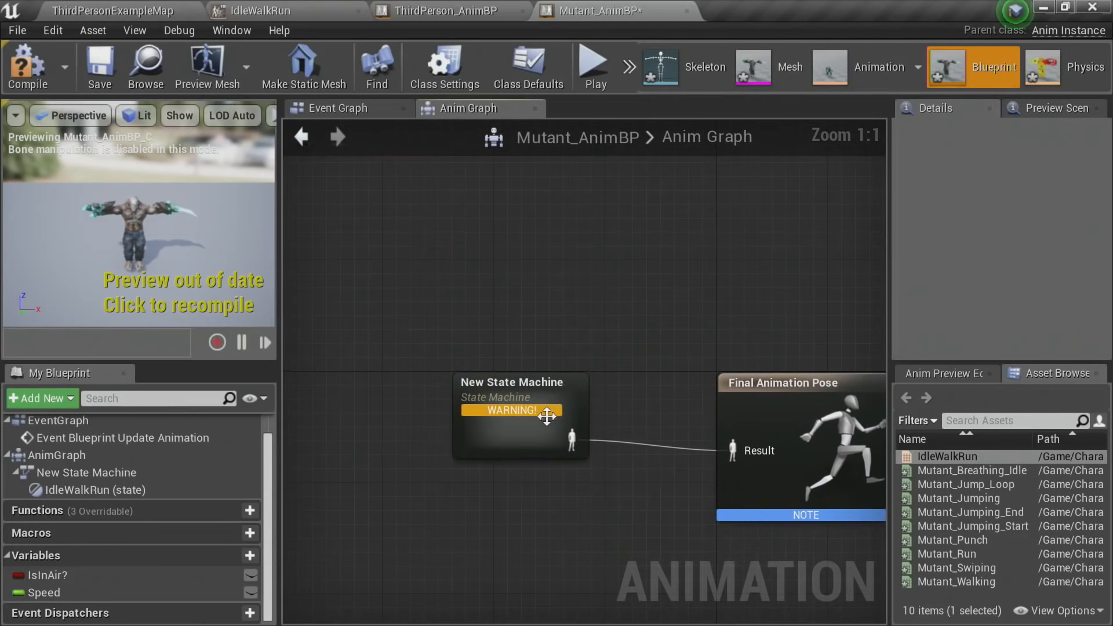
click(30, 67)
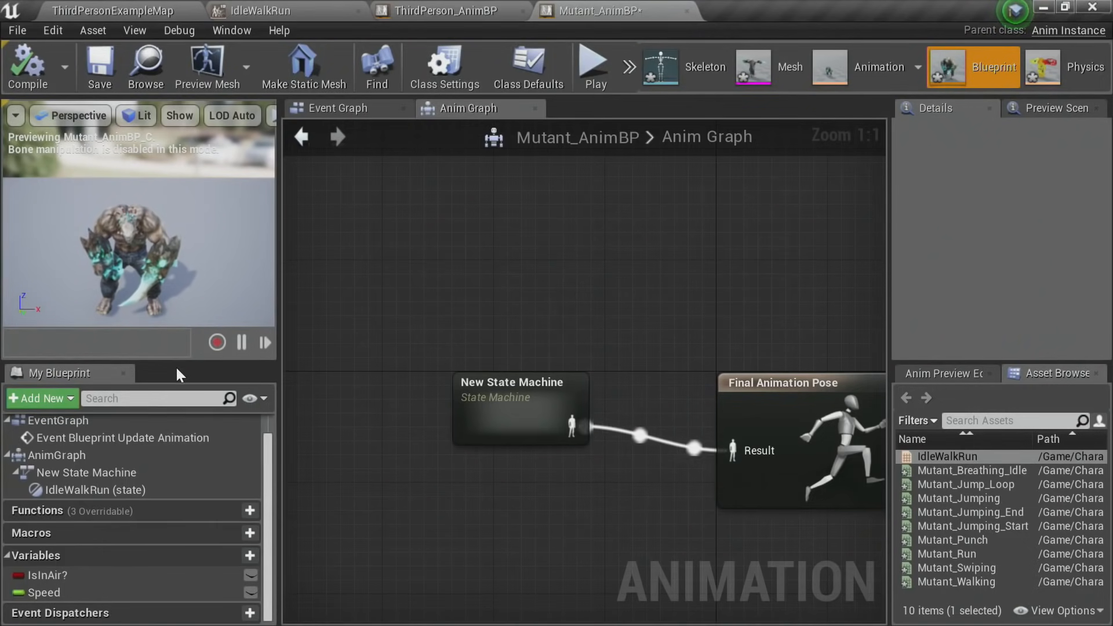
Step: Enlarge the preview viewport in Mutant_AnimBP, and make the level viewport taller in ThirdPersonExampleMap
drag(177, 364, 179, 437)
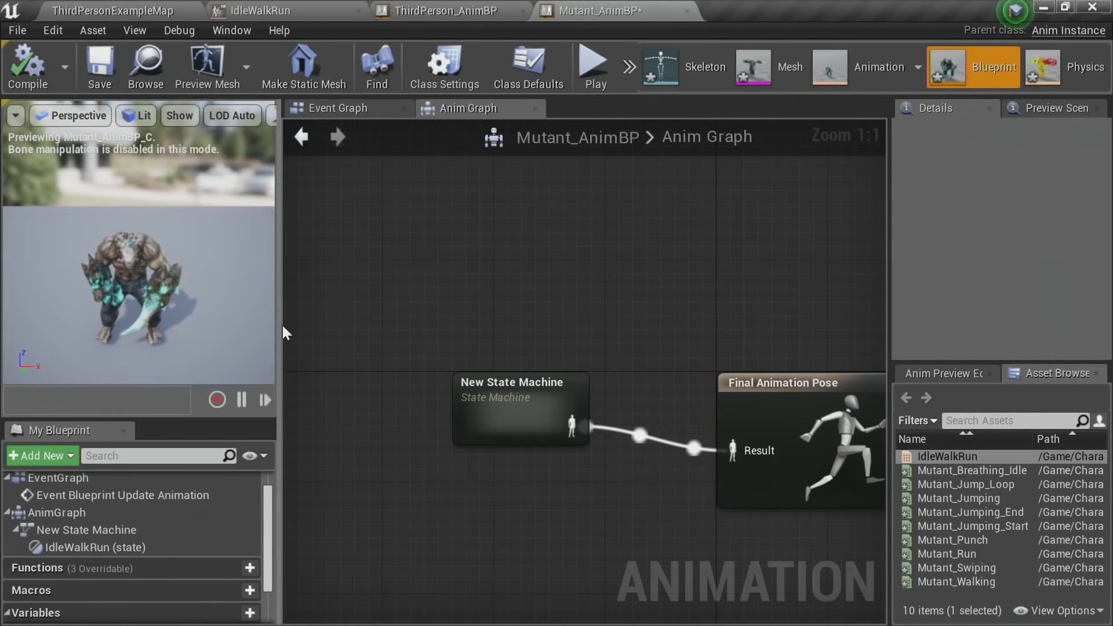
drag(279, 321, 330, 319)
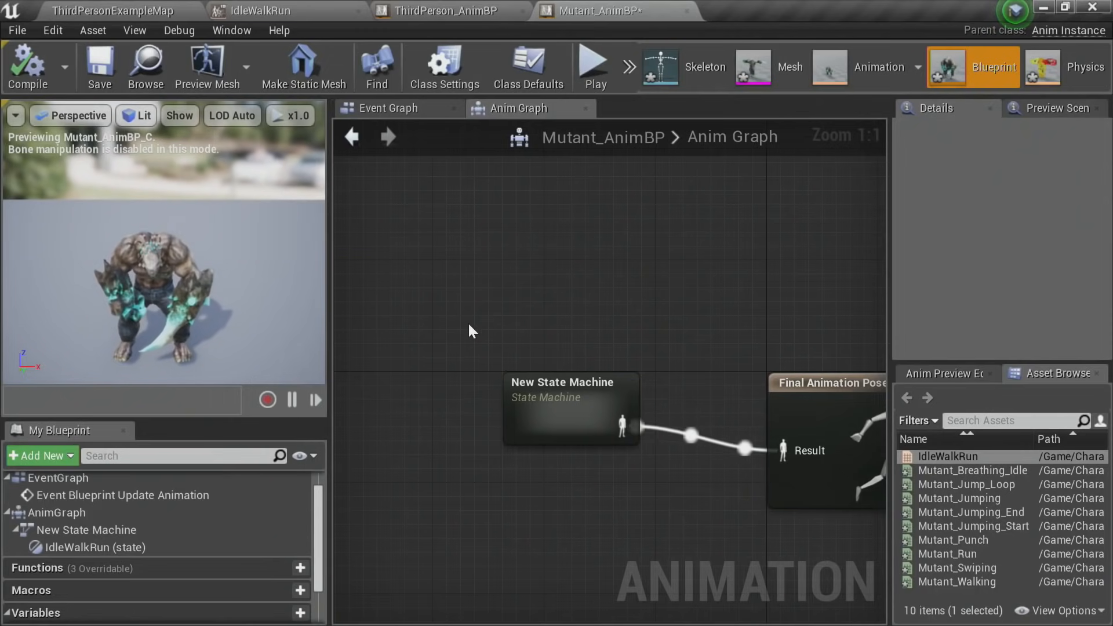
click(120, 3)
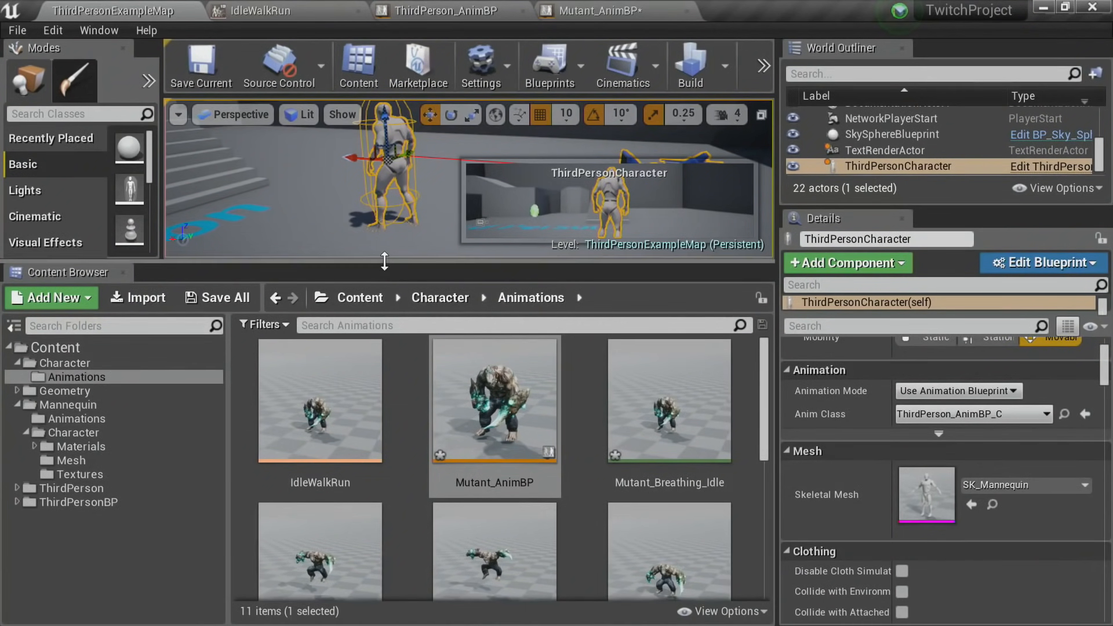
drag(384, 260, 406, 341)
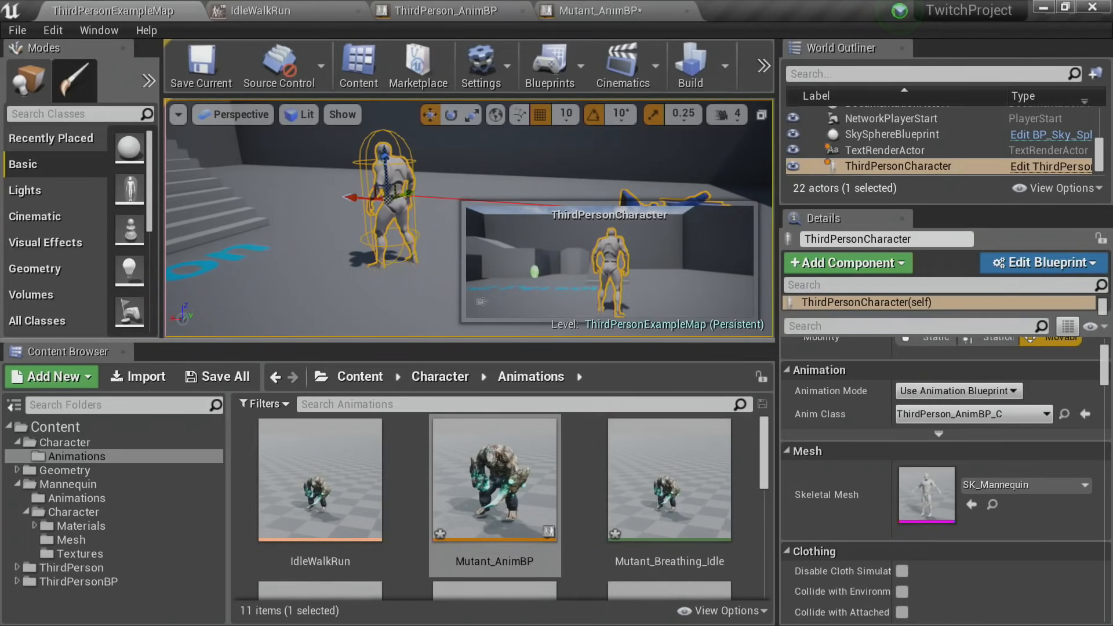
Step: Open the placed ThirdPersonCharacter in the Blueprint Editor and show its component viewport
click(1035, 260)
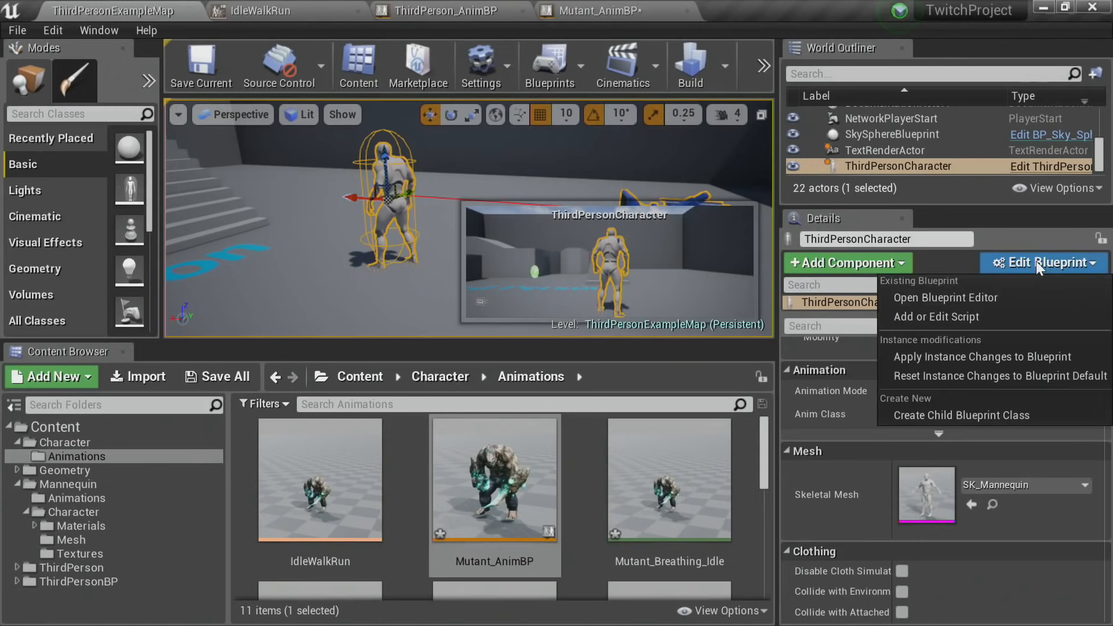
click(982, 294)
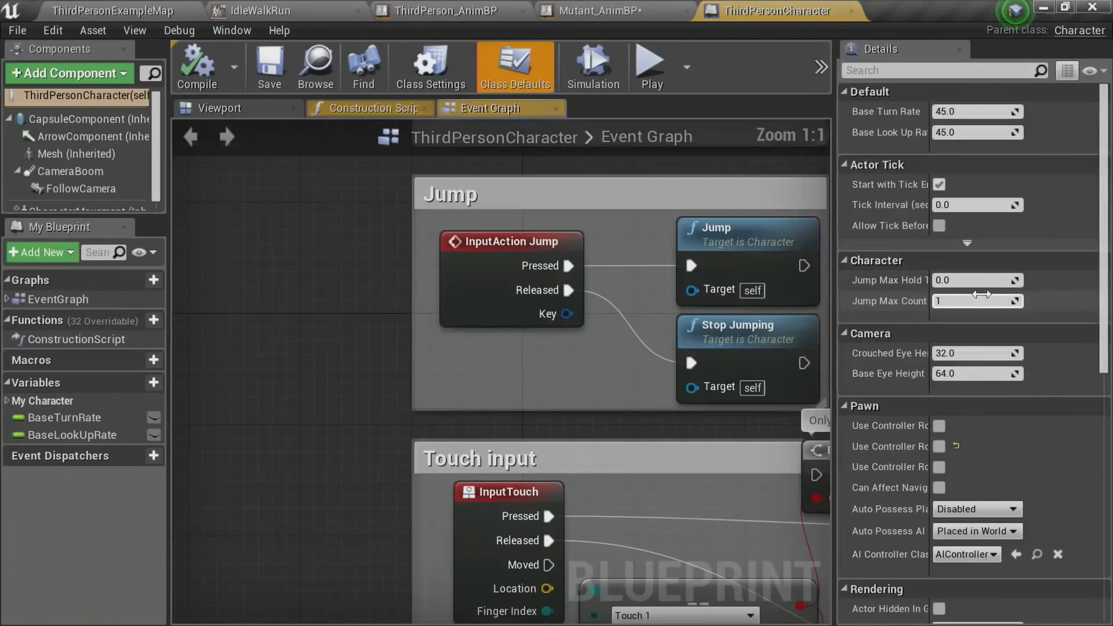
click(240, 108)
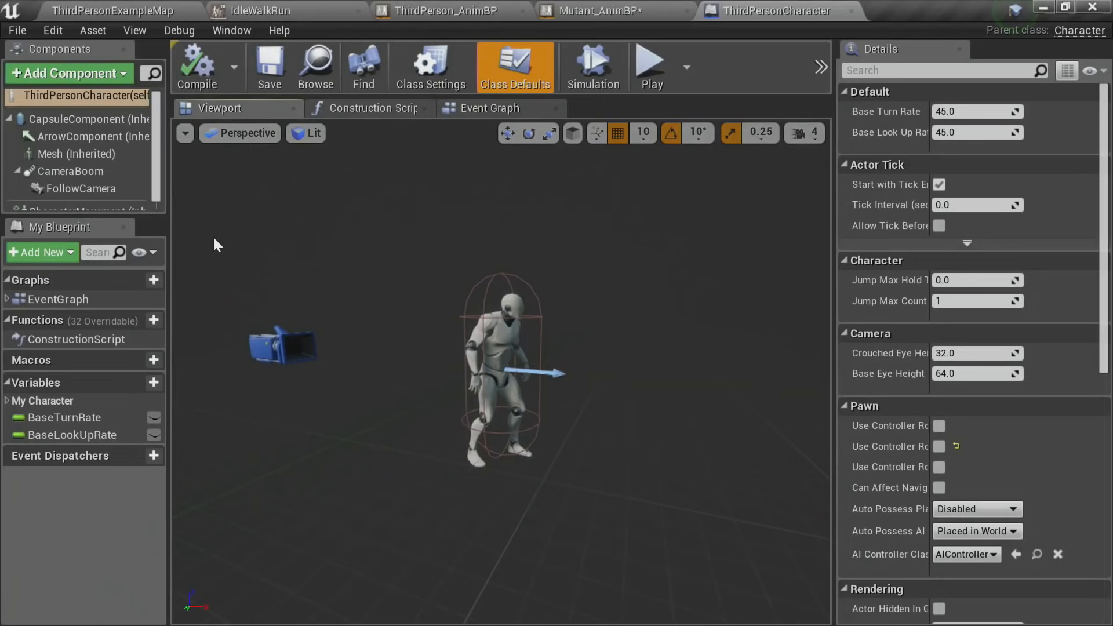
Step: Set the inherited Mesh component's skeletal mesh to Mutant and its Anim Class to Mutant_AnimBP
click(58, 153)
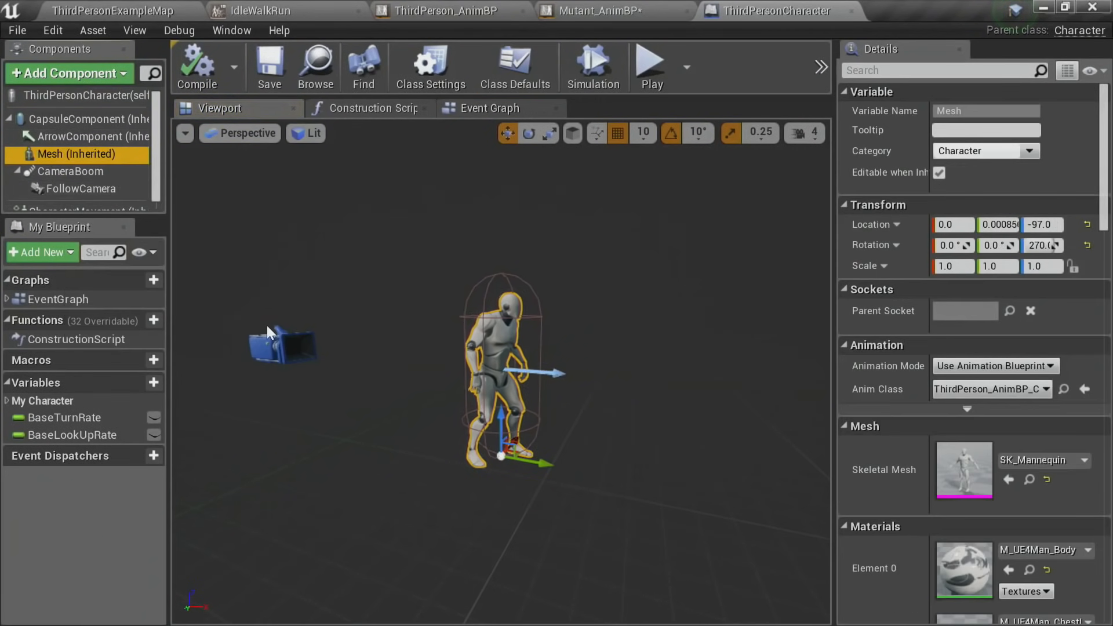
drag(170, 203, 204, 203)
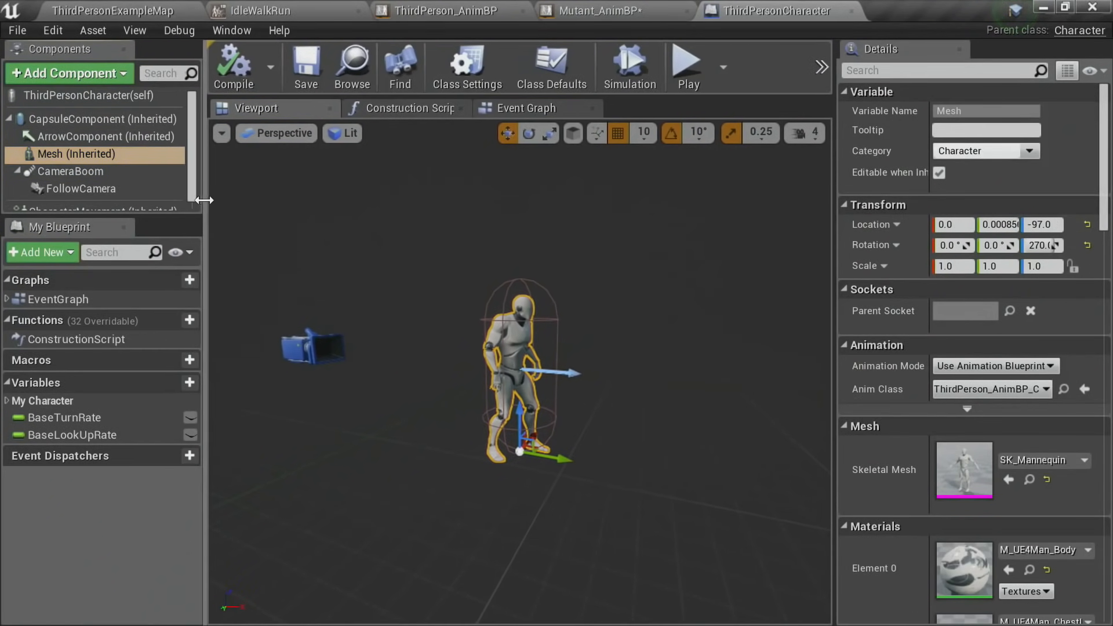
scroll(967, 297, down, 4)
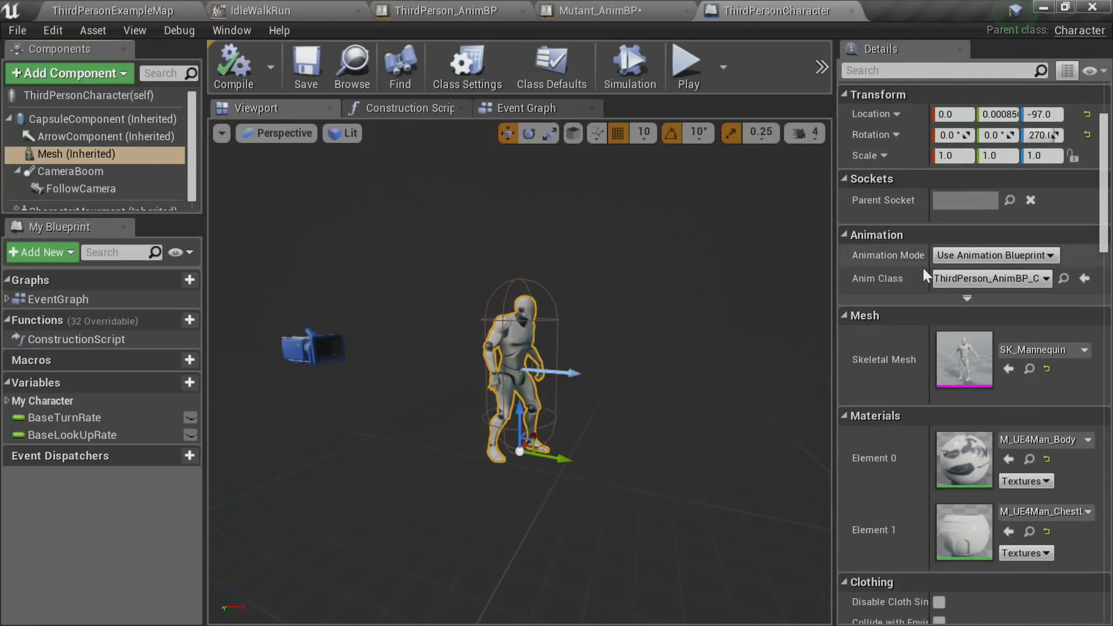
click(1030, 349)
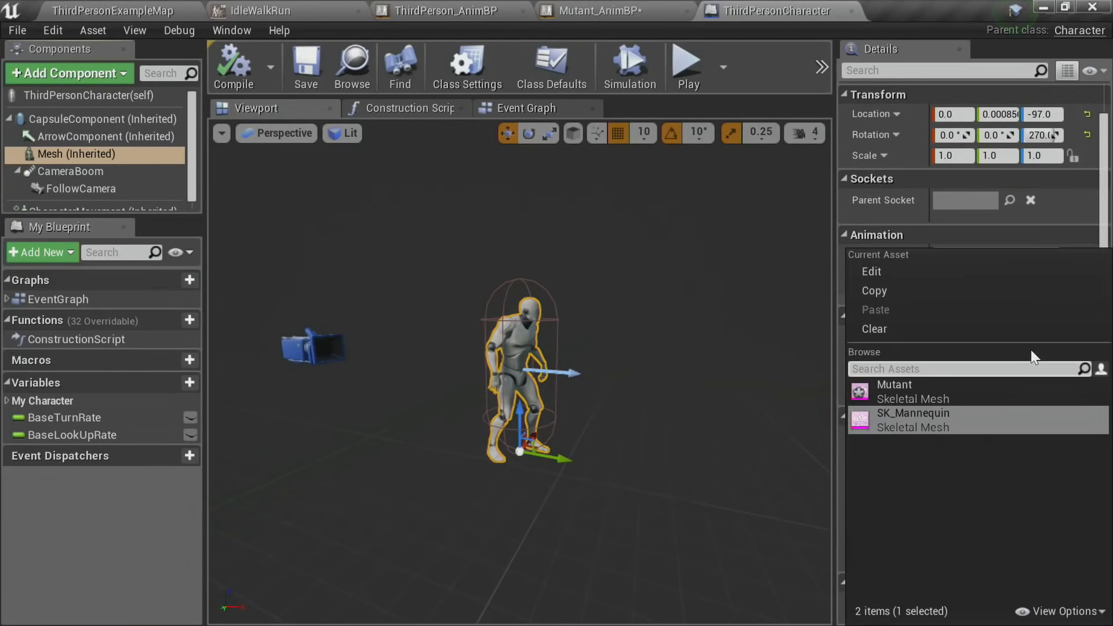
click(926, 387)
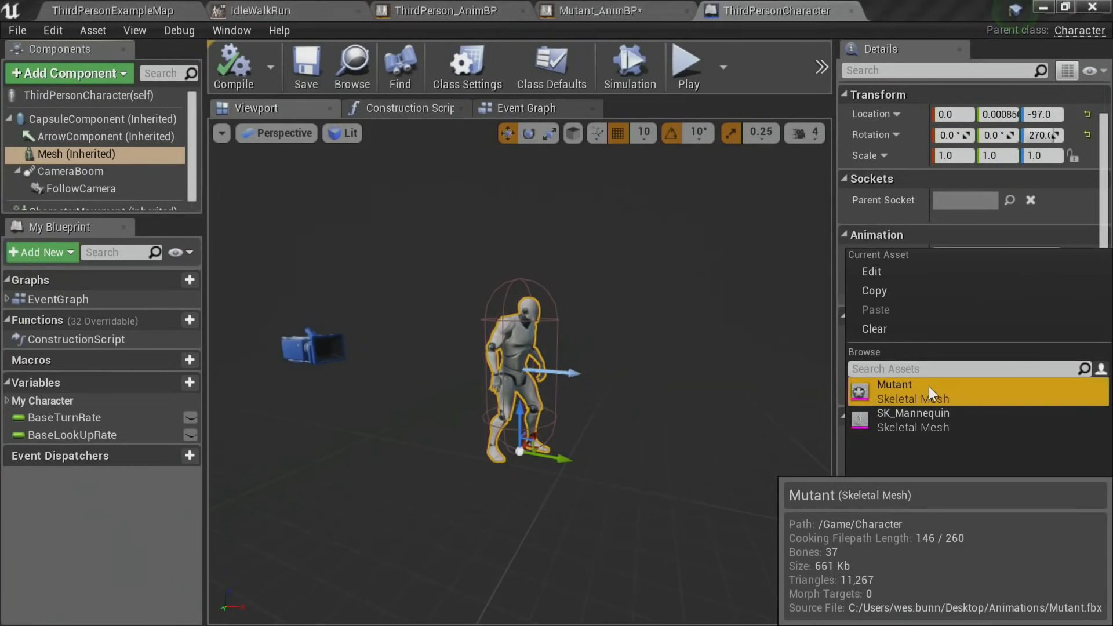
mouse_move(713, 348)
right_down()
mouse_move(678, 349)
mouse_move(742, 354)
mouse_move(713, 348)
right_up()
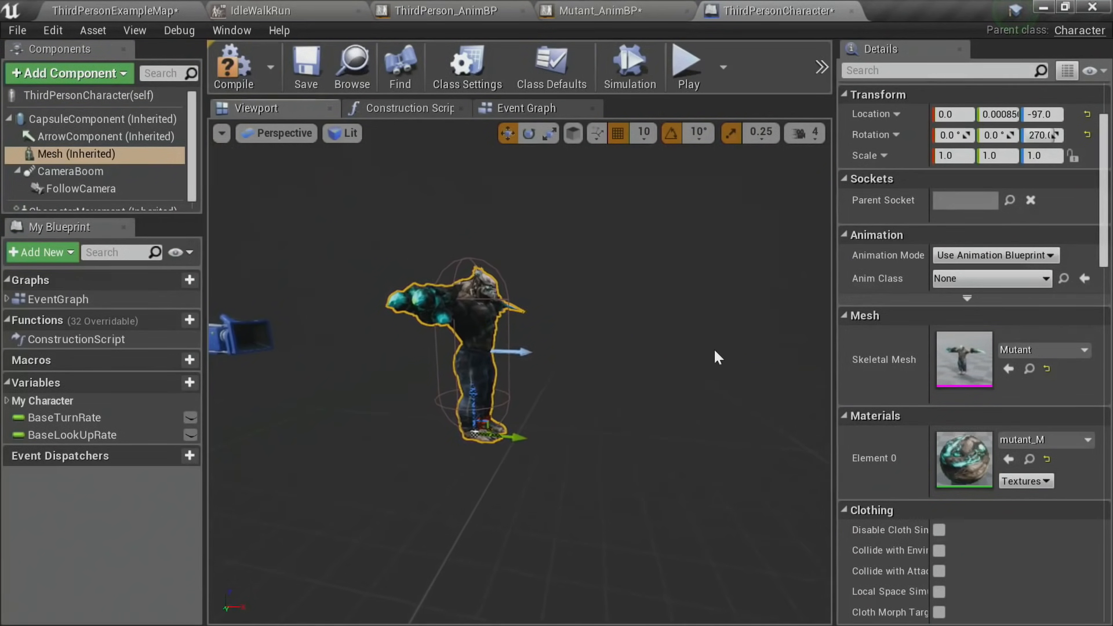
click(962, 279)
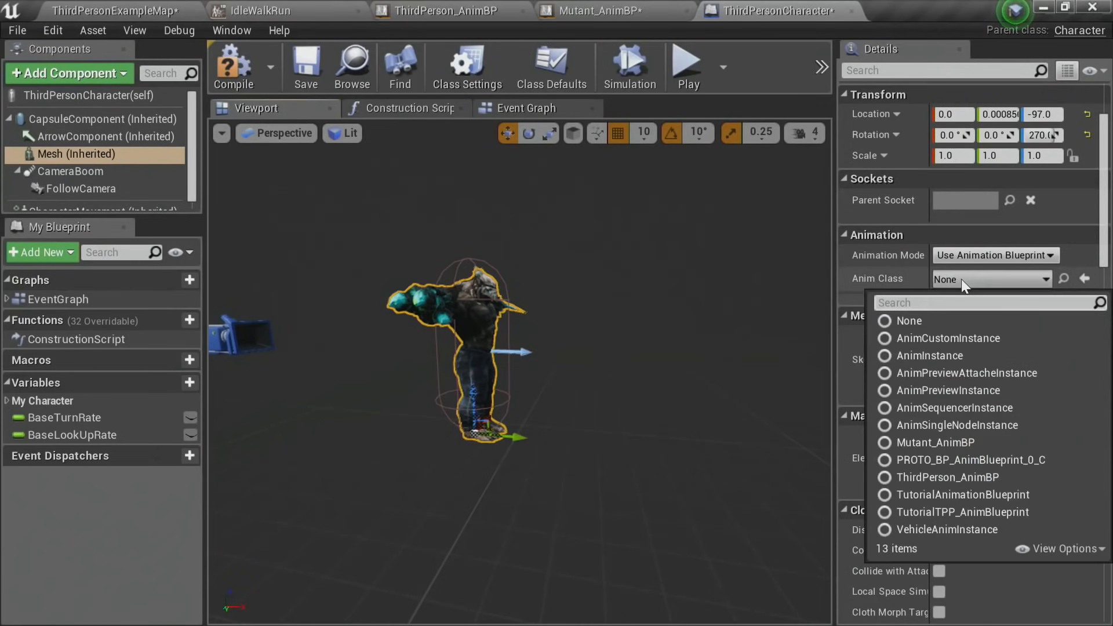
click(947, 441)
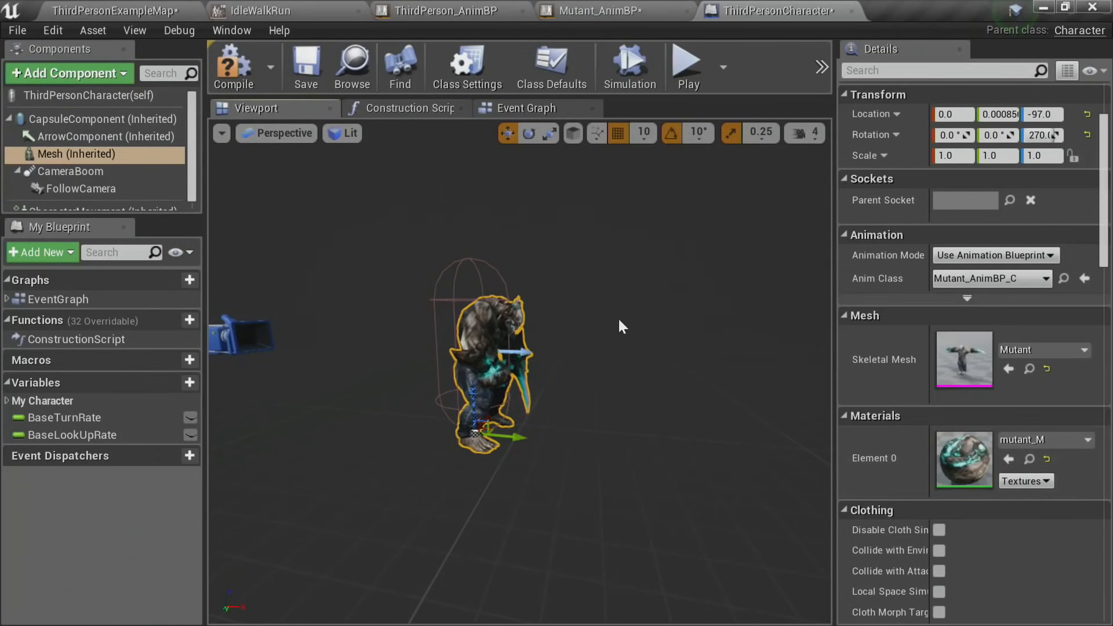
Step: Shift the Mutant mesh backward in the capsule to an X location of -10 and compile the blueprint
mouse_move(618, 320)
right_down()
mouse_move(648, 321)
mouse_move(615, 321)
right_up()
key(w)
key(s)
drag(516, 477, 500, 479)
key(ctrl+z)
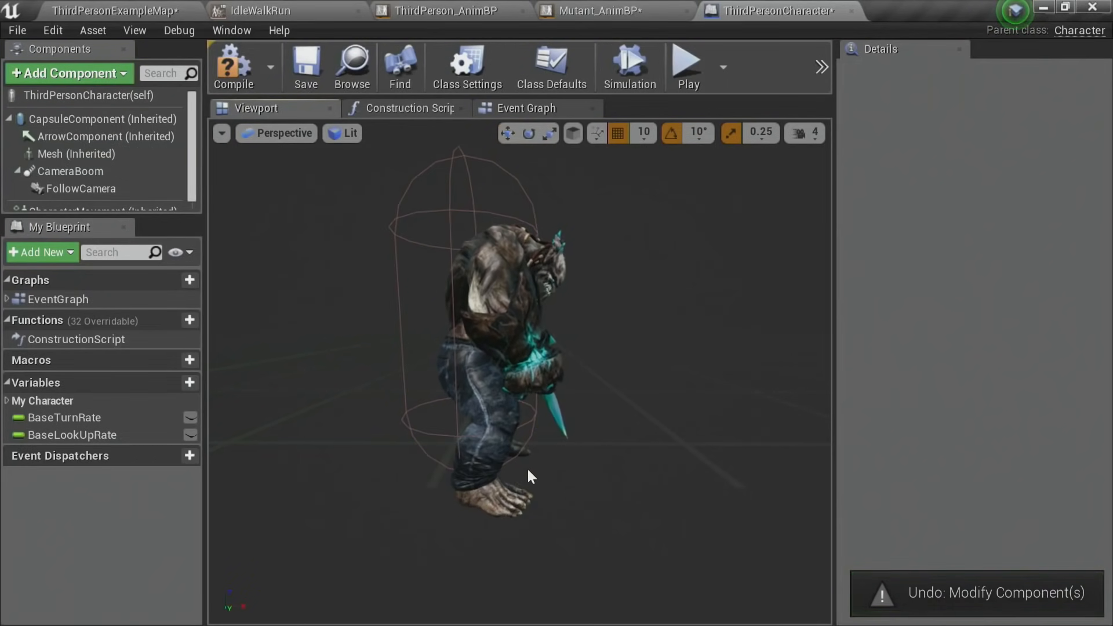
click(527, 321)
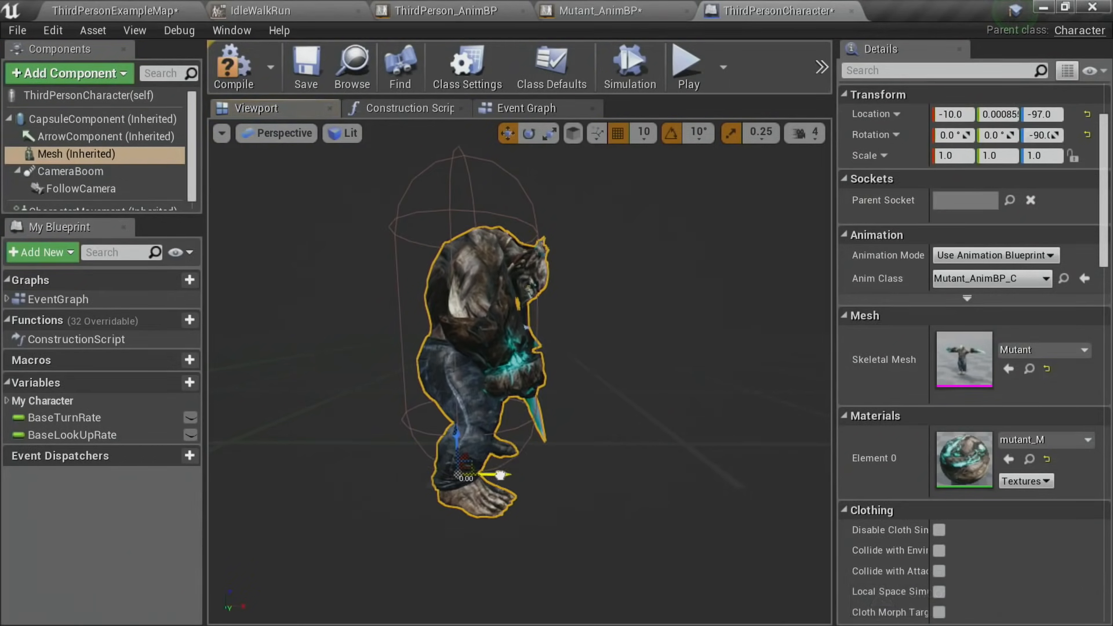
click(224, 56)
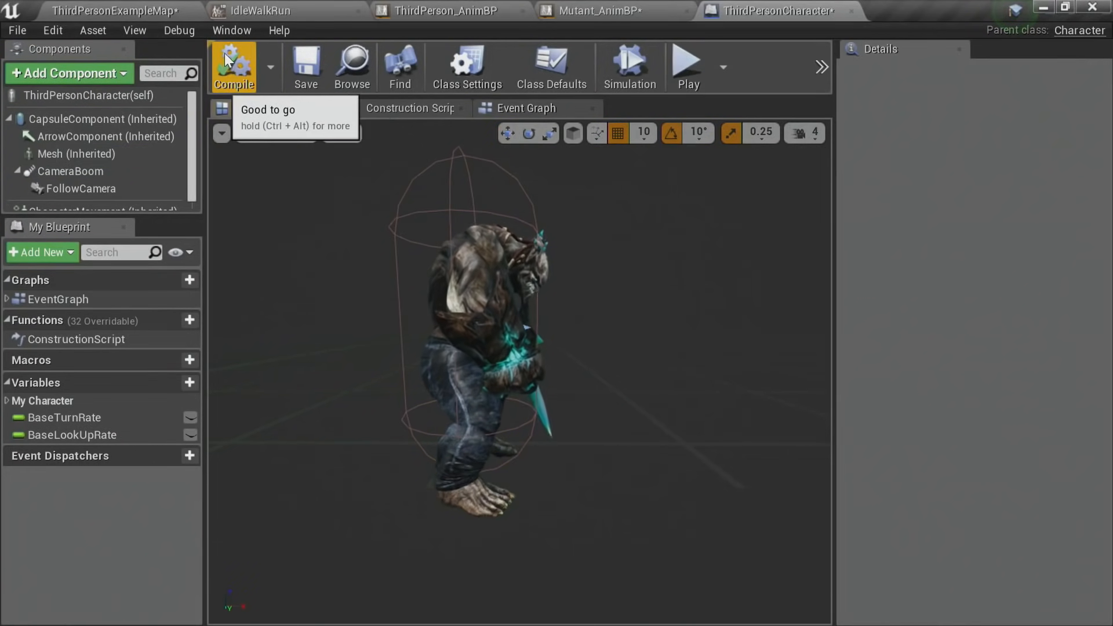
Step: Set the CharacterMovement component's Max Walk Speed and Max Walk Speed Crouched to 110, and widen the property name column
scroll(162, 120, down, 1)
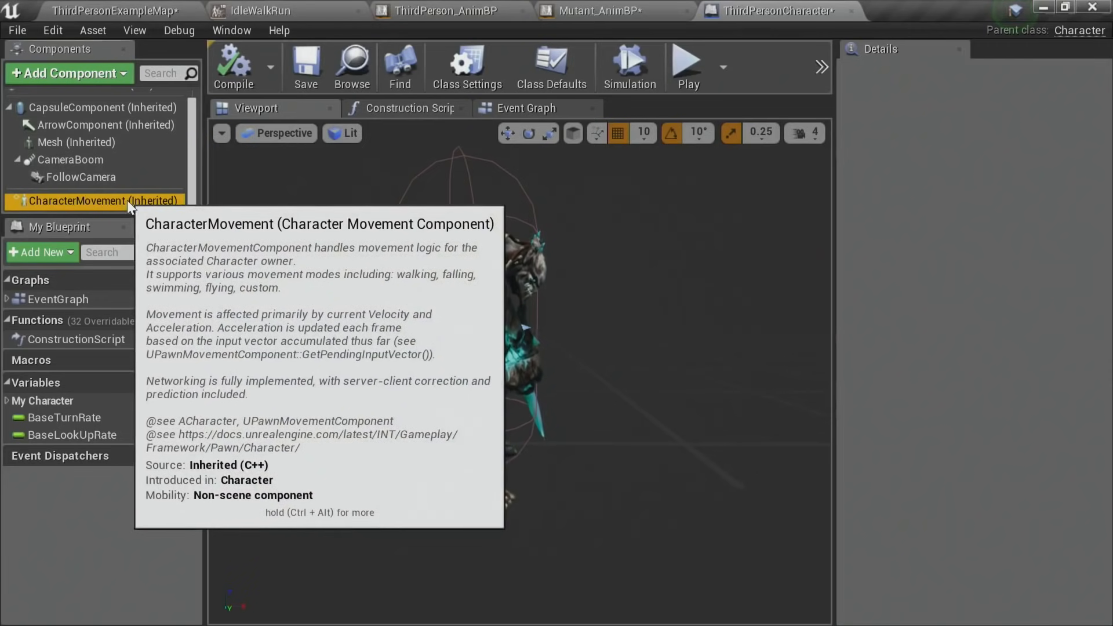
click(127, 200)
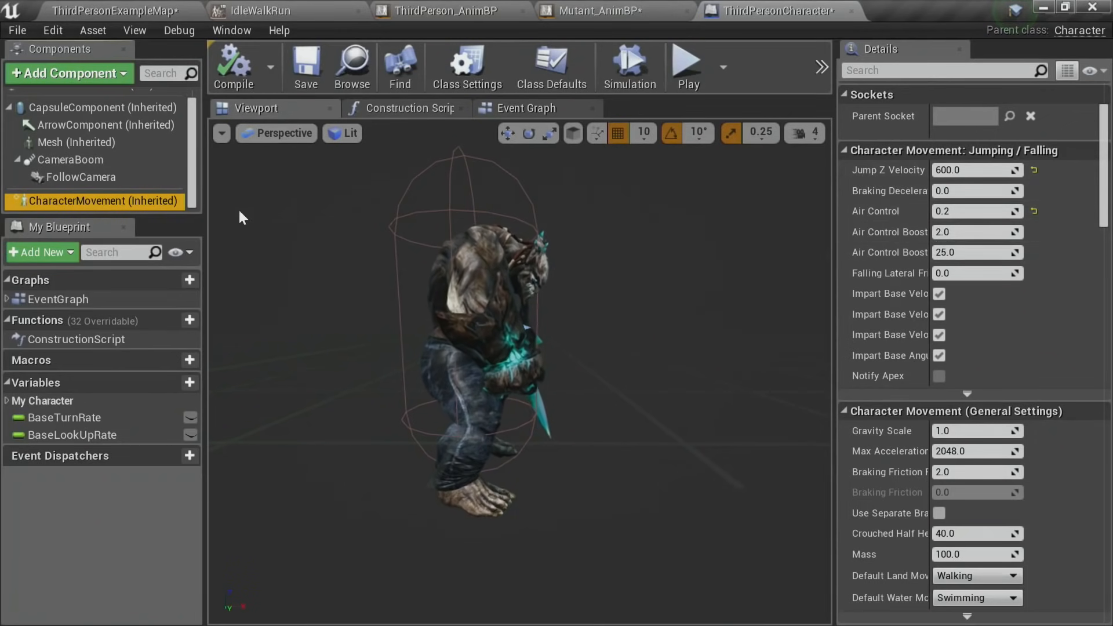
click(898, 68)
text(walk speed)
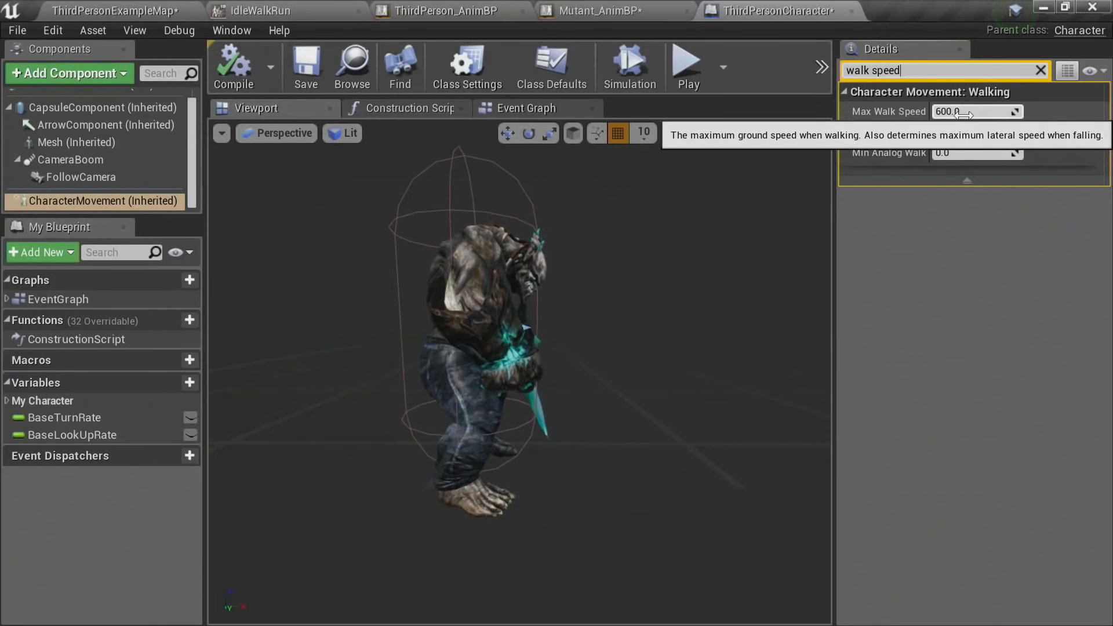
click(962, 115)
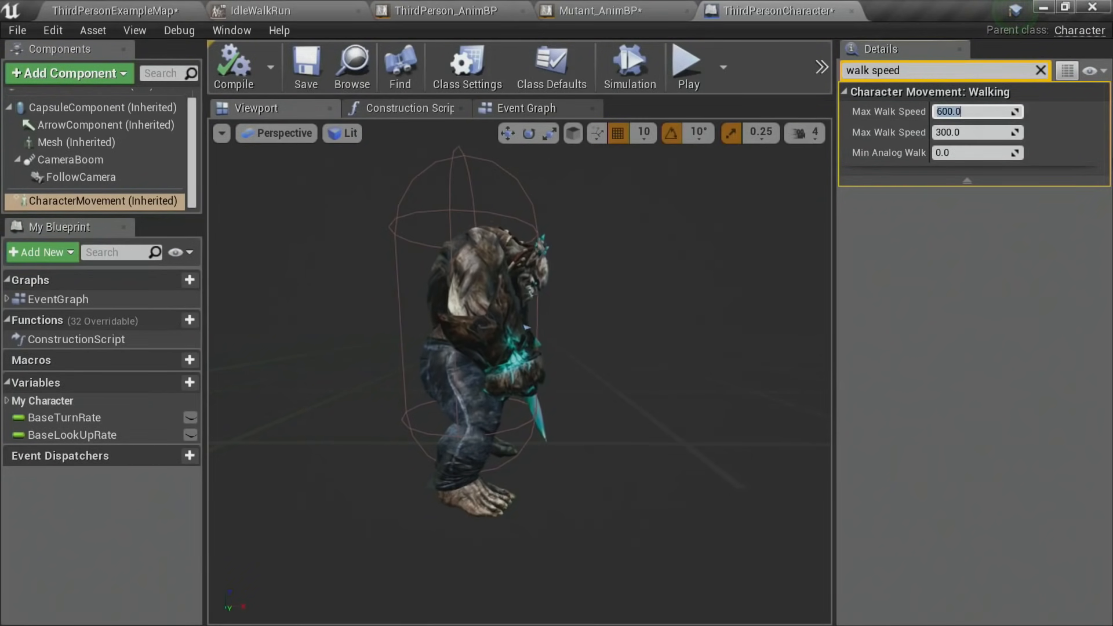
text(1)
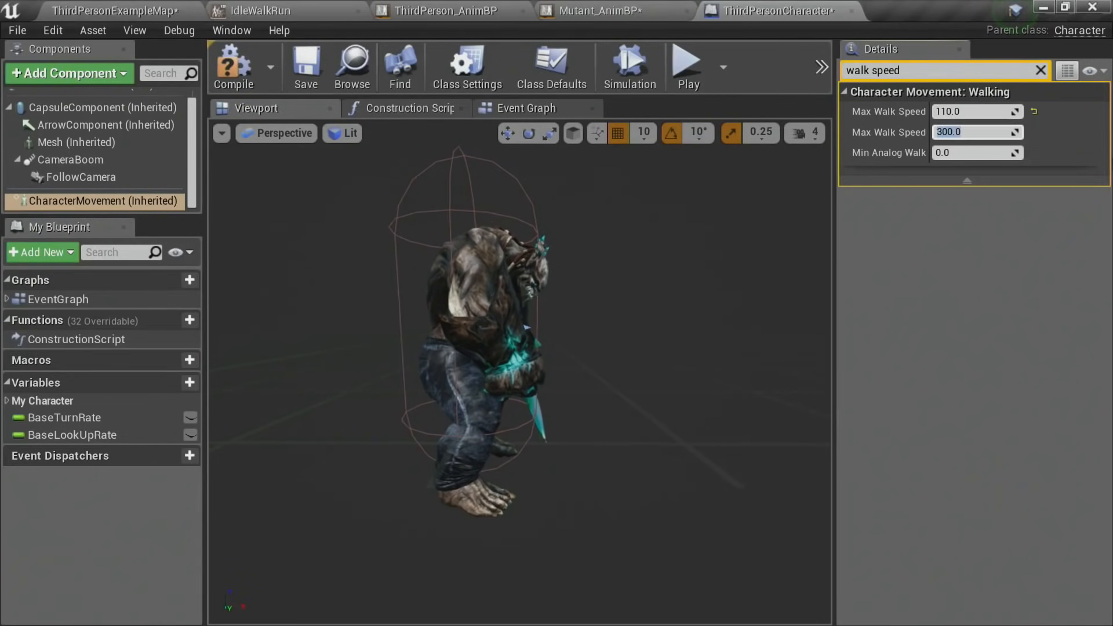
text(110)
key(Return)
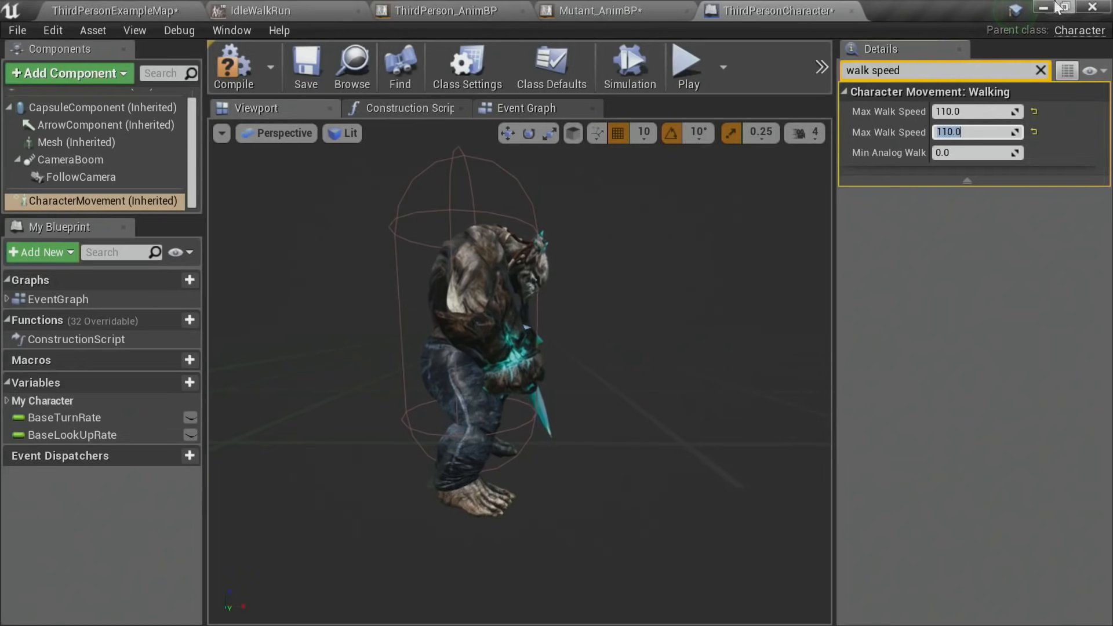
click(932, 121)
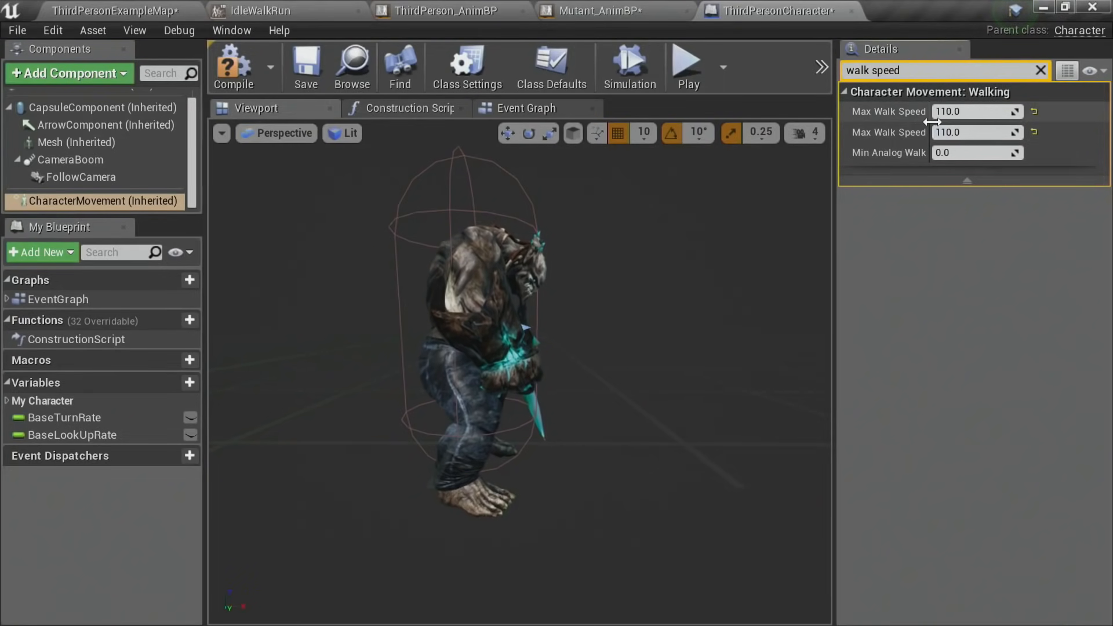
drag(932, 122, 991, 123)
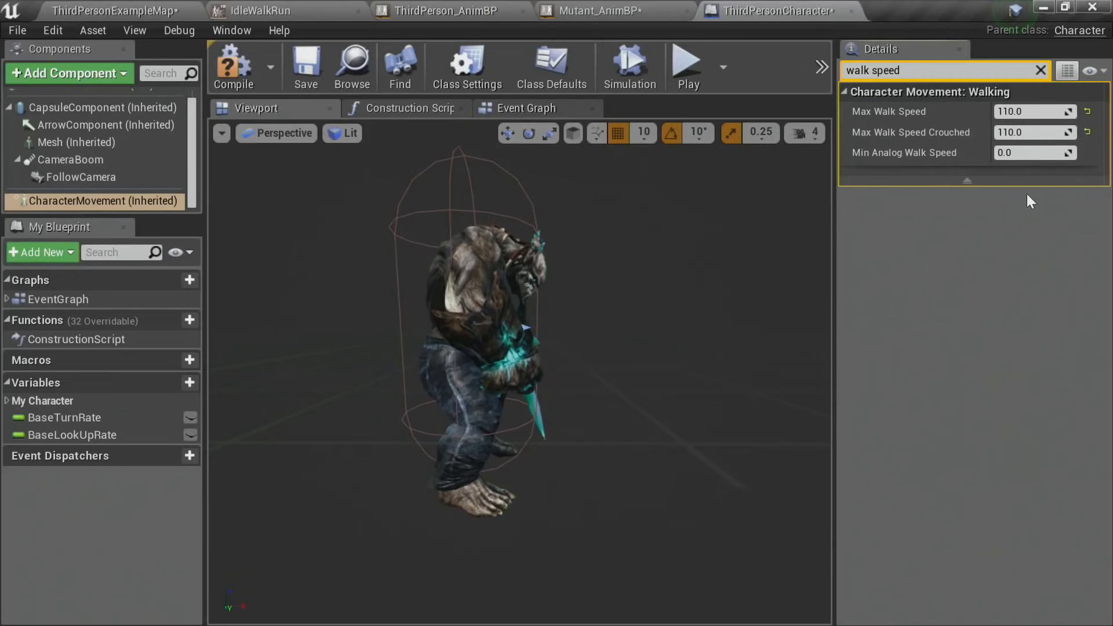
Step: Add a Left Shift keyboard event in an empty area of ThirdPersonCharacter's Event Graph
click(538, 106)
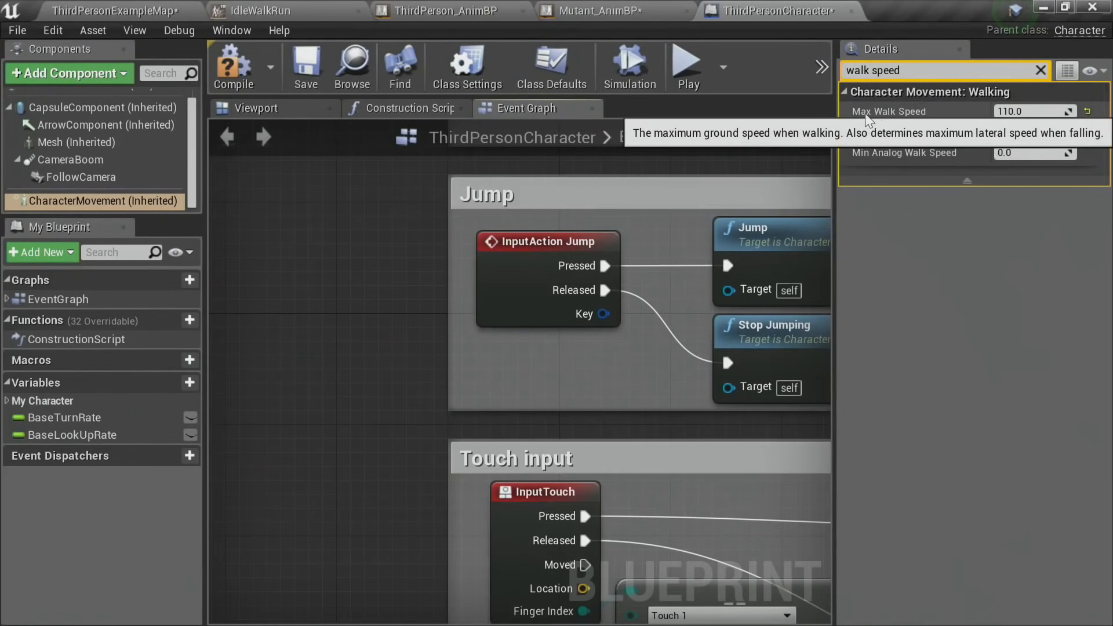
right_drag(687, 357, 556, 313)
scroll(571, 368, down, 3)
right_drag(571, 368, 525, 311)
right_drag(626, 386, 535, 173)
right_drag(496, 325, 582, 177)
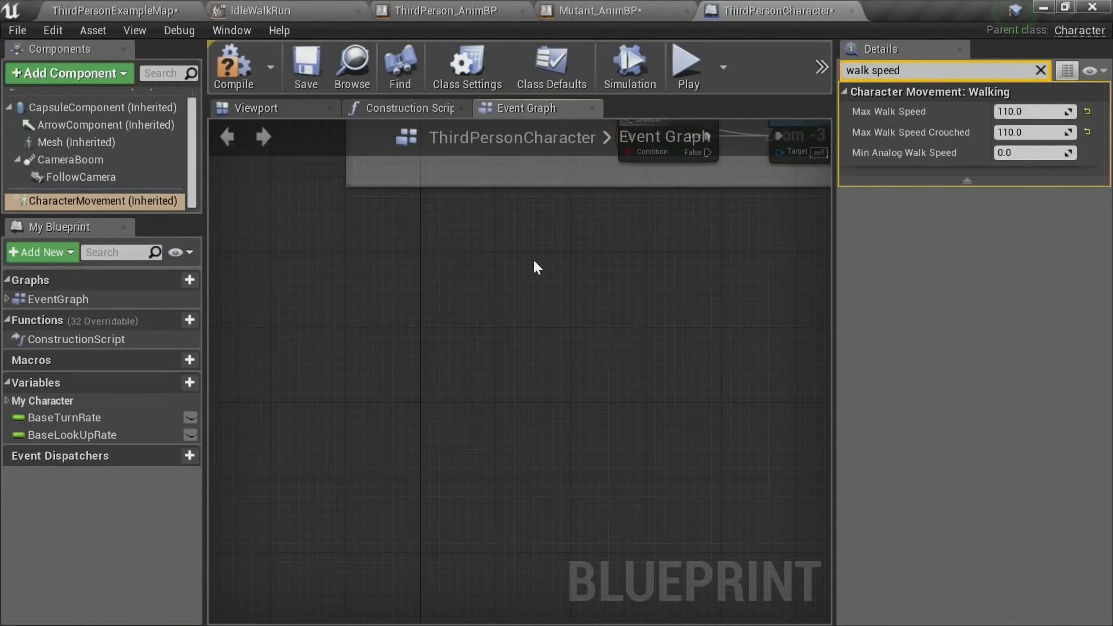
right_click(392, 244)
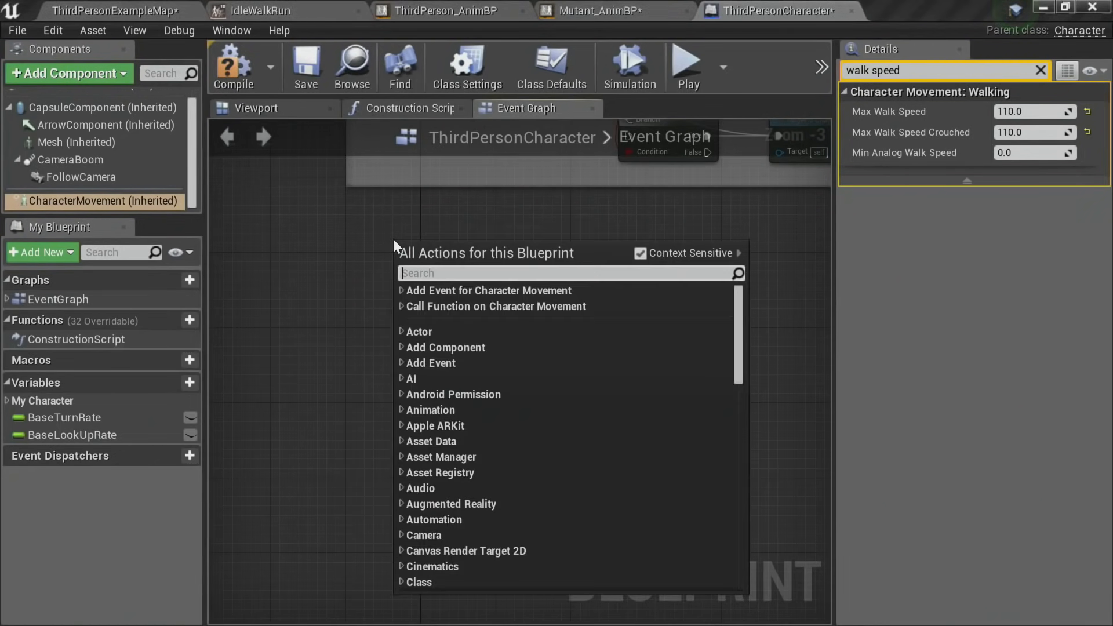
text(left shift)
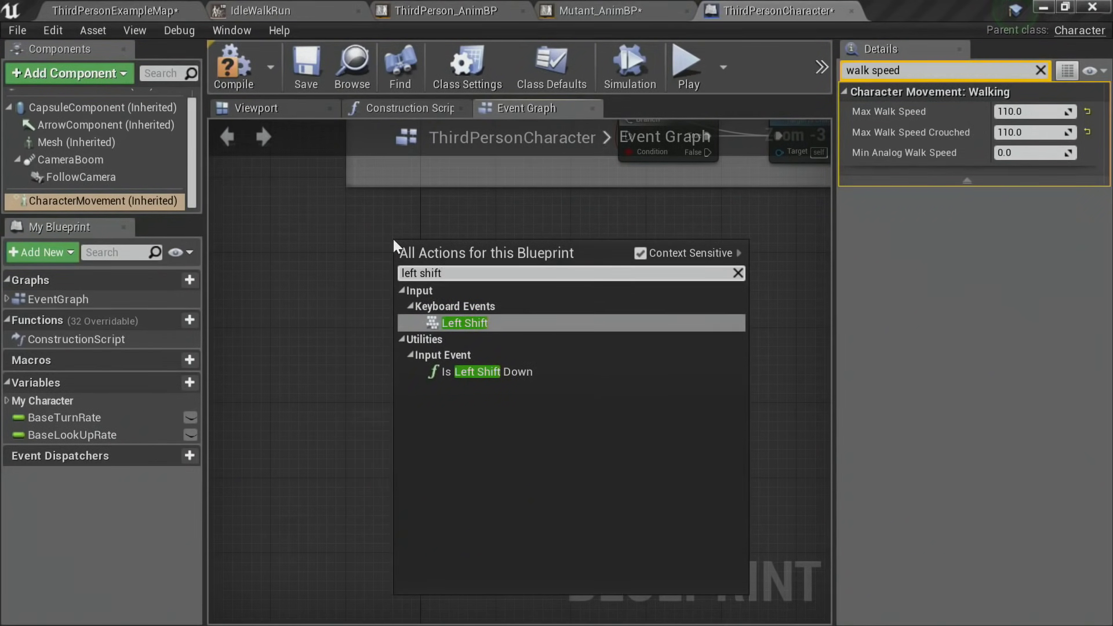
click(443, 323)
scroll(486, 286, up, 6)
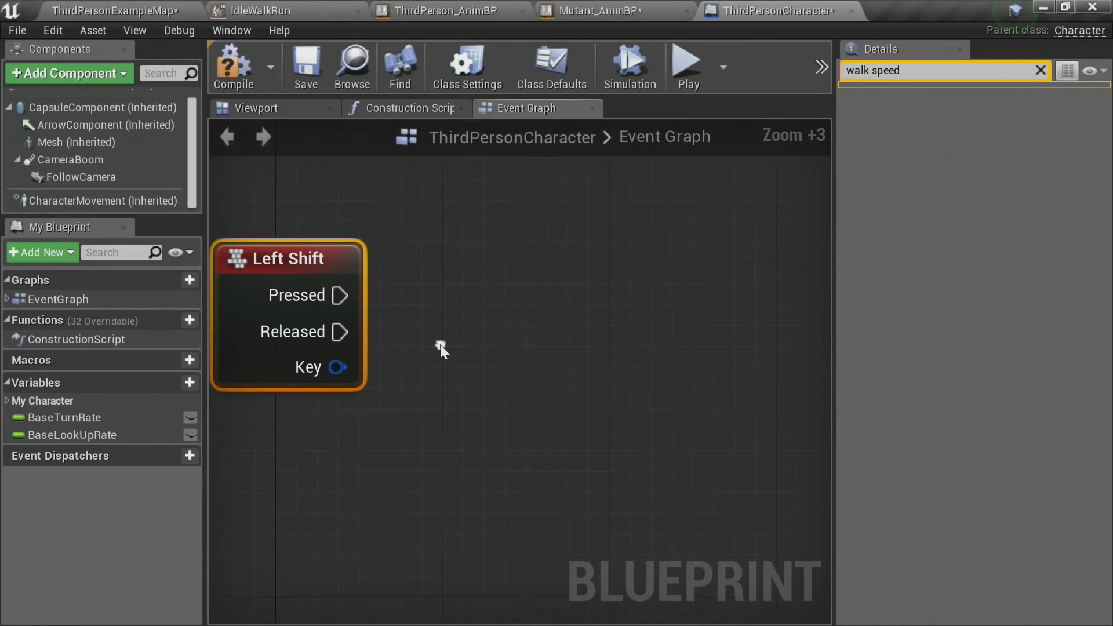
drag(343, 297, 510, 211)
click(373, 345)
drag(340, 332, 473, 383)
scroll(372, 470, down, 2)
right_drag(384, 467, 405, 412)
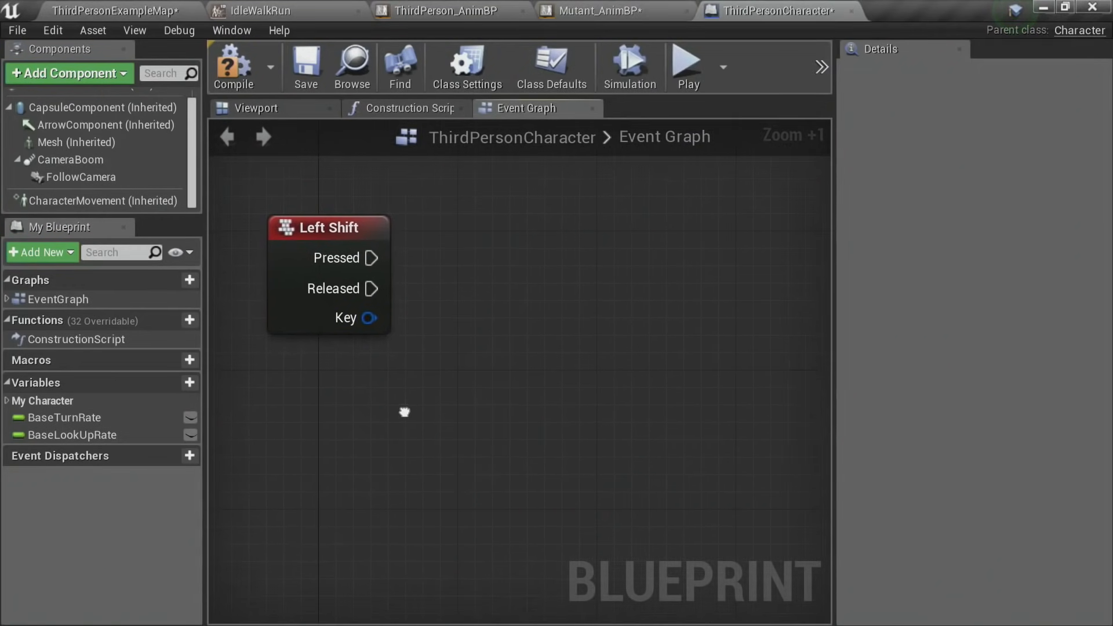
Step: Add a Character Movement reference with a Set Max Walk Speed node, run it from Left Shift's Pressed output, and align the node
click(95, 202)
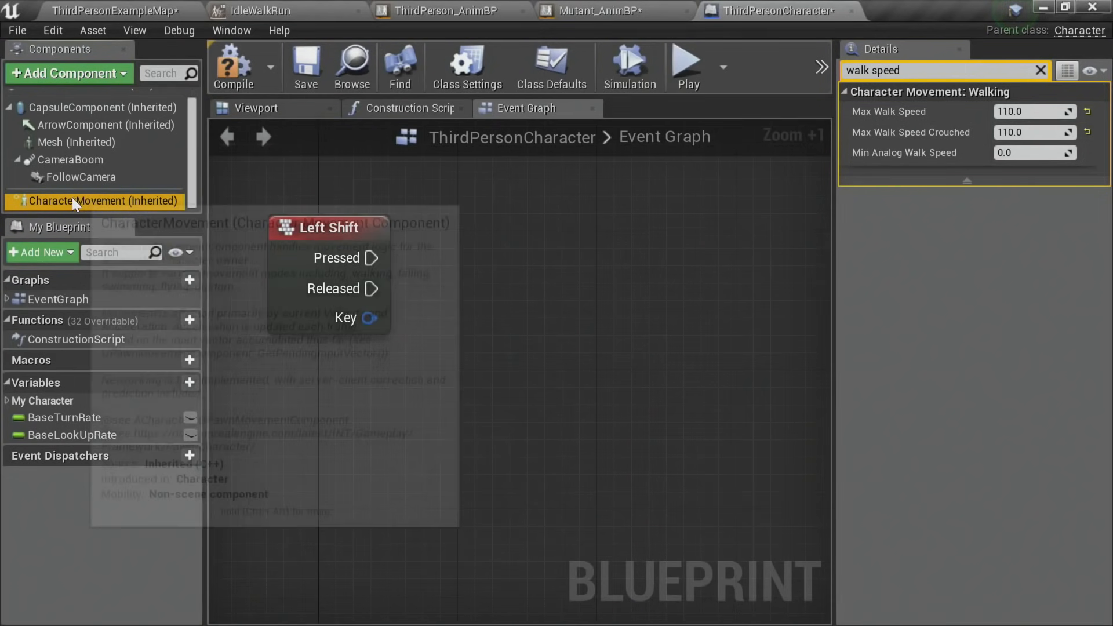
drag(72, 197, 291, 383)
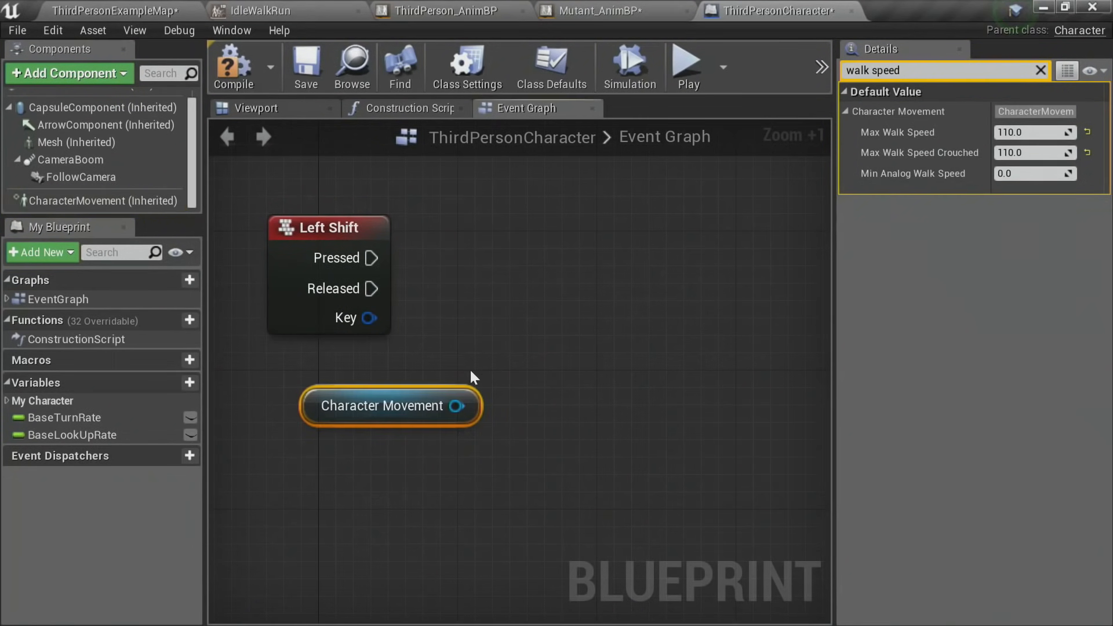
drag(454, 407, 543, 268)
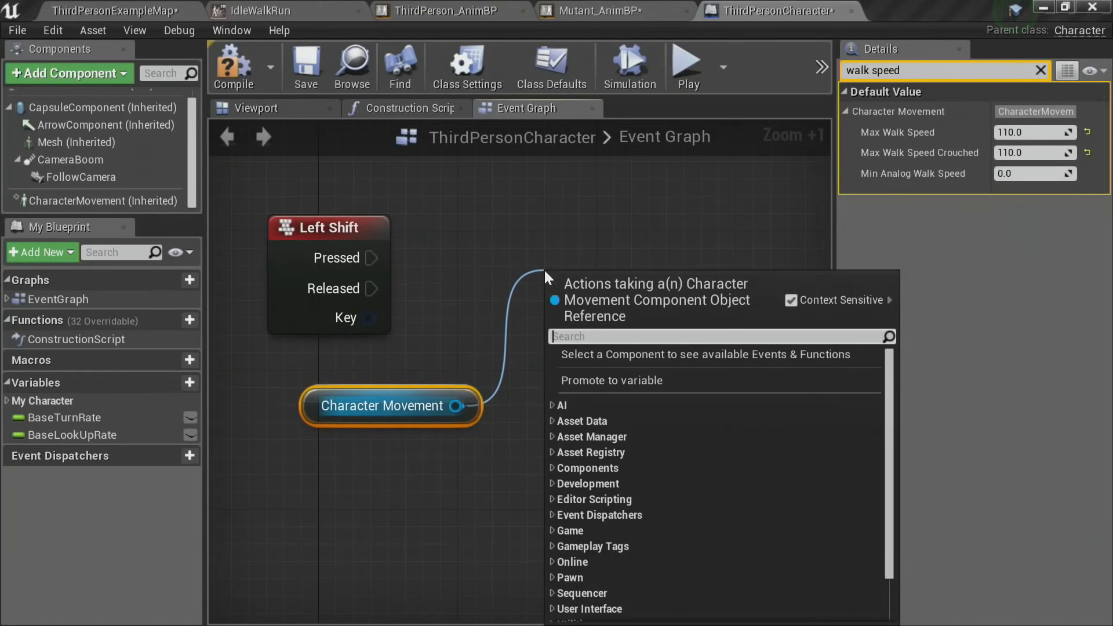
text(set max walk)
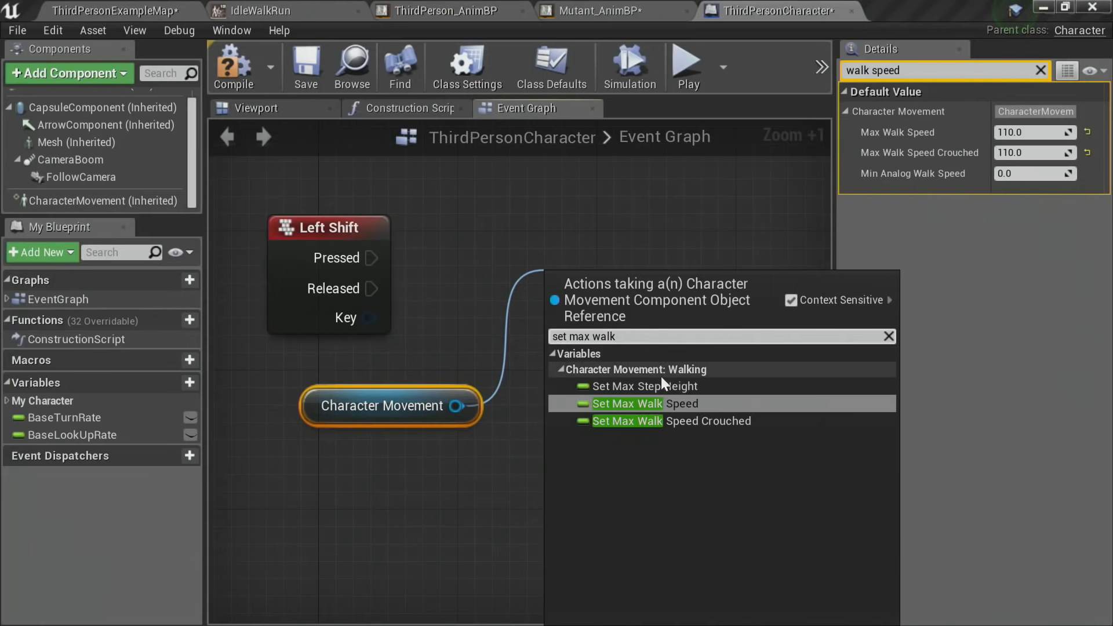
click(652, 398)
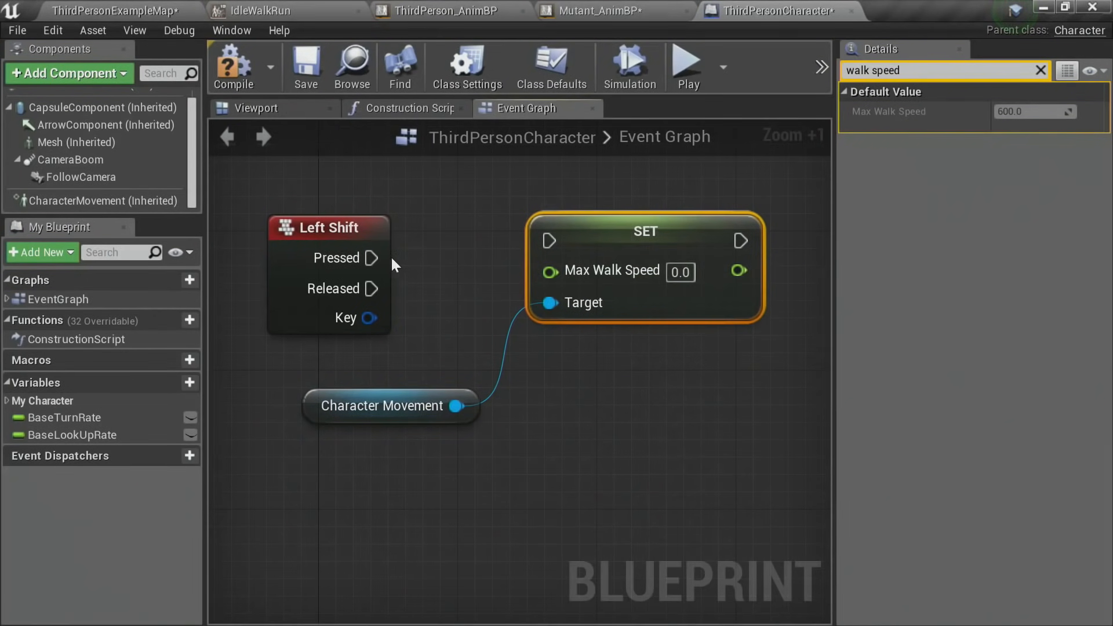
drag(371, 258, 445, 249)
drag(628, 243, 628, 260)
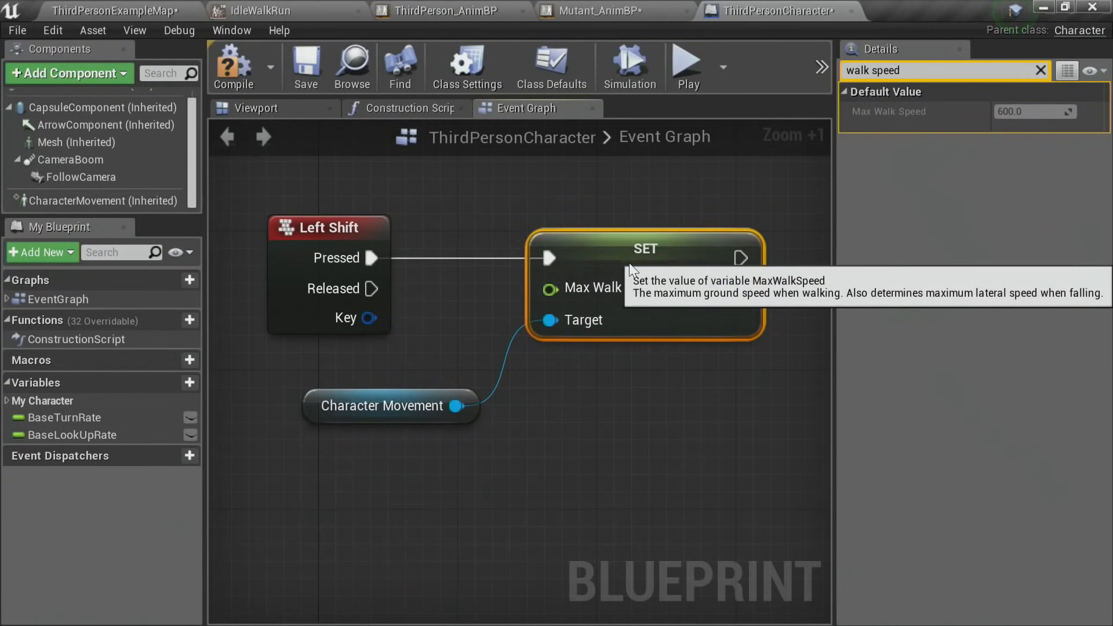
Step: Duplicate the Set Max Walk Speed node and wire the copy to Left Shift's Released output and the Character Movement reference
click(601, 430)
key(ctrl+v)
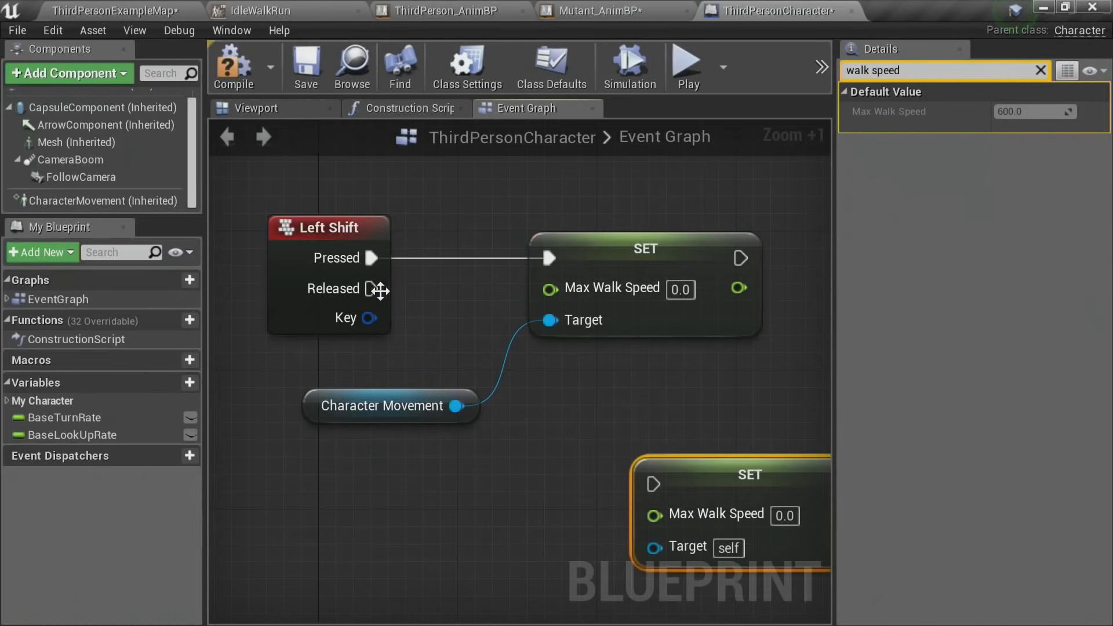
drag(371, 288, 612, 396)
drag(398, 415, 566, 460)
Step: Set Max Walk Speed to 220 on the Pressed branch and 110 on the Released branch
click(684, 294)
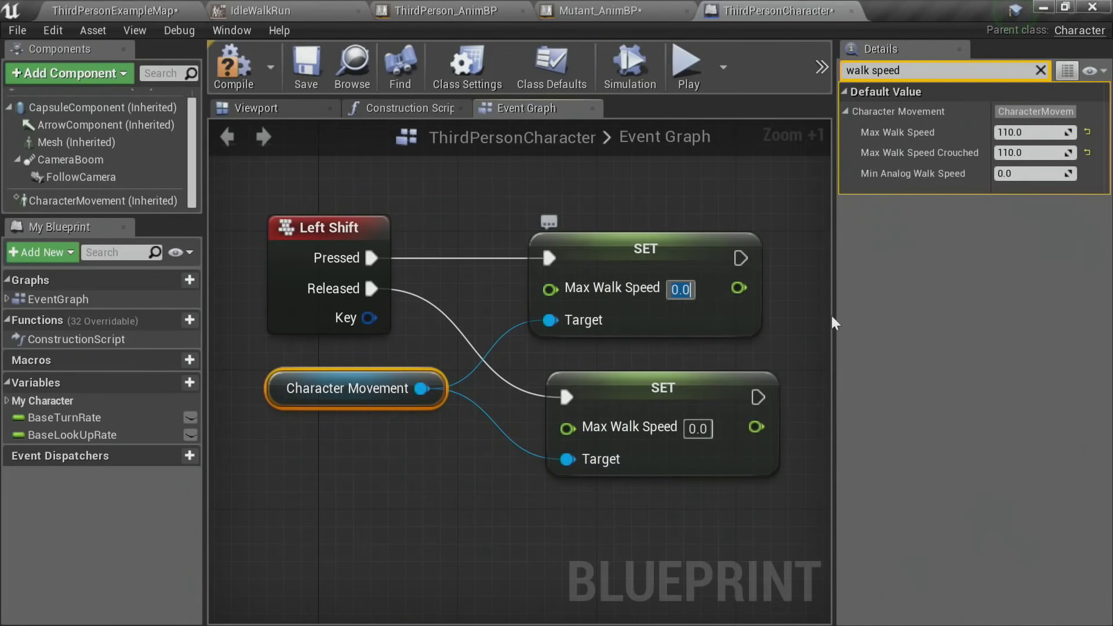
text(220)
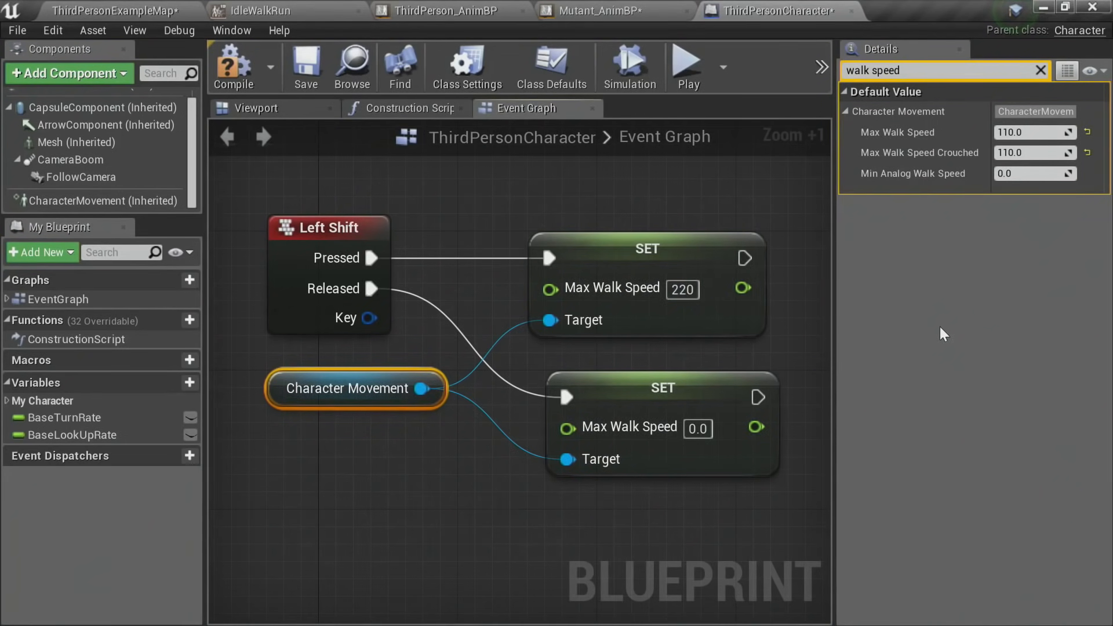
click(697, 429)
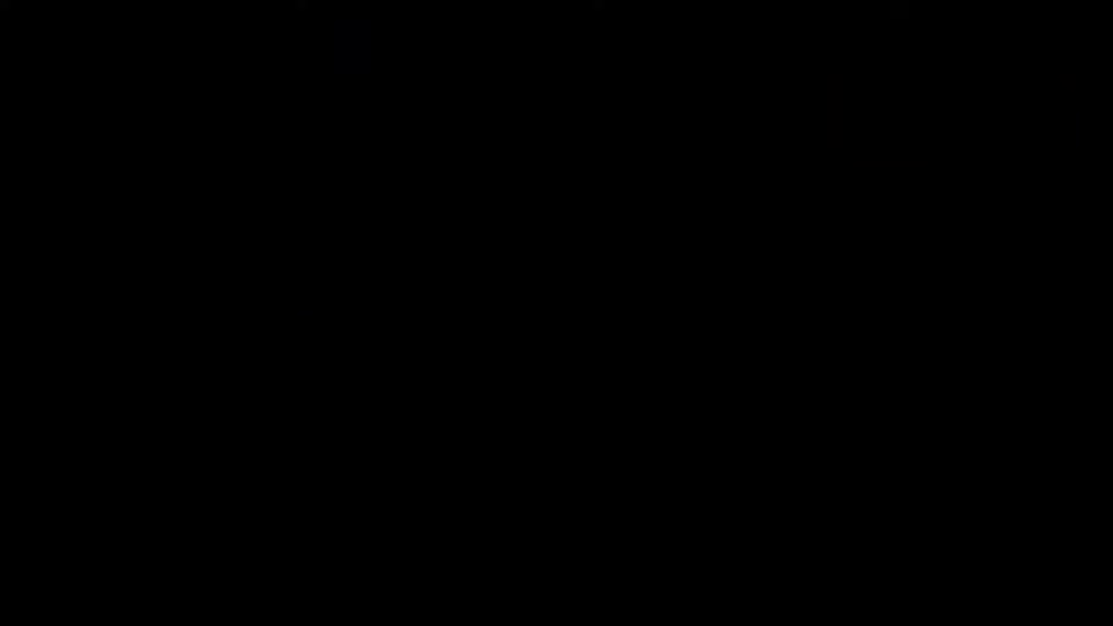
text(110)
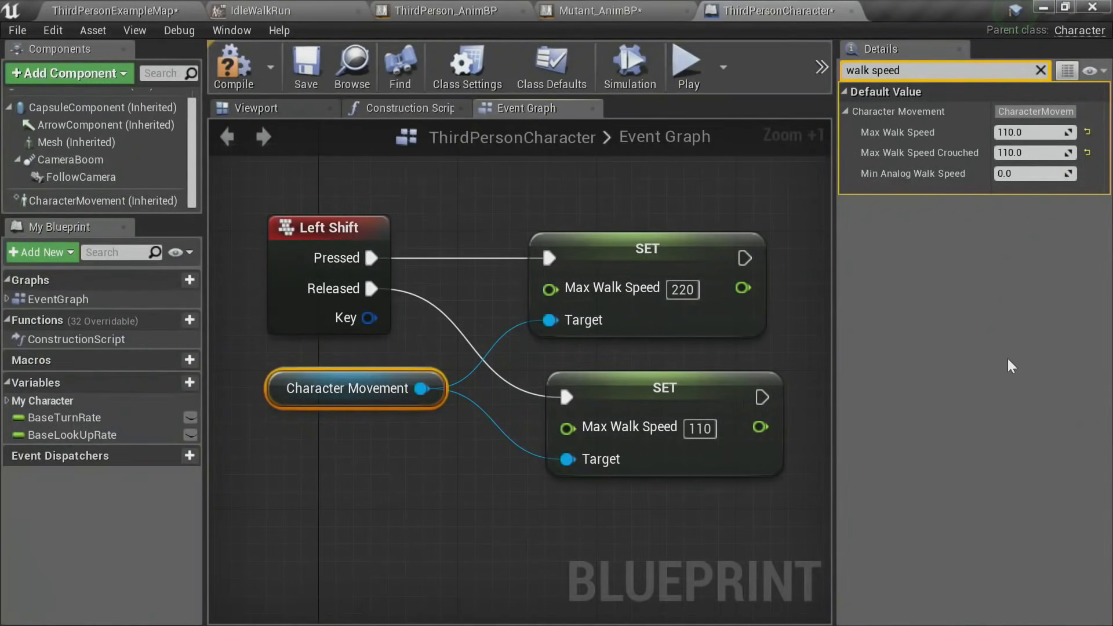
scroll(475, 474, down, 2)
right_drag(494, 488, 430, 474)
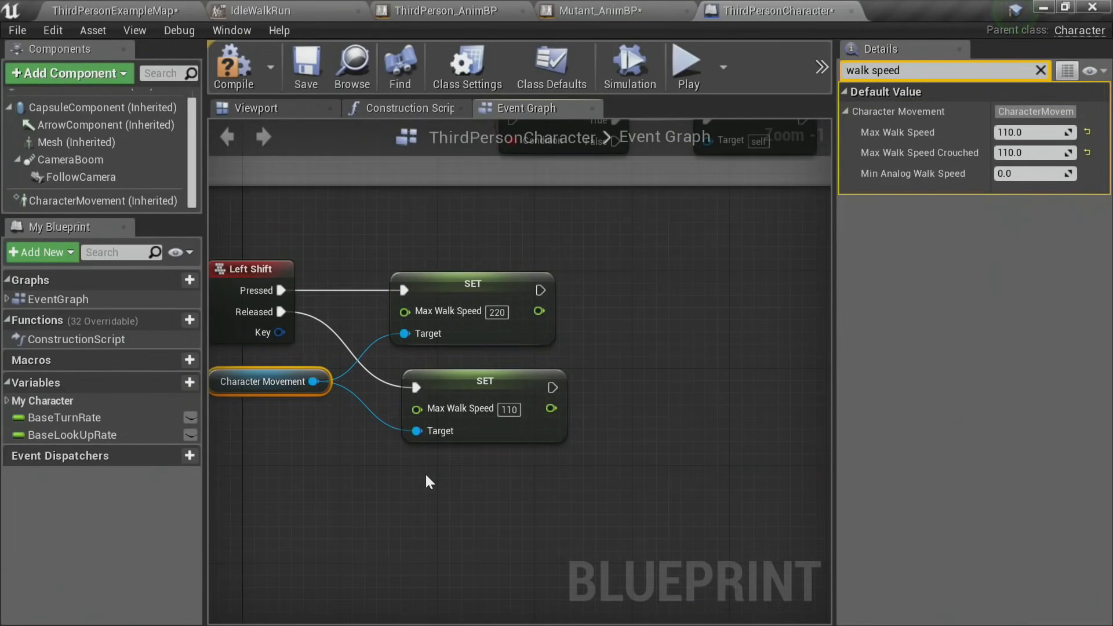
right_drag(335, 442, 402, 437)
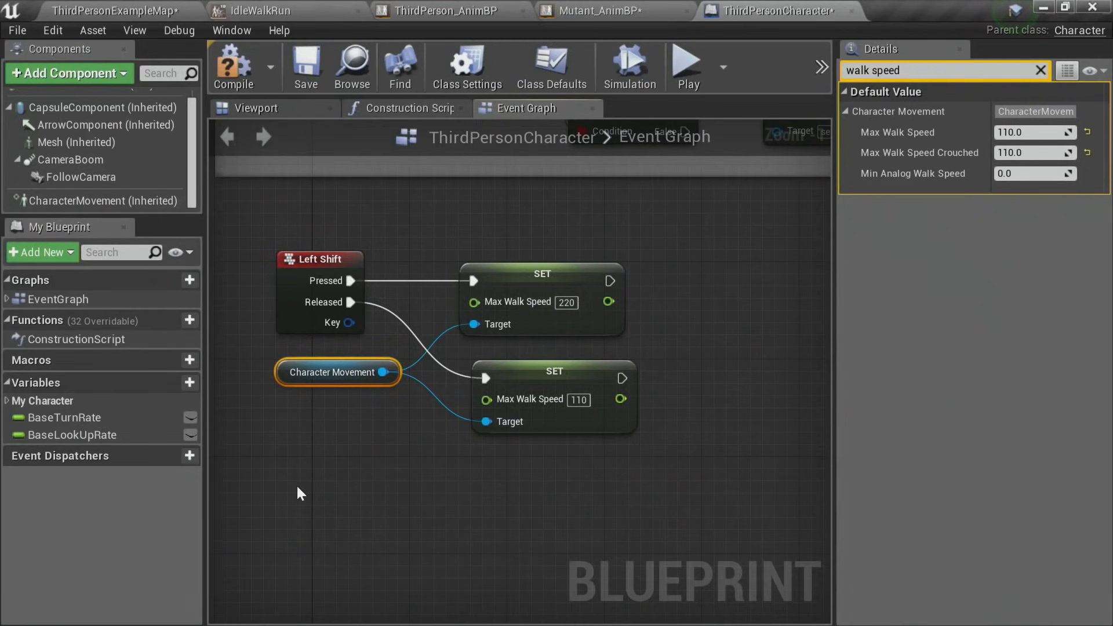
Step: Create a Boolean variable named isSprinting? in the ThirdPersonCharacter blueprint
click(189, 382)
text(i)
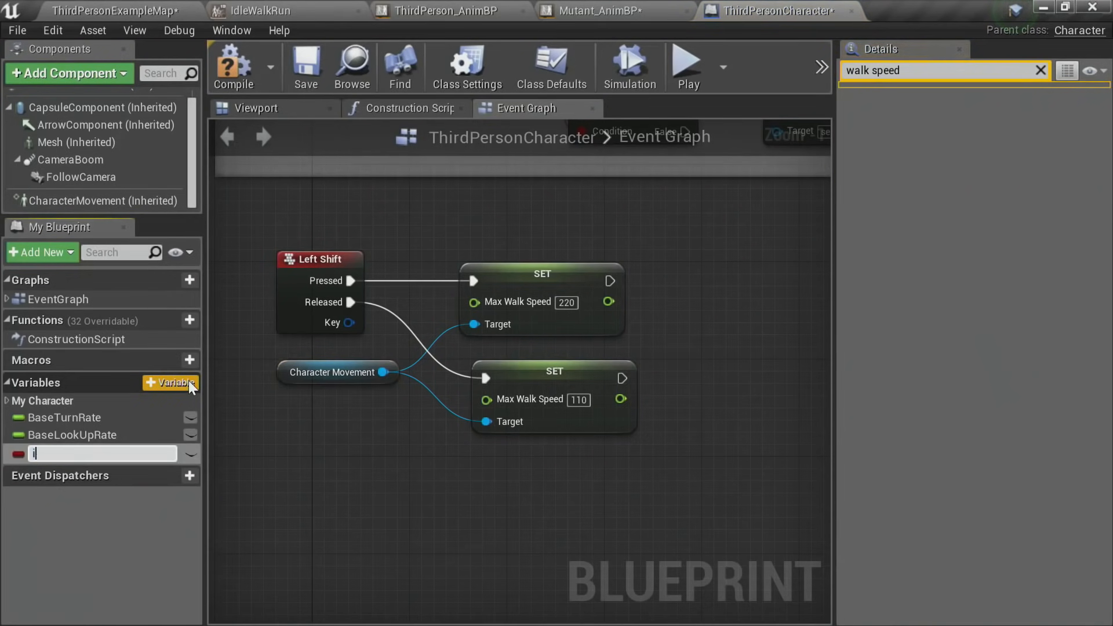
text(sSprinting?)
key(Return)
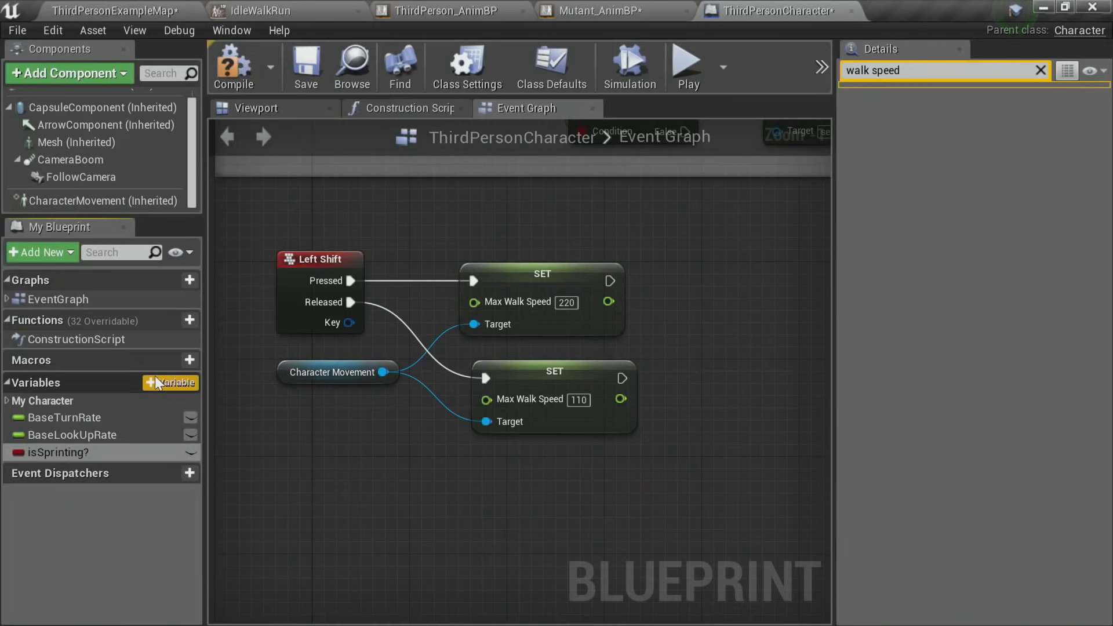
Step: Add a Set isSprinting? node after the 220 Max Walk Speed node, connect it, and enable its value
drag(95, 452, 679, 264)
right_drag(668, 325, 561, 295)
drag(503, 251, 585, 252)
click(658, 273)
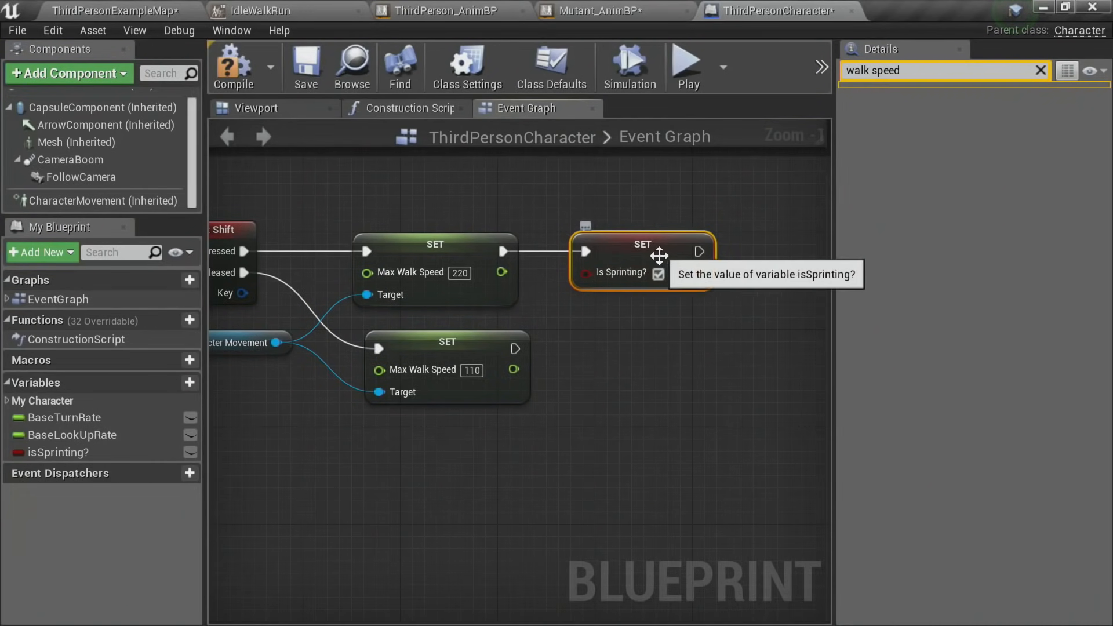
Step: Duplicate the Set isSprinting? node, connect the copy after the 110 Max Walk Speed node, and disable its value
key(ctrl+c)
key(ctrl+v)
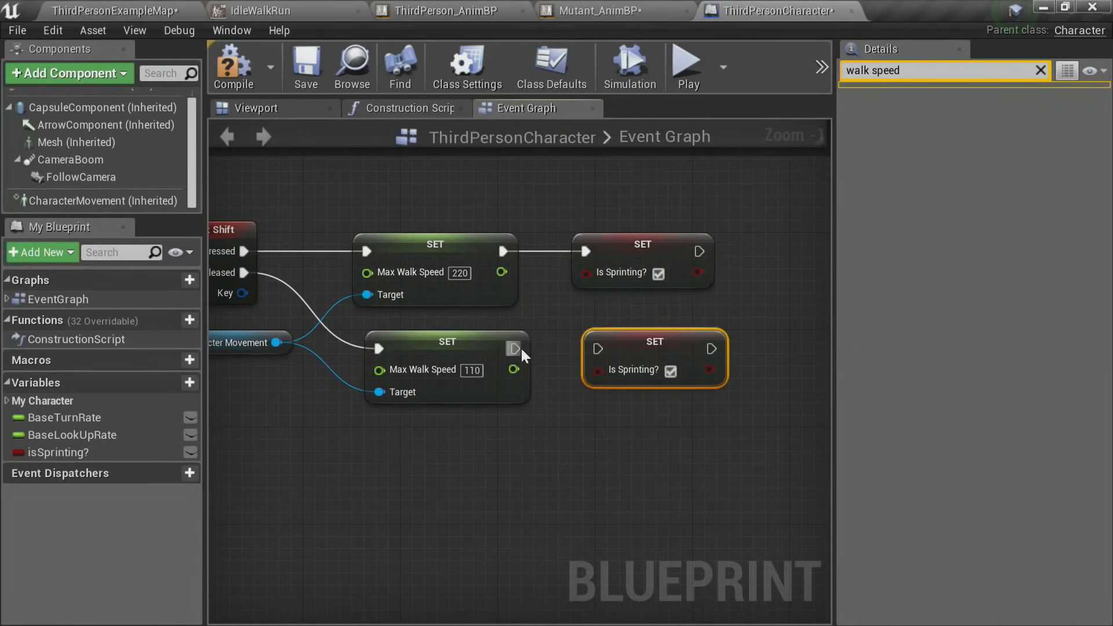
drag(514, 349, 597, 350)
click(670, 371)
click(671, 418)
Step: Compile and save the ThirdPersonCharacter blueprint
right_drag(644, 437, 685, 441)
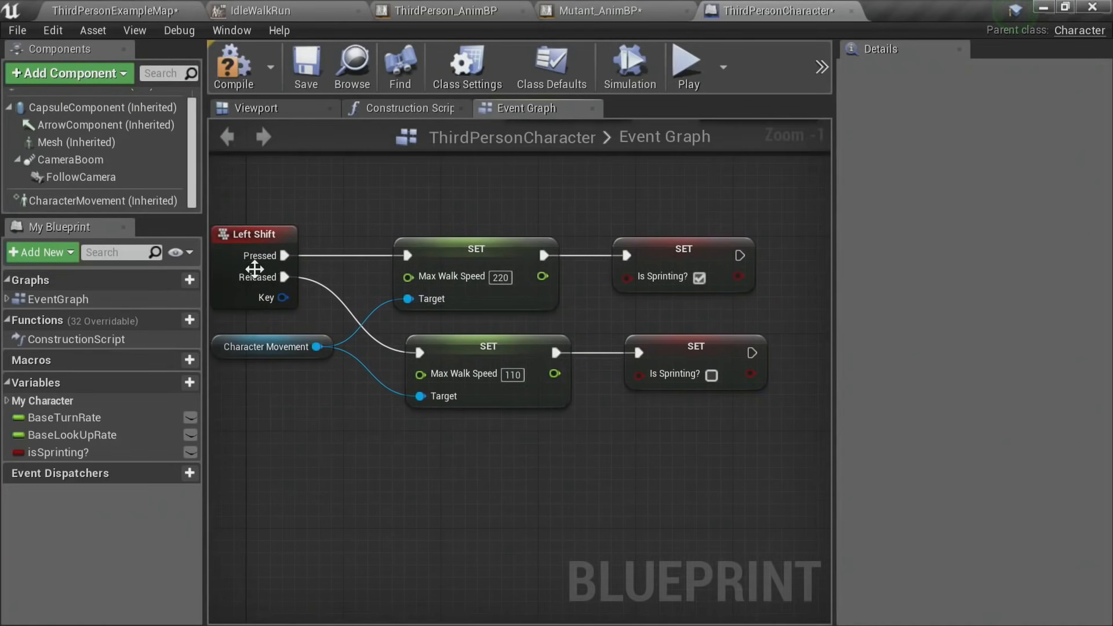
right_drag(588, 503, 638, 509)
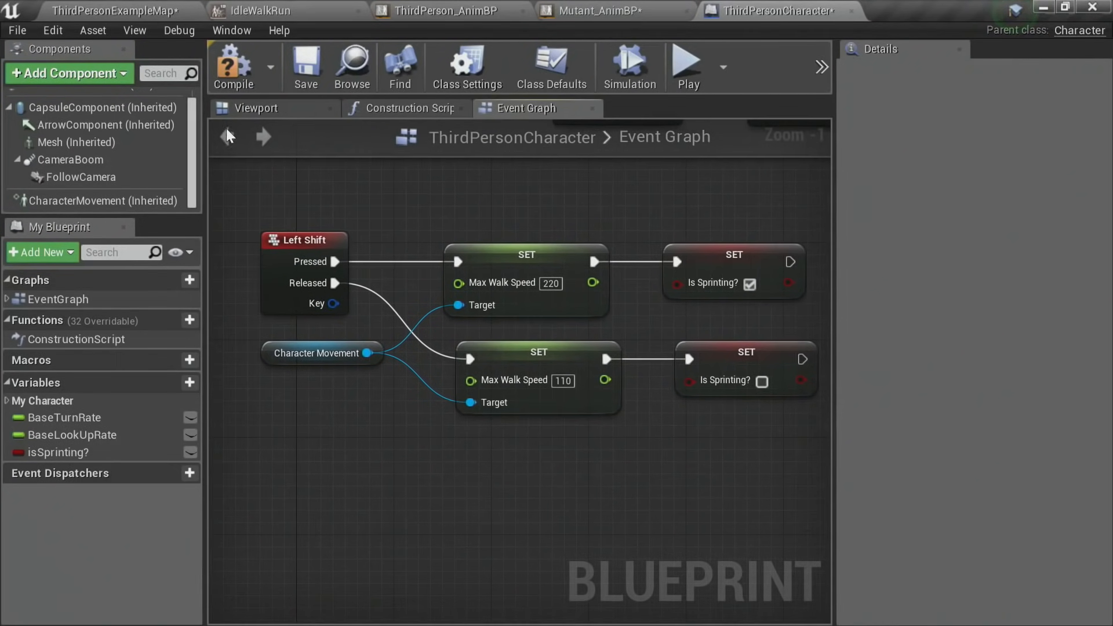
click(227, 68)
click(299, 61)
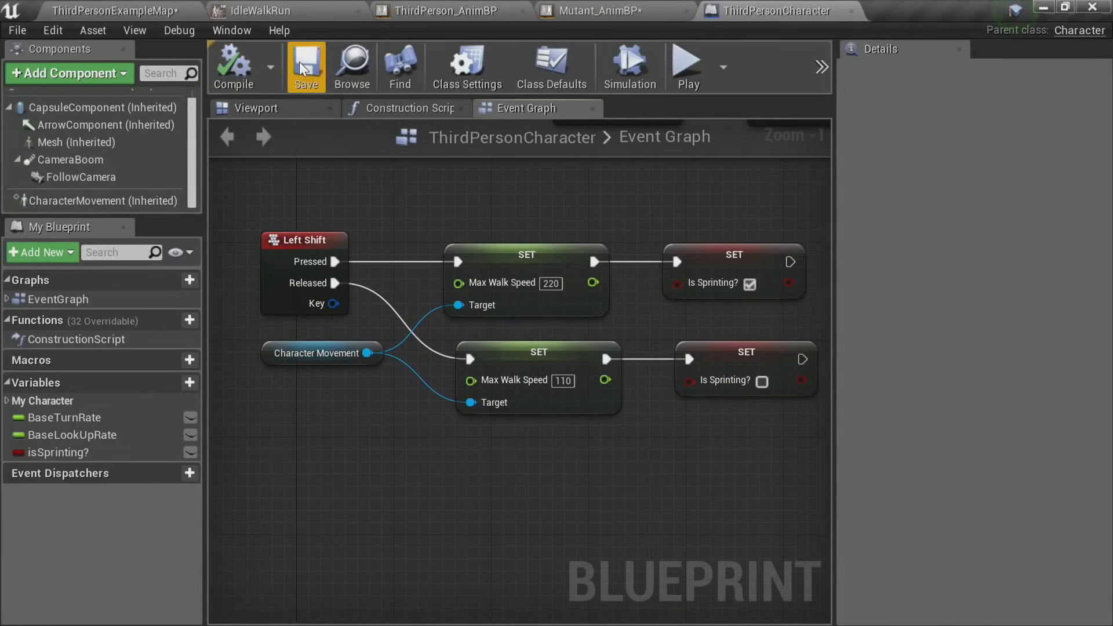
Step: Return to ThirdPersonExampleMap and enlarge the level viewport in height and width
click(134, 8)
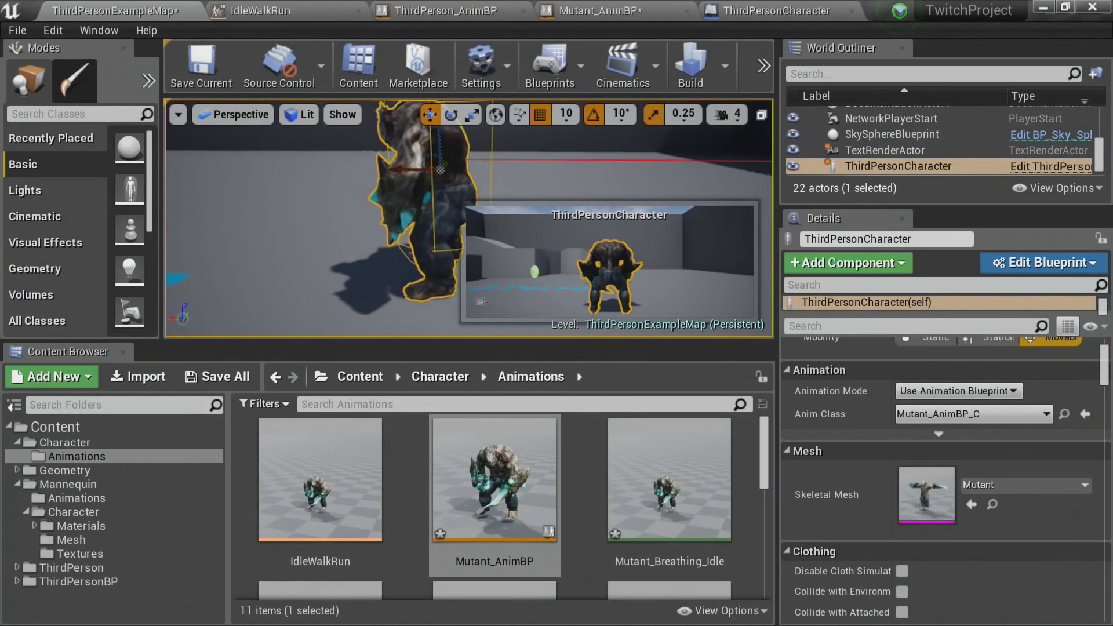
drag(380, 343, 385, 455)
right_drag(371, 324, 127, 324)
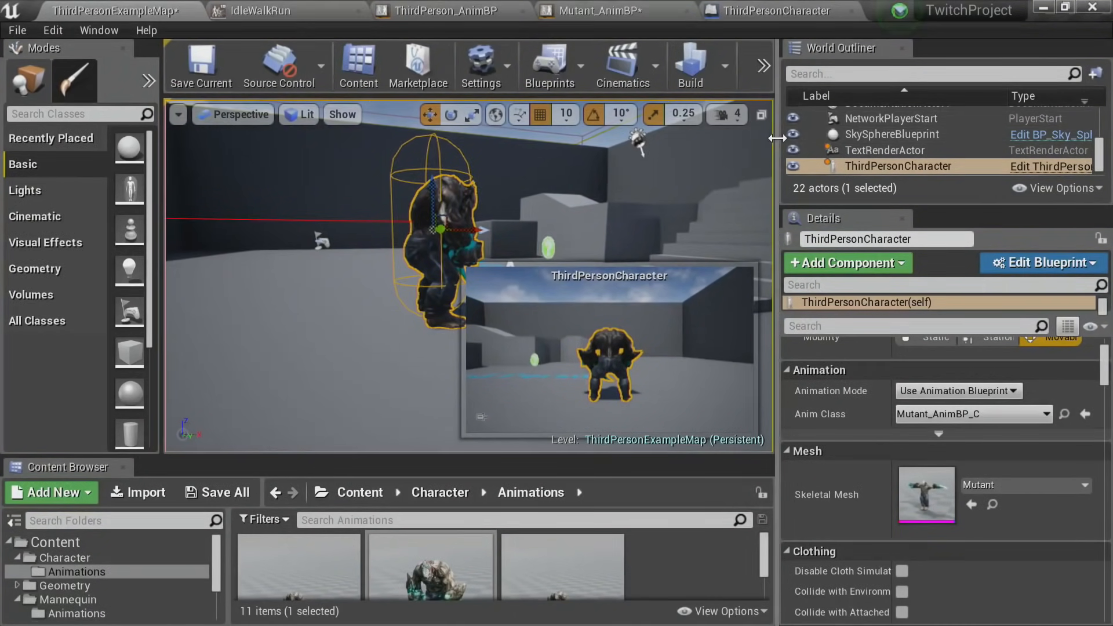
drag(777, 137, 927, 138)
Step: Play-test the Mutant's movement in several directions, end the session, and give the Content Browser more height
click(805, 79)
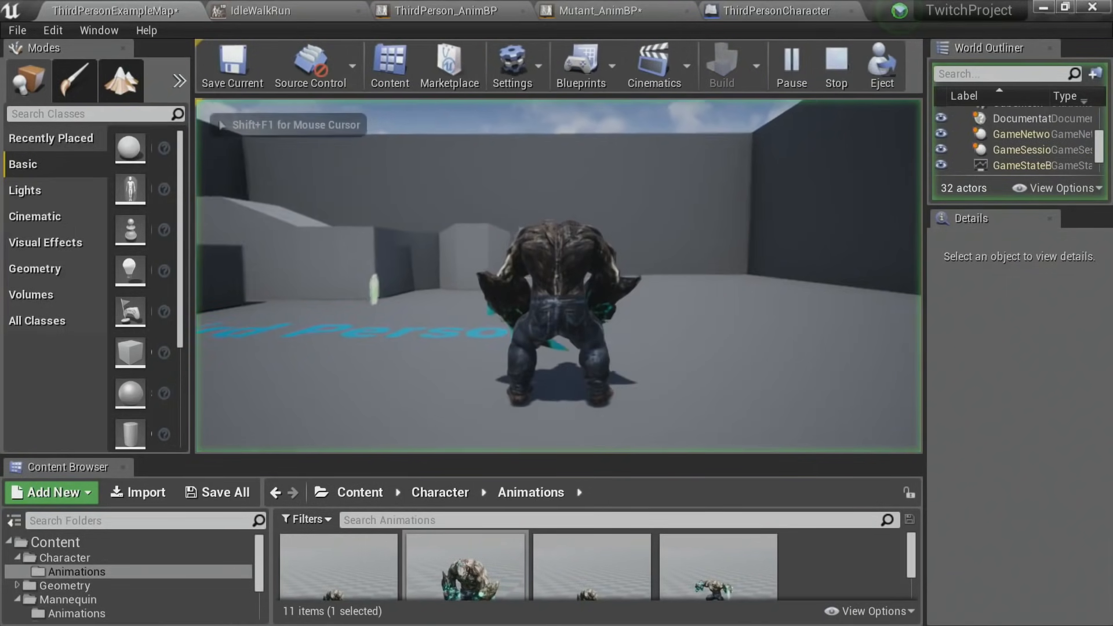
key(w)
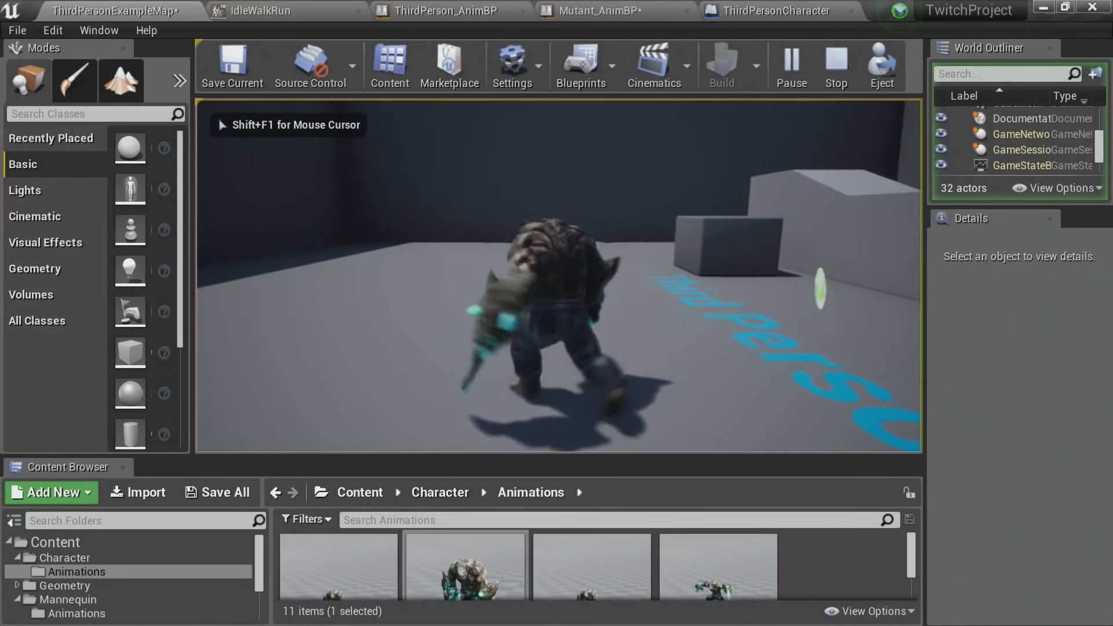
key(a)
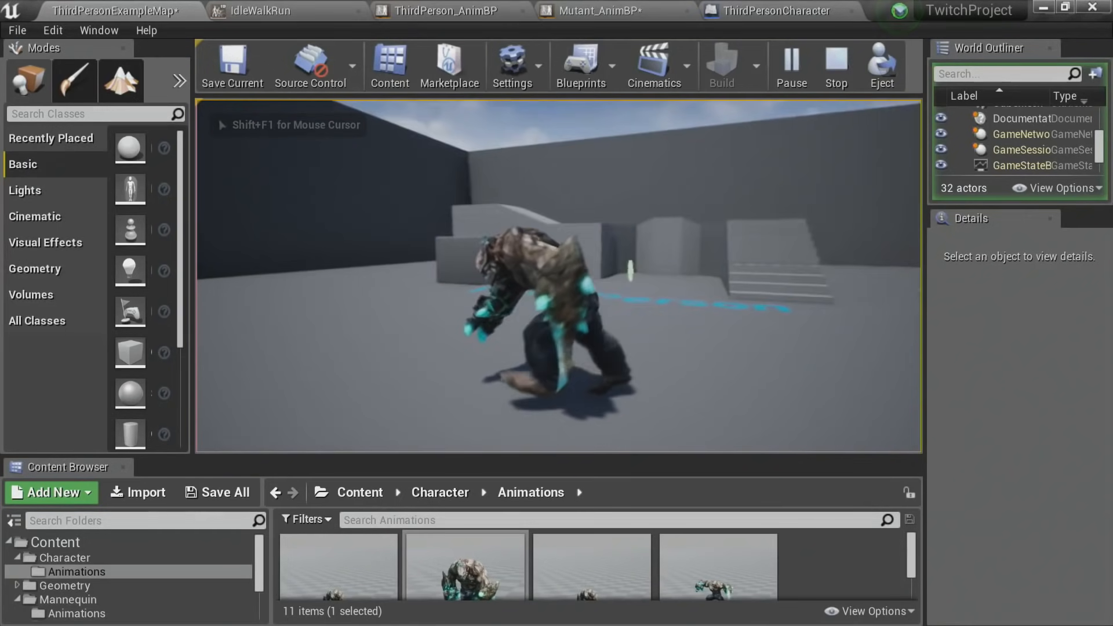
key(w)
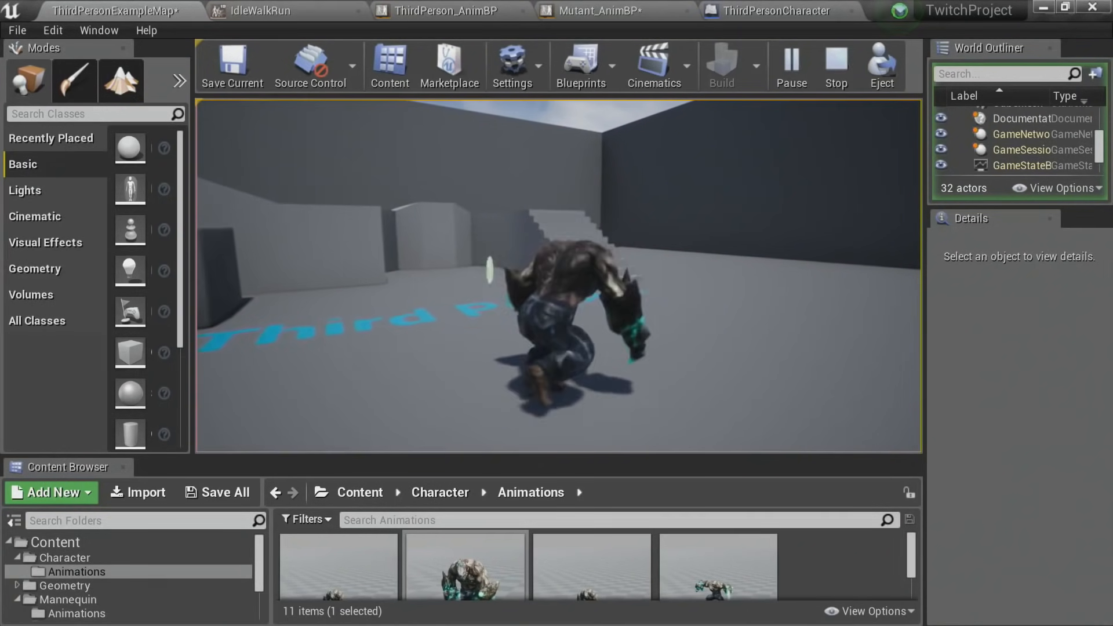
key(d)
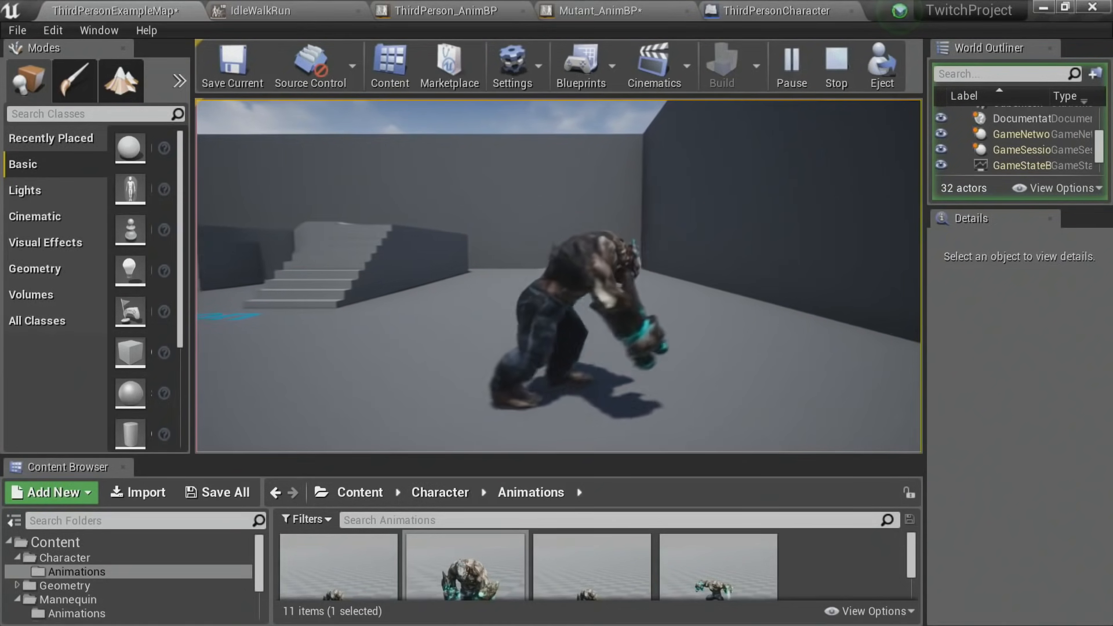
key(a)
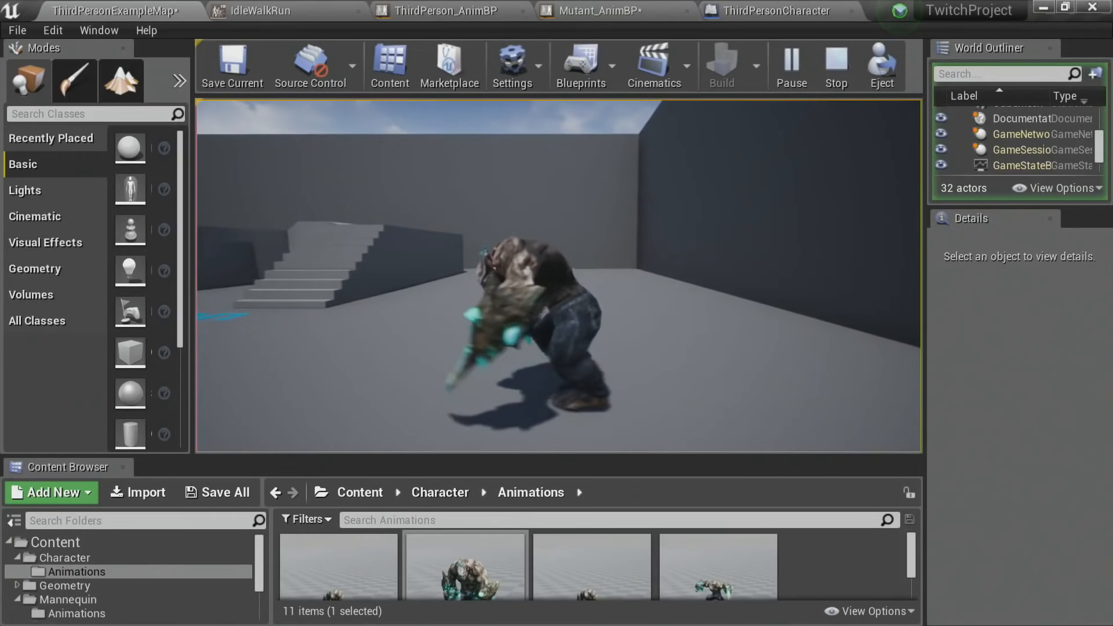
key(a)
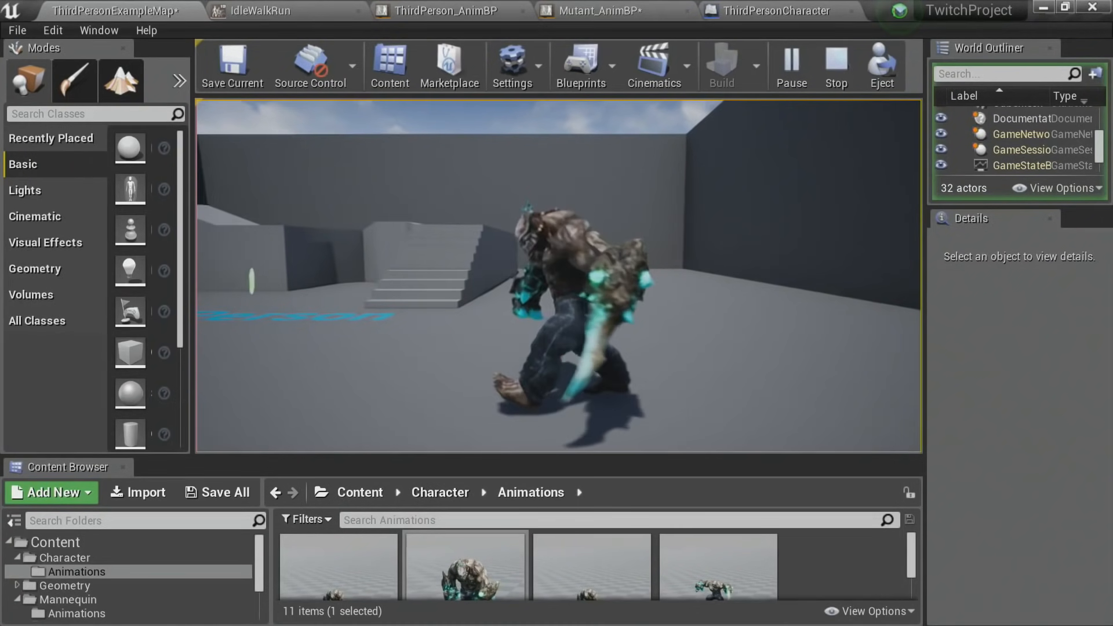
key(Escape)
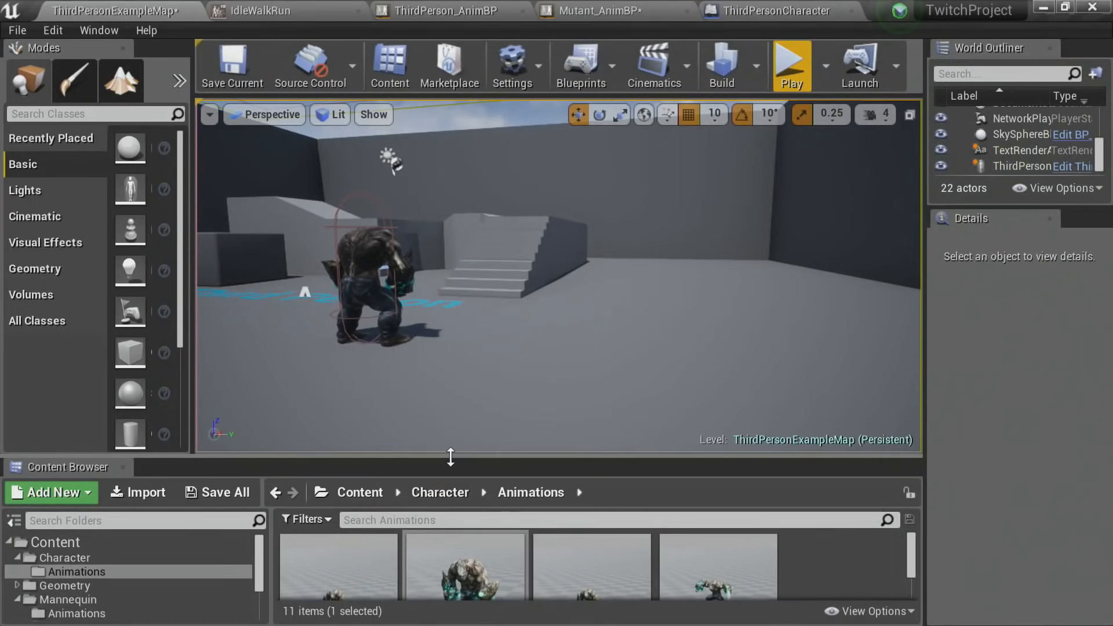
drag(450, 456, 446, 326)
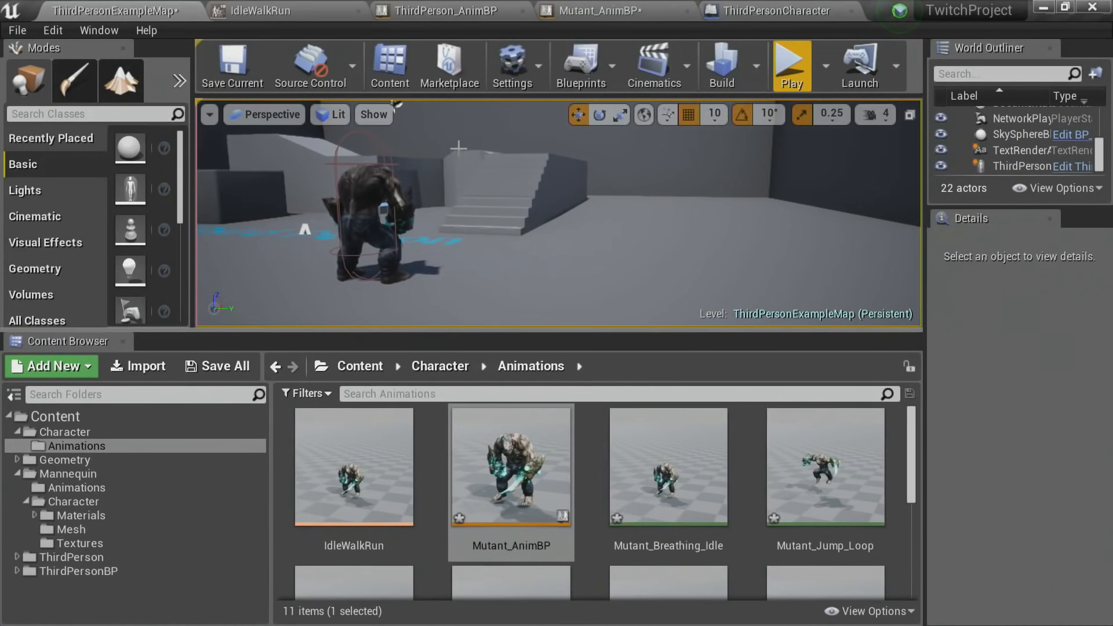
Step: Check the Left Shift speed values in ThirdPersonCharacter and set the horizontal axis Interpolation Time to 0.5 in the IdleWalkRun blend space
click(767, 2)
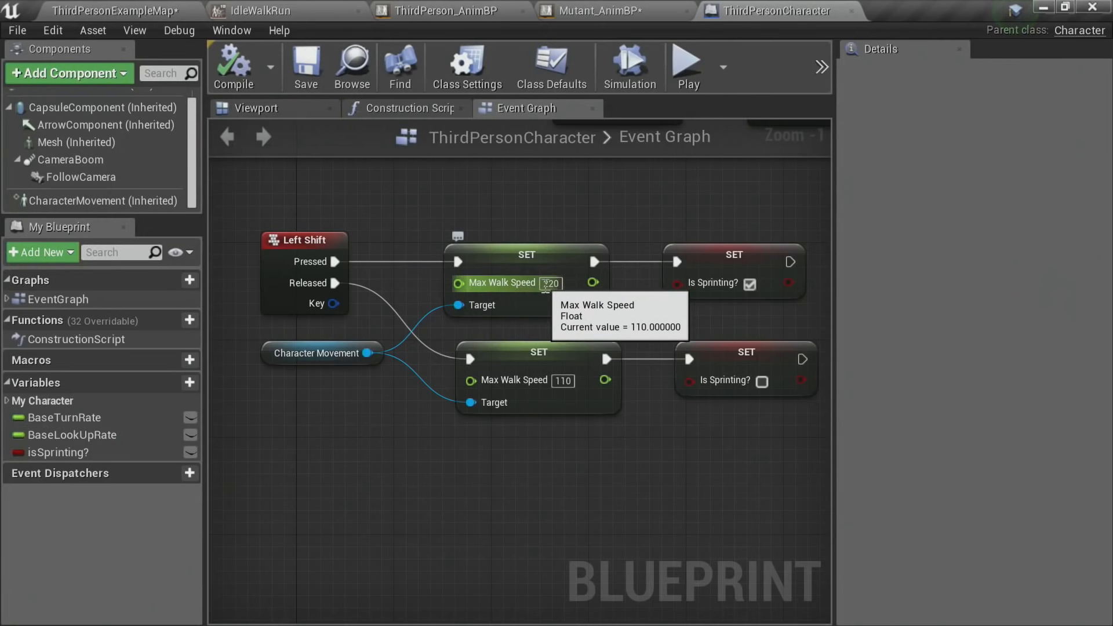
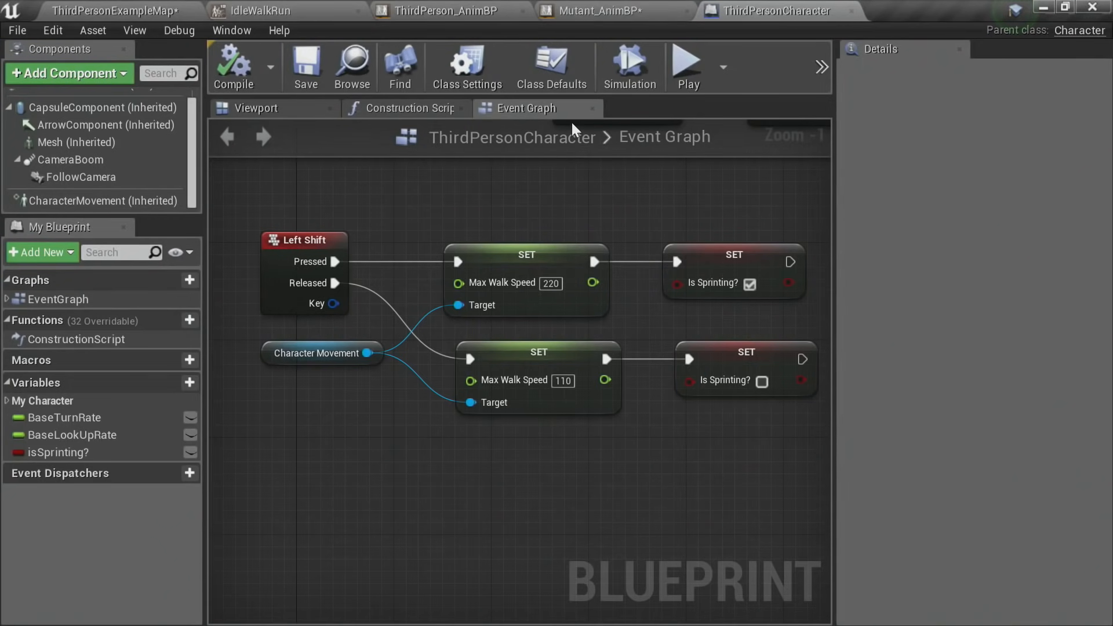
click(285, 2)
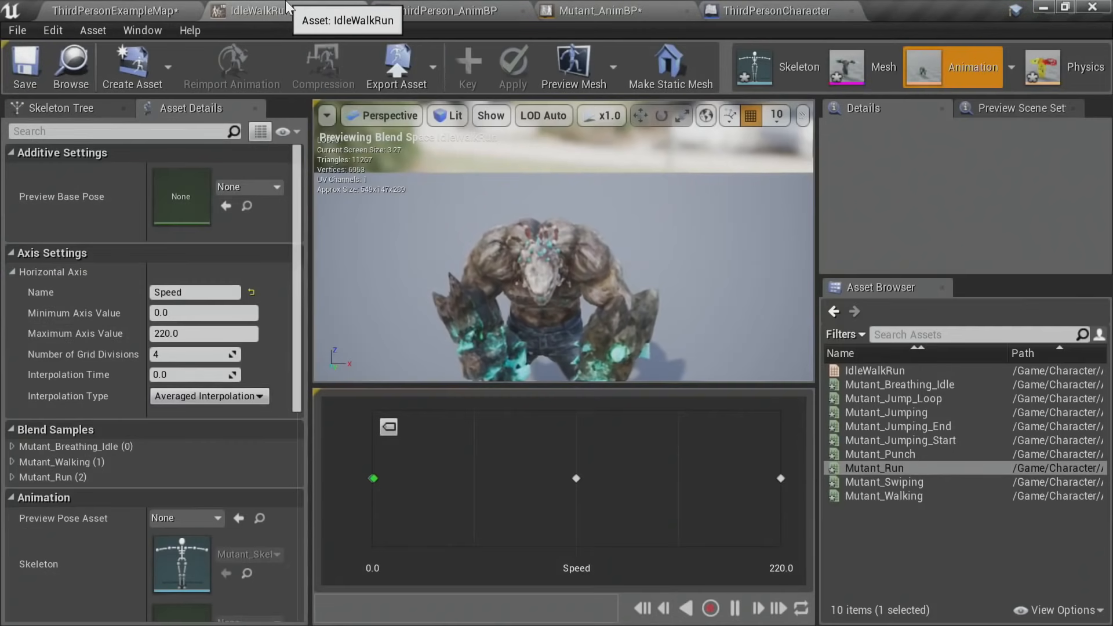
click(202, 378)
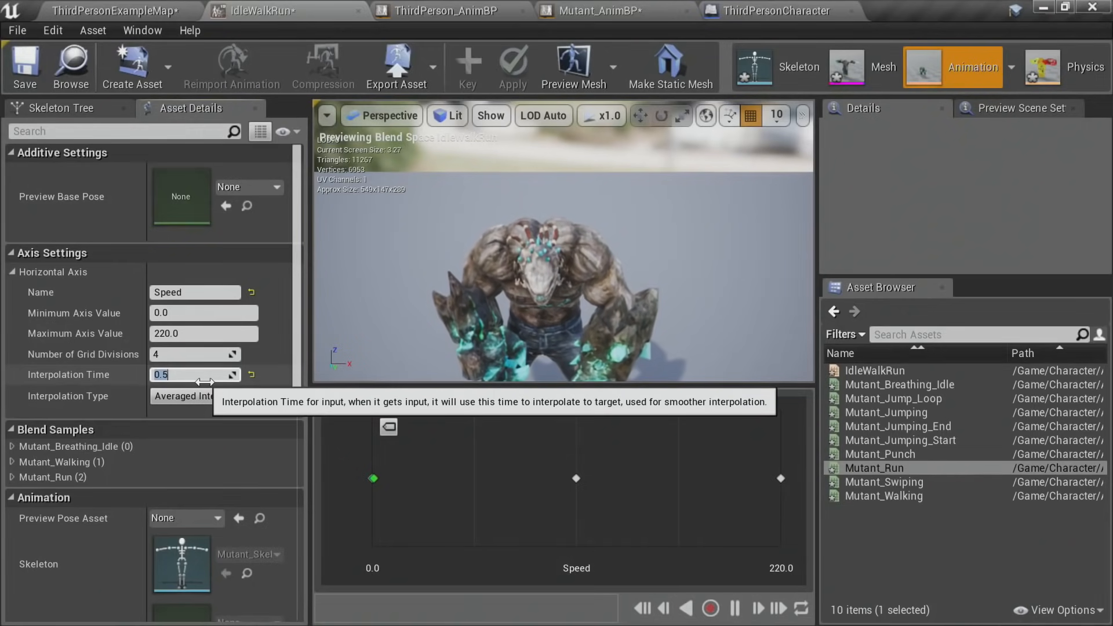
Step: Return to ThirdPersonExampleMap and enlarge the level viewport's height for play-testing
click(114, 10)
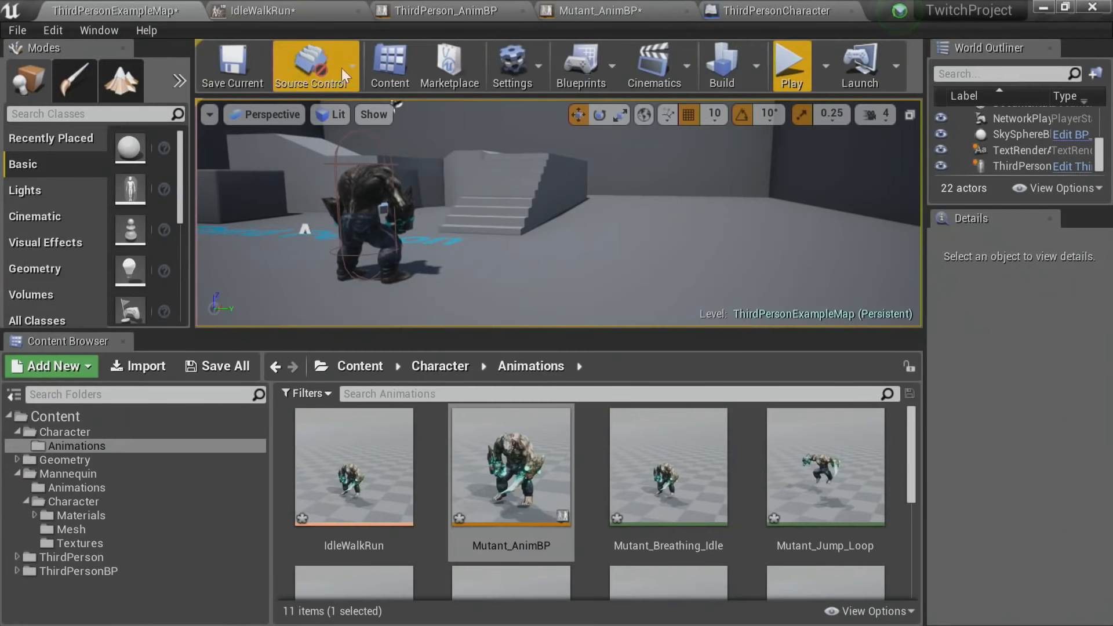
click(279, 10)
click(110, 10)
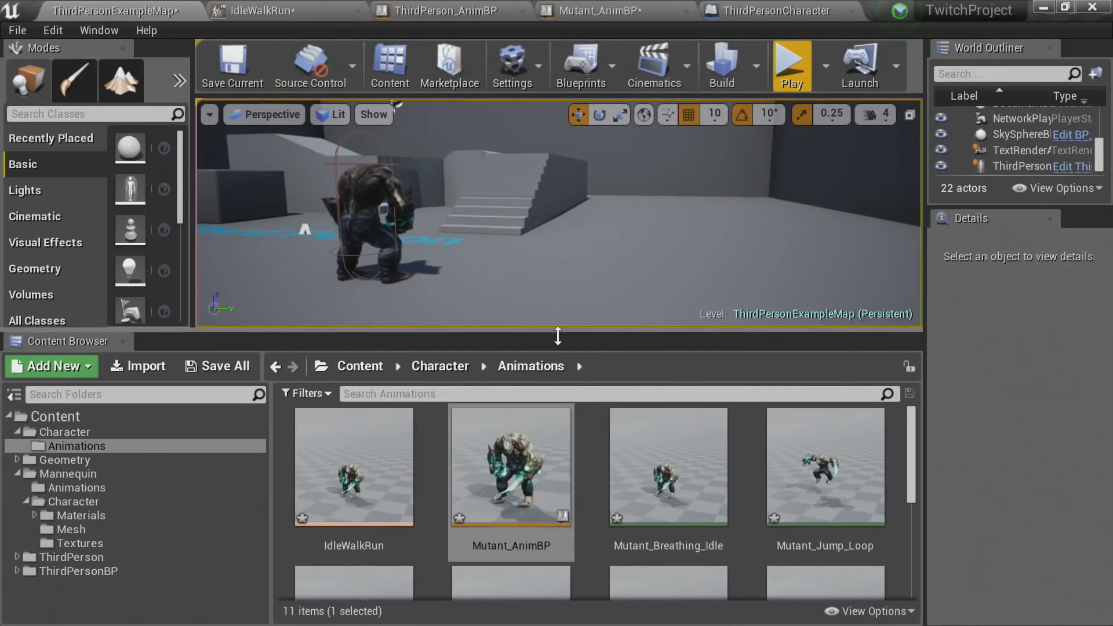
drag(562, 330, 576, 441)
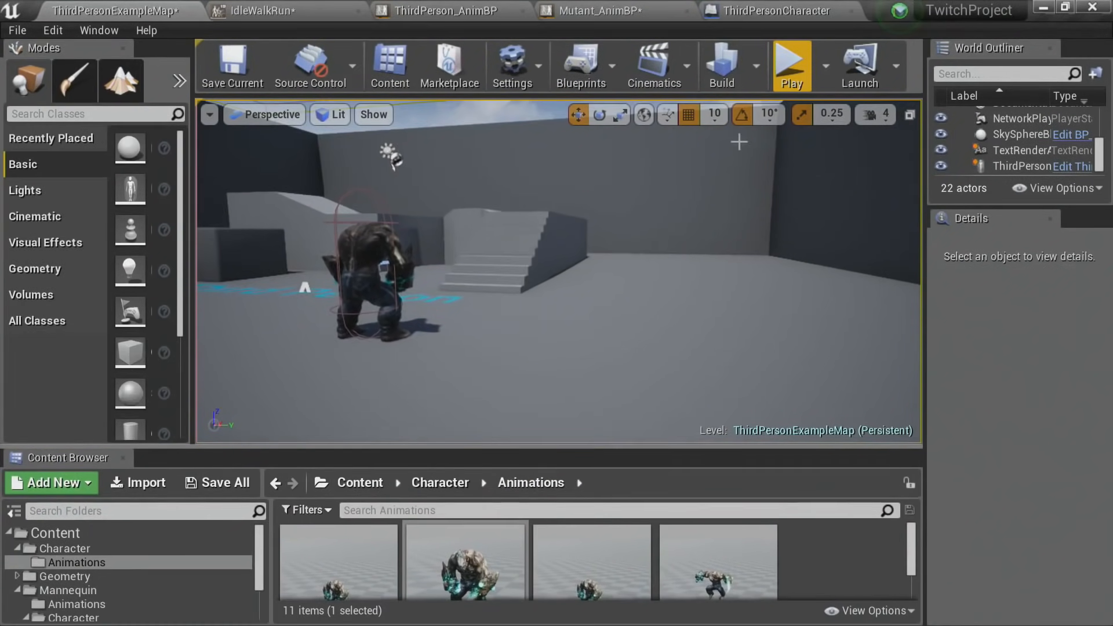
Step: Start a play session and walk the Mutant forward and sideways to examine the blending between idle and walking
click(789, 66)
key(a)
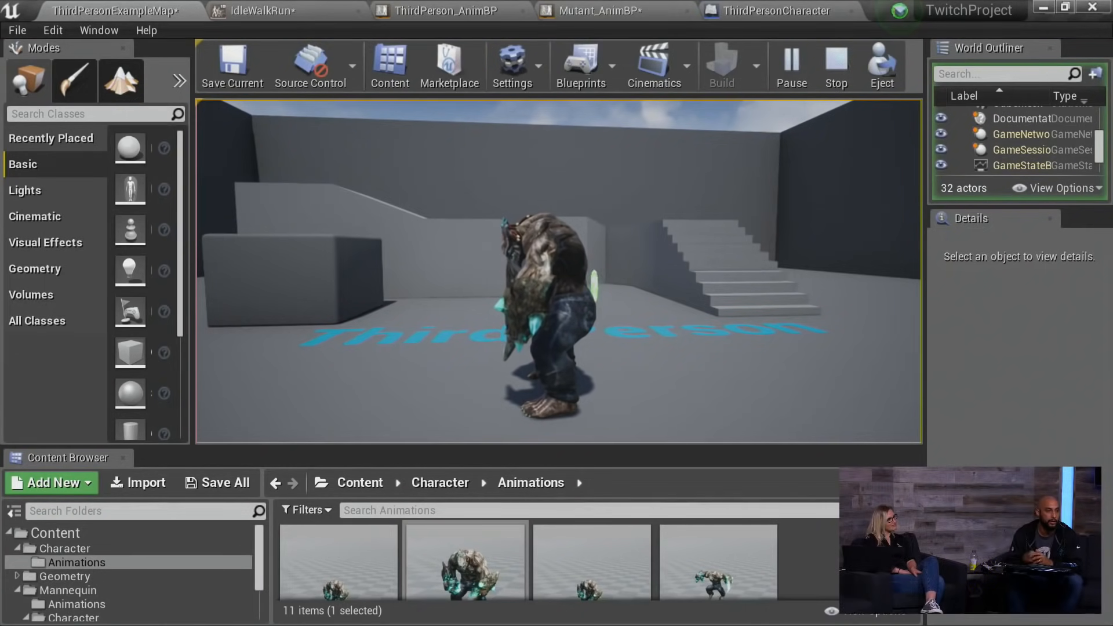
key(w)
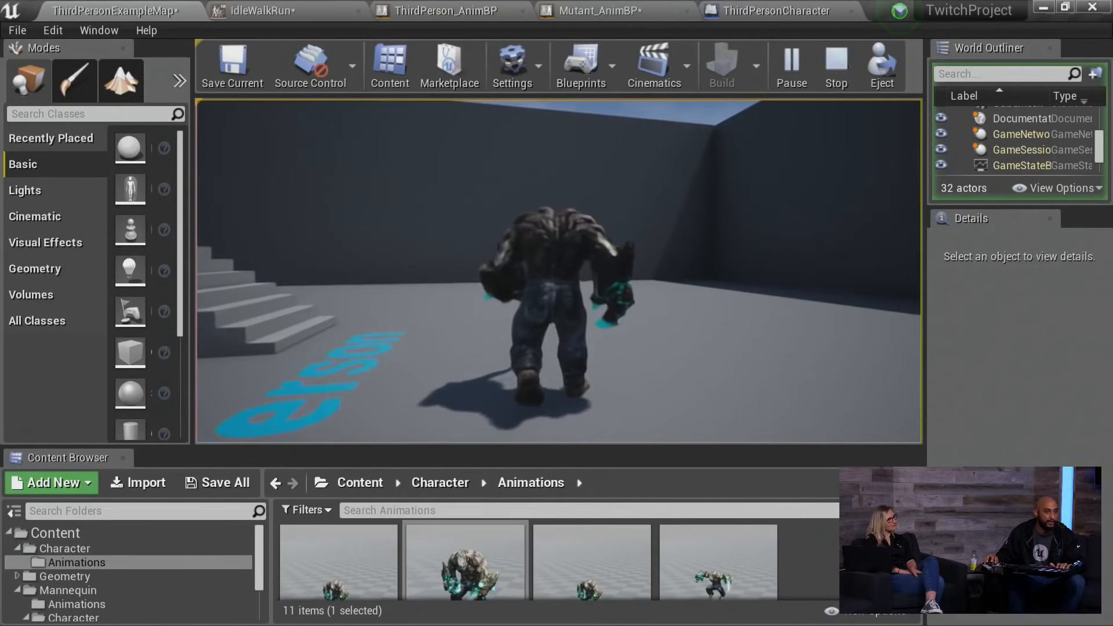
key(w)
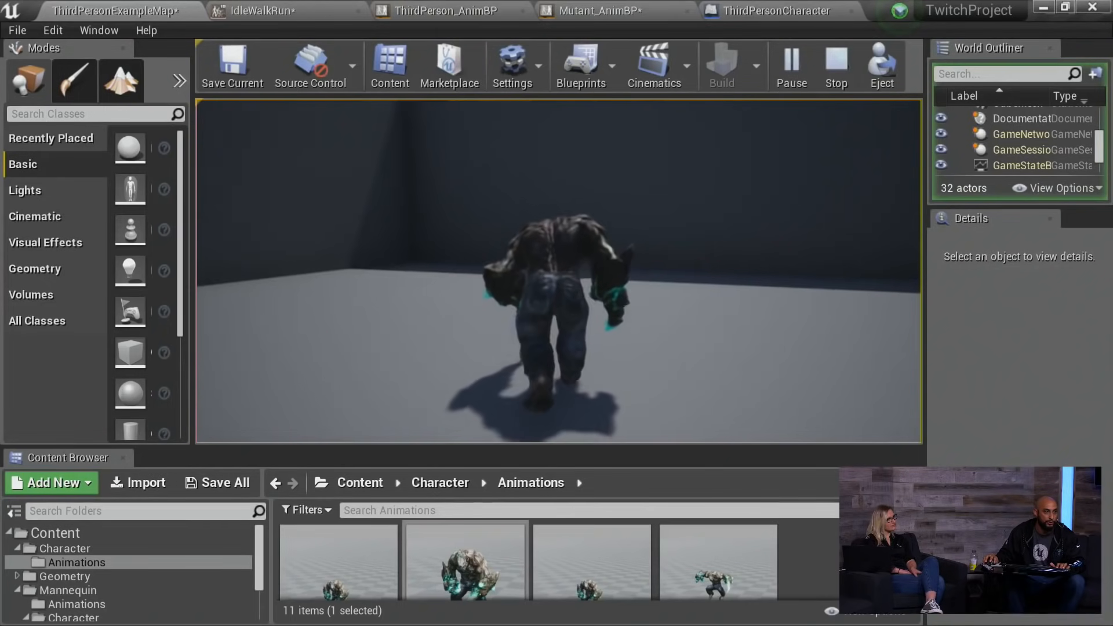
key(w)
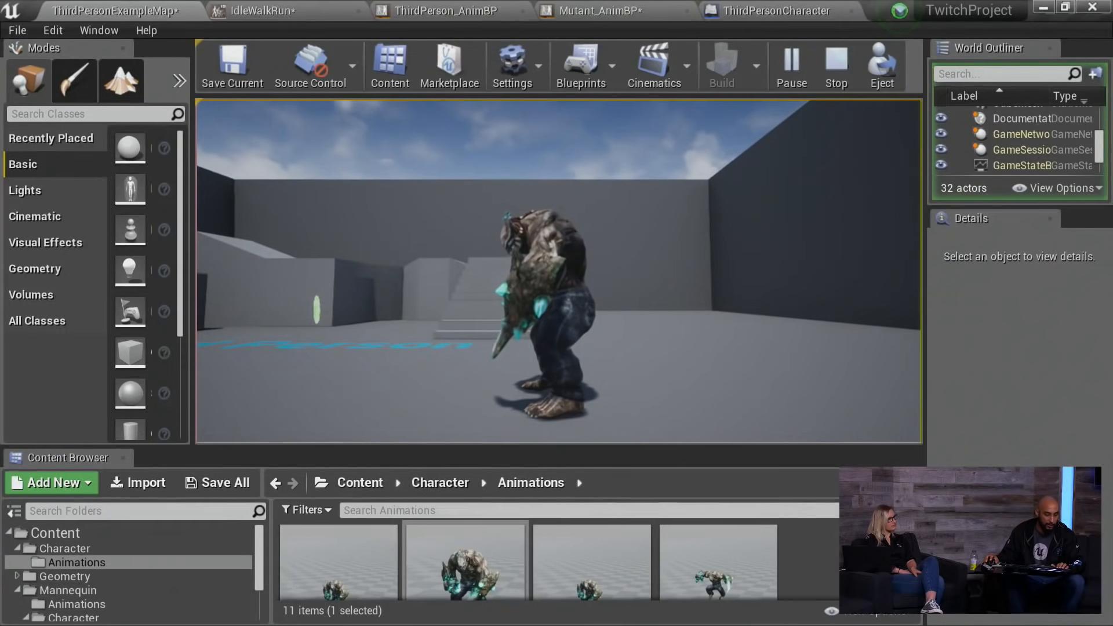
key(a)
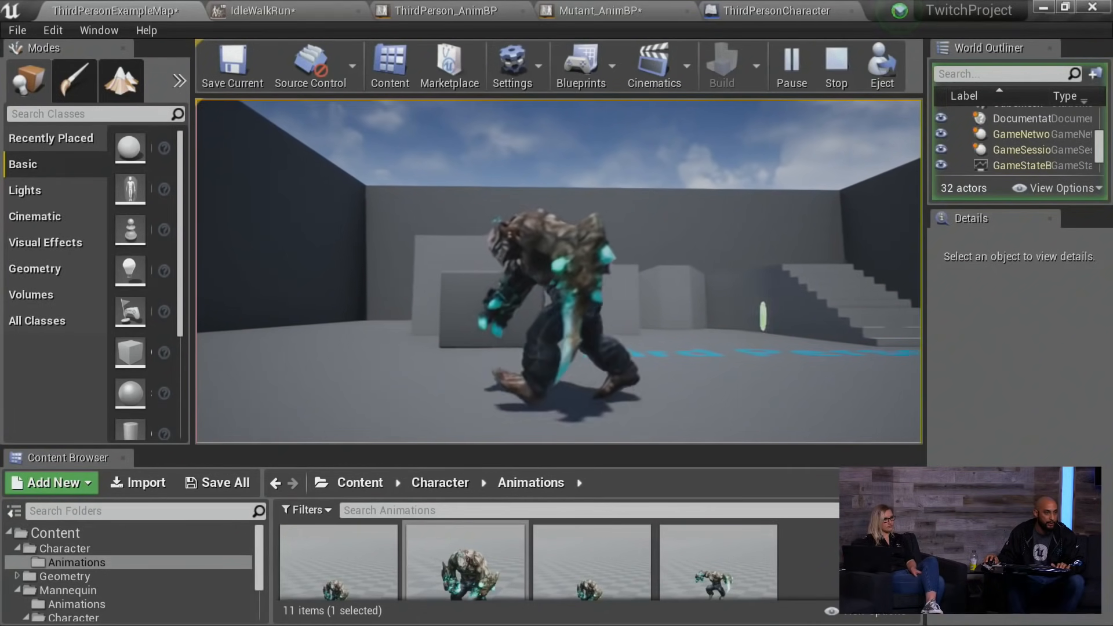
key(d)
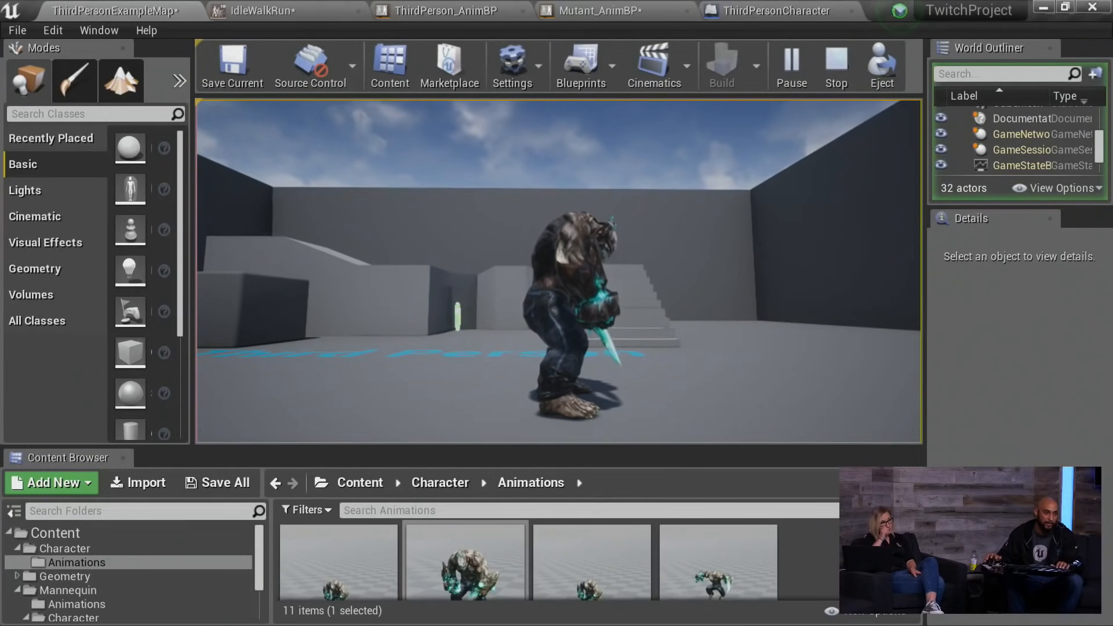
Step: Move the Mutant repeatedly back and forth sideways to examine how the animation blends when direction reverses
key(a)
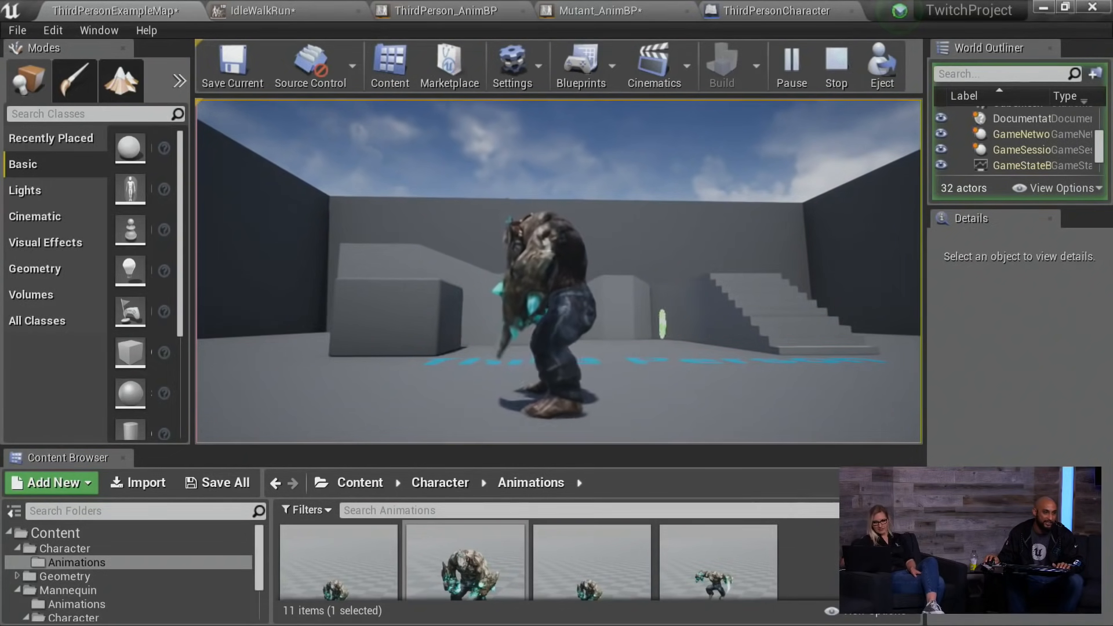
key(a)
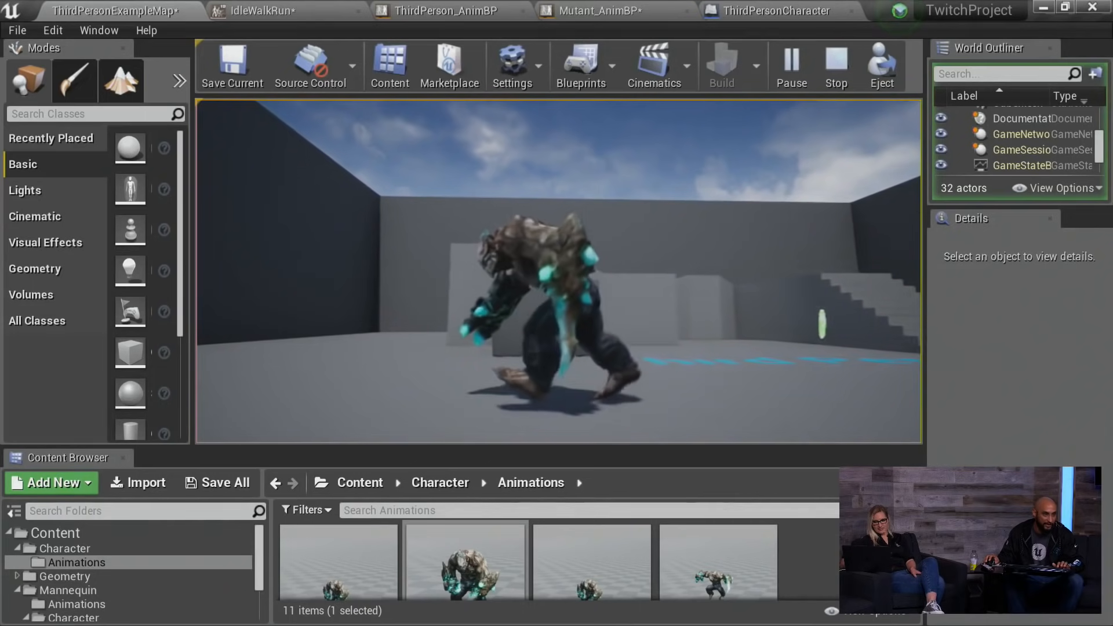
key(a)
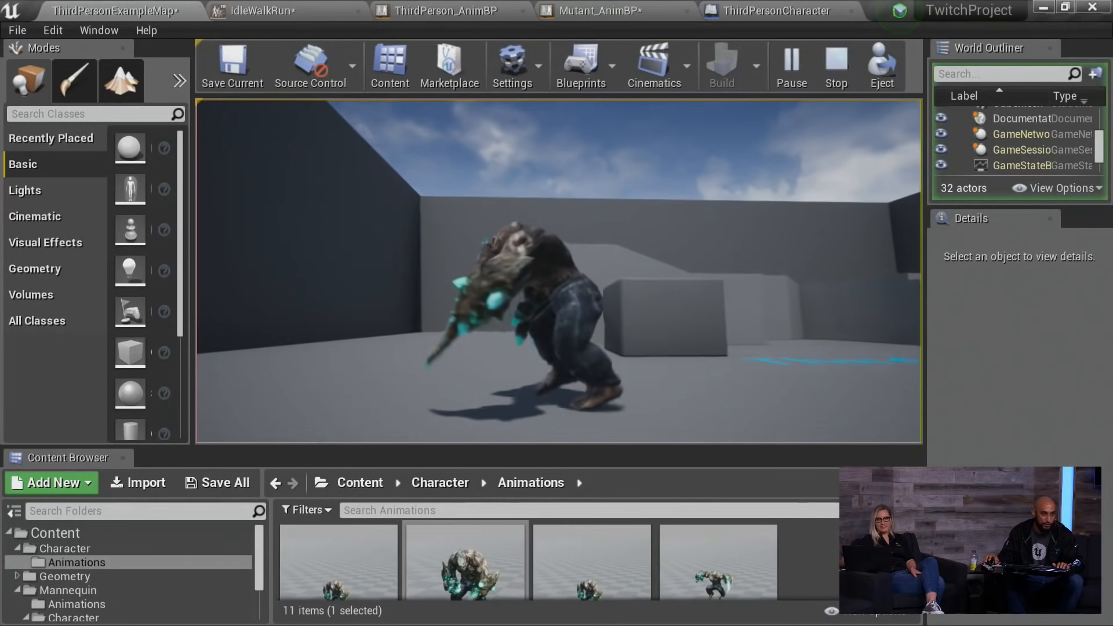
key(d)
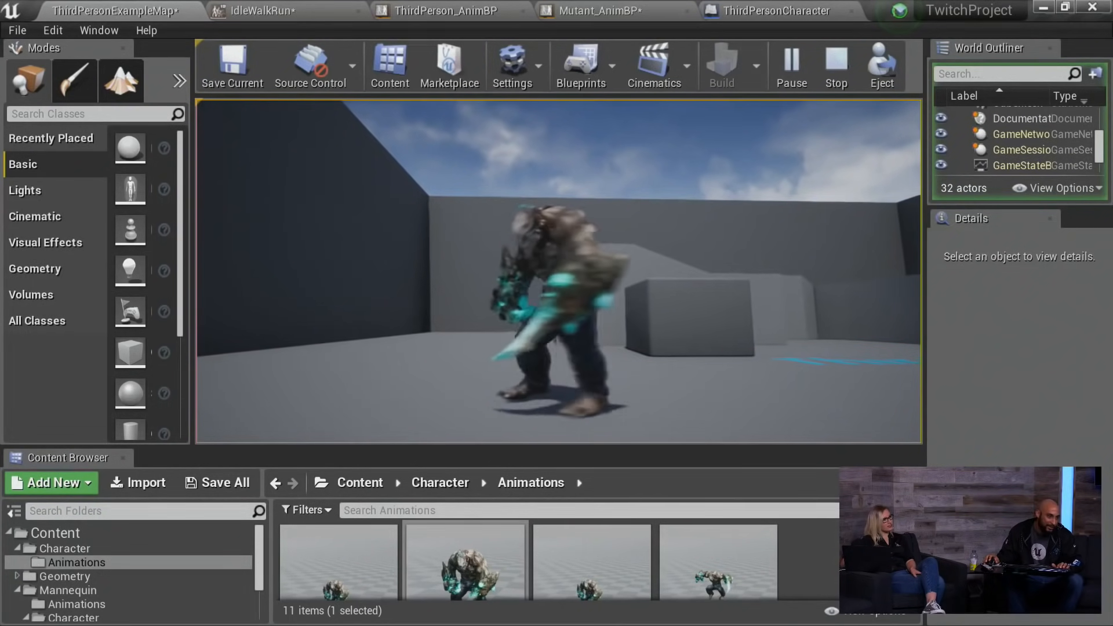
key(a)
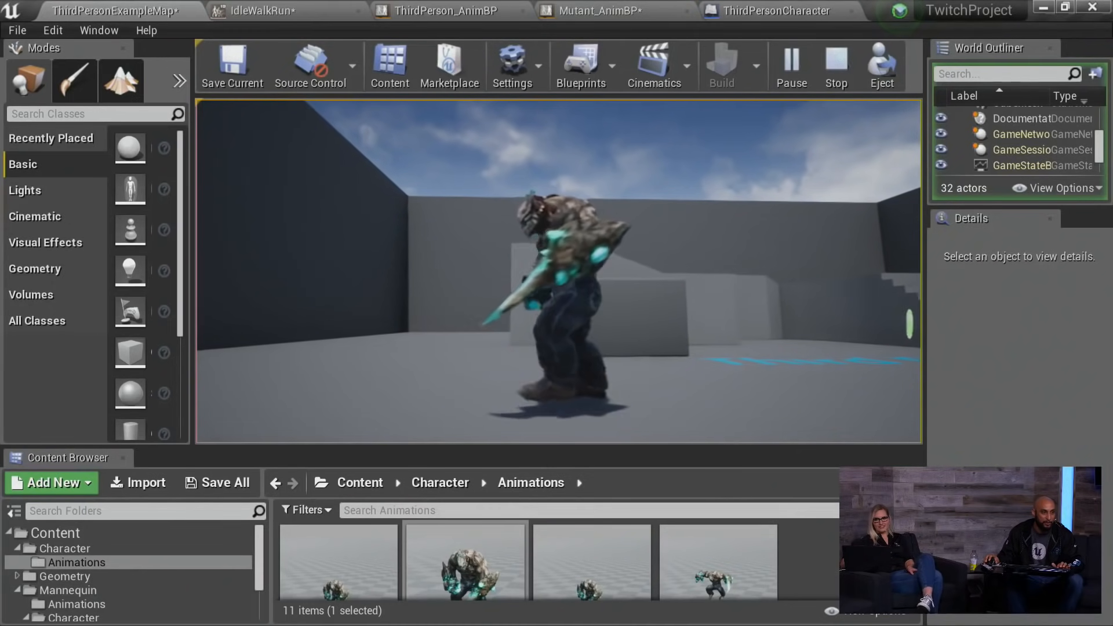
key(d)
key(a)
key(d)
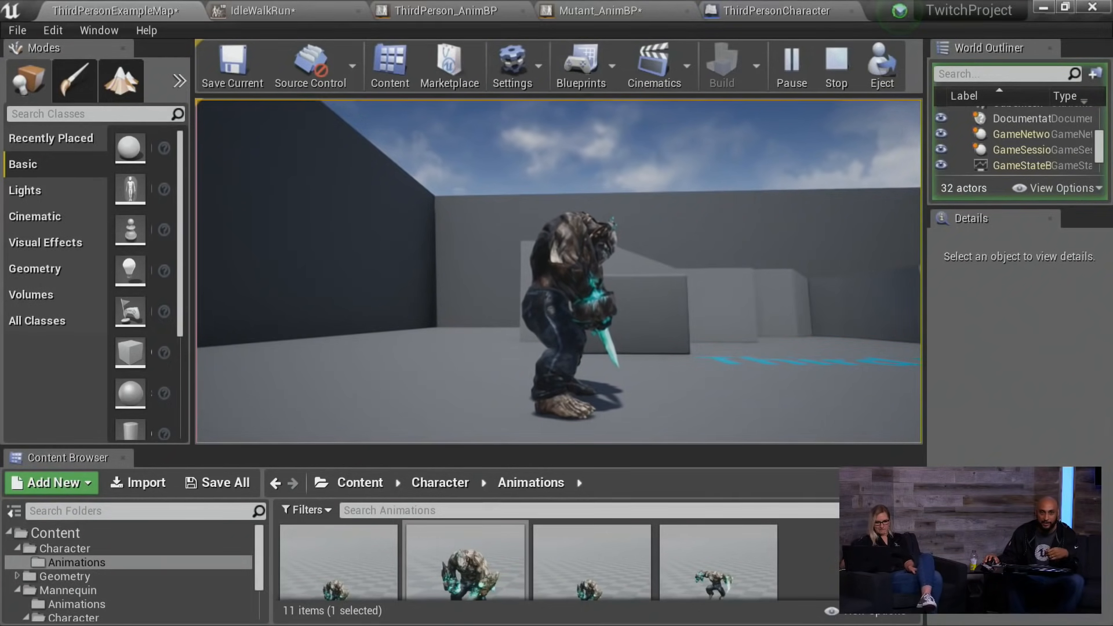
key(a)
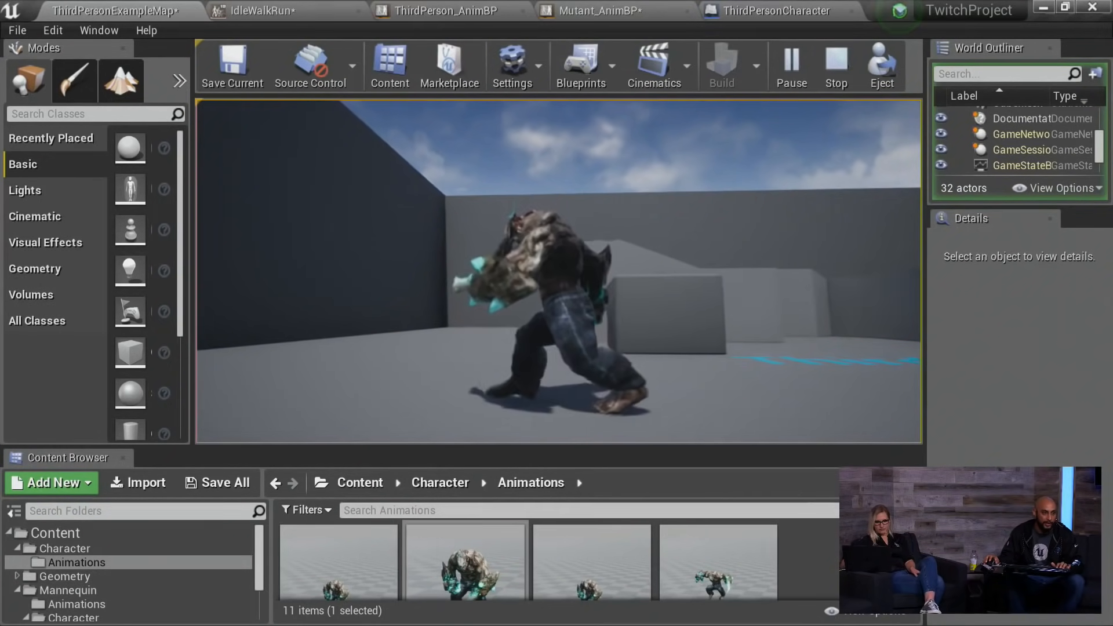
key(d)
key(a)
key(d)
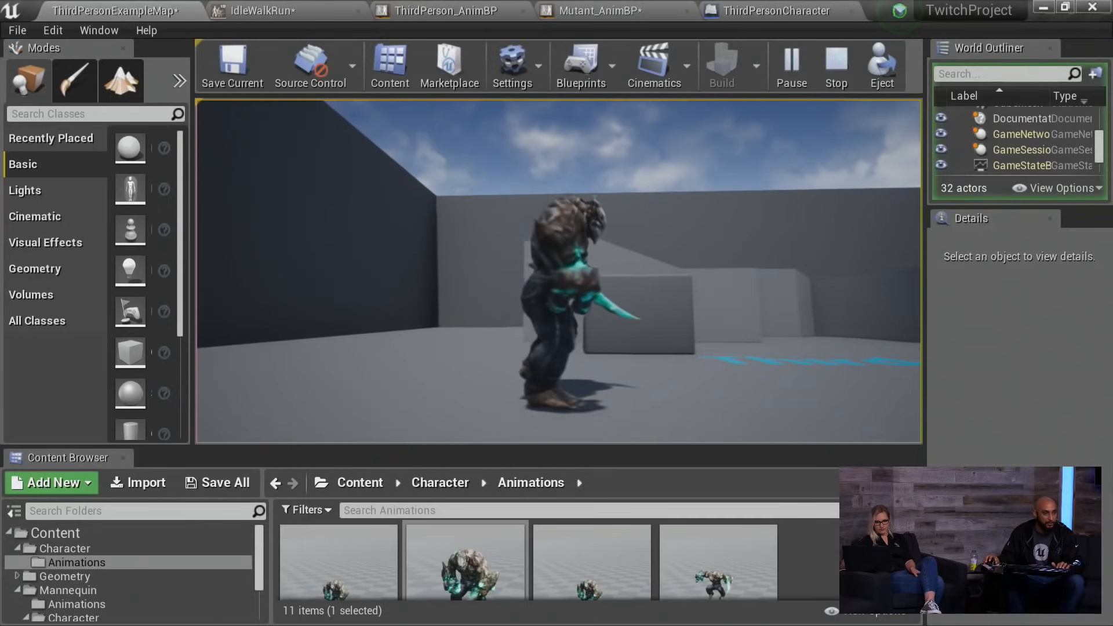
key(d)
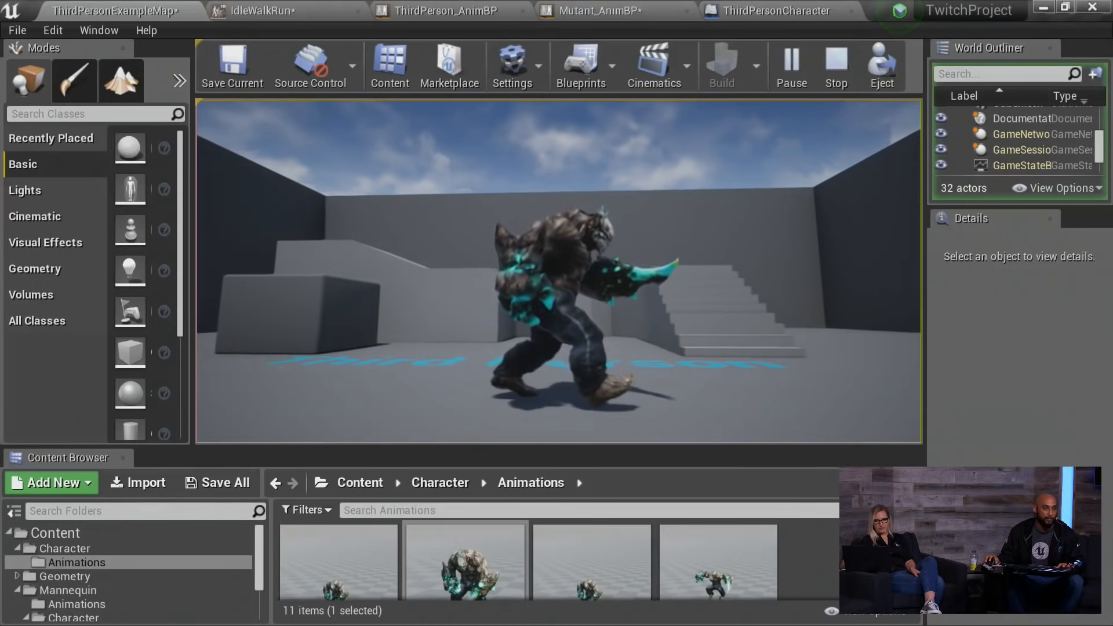
Step: Make the Mutant jump while moving to examine its airborne pose, and end the play session
key(a)
key(d)
key(space)
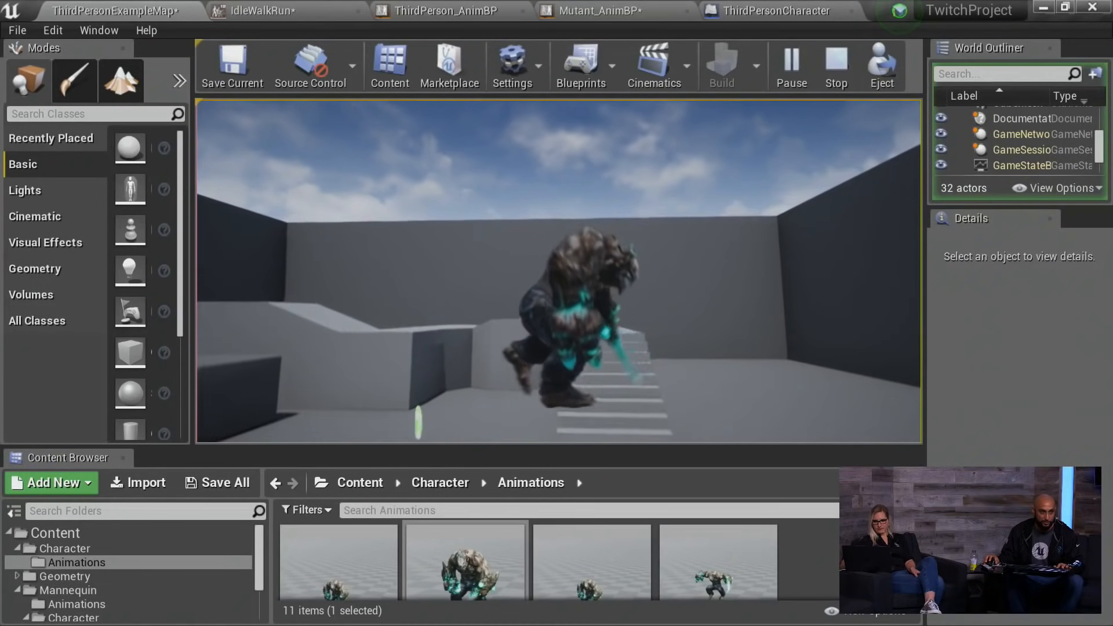
key(a)
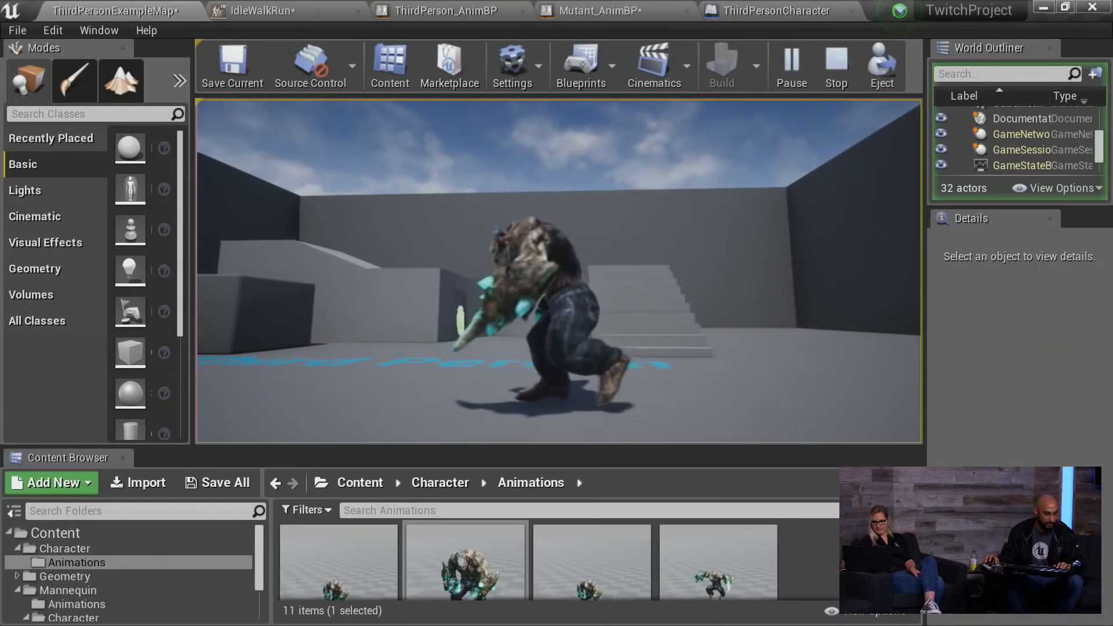
key(Escape)
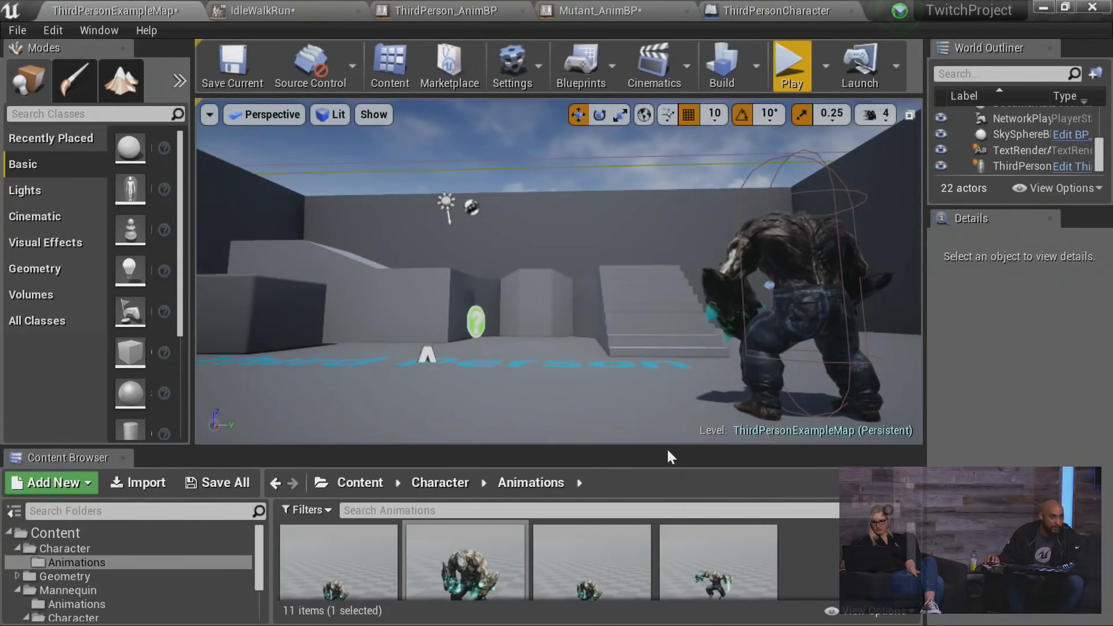
Step: Give the Content Browser more height, open the Mutant_Jumping animation, and enlarge its preview viewport to review the full jump
drag(667, 447, 686, 223)
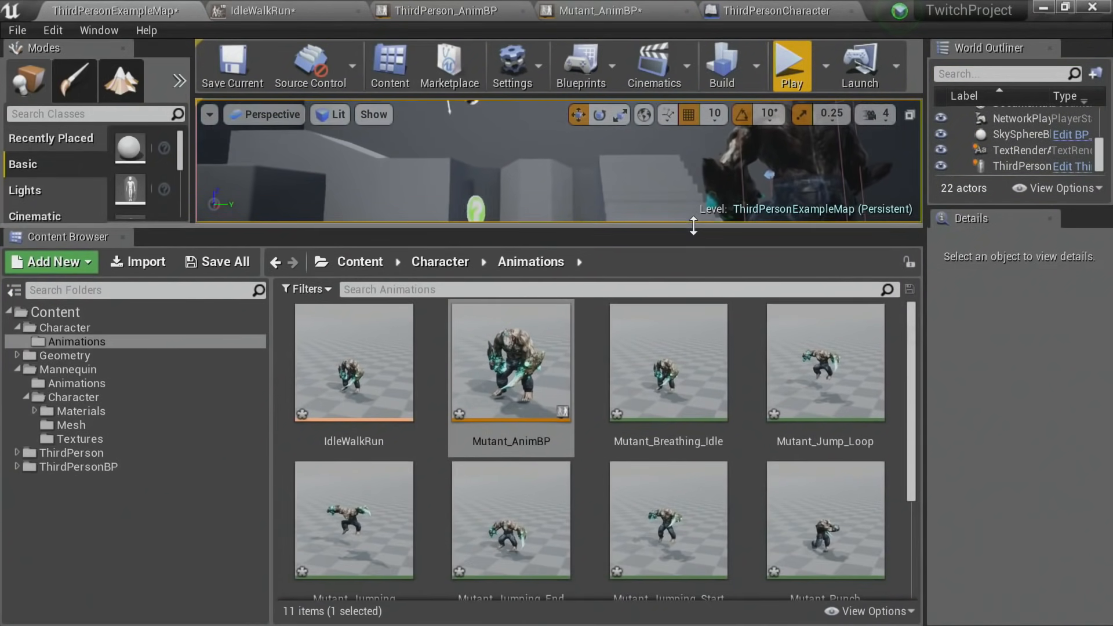
scroll(724, 406, down, 3)
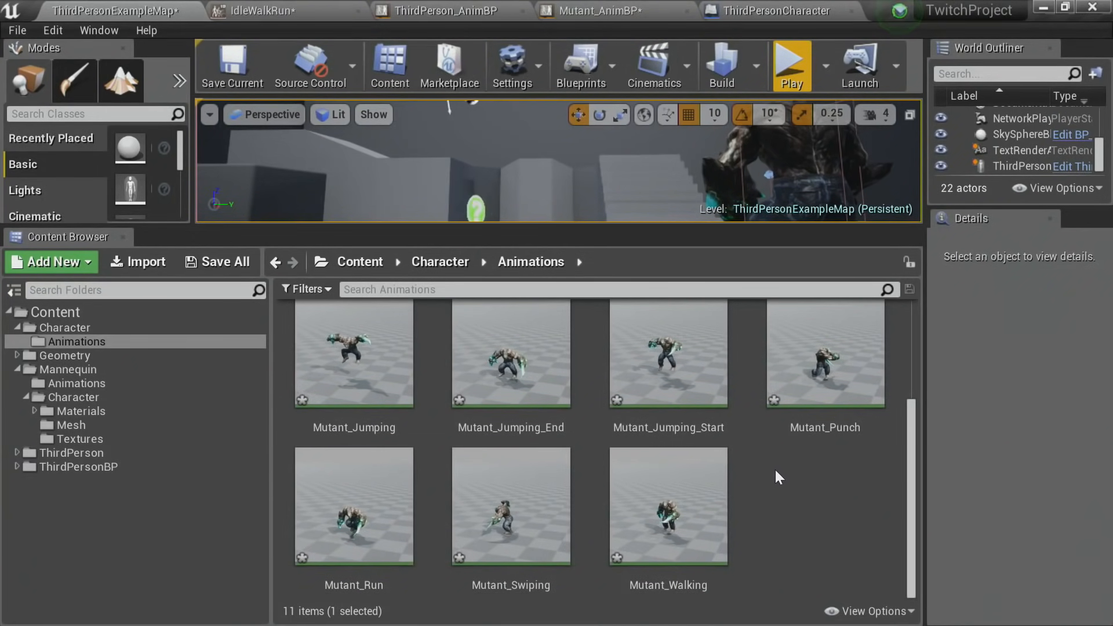
scroll(780, 471, up, 3)
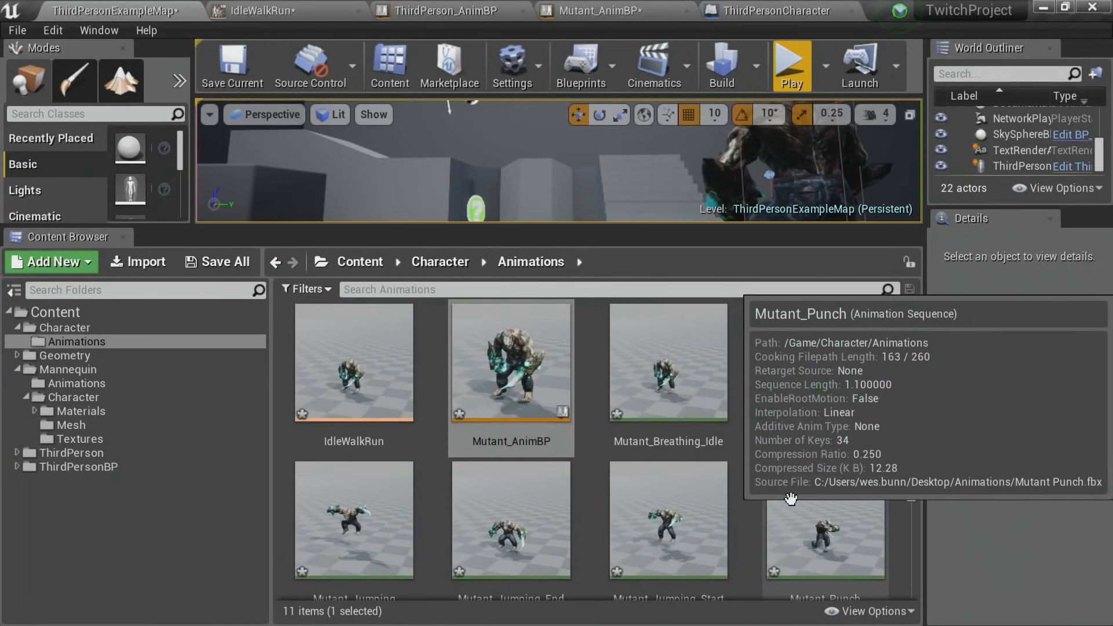
scroll(834, 527, down, 2)
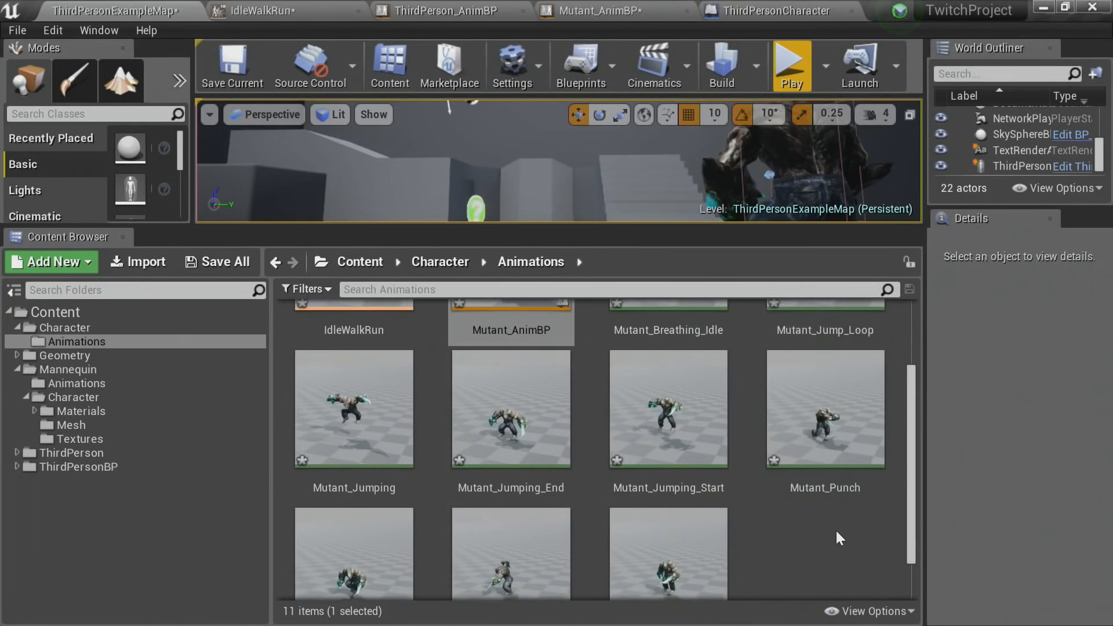
scroll(814, 544, down, 2)
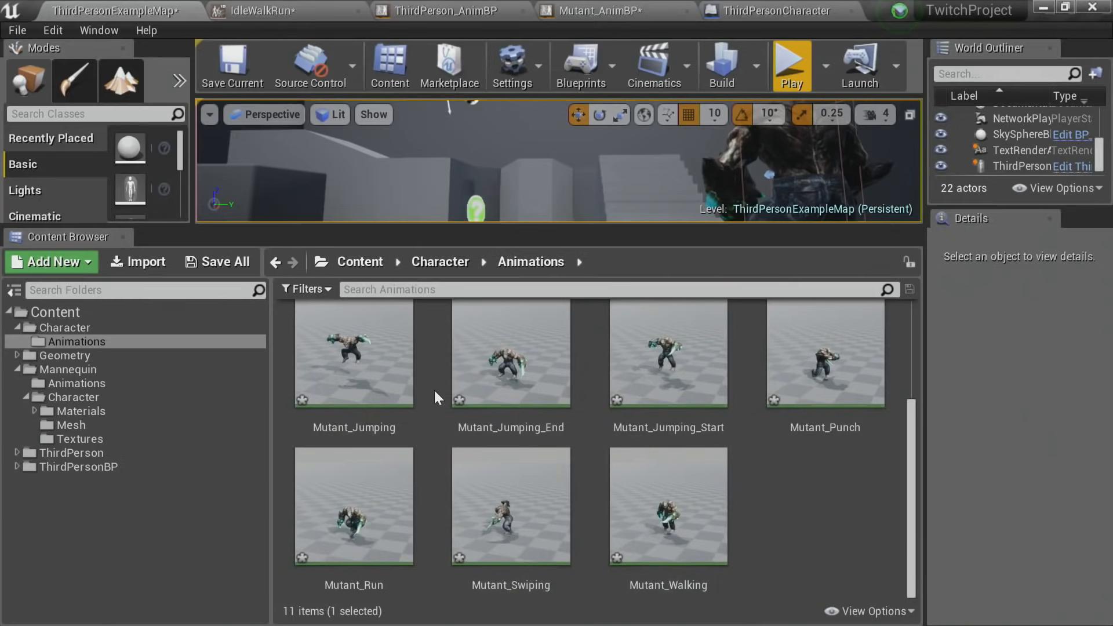
double_click(384, 391)
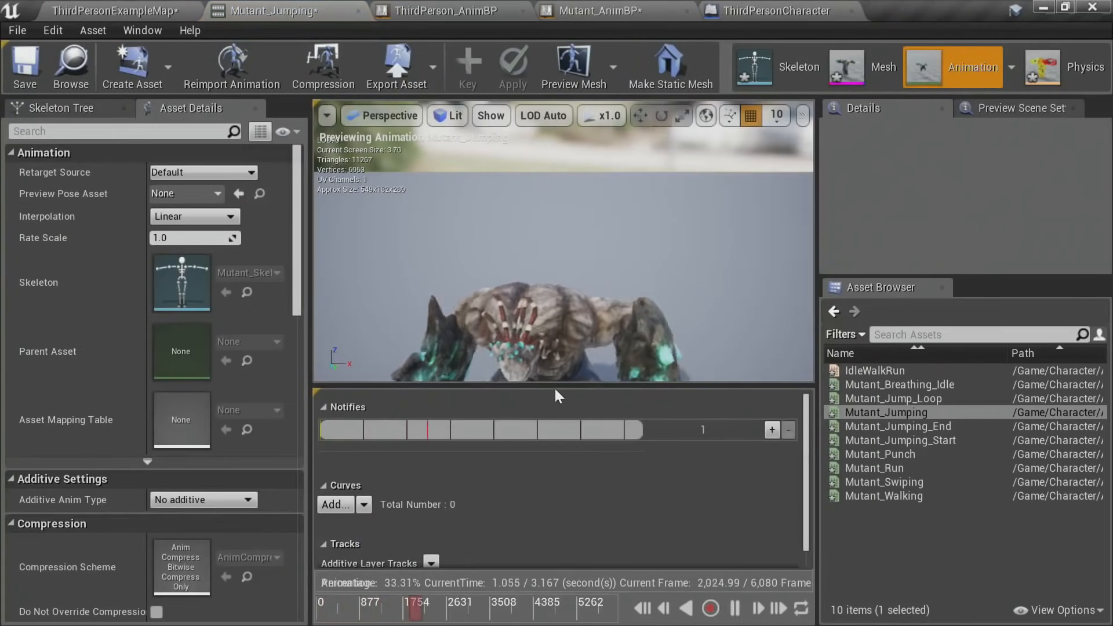
drag(555, 390, 561, 479)
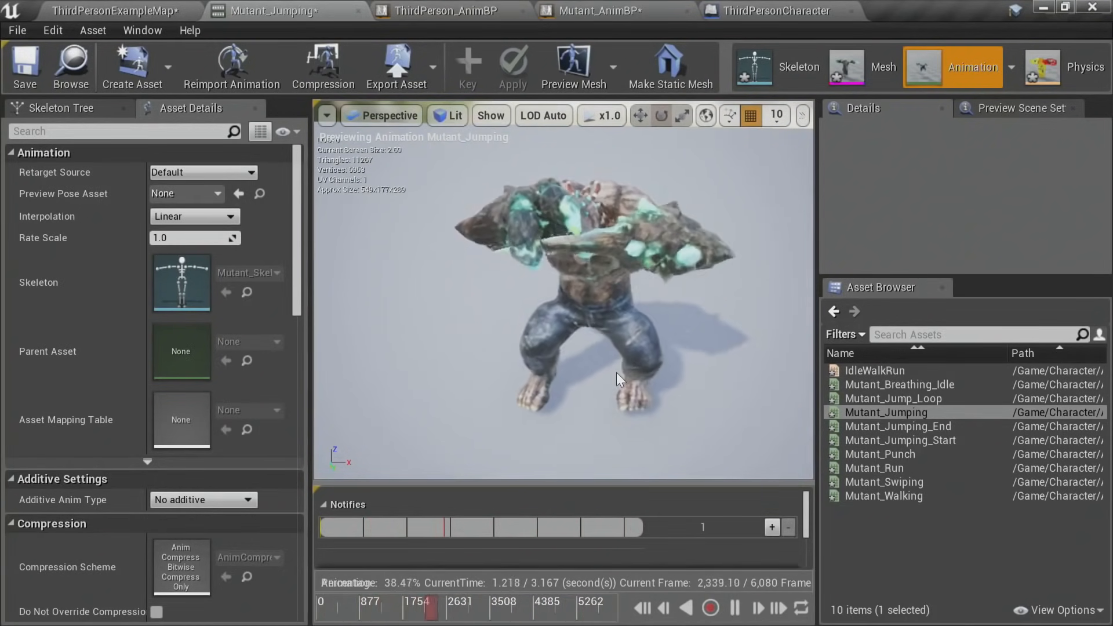
Step: Return to ThirdPersonExampleMap, enlarge the viewport, and look over the level's boxes and ramp
click(131, 10)
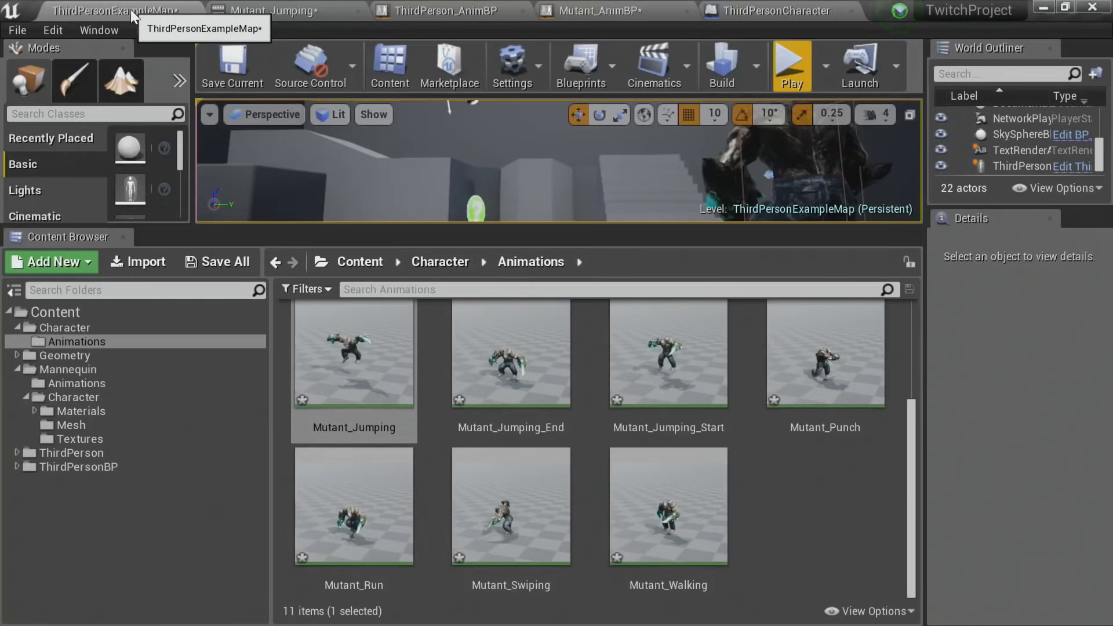
drag(439, 230, 477, 439)
key(w)
mouse_move(628, 317)
right_down()
mouse_move(539, 336)
mouse_move(628, 309)
right_up()
key(s)
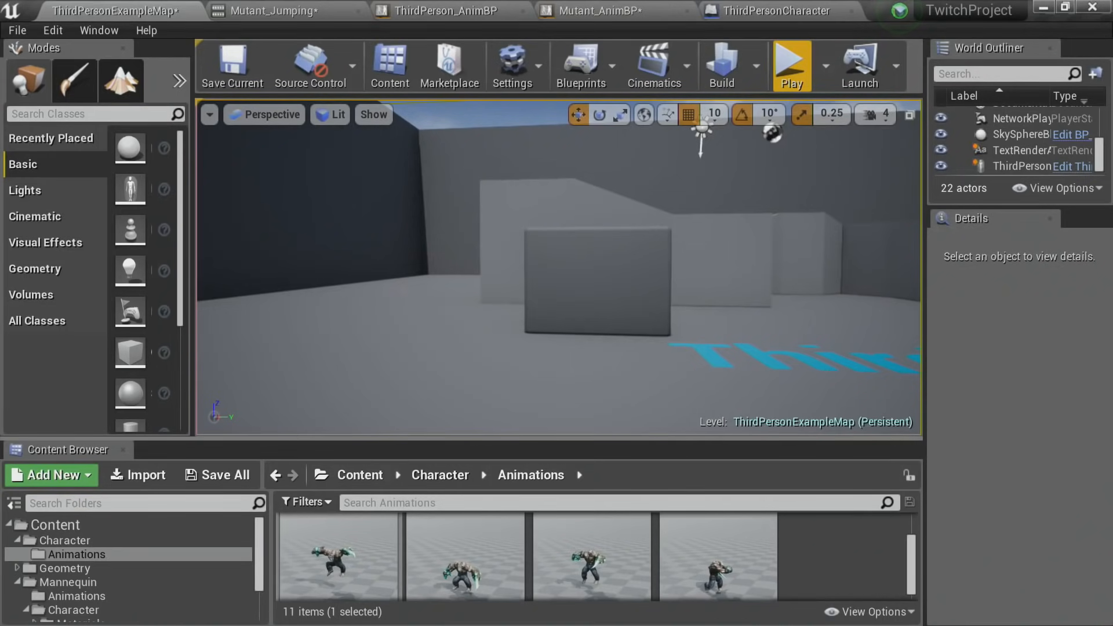
key(s)
right_drag(559, 266, 543, 224)
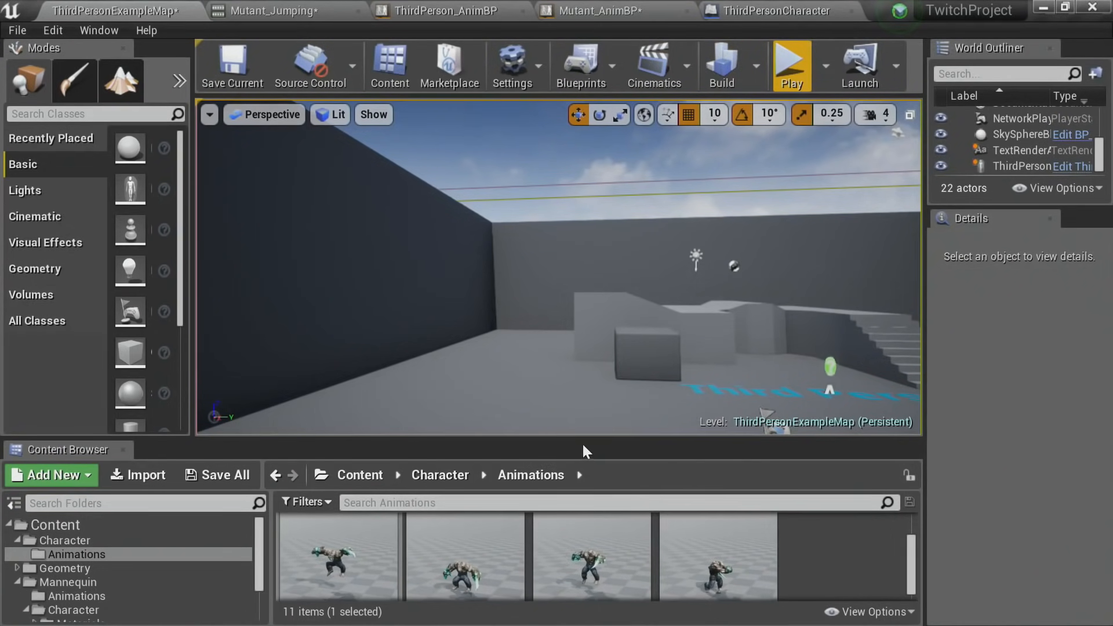
Step: Review the Mutant_Jumping animation again and open New State Machine in the Anim Graph of Mutant_AnimBP
drag(583, 445, 579, 322)
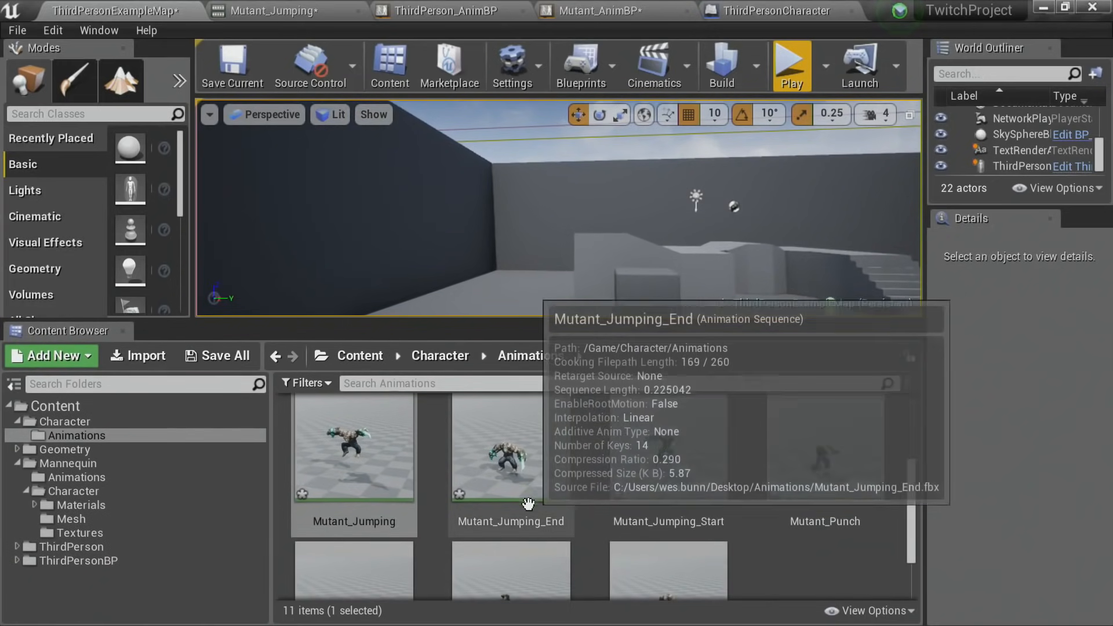
double_click(413, 484)
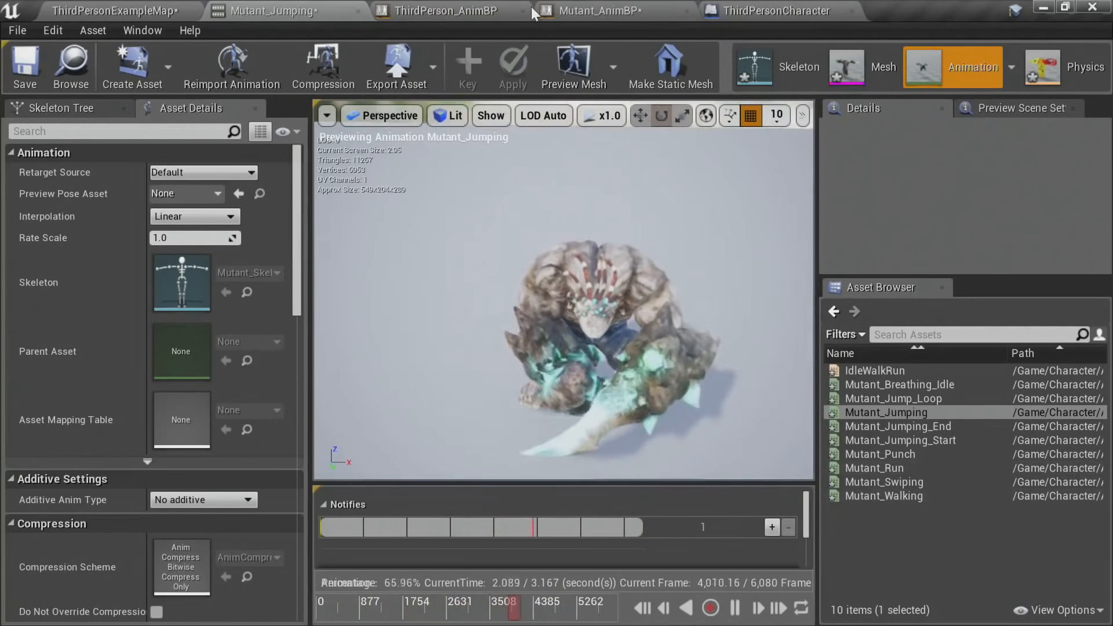
click(598, 7)
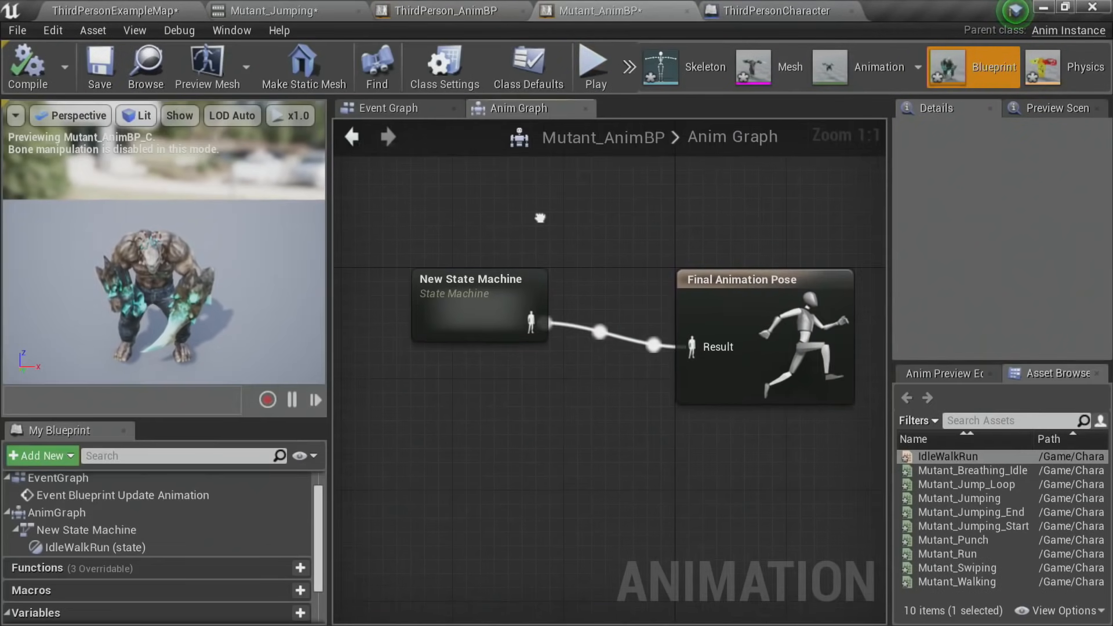
double_click(467, 305)
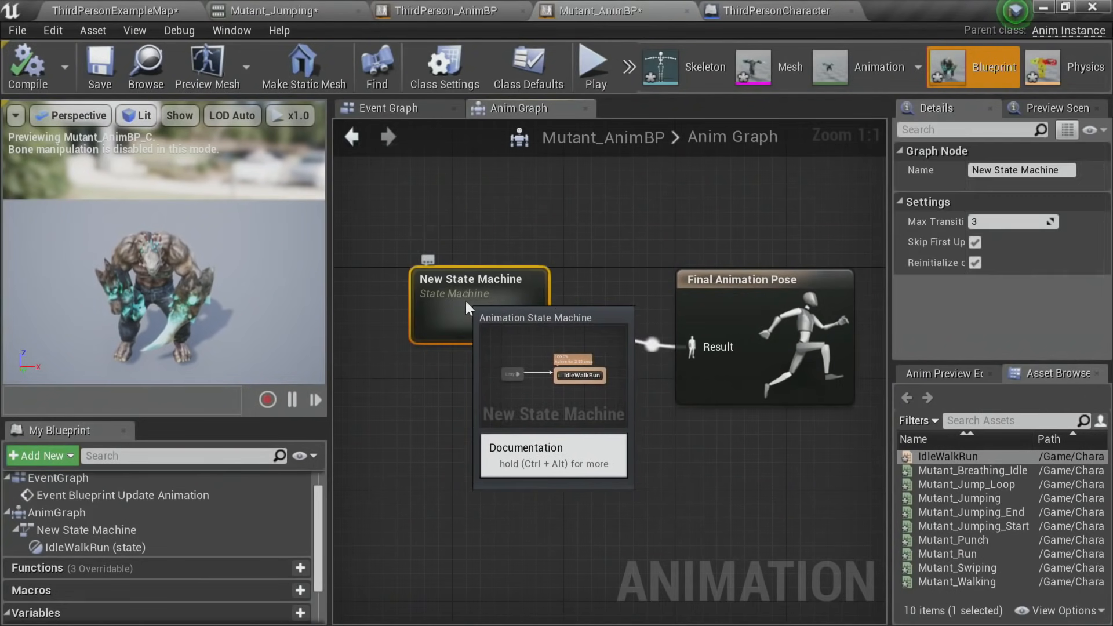
Step: Add Mutant_Jumping_Start, Mutant_Jump_Loop and Mutant_Jumping_End as new states in New State Machine beside IdleWalkRun
right_drag(606, 344, 400, 224)
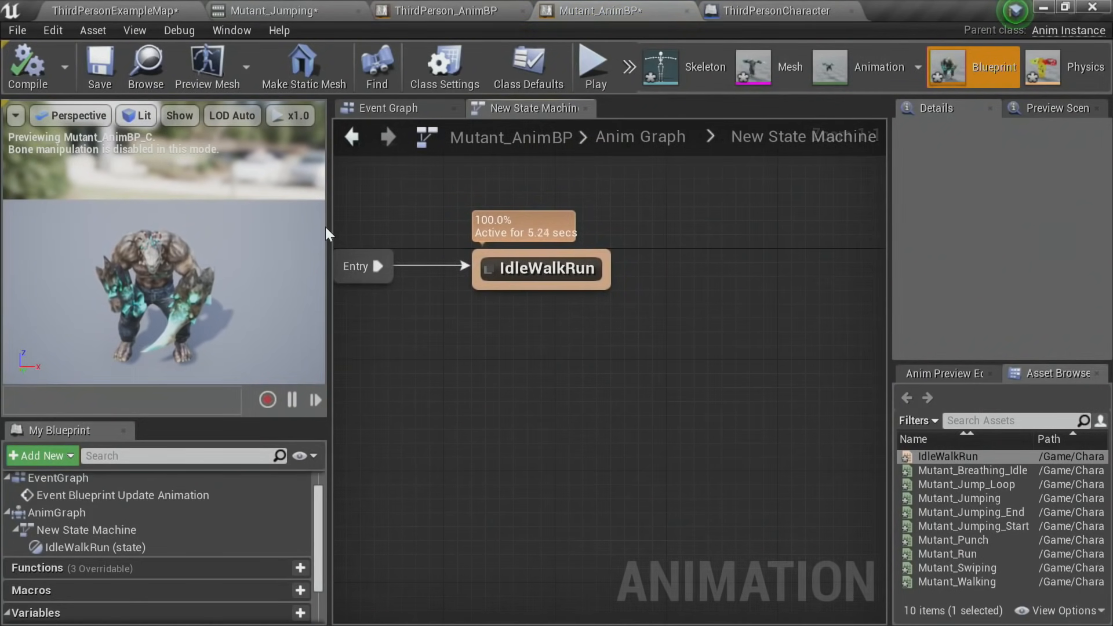
drag(325, 227, 180, 227)
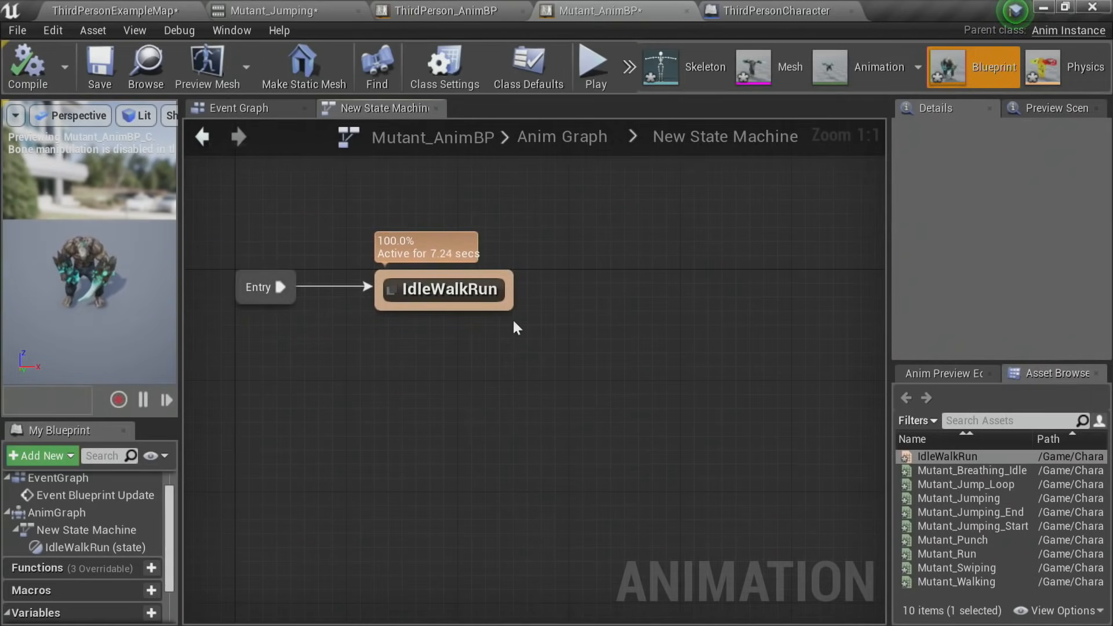
right_drag(681, 410, 578, 356)
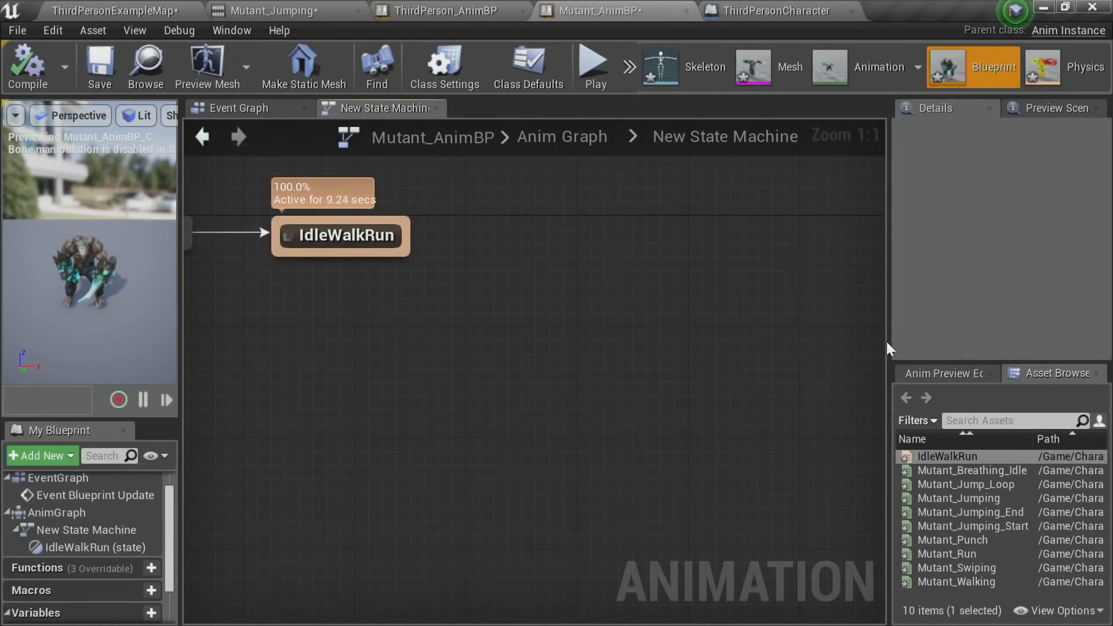
drag(887, 340, 789, 330)
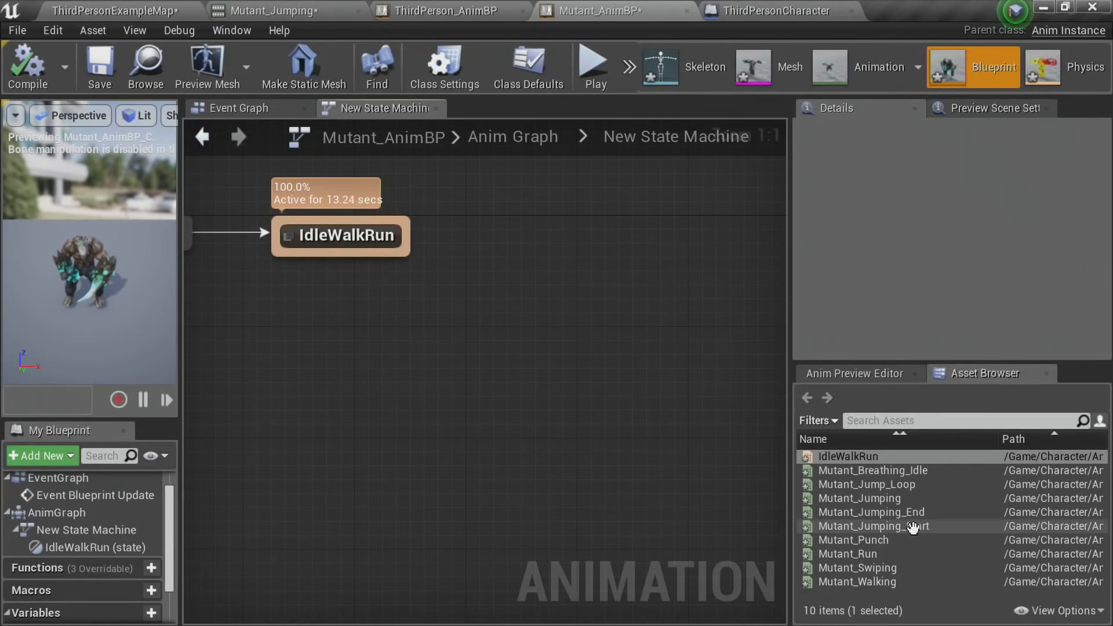
drag(913, 526, 472, 191)
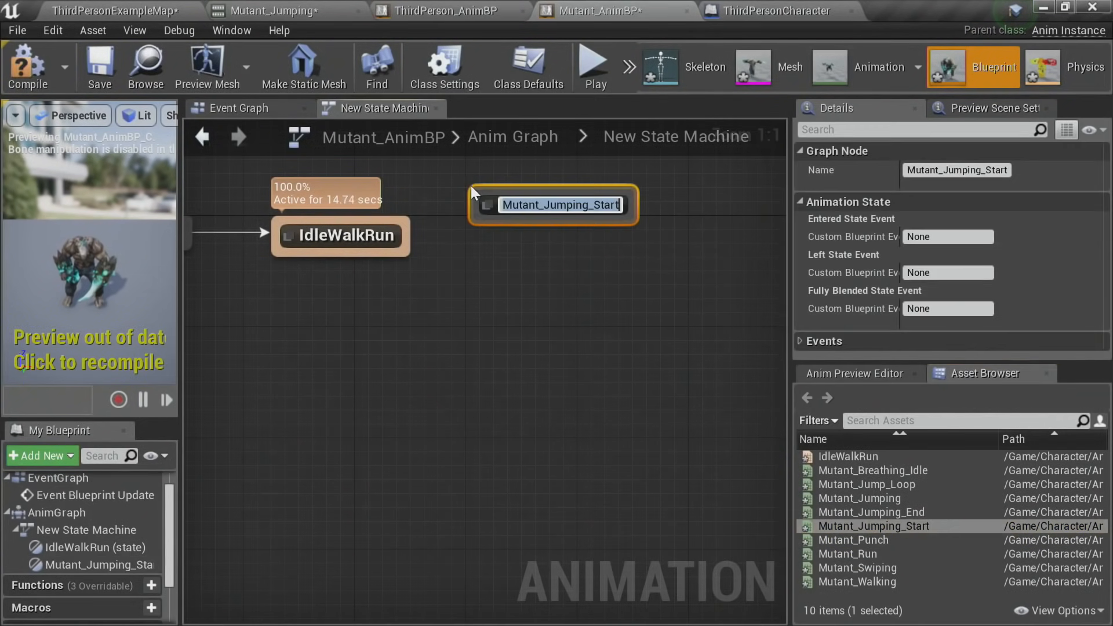
click(620, 368)
click(917, 483)
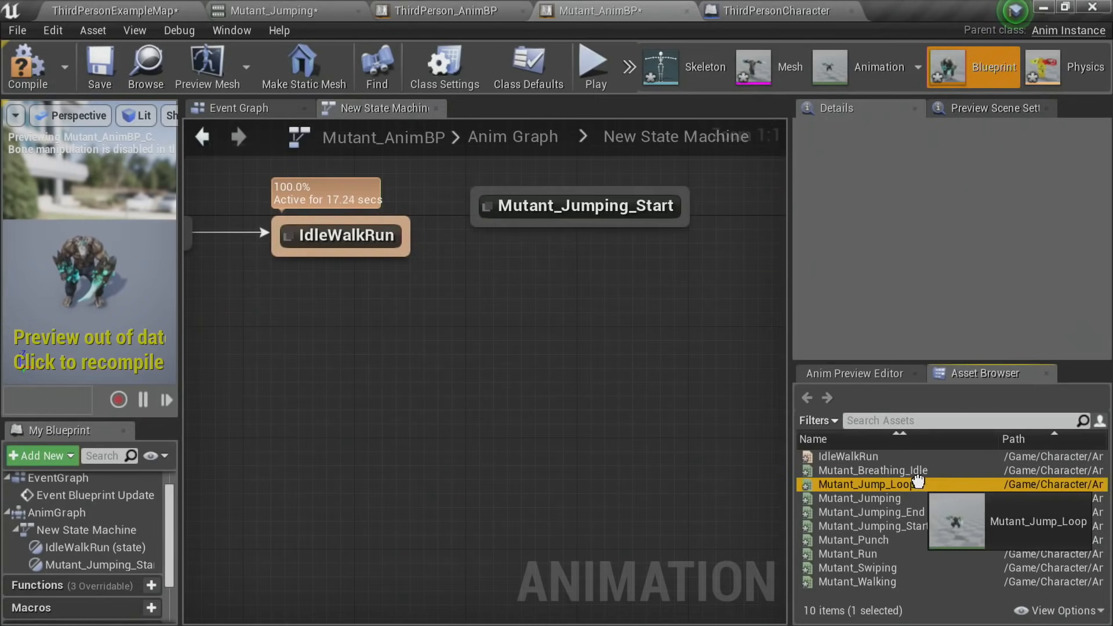
drag(917, 483, 682, 279)
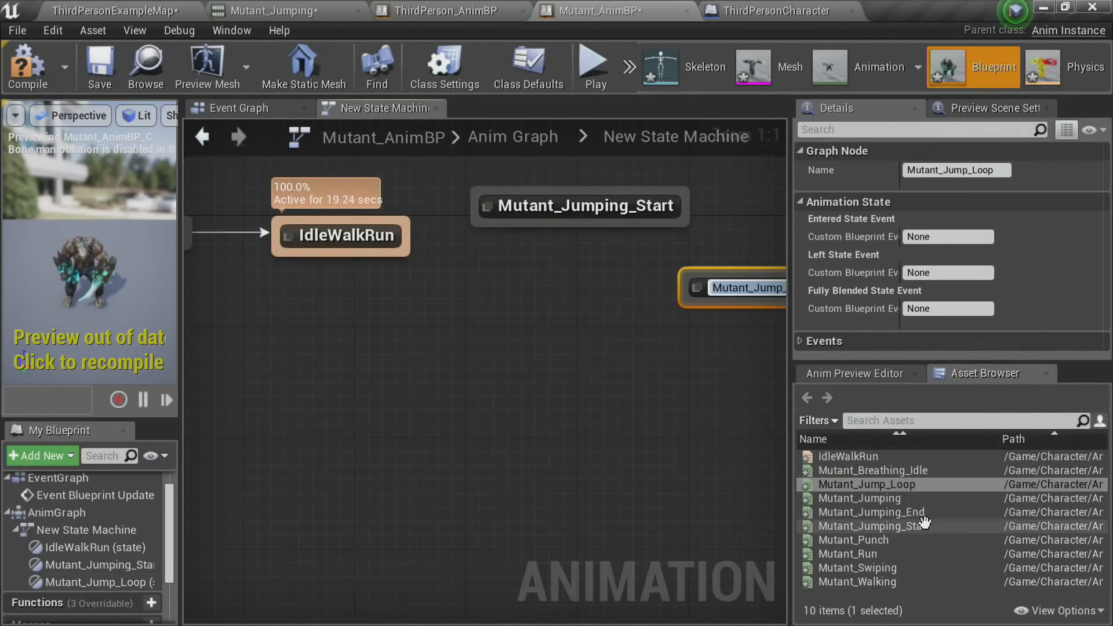
click(871, 512)
drag(871, 512, 493, 324)
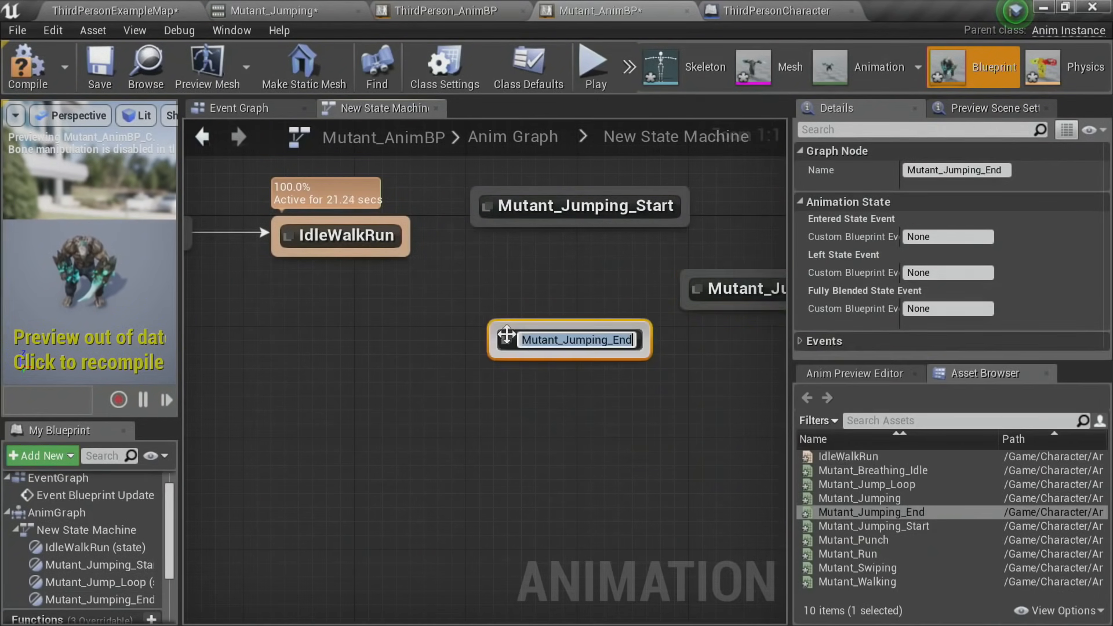
Step: Widen the state machine graph area and move the Mutant_Jump_Loop state farther from the other jump states
right_drag(691, 419, 590, 413)
drag(789, 351, 964, 350)
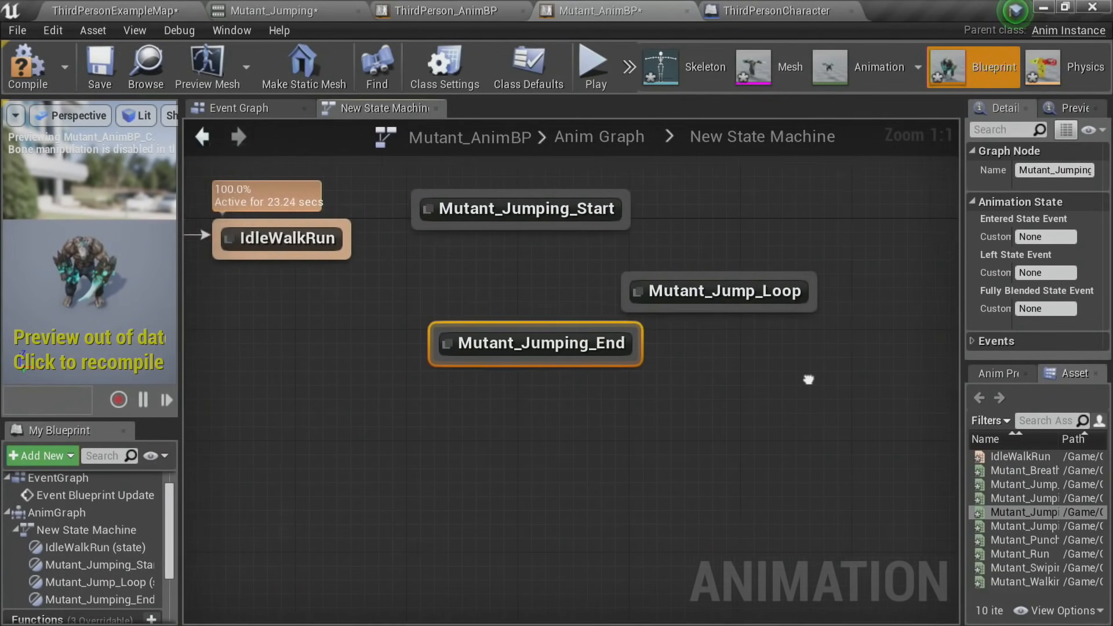
click(826, 266)
drag(825, 264, 839, 250)
right_drag(389, 342, 498, 384)
drag(498, 385, 350, 259)
right_drag(572, 326, 415, 327)
click(458, 327)
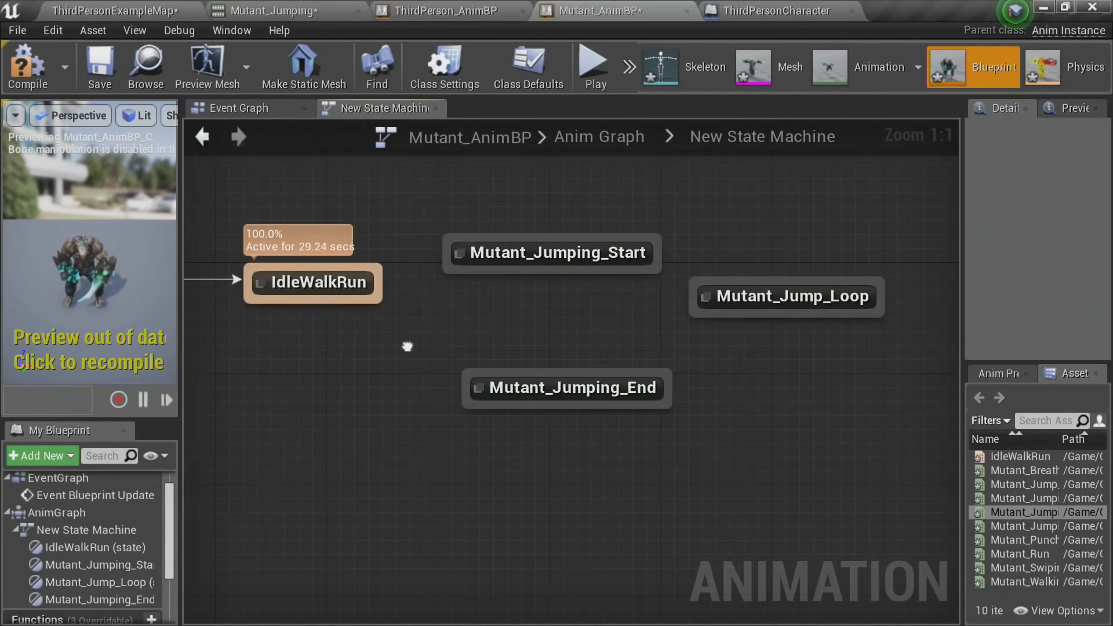
Step: Create a transition from IdleWalkRun to Mutant_Jumping_Start and space out the Mutant_Jump_Loop and Mutant_Jumping_End states
right_drag(408, 345, 503, 347)
drag(472, 291, 628, 216)
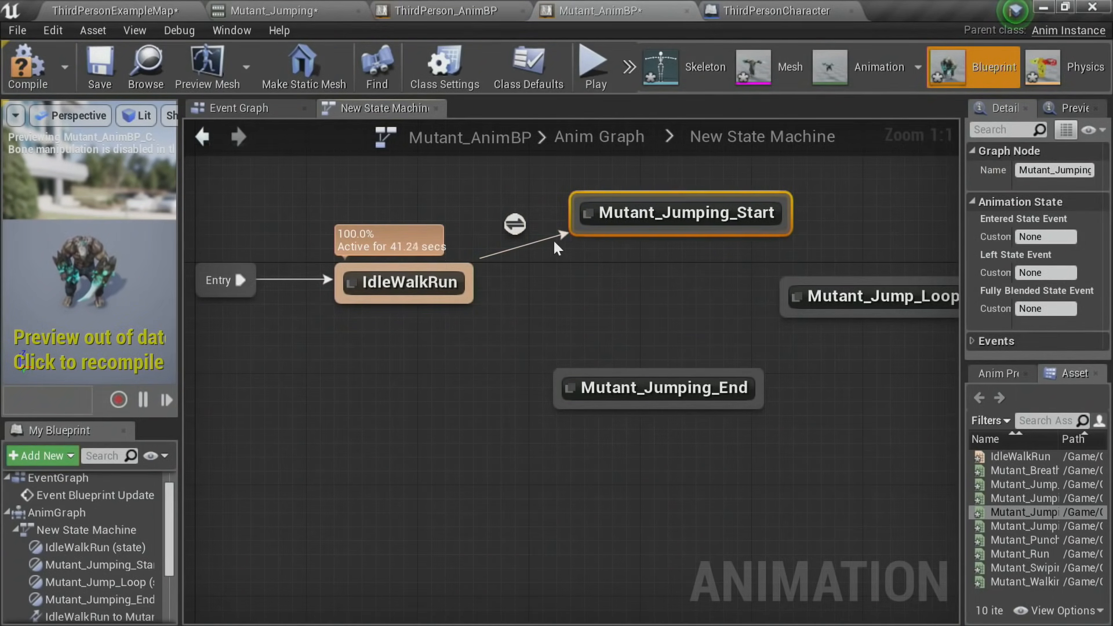
right_drag(719, 324, 578, 284)
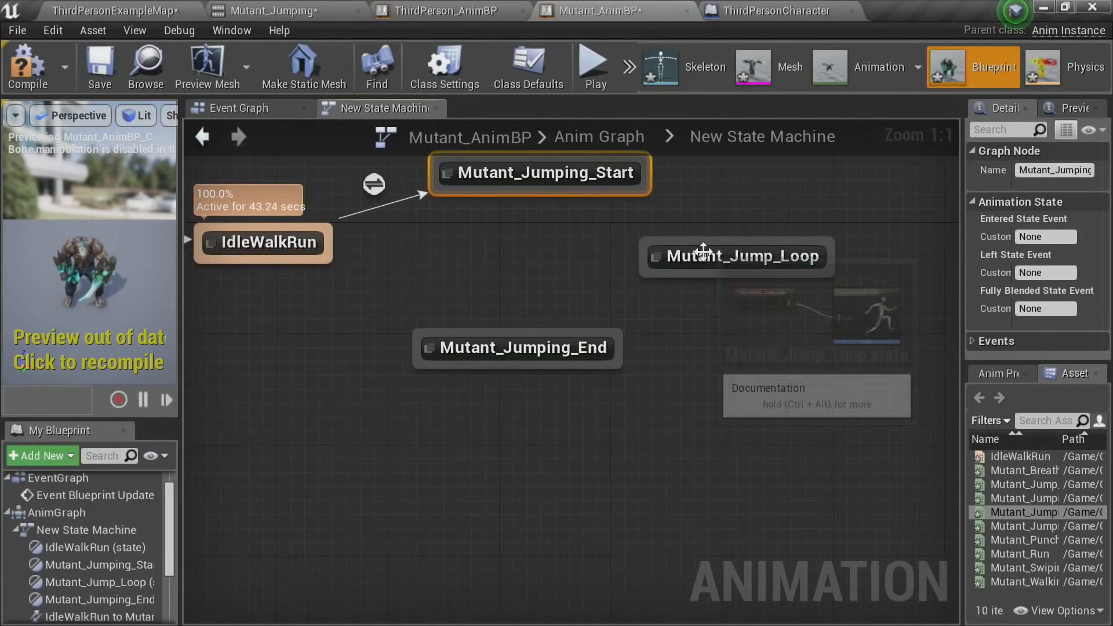
drag(700, 253, 755, 251)
drag(524, 350, 556, 328)
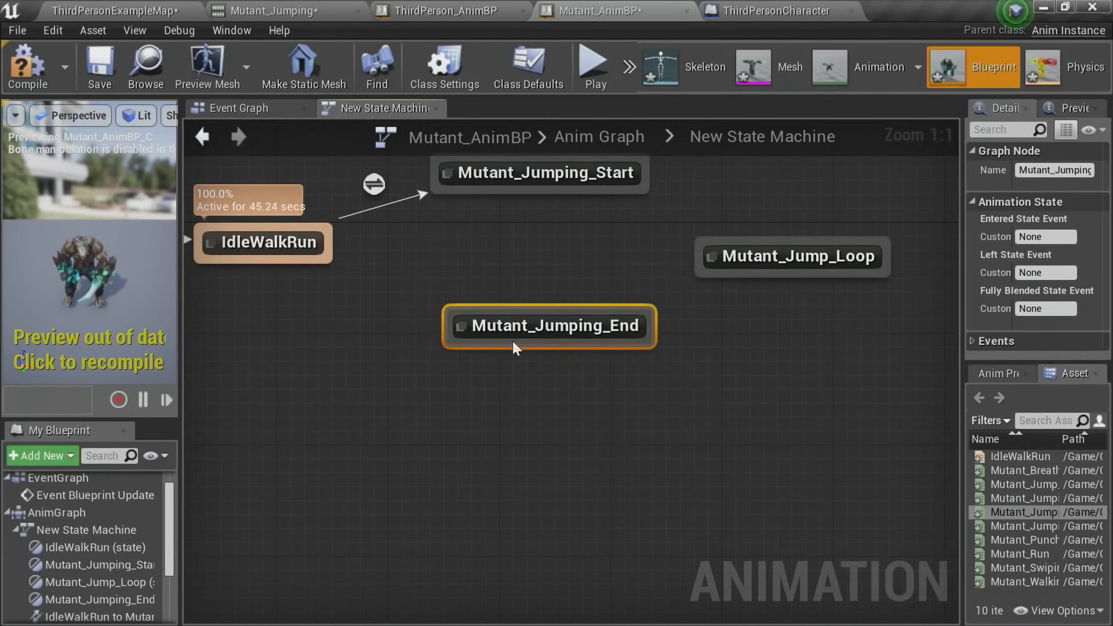
right_drag(514, 346, 541, 403)
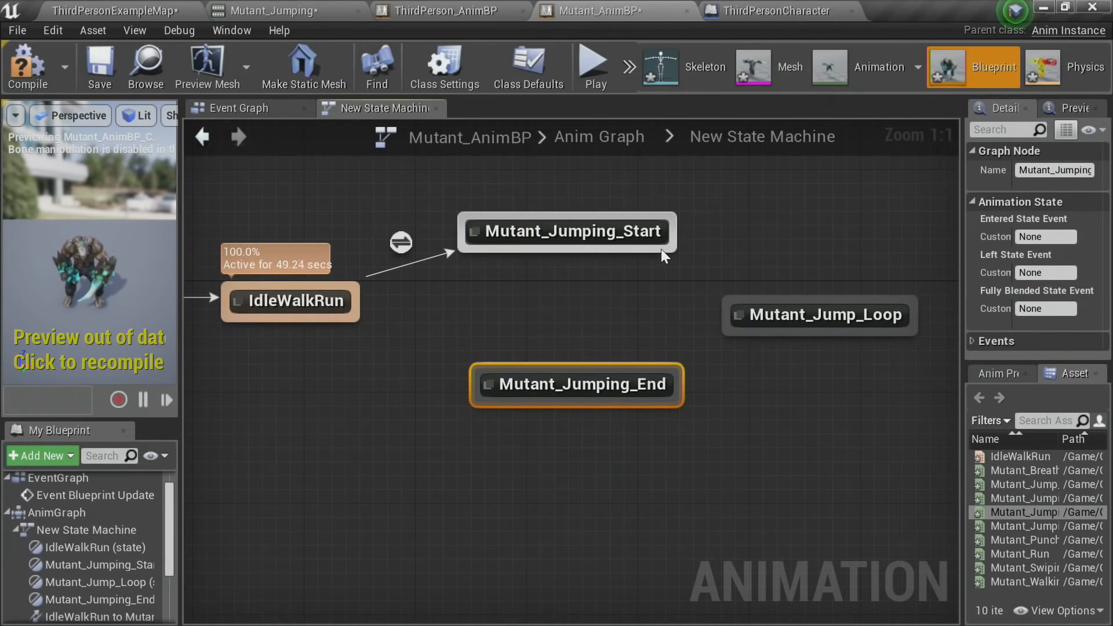
Step: Link Mutant_Jumping_Start to Mutant_Jump_Loop, that to Mutant_Jumping_End, and that back to IdleWalkRun, arranging the states in a loop
drag(661, 249, 733, 304)
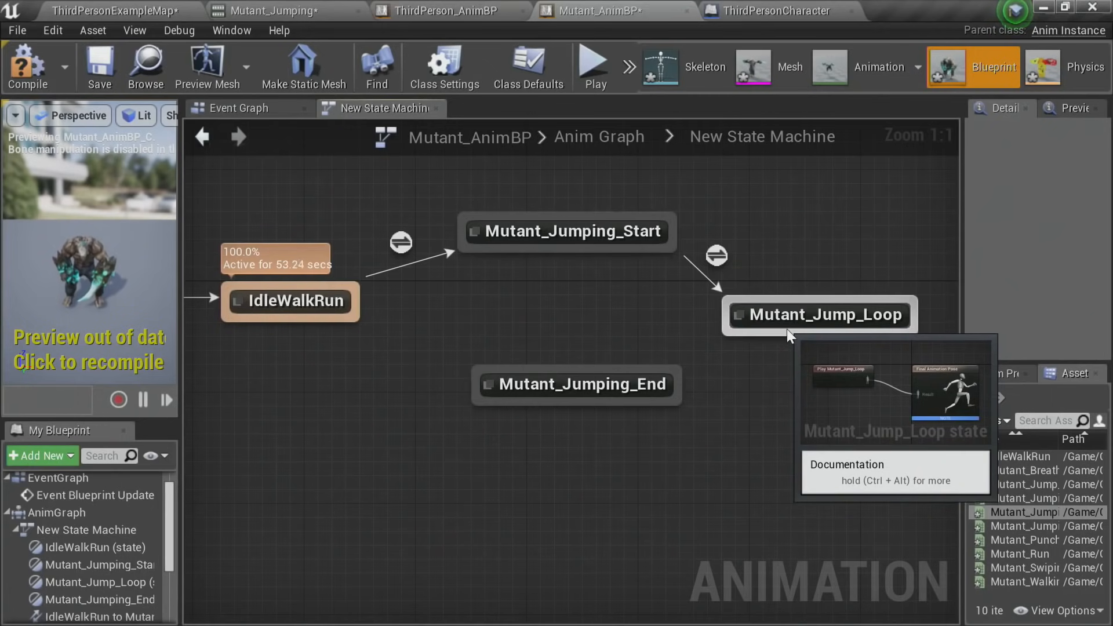
drag(787, 328, 680, 386)
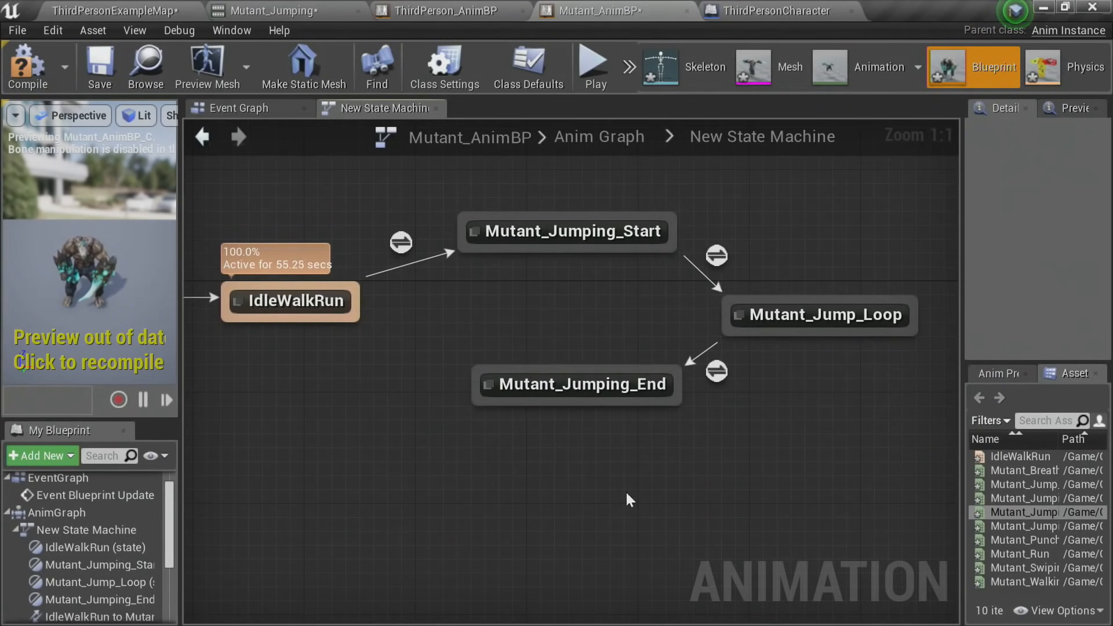
drag(475, 386, 350, 318)
drag(558, 395, 544, 409)
drag(804, 329, 831, 301)
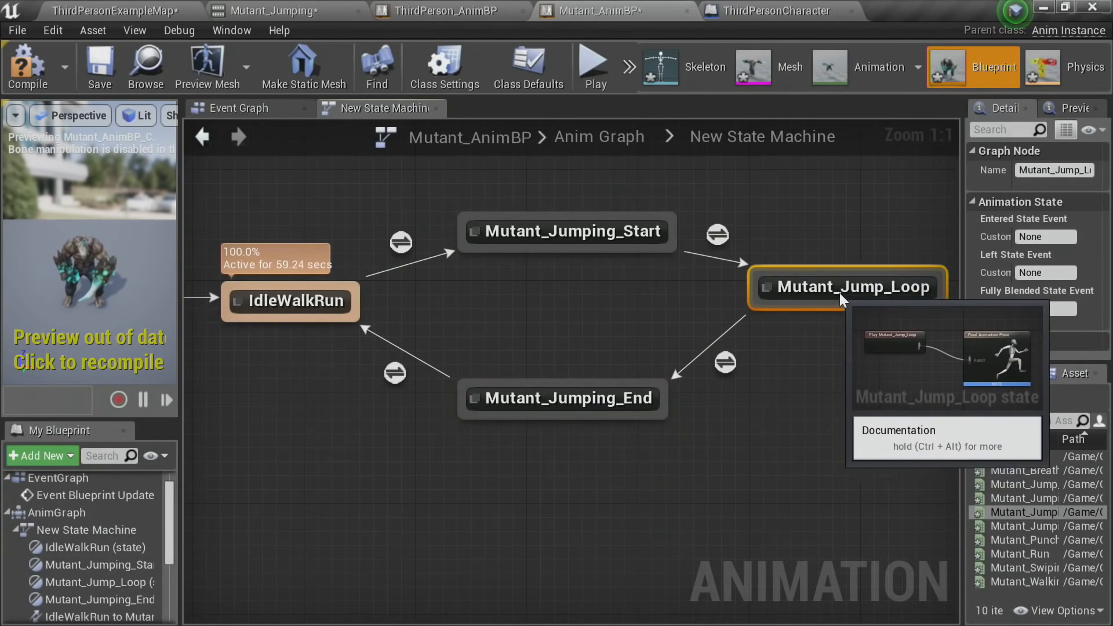
right_drag(712, 365, 718, 387)
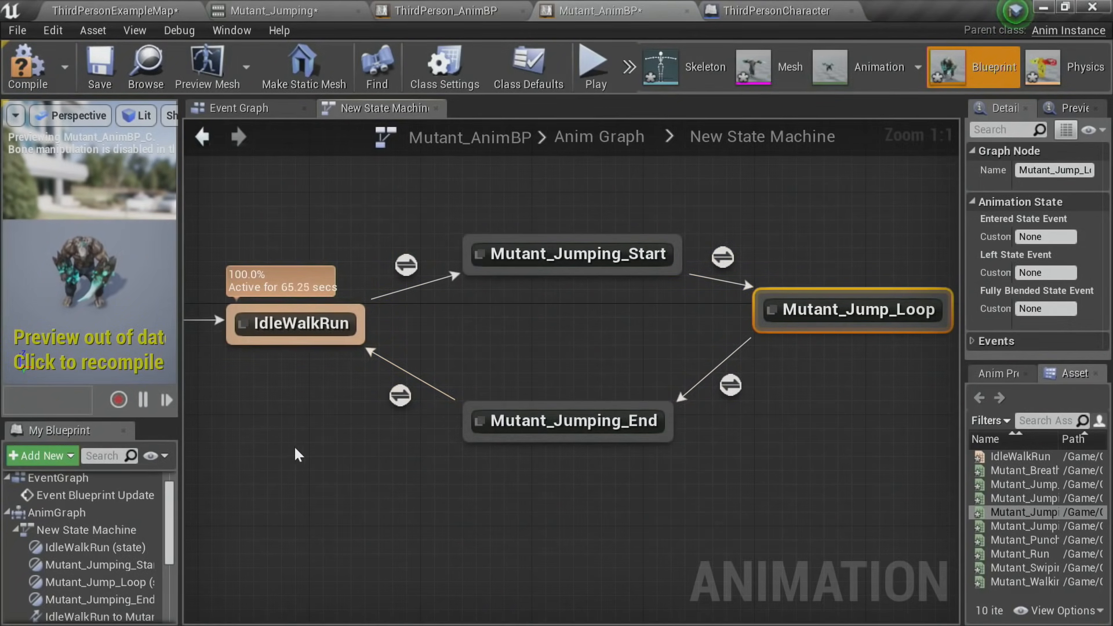
Step: Make the IsInAir? variable drive Can Enter Transition in the IdleWalkRun to Mutant_Jumping_Start rule
mouse_move(403, 262)
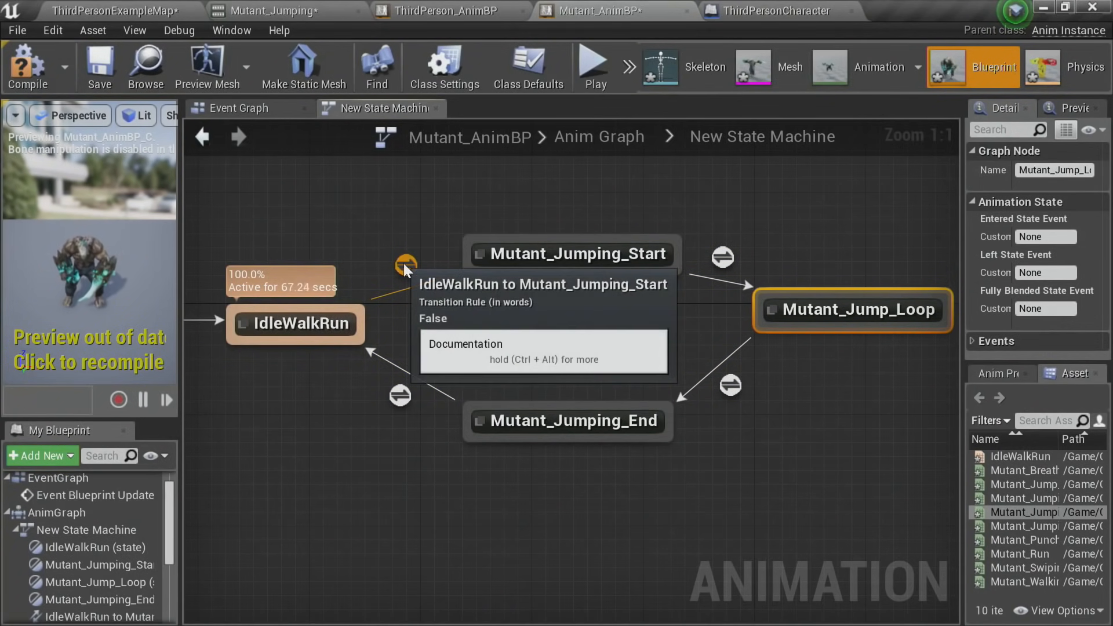
double_click(404, 265)
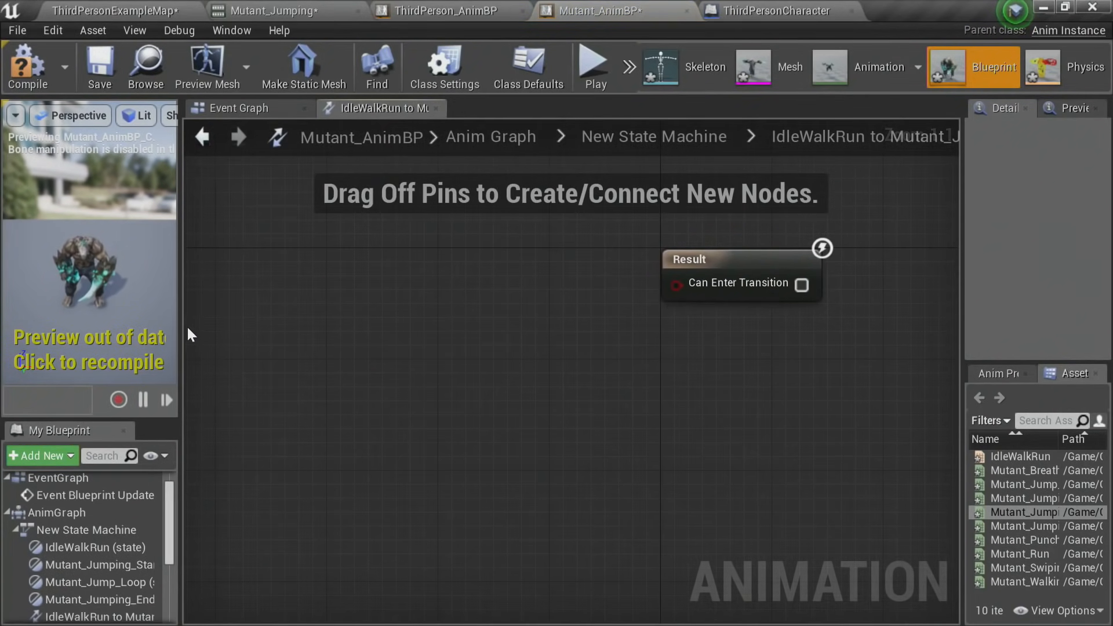
drag(182, 327, 274, 348)
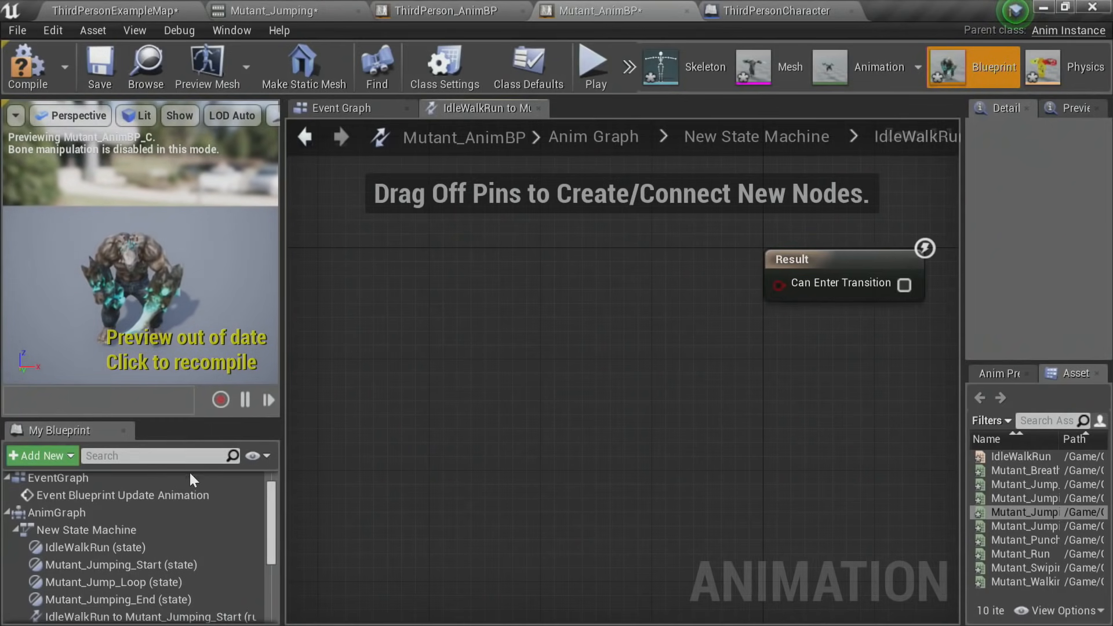
scroll(190, 498, down, 5)
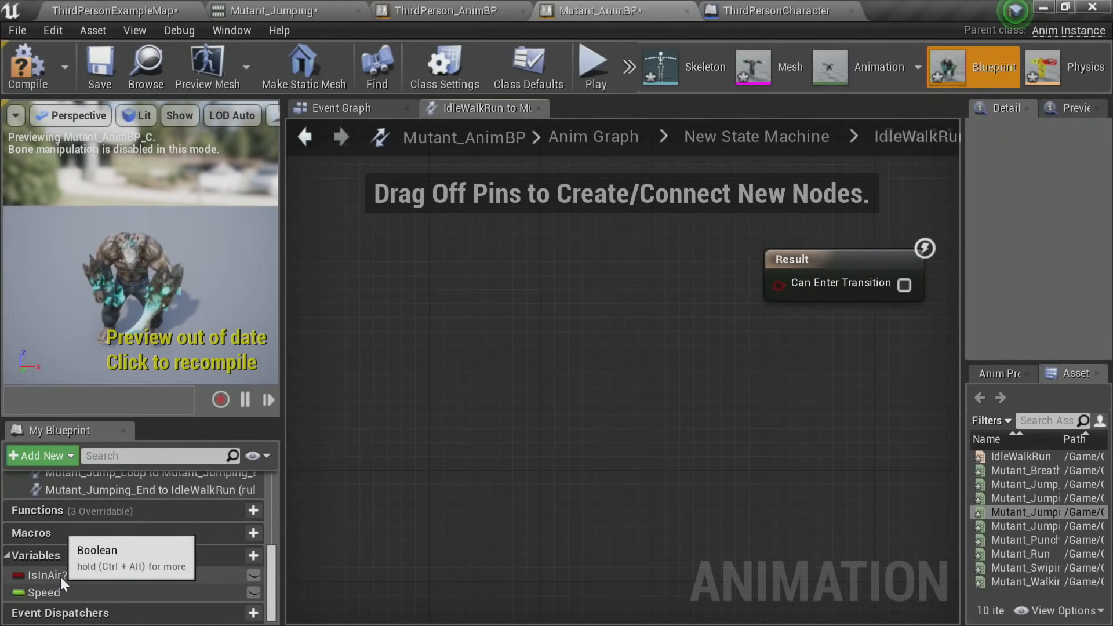
ctrl+drag(61, 576, 567, 446)
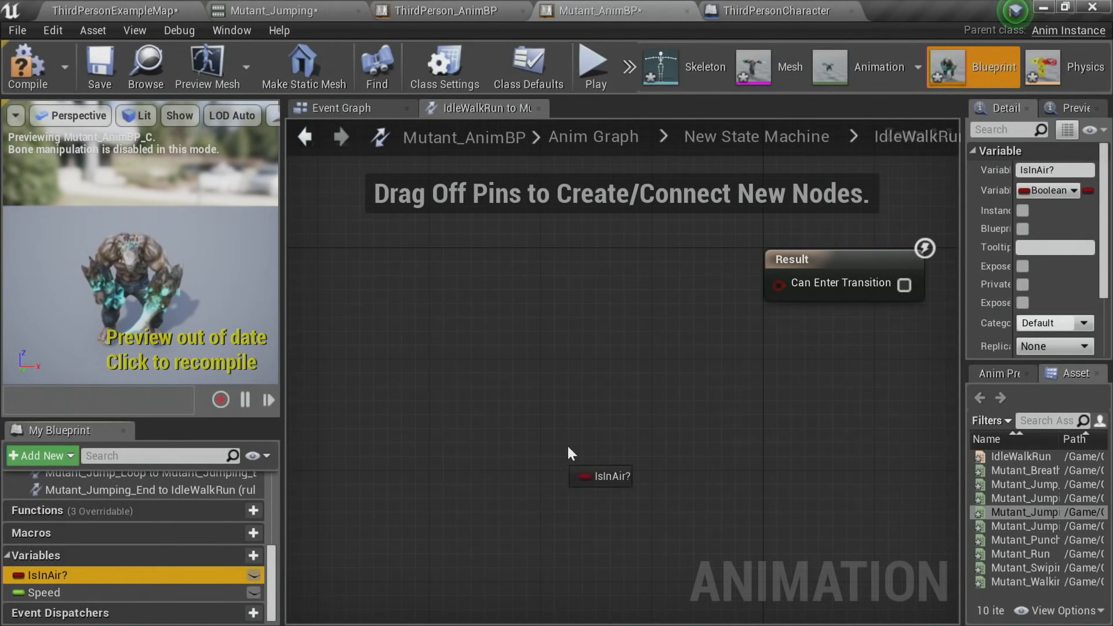
ctrl+drag(780, 286, 780, 287)
right_drag(746, 291, 589, 359)
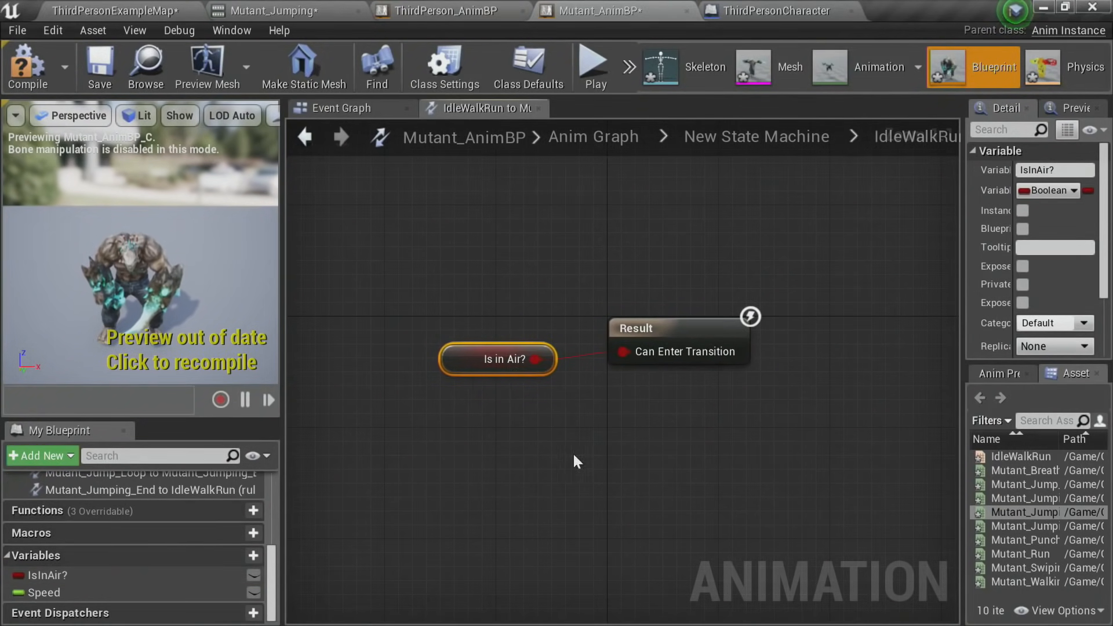
Step: Return to New State Machine and move the Mutant_Jump_Loop state slightly farther from Mutant_Jumping_Start
click(729, 138)
right_drag(735, 394, 573, 349)
mouse_move(462, 256)
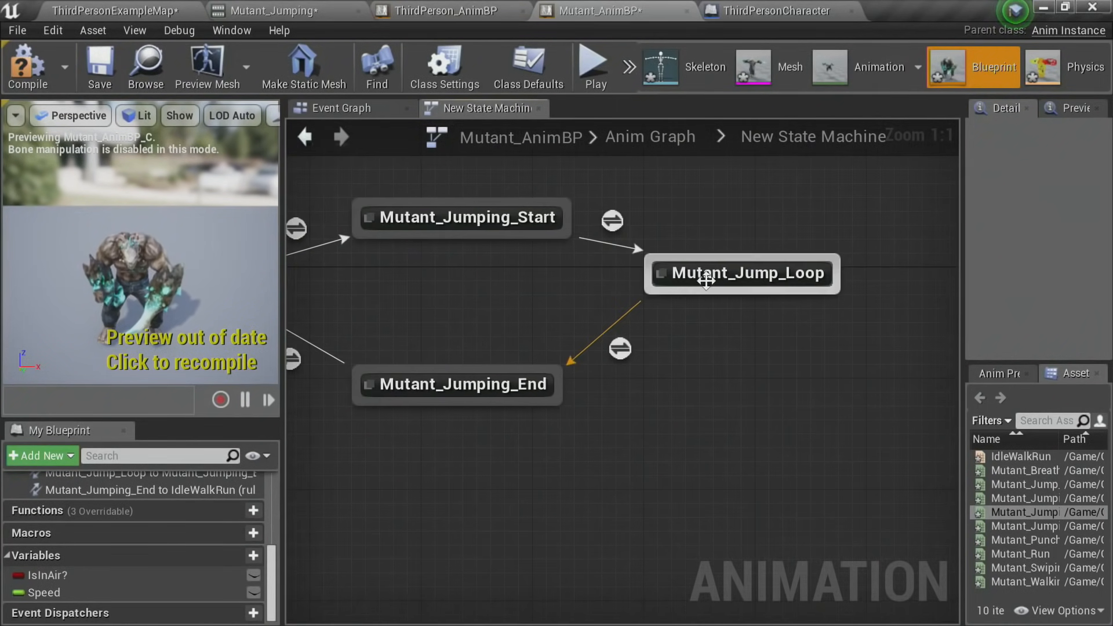
drag(703, 276, 731, 288)
right_drag(519, 322, 550, 337)
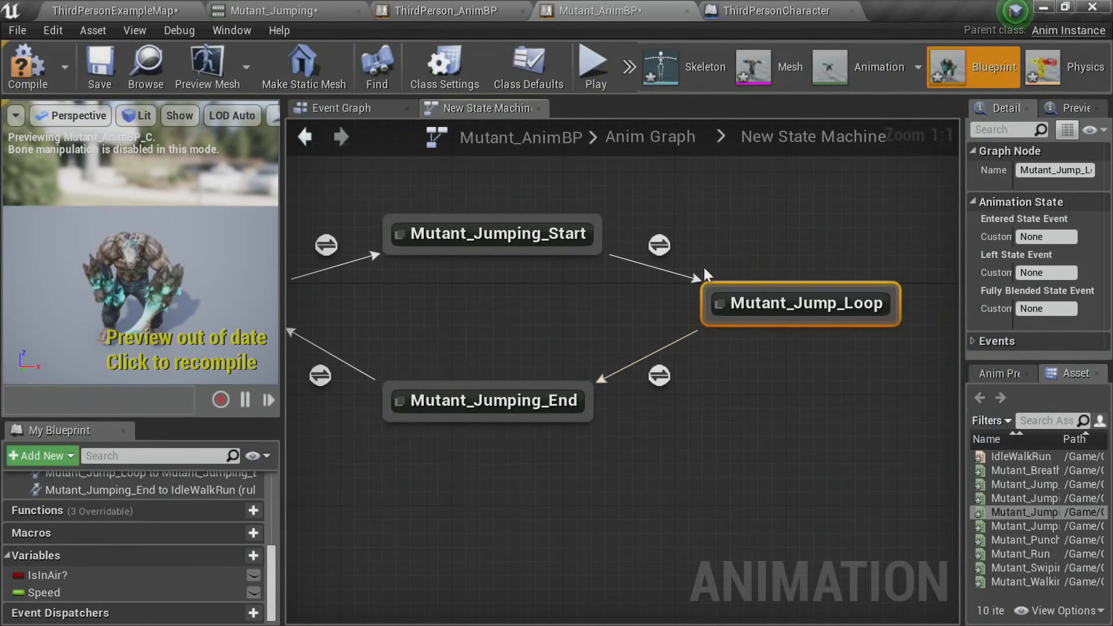
Step: Add a Time Remaining (Mutant_Jumping_Start) node to the Mutant_Jumping_Start to Mutant_Jump_Loop transition rule, well before the Result node
mouse_move(665, 246)
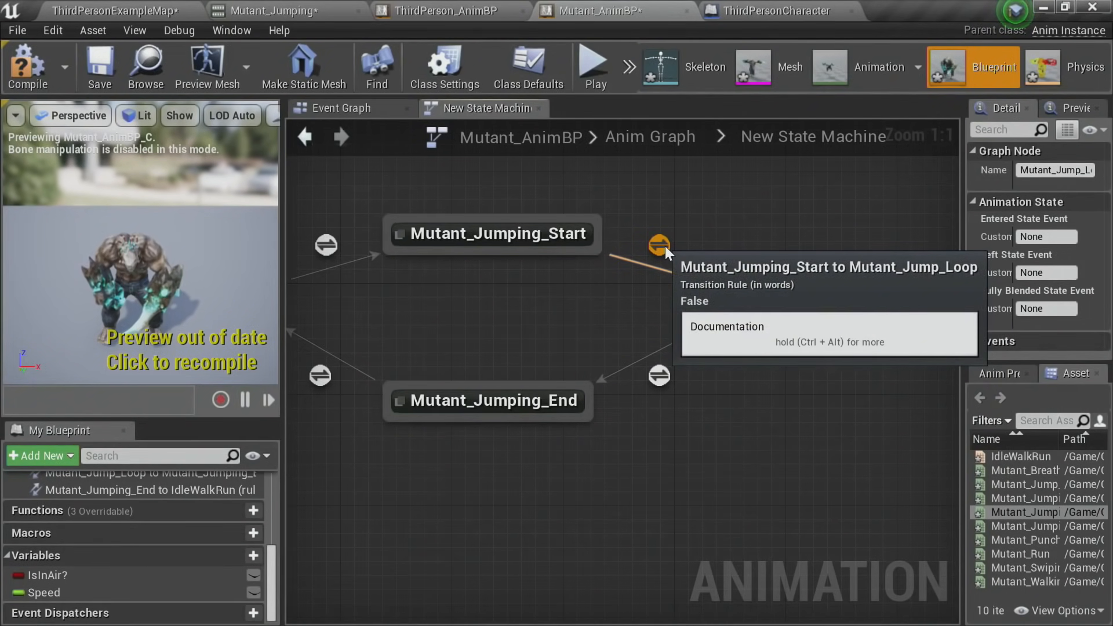
double_click(665, 246)
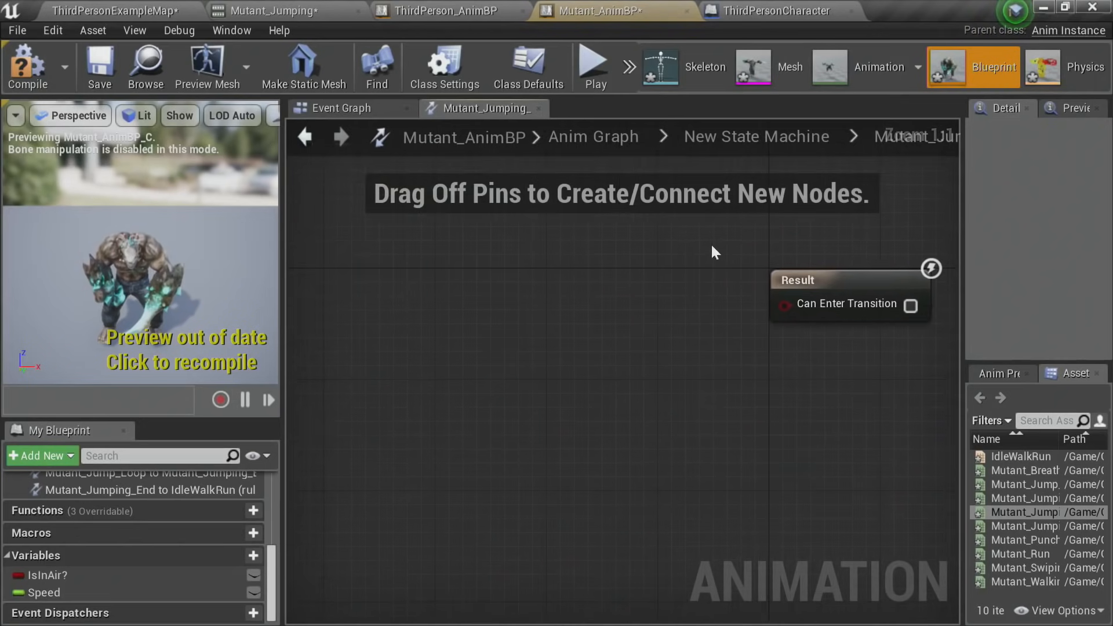
right_click(508, 273)
text(time)
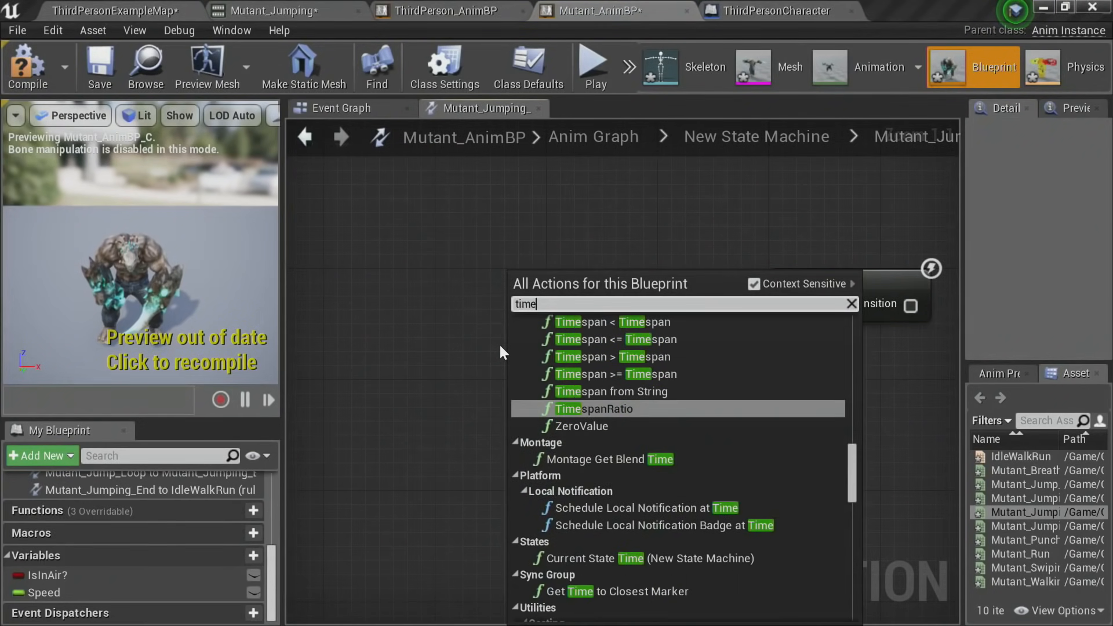
text( remain)
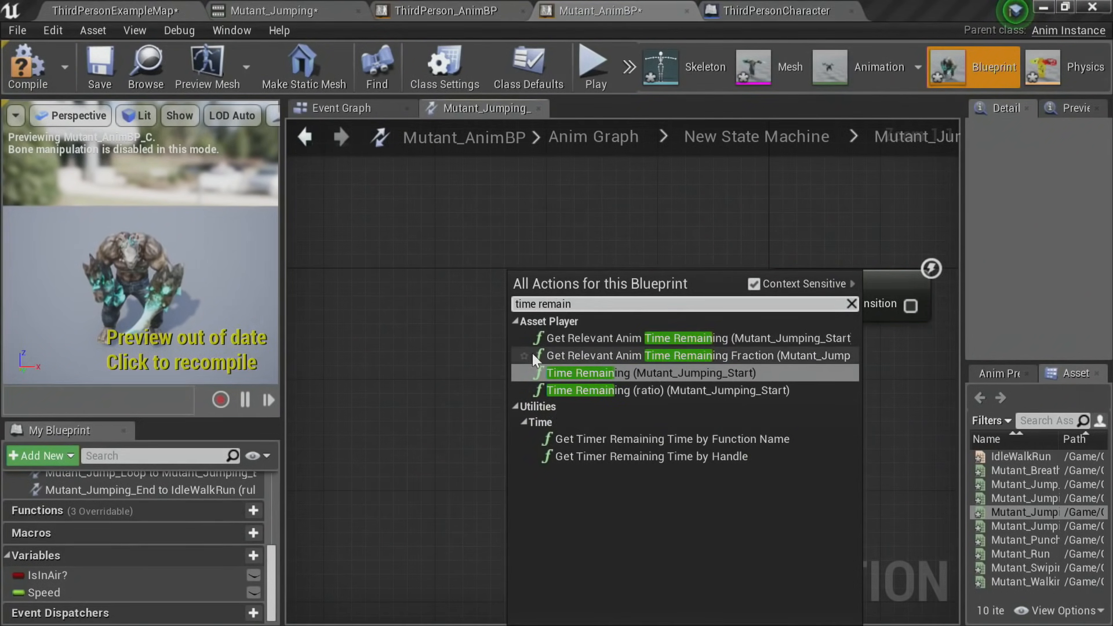
click(631, 374)
drag(638, 385, 478, 311)
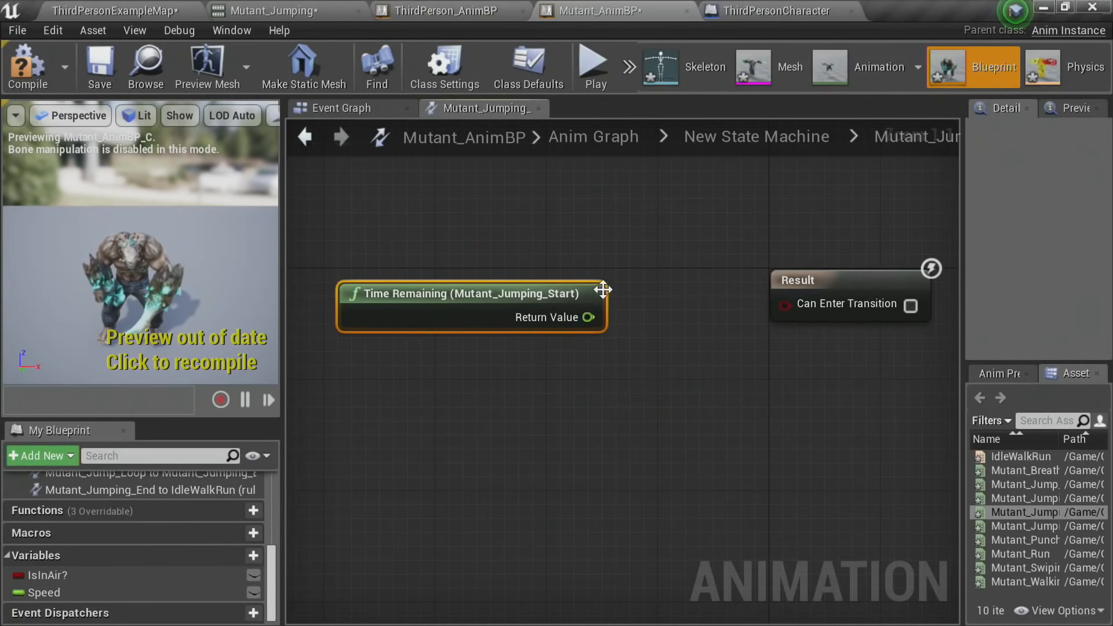
drag(589, 317, 670, 346)
text(<)
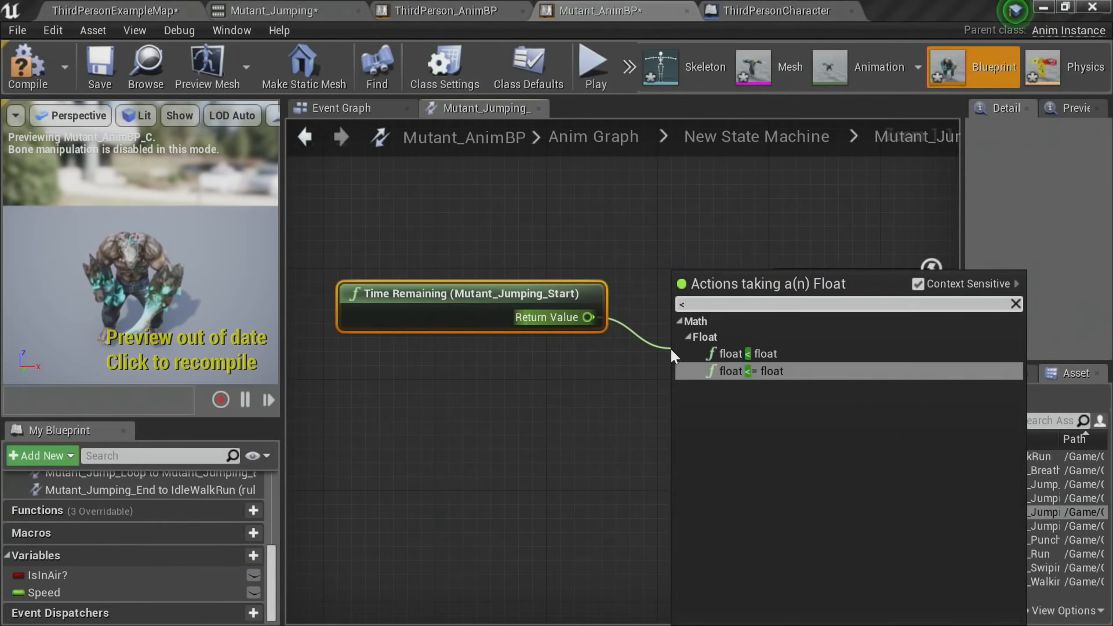
key(Return)
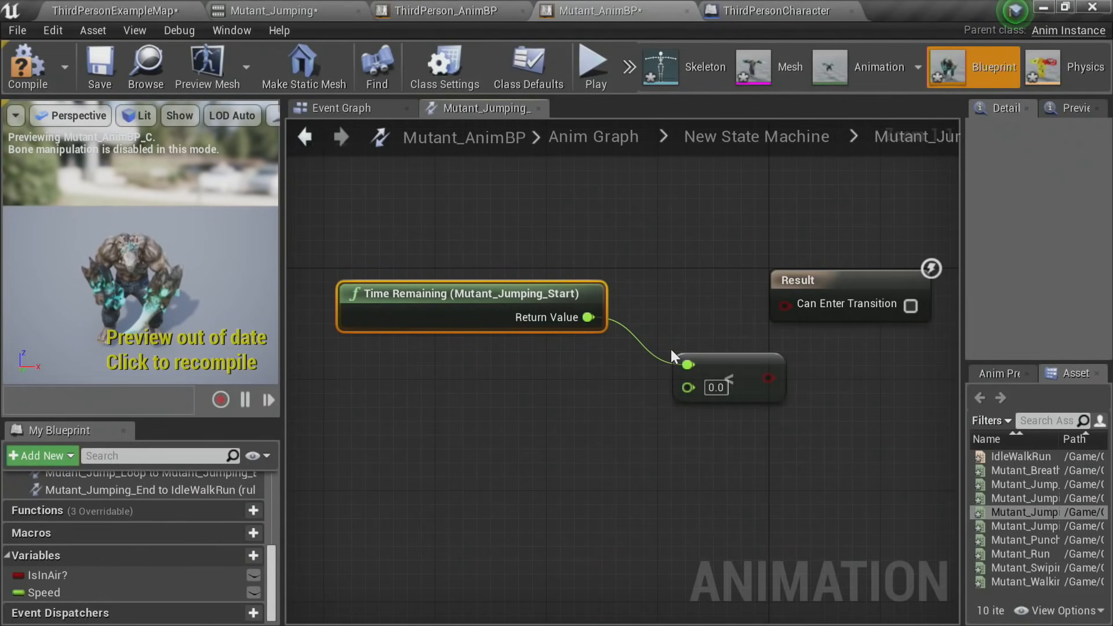
key(Delete)
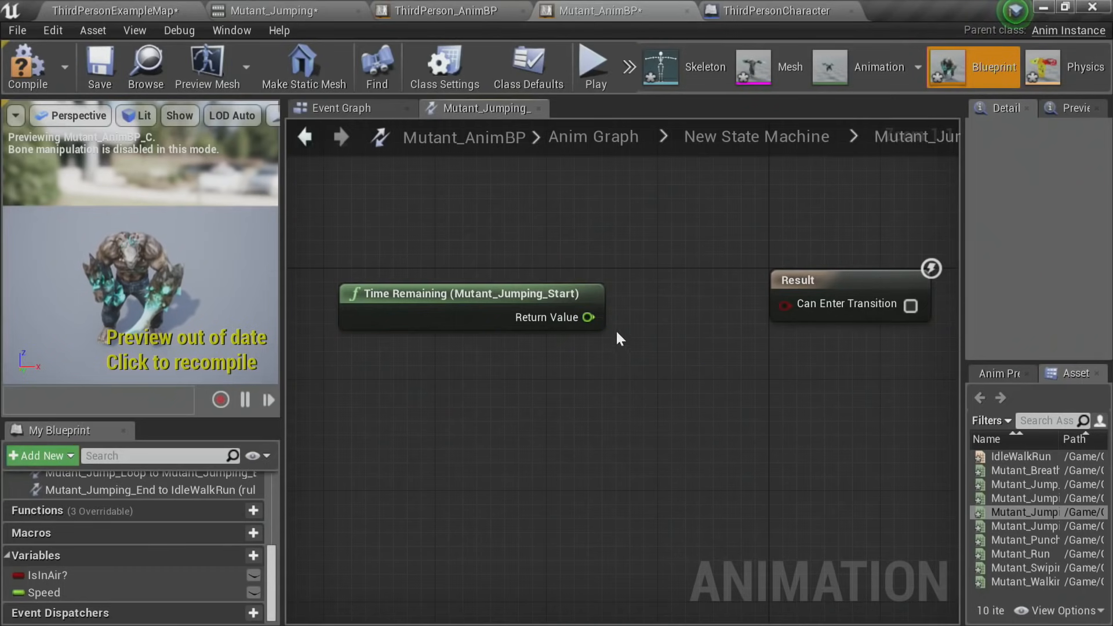
Step: Check that the Mutant_Jumping_Start time remaining is <= .1, connect that to Can Enter Transition, and return to the state machine
drag(592, 317, 637, 353)
text(<=)
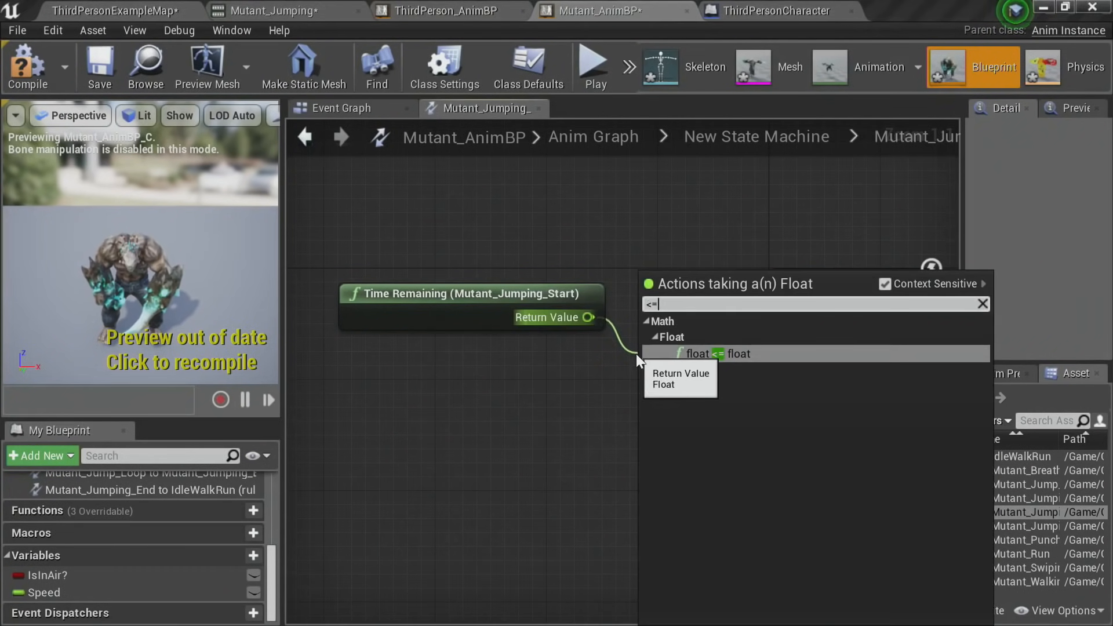
key(Return)
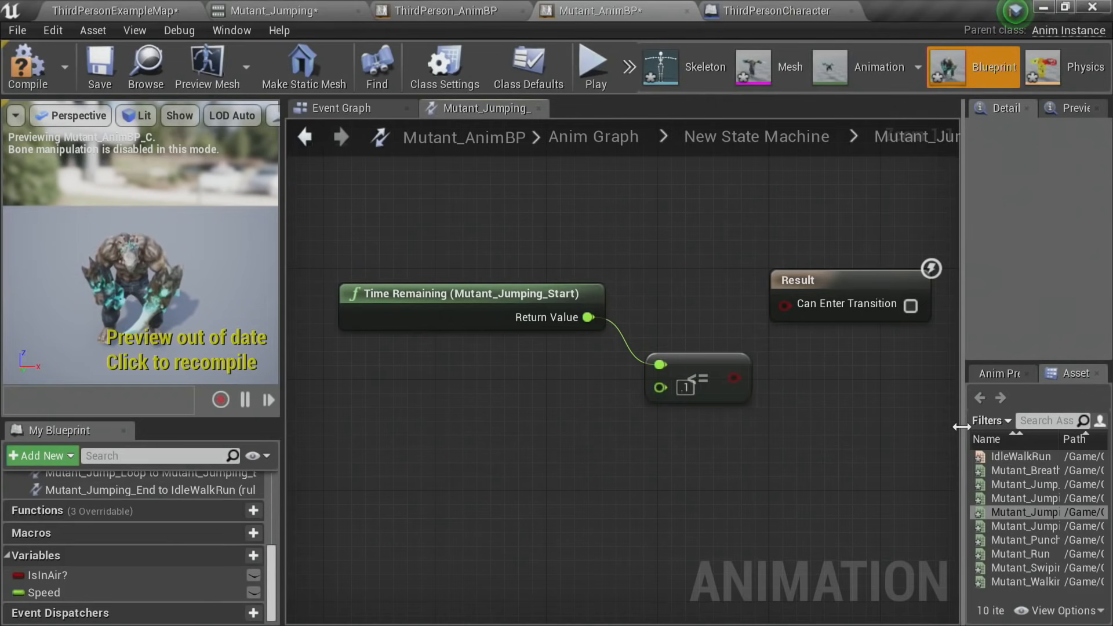
drag(734, 378, 786, 304)
click(770, 137)
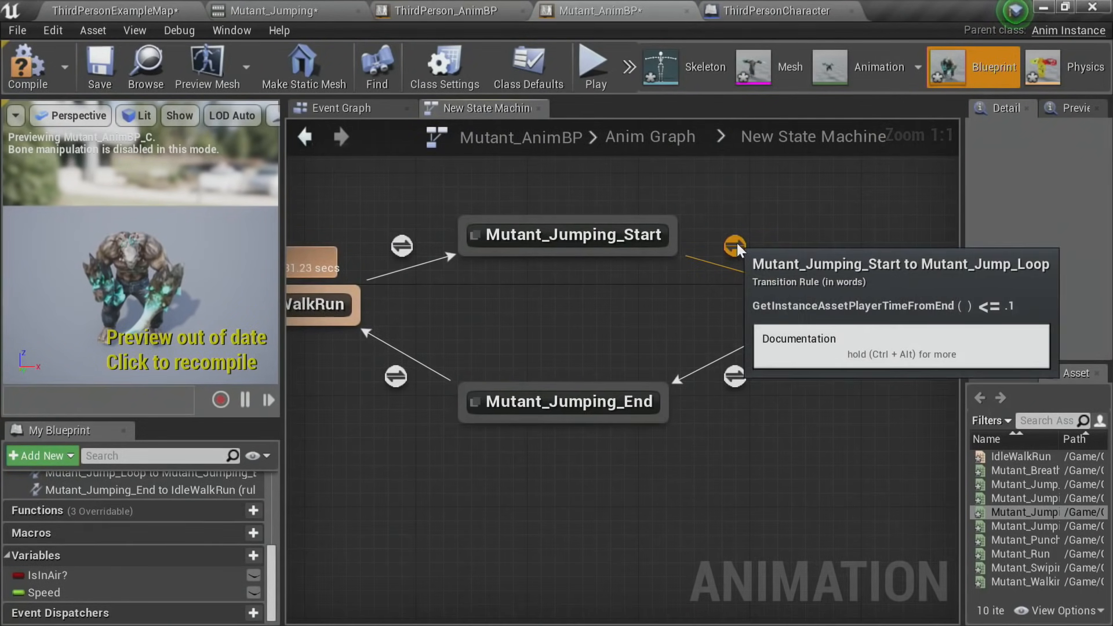
Step: In the Mutant_Jump_Loop to Mutant_Jumping_End rule, feed IsInAir? through a NOT Boolean node into Can Enter Transition
right_drag(846, 436, 811, 420)
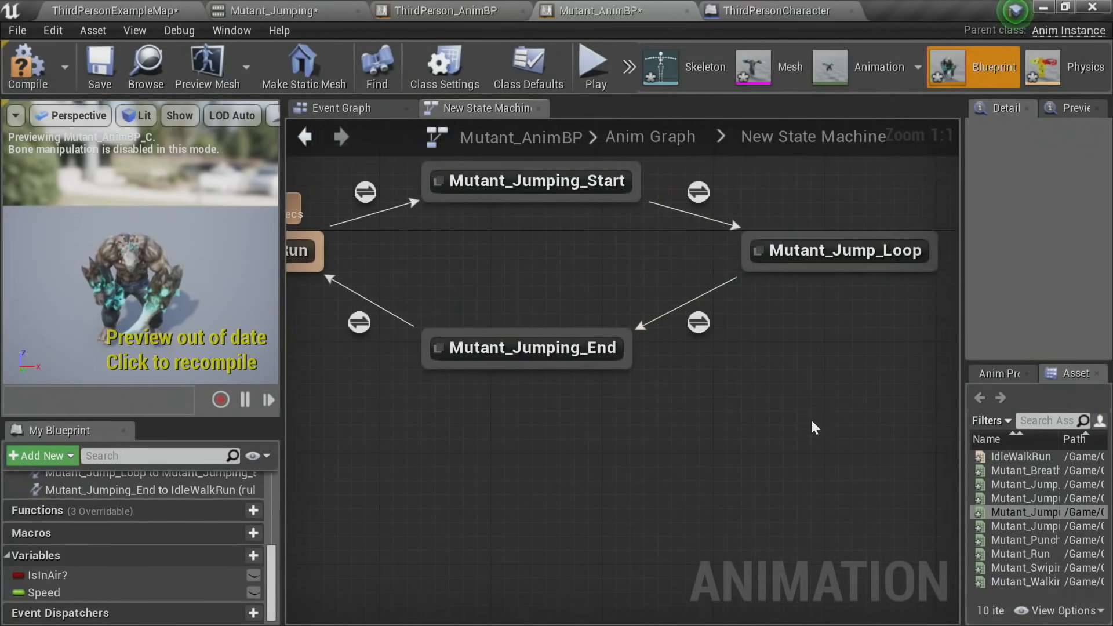
double_click(701, 324)
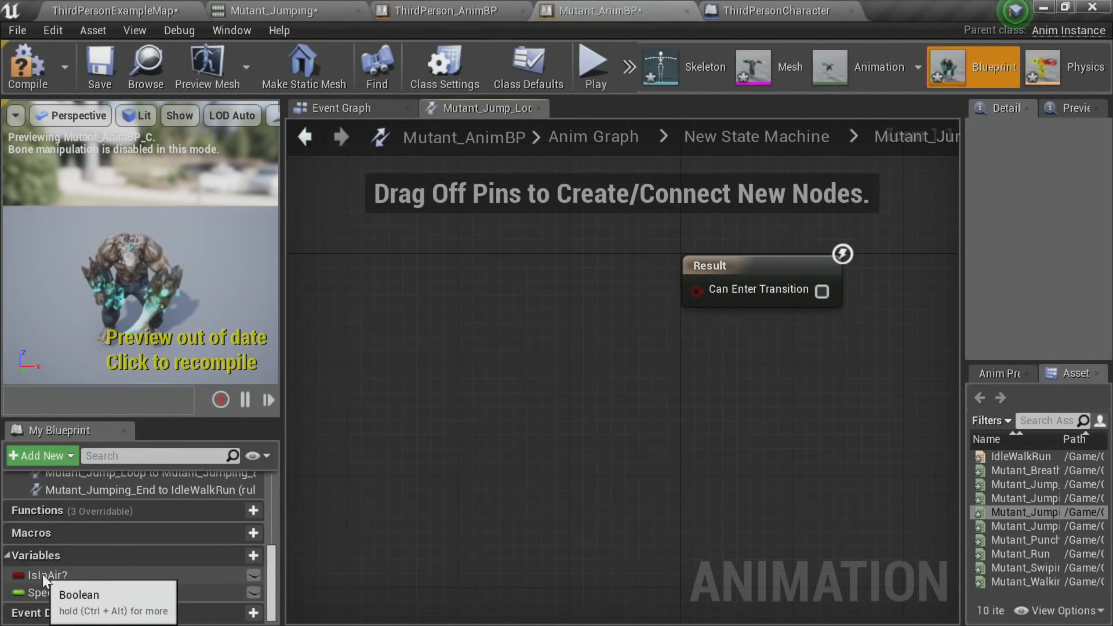
ctrl+drag(43, 575, 355, 335)
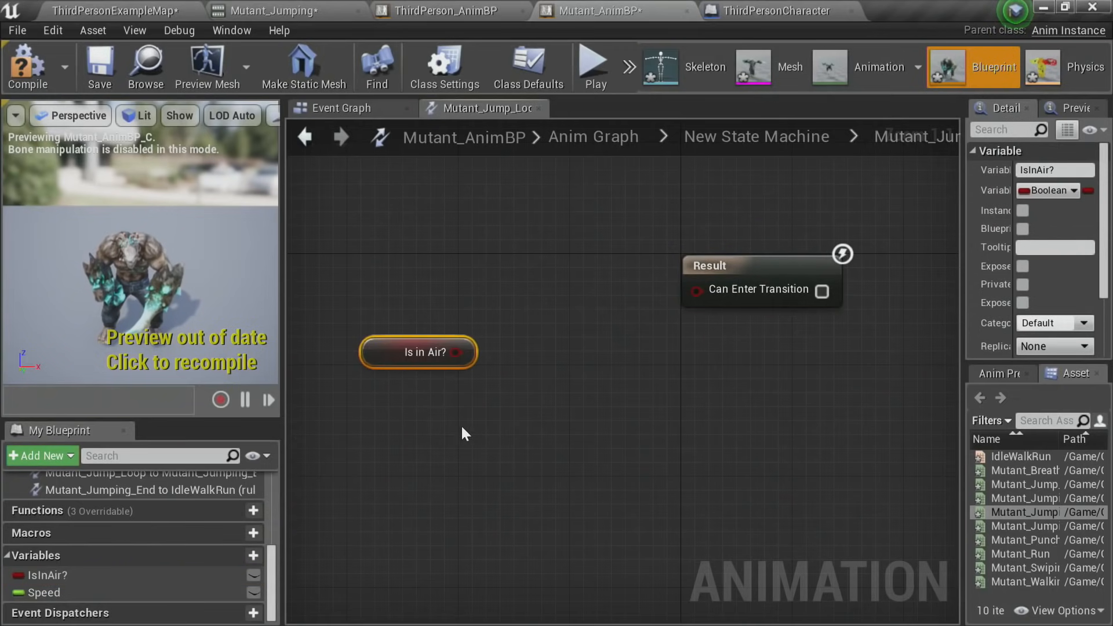
drag(458, 352, 546, 311)
text(not)
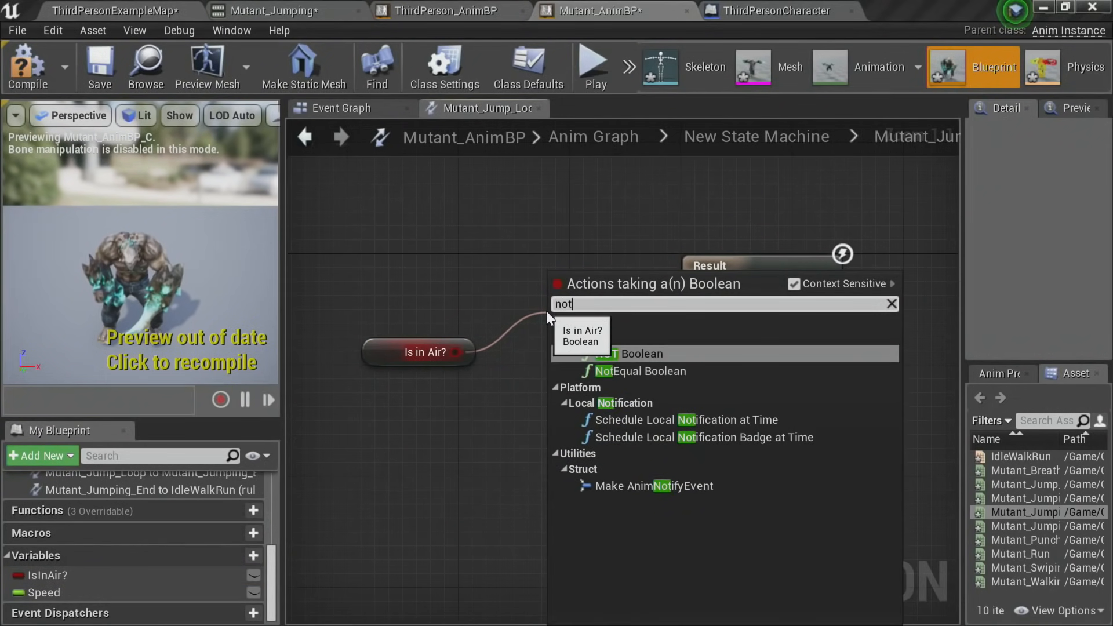
key(Return)
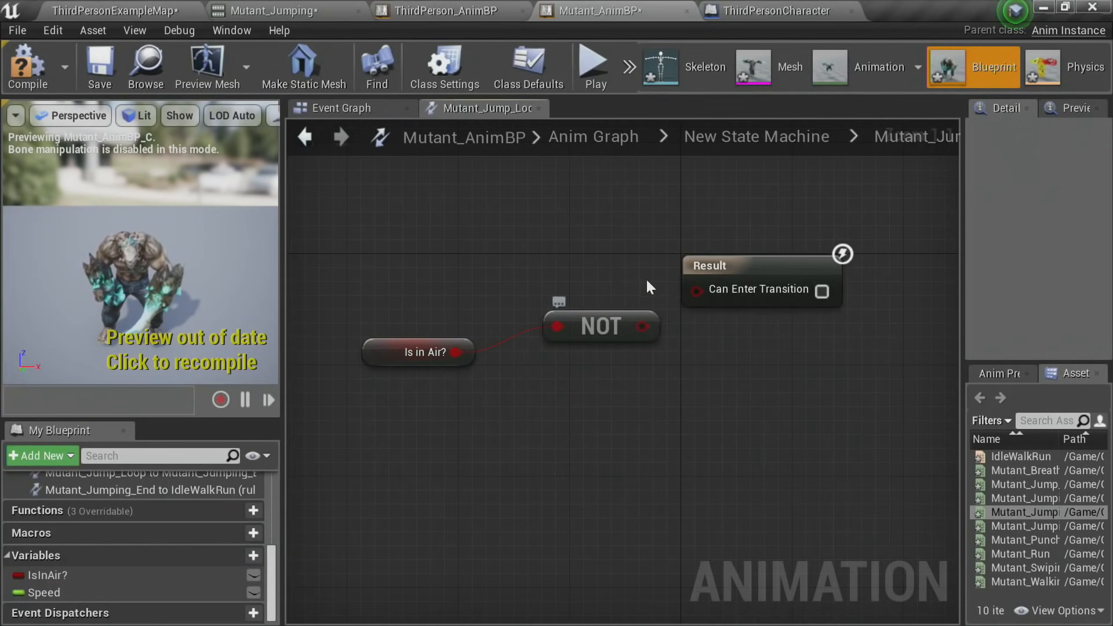
drag(705, 291, 706, 290)
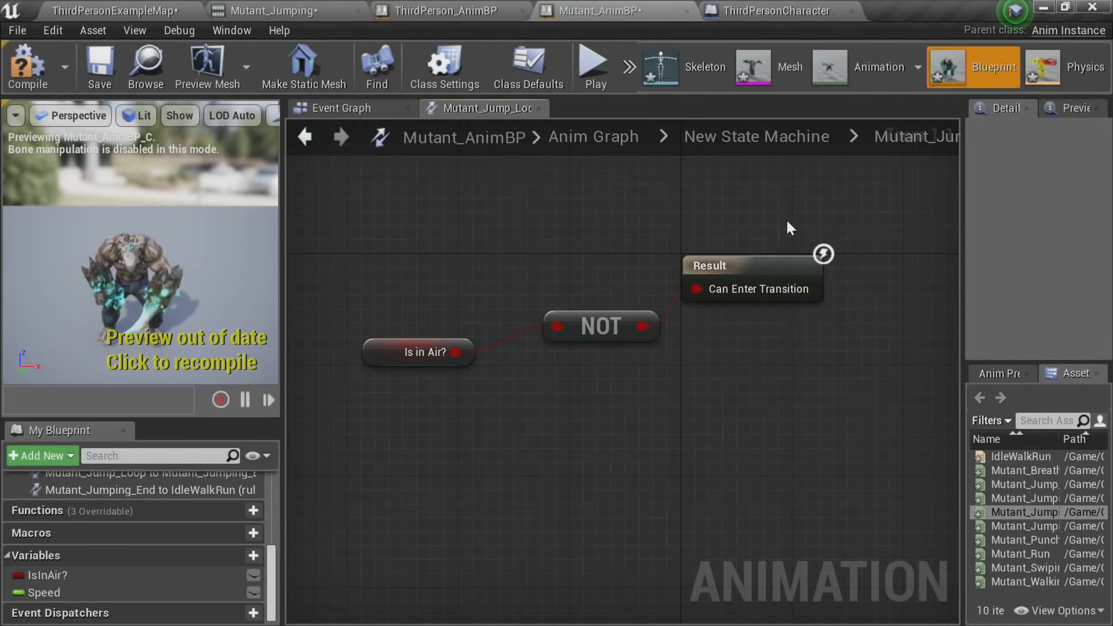
click(764, 138)
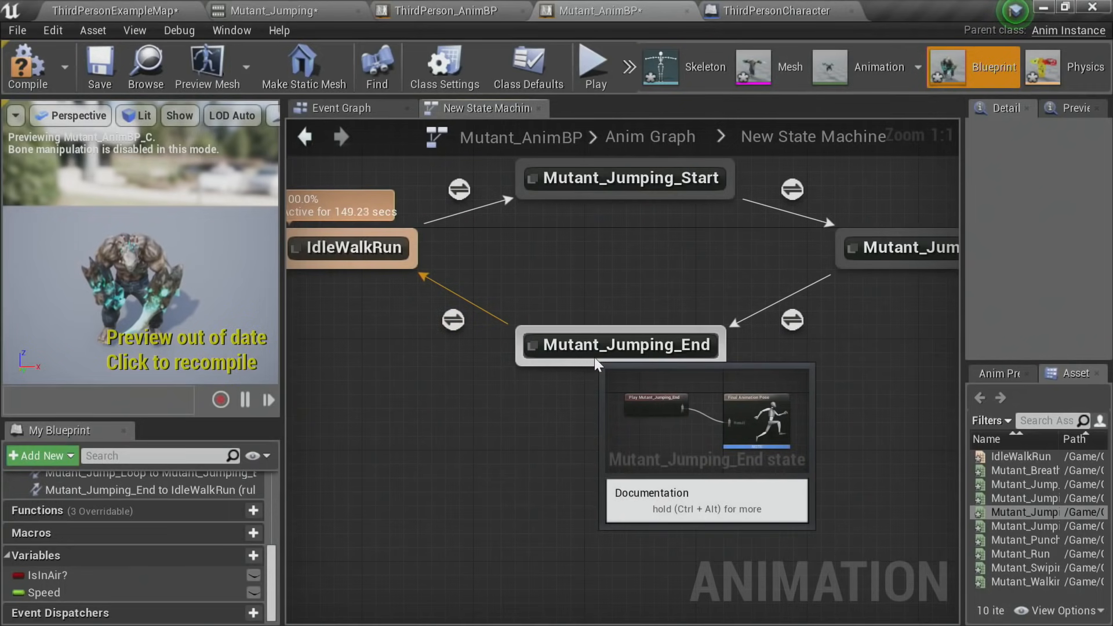
Step: Add a Time Remaining (Mutant_Jumping_End) node to the rule of the Mutant_Jumping_End to IdleWalkRun transition
right_drag(512, 415, 585, 434)
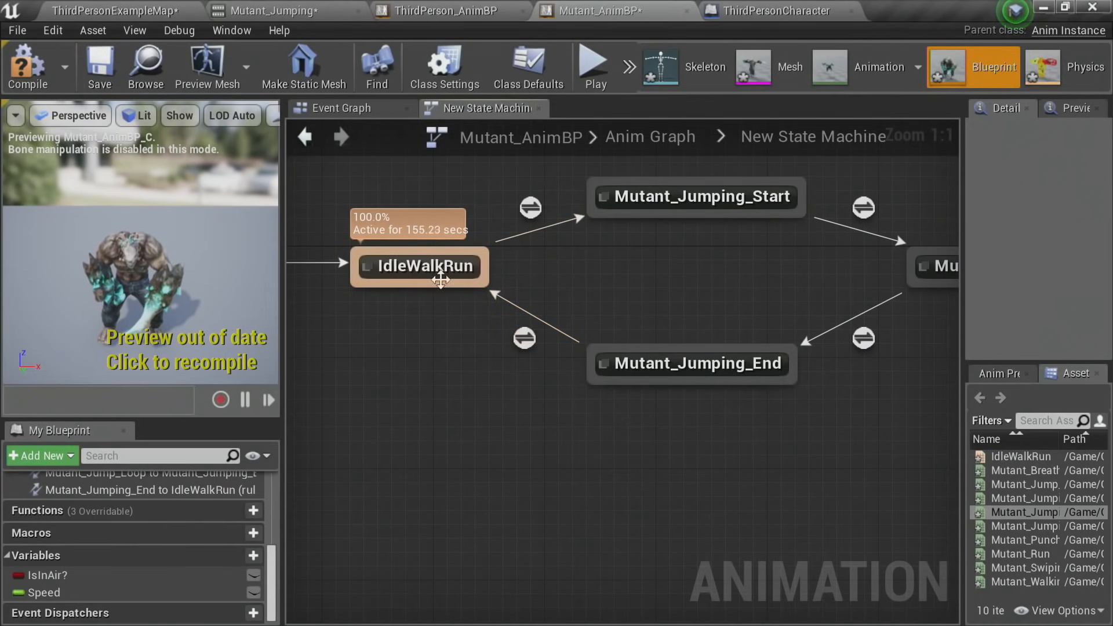
double_click(527, 347)
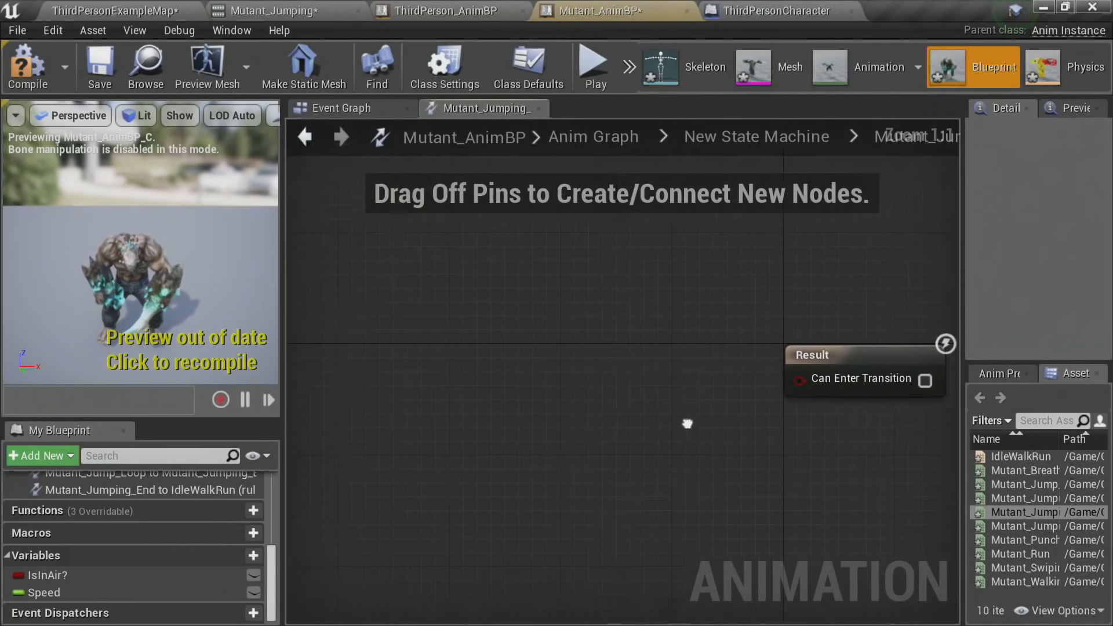
right_click(461, 355)
text(time remain)
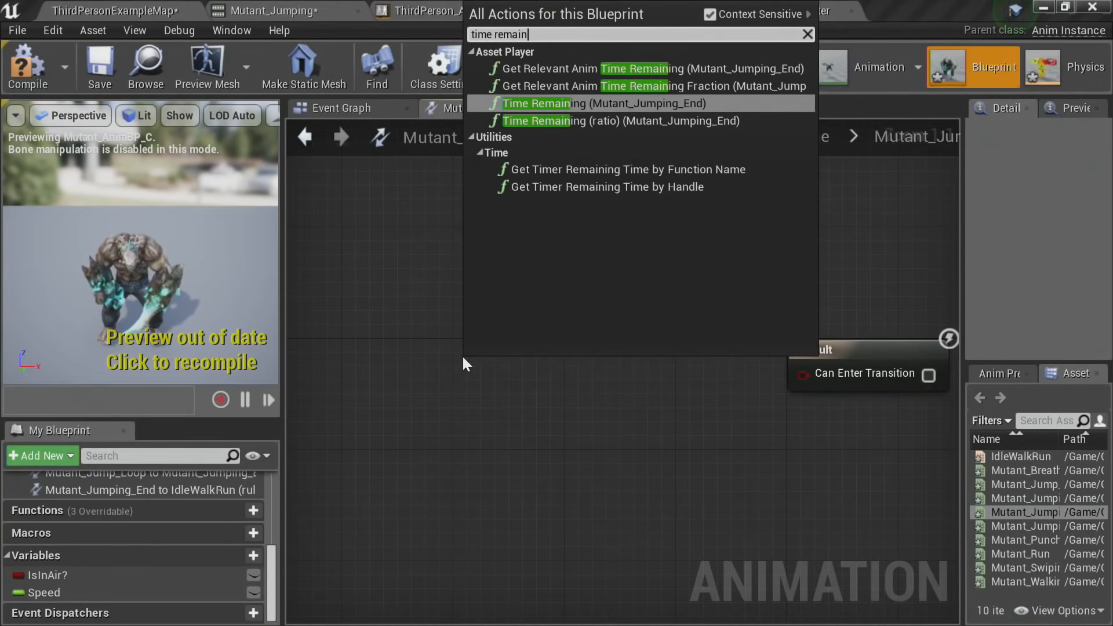
key(Return)
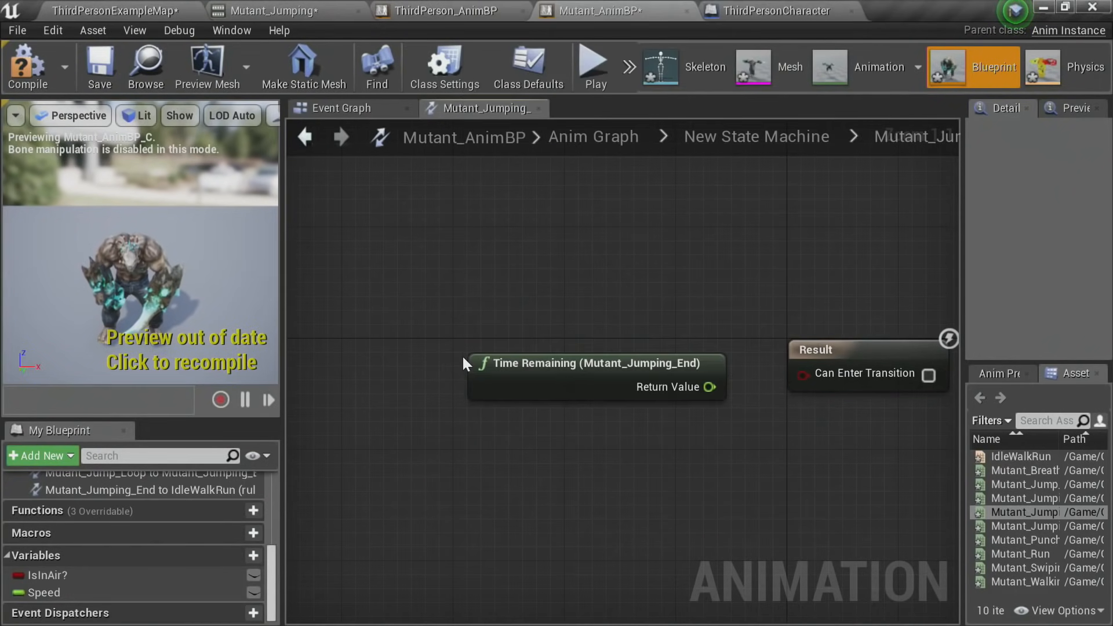
drag(578, 364, 451, 364)
Step: Compare the Mutant_Jumping_End time remaining with a float <= node set to .1 and connect it to Can Enter Transition
drag(554, 384, 623, 411)
text(<=)
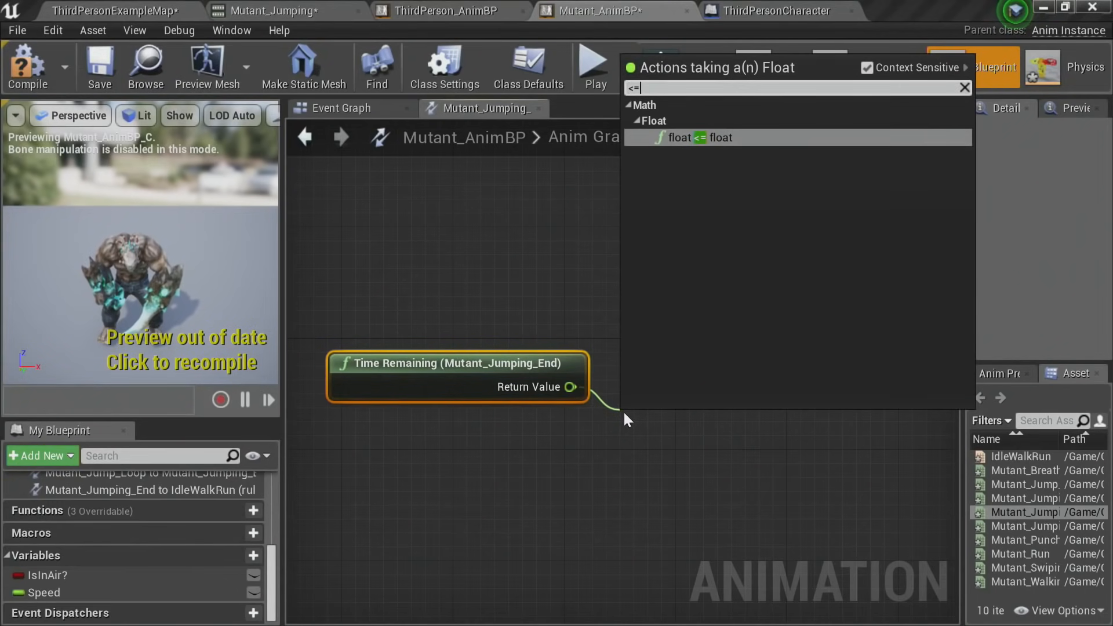
key(Return)
click(671, 442)
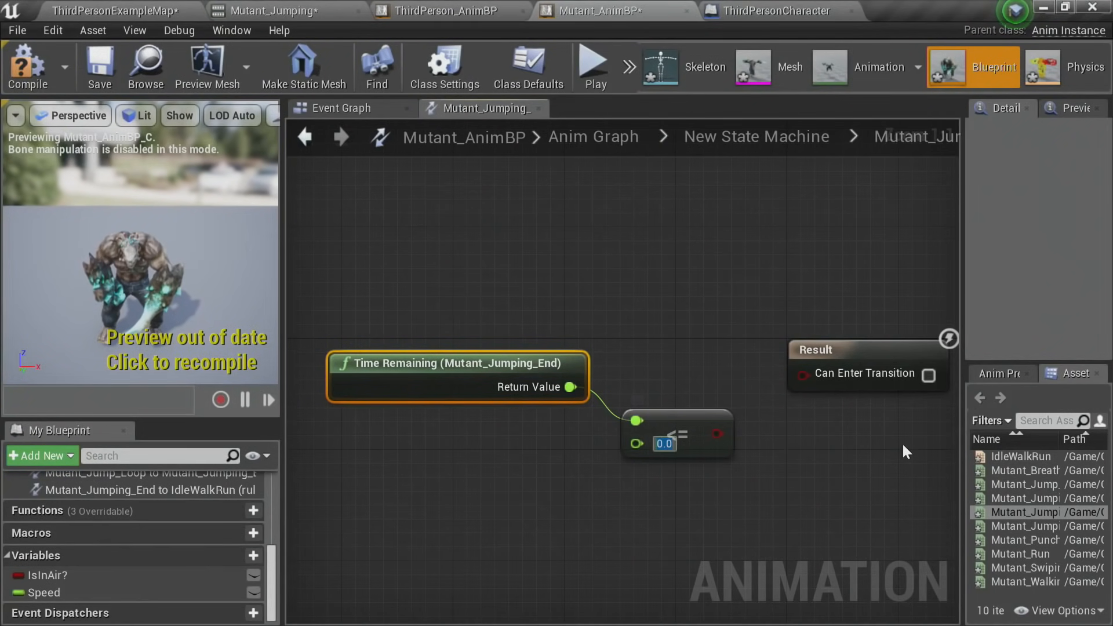
text(.1)
click(901, 472)
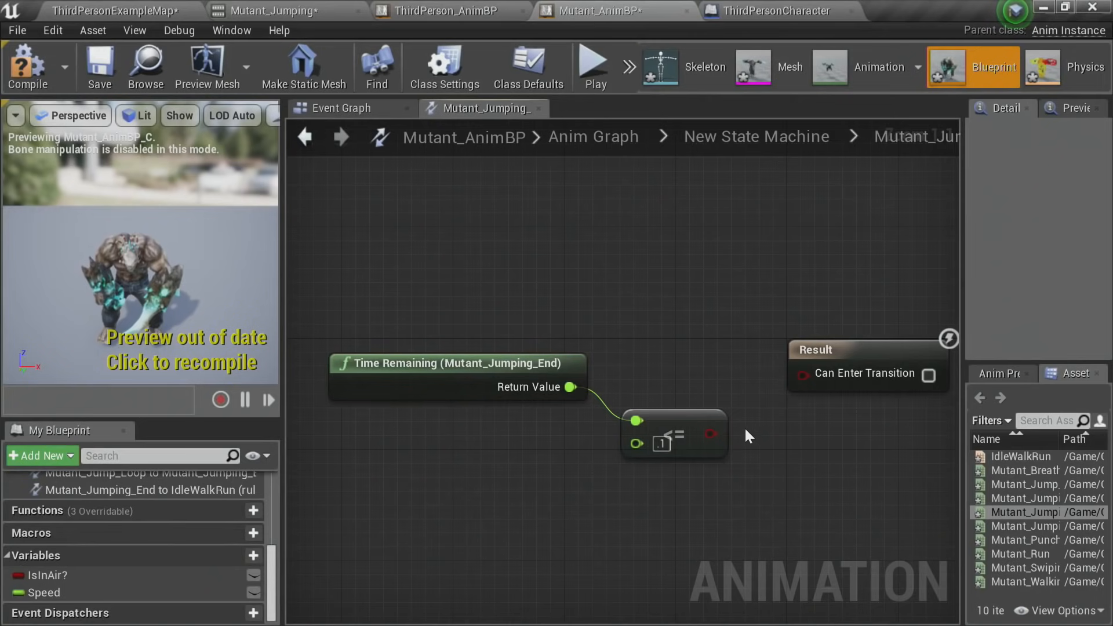
drag(710, 433, 803, 374)
drag(881, 354, 808, 375)
click(841, 464)
click(845, 496)
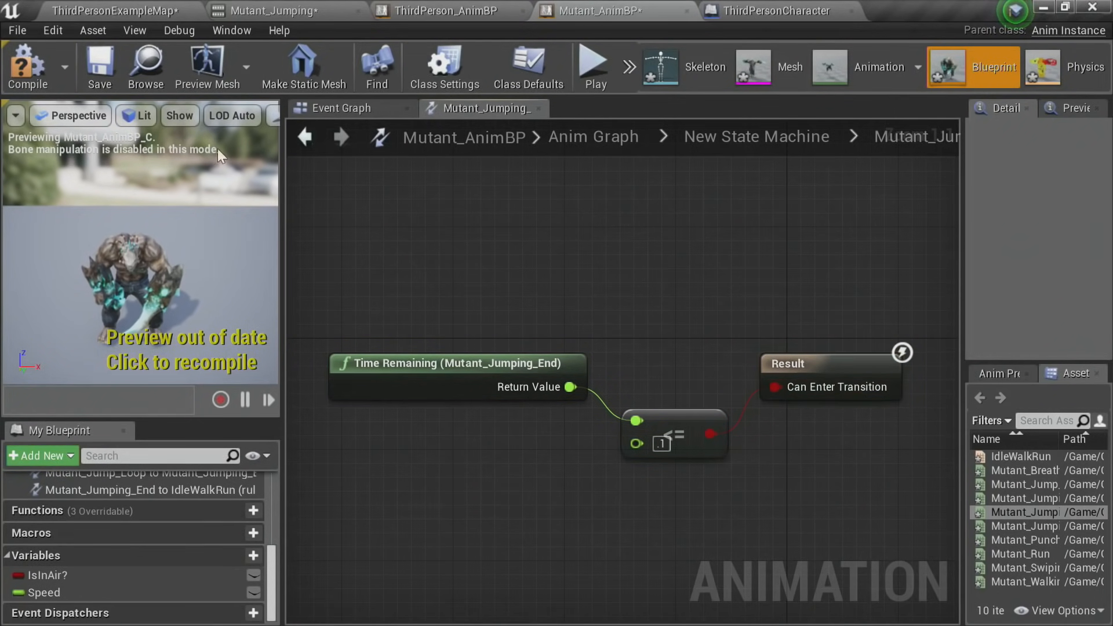
Step: Compile the animation blueprint and return to the state machine graph
click(28, 65)
right_drag(780, 278, 680, 248)
click(712, 149)
right_drag(707, 324, 580, 303)
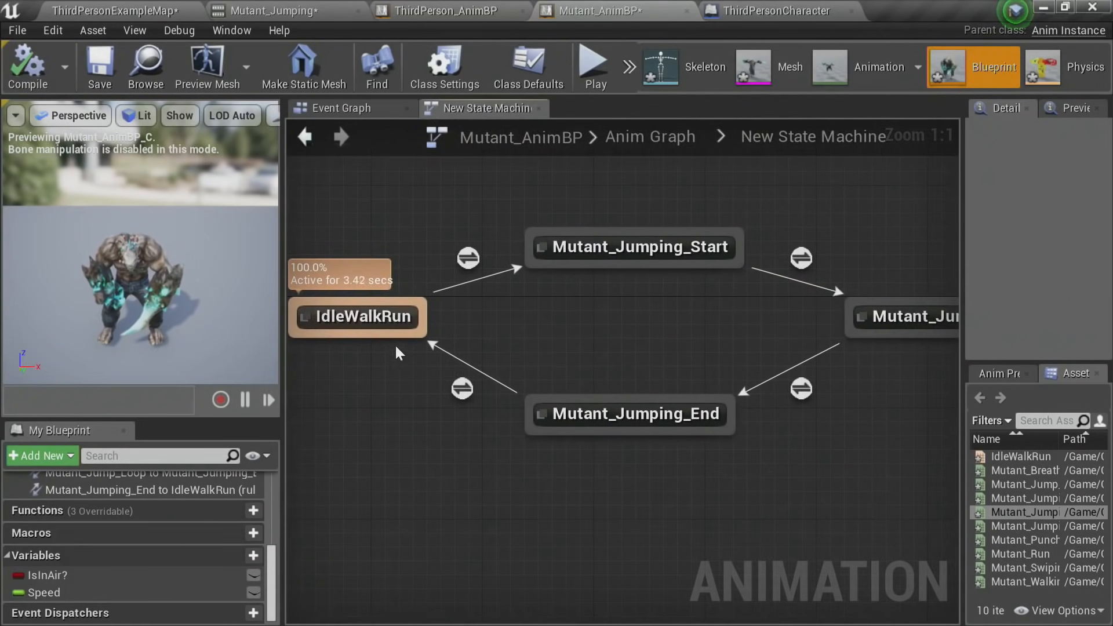
Step: Toggle the default value of IsInAir? on and off to preview the jump transitions, leaving it off
click(47, 575)
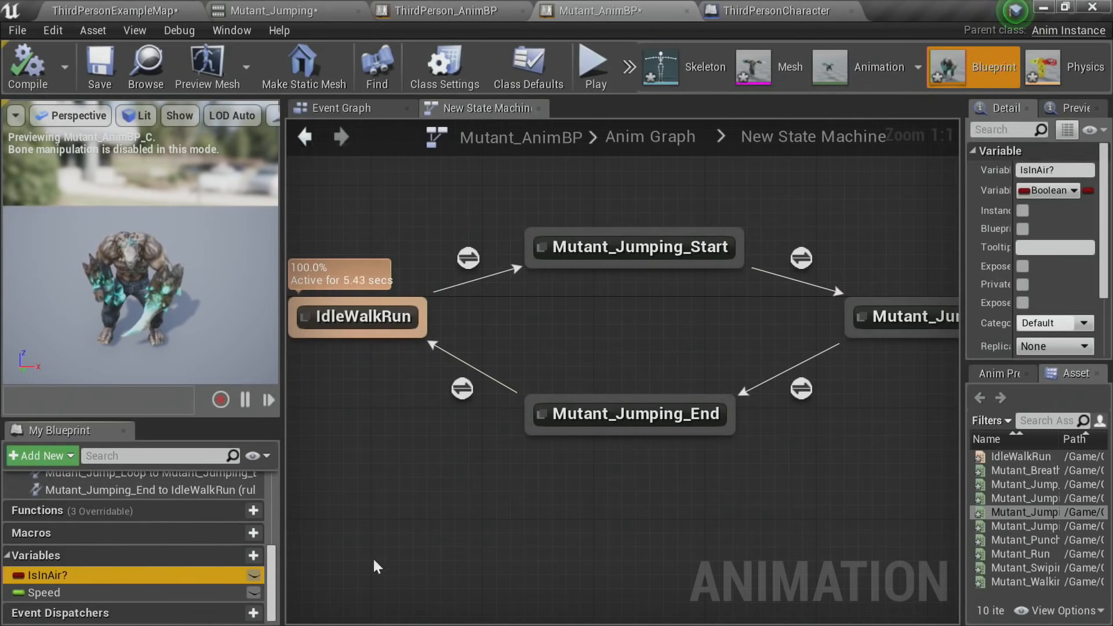
drag(963, 293, 813, 293)
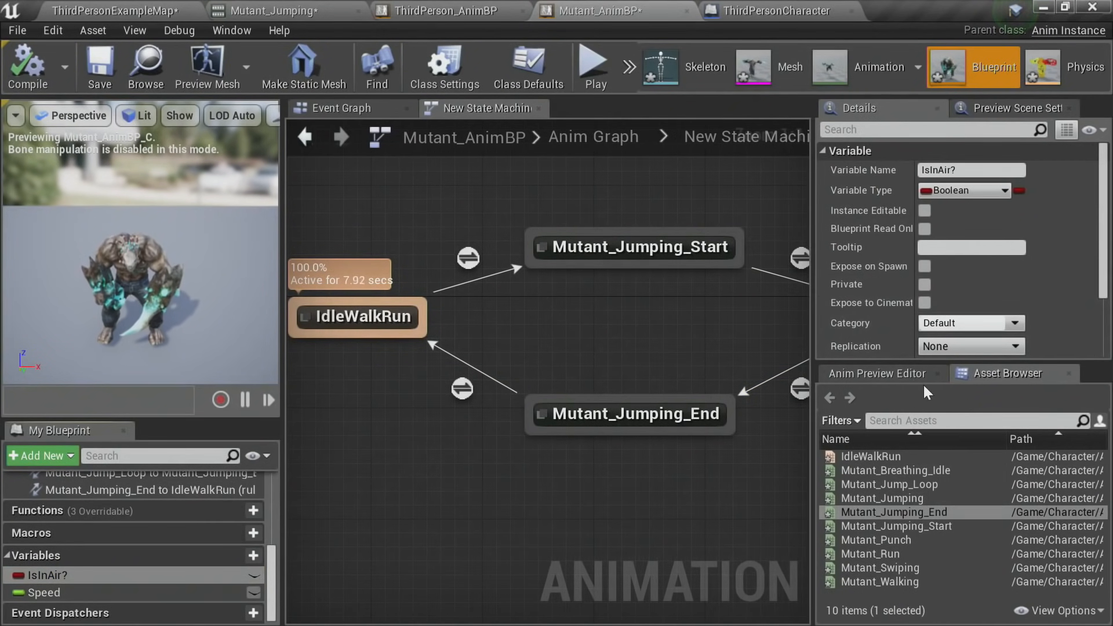
drag(909, 362, 910, 479)
click(923, 426)
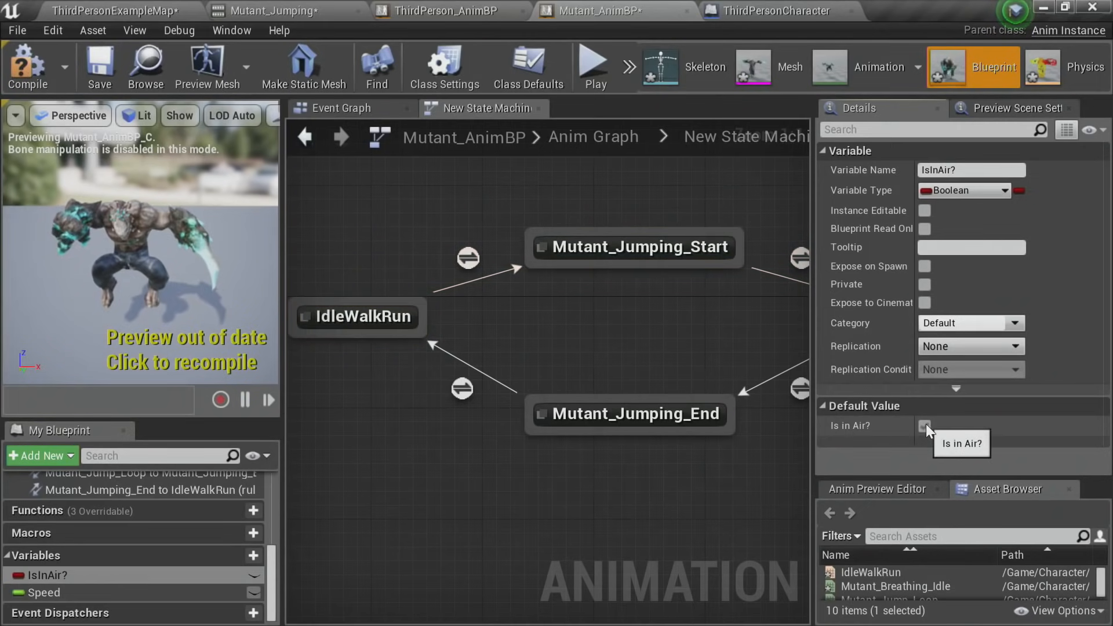
click(926, 424)
click(926, 424)
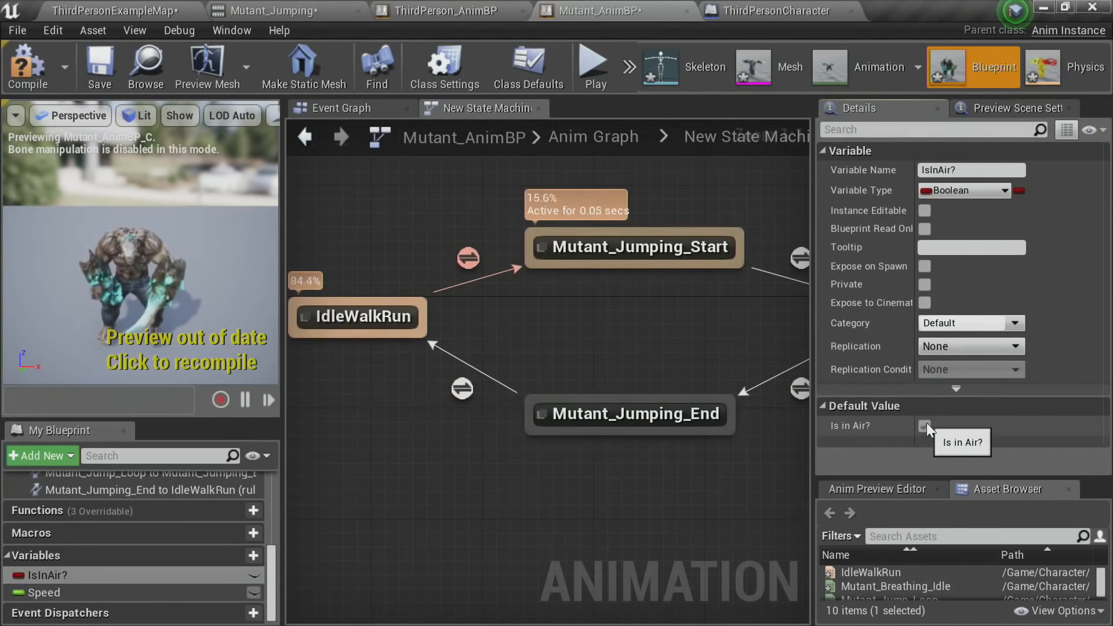
click(926, 424)
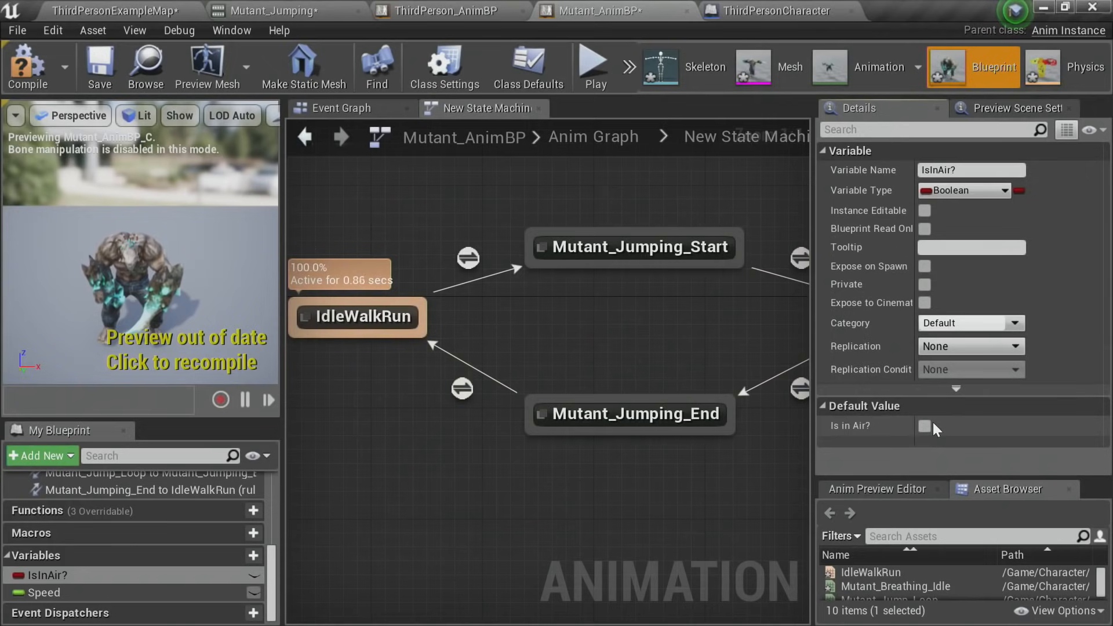
Step: Play ThirdPersonExampleMap, enlarge the viewport, make the mutant jump twice to test the animation, and stop the session
click(155, 11)
click(790, 63)
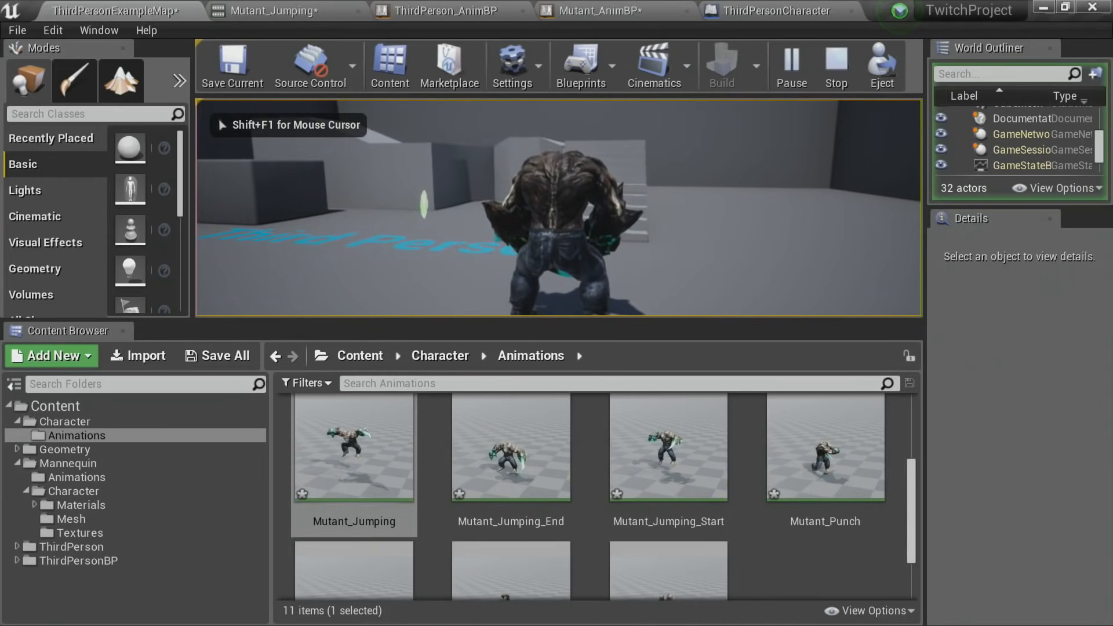
key(shift+F1)
drag(638, 320, 651, 455)
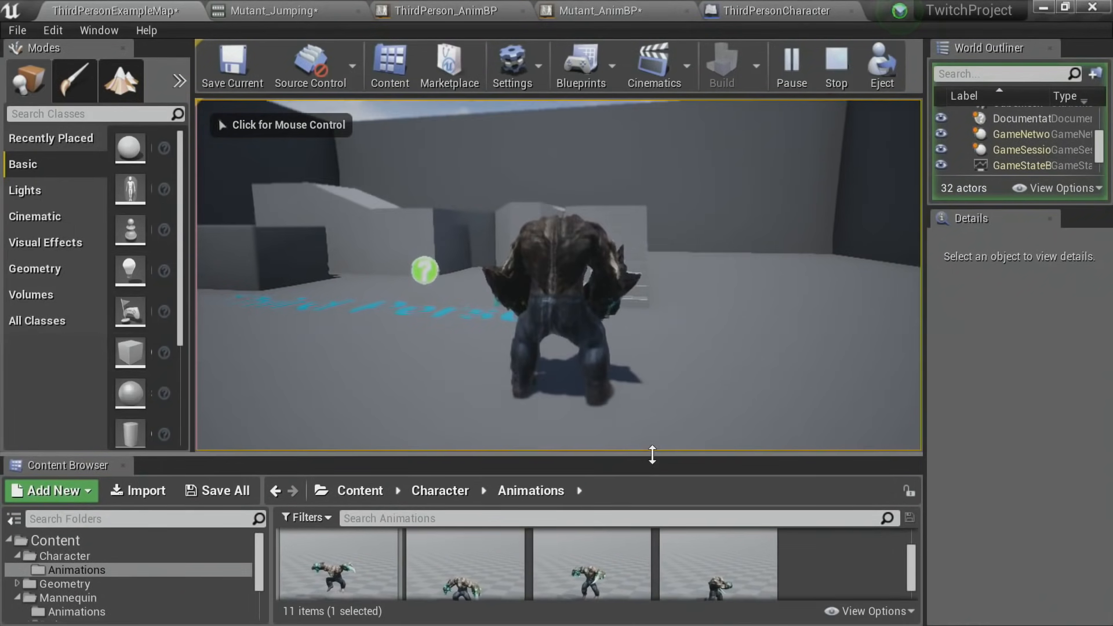
click(712, 305)
key(space)
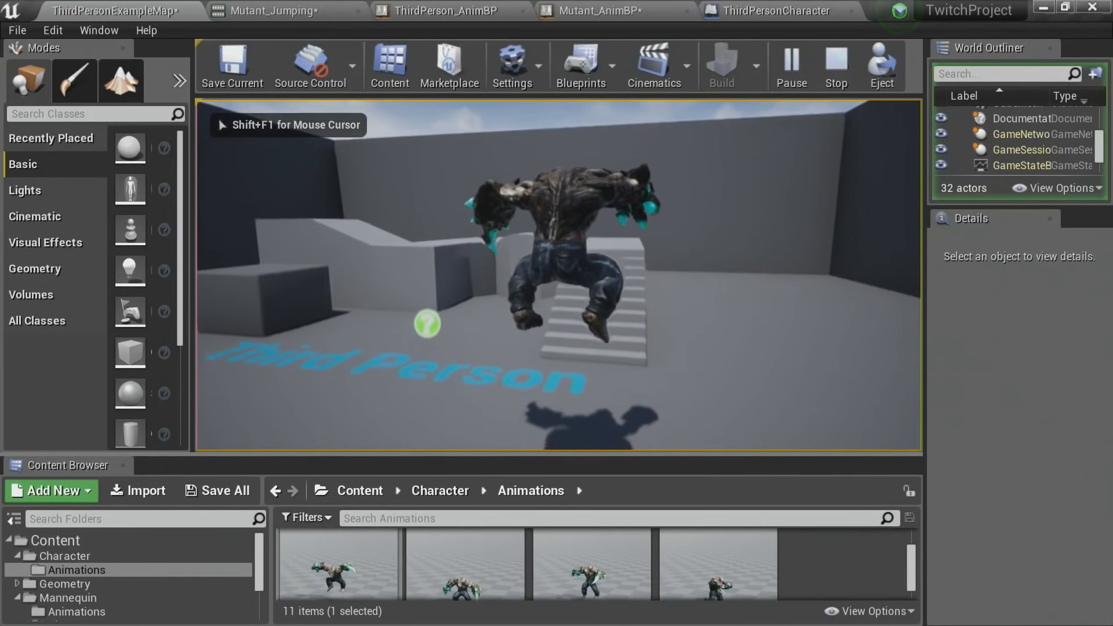
key(space)
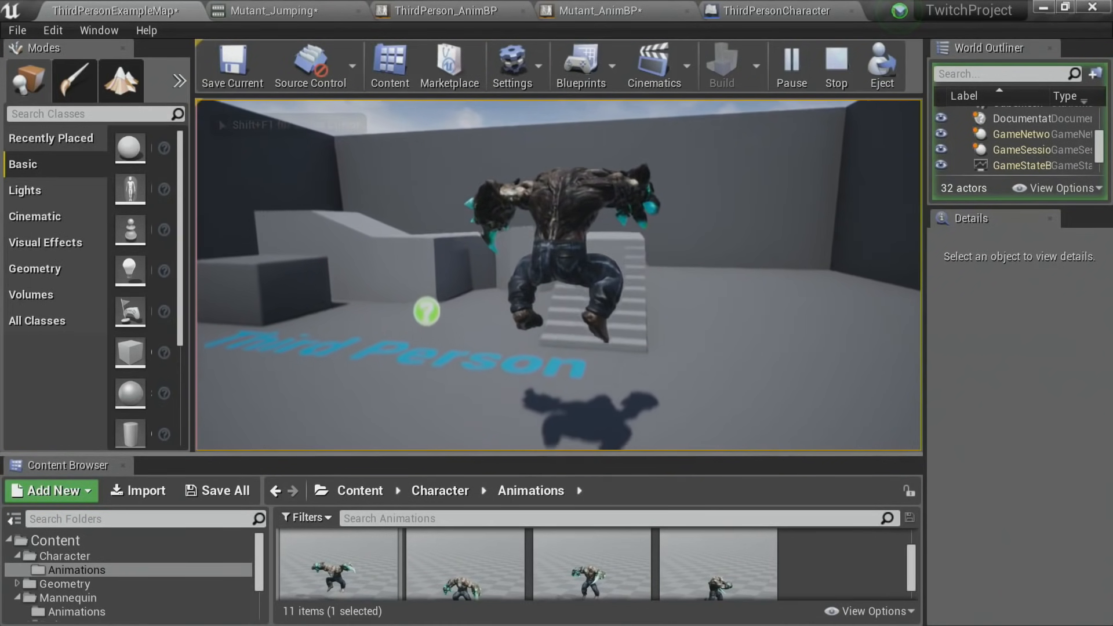
key(Escape)
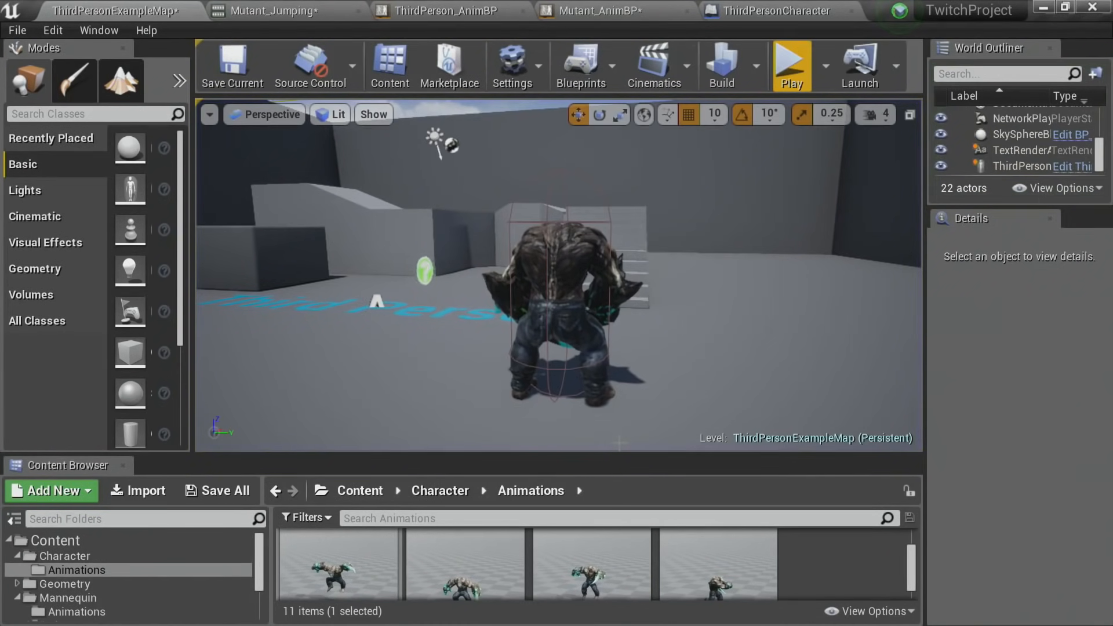
drag(618, 459, 607, 308)
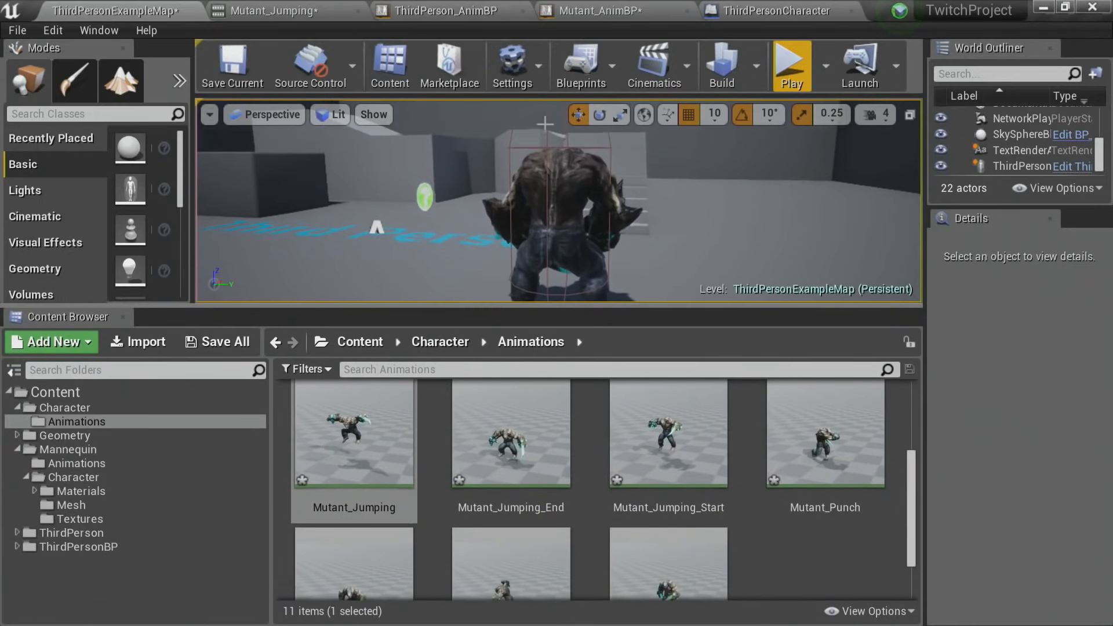
Step: Set the blend duration of all four state transitions in Mutant_AnimBP to 0.1 together and compile the blueprint
click(600, 6)
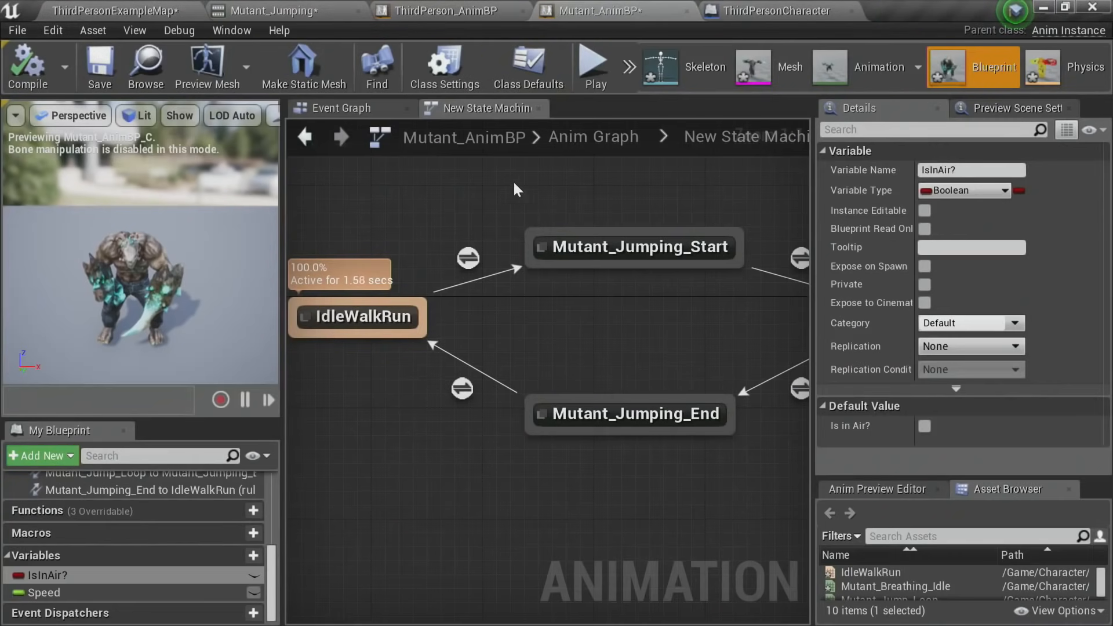
click(468, 258)
scroll(920, 344, down, 3)
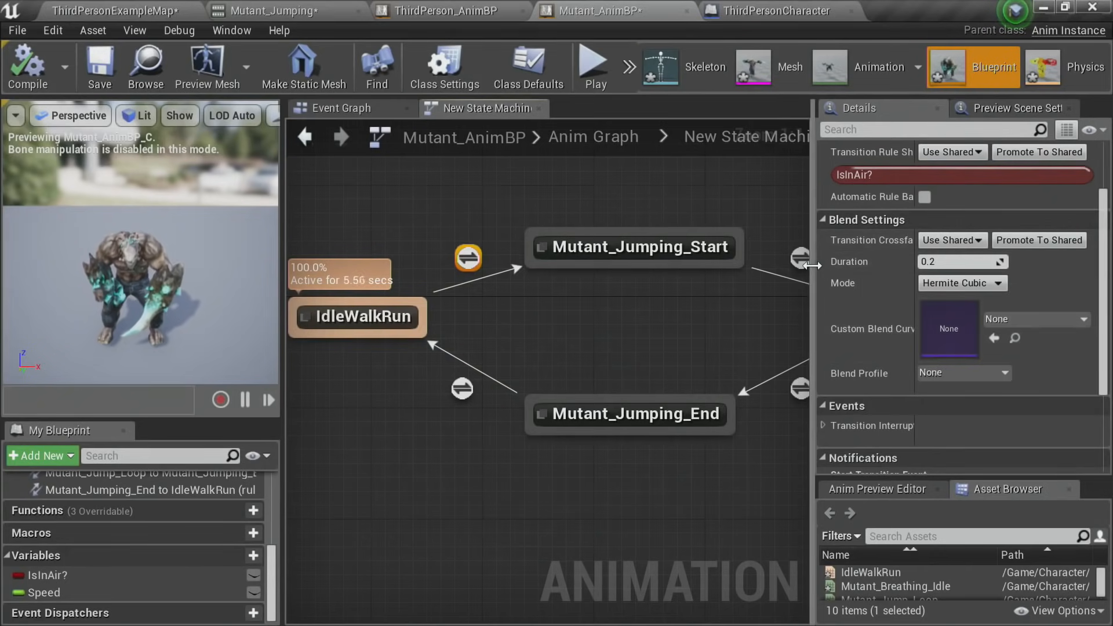
drag(816, 264, 703, 263)
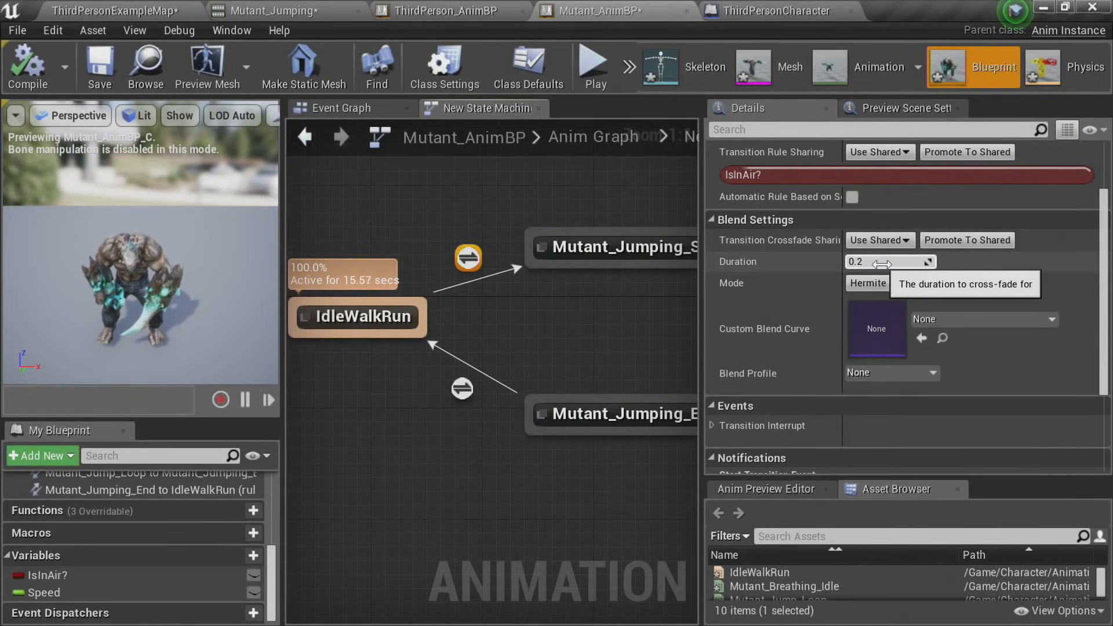
right_drag(572, 328, 415, 303)
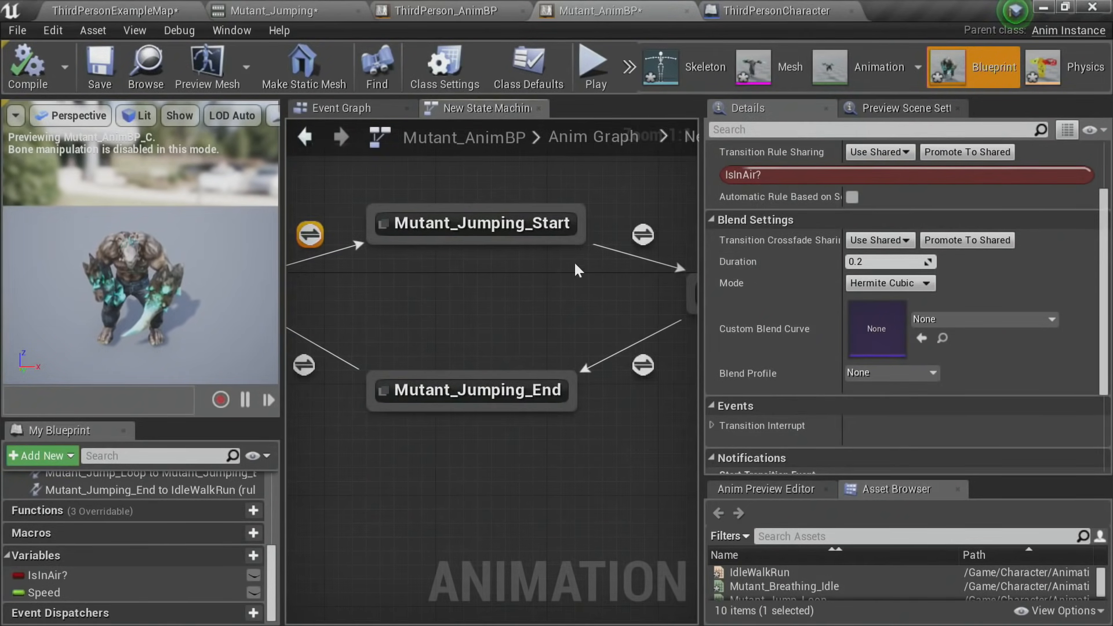
shift+click(639, 234)
shift+click(645, 372)
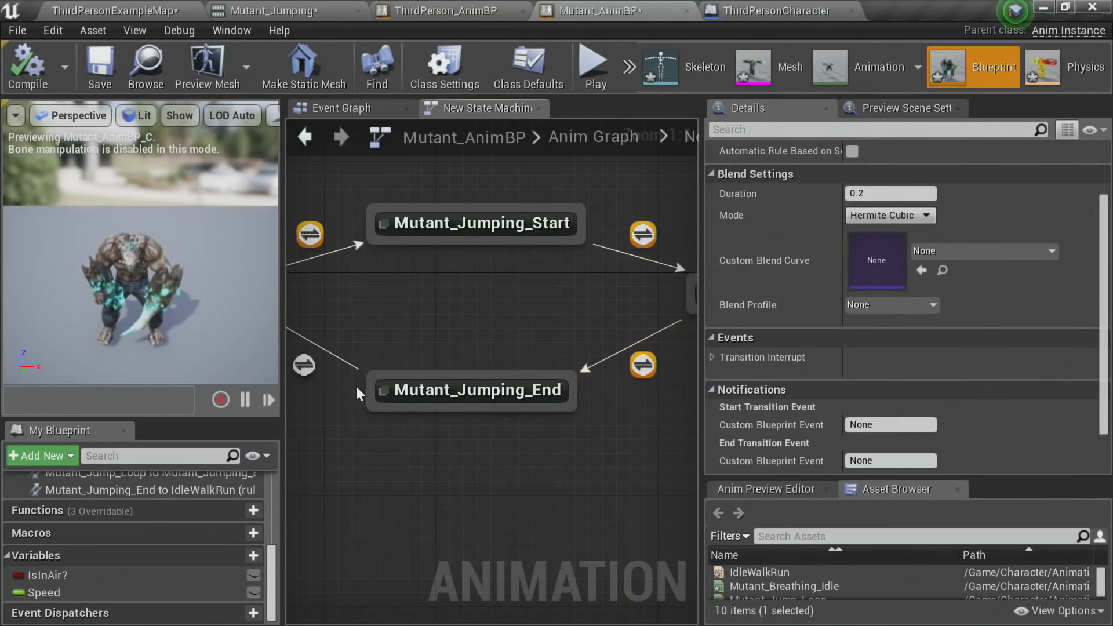
shift+click(305, 366)
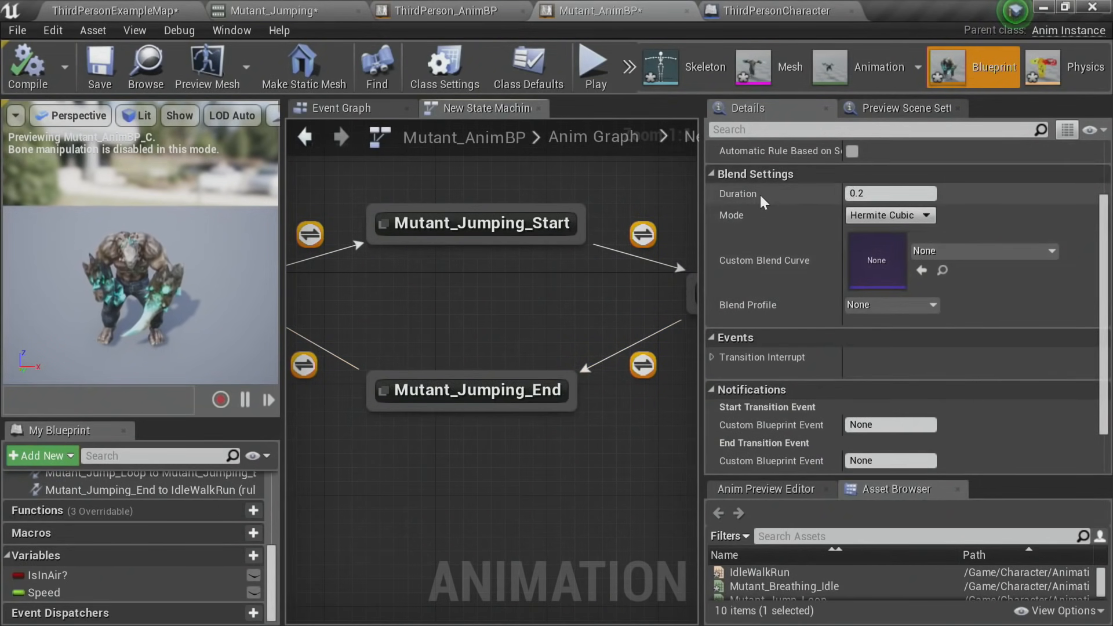
click(896, 192)
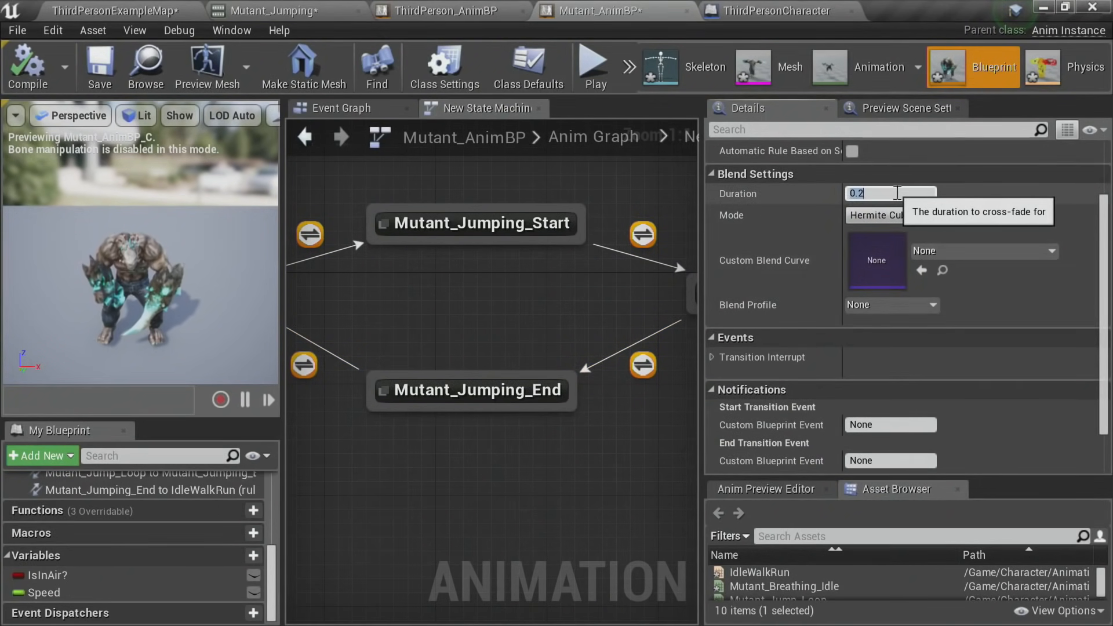
text(0.1)
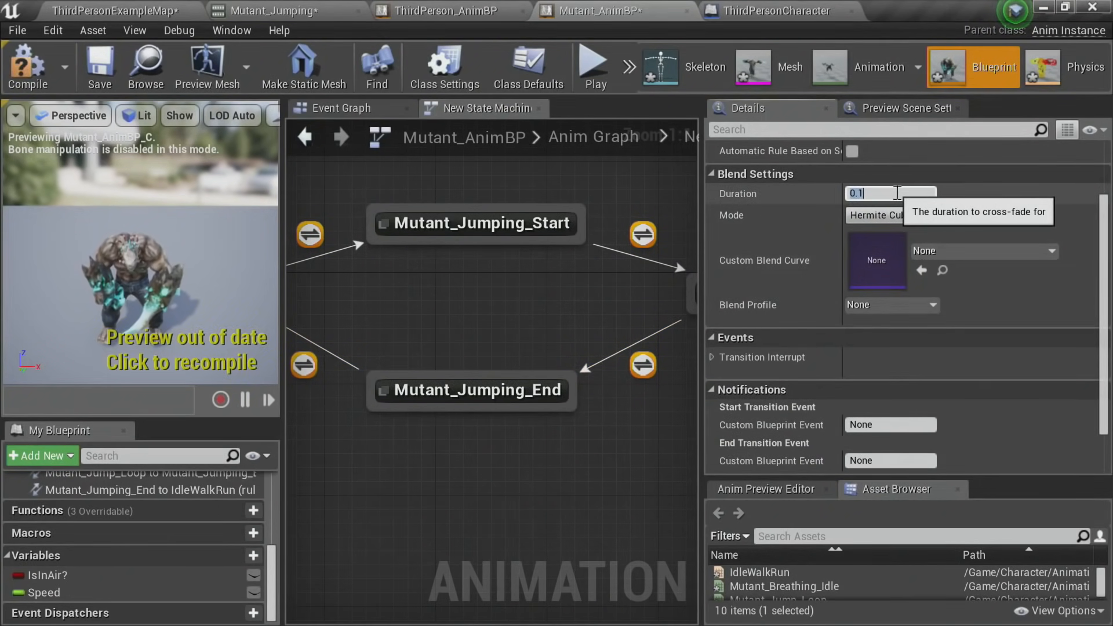
click(28, 65)
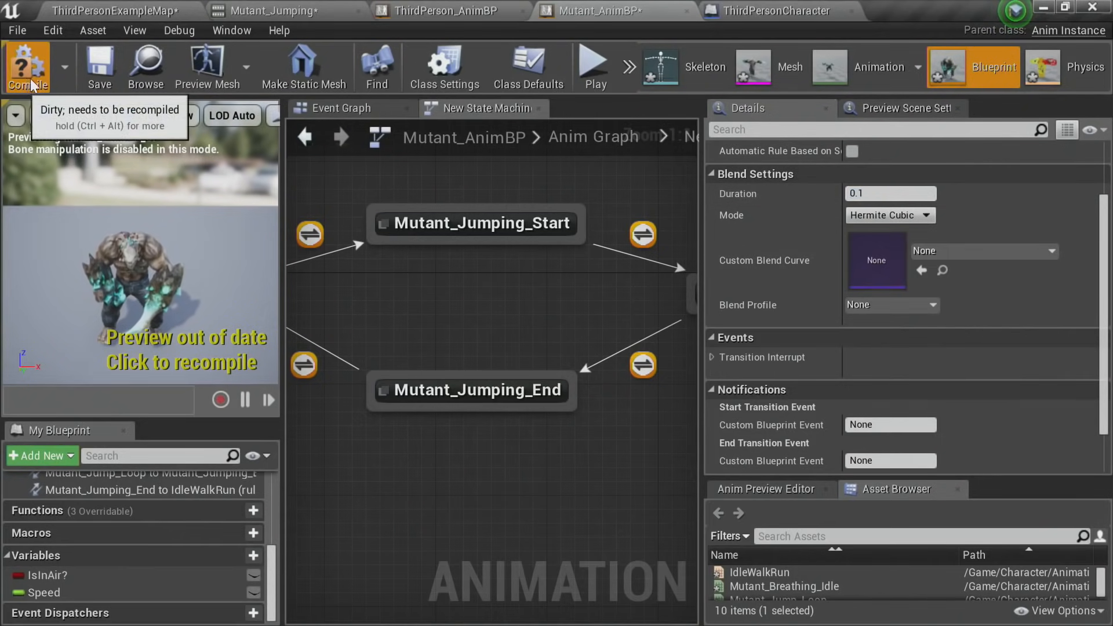
Step: Play ThirdPersonExampleMap in an enlarged viewport and make the mutant jump repeatedly in place to check the transitions
click(122, 5)
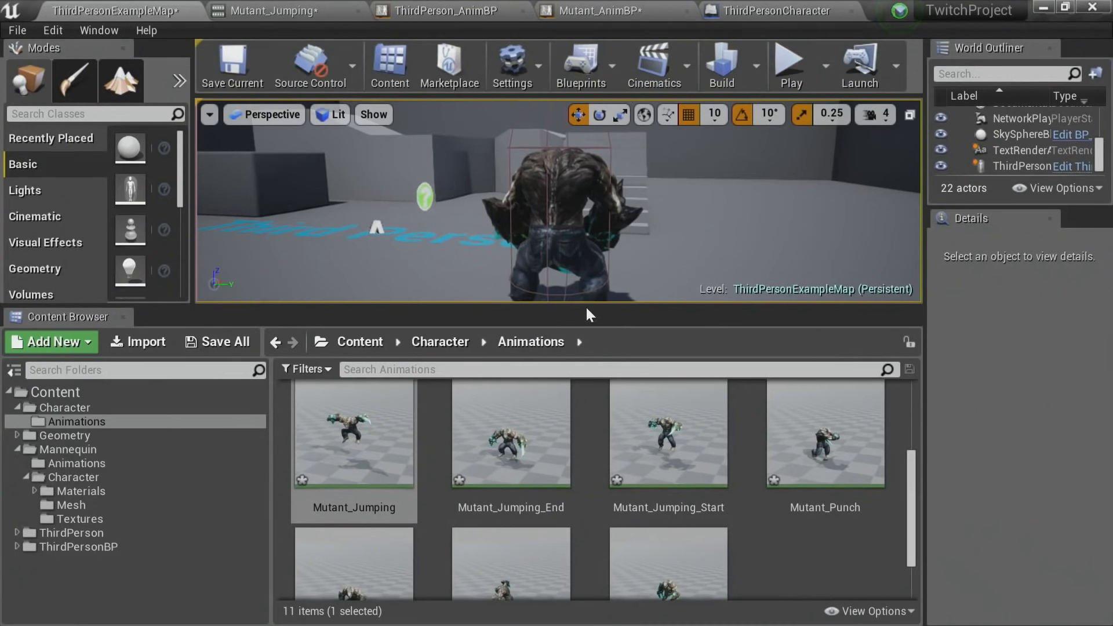
drag(577, 315, 576, 470)
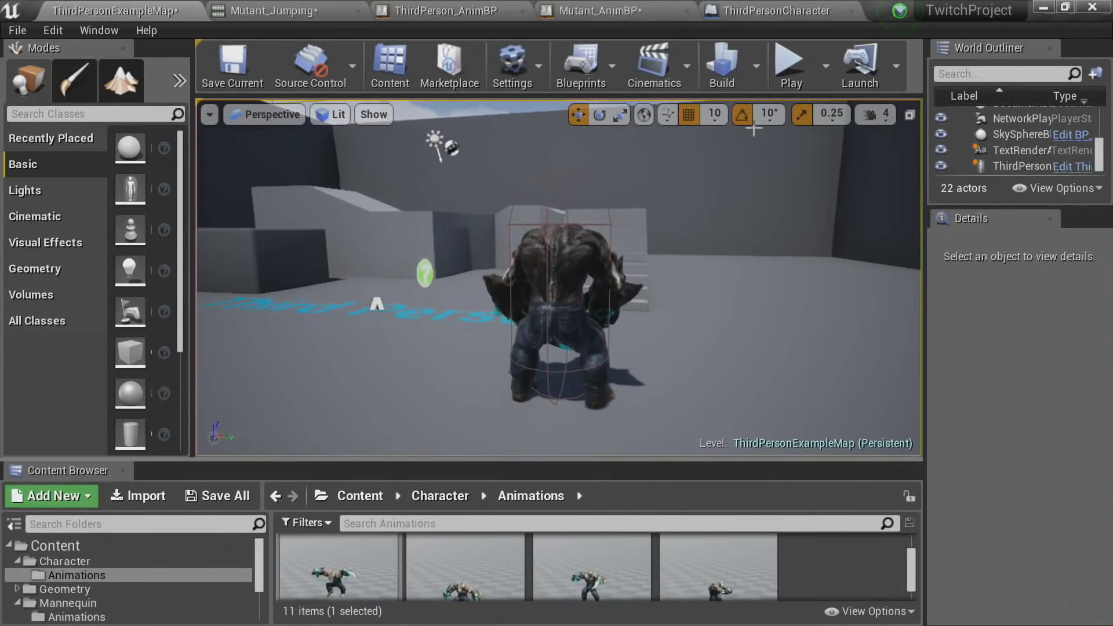
right_click(362, 334)
click(787, 72)
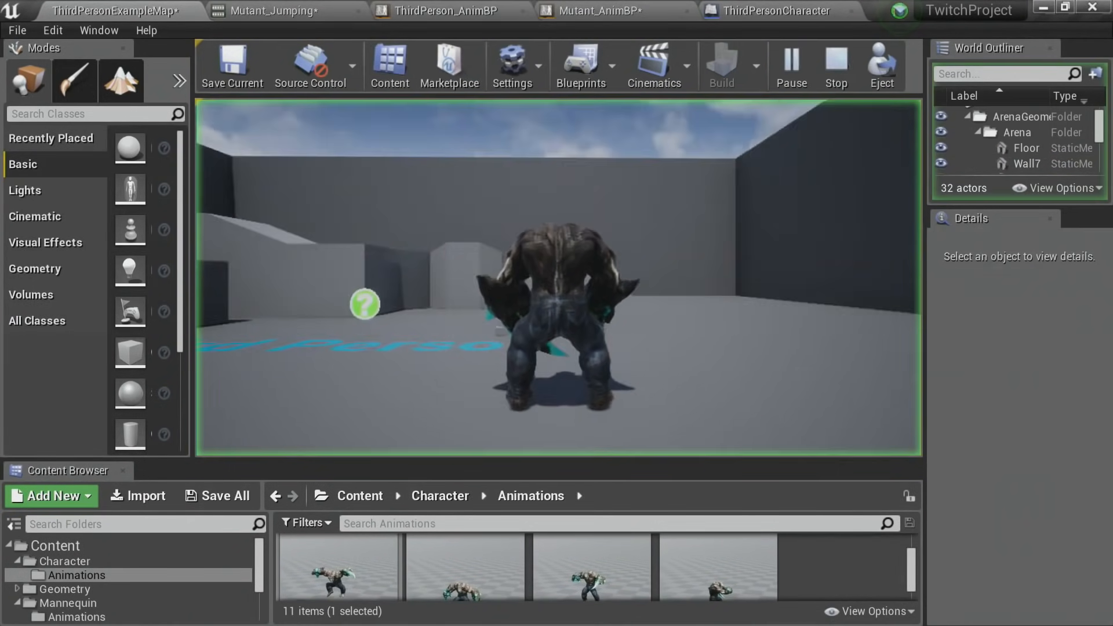
key(space)
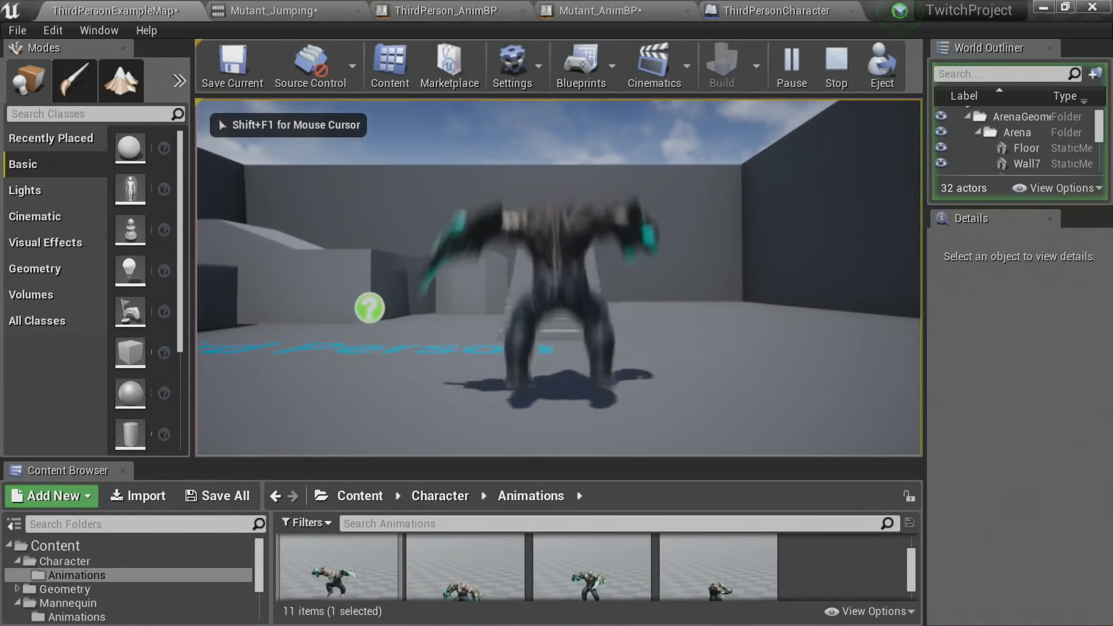
key(space)
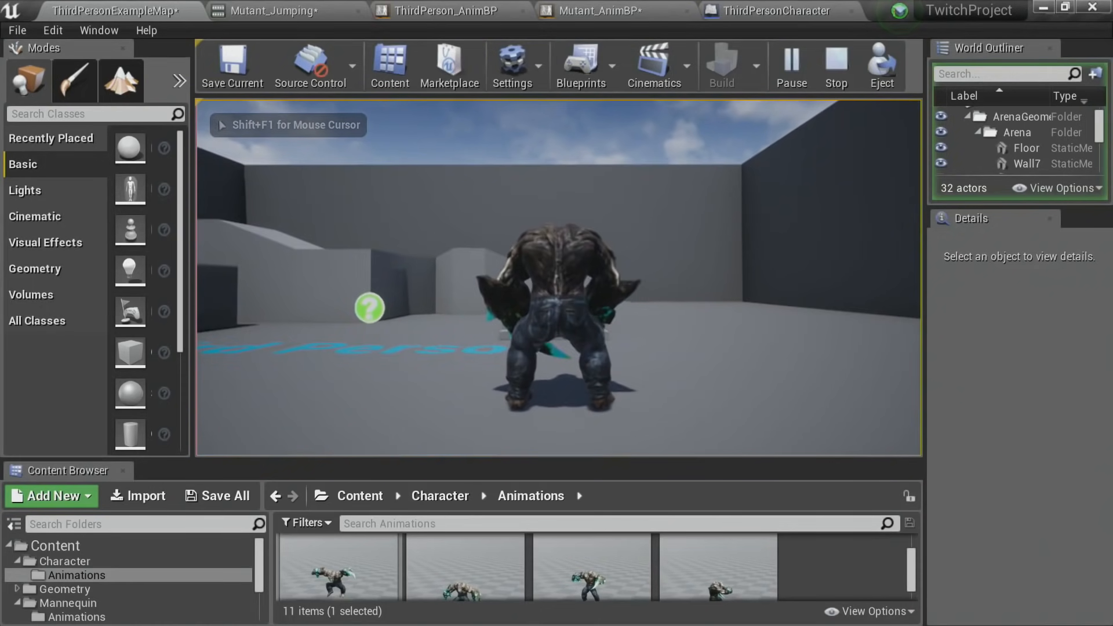
key(space)
key(space)
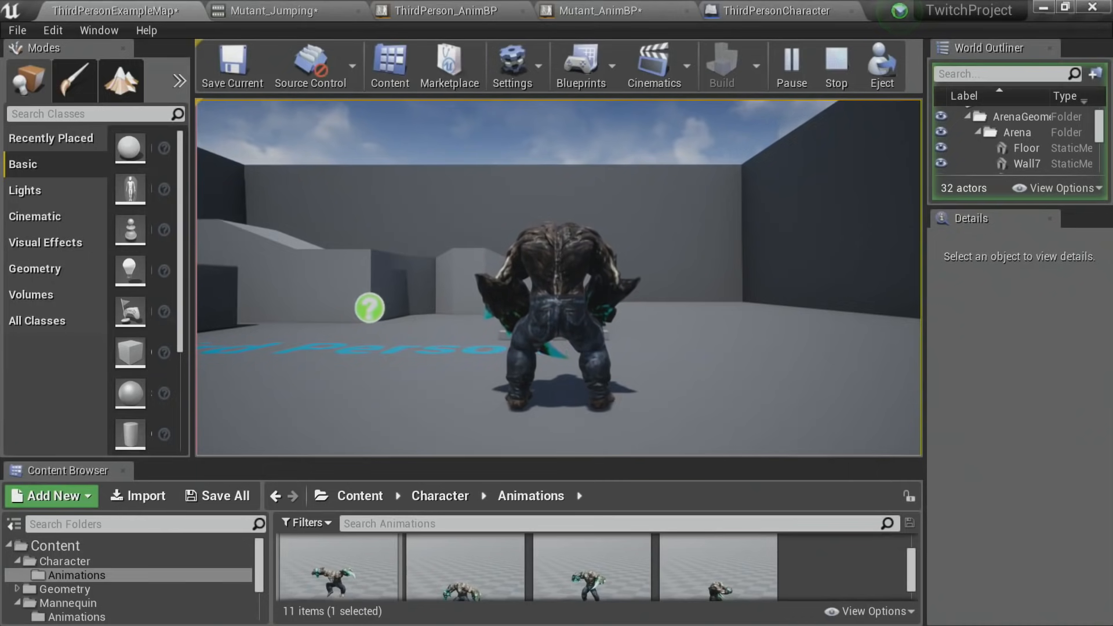
key(space)
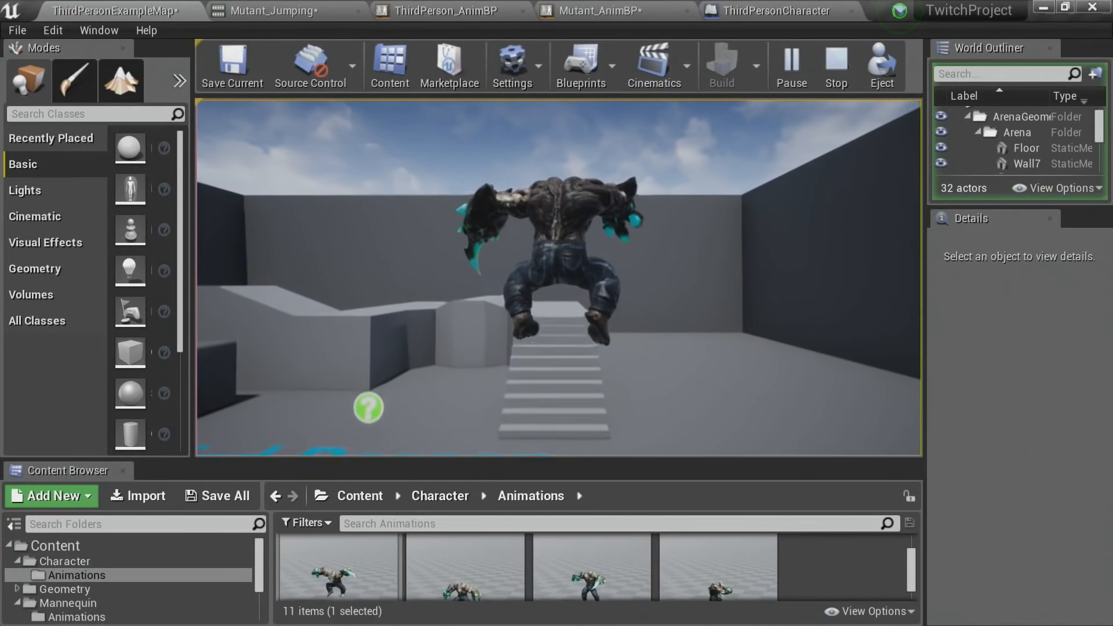
key(space)
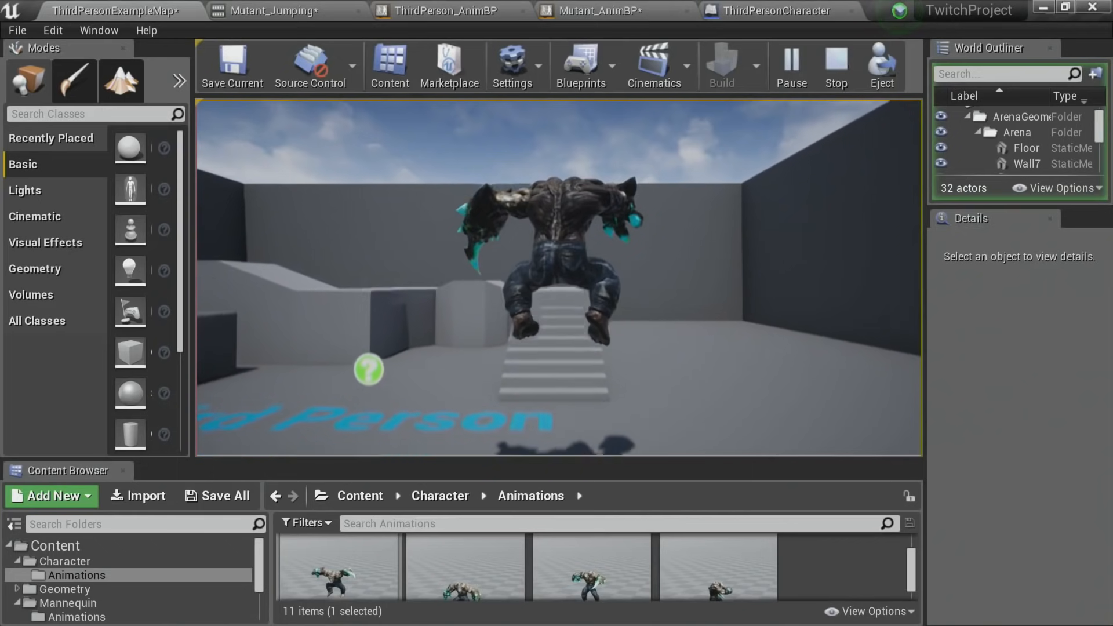
key(space)
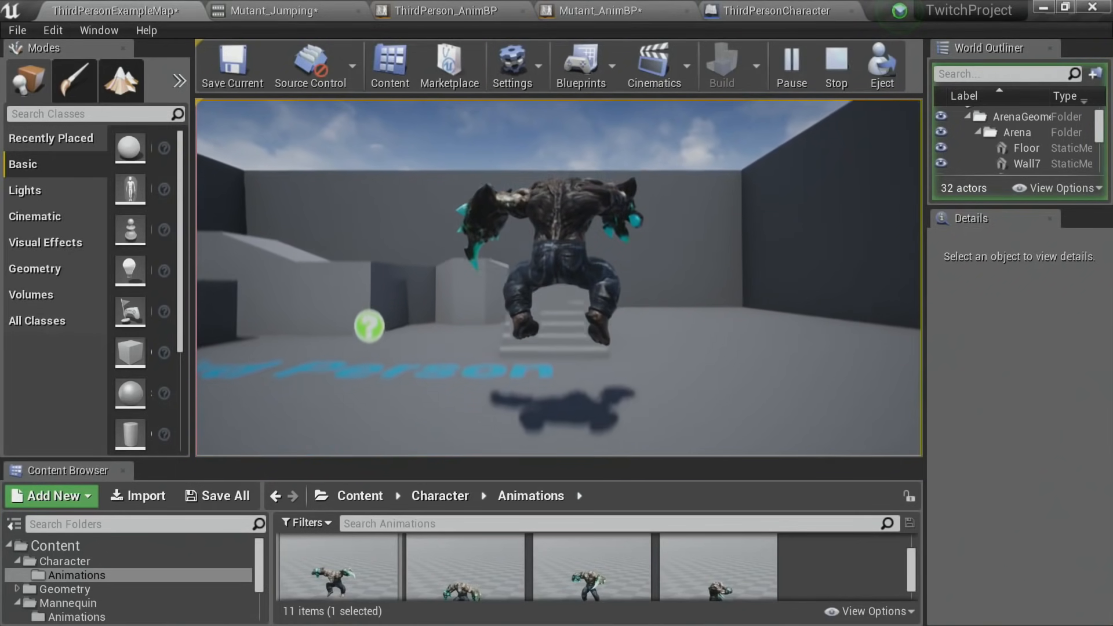
key(space)
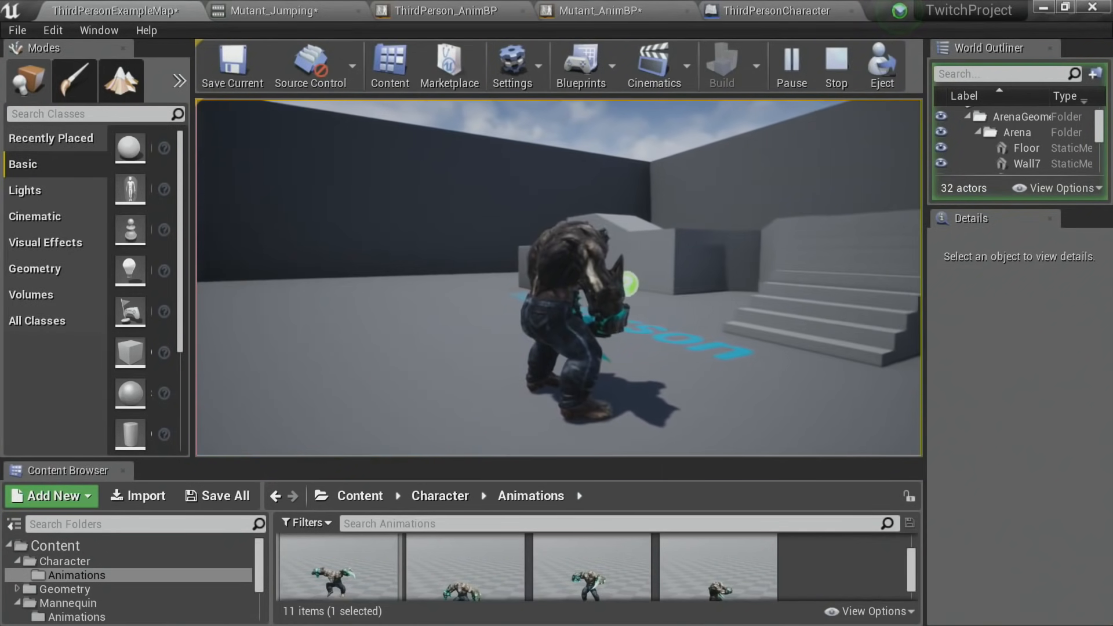
Step: Run the mutant around the arena with a few jumps near the blocks to test moving transitions, and stop the session
key(w)
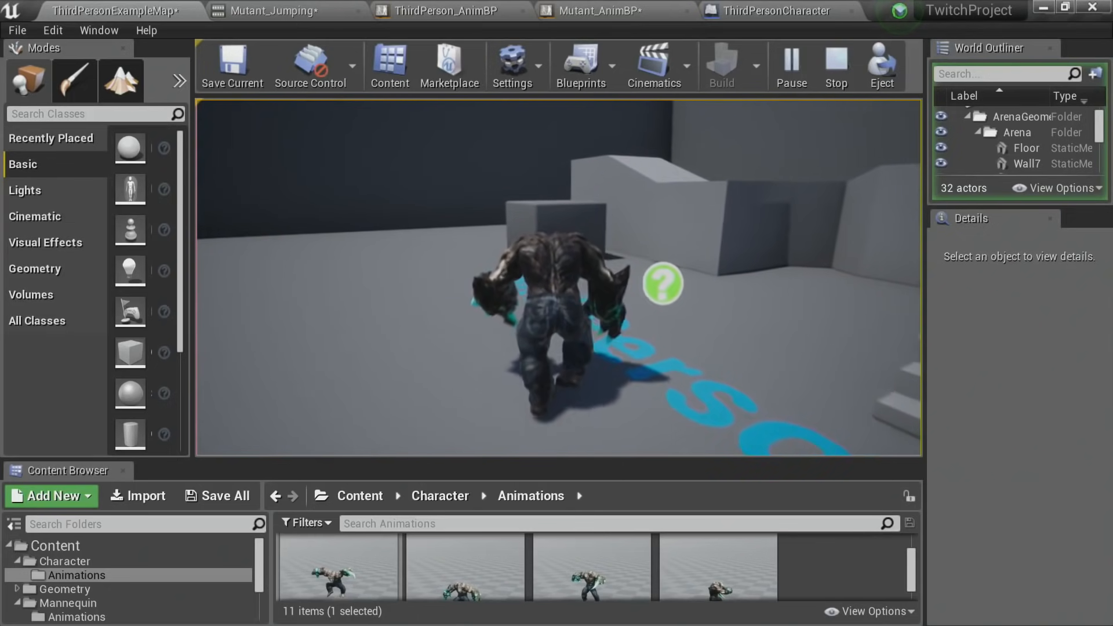
key(space)
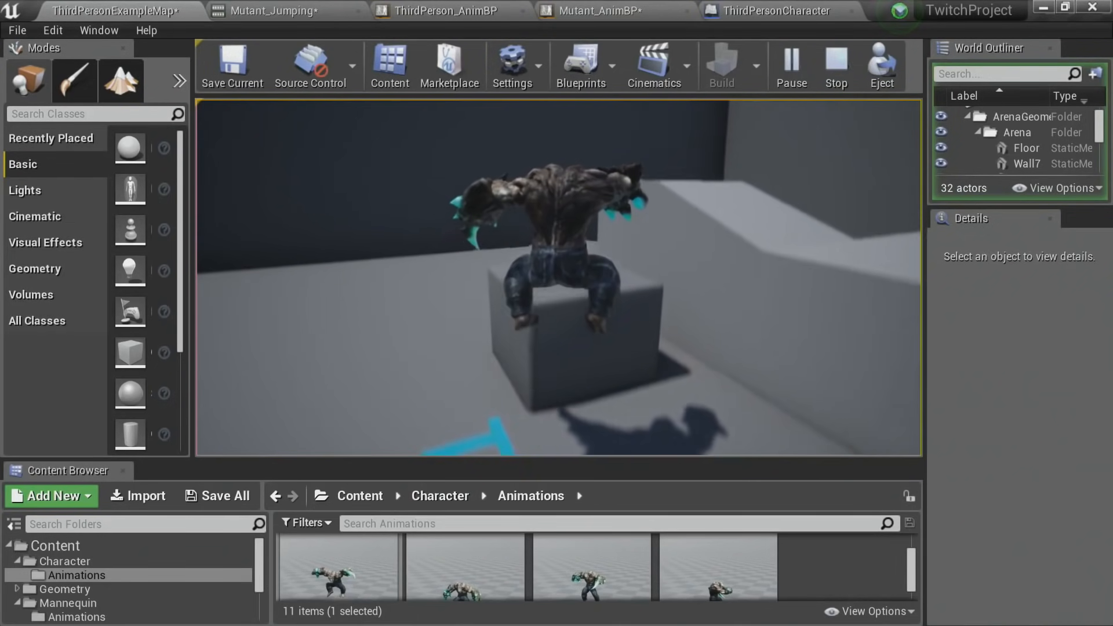
key(space)
key(space)
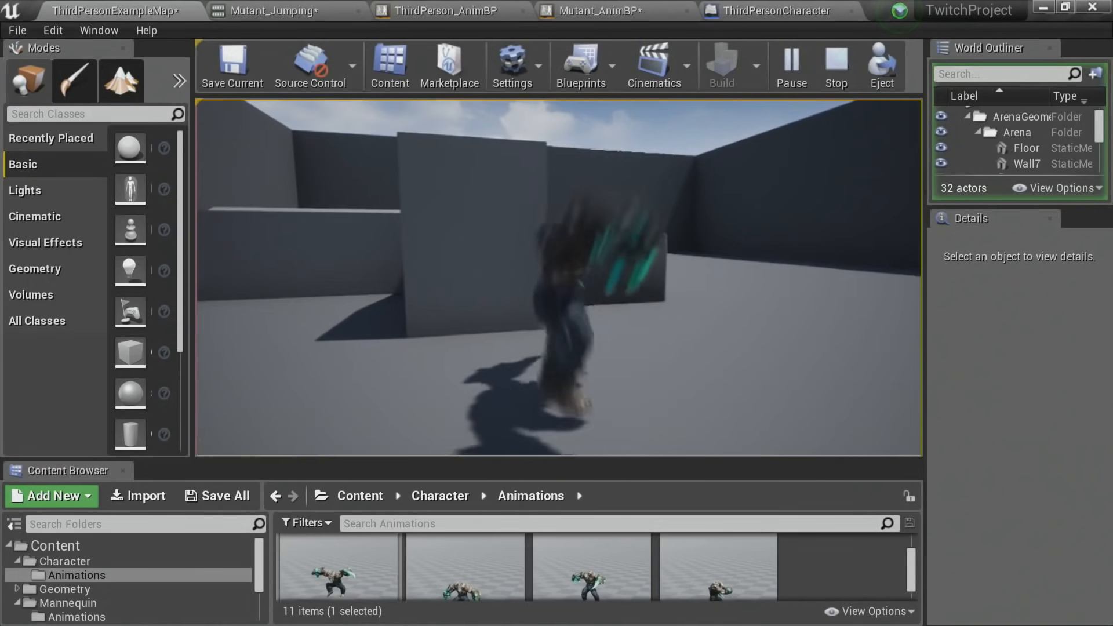
key(w)
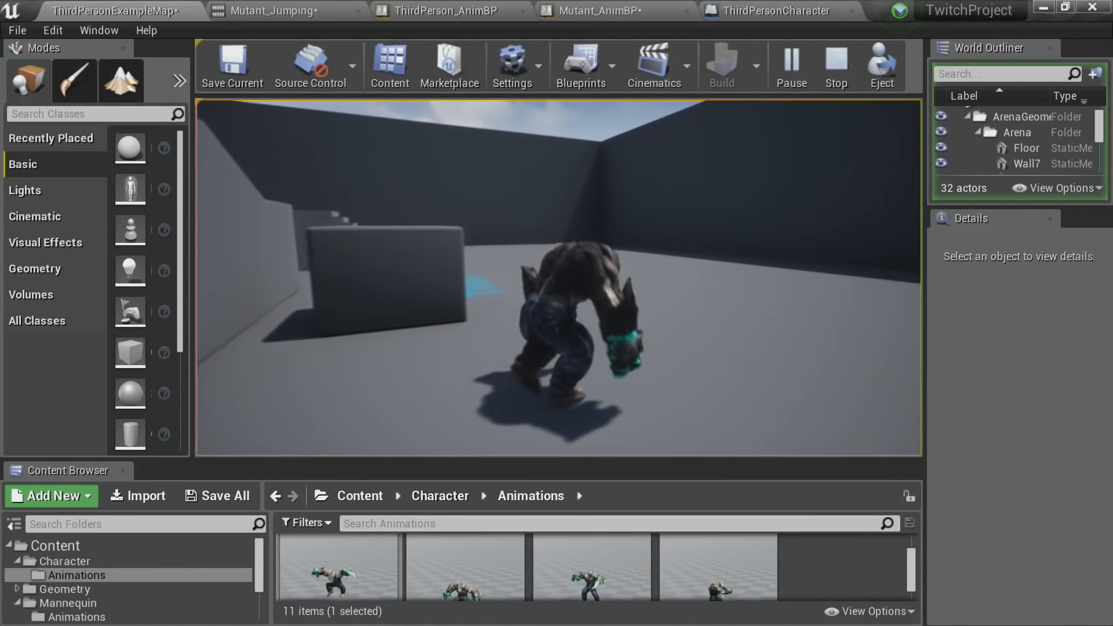
key(d)
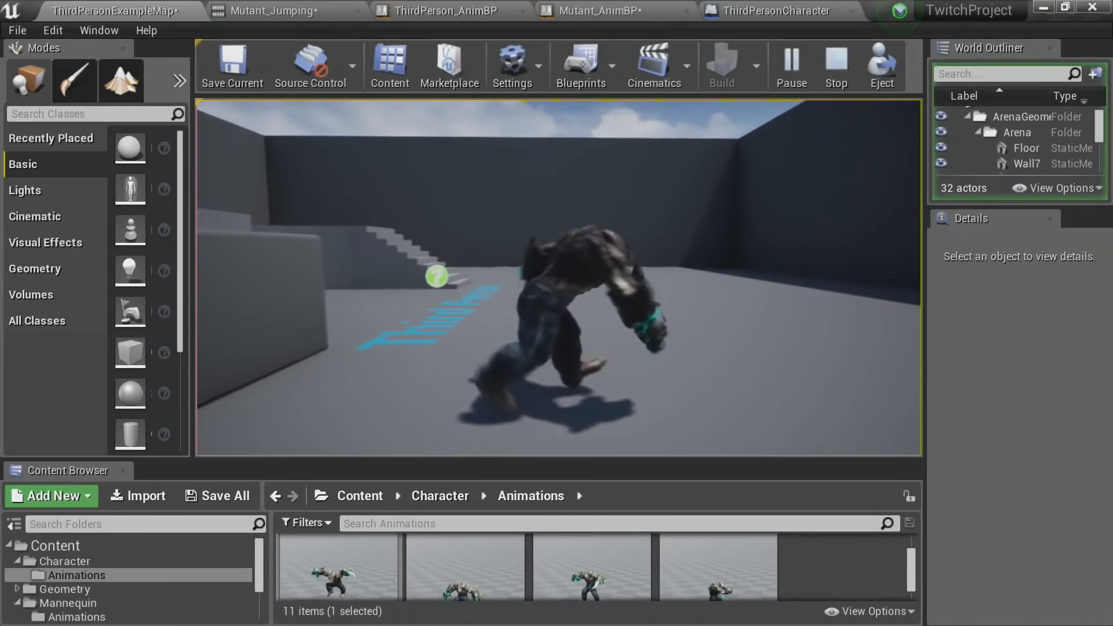
key(a)
key(d)
key(w)
key(d)
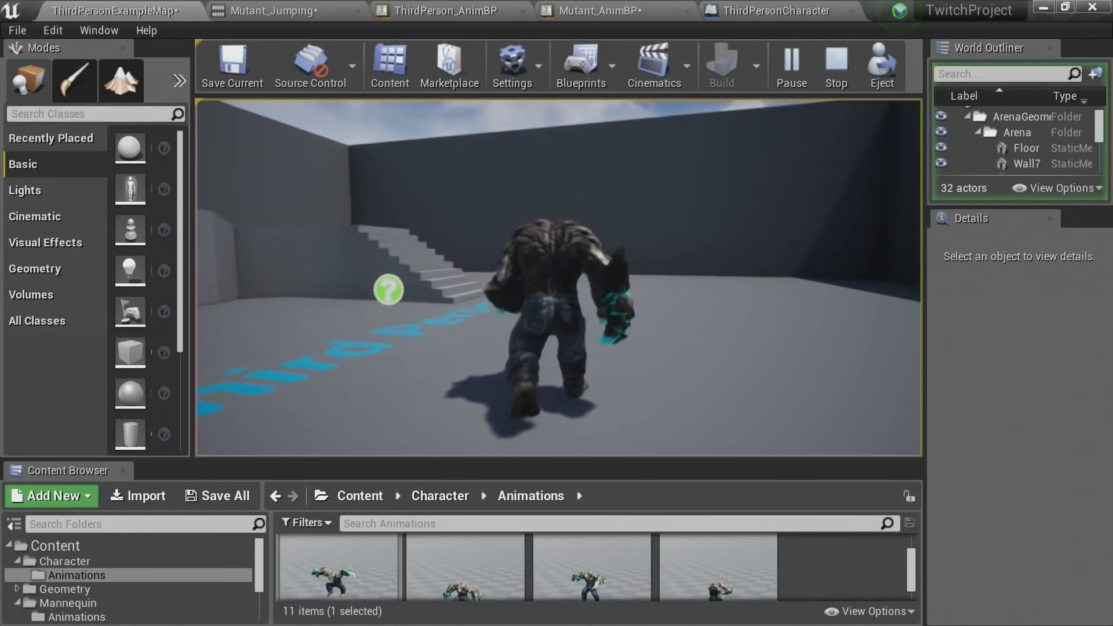
key(Escape)
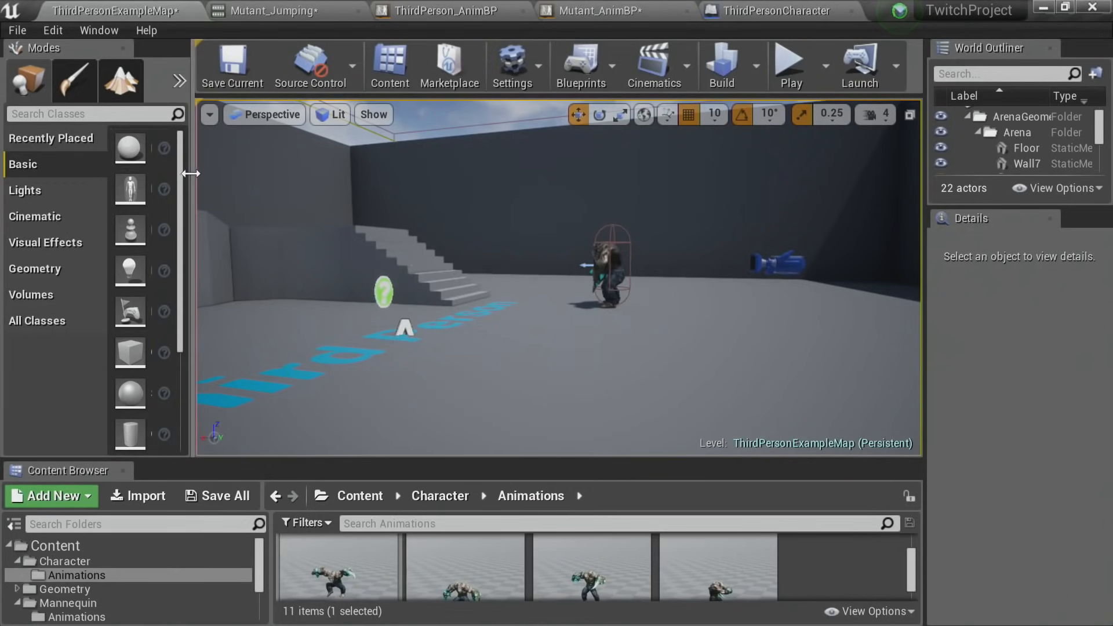
Step: Widen the level editor's Modes area and return to the Mutant_AnimBP state machine
drag(191, 173, 315, 175)
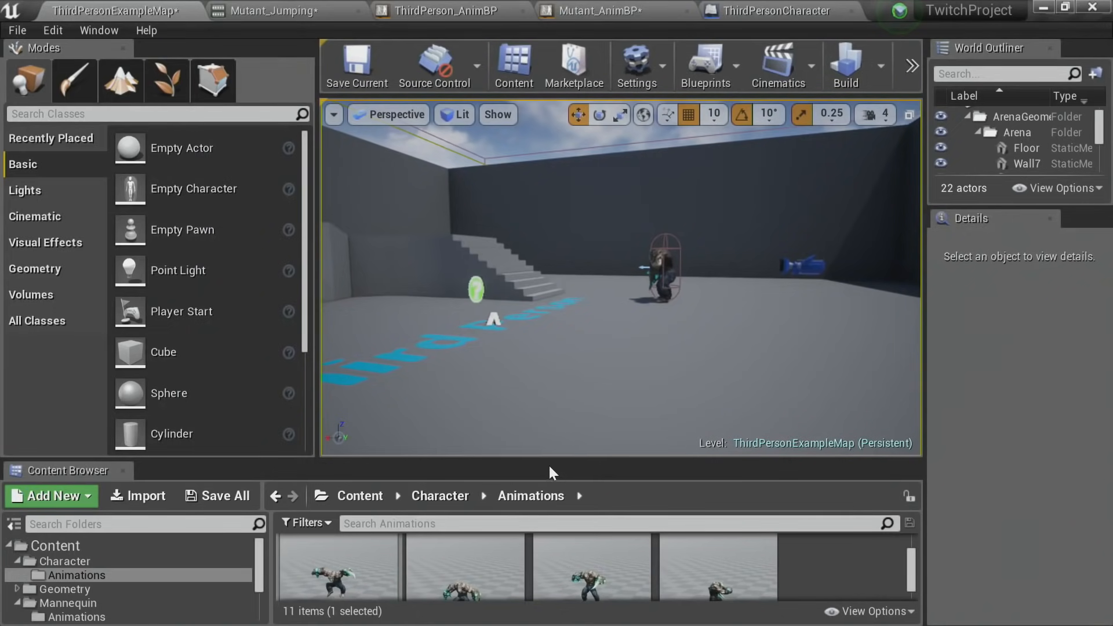
click(289, 8)
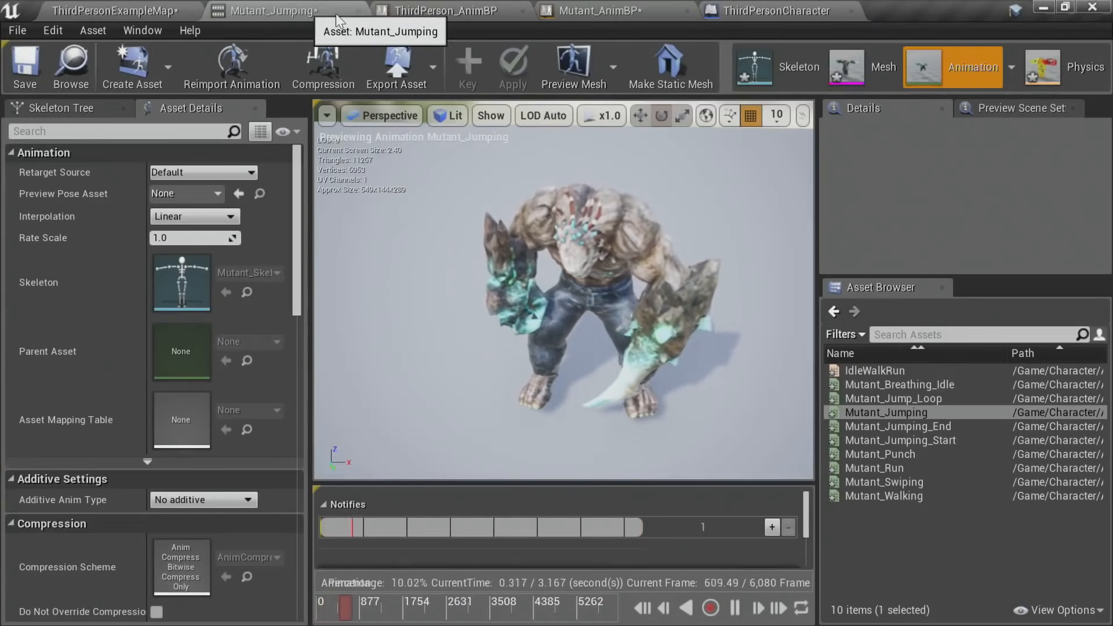
click(608, 11)
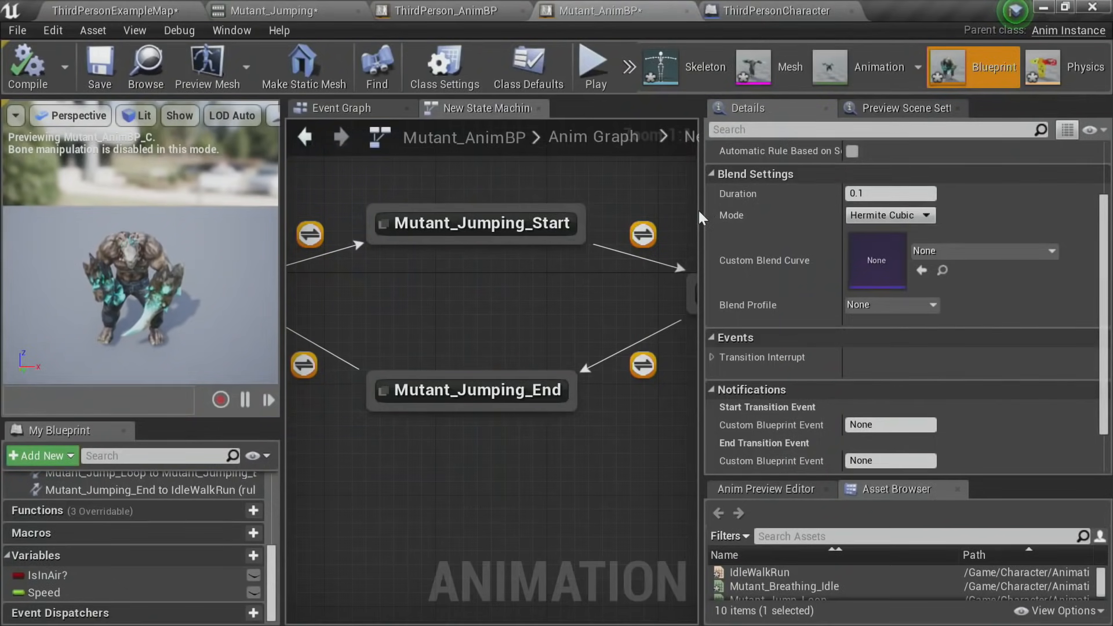
Step: Narrow the areas on both sides of the state machine graph and frame its states from Entry to Mutant_Jump_Loop
drag(703, 211, 944, 243)
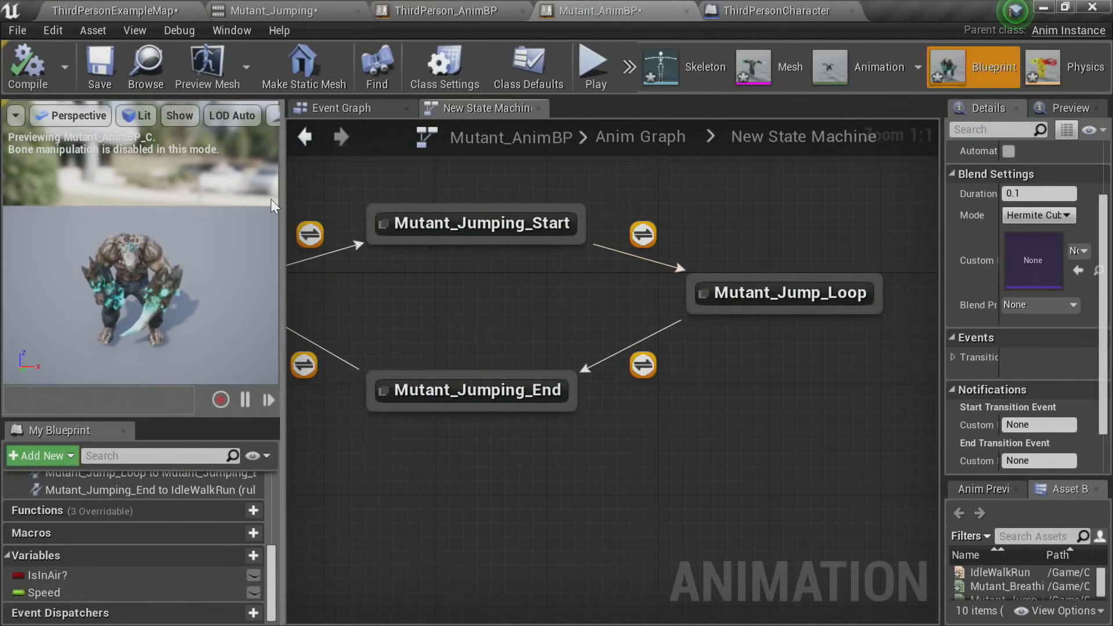
drag(283, 206, 118, 196)
right_drag(268, 286, 528, 296)
scroll(423, 313, down, 1)
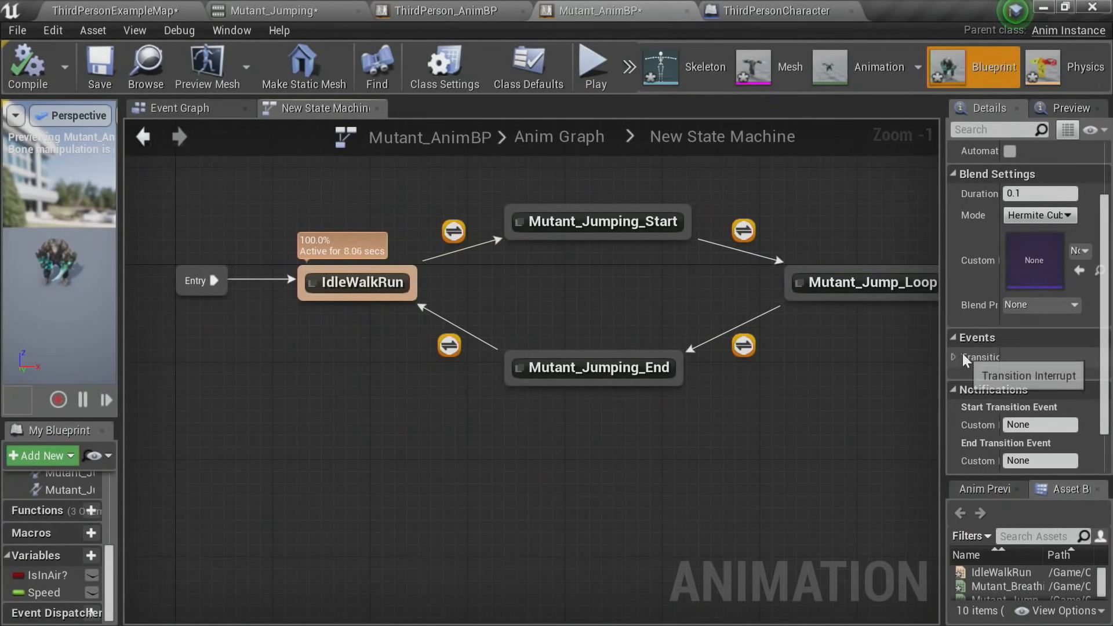
Step: Widen the details area slightly and enlarge the Asset Browser until the whole list of mutant animations fits
drag(943, 353, 875, 359)
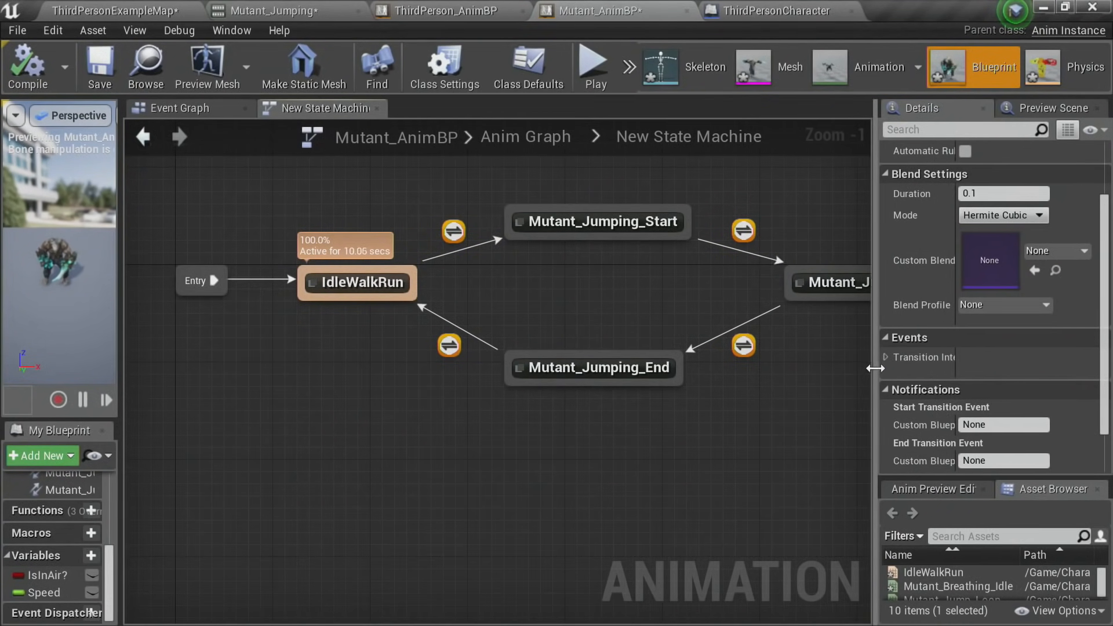
click(934, 489)
click(1018, 491)
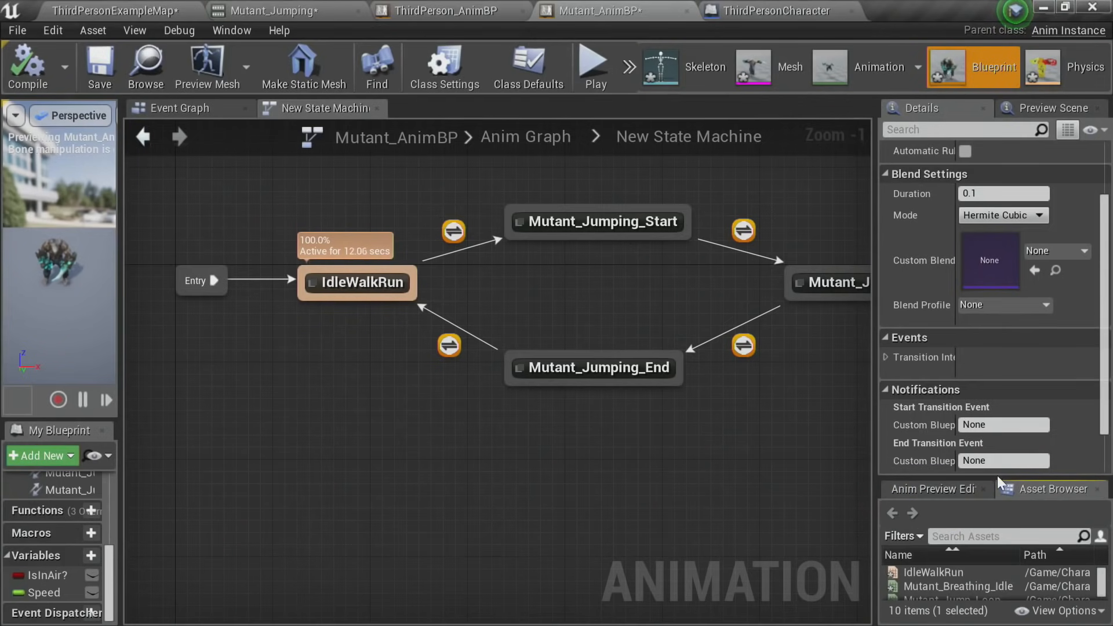
drag(997, 480, 972, 310)
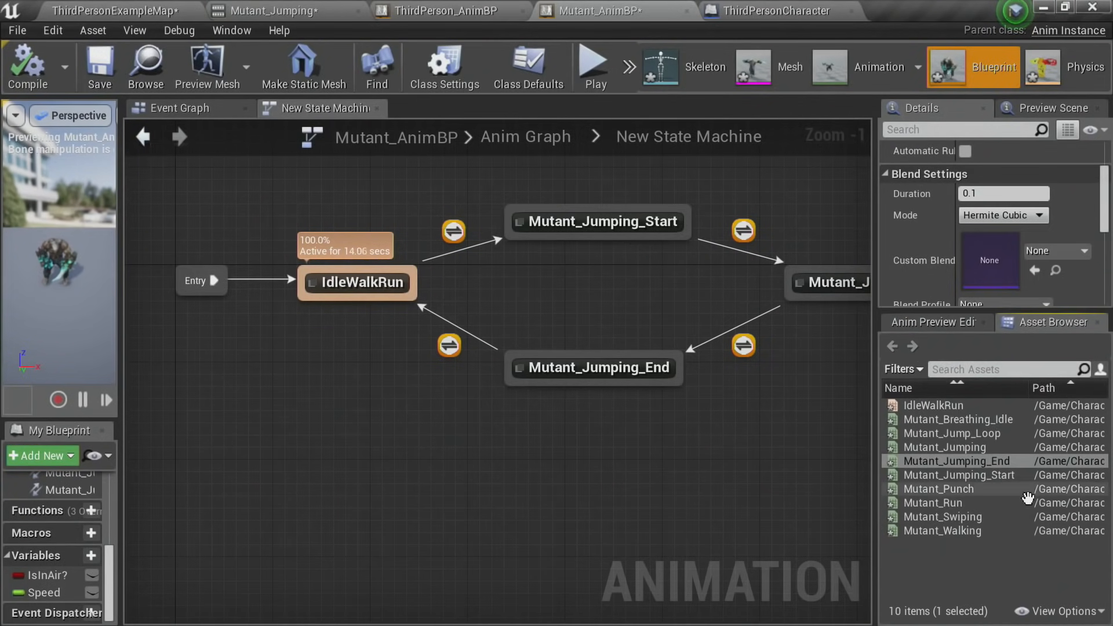
mouse_move(977, 516)
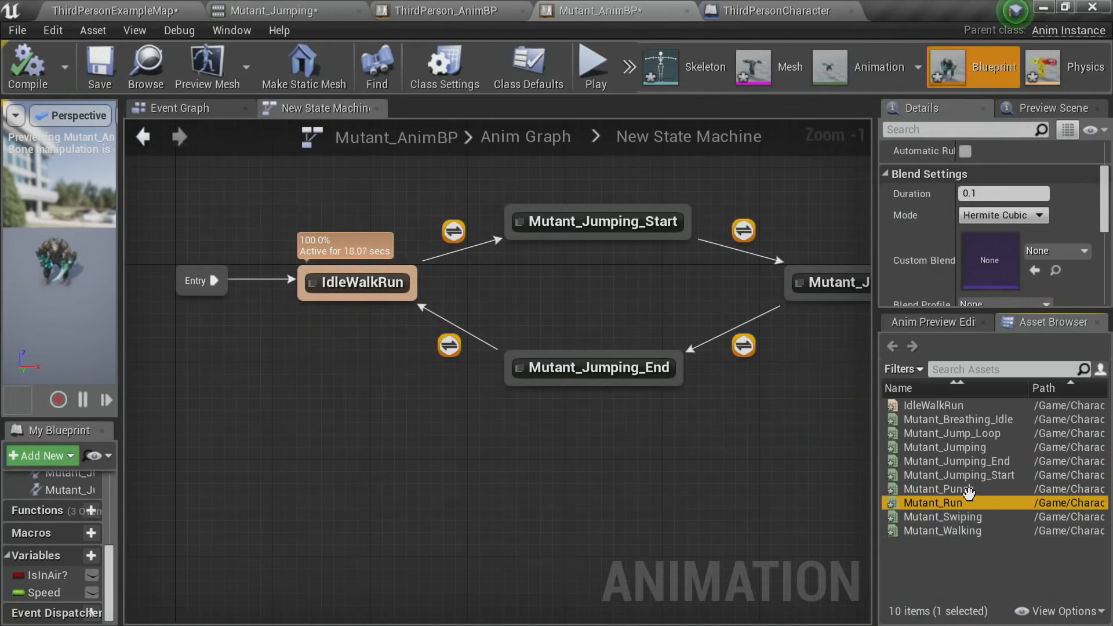
Step: Add Mutant_Swiping and Mutant_Punch as states below the jump states, trying a transition from IdleWalkRun to Mutant_Swiping
drag(950, 517, 311, 446)
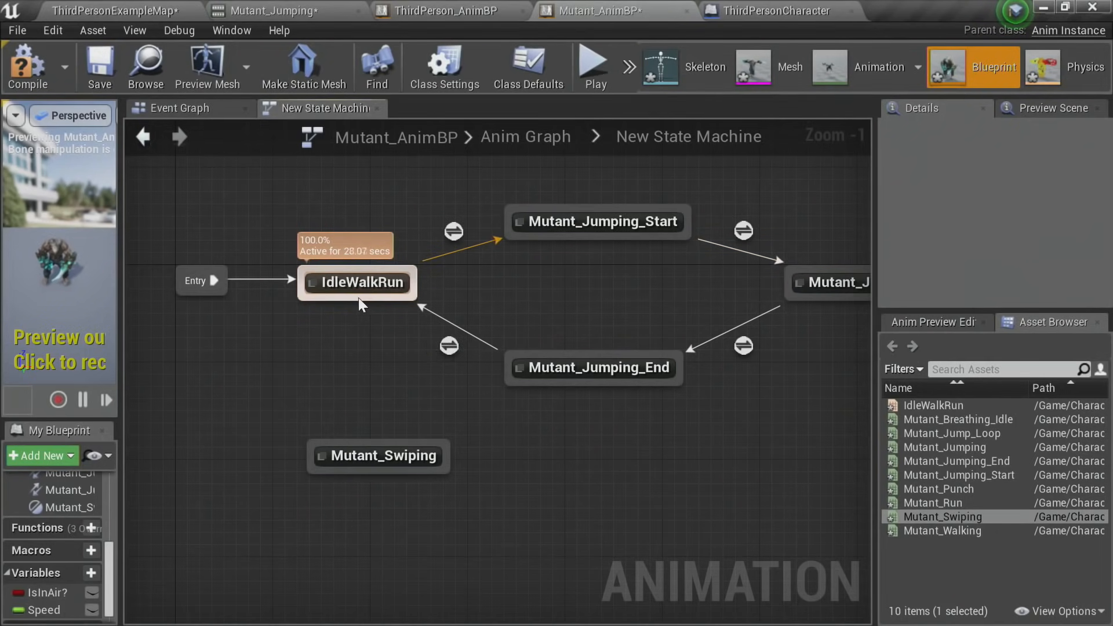
drag(358, 297, 342, 451)
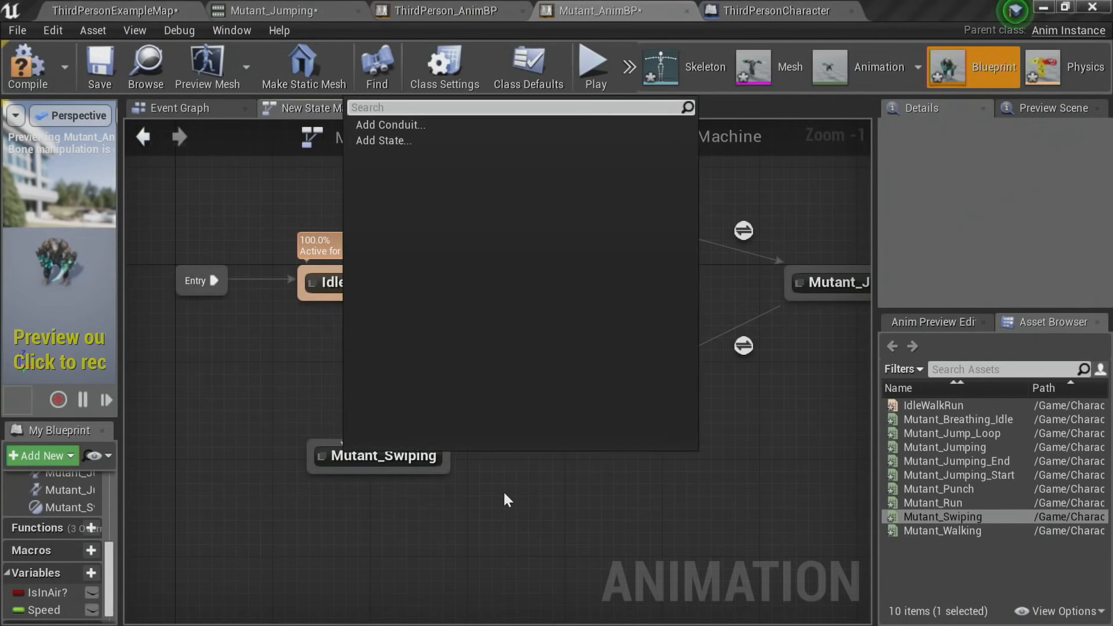
click(503, 491)
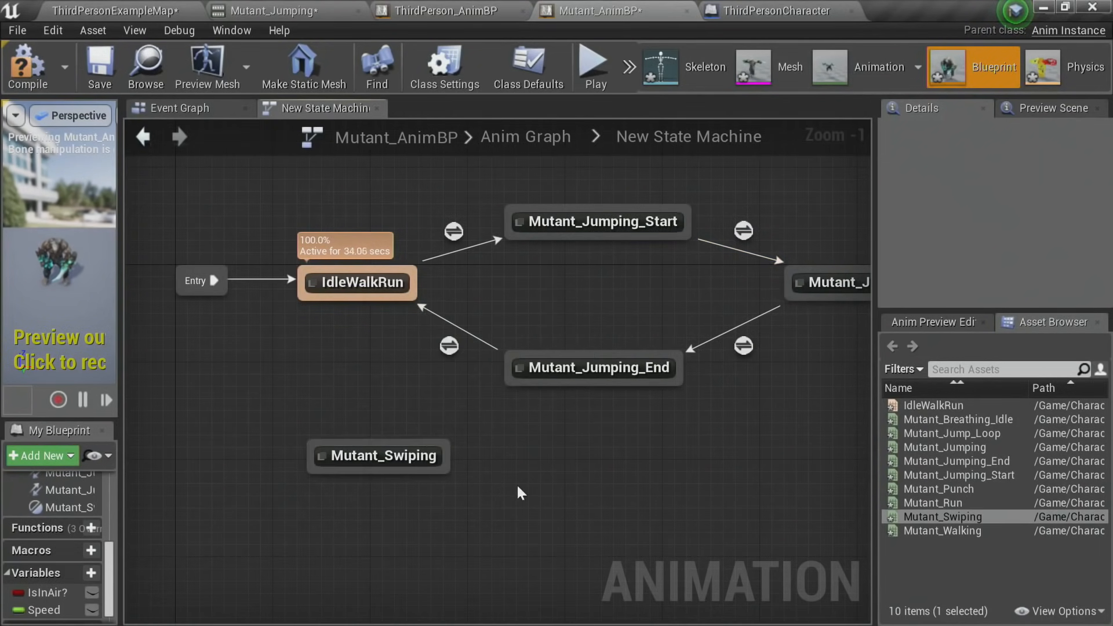
drag(939, 488, 620, 466)
click(585, 464)
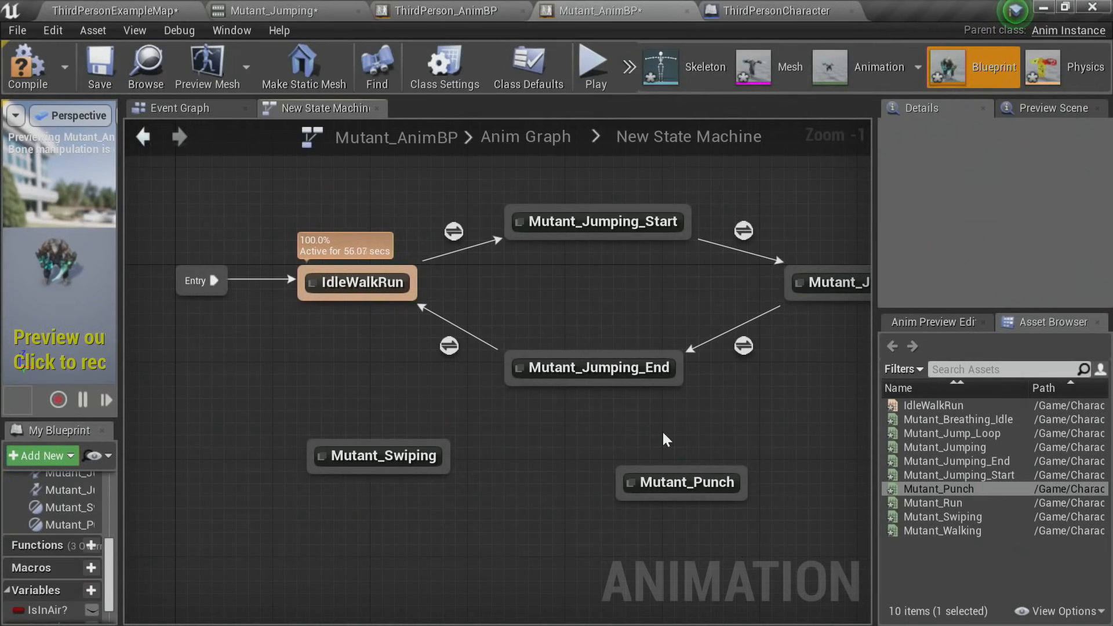
right_drag(637, 374, 505, 365)
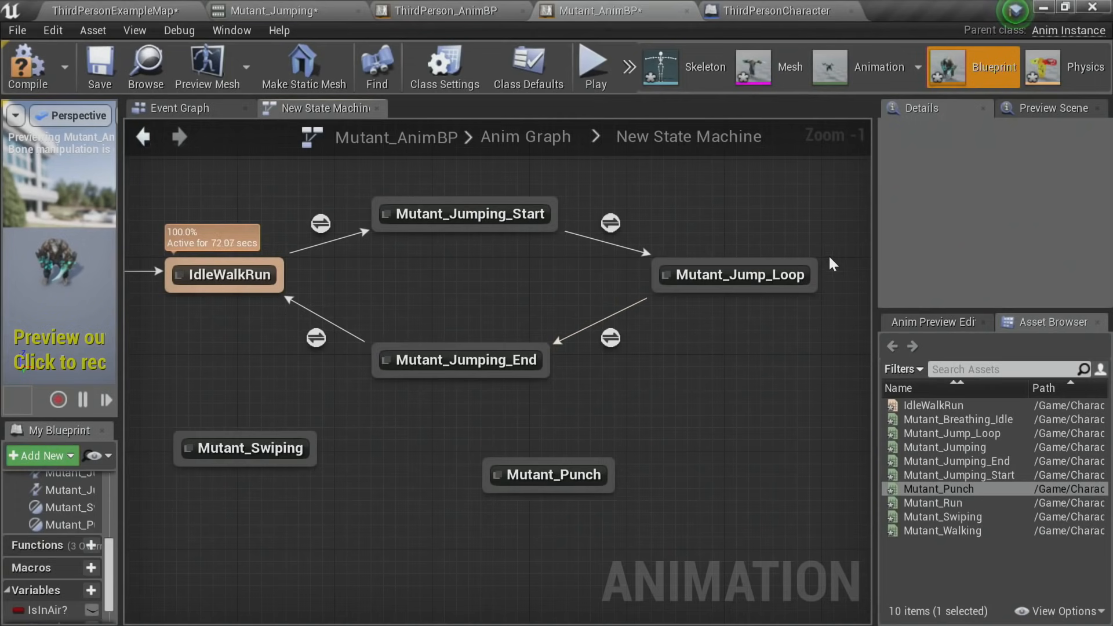
right_drag(686, 346, 741, 348)
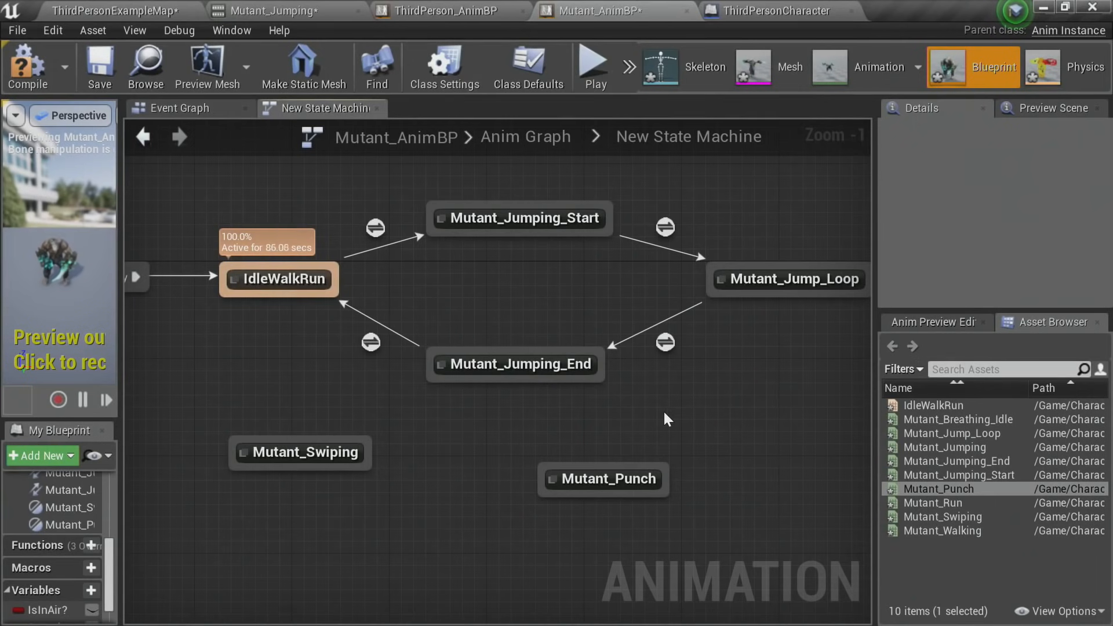
right_drag(638, 387, 700, 377)
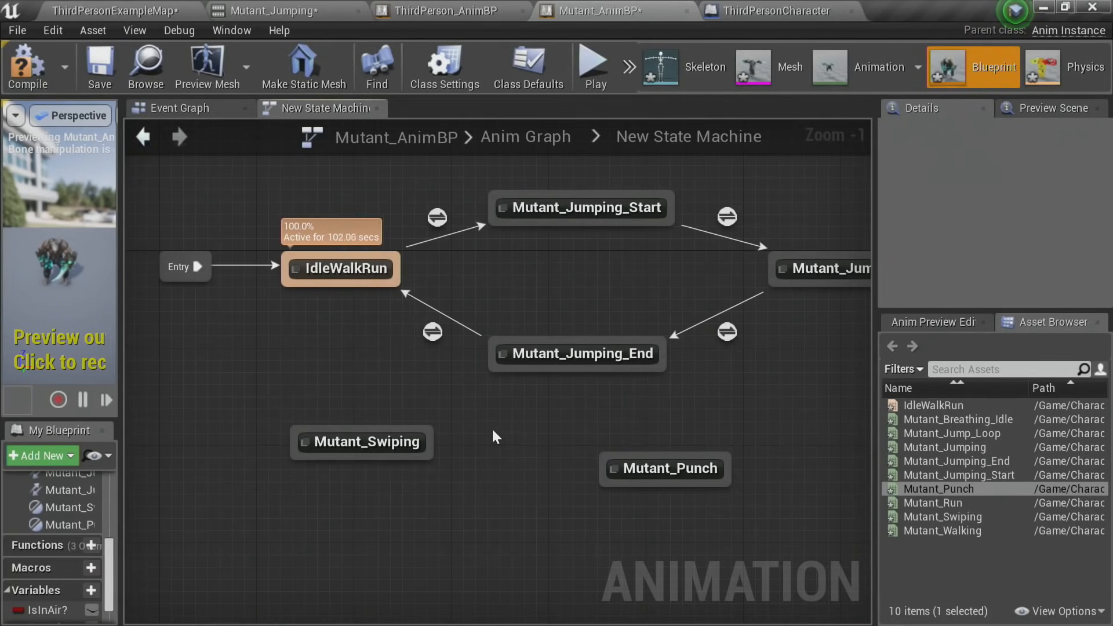
Step: Delete the unconnected Mutant_Swiping and Mutant_Punch states from the state machine
drag(324, 393, 672, 499)
key(Delete)
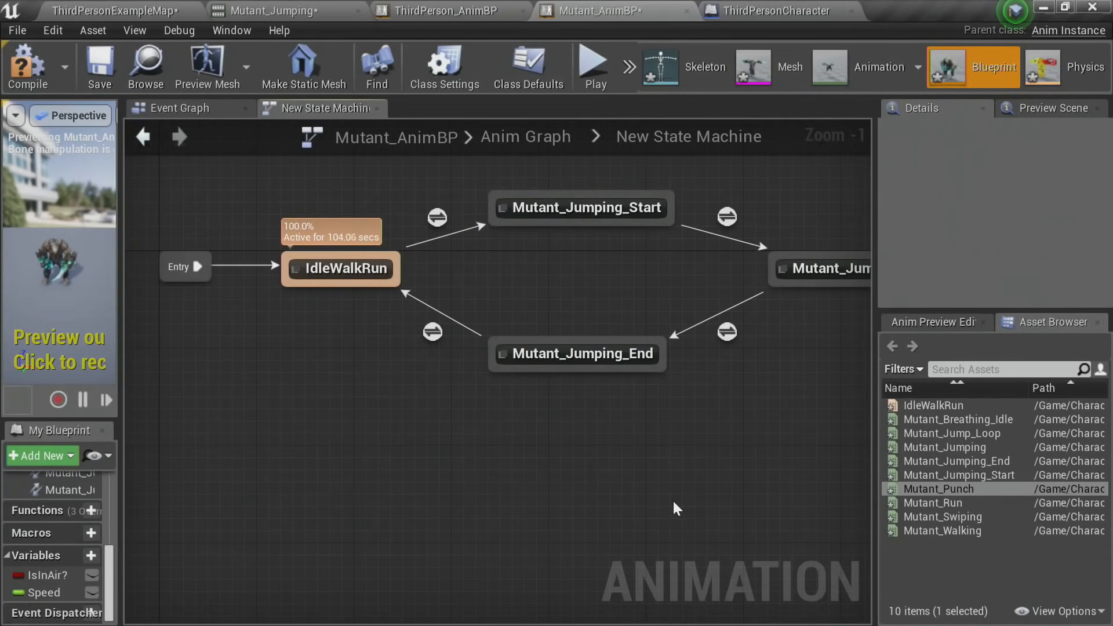
right_drag(642, 414, 684, 481)
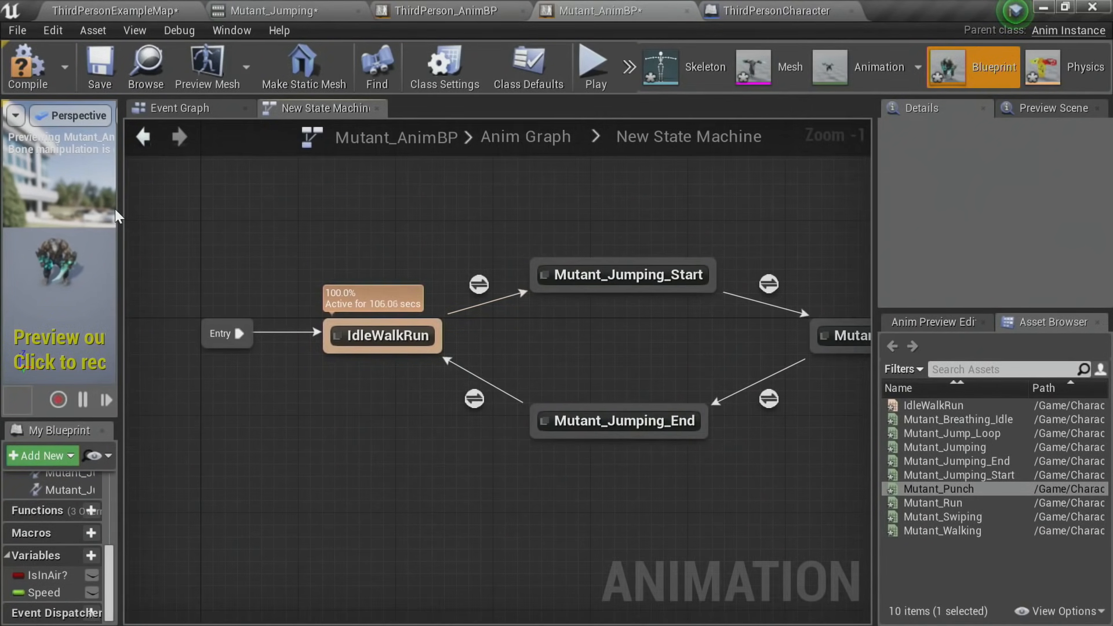
Step: Widen the preview area beside the state machine graph, and return to the level editor with a taller Content Browser
drag(117, 209, 264, 210)
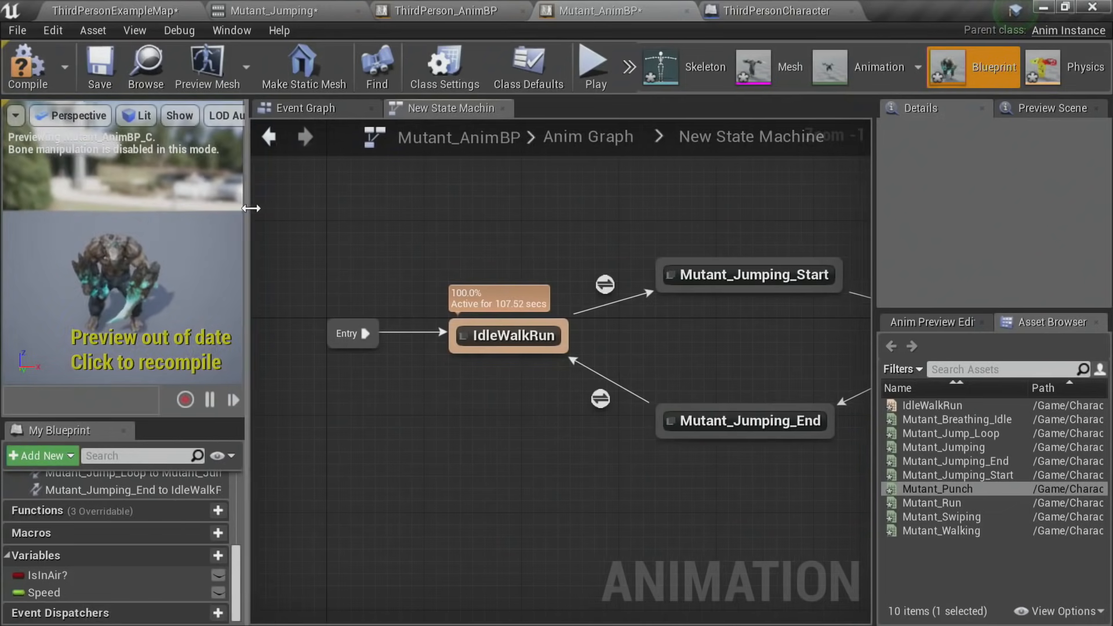
click(127, 9)
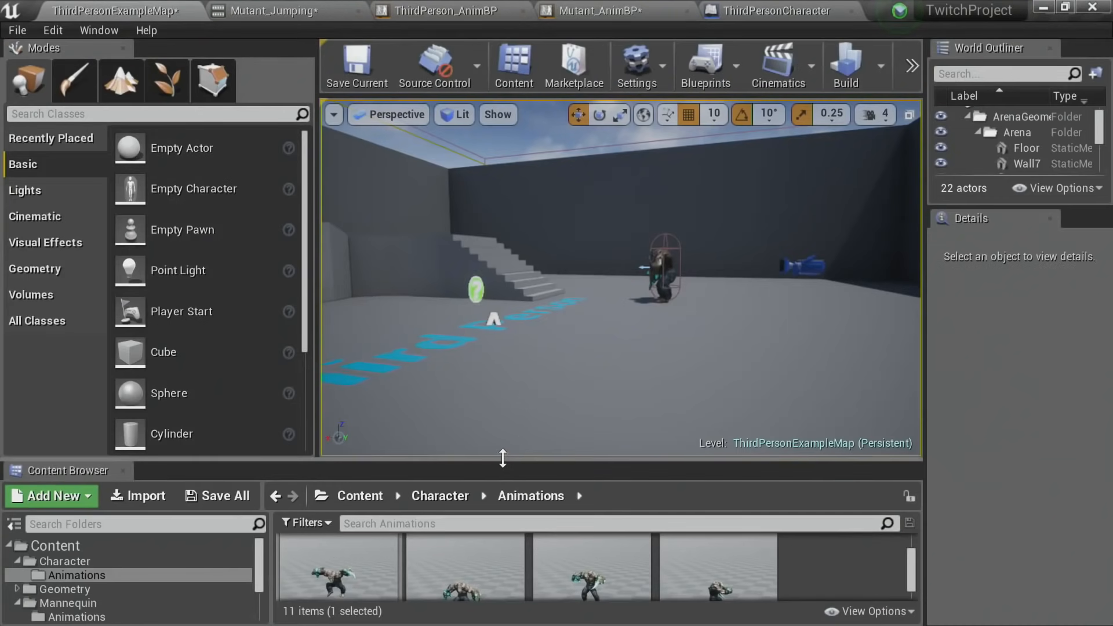
drag(503, 460, 490, 228)
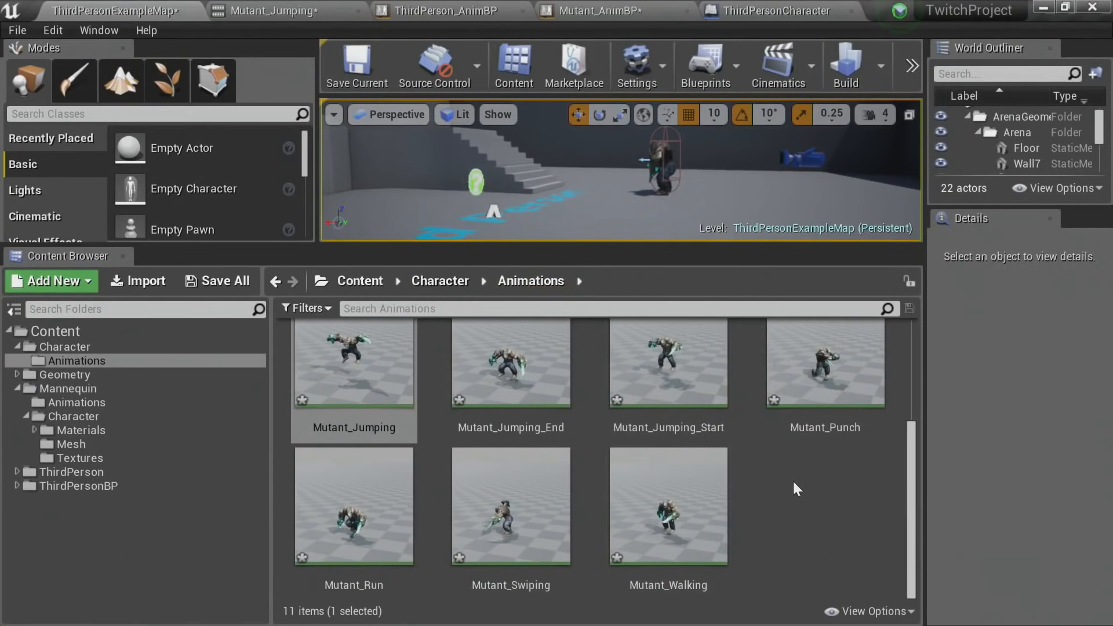
Step: Create an Animation Montage in the Character/Animations folder using Mutant_Skeleton
right_click(793, 486)
mouse_move(844, 427)
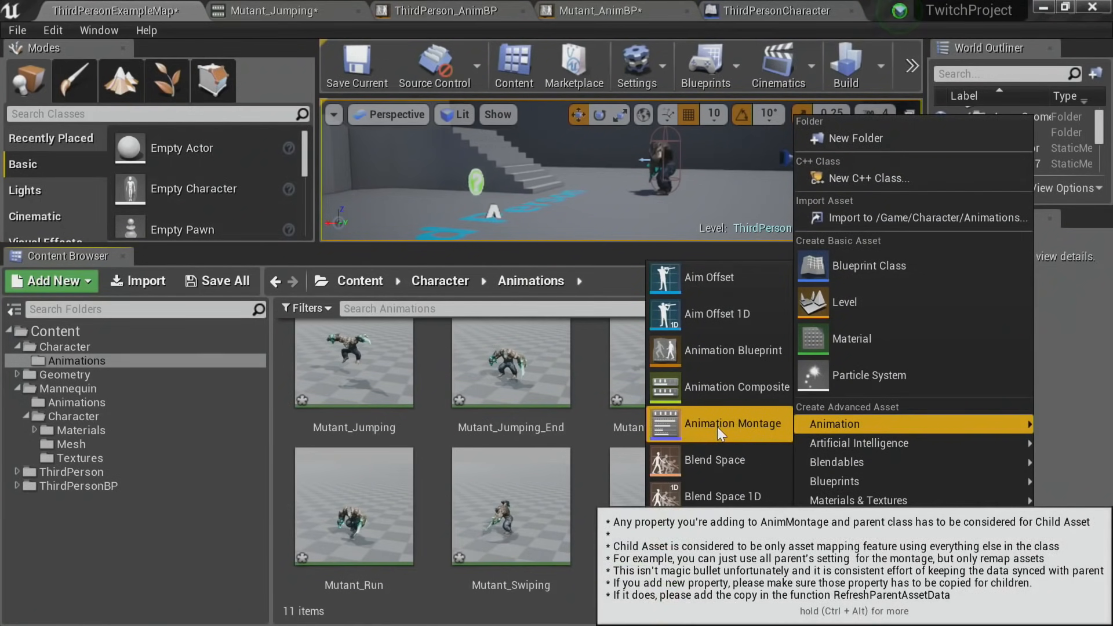
click(718, 426)
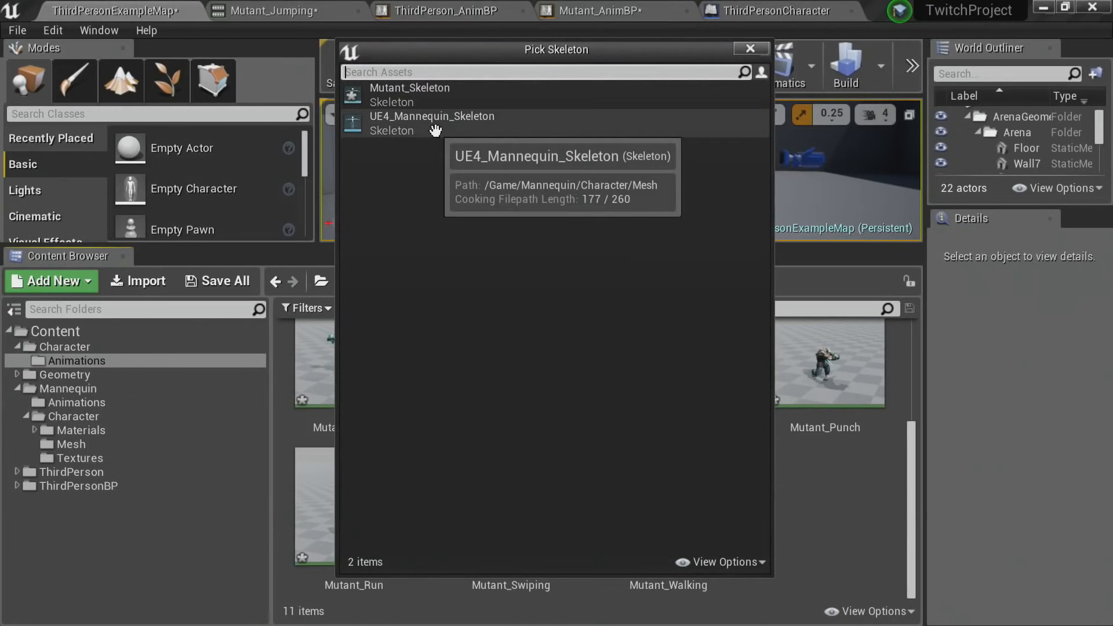
click(418, 96)
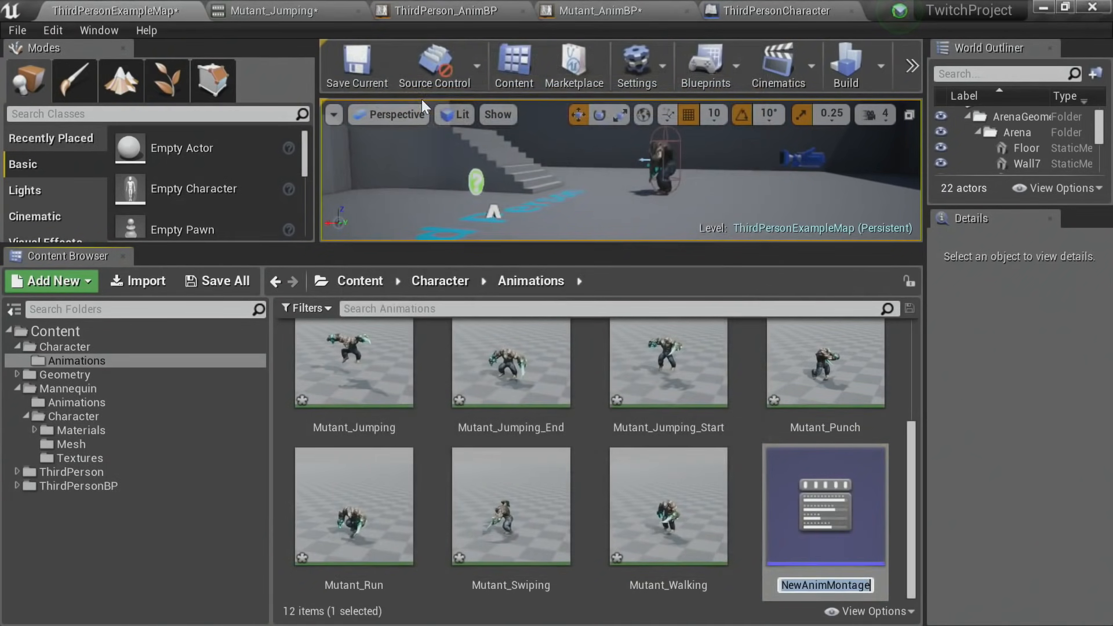
Step: Name the new animation montage Mutant_Attack
text(Attack)
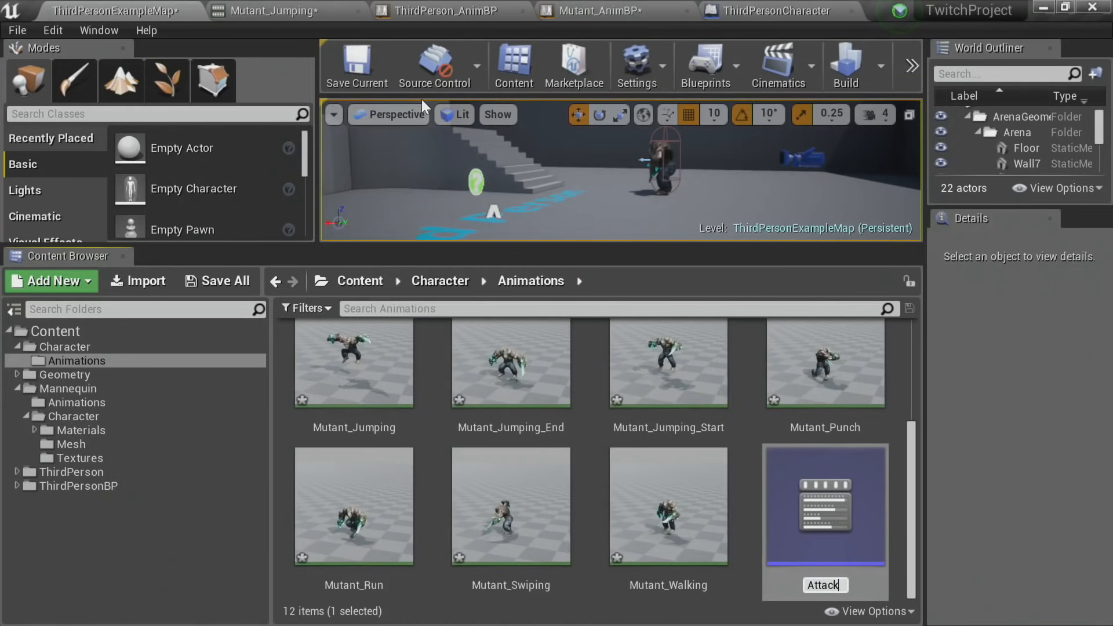
key(BackSpace)
key(BackSpace)
key(BackSpace)
key(BackSpace)
key(BackSpace)
key(BackSpace)
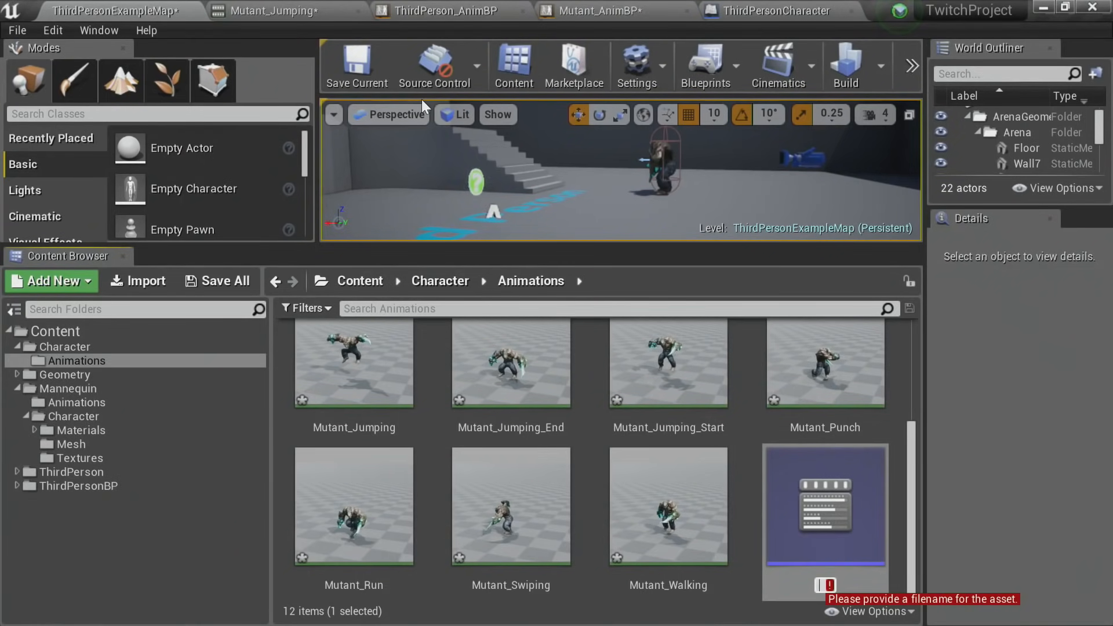
text(Mutant_At)
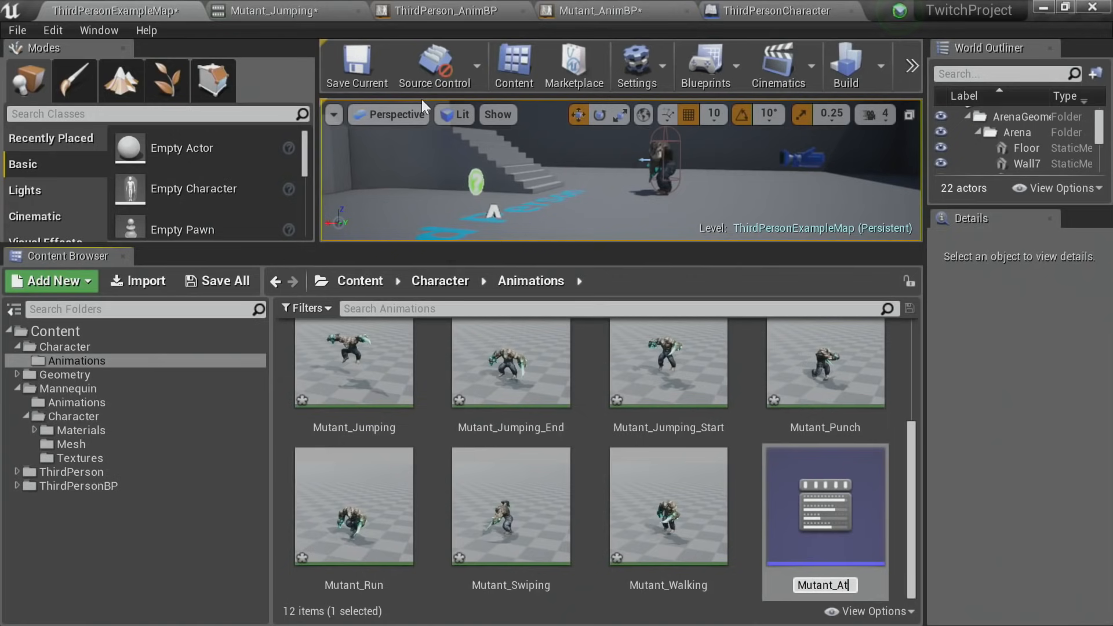
text(tack)
key(Return)
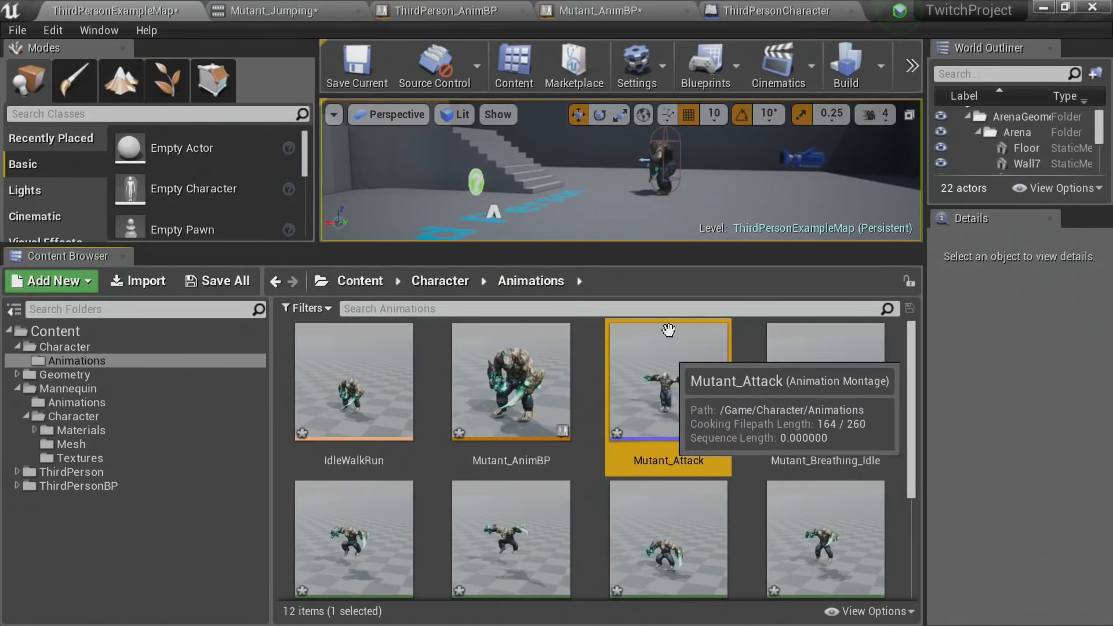
Step: Open the Mutant_Attack montage, and enlarge its montage editing area in height and width
scroll(739, 436, down, 3)
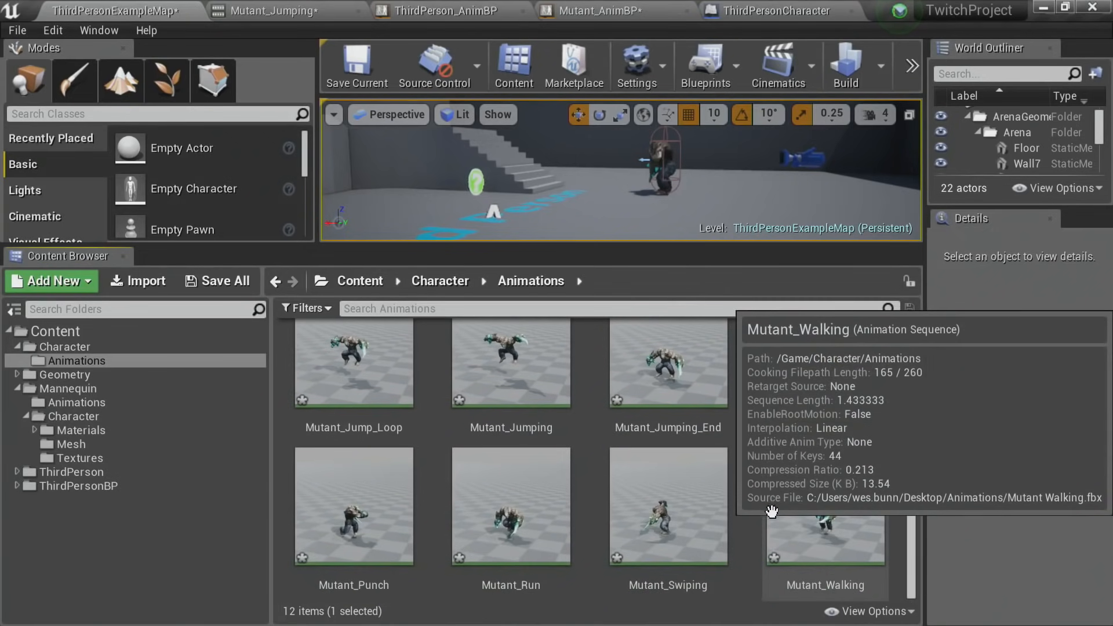
scroll(773, 513, up, 3)
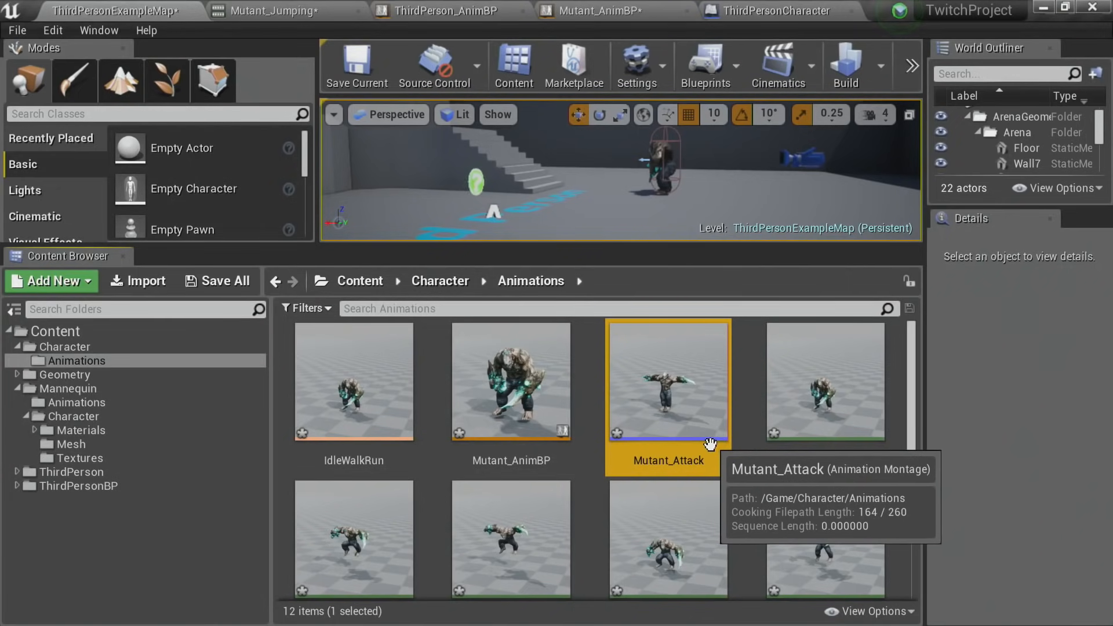
scroll(695, 452, down, 2)
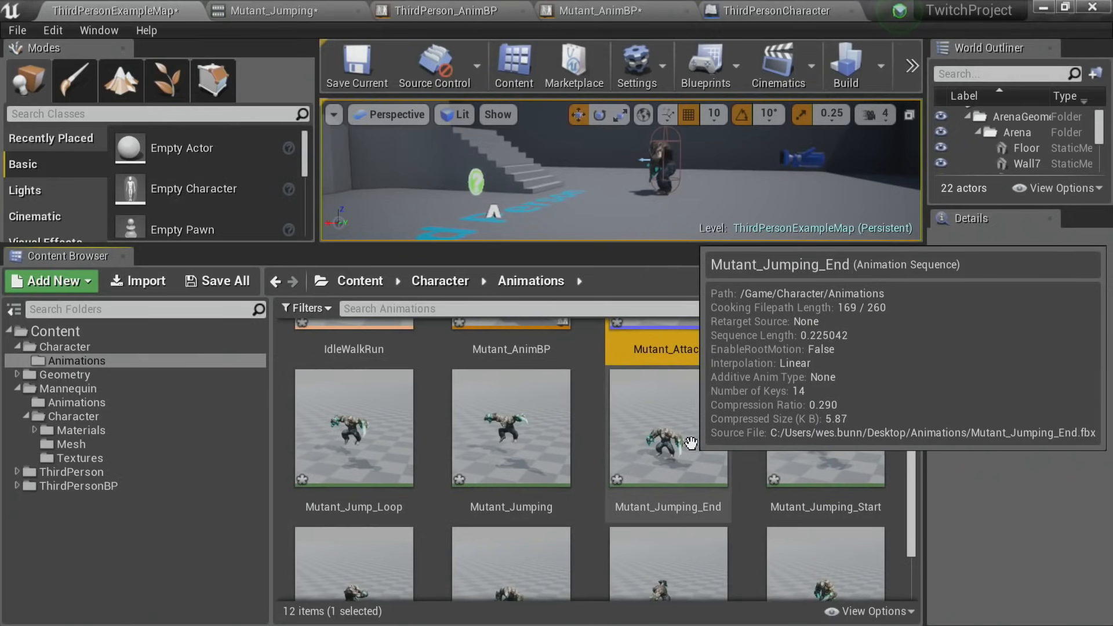
scroll(693, 449, up, 2)
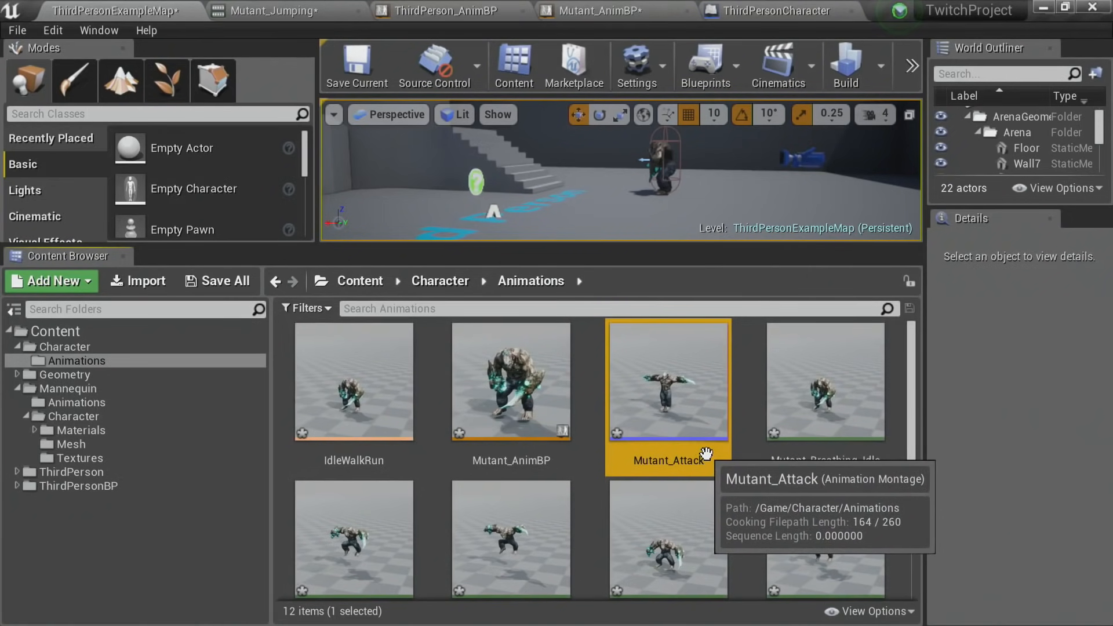
scroll(713, 455, down, 1)
scroll(714, 458, up, 1)
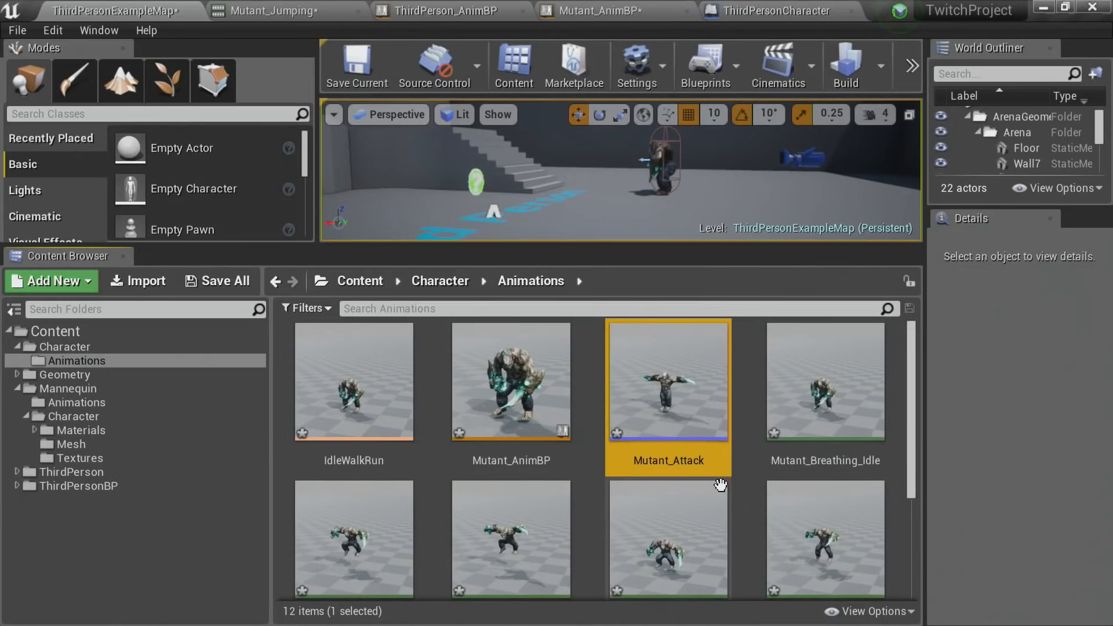
double_click(697, 394)
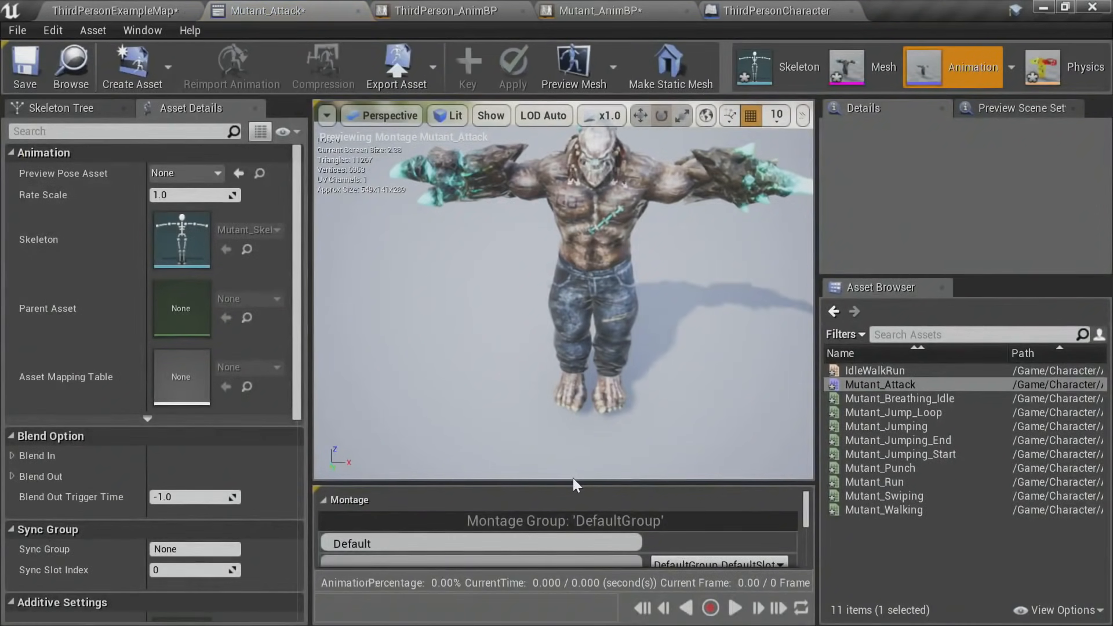
drag(572, 484, 637, 284)
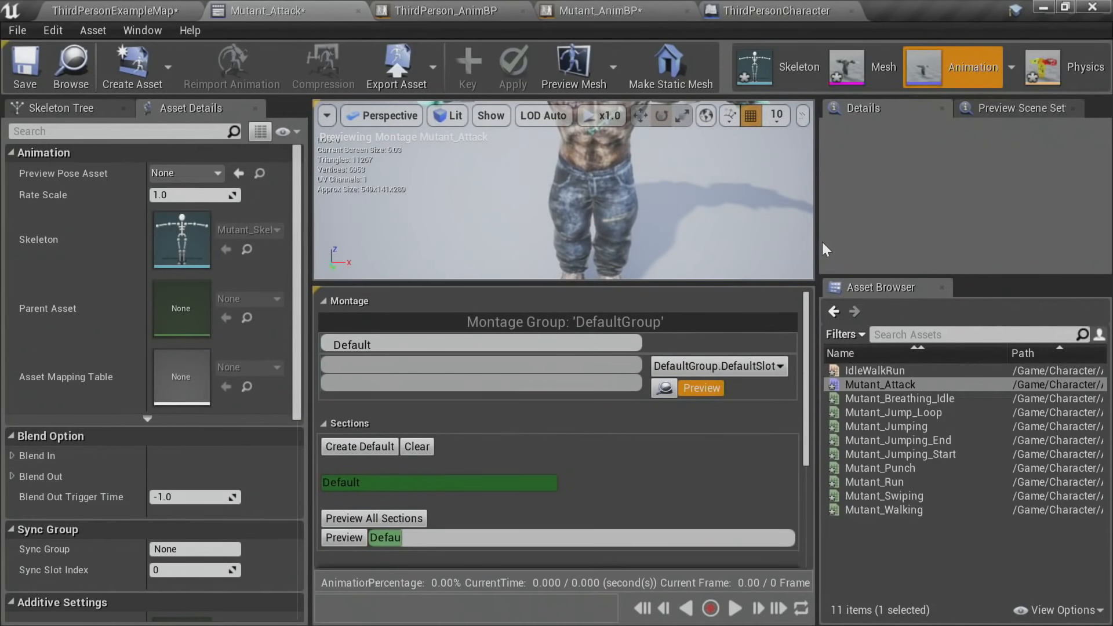
drag(816, 235, 892, 232)
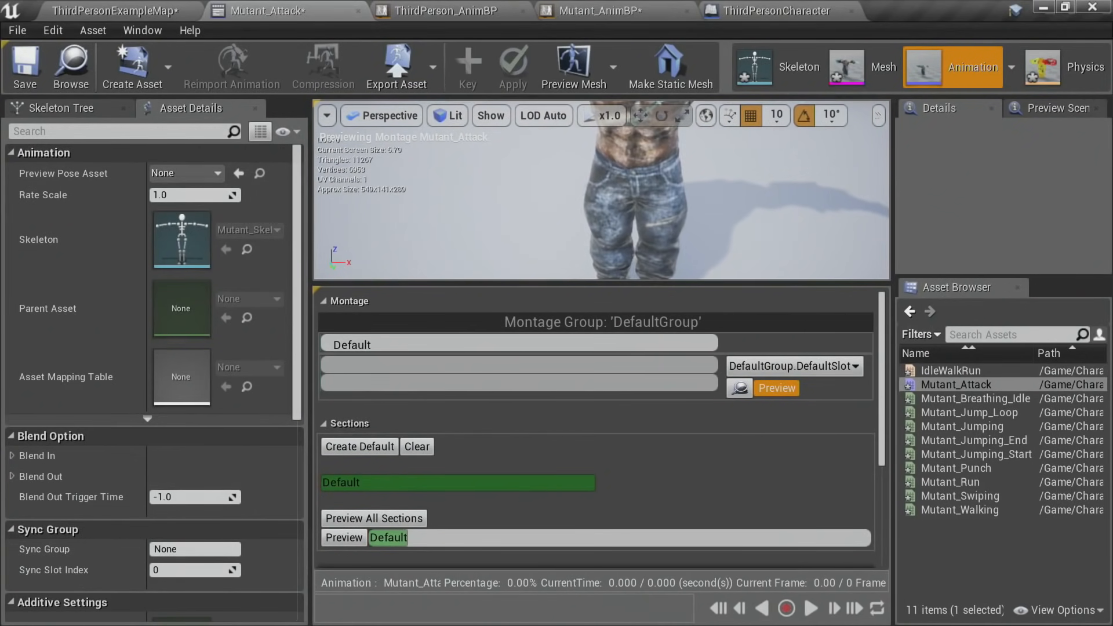
Step: Add the Mutant_Swiping animation to the start of the montage's DefaultGroup.DefaultSlot track
scroll(603, 437, down, 3)
scroll(603, 439, up, 3)
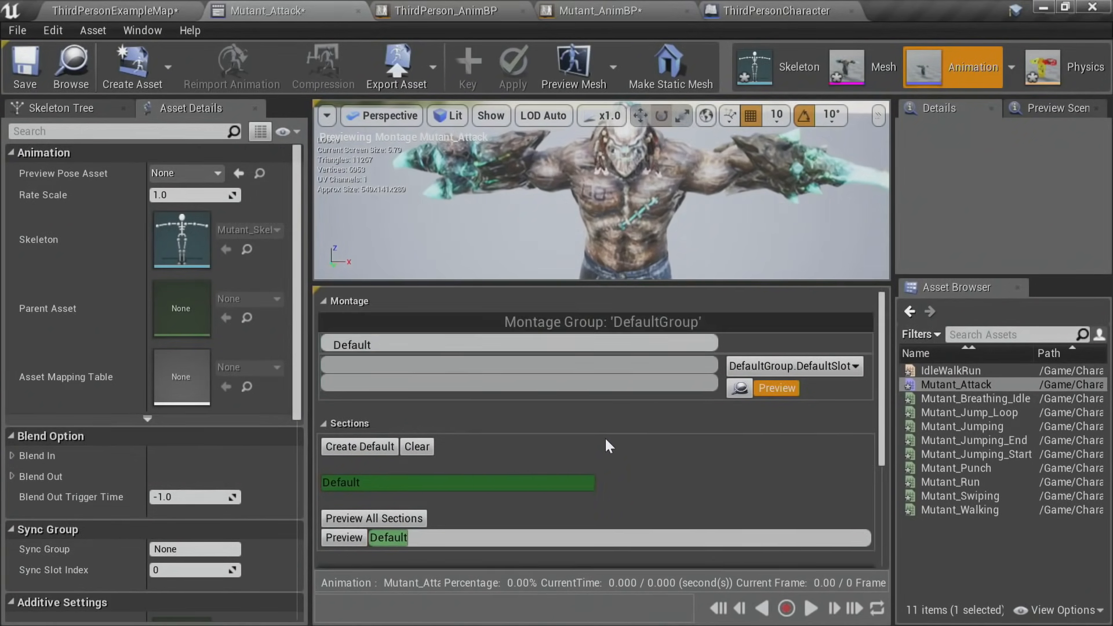
scroll(595, 440, down, 3)
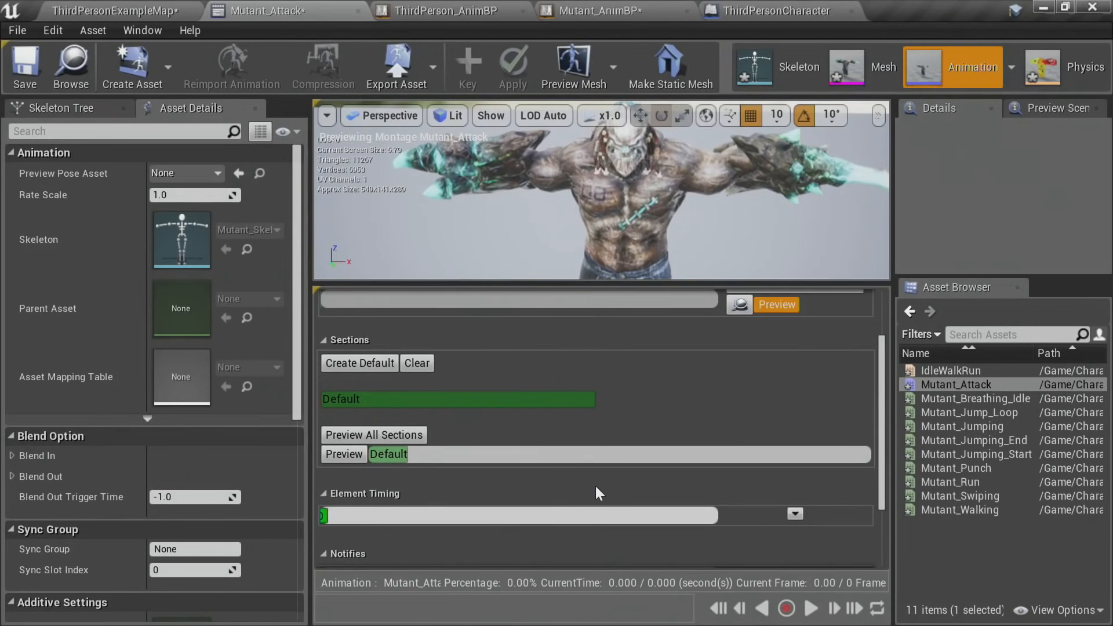
scroll(596, 486, up, 3)
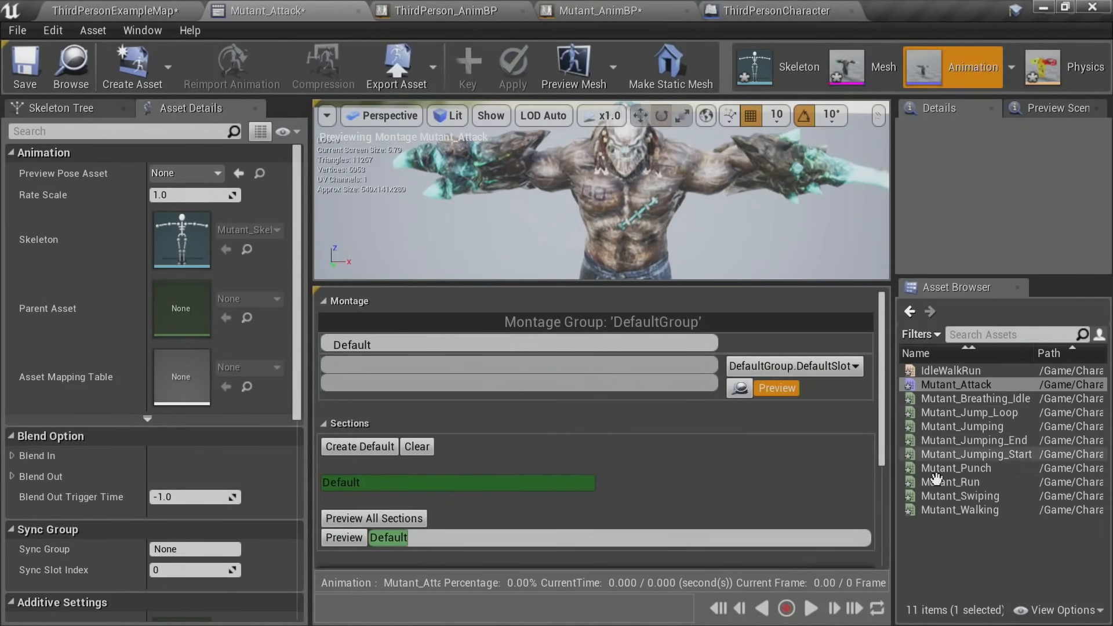
click(1004, 556)
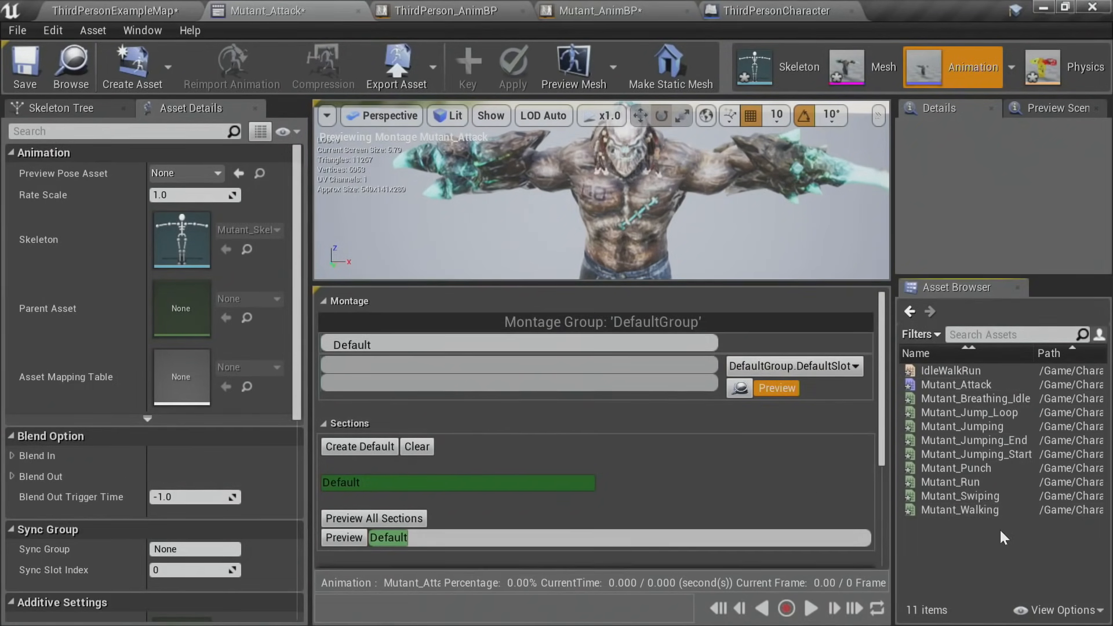
click(978, 495)
drag(965, 497, 344, 367)
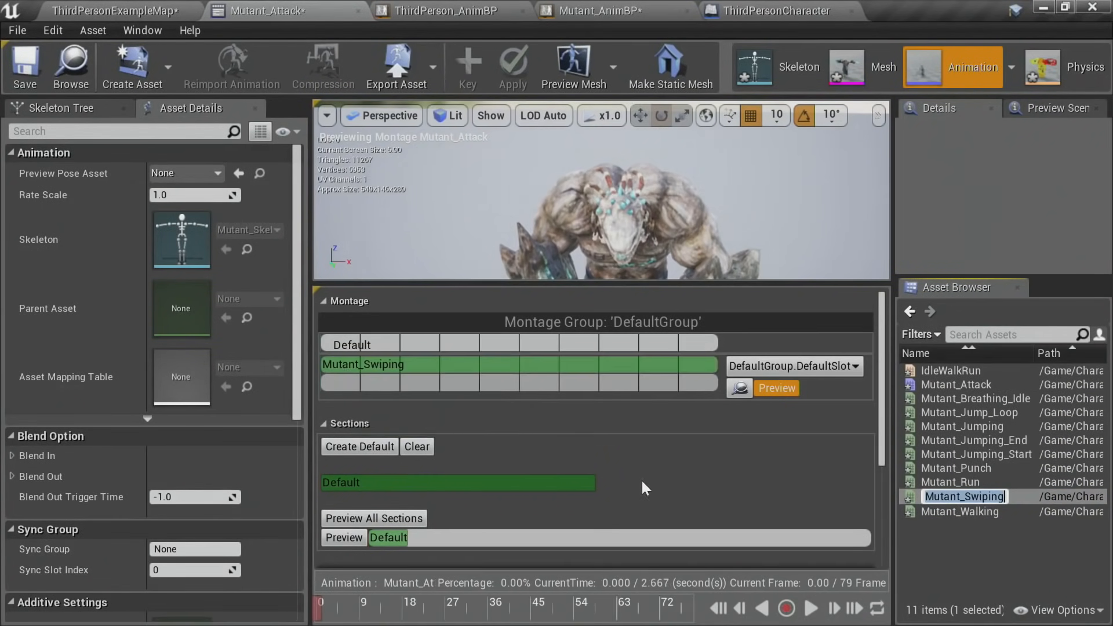
Step: Play the Mutant_Attack montage to preview the swipe, and pause it partway through
click(810, 608)
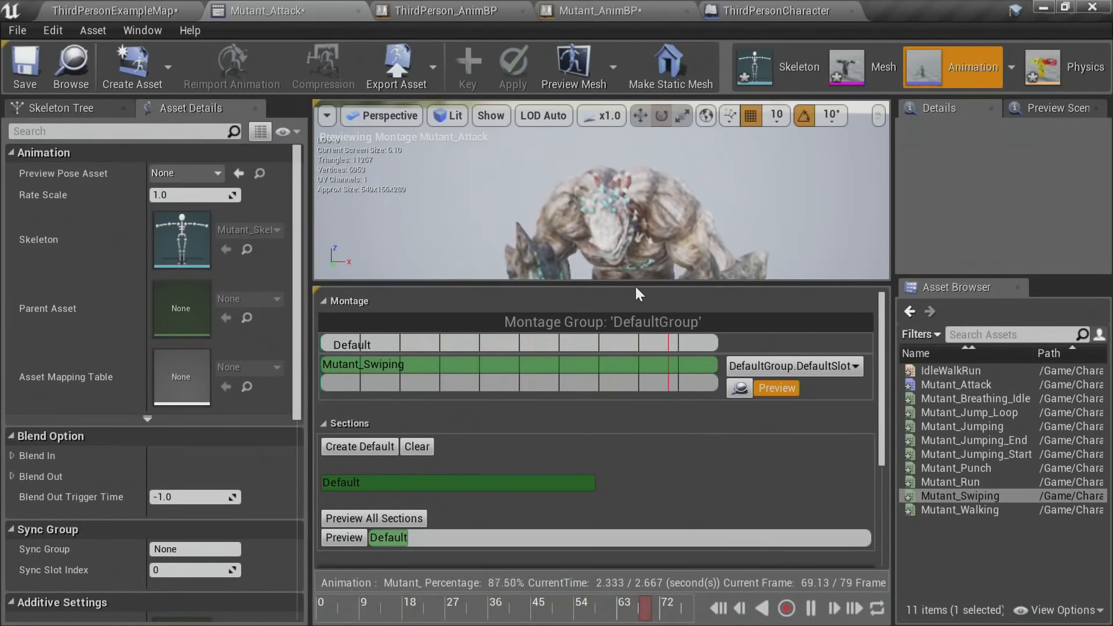
click(810, 608)
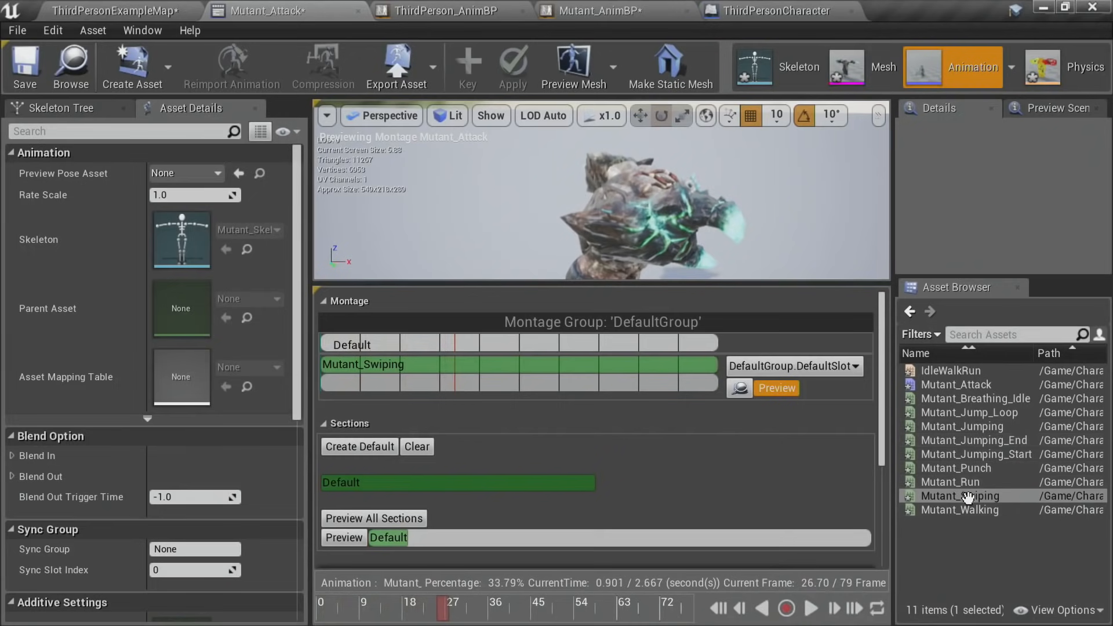
mouse_move(939, 474)
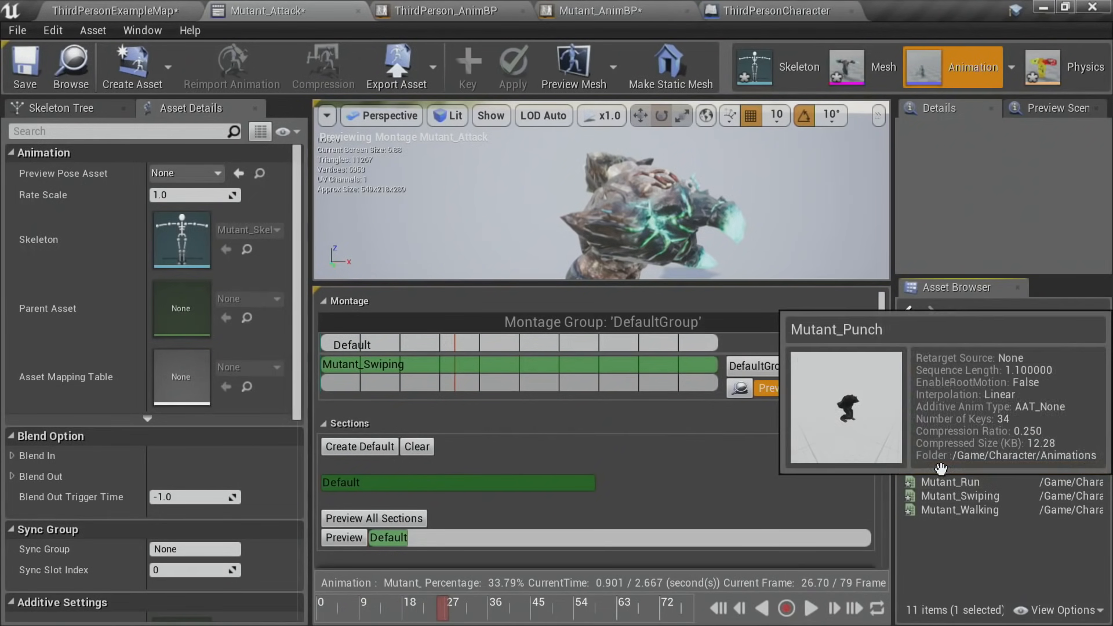
Step: Add the Mutant_Punch animation directly after Mutant_Swiping in the DefaultGroup.DefaultSlot track, and scrub to where the two clips meet
drag(956, 467, 612, 387)
drag(324, 620, 586, 608)
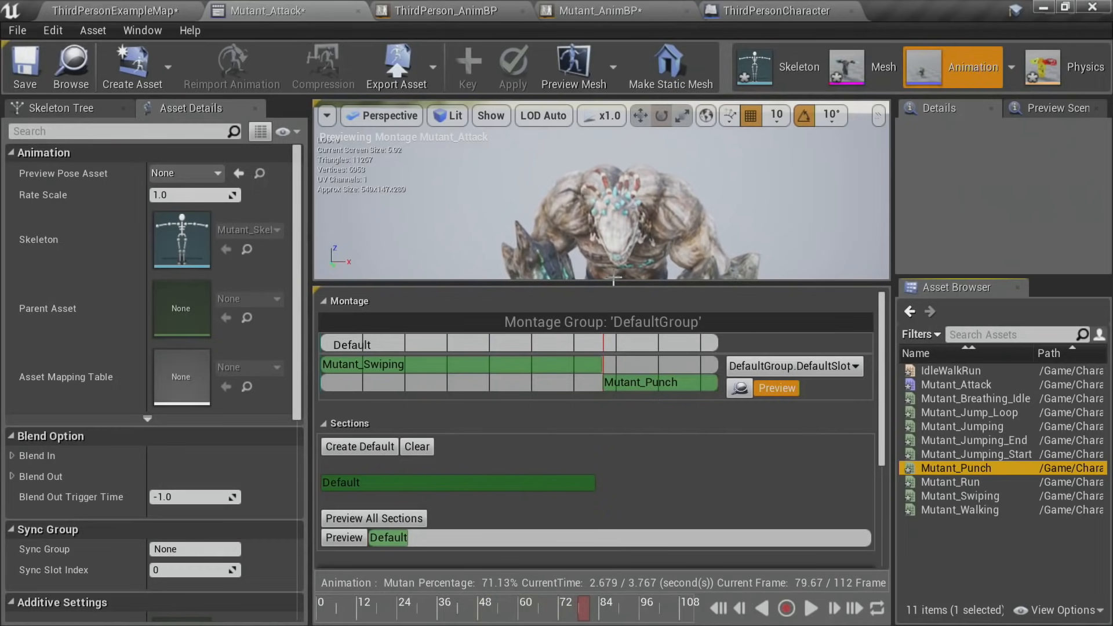
drag(610, 282, 620, 363)
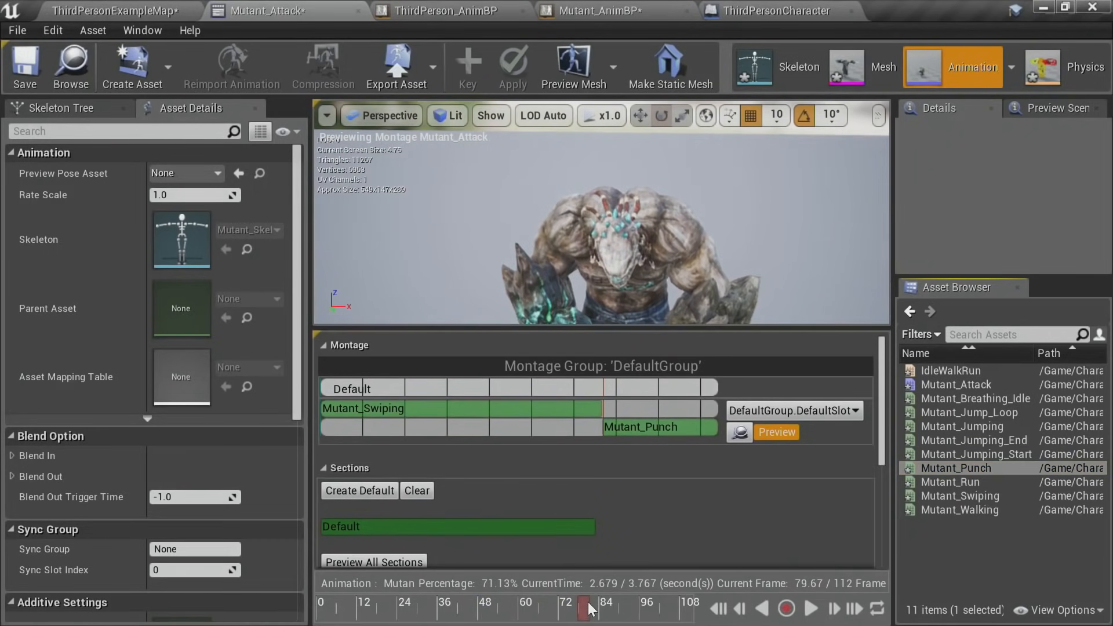
Step: Create a montage section named RightAttack where Mutant_Punch begins, at about frame 79
drag(588, 609, 582, 576)
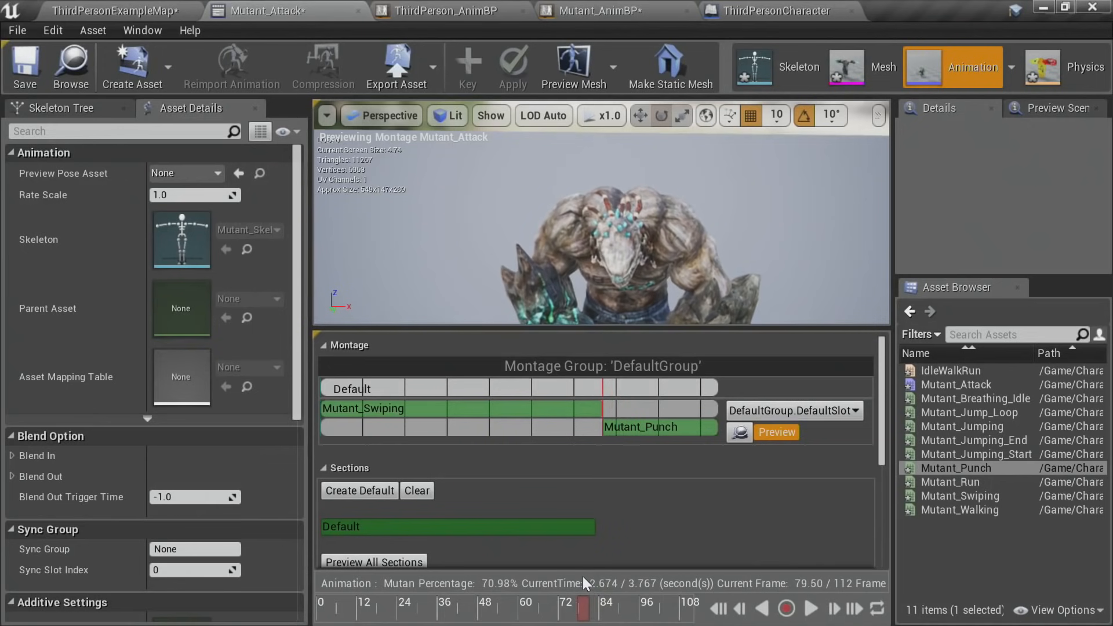
right_click(601, 387)
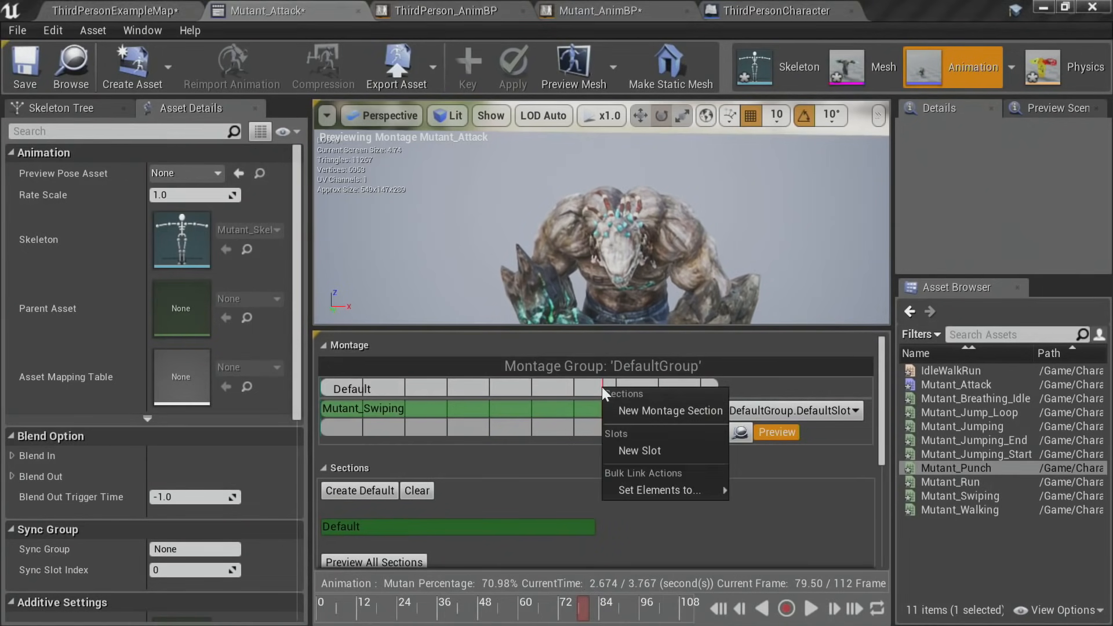
click(640, 408)
text(R)
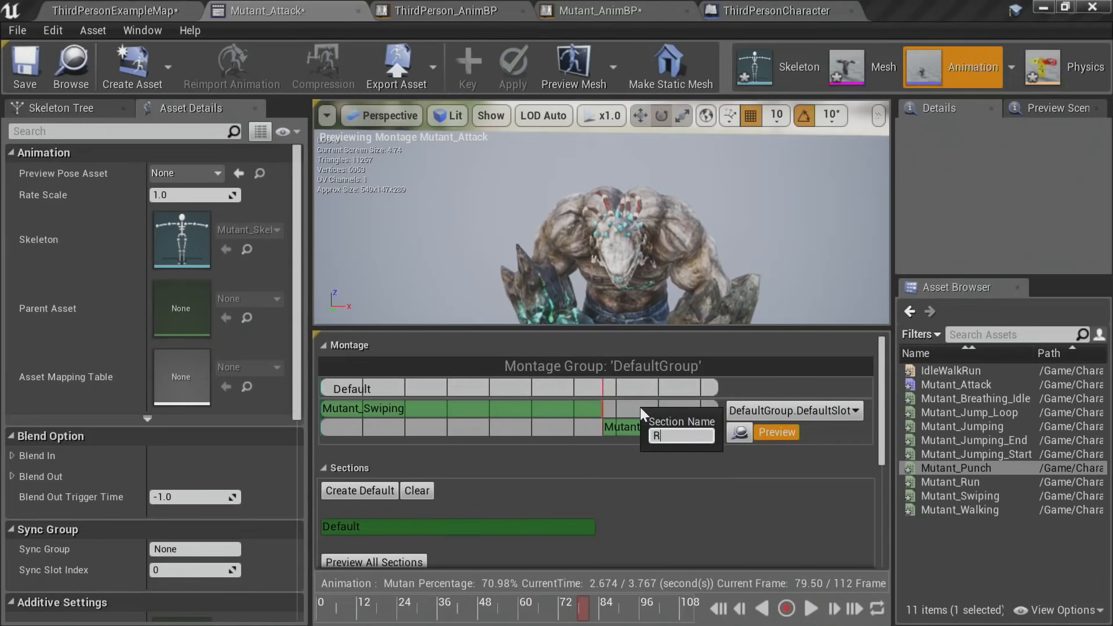
text(ightAttack)
key(Return)
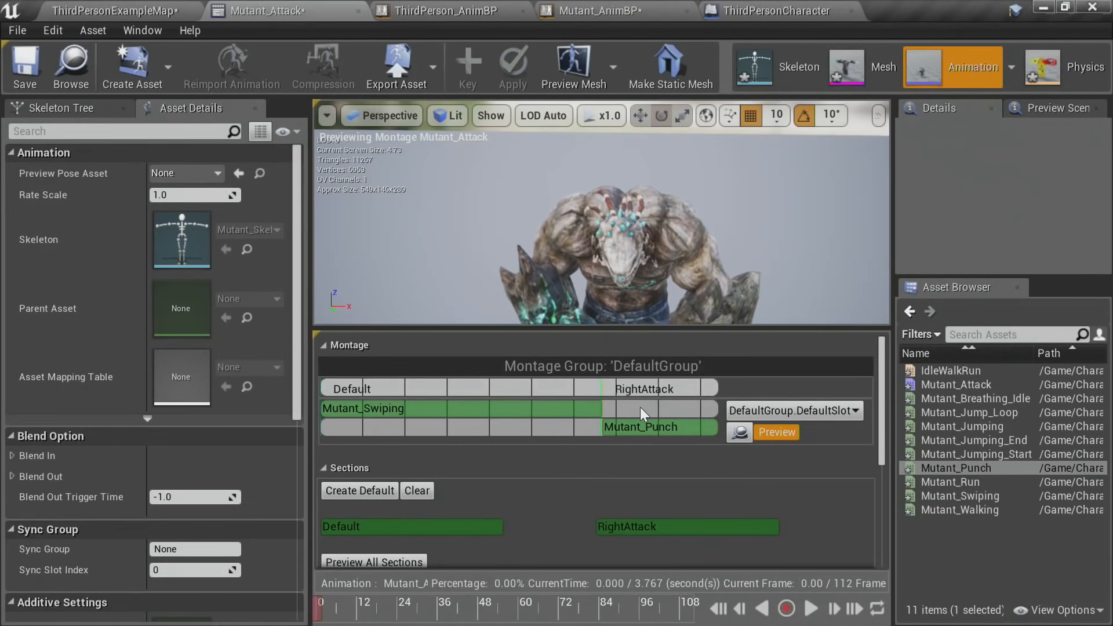
right_click(446, 384)
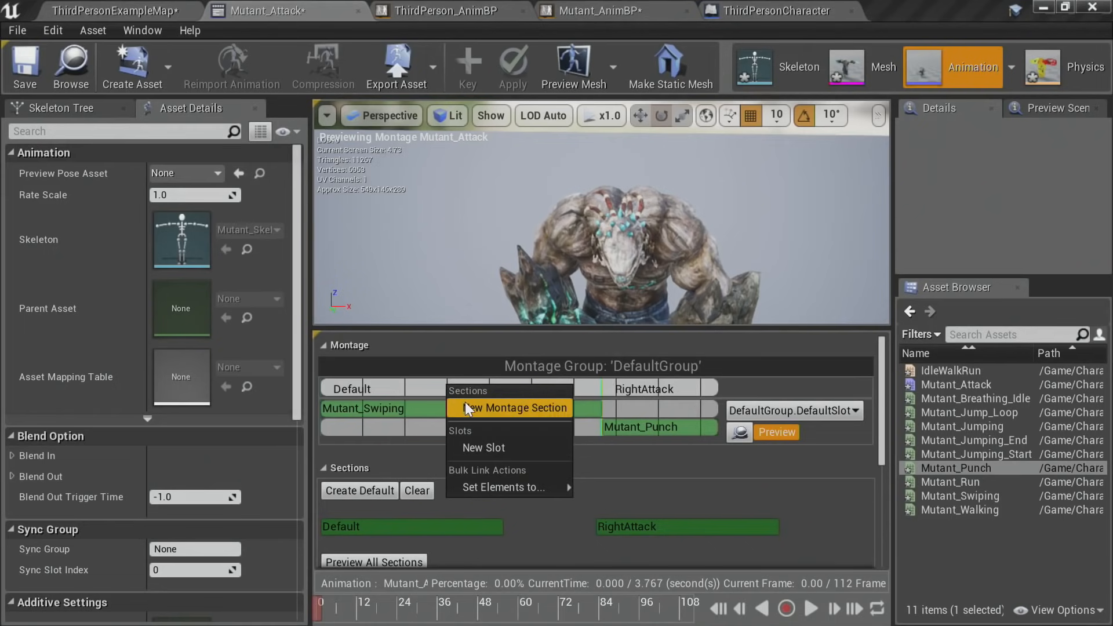
click(464, 401)
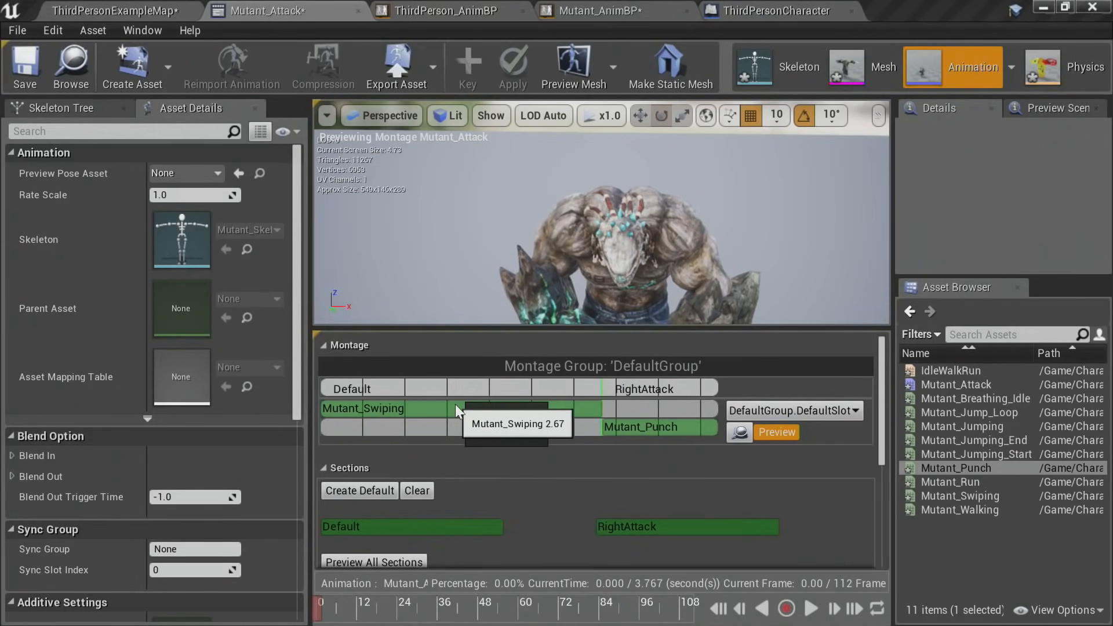
key(Return)
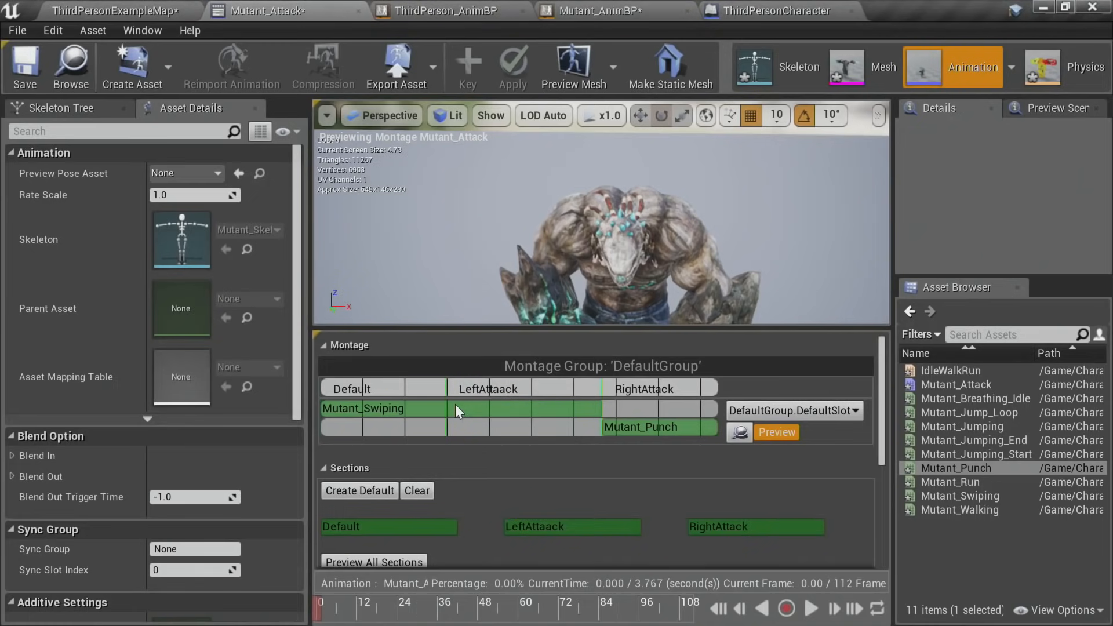
right_click(497, 385)
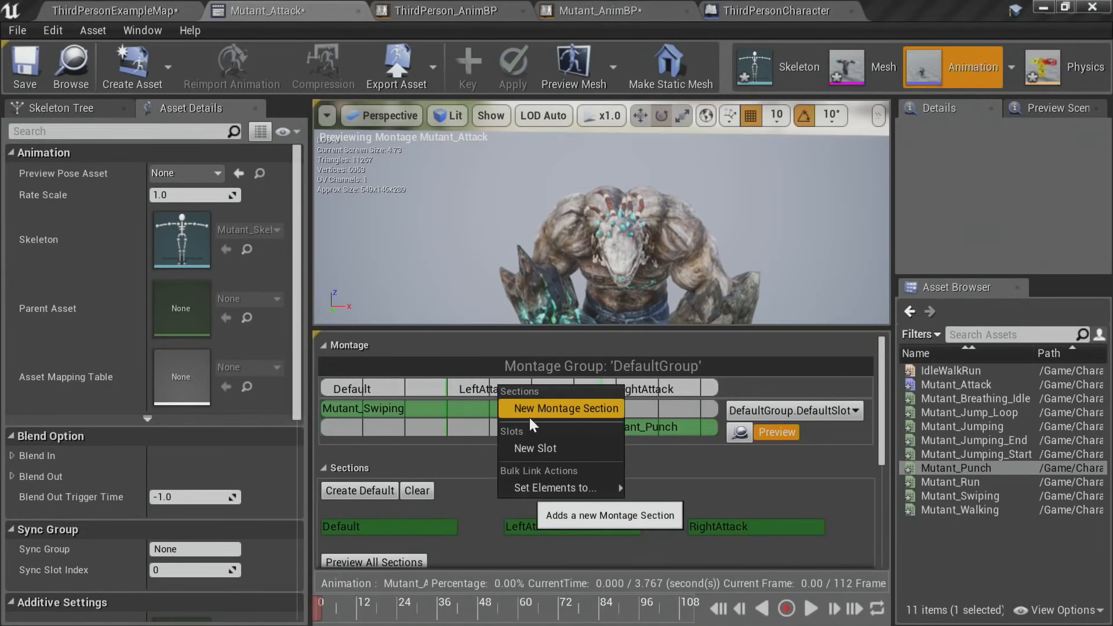
right_click(448, 387)
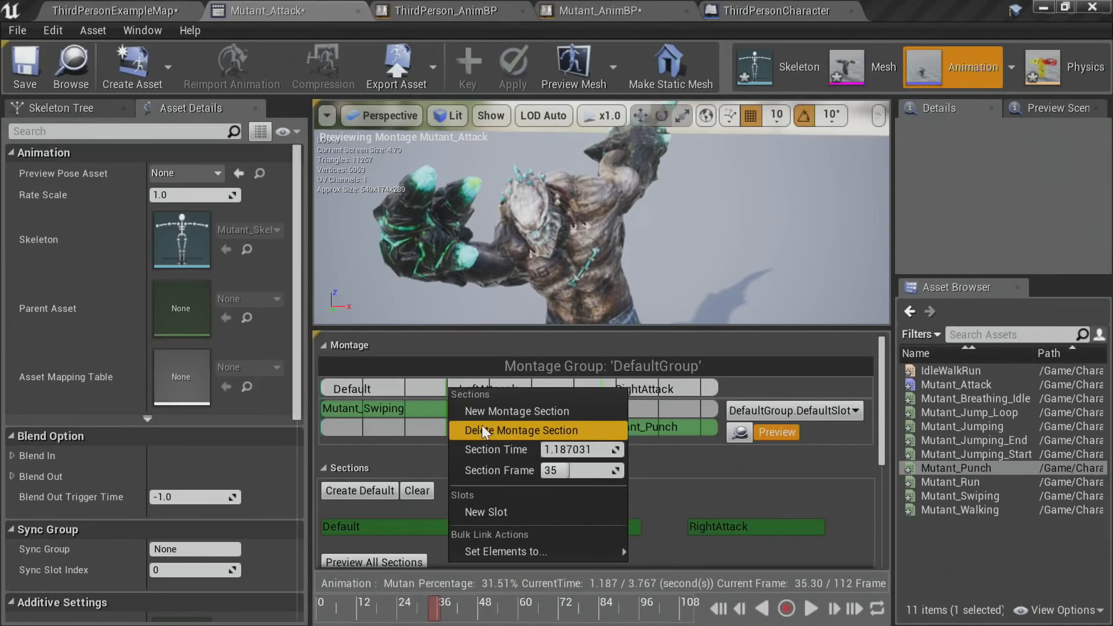
click(480, 425)
Step: Create a montage section named LeftAttack partway through the Mutant_Swiping clip
right_click(450, 382)
click(471, 399)
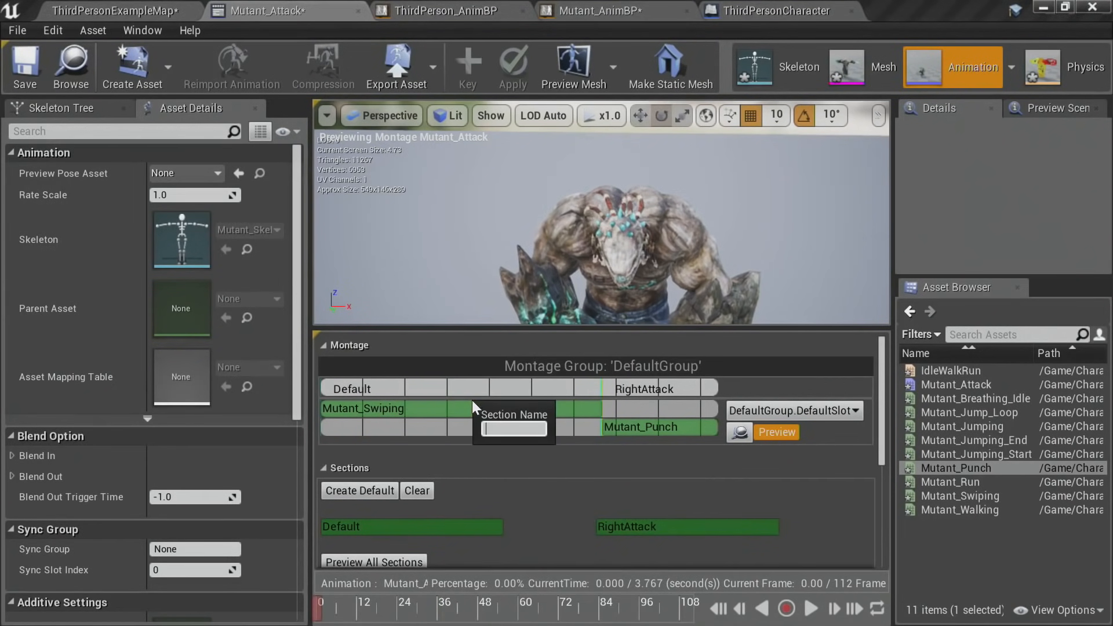
text(LeftAttack)
key(Return)
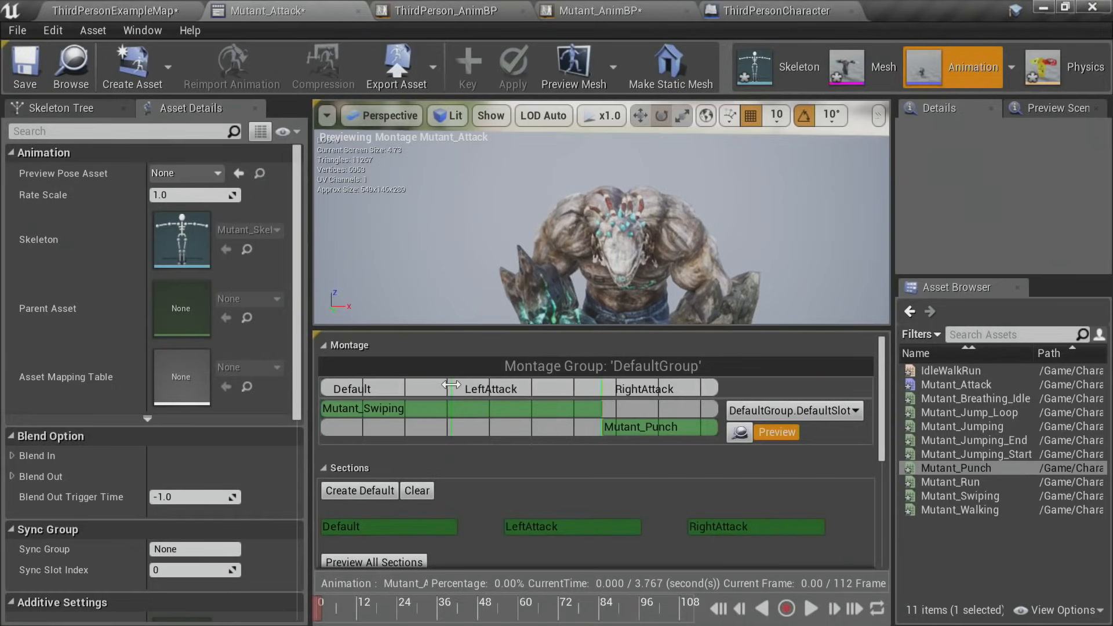
Step: Move the LeftAttack section to the start of the montage, and delete the Default section
mouse_move(451, 384)
mouse_down()
mouse_move(351, 387)
mouse_move(416, 389)
mouse_up()
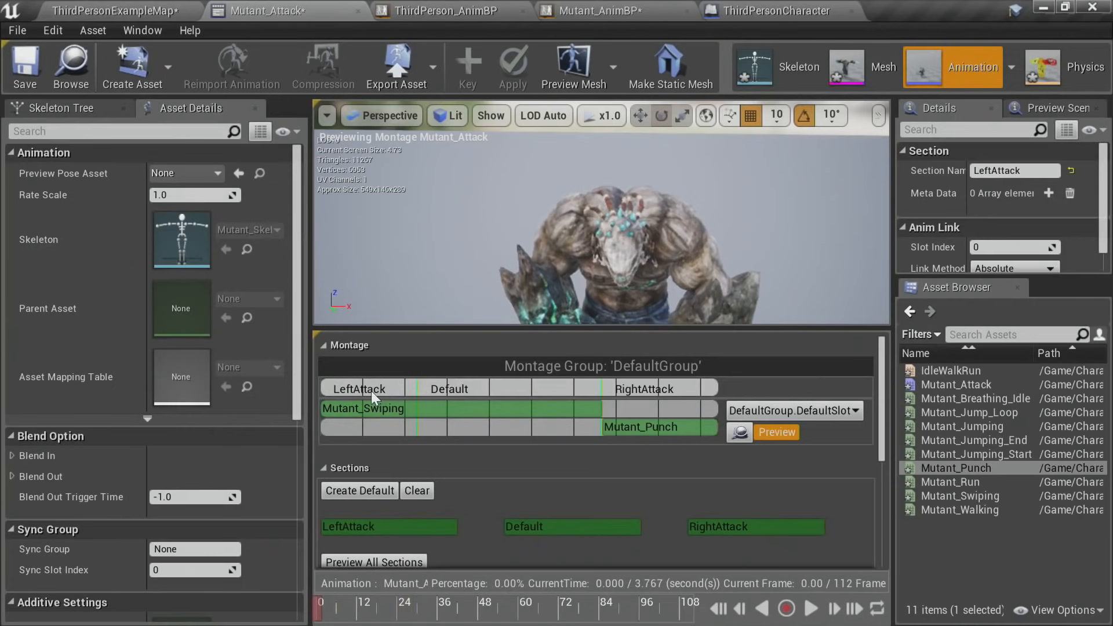
right_click(415, 392)
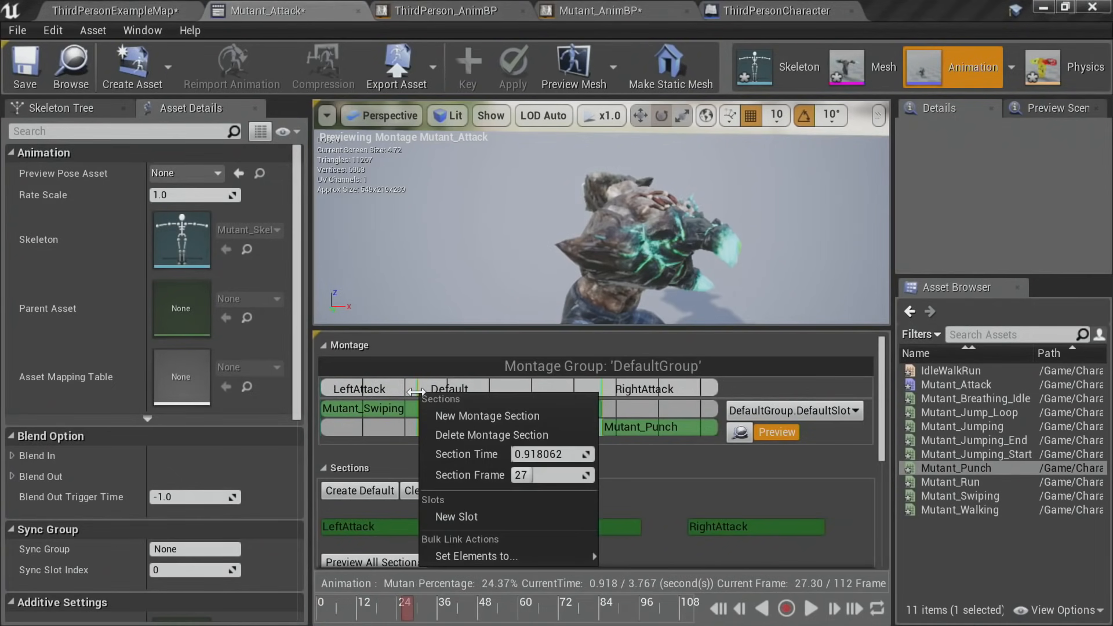
click(456, 434)
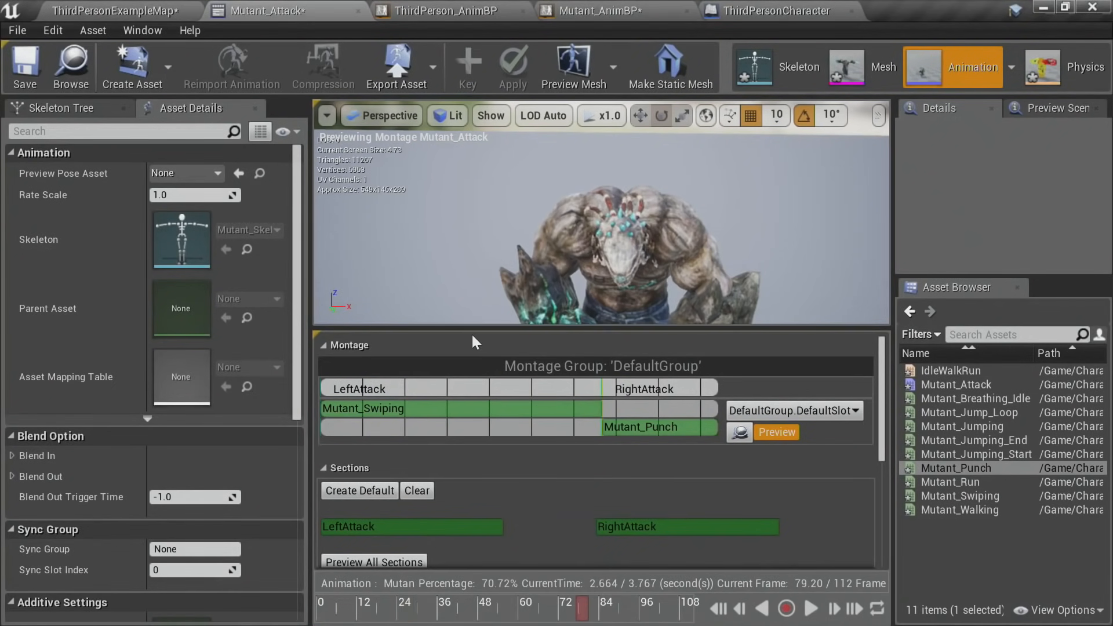
Step: Preview the LeftAttack and RightAttack sections one at a time with the mutant seen from farther away, and pause playback
drag(470, 328, 470, 289)
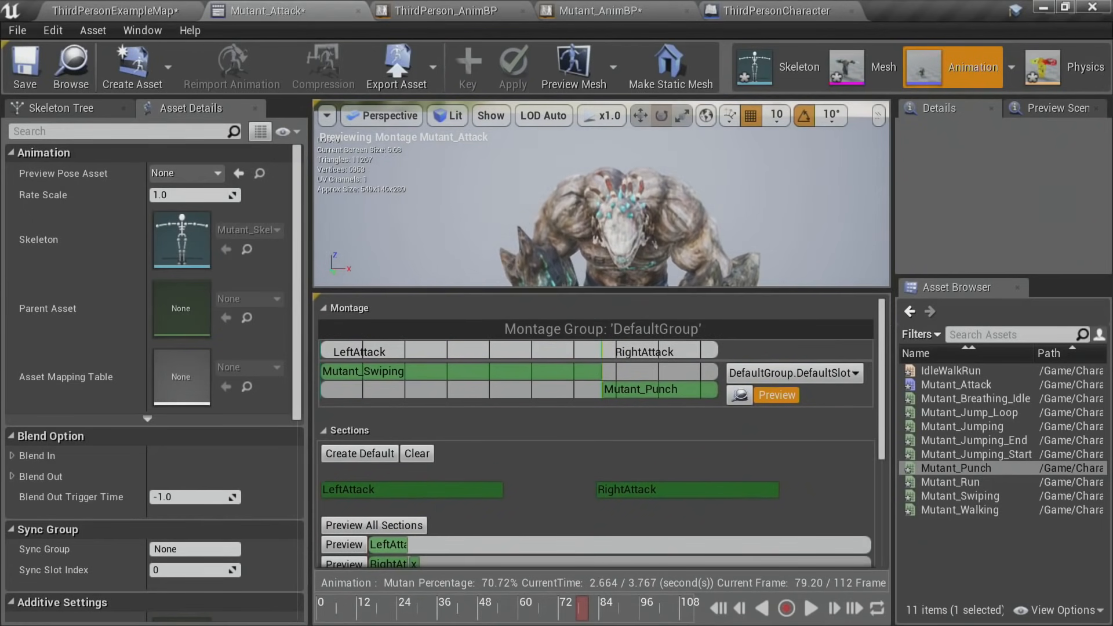
mouse_move(603, 197)
right_down()
mouse_move(607, 182)
mouse_move(605, 217)
mouse_move(606, 179)
right_up()
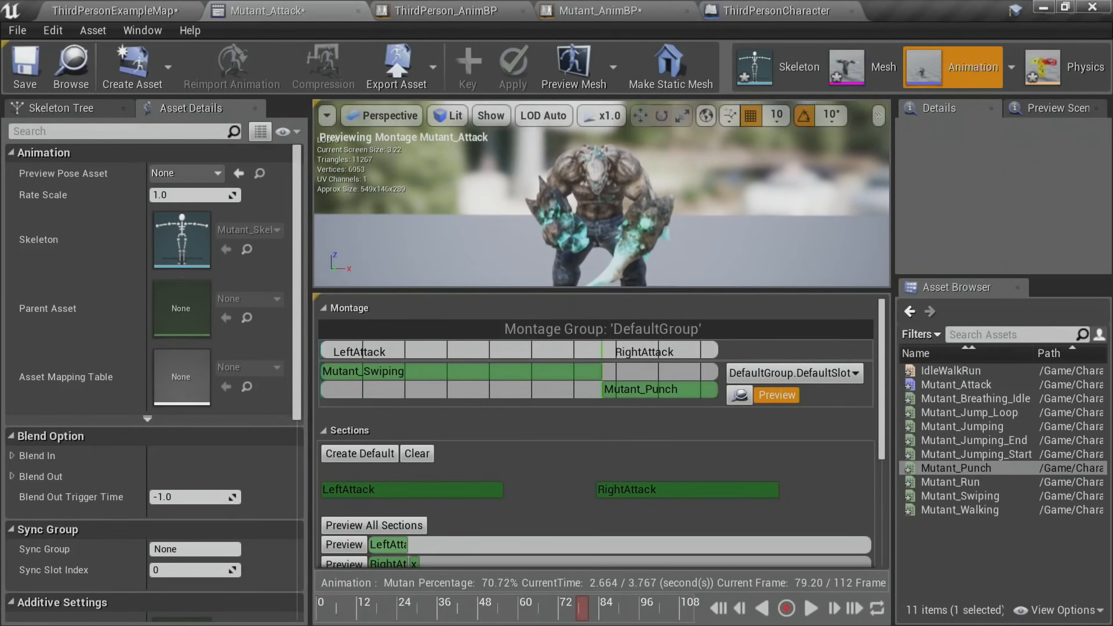
scroll(628, 560, down, 2)
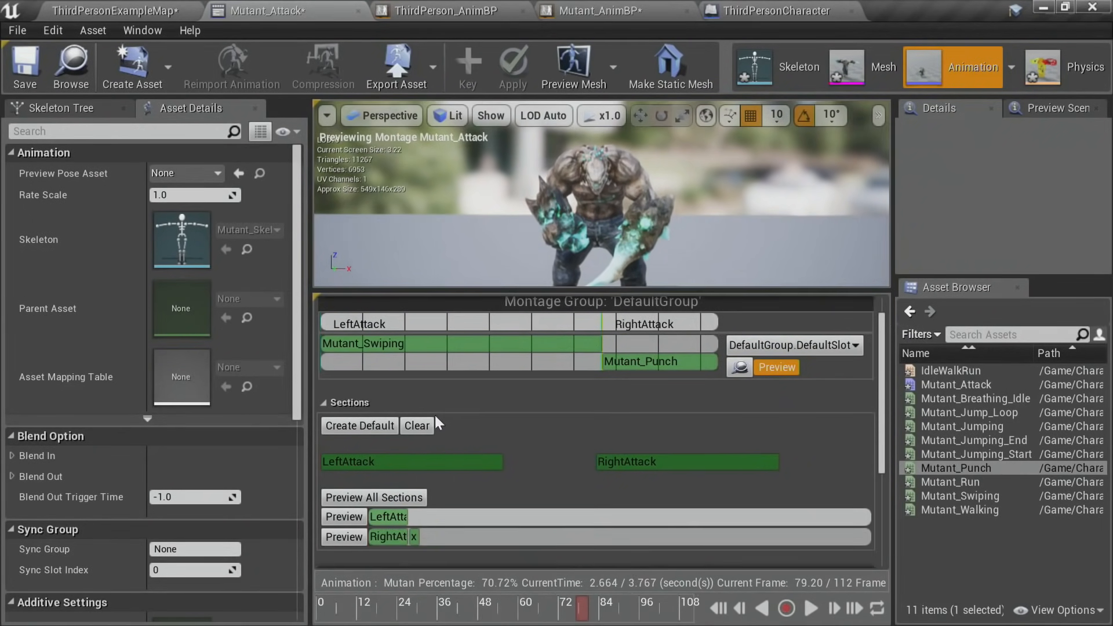
click(810, 608)
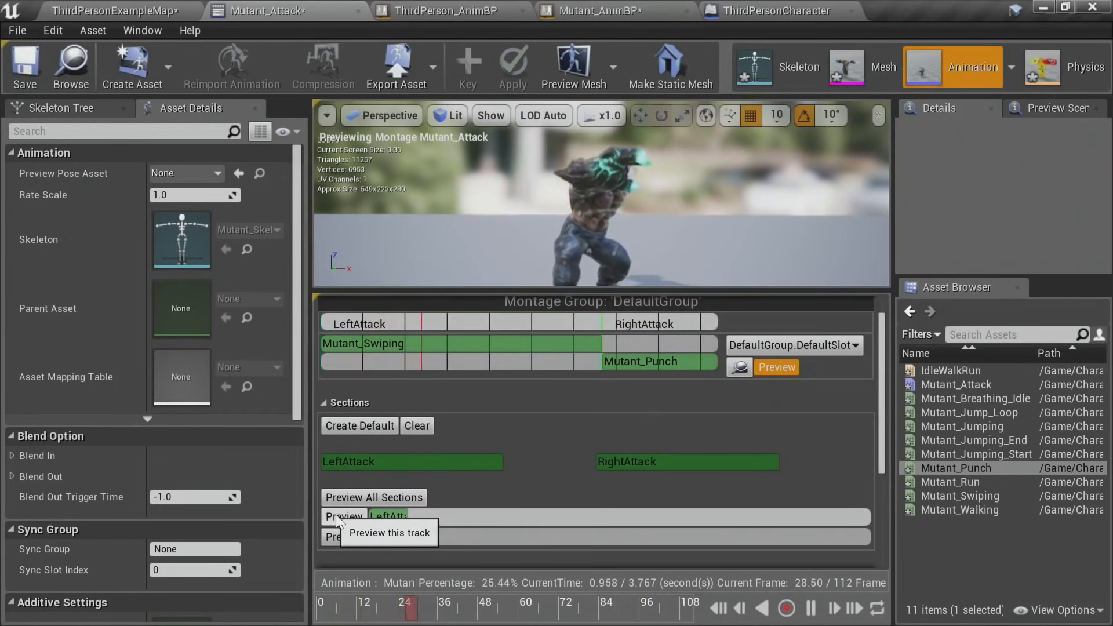
click(346, 534)
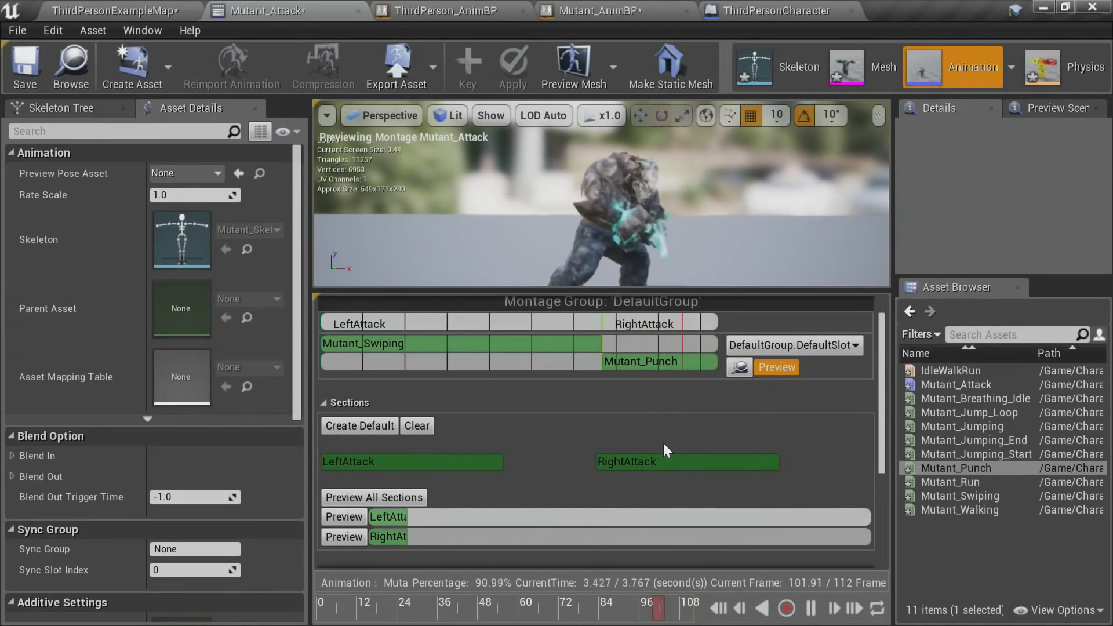
click(809, 610)
Step: Look over the montage's Sections, Element Timing and Notifies areas, and scrub to about frame 25 in the swipe
scroll(600, 478, down, 3)
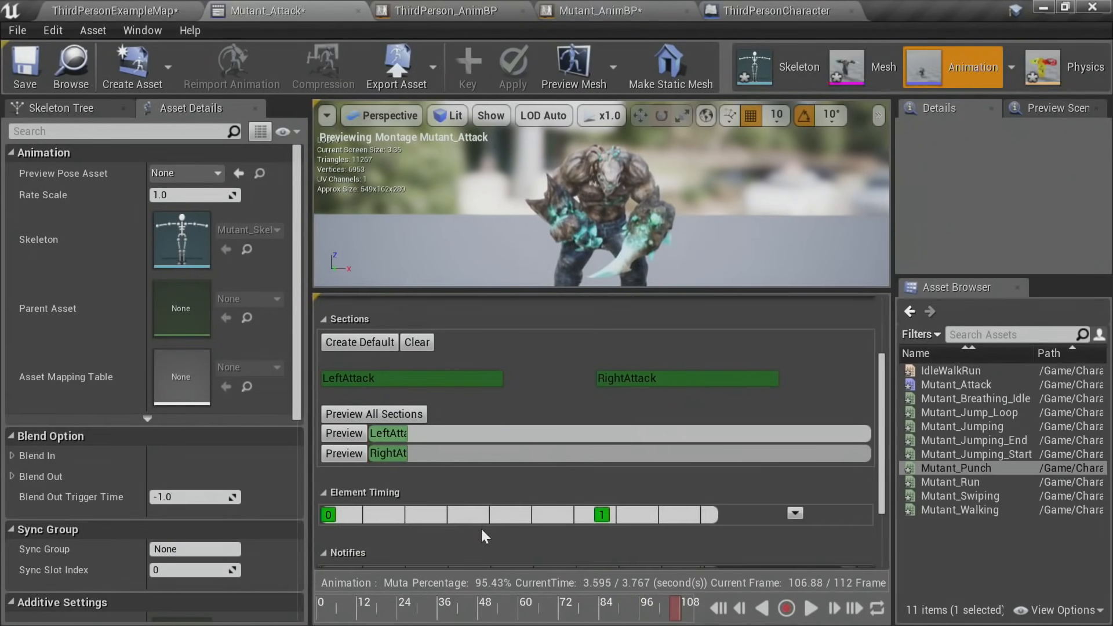
drag(881, 423, 884, 360)
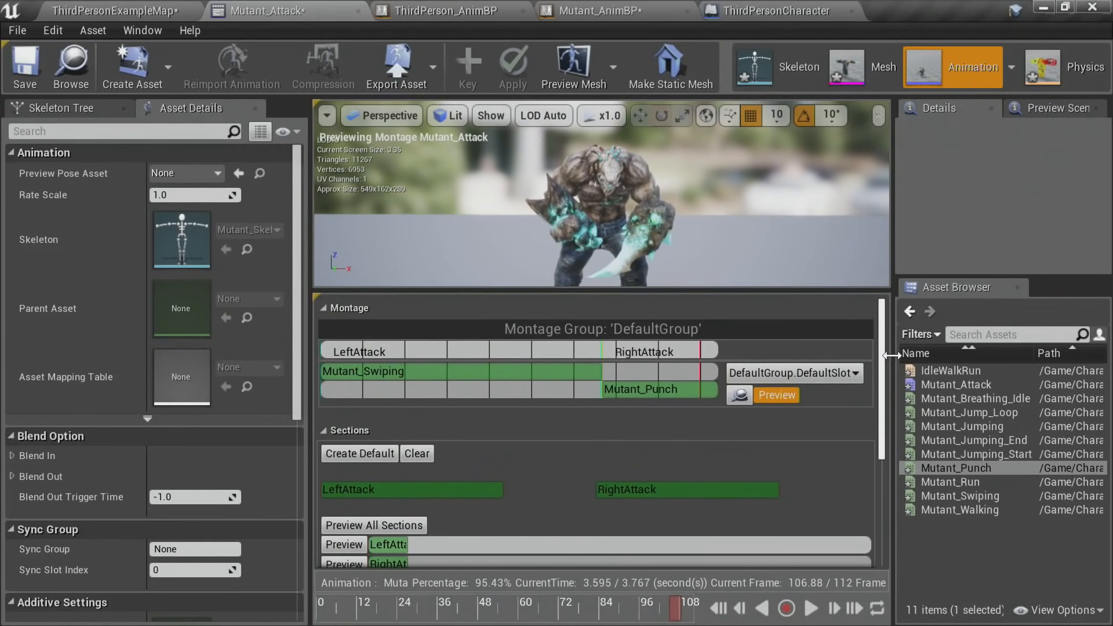
scroll(666, 503, down, 4)
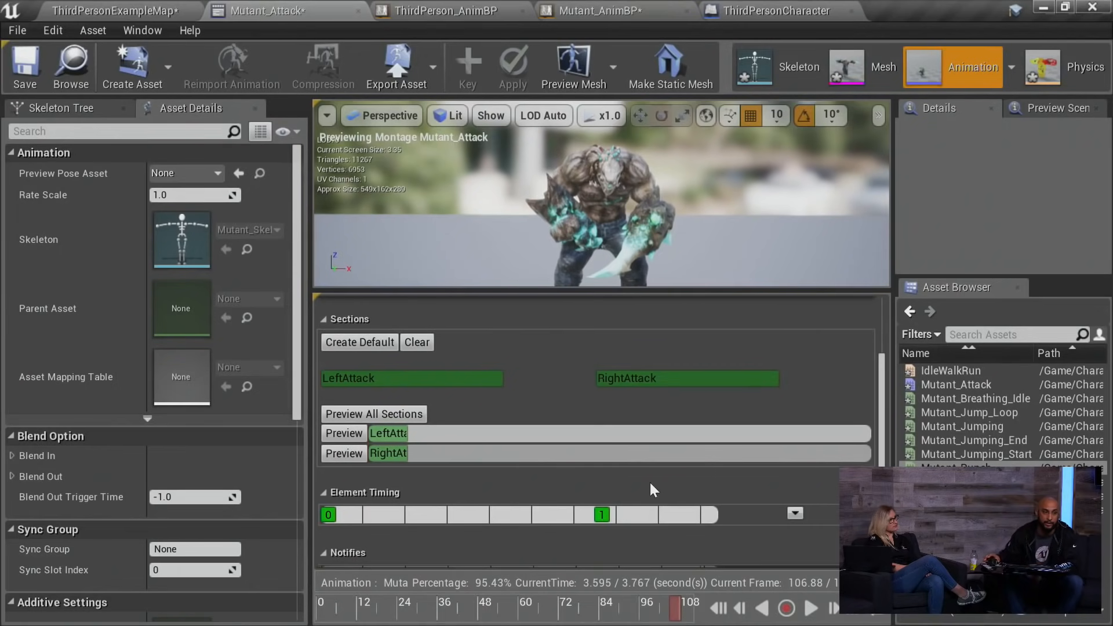
scroll(522, 504, down, 3)
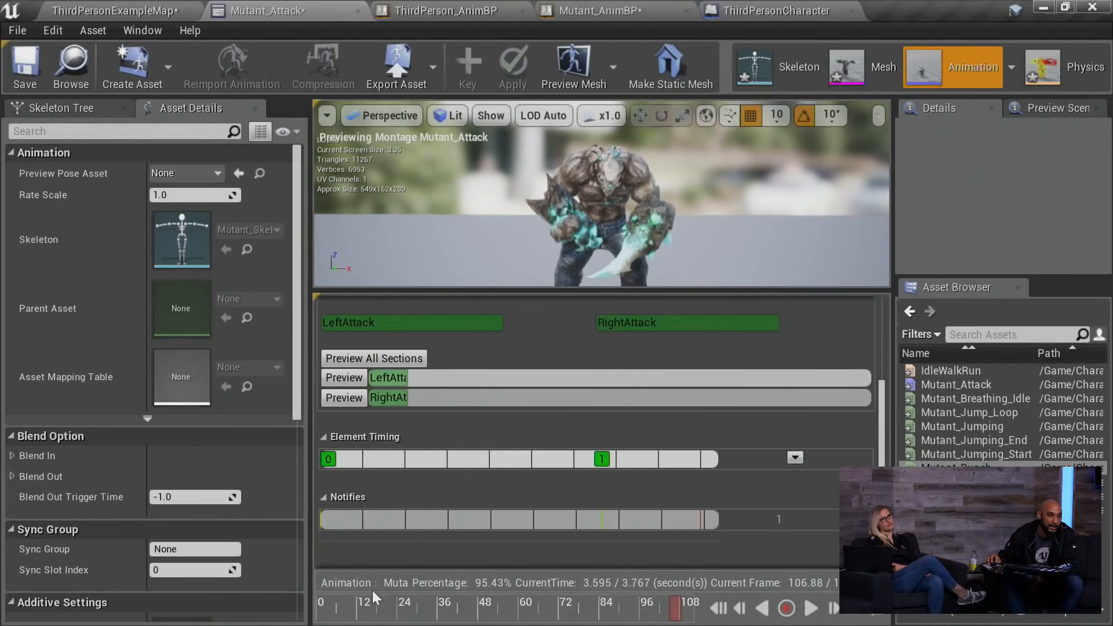
click(404, 614)
drag(401, 613, 400, 609)
ctrl+scroll(464, 484, up, 4)
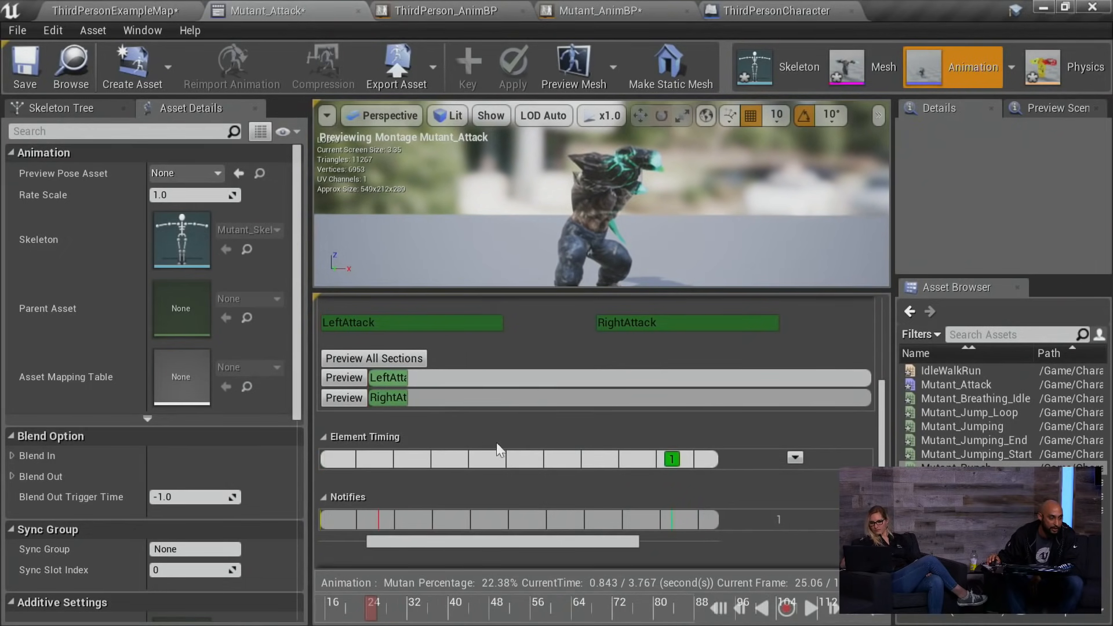
Step: Scrub through the Mutant_Swiping clip from about frame 36 to about frame 60 to examine the swipe's timing
drag(878, 426, 876, 377)
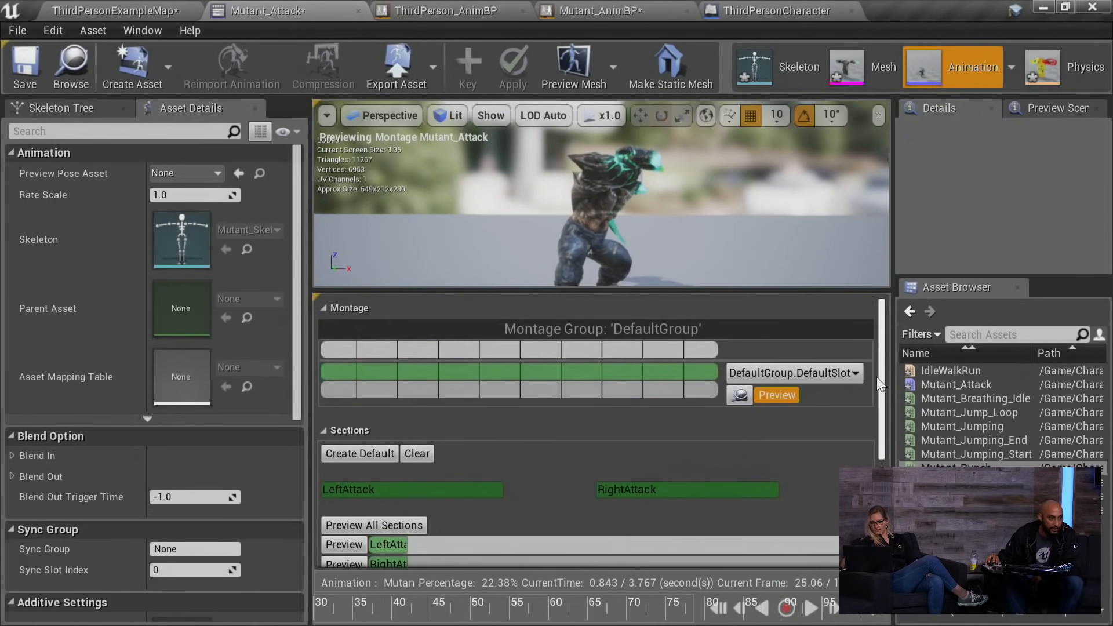
click(368, 608)
mouse_move(369, 608)
mouse_down()
mouse_move(387, 601)
mouse_move(366, 593)
mouse_up()
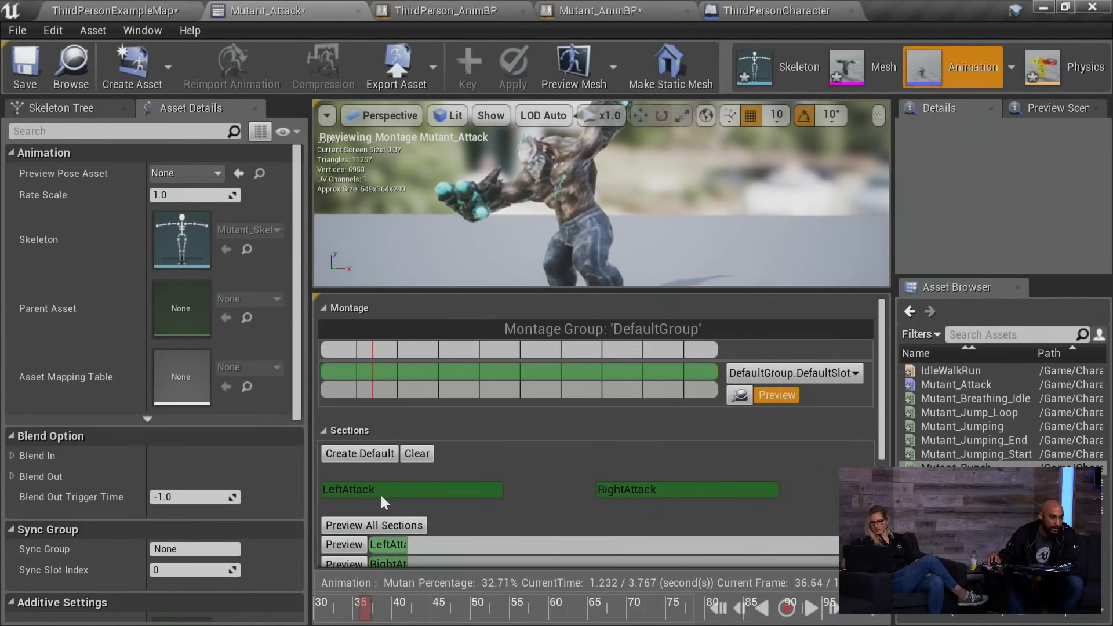
scroll(377, 504, down, 3)
scroll(380, 554, down, 1)
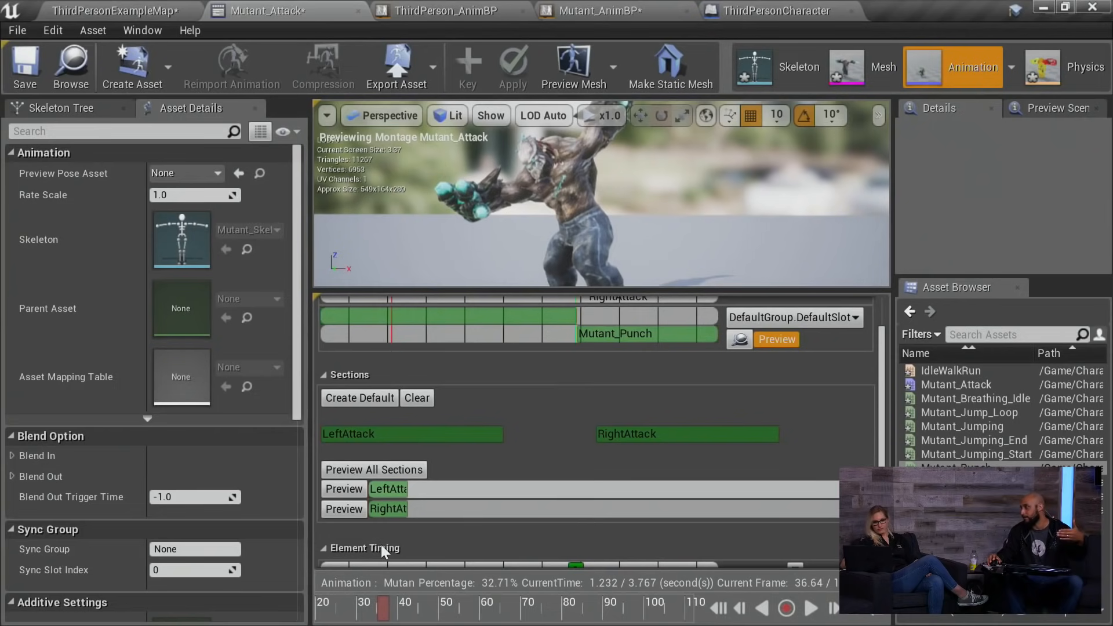
drag(391, 603, 479, 602)
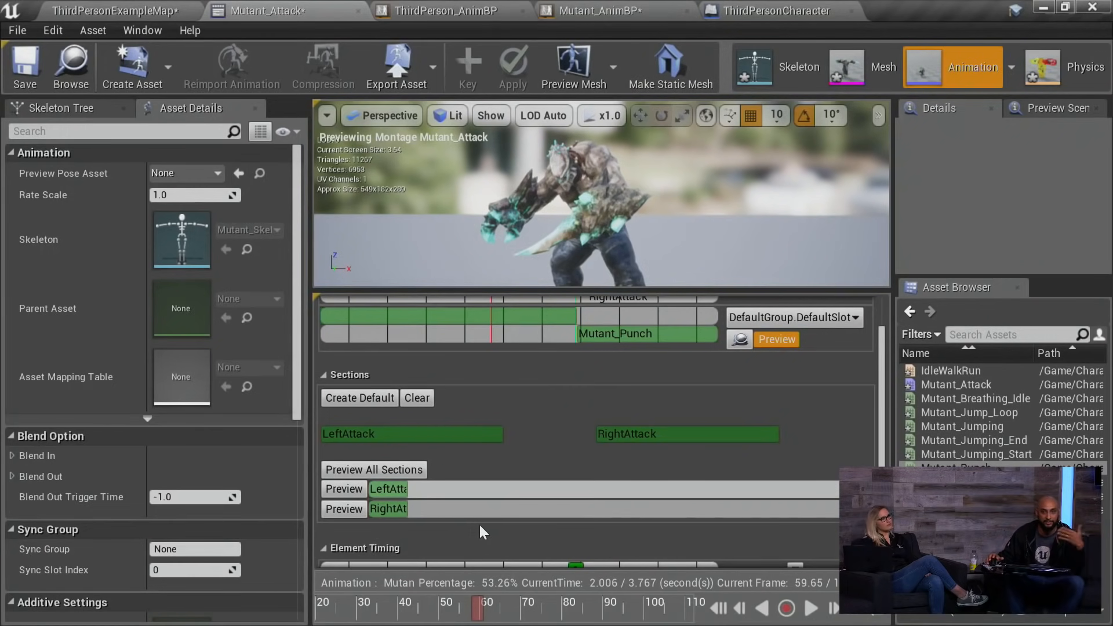
scroll(547, 405, down, 1)
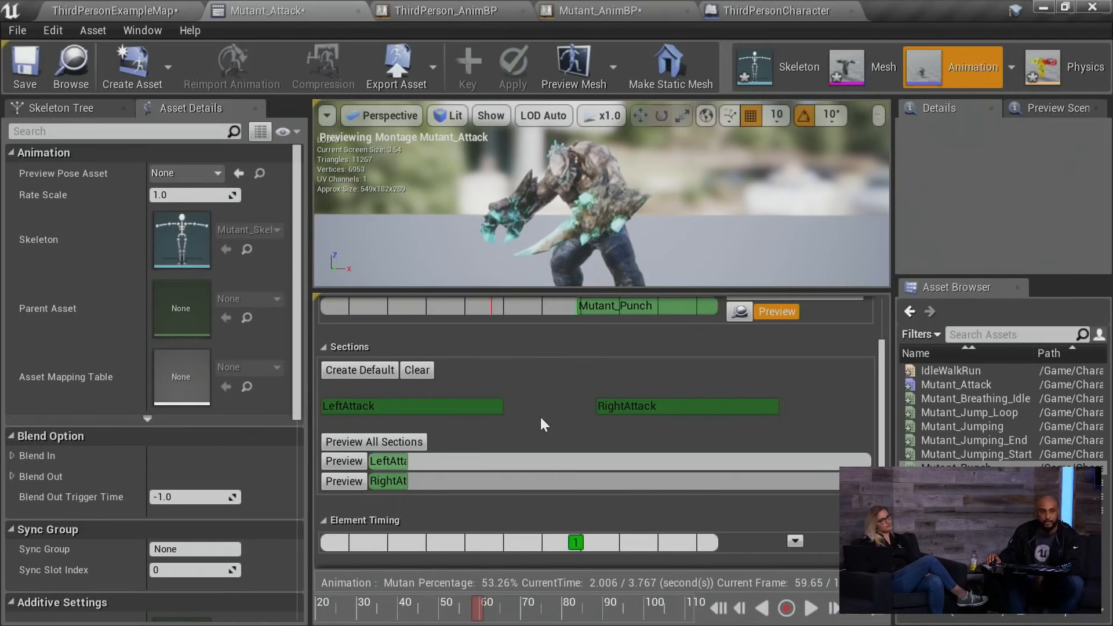
scroll(540, 415, up, 3)
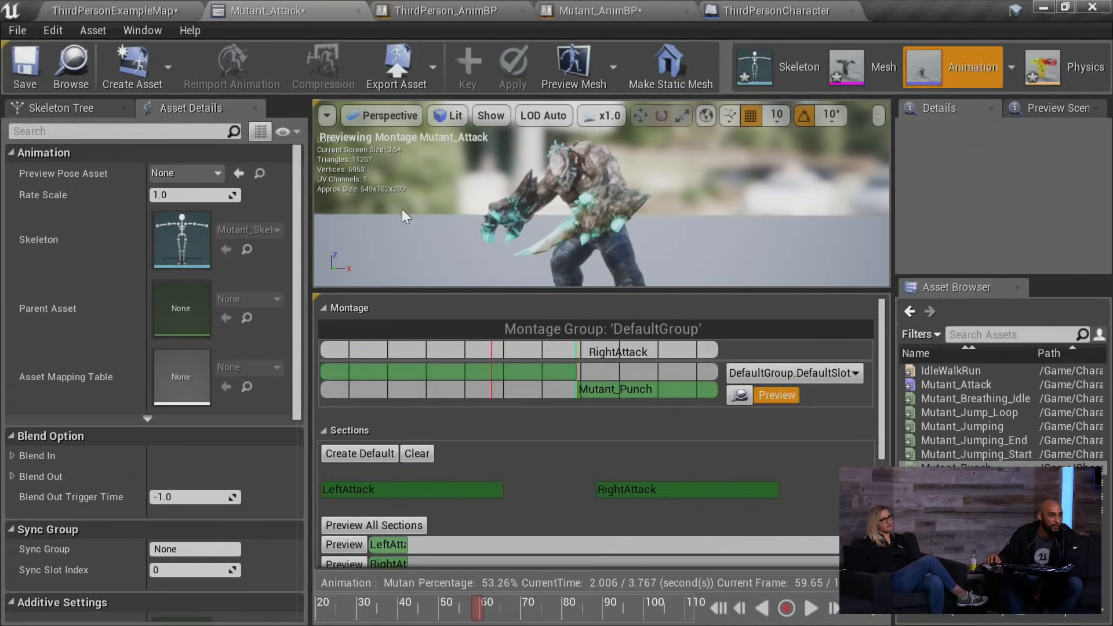
Step: Narrow the Asset Details panel, and widen the Details and Asset Browser panels
drag(308, 207, 212, 207)
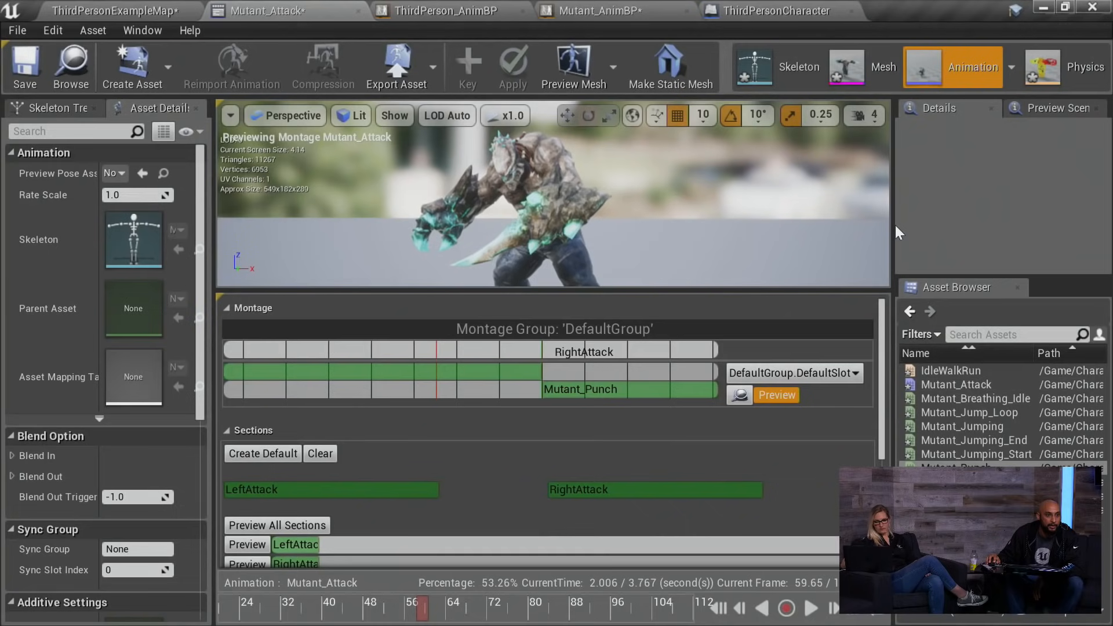
drag(891, 224, 787, 226)
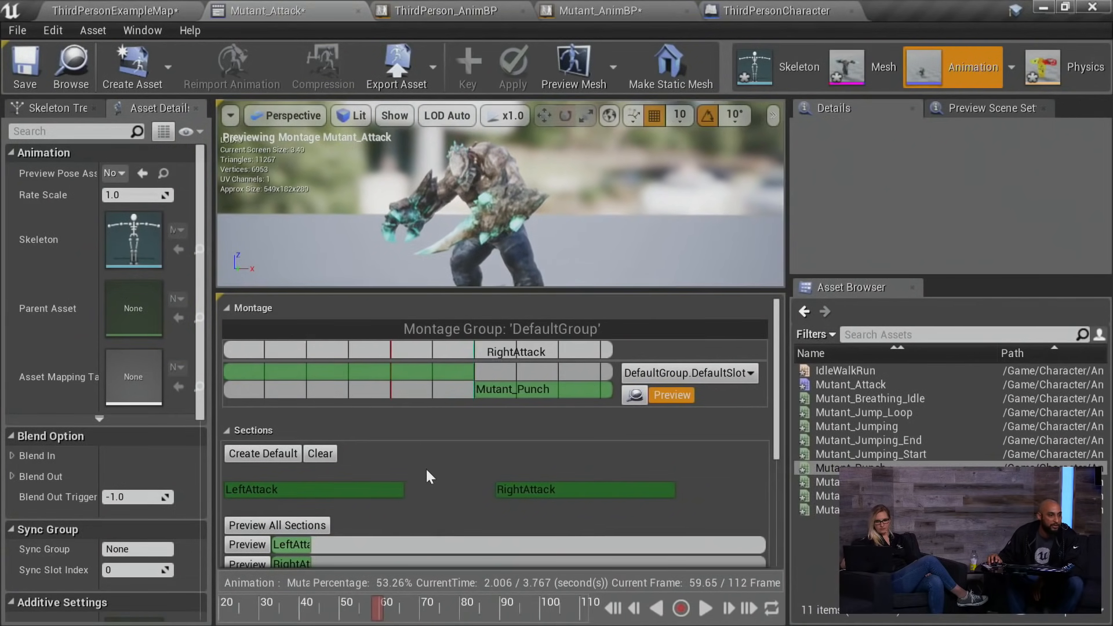
scroll(454, 375, up, 6)
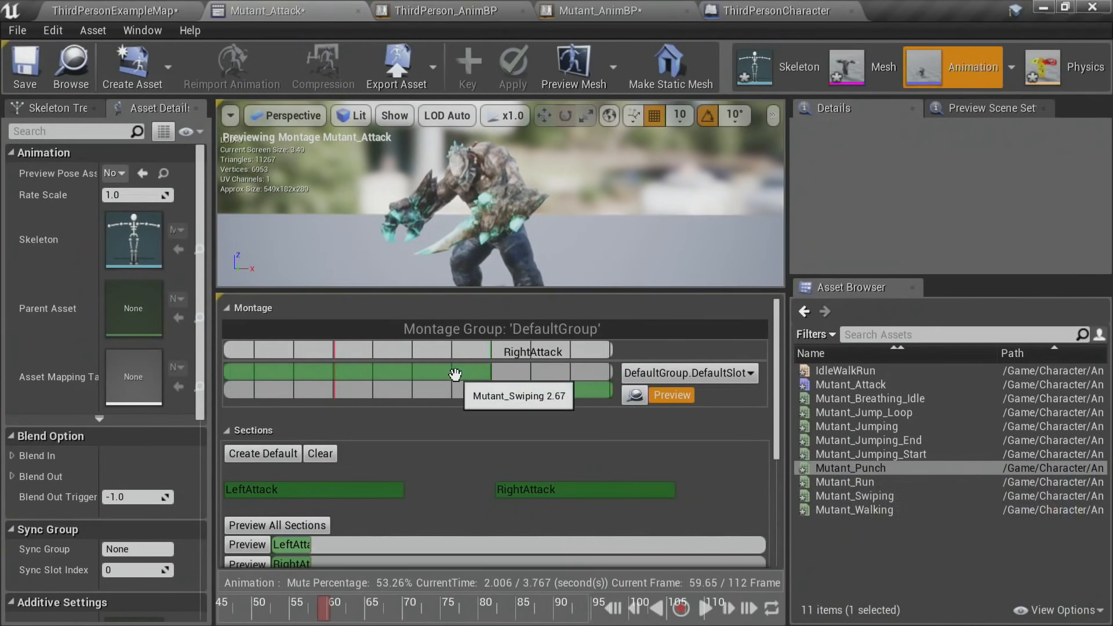
Step: Open the Anim Slot Manager and add a new slot named AttackingSlot to DefaultGroup
scroll(381, 376, down, 13)
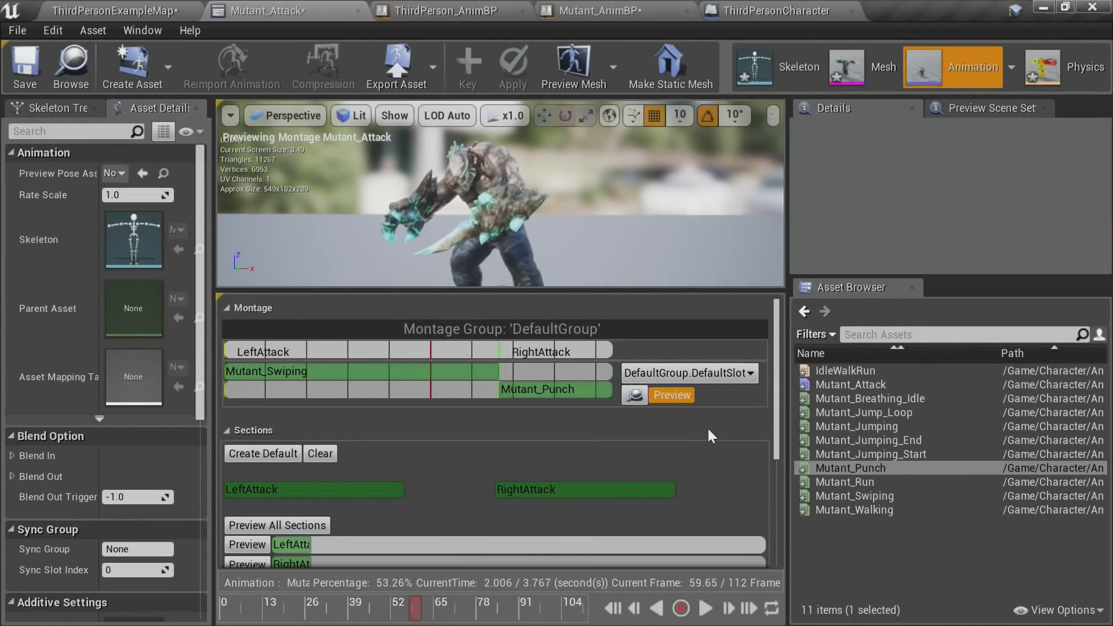
click(634, 394)
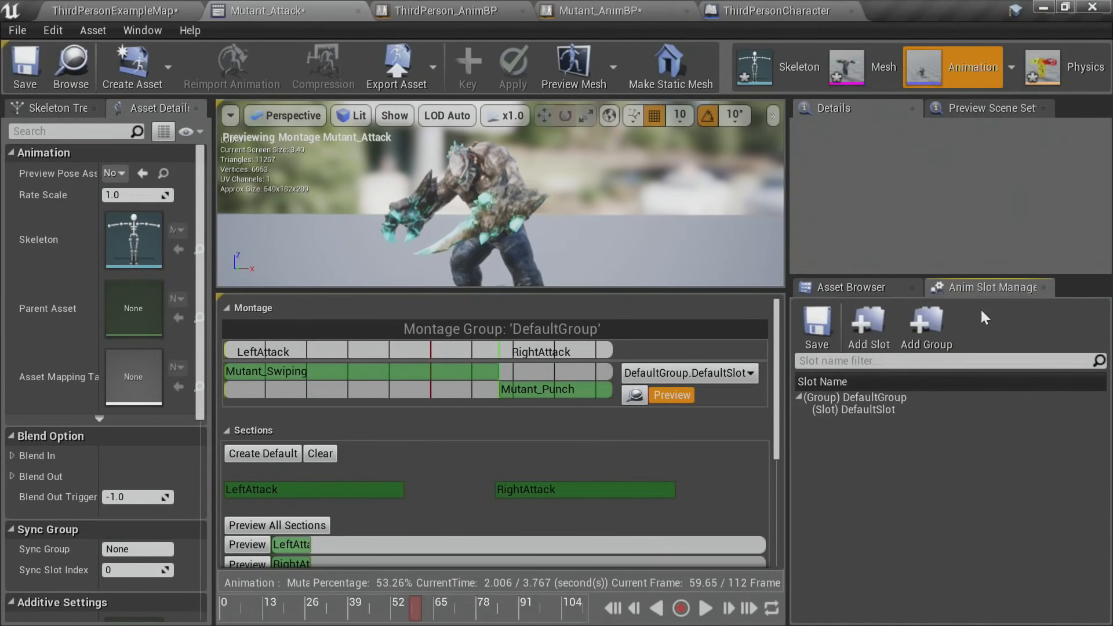
click(868, 331)
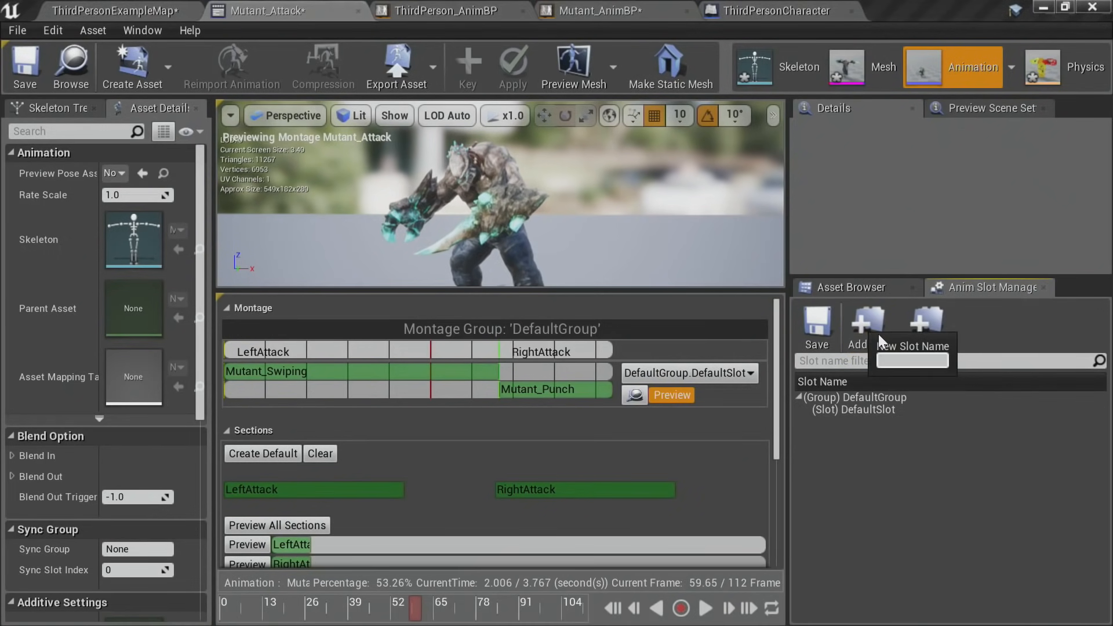
text(ackingSlot)
key(Return)
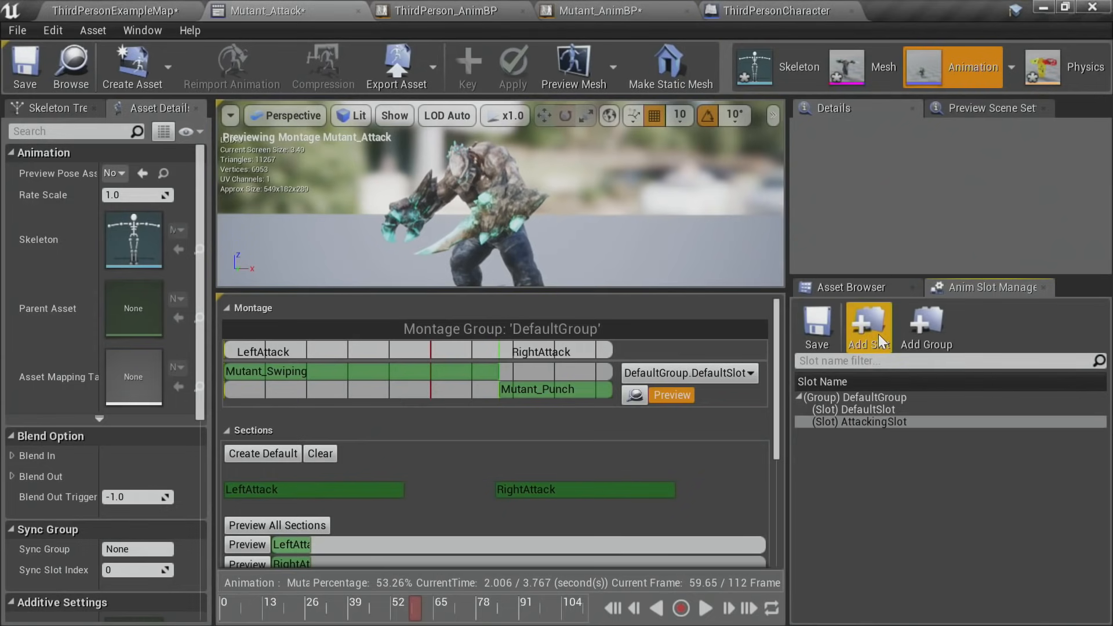
Step: Assign the montage track to DefaultGroup.AttackingSlot and save the Mutant_Attack montage
click(709, 375)
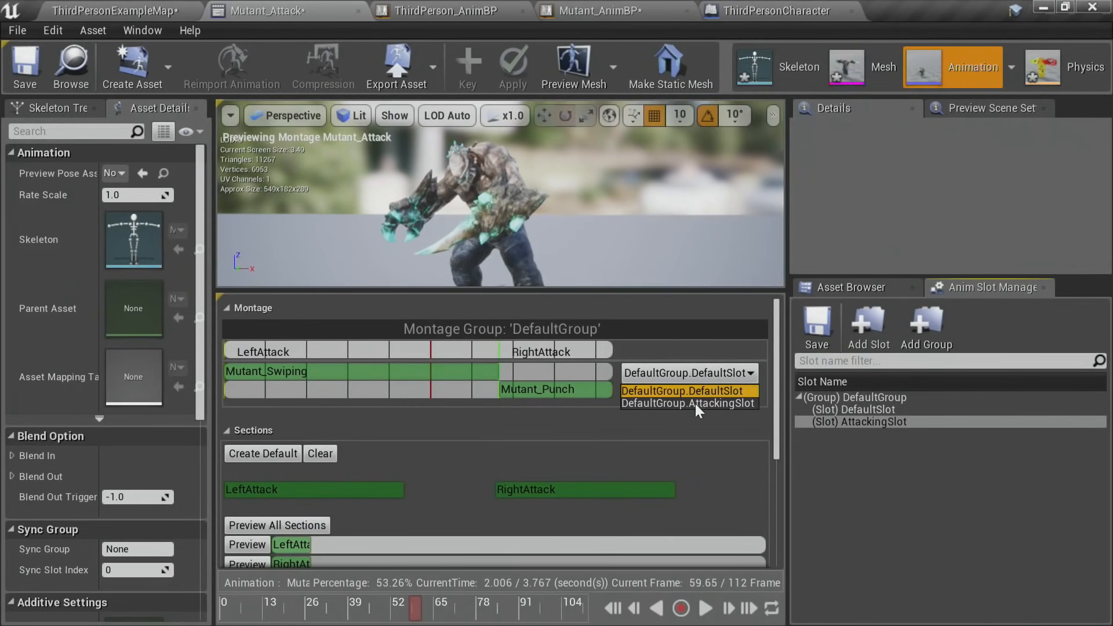
click(692, 404)
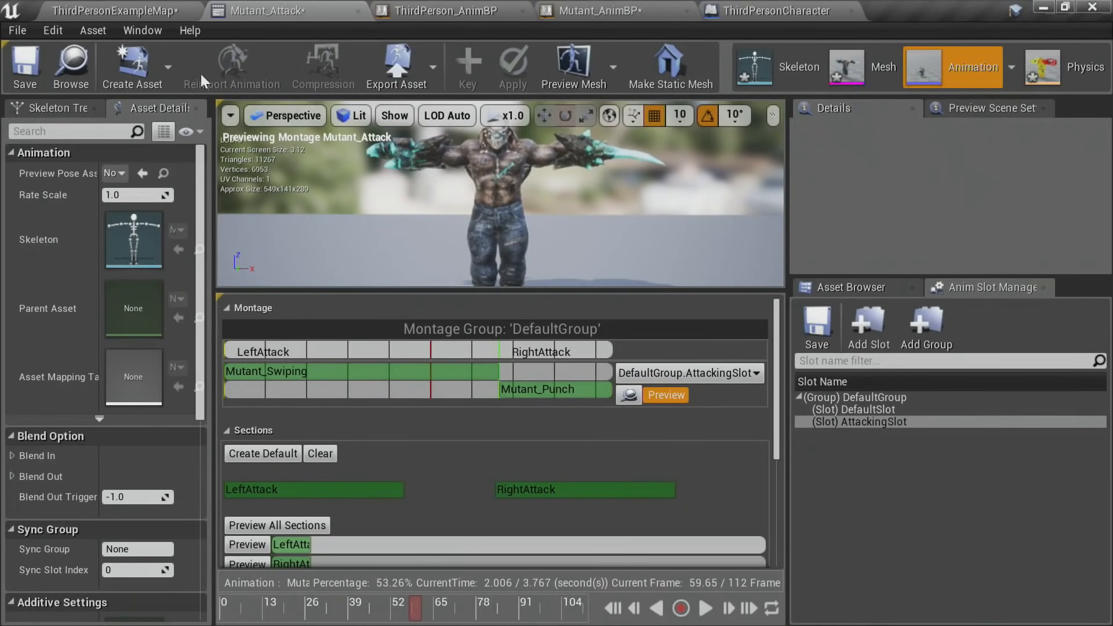
click(36, 62)
Step: Open the Anim Graph of Mutant_AnimBP and rename its state machine to BasicLocomotion
click(606, 9)
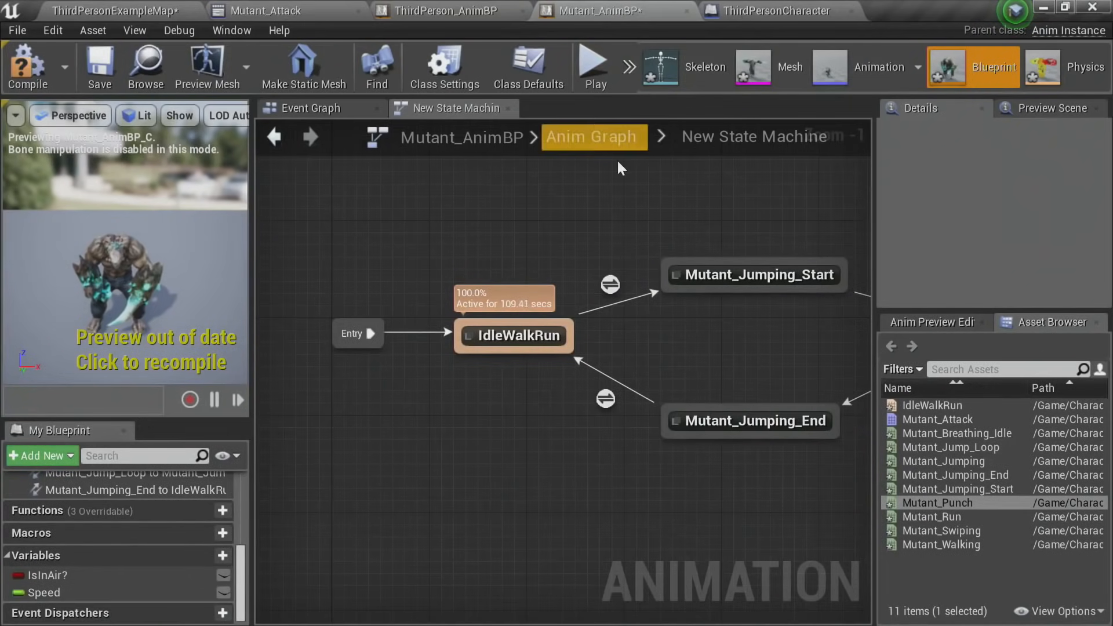
click(590, 137)
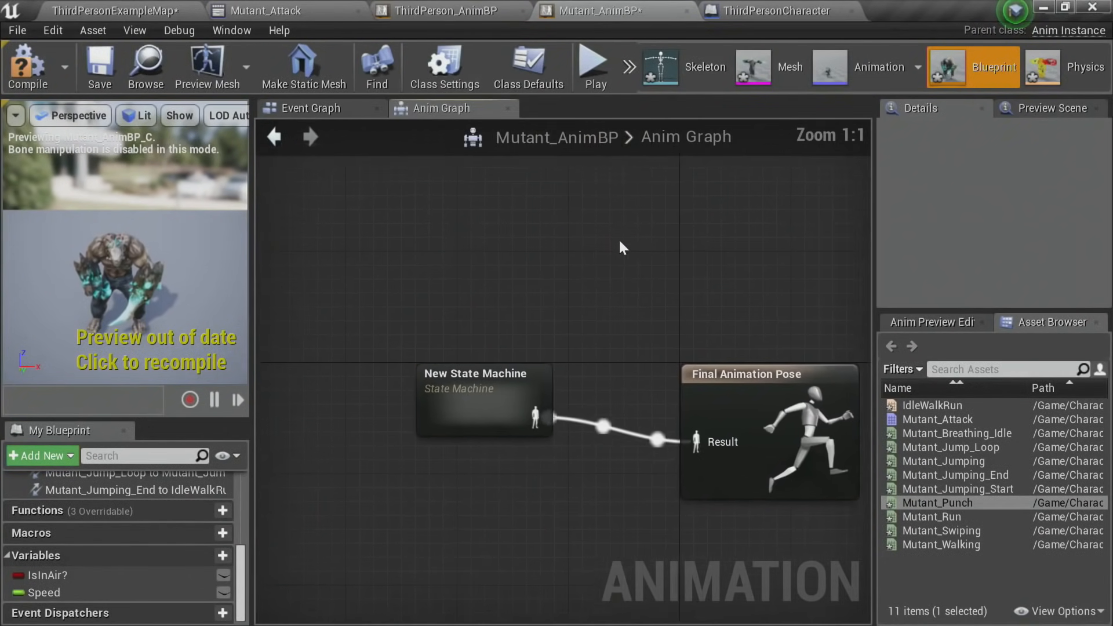
right_drag(536, 219, 524, 191)
click(405, 260)
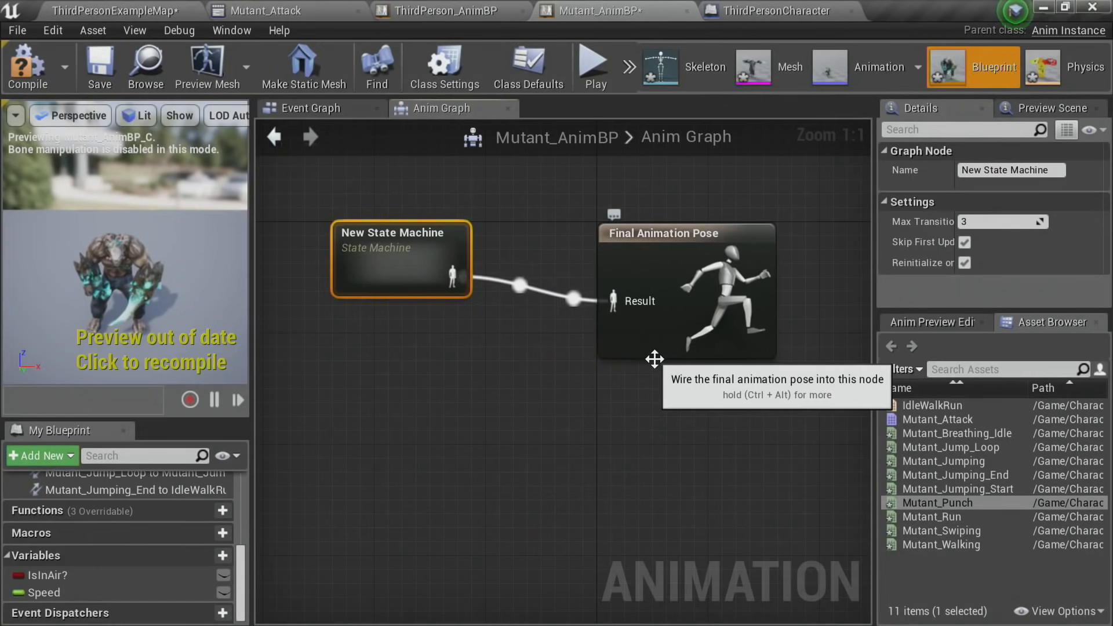
key(F2)
text(B)
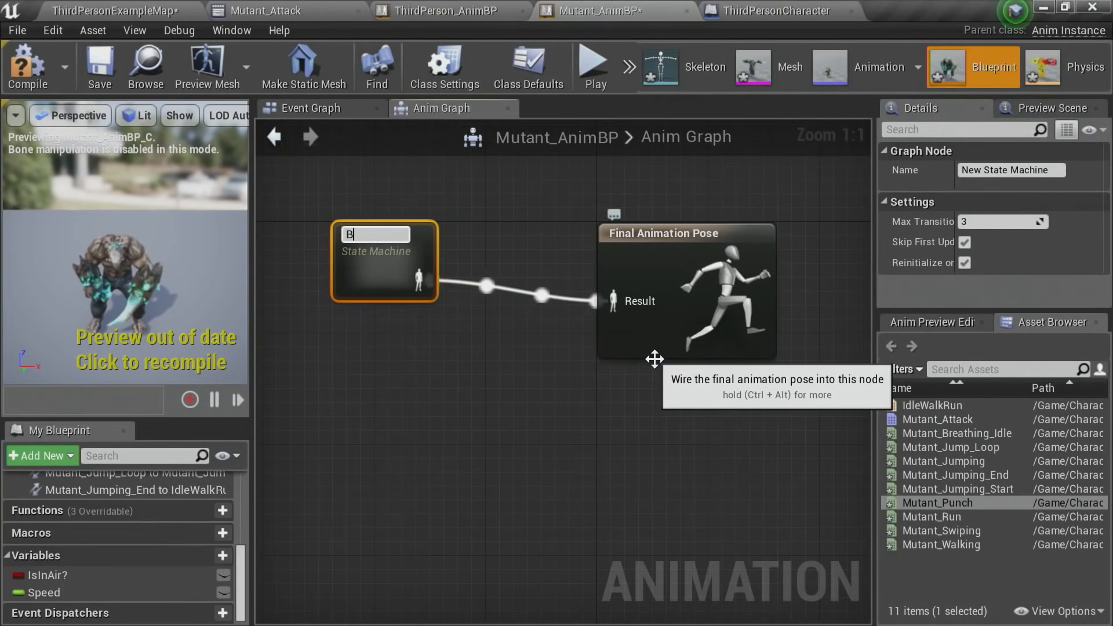
text(asicLocomo)
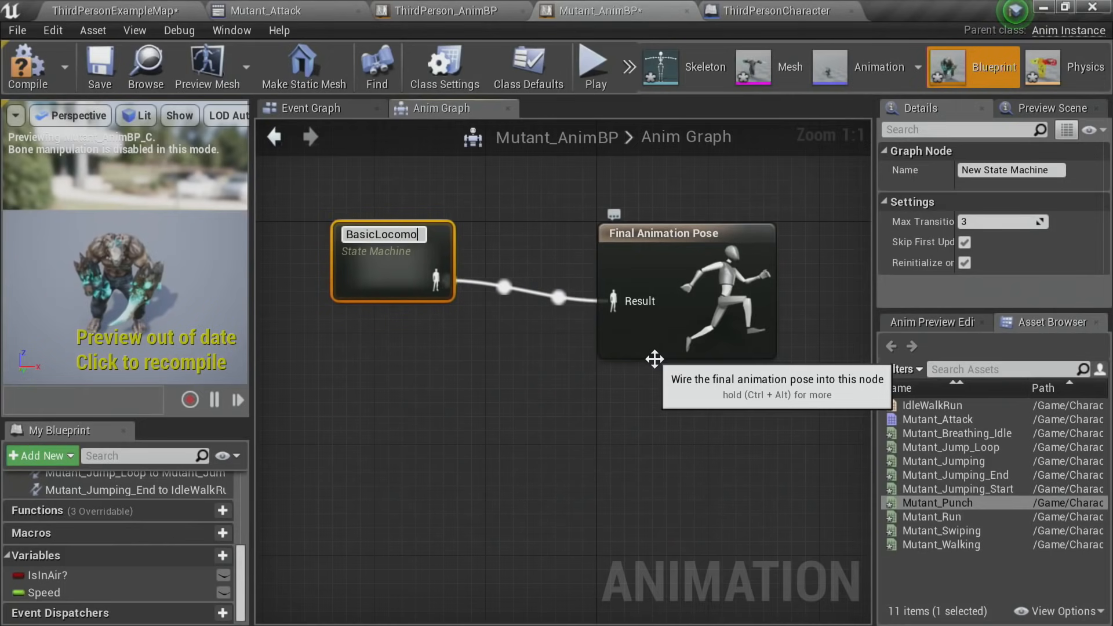
text(tion)
key(Return)
Step: Disconnect BasicLocomotion from the Final Animation Pose and move the two nodes farther apart
scroll(653, 355, down, 2)
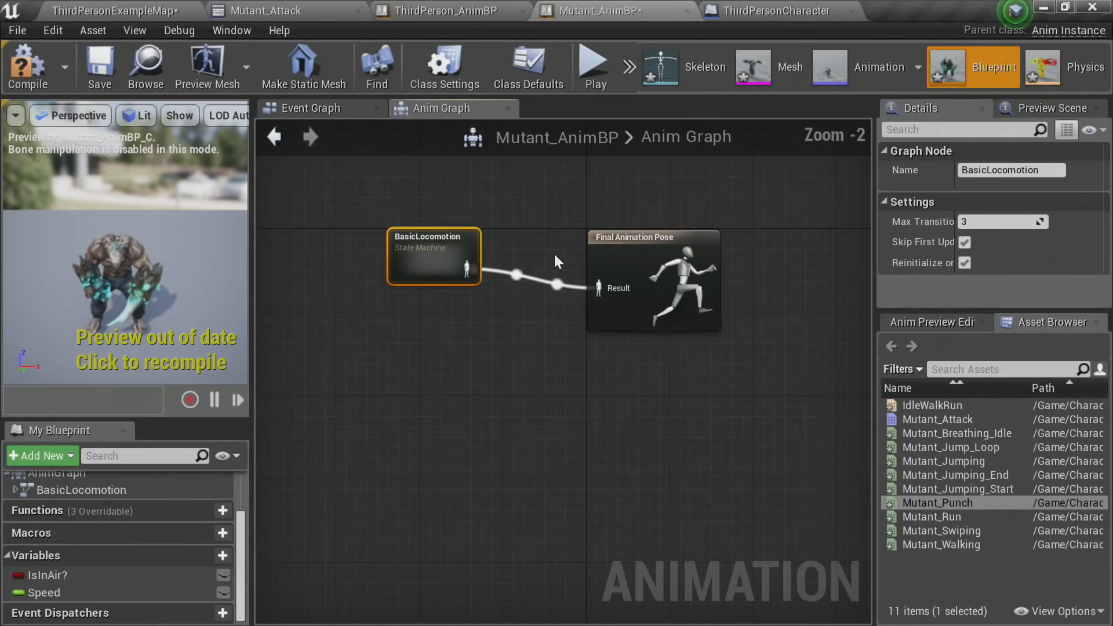
drag(644, 279, 705, 256)
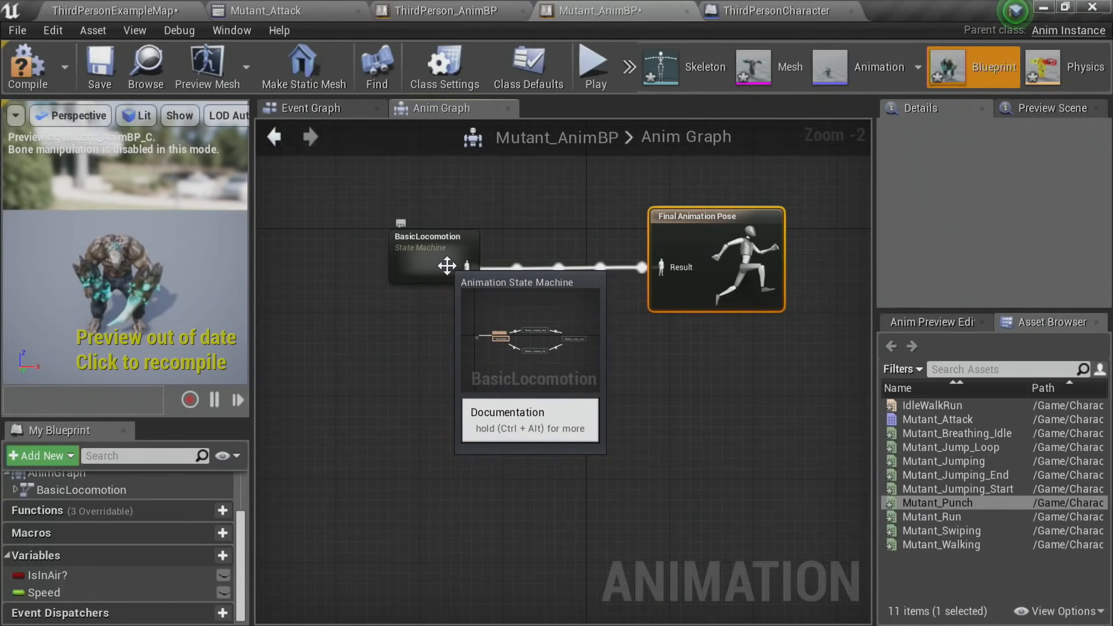
scroll(658, 298, up, 2)
scroll(655, 339, down, 2)
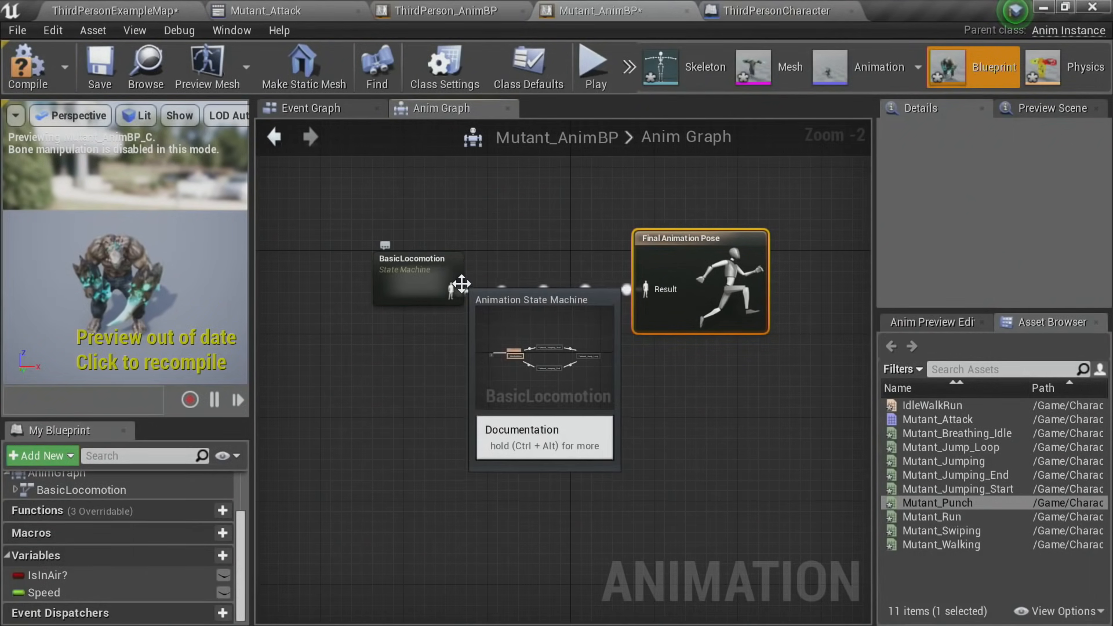
alt+click(451, 290)
right_drag(490, 308, 561, 412)
drag(485, 378, 398, 266)
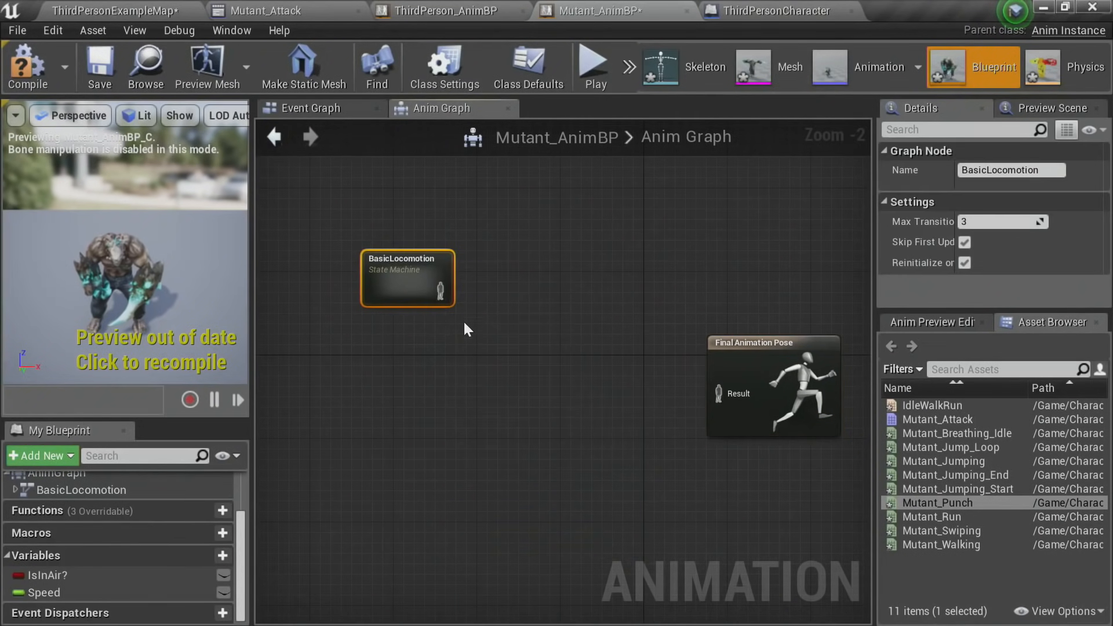
Step: Feed BasicLocomotion's output pose into a new saved cached pose named LocoCache
scroll(465, 323, up, 2)
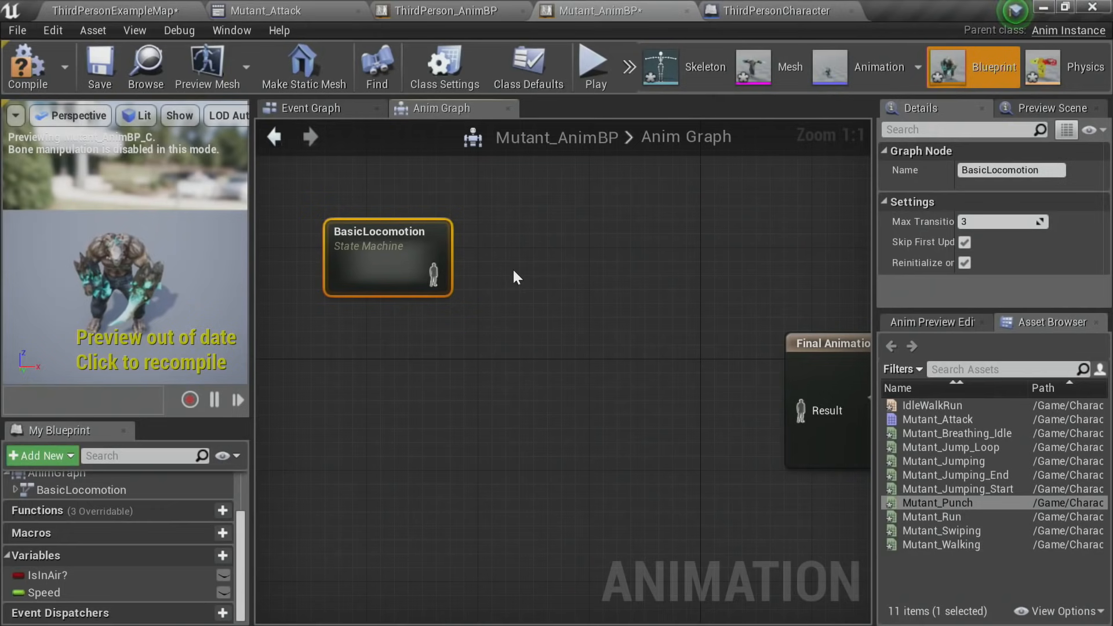
drag(433, 275, 571, 266)
text(cache)
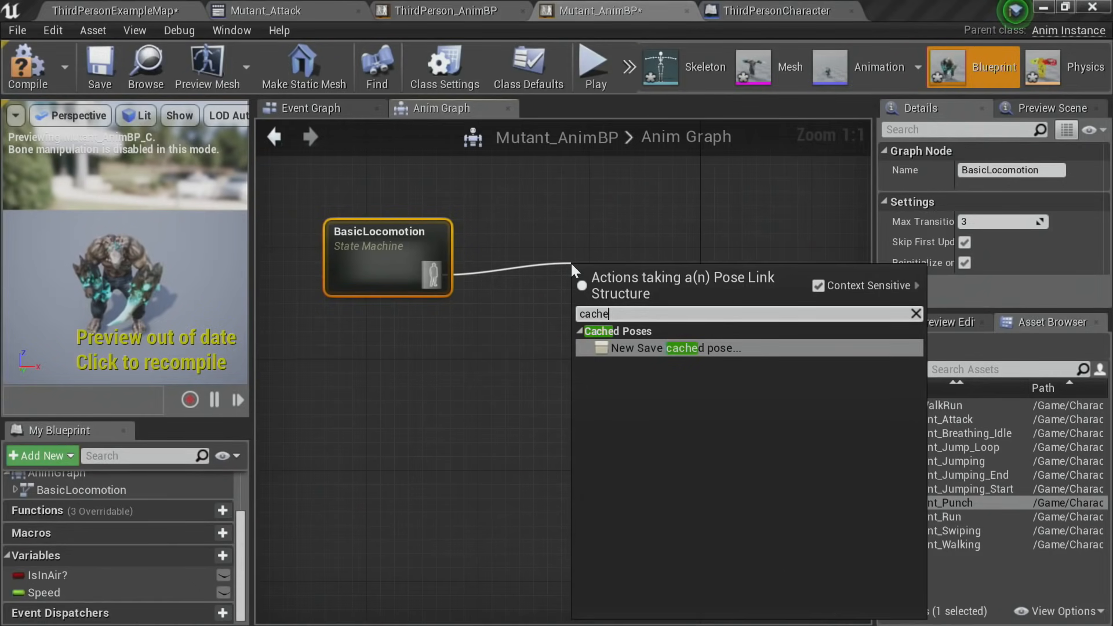
key(Return)
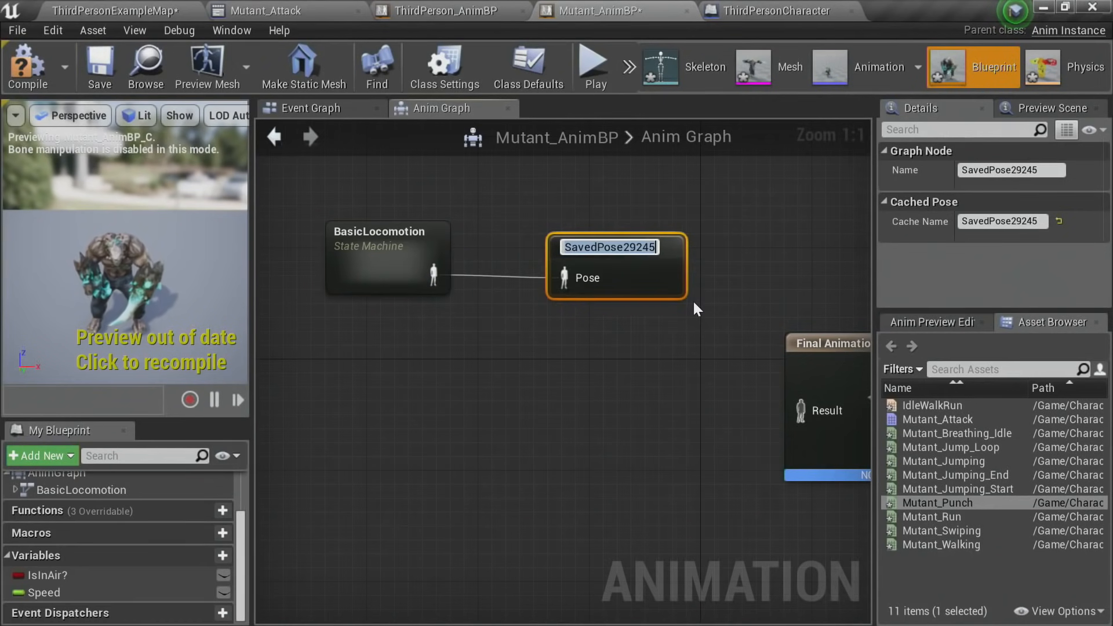
key(BackSpace)
text(LocoCache)
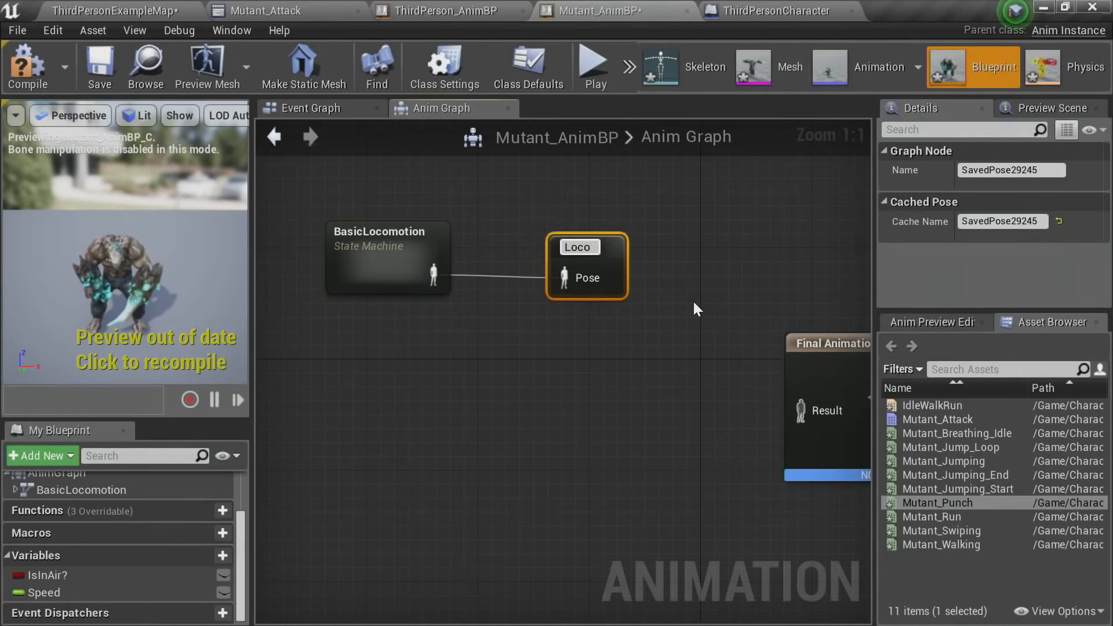
key(Return)
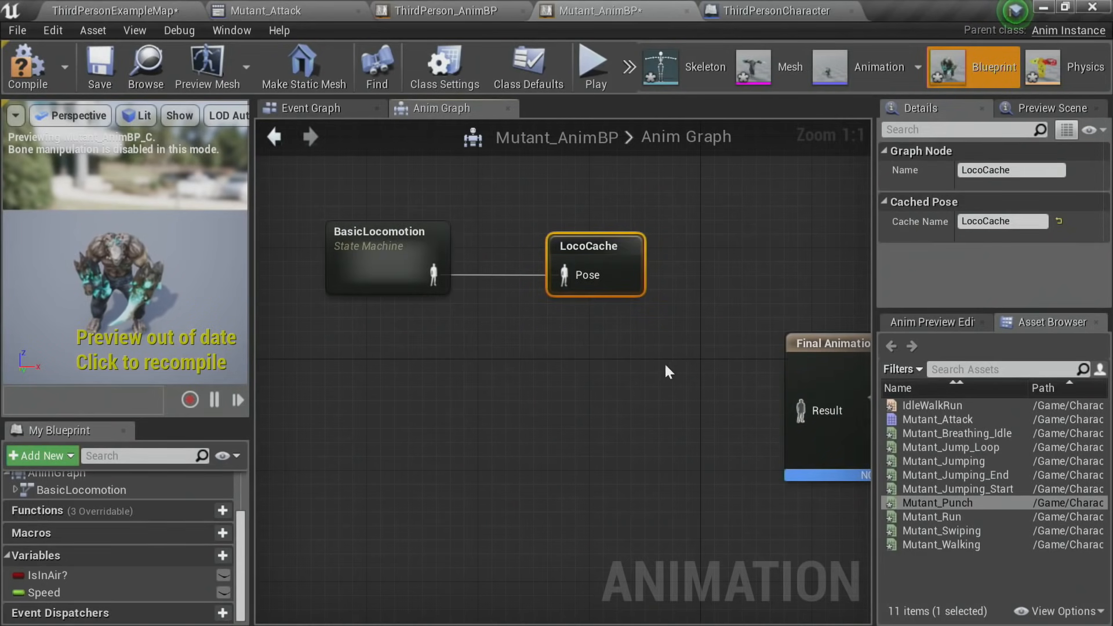
Step: Move the Final Animation Pose node lower, clear of the BasicLocomotion and LocoCache row
right_drag(665, 365, 610, 335)
drag(783, 331, 767, 368)
right_drag(639, 360, 699, 385)
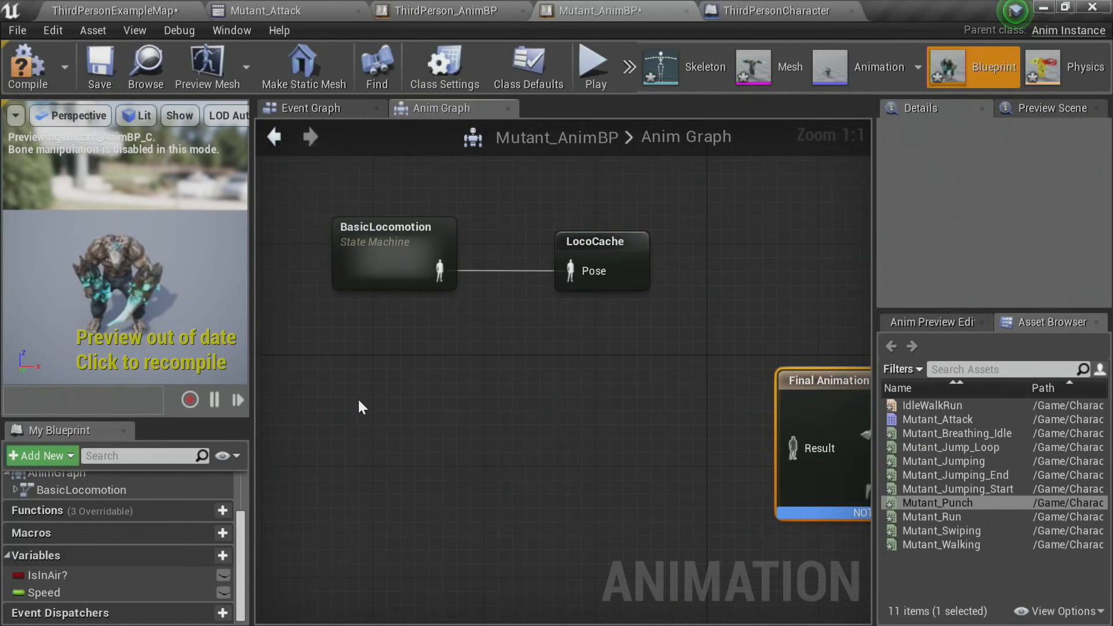
Step: Add a Use cached pose 'LocoCache' node below the BasicLocomotion state machine
right_click(358, 396)
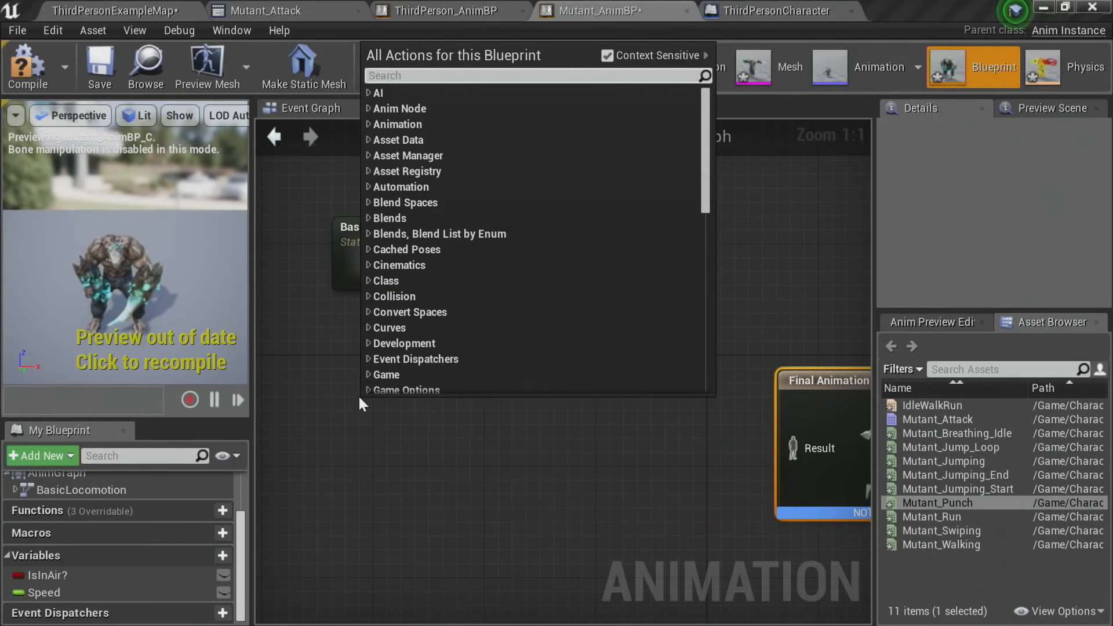
text(use loc)
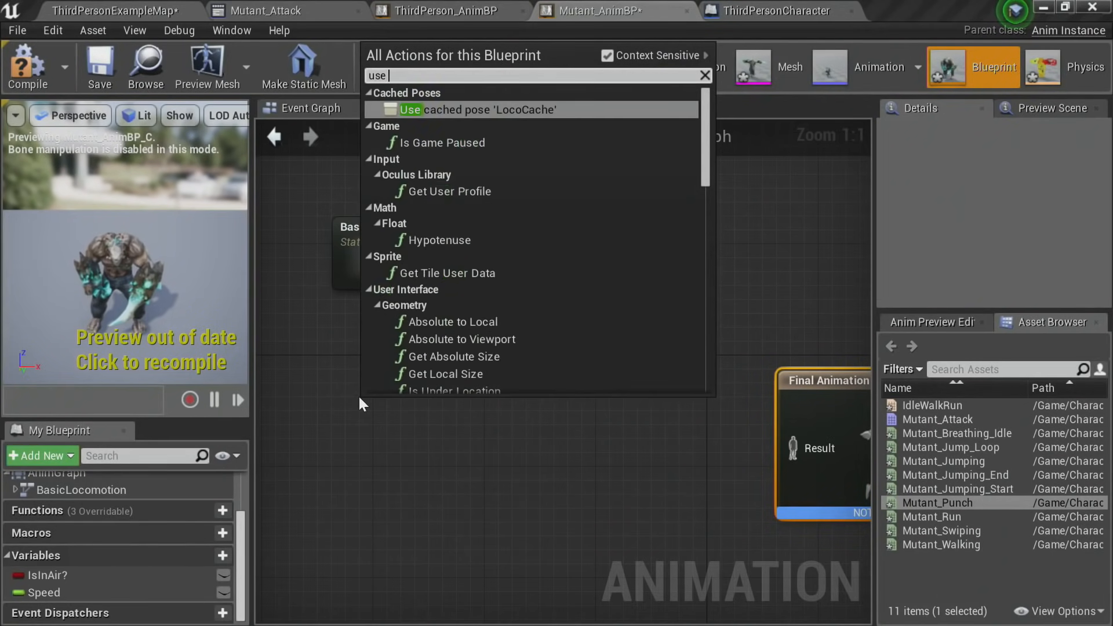
key(Up)
key(Up)
key(Up)
key(Up)
key(Up)
key(Up)
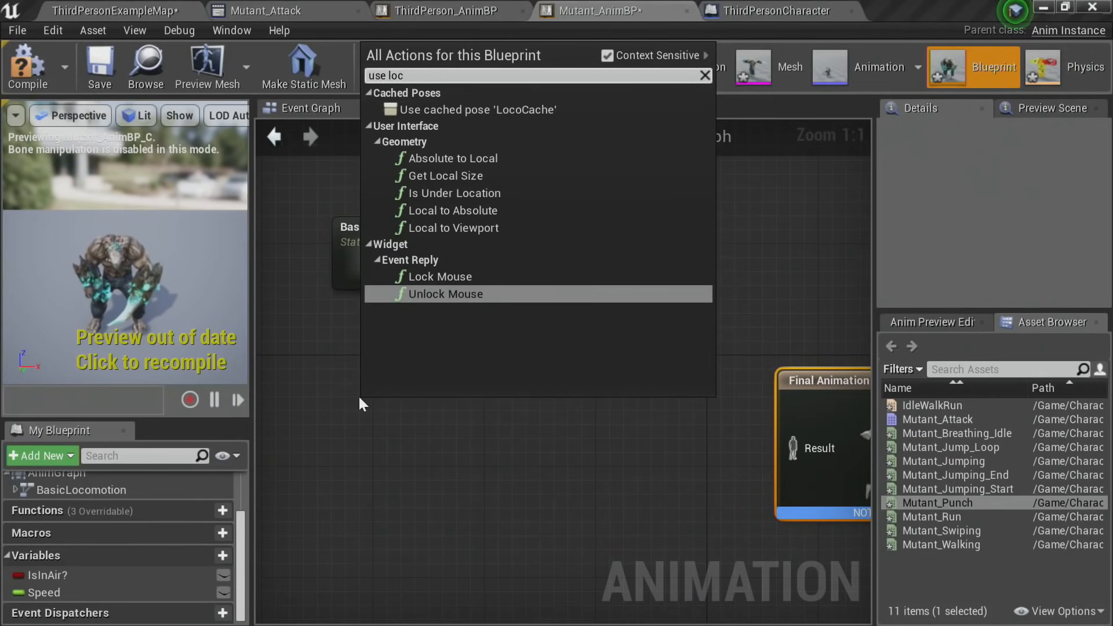
key(Down)
key(Return)
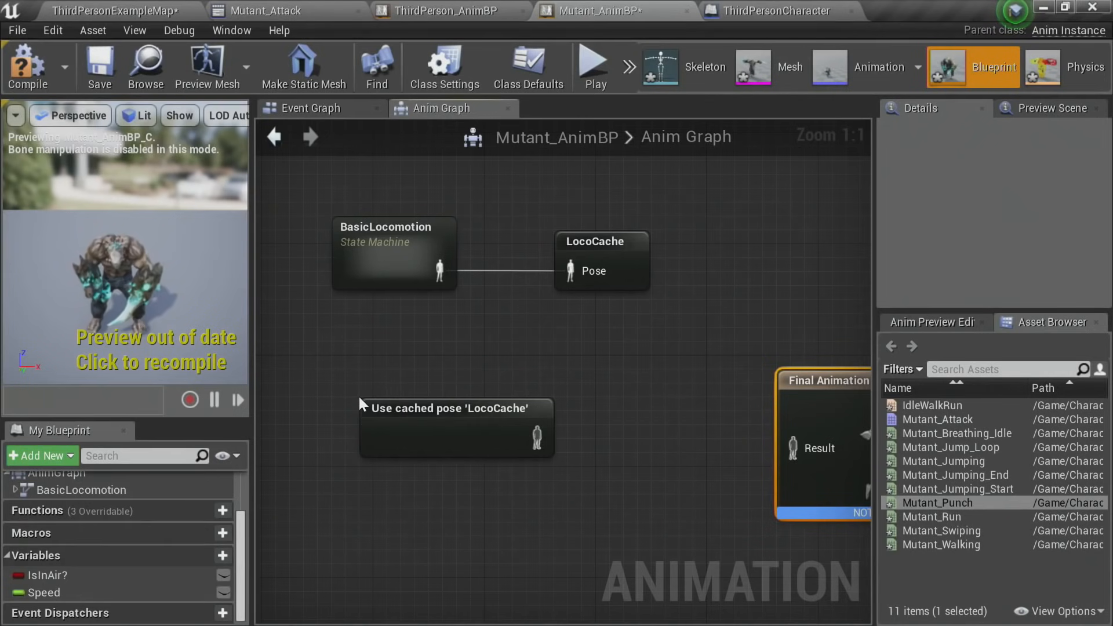
Step: Move the Use cached pose 'LocoCache' node farther from the Final Animation Pose to make room between them
right_drag(489, 411, 464, 332)
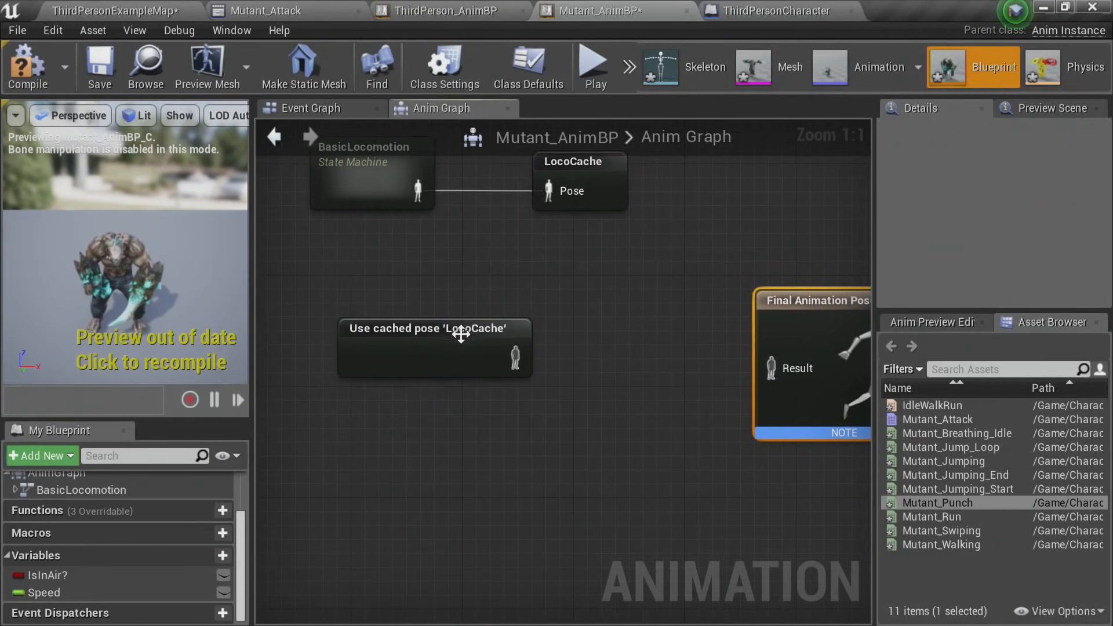
drag(433, 340, 366, 333)
right_drag(529, 349, 509, 377)
scroll(513, 369, down, 1)
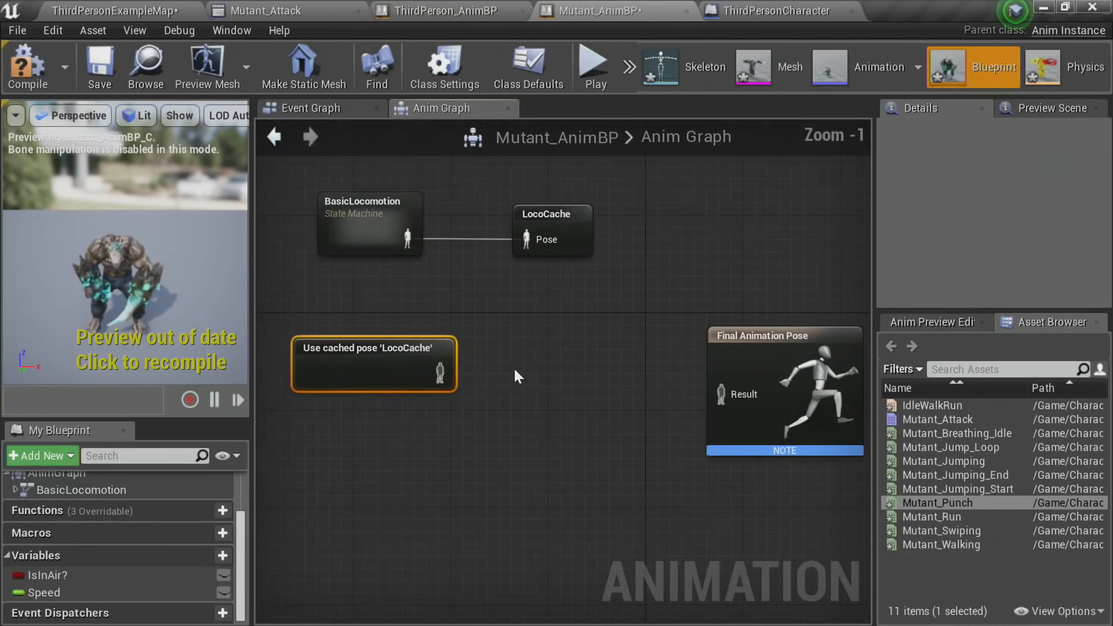
right_drag(388, 377, 512, 309)
drag(512, 309, 402, 297)
right_drag(491, 294, 448, 308)
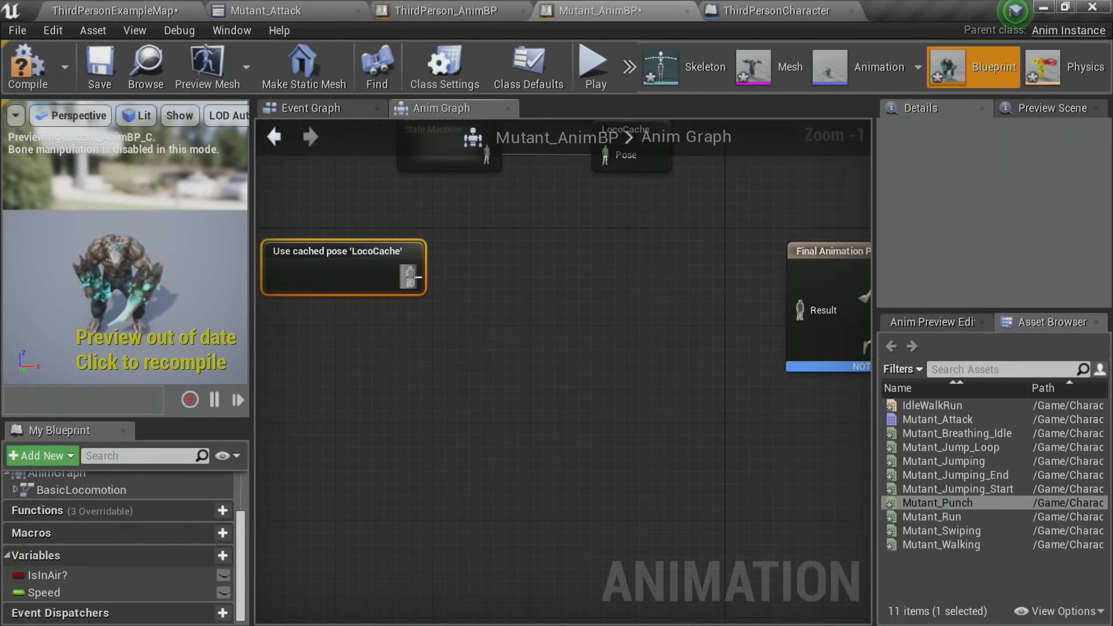
Step: Add a montage Slot node fed by the cached LocoCache pose and align it beside that node
drag(412, 277, 500, 267)
text(slot)
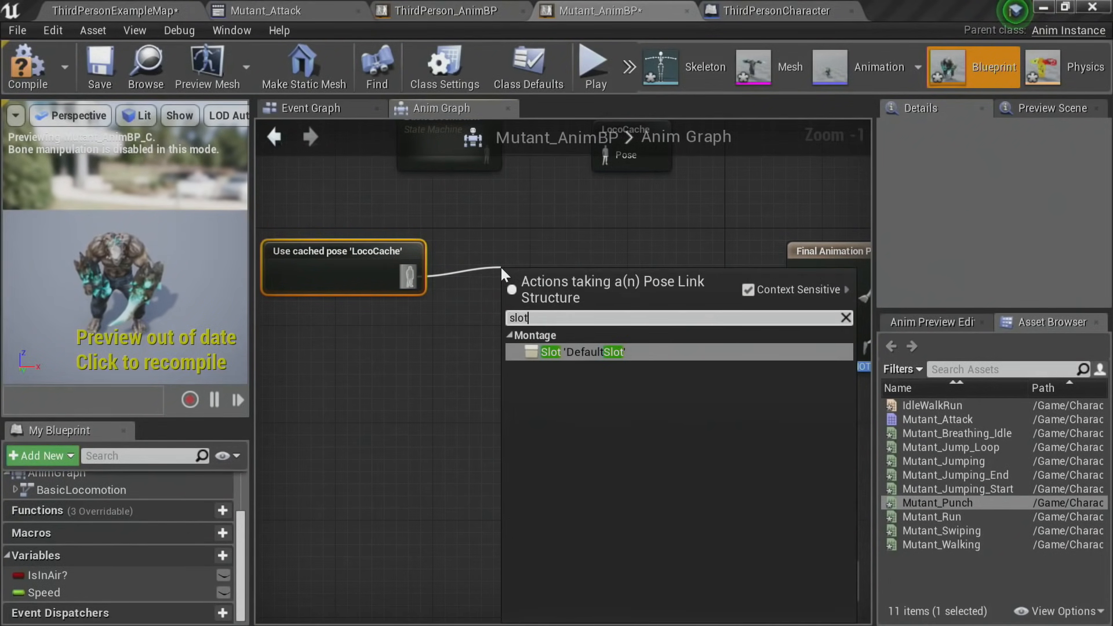
key(Return)
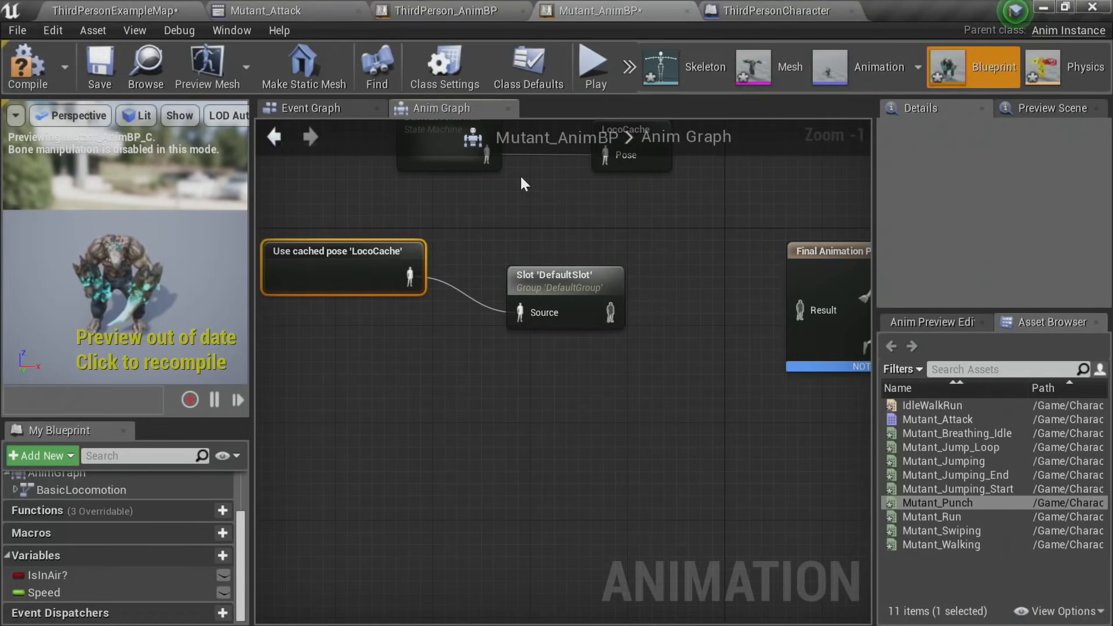
drag(556, 269, 519, 233)
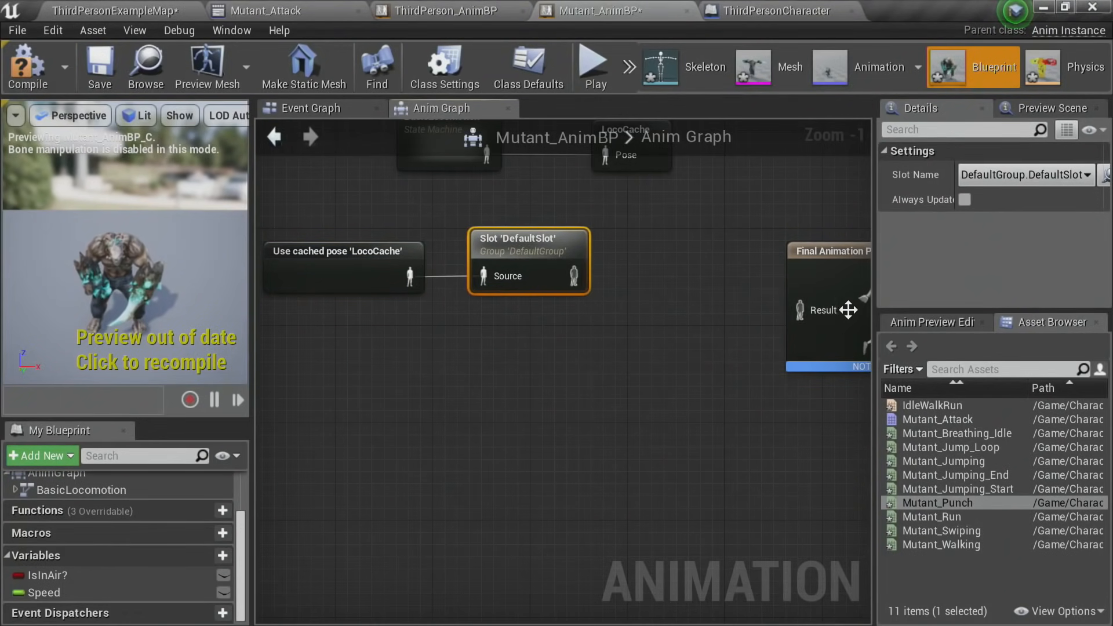
Step: Widen the Details panel and set the Slot node's slot name to DefaultGroup.AttackingSlot
drag(877, 263, 791, 264)
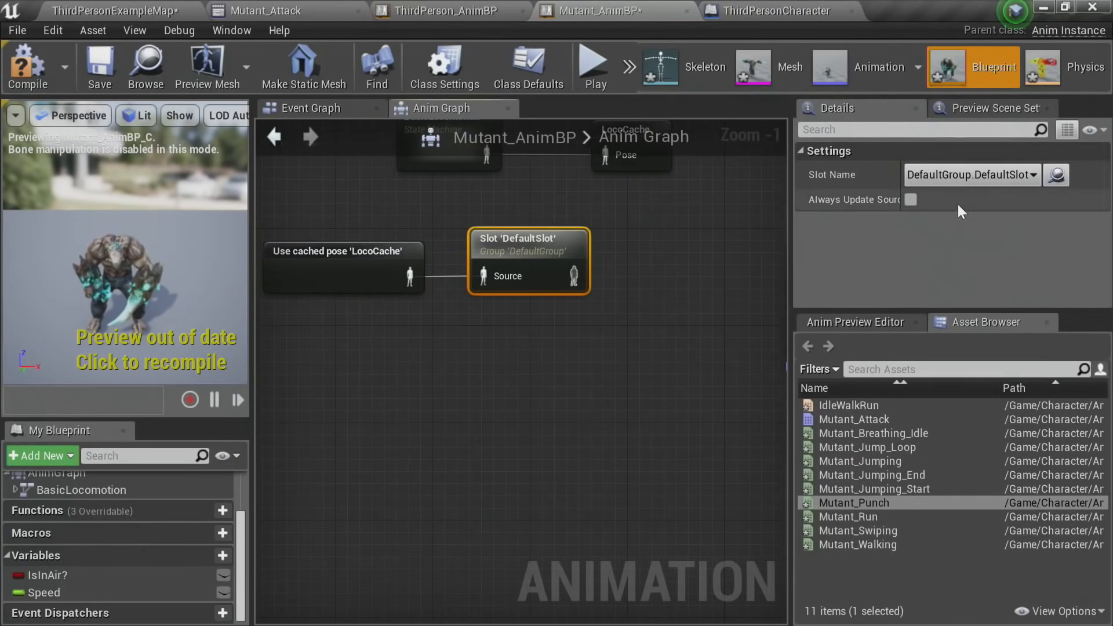
click(964, 176)
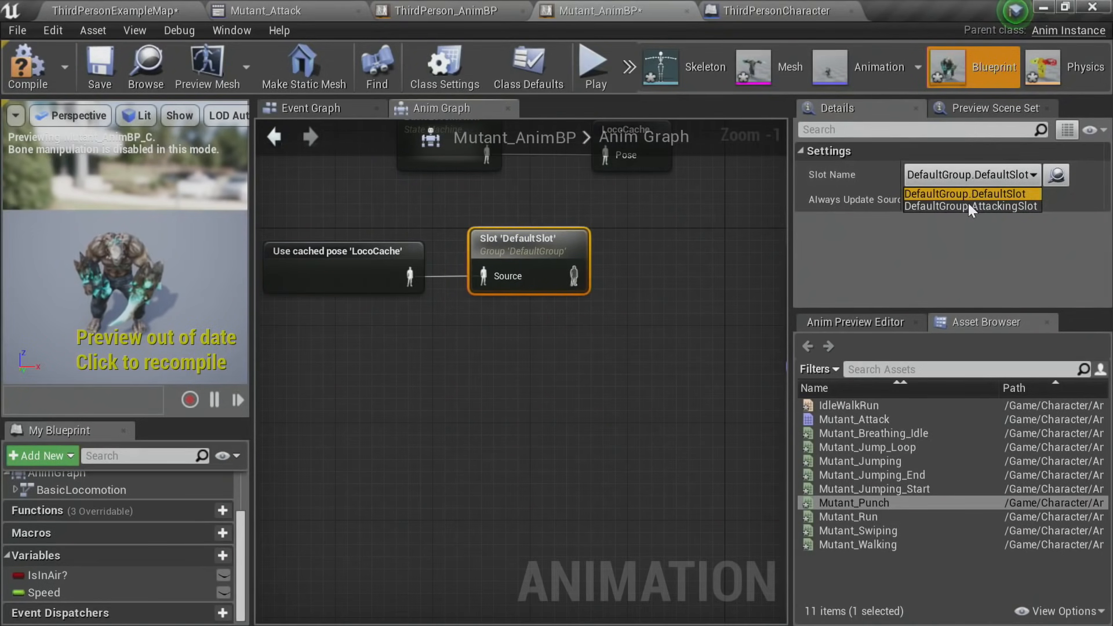
click(951, 205)
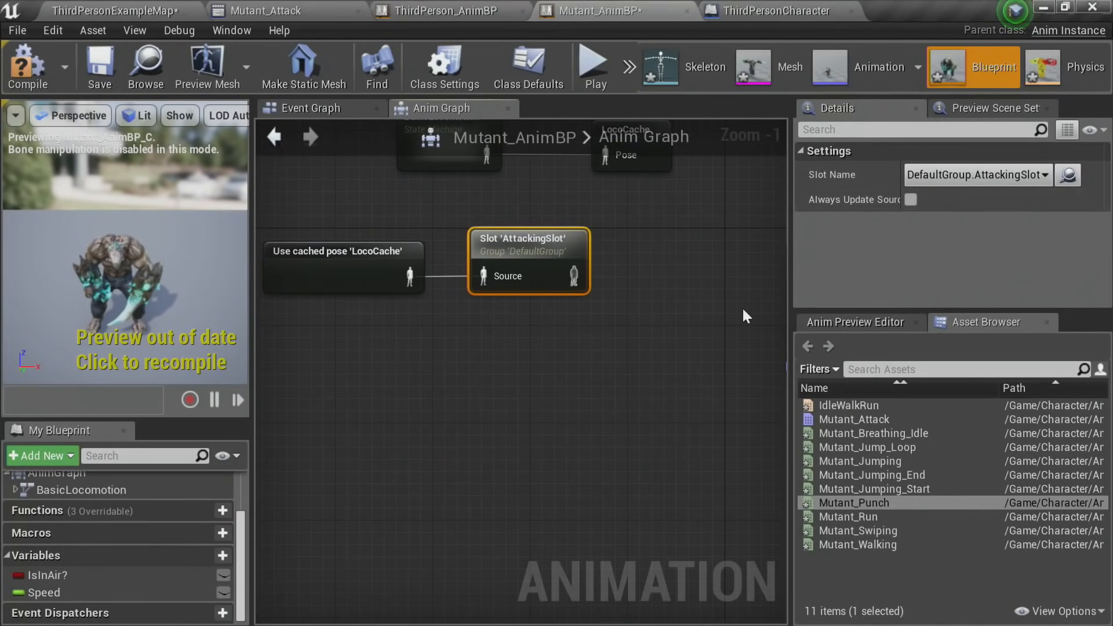
Step: Shift the Final Animation Pose node aside and add a new Save cached pose node fed by the 'AttackingSlot' Slot node's output
scroll(601, 336, down, 1)
right_drag(604, 362, 480, 355)
drag(705, 282, 747, 272)
drag(470, 282, 542, 272)
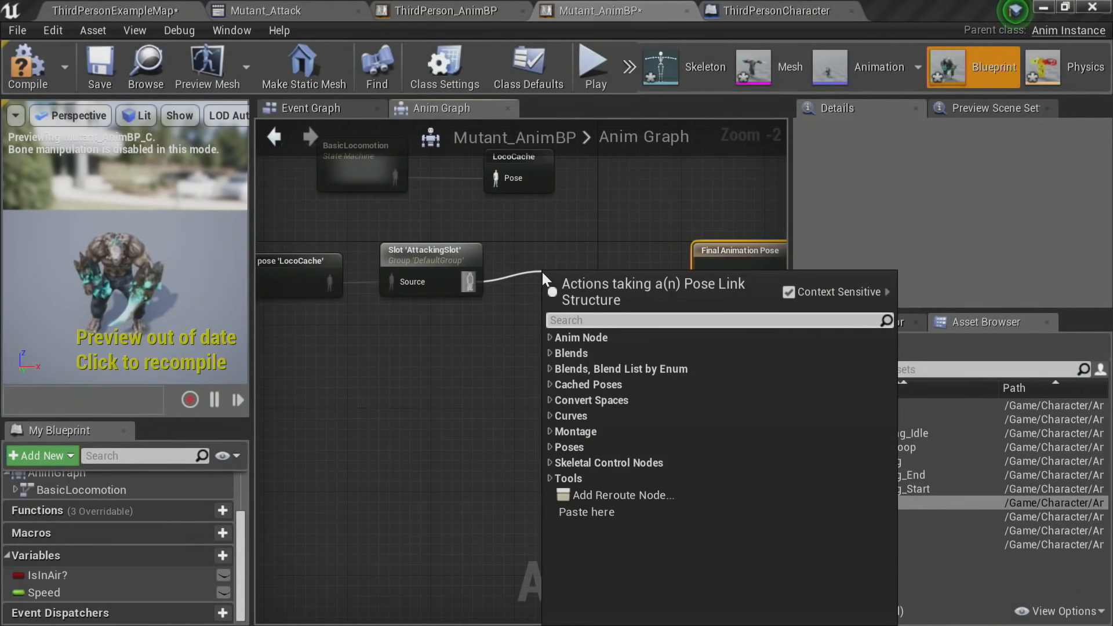
text(cached)
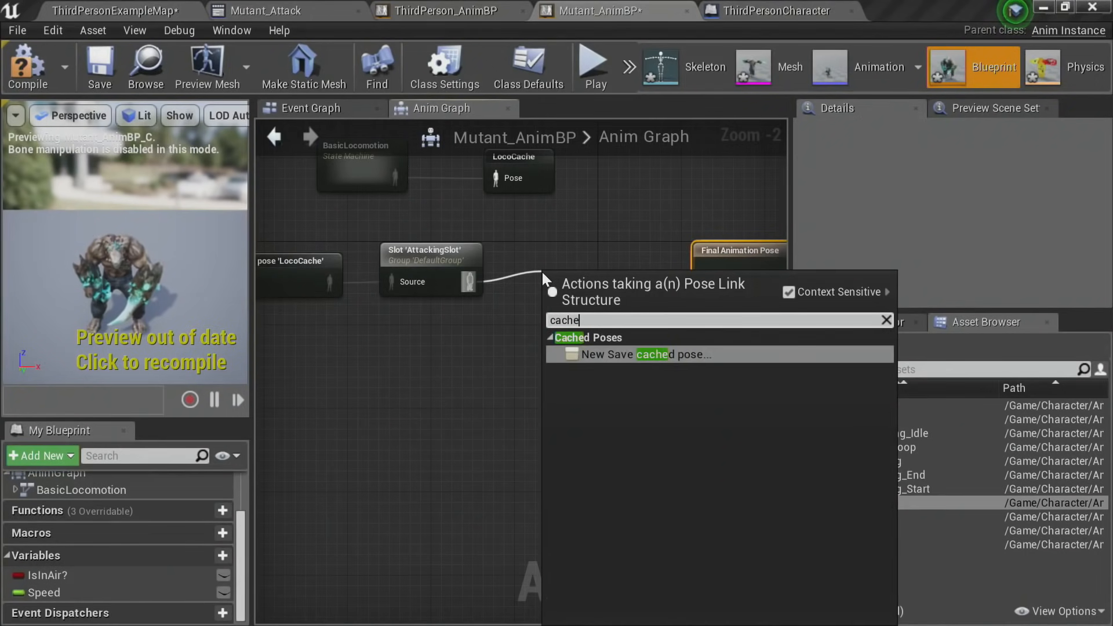
key(Return)
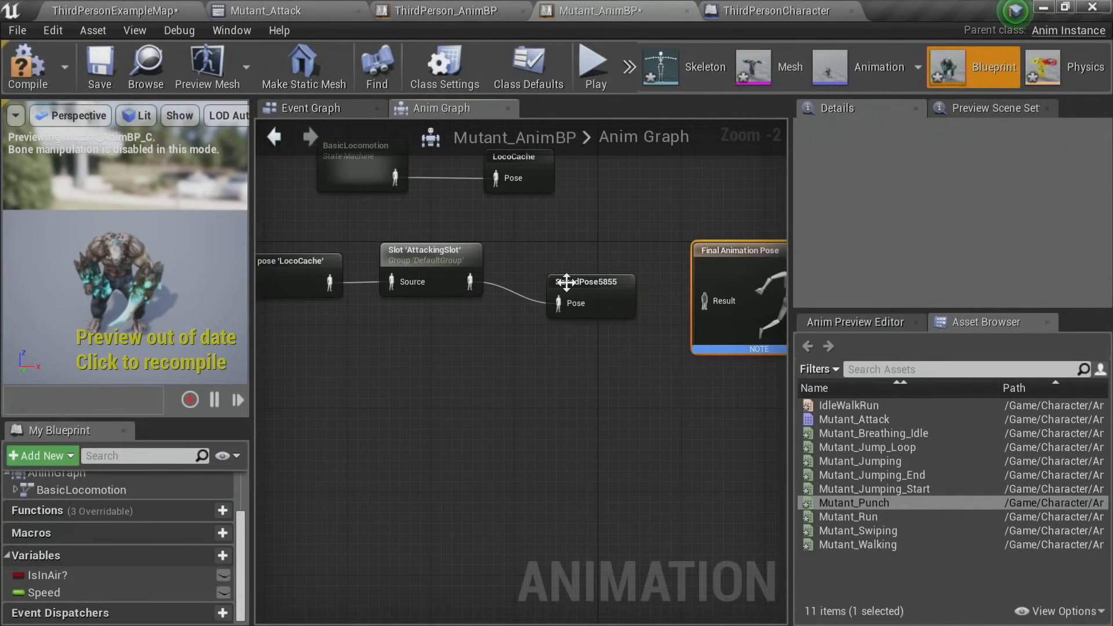
drag(581, 284, 540, 264)
Step: Rename the newly added saved pose node as AttackingCache
click(560, 262)
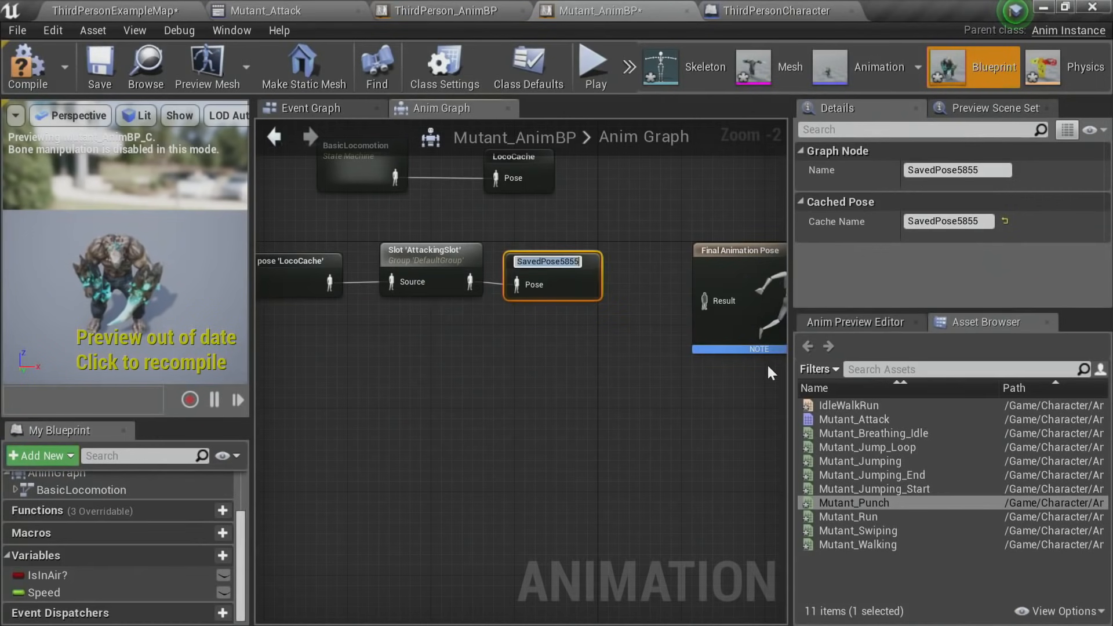
text(Attack)
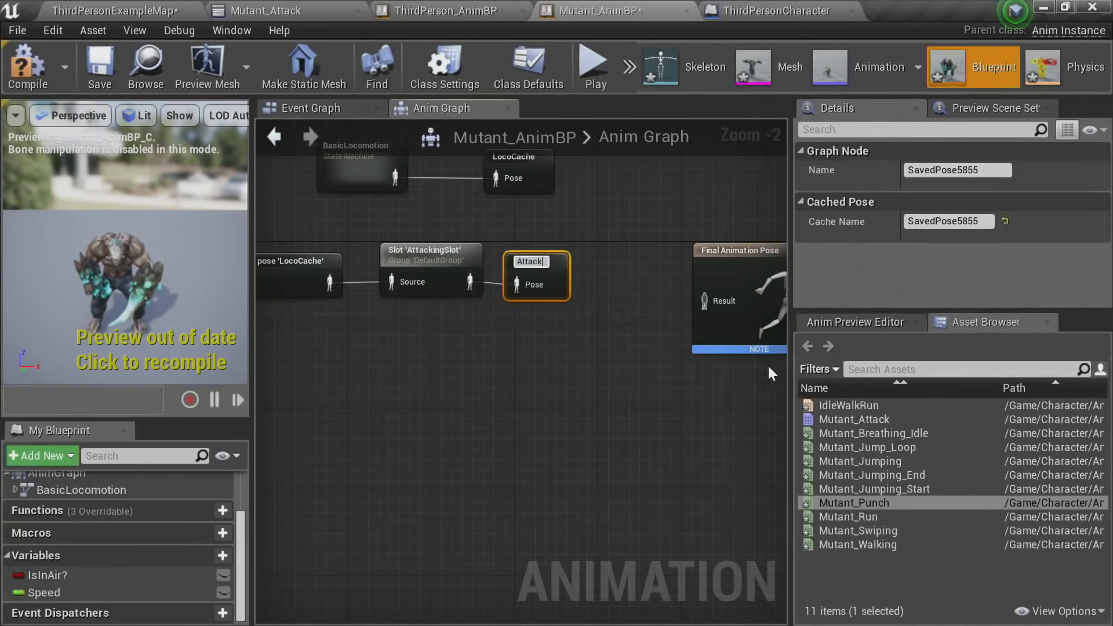
text(ingCache)
key(Return)
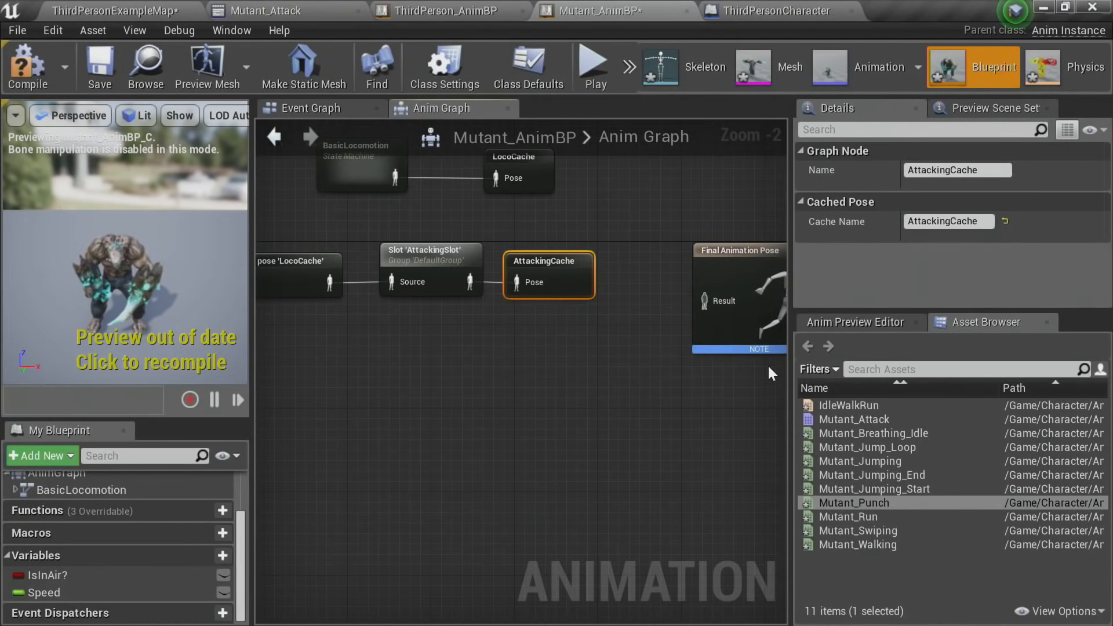
Step: Lower the Final Animation Pose node and add a Use cached pose 'AttackingCache' node beneath the slot chain
right_drag(626, 394, 569, 414)
drag(682, 289, 671, 361)
right_drag(507, 368, 560, 347)
right_click(474, 401)
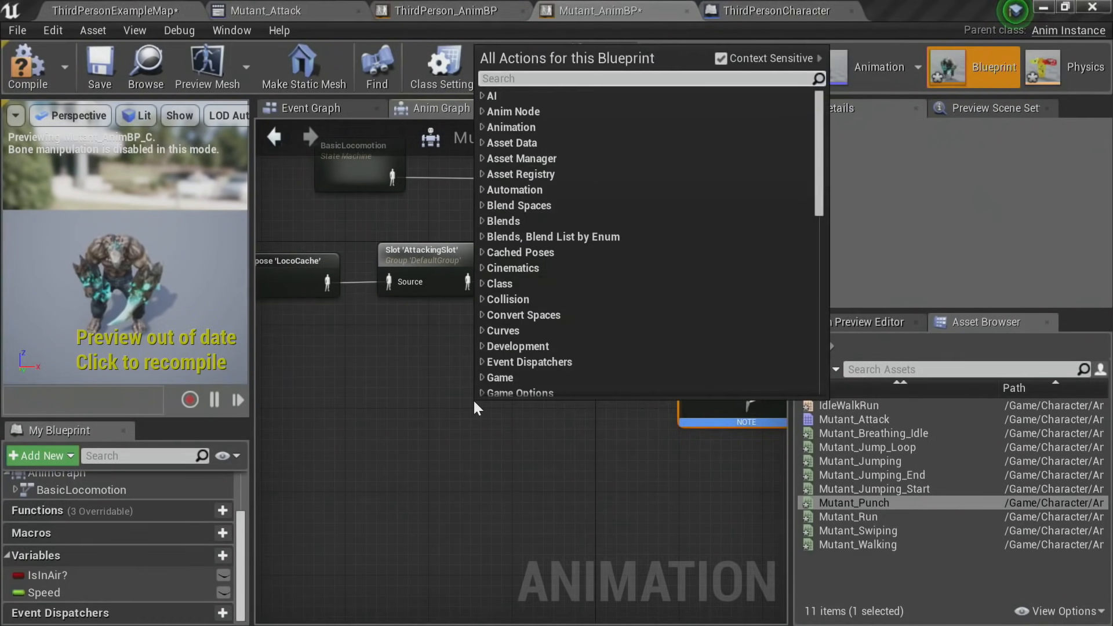
text(use attack)
key(Return)
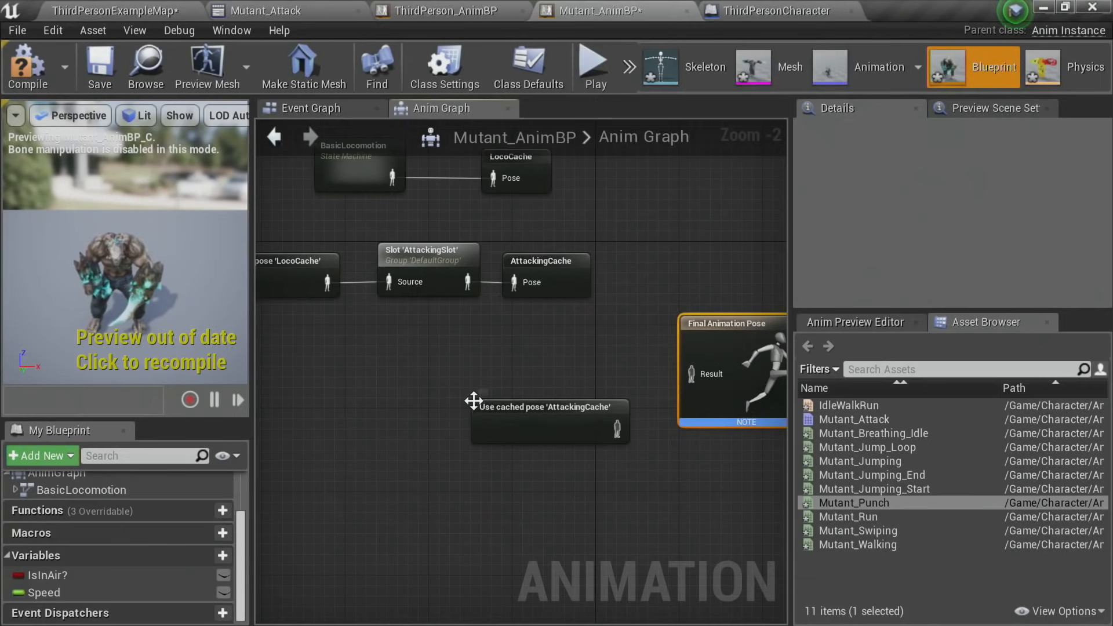
Step: Connect the Use cached pose 'AttackingCache' node to the Final Animation Pose's Result and compile the animation blueprint
drag(609, 433, 702, 370)
drag(562, 421, 549, 390)
right_drag(587, 400, 610, 422)
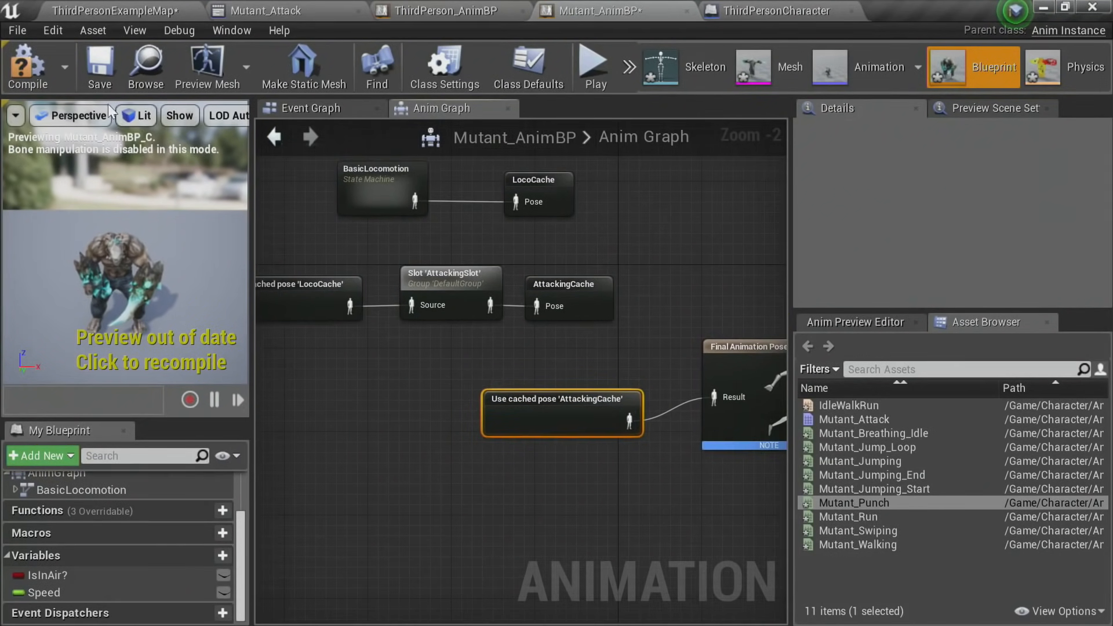
click(27, 65)
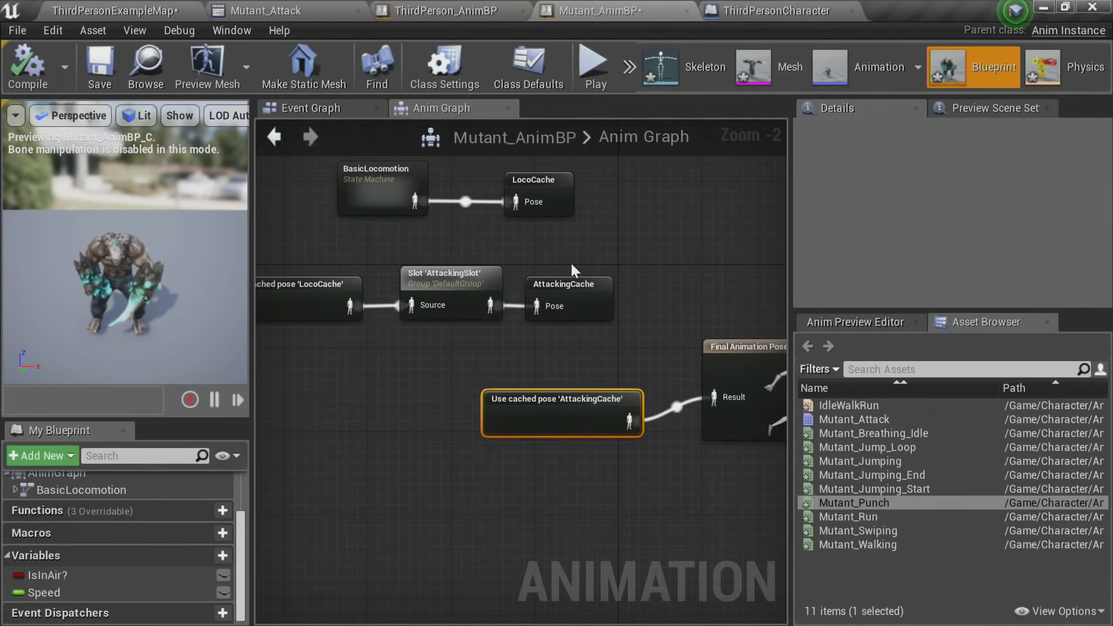
right_drag(592, 468, 672, 430)
scroll(592, 426, down, 1)
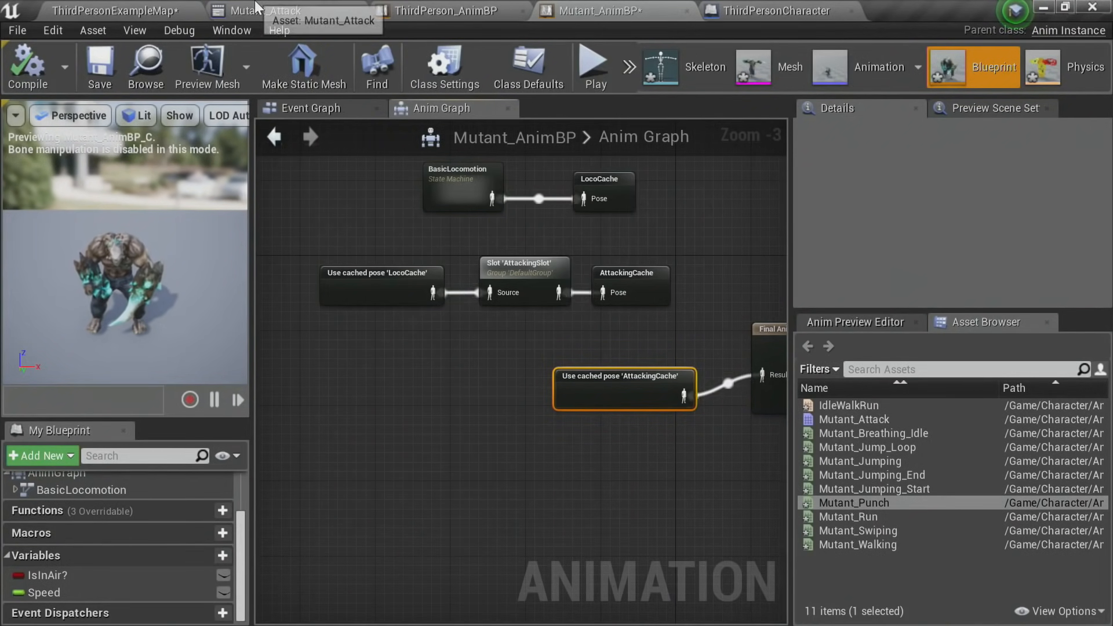
Step: Open the ThirdPersonCharacter blueprint from the character actor placed in the ThirdPersonExampleMap level
click(119, 2)
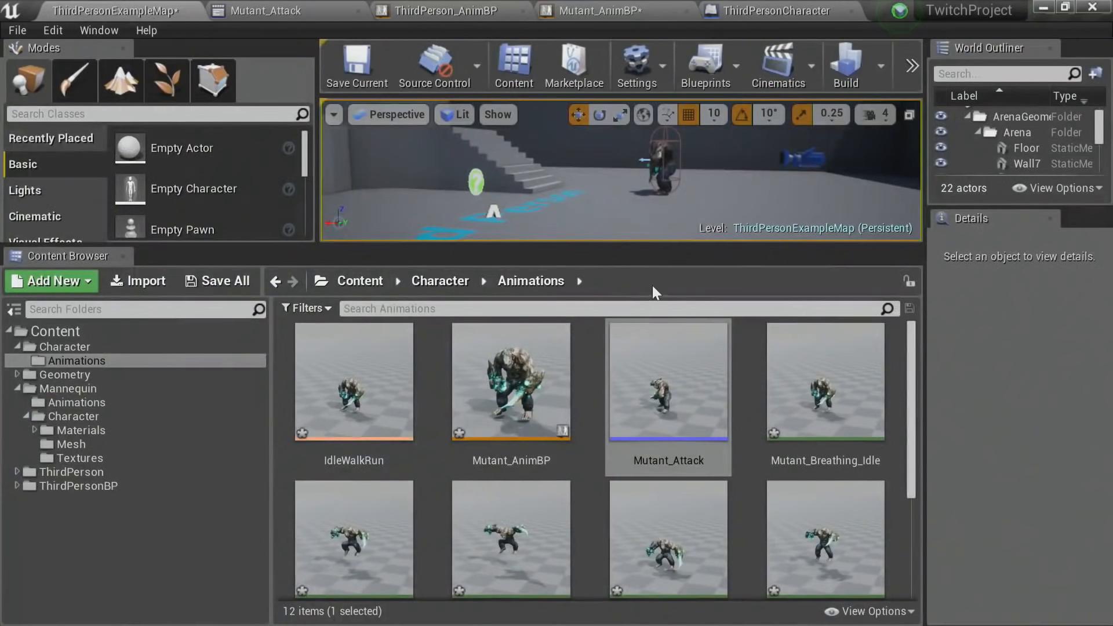
click(664, 170)
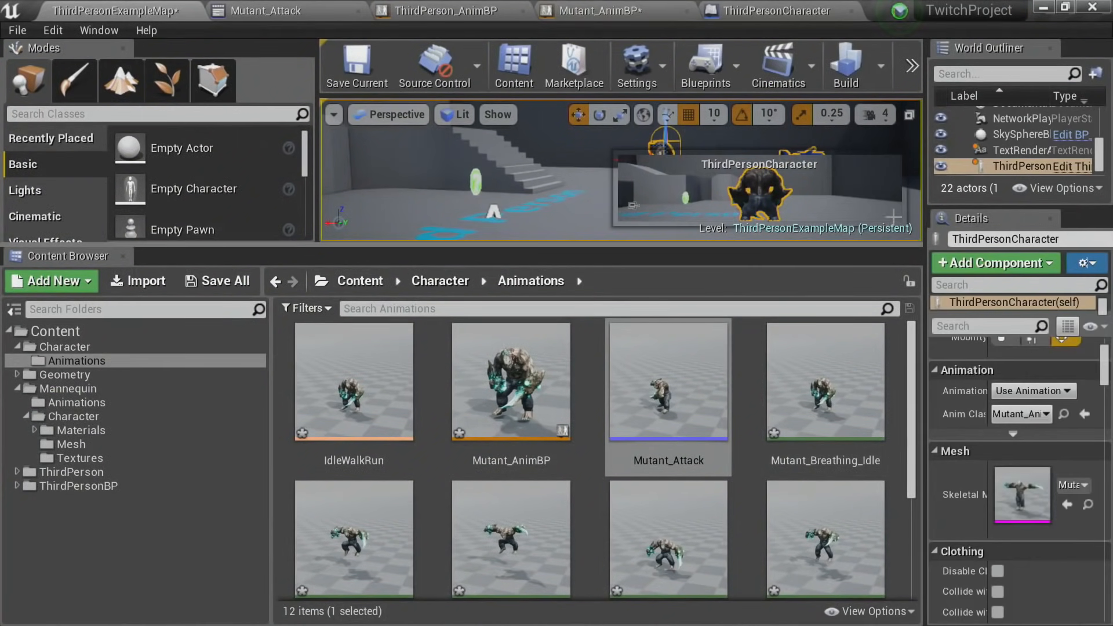
drag(903, 205, 703, 205)
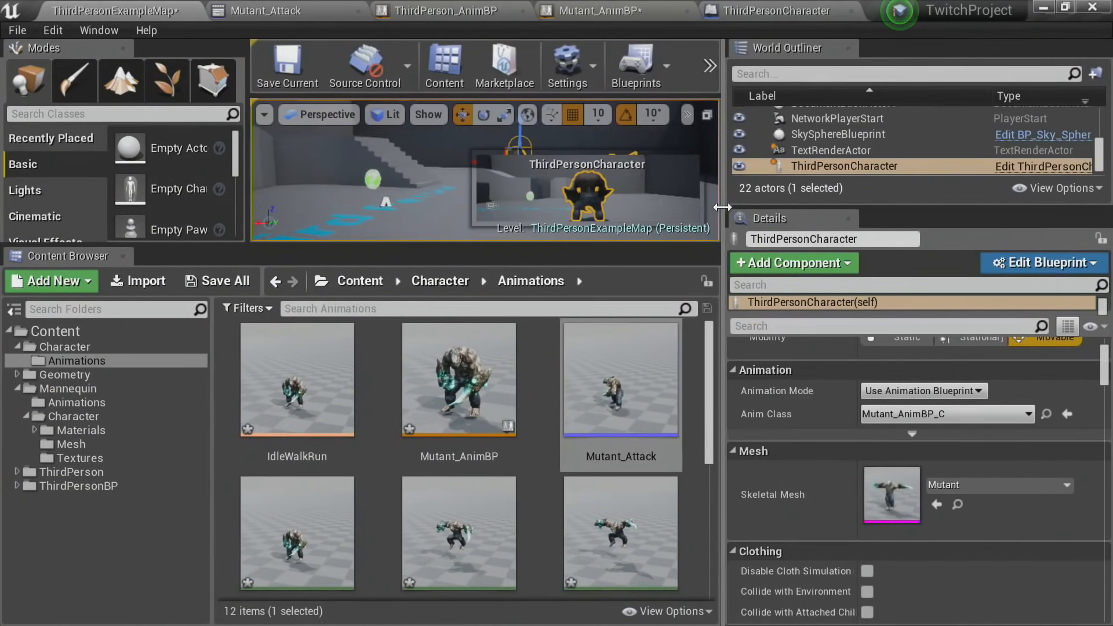
click(1016, 263)
click(953, 301)
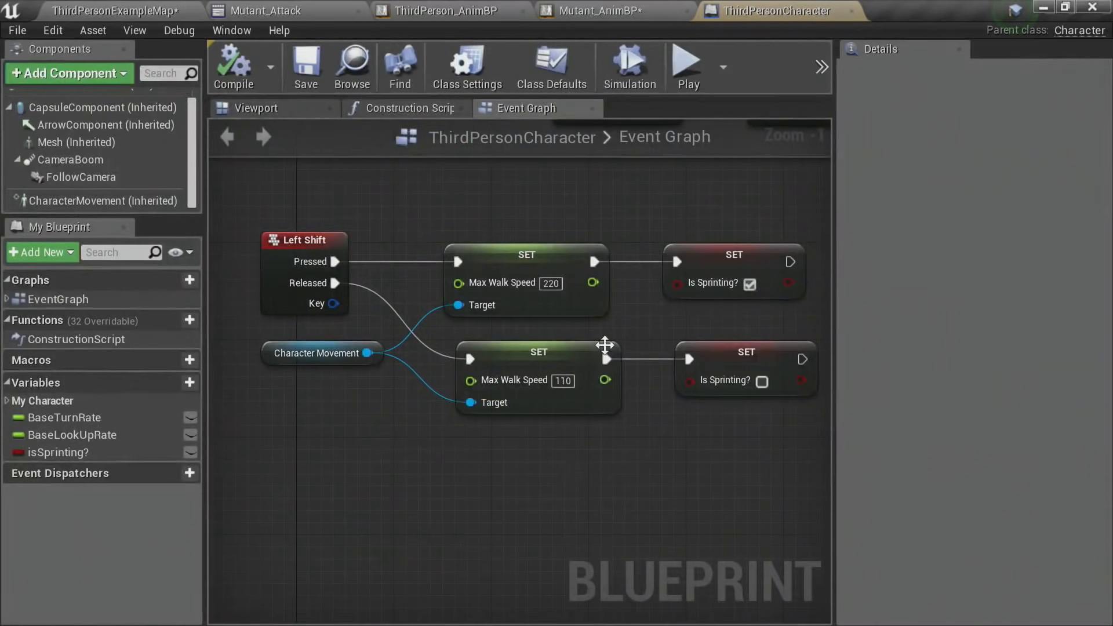
Step: Add a Left Mouse Button event in the empty area below the Left Shift sprint nodes of the Event Graph
scroll(603, 348, down, 4)
scroll(416, 323, up, 1)
scroll(416, 322, up, 1)
right_drag(416, 322, 326, 148)
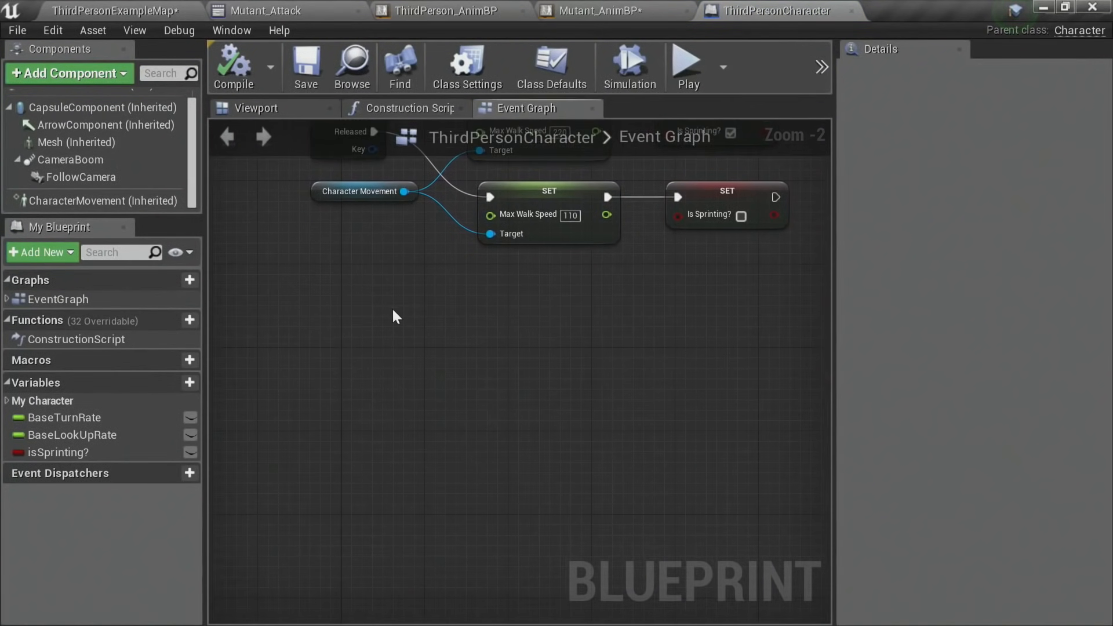
right_click(380, 301)
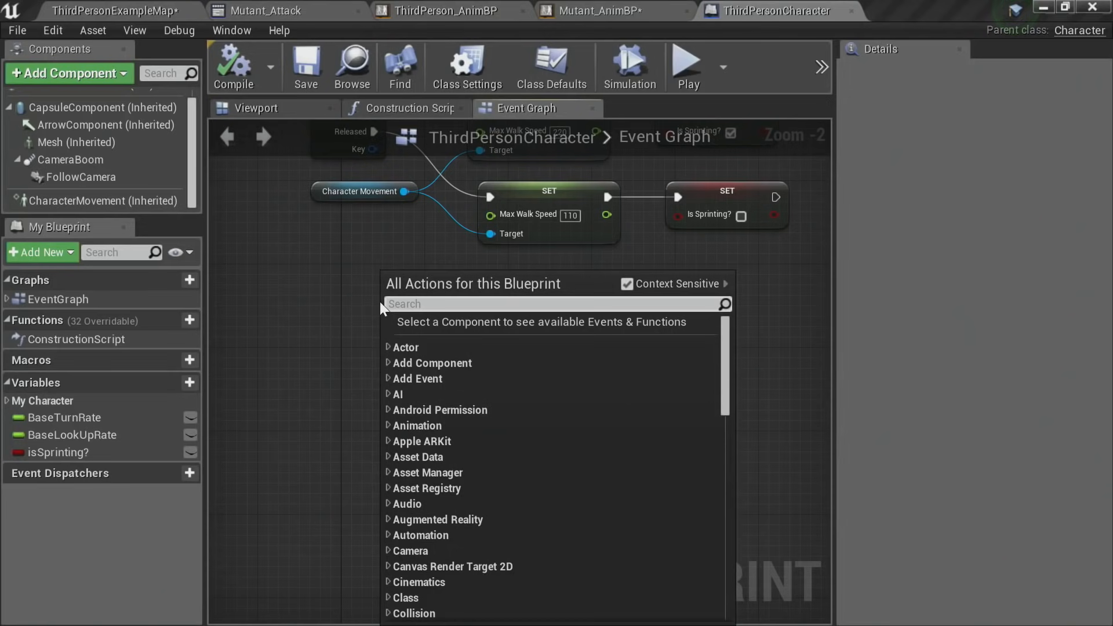
text(left mouse)
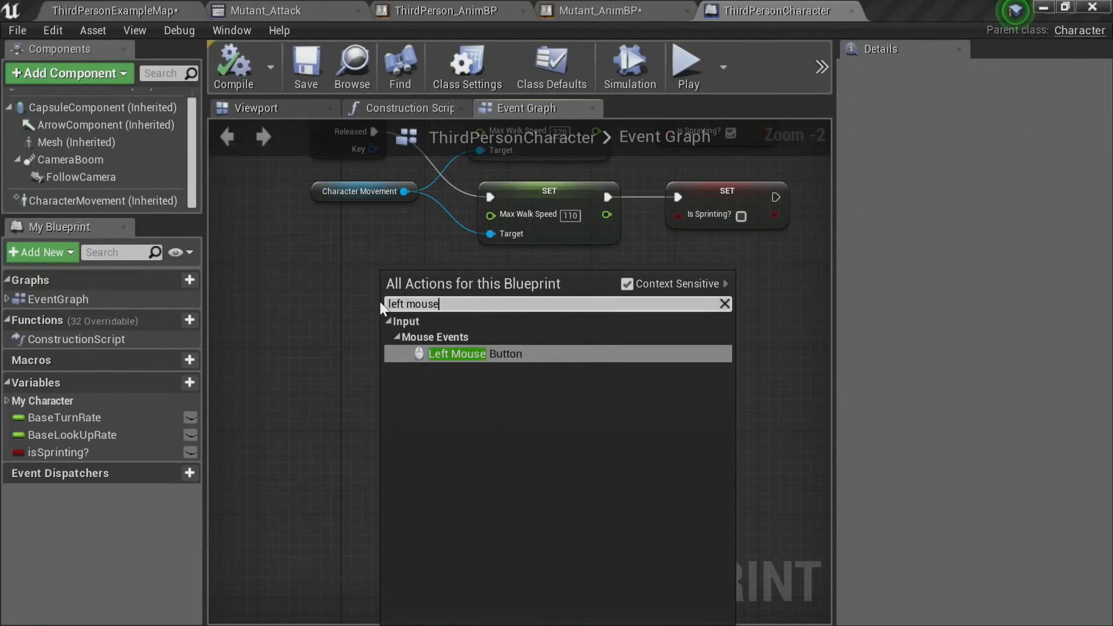
key(Return)
right_drag(380, 301, 225, 241)
right_drag(287, 415, 313, 361)
Step: Add a Right Mouse Button event and align it beneath the Left Mouse Button event
right_click(312, 360)
text(ri)
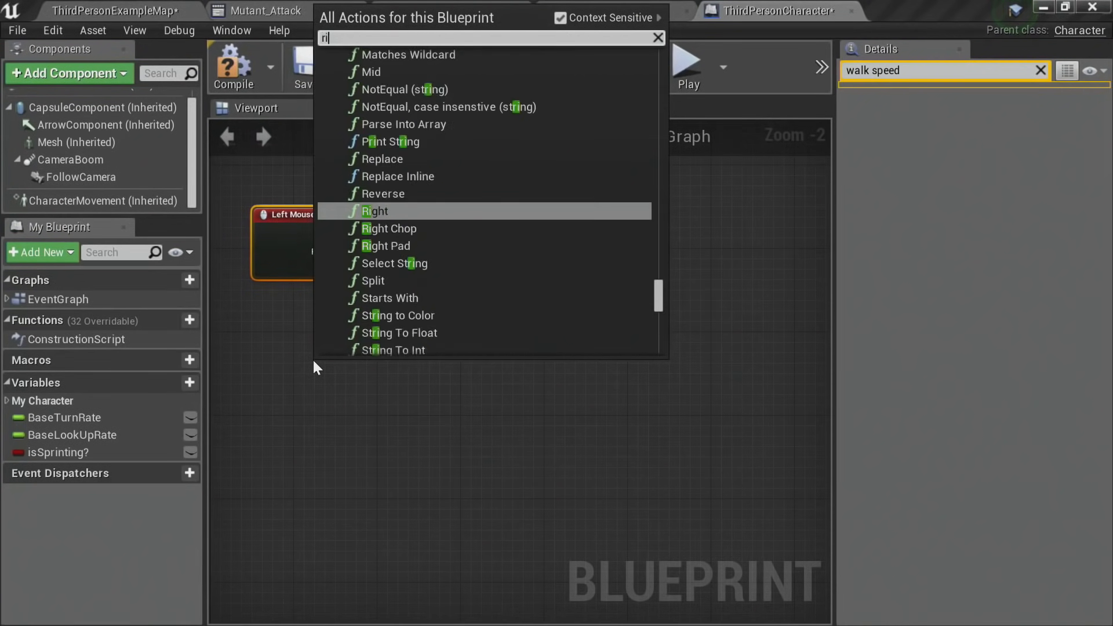
text(ght mouse)
key(Return)
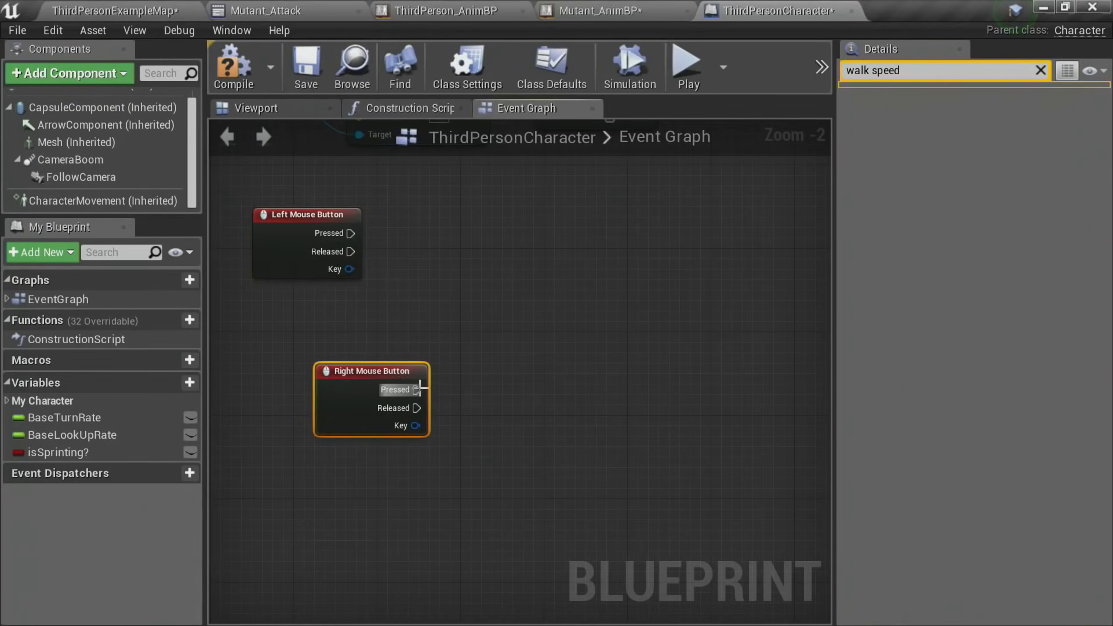
click(411, 308)
right_drag(412, 308, 484, 336)
Step: Add a Play Anim Montage node beside the two mouse button events
right_click(496, 296)
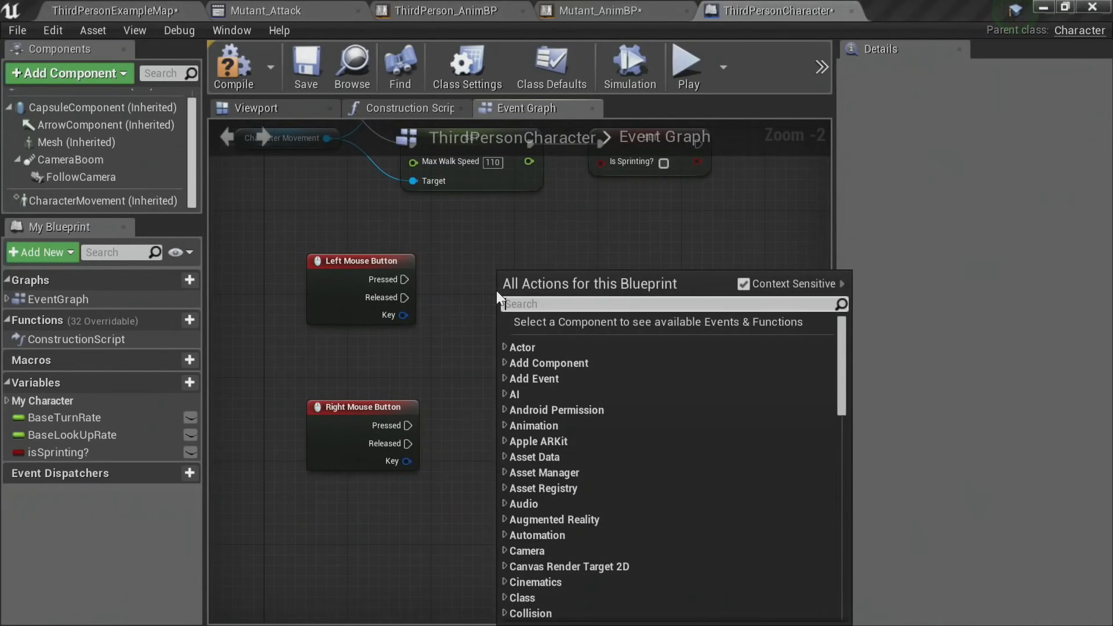
text(play anim)
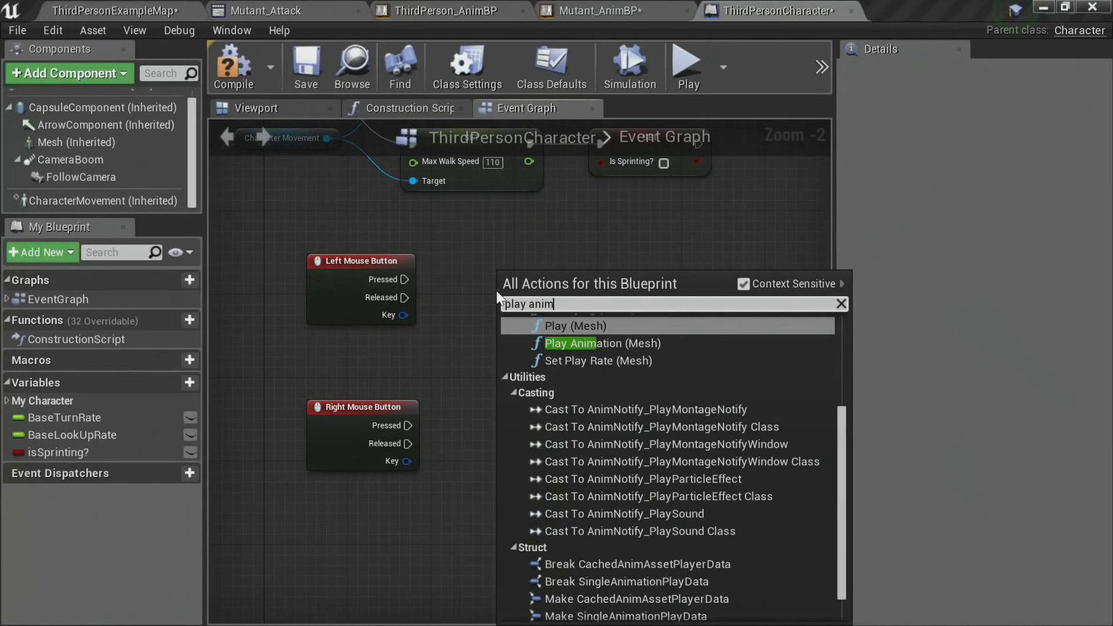
text( mo)
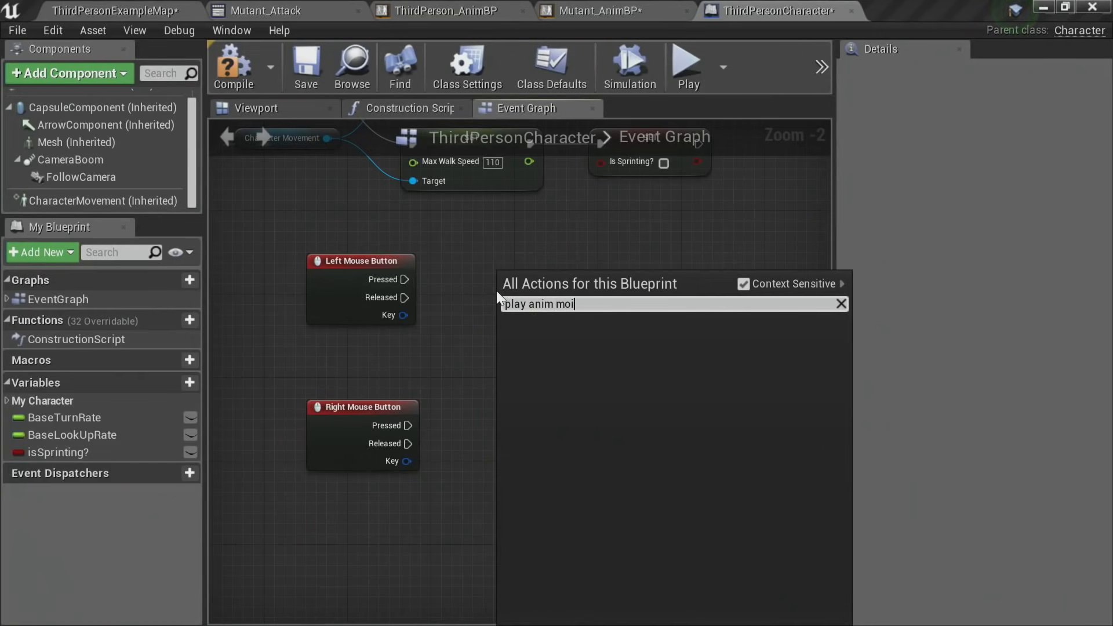
key(Return)
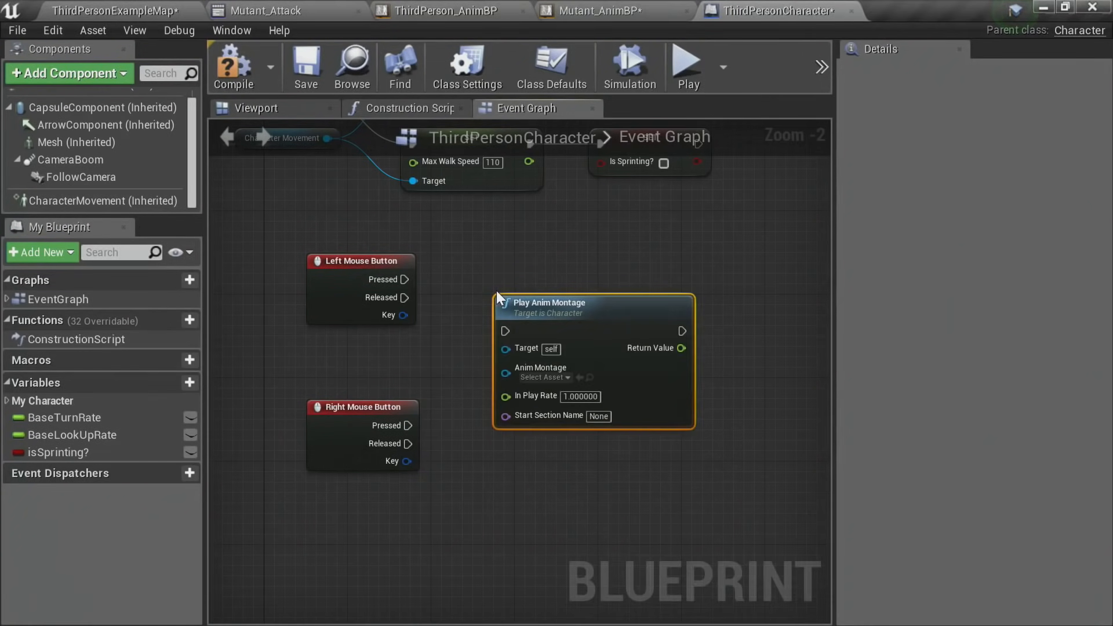
right_drag(504, 298, 449, 264)
scroll(397, 253, up, 2)
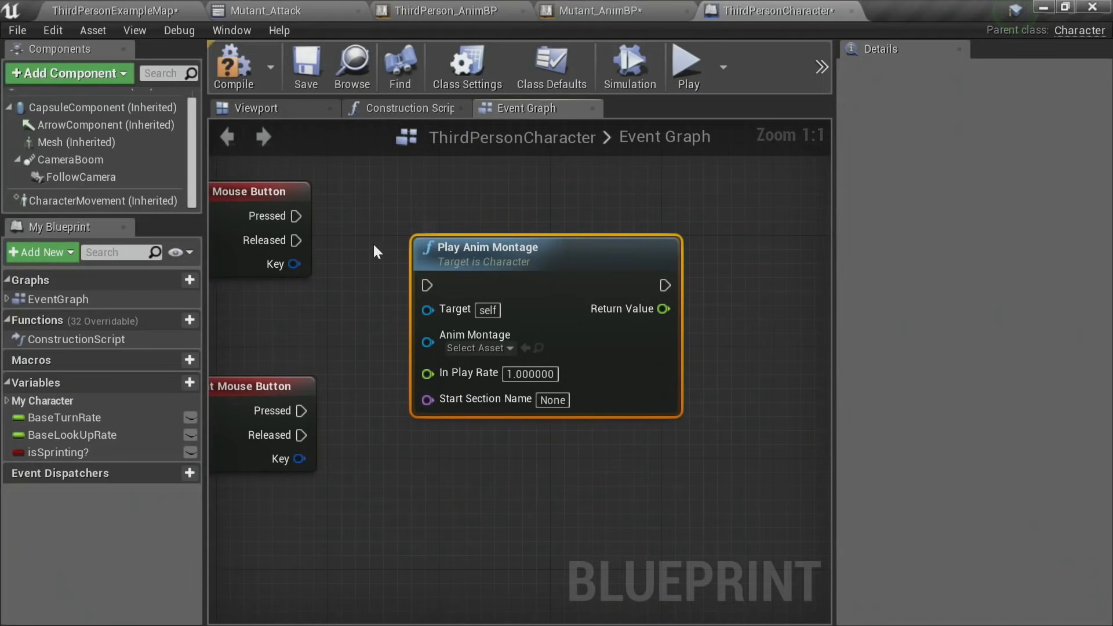
Step: Add a Play Montage node in the empty area past the Play Anim Montage node
right_drag(571, 315, 309, 194)
right_click(510, 278)
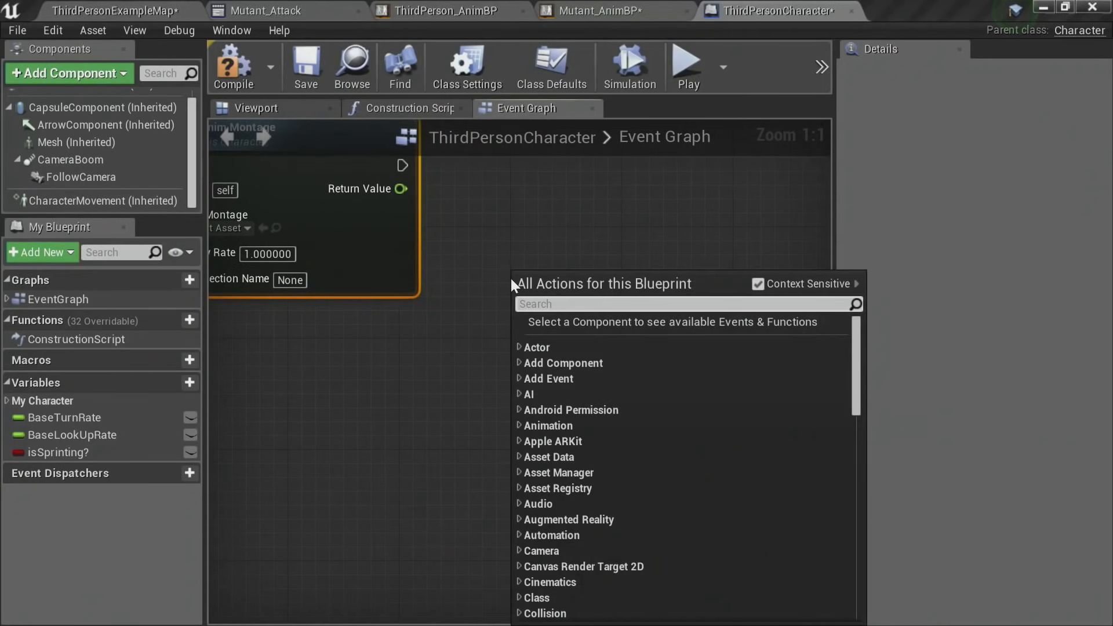
text(play anim)
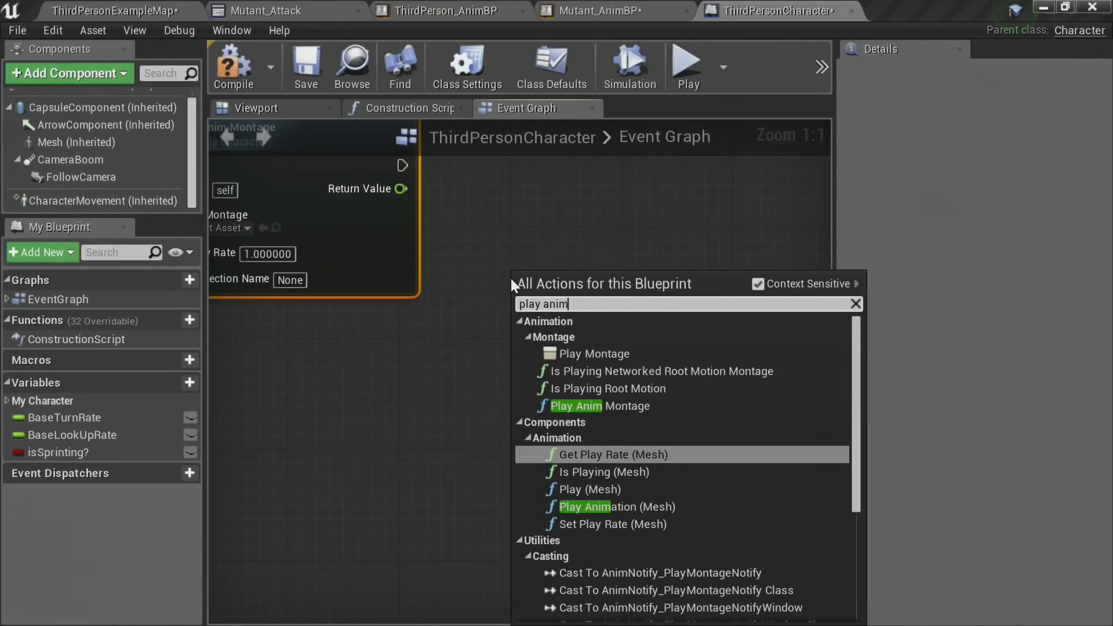
key(Up)
key(Up)
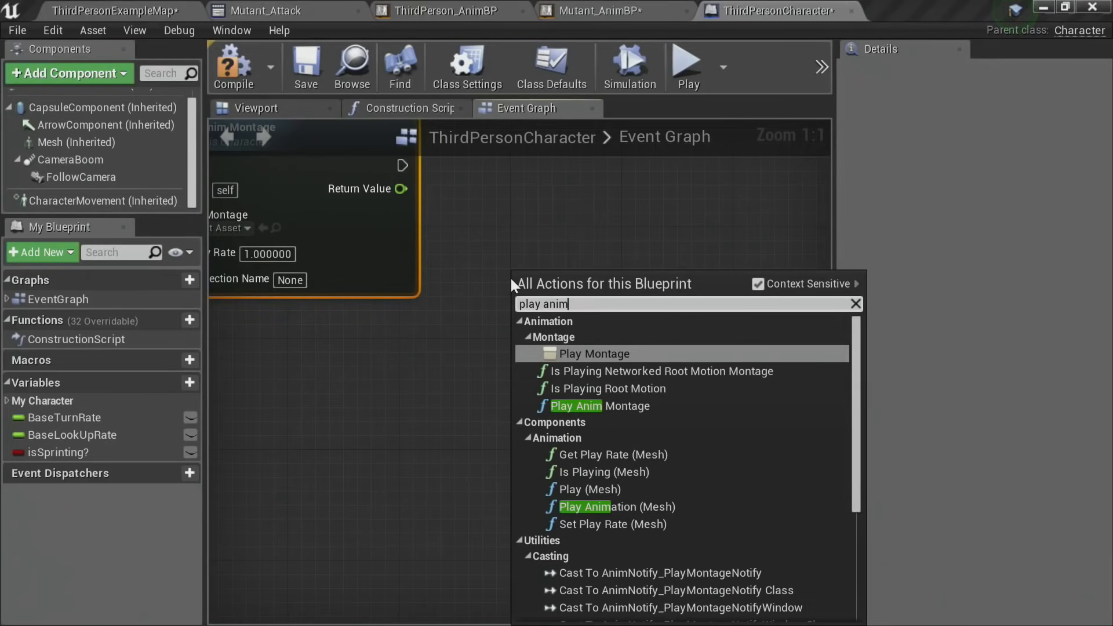
key(Return)
scroll(547, 289, down, 3)
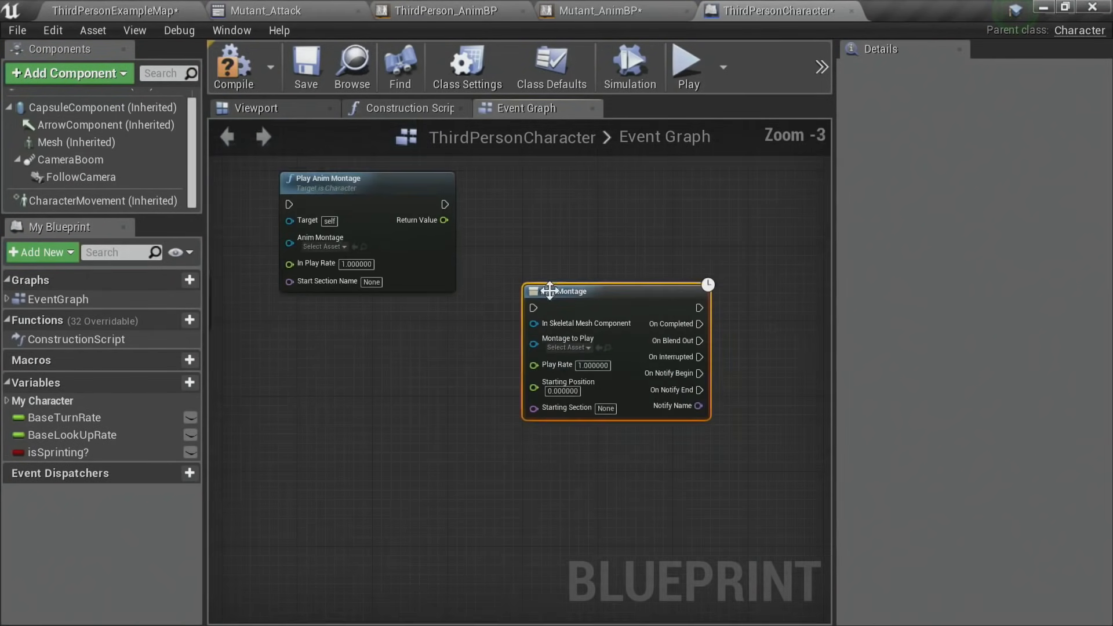
scroll(547, 290, up, 1)
right_drag(621, 425, 490, 412)
right_drag(460, 348, 532, 395)
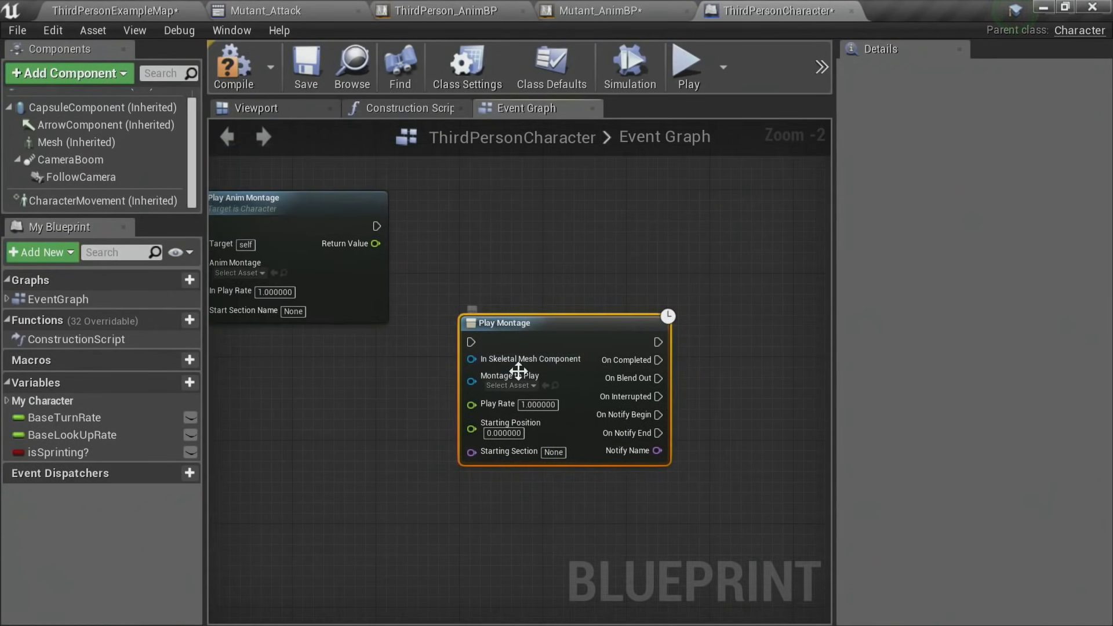
Step: Inspect the Play Montage node's On Notify Begin output and delete the node
scroll(624, 435, up, 2)
right_drag(625, 434, 523, 396)
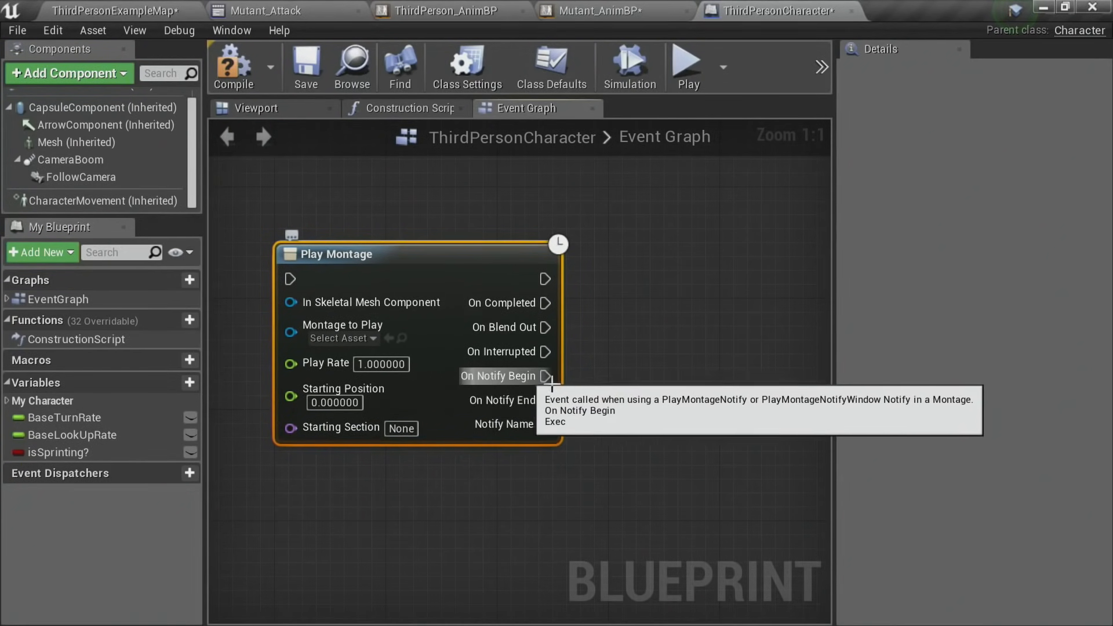
drag(541, 376, 599, 346)
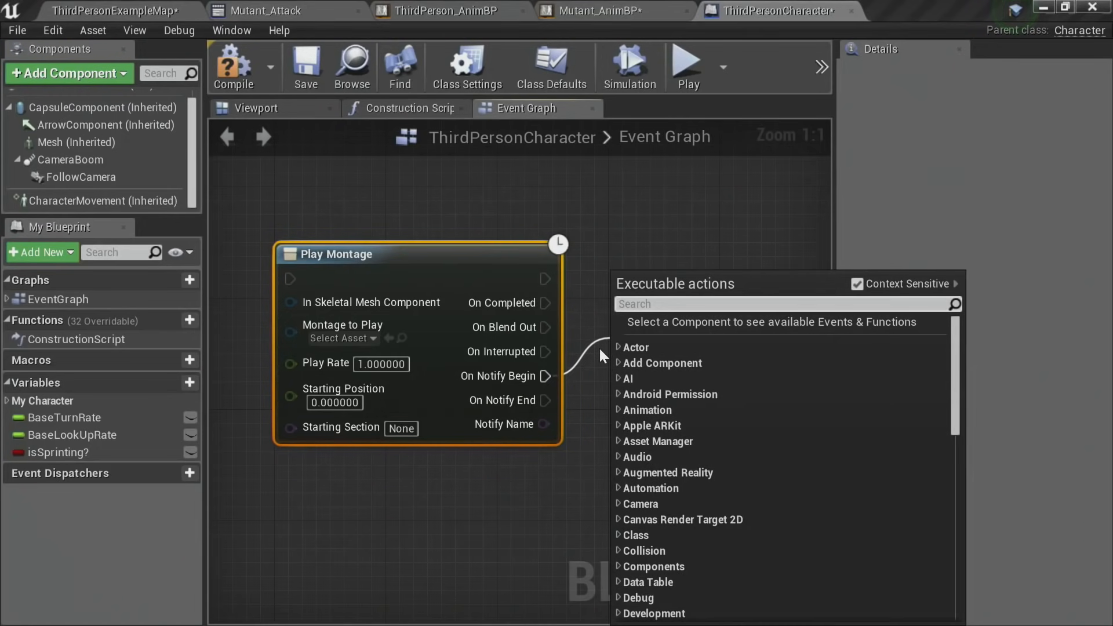
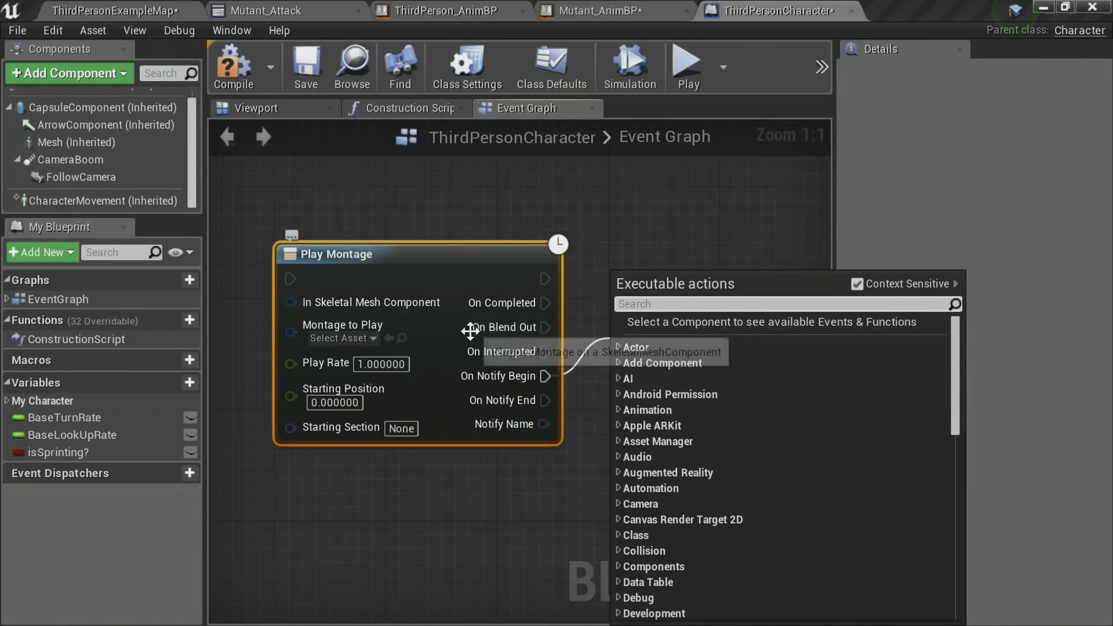
drag(410, 256, 482, 260)
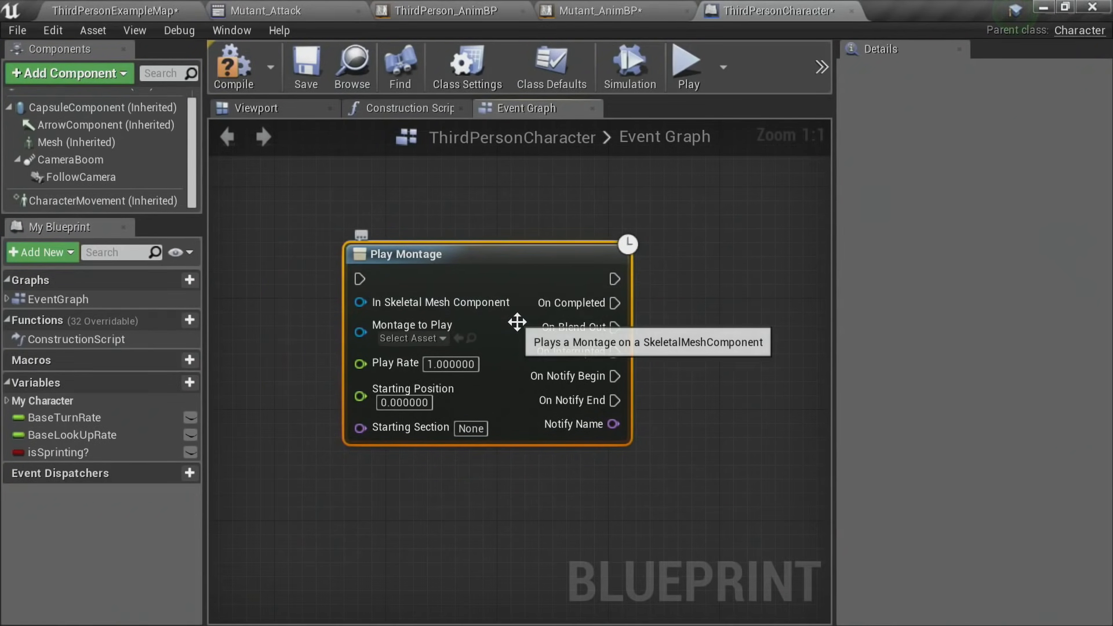
key(Delete)
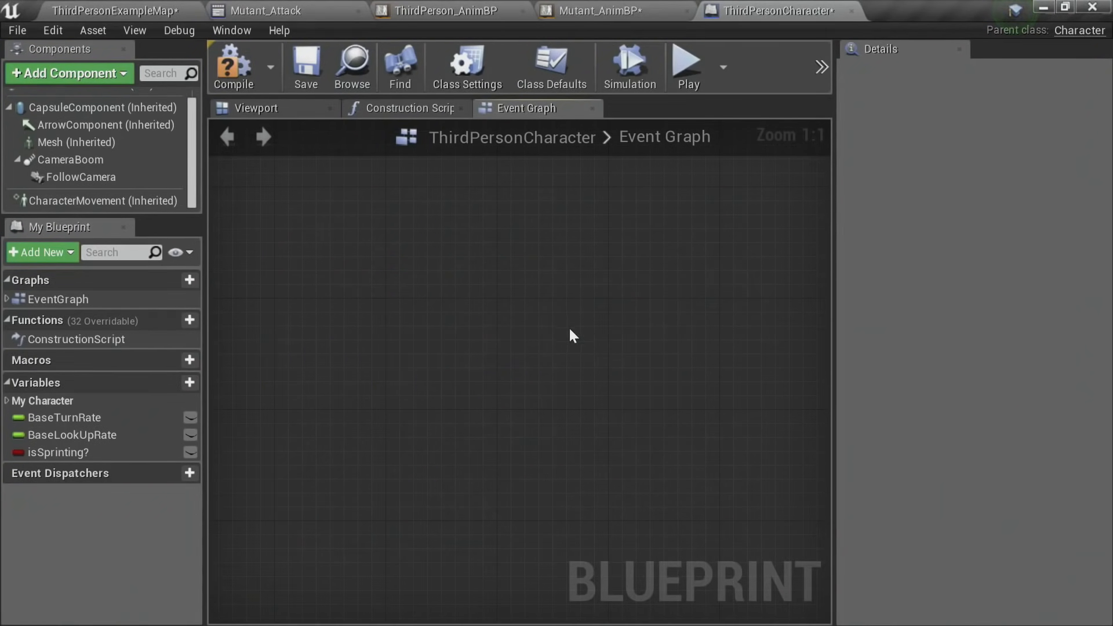
Step: Connect the Left Mouse Button event's Pressed output to the Play Anim Montage node and align that node beside the event
scroll(571, 336, down, 3)
right_drag(443, 348, 561, 344)
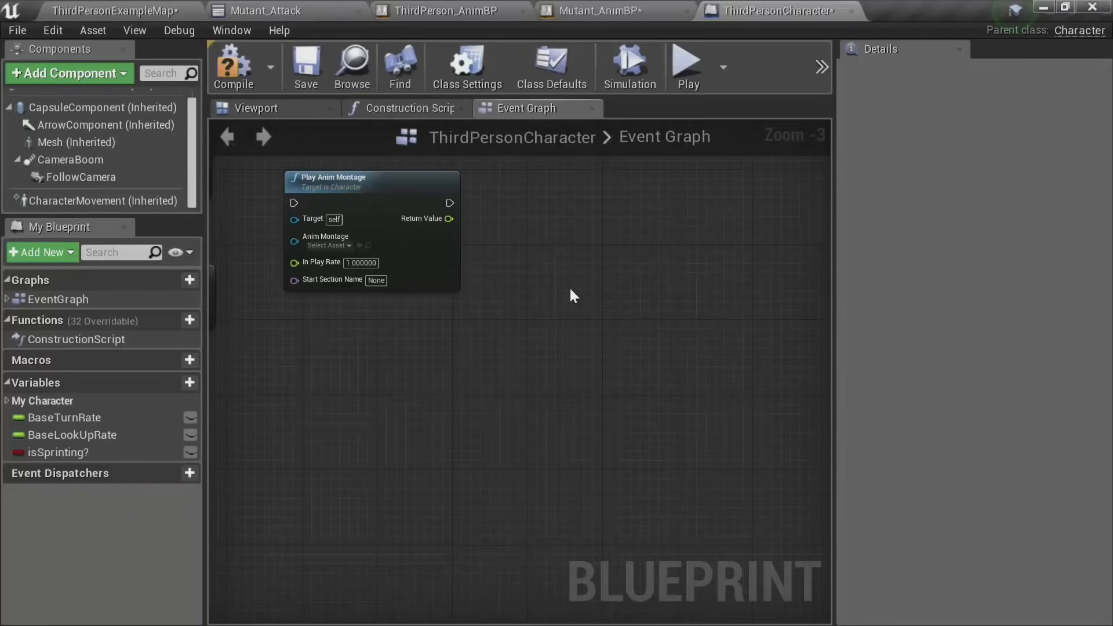
right_drag(486, 286, 718, 371)
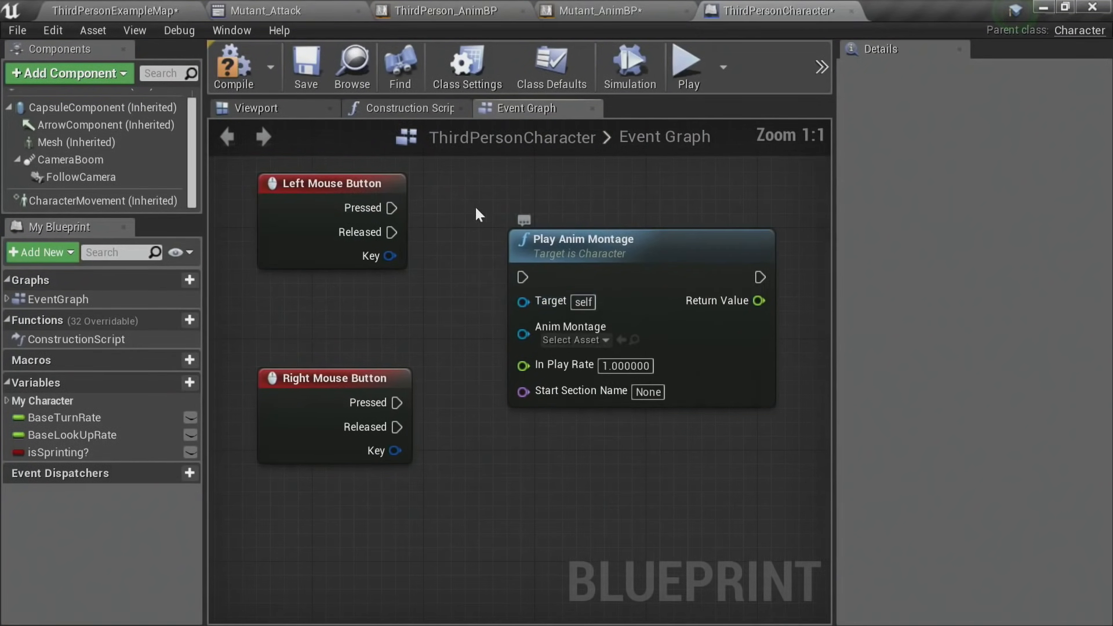
right_drag(443, 208, 426, 258)
drag(374, 258, 440, 305)
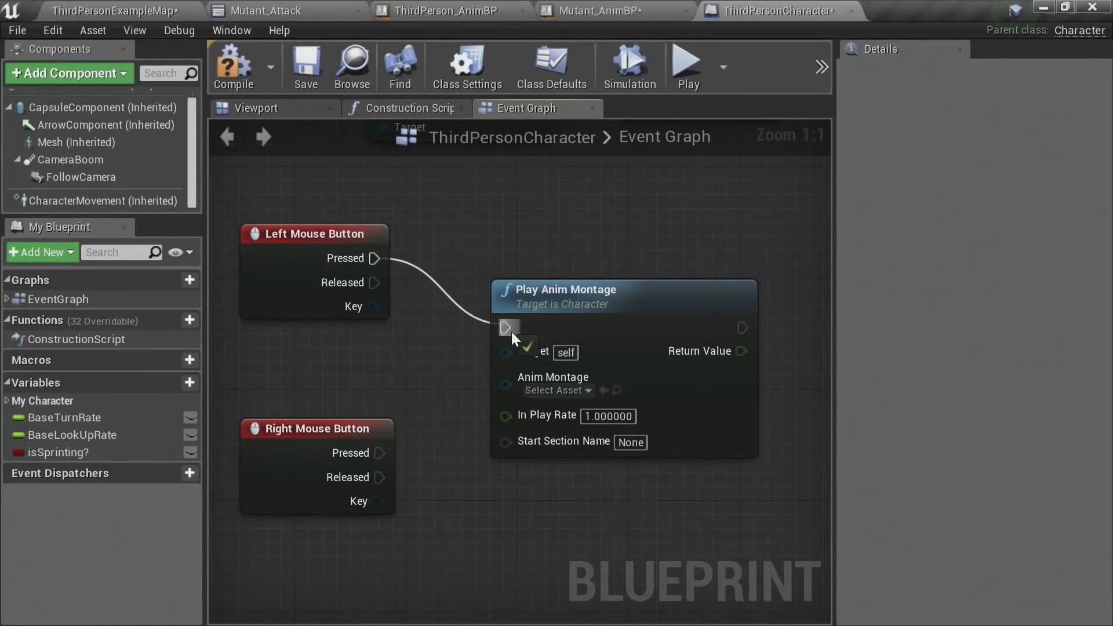
drag(512, 331, 540, 241)
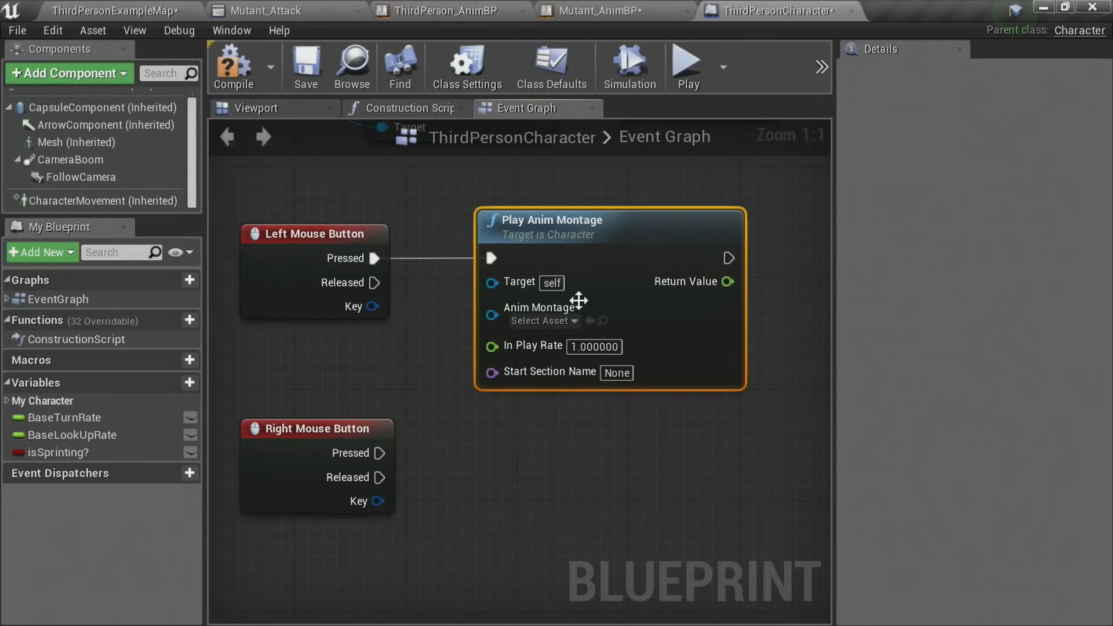
Step: Set the Play Anim Montage node's montage to Mutant_Attack and its start section name to LeftAttack, checking the section names in the montage
click(551, 320)
click(576, 394)
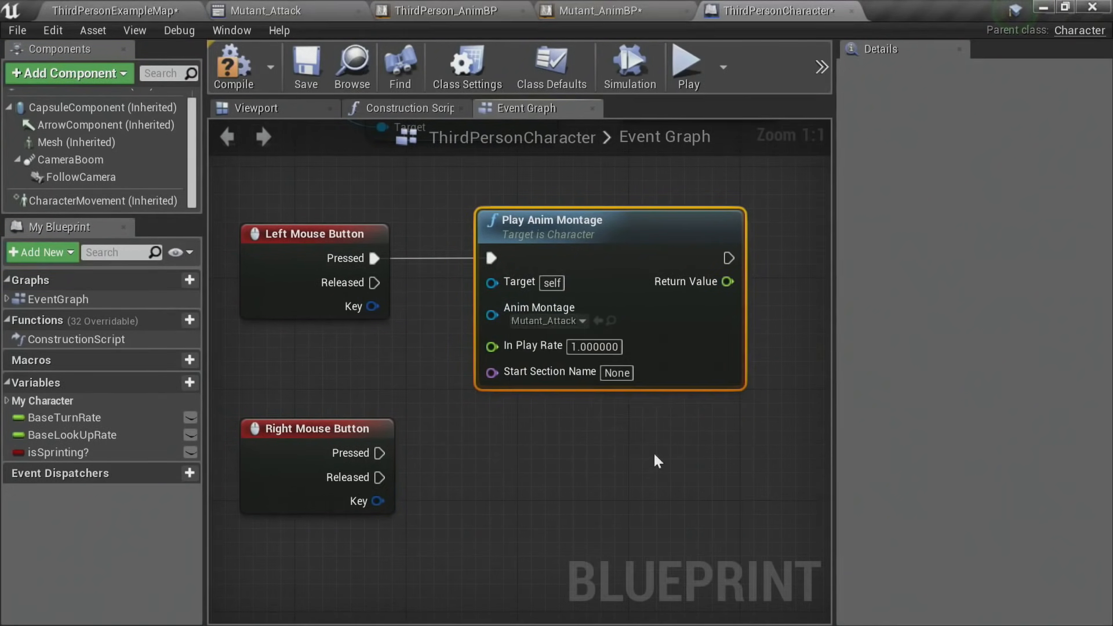
right_drag(654, 455, 645, 377)
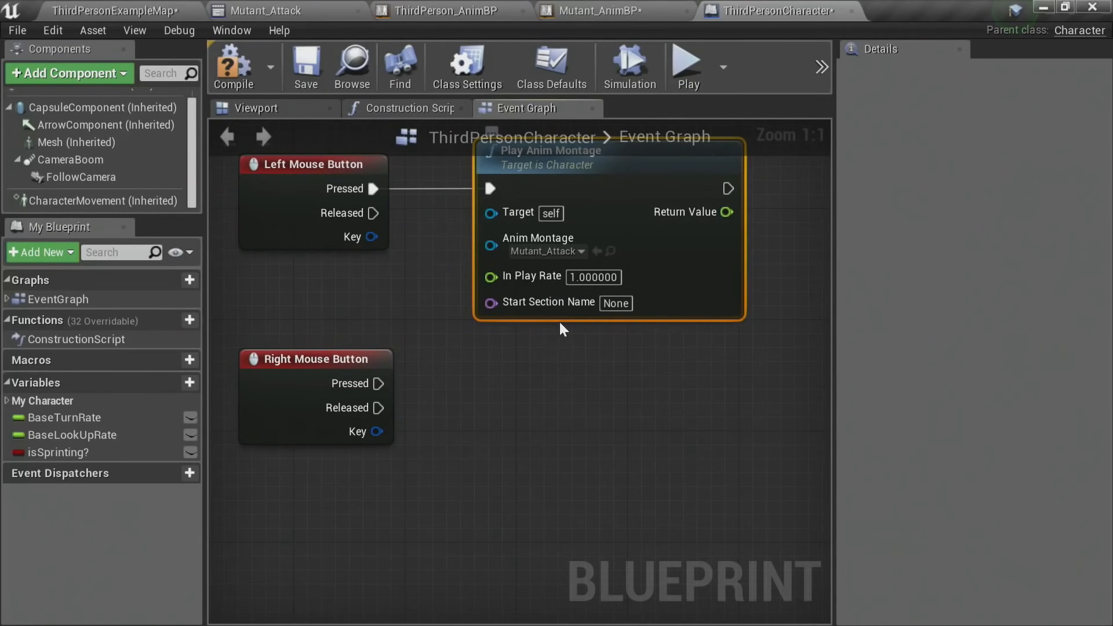
click(624, 309)
click(299, 12)
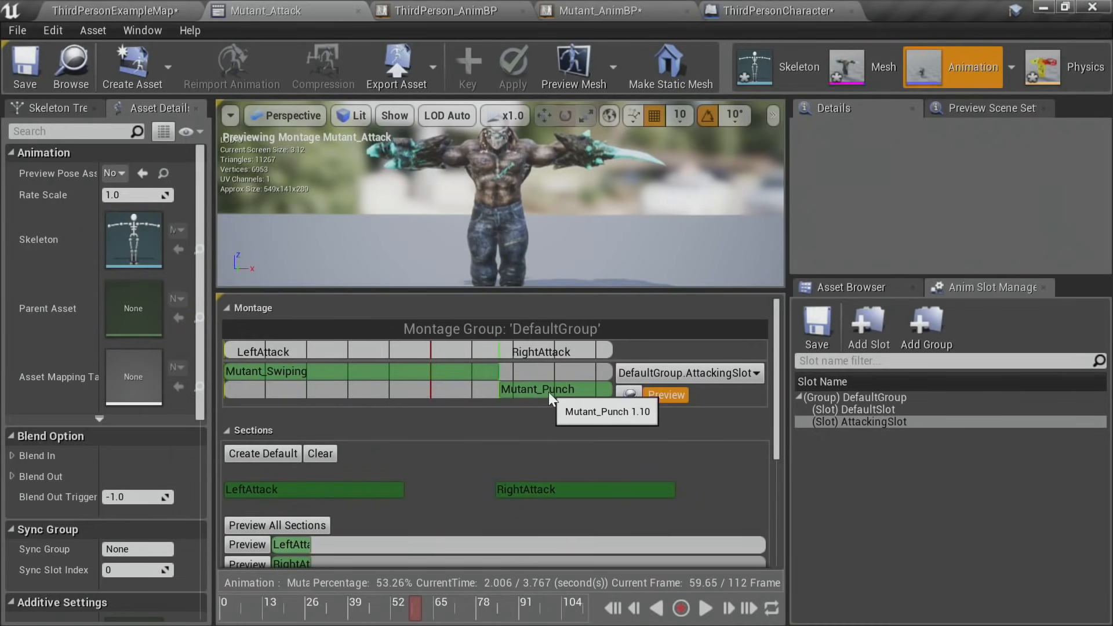
click(771, 10)
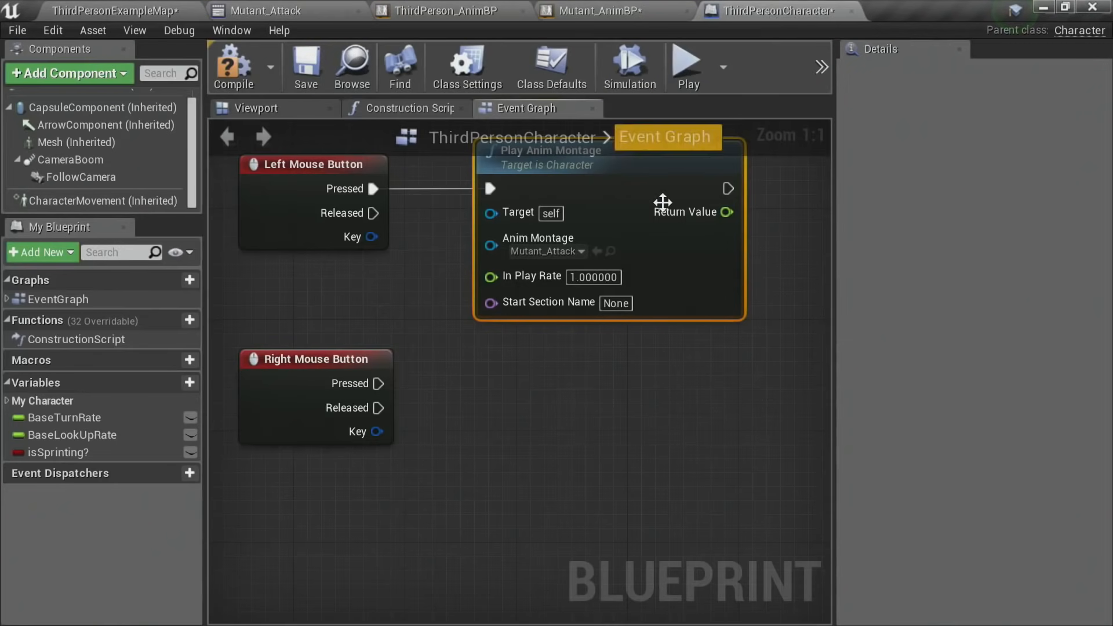
click(615, 302)
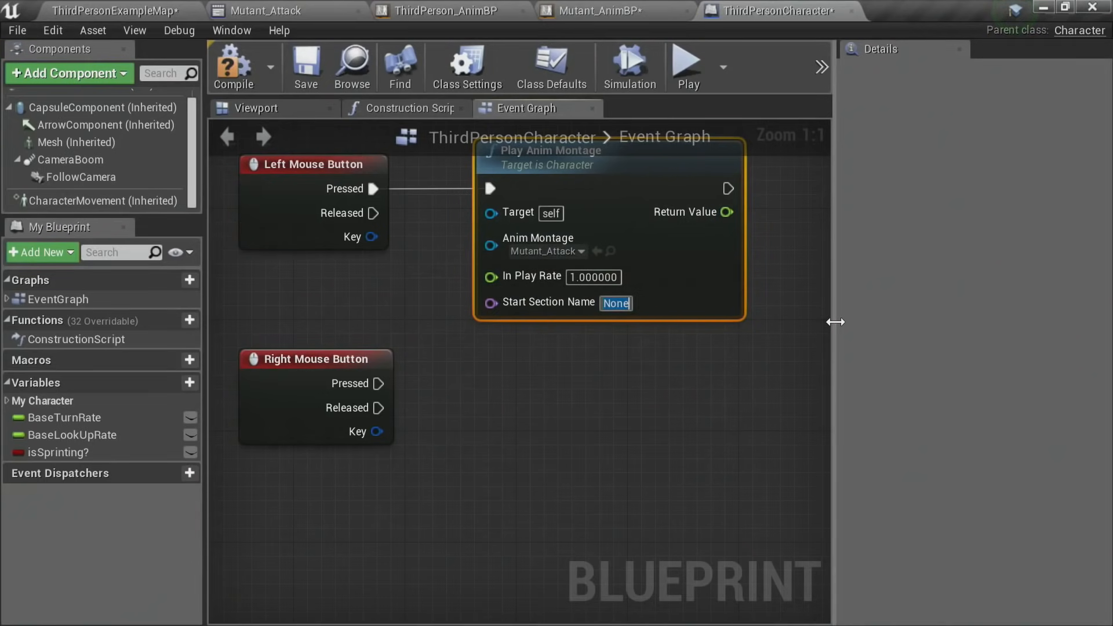
text(LeftAttack)
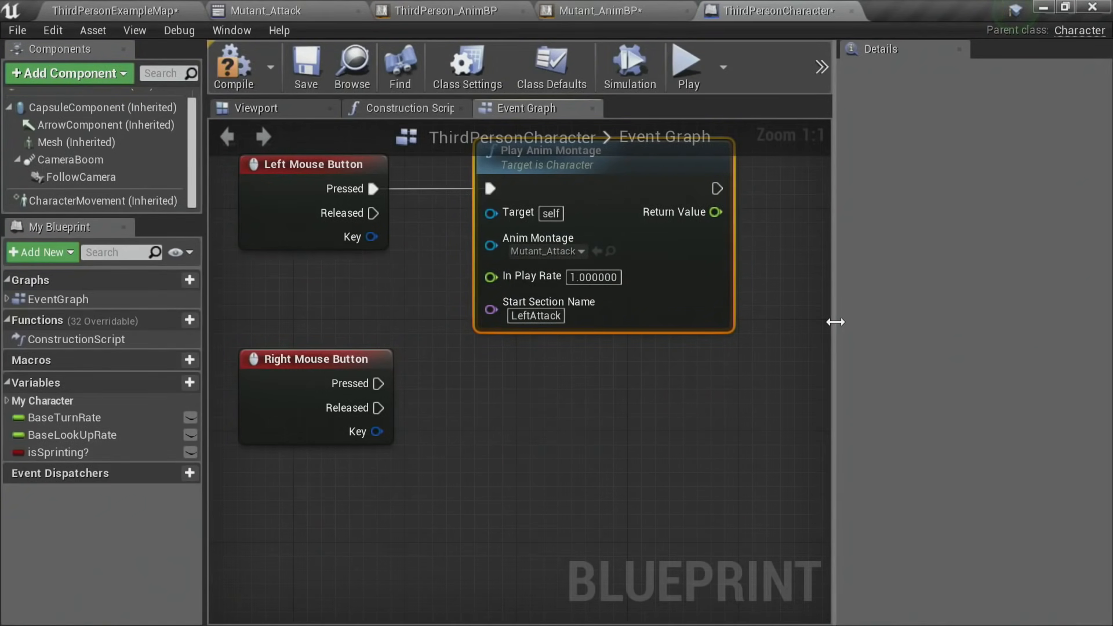
Step: Duplicate the Play Anim Montage node, connect it to the Right Mouse Button's Pressed output, and move that event beside the copy
right_drag(691, 430, 689, 449)
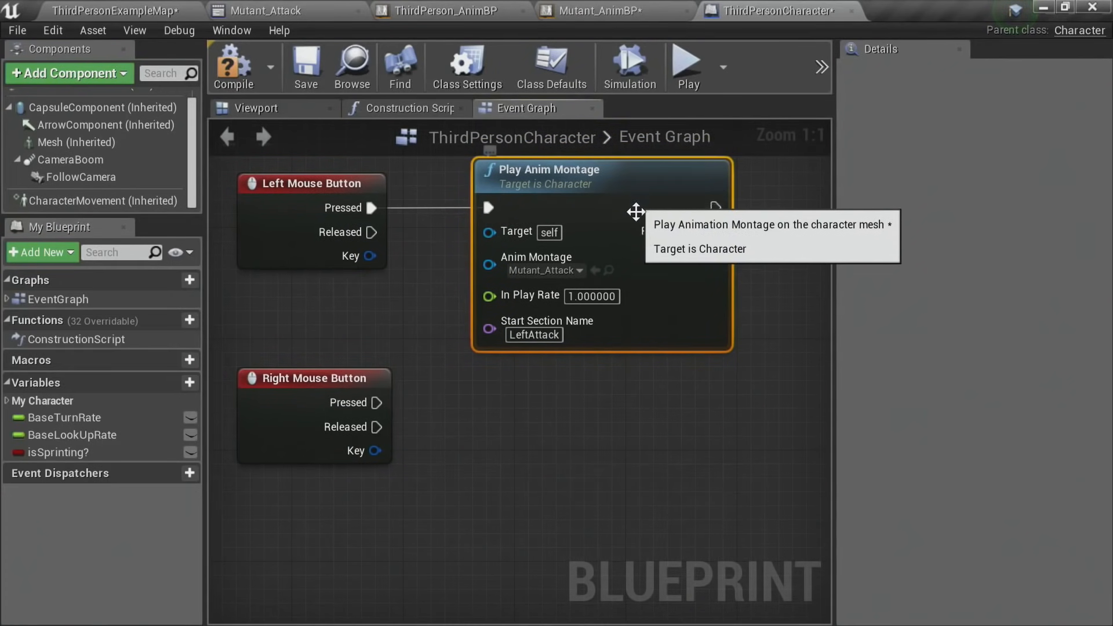
right_drag(615, 406, 627, 320)
click(562, 325)
key(ctrl+v)
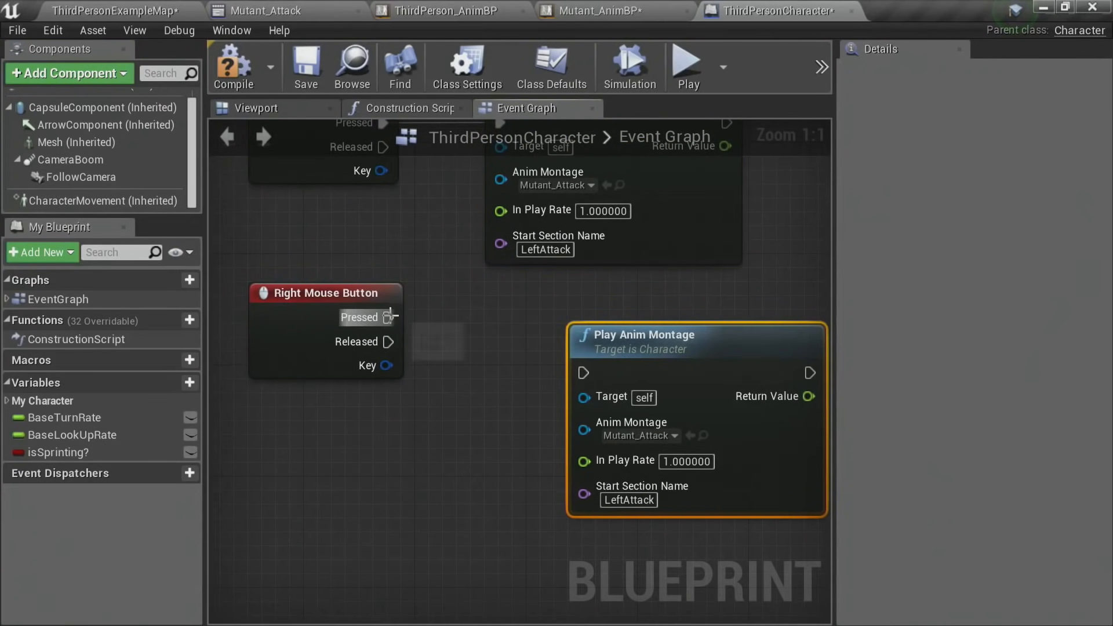
drag(390, 316, 585, 372)
drag(315, 306, 325, 344)
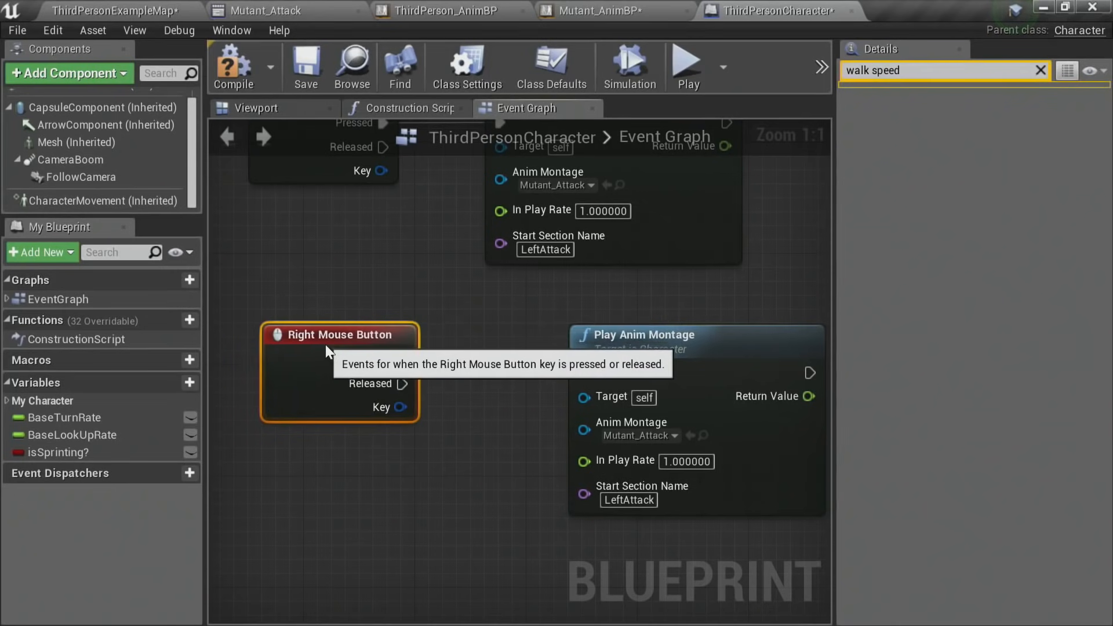
Step: Set the duplicated Play Anim Montage node's start section name to RightAttack and compile the ThirdPersonCharacter blueprint
right_drag(521, 443, 407, 347)
click(519, 402)
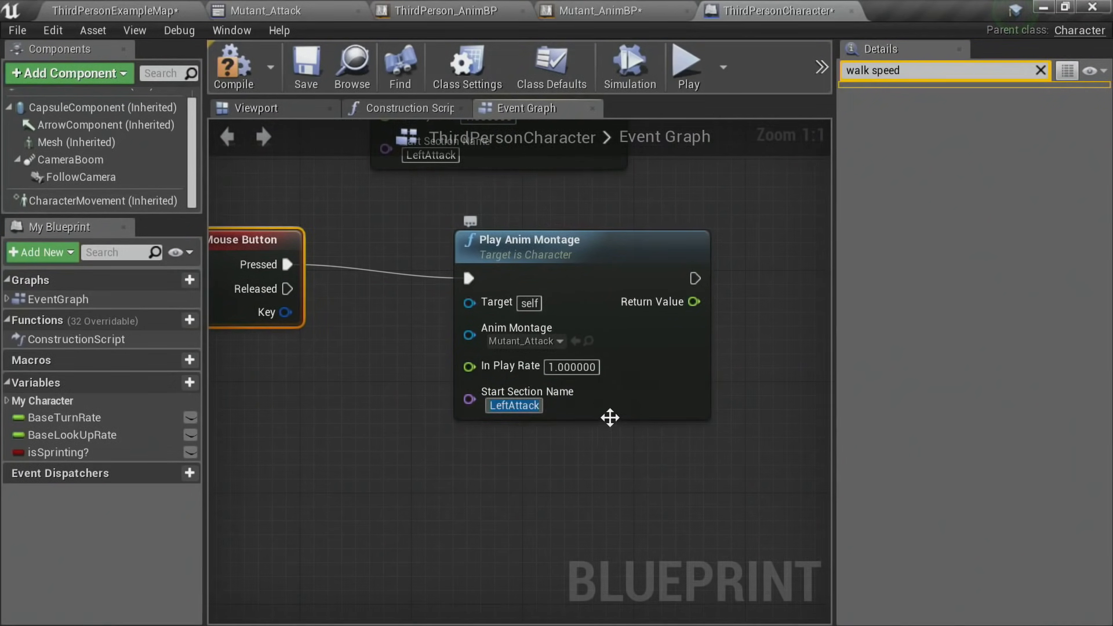
text(RightAt)
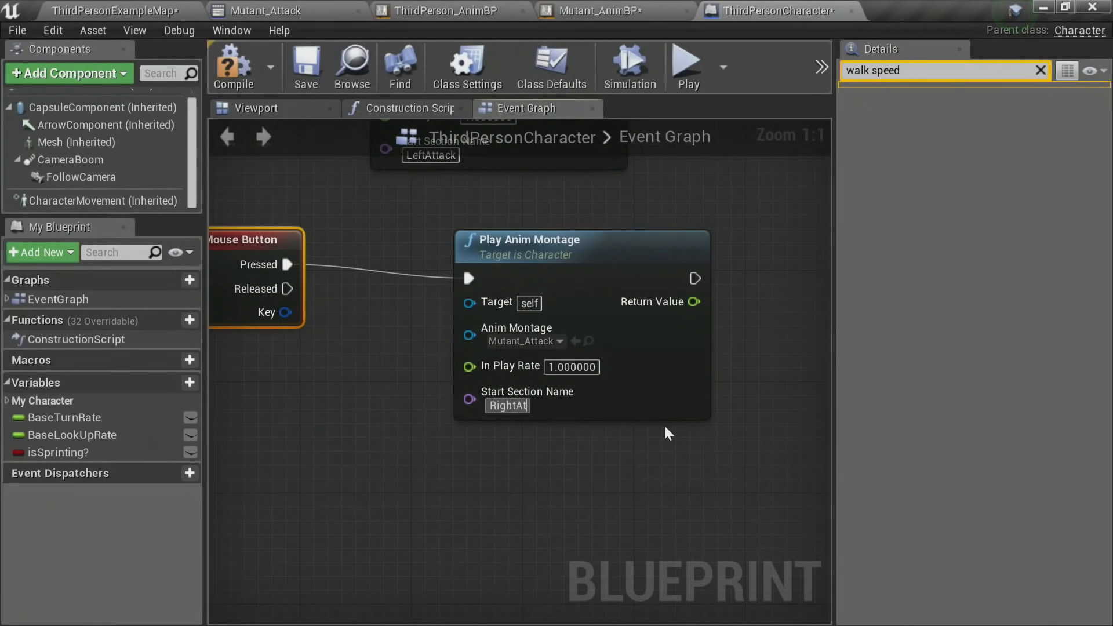
text(tack)
key(Return)
right_drag(412, 322, 447, 460)
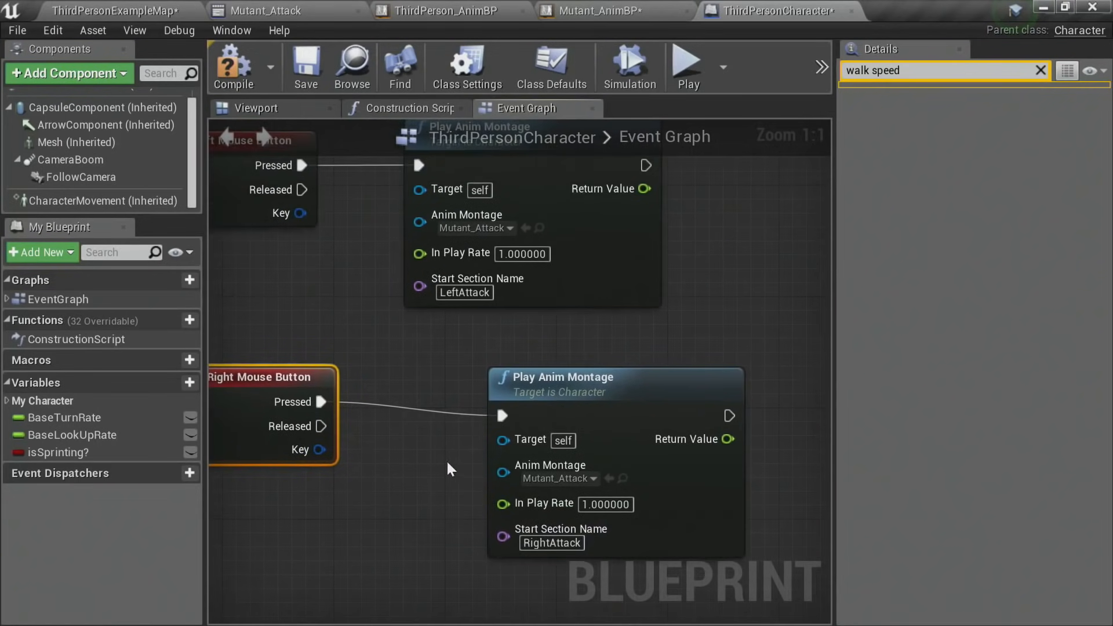
scroll(276, 402, down, 2)
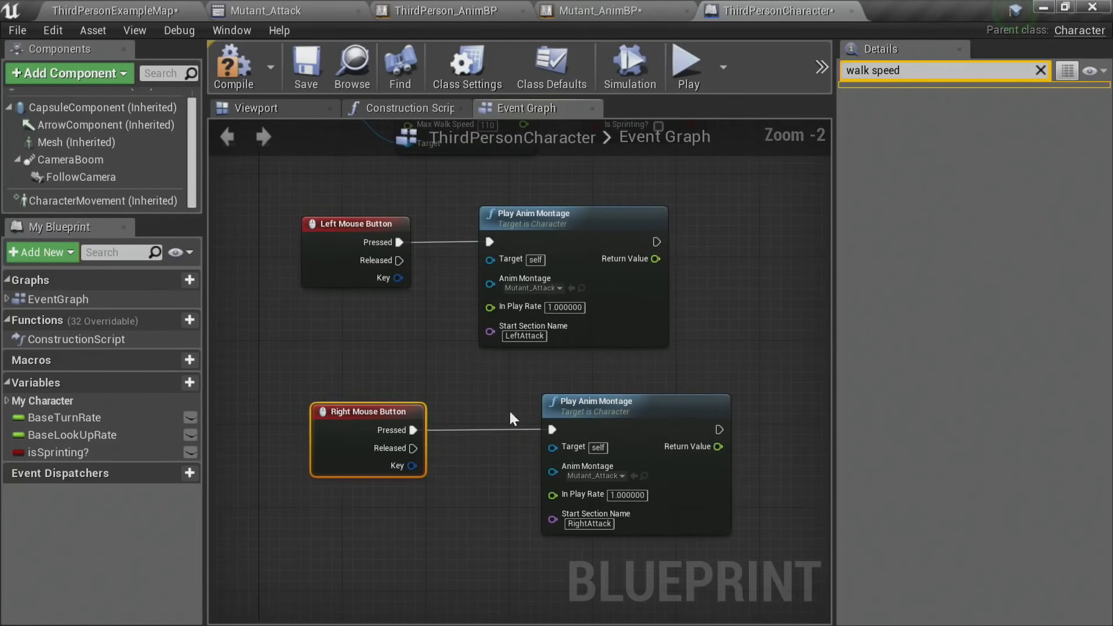
click(229, 65)
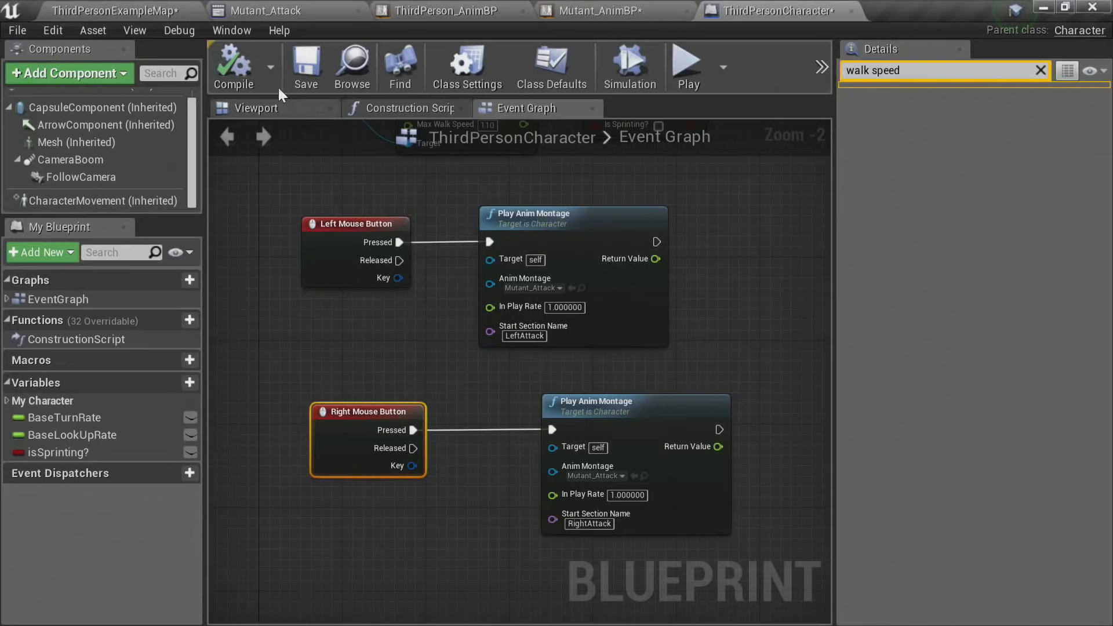
Step: Enlarge the level viewport of ThirdPersonExampleMap in height and width and start a play session
click(146, 4)
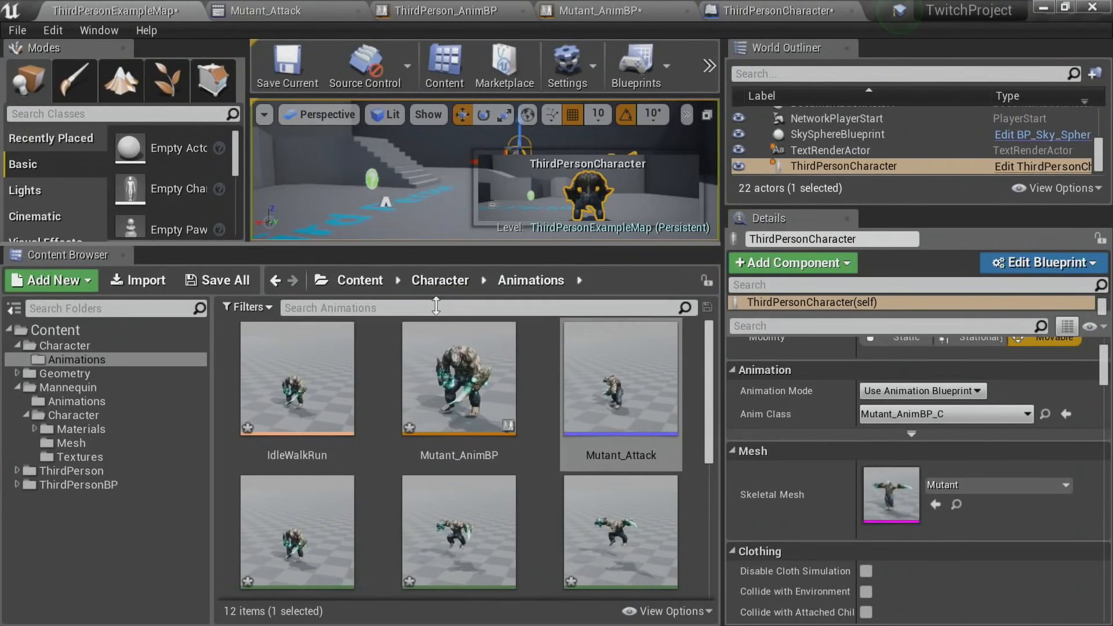
drag(457, 247, 456, 412)
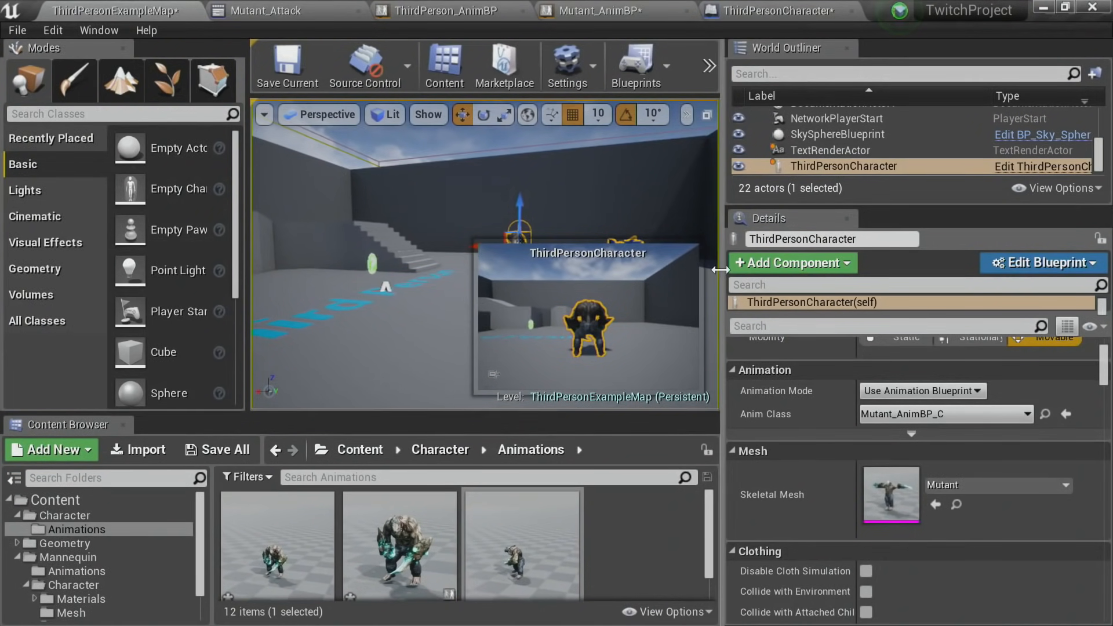
drag(723, 261, 936, 249)
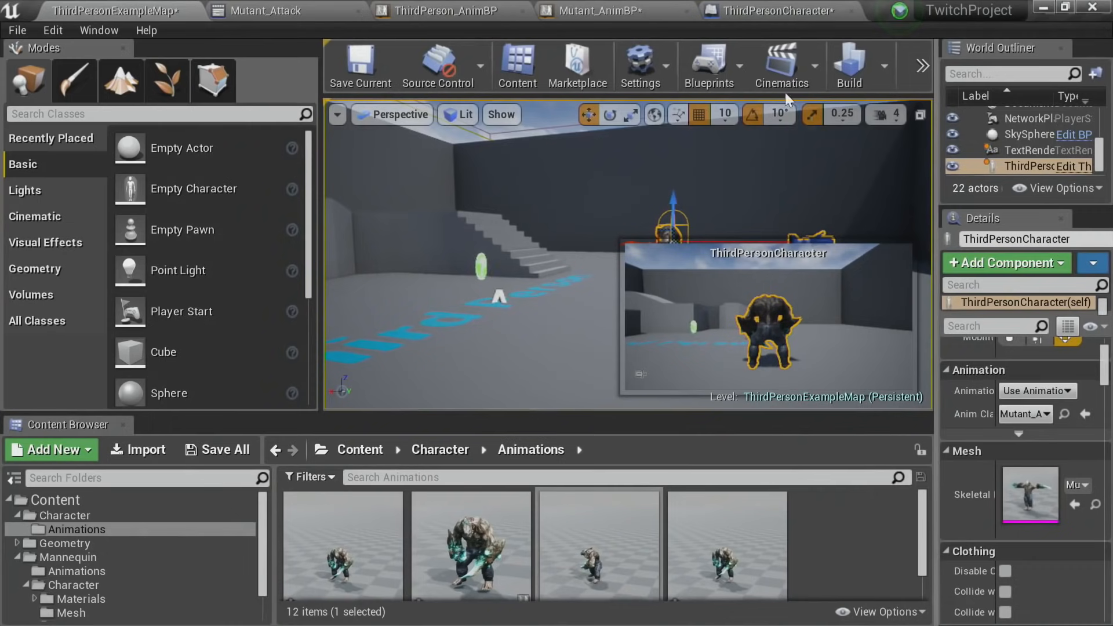
click(919, 67)
click(952, 102)
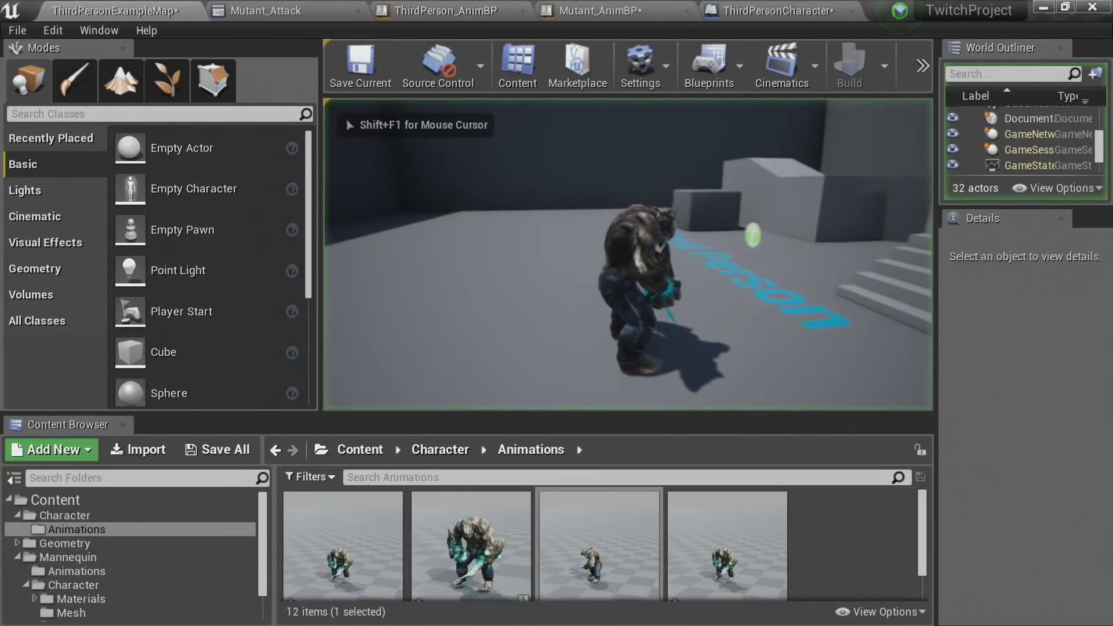
Step: Play-test the mutant's attack and forward movement in the level, and end the play session
click(627, 255)
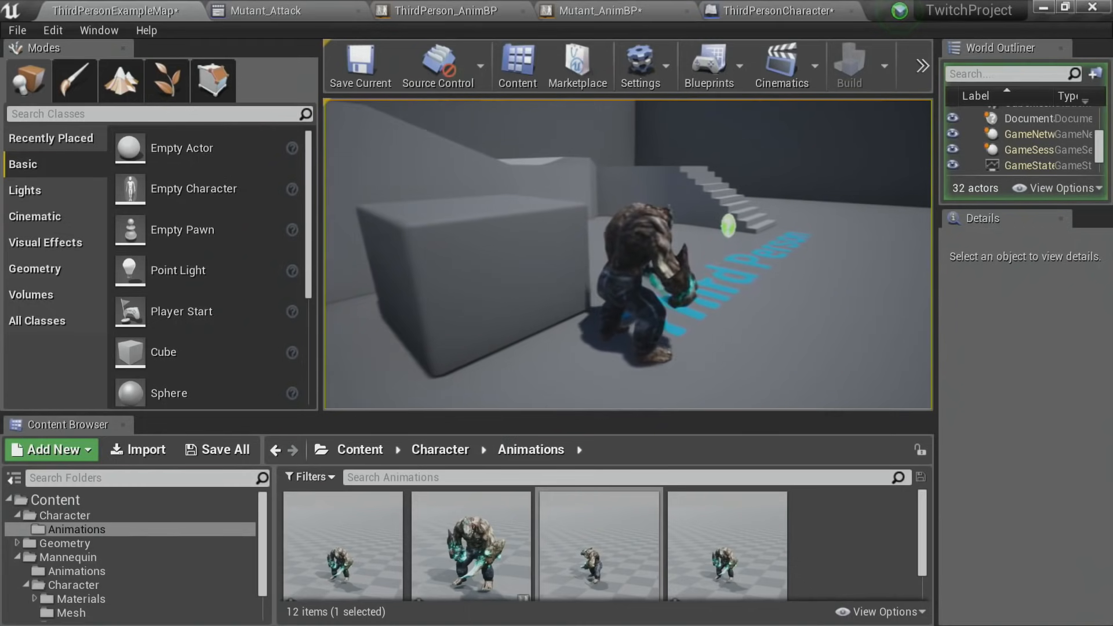
key(w)
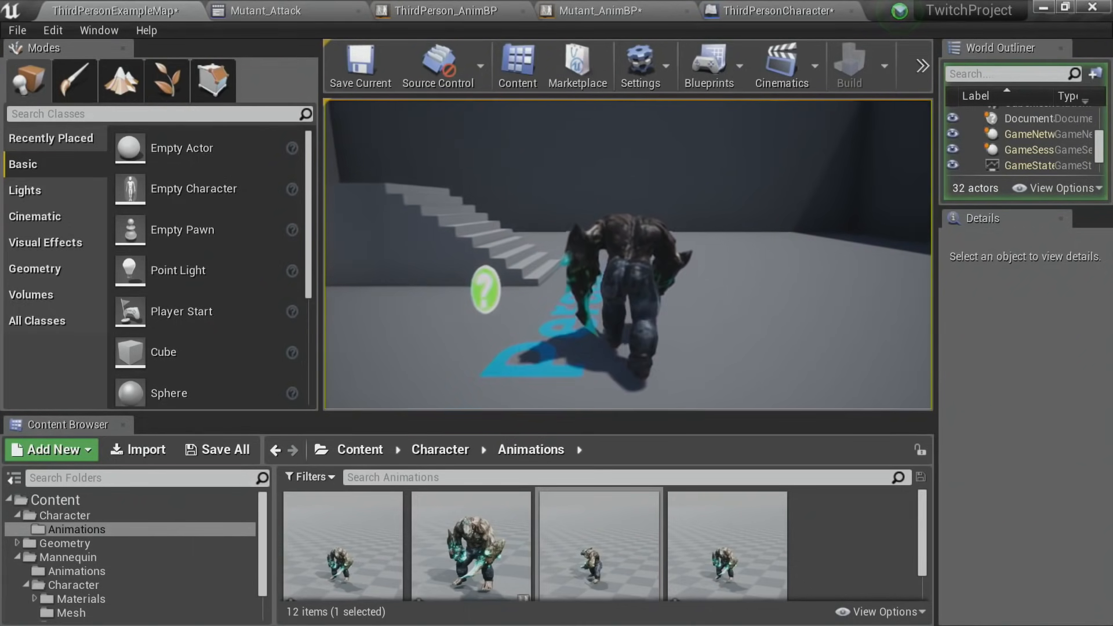
key(w)
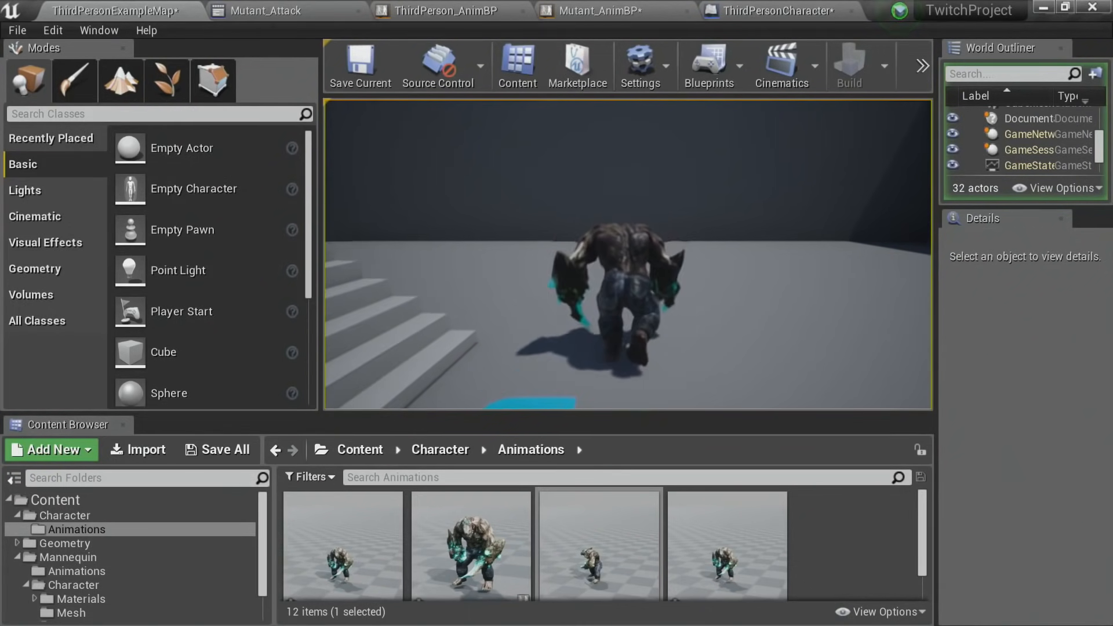
key(w)
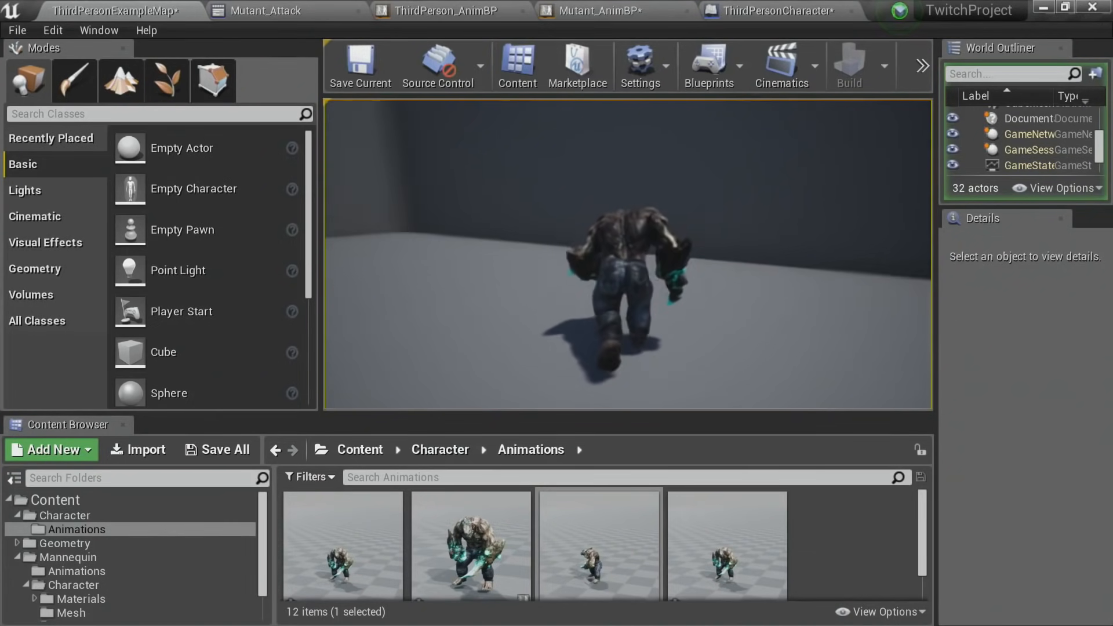
key(Escape)
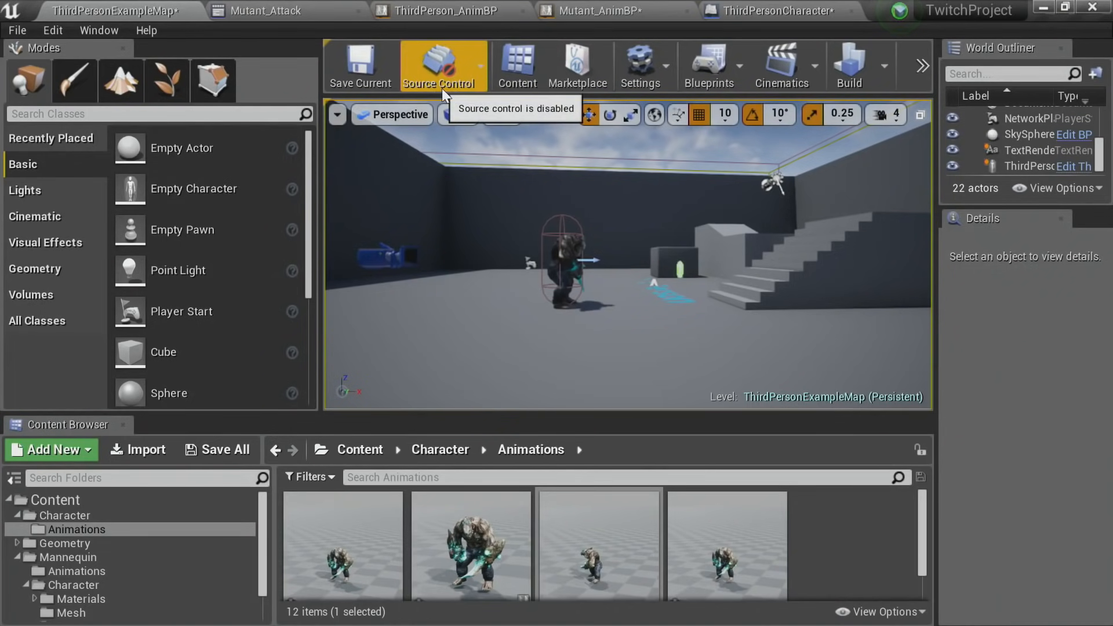
Step: In Mutant_AnimBP's Anim Graph, disconnect the cached pose 'AttackingCache' from Final Animation Pose and move it away to make room between them
click(612, 2)
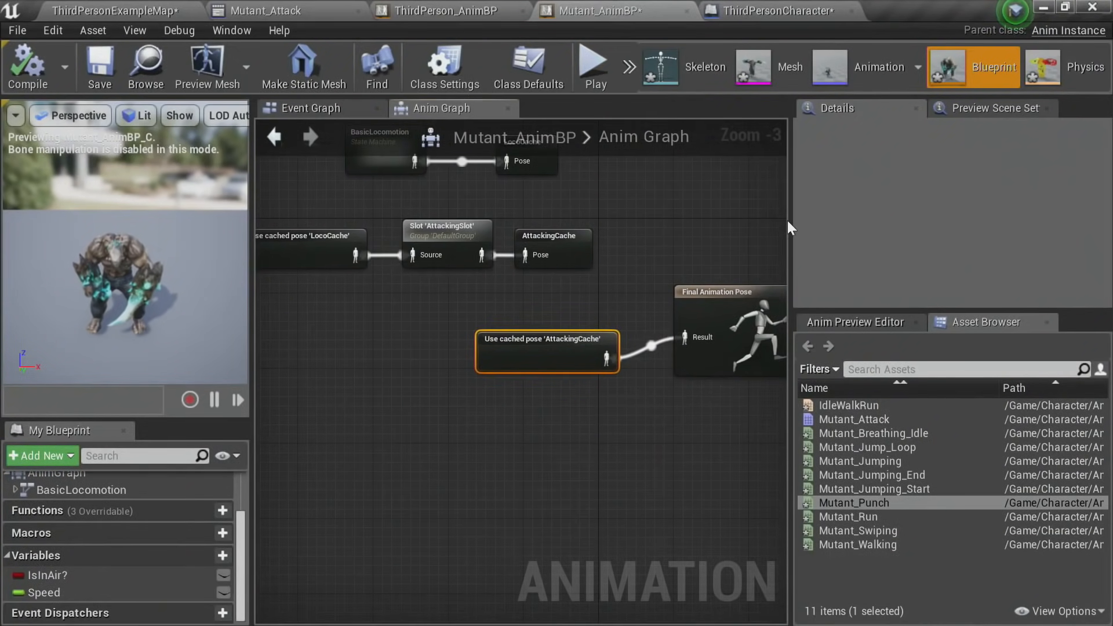
drag(790, 221, 948, 220)
right_drag(591, 291, 756, 368)
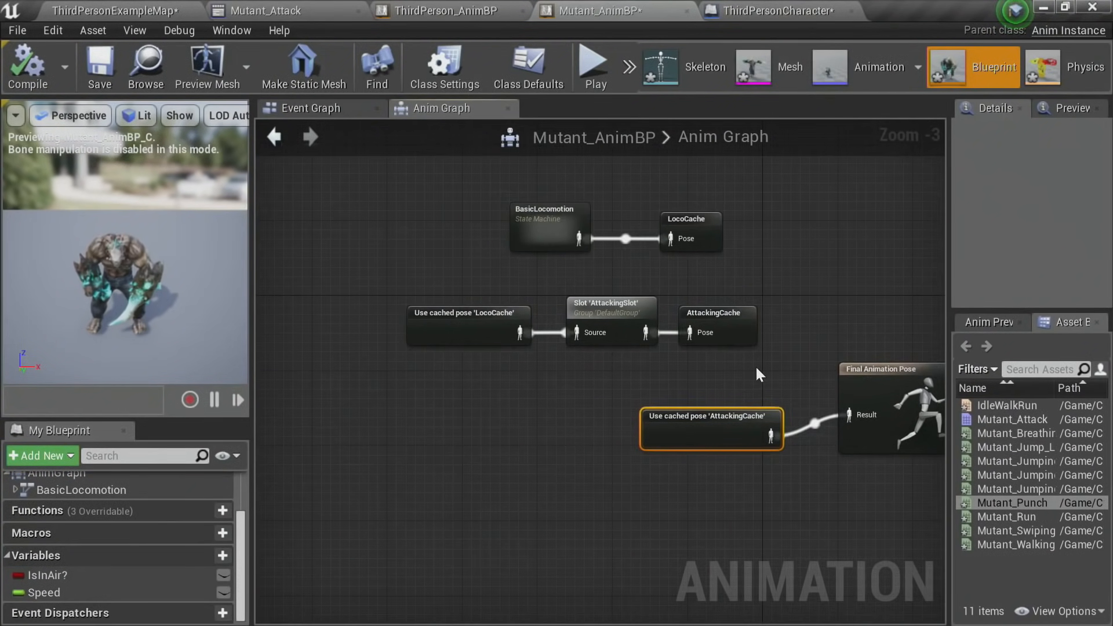
alt+click(770, 433)
right_drag(752, 482, 821, 353)
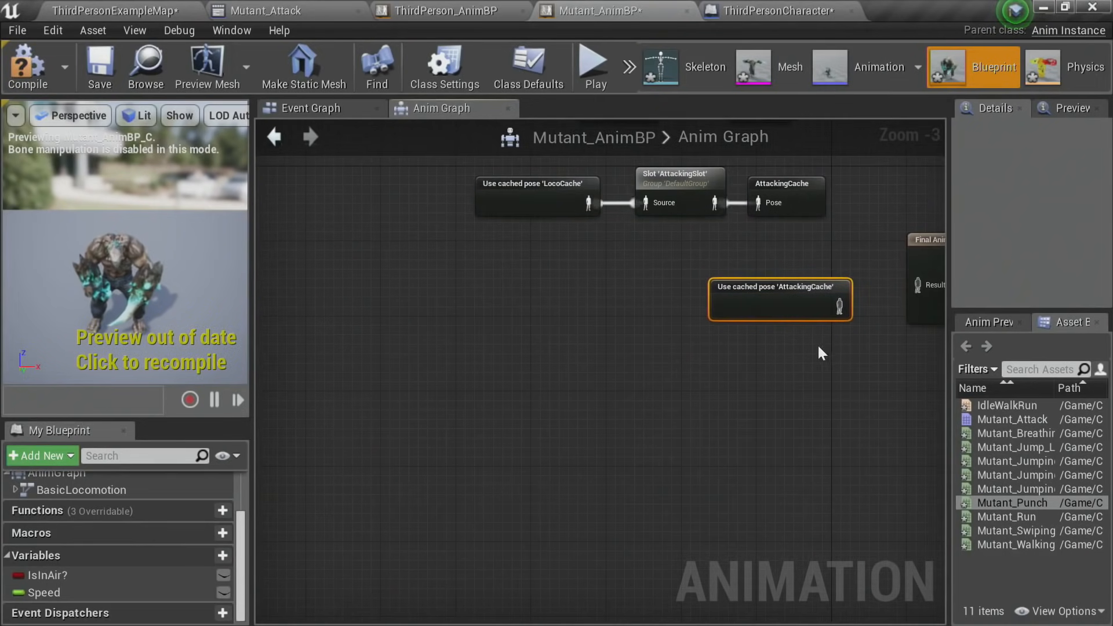
drag(776, 305, 569, 323)
scroll(626, 320, up, 3)
right_drag(626, 320, 497, 388)
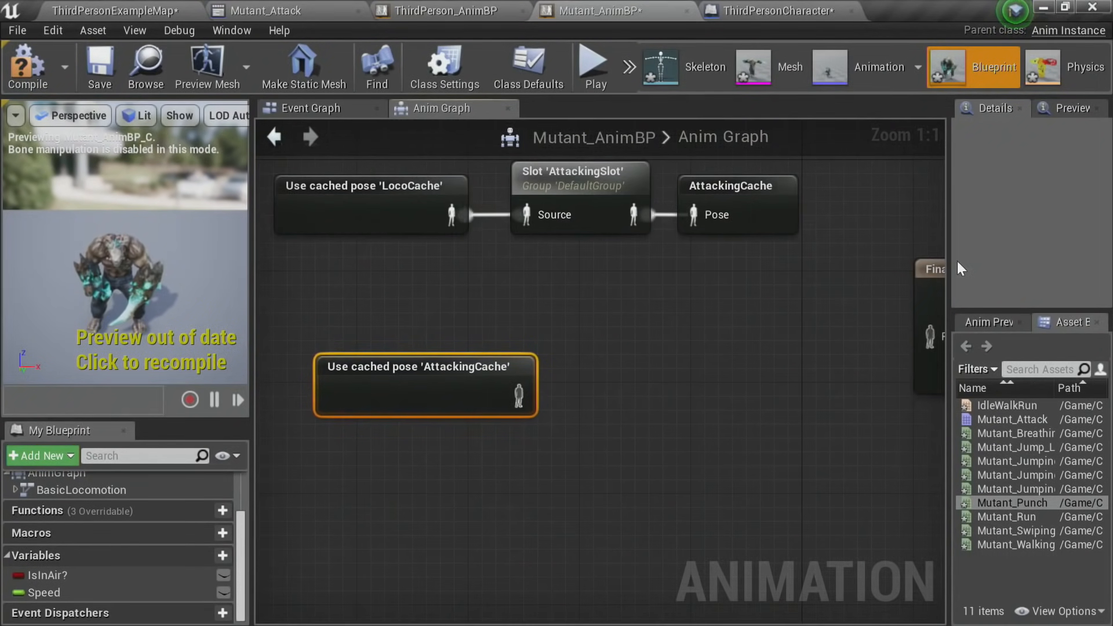
Step: Widen the graph area and add a Layered blend per bone node beside the cached pose 'AttackingCache'
drag(947, 254, 1018, 250)
right_drag(730, 318, 879, 335)
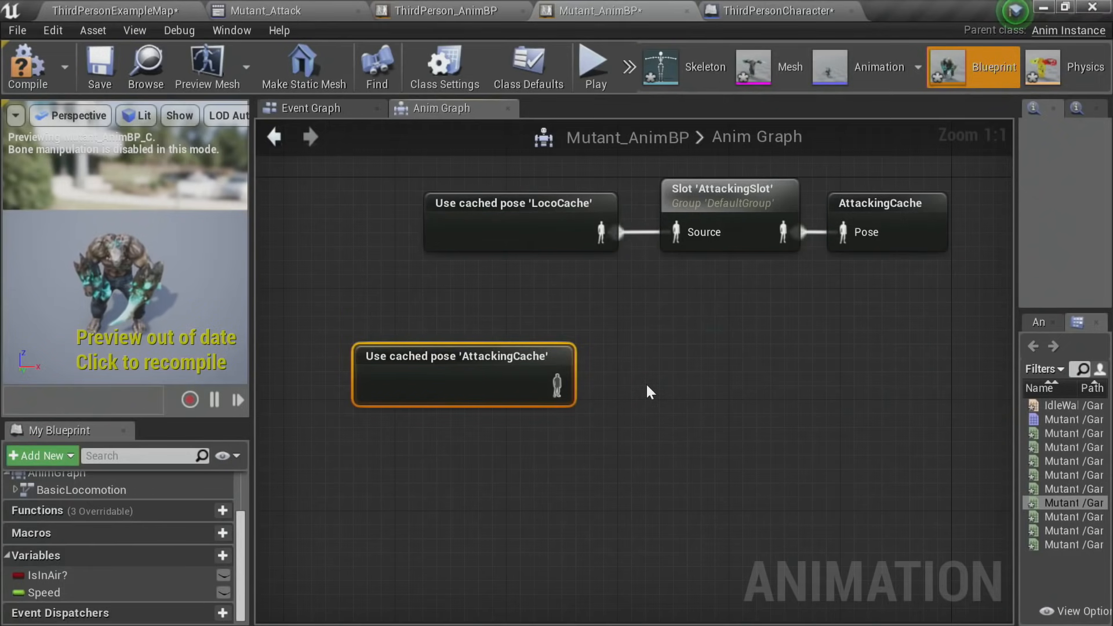
right_click(656, 382)
text(la)
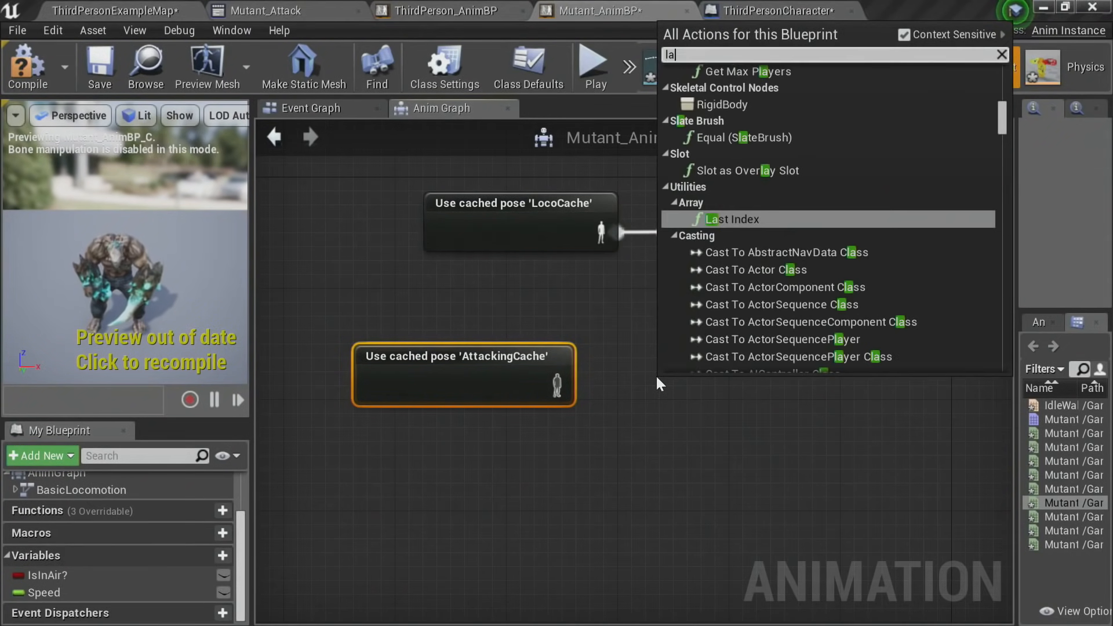
text(yered blend per)
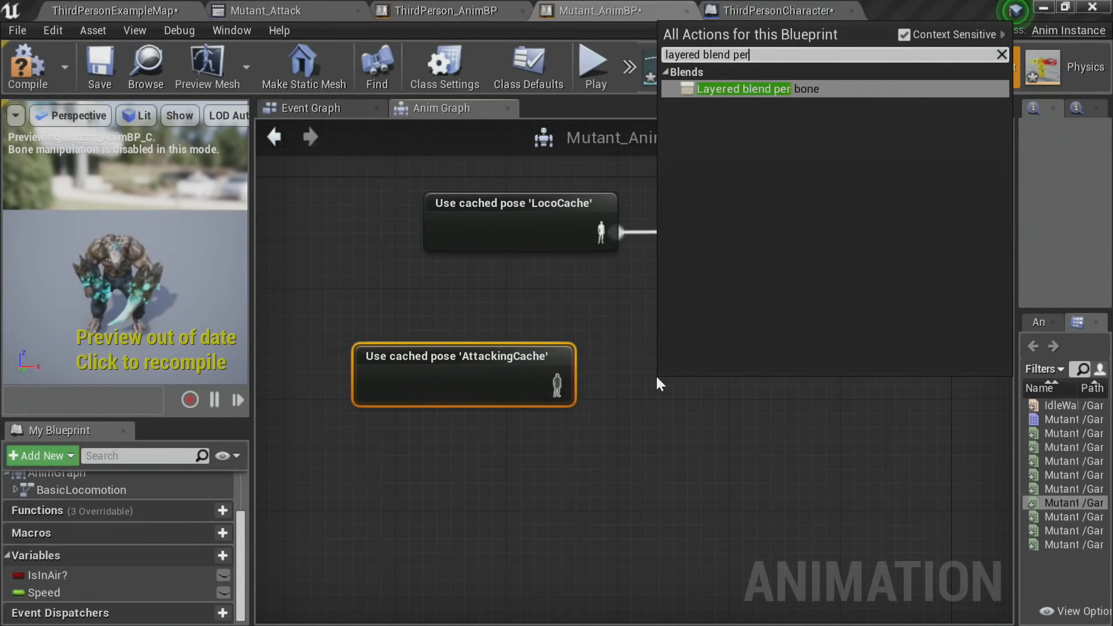
key(Return)
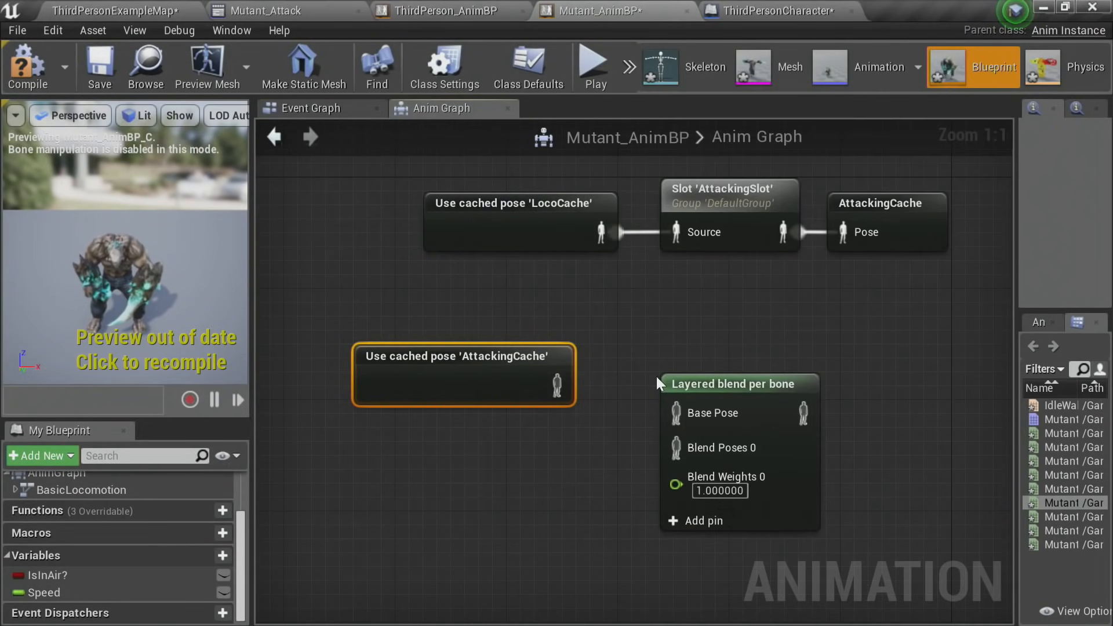
Step: Examine the Spine bone of Mutant_Skeleton in the bone hierarchy and close up on the model, and return to Mutant_AnimBP
right_drag(656, 377, 625, 338)
drag(625, 338, 639, 324)
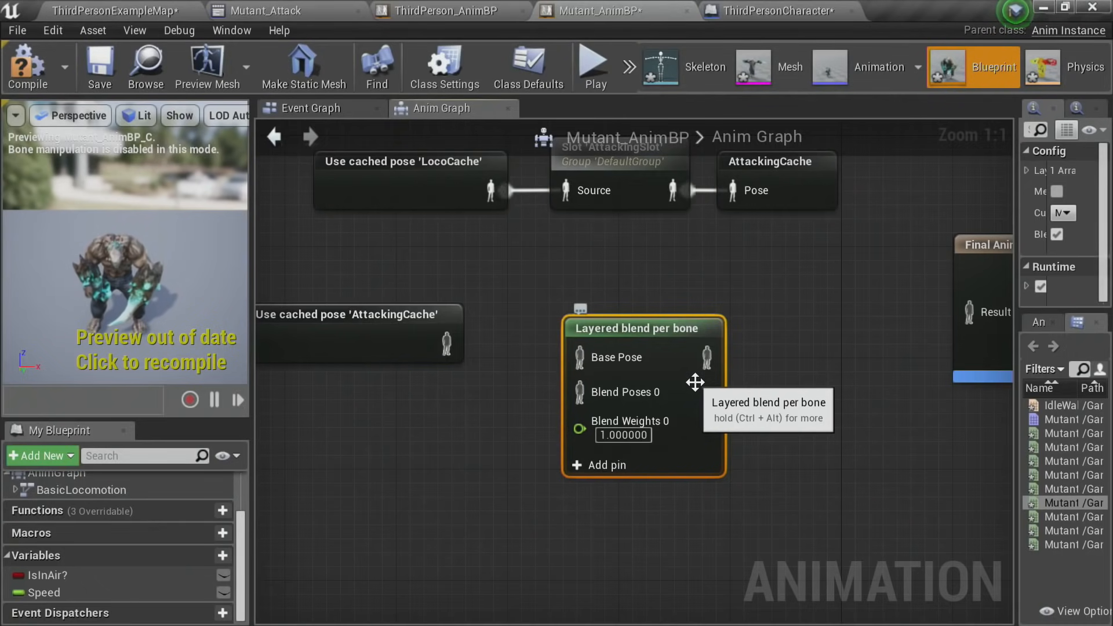
click(691, 63)
click(91, 152)
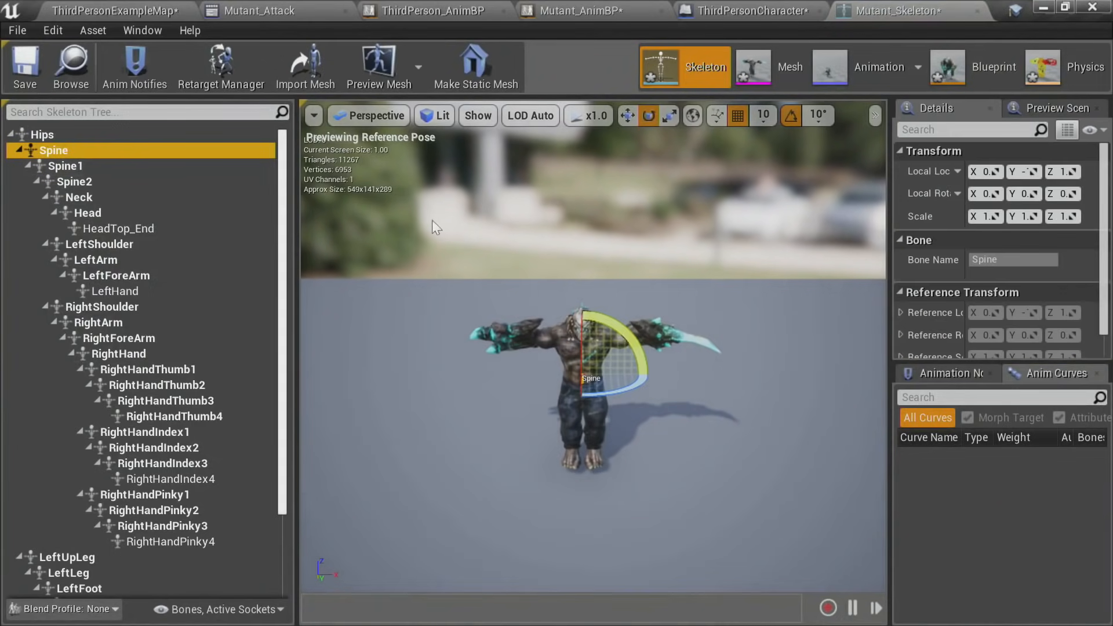
key(f)
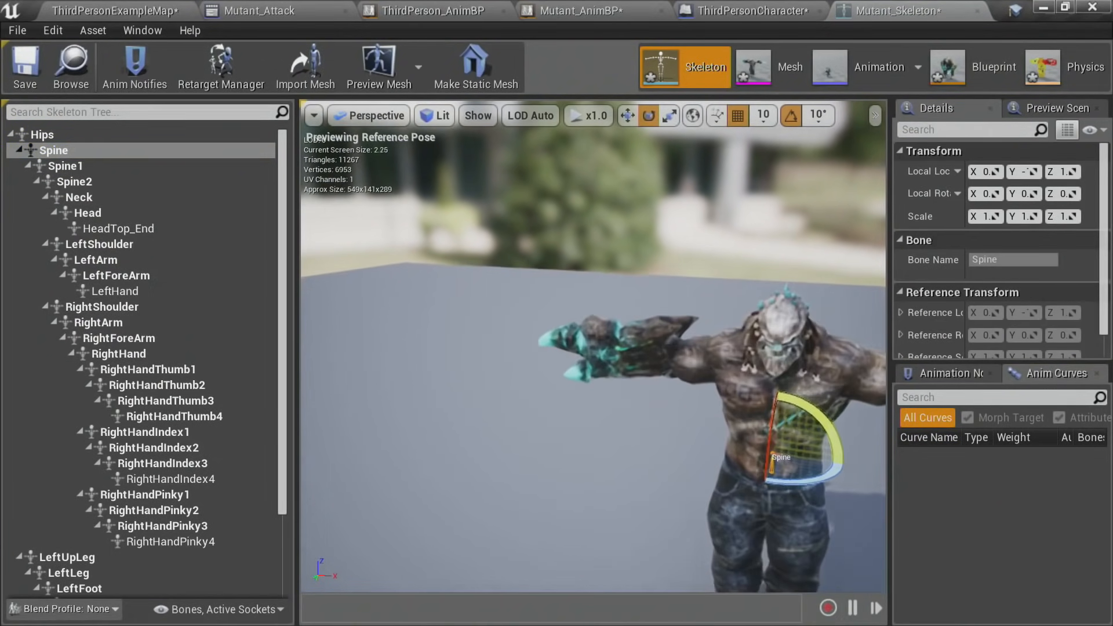
middle_drag(688, 315, 688, 371)
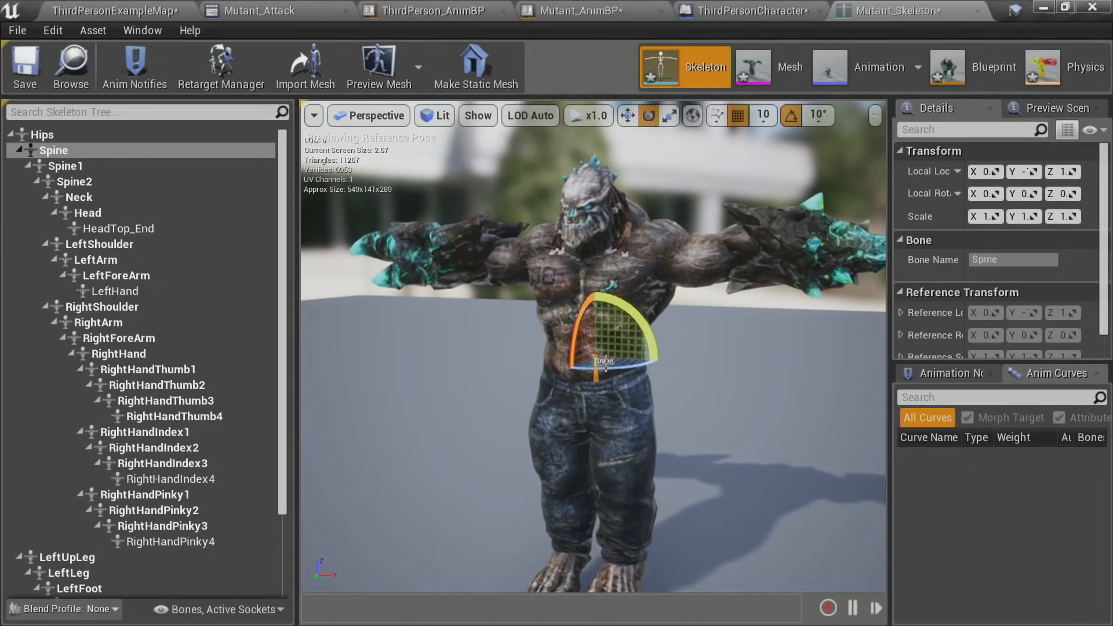
click(955, 72)
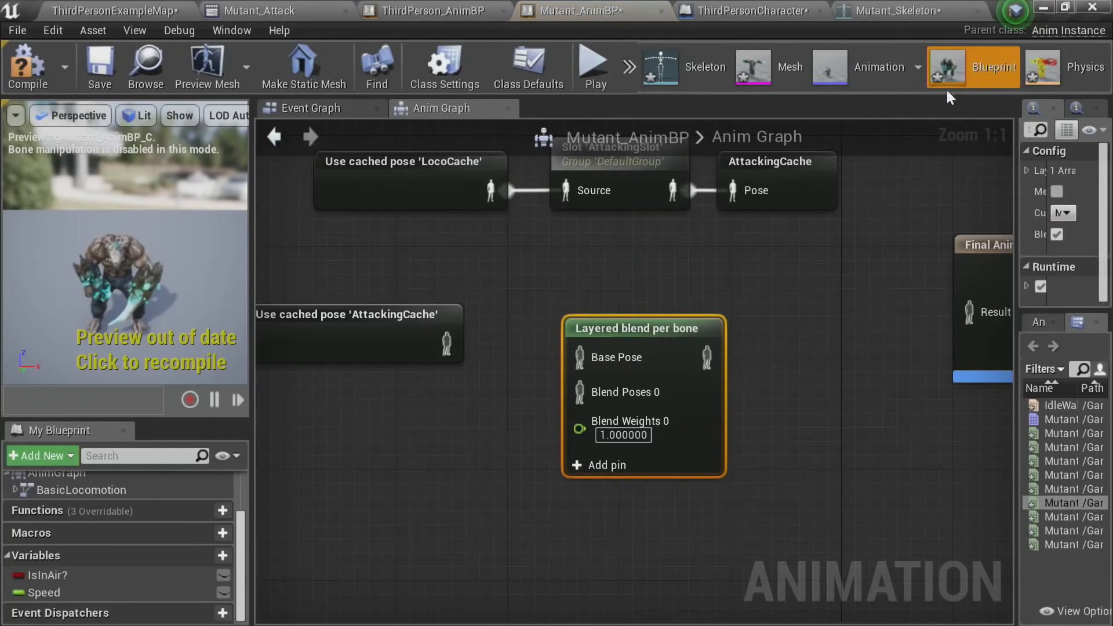
Step: Widen the node's details area and add a Branch Filters element to Layer Setup 0 of the Layered blend per bone node
right_drag(537, 321, 601, 261)
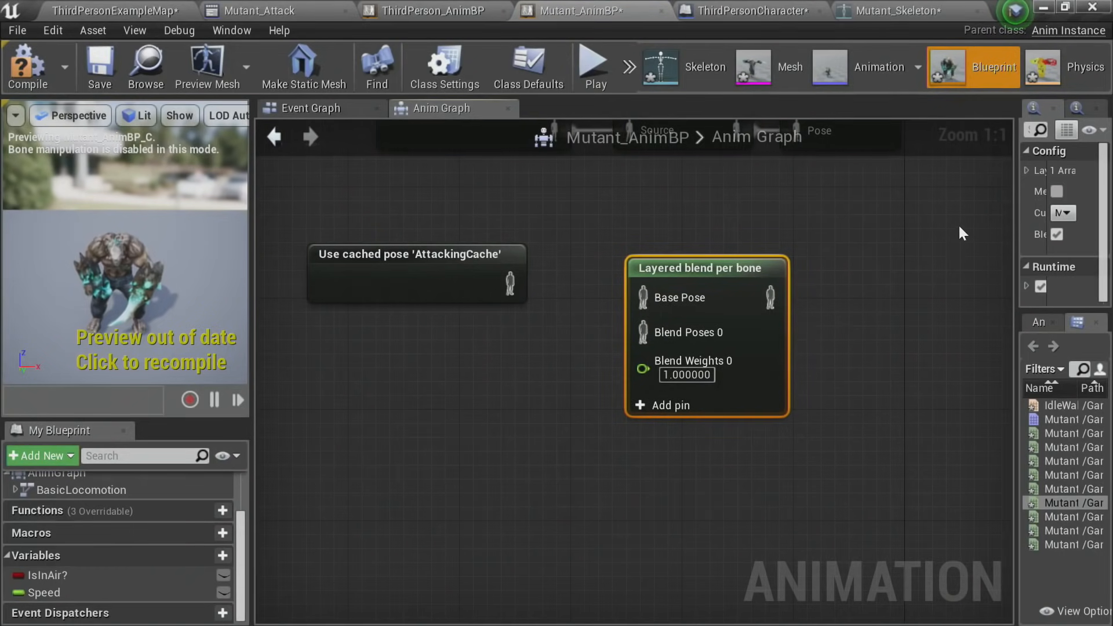
drag(1017, 226, 783, 226)
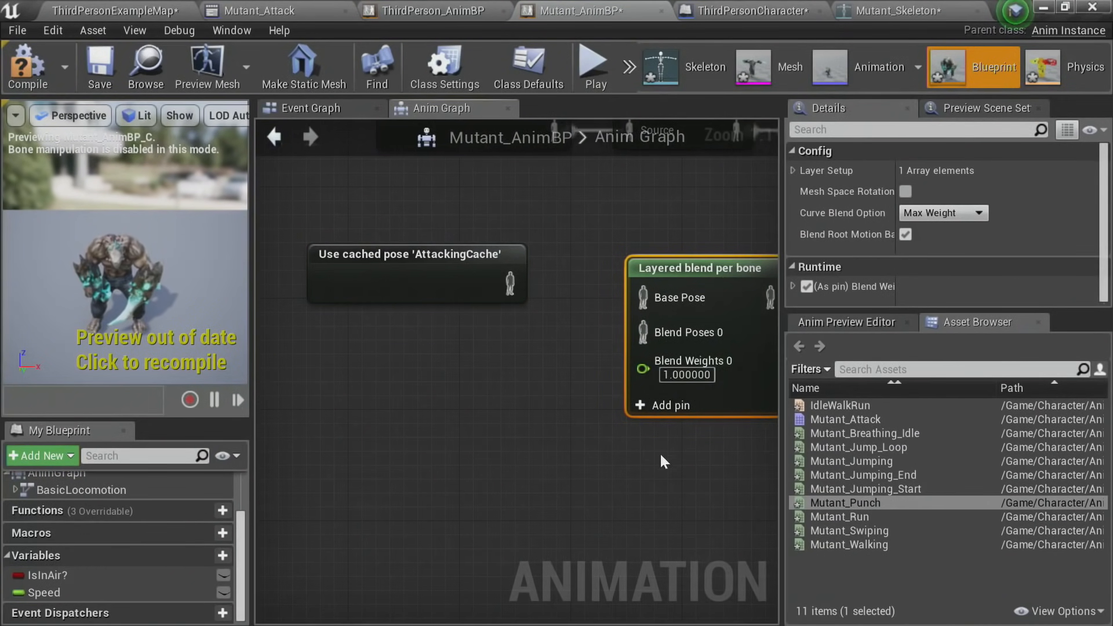
right_drag(660, 457, 483, 417)
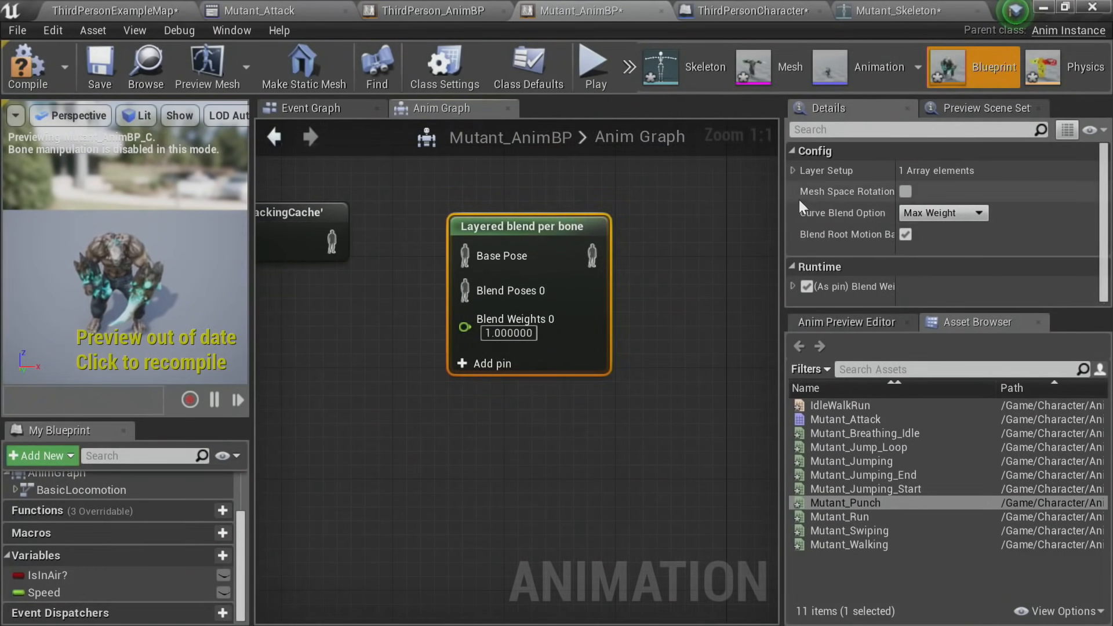
click(792, 169)
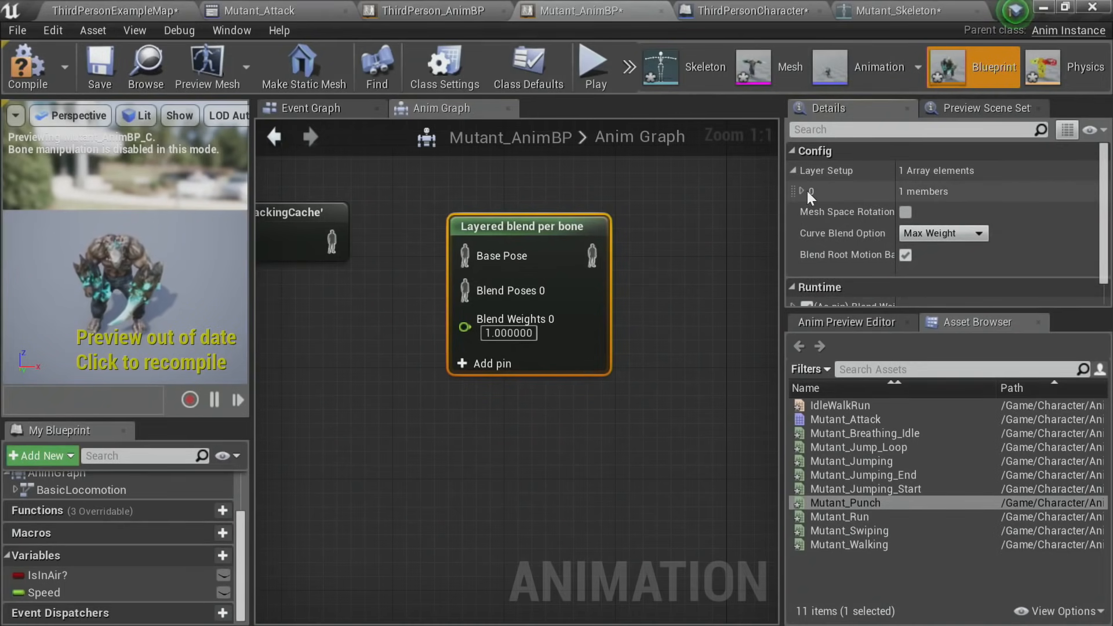
click(802, 191)
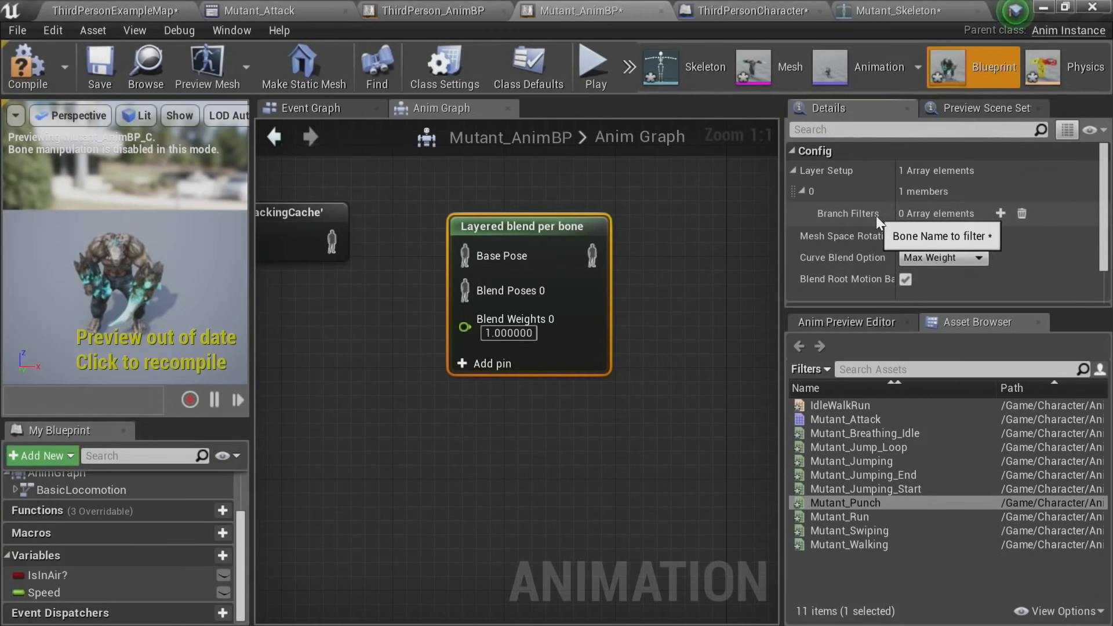
click(1006, 212)
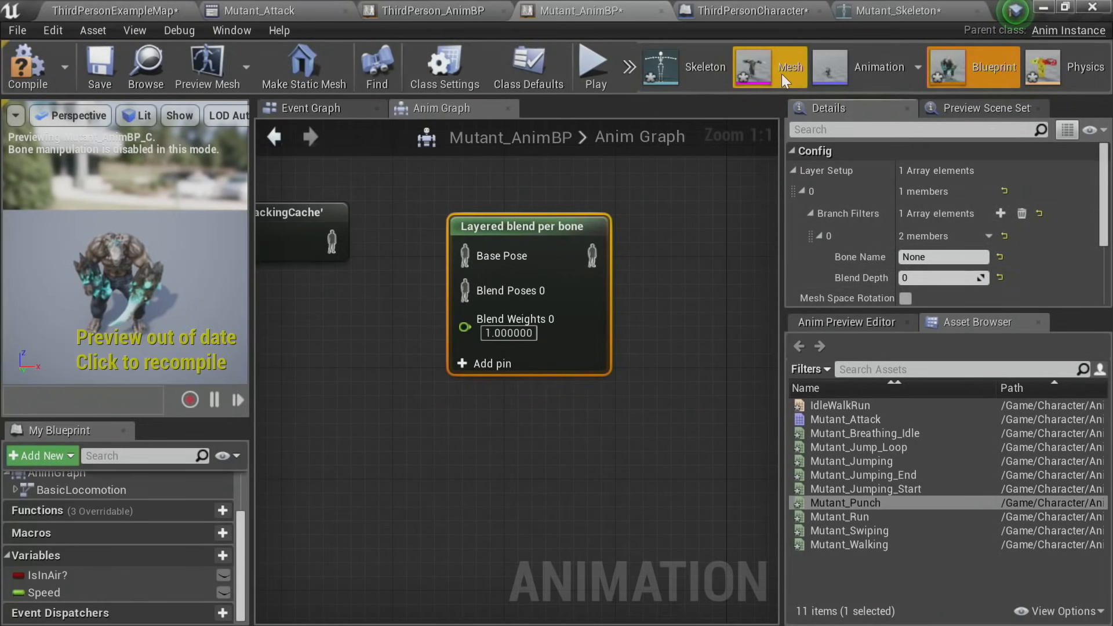
Step: Check the bone name in Mutant_Skeleton and set the branch filter's Bone Name to Spine and Blend Depth to 4
click(685, 71)
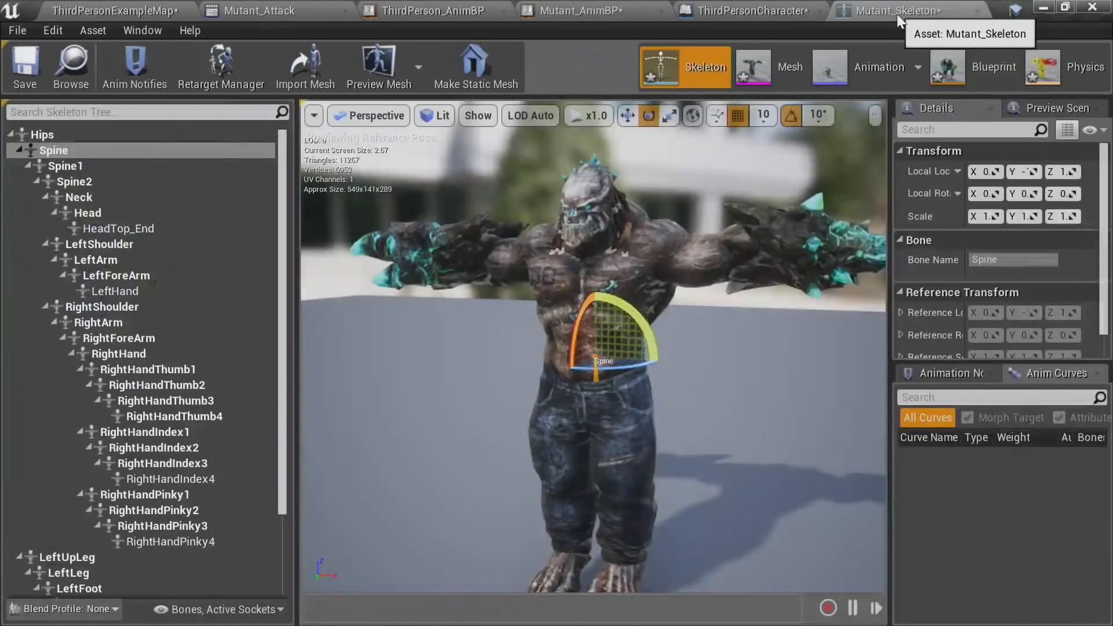
click(599, 13)
click(921, 257)
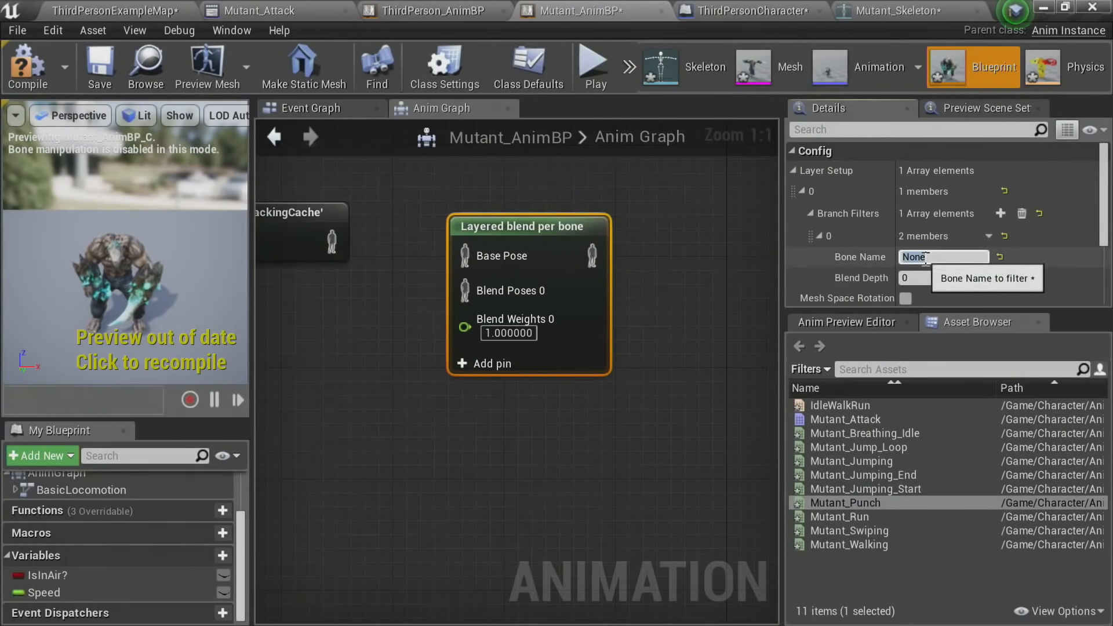
text(Spine)
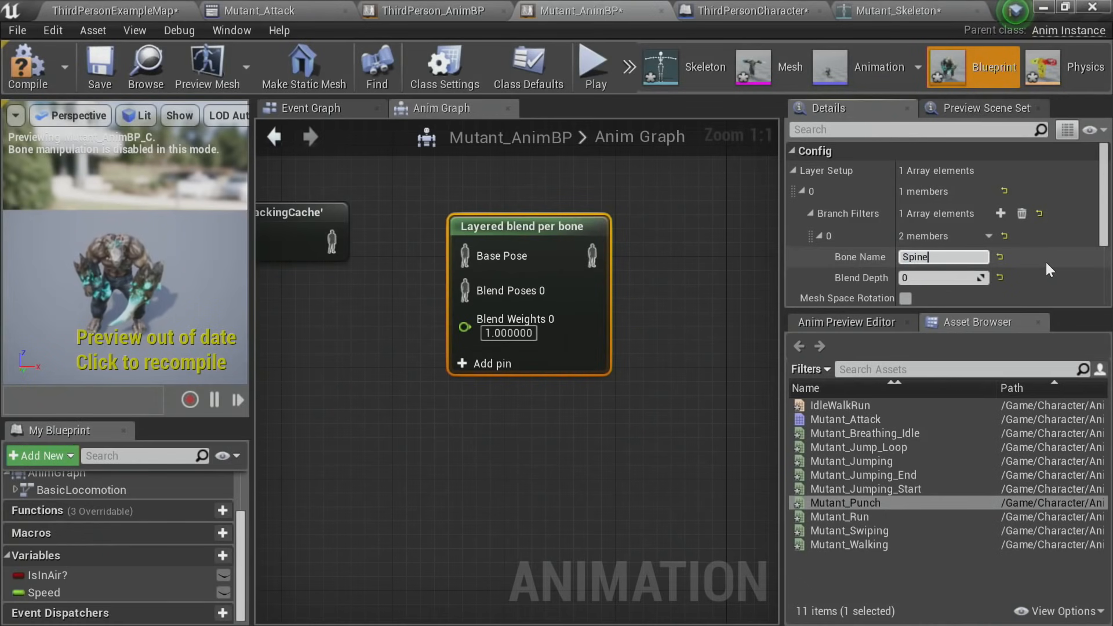
click(934, 277)
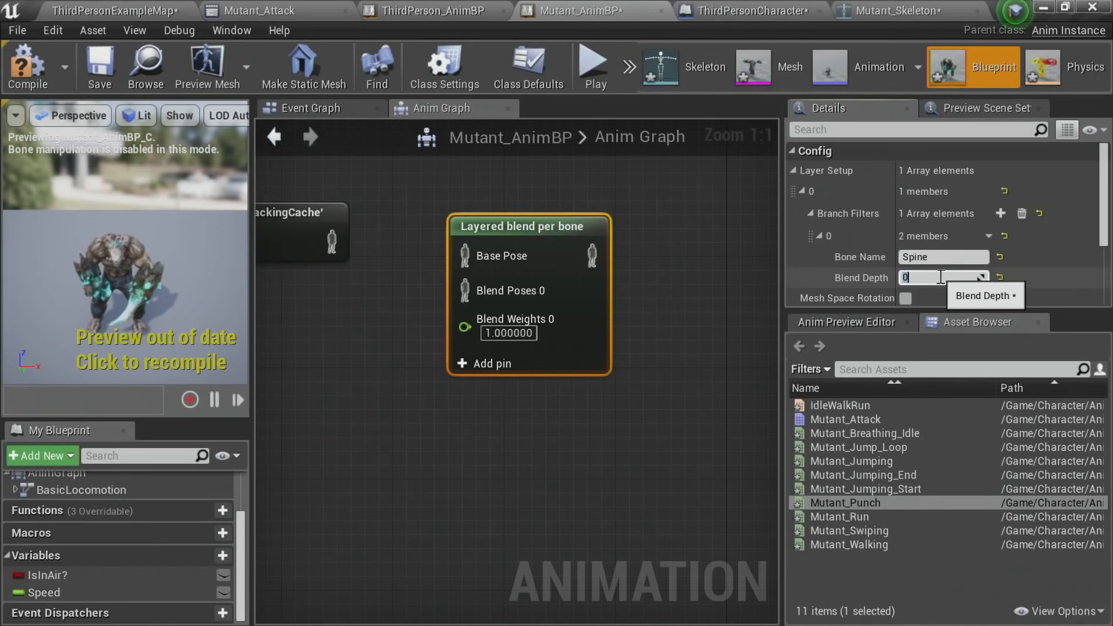
scroll(940, 277, down, 2)
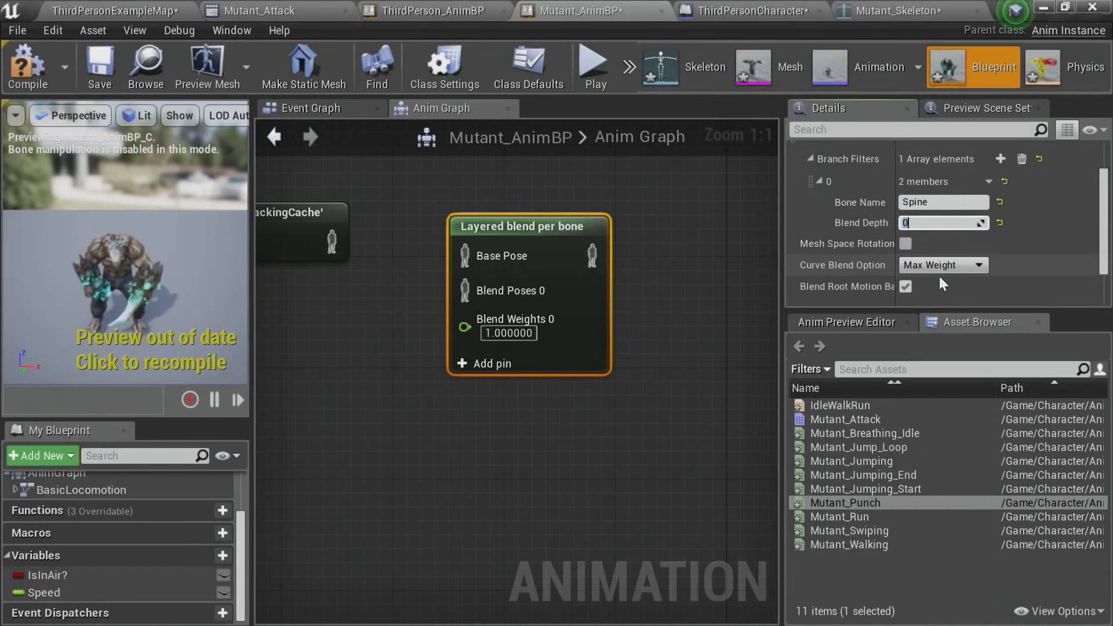
text(4)
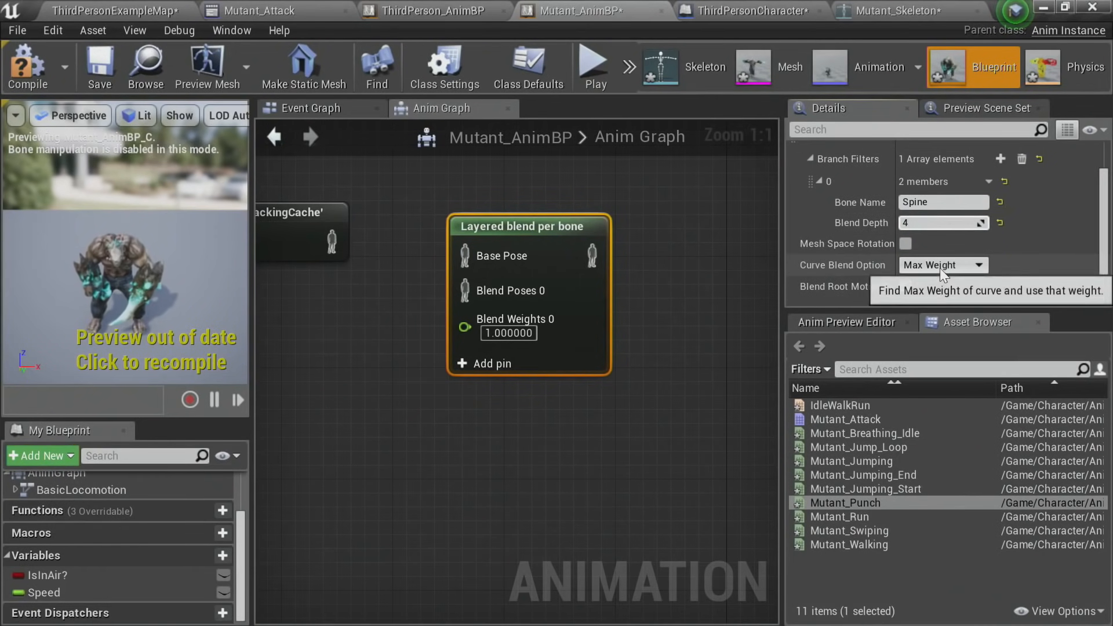
Step: Enable Mesh Space Rotation Blend on the Layered blend per bone node and widen the graph area again
drag(781, 220, 733, 221)
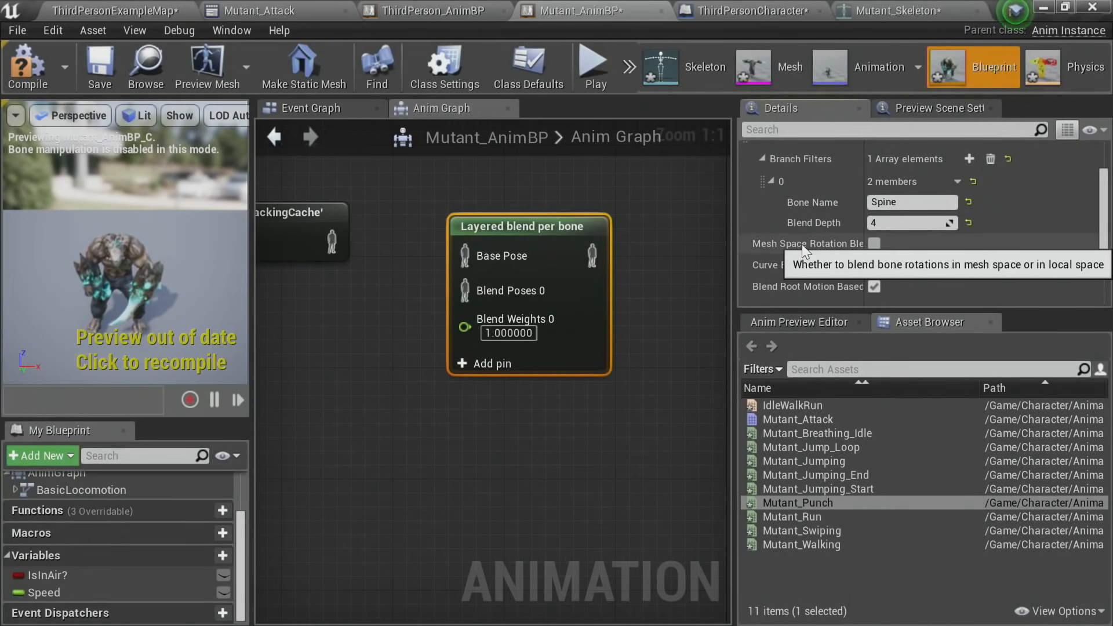
click(873, 245)
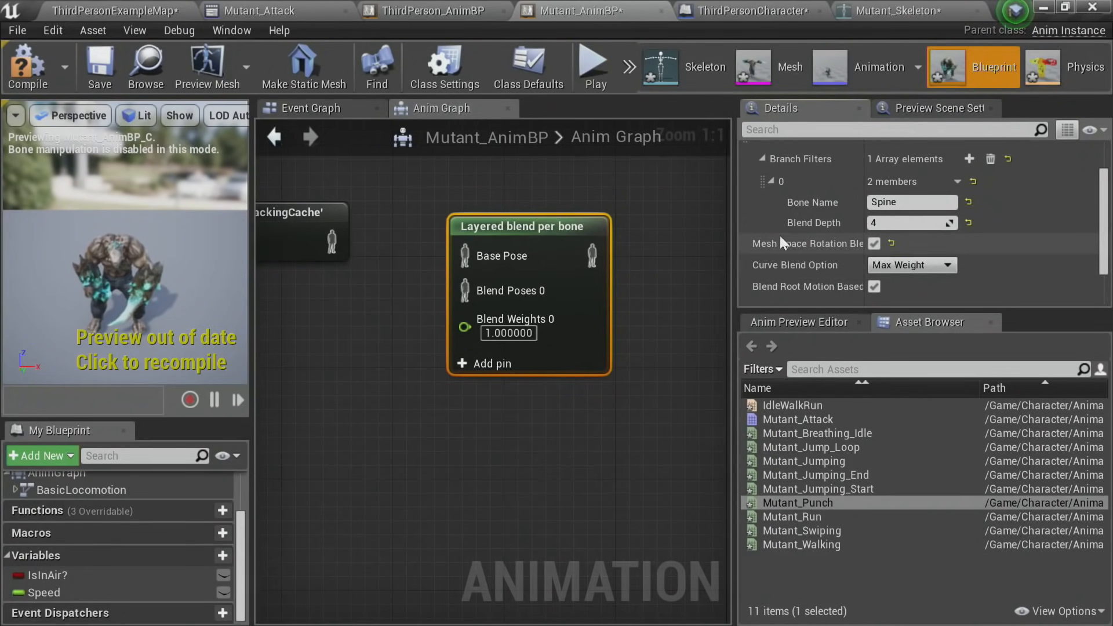
mouse_move(735, 220)
mouse_down()
mouse_move(679, 220)
mouse_move(757, 221)
mouse_up()
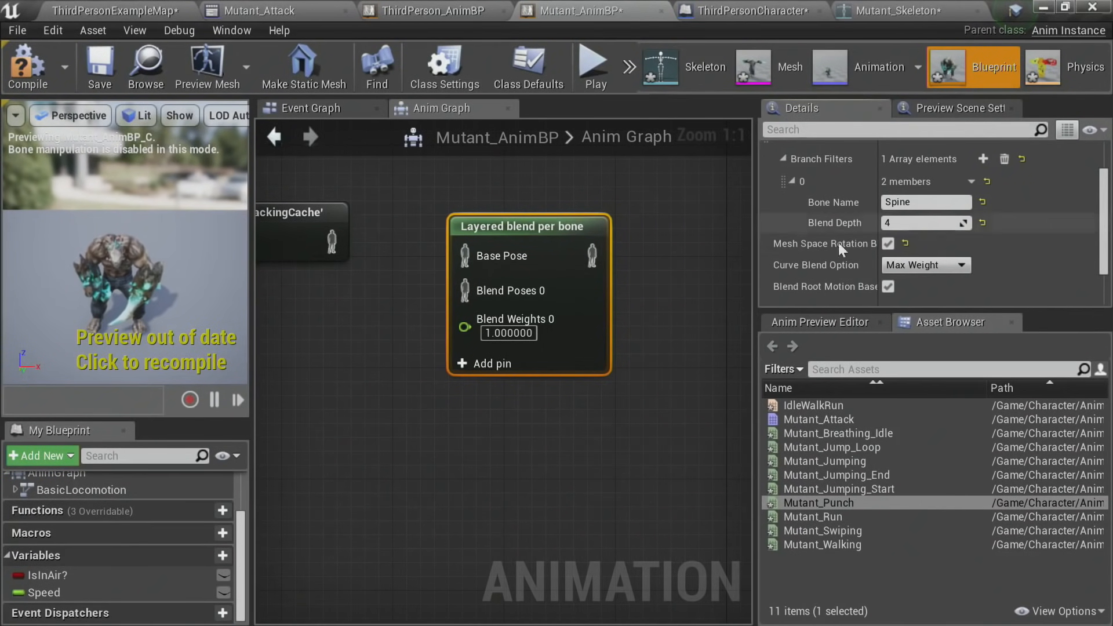
click(735, 270)
drag(754, 243, 930, 241)
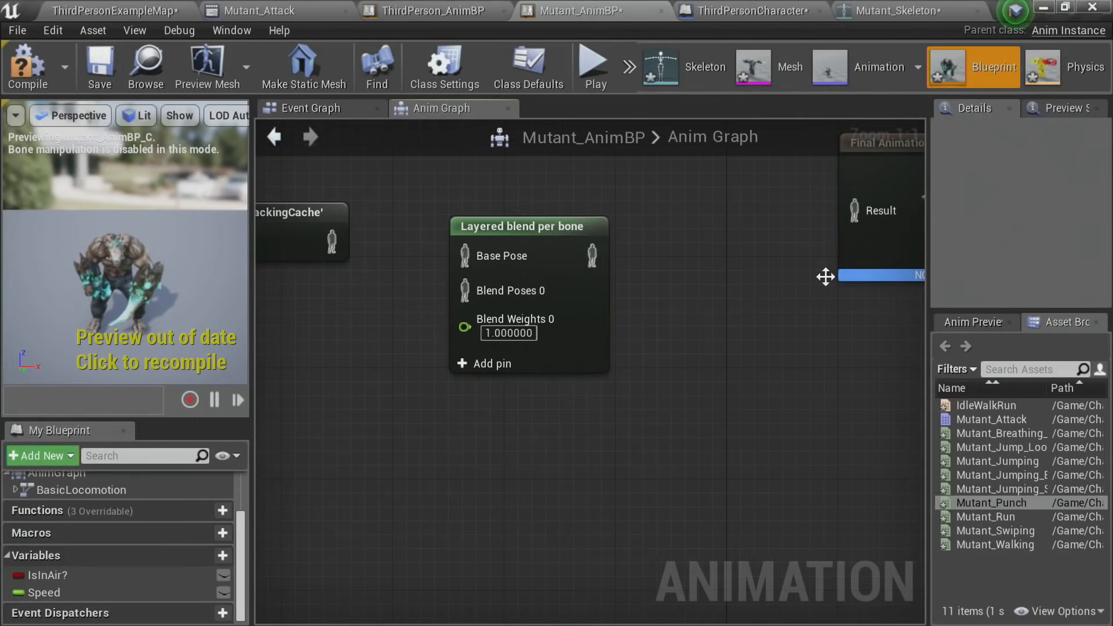
Step: Move the cached pose 'AttackingCache' node downward to make room above it beside the Layered blend per bone node
right_drag(707, 269, 833, 317)
scroll(816, 378, down, 2)
drag(479, 280, 479, 360)
scroll(525, 315, up, 2)
right_drag(578, 262, 529, 472)
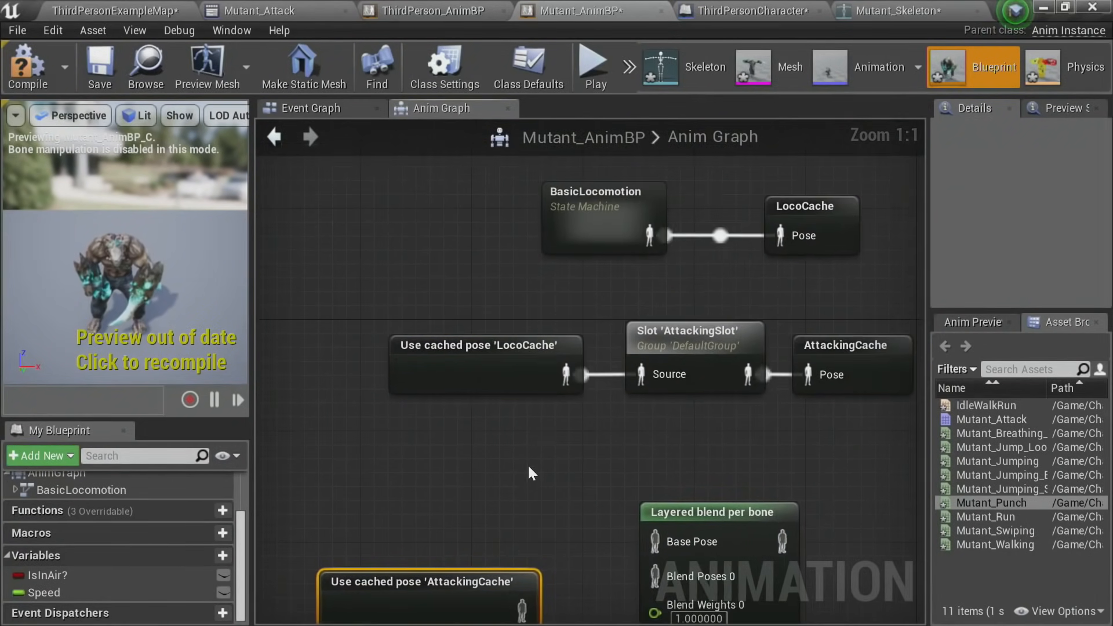
Step: Duplicate the cached pose 'LocoCache' node and place the copy just above the cached pose 'AttackingCache' node
click(475, 360)
mouse_move(447, 461)
right_down()
mouse_move(467, 392)
mouse_move(437, 449)
right_up()
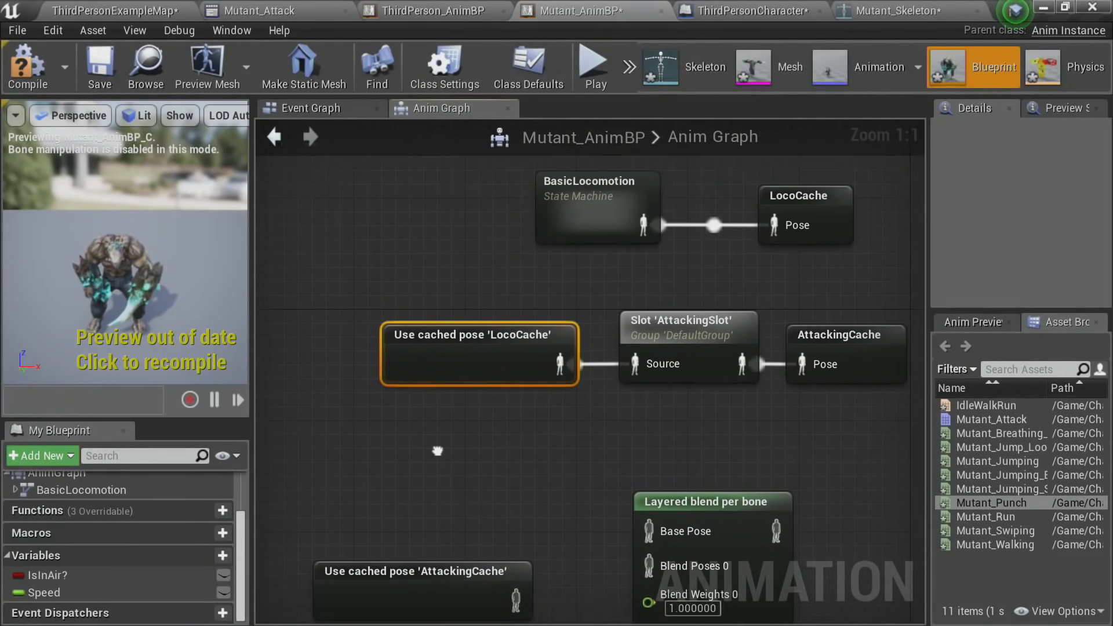
right_drag(487, 380, 579, 273)
key(ctrl+c)
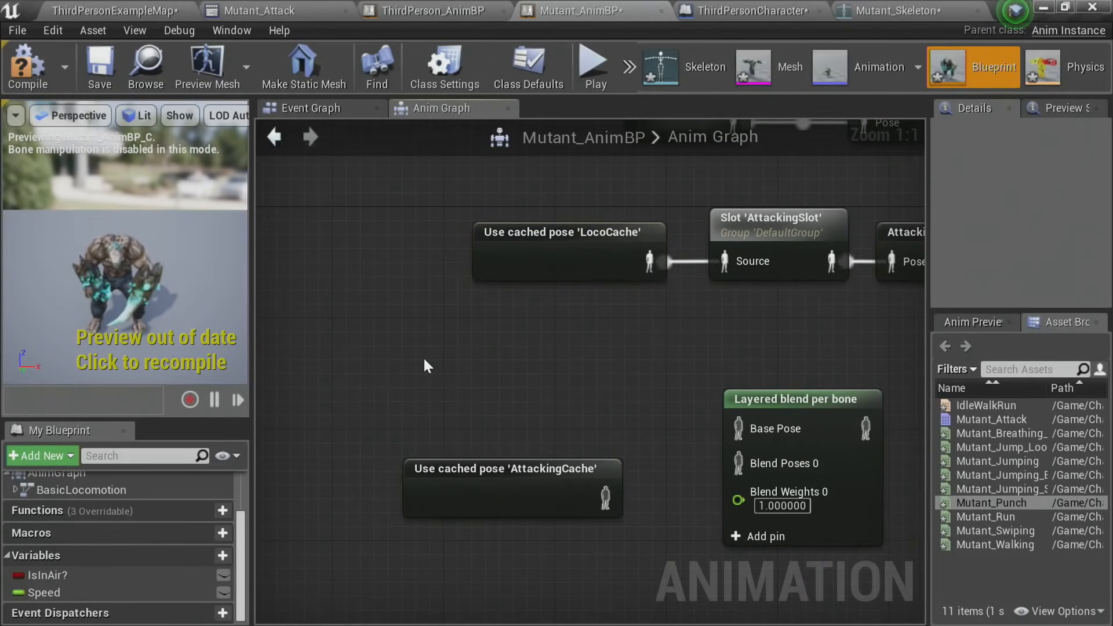
key(ctrl+v)
right_drag(614, 463, 479, 362)
Step: Connect the copied 'LocoCache' pose to Base Pose and 'AttackingCache' to Blend Poses 0, and move the blend node closer to them
drag(473, 299, 603, 327)
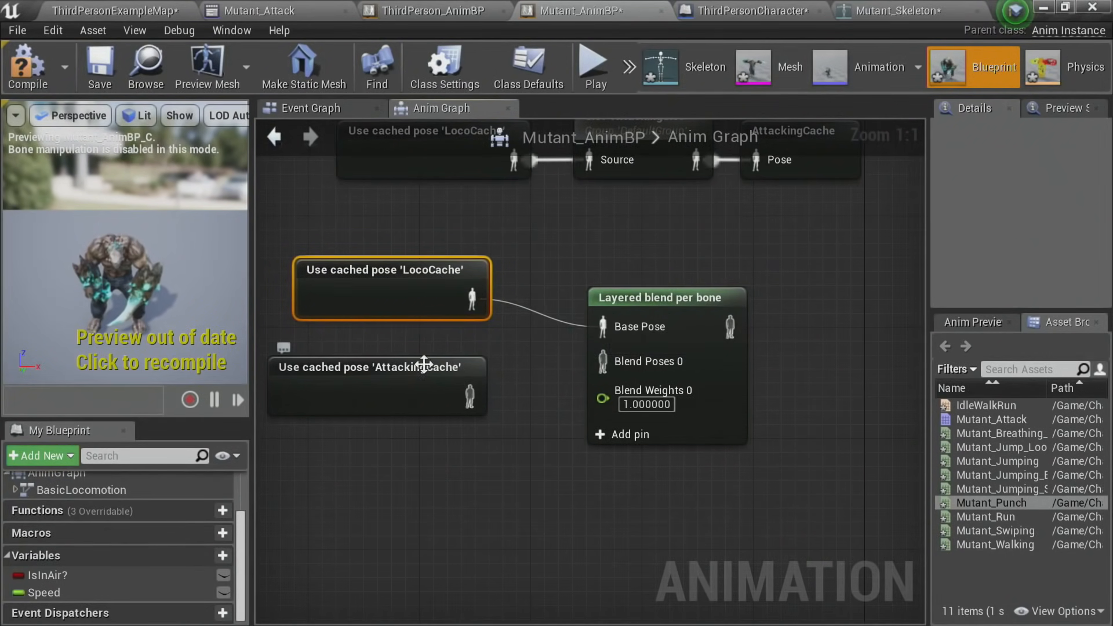
drag(471, 398, 603, 361)
click(670, 303)
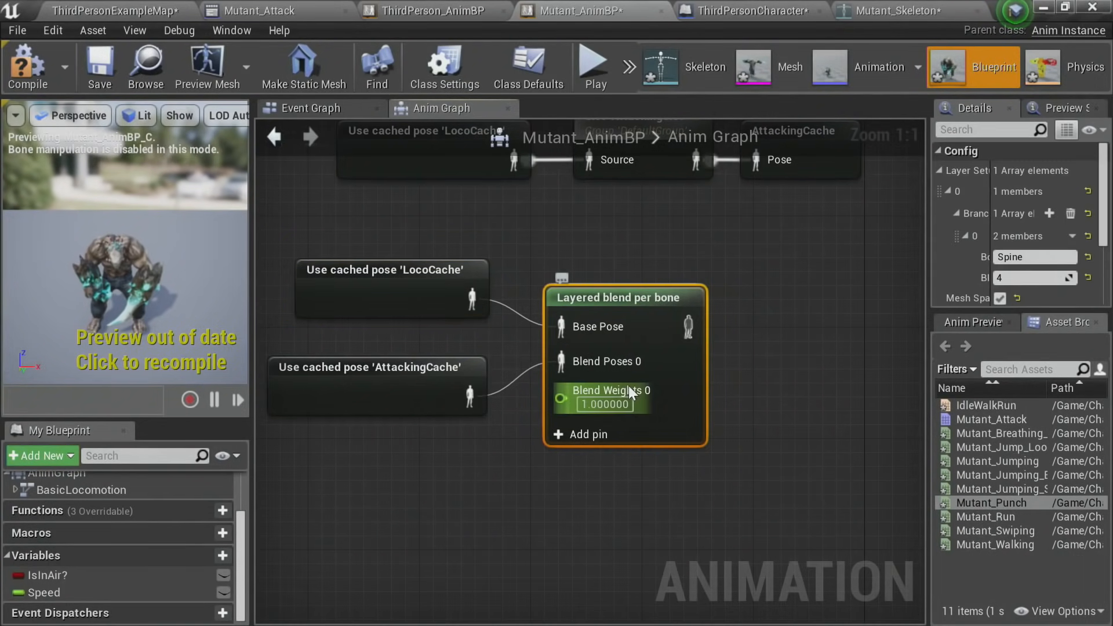
Step: Connect the Layered blend per bone output to the Result of Final Animation Pose and compile the animation blueprint
scroll(799, 347, down, 3)
right_drag(813, 356, 643, 397)
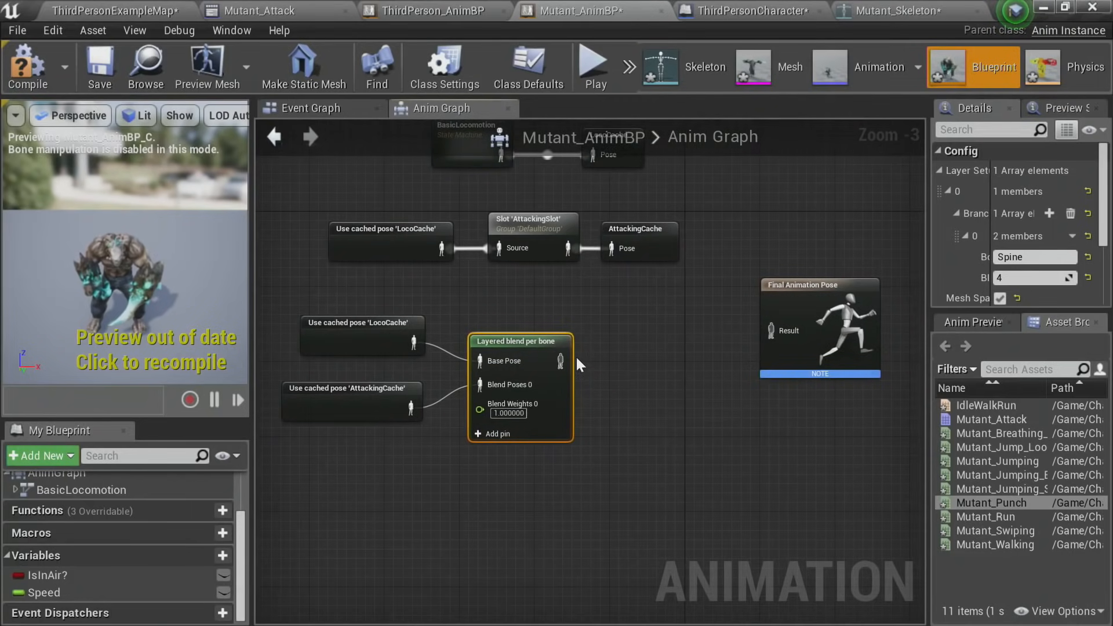
drag(560, 360, 754, 326)
right_drag(686, 420, 778, 426)
click(27, 67)
Step: Start a play session in ThirdPersonExampleMap and play-test the mutant's attacks while moving it forward and backward
click(116, 10)
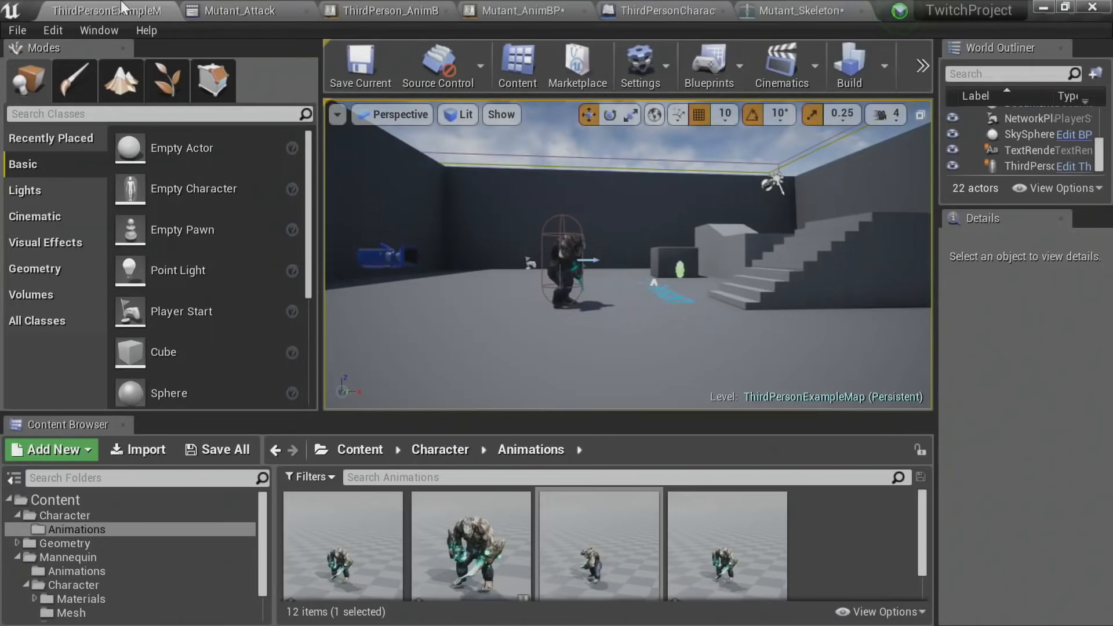
click(922, 66)
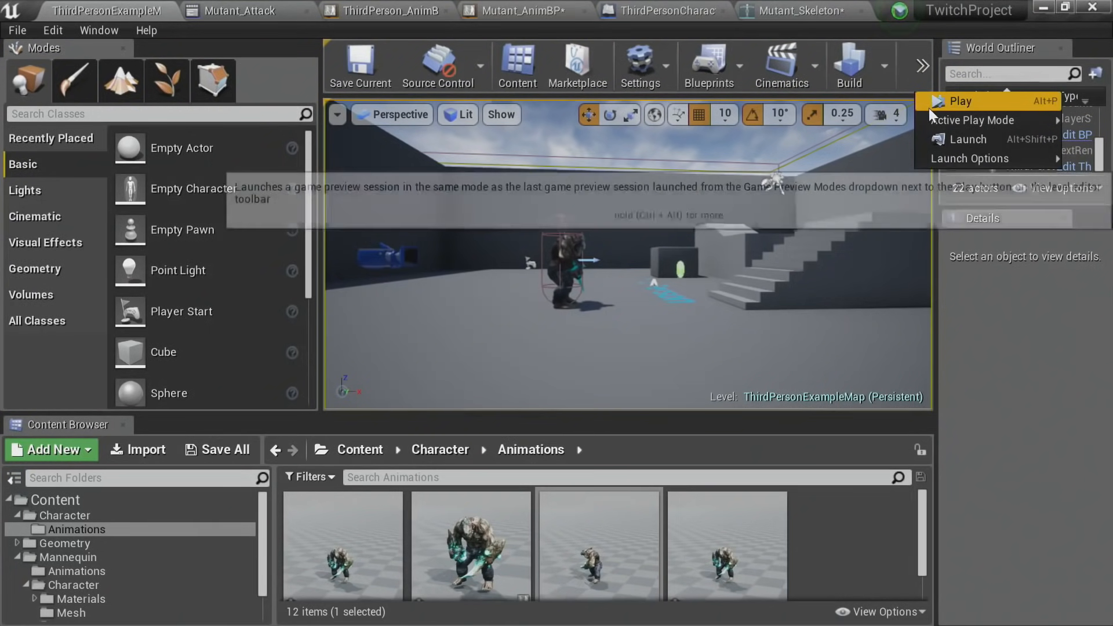
click(936, 95)
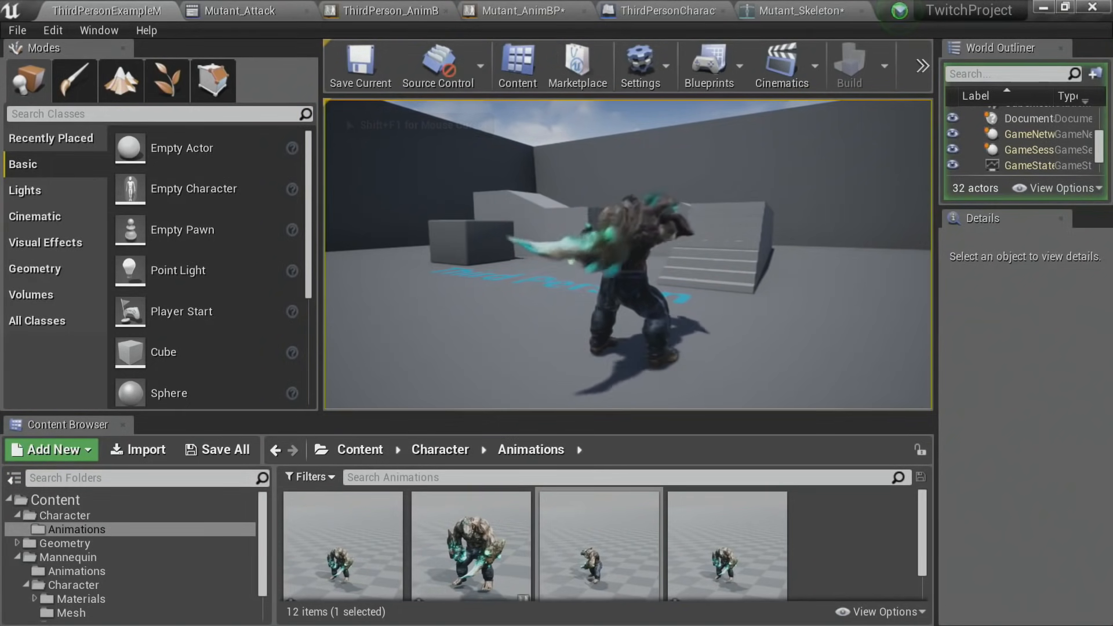
key(w)
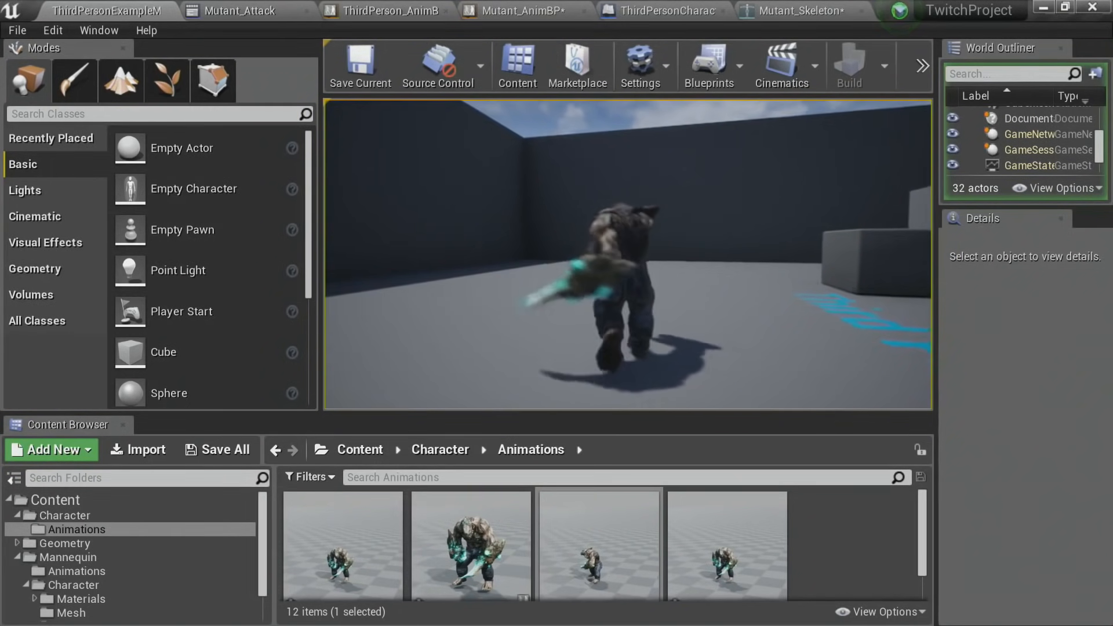
key(w)
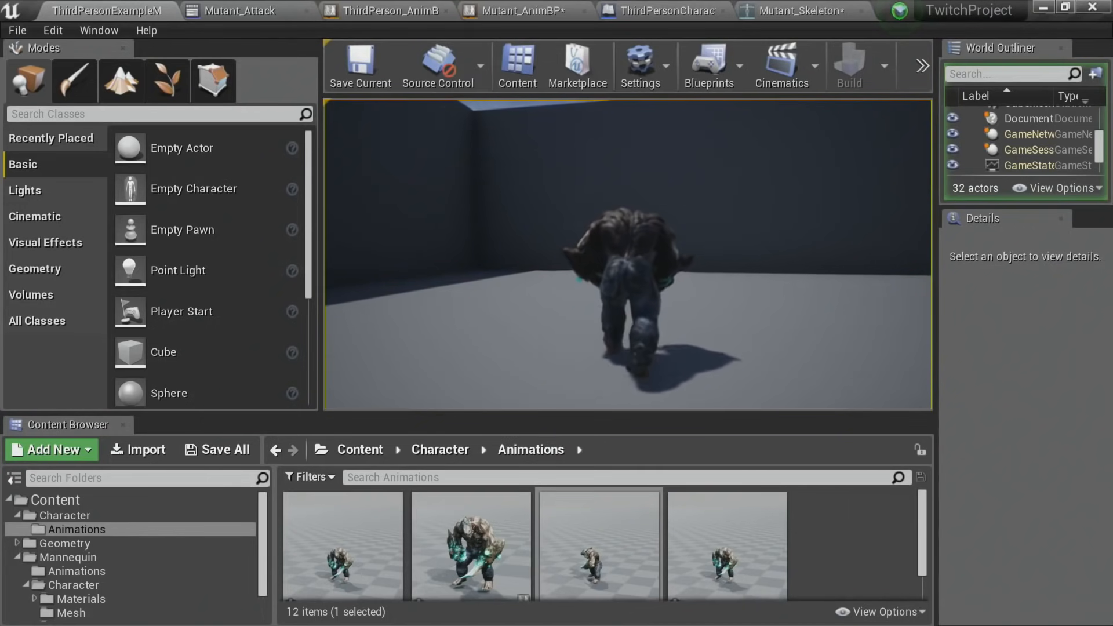
key(s)
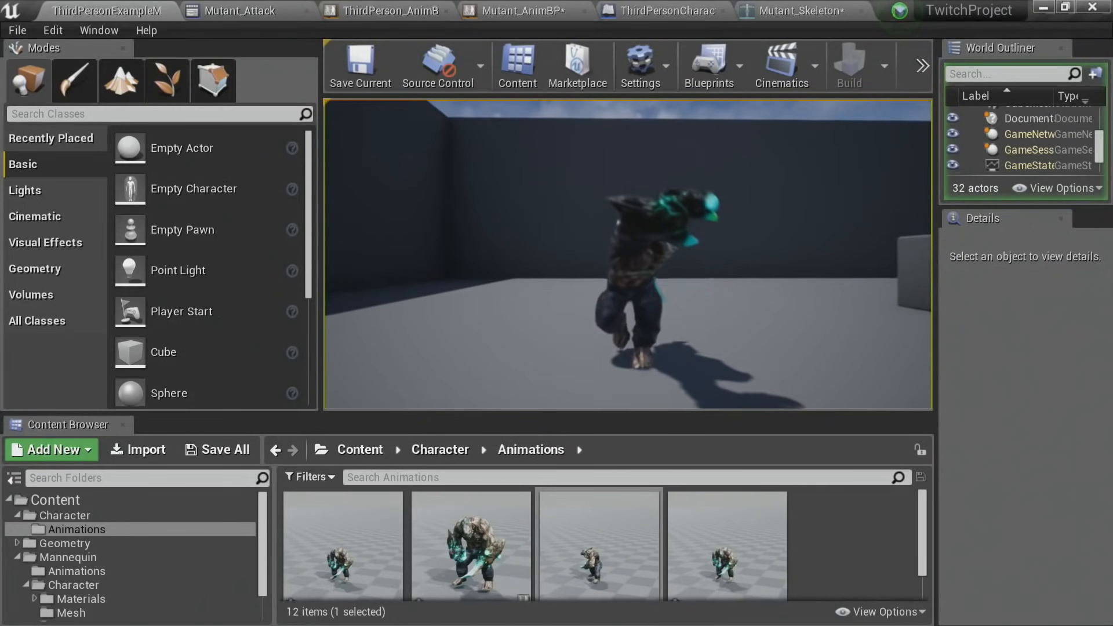
key(s)
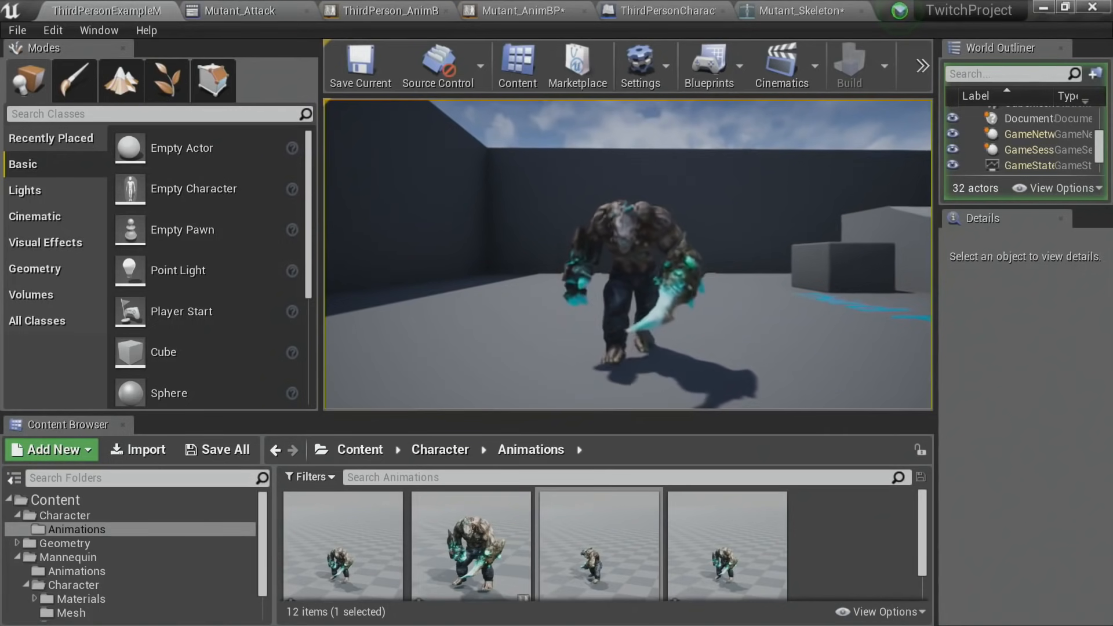
key(s)
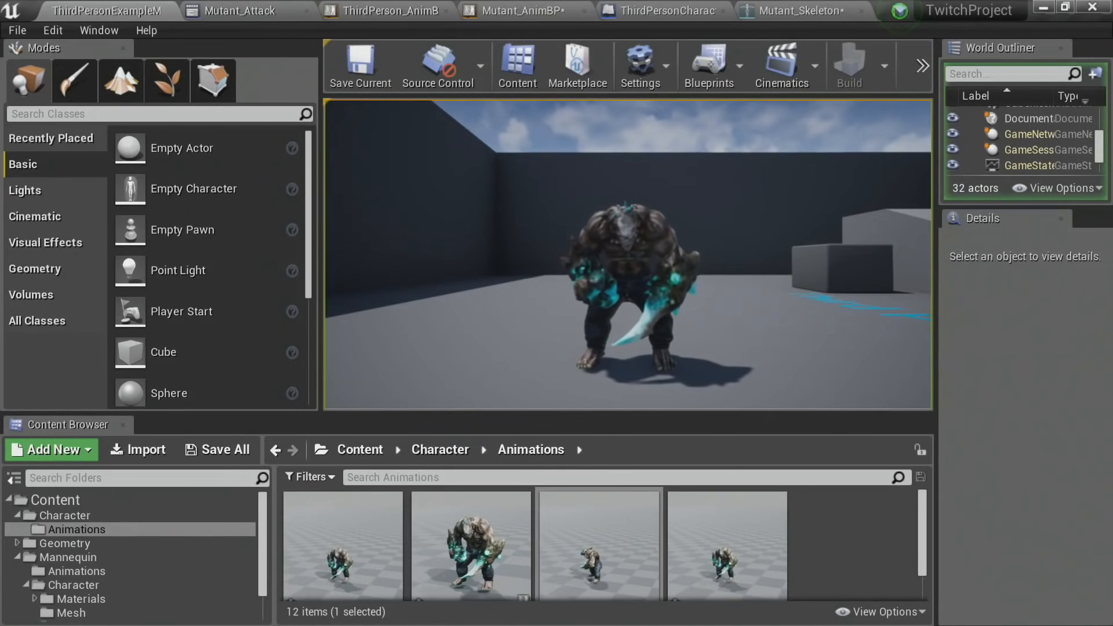
Step: End the play session, return to the Mutant_AnimBP anim graph and add a Blend Poses by bool node below the Final Animation Pose
key(Escape)
click(542, 11)
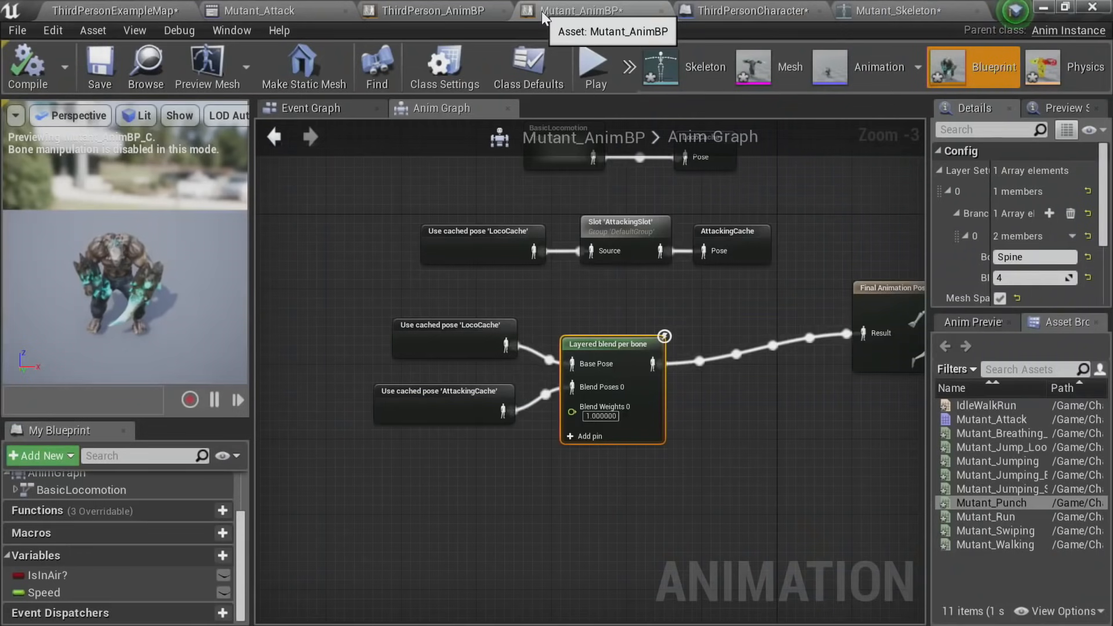
scroll(604, 360, up, 2)
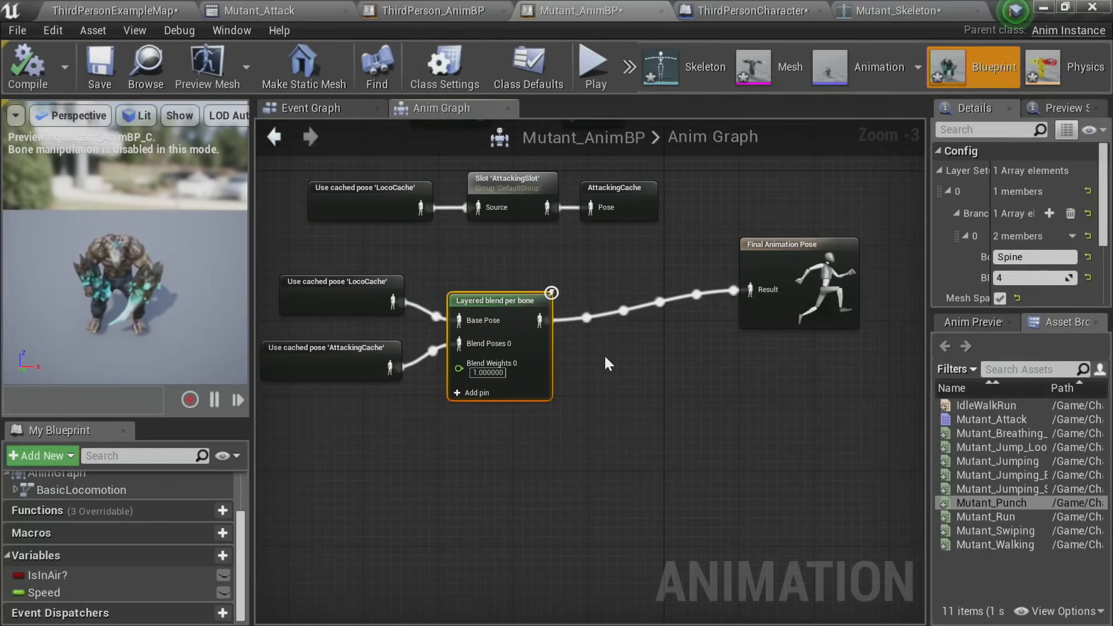
right_drag(587, 335, 646, 262)
scroll(644, 269, up, 3)
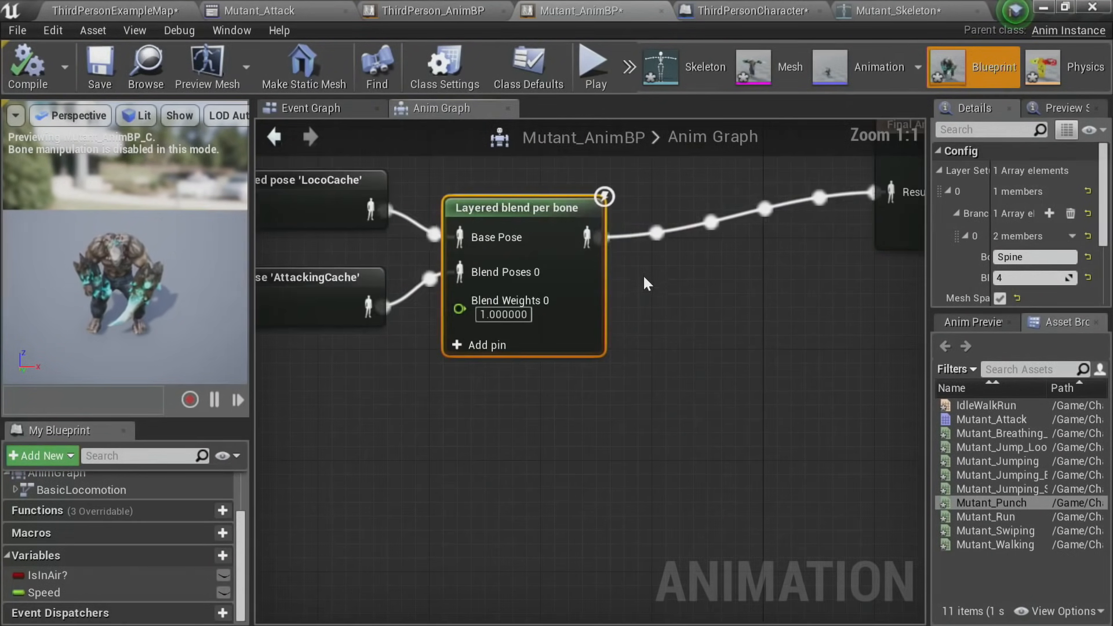
scroll(644, 312, down, 1)
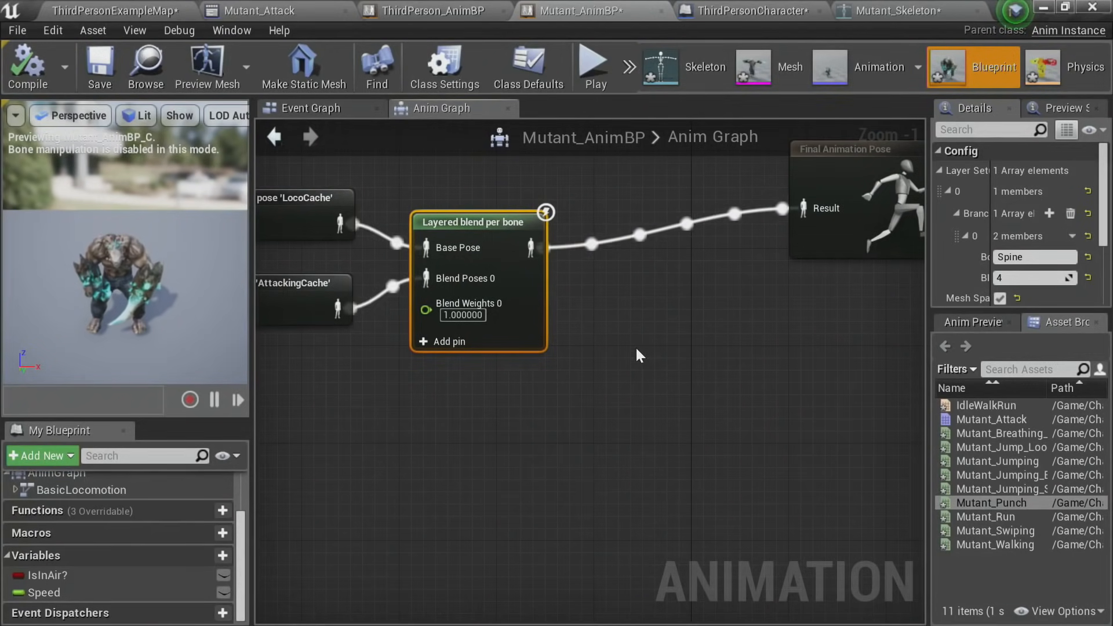
right_click(643, 337)
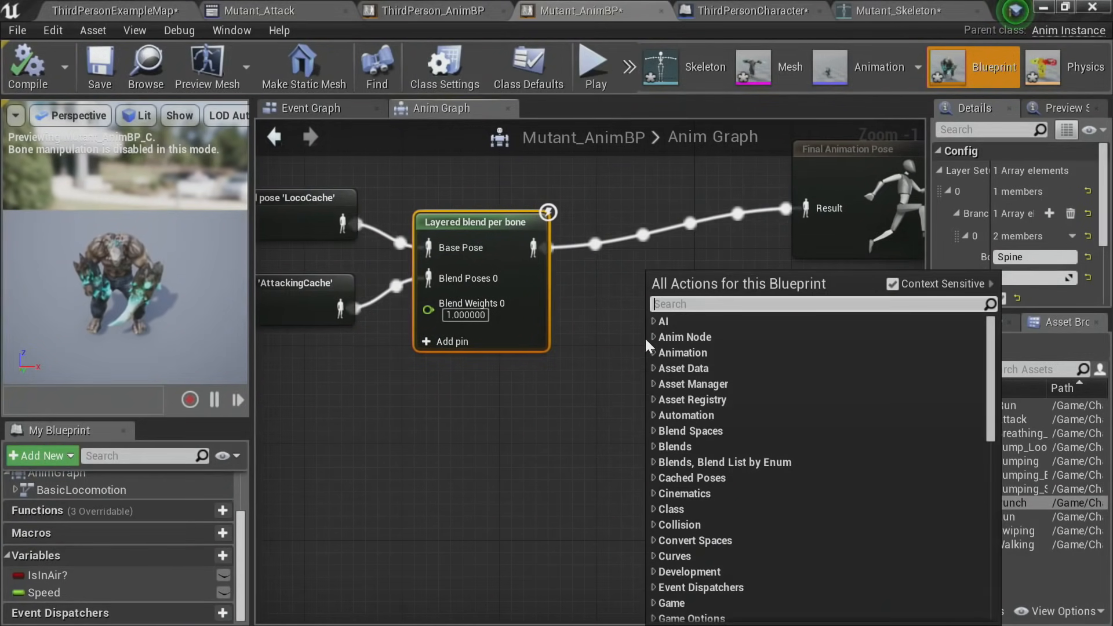
text(blend)
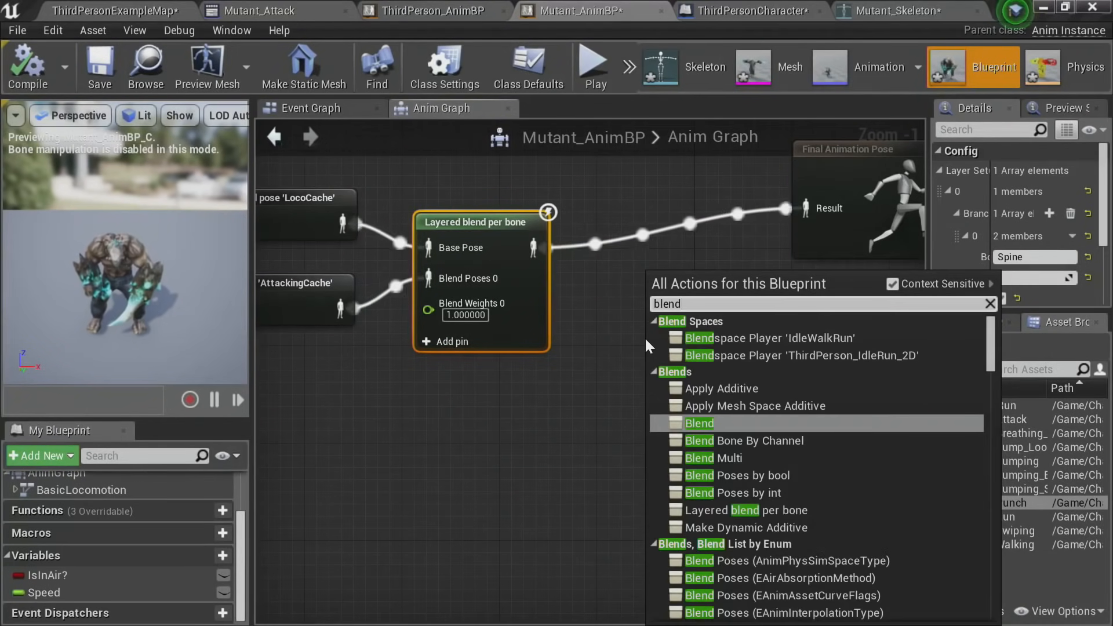
text( bool)
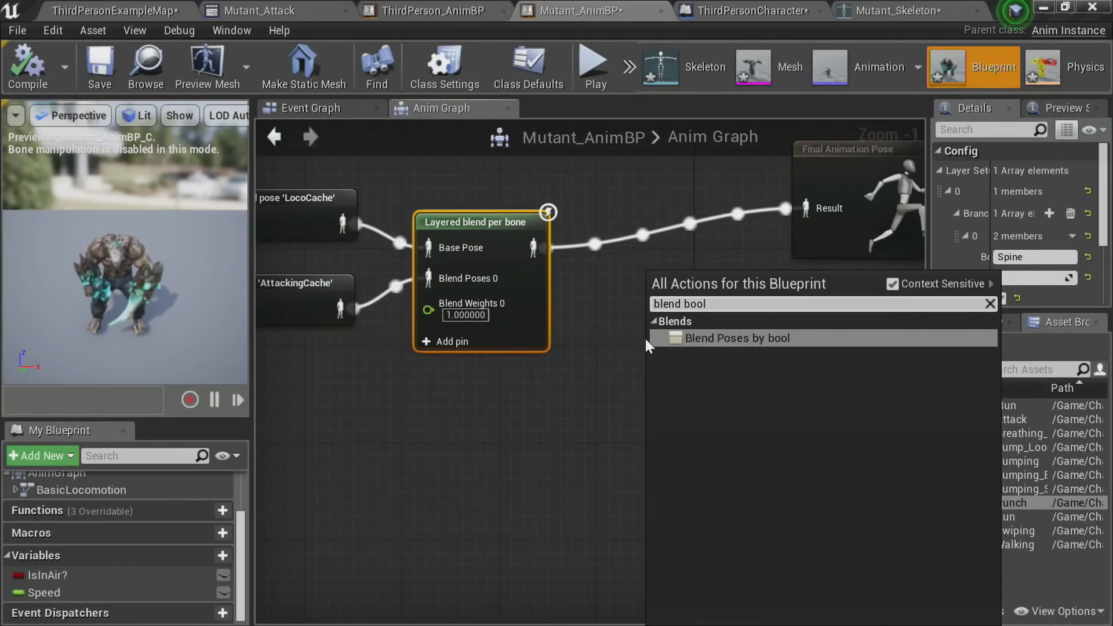
key(Return)
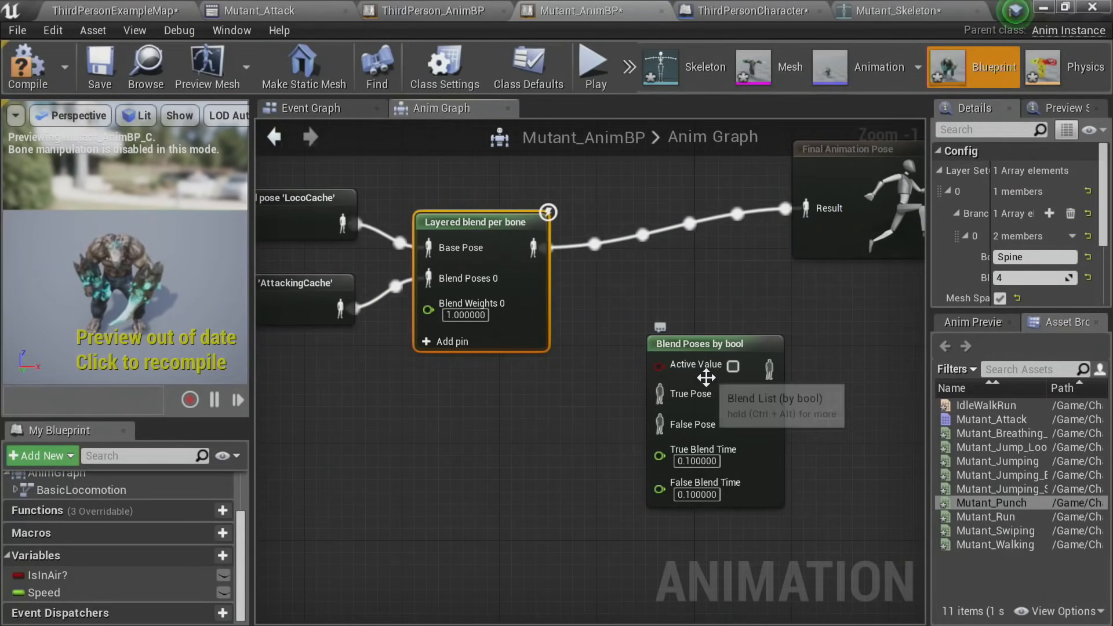
Step: Connect the Blend Poses by bool output to the Final Animation Pose Result and shift the Final Animation Pose node farther from it
right_drag(539, 421, 471, 542)
drag(702, 482, 762, 321)
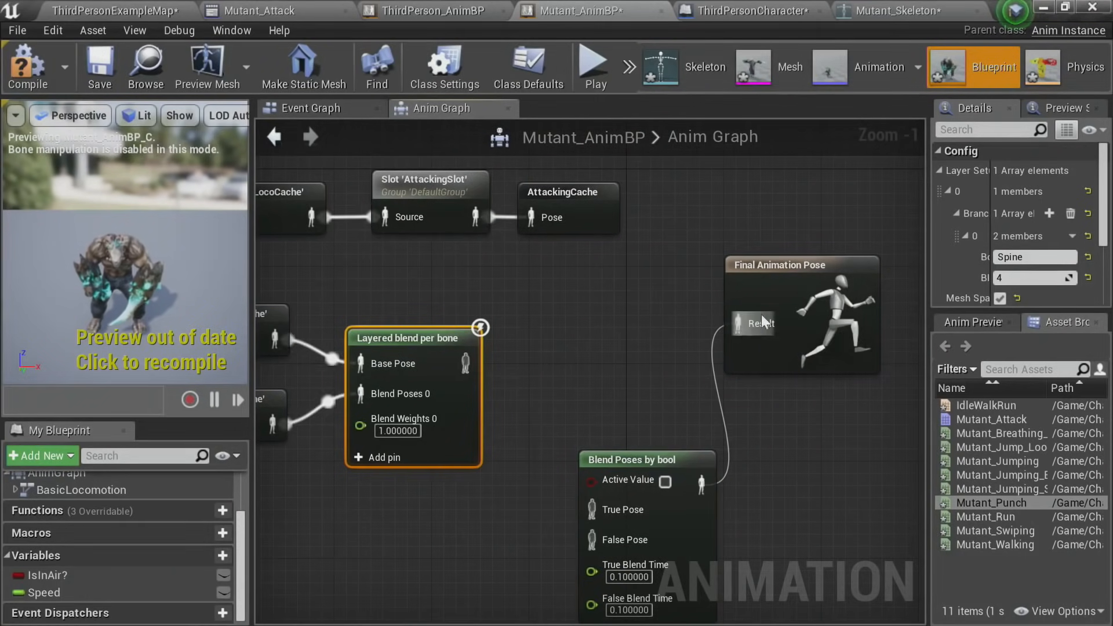
drag(813, 262, 860, 261)
Step: Move the Layered blend per bone node and its two cached poses away from Blend Poses by bool, and connect its output to True Pose
right_drag(550, 425, 620, 332)
right_drag(503, 416, 618, 402)
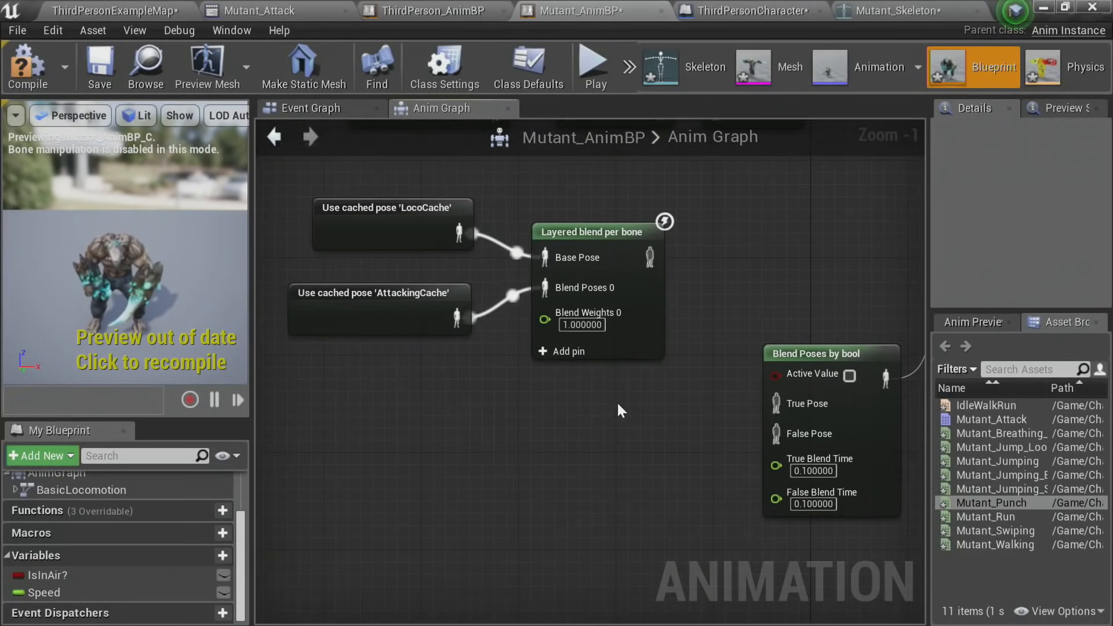
drag(618, 403, 294, 247)
right_drag(644, 411, 714, 322)
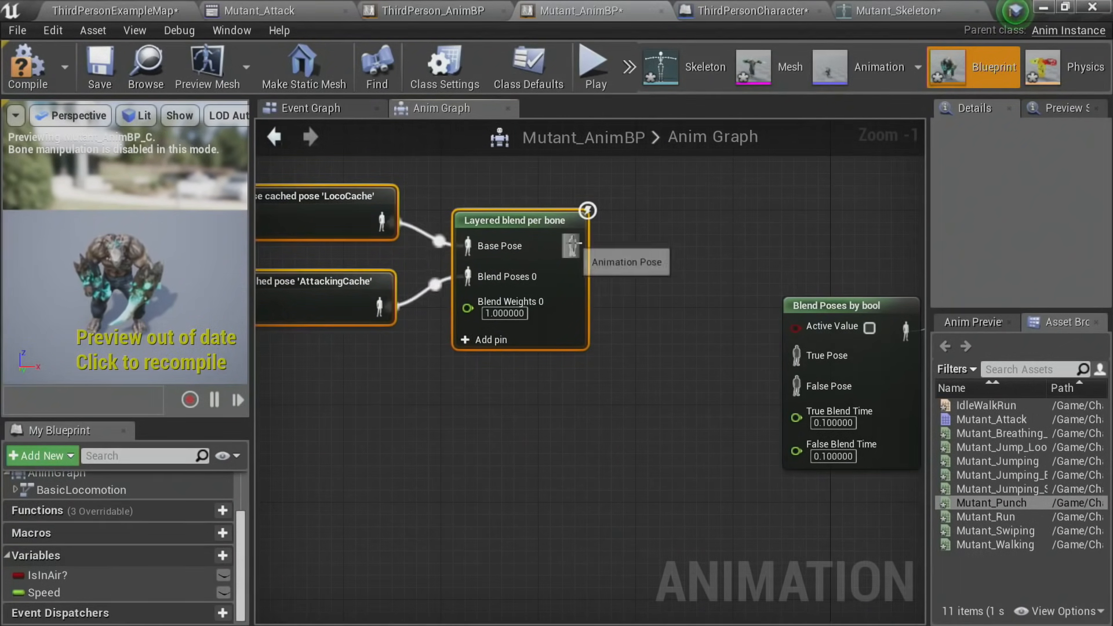
drag(573, 245, 795, 355)
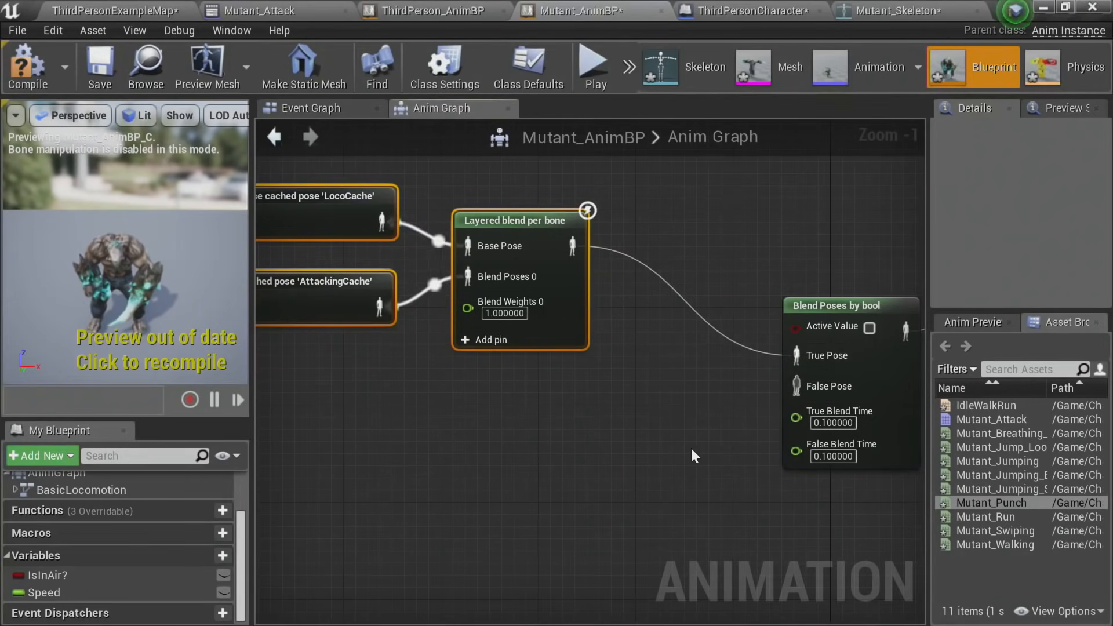
Step: Duplicate the cached pose 'AttackingCache' node below Layered blend per bone and connect the copy to False Pose of Blend Poses by bool
right_drag(690, 447, 727, 441)
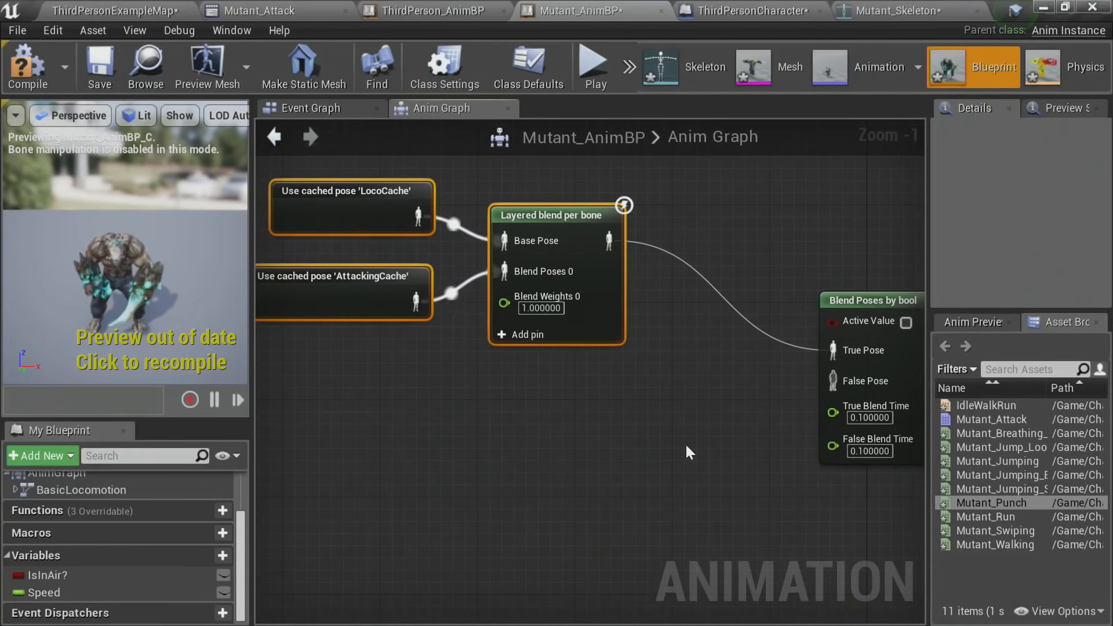
click(354, 292)
right_drag(643, 411, 563, 317)
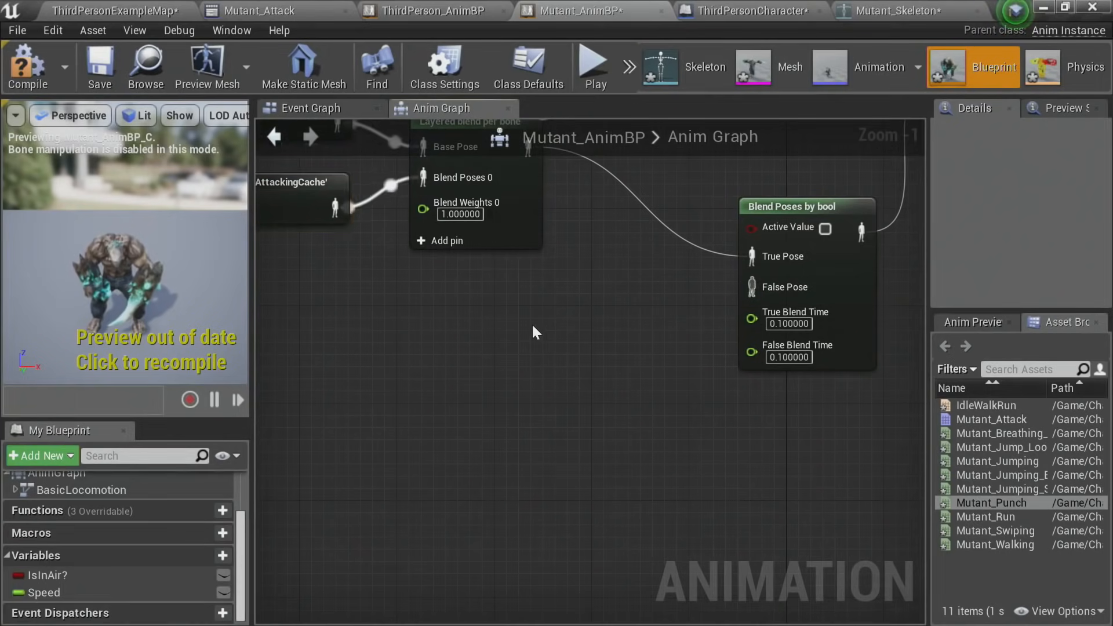
key(ctrl+v)
drag(626, 374, 541, 349)
drag(615, 341, 752, 286)
right_drag(748, 422, 667, 471)
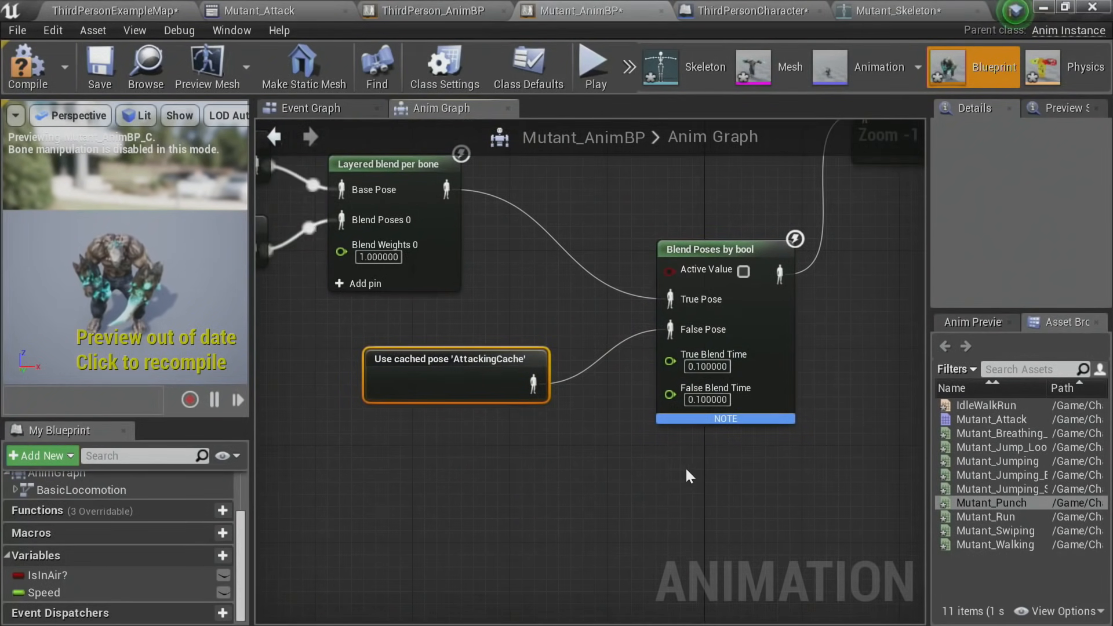
Step: Promote the Active Value input of Blend Poses by bool to a boolean variable named isMoving?
scroll(618, 419, down, 4)
right_drag(621, 421, 649, 422)
scroll(691, 382, up, 1)
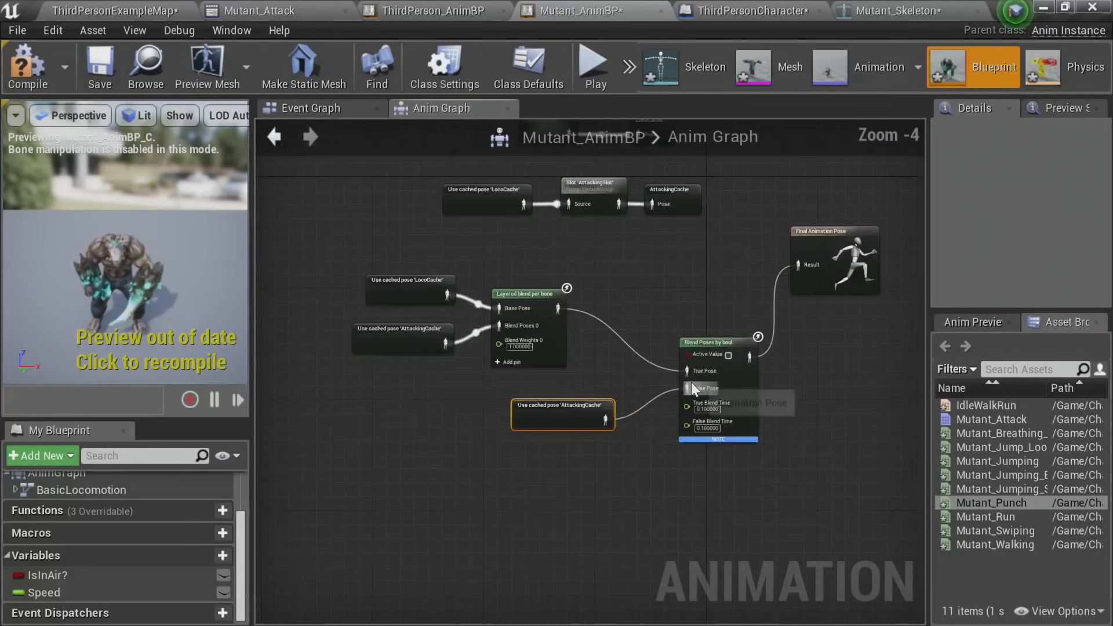
scroll(643, 387, up, 1)
scroll(559, 397, up, 2)
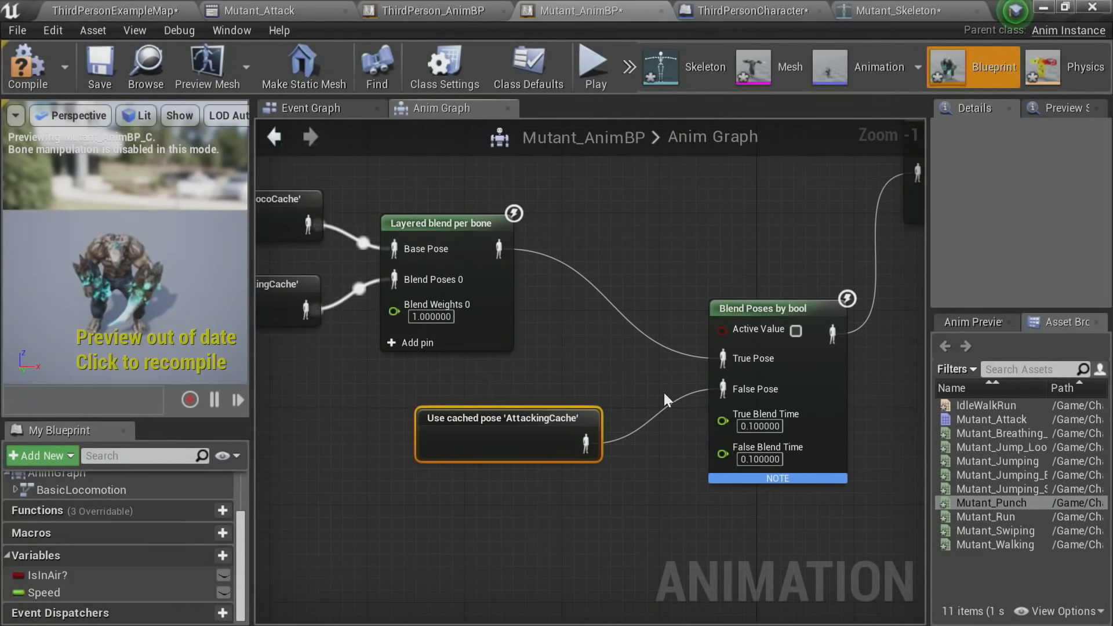
right_drag(719, 291, 685, 232)
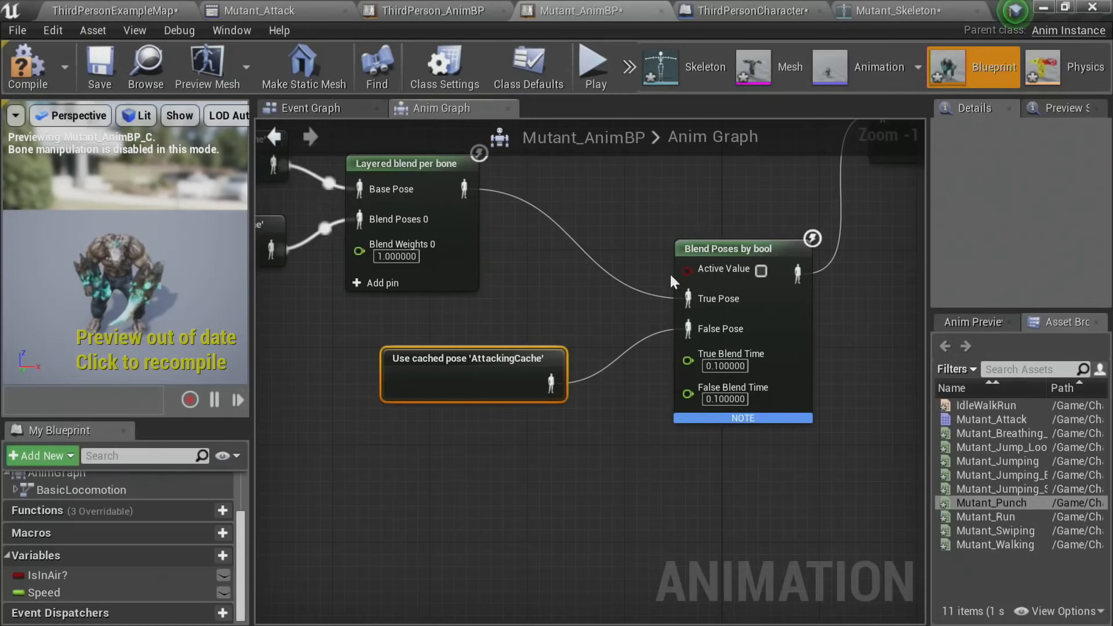
right_drag(688, 271, 690, 332)
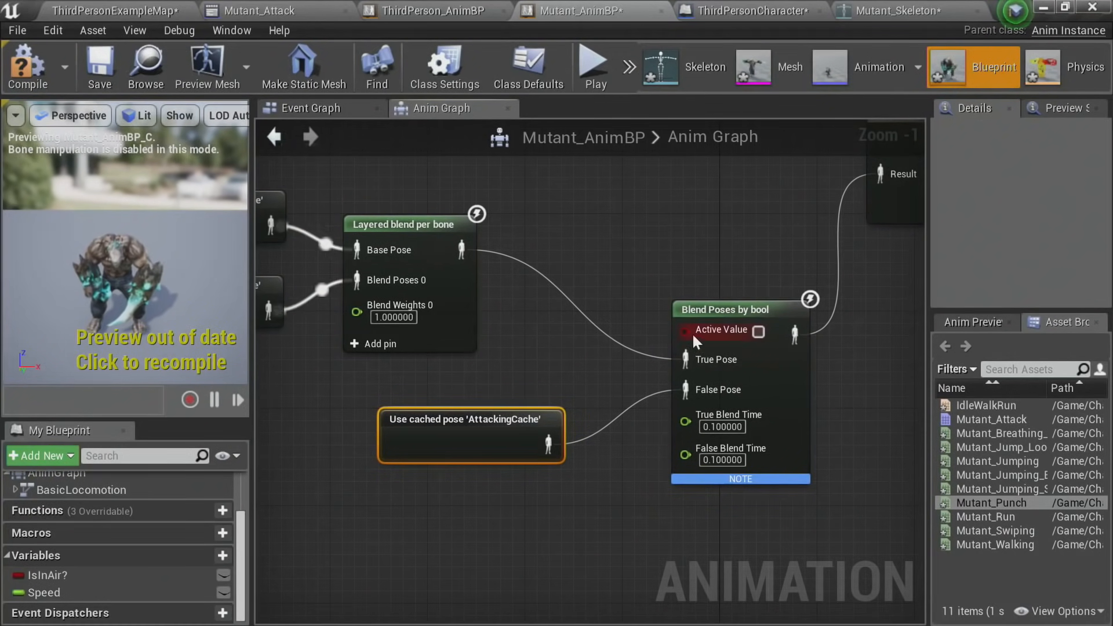
right_click(685, 329)
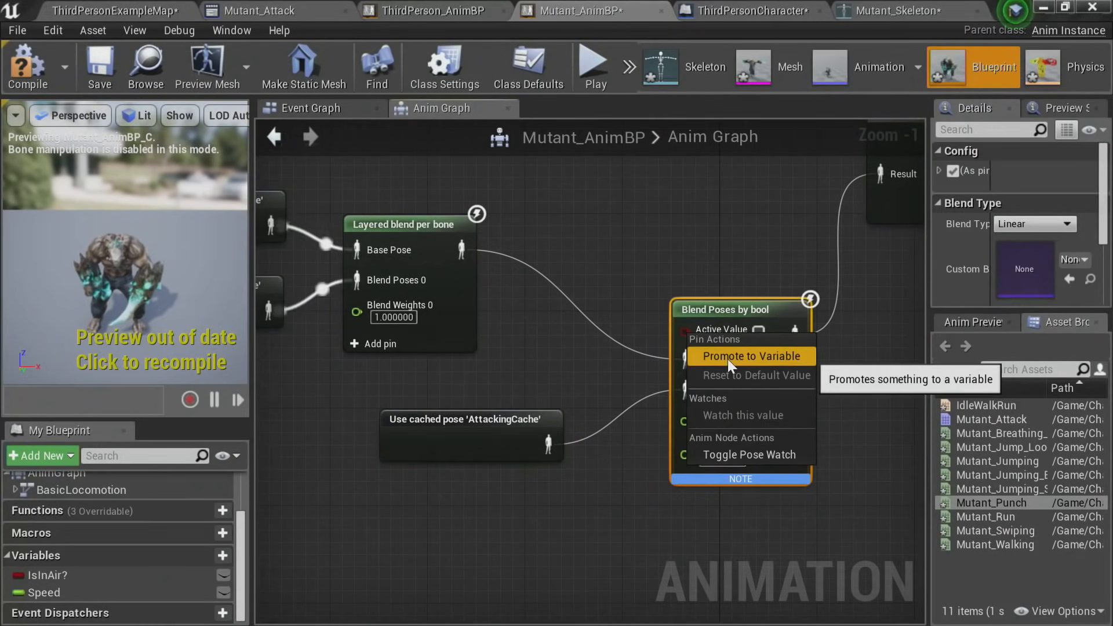
click(728, 359)
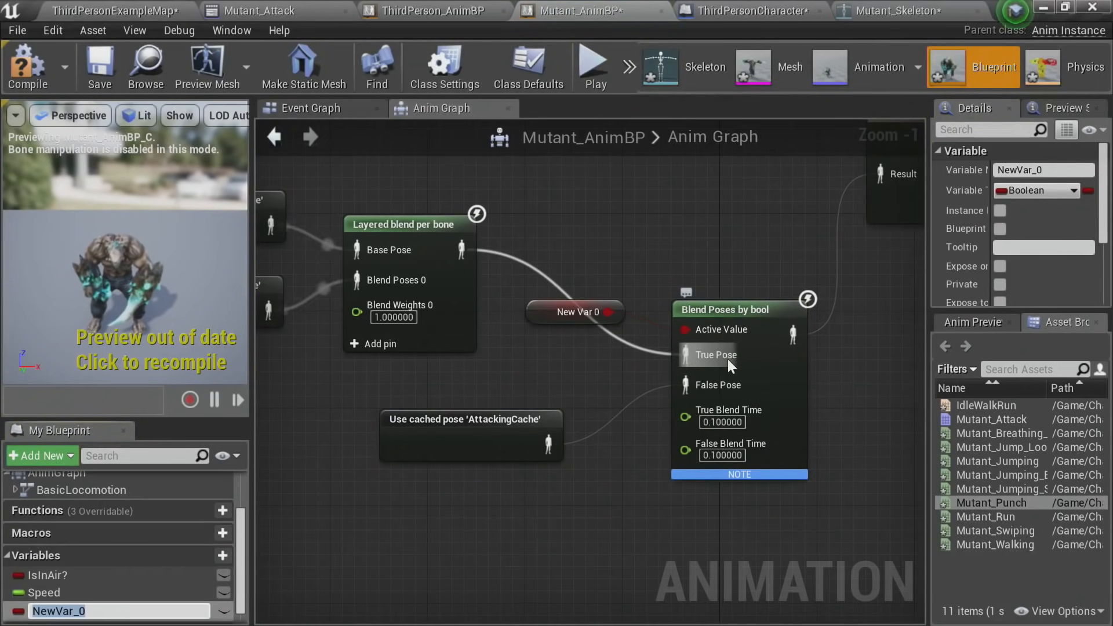
text(isMoving?)
key(Return)
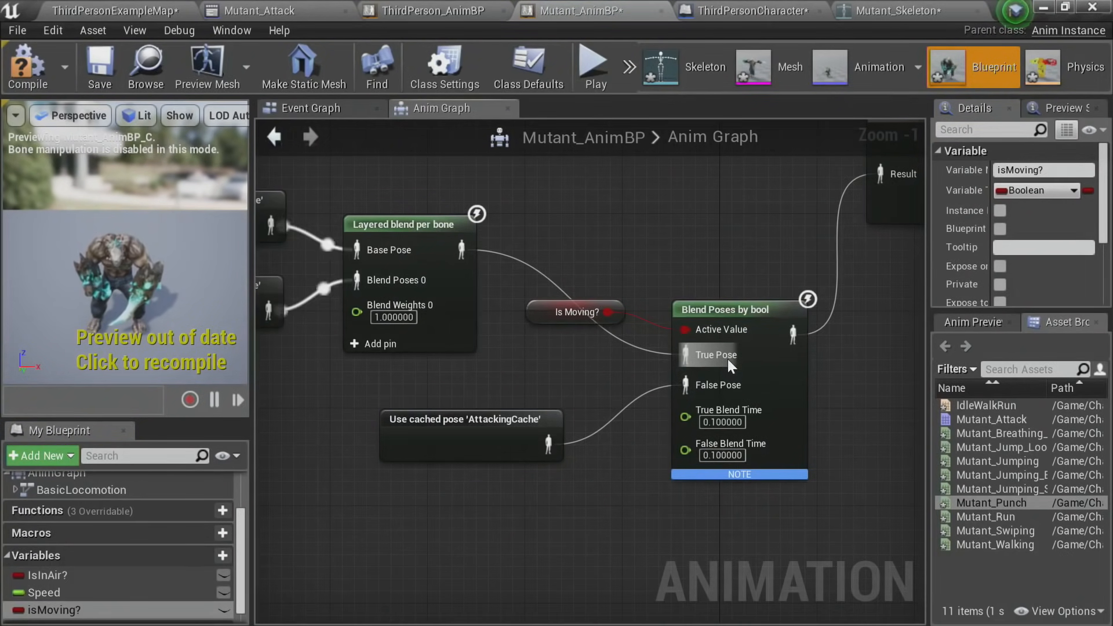
Step: Move the Is Moving? node above the pose wire leading to True Pose and compile the animation blueprint
drag(573, 304, 587, 258)
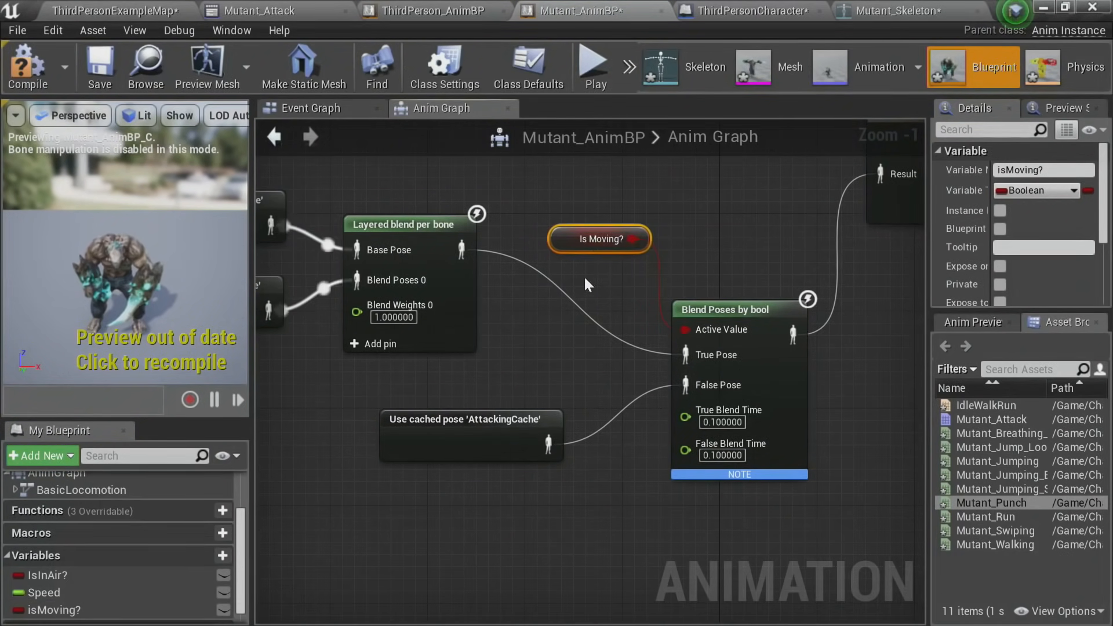
click(583, 276)
click(35, 79)
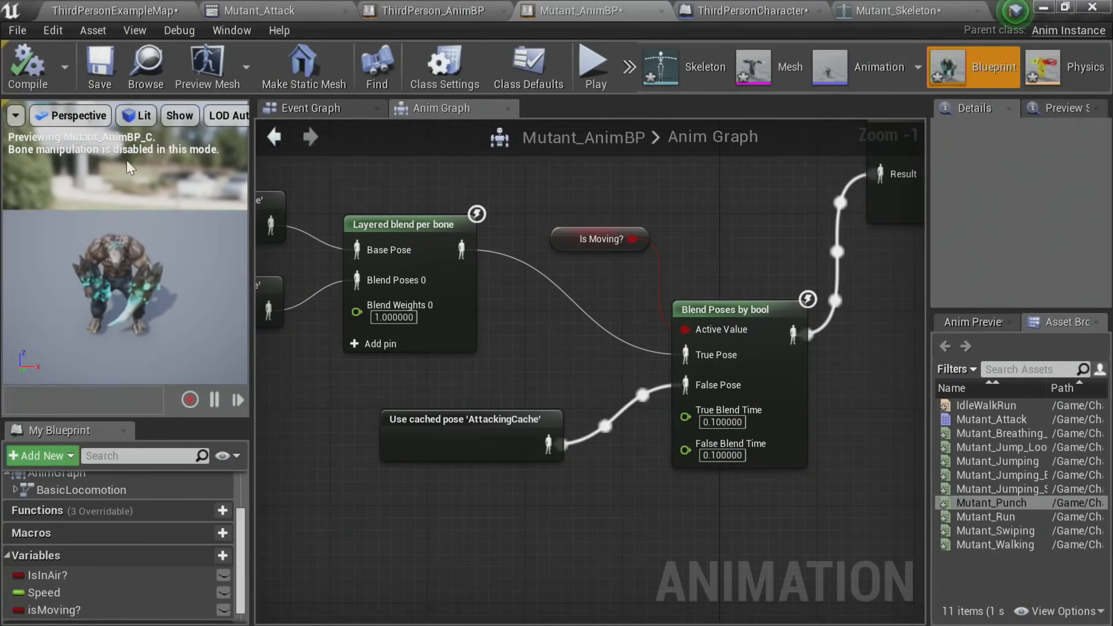
Step: Select the Is Moving? node and enlarge its details area to examine the variable's properties and default value
right_drag(522, 292, 546, 350)
click(597, 297)
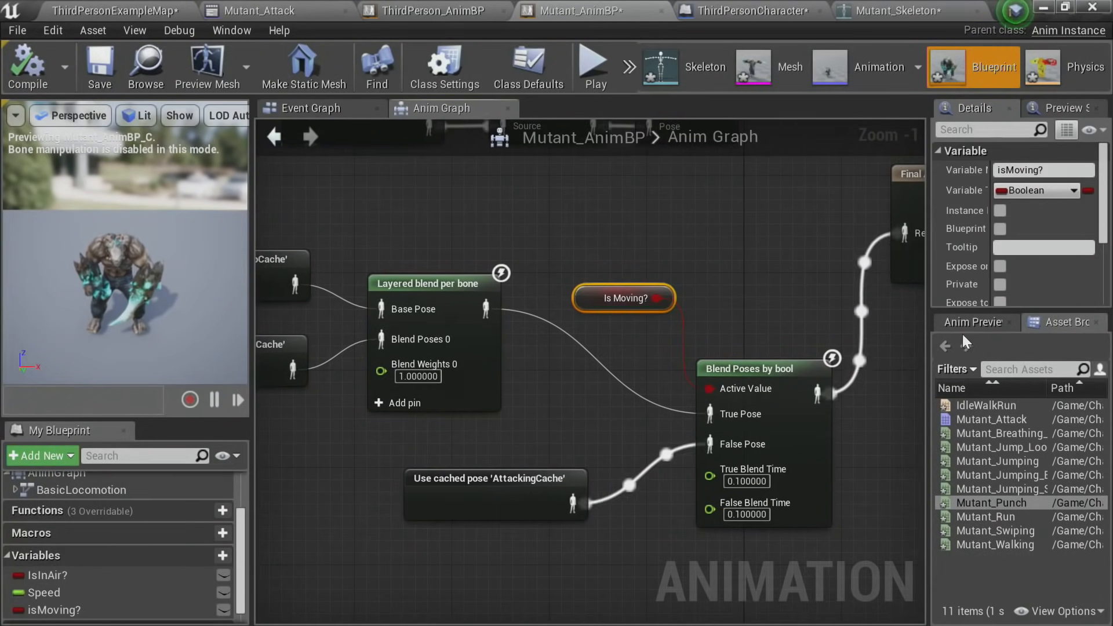
drag(993, 312, 993, 457)
drag(929, 318, 835, 317)
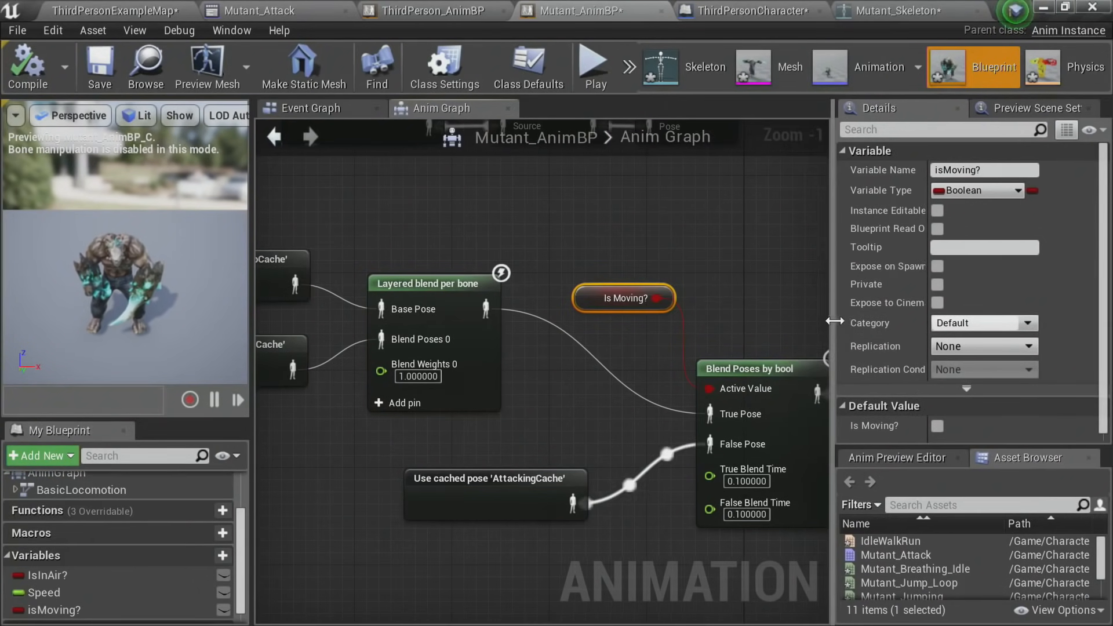
Step: In the Event Graph, add a Branch node after the SET Speed node and connect their execution pins
click(324, 110)
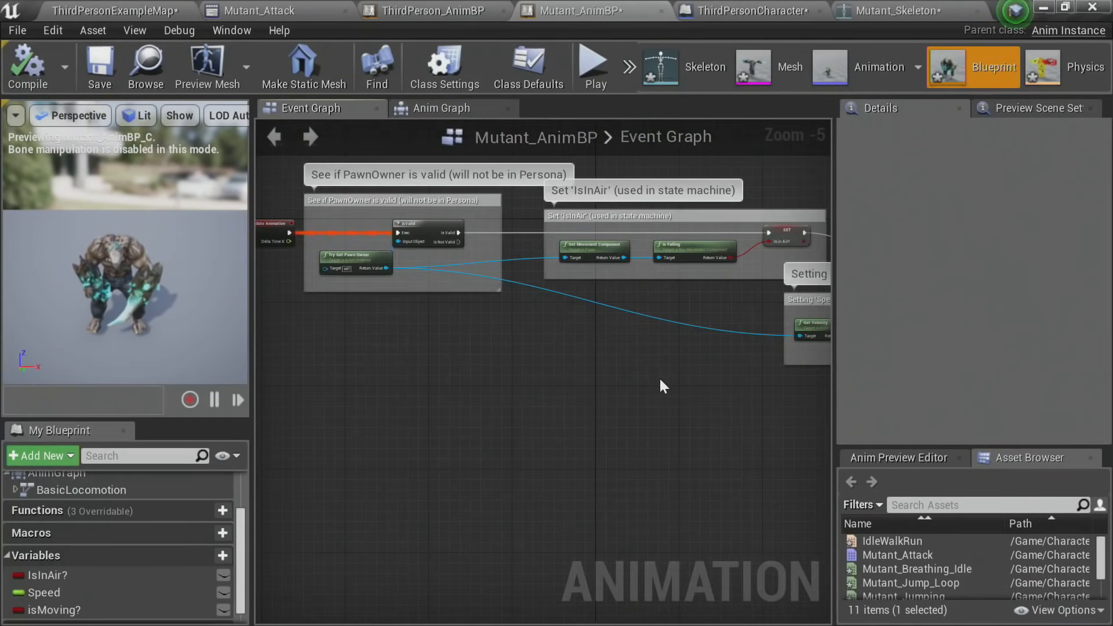
right_drag(663, 385, 555, 413)
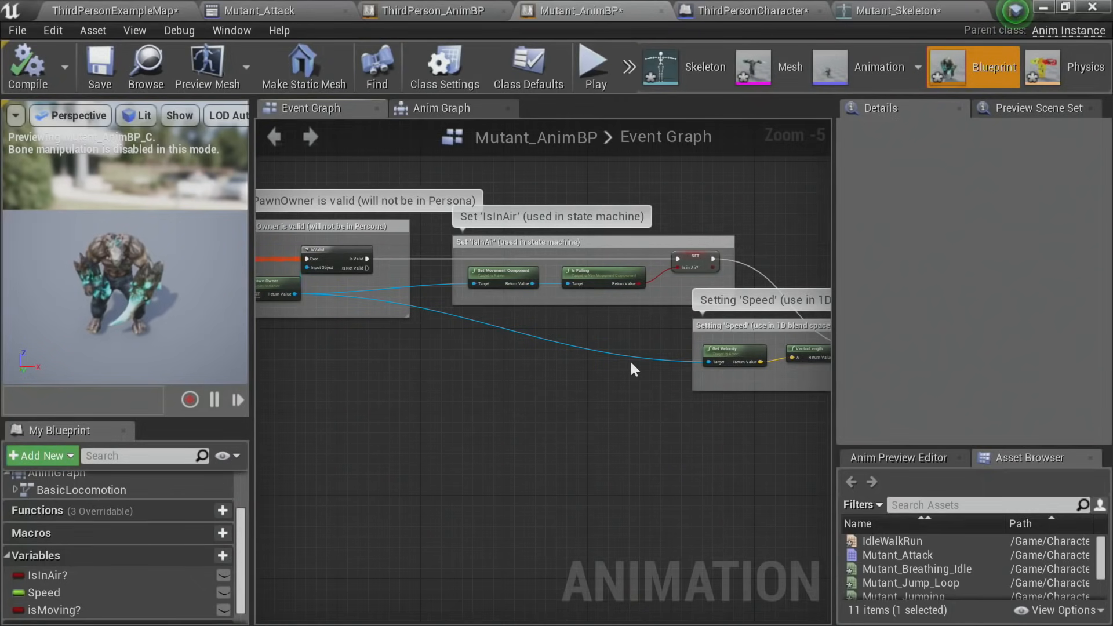
right_drag(631, 360, 453, 363)
scroll(632, 365, up, 4)
right_drag(717, 357, 511, 420)
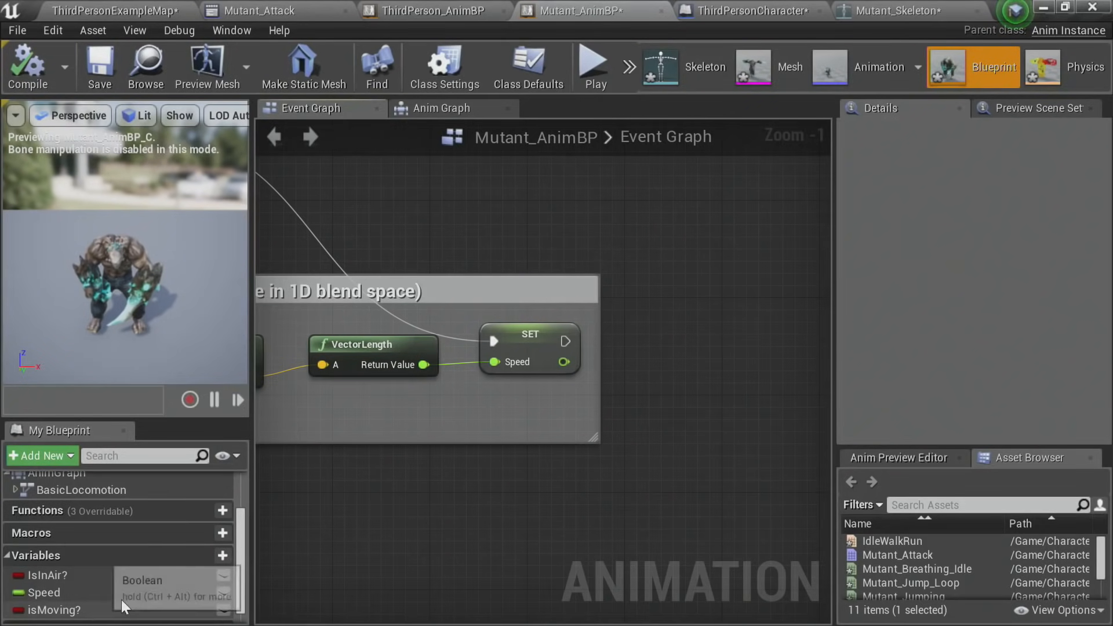
right_drag(679, 345, 532, 339)
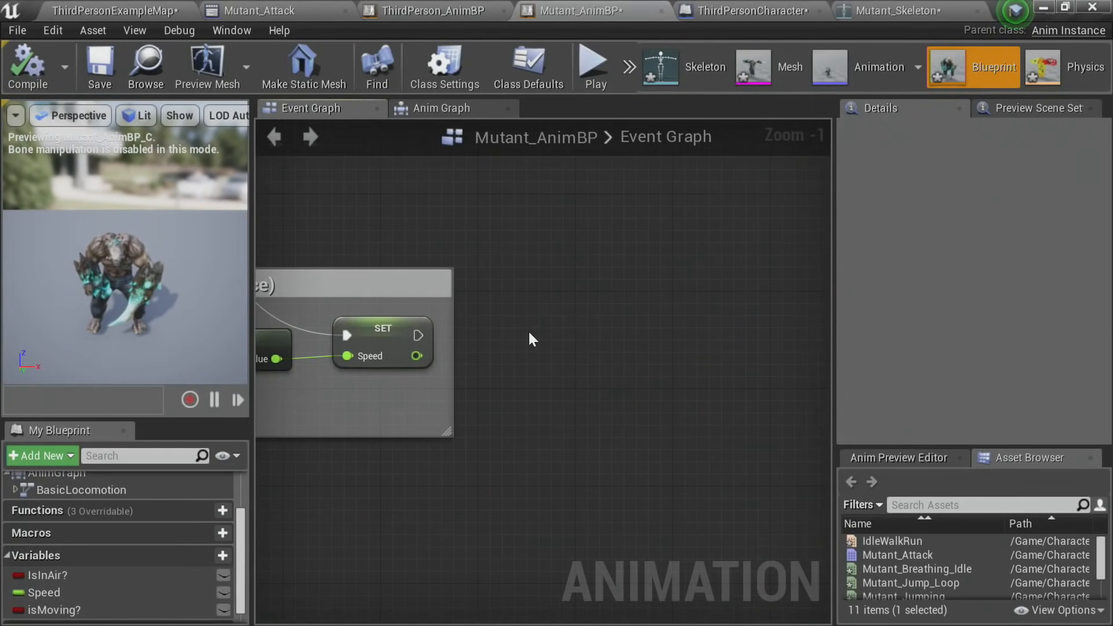
click(586, 296)
drag(417, 335, 600, 329)
mouse_move(649, 302)
mouse_down()
mouse_move(649, 320)
mouse_move(649, 311)
mouse_up()
Step: Add a float > node comparing the SET Speed output with 0.0 and connect its result to the Branch Condition
right_drag(511, 469, 565, 432)
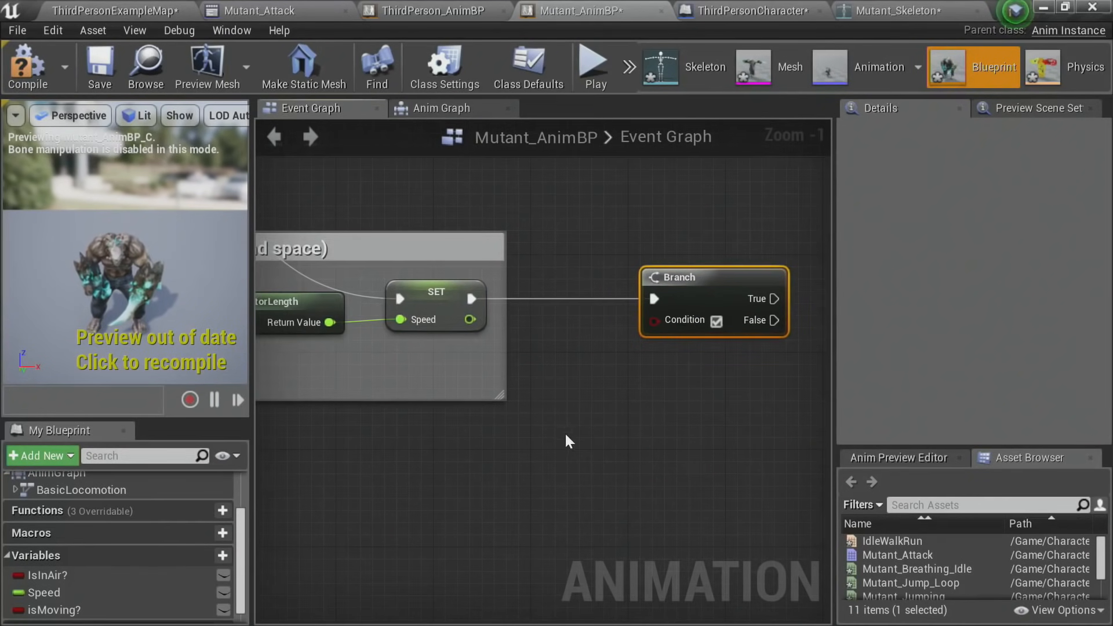
drag(586, 374, 589, 375)
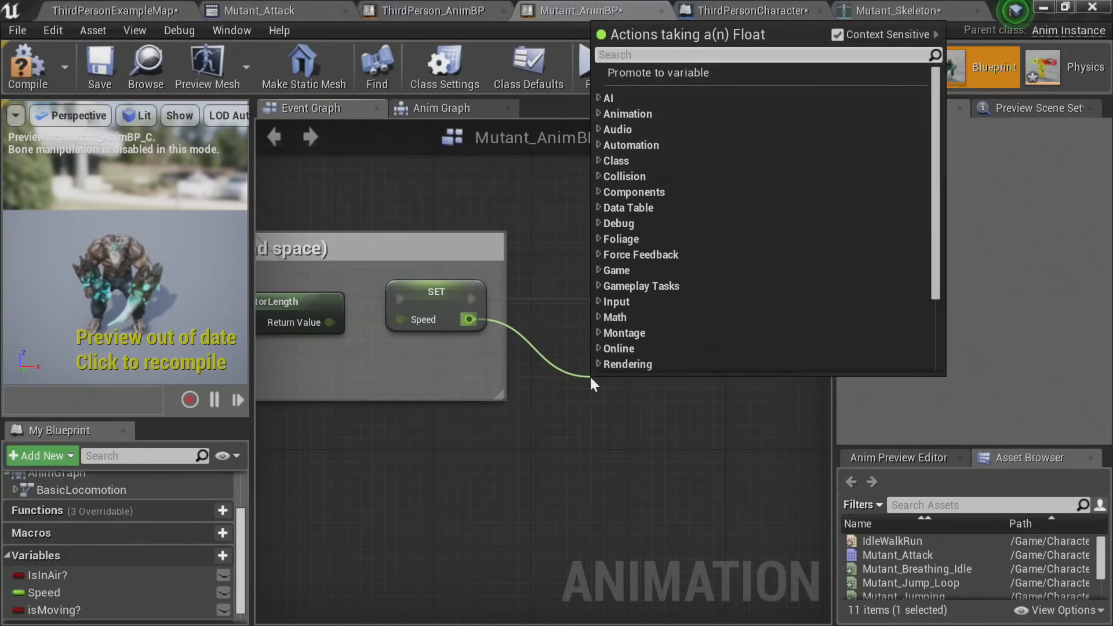
text(>)
key(Return)
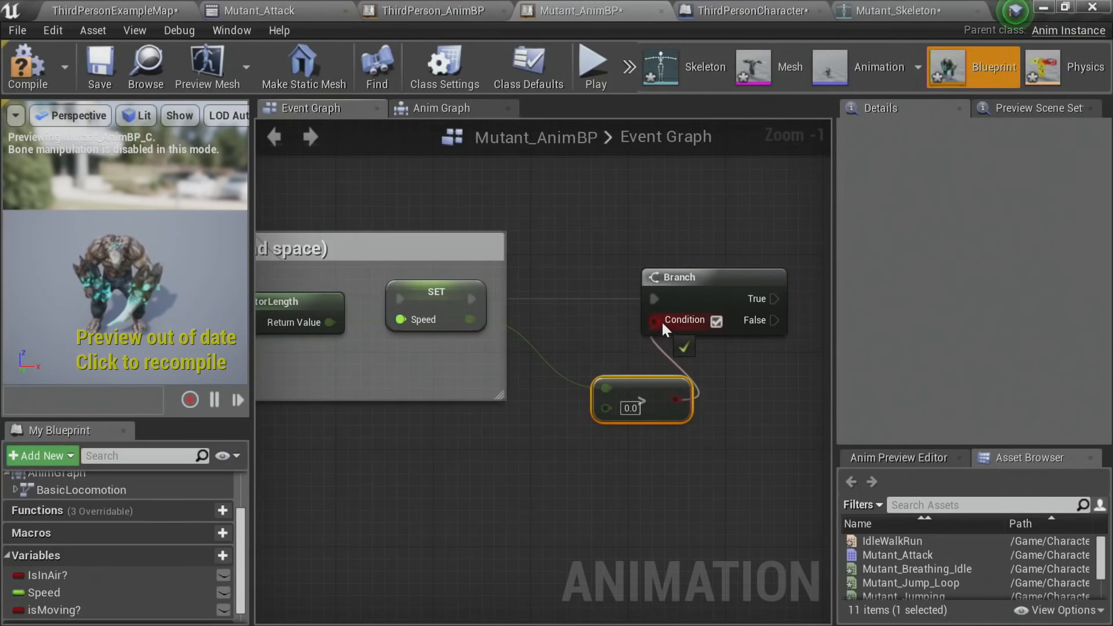
drag(661, 321, 660, 321)
right_drag(530, 524, 341, 484)
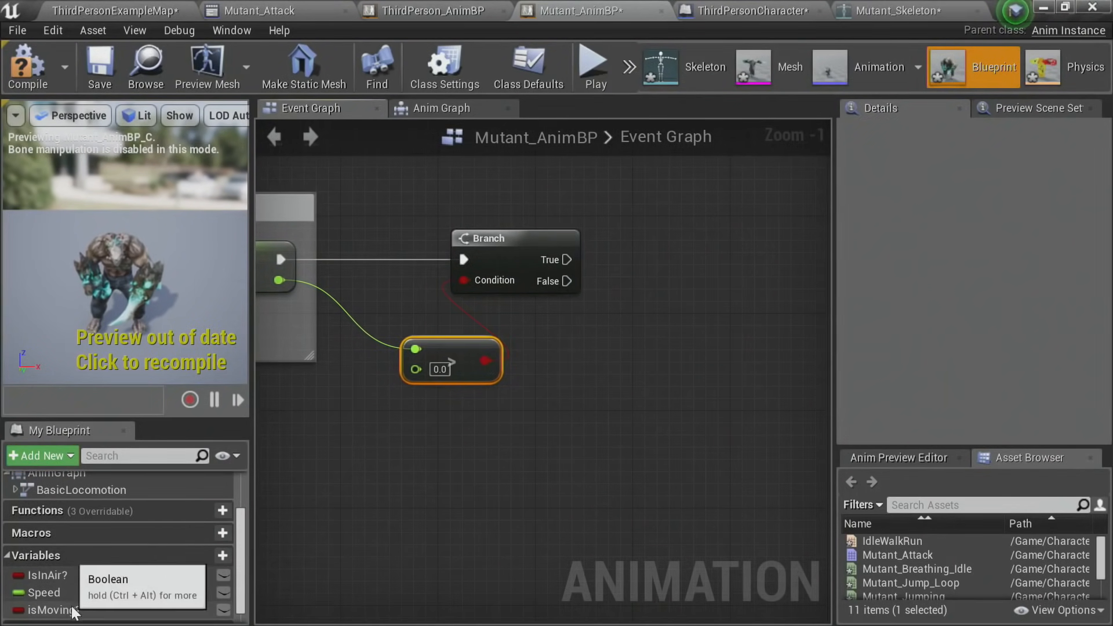
Step: Add a Set node for isMoving? on the Branch's True output and make it set the variable to true
drag(74, 613, 446, 409)
alt+drag(644, 219, 645, 221)
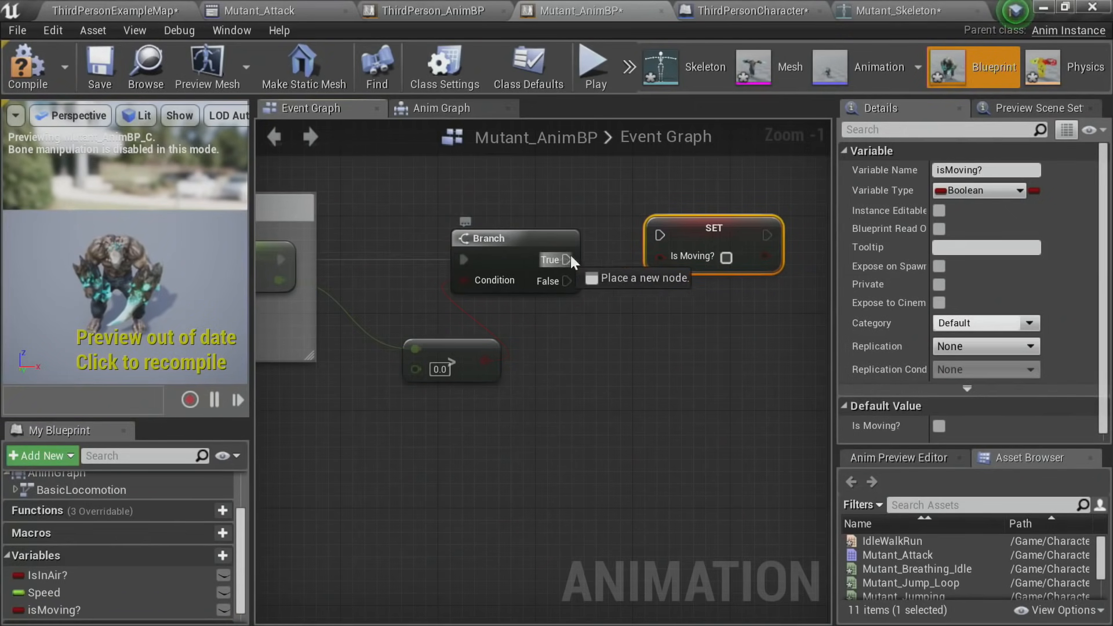
click(726, 257)
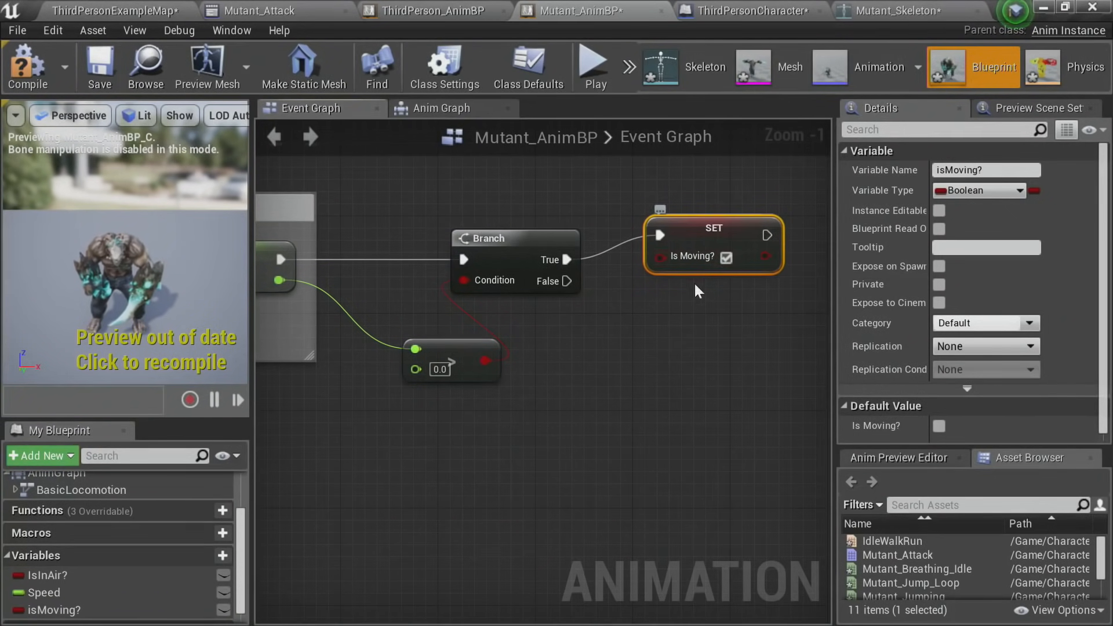
Step: Duplicate the Set Is Moving? node, connect the copy to the Branch's False output, and make it set false
key(ctrl+c)
key(ctrl+v)
drag(566, 281, 568, 285)
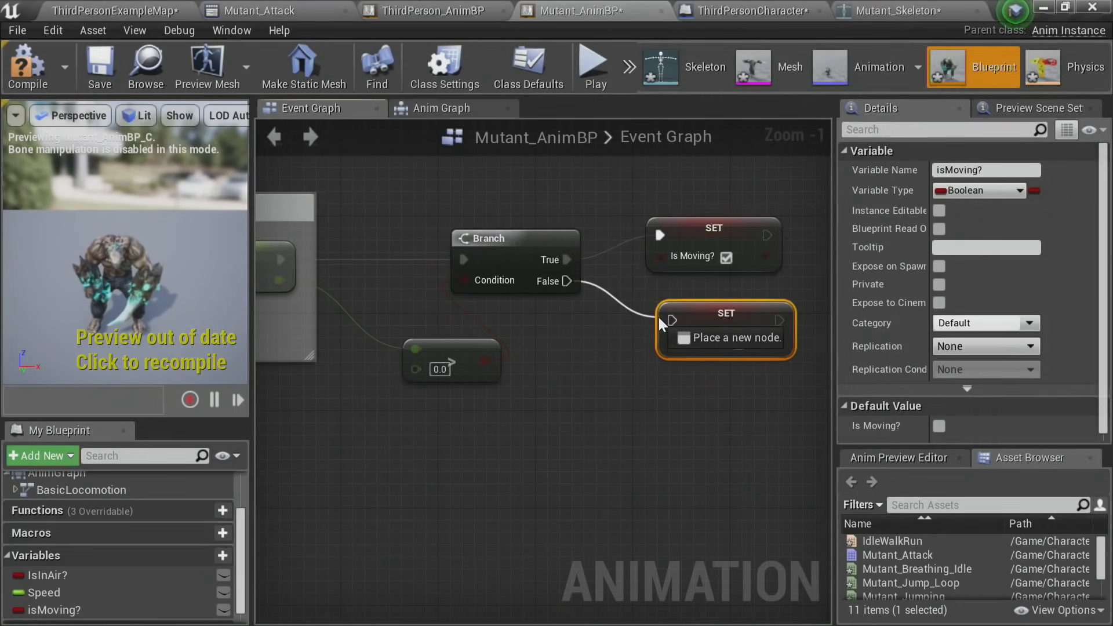
drag(658, 316, 660, 317)
click(579, 283)
drag(592, 287, 674, 320)
click(738, 342)
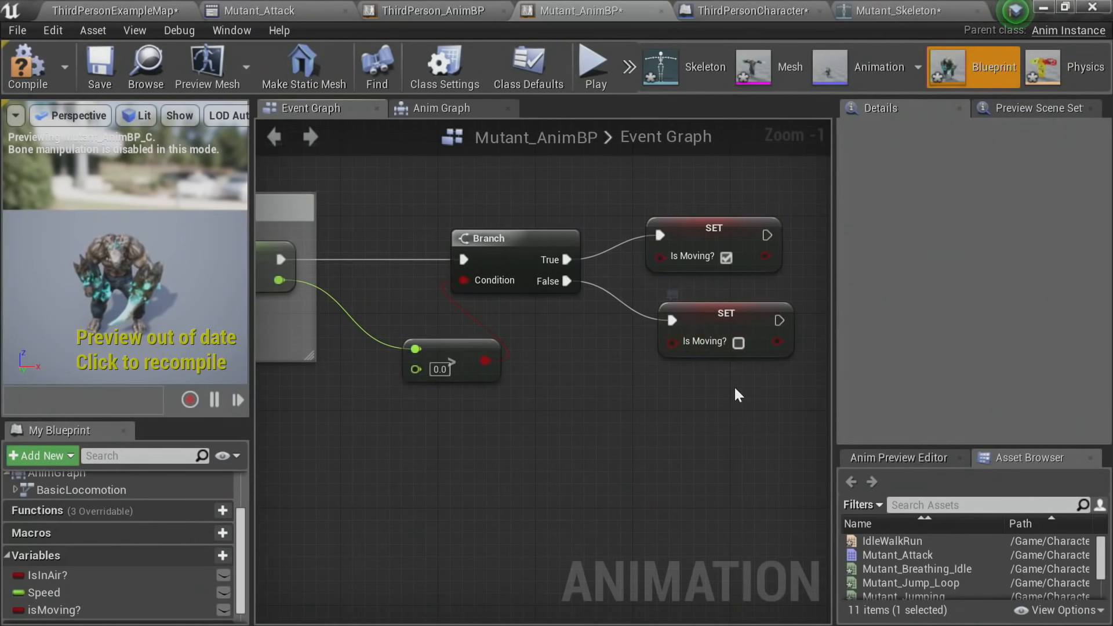
Step: Compile the animation blueprint and open its Anim Graph
click(35, 70)
click(462, 110)
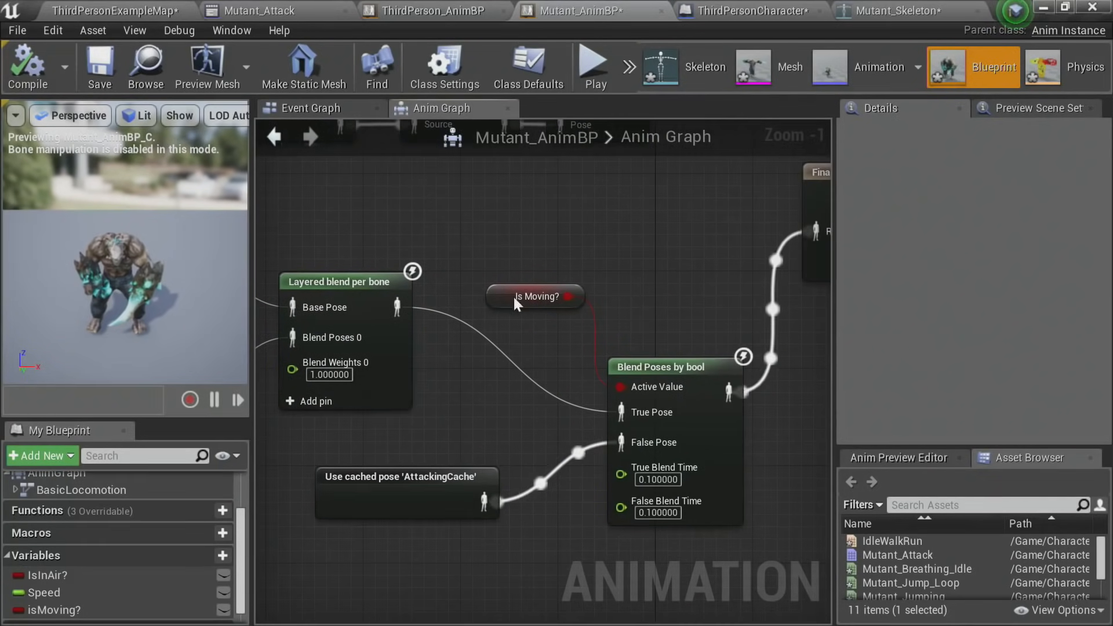
Step: Play-test ThirdPersonExampleMap, attacking while standing and running with the mutant, and end the session
click(95, 9)
click(921, 66)
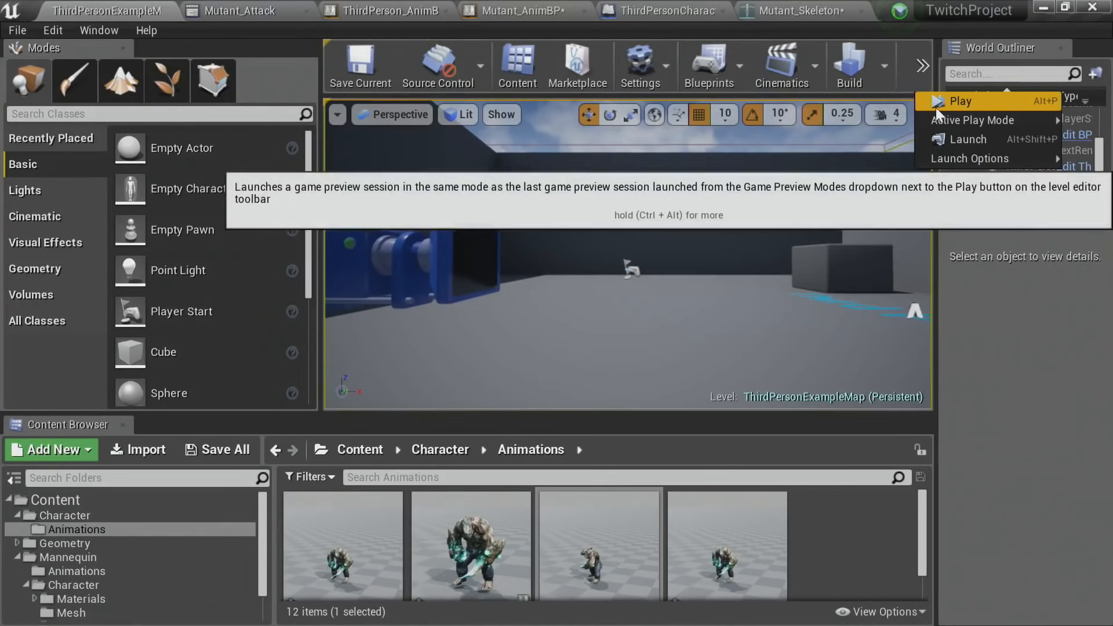
click(935, 106)
click(627, 255)
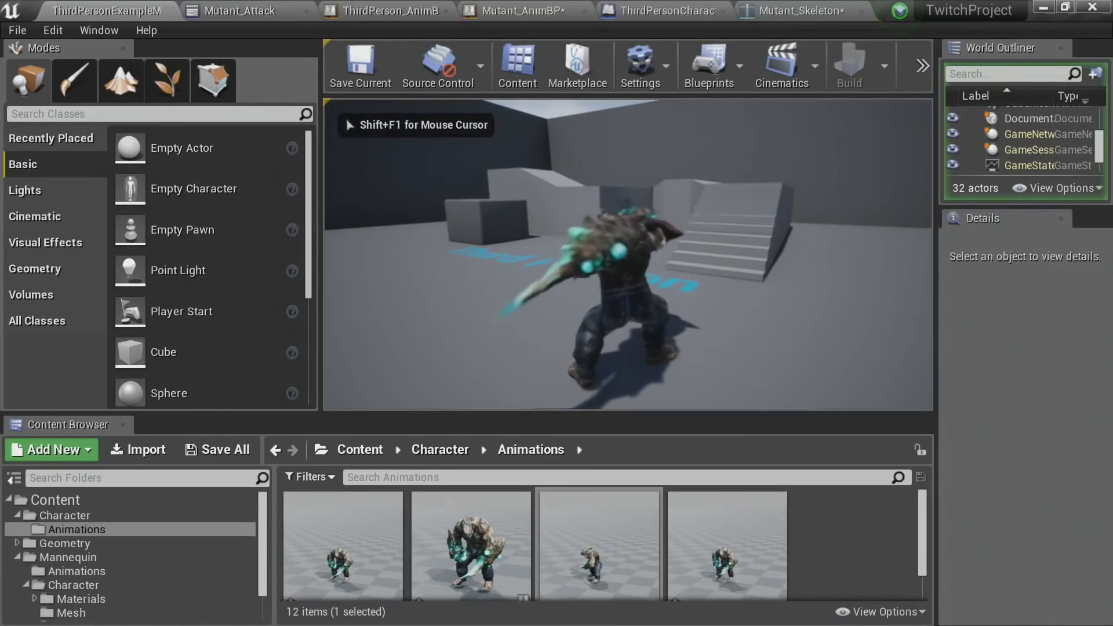
click(628, 255)
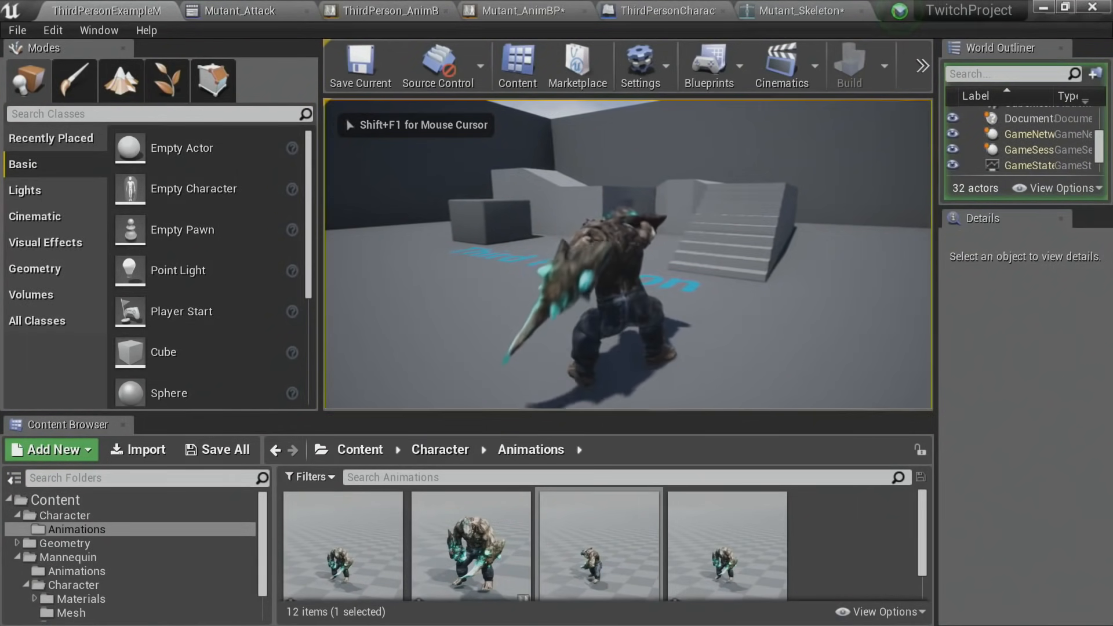
key(w)
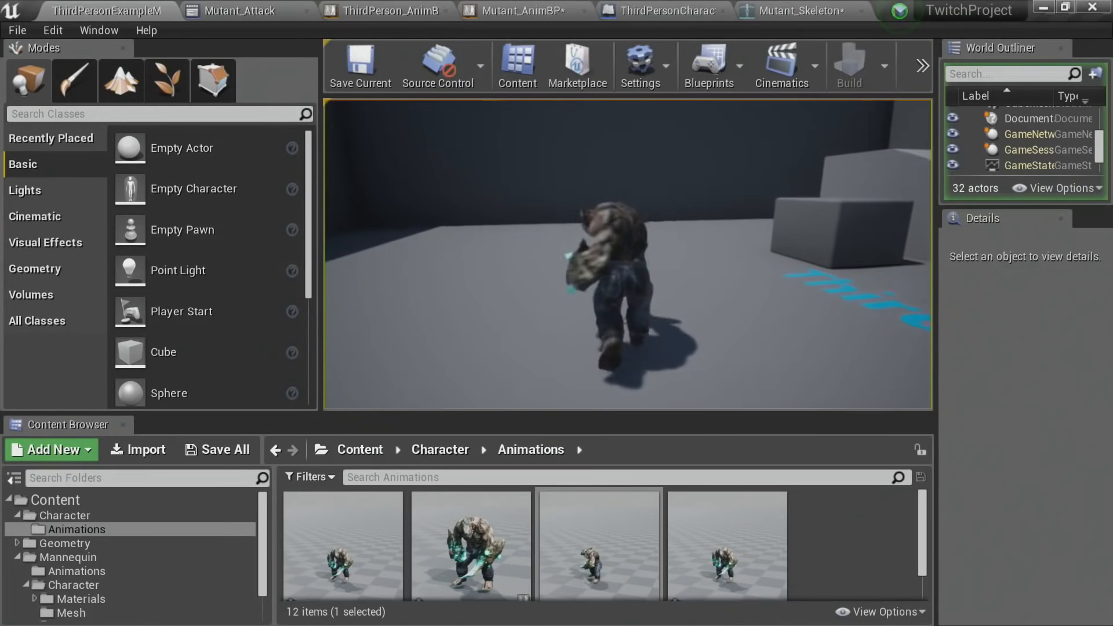
click(628, 255)
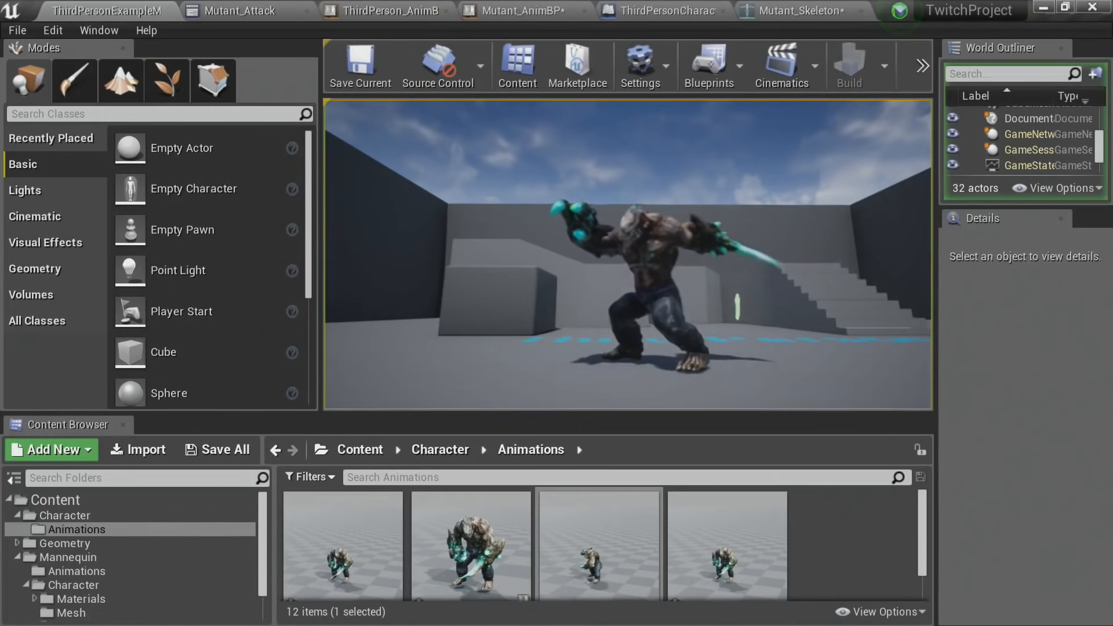
key(Escape)
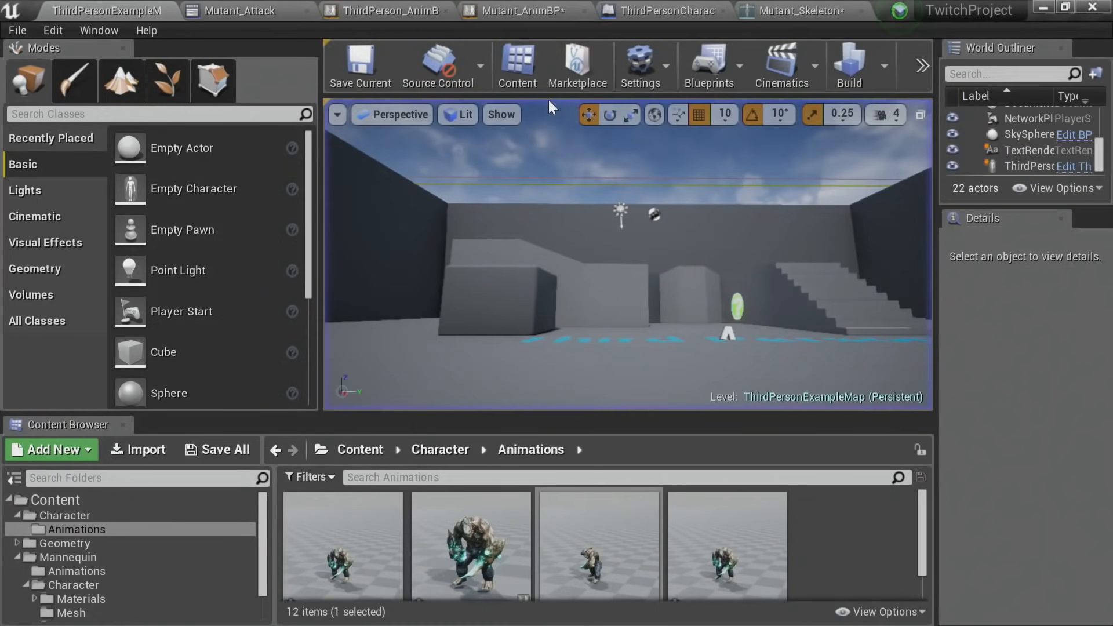
Step: Set both True Blend Time and False Blend Time to 0.5 on Blend Poses by bool in the Mutant_AnimBP Anim Graph
click(541, 10)
right_drag(697, 440, 654, 307)
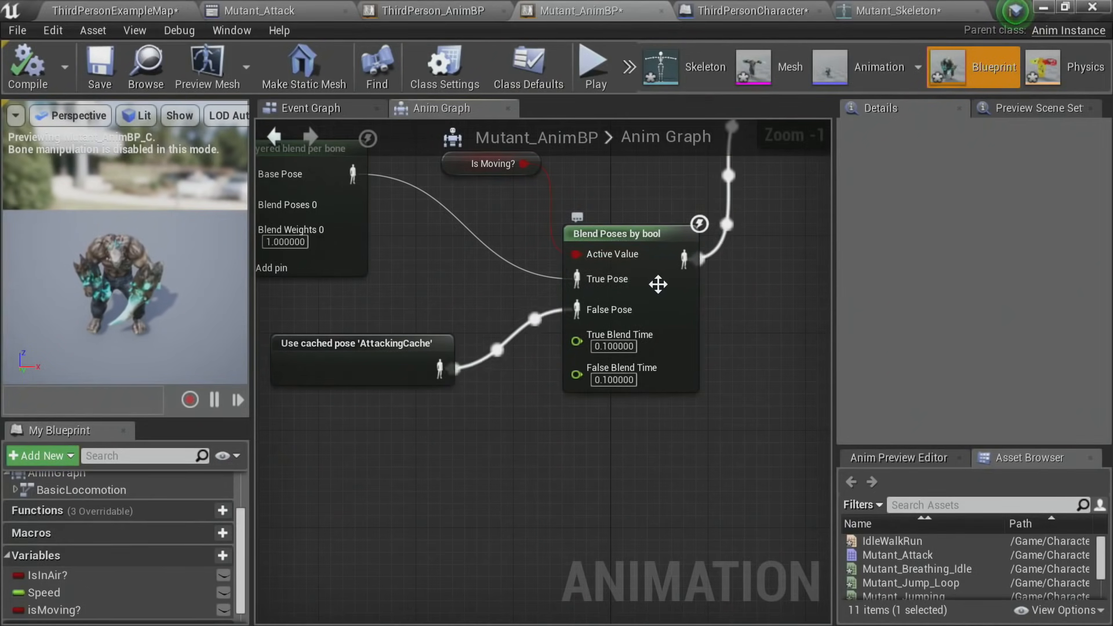
scroll(638, 377, up, 1)
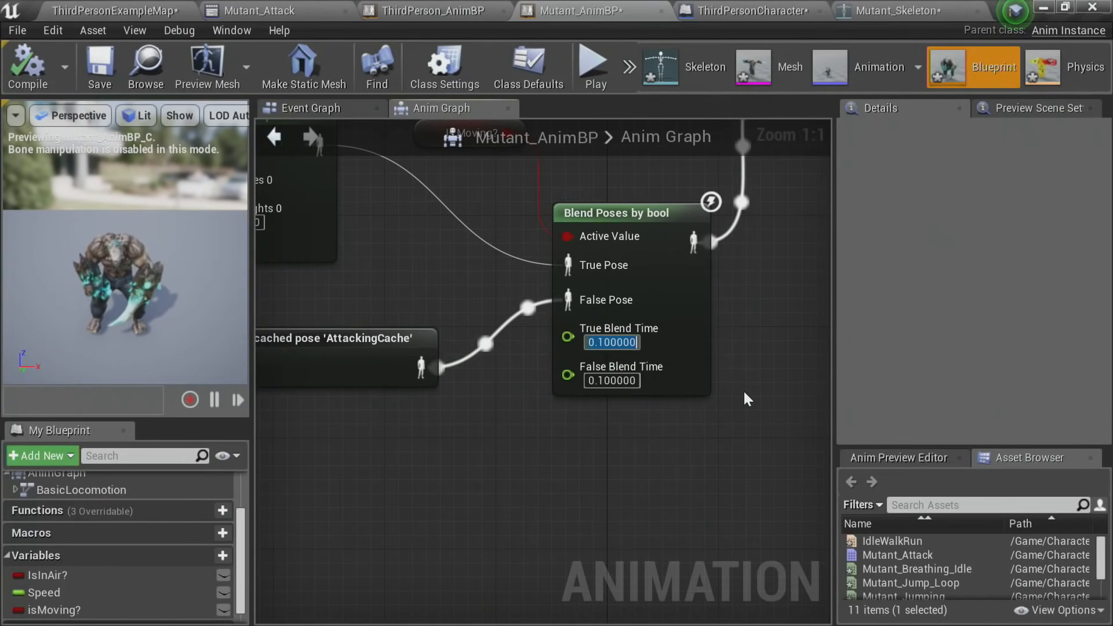
text(.5)
key(Tab)
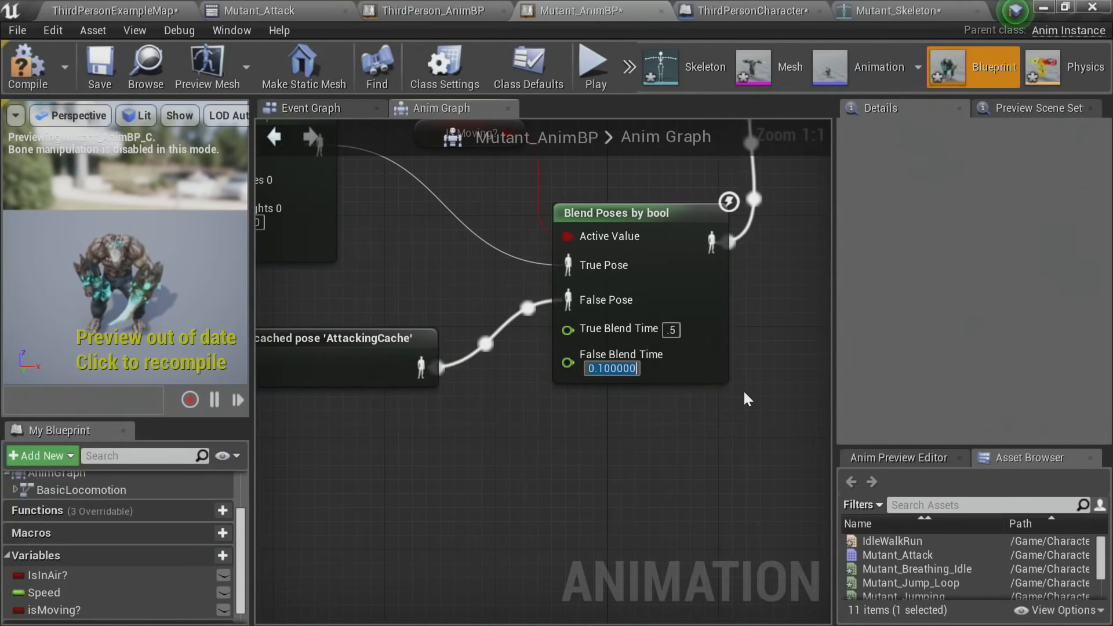
text(.5)
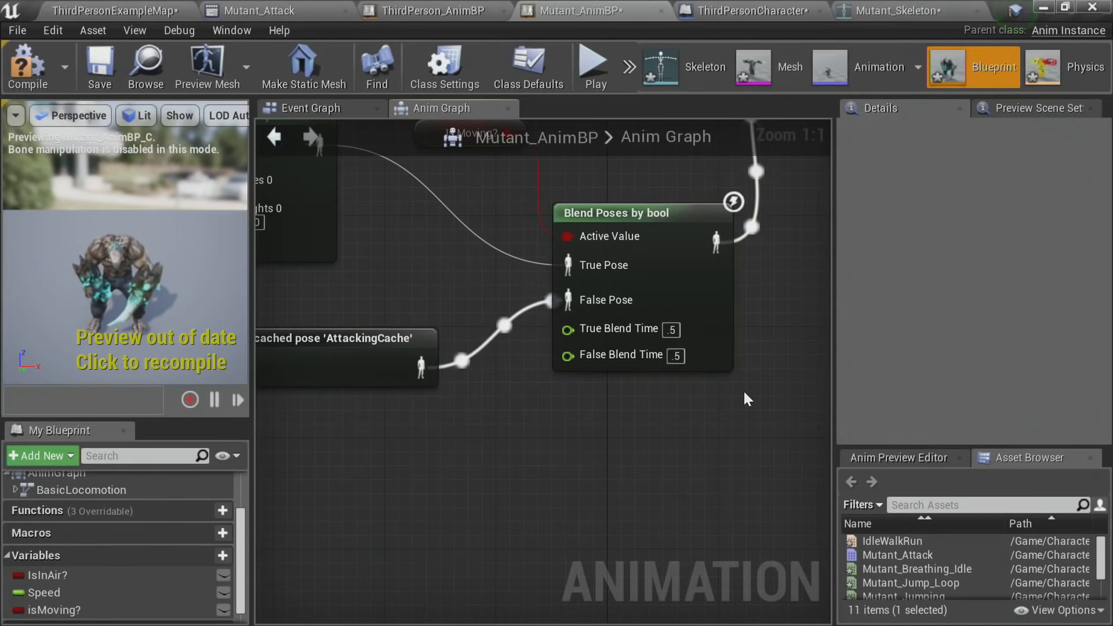
Step: Play-test the example map again, moving in all directions, stopping and jumping to check the mutant's animation blending
click(113, 10)
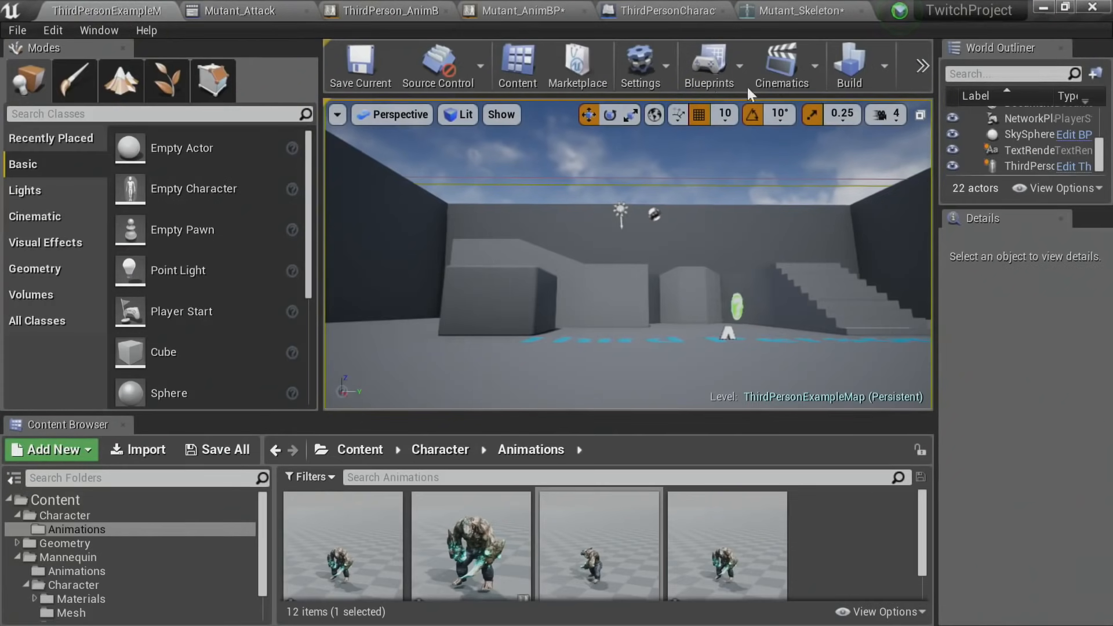
click(921, 67)
click(960, 101)
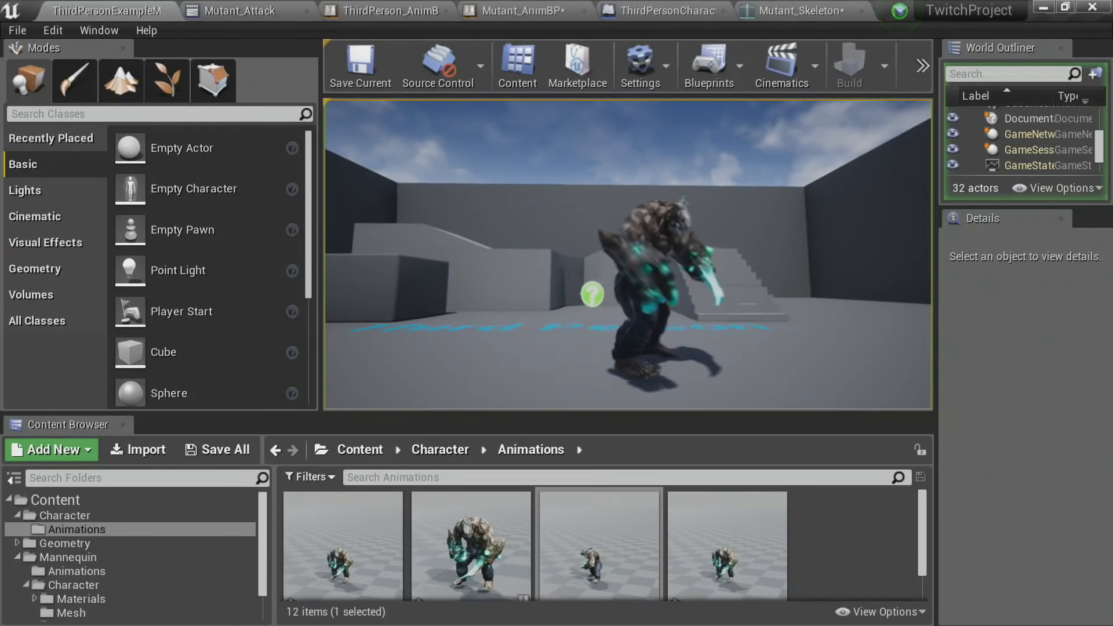
key(d)
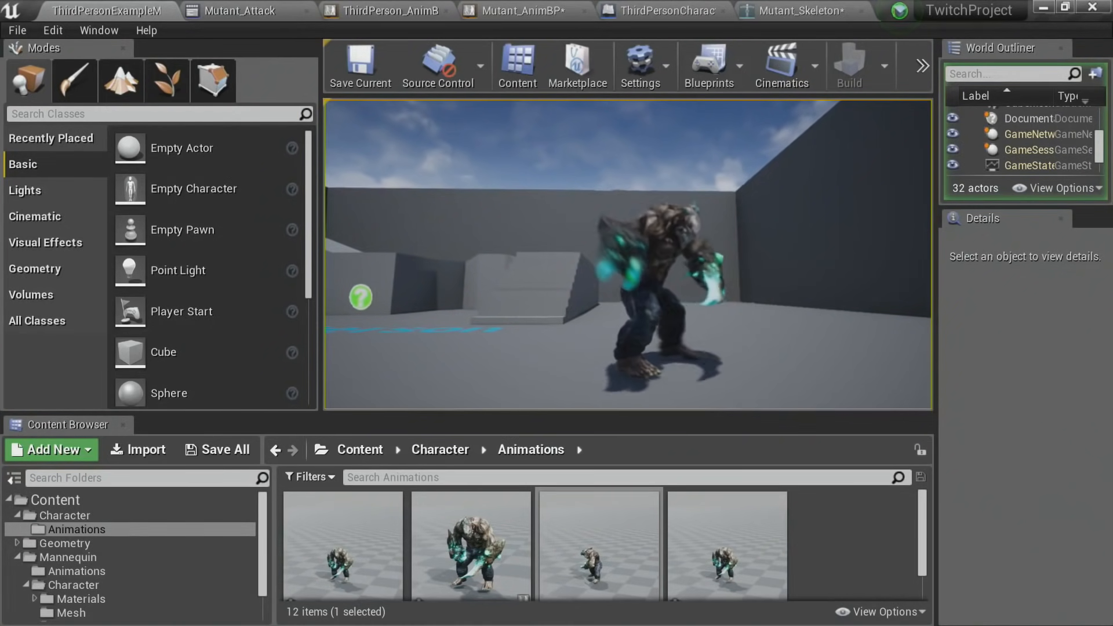
key(a)
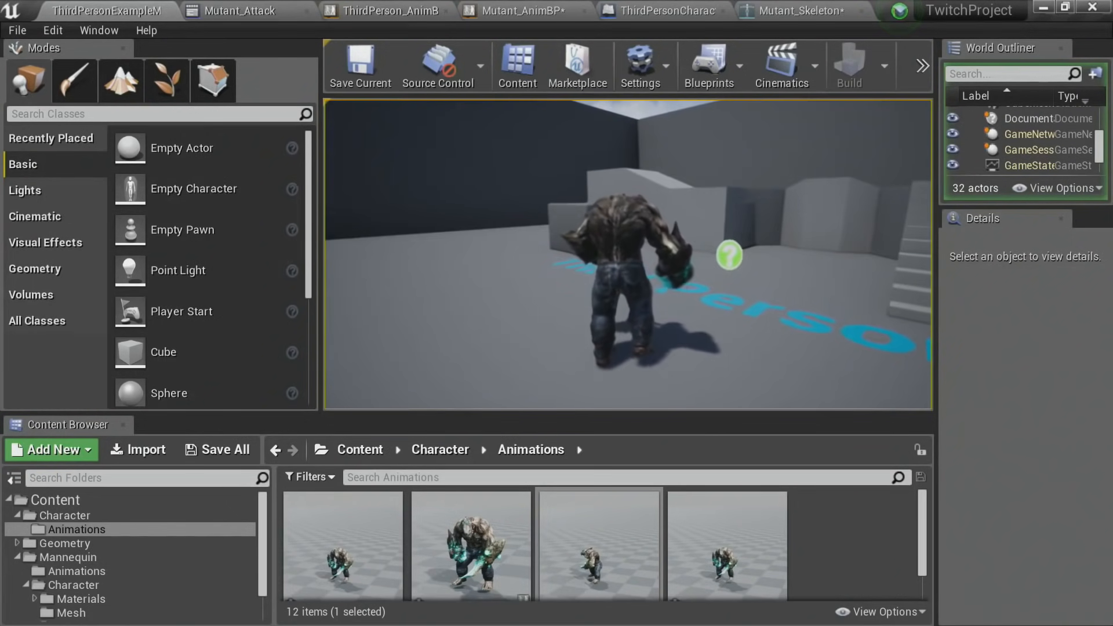
key(a)
key(w)
key(space)
key(s)
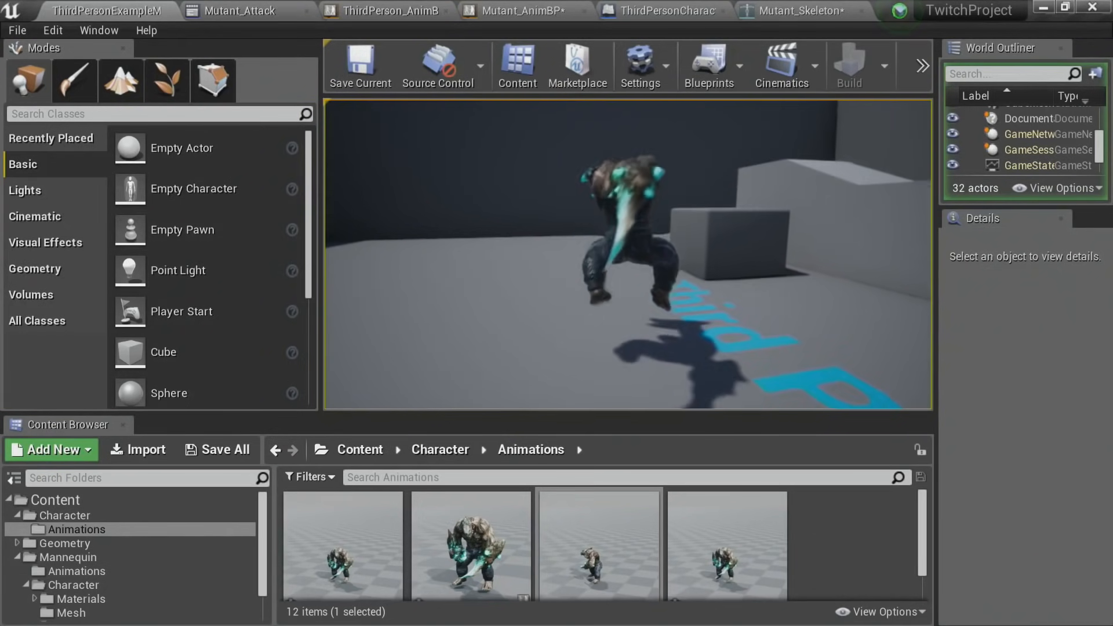
key(w)
key(s)
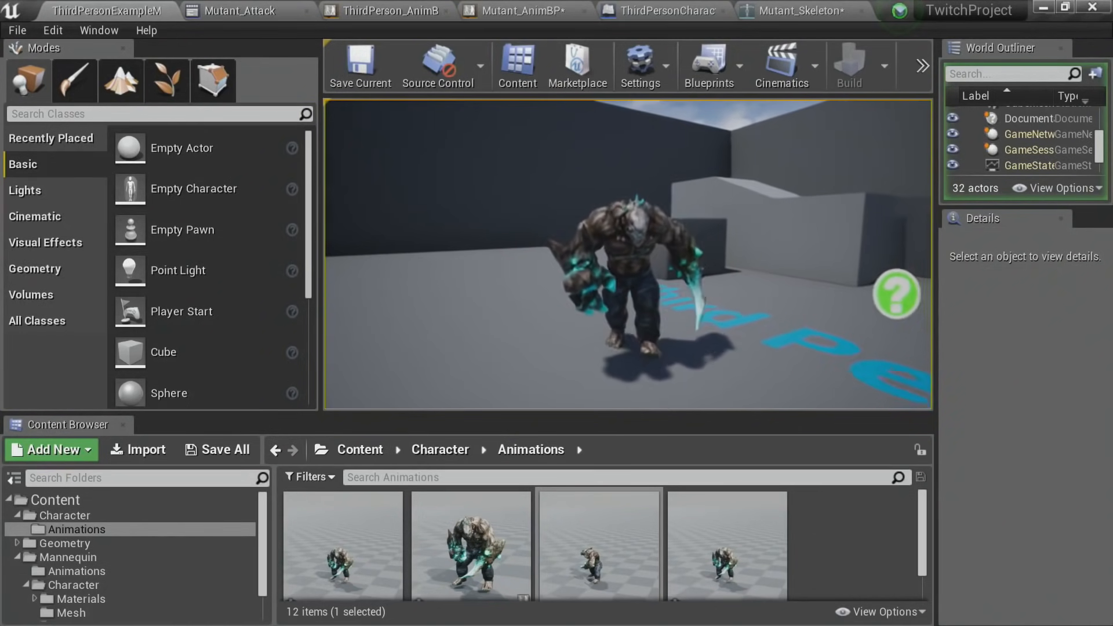
key(w)
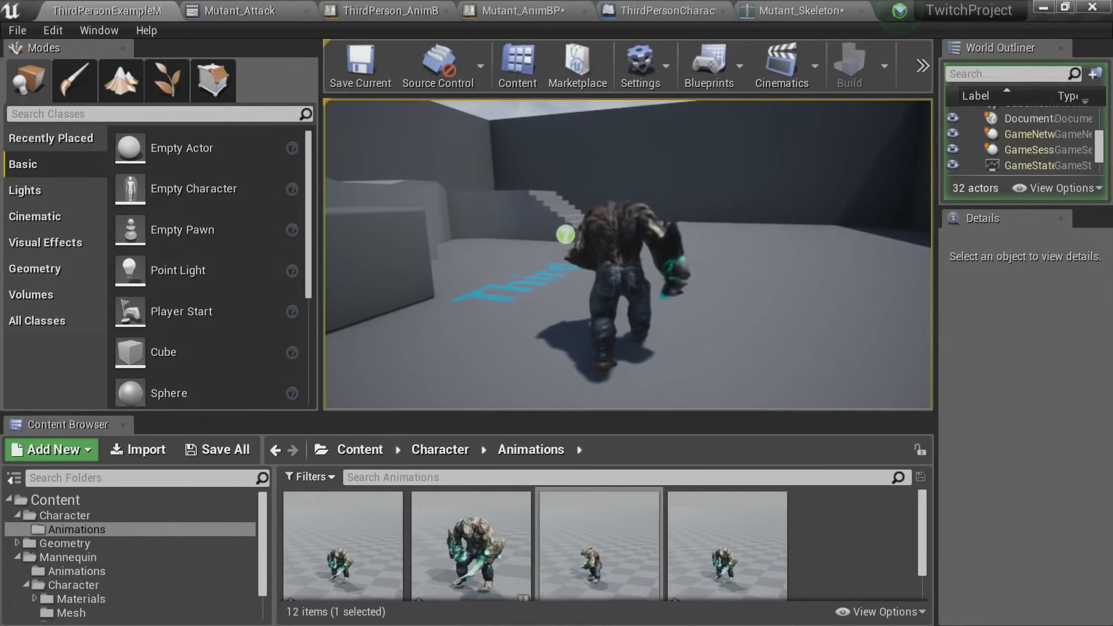
key(Escape)
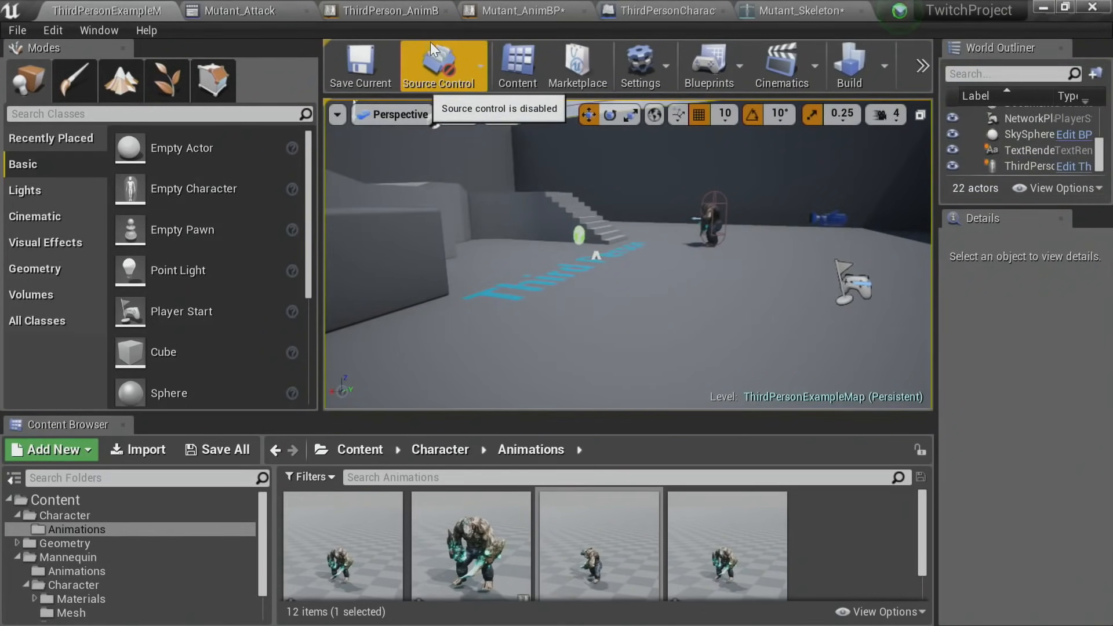
Step: Open Mutant_Skeleton and examine the Hips root bone above the Spine in the reference pose
key(s)
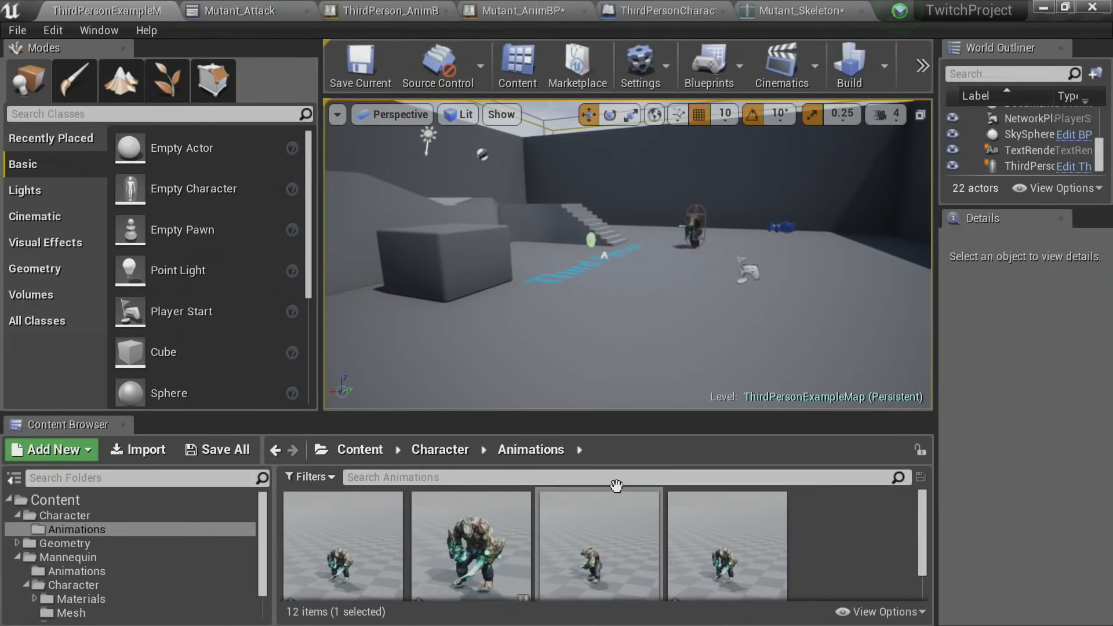
drag(587, 416, 585, 240)
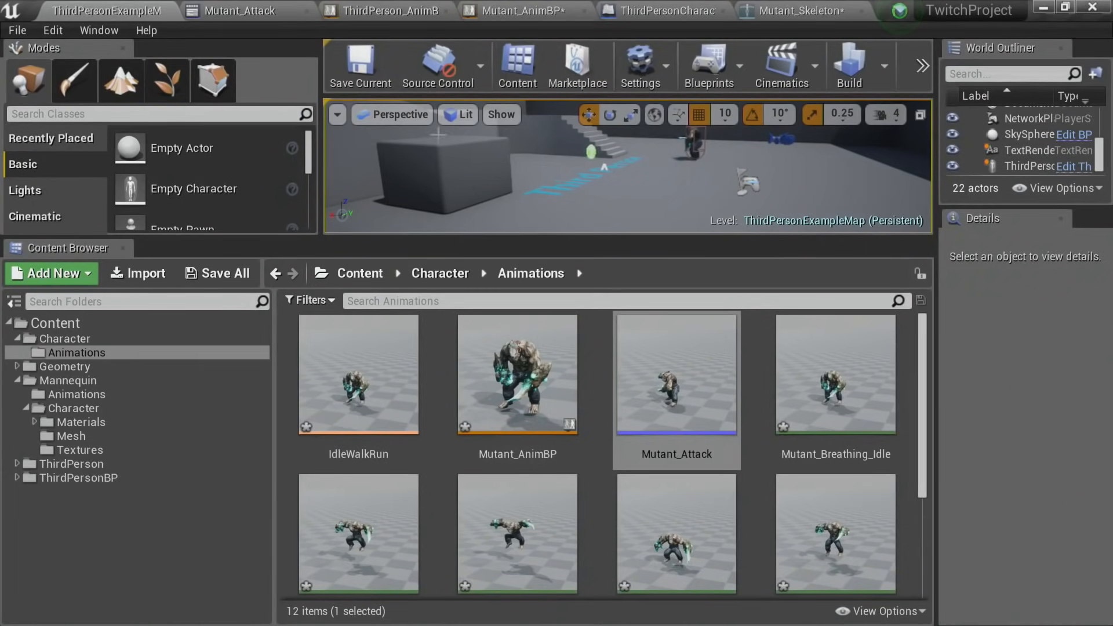
click(859, 9)
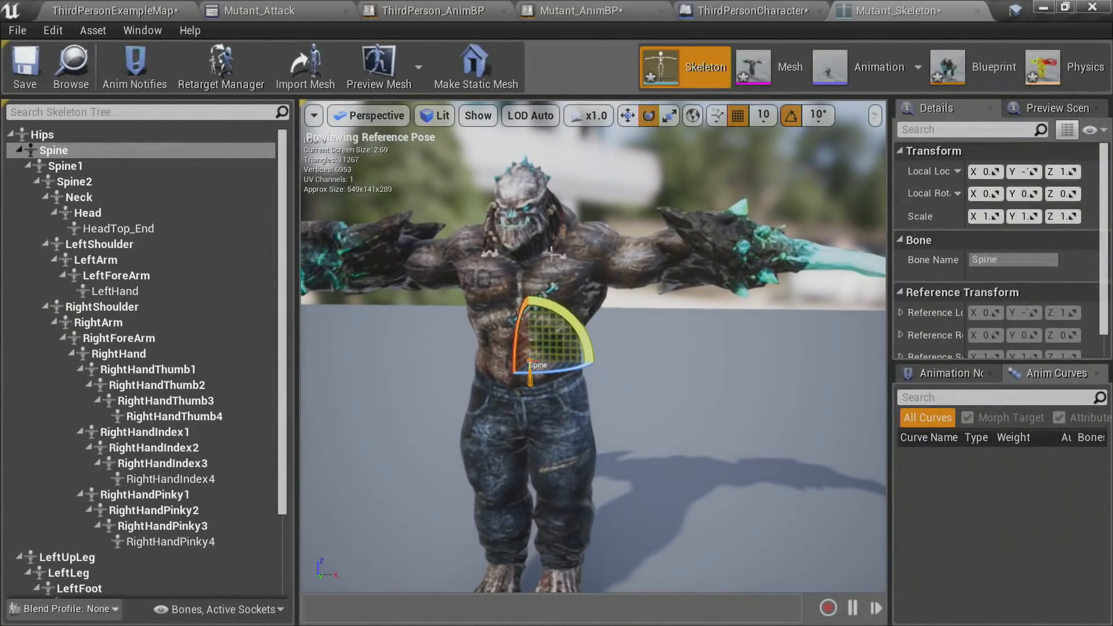
click(84, 135)
mouse_move(575, 351)
mouse_down()
mouse_move(584, 364)
mouse_move(555, 335)
mouse_move(577, 353)
mouse_move(555, 335)
mouse_move(578, 353)
mouse_move(573, 344)
mouse_up()
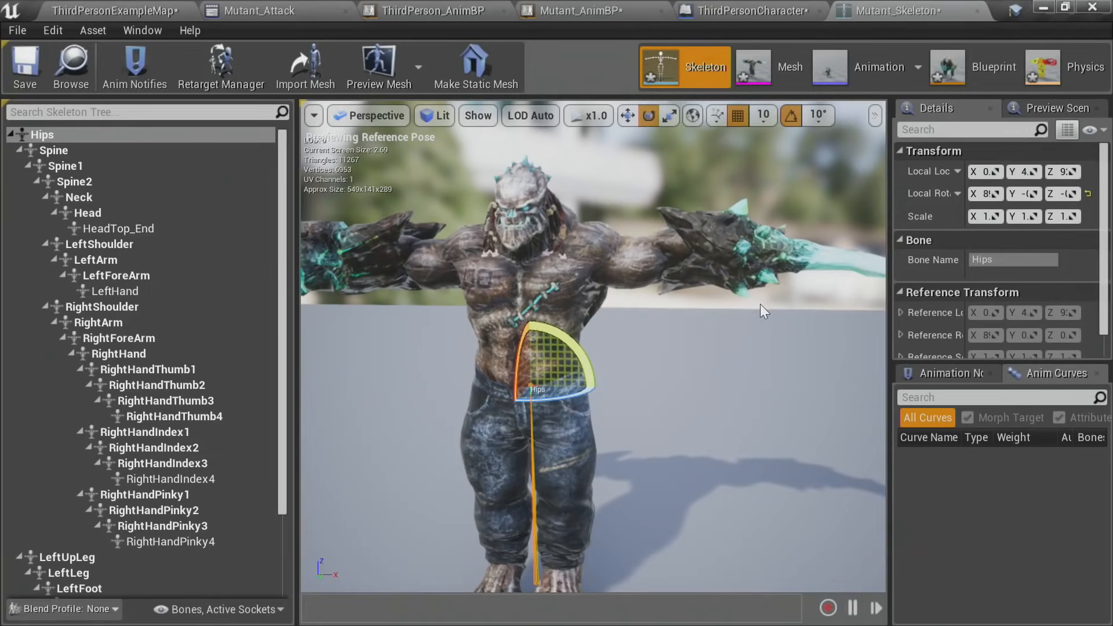
Step: Return to the example map, shrink the Content Browser, and play-test the mutant running around
click(185, 4)
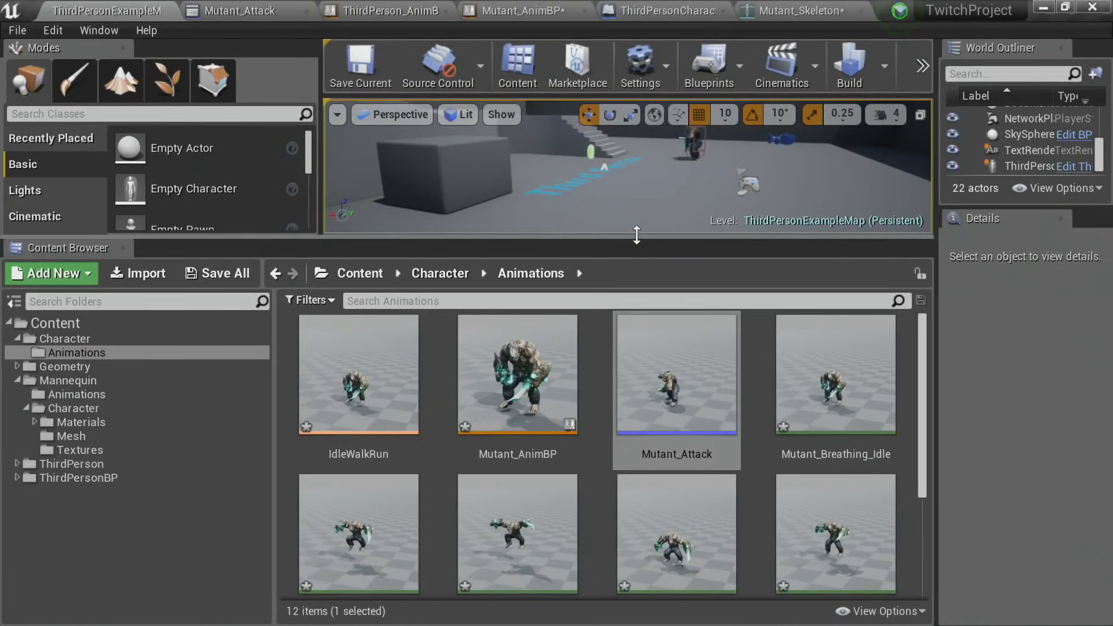
drag(631, 238, 631, 399)
click(919, 81)
click(934, 104)
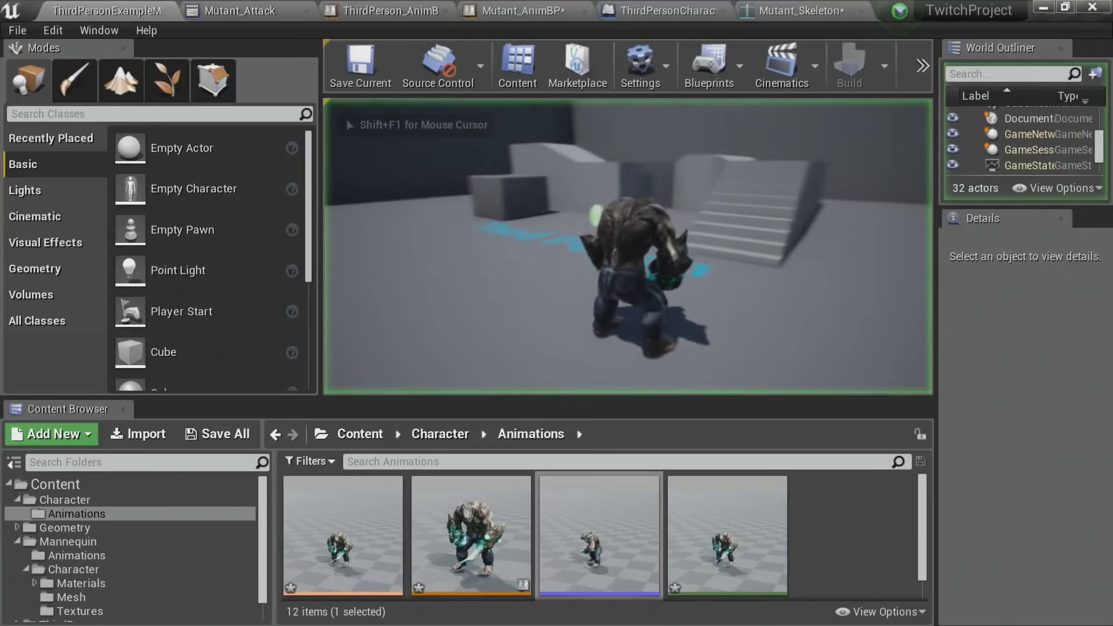
key(w)
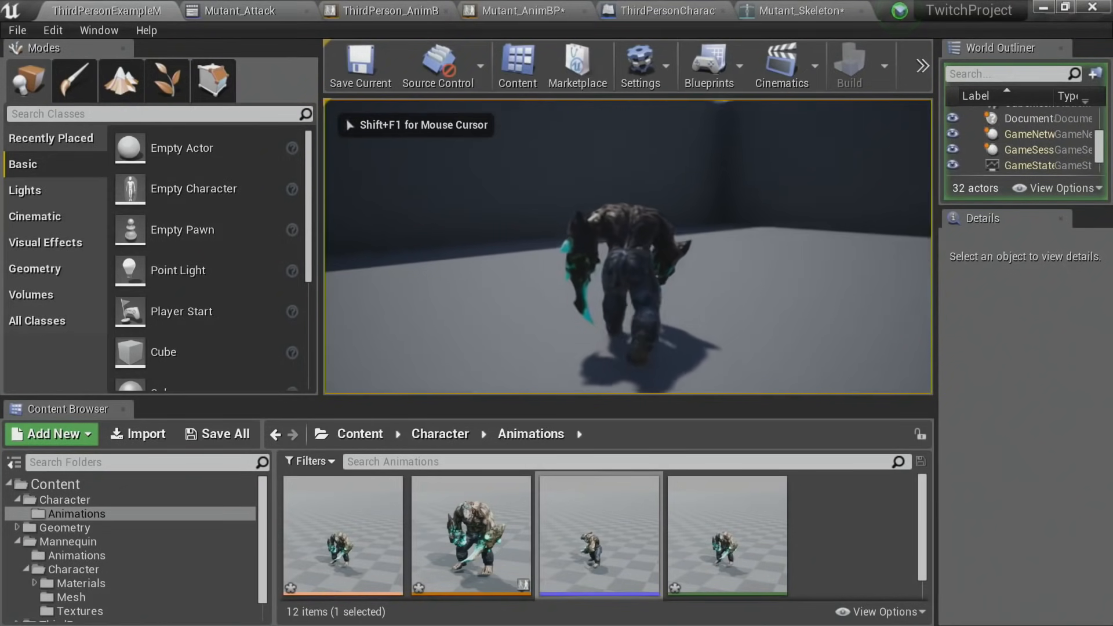
key(w)
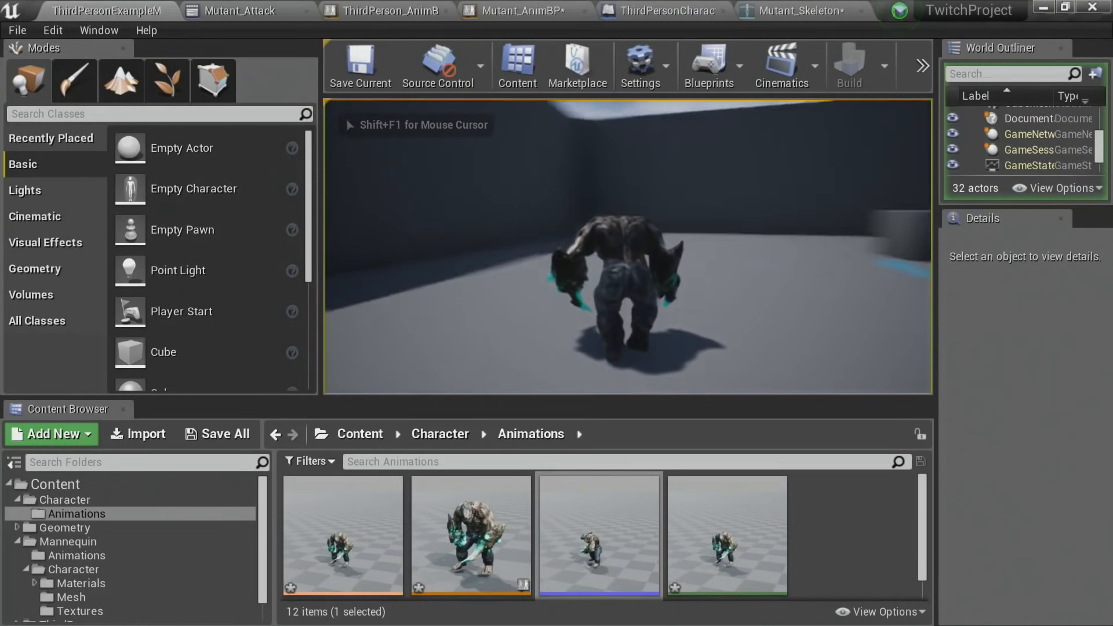
key(Escape)
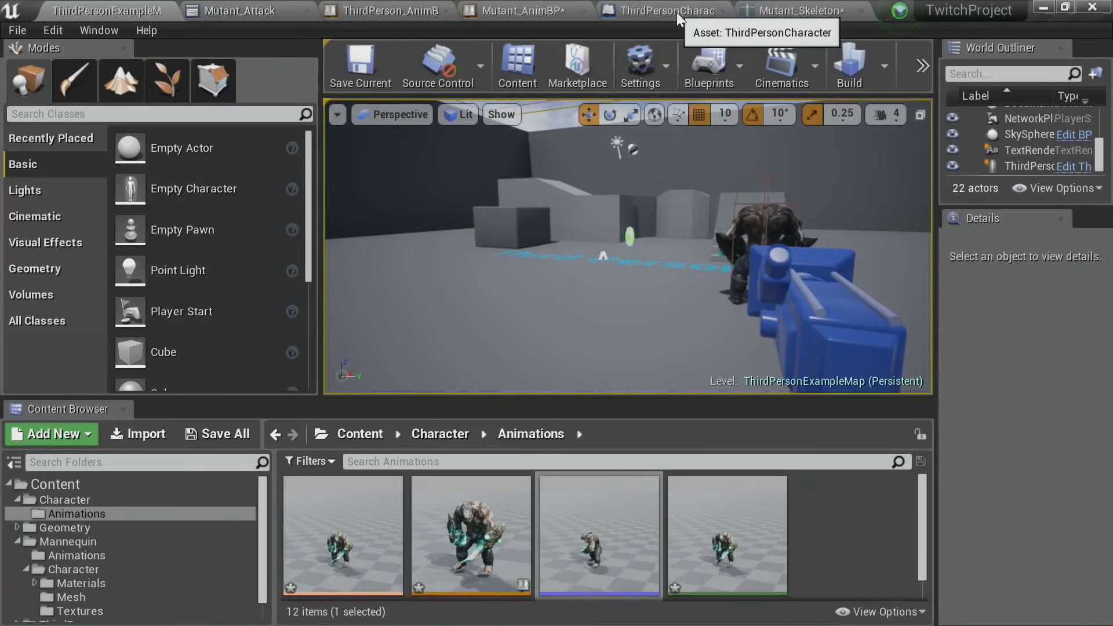
Step: Move the Final Animation Pose node farther away from Blend Poses by bool in the Mutant_AnimBP Anim Graph
click(467, 15)
scroll(579, 215, down, 3)
scroll(661, 303, up, 2)
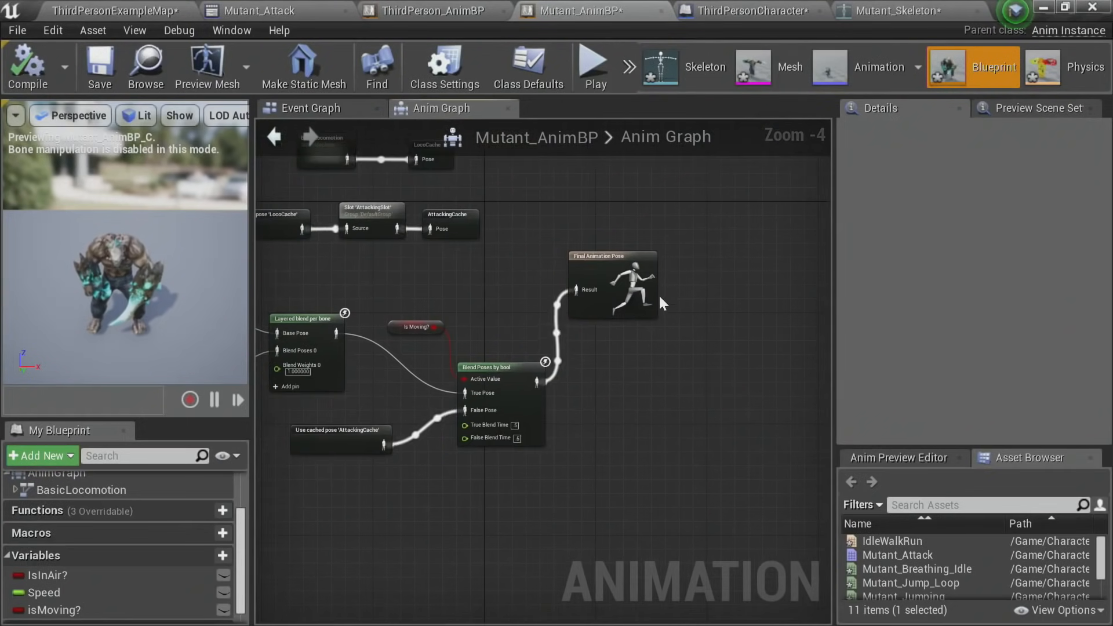
drag(609, 256, 698, 270)
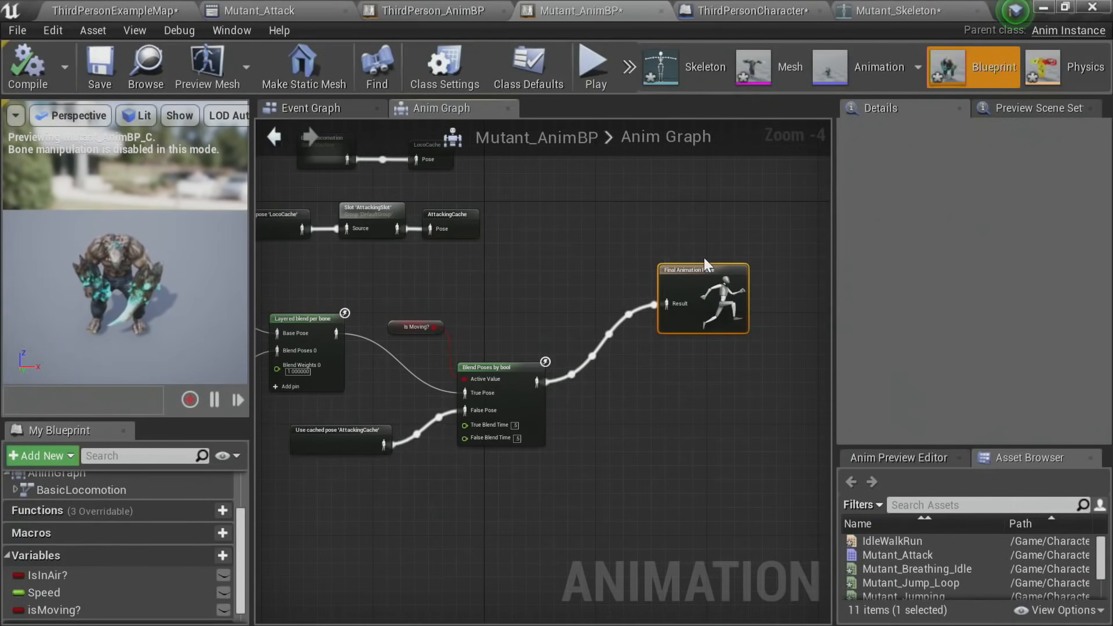
Step: Disconnect the Blend Poses by bool output from the Final Animation Pose node
click(531, 380)
alt+click(545, 383)
right_drag(592, 392, 711, 417)
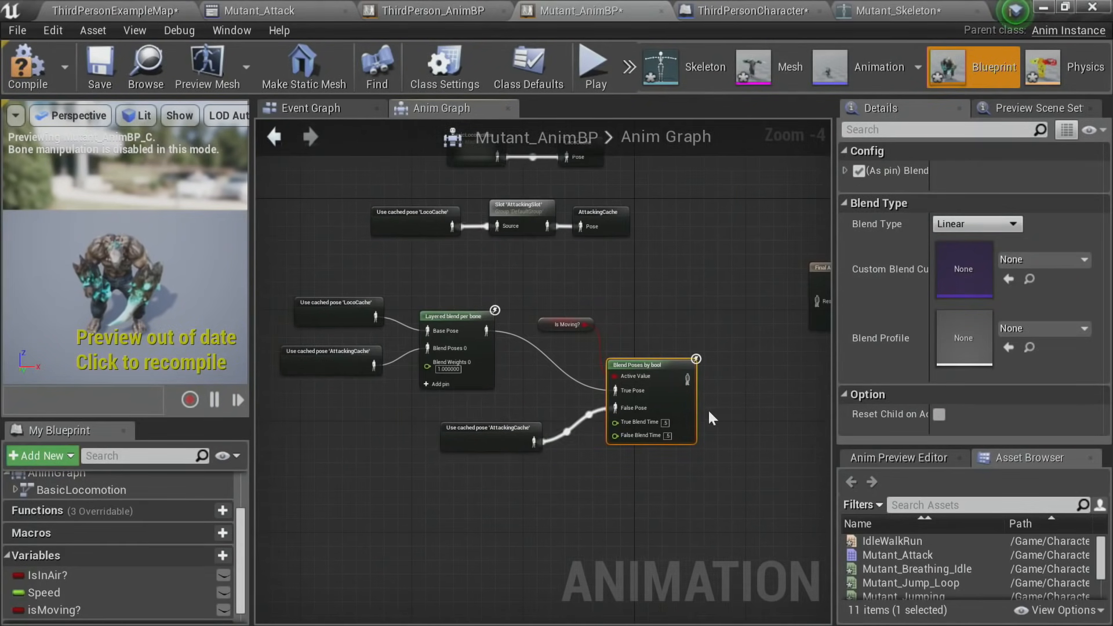
Step: Shift the blend nodes away from the Final Animation Pose node and place Is Moving? beside the Active Value input of Blend Poses by bool
drag(560, 326, 536, 383)
drag(706, 468, 343, 314)
drag(453, 318, 397, 311)
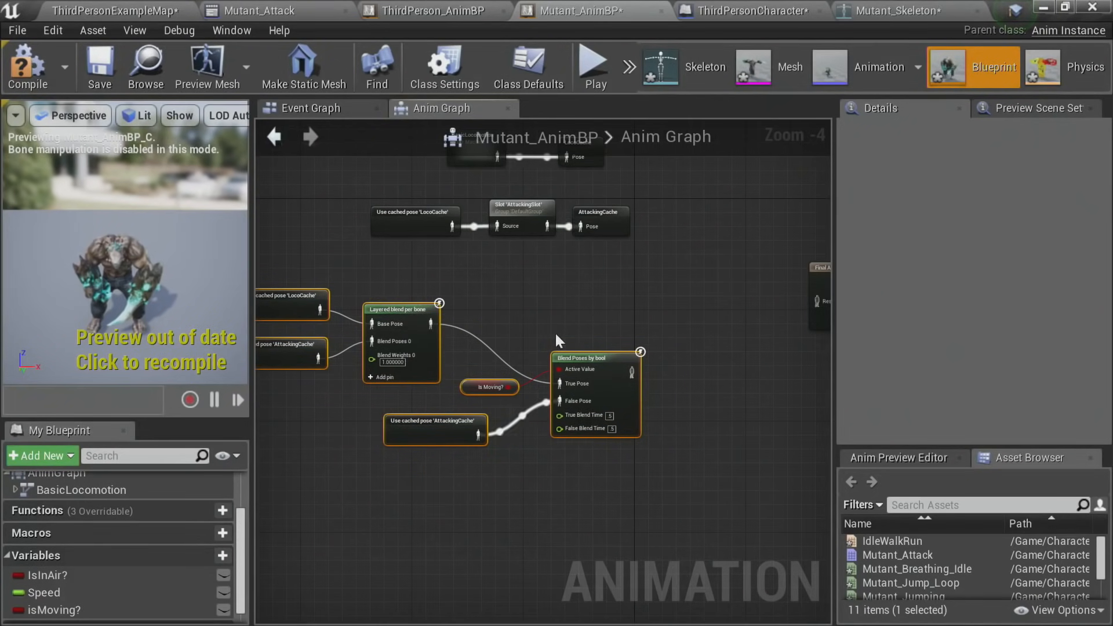
click(608, 316)
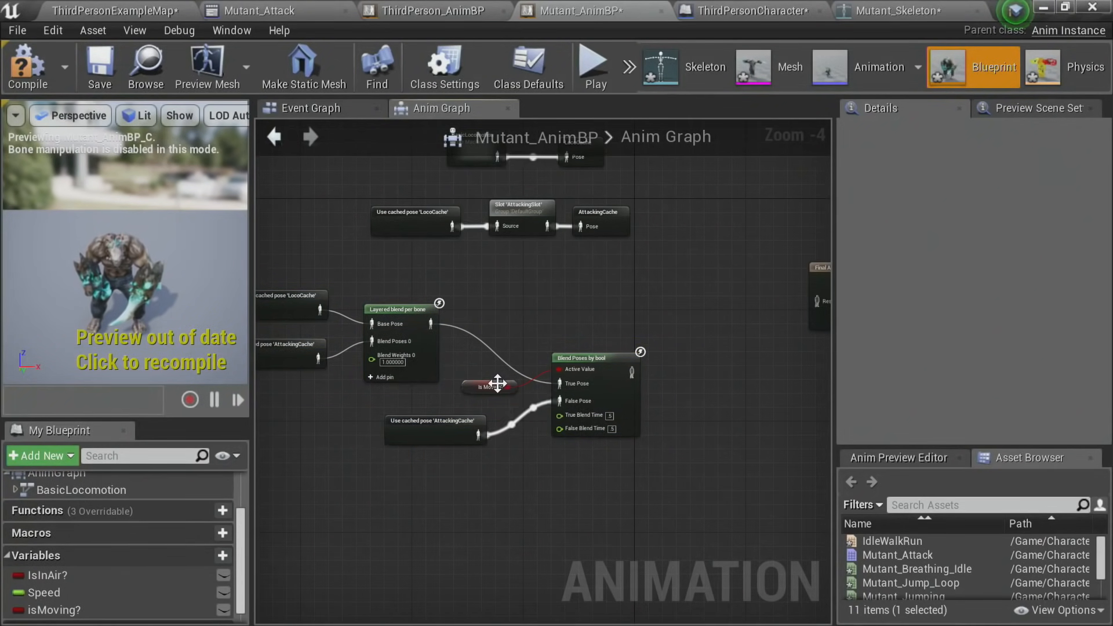
drag(507, 387, 483, 357)
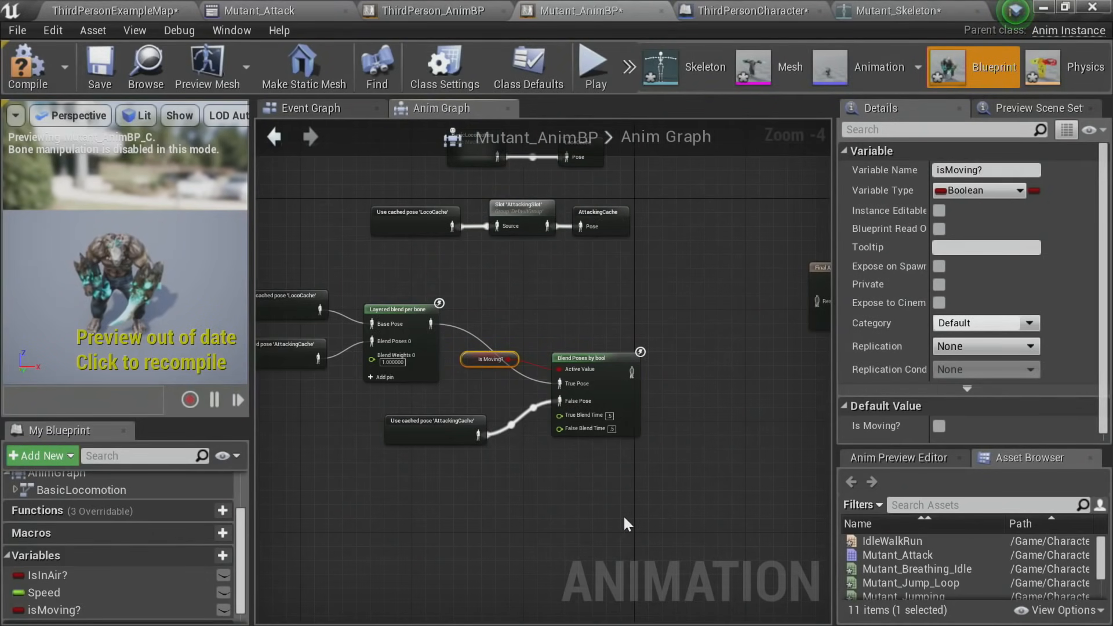
scroll(599, 353, up, 4)
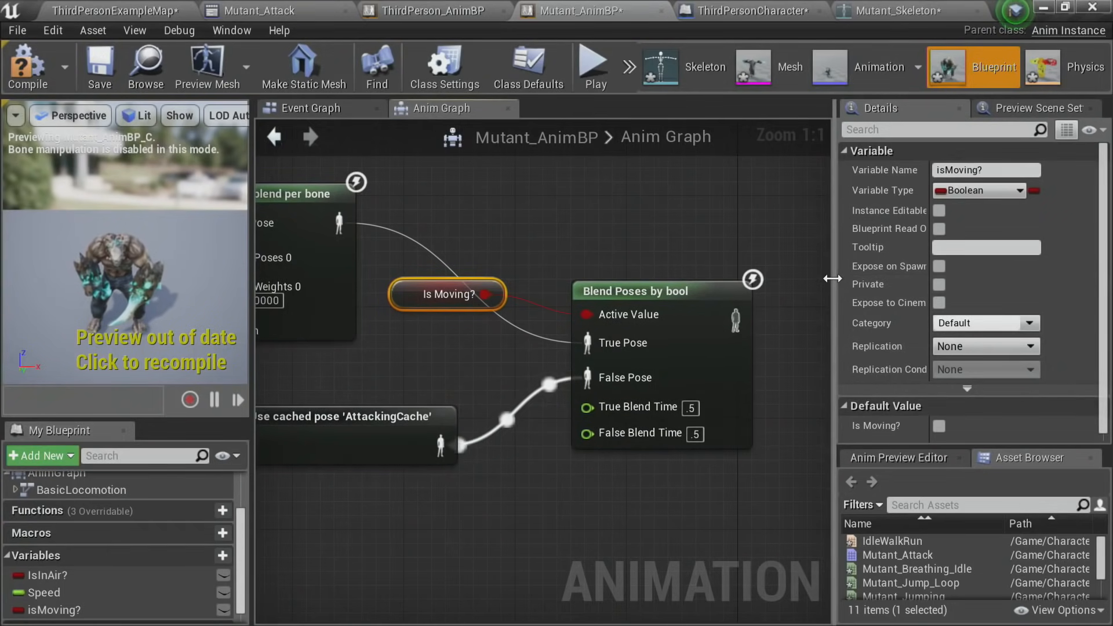
Step: Widen the graph area and connect the Blend Poses by bool output to a new Save cached pose node
drag(832, 278, 1014, 278)
scroll(831, 329, down, 4)
right_drag(733, 268, 684, 378)
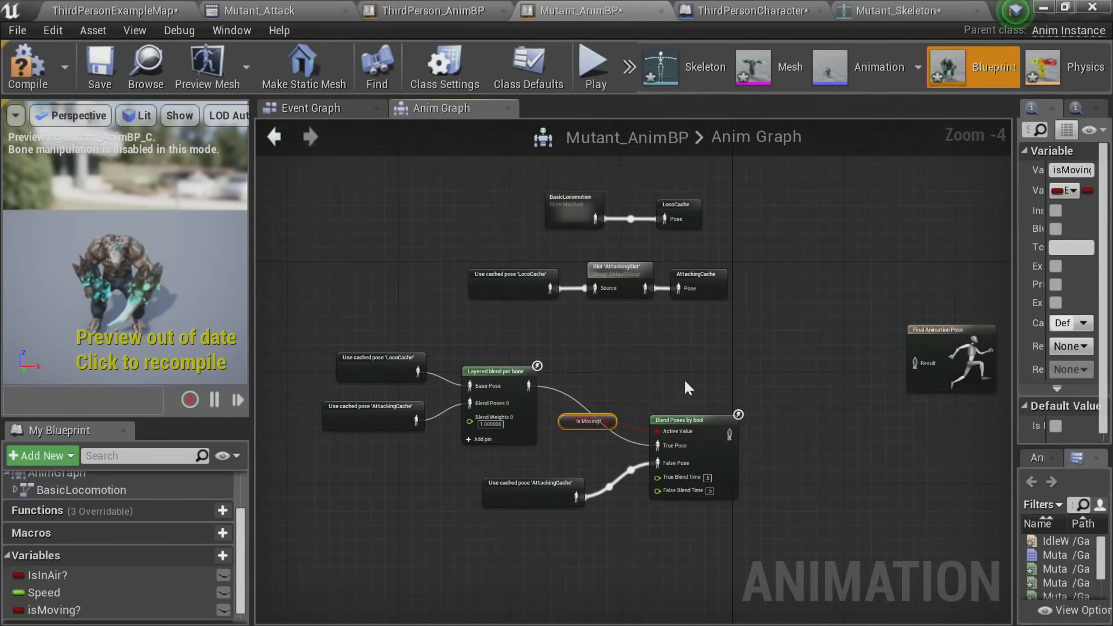
scroll(760, 435, up, 2)
right_drag(760, 434, 878, 413)
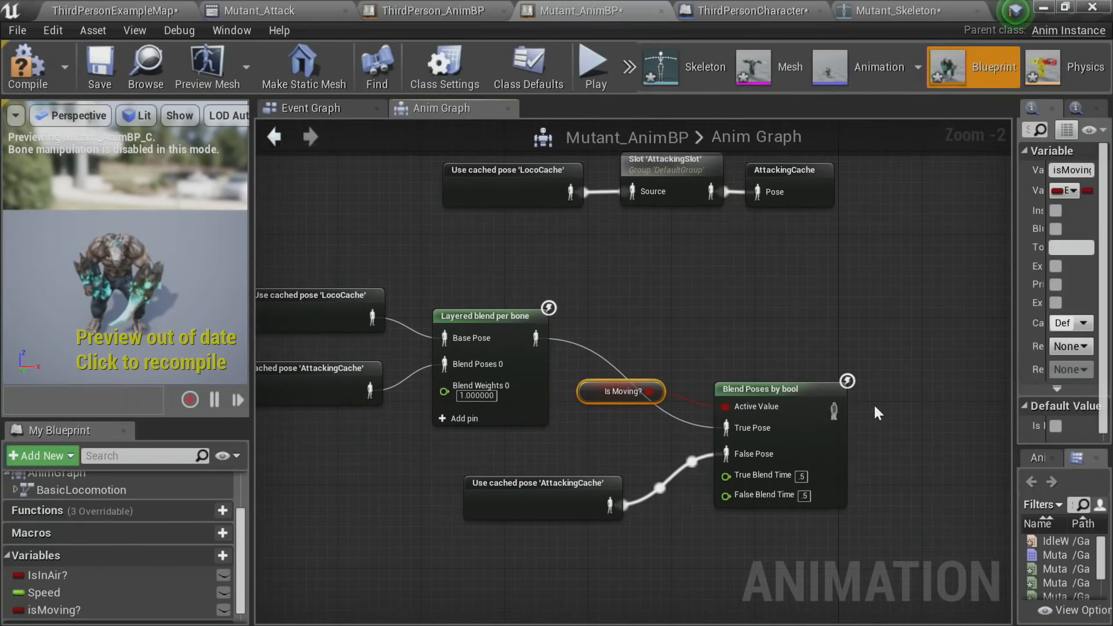
right_drag(796, 427, 601, 376)
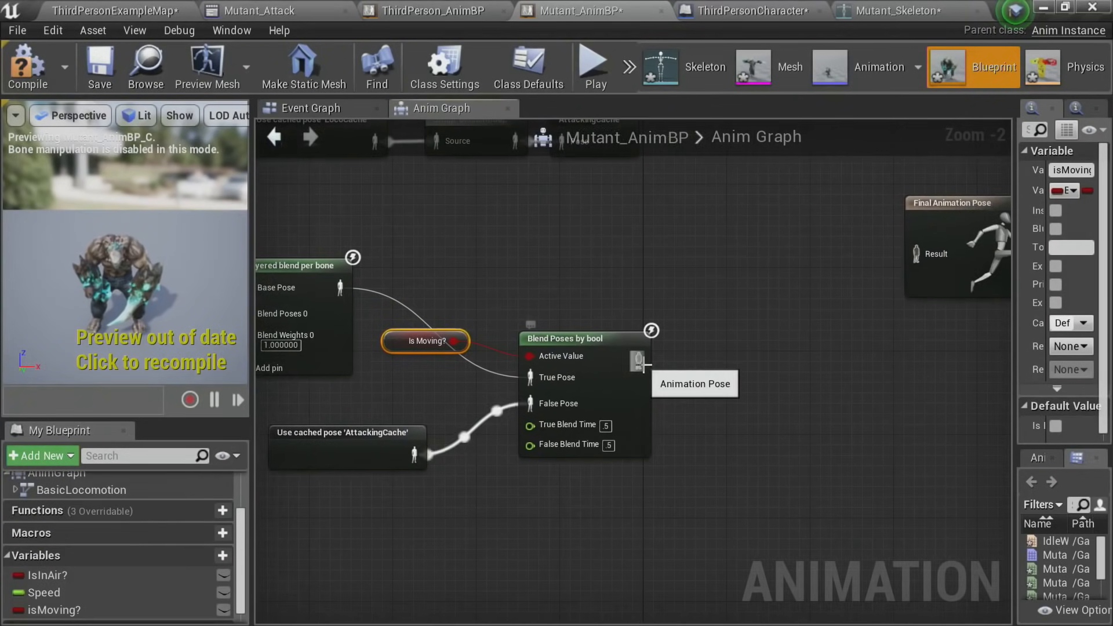
drag(639, 362, 771, 338)
text(CACH)
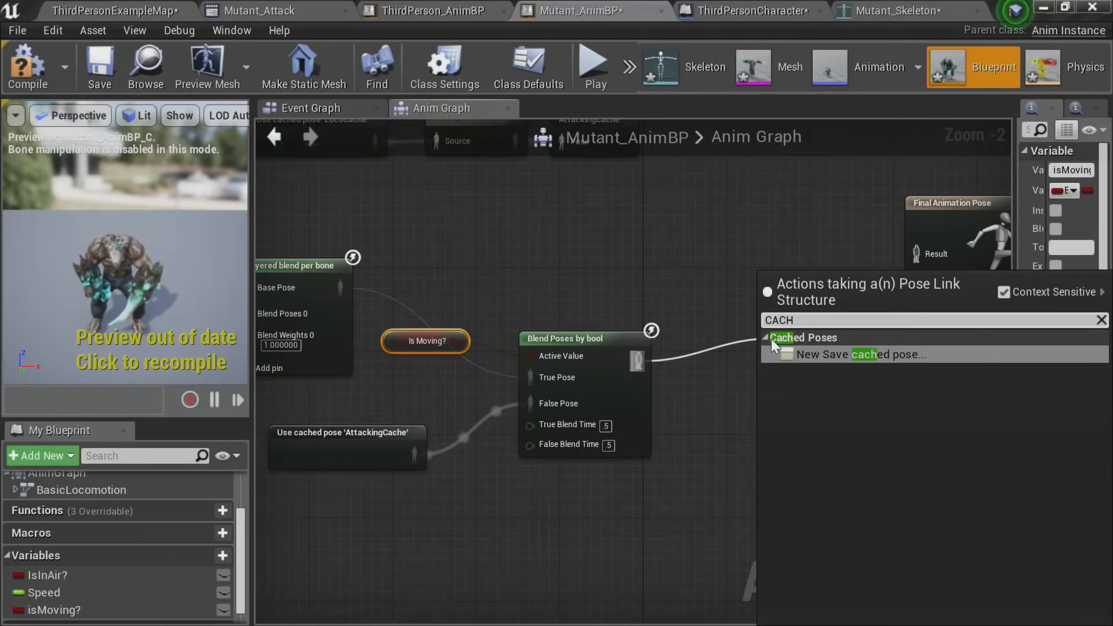
key(Return)
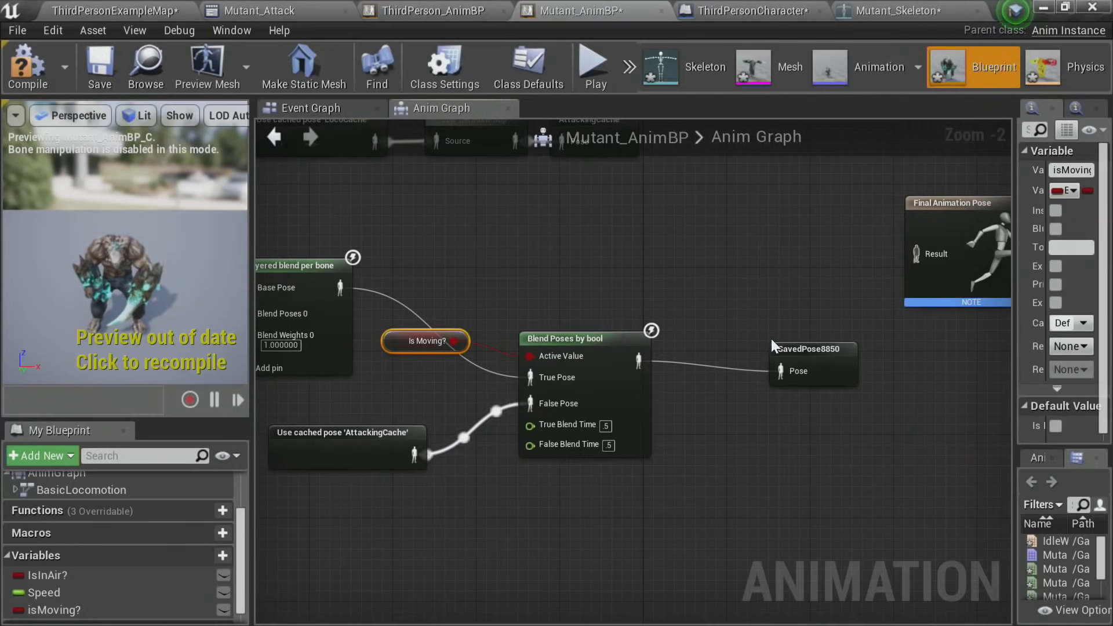
Step: Rename the new cached pose LocoAndAttack and move its node closer to Blend Poses by bool
double_click(829, 368)
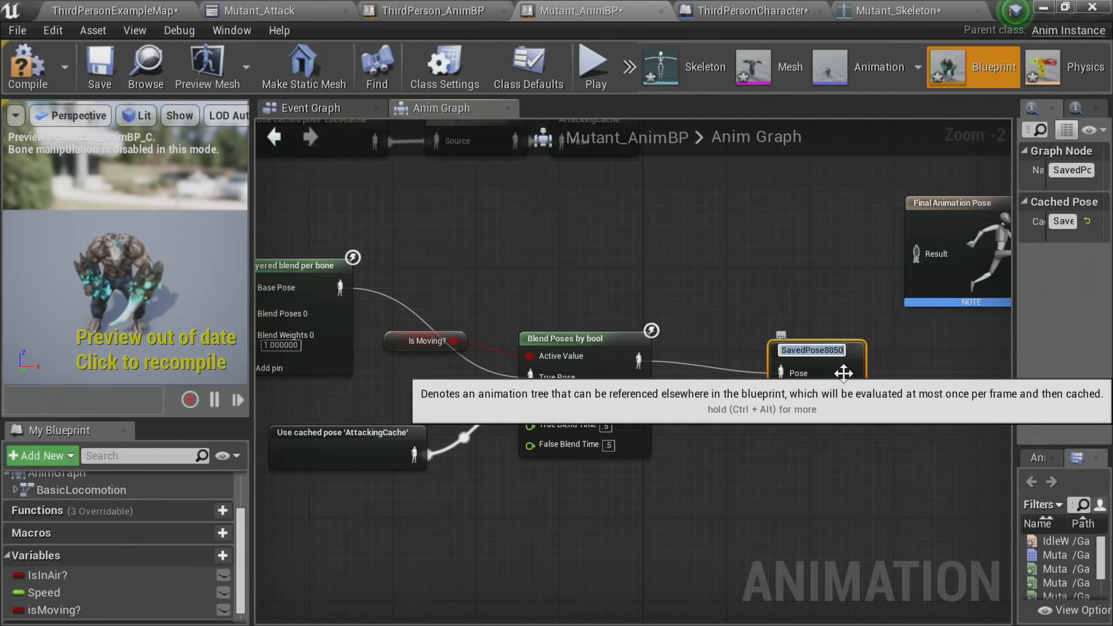
text(Loco)
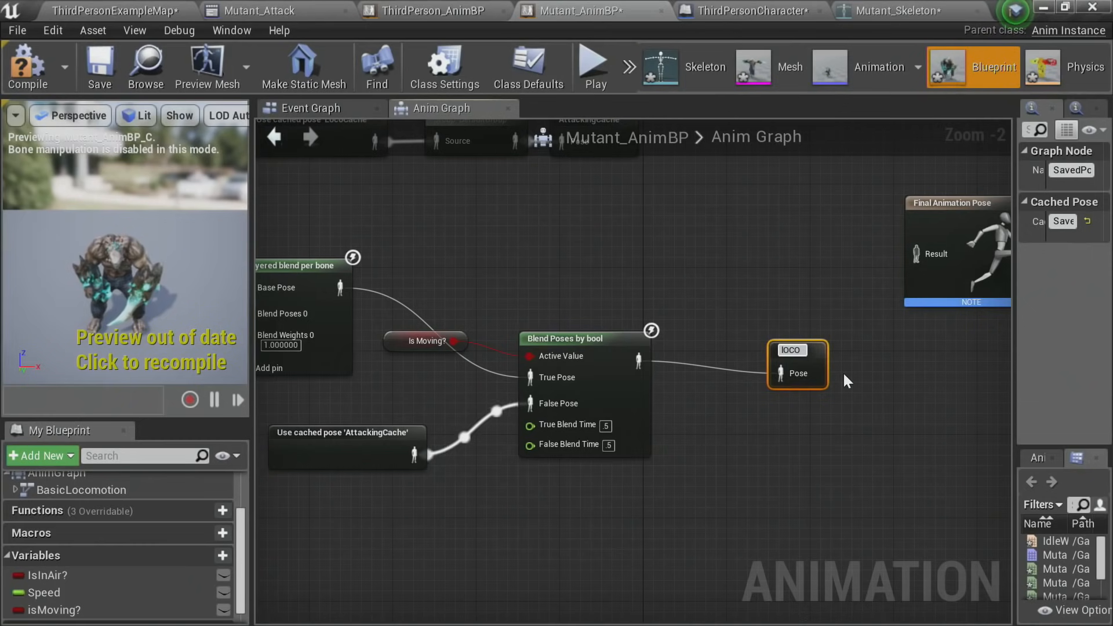
text(And)
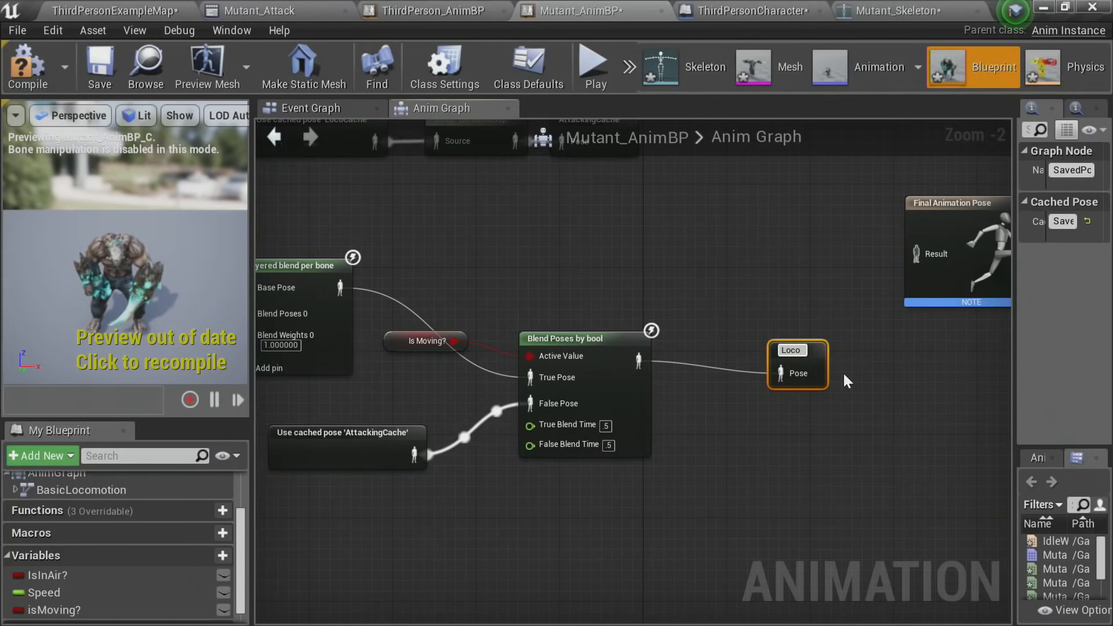
text(Attack)
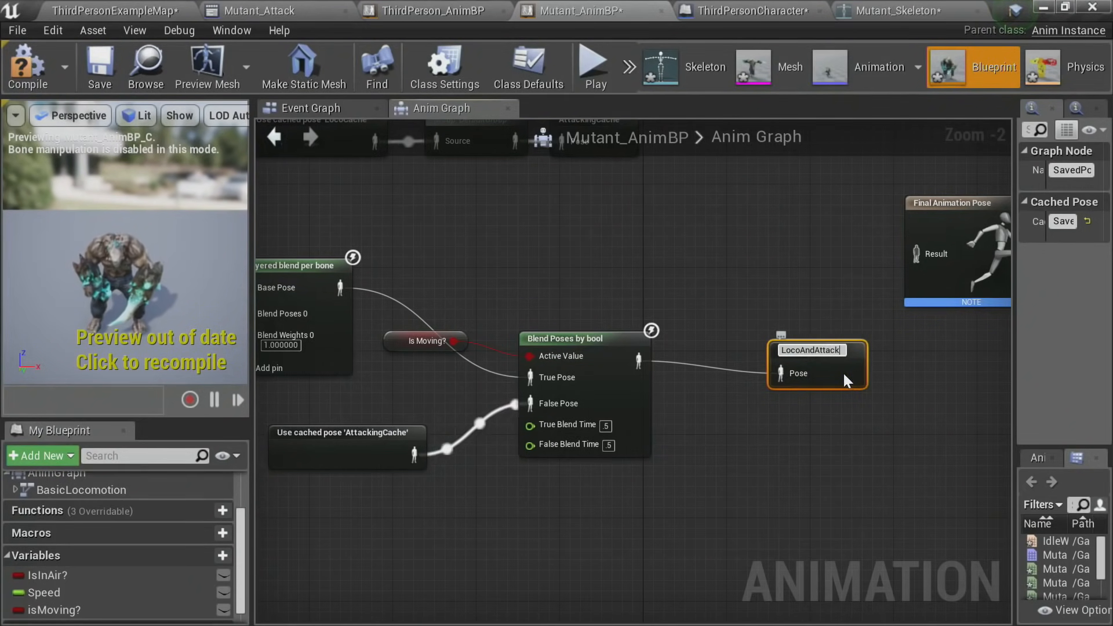
key(Return)
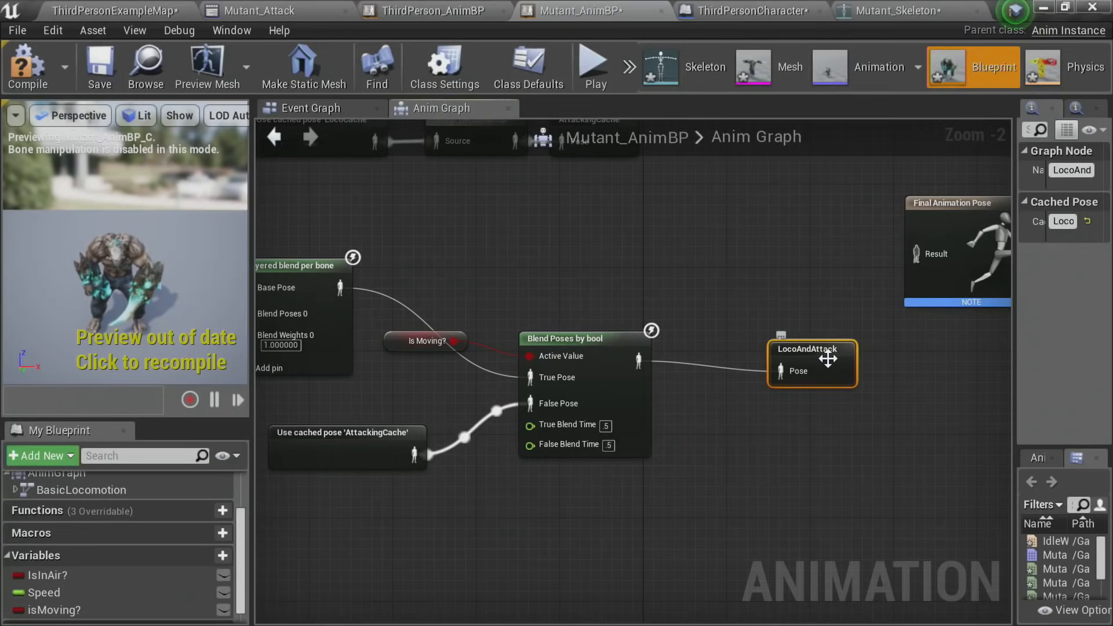
drag(824, 357, 748, 347)
Step: Move the Final Animation Pose node lower and add a Use cached pose 'LocoAndAttack' node below the blend nodes
scroll(841, 359, down, 3)
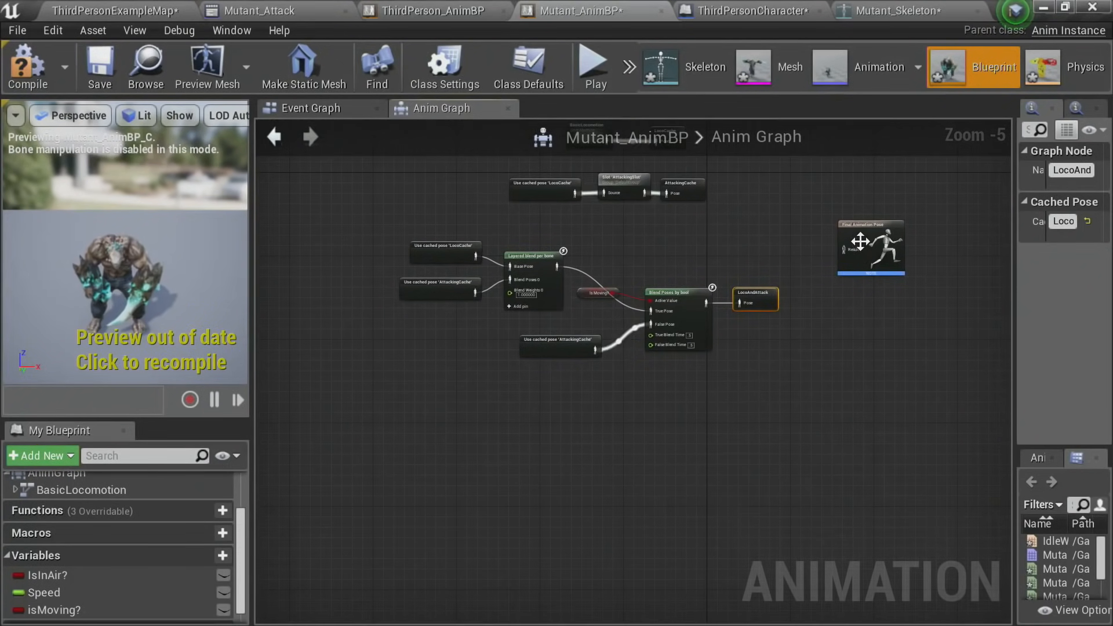
drag(859, 318, 859, 361)
scroll(723, 369, up, 4)
right_drag(558, 465, 720, 374)
scroll(712, 423, down, 2)
right_click(536, 373)
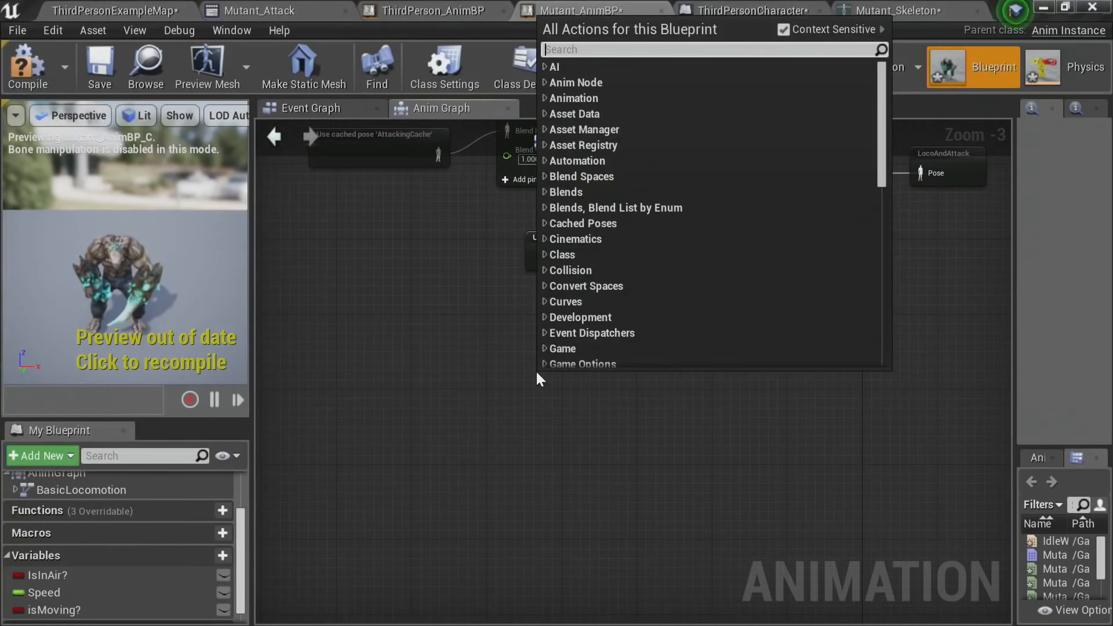
text(use loco)
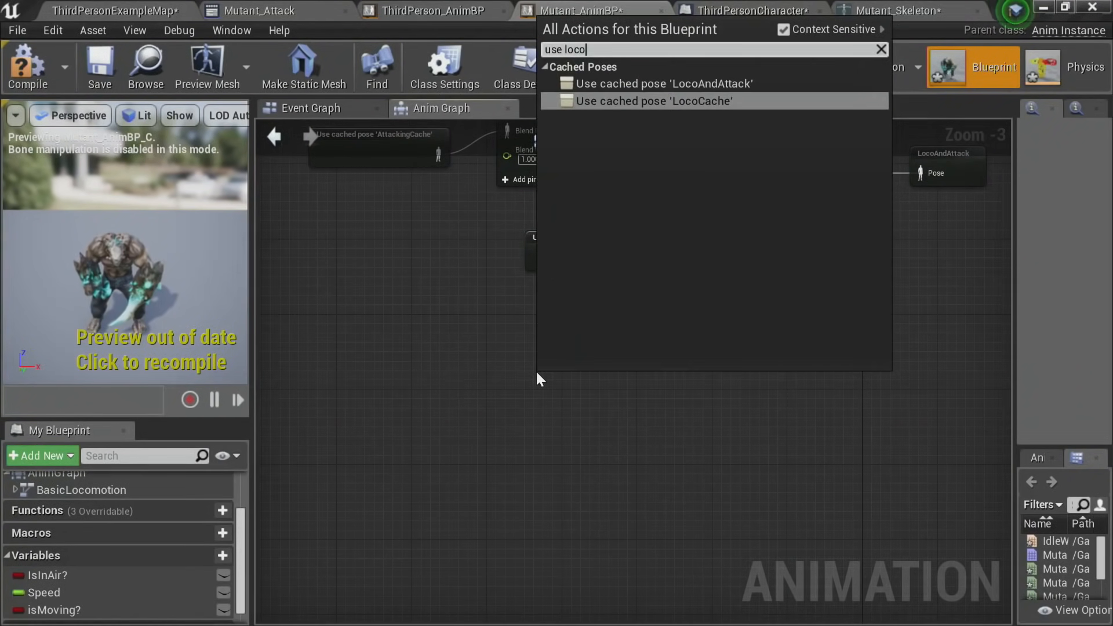
key(Return)
drag(536, 376, 389, 377)
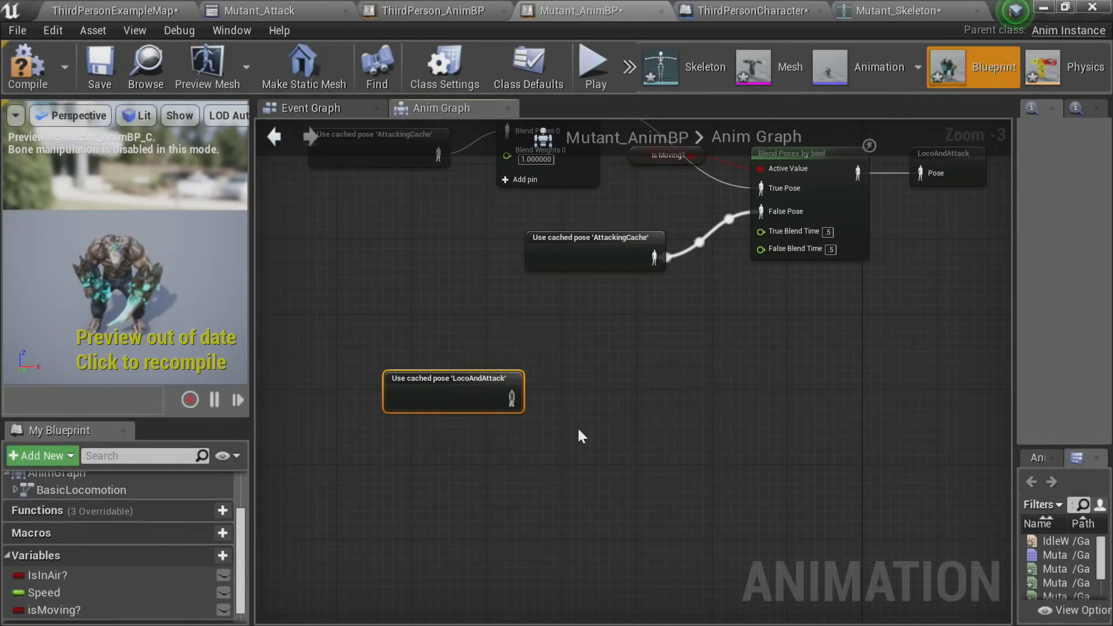
Step: Add a Transform (Modify) Bone node between the LocoAndAttack cached pose and the Final Animation Pose
scroll(580, 426, up, 2)
right_drag(580, 426, 495, 353)
right_drag(536, 296, 532, 345)
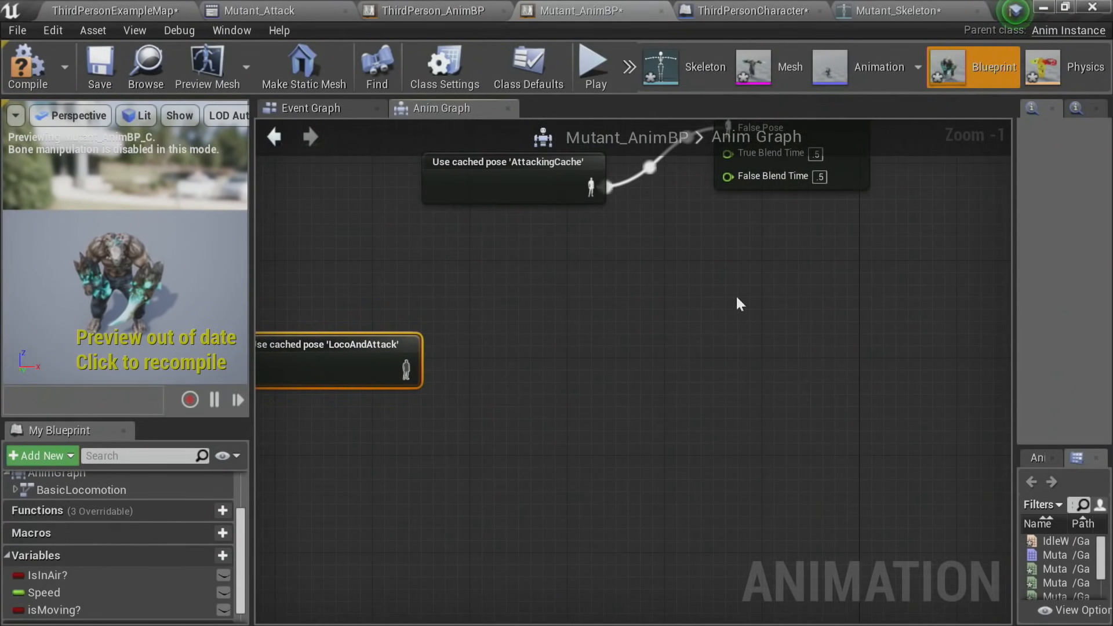
right_click(581, 359)
text(modify)
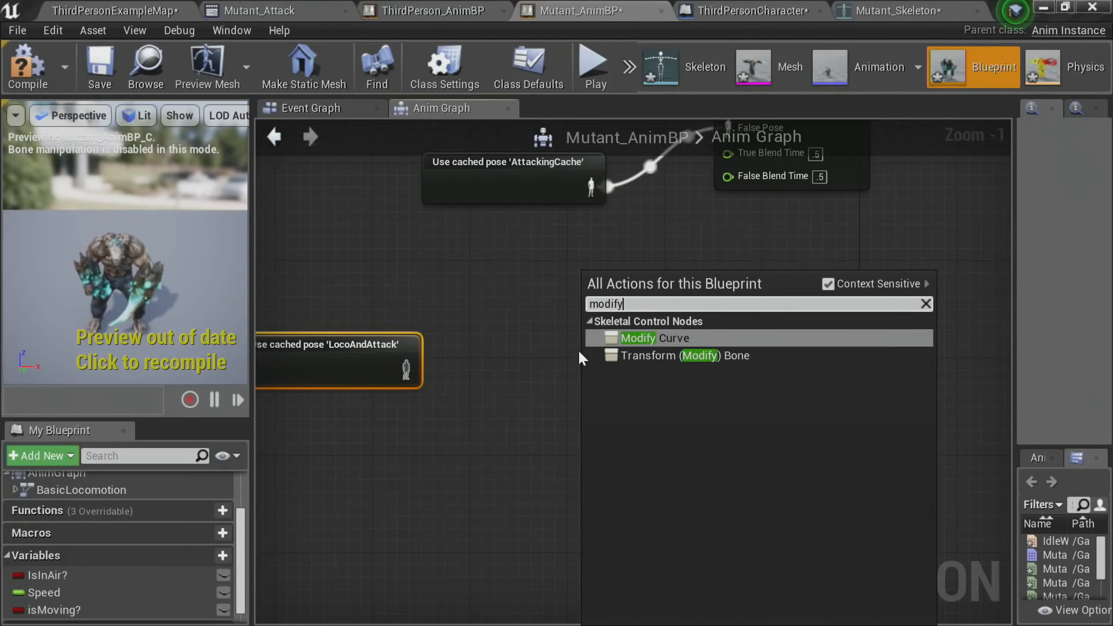
key(Down)
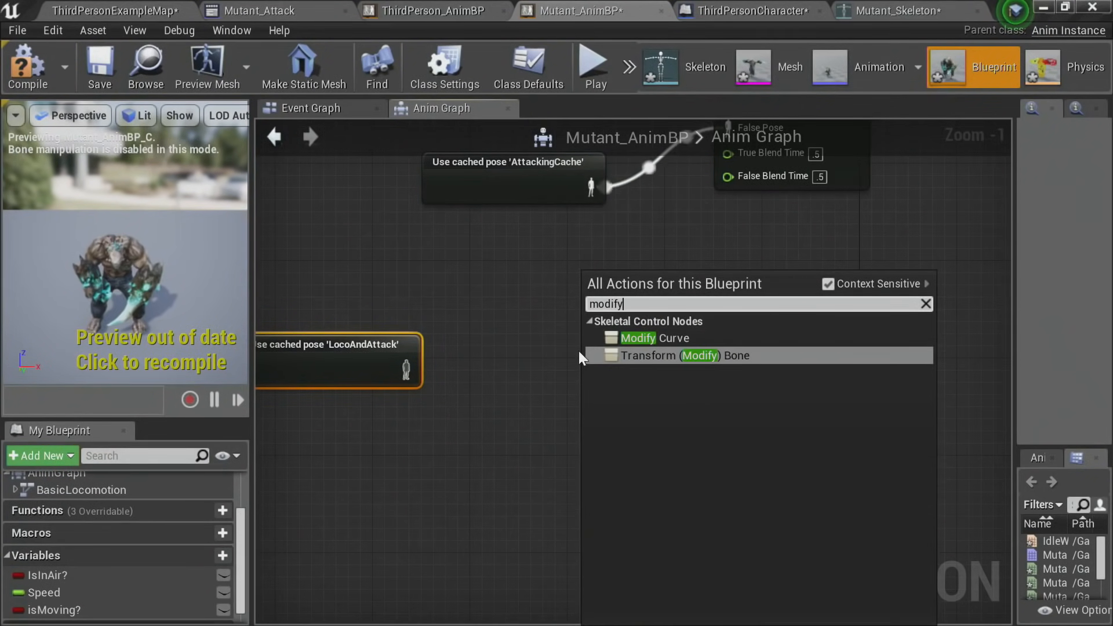
click(634, 357)
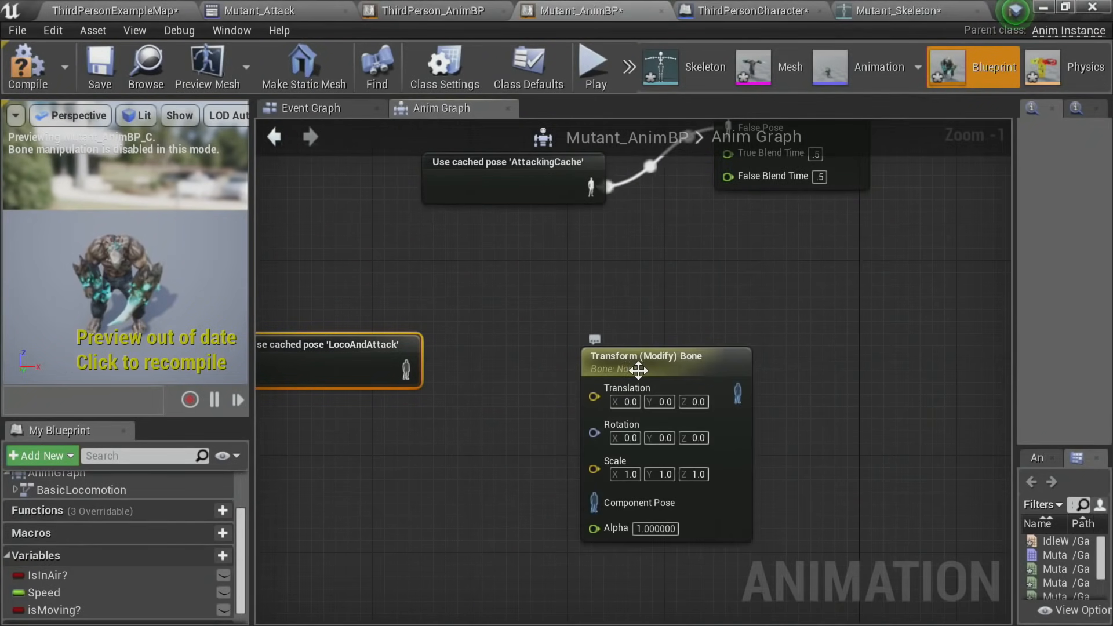
drag(638, 371, 632, 333)
Step: Widen the Details area and hide the Translation and Scale pins of the Transform (Modify) Bone node
right_drag(824, 438, 713, 339)
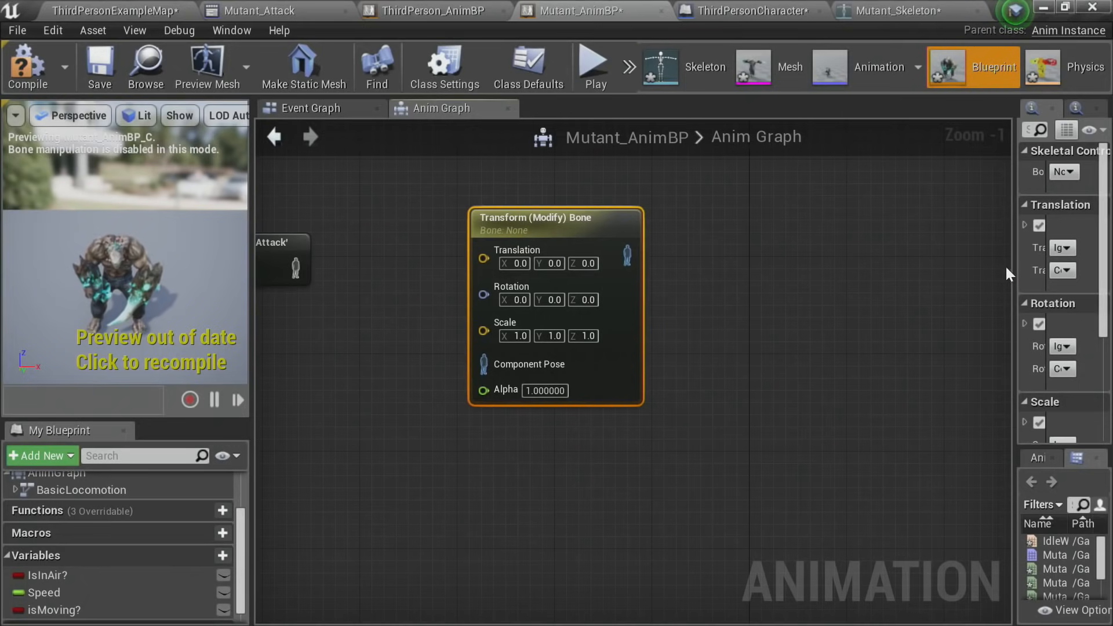
drag(1014, 272, 723, 288)
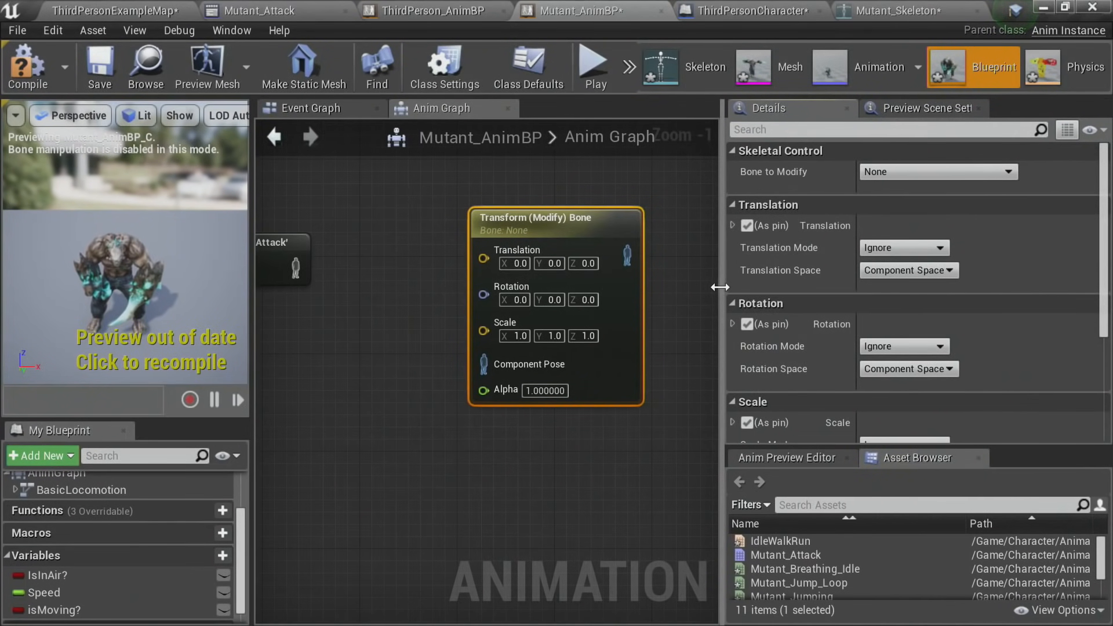
click(747, 227)
scroll(804, 284, down, 3)
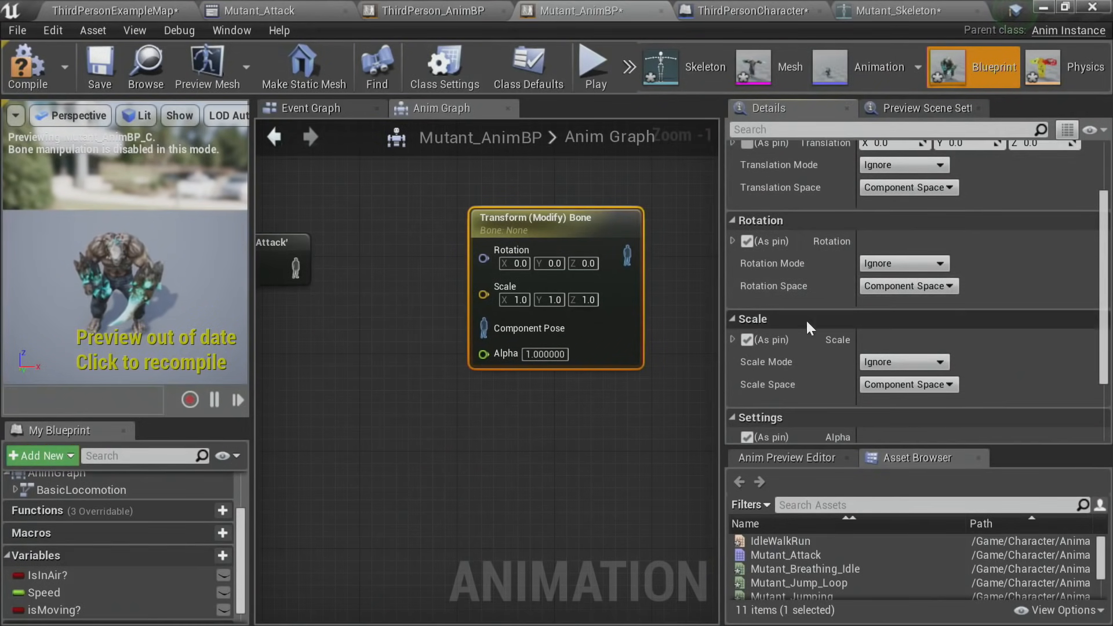
click(746, 340)
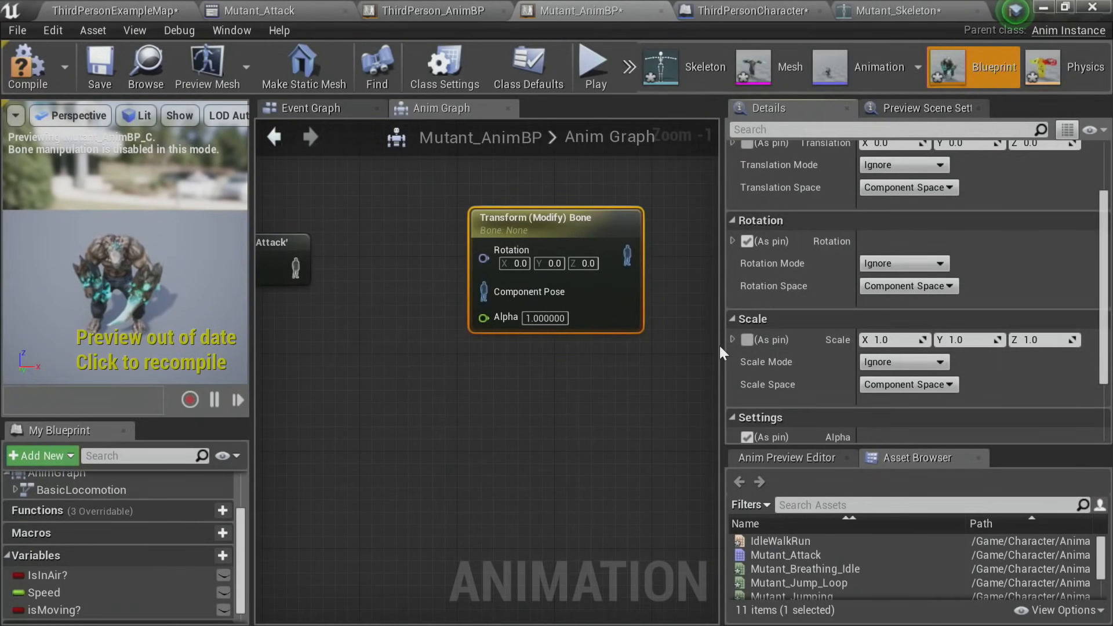
Step: Set the Transform (Modify) Bone Rotation Mode to Add to Existing and split its Rotation pin into Roll, Pitch and Yaw
click(924, 256)
click(890, 298)
right_drag(503, 470, 438, 449)
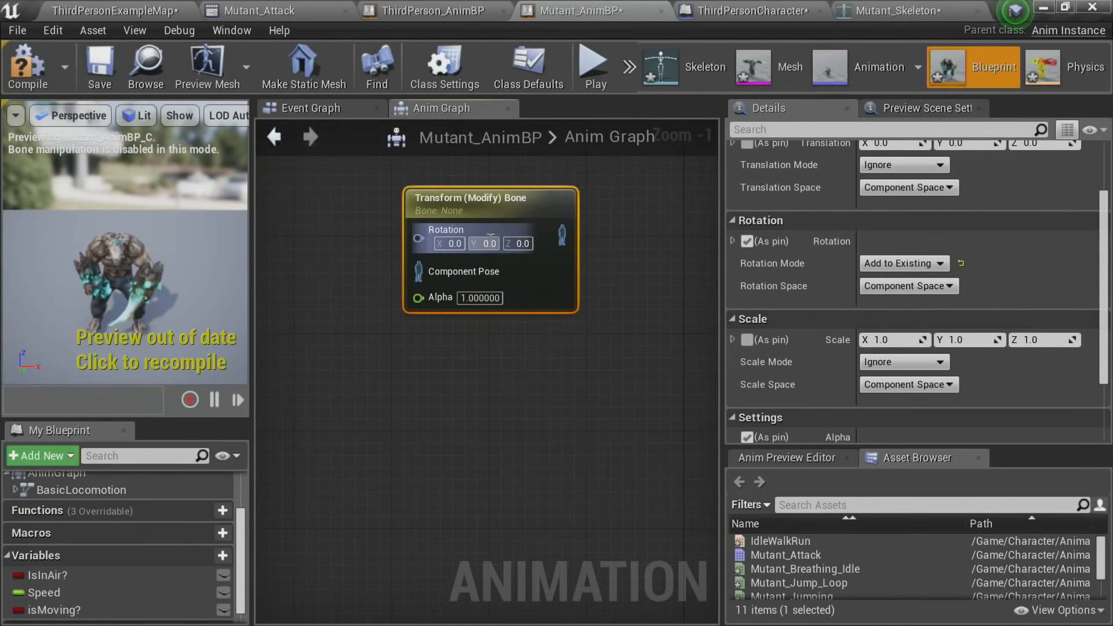
right_click(416, 238)
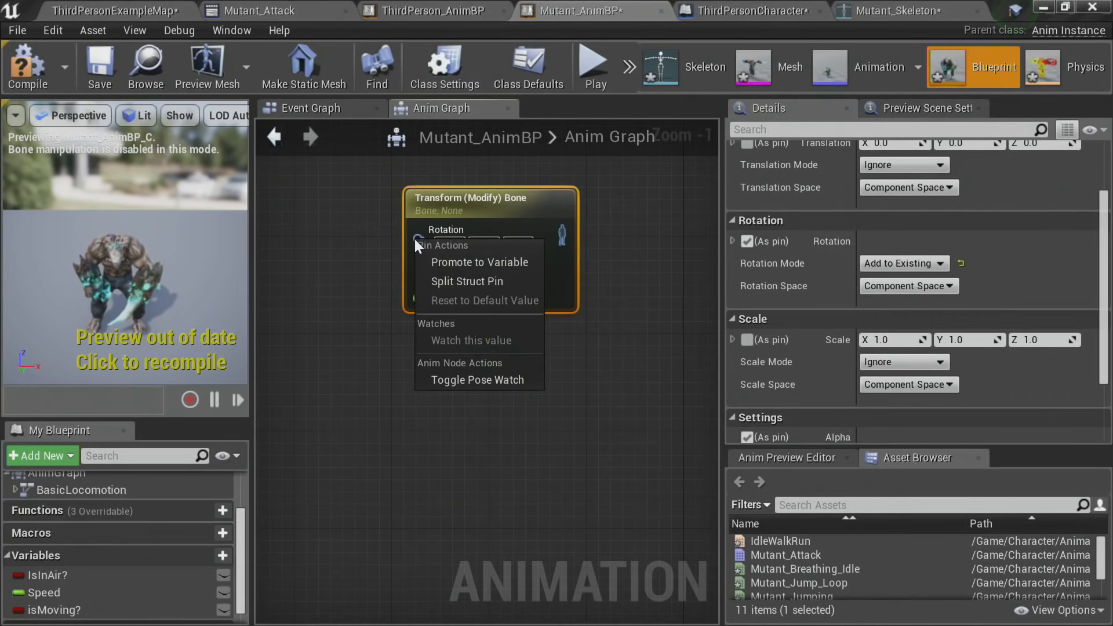
click(461, 281)
drag(460, 199, 472, 223)
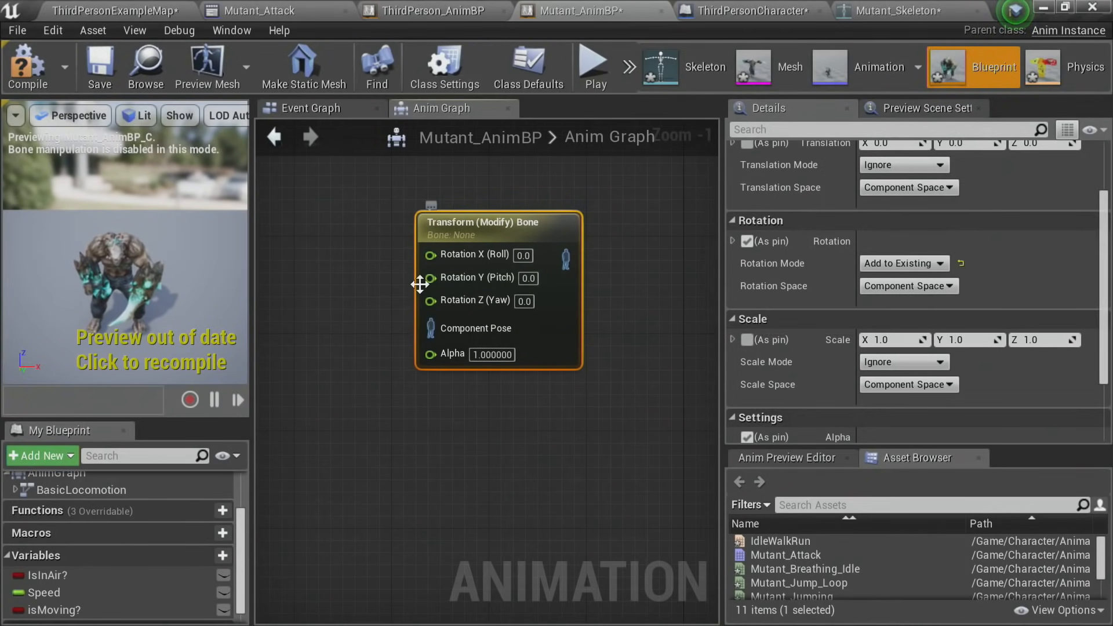
Step: Widen the graph area and route the LocoAndAttack cached pose through Transform (Modify) Bone's Component Pose to the Final Animation Pose result
scroll(509, 479, down, 2)
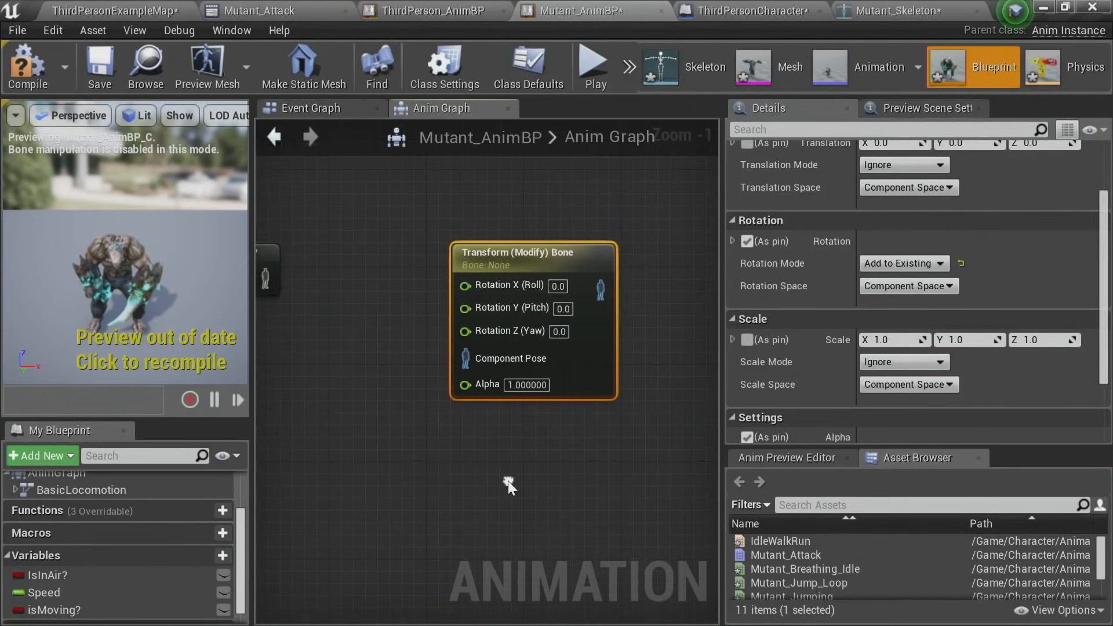
drag(722, 319, 901, 318)
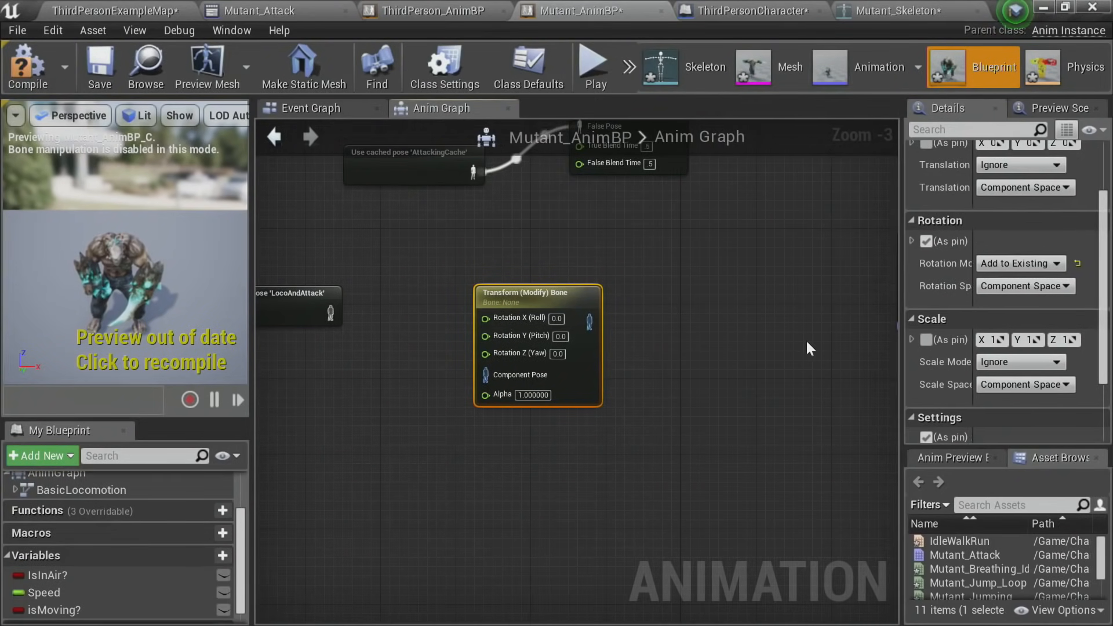
scroll(748, 362, down, 3)
scroll(748, 363, up, 2)
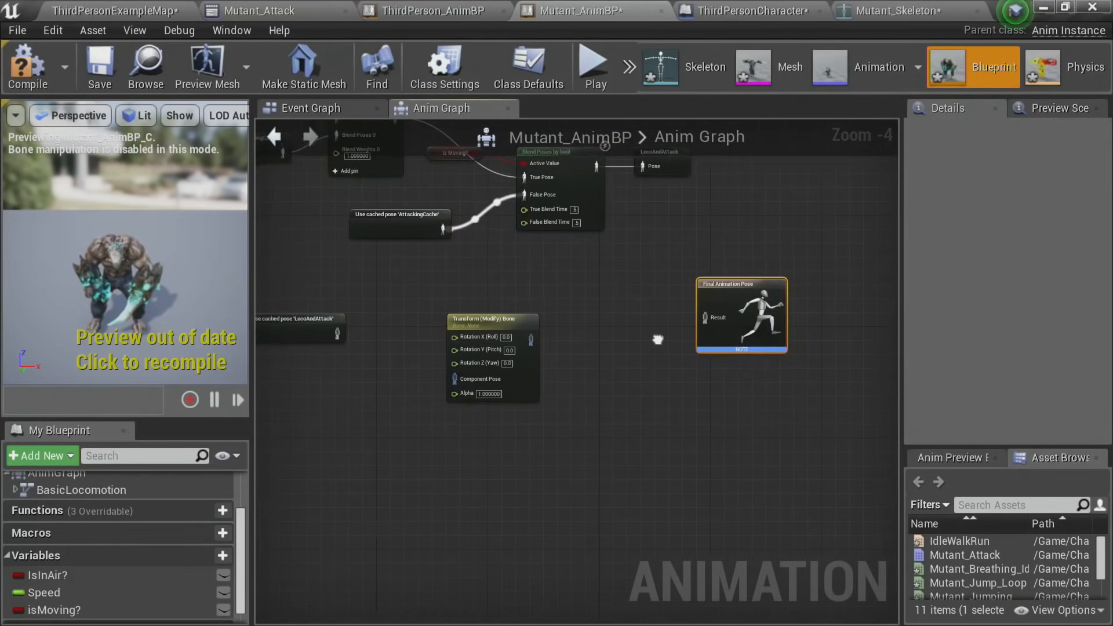
scroll(658, 341, up, 2)
right_drag(441, 330, 501, 329)
drag(400, 274, 590, 358)
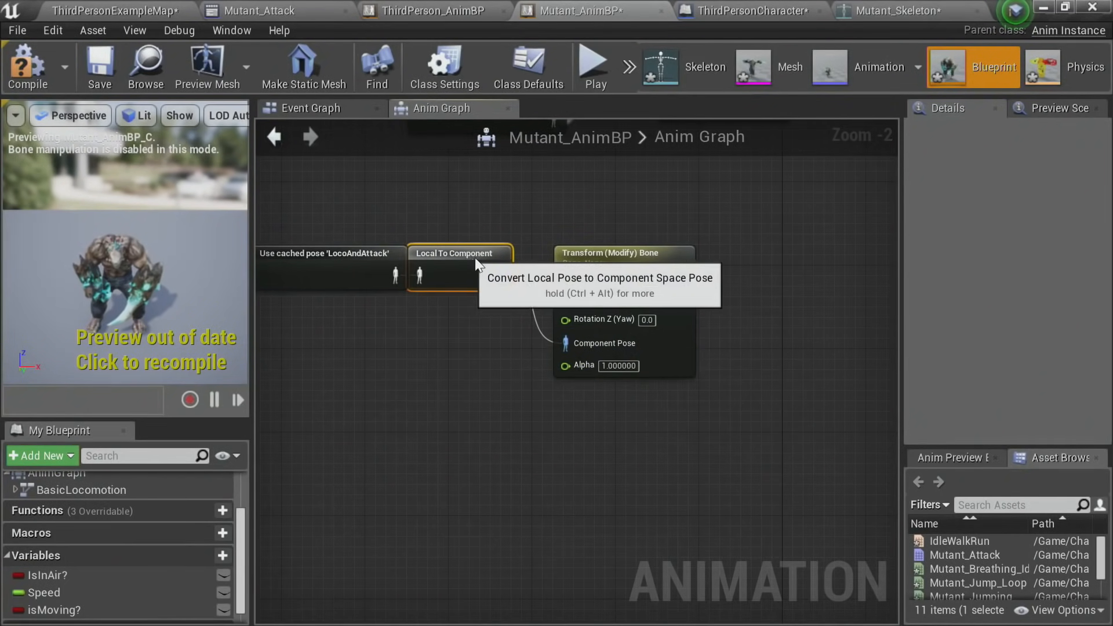
right_drag(771, 338, 559, 368)
drag(474, 315, 732, 284)
Step: Lower the LocoAndAttack cached pose and Local To Component nodes together to line up with the Component Pose input
right_drag(612, 383, 825, 372)
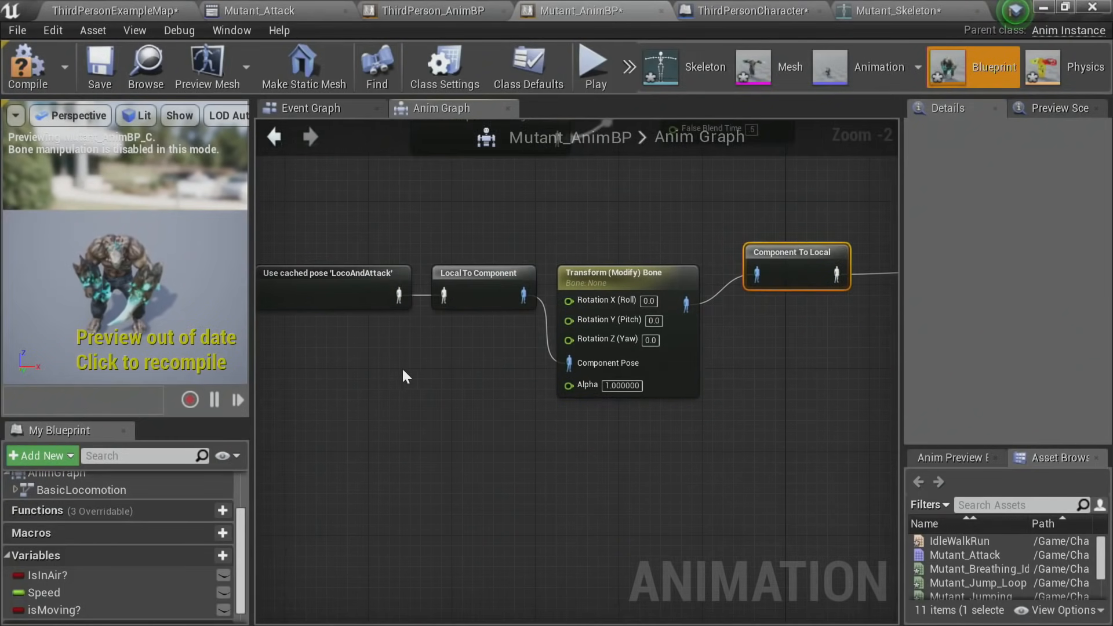
drag(485, 346, 361, 374)
scroll(360, 374, up, 2)
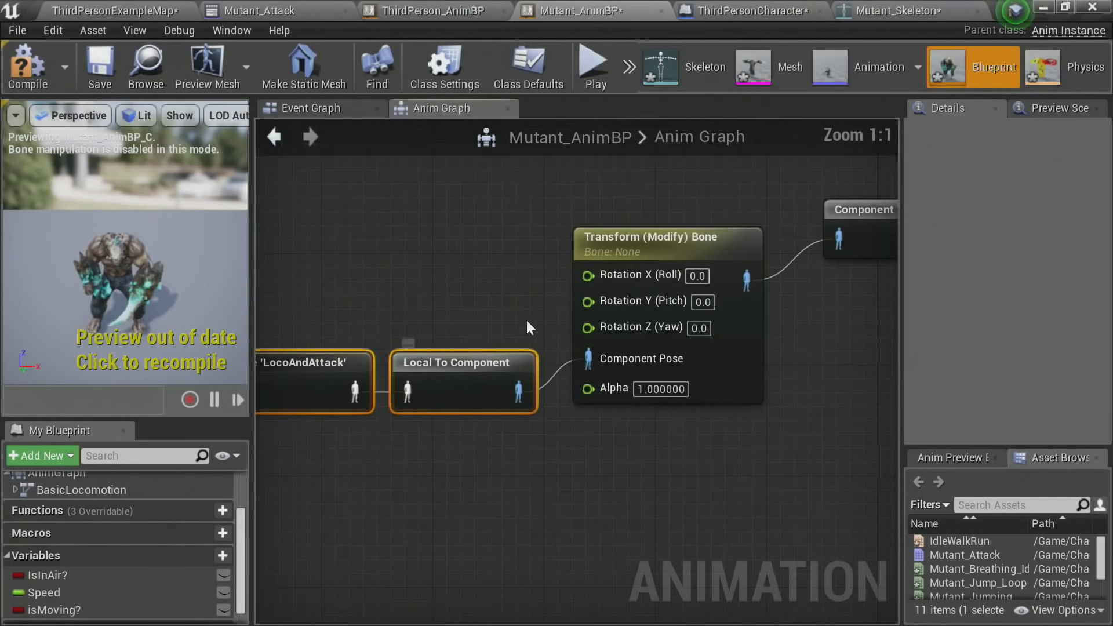
Step: Promote Transform (Modify) Bone's Rotation Y (Pitch) pin to a variable named LeanValue and line its node up with the pin
right_drag(530, 323, 486, 279)
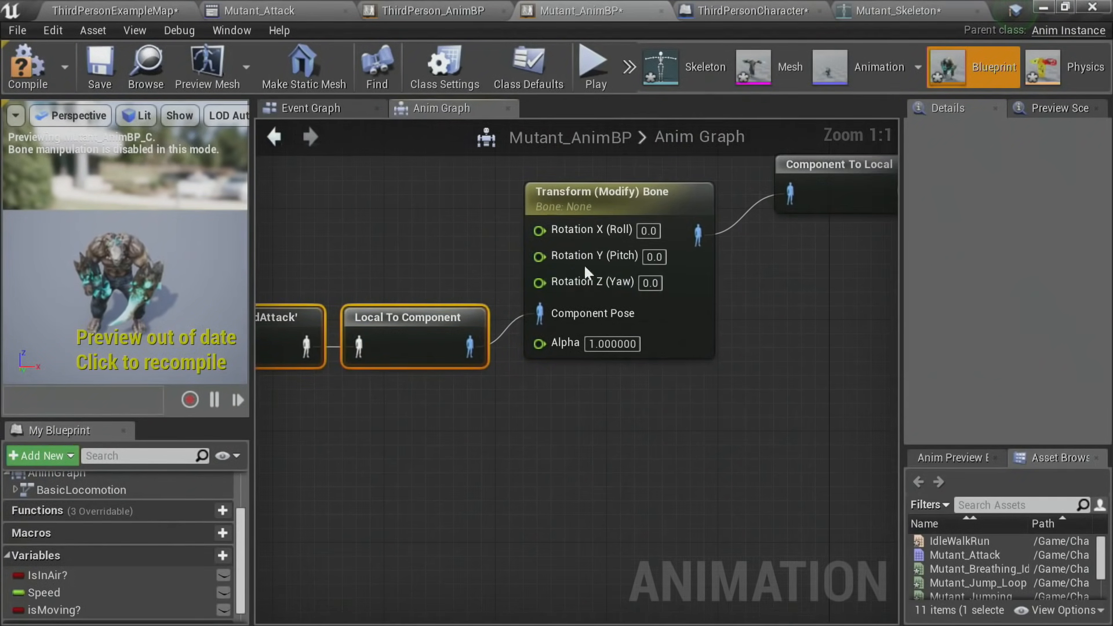
right_click(541, 254)
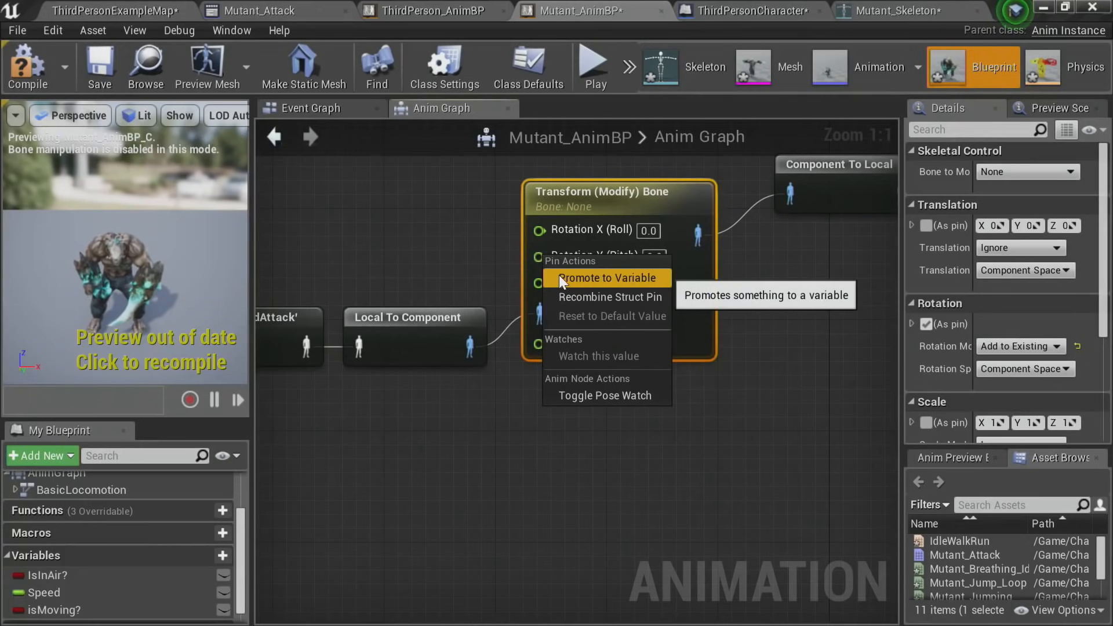
click(559, 275)
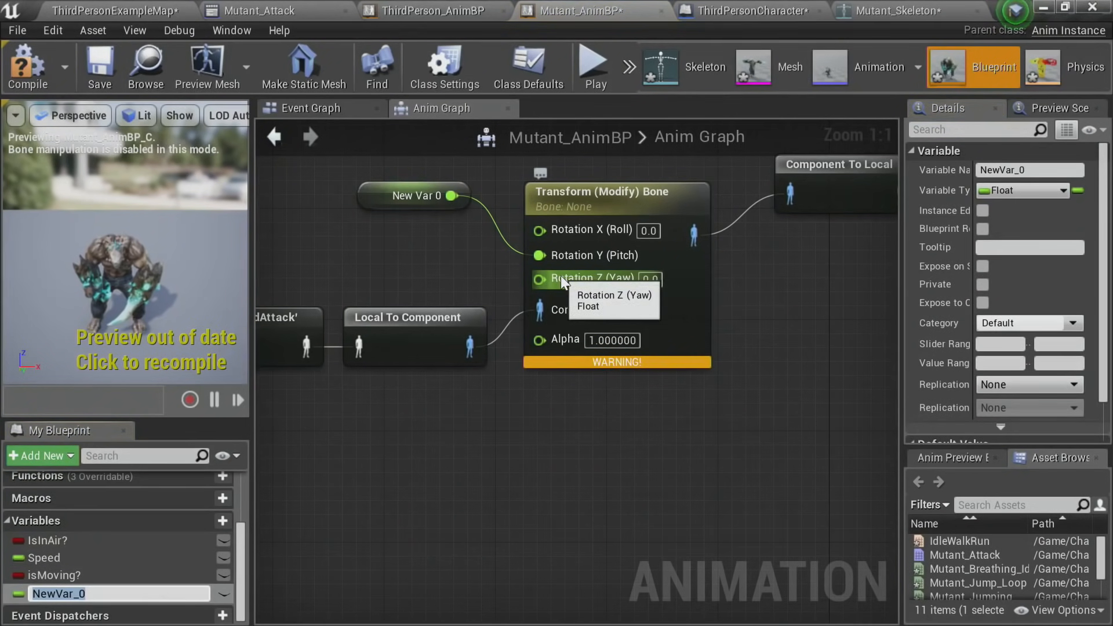
text(LeanValue)
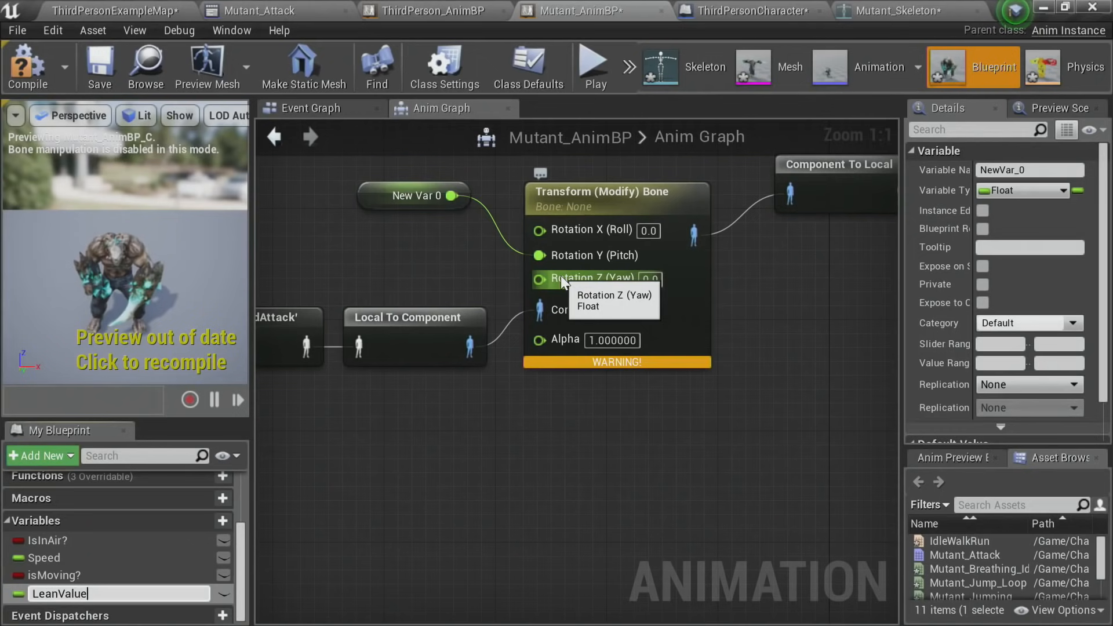
key(Return)
drag(396, 198, 411, 253)
click(603, 411)
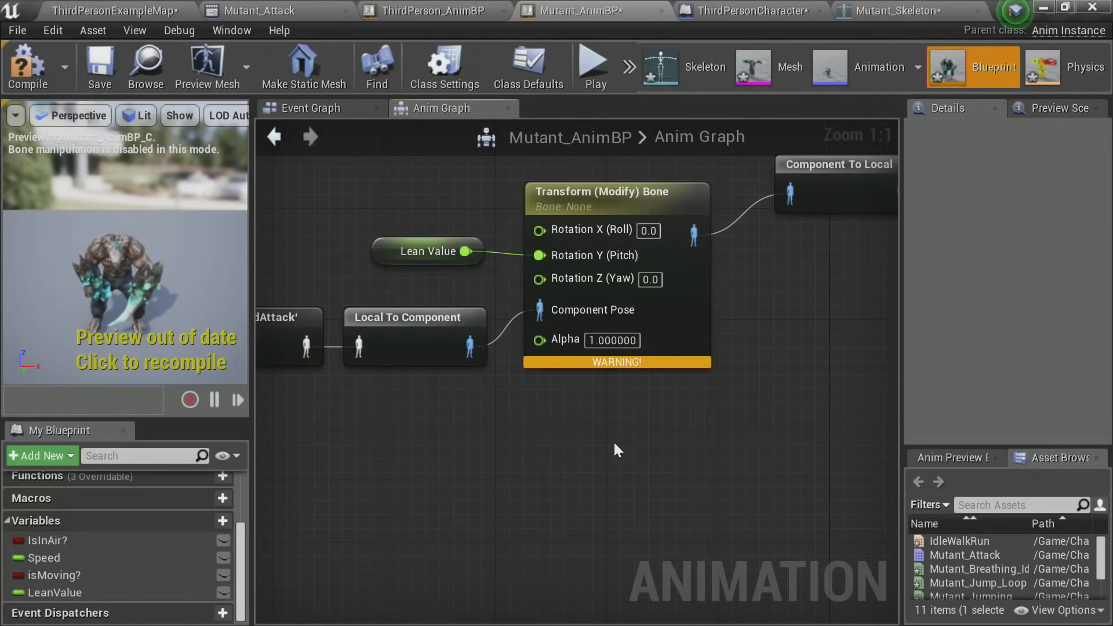
Step: Set the bone to modify on the Transform (Modify) Bone node to Hips and compile the animation blueprint
click(36, 65)
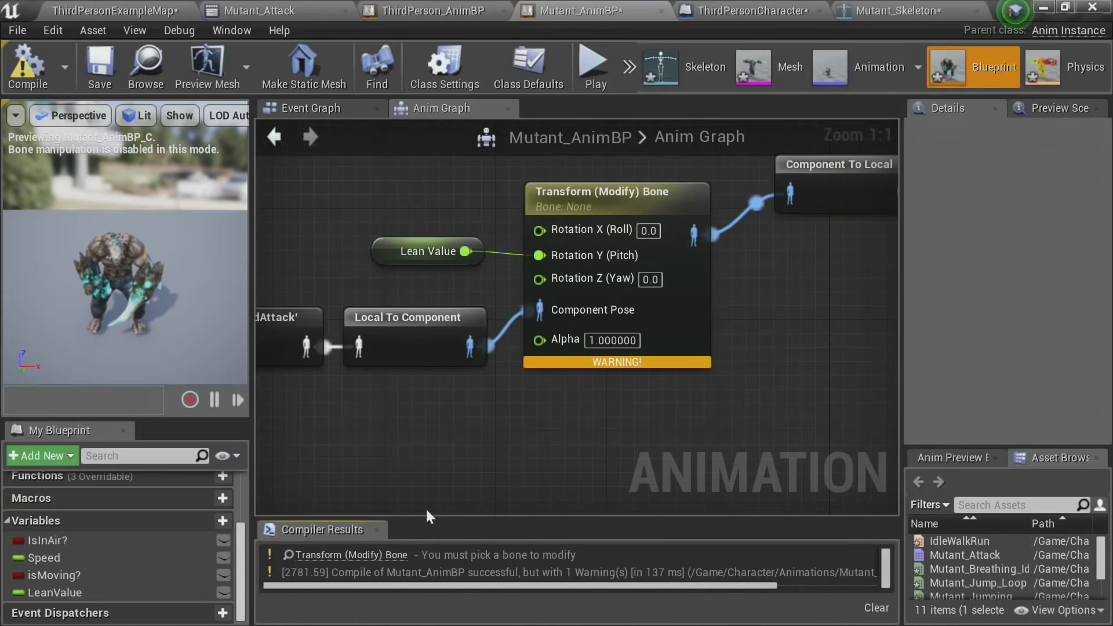
click(626, 216)
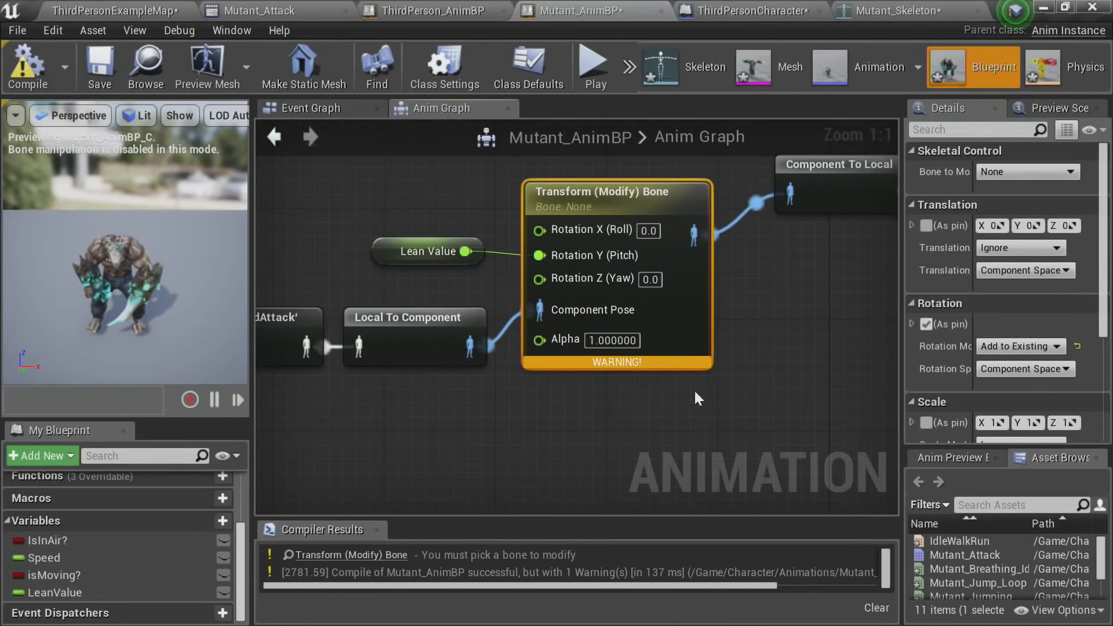
click(376, 530)
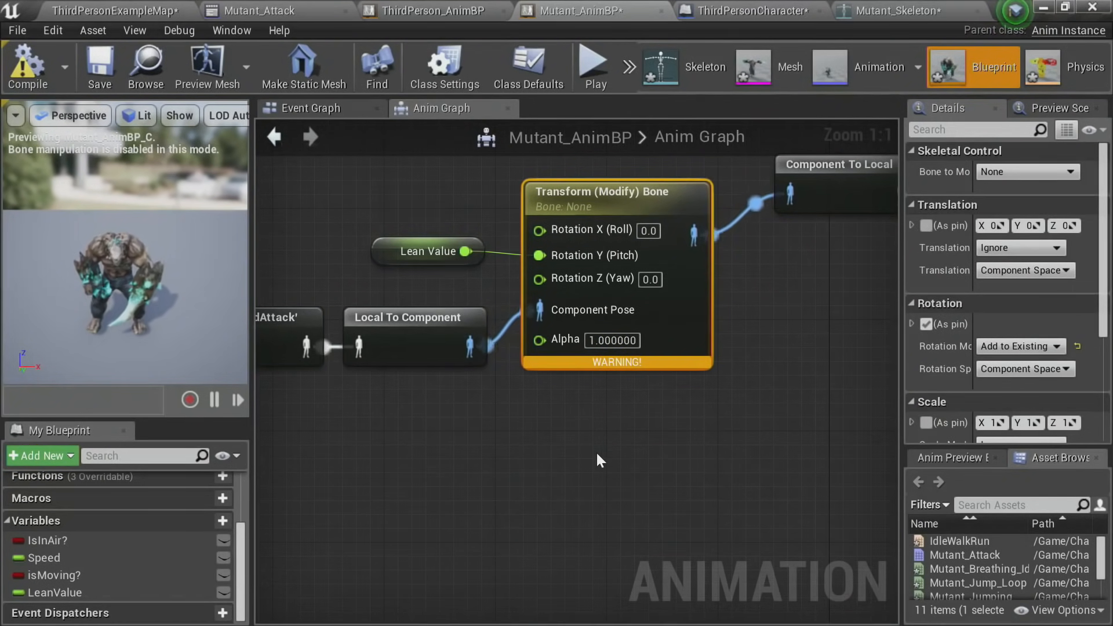
right_drag(641, 316, 503, 416)
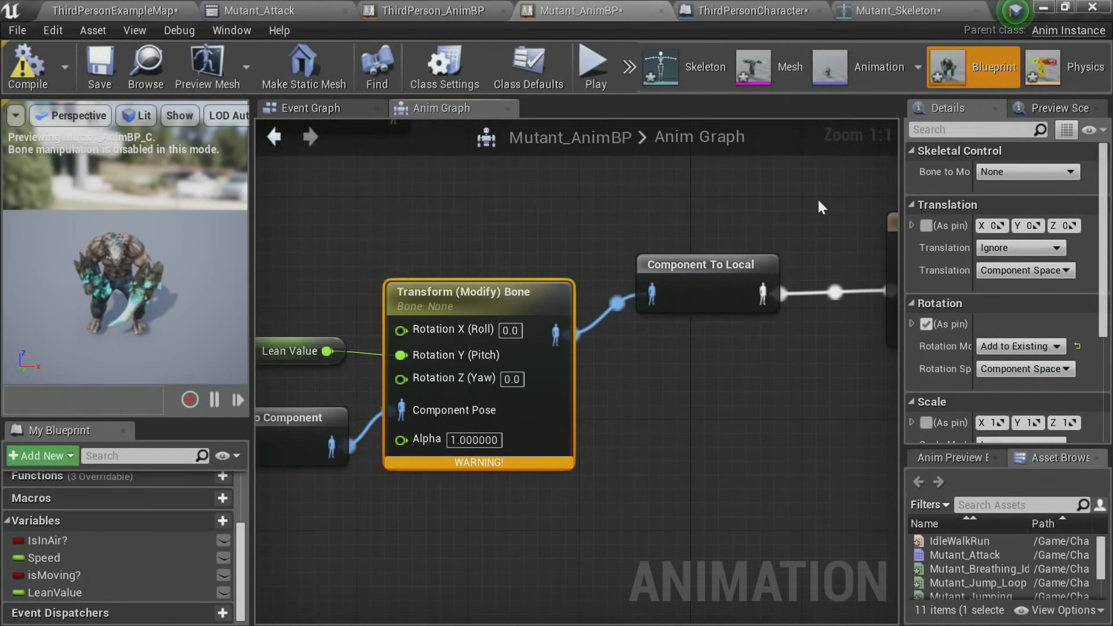
click(998, 172)
click(887, 213)
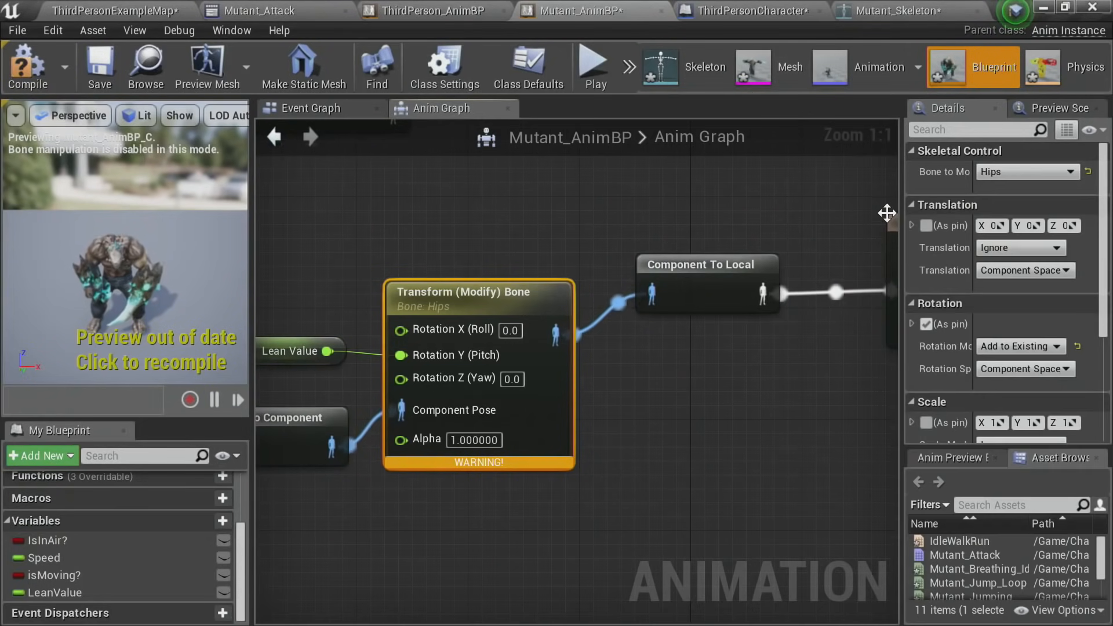
click(811, 439)
click(25, 72)
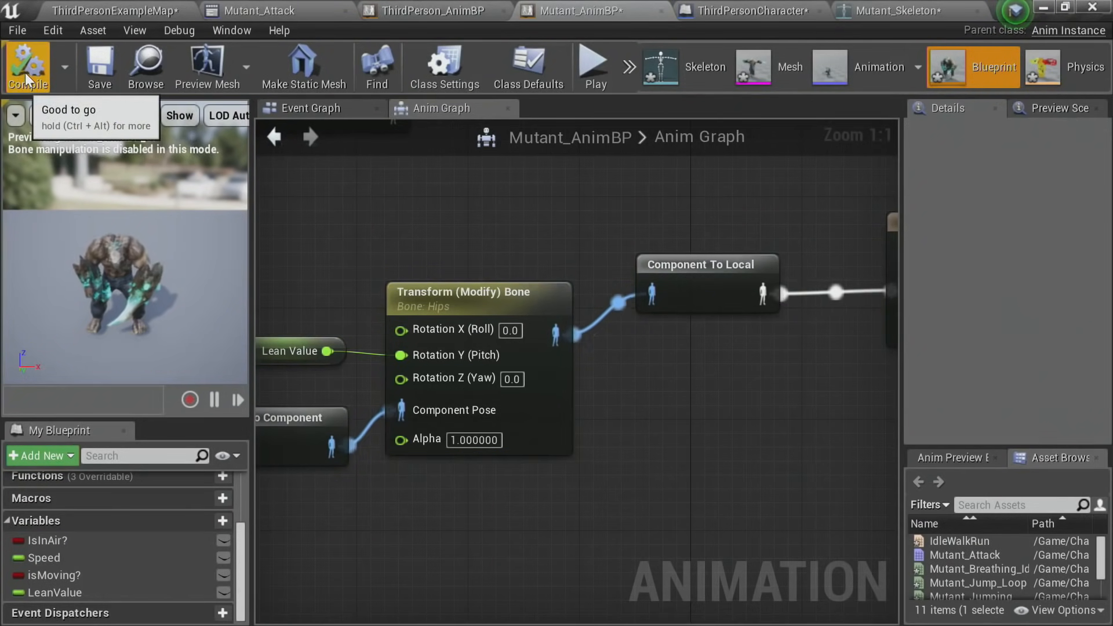
Step: In the Event Graph, move Try Get Pawn Owner away from IsValid and widen the PawnOwner comment box to enclose it
right_drag(638, 394, 707, 357)
scroll(673, 411, down, 1)
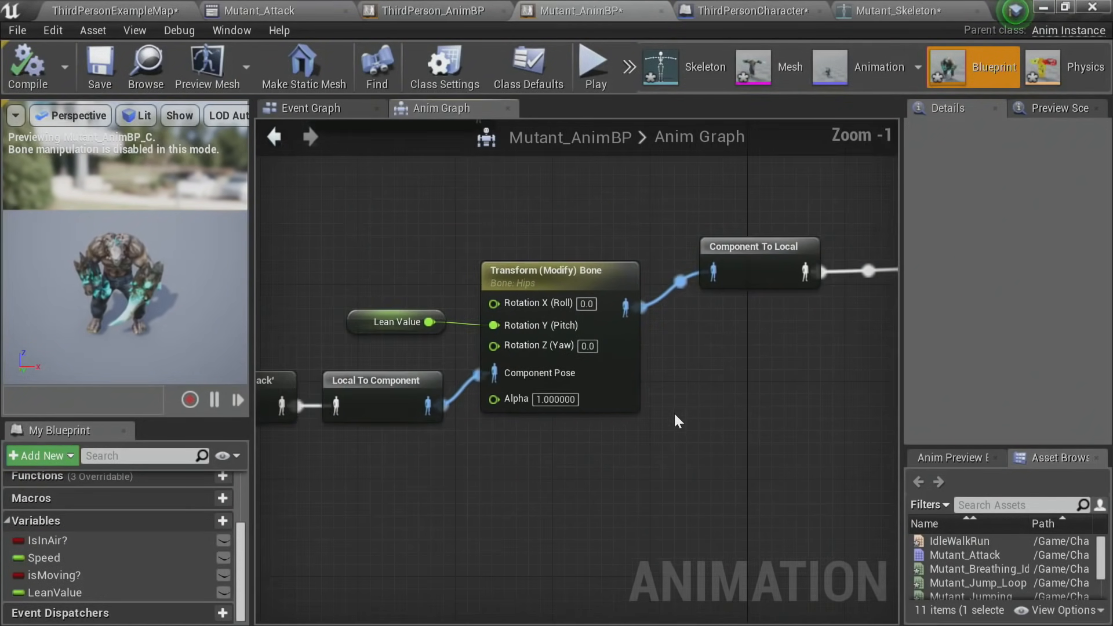
right_drag(673, 412, 691, 416)
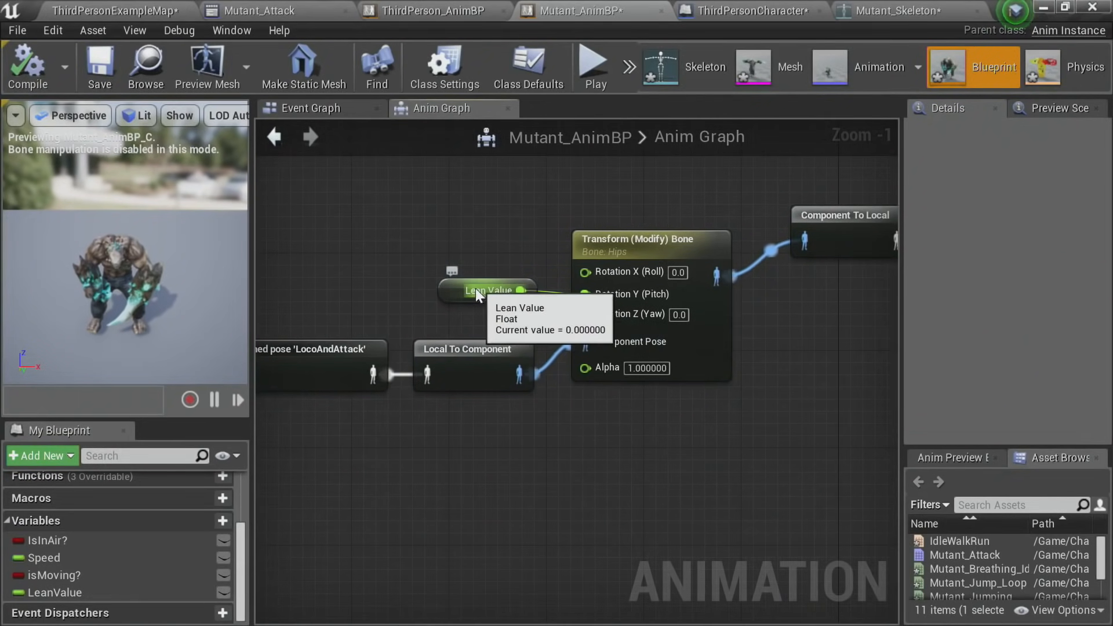
click(328, 113)
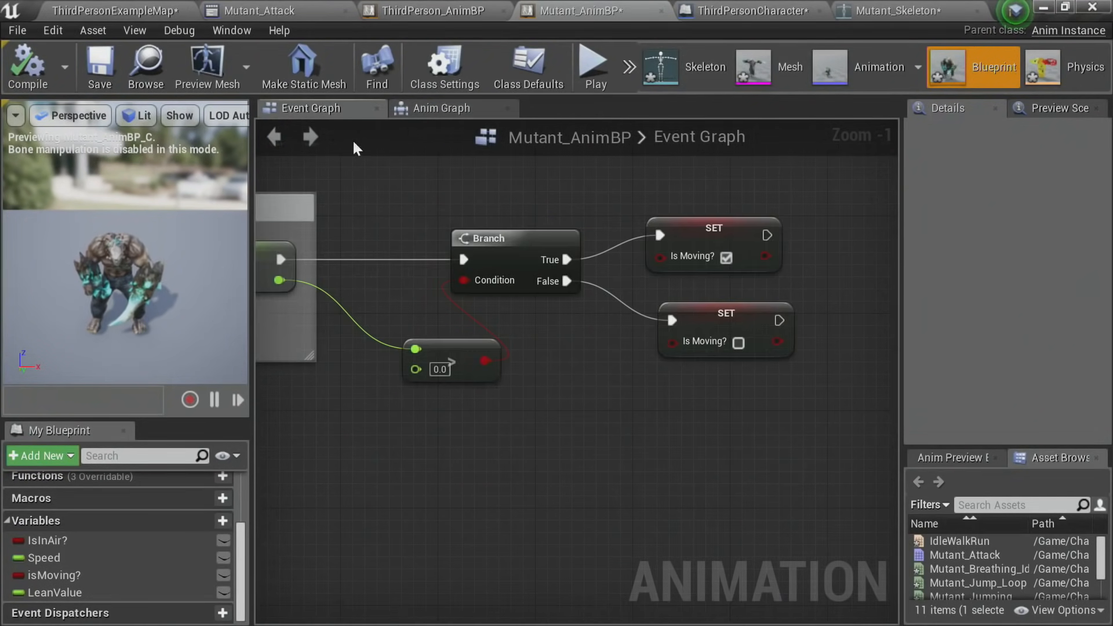
scroll(499, 340, down, 6)
right_drag(493, 348, 693, 387)
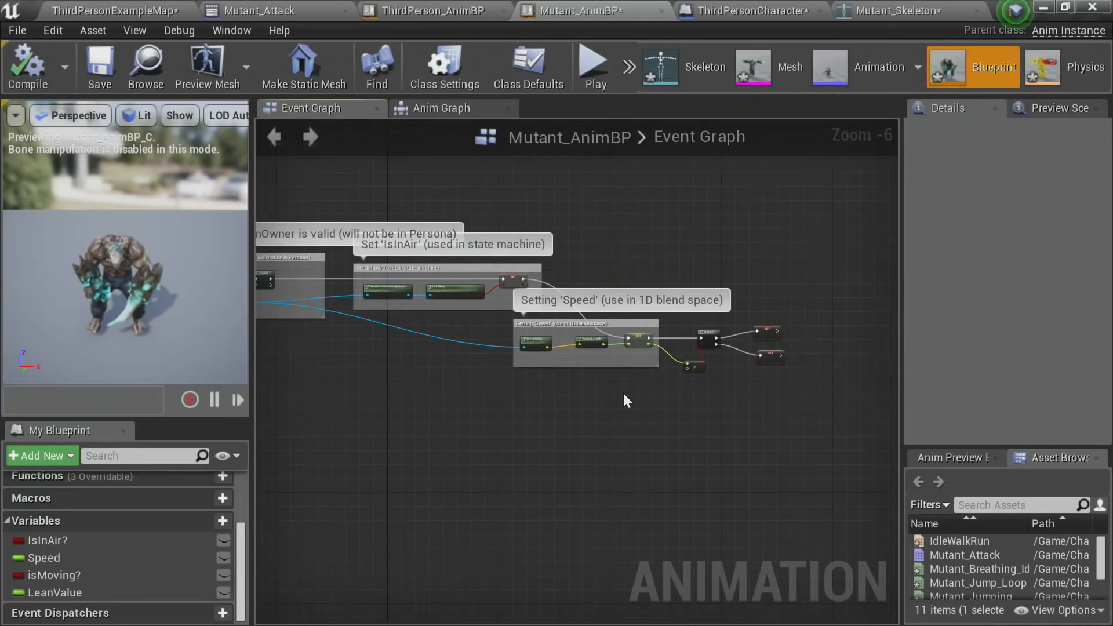
right_drag(623, 394, 763, 395)
scroll(505, 324, up, 2)
right_drag(359, 310, 608, 380)
scroll(500, 347, up, 3)
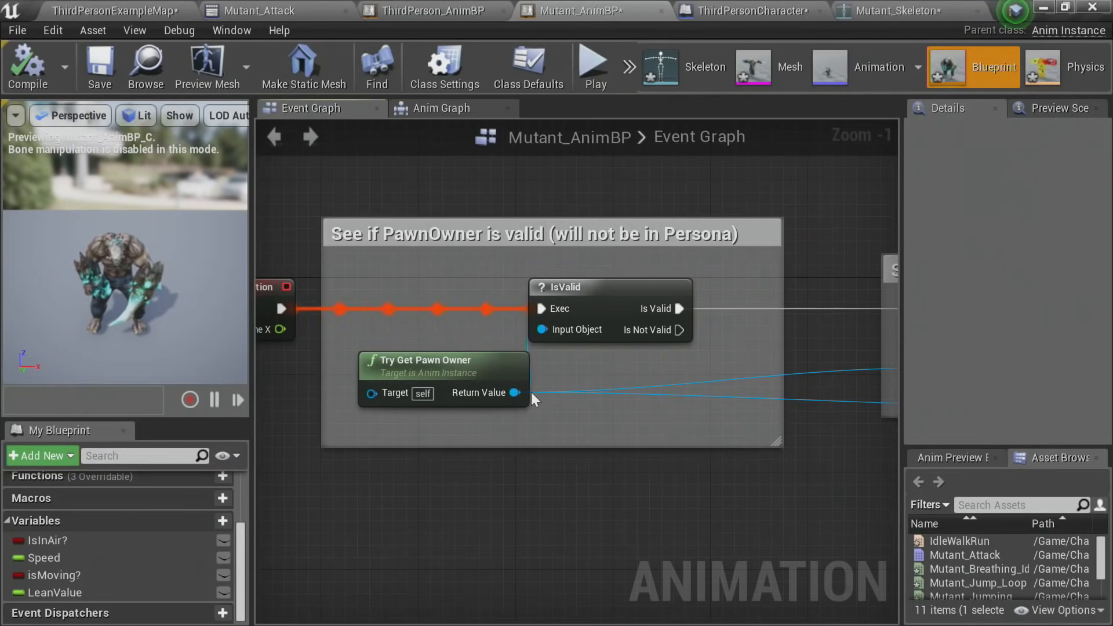
drag(443, 374, 406, 362)
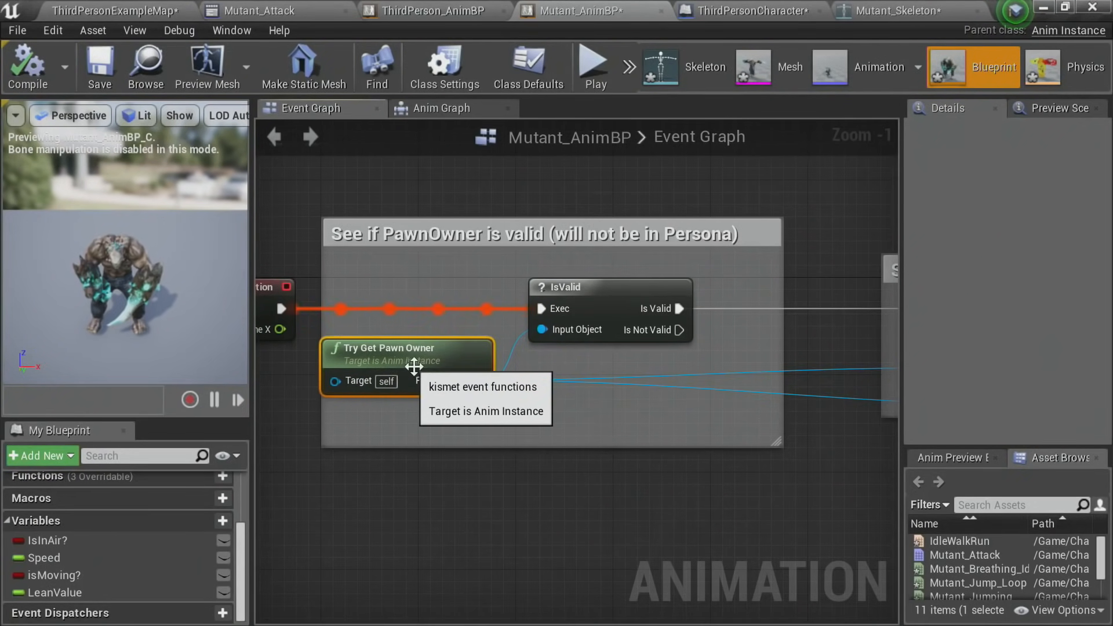
drag(319, 407, 300, 407)
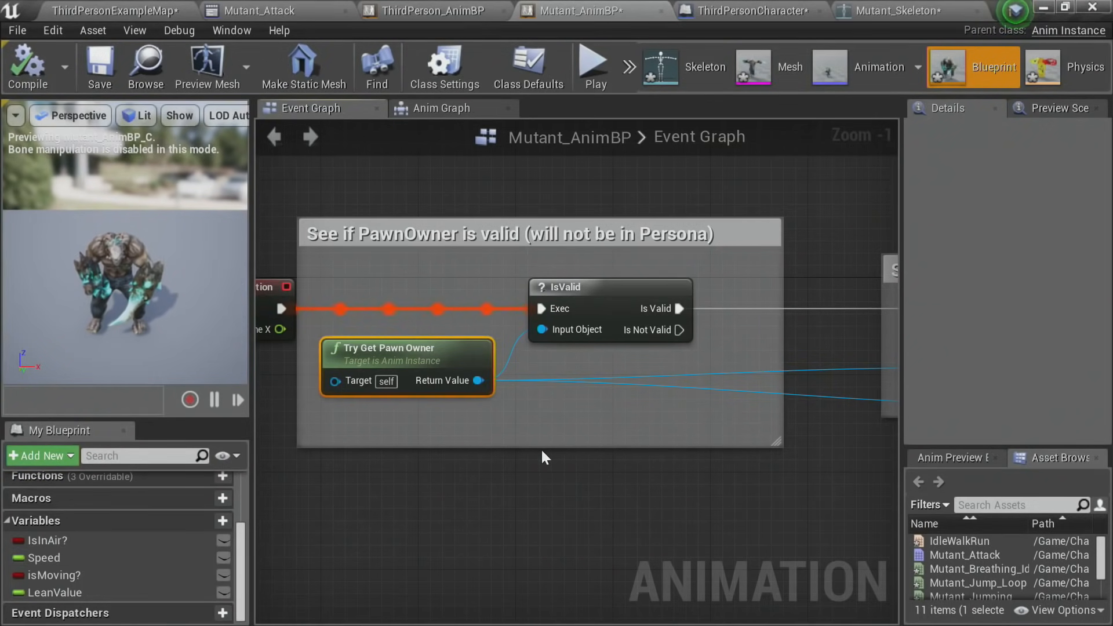
Step: Add a Cast To ThirdPersonCharacter node from Try Get Pawn Owner's Return Value and place it below the comment boxes
right_drag(548, 464, 502, 432)
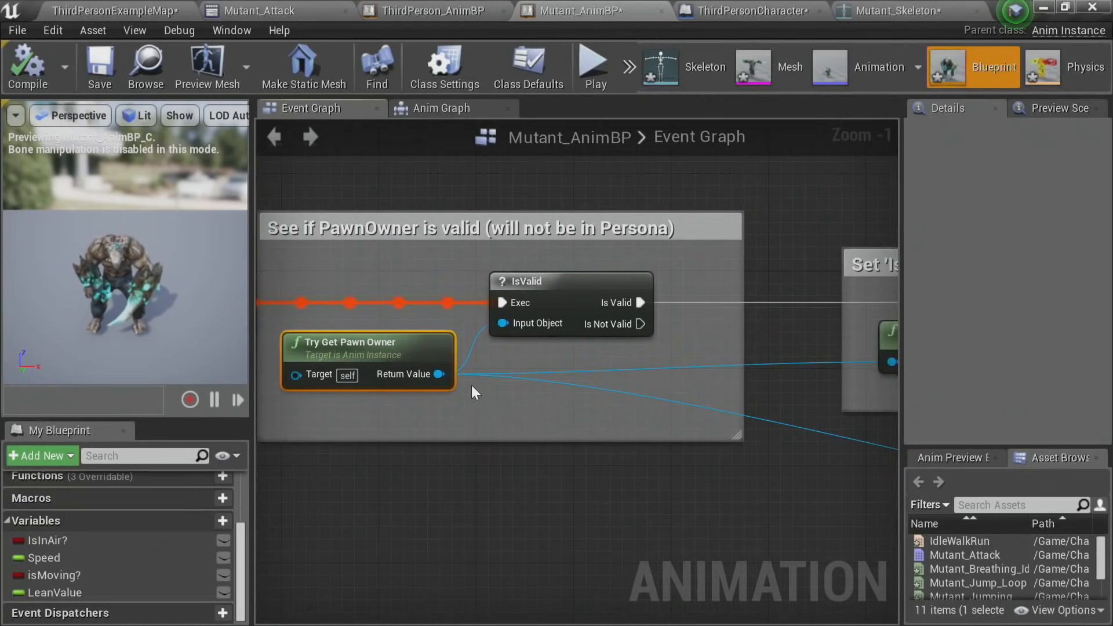
drag(439, 373, 593, 482)
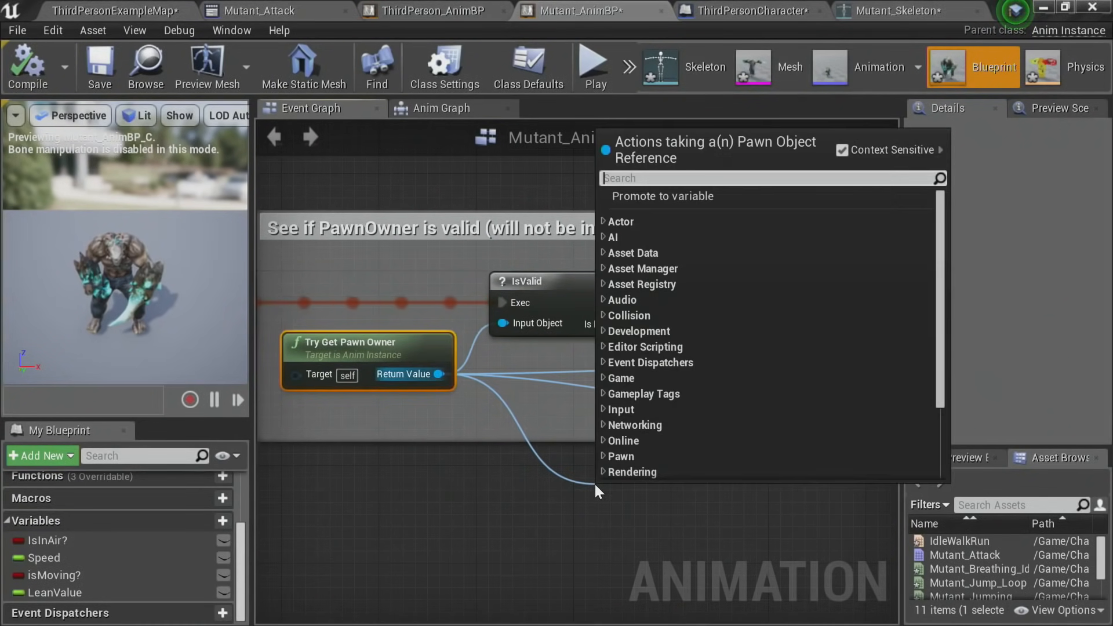
text(cast to third)
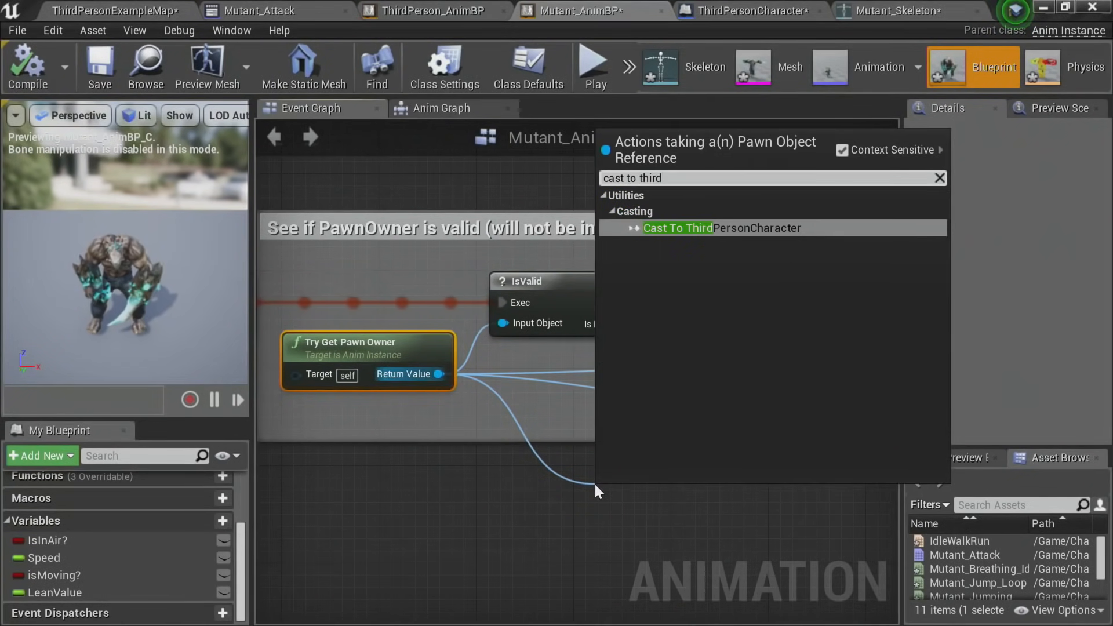
click(749, 227)
right_drag(705, 413, 379, 284)
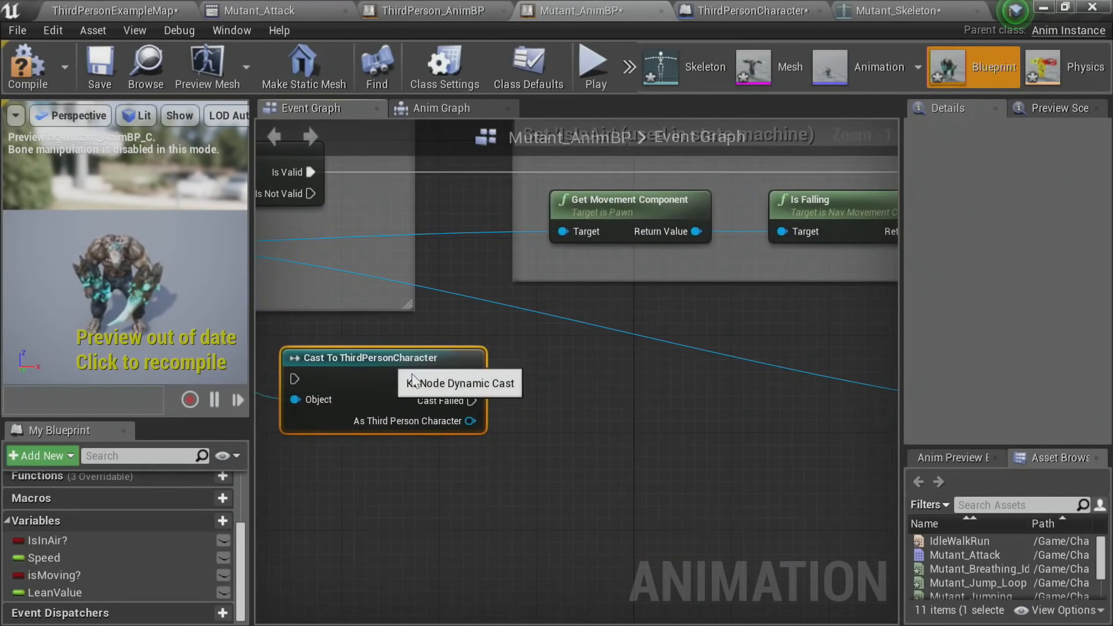
drag(385, 357, 606, 456)
scroll(628, 378, down, 2)
right_drag(628, 377, 672, 433)
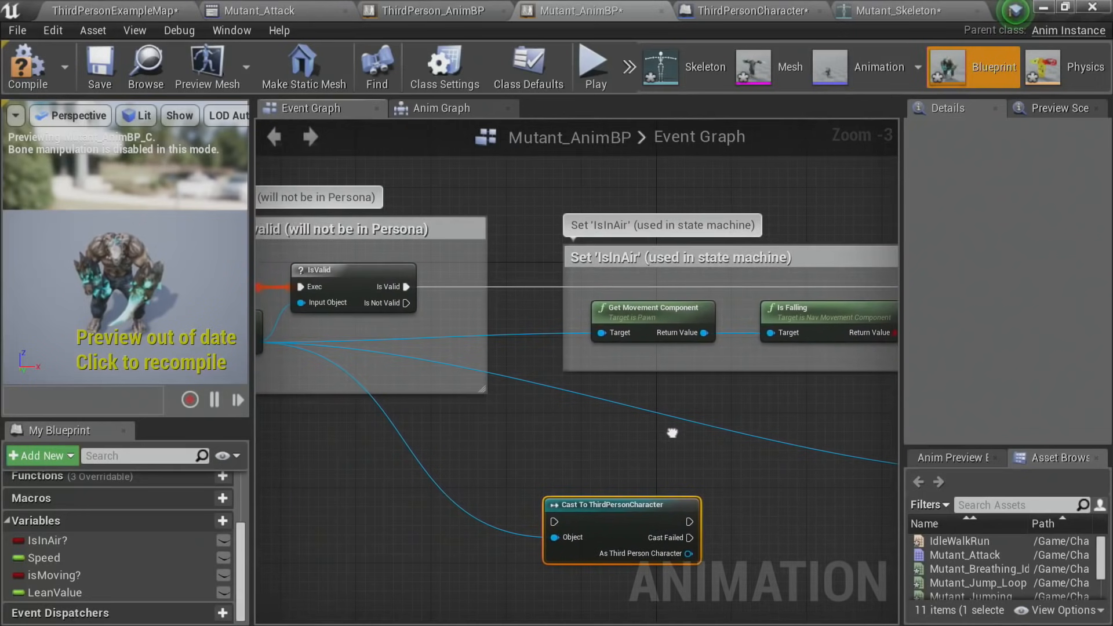
Step: Add a Sequence node between the IsValid node and the Set 'IsInAir' comment group
right_drag(545, 325, 516, 300)
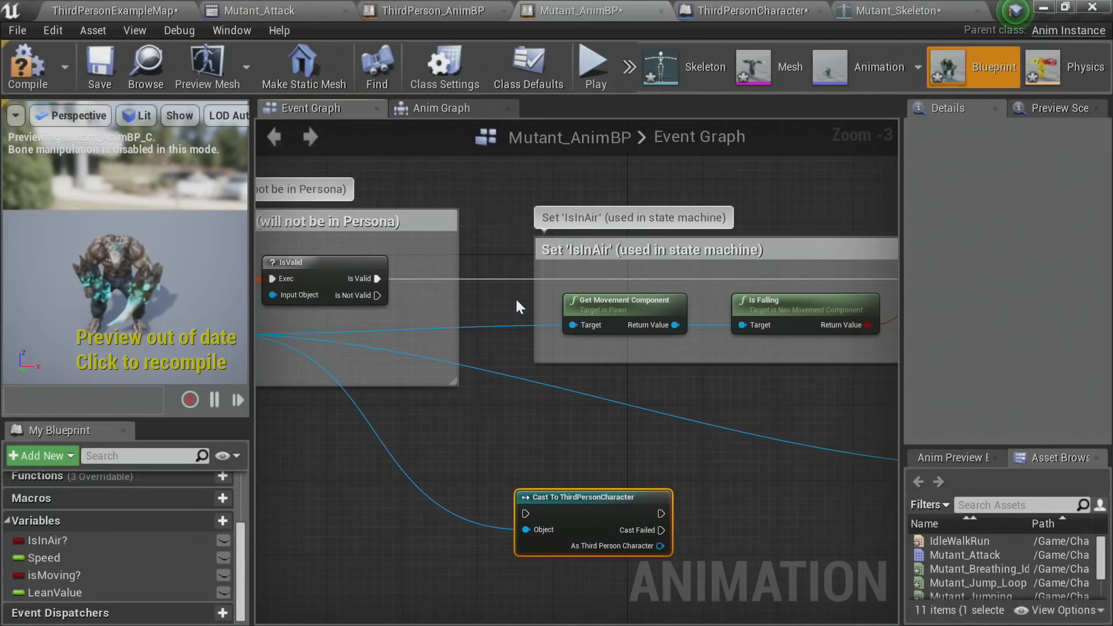
key(s)
click(498, 273)
right_drag(506, 340, 428, 284)
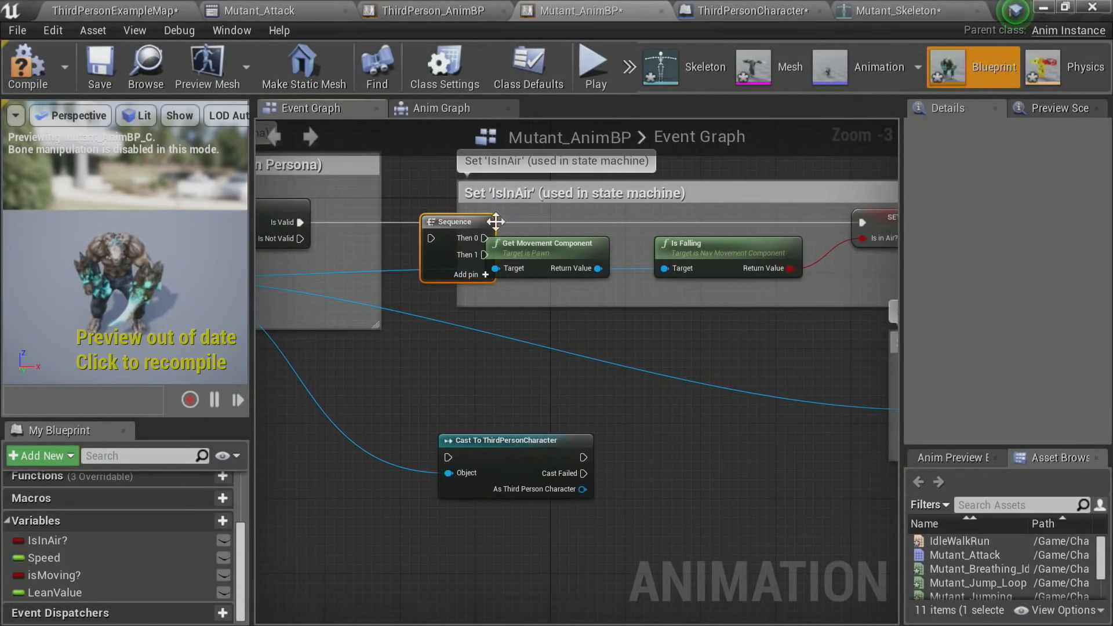
drag(441, 221, 484, 233)
Step: Route the Is Valid execution through the Sequence node, connecting Then 0 to the Is in Air? SET node
scroll(382, 293, up, 2)
scroll(676, 308, down, 4)
right_drag(676, 307, 446, 289)
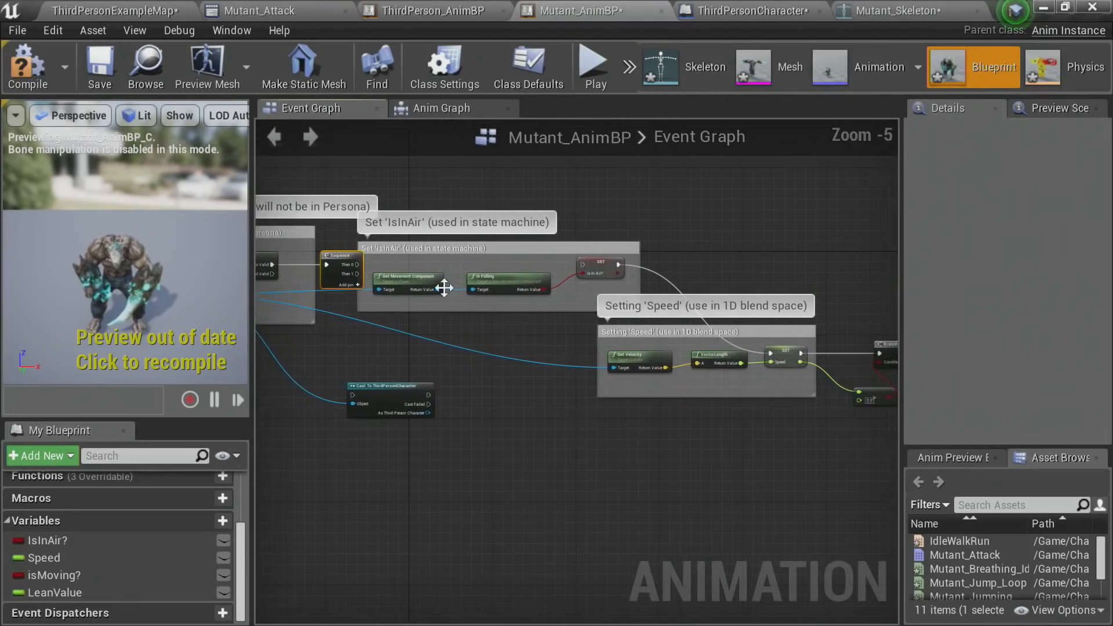
scroll(447, 290, up, 2)
drag(340, 265, 758, 266)
drag(390, 292, 756, 265)
Step: Shift the Set 'IsInAir' and Setting 'Speed' comment groups together away from the Sequence node to make room
scroll(703, 332, down, 2)
right_drag(702, 332, 634, 319)
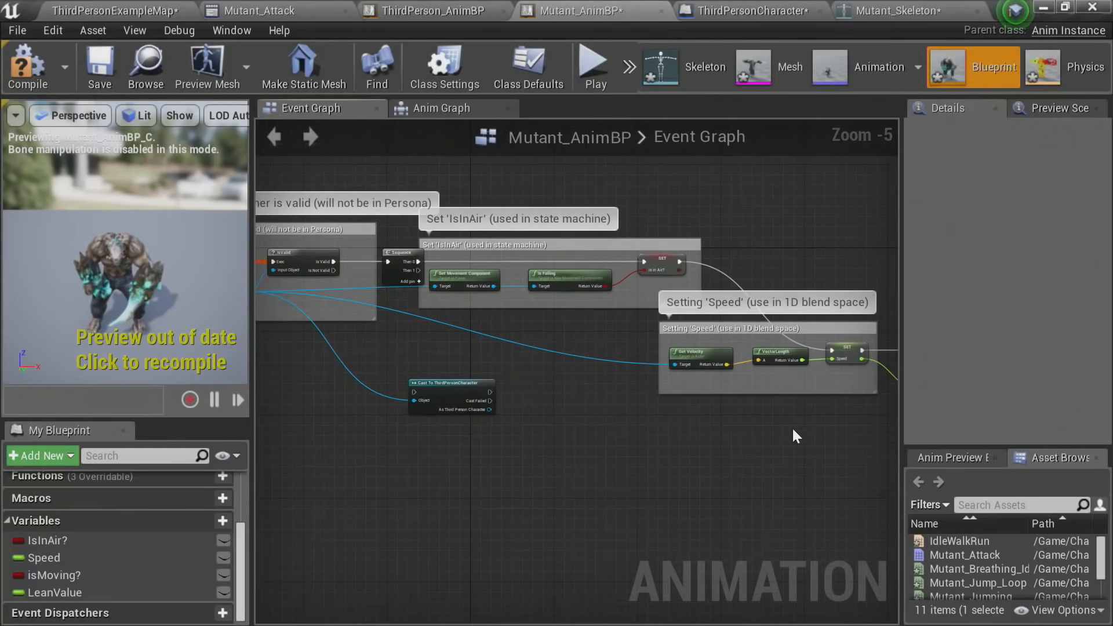
drag(796, 436, 557, 246)
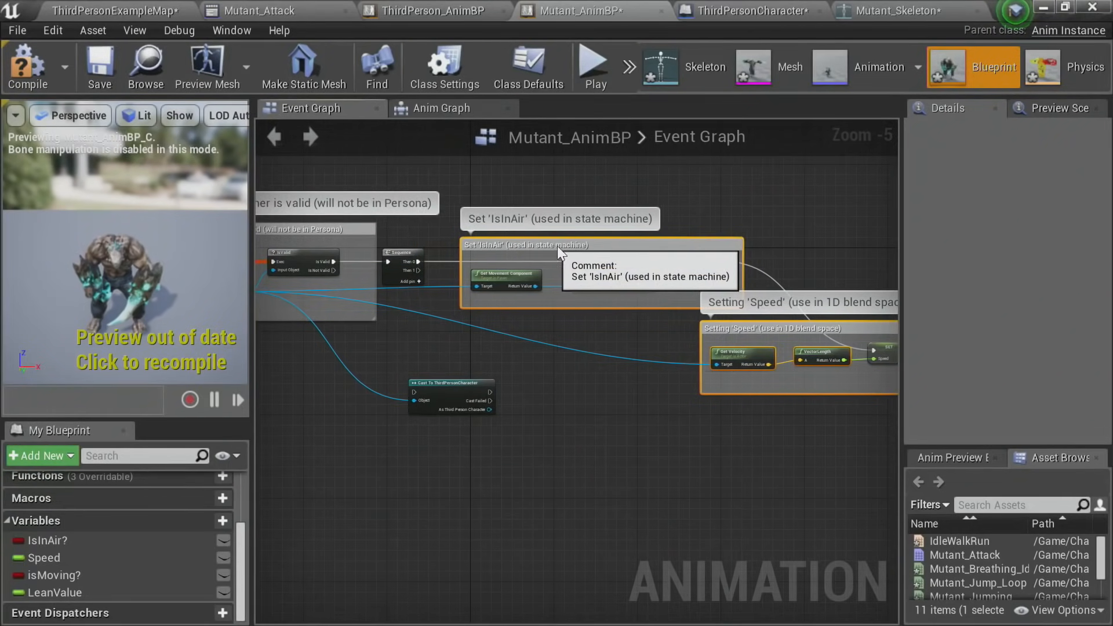
Step: Reposition the Cast To ThirdPersonCharacter node beneath the Set 'IsInAir' group and connect Sequence's Then 1 to its execution input
scroll(608, 340, up, 2)
right_drag(607, 339, 819, 370)
scroll(667, 310, down, 1)
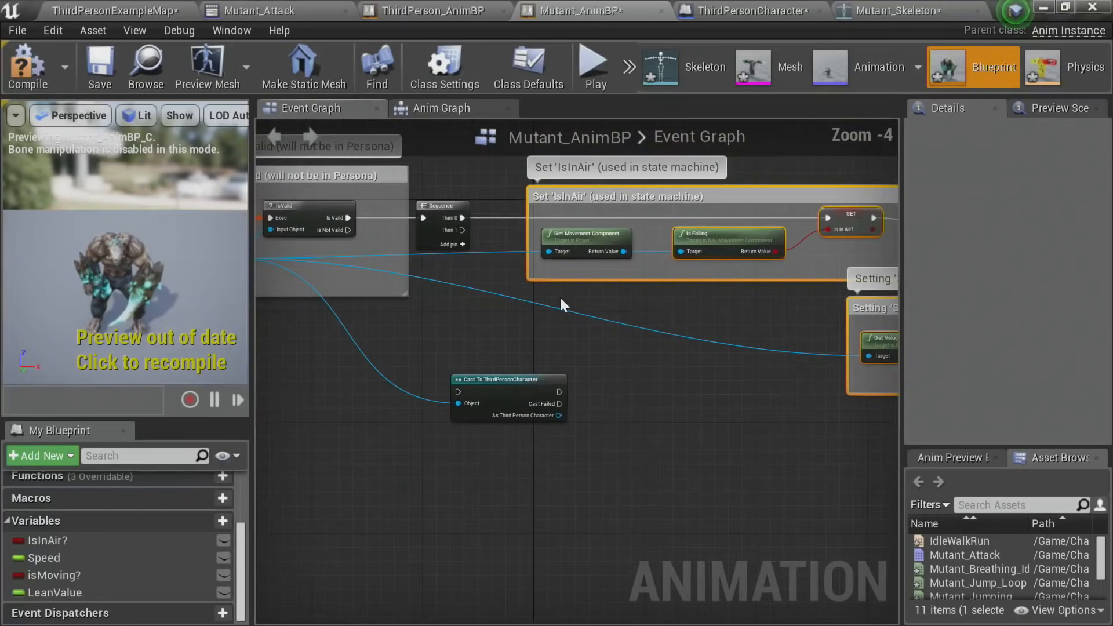
right_drag(561, 305, 595, 359)
drag(548, 439, 638, 441)
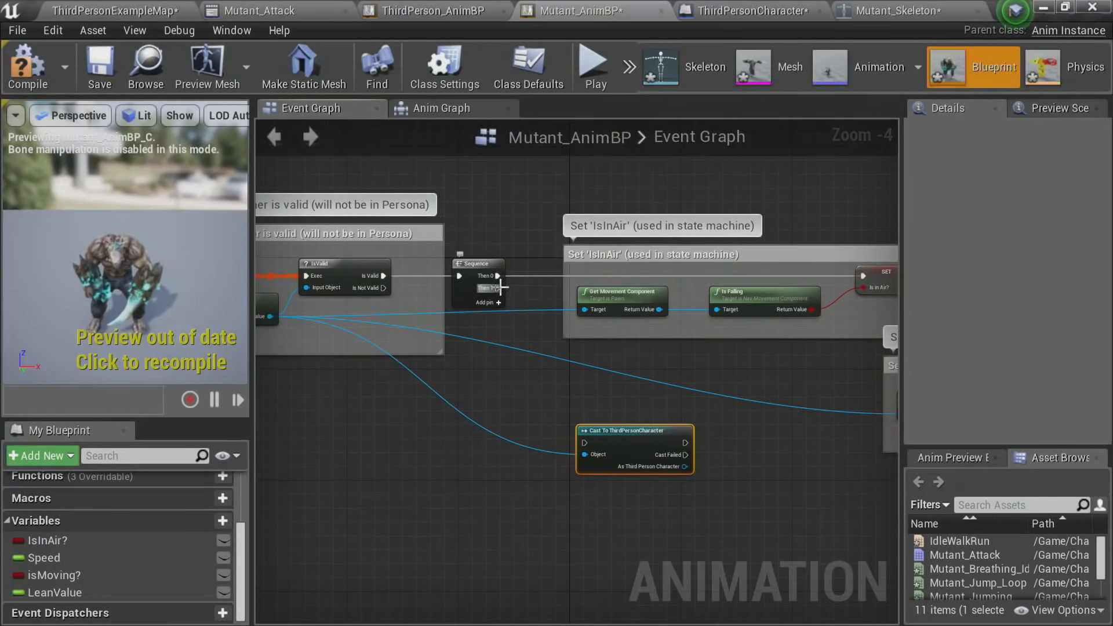
drag(497, 288, 583, 446)
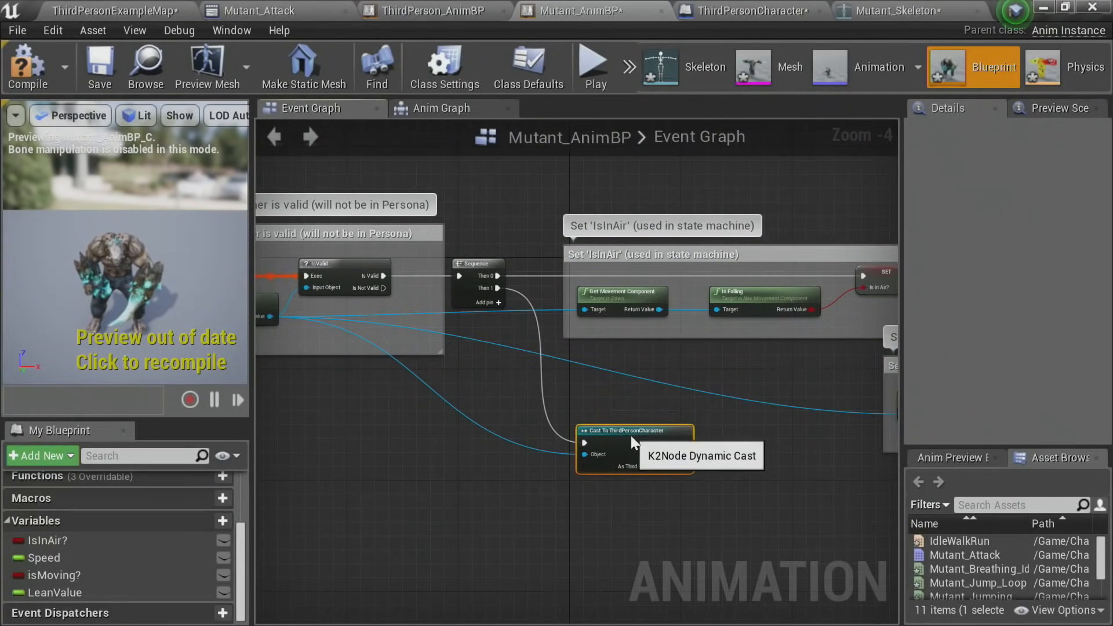
Step: Add a SET node for LeanValue, run it from the successful cast's execution output, and compile the blueprint
scroll(706, 467, up, 2)
right_drag(706, 467, 647, 354)
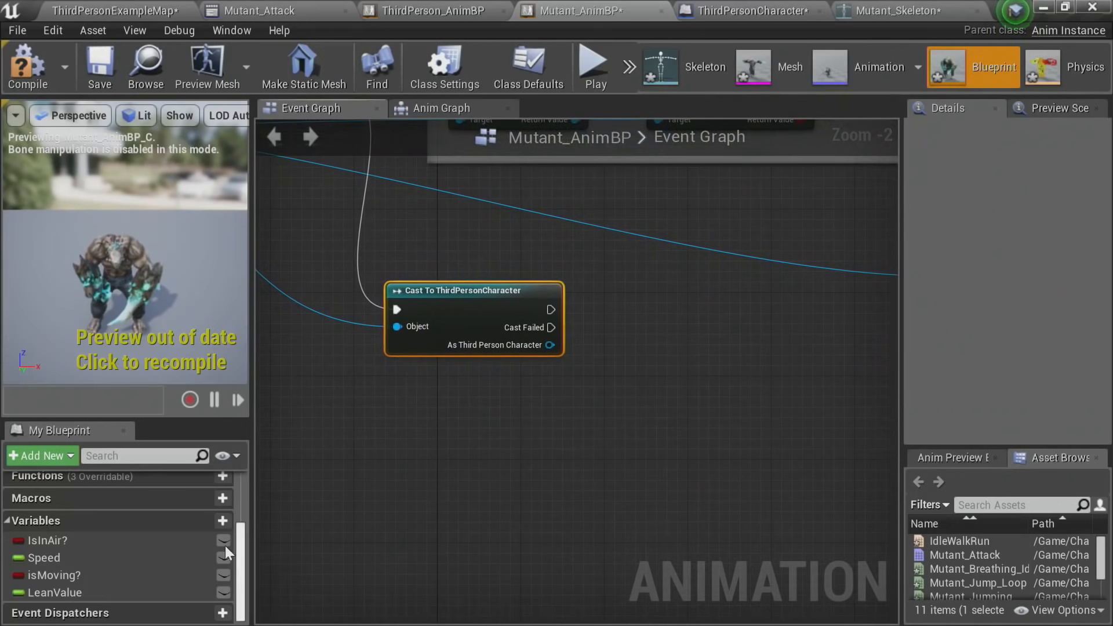
drag(70, 590, 681, 294)
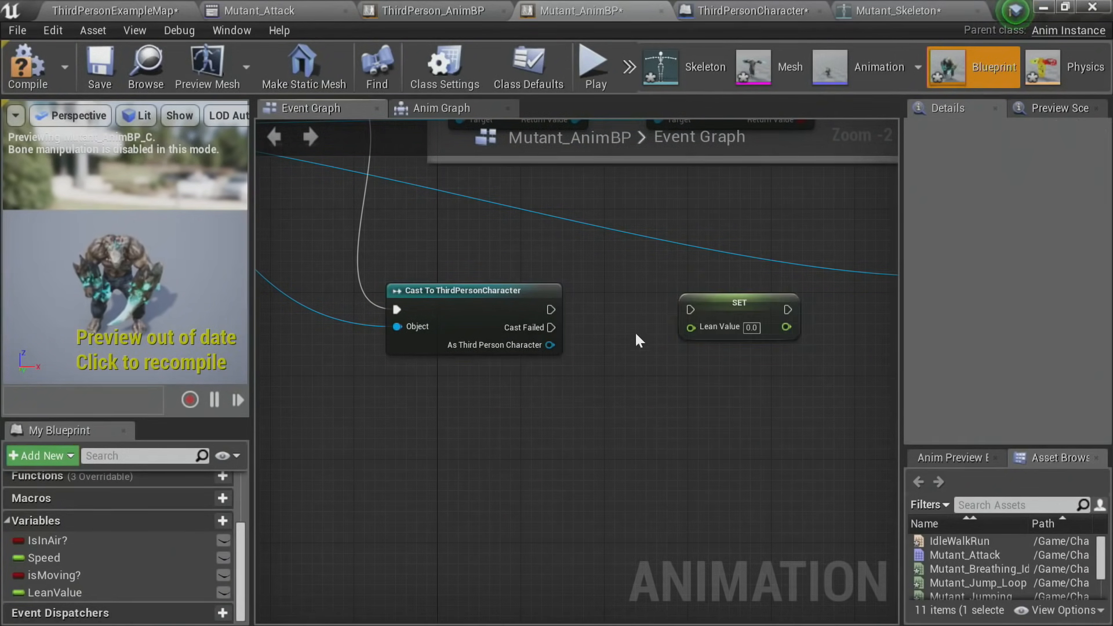
drag(551, 309, 690, 309)
click(27, 67)
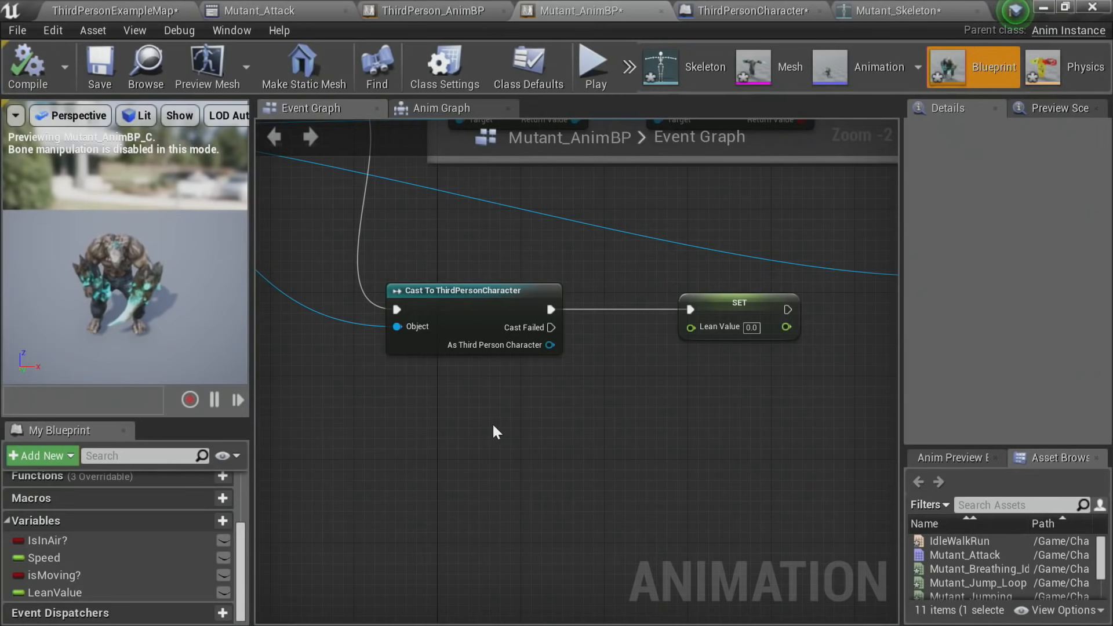
Step: Open the ThirdPersonCharacter event graph and locate the MoveForward and MoveRight axis events in the Movement input group
click(739, 9)
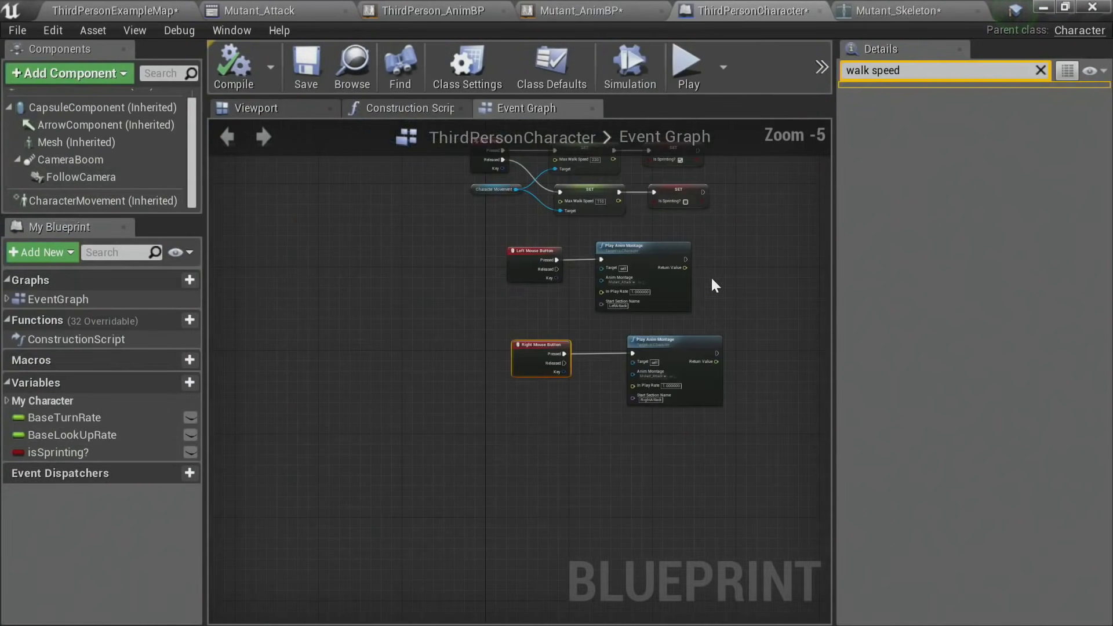
scroll(711, 279, down, 1)
right_drag(746, 253, 698, 513)
right_drag(557, 259, 550, 415)
scroll(550, 415, up, 5)
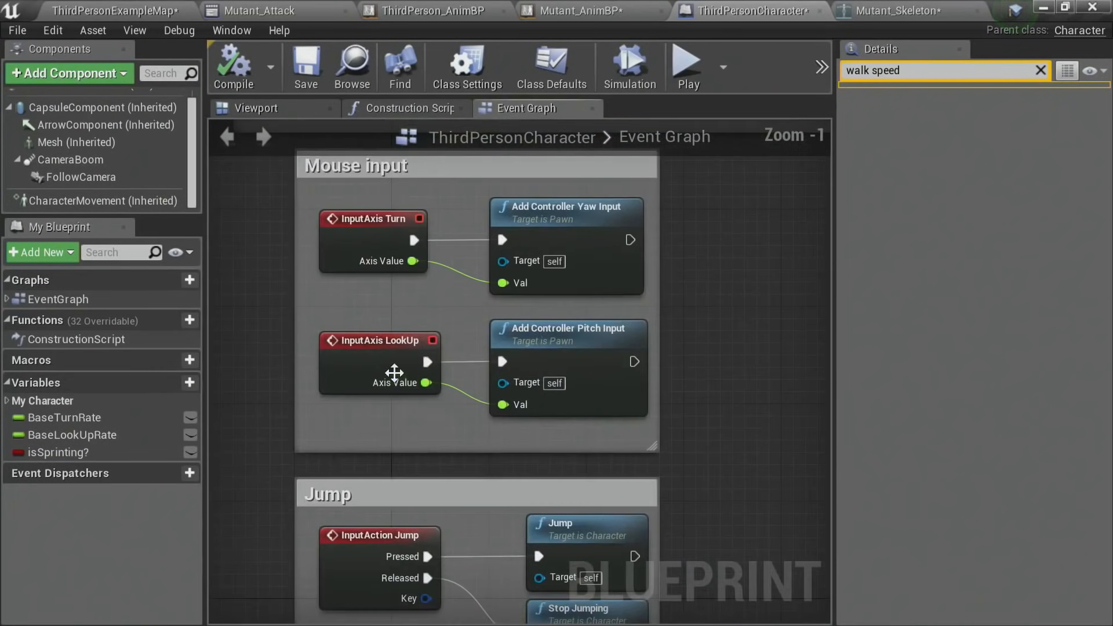
right_drag(415, 251, 466, 433)
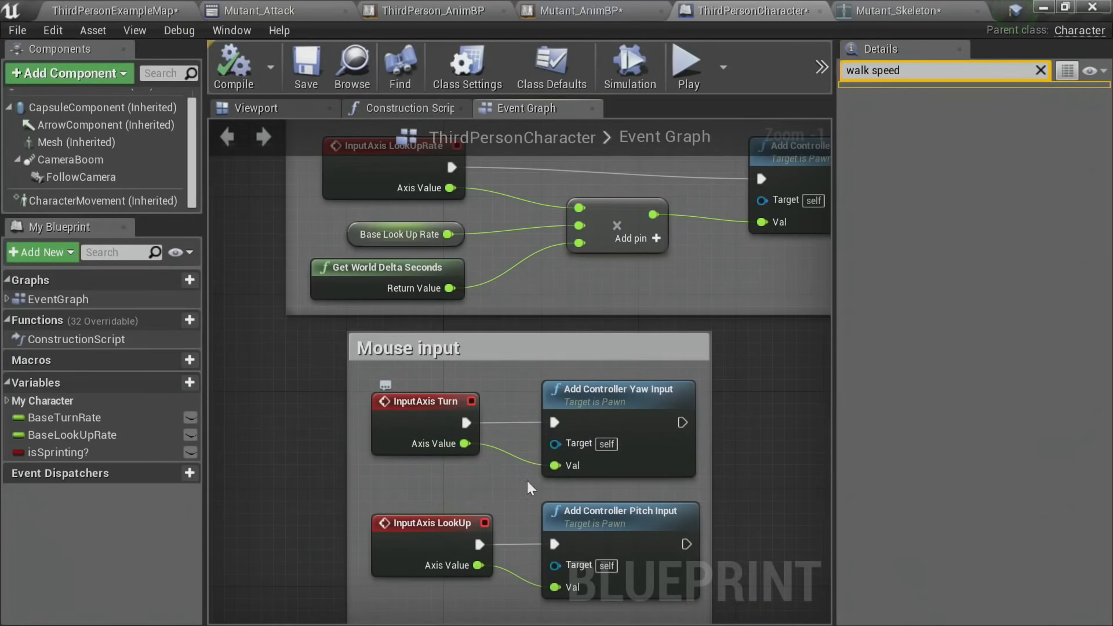
right_drag(776, 393, 545, 410)
scroll(545, 409, down, 3)
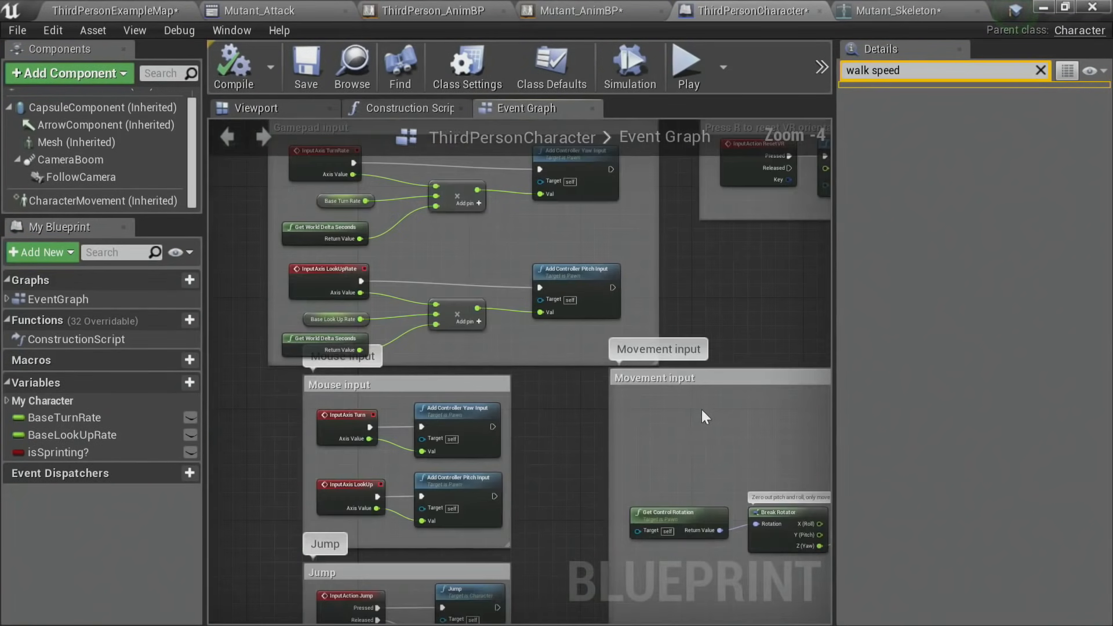
right_drag(703, 414, 229, 472)
right_drag(497, 435, 481, 329)
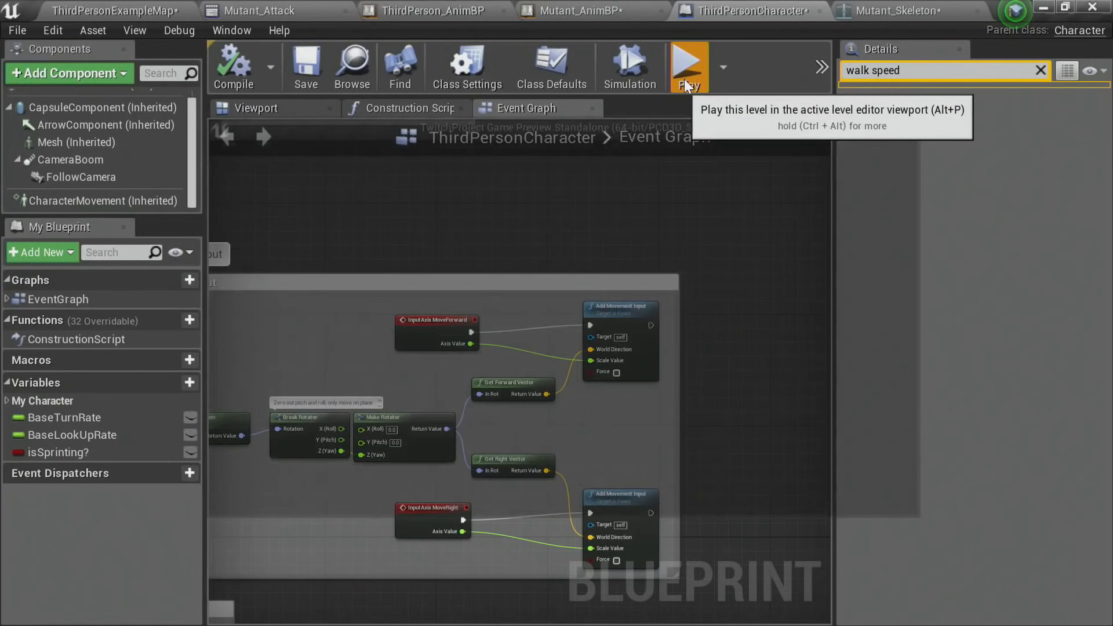
Step: Play the level with the preview window moved aside to watch execution through the movement axis events, and end the preview
click(684, 79)
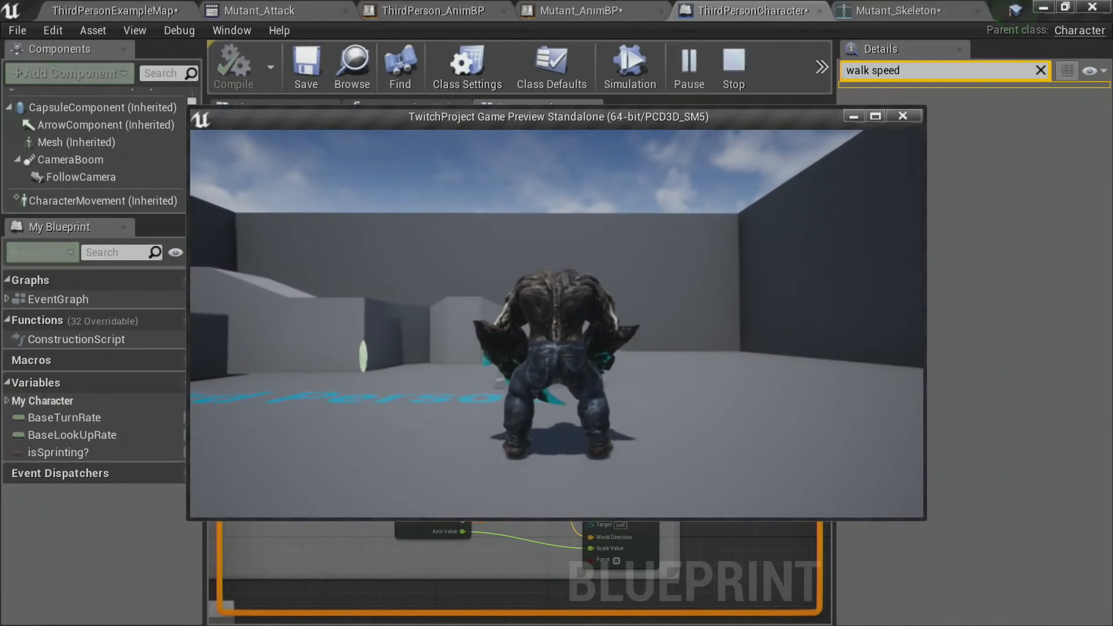
drag(575, 115, 0, 84)
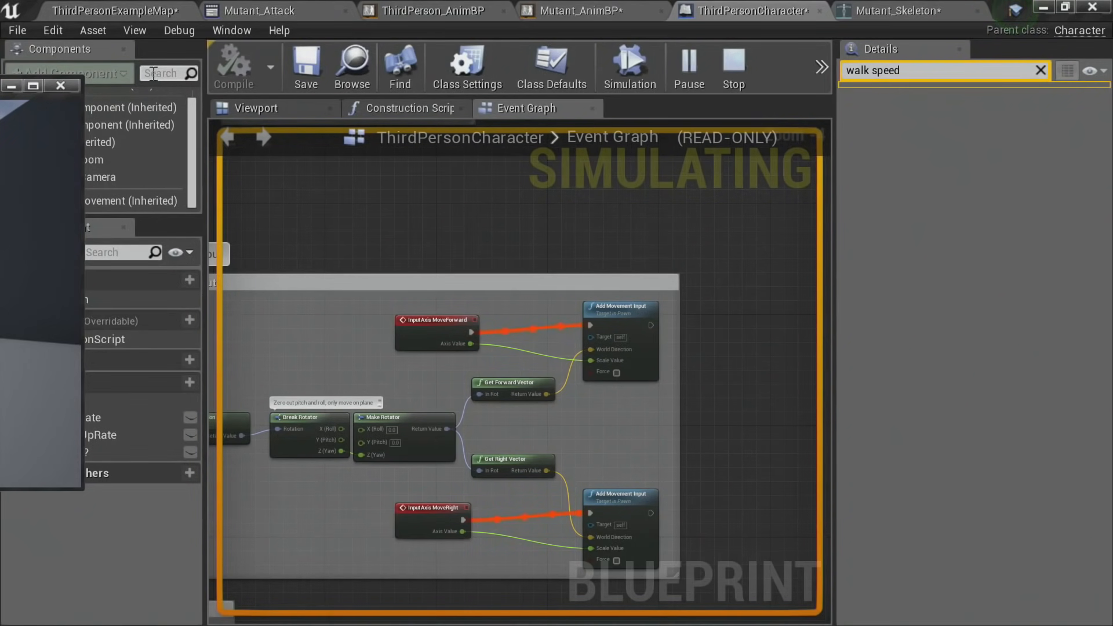
click(61, 85)
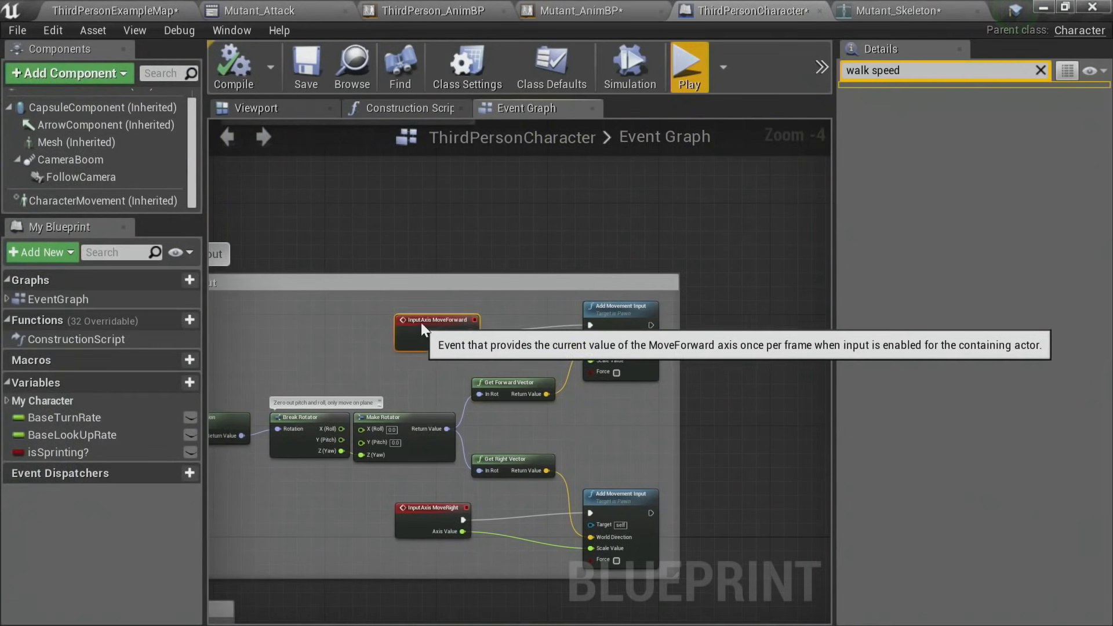
Step: Create a new variable named PlayerLeanAmount in ThirdPersonCharacter
scroll(662, 394, up, 1)
right_drag(662, 394, 442, 319)
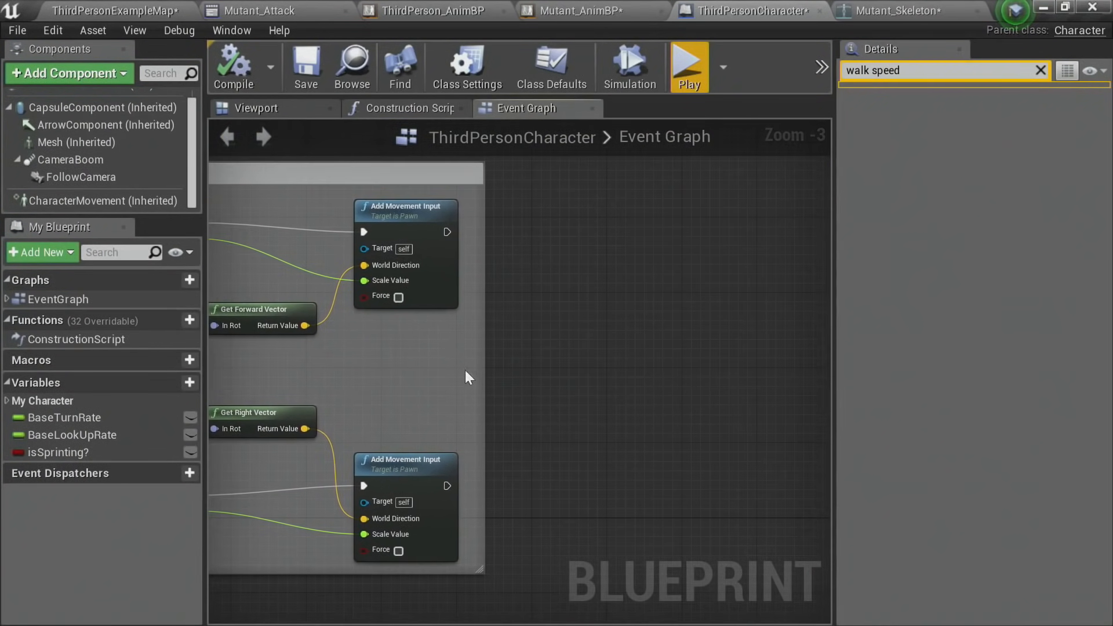
click(176, 384)
text(Player)
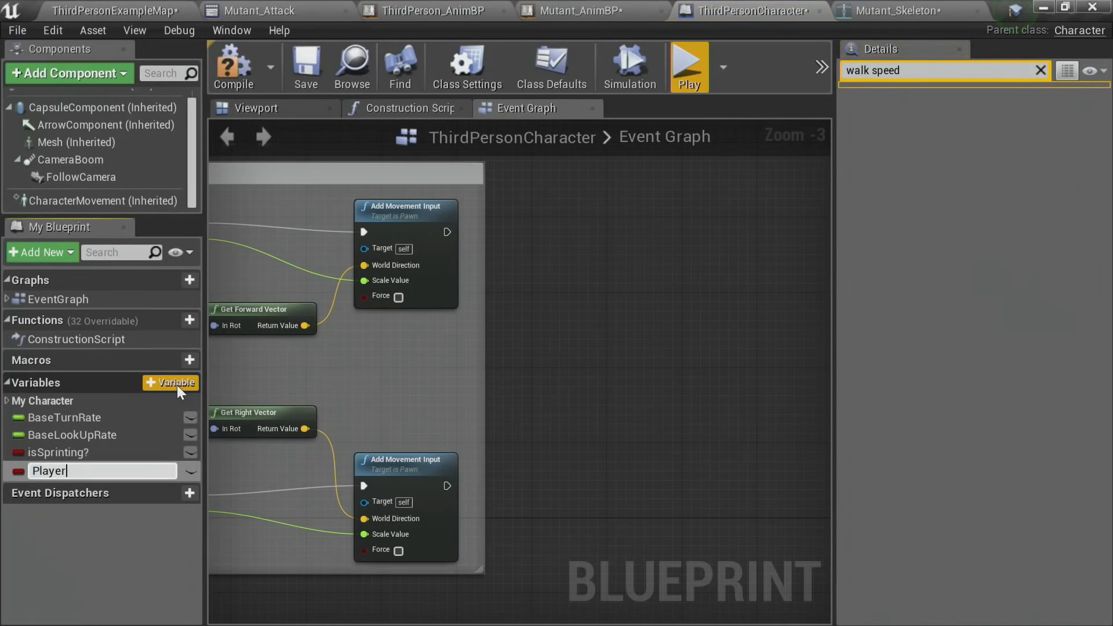
text(LeanAmount)
key(Return)
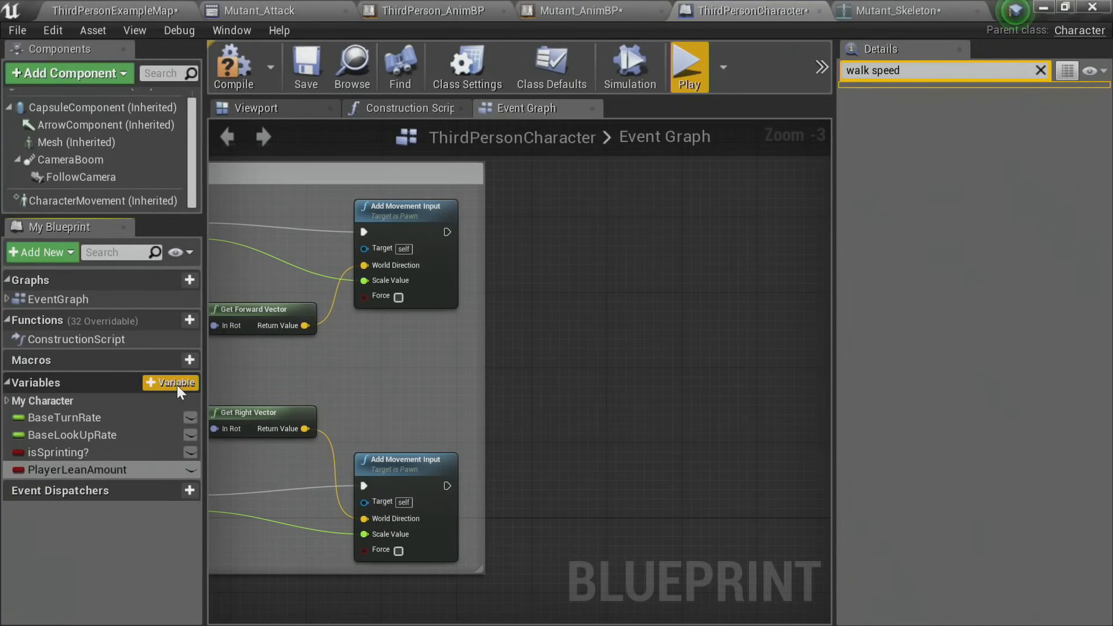
Step: Change the PlayerLeanAmount variable's type to Float and compile the blueprint
click(114, 475)
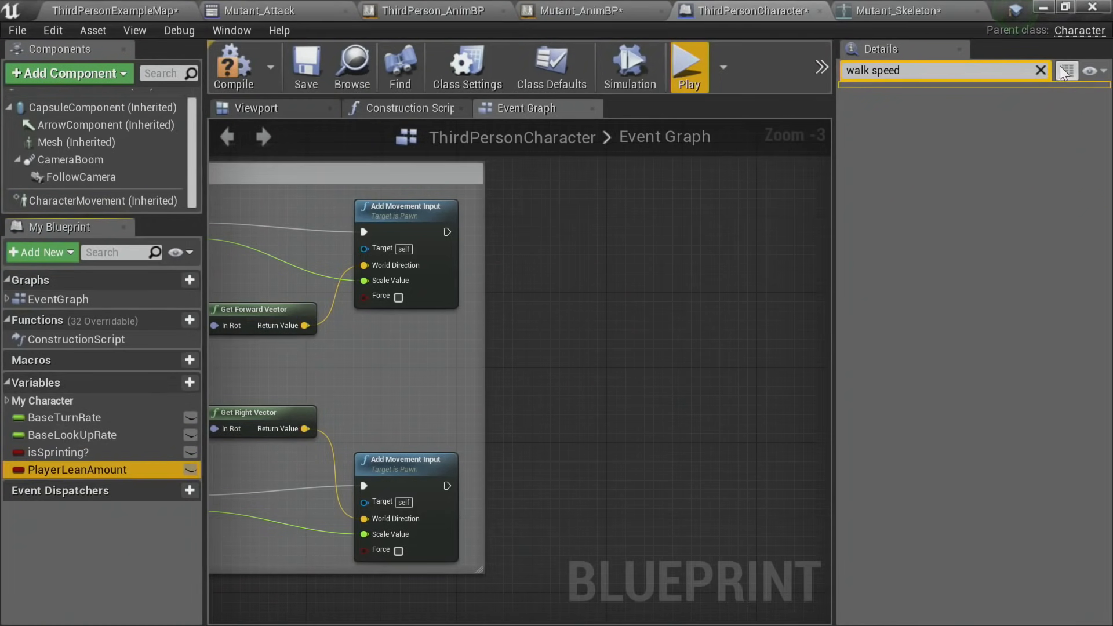
click(1041, 70)
click(1043, 132)
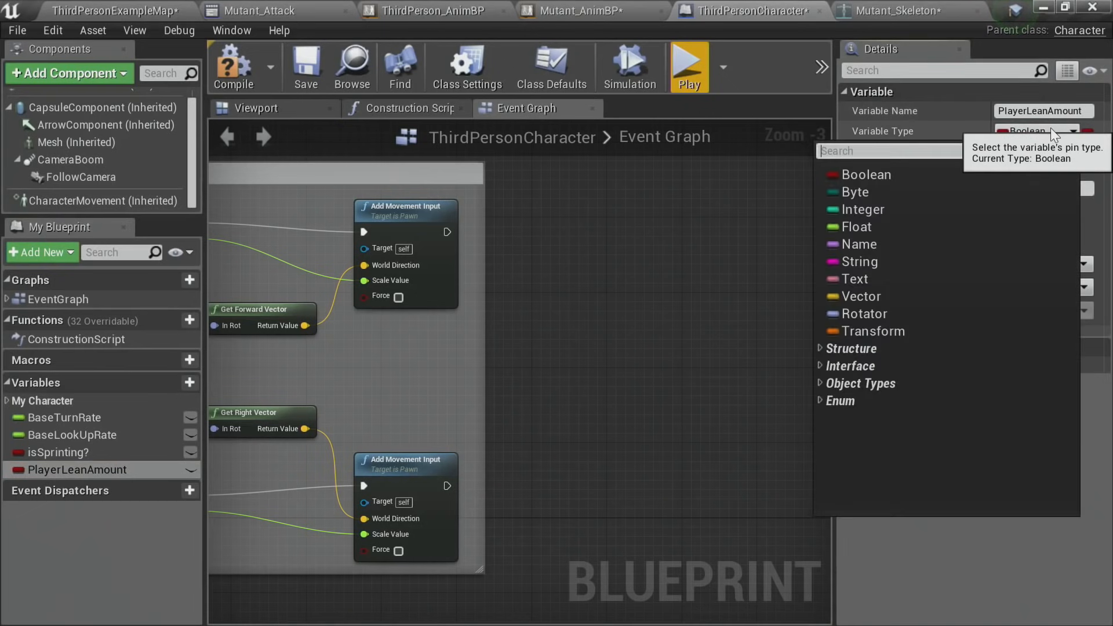
click(875, 226)
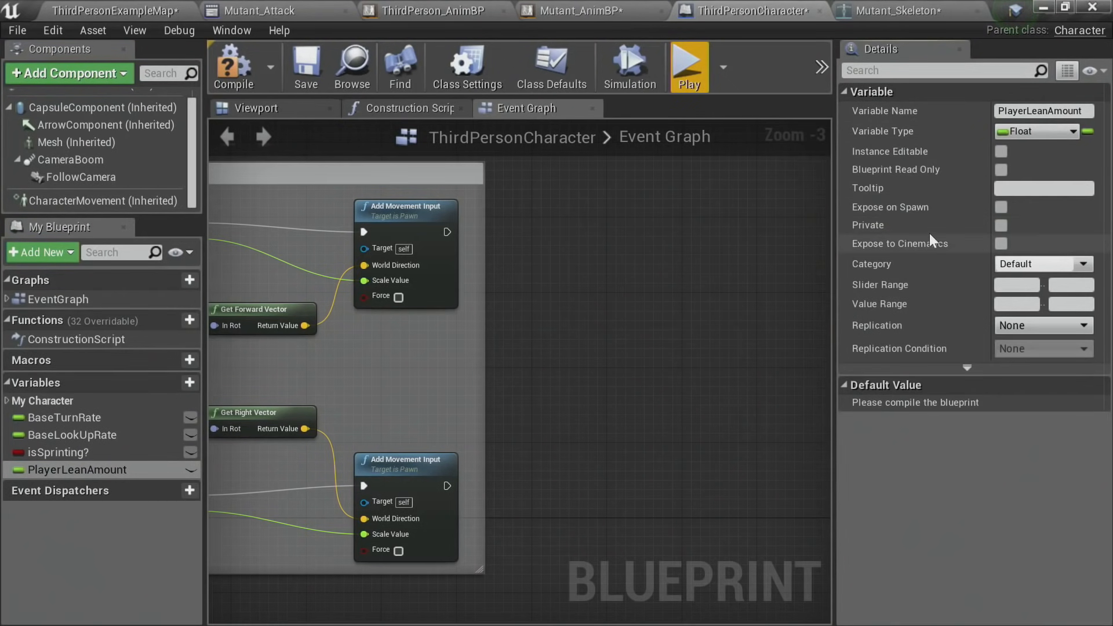
click(235, 65)
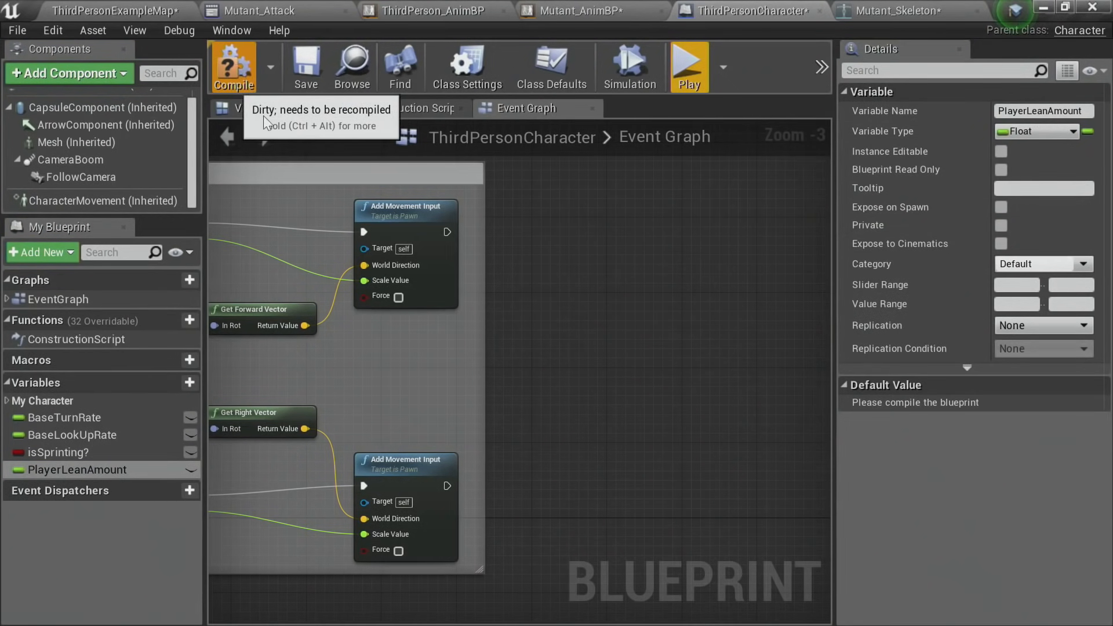
Step: Add a SET node for PlayerLeanAmount beside the Movement input group and run it from the MoveForward Add Movement Input node
drag(78, 470, 590, 228)
scroll(615, 264, up, 2)
right_drag(693, 353, 559, 366)
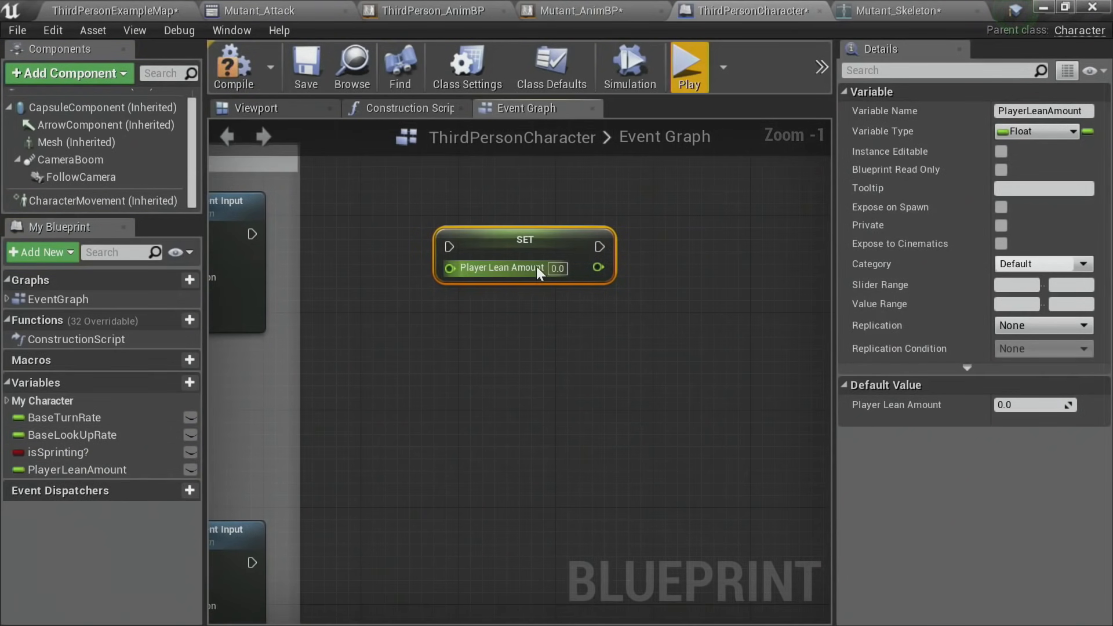
drag(543, 243, 602, 232)
drag(252, 234, 510, 234)
scroll(591, 360, down, 3)
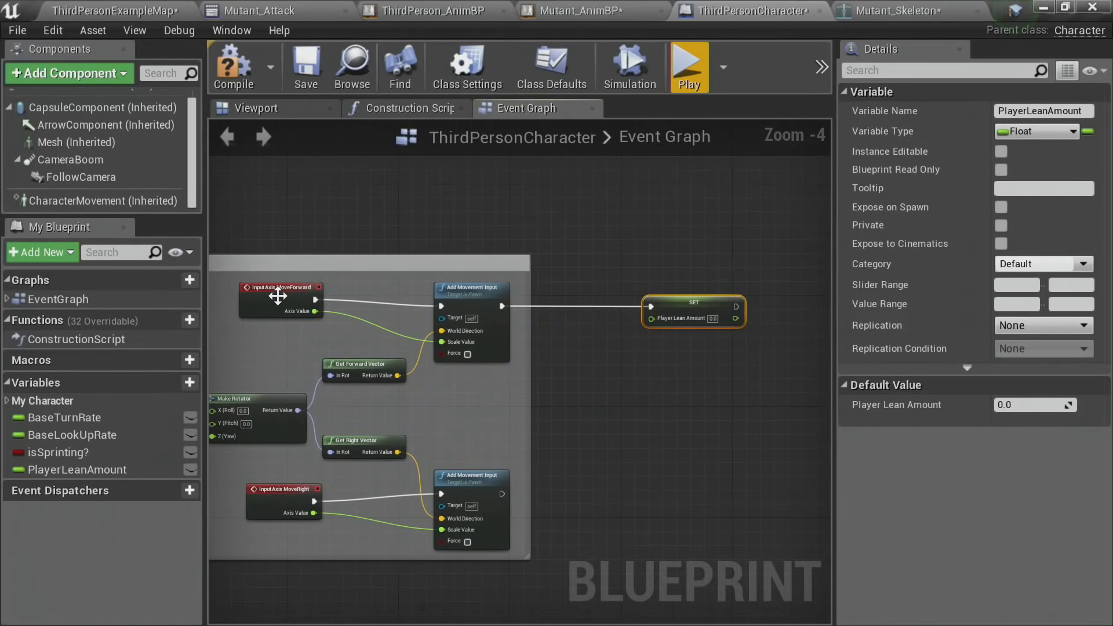
scroll(689, 336, up, 4)
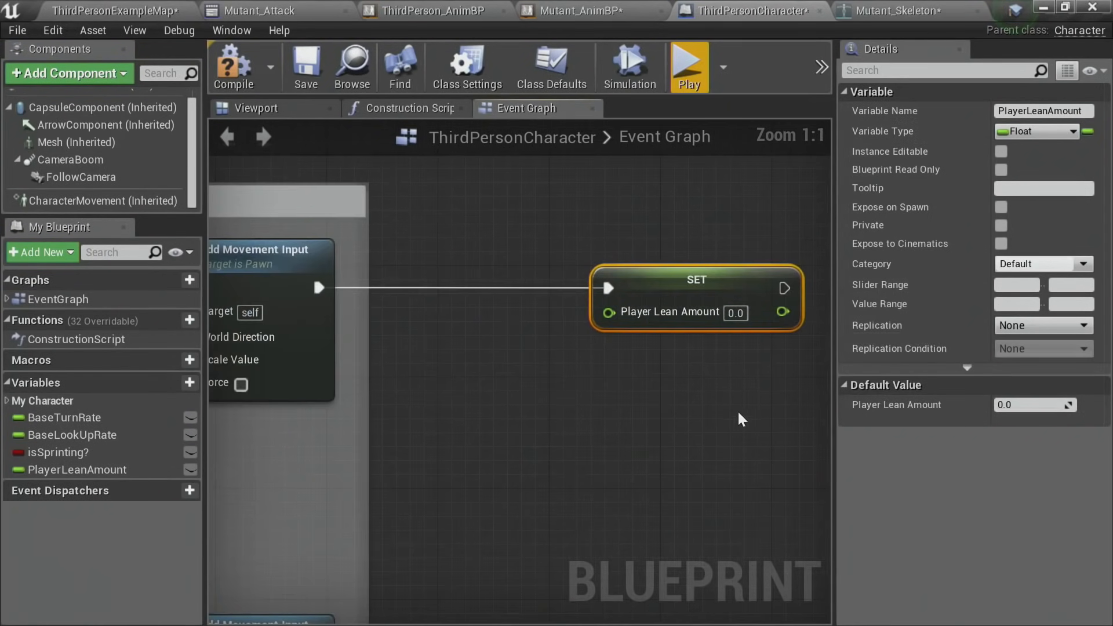
right_drag(739, 412, 616, 387)
drag(591, 259, 646, 262)
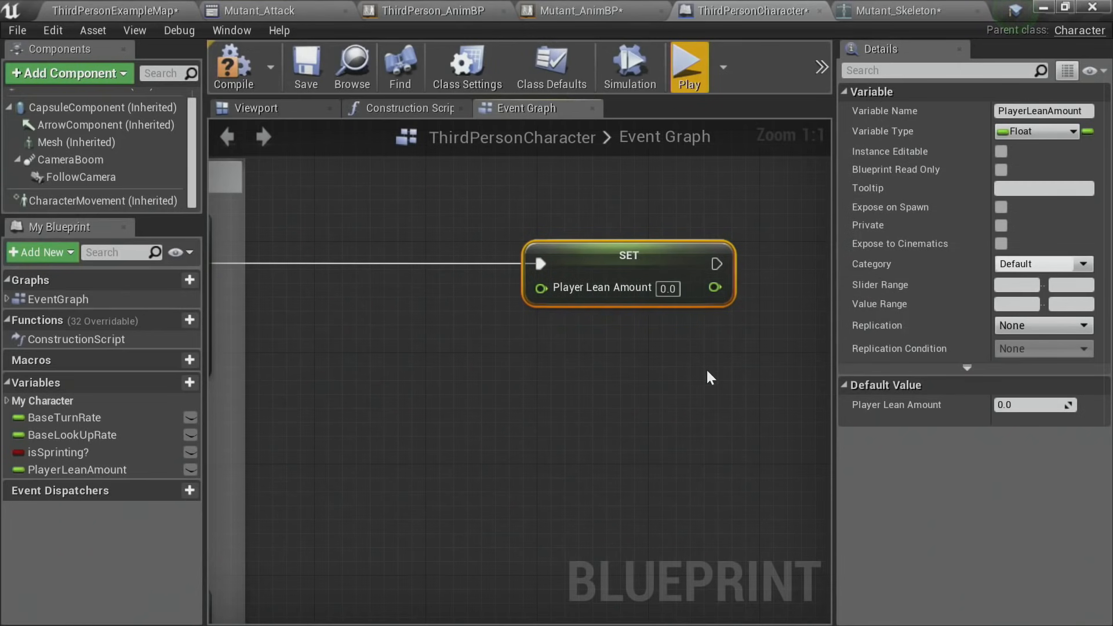
Step: Add an FInterp To node below the SET node and connect its Return Value to Player Lean Amount
right_drag(417, 384, 448, 337)
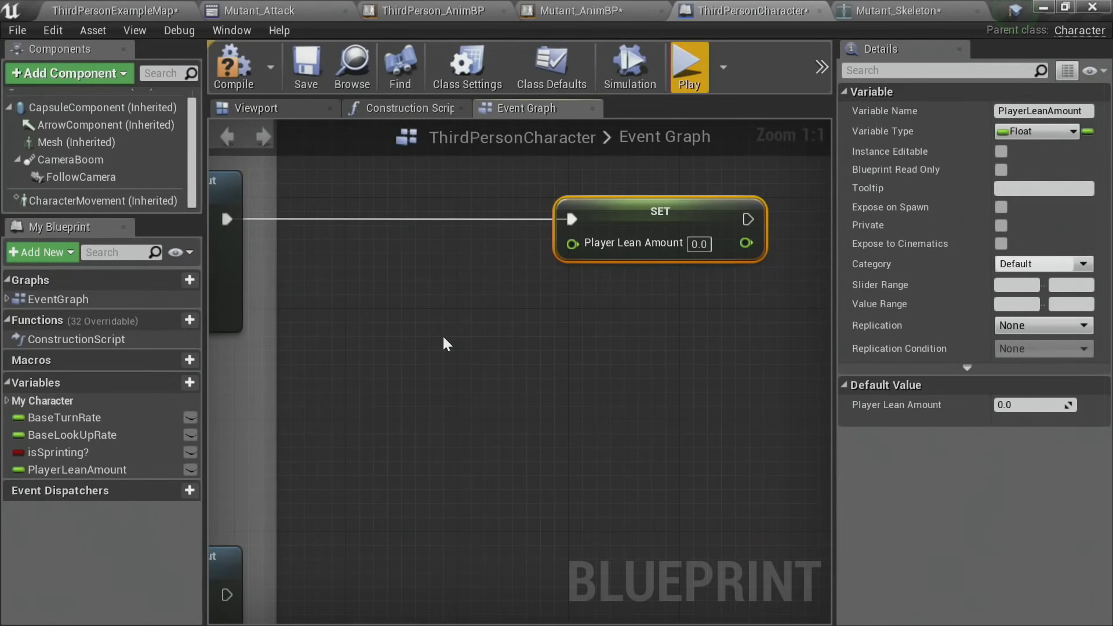
right_drag(516, 325, 511, 323)
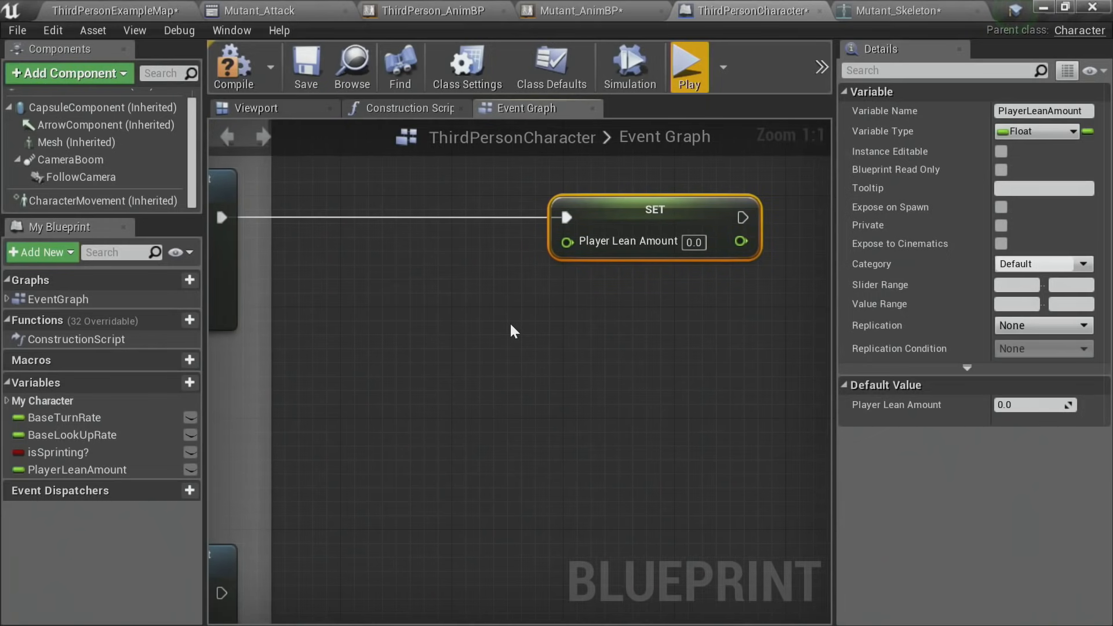
right_click(510, 326)
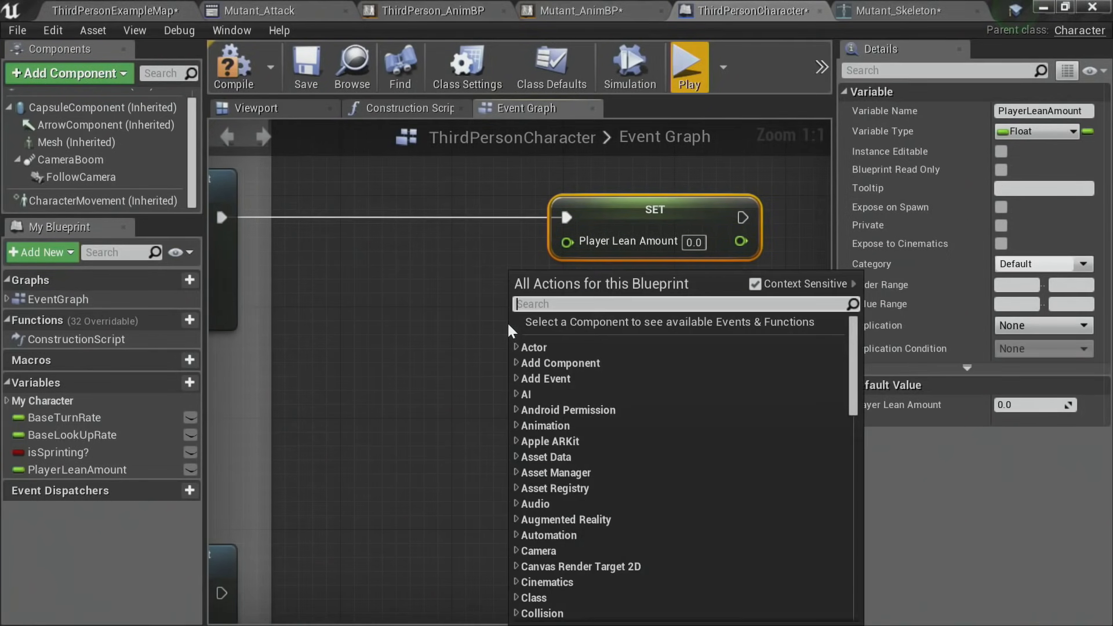
text(finterp)
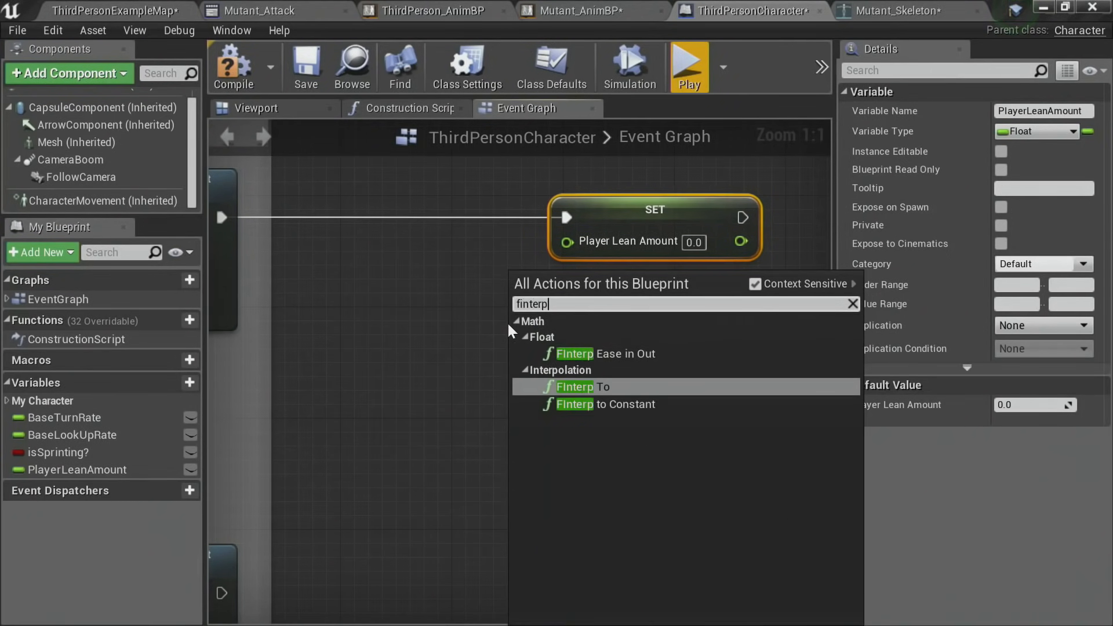
text( to)
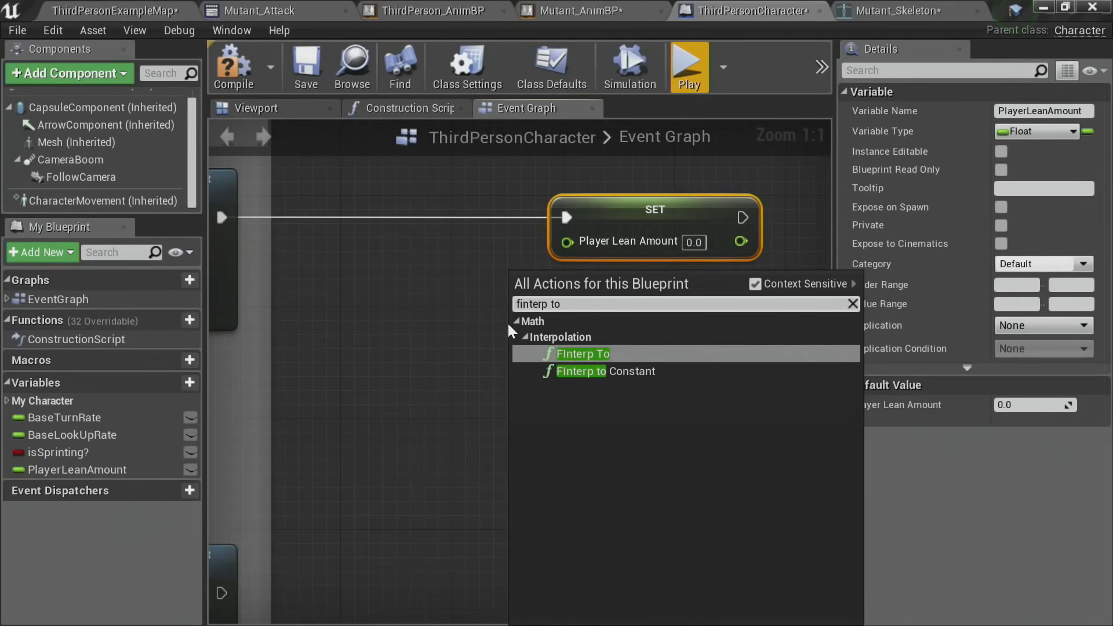
key(Return)
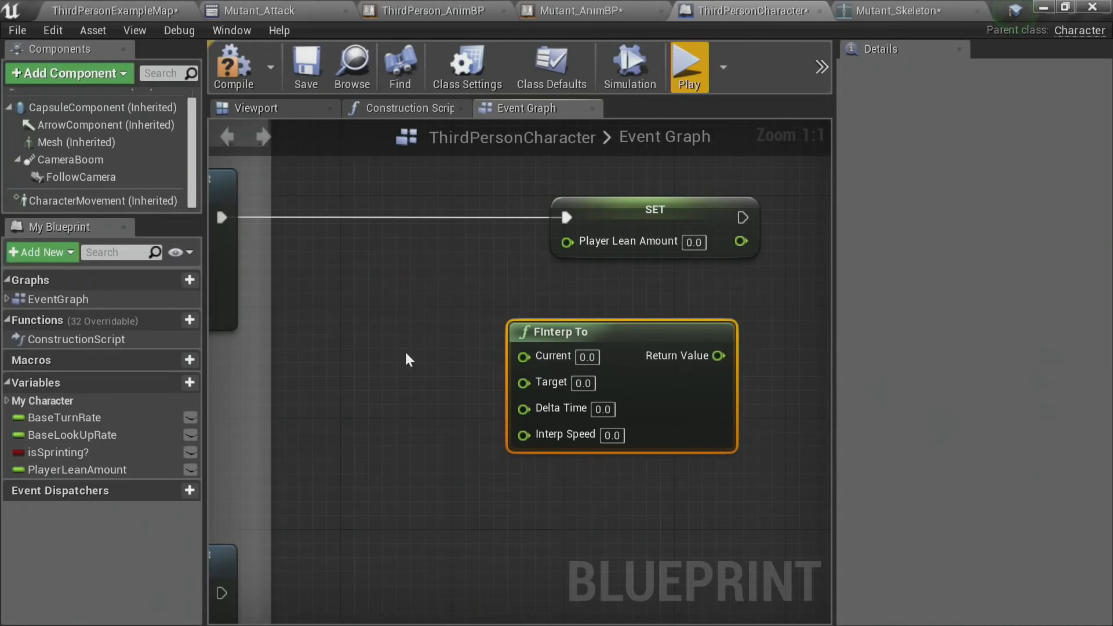
click(749, 452)
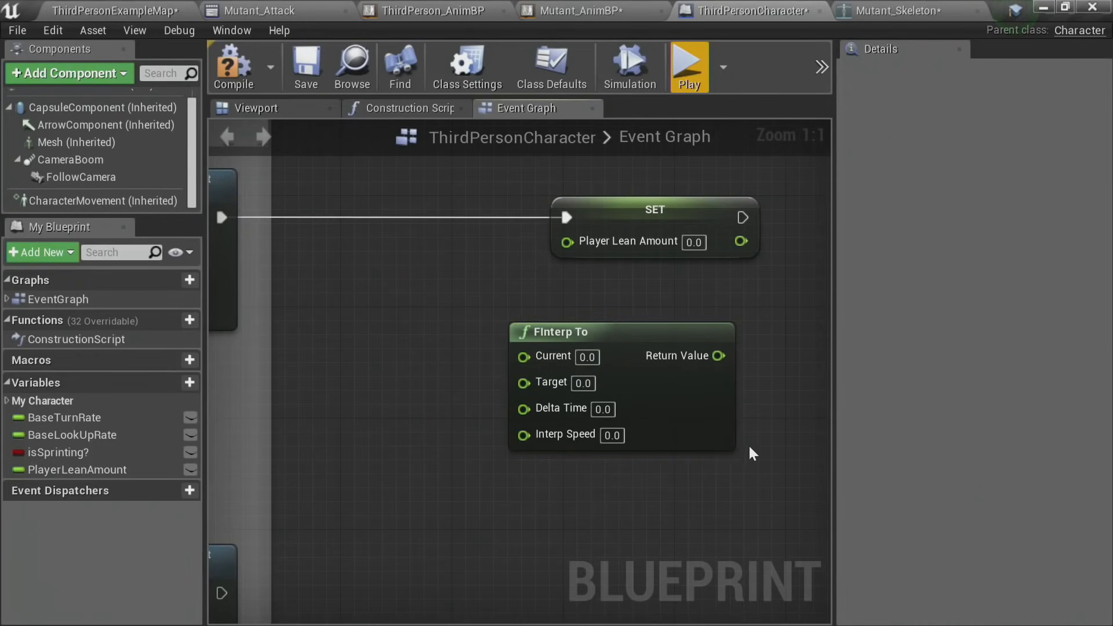
drag(718, 355, 576, 253)
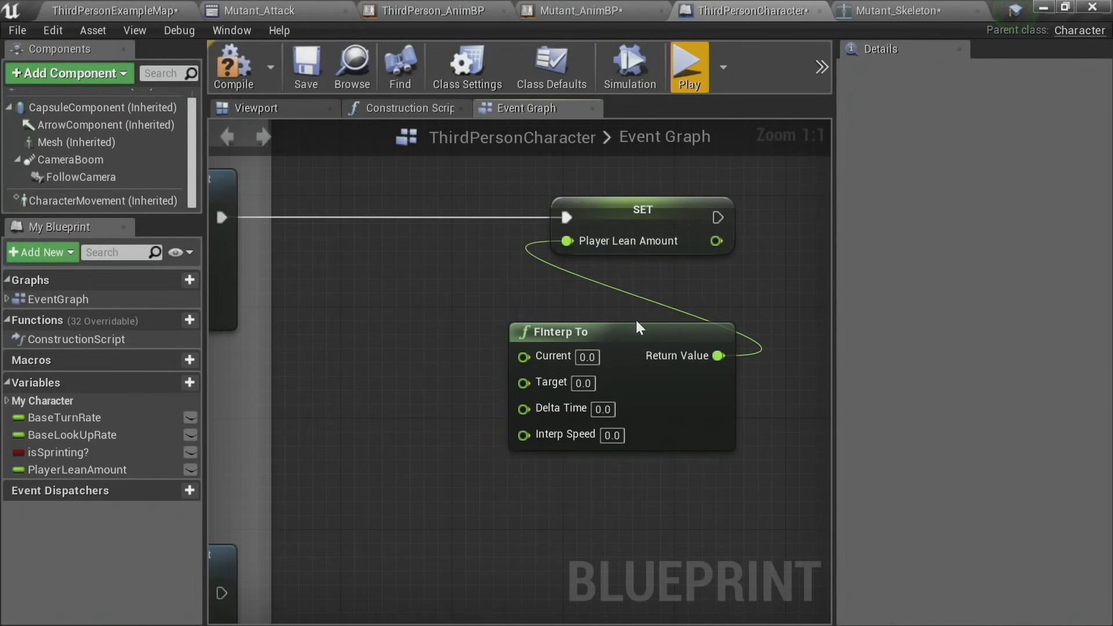
drag(643, 332, 641, 298)
Step: Feed a PlayerLeanAmount getter into FInterp To's Current input and place it beside the node
right_drag(435, 442, 502, 444)
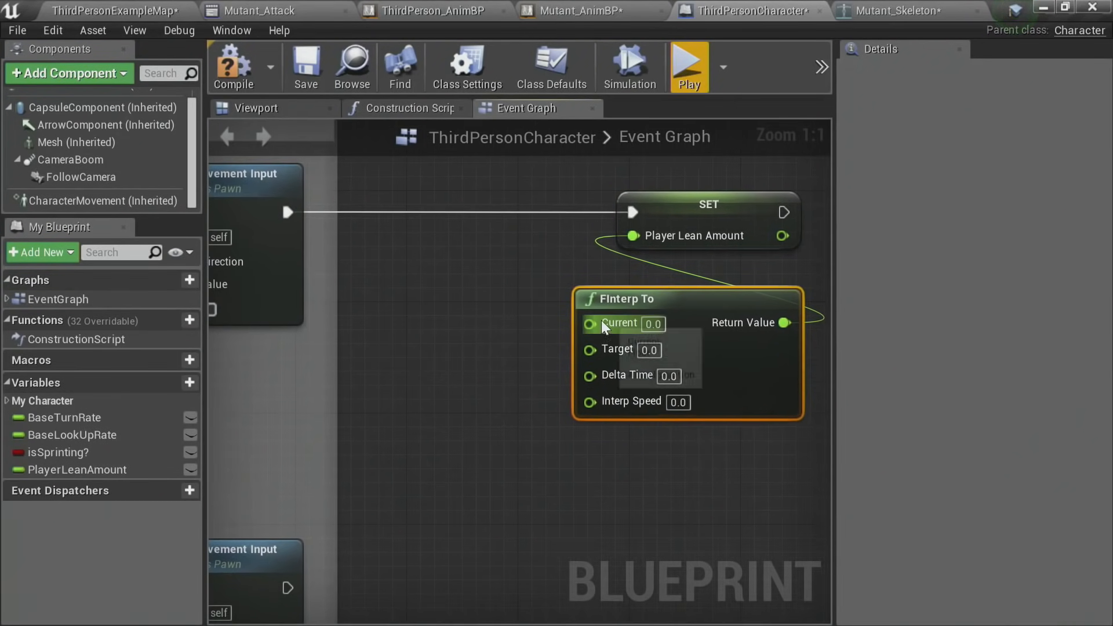
drag(95, 468, 591, 325)
drag(436, 334, 422, 306)
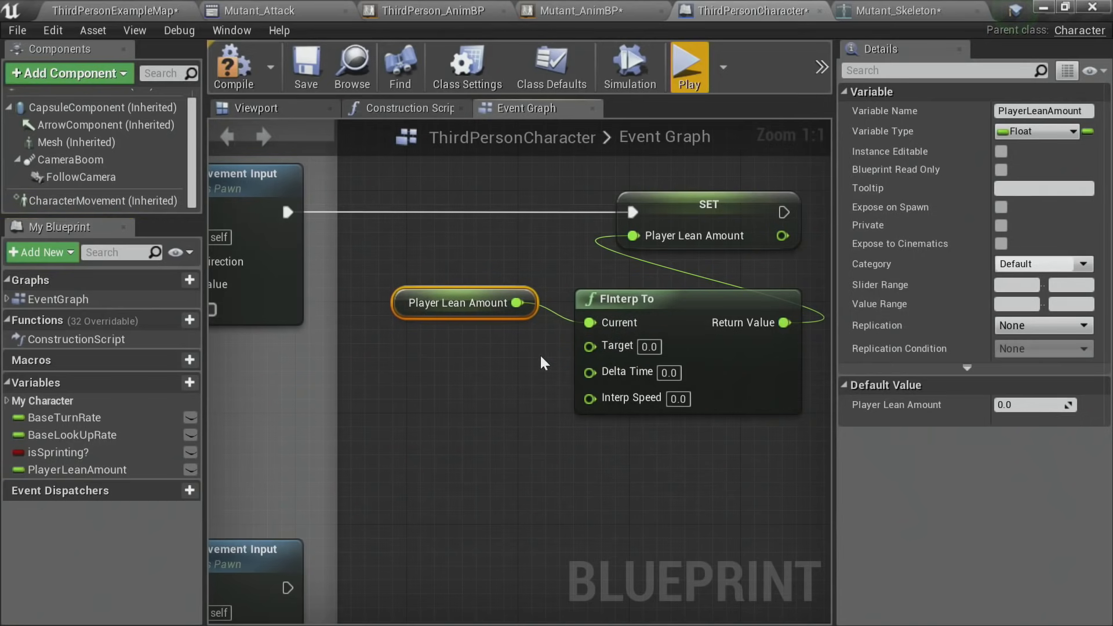
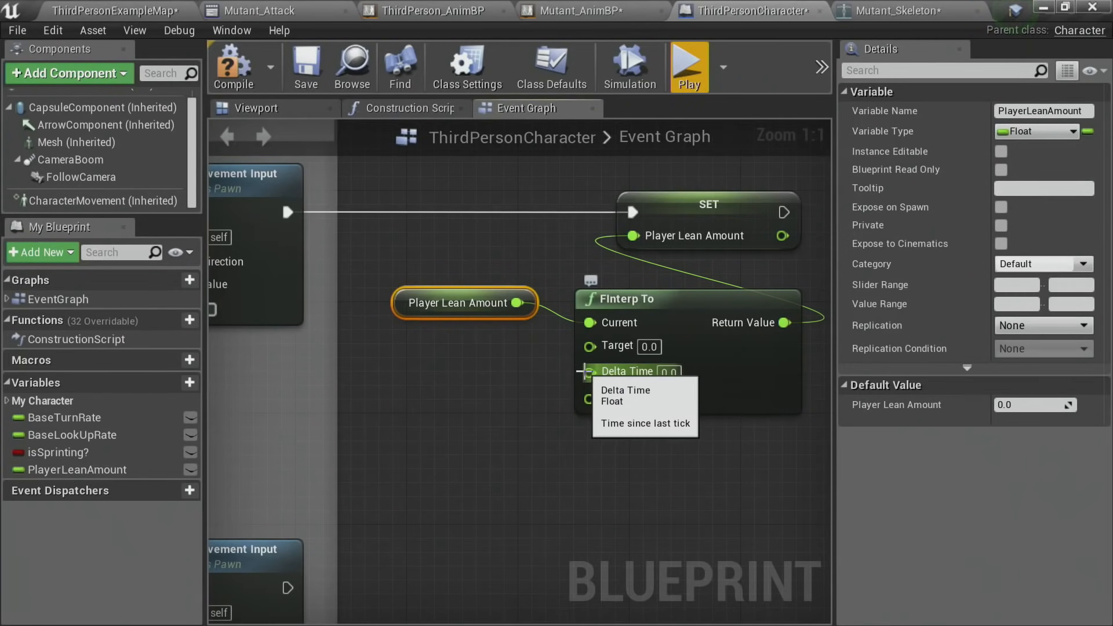
Step: Add a Get World Delta Seconds node feeding FInterp To's Delta Time and place it beneath FInterp To
drag(590, 372, 540, 461)
text(get world d)
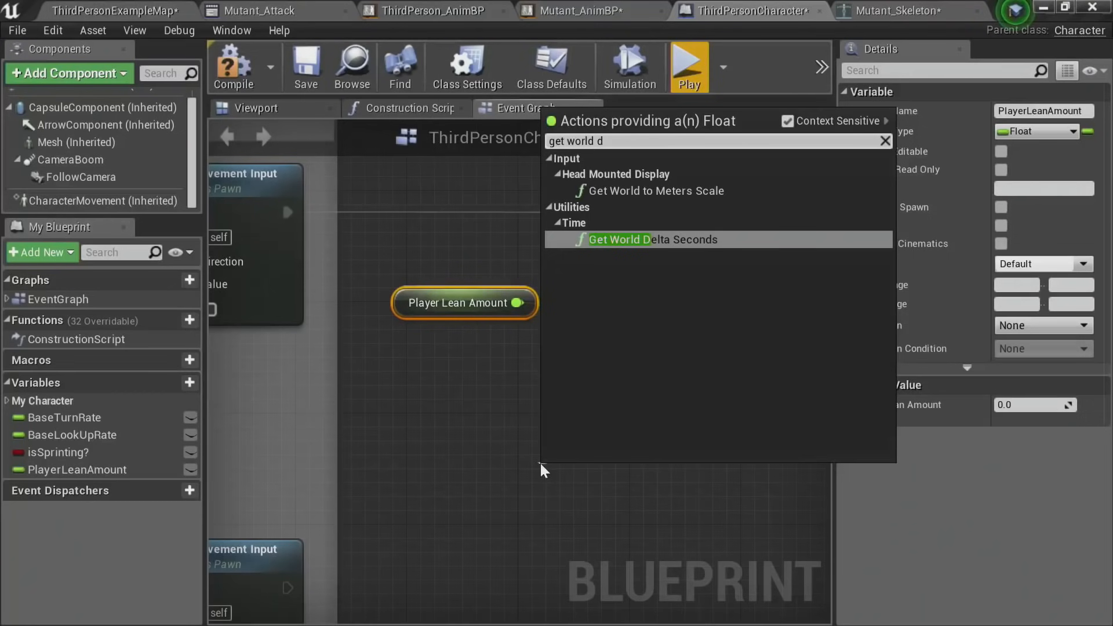
key(Return)
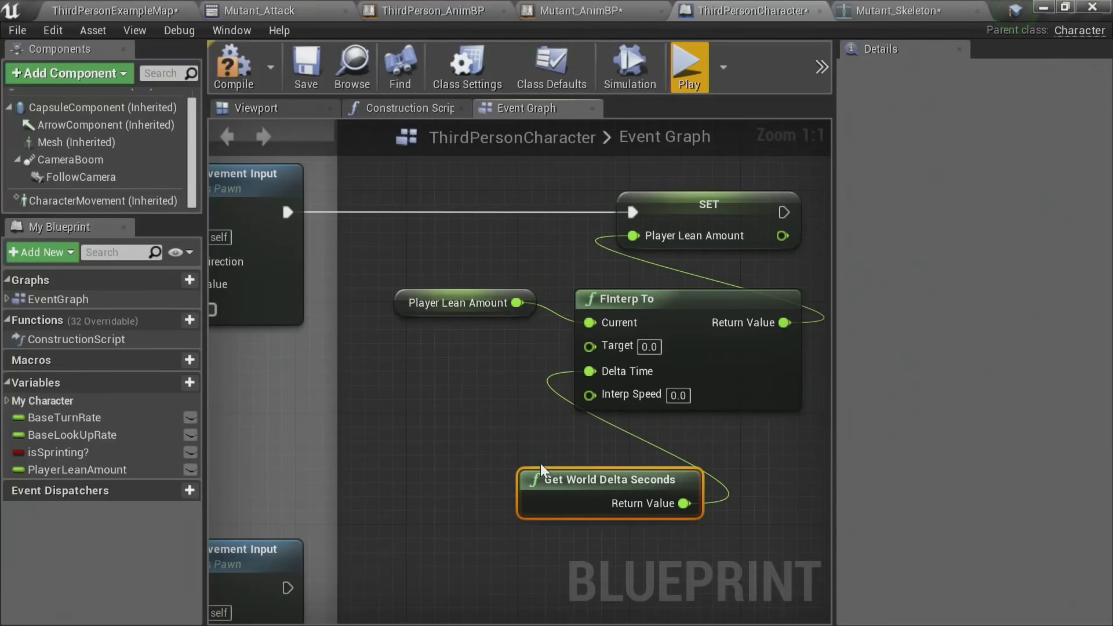
drag(677, 463, 707, 450)
Step: Tidy the layout by shifting FInterp To away from the Player Lean Amount getter and lining the getter up with Current
right_drag(540, 446, 439, 400)
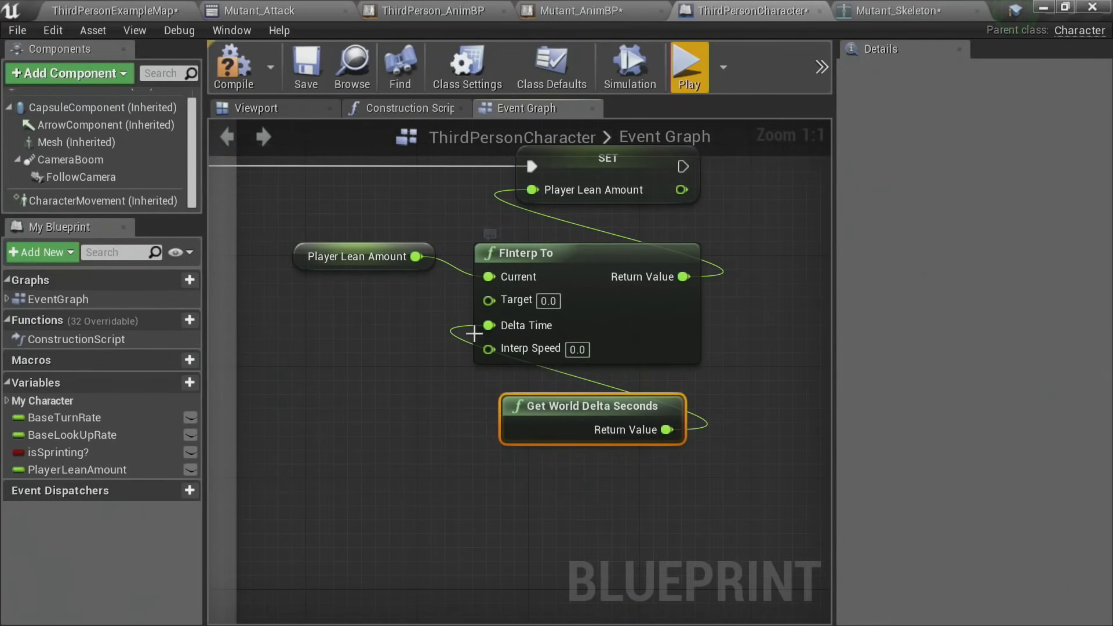
drag(349, 260, 362, 289)
drag(568, 269, 596, 269)
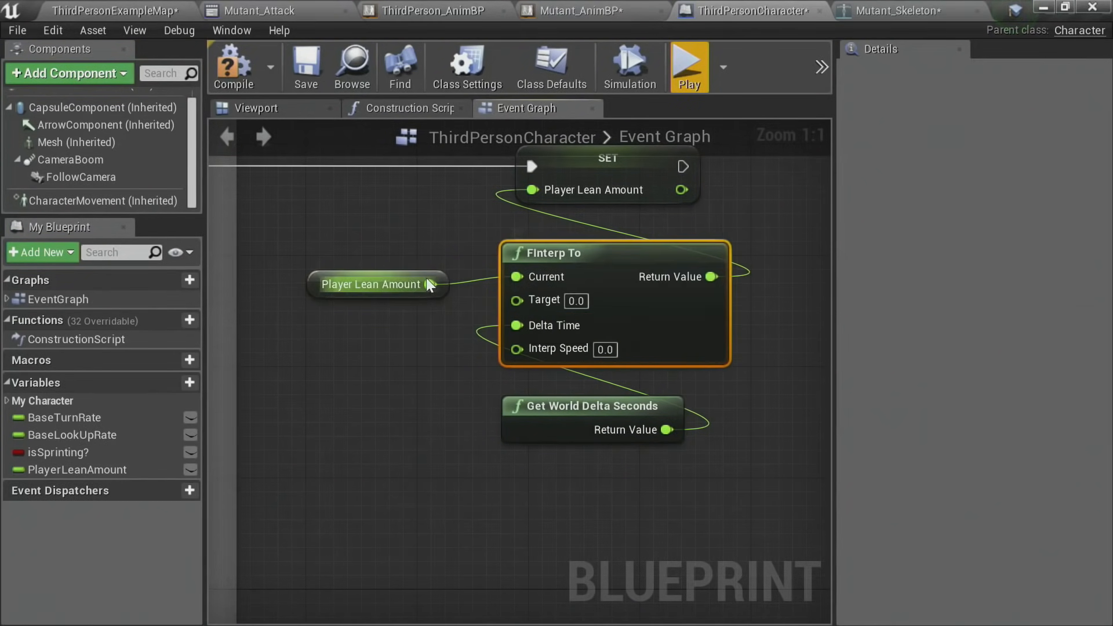
drag(426, 277, 426, 263)
click(436, 407)
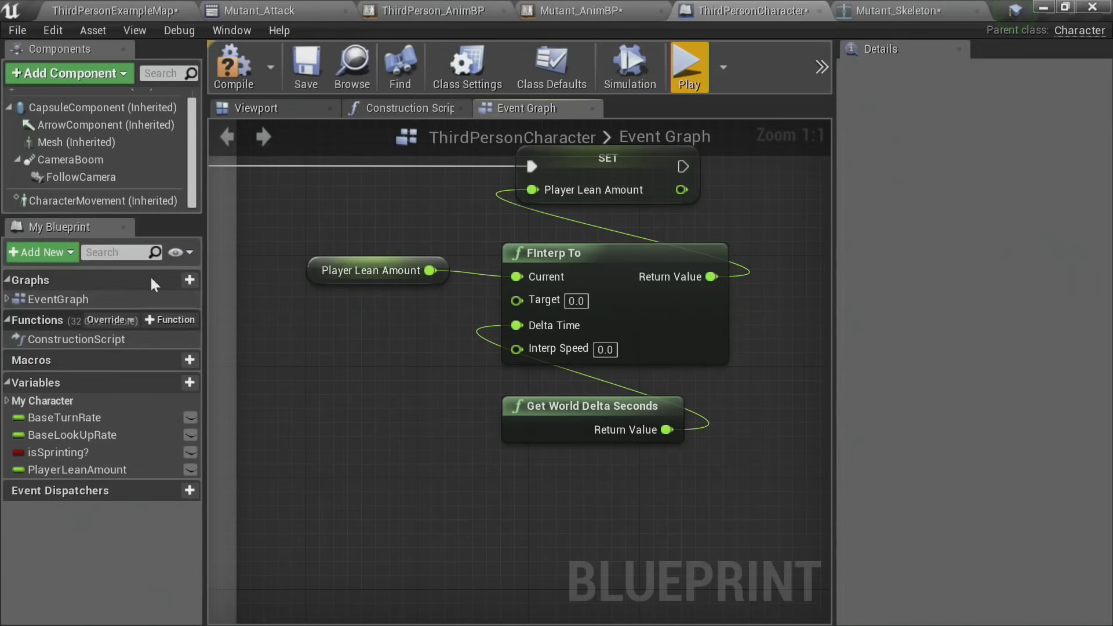
Step: Create a new function named CalculateLeanAmount in the ThirdPersonCharacter blueprint
click(185, 319)
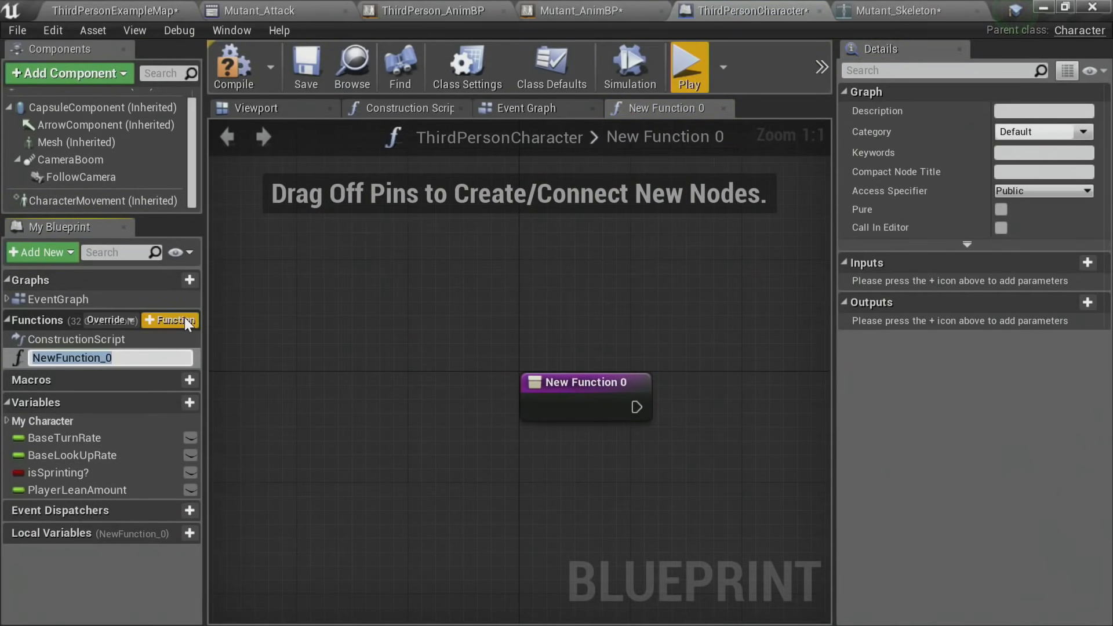
text(Calculate)
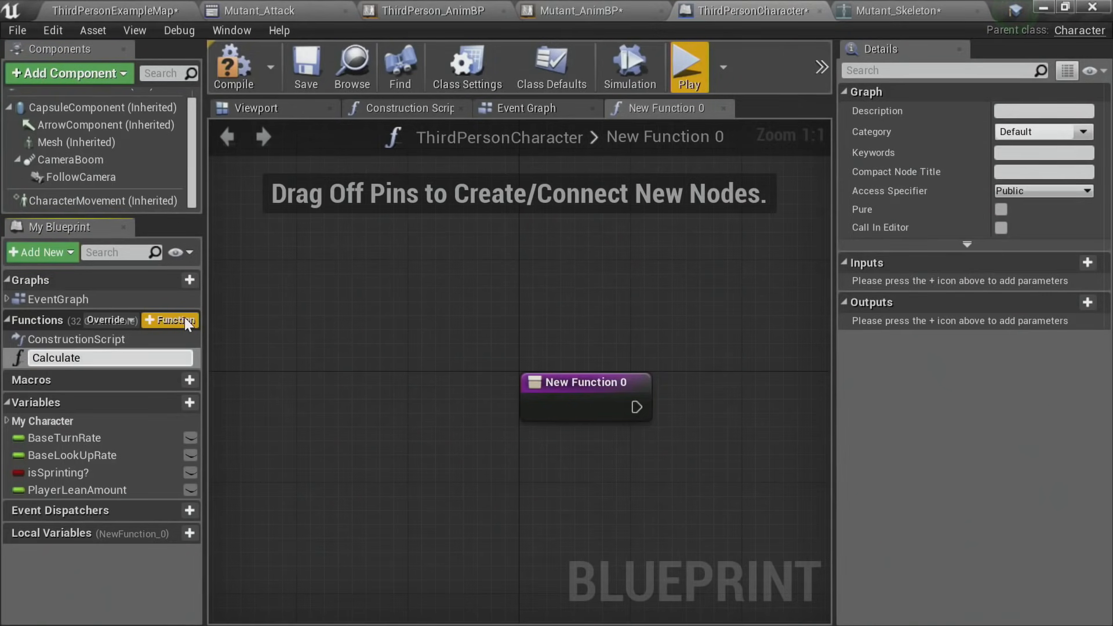
text(LeanAmount)
key(Return)
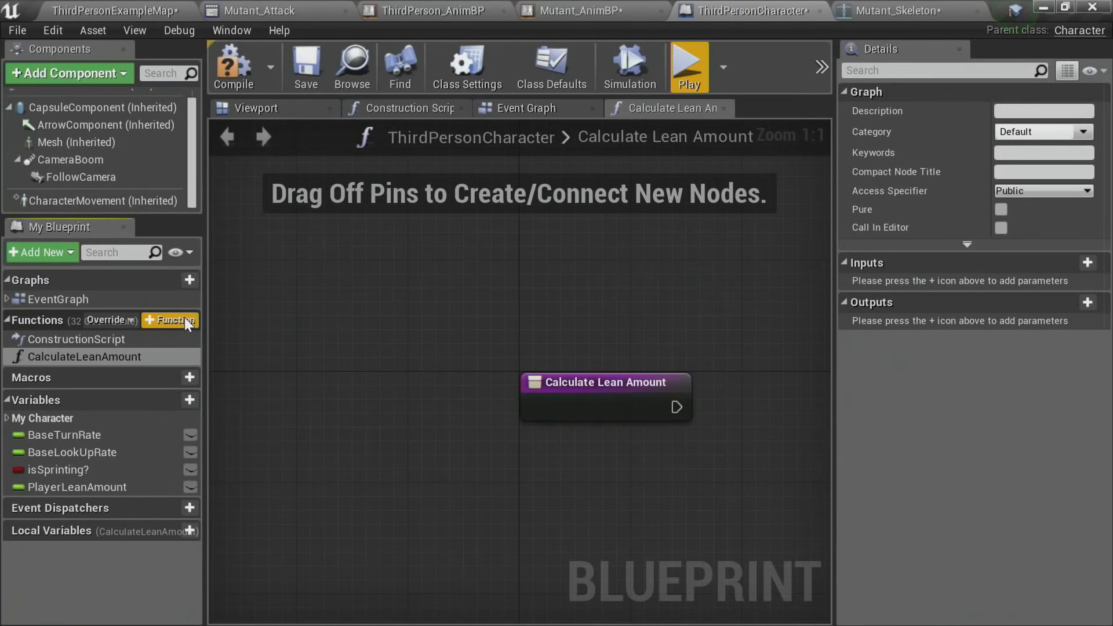
right_drag(425, 380, 201, 269)
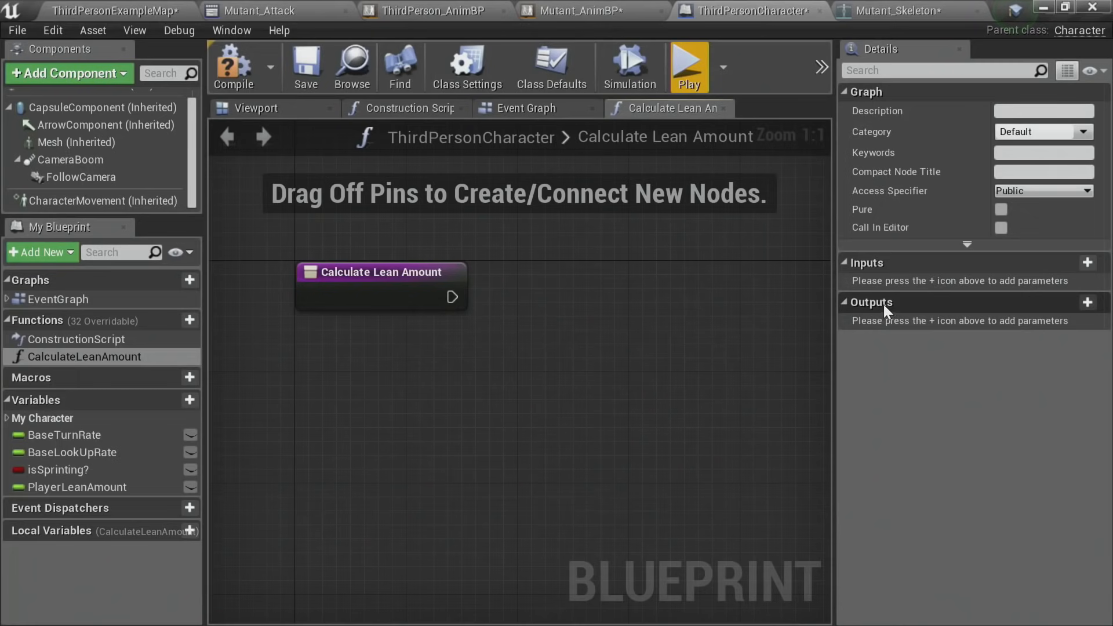
Step: Add a Float output named LeanAmount to the CalculateLeanAmount function
click(1088, 303)
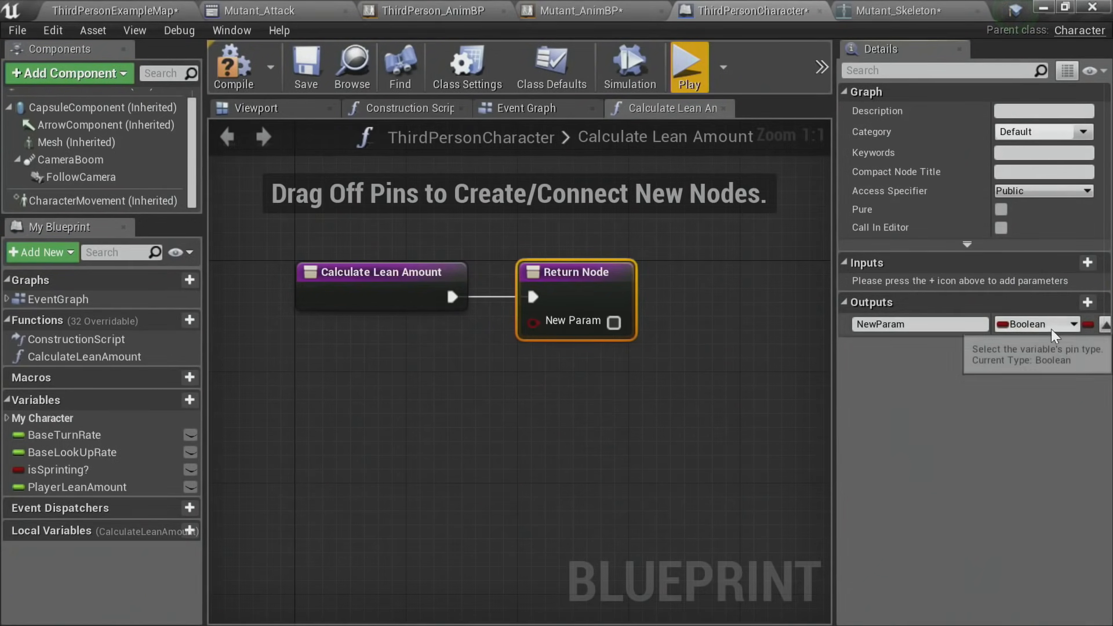
click(1048, 323)
click(934, 336)
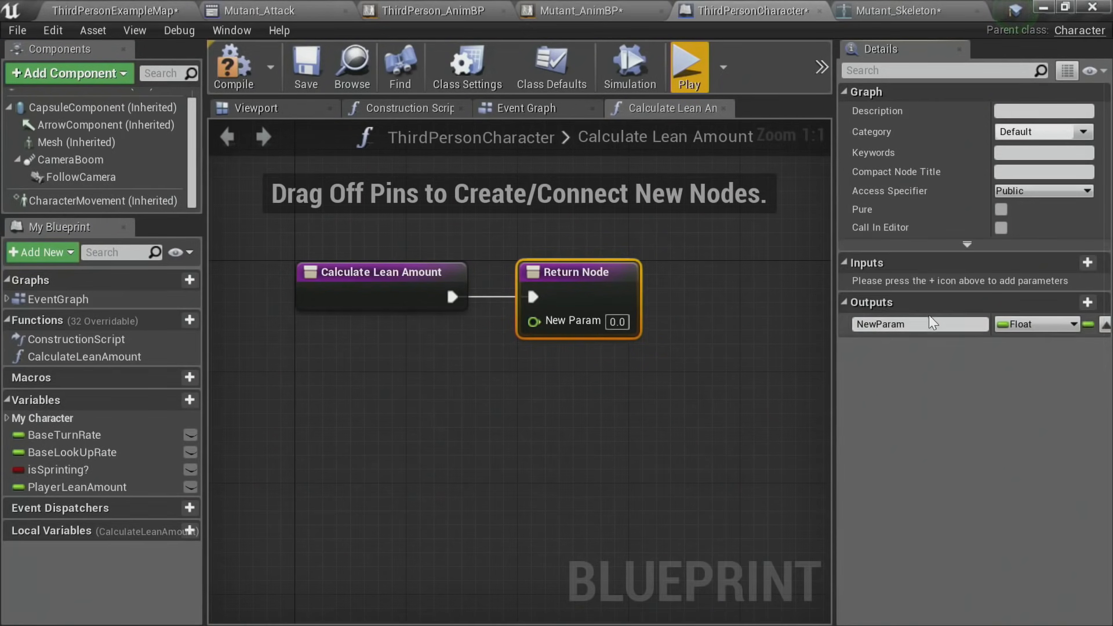
click(892, 323)
text(LeanAmount)
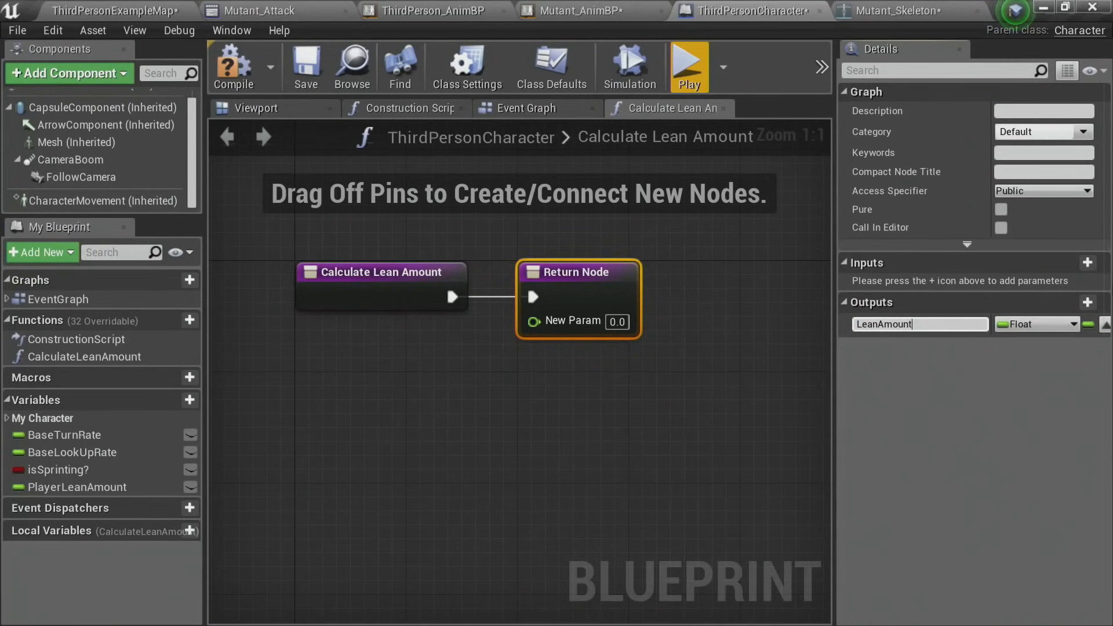
key(Return)
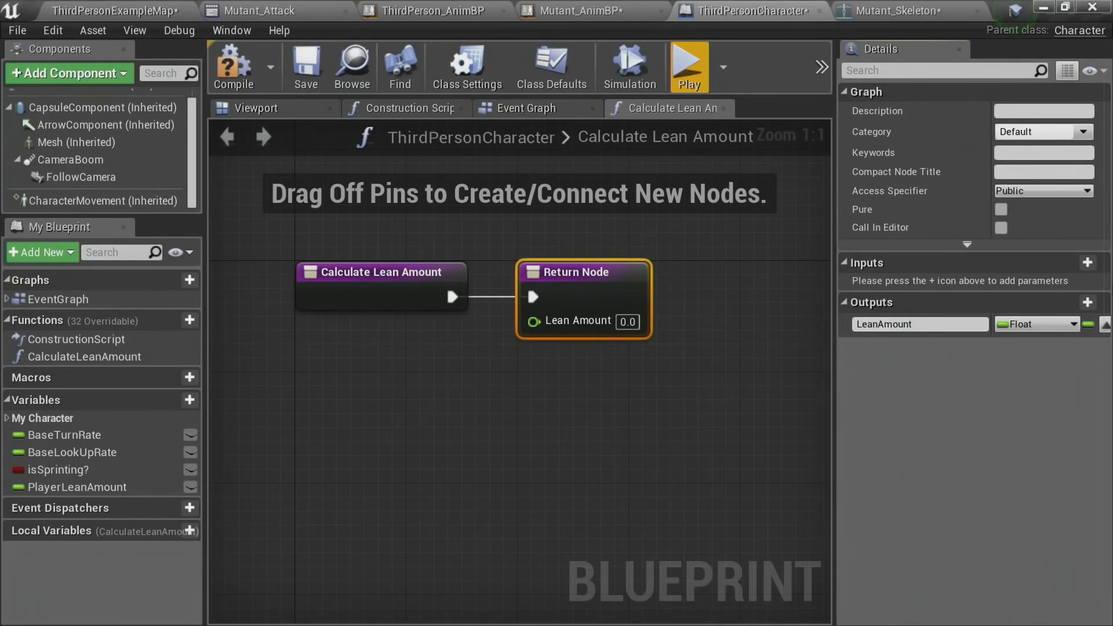
Step: Add a second Float output named InterSpeed and move the Return Node farther away from the function's entry node
click(1087, 302)
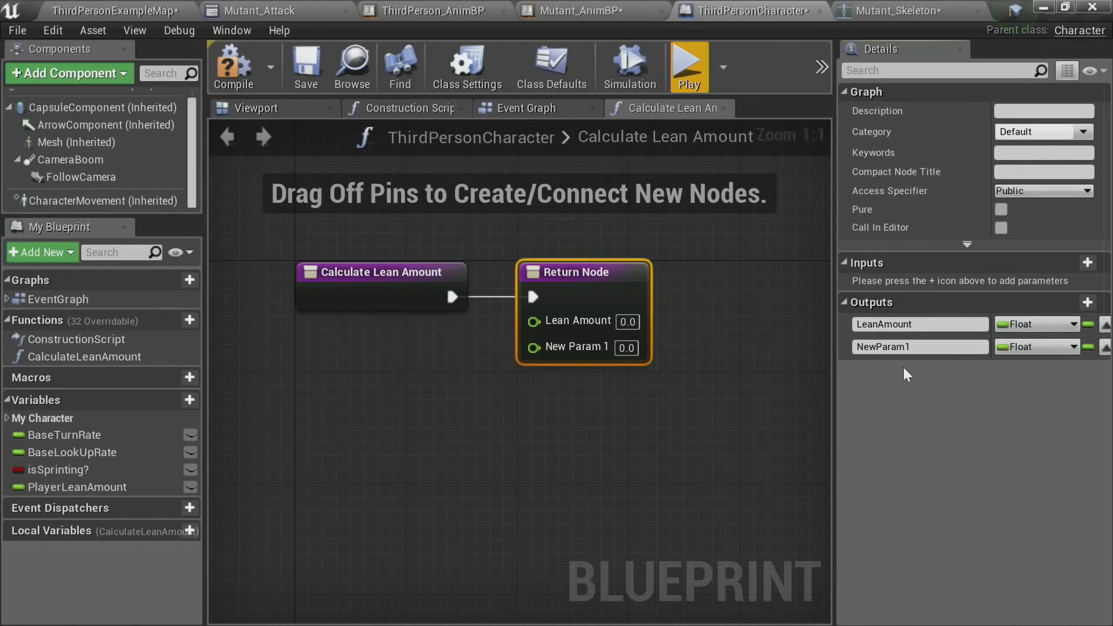
double_click(930, 346)
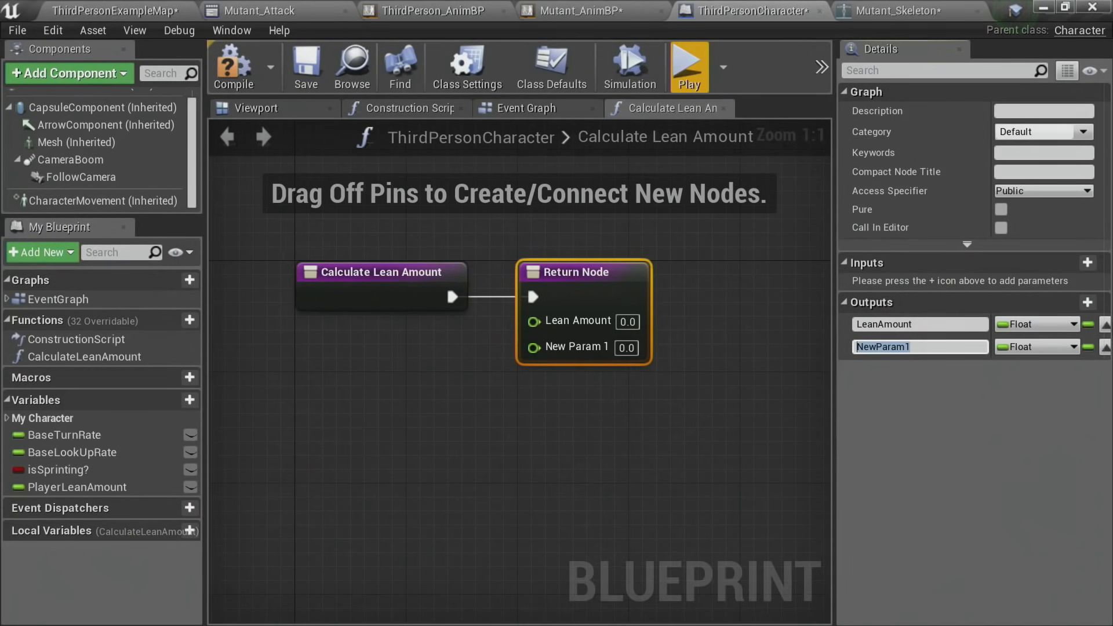
text(InterSPeed)
key(Return)
drag(587, 274, 761, 276)
mouse_move(616, 428)
right_down()
mouse_move(457, 404)
mouse_move(536, 412)
mouse_move(618, 450)
right_up()
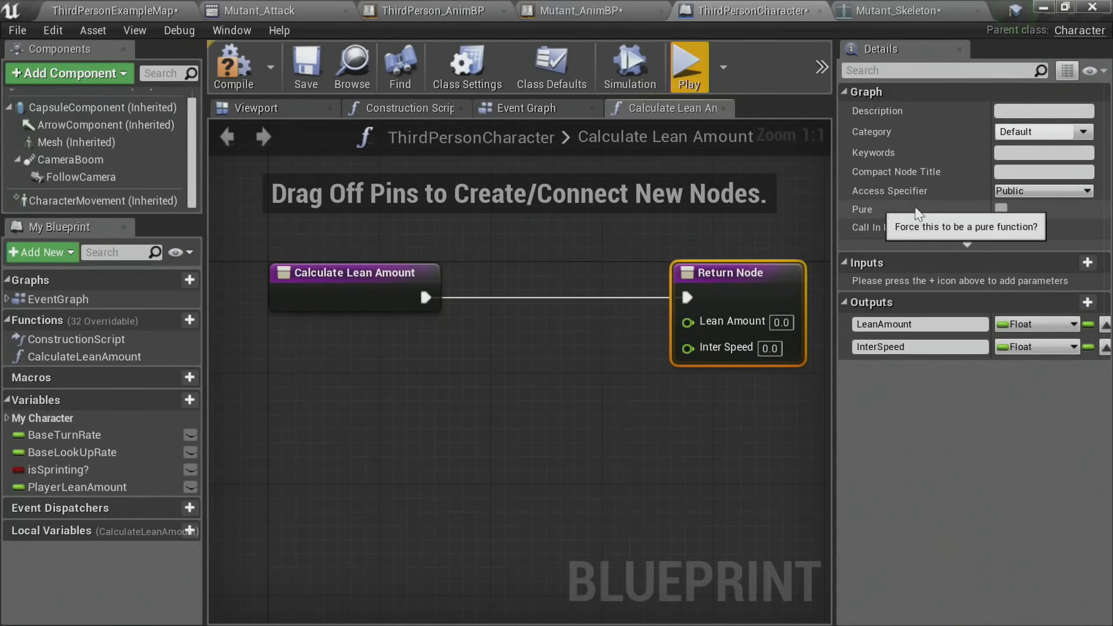
Step: Make the CalculateLeanAmount function pure and compile the blueprint
click(1001, 209)
click(539, 328)
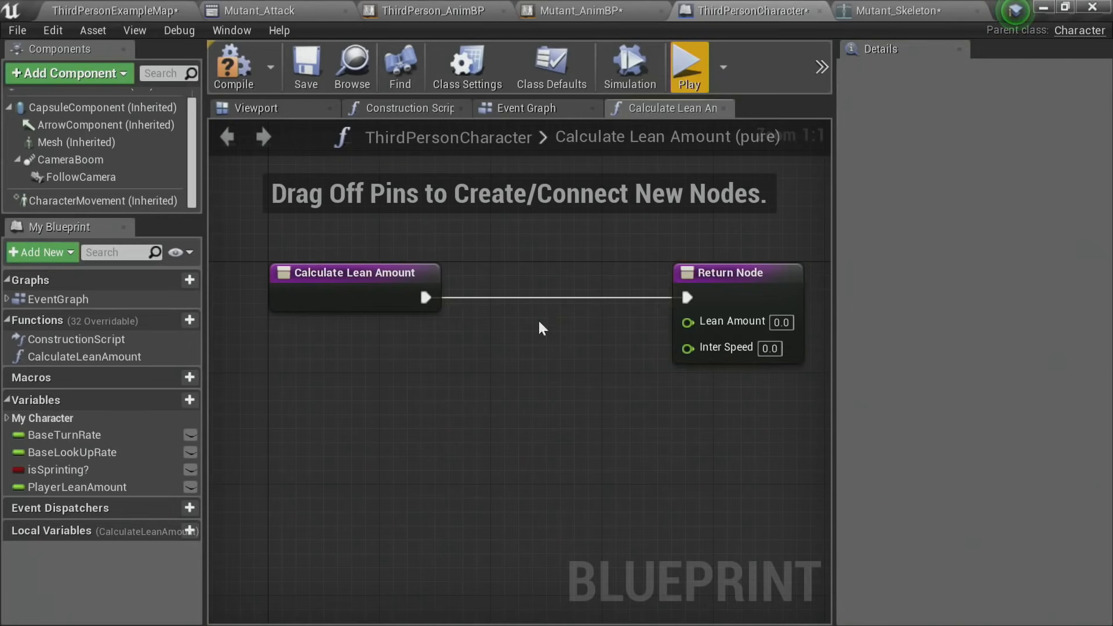
click(255, 71)
Step: Place a Calculate Lean Amount node in the Event Graph, feeding Lean Amount to FInterp To's Target and Inter Speed to its Interp Speed
click(533, 106)
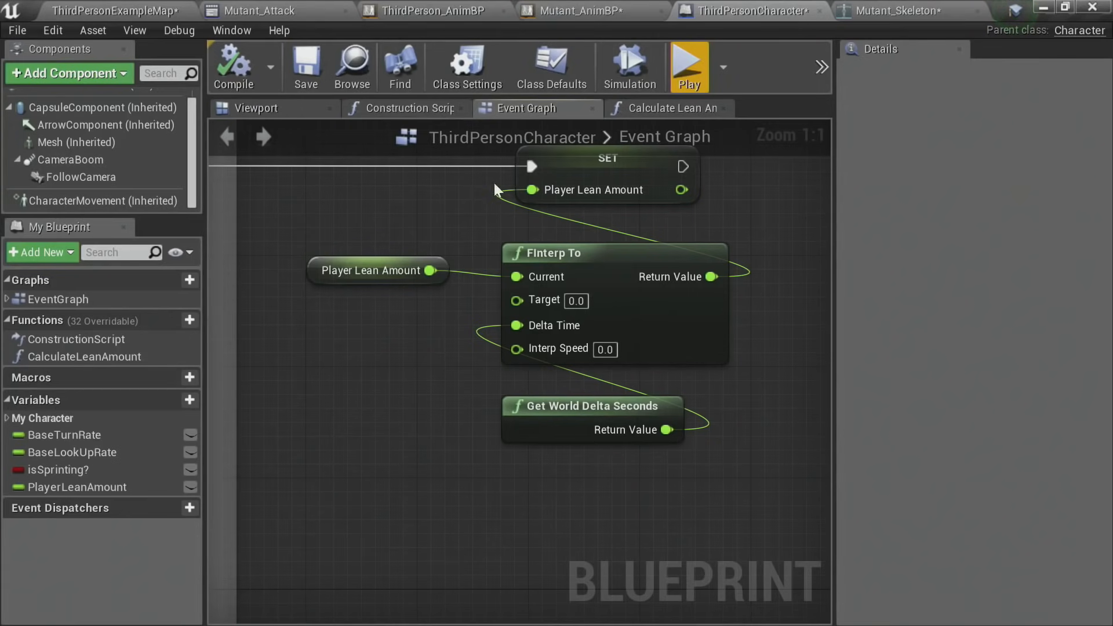
drag(72, 354, 319, 342)
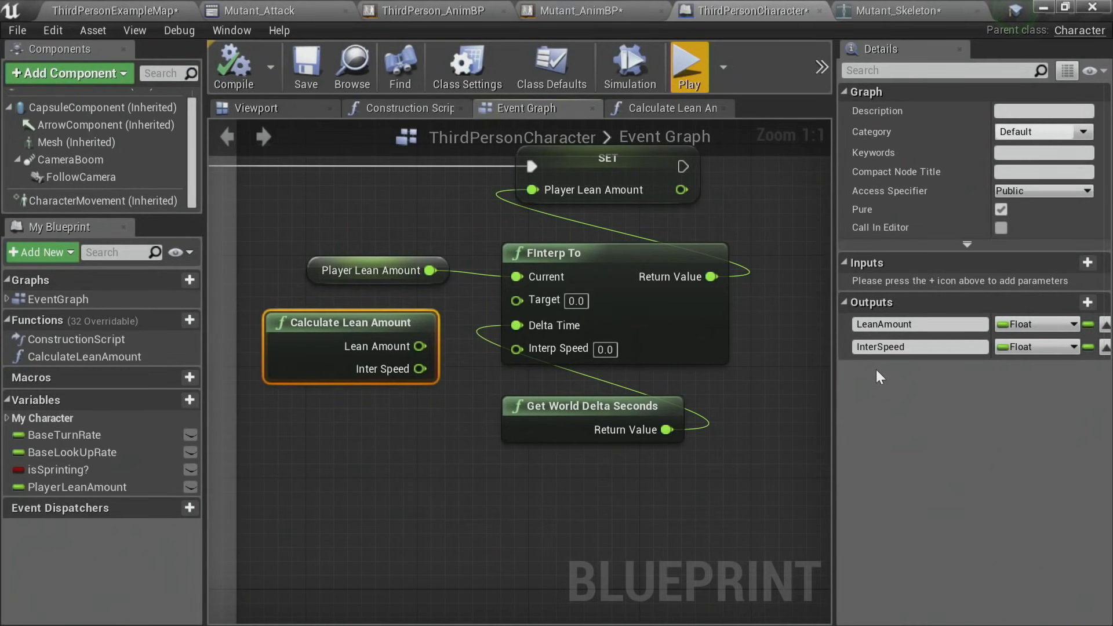
drag(418, 346, 529, 303)
drag(420, 368, 516, 346)
Step: Rearrange FInterp To, Calculate Lean Amount and Get World Delta Seconds so the nodes and their wires sit clear of each other
drag(593, 299, 594, 327)
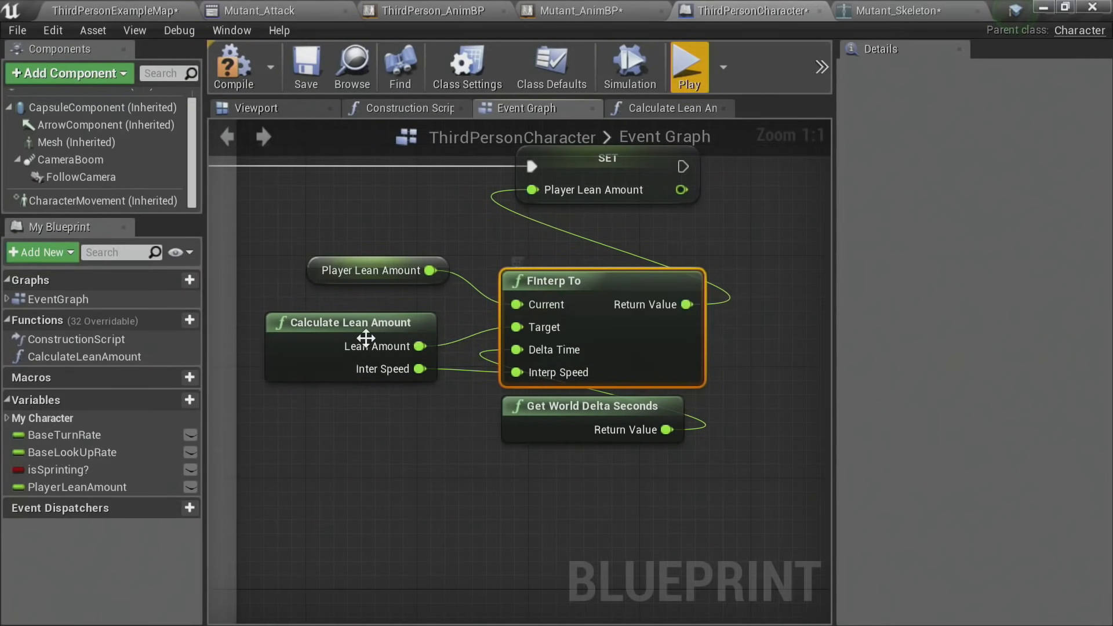
drag(345, 334, 399, 321)
drag(578, 418, 592, 446)
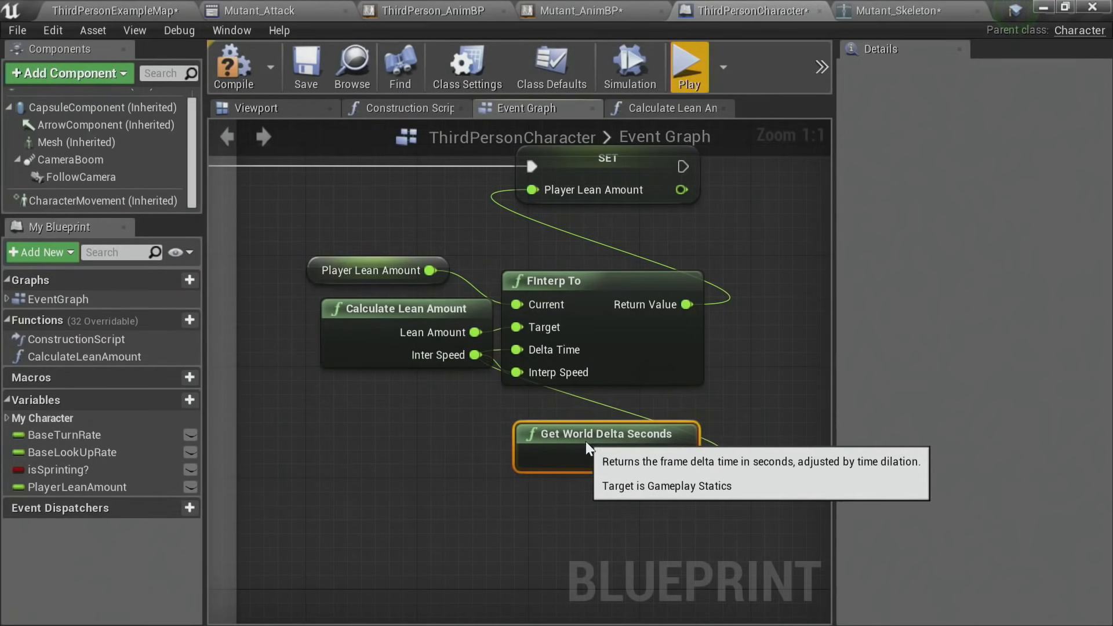
drag(420, 328, 394, 326)
click(474, 474)
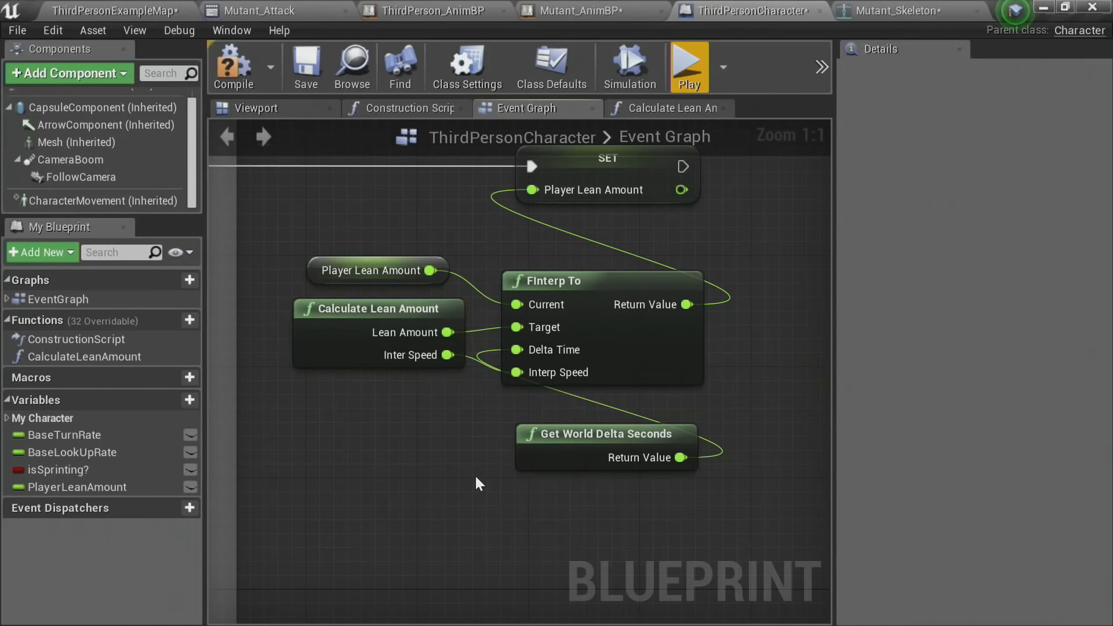
Step: Open the Calculate Lean Amount function, widen its graph area, and add a Get Turn axis value node below the entry node
double_click(390, 323)
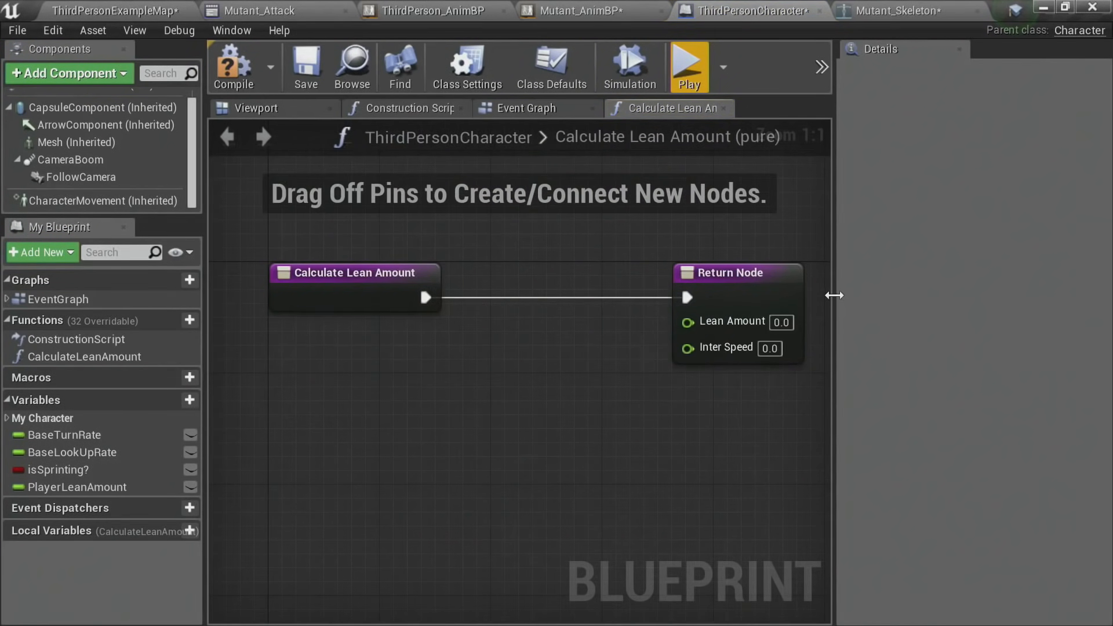
drag(833, 305, 969, 296)
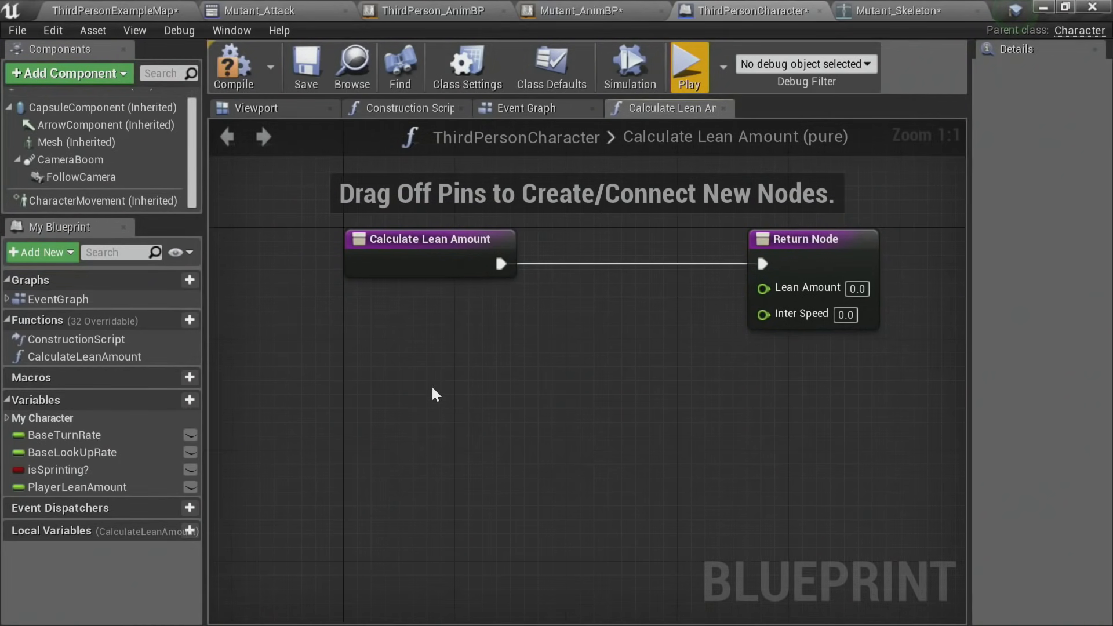
right_click(371, 352)
text(get )
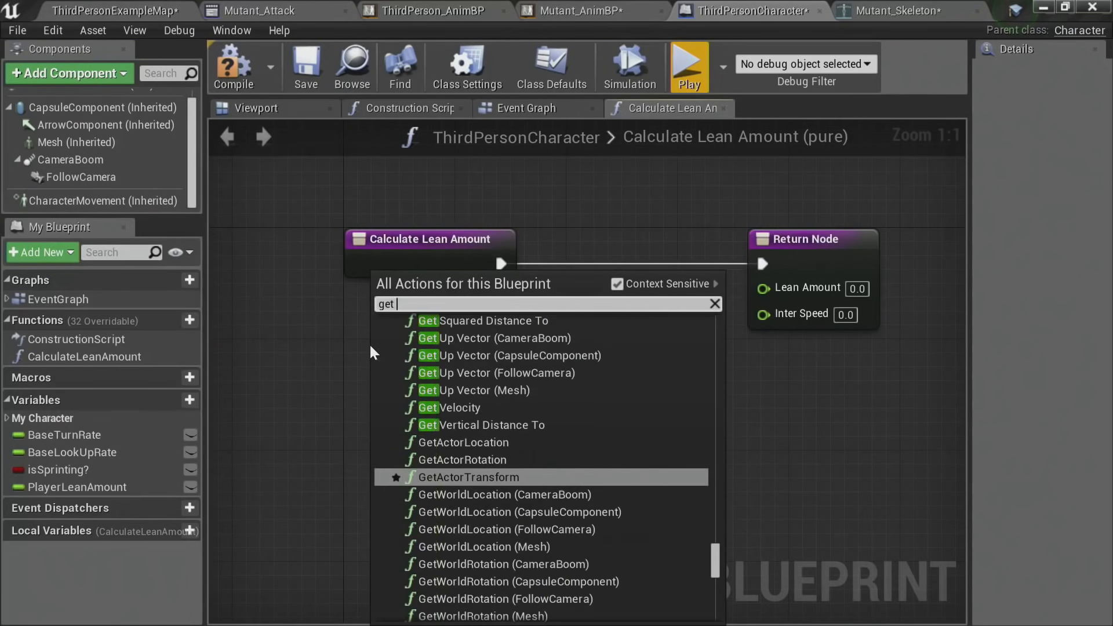
text(turn)
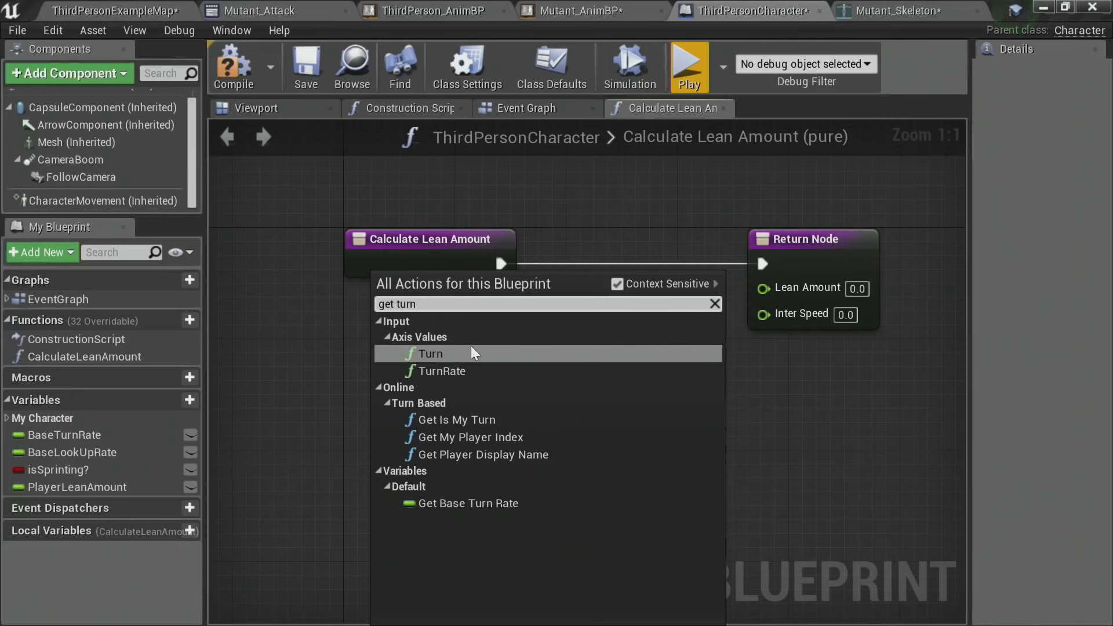
click(416, 355)
drag(416, 361, 318, 346)
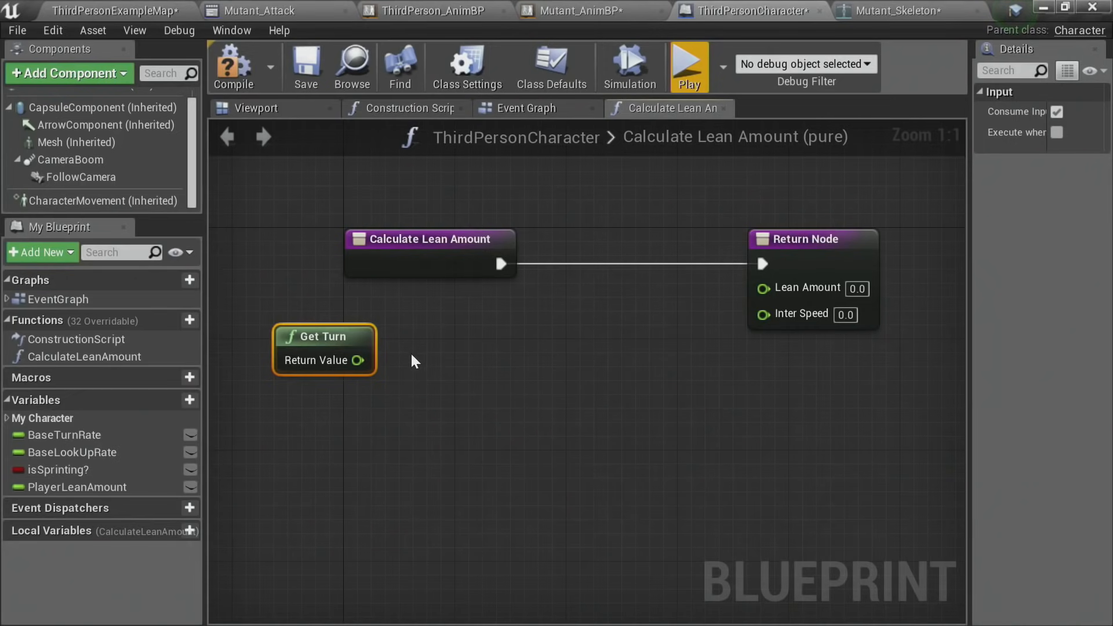
click(414, 367)
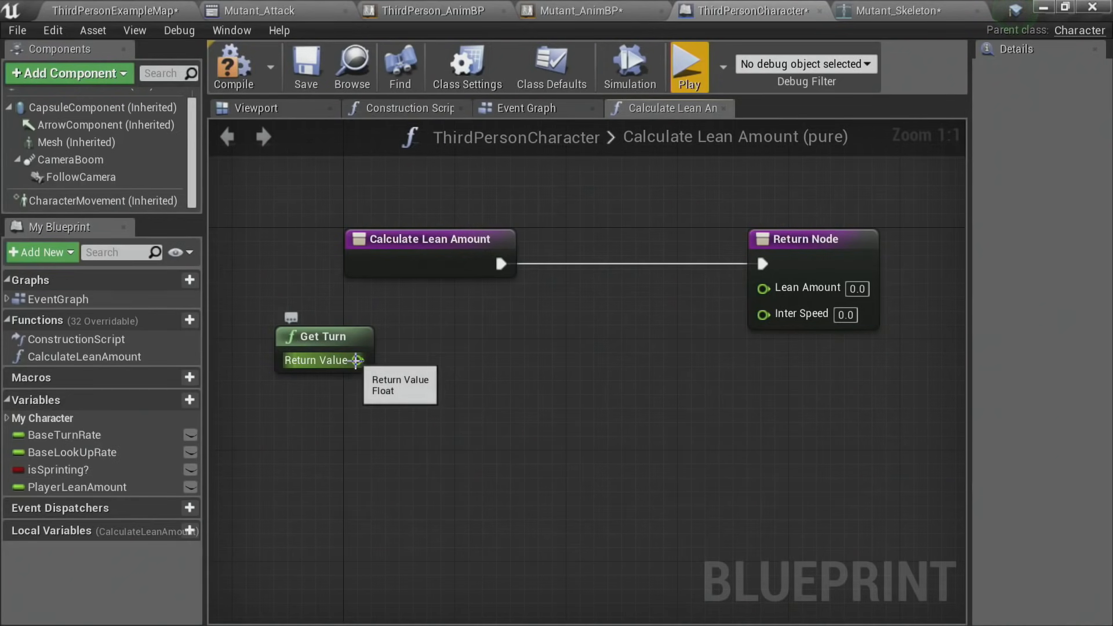
Step: Add a Clamp (float) node fed by Get Turn's Return Value
drag(357, 360, 439, 338)
text(clamp)
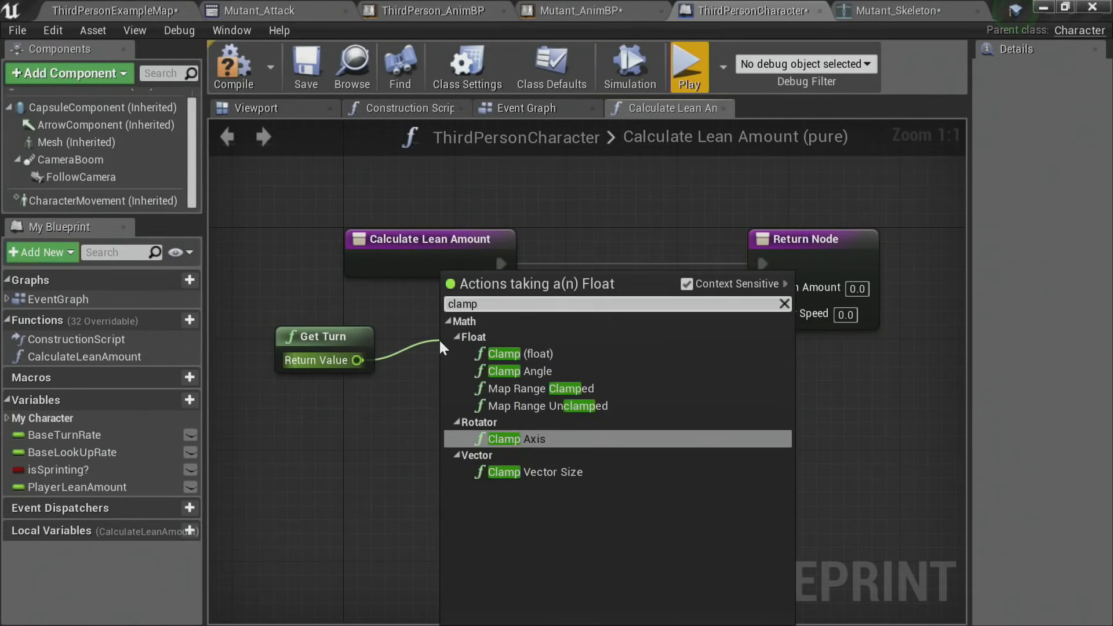
key(Up)
key(Up)
key(Up)
key(Up)
key(Return)
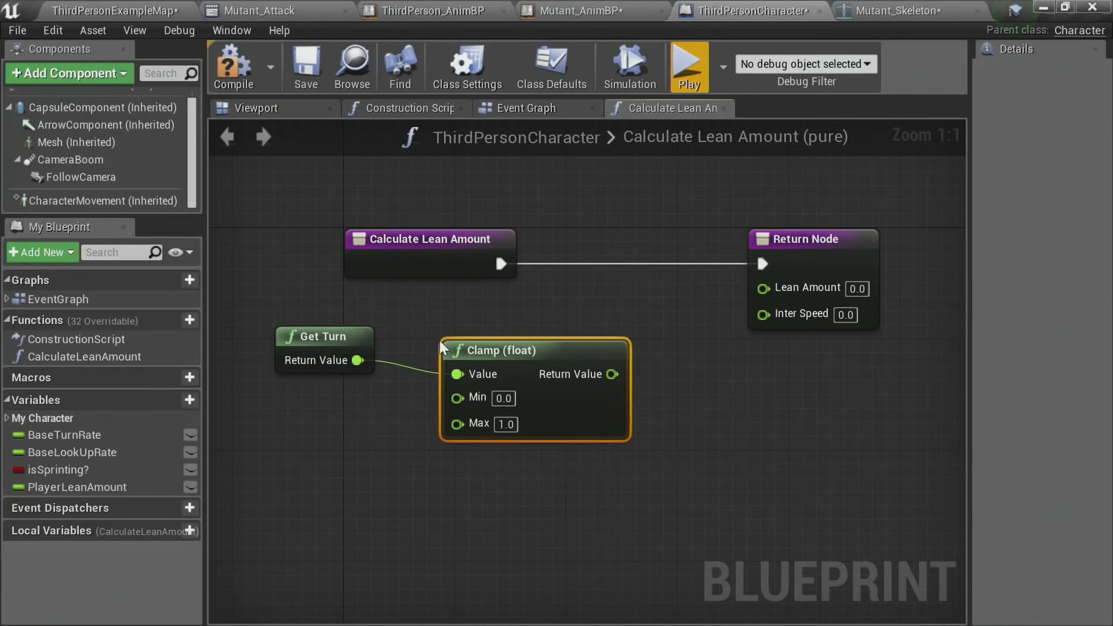
Step: Set the Clamp node's Min to -1.0 and line the node up with Get Turn
click(505, 400)
text(-1)
key(Return)
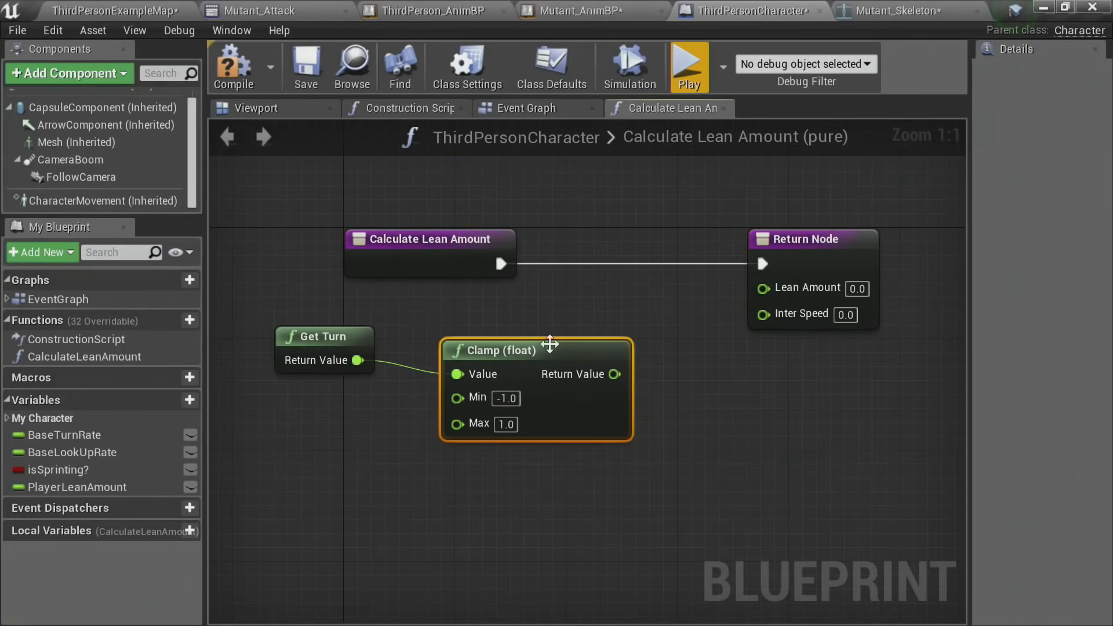
drag(540, 362, 526, 348)
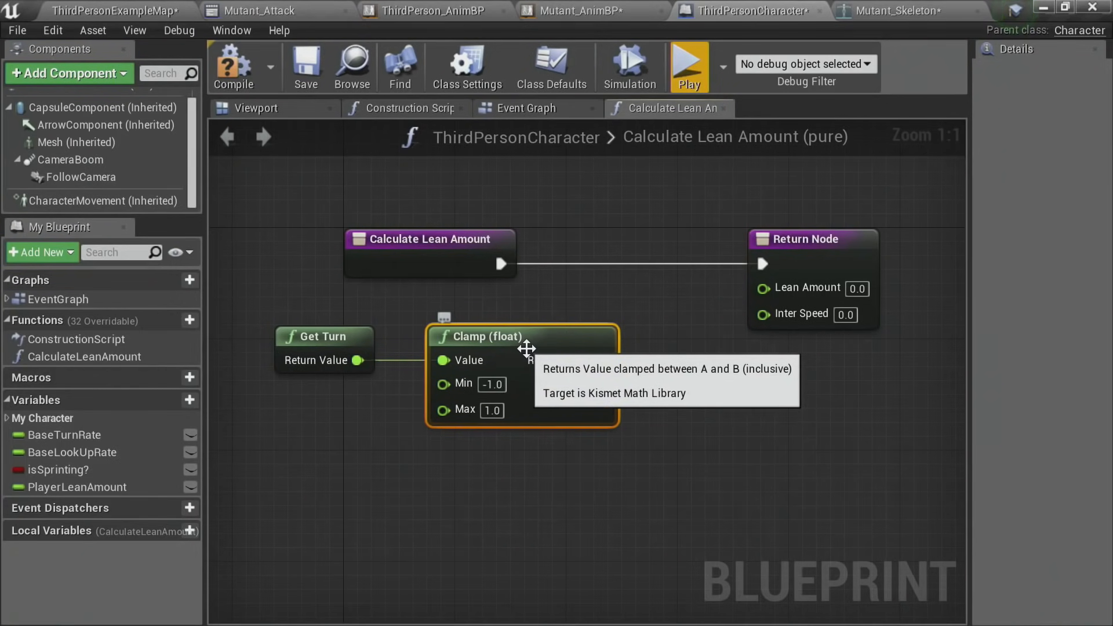
Step: Shift Get Turn and Clamp (float) together under the entry node, leaving room before the Return Node, and nudge Clamp closer to Get Turn
drag(565, 509, 357, 369)
drag(470, 343, 387, 342)
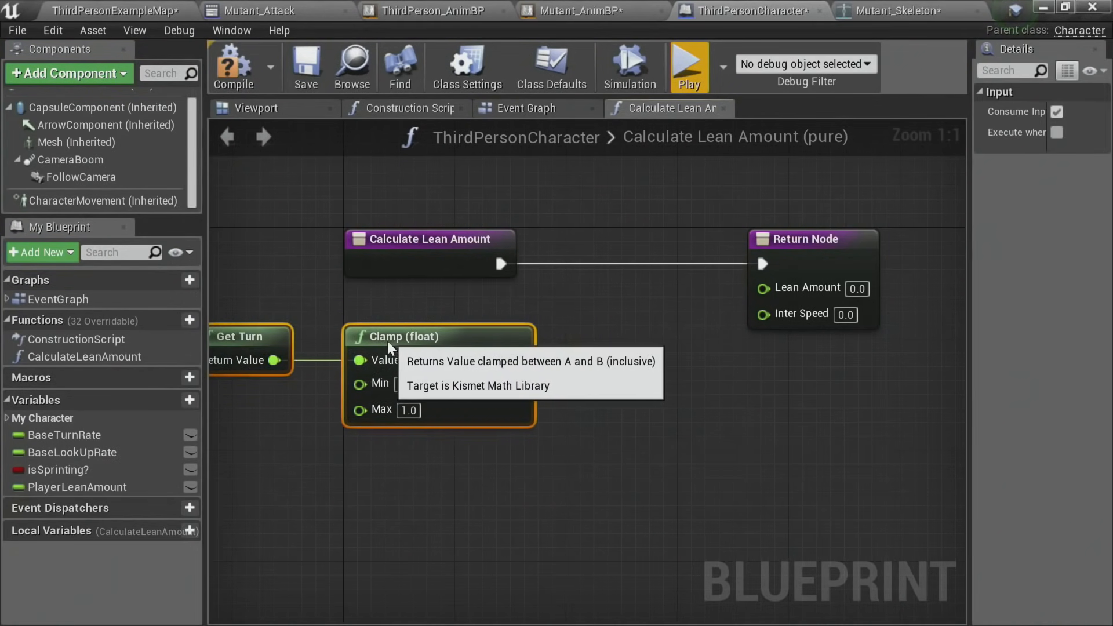
click(530, 503)
right_drag(531, 503, 601, 474)
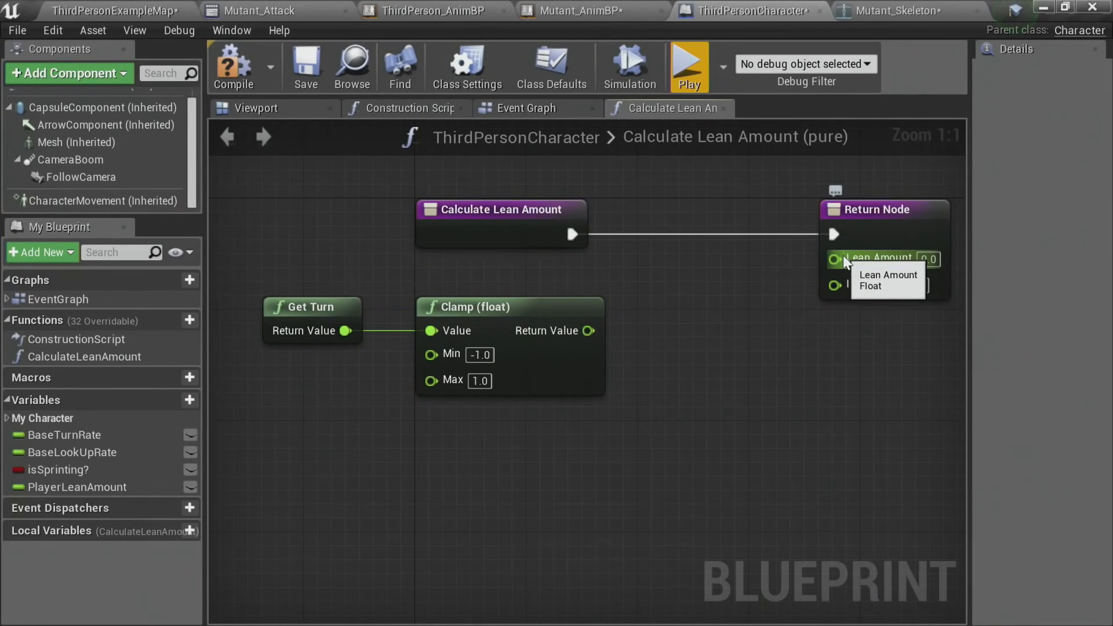
drag(533, 311, 520, 313)
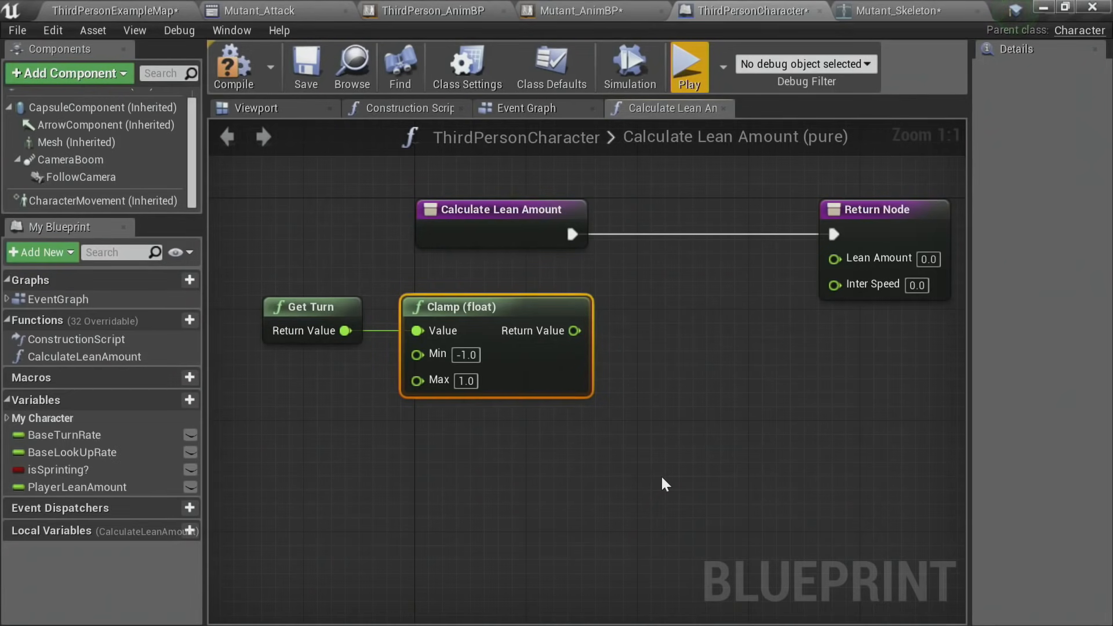
Step: Add an Is Sprinting? getter to the function graph below the Clamp node
drag(99, 472, 331, 565)
click(379, 509)
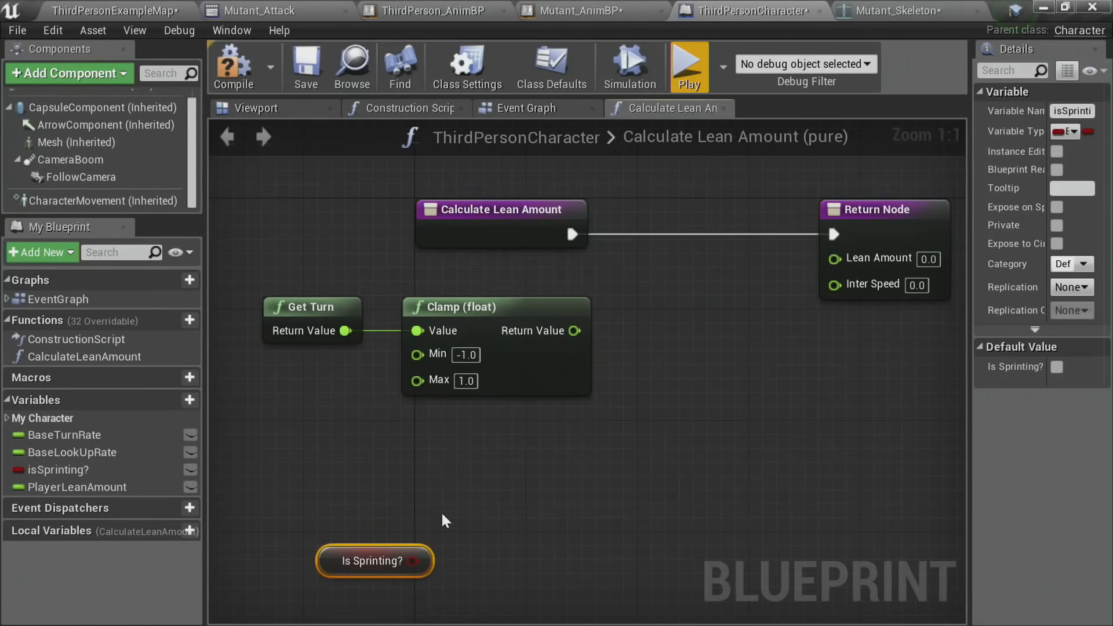
click(485, 498)
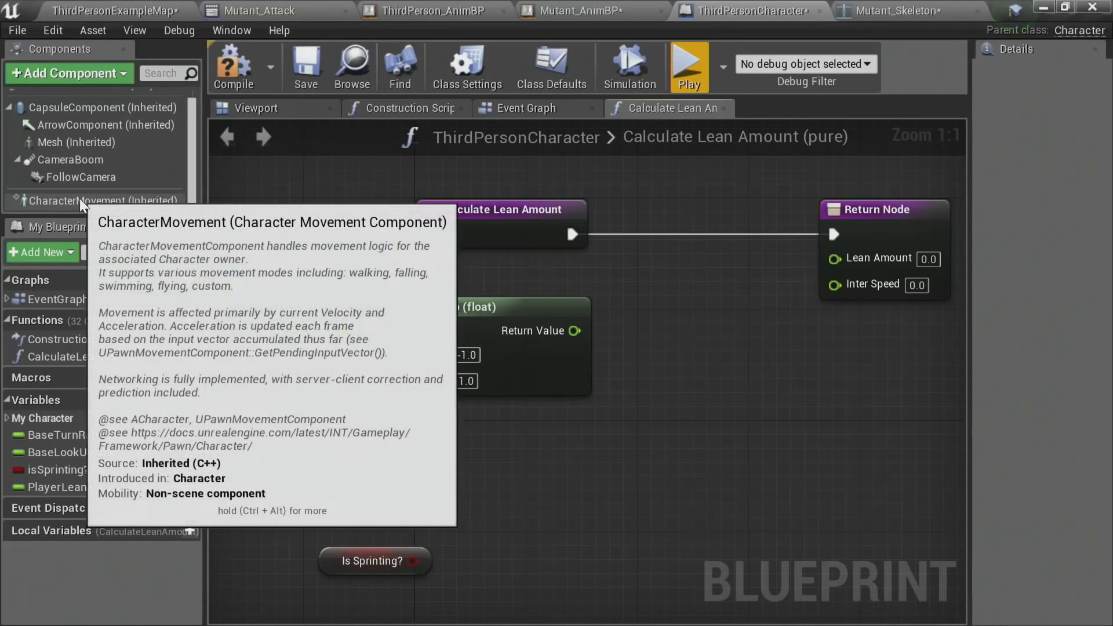
Step: Add a Character Movement getter and connect it to the Target of a new Is Falling node
drag(79, 198, 488, 474)
text(is)
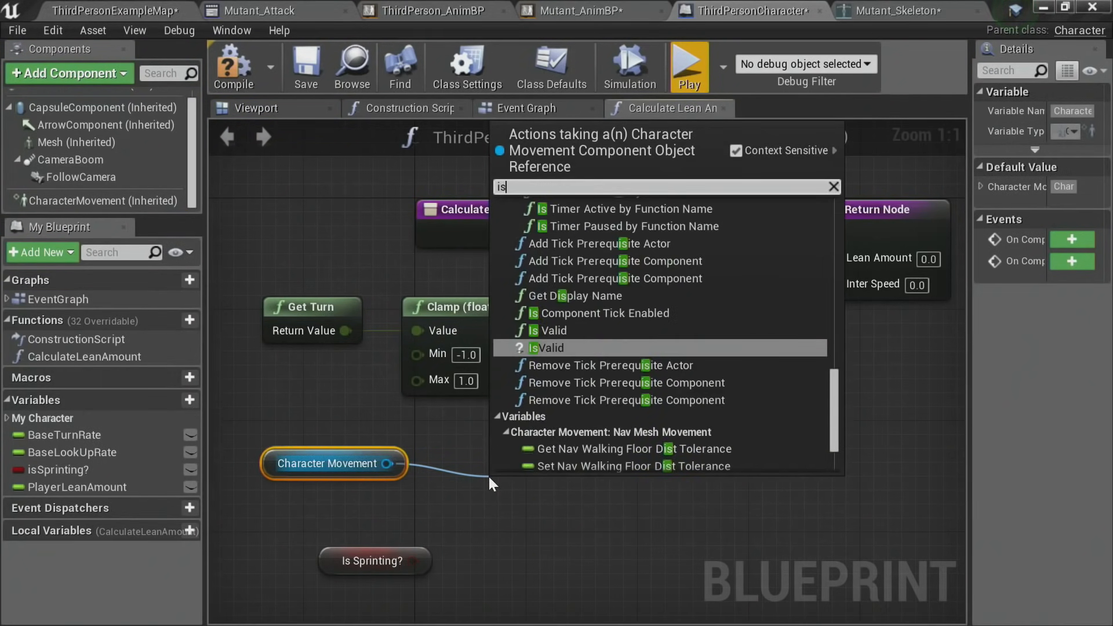
text( fa)
key(Return)
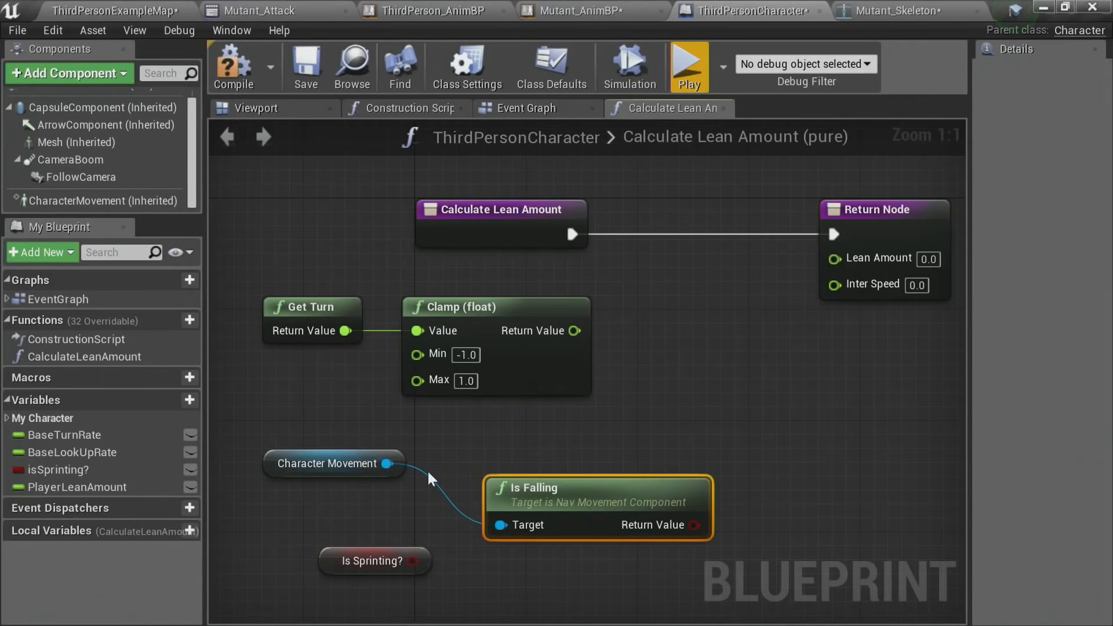
Step: Move Is Sprinting? lower and shift Character Movement and Is Falling together into a row beneath Get Turn and Clamp
drag(357, 567, 467, 602)
drag(299, 433, 355, 489)
drag(520, 531, 405, 466)
drag(565, 480, 358, 451)
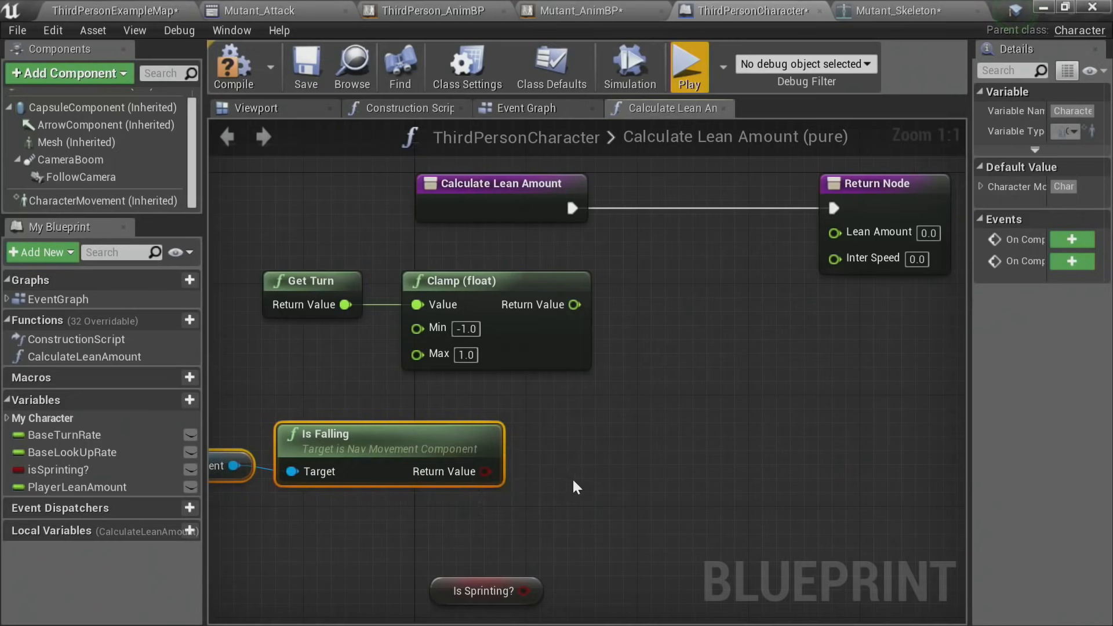
Step: Feed the Return Value of Is Falling into a new OR Boolean node
right_drag(639, 478, 717, 459)
right_drag(682, 427, 566, 395)
scroll(632, 415, down, 1)
click(586, 403)
drag(452, 416, 533, 429)
text(or)
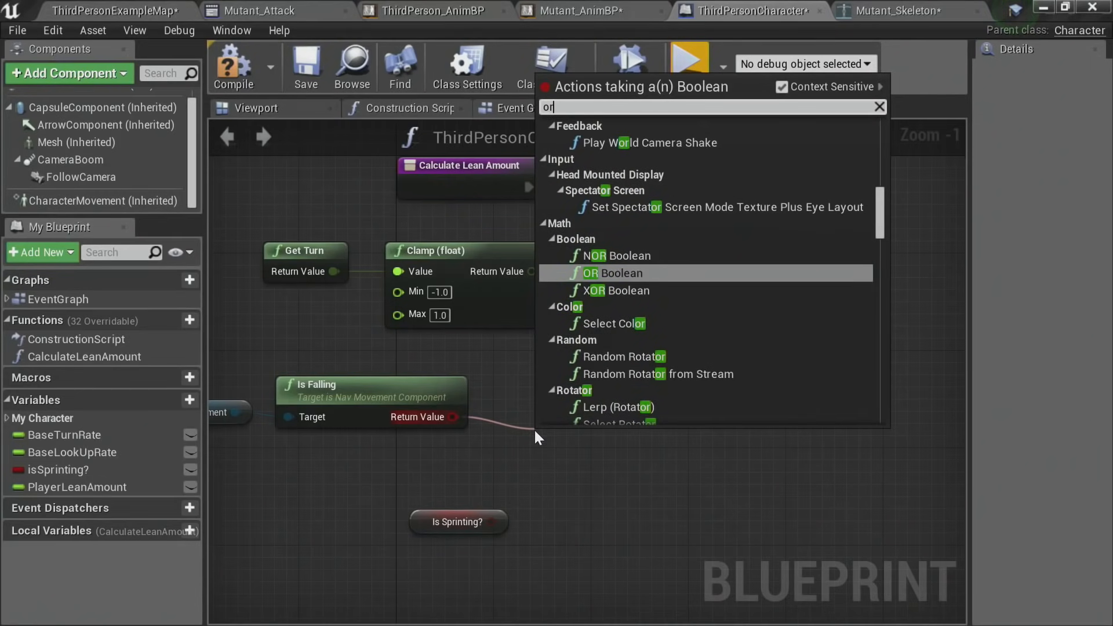
key(Return)
right_drag(564, 426, 584, 411)
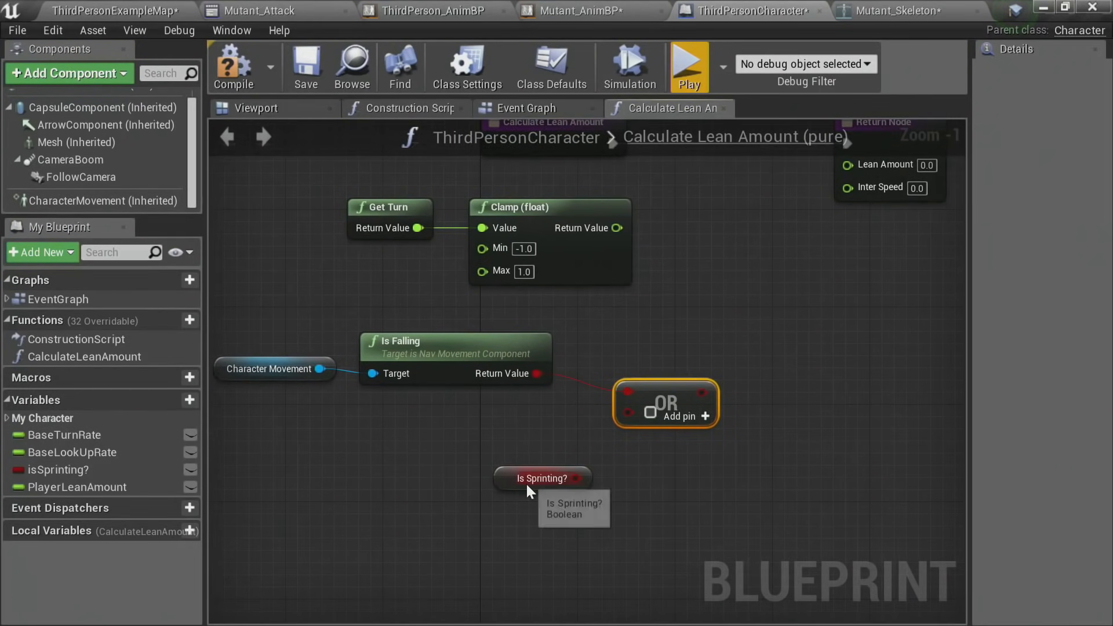
Step: Route Is Sprinting? through a new NOT Boolean node into the second OR input, and arrange these nodes in a compact row beneath Is Falling
drag(517, 485, 482, 456)
text(not)
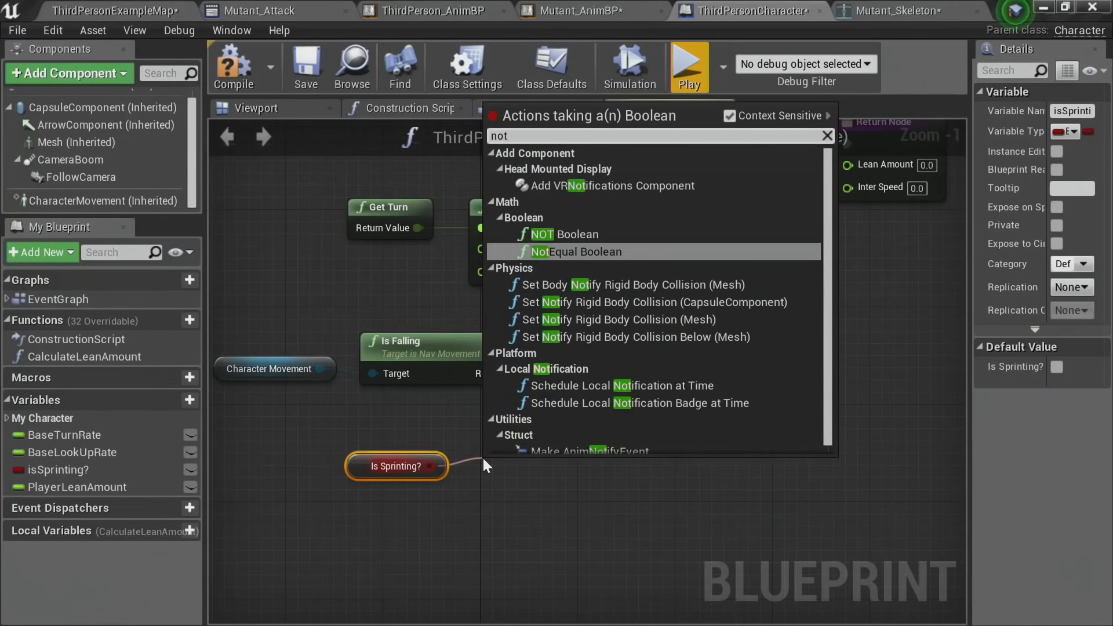
key(Up)
key(Return)
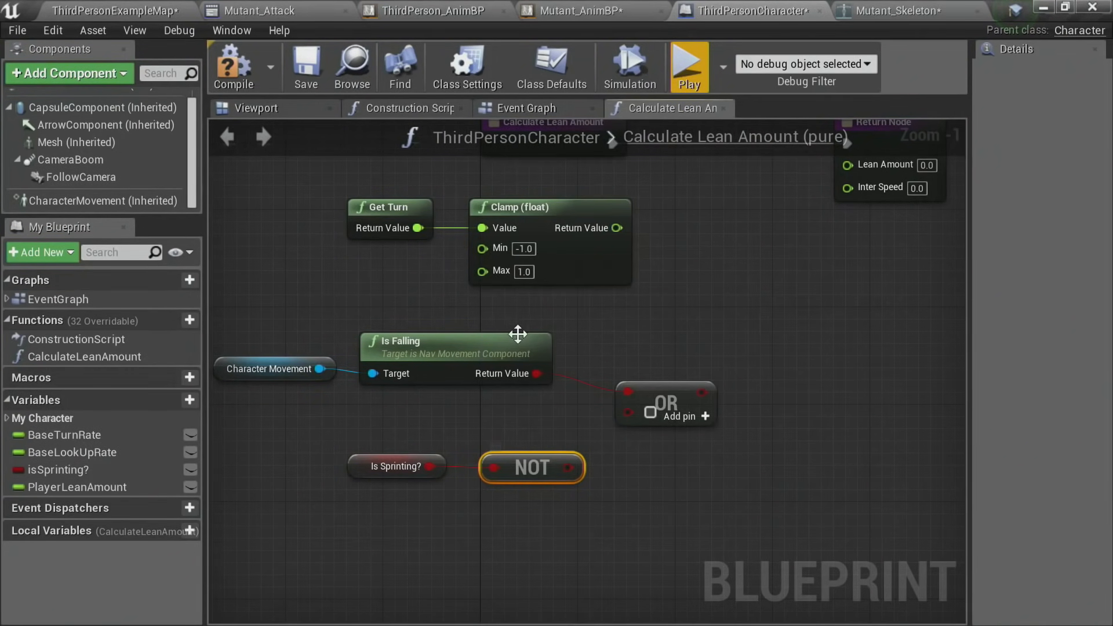
drag(569, 467, 628, 412)
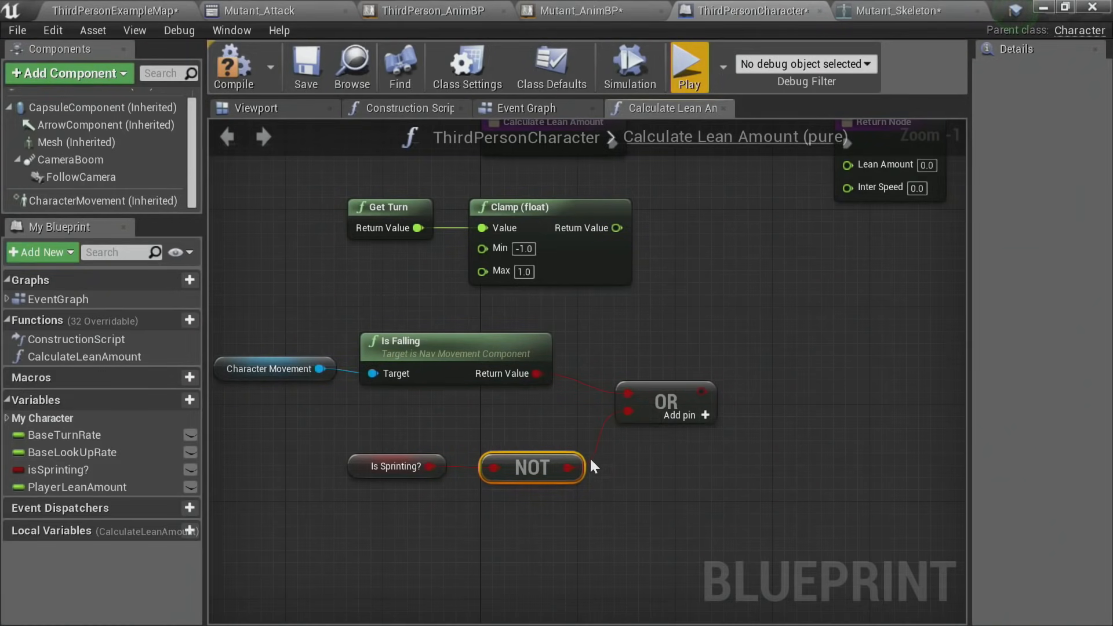
drag(531, 472, 531, 461)
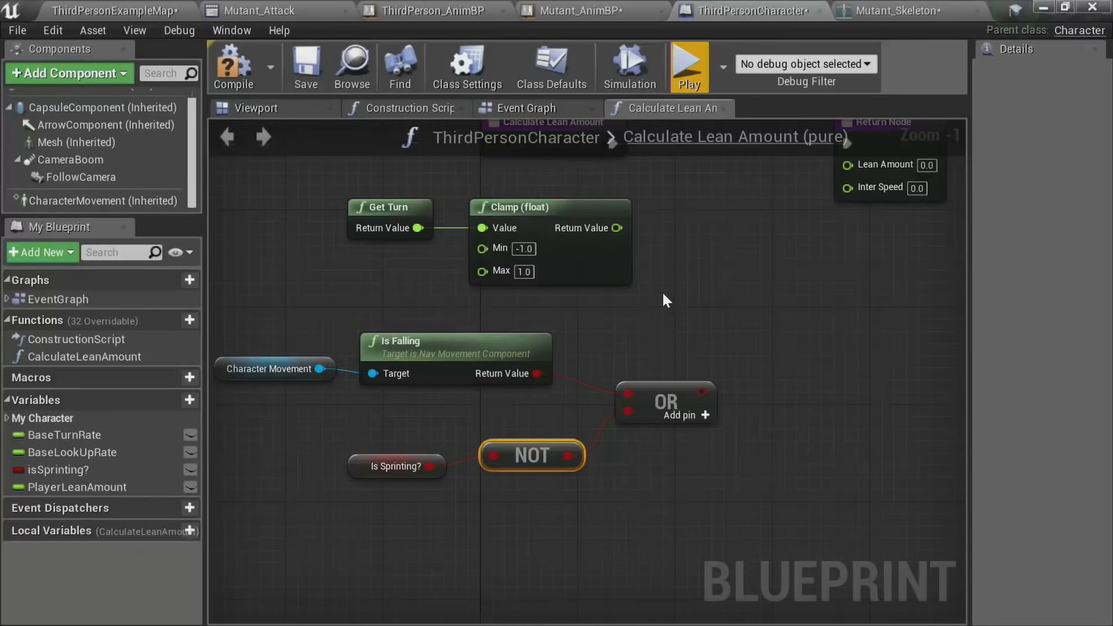
drag(654, 408, 643, 409)
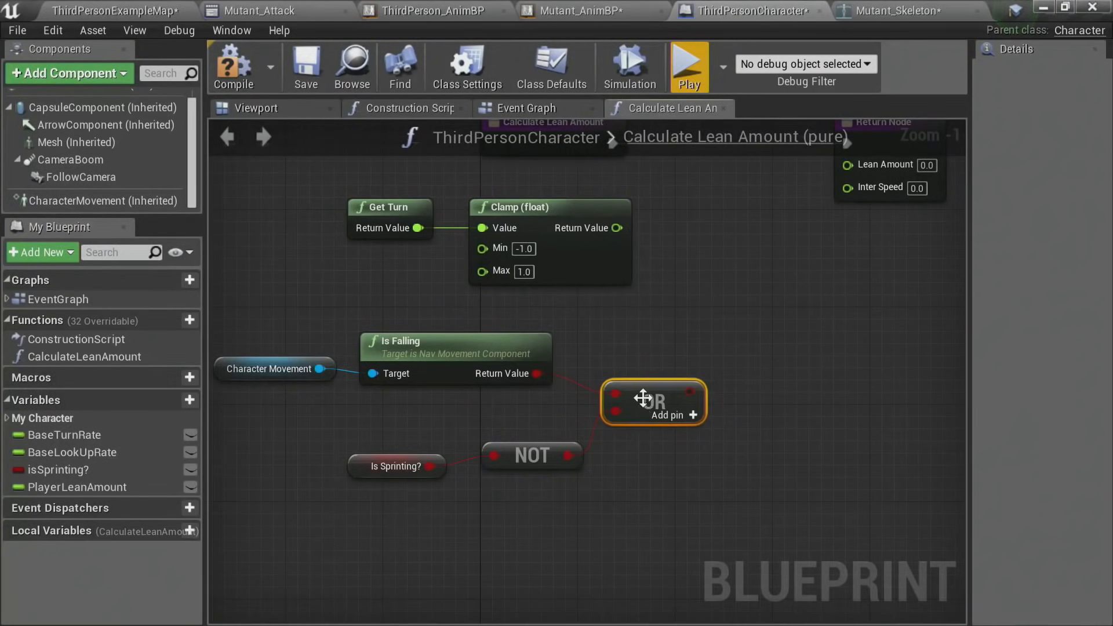
Step: Add a Select node and connect its Return Value to Lean Amount on the Return Node
right_drag(642, 397, 598, 447)
right_click(642, 322)
text(s)
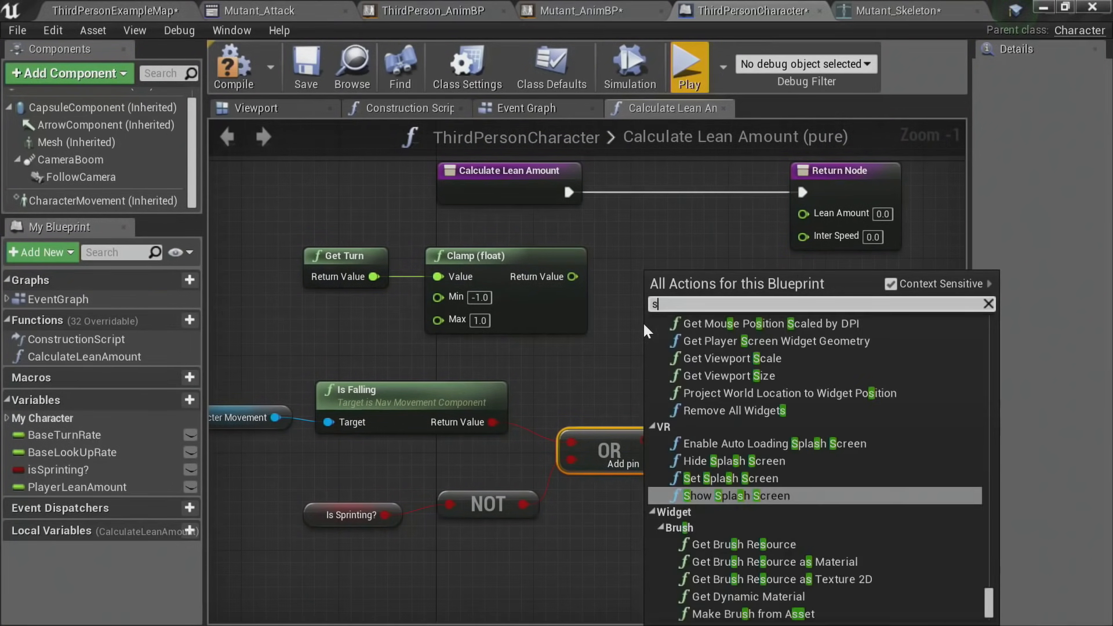
text(elect)
key(Return)
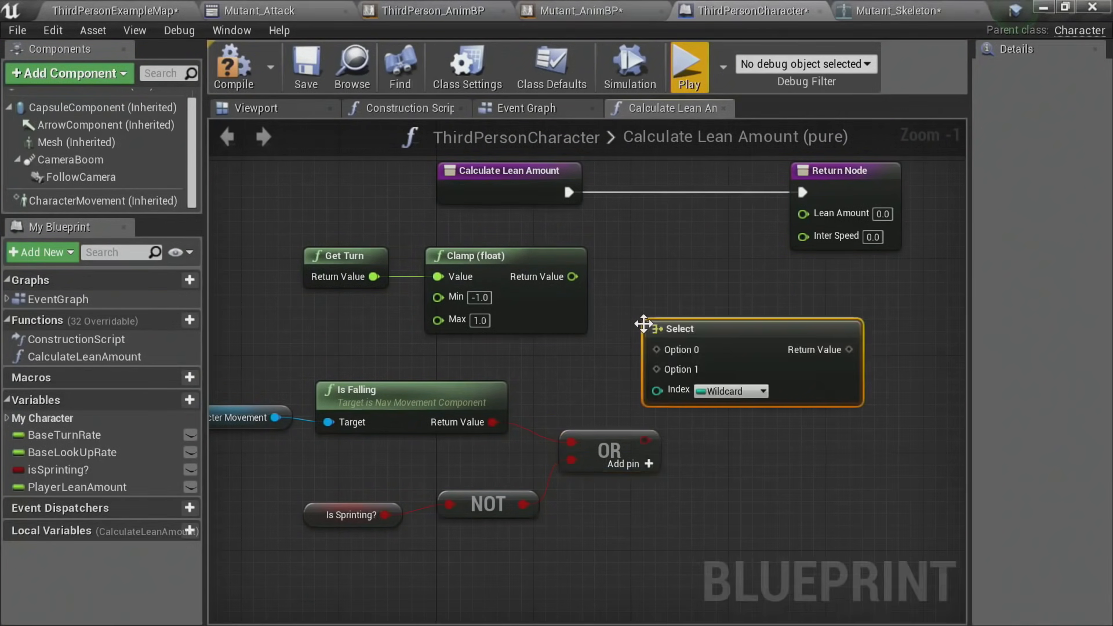
right_drag(707, 291, 578, 287)
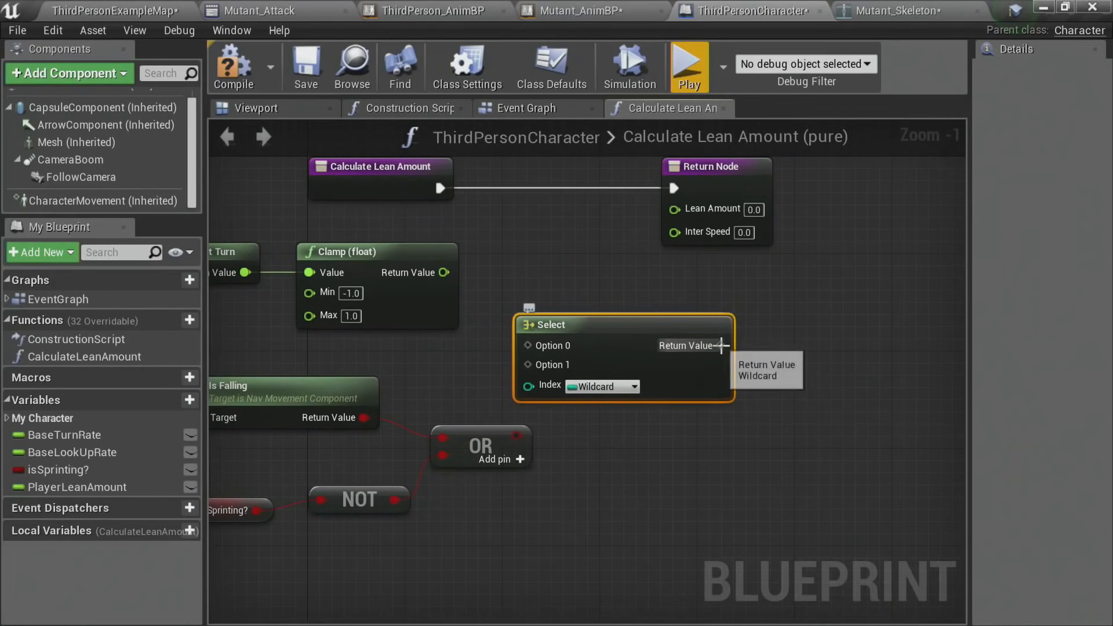
drag(720, 346, 675, 209)
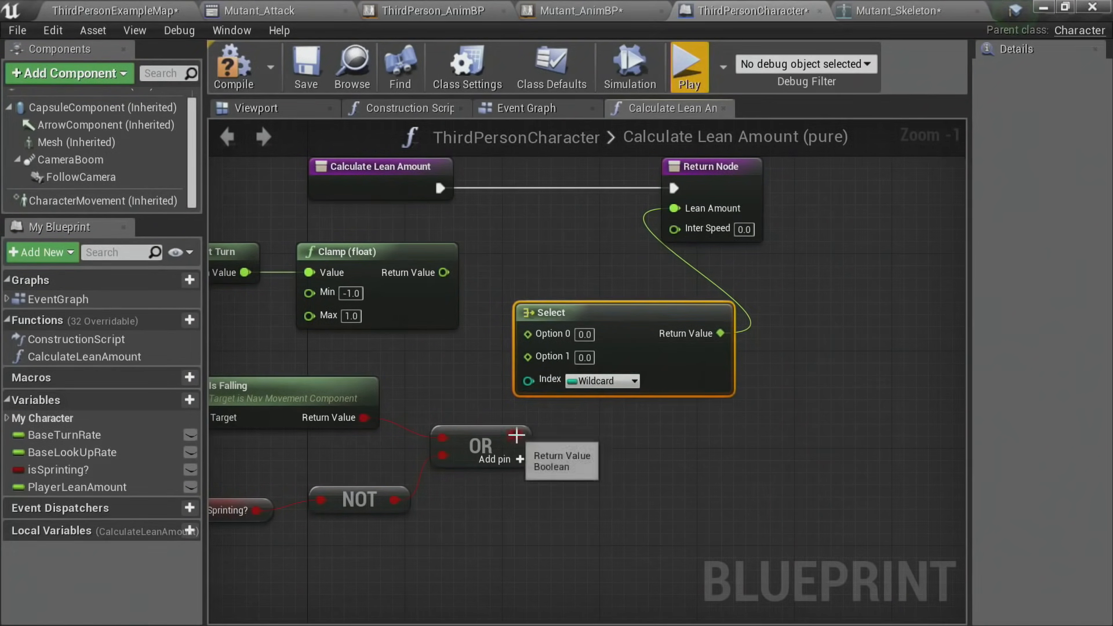
Step: Change the Select node's index type to Boolean and connect the OR result to Index
drag(516, 435, 470, 389)
click(597, 416)
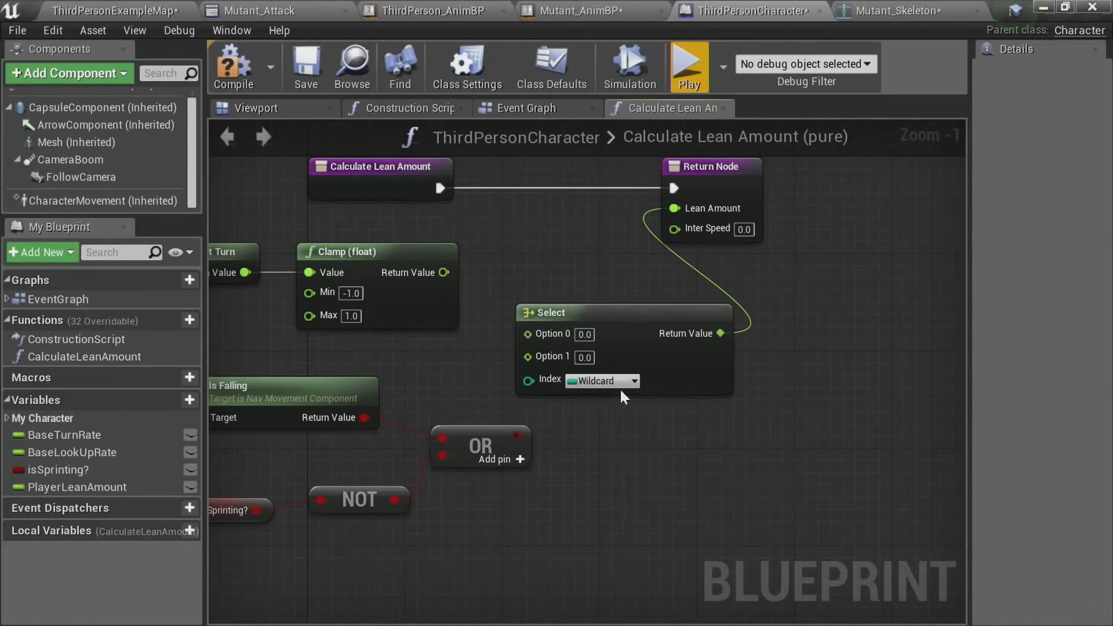
click(619, 384)
click(620, 79)
drag(516, 435, 604, 358)
right_drag(572, 480, 628, 428)
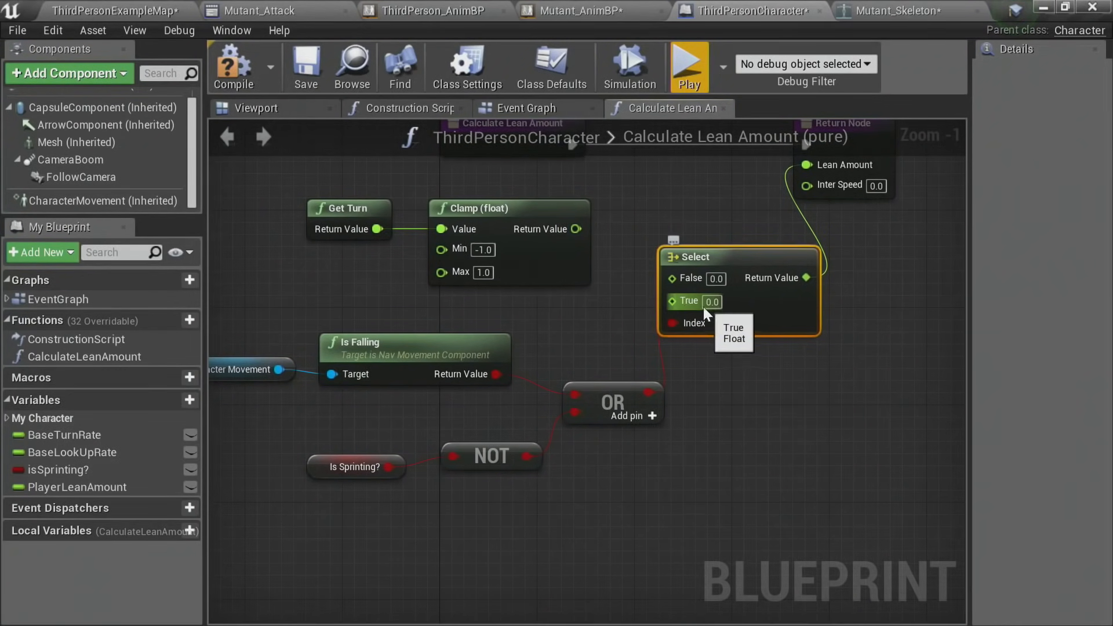
right_drag(663, 427, 681, 465)
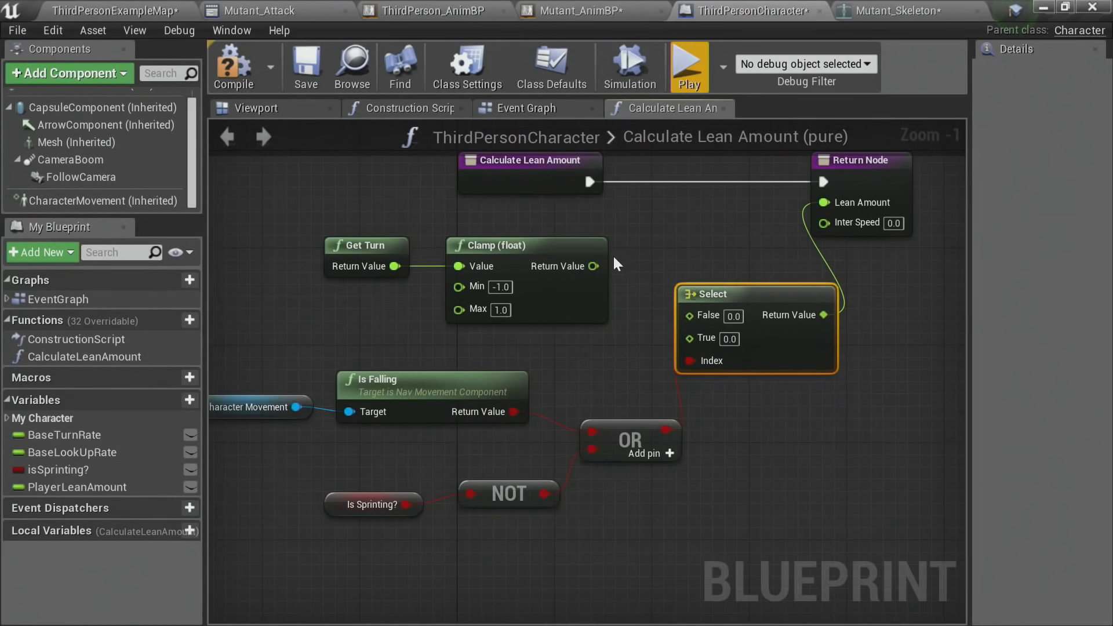
Step: Connect the Clamp (float) result to the Select node's False option and space out the Select and Return nodes
drag(593, 266, 689, 316)
drag(743, 293, 718, 304)
right_drag(750, 444, 644, 442)
right_drag(854, 173, 805, 270)
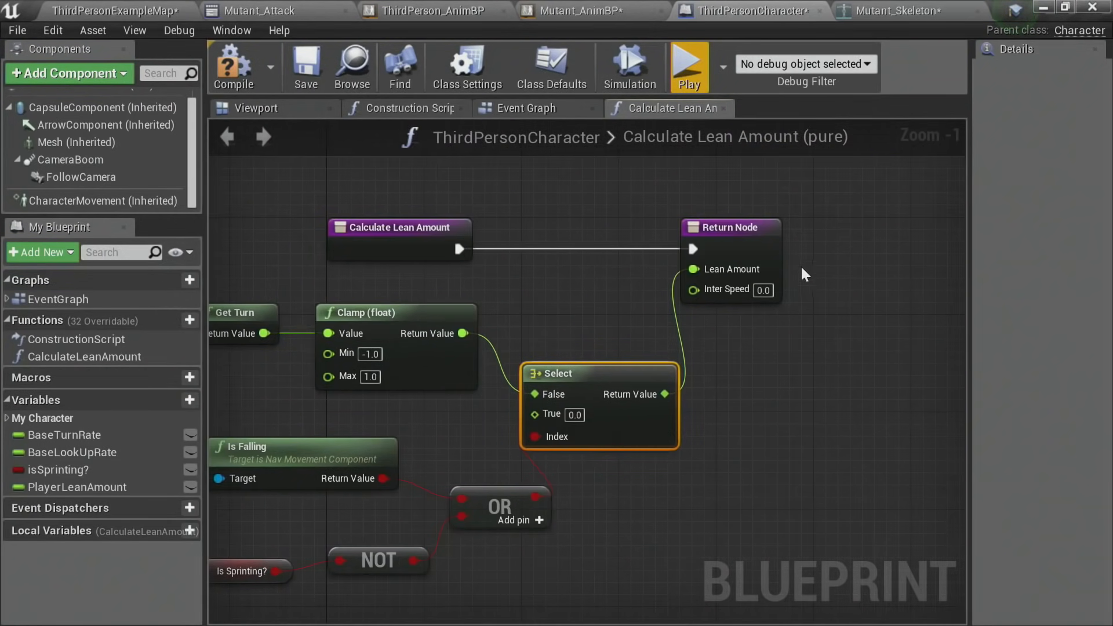
click(785, 228)
right_drag(803, 464, 847, 376)
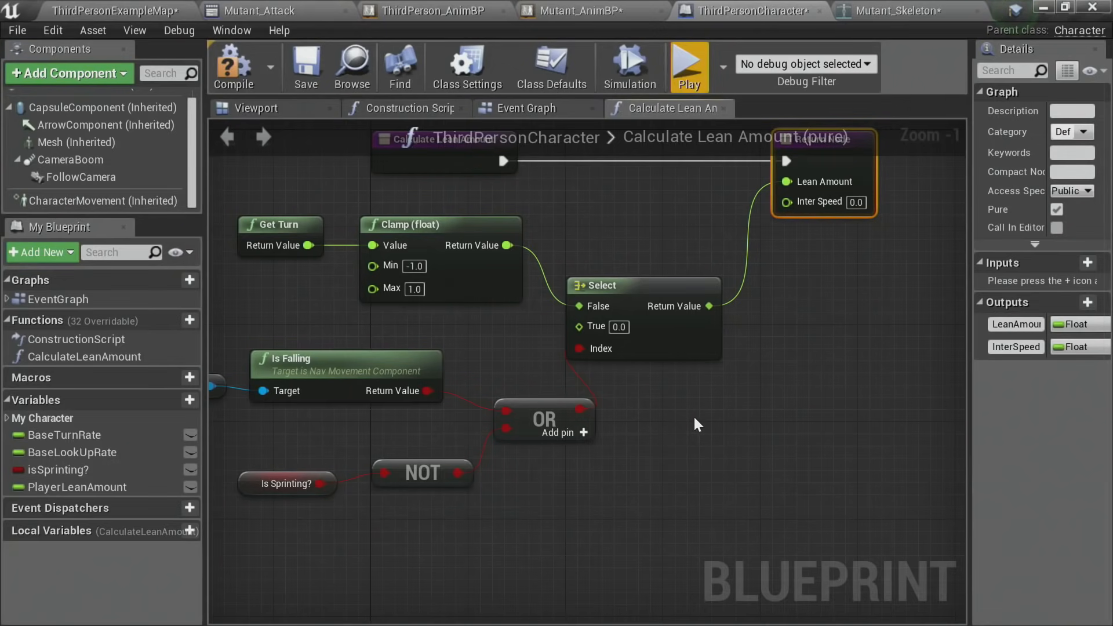
Step: Duplicate the Select node, connect the copy's Return Value to Inter Speed, and place it beside the first Select
click(670, 294)
click(774, 401)
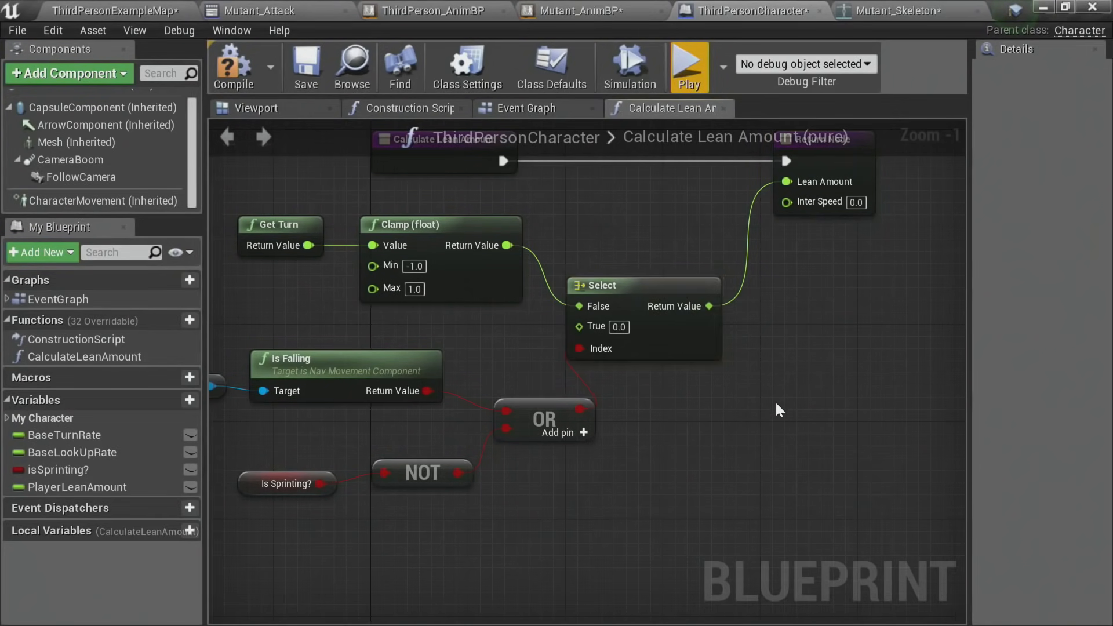
key(ctrl+v)
right_drag(830, 378, 765, 355)
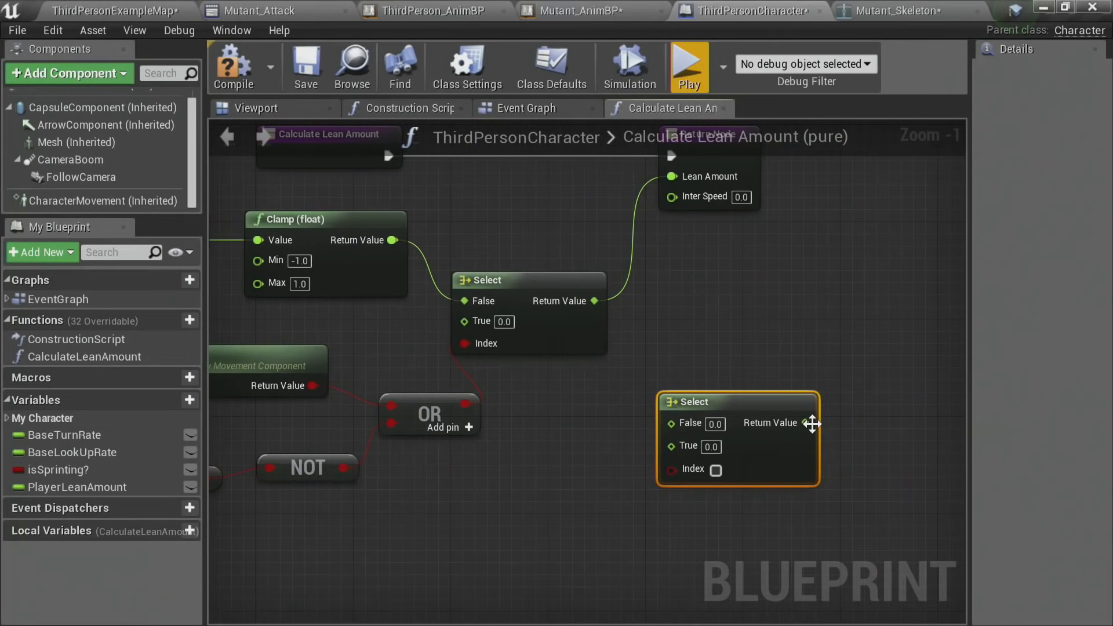
drag(811, 422, 677, 199)
drag(705, 360, 709, 371)
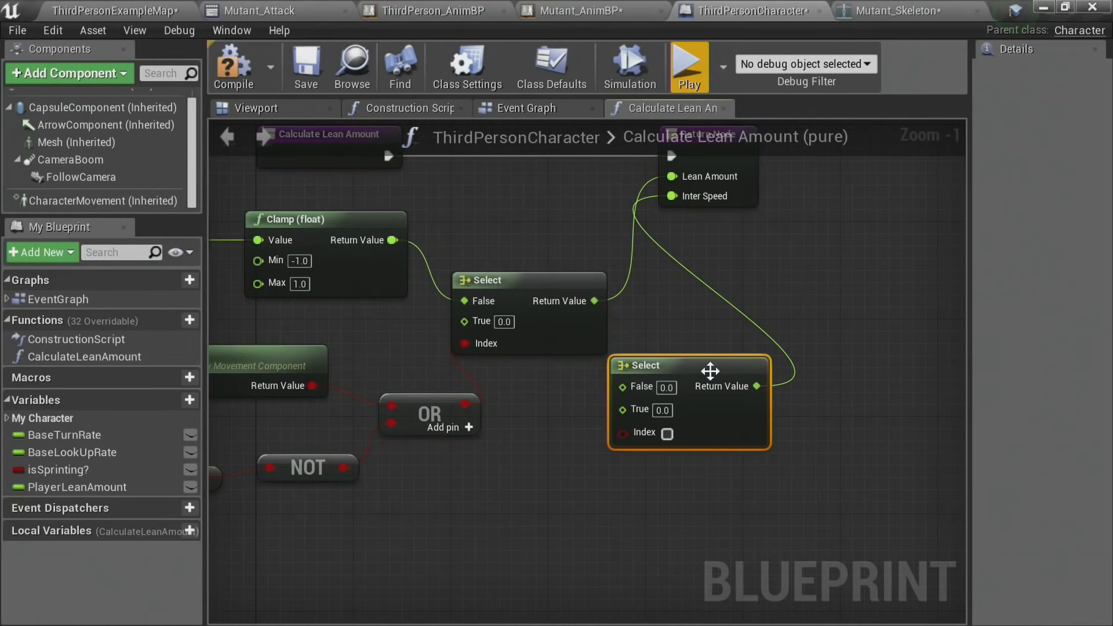
Step: Connect the OR result to the second Select's Index and set its False option to 1 and True option to 10
right_drag(586, 389, 703, 344)
drag(581, 357, 744, 384)
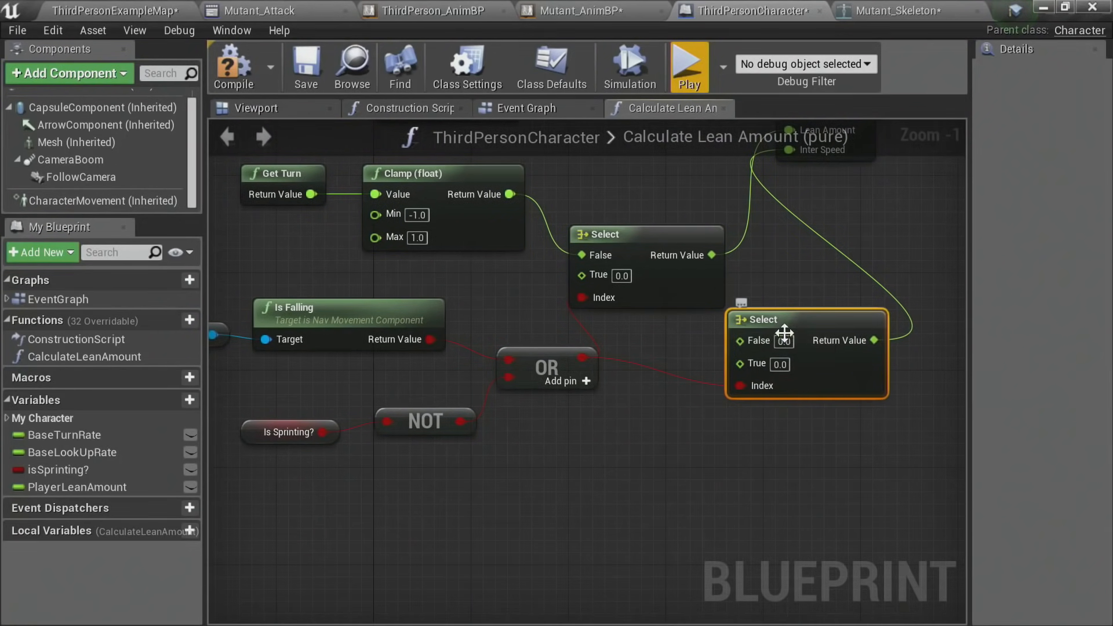
drag(785, 347, 797, 347)
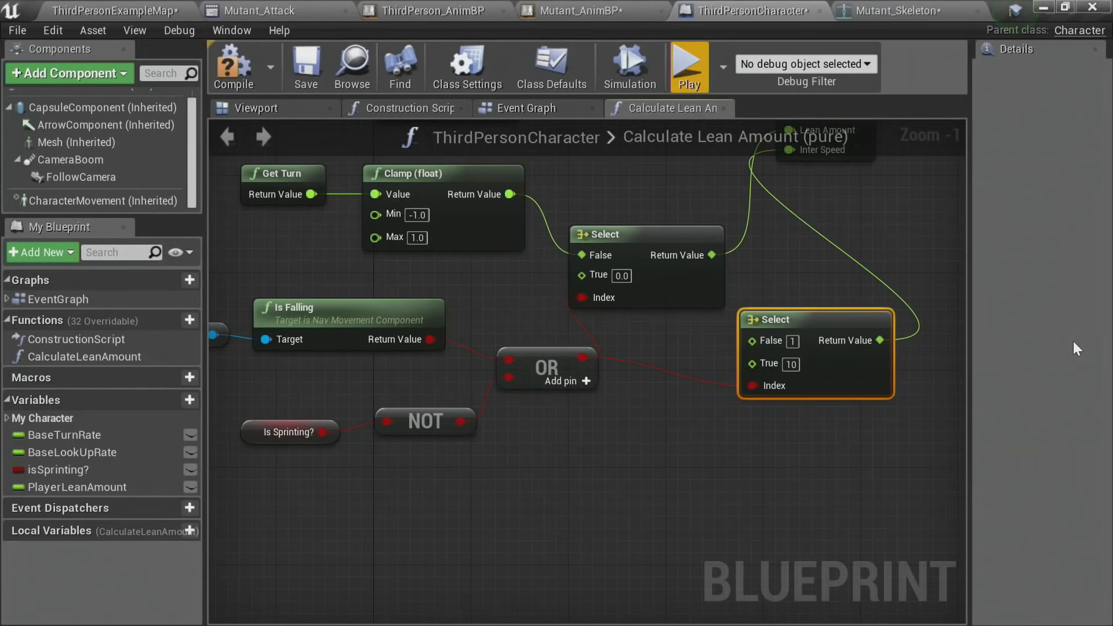
Step: Nudge the second Select node slightly away from the OR node and compile the ThirdPersonCharacter blueprint
scroll(779, 458, up, 1)
right_drag(779, 458, 801, 515)
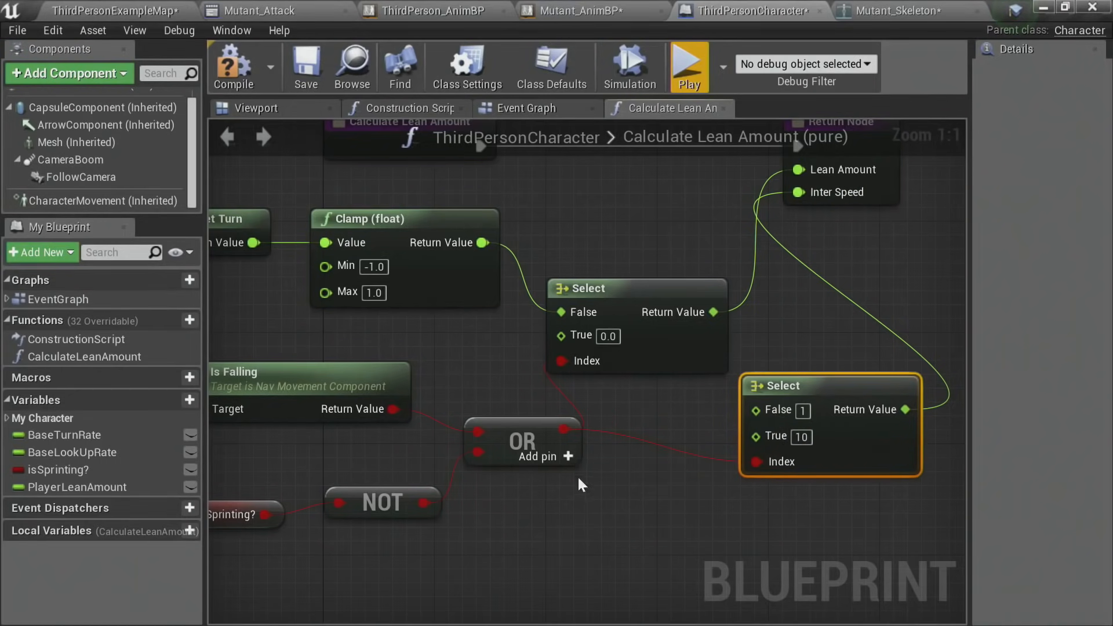
right_drag(267, 365, 352, 323)
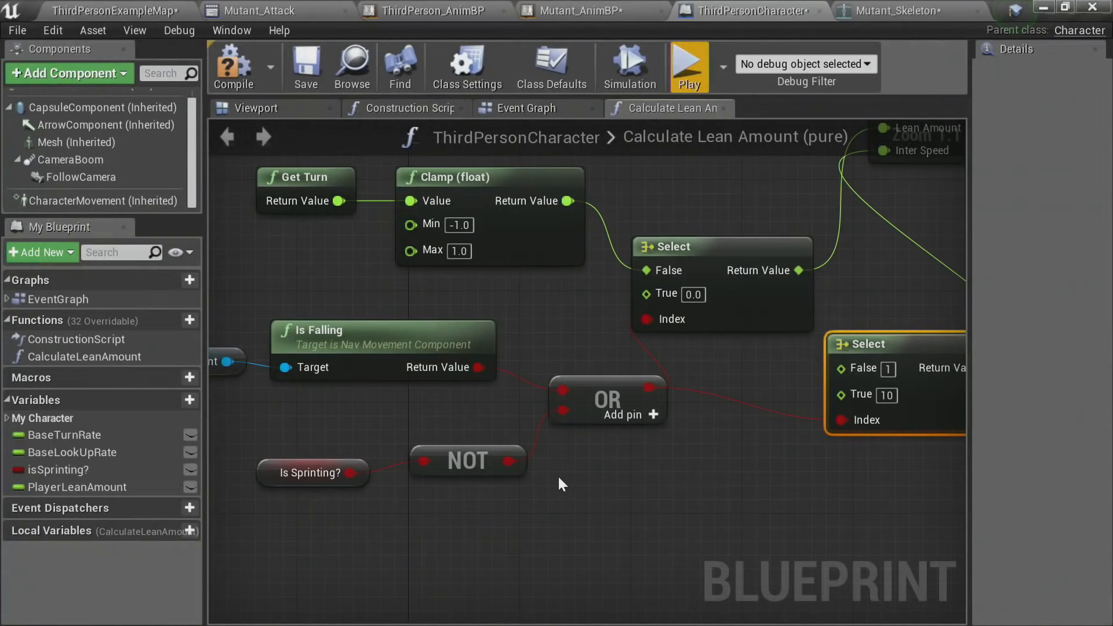
right_drag(673, 487, 487, 482)
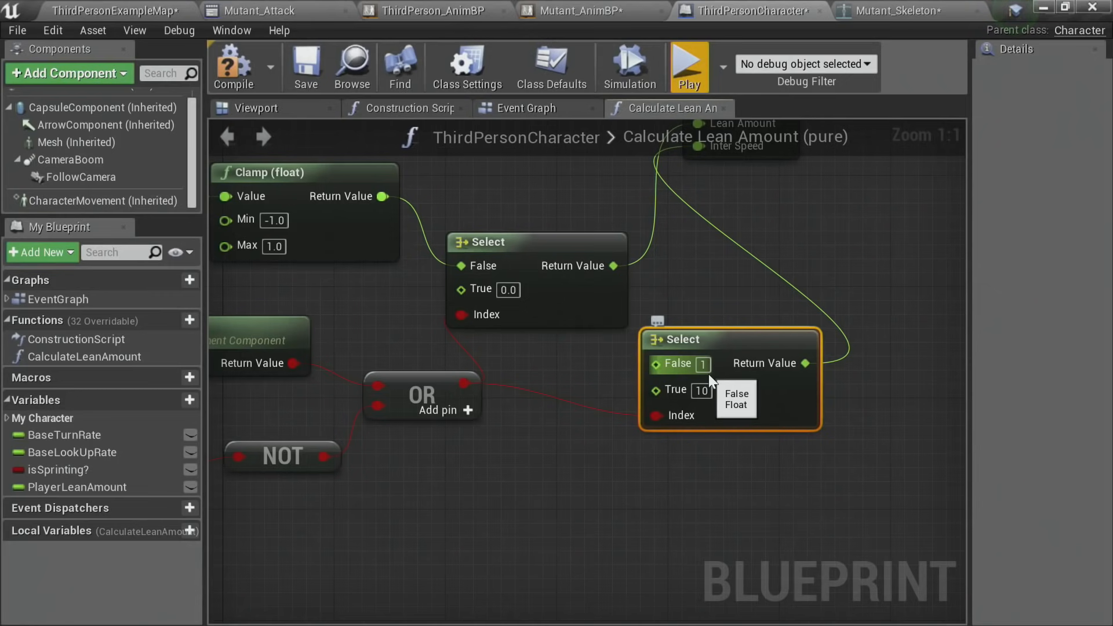
drag(683, 414, 697, 415)
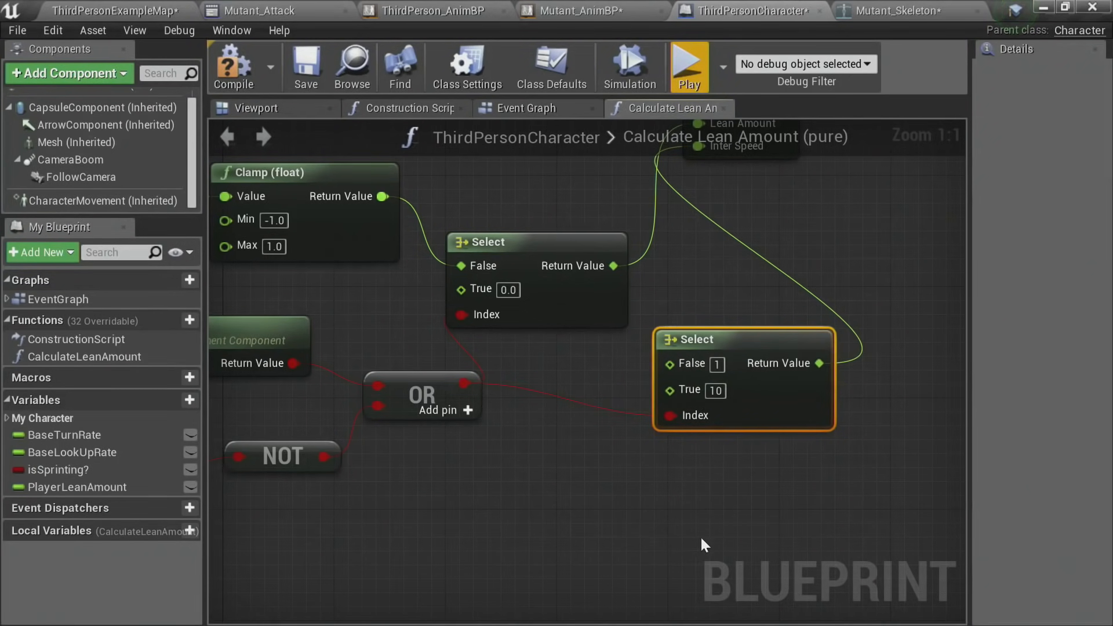
scroll(763, 351, down, 1)
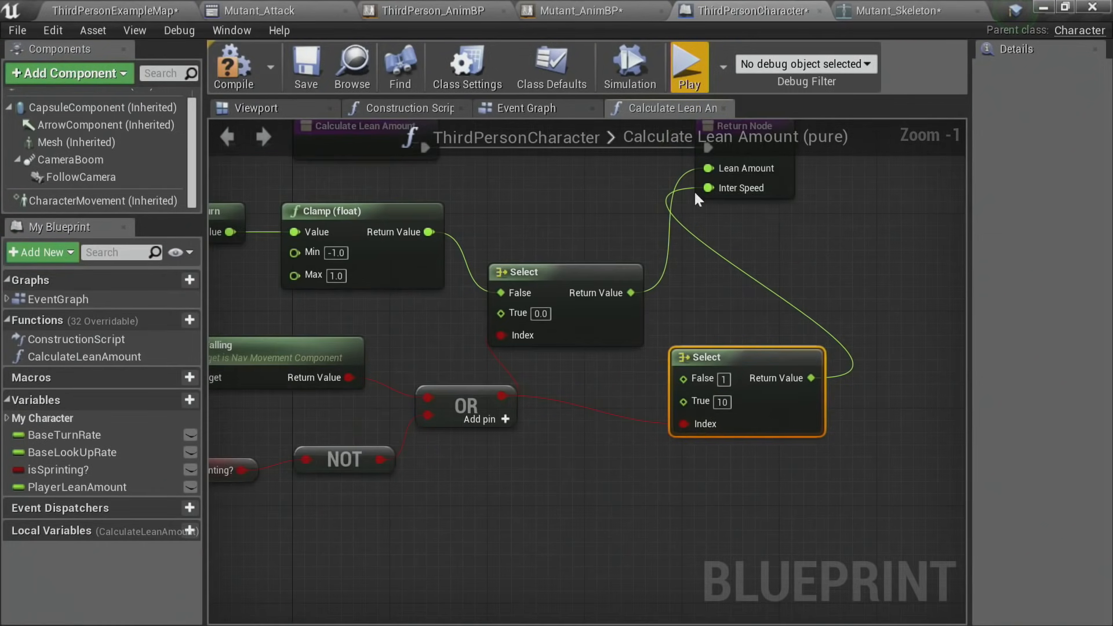
click(232, 67)
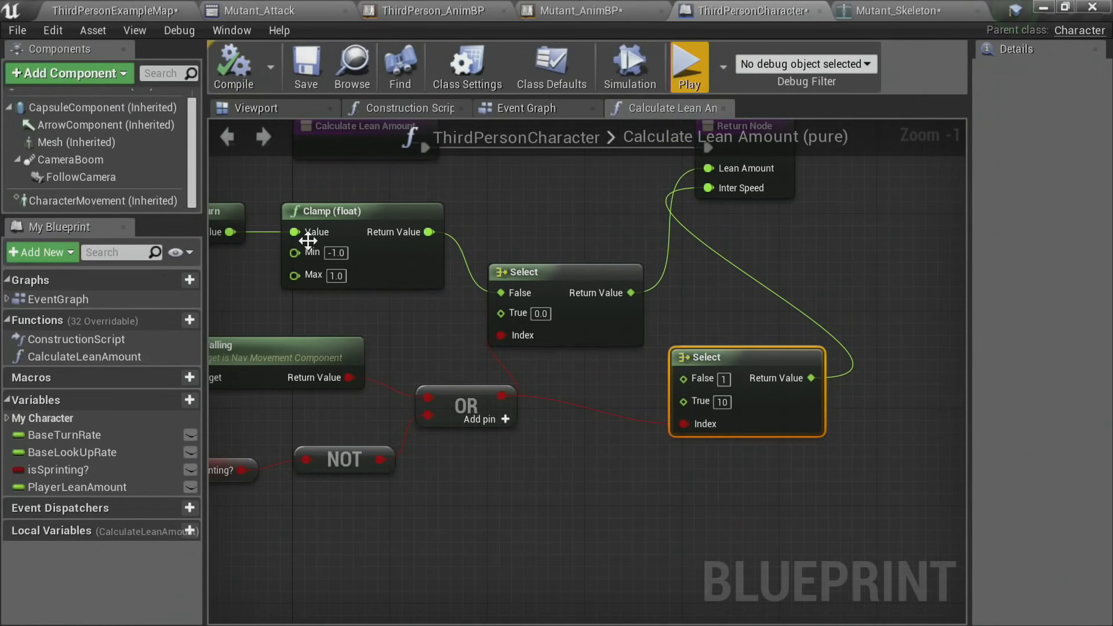
Step: Close the ThirdPerson_AnimBP asset and review the Player Lean Amount setter and FInterp To nodes in ThirdPersonCharacter's Event Graph
click(523, 109)
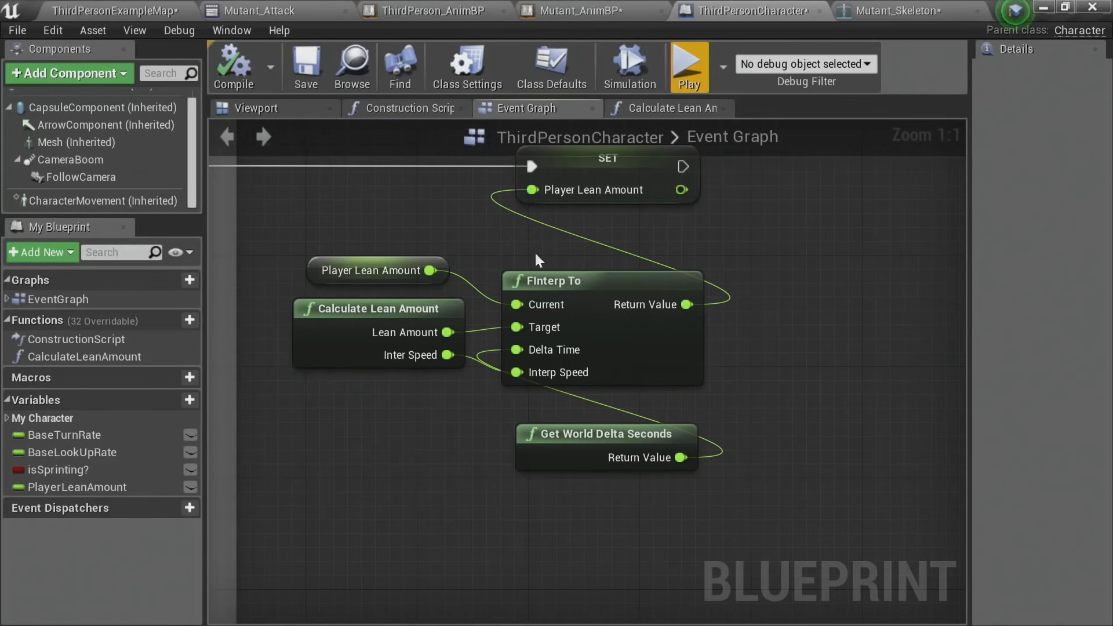
click(426, 8)
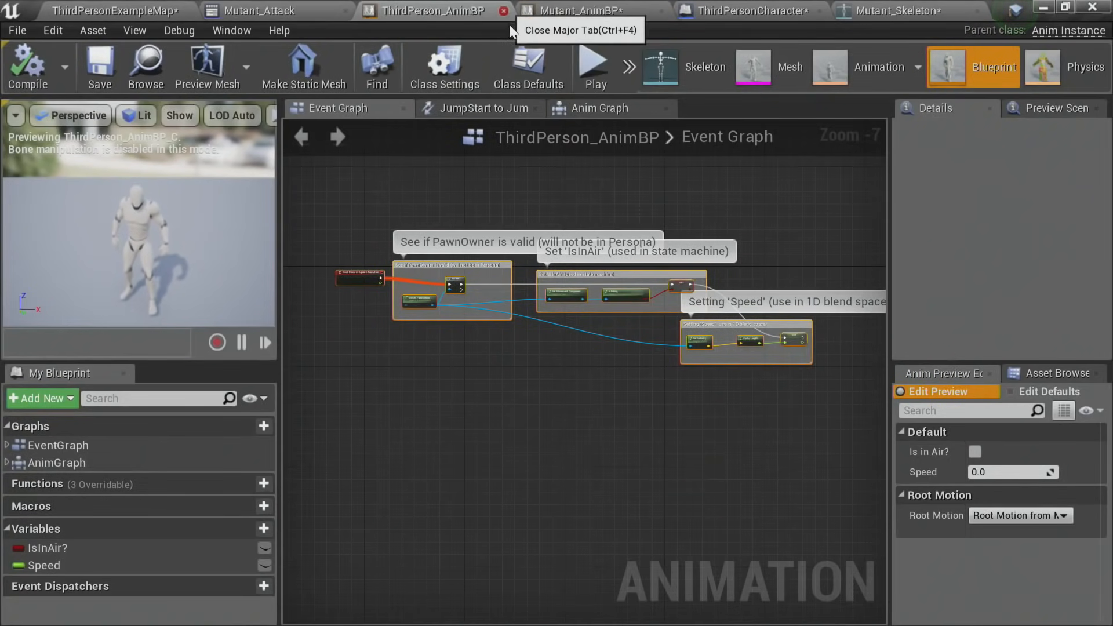
click(503, 11)
click(472, 8)
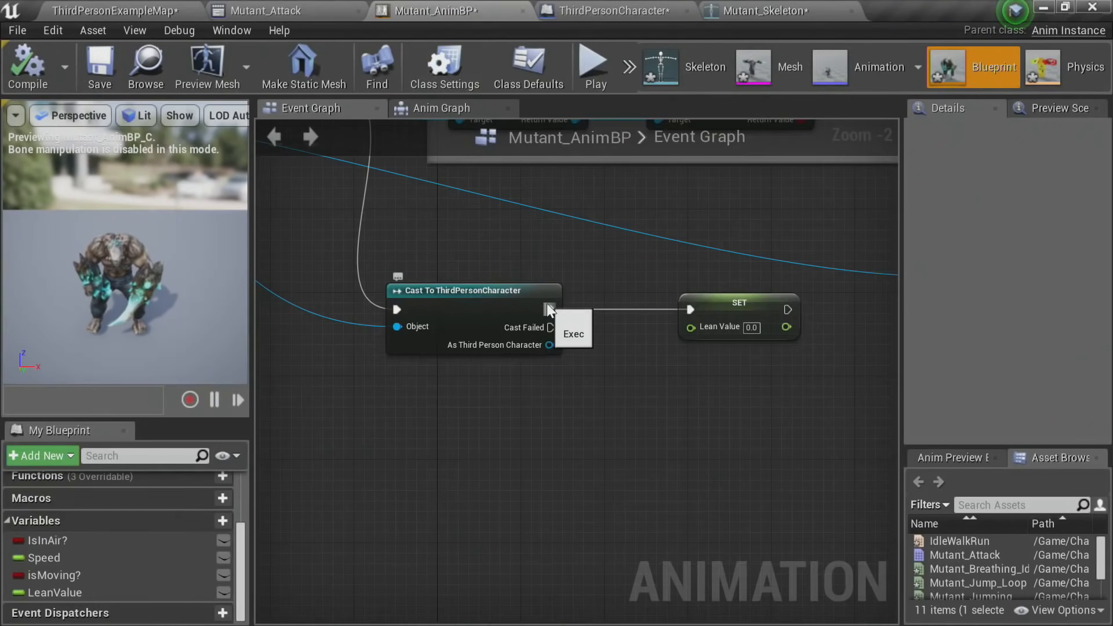
click(626, 13)
right_drag(617, 207, 620, 267)
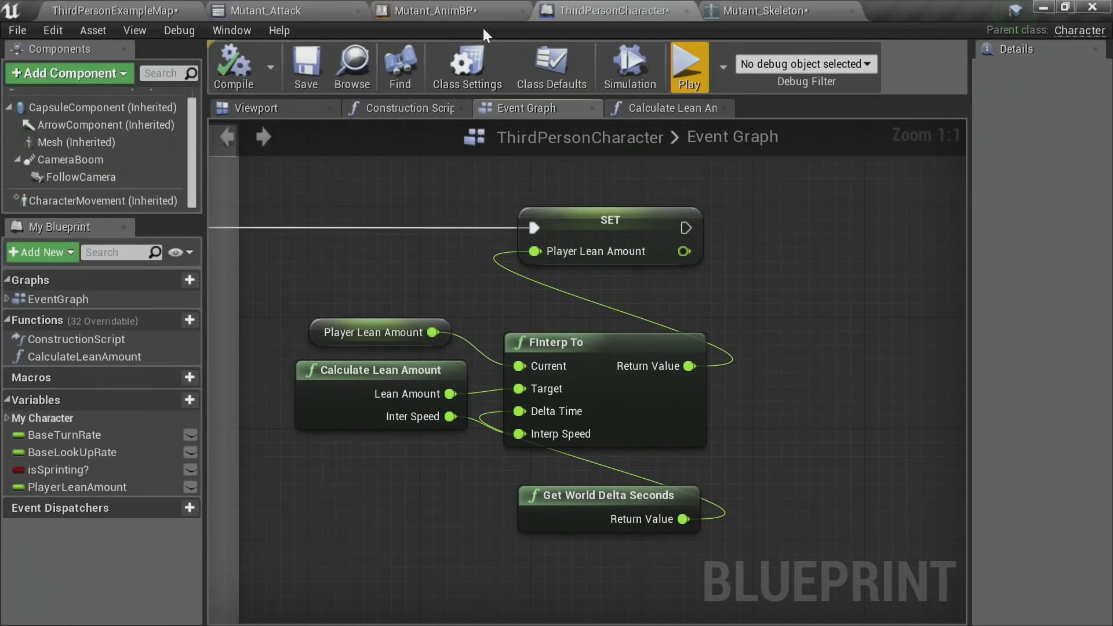
Step: In Mutant_AnimBP, add a Player Lean Amount getter from the cast's As Third Person Character output and place it beneath the cast node
click(457, 11)
scroll(500, 372, up, 1)
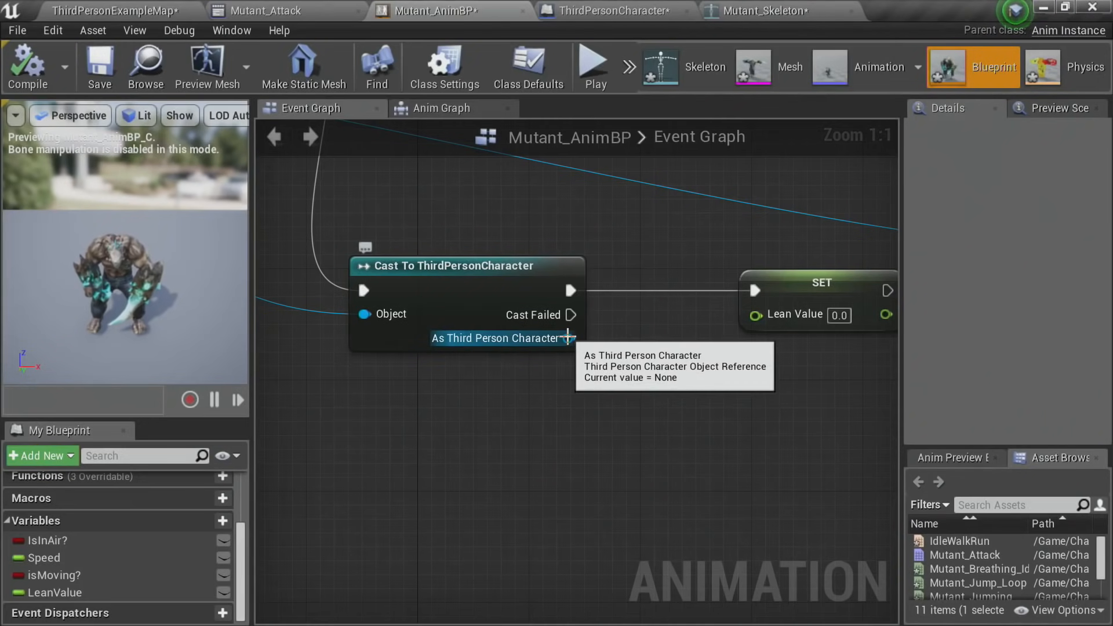
drag(567, 338, 481, 440)
text(get)
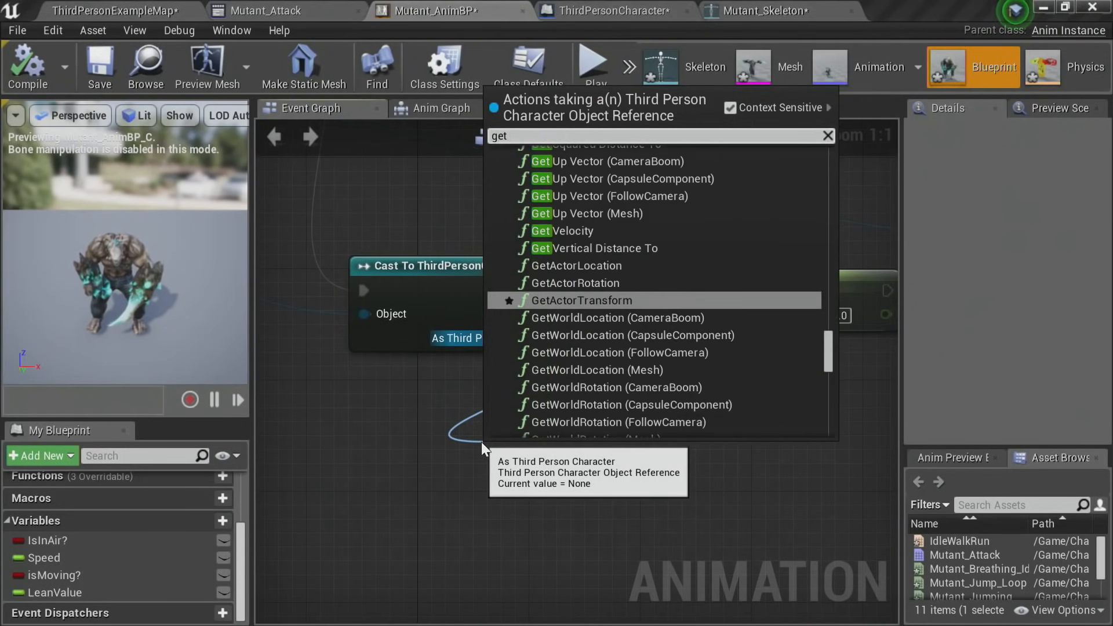
text( player)
key(Up)
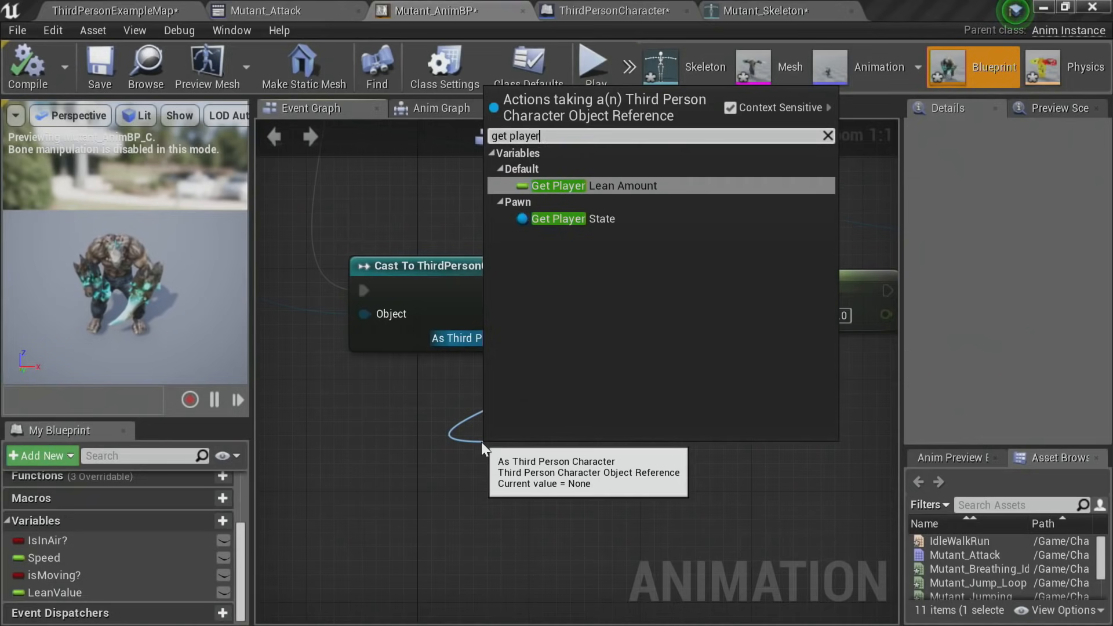
key(Return)
drag(586, 464, 516, 408)
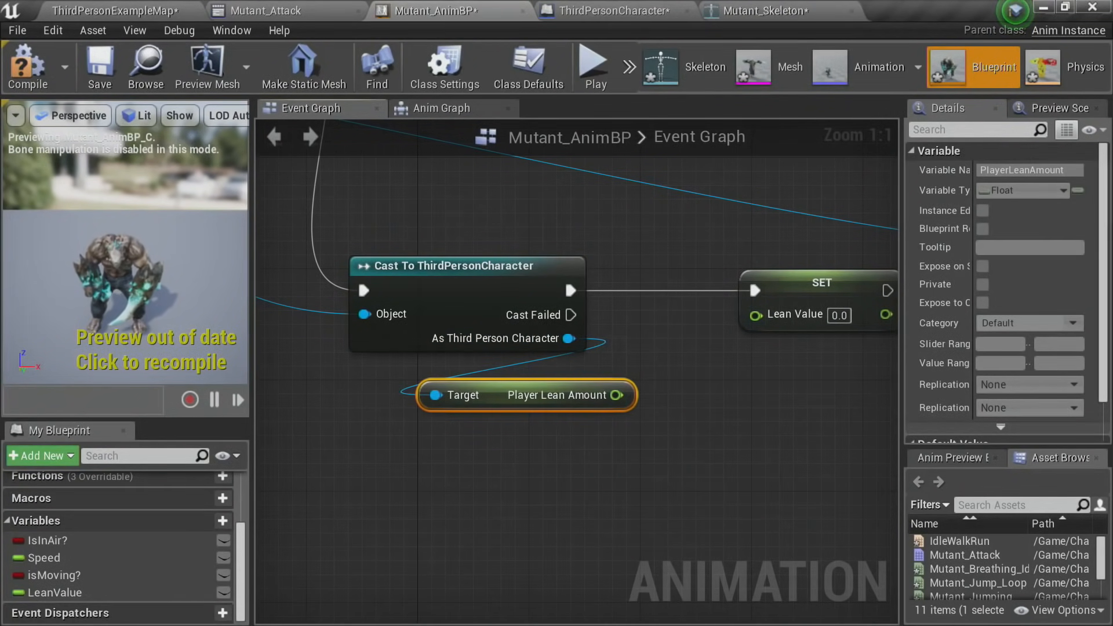
Step: Add a float * float multiply node fed by the Player Lean Amount output, below the Lean Value setter
right_drag(694, 412, 593, 353)
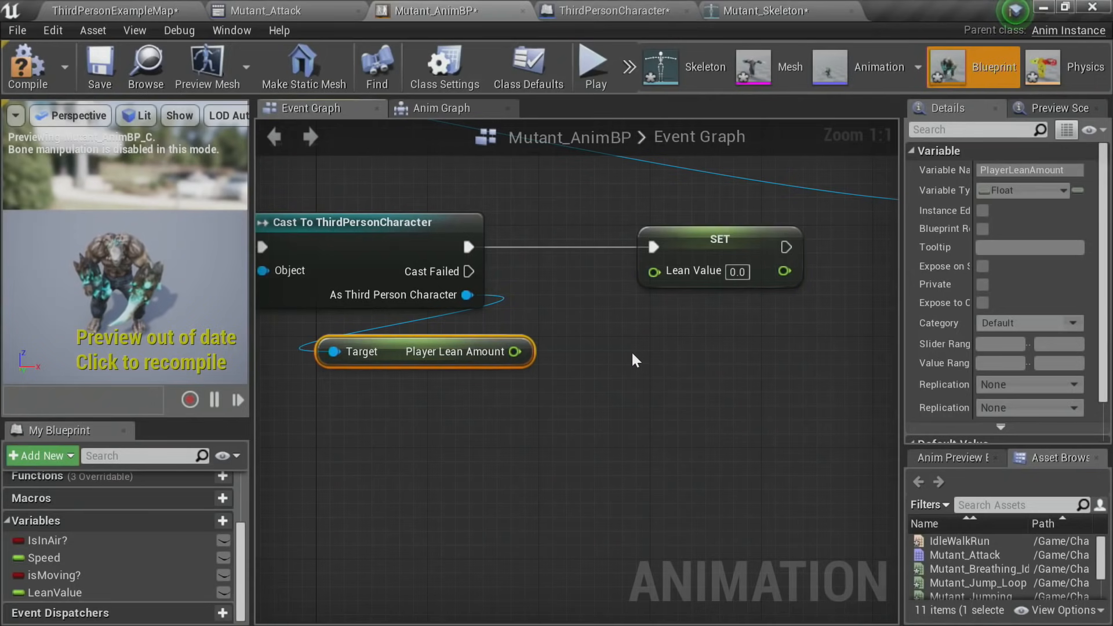
right_drag(660, 343, 493, 425)
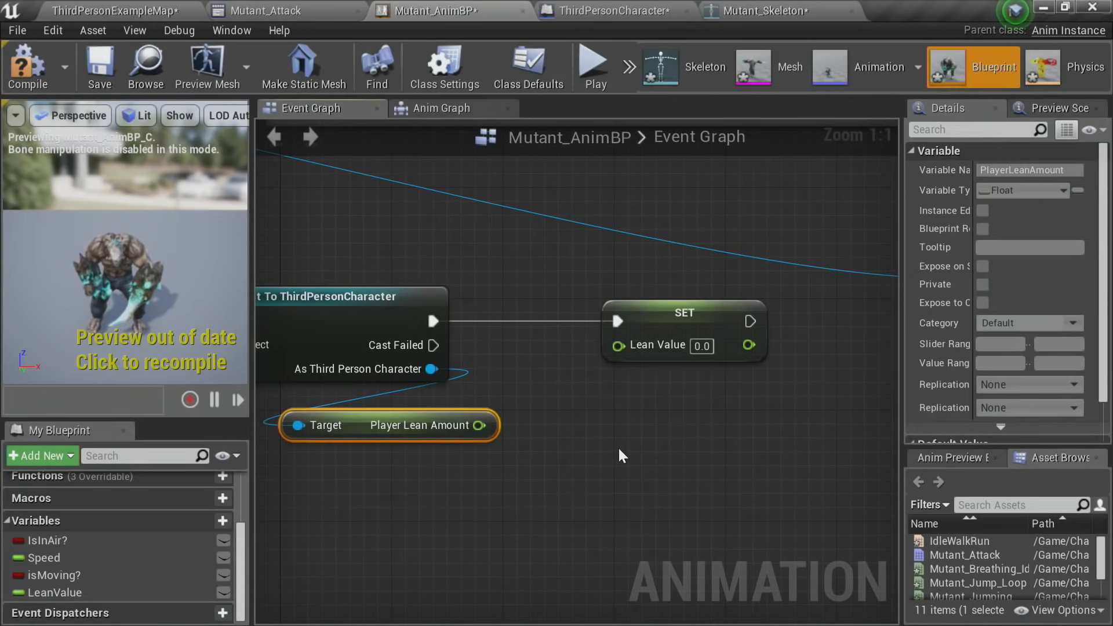
right_drag(615, 439, 701, 386)
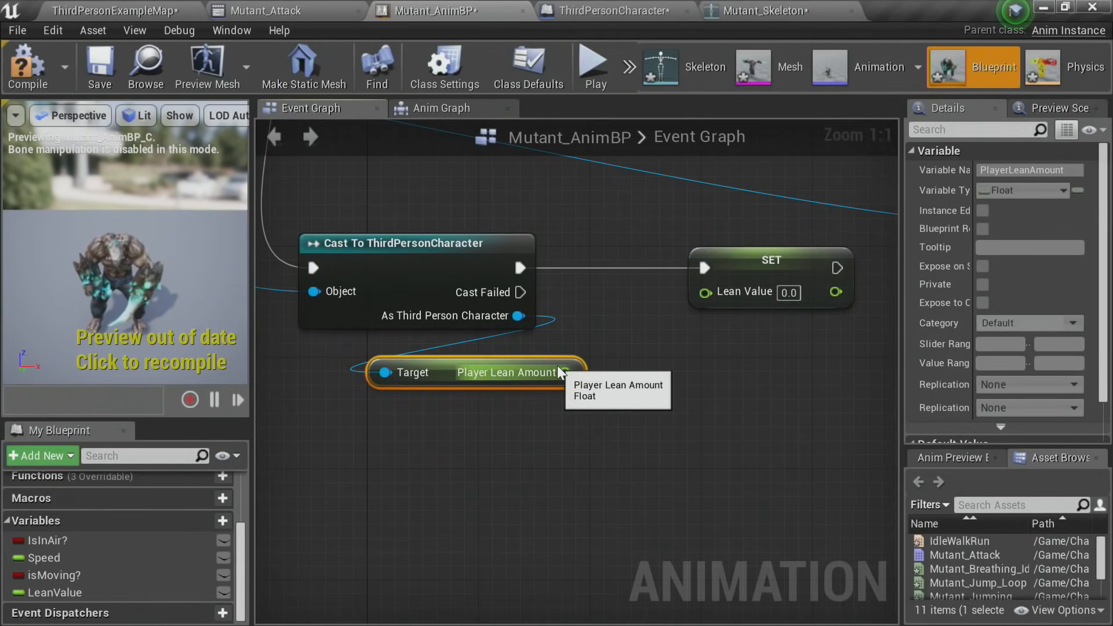
drag(565, 372, 659, 367)
text(*)
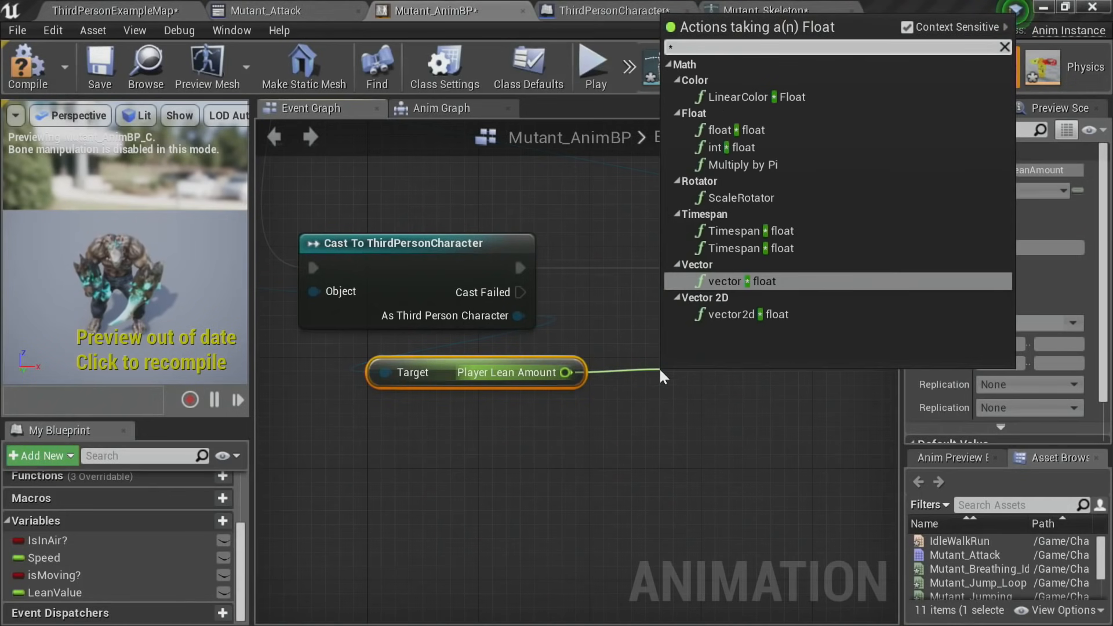
key(Up)
key(Up)
key(Up)
key(Up)
key(Up)
key(Up)
key(Return)
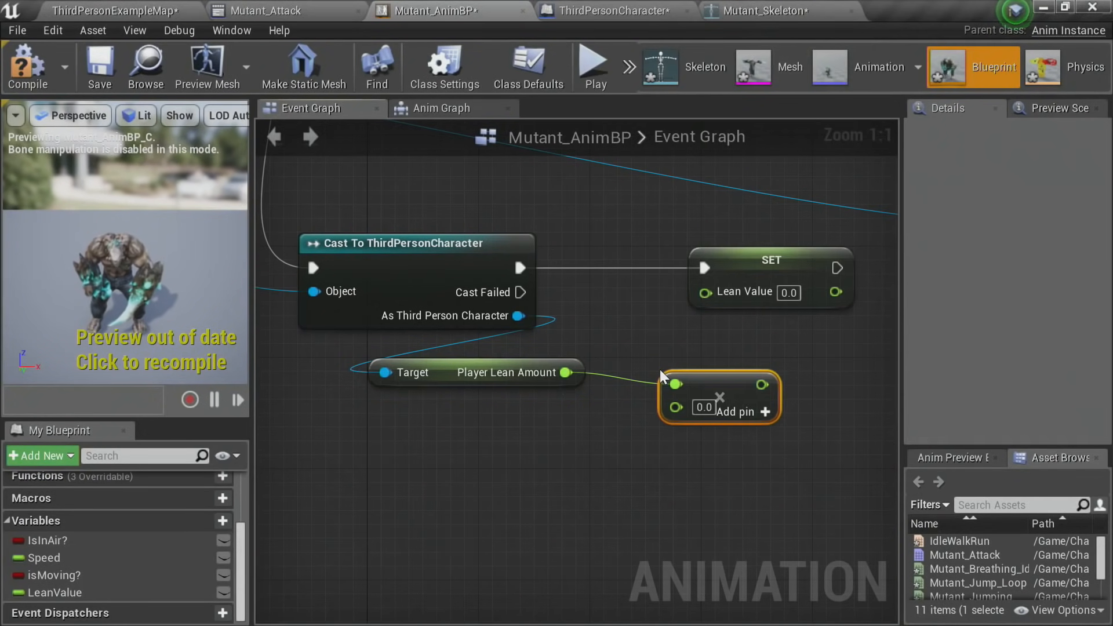
Step: Set the multiply node's second input to 10 and promote it to a variable named LeanOffset
click(703, 407)
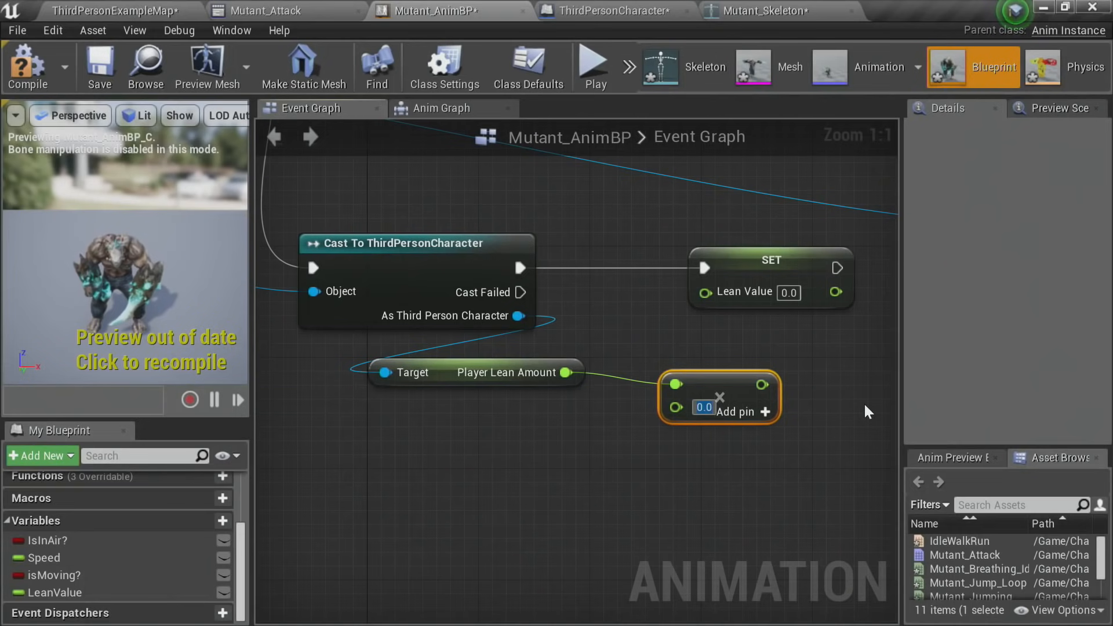
text(10)
right_drag(806, 350, 565, 467)
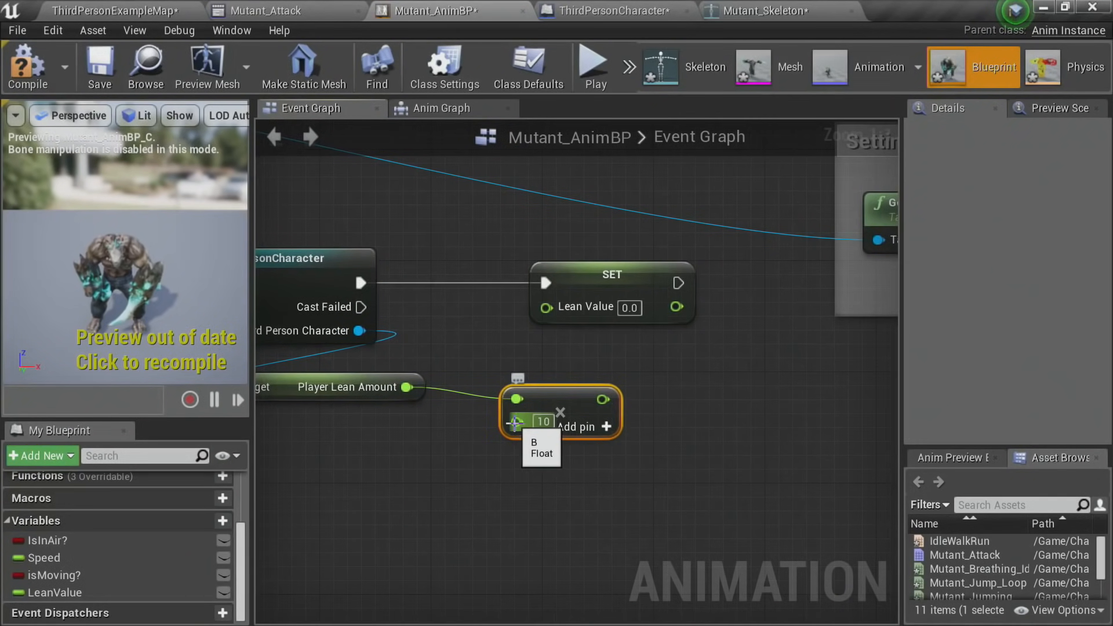
right_click(515, 423)
click(548, 448)
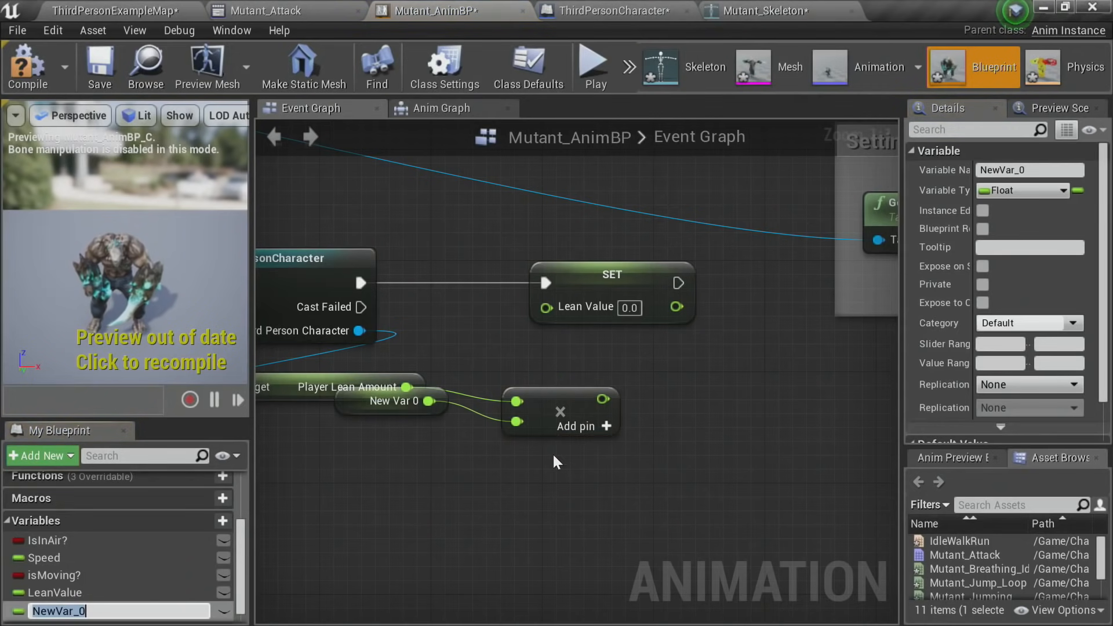
text(LeanOffset)
key(Return)
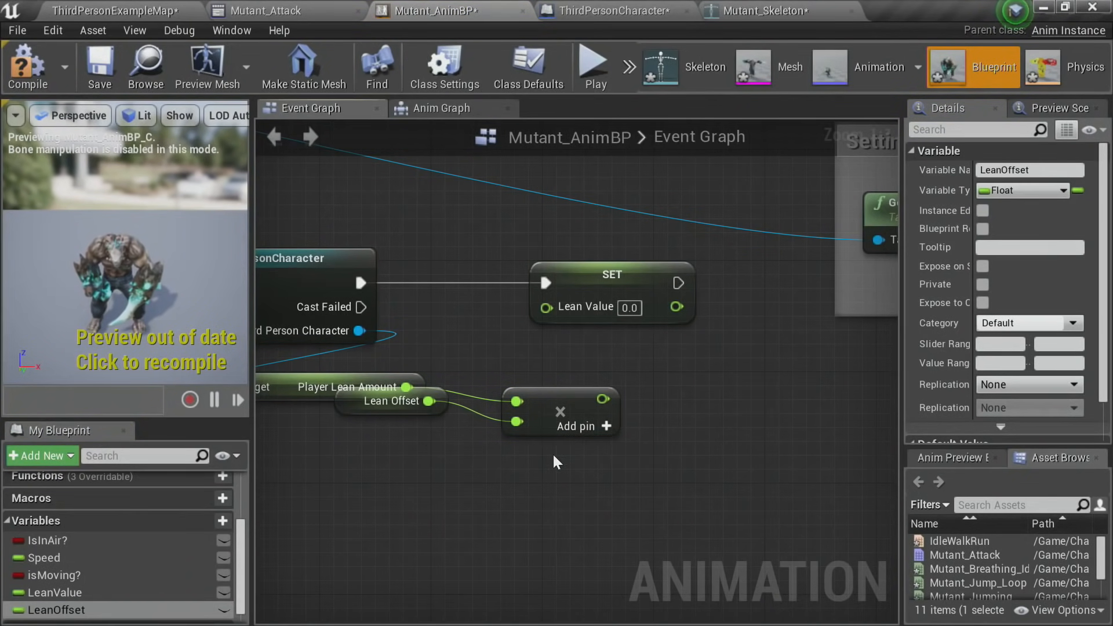
Step: Place the Lean Offset getter beneath Player Lean Amount and connect the multiply output to the setter's Lean Value input
drag(364, 406, 354, 452)
click(475, 457)
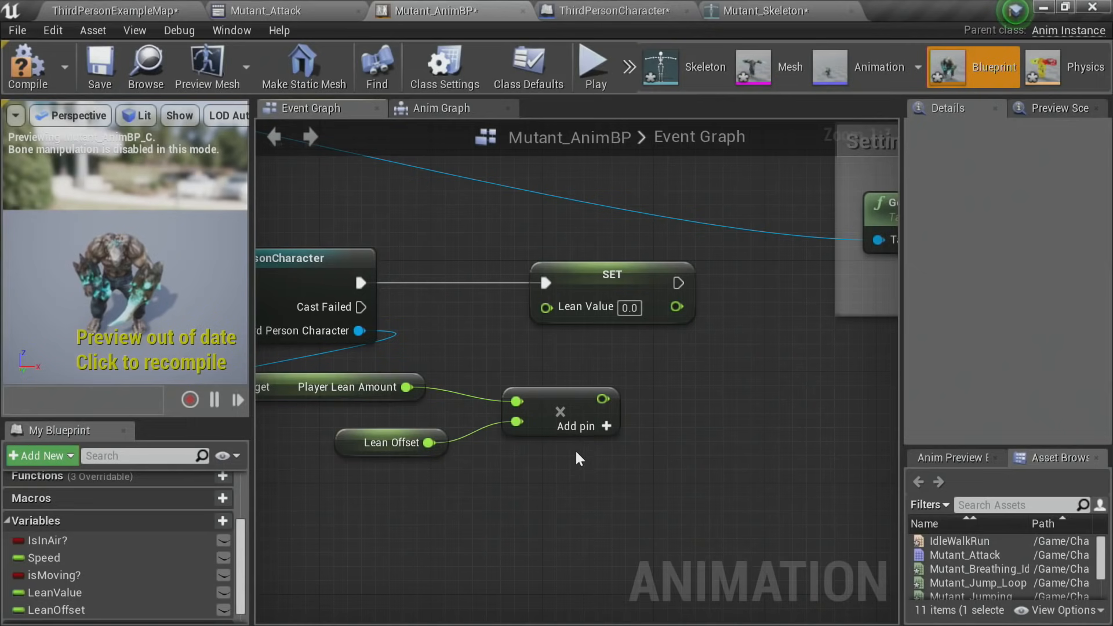
drag(603, 398, 556, 307)
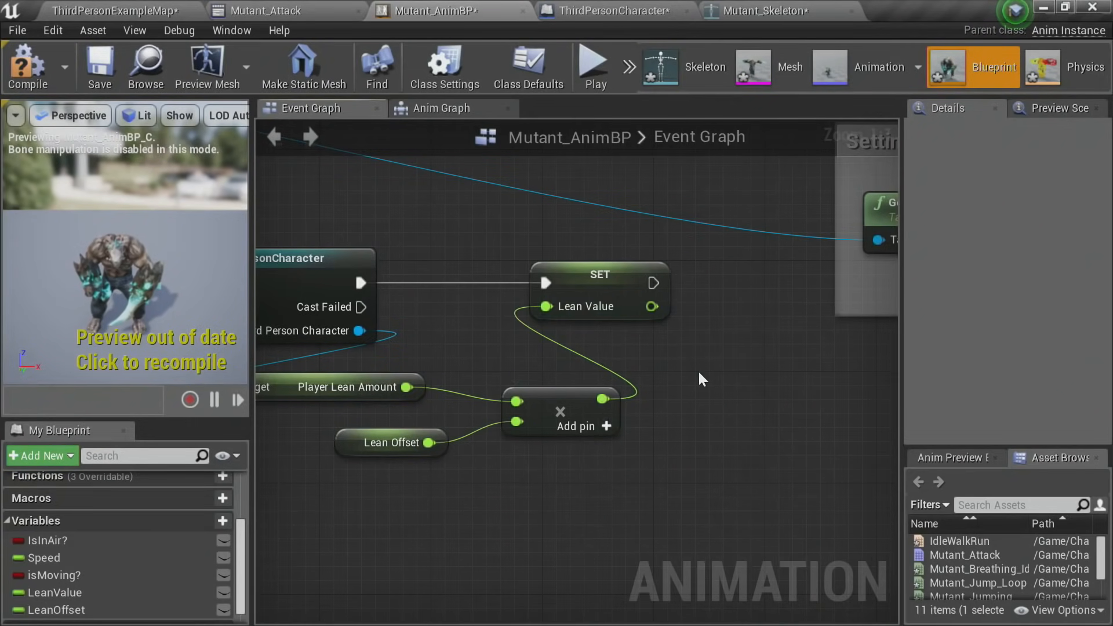
Step: Shift the cast, getter, multiply and Lean Value setter nodes slightly as a group and compile Mutant_AnimBP
scroll(698, 377, down, 2)
drag(727, 525, 411, 349)
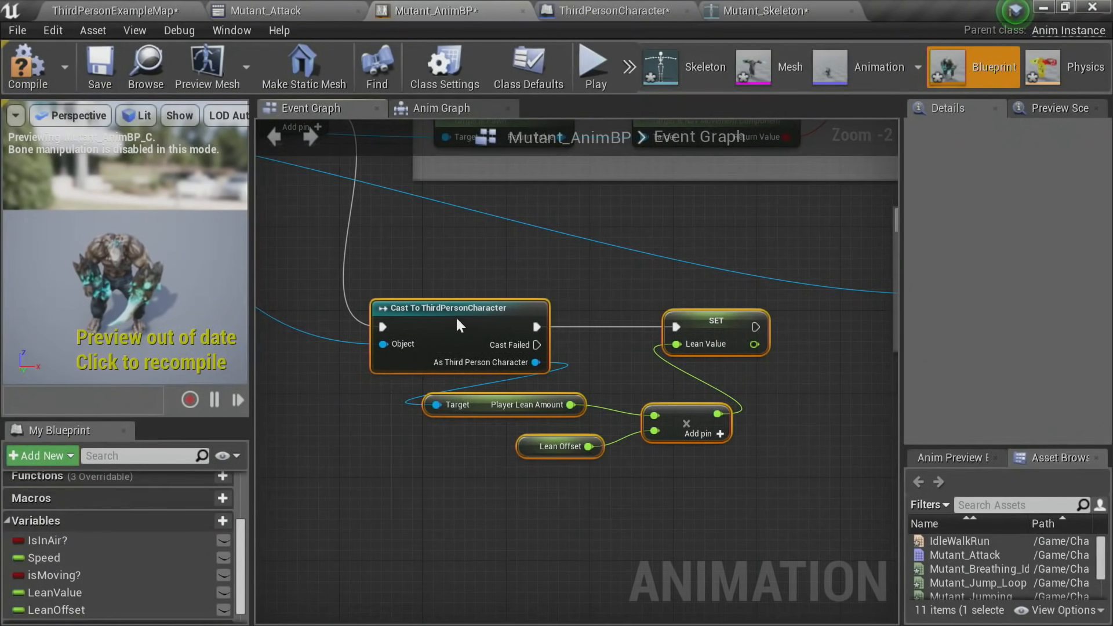
drag(457, 320, 425, 305)
click(727, 450)
click(28, 68)
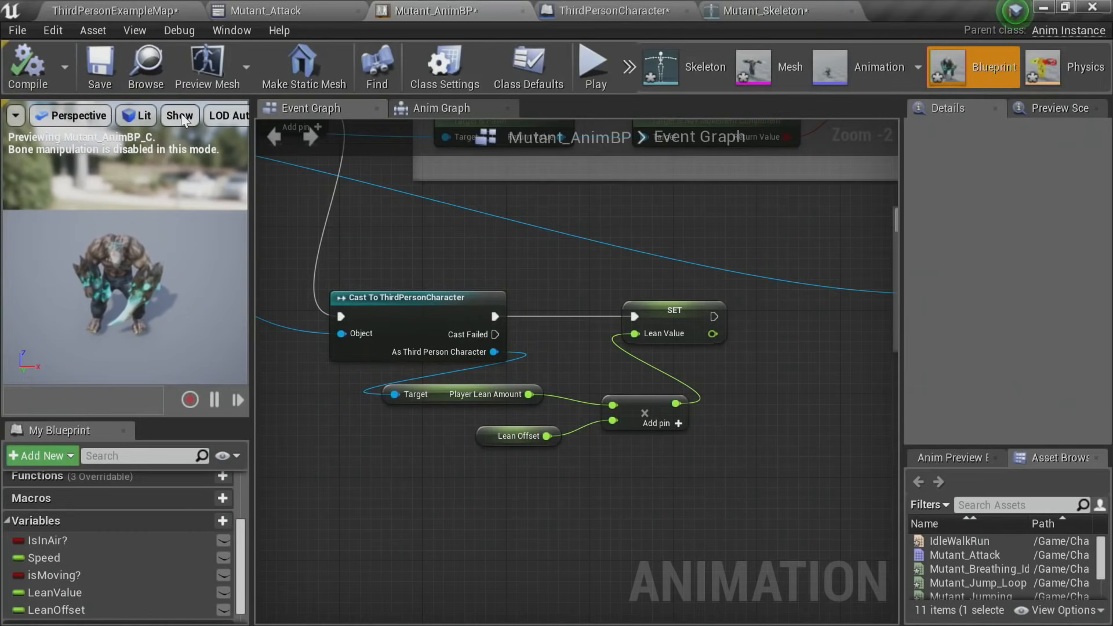
Step: Play the ThirdPersonExampleMap level and run the mutant around with turns in both directions to check how it leans
right_drag(649, 306, 487, 370)
click(471, 114)
click(115, 10)
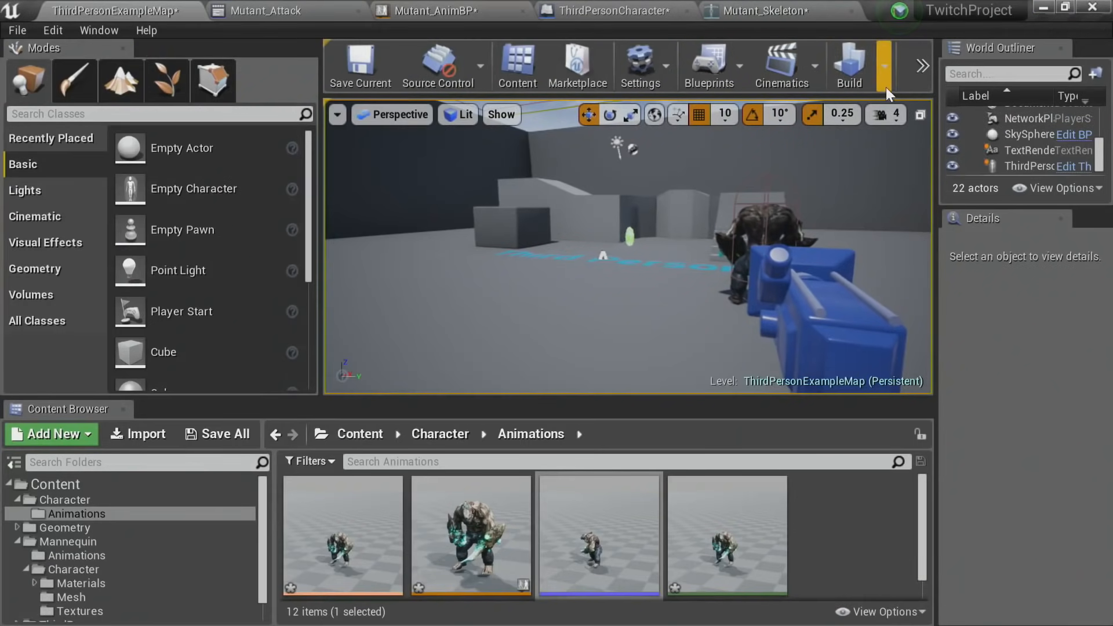
click(917, 78)
click(949, 100)
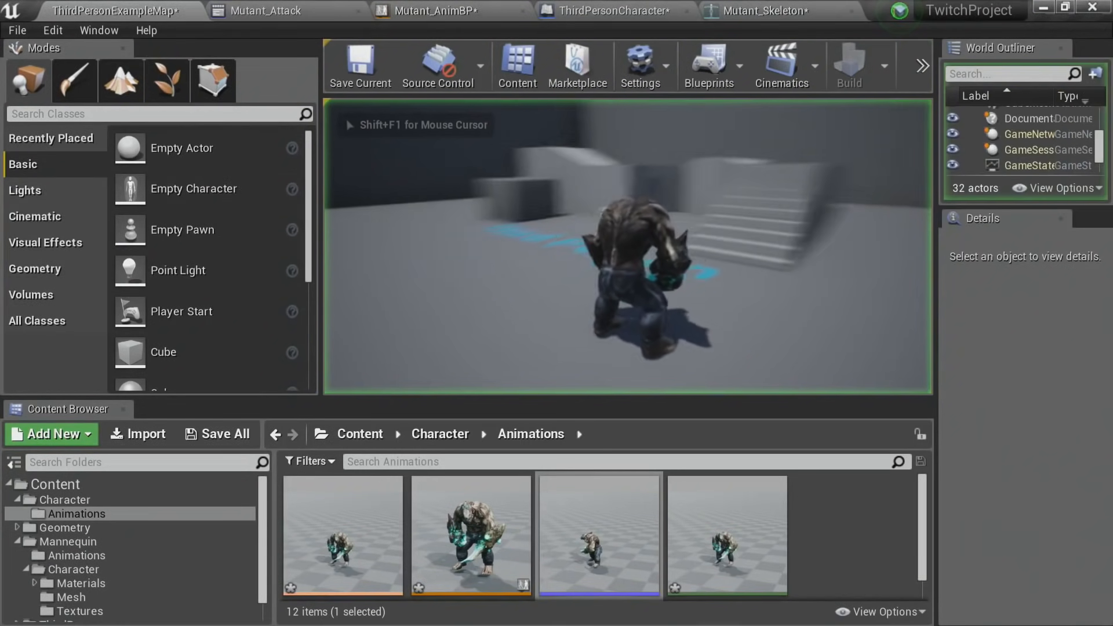
key(w)
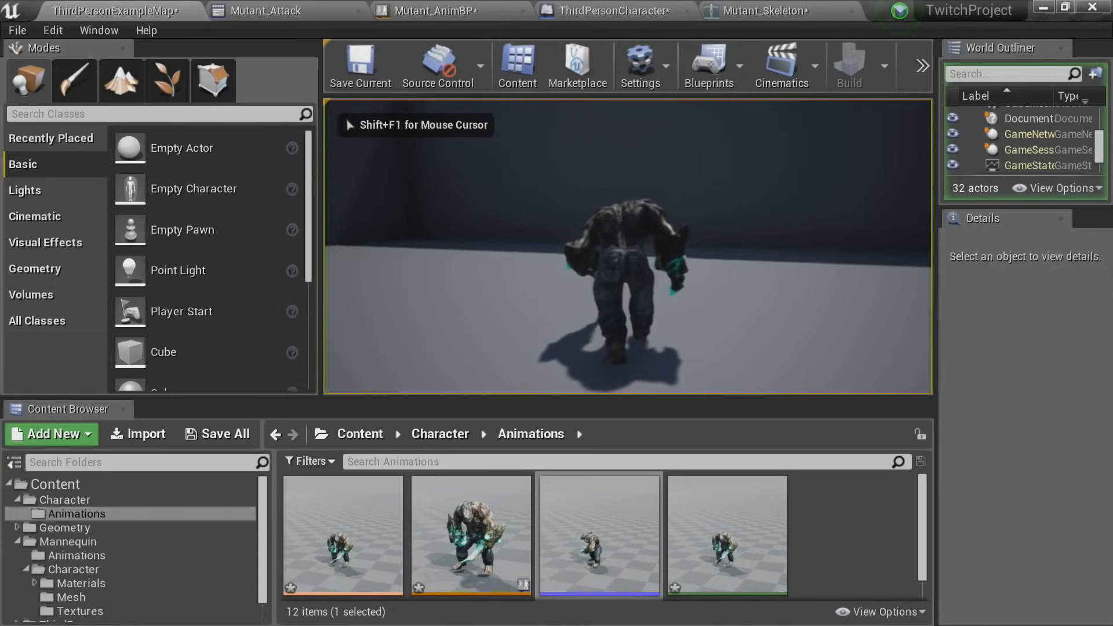
key(w)
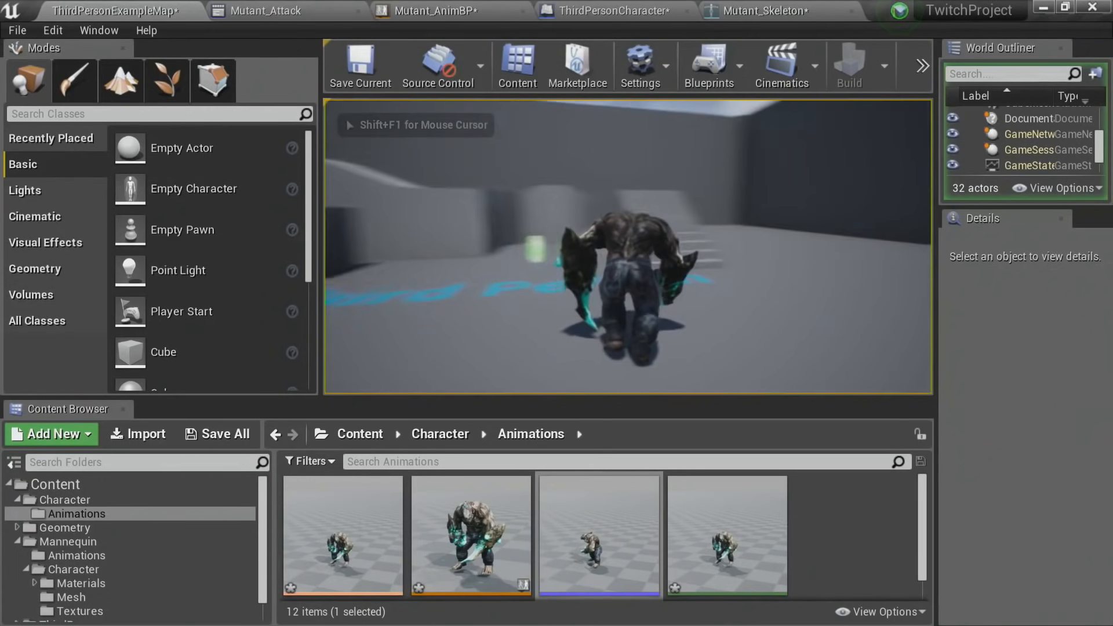
key(w)
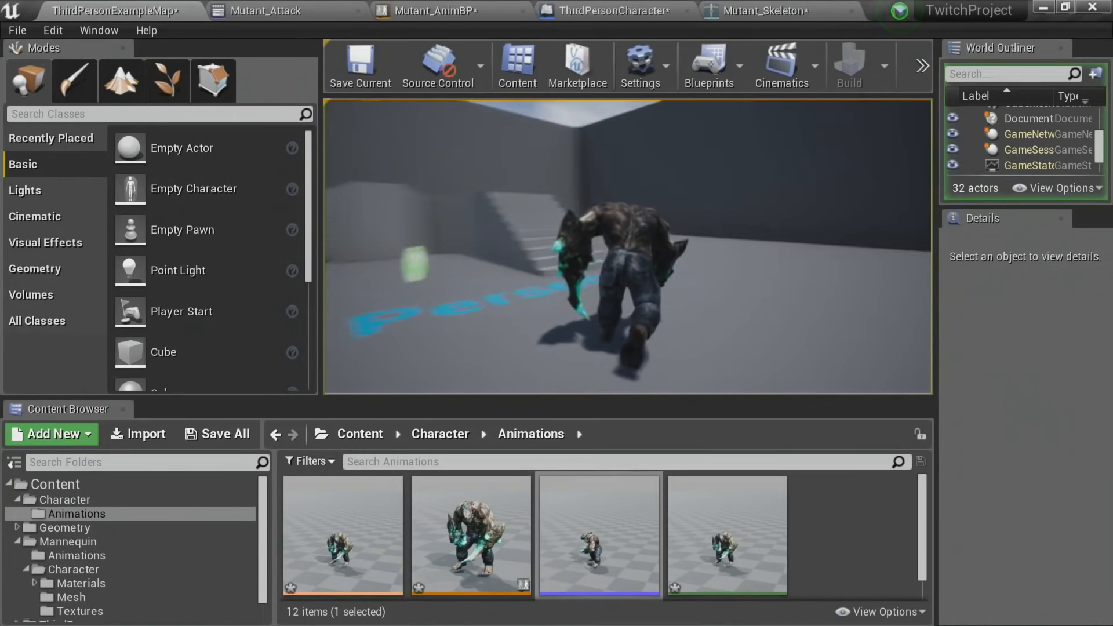
key(w)
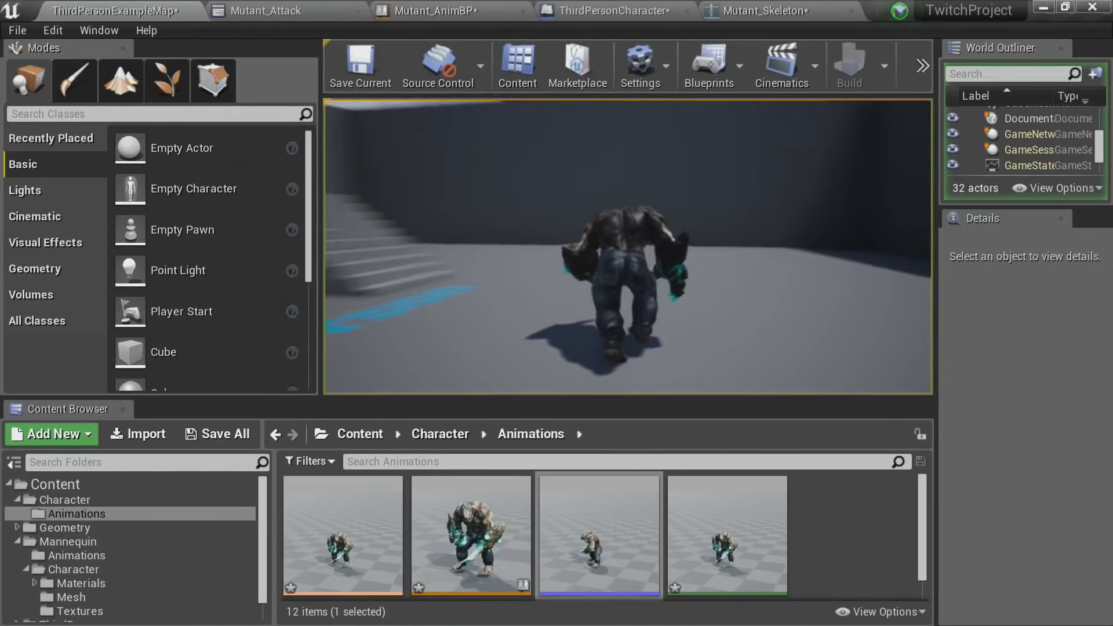
key(w)
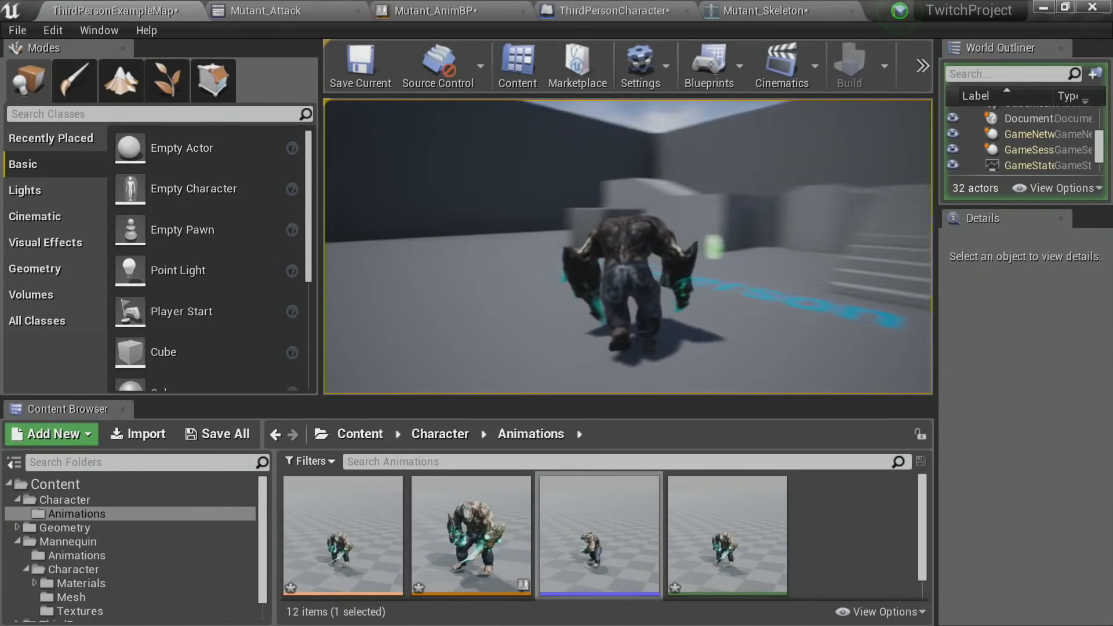
key(w)
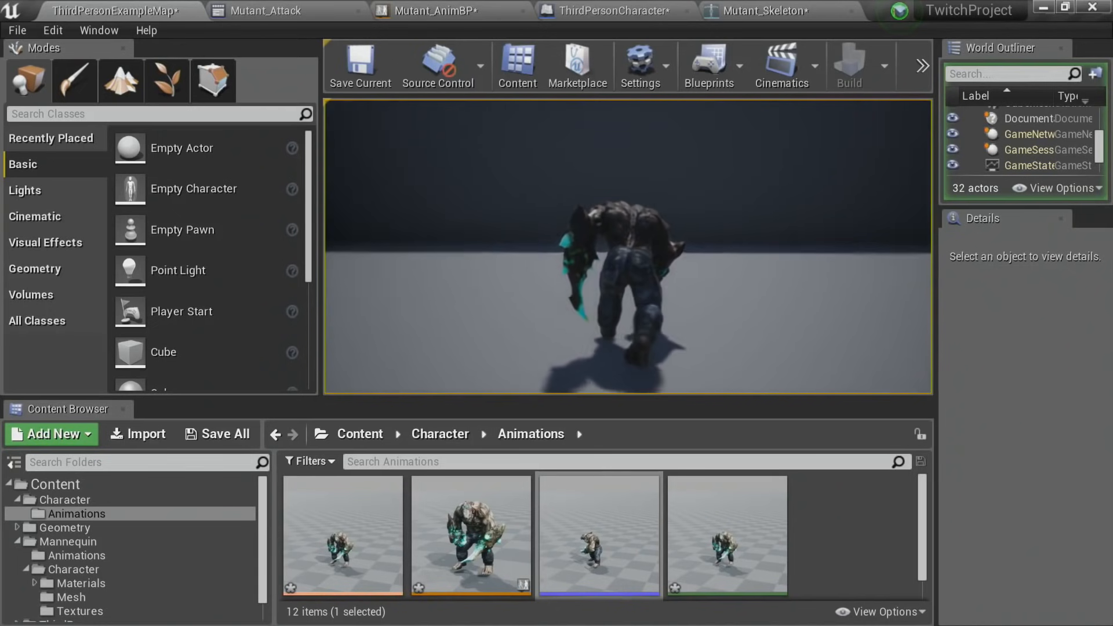
key(w)
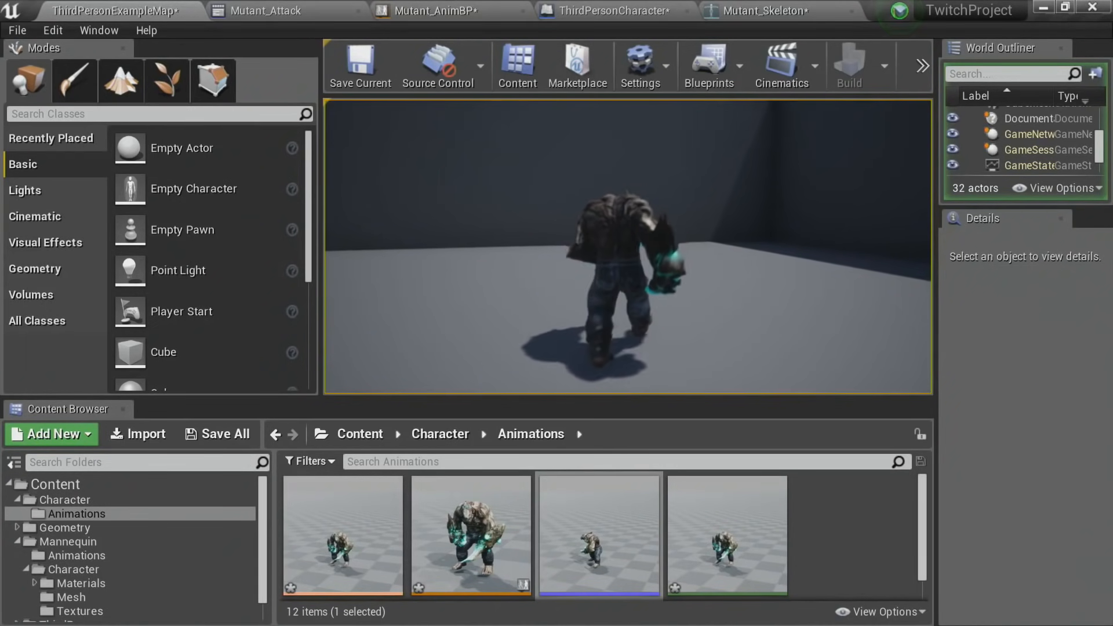
key(w)
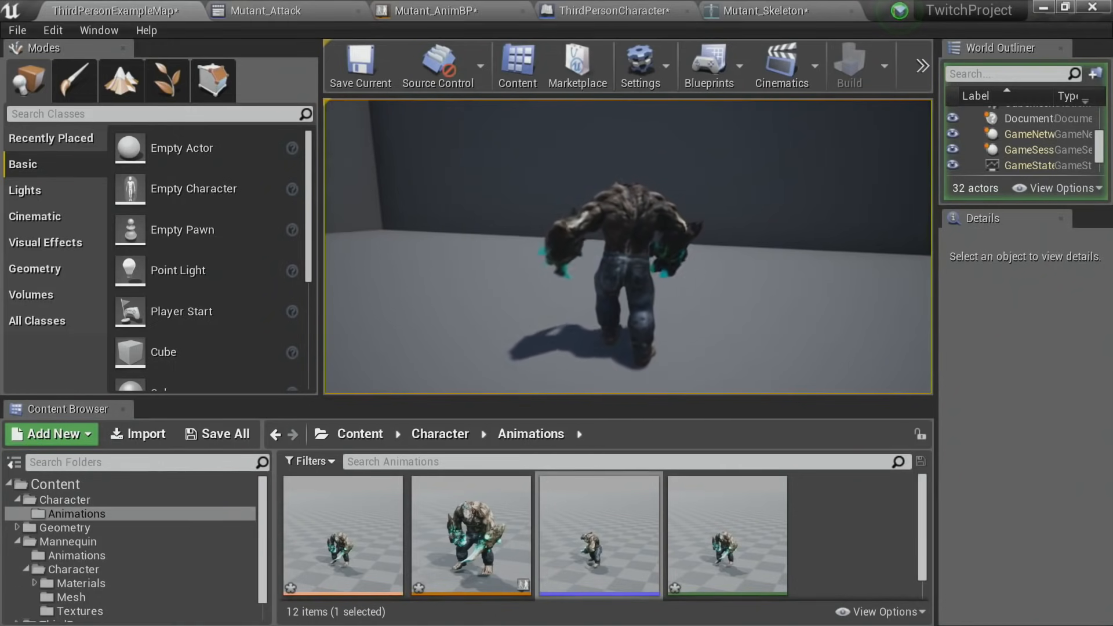
key(w)
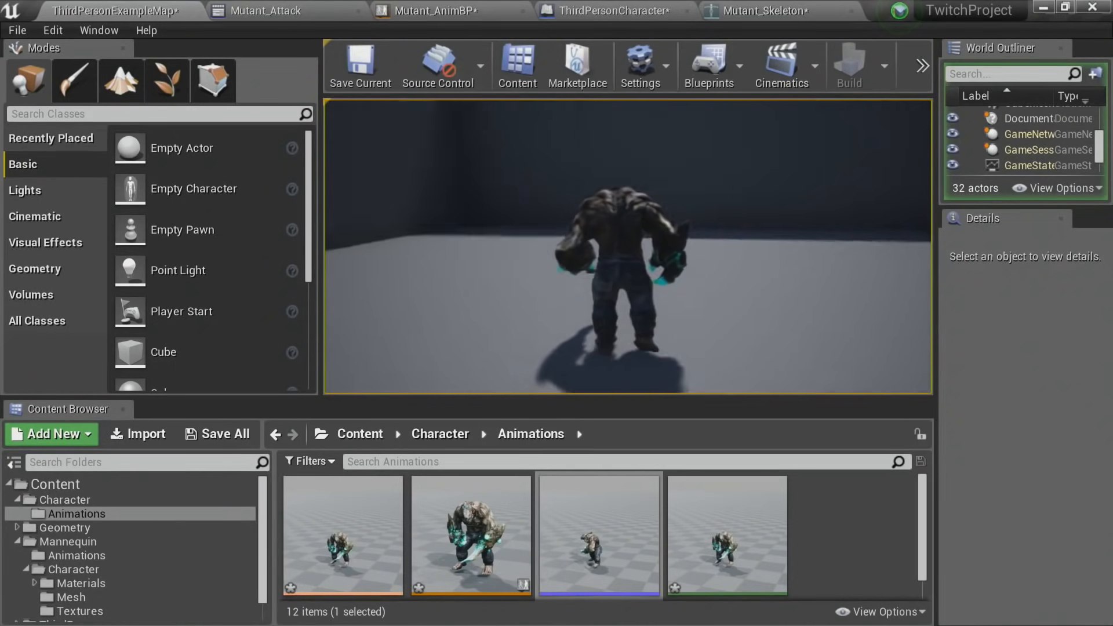
key(w)
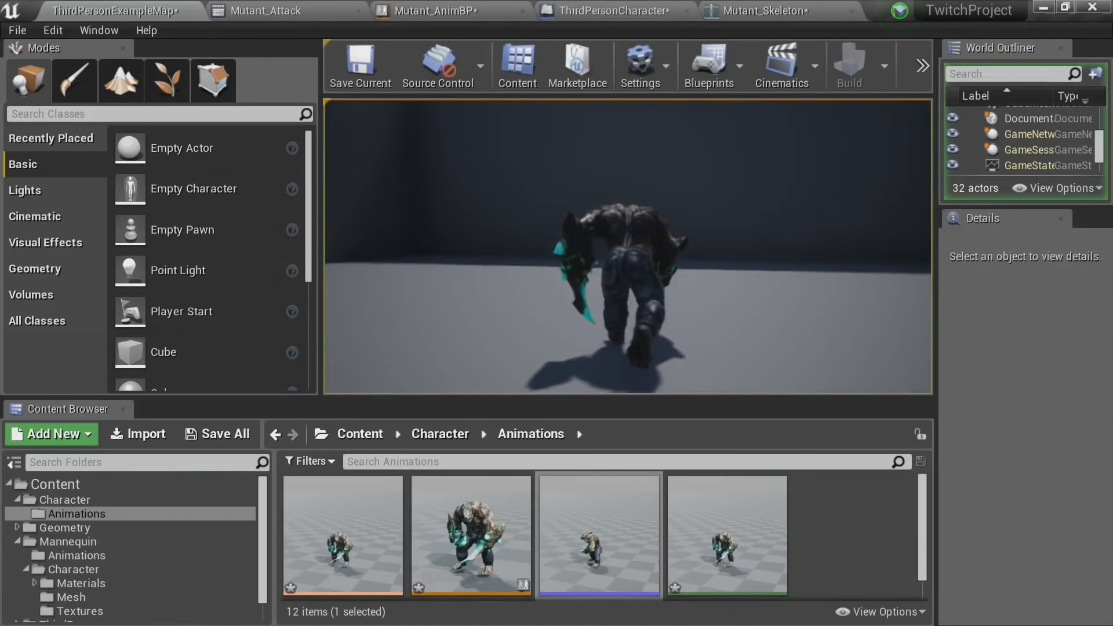
key(w)
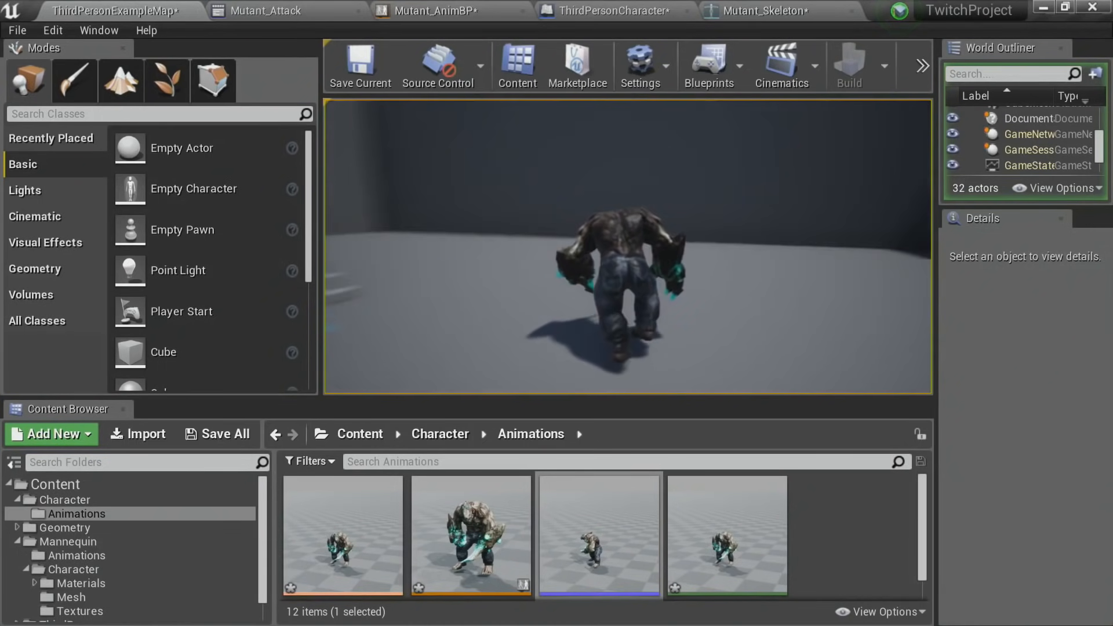
key(w)
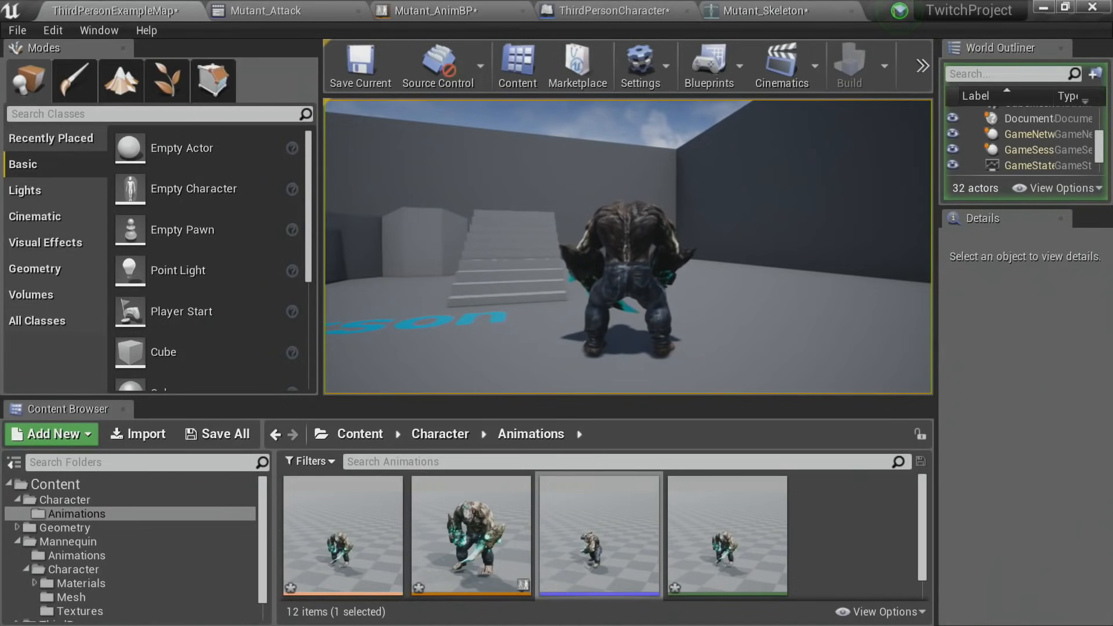
key(w)
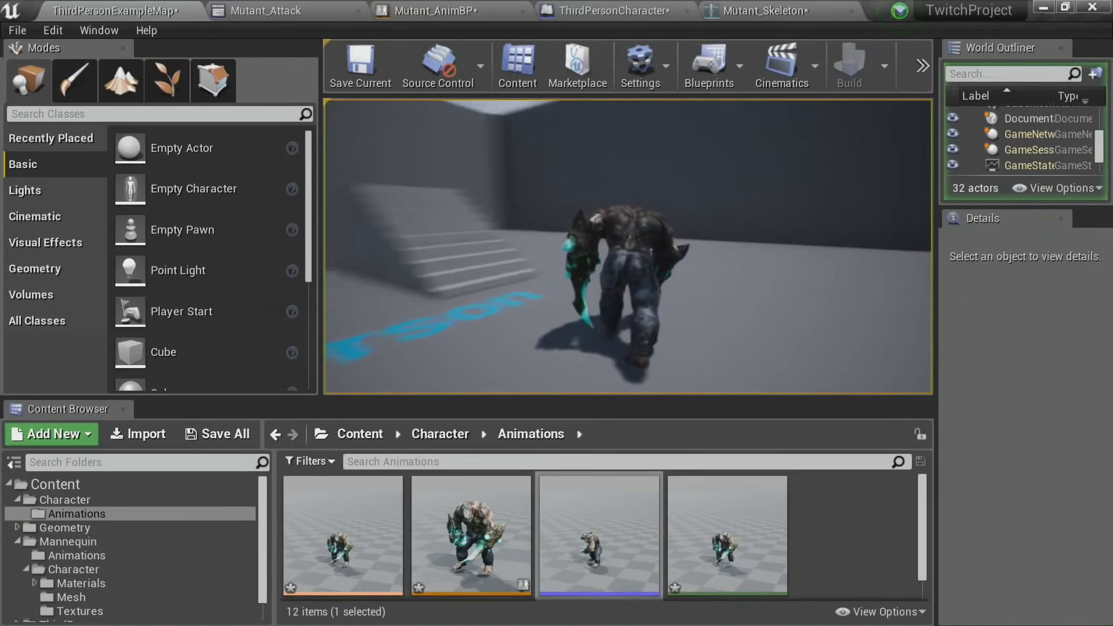
Step: Make the mutant attack while moving and running to check the lean during attacks, and stop the play session
click(628, 247)
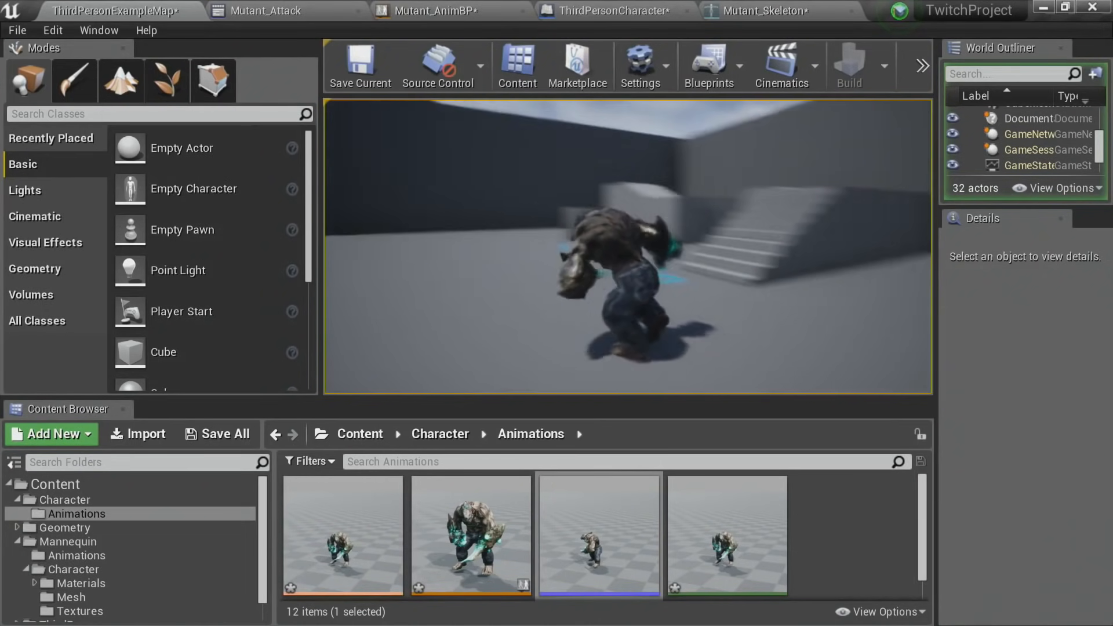
key(w)
key(w)
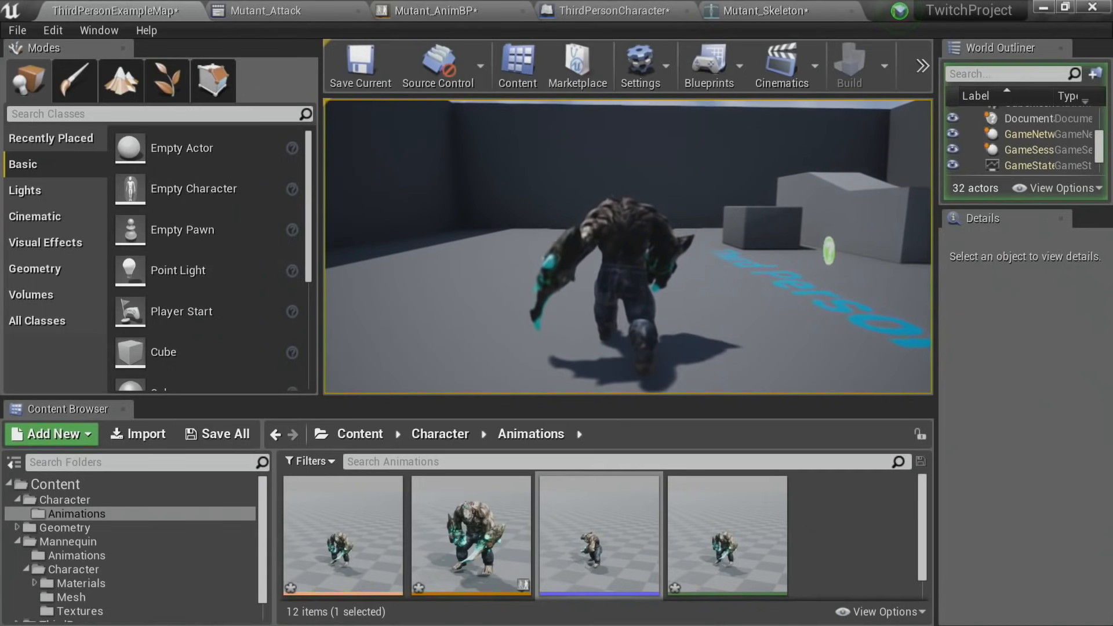
click(627, 247)
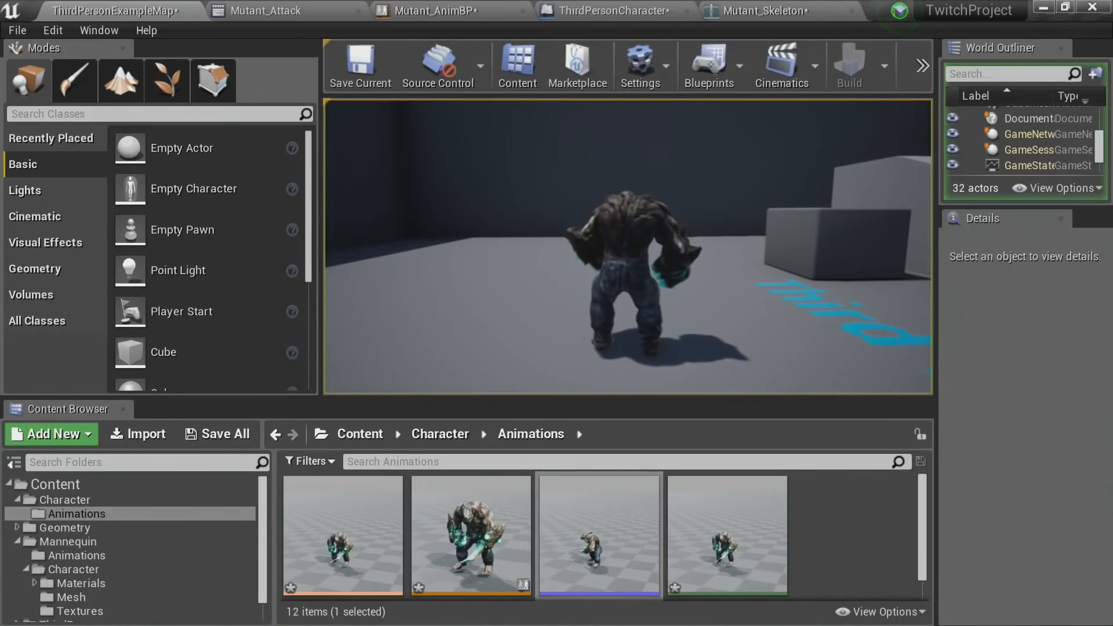
key(Escape)
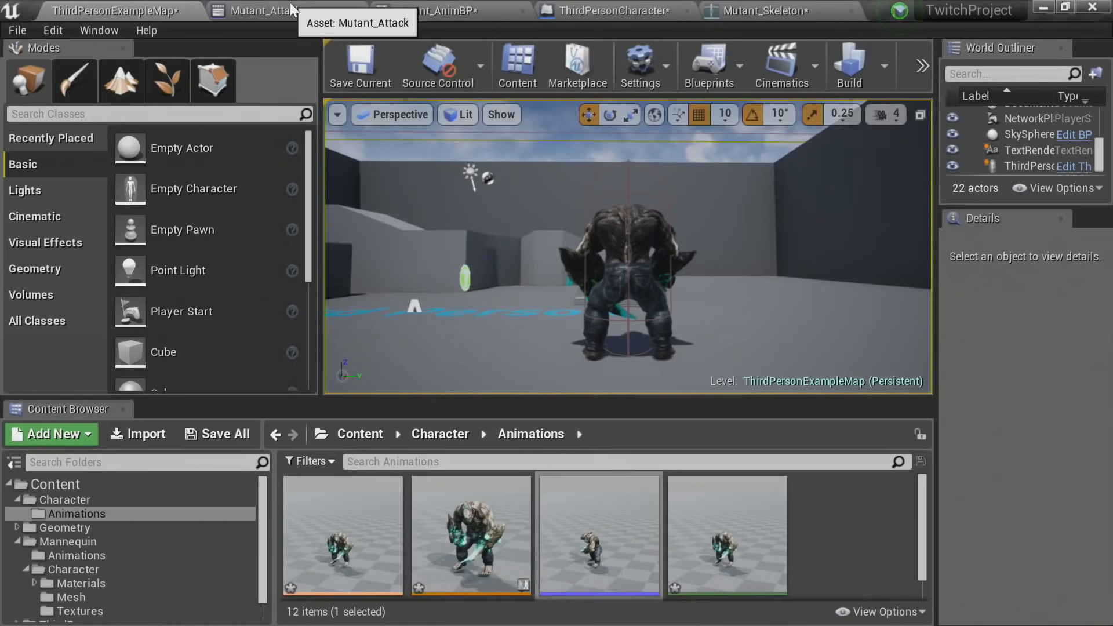
Step: In Mutant_AnimBP's Anim Graph, break the link between Component To Local and the Final Animation Pose result
click(436, 16)
click(555, 307)
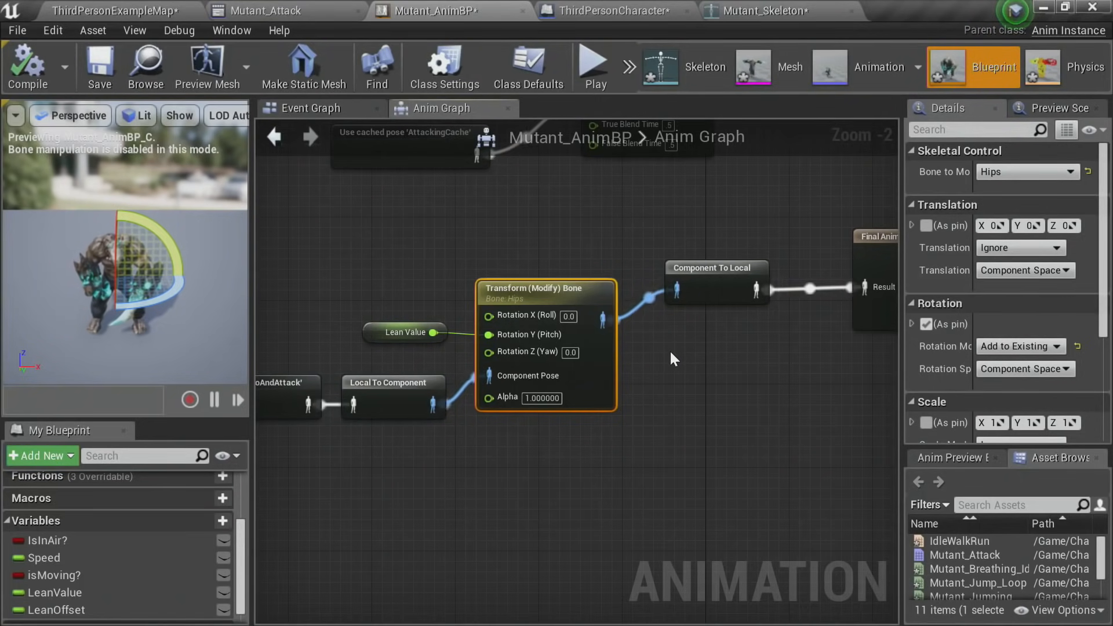
right_drag(664, 364, 636, 443)
scroll(690, 372, down, 1)
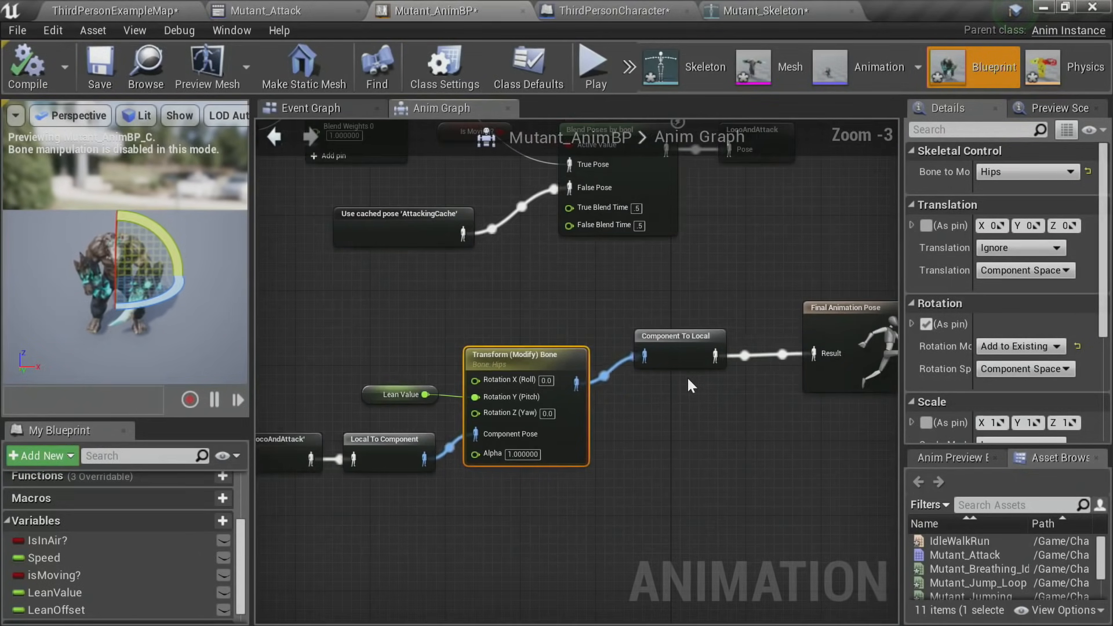
alt+click(729, 352)
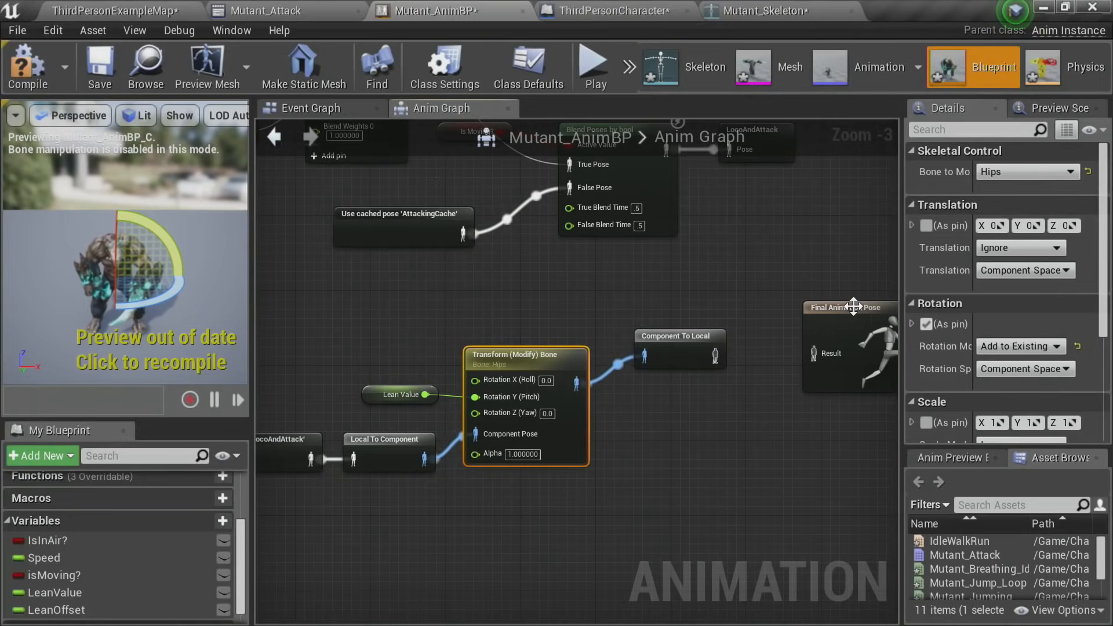
Step: Move the Final Animation Pose node well below the lean chain and lower the Component To Local node to make room
drag(854, 310, 835, 589)
right_drag(713, 472, 740, 378)
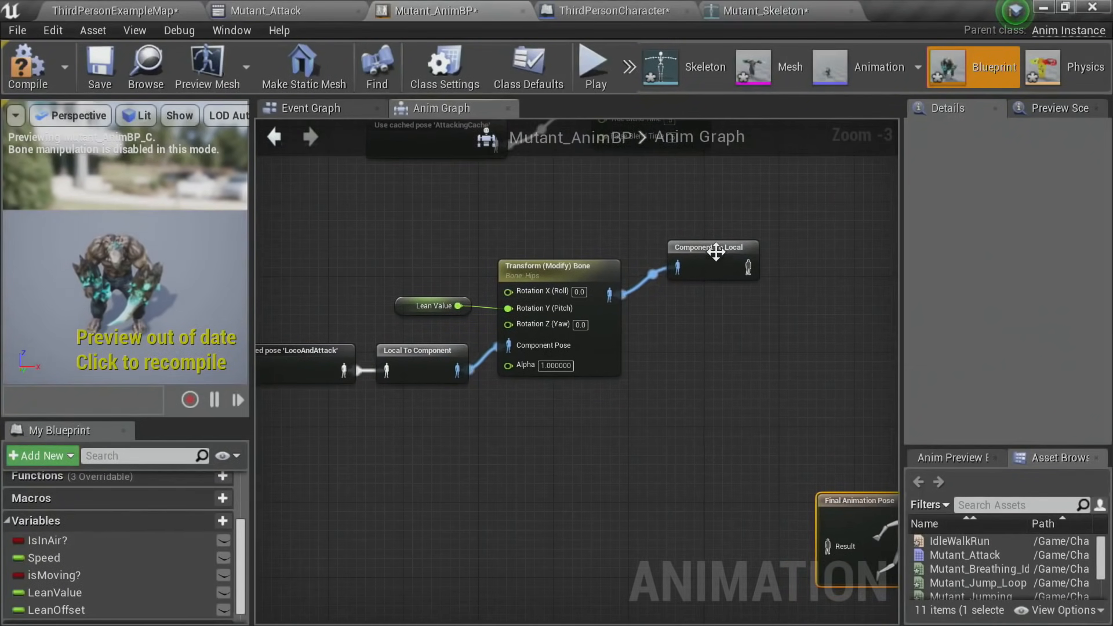
drag(715, 248, 704, 336)
right_drag(722, 268, 688, 209)
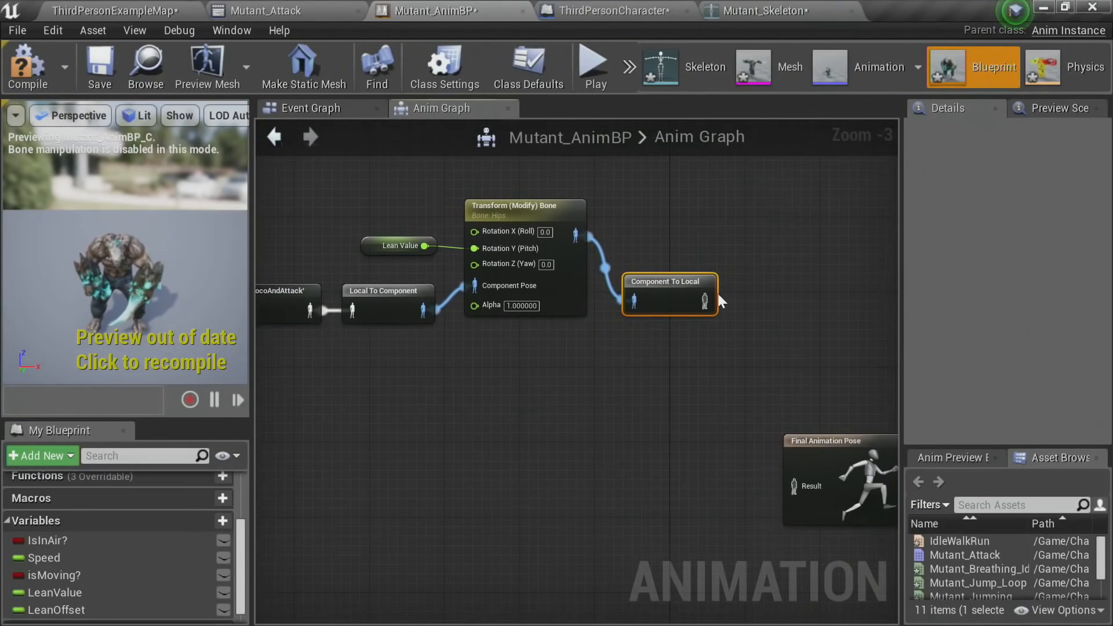
Step: Save Component To Local's output as a new cached pose named FullLocomotion and compile the animation blueprint
drag(703, 300, 780, 292)
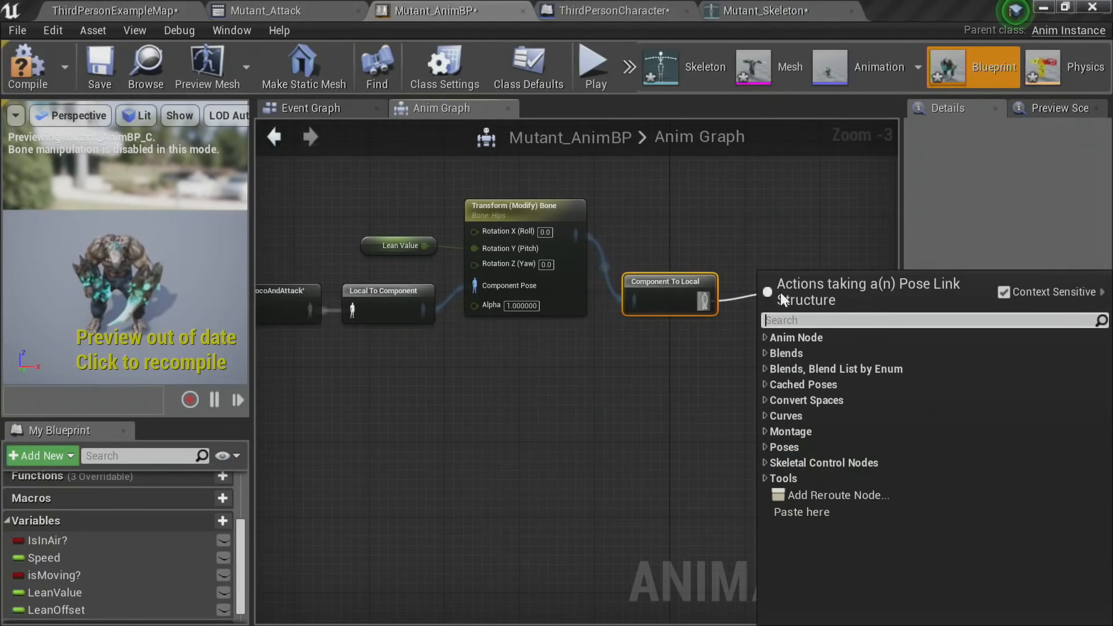
text(cache)
key(Return)
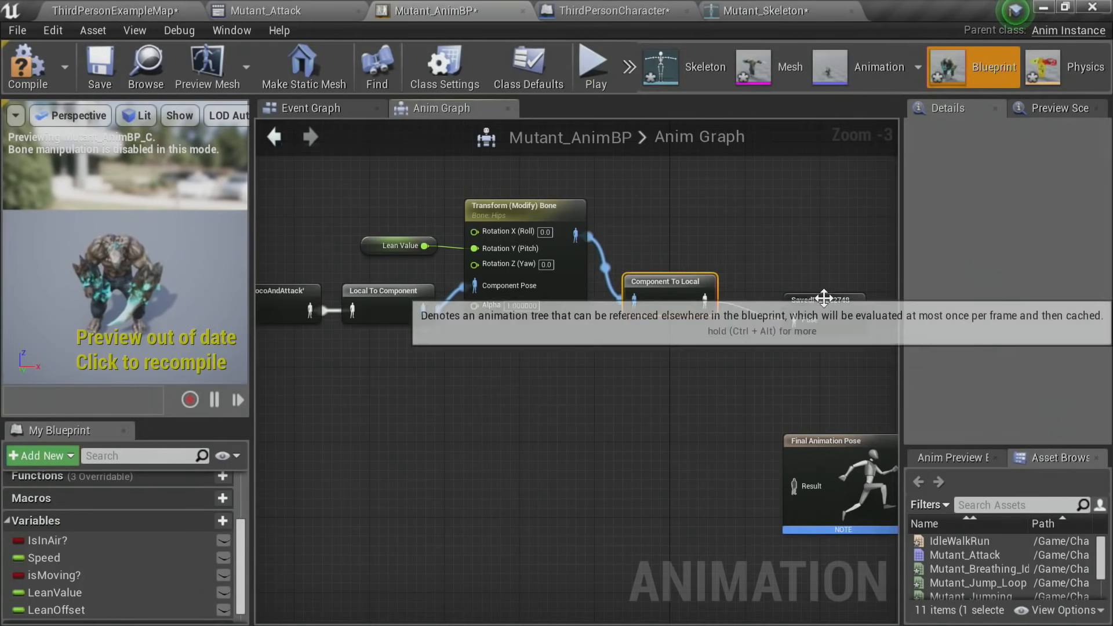
drag(829, 300, 800, 272)
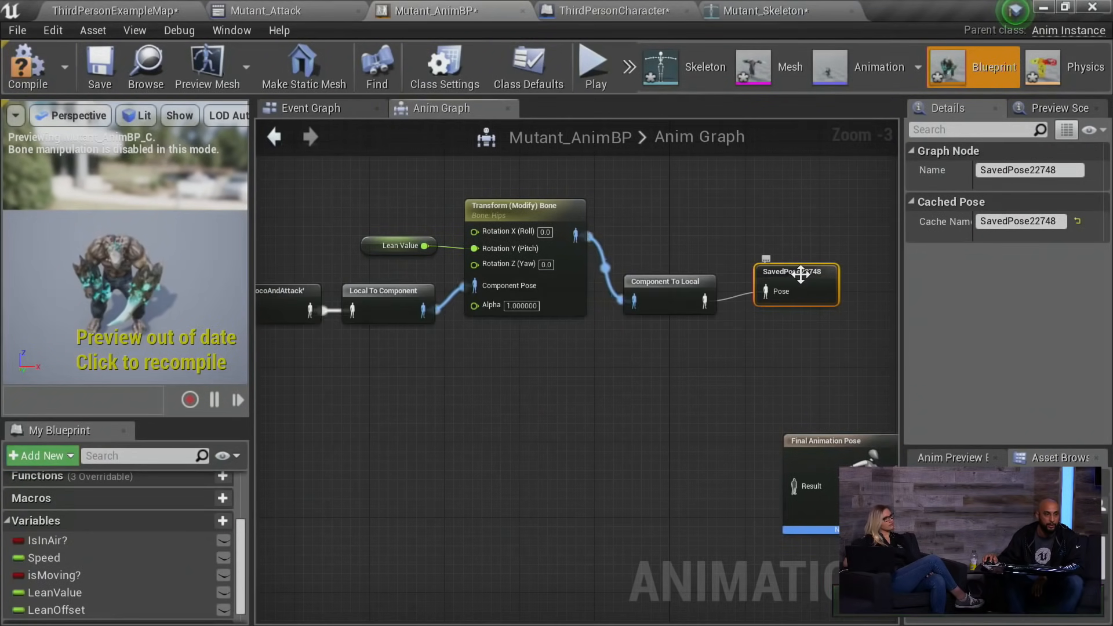
double_click(800, 274)
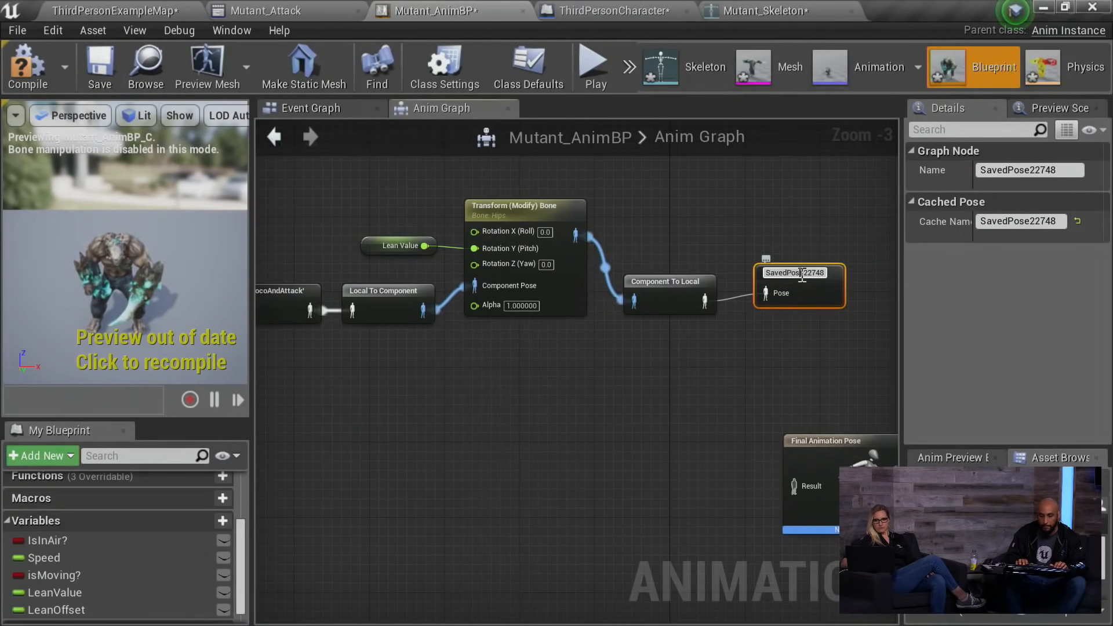
double_click(801, 273)
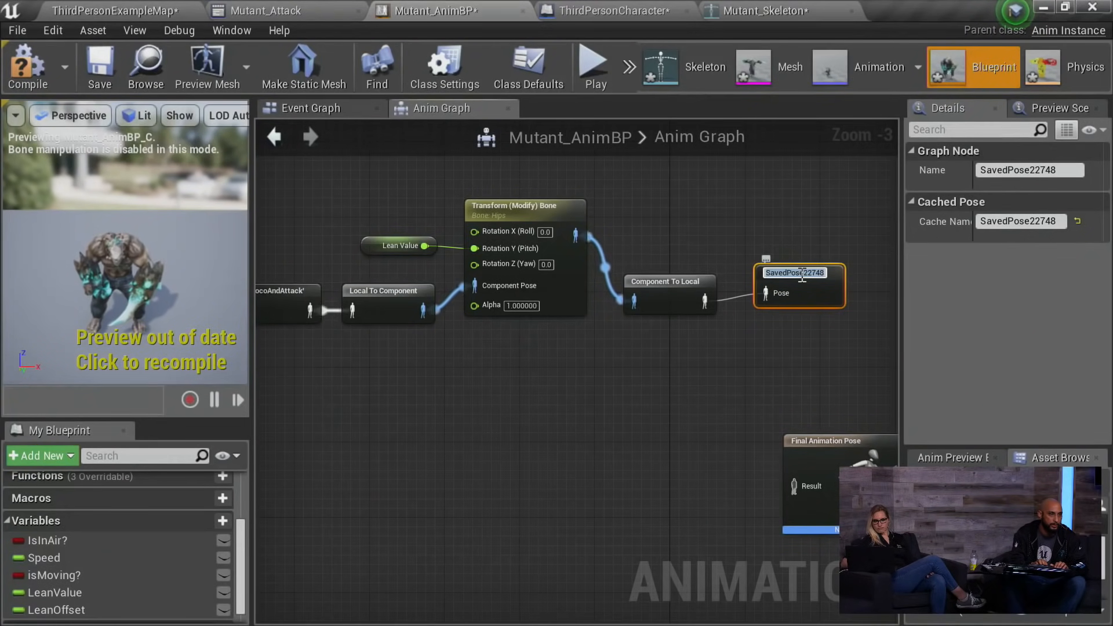
text(FullLocomotion)
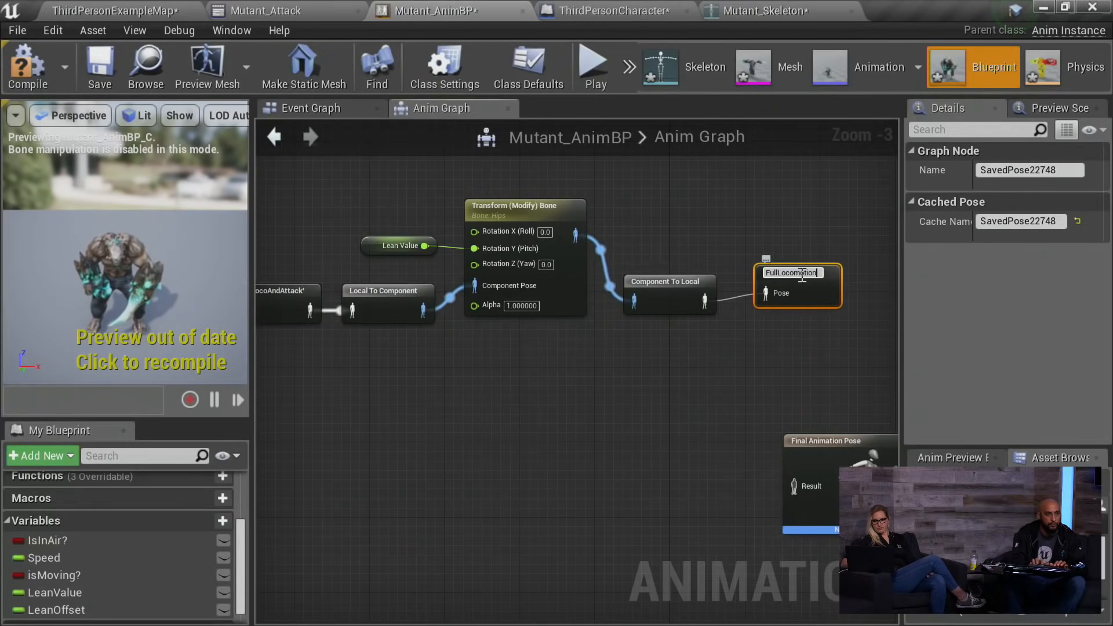
key(Return)
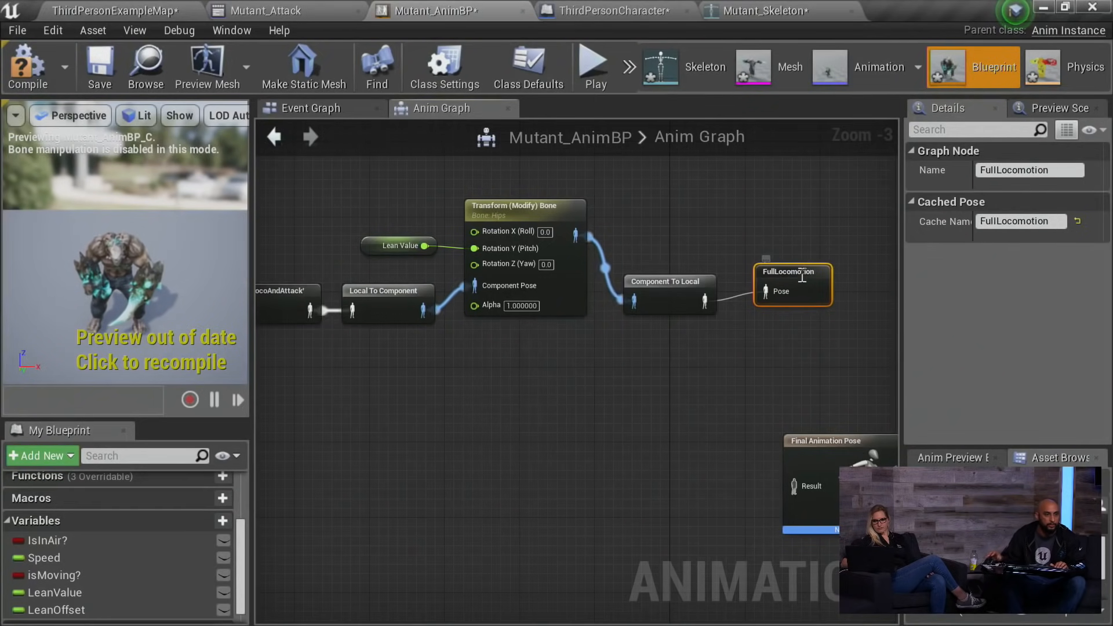
scroll(626, 203, down, 2)
right_drag(613, 328, 665, 338)
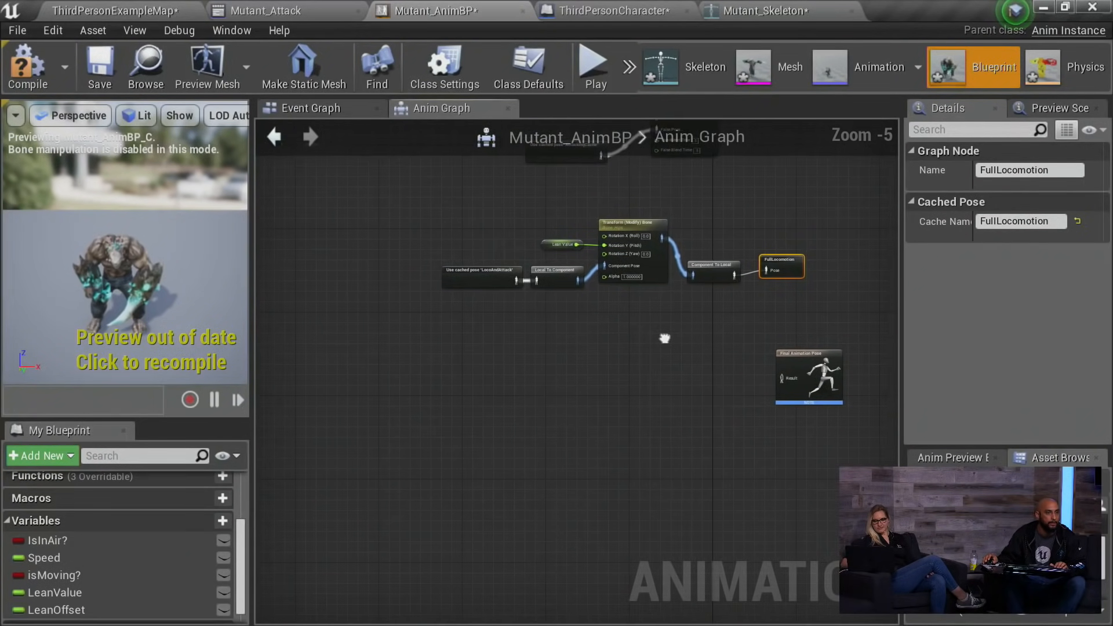
click(20, 58)
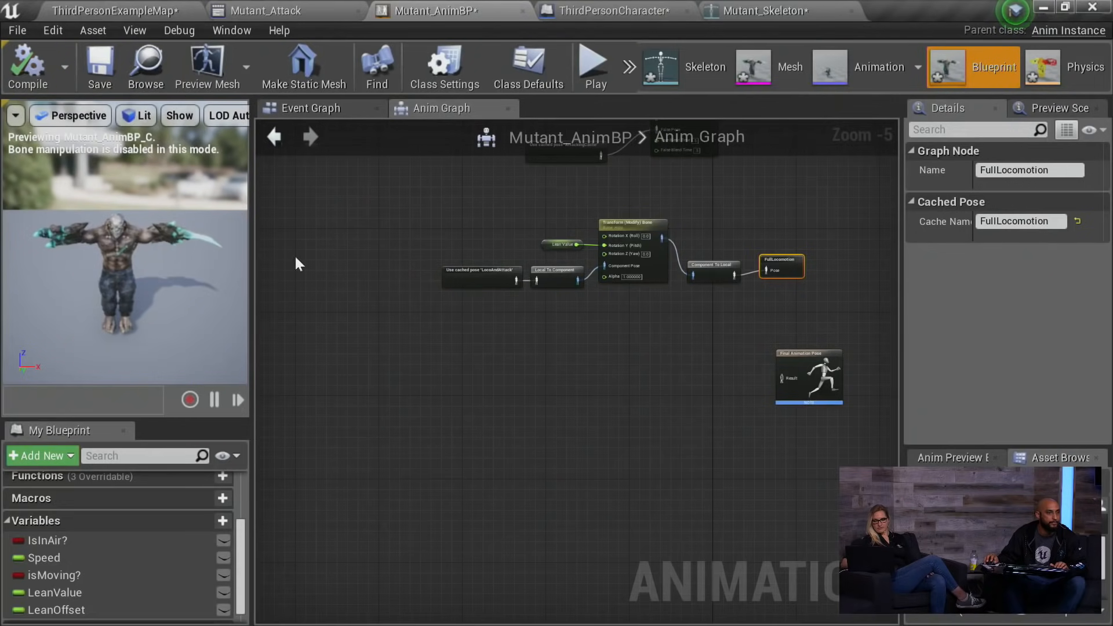
Step: Add a Use cached pose 'FullLocomotion' node in the empty area below the lean chain
click(552, 380)
scroll(517, 301, up, 2)
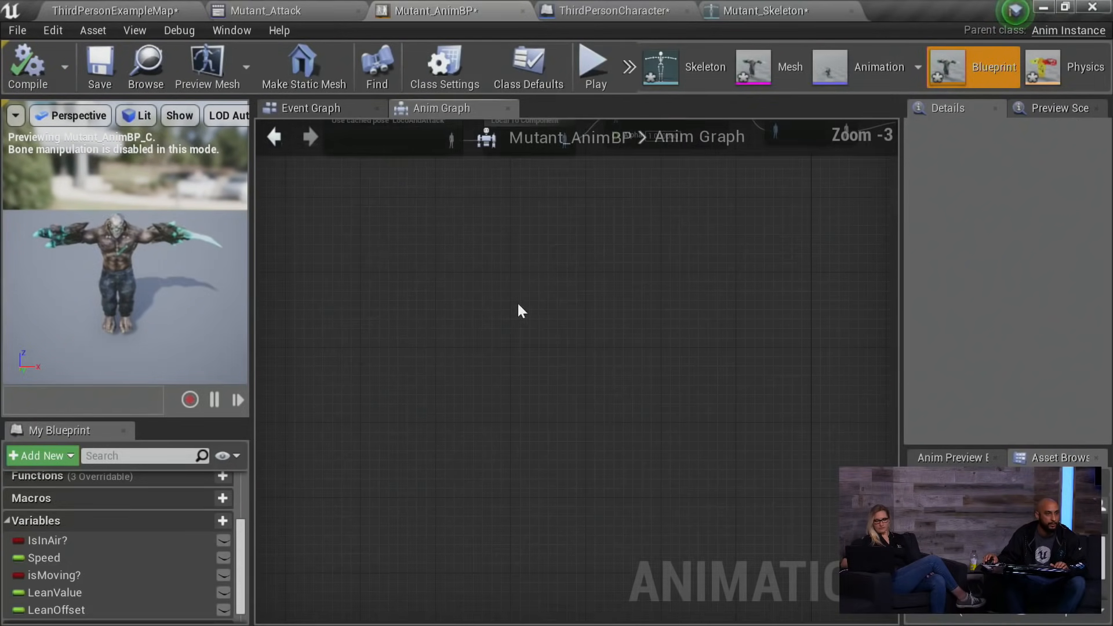
right_click(410, 374)
text(user fu)
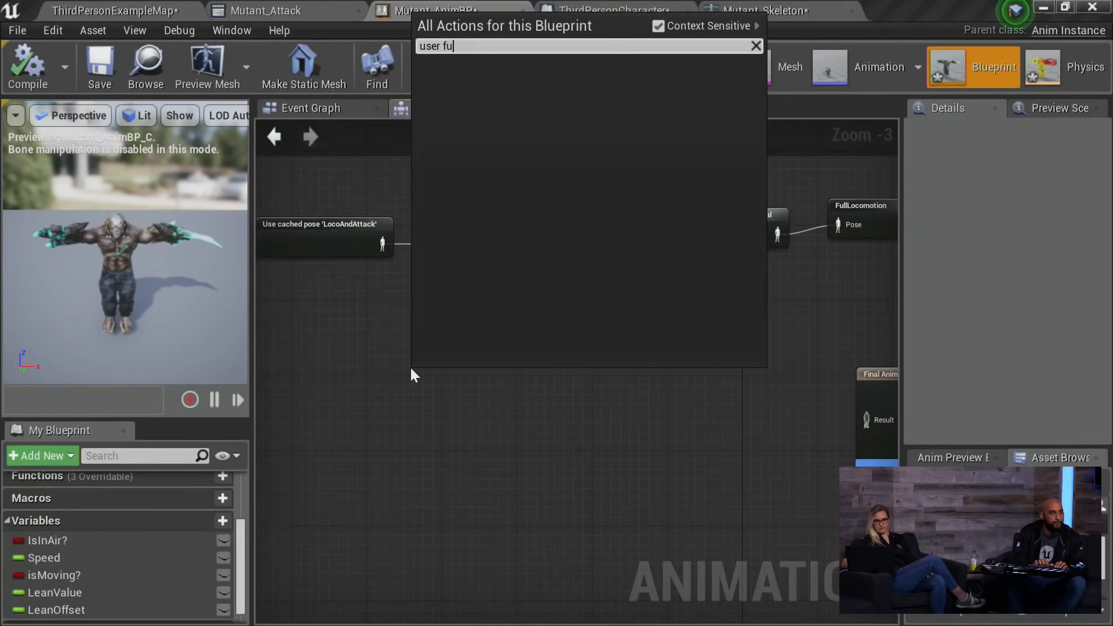
text(ll)
key(BackSpace)
key(BackSpace)
key(BackSpace)
key(BackSpace)
key(BackSpace)
key(BackSpace)
text(full)
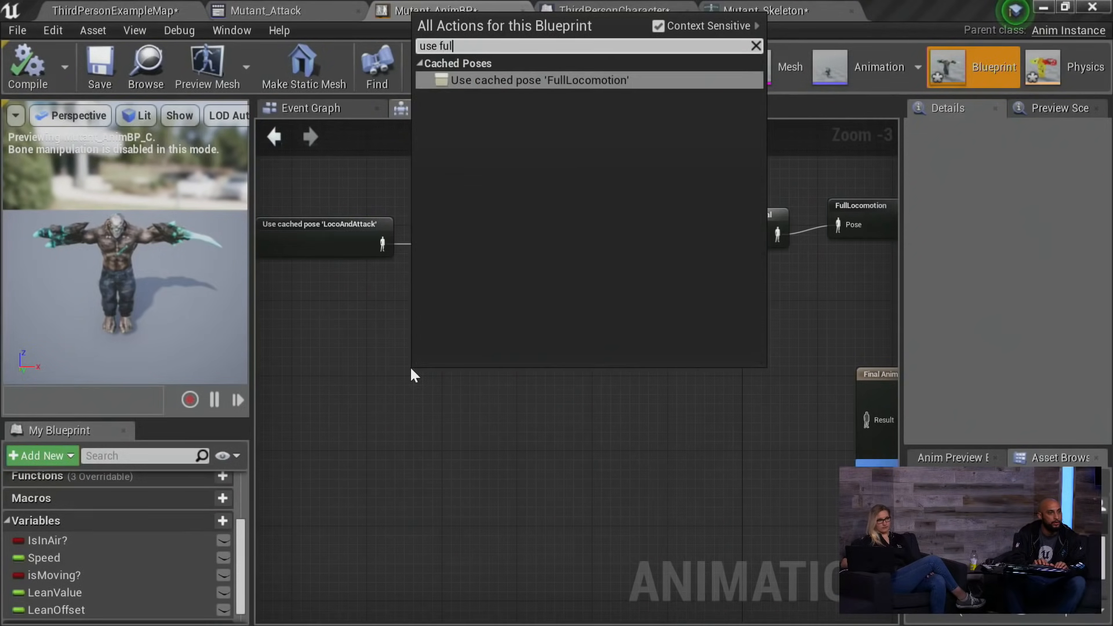
key(Return)
drag(429, 375, 342, 371)
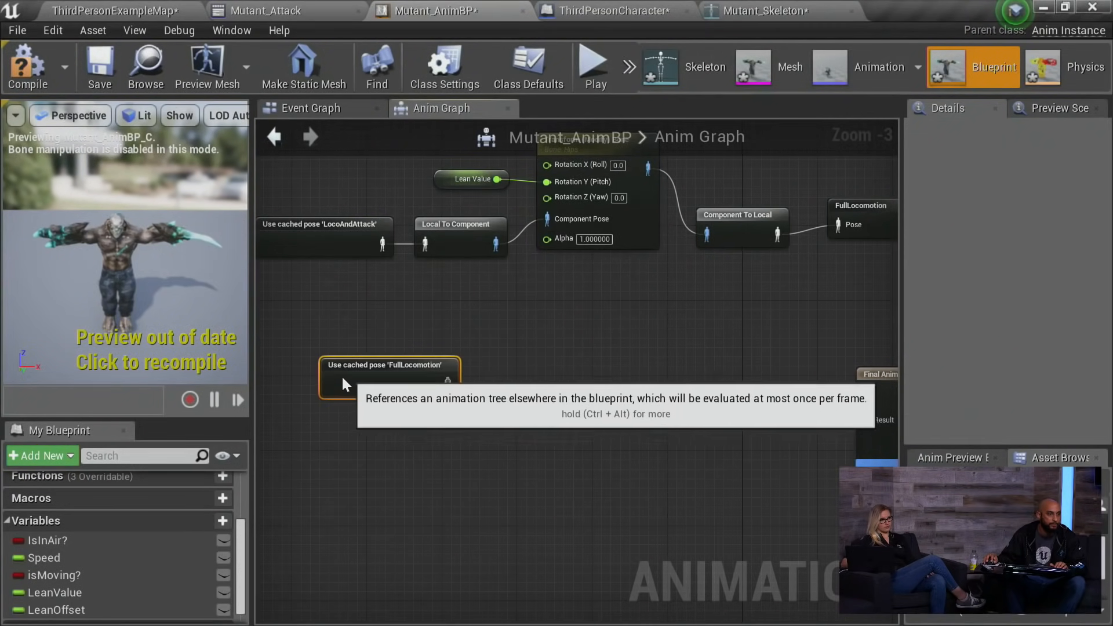
Step: Add a Look At skeletal control node beside the 'FullLocomotion' cached pose node
scroll(443, 393, up, 2)
right_click(498, 321)
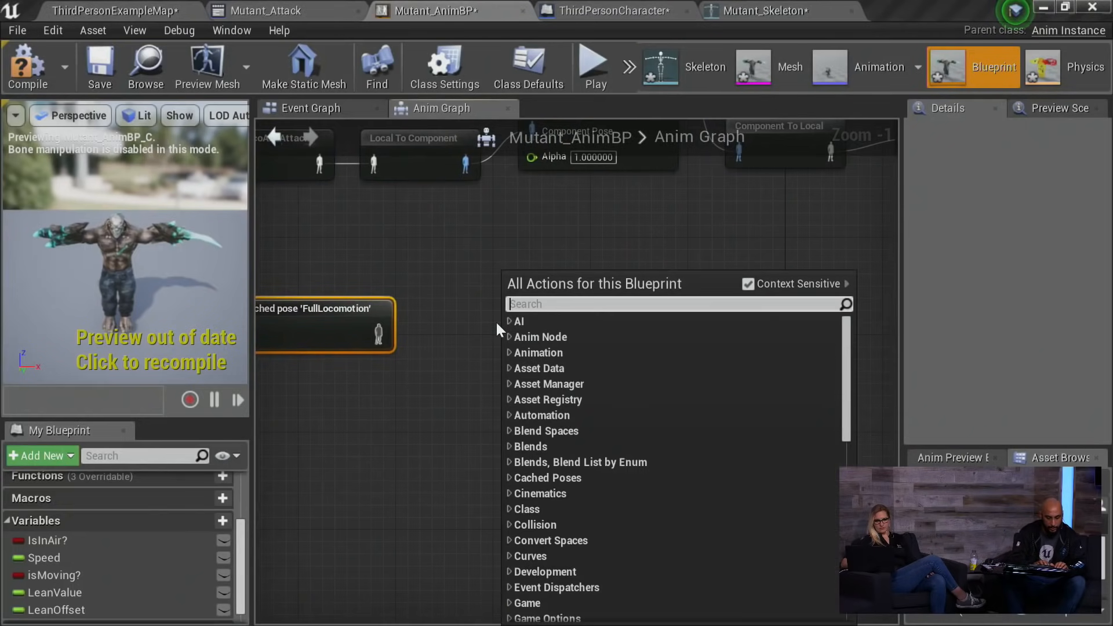
text(look at)
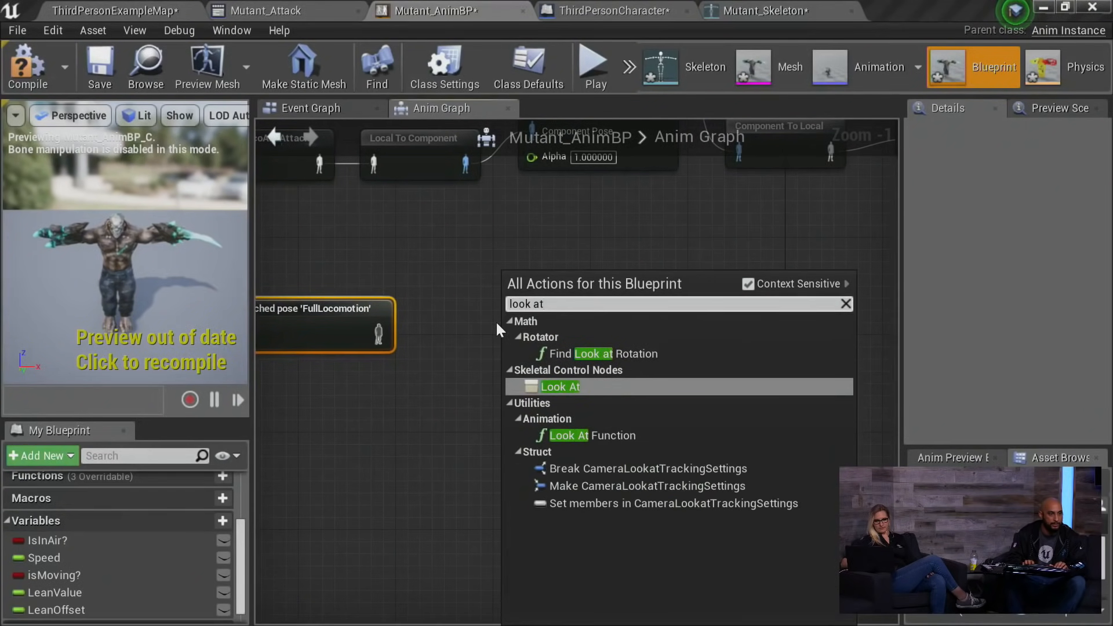
click(627, 385)
right_drag(567, 419, 580, 325)
click(580, 325)
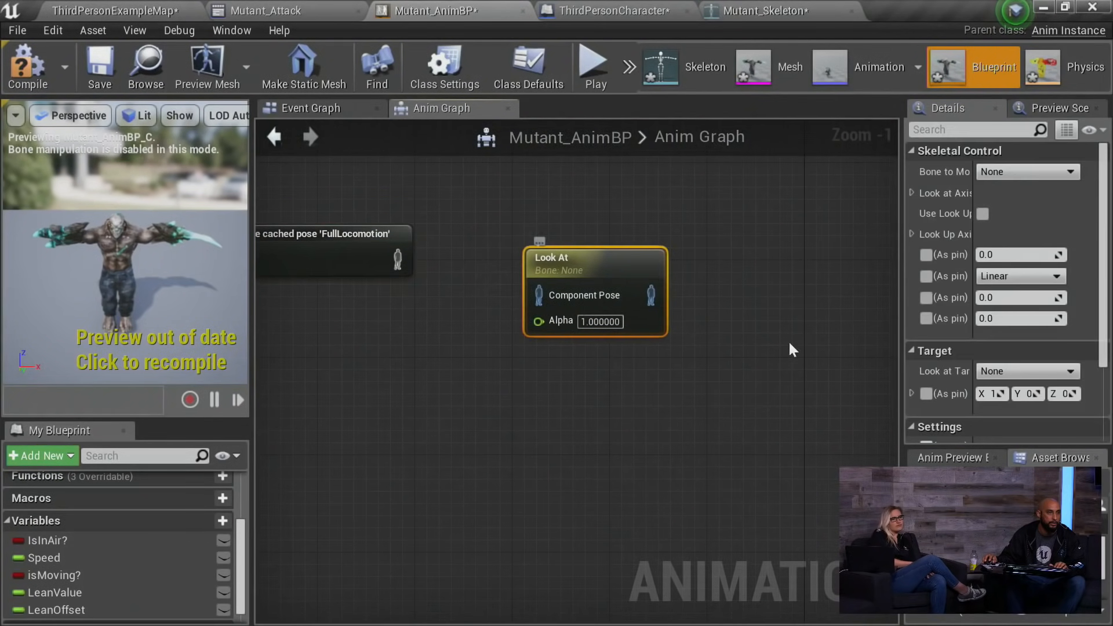
Step: Set the Look At node's Bone to Modify to Head and expose its Look at Location as a pin
drag(900, 290, 755, 290)
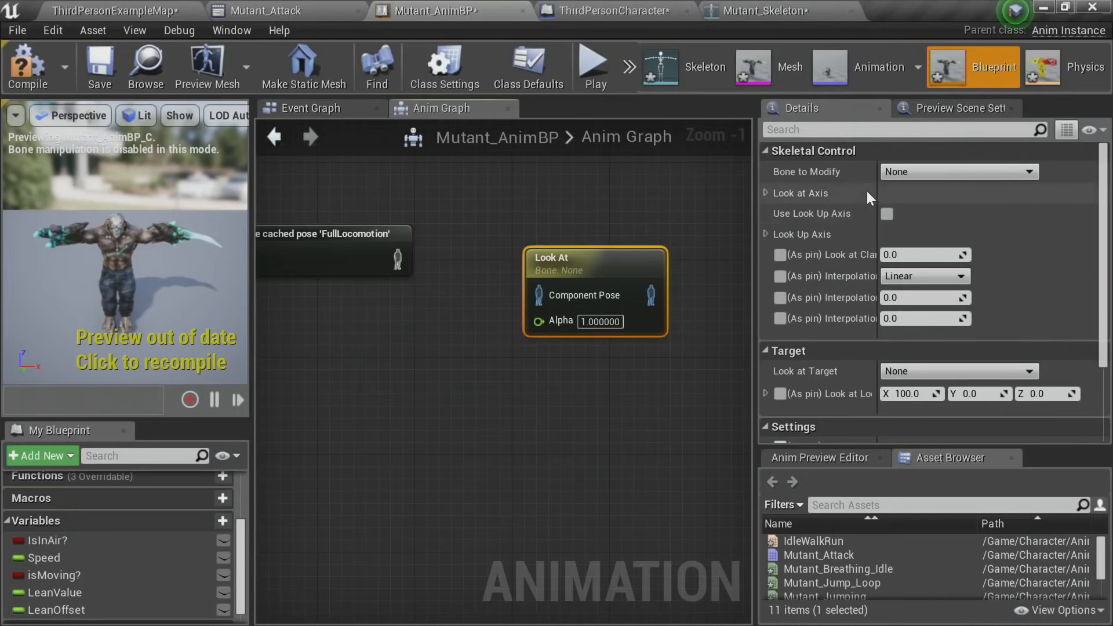
click(964, 173)
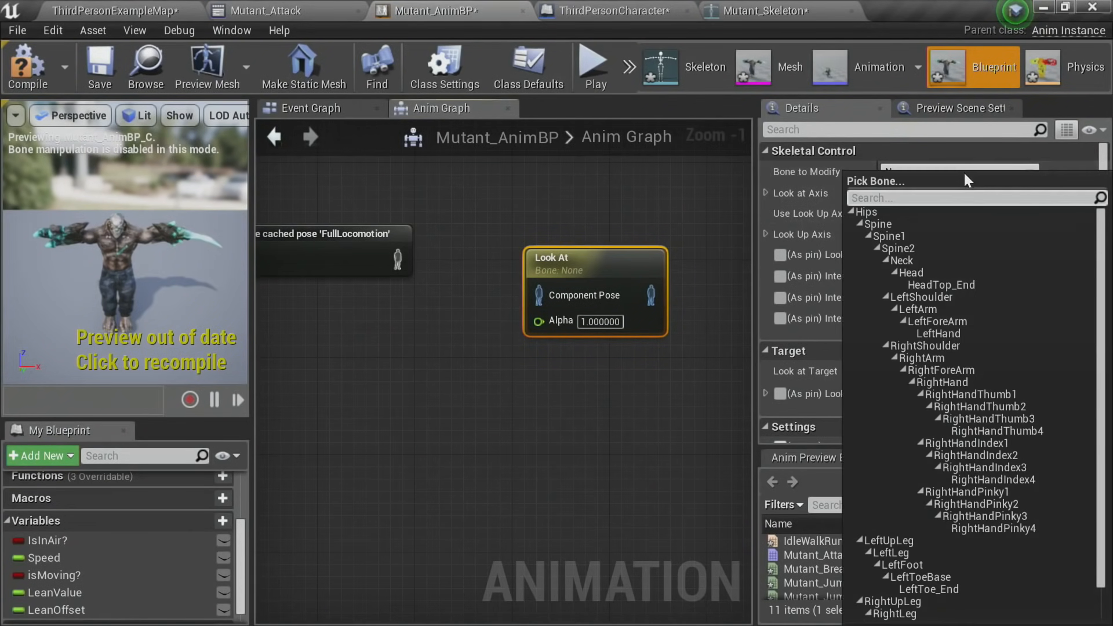
click(934, 269)
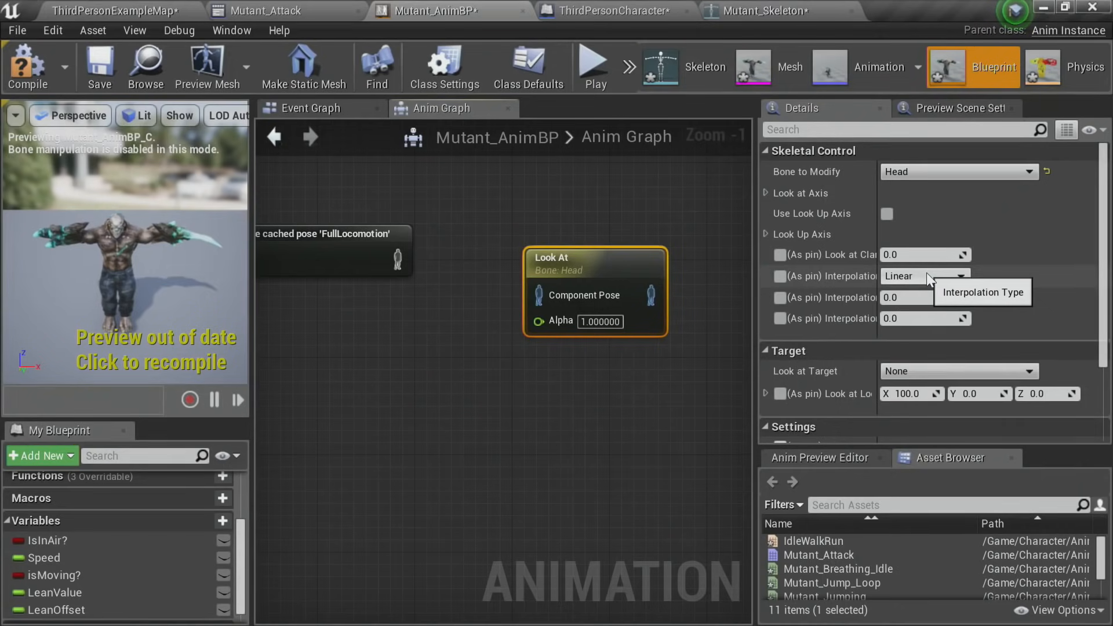
drag(875, 226, 930, 226)
scroll(878, 269, down, 3)
scroll(863, 281, down, 1)
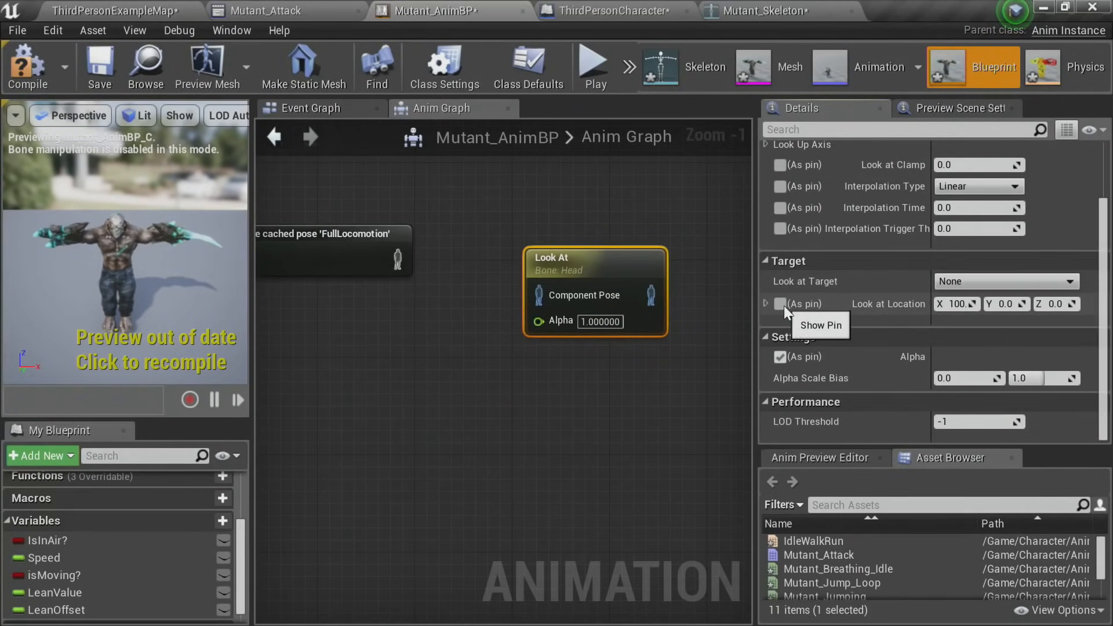
click(780, 304)
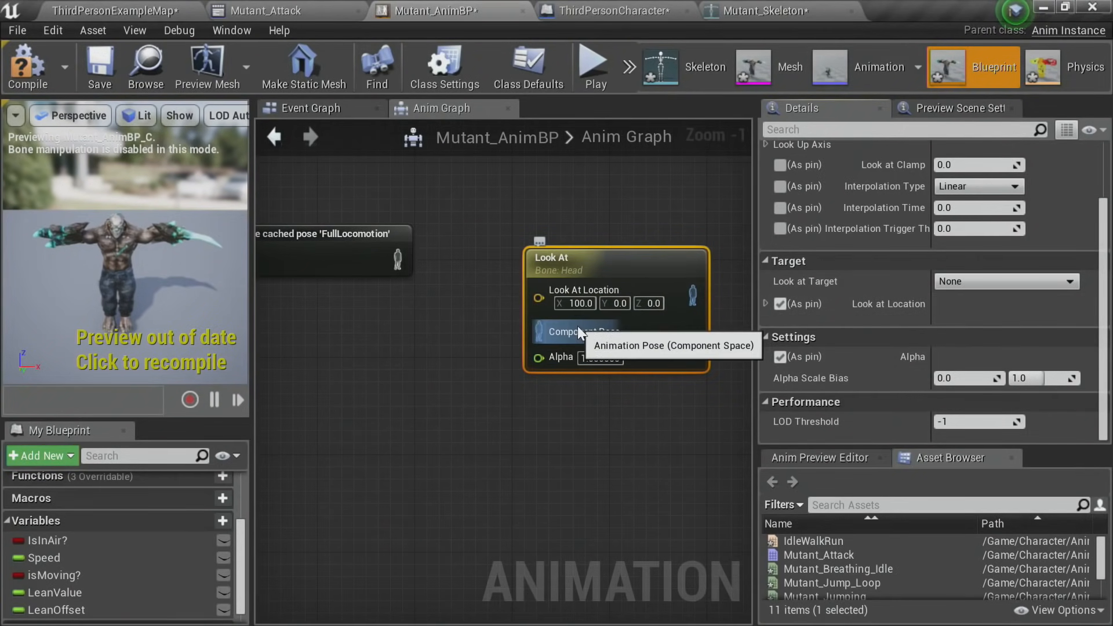
Step: Promote the Look At node's Look At Location input to a new vector variable named LookAtTarget
right_drag(443, 289, 491, 318)
drag(328, 266, 307, 338)
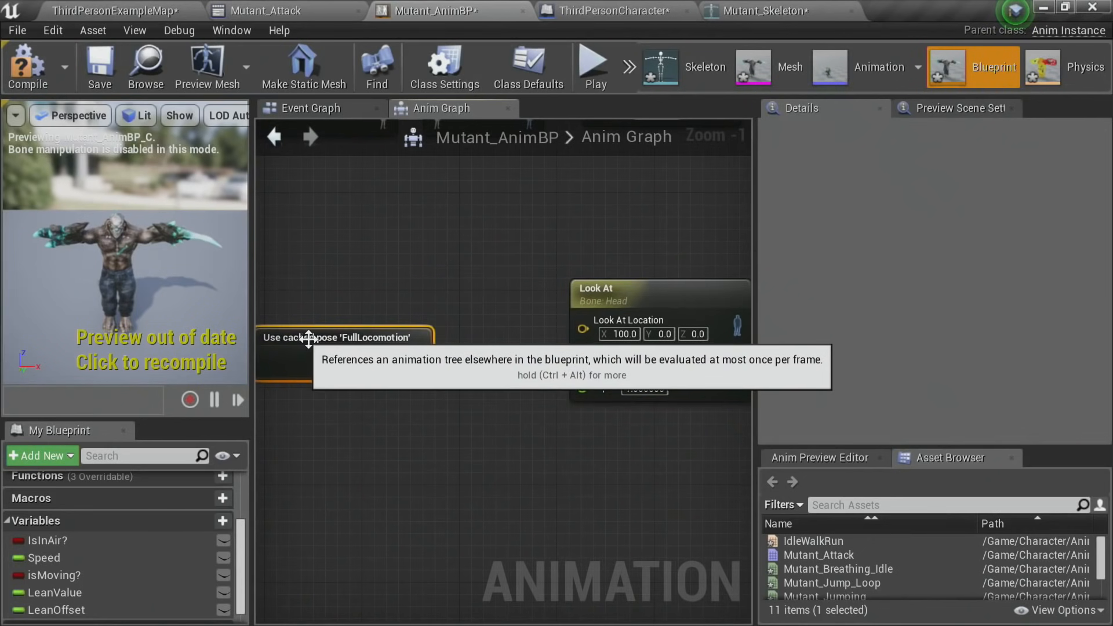
right_drag(503, 380, 449, 326)
right_click(531, 274)
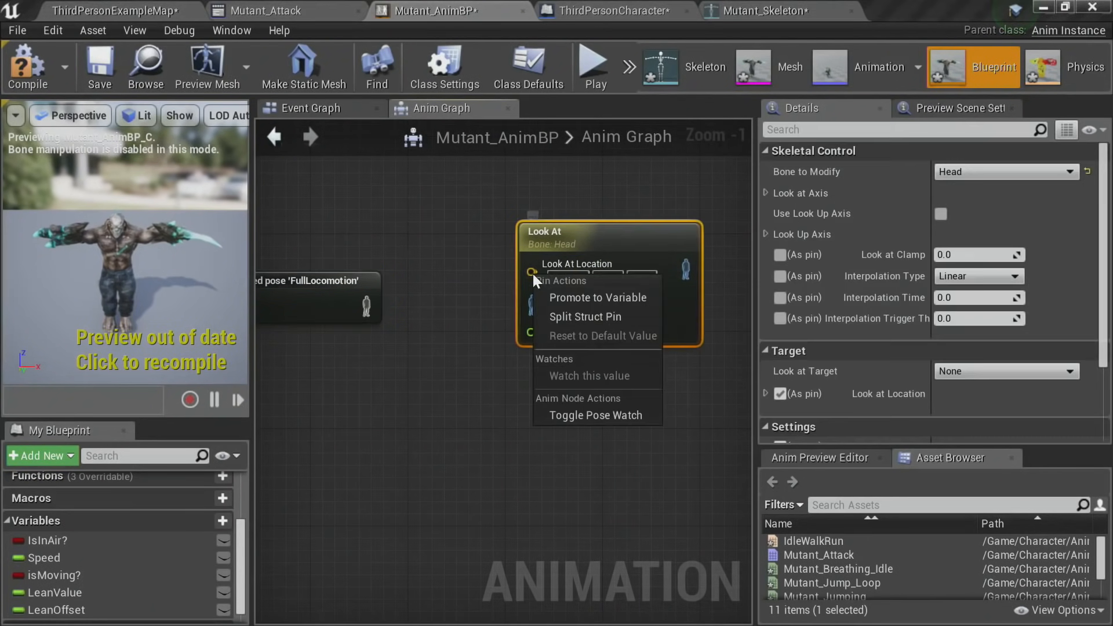
click(568, 300)
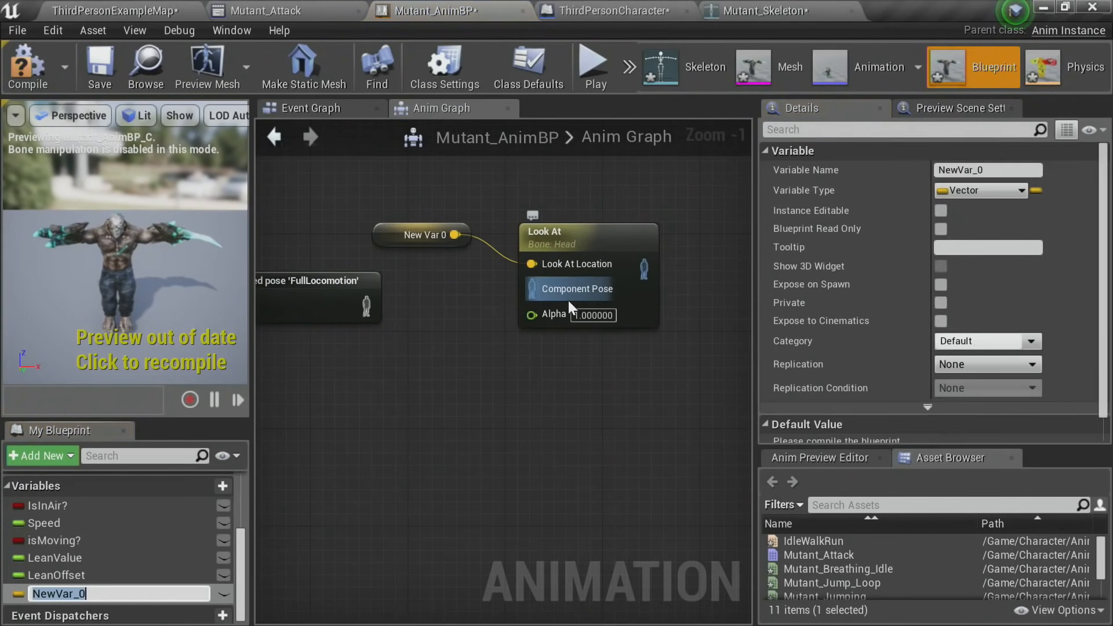
text(LookAt)
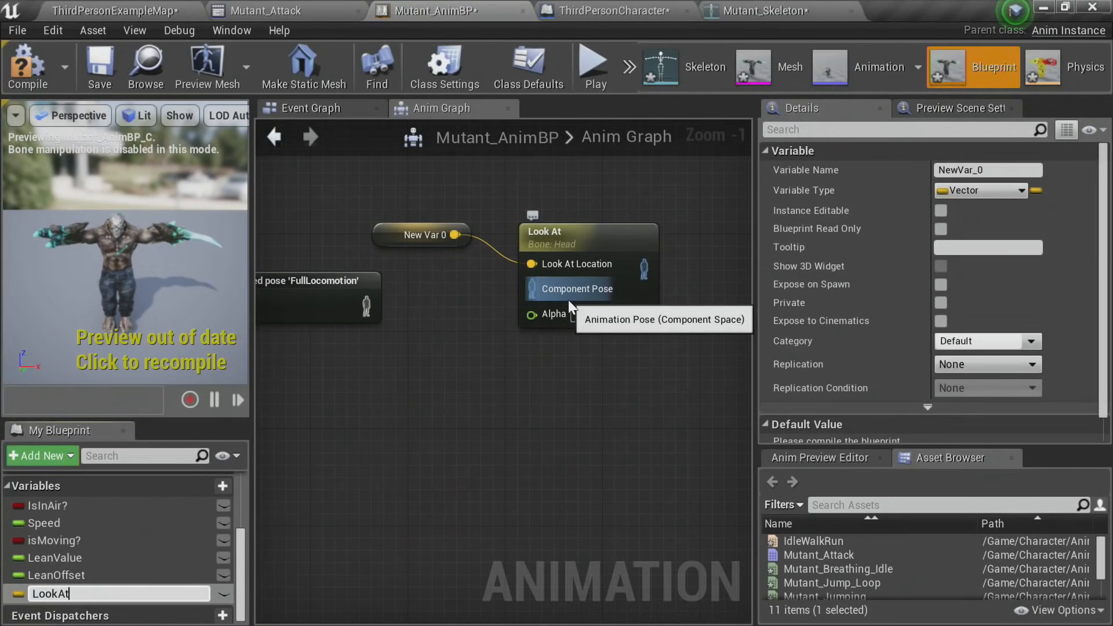
text(Target)
key(Return)
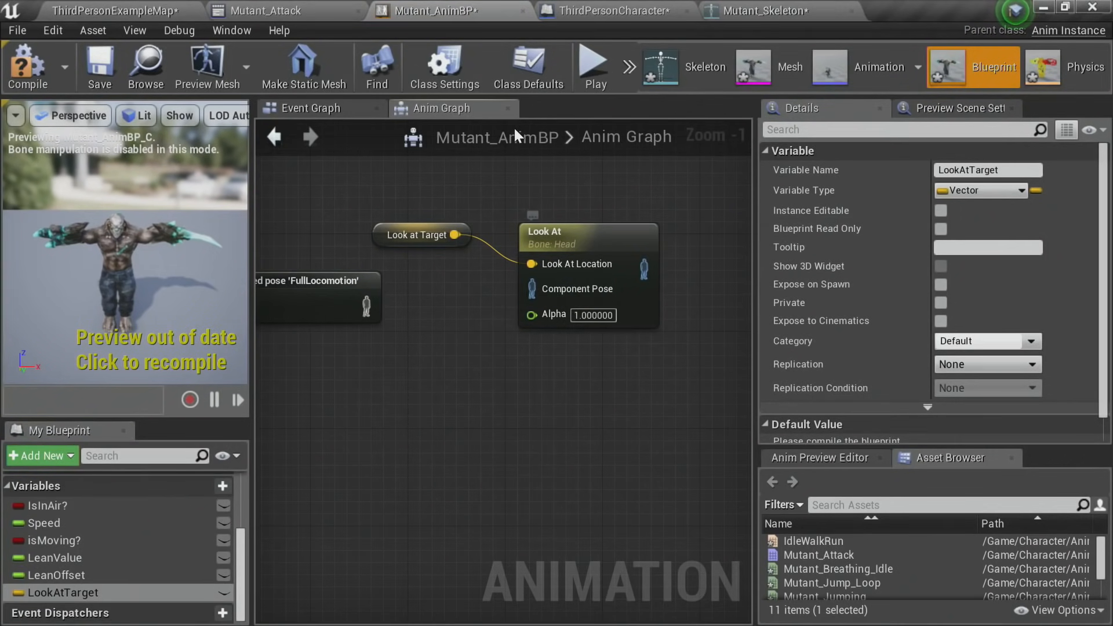
Step: Connect the 'FullLocomotion' cached pose to Look At's Component Pose through a Local To Component conversion and space the nodes apart
drag(429, 234, 380, 222)
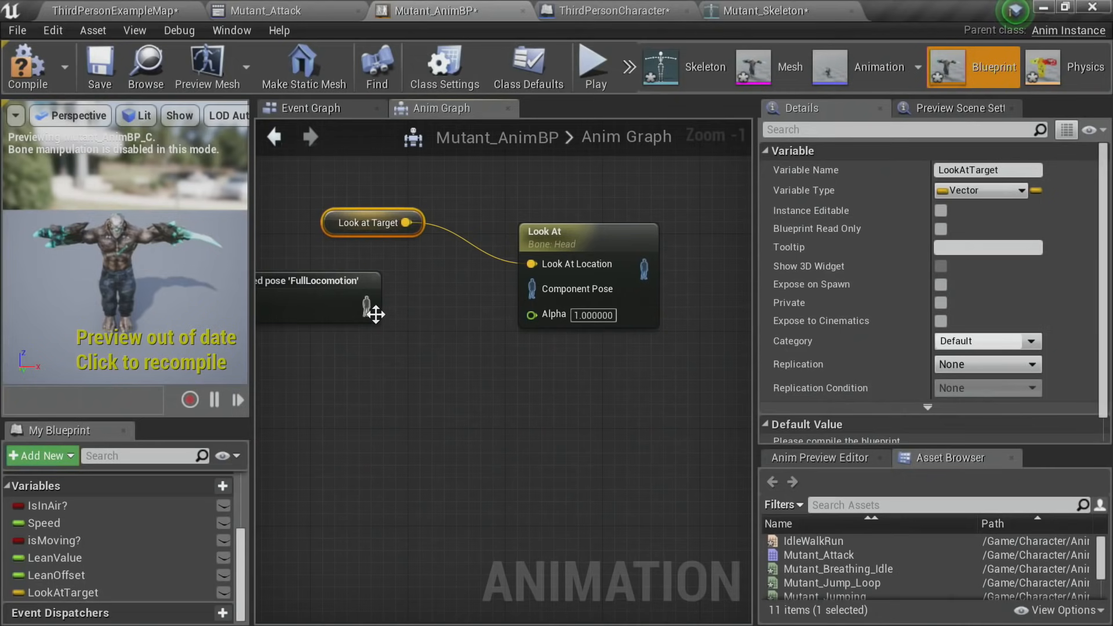
drag(369, 307, 527, 298)
click(370, 296)
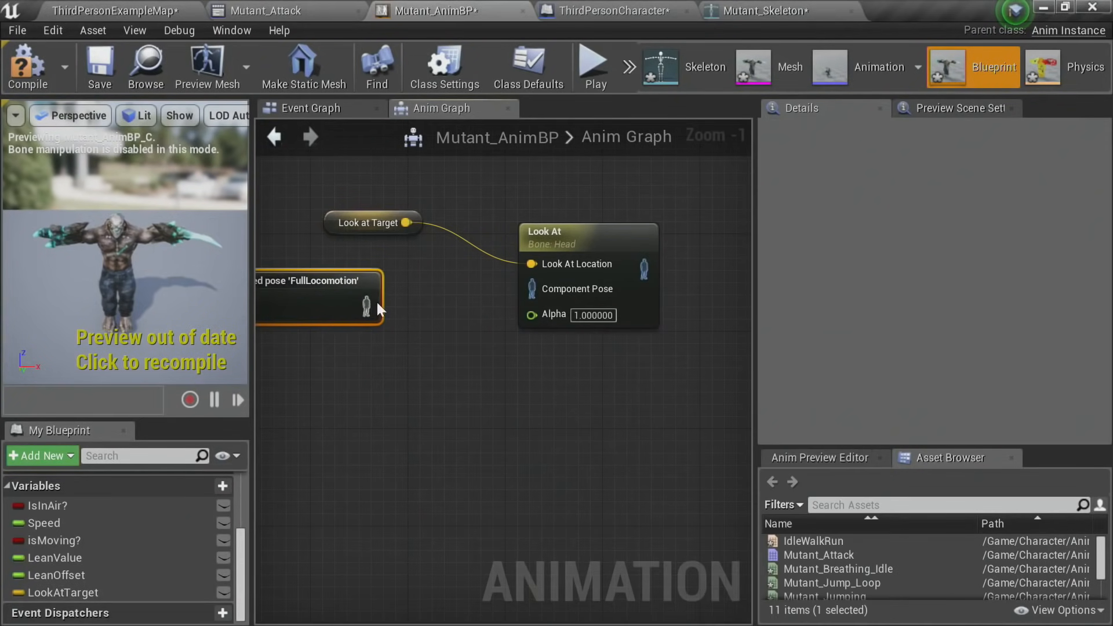
mouse_move(380, 308)
mouse_down()
mouse_move(432, 308)
mouse_move(392, 307)
mouse_up()
drag(379, 305, 532, 289)
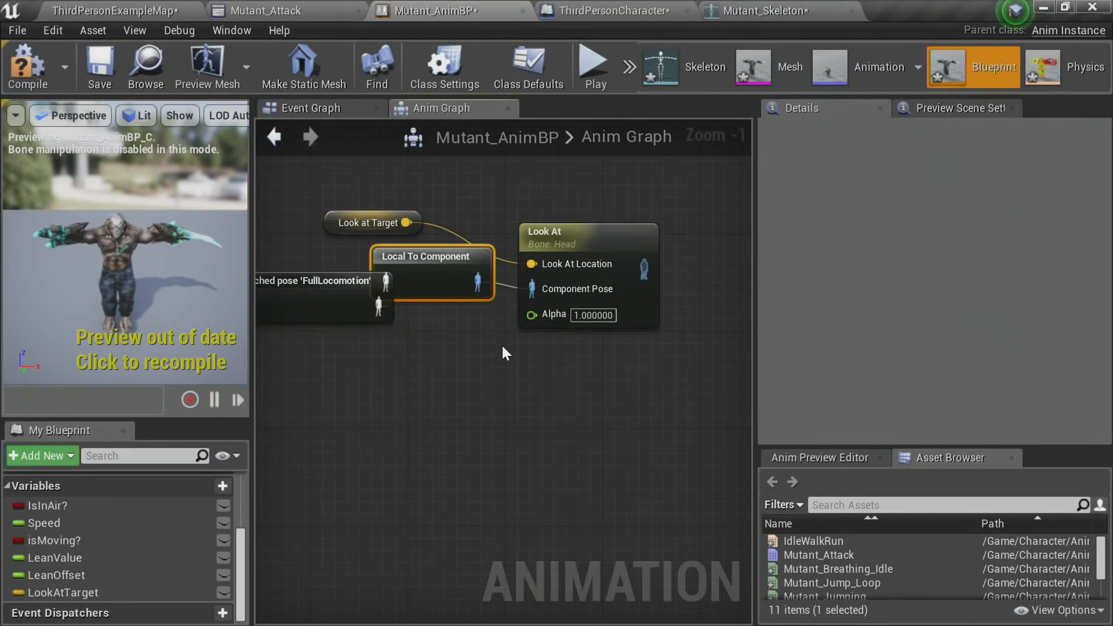
right_drag(503, 346, 570, 347)
drag(366, 295, 329, 281)
Step: Connect the Look At node's output pose to the Final Animation Pose result through a Component To Local conversion
right_drag(661, 349, 525, 337)
scroll(559, 357, down, 2)
right_drag(666, 298, 523, 324)
drag(474, 285, 725, 306)
right_drag(490, 338, 605, 327)
scroll(603, 317, up, 2)
Step: Compile with the Look At node selected and inspect the mutant's head up close in a widened preview viewport
click(542, 241)
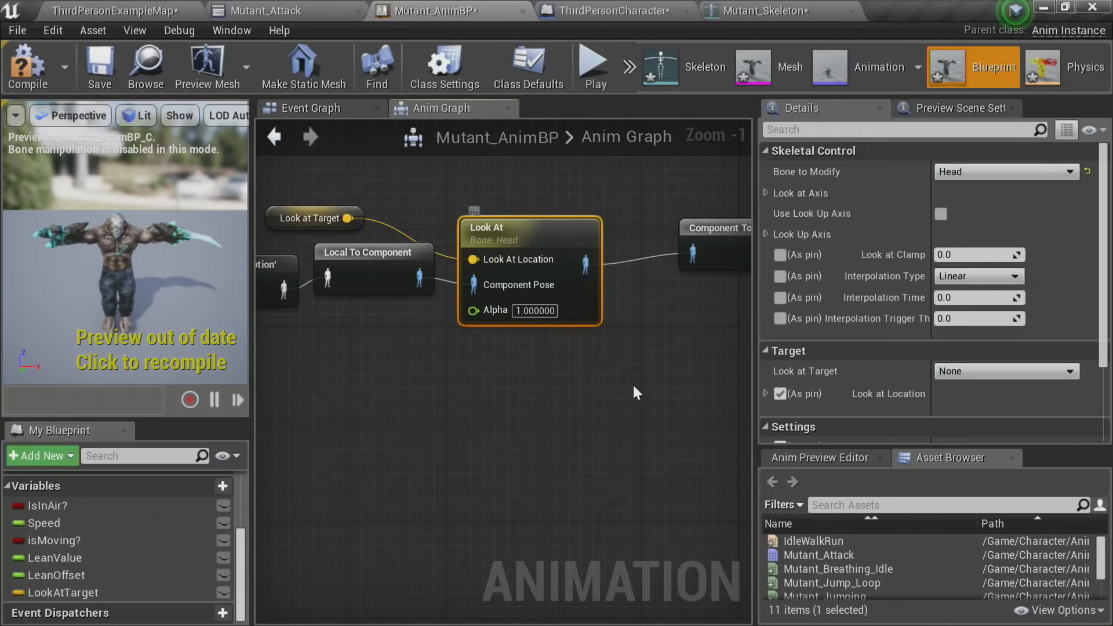
click(28, 66)
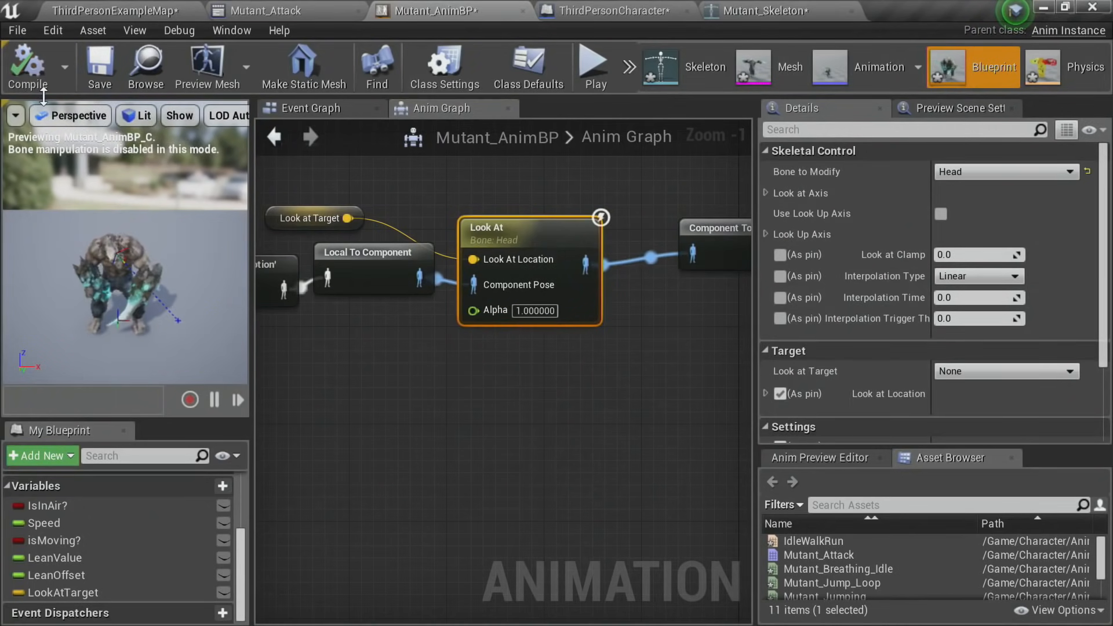
mouse_move(226, 231)
right_down()
mouse_move(232, 243)
mouse_move(234, 229)
mouse_move(208, 228)
right_up()
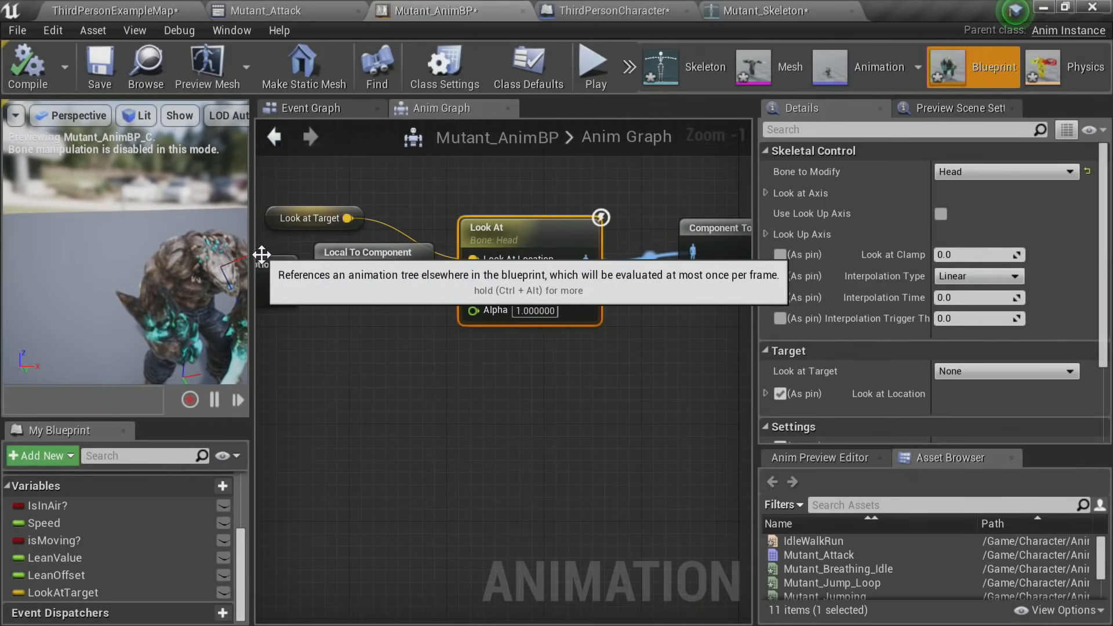
drag(253, 254, 382, 255)
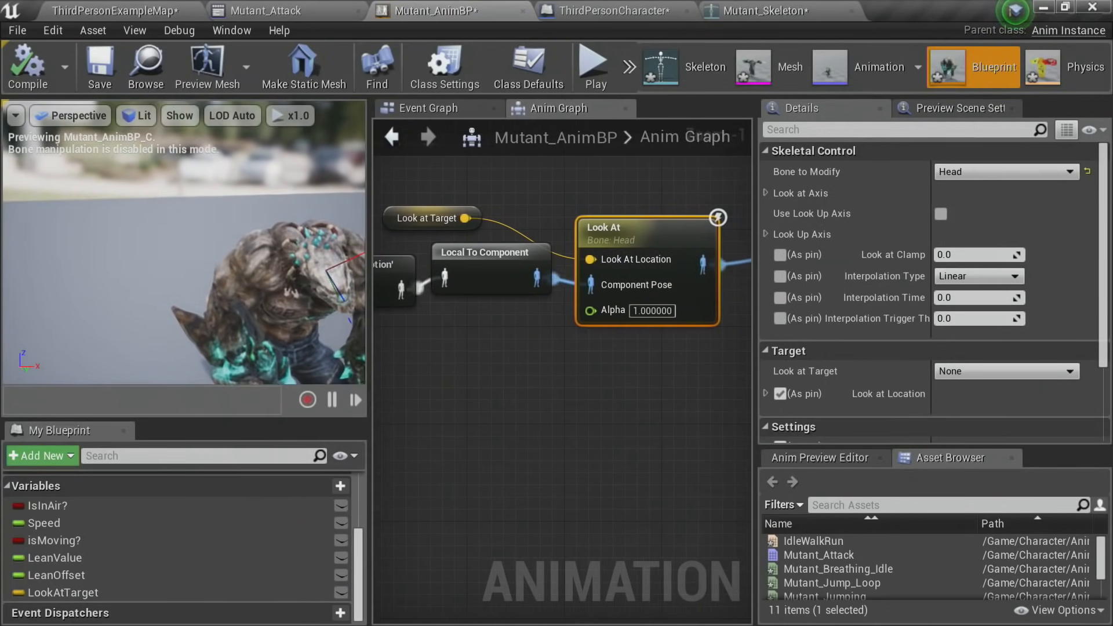
Step: Set the preview value of Look at Target's Y to 500 and inspect how the mutant's head turns
right_drag(195, 260, 168, 232)
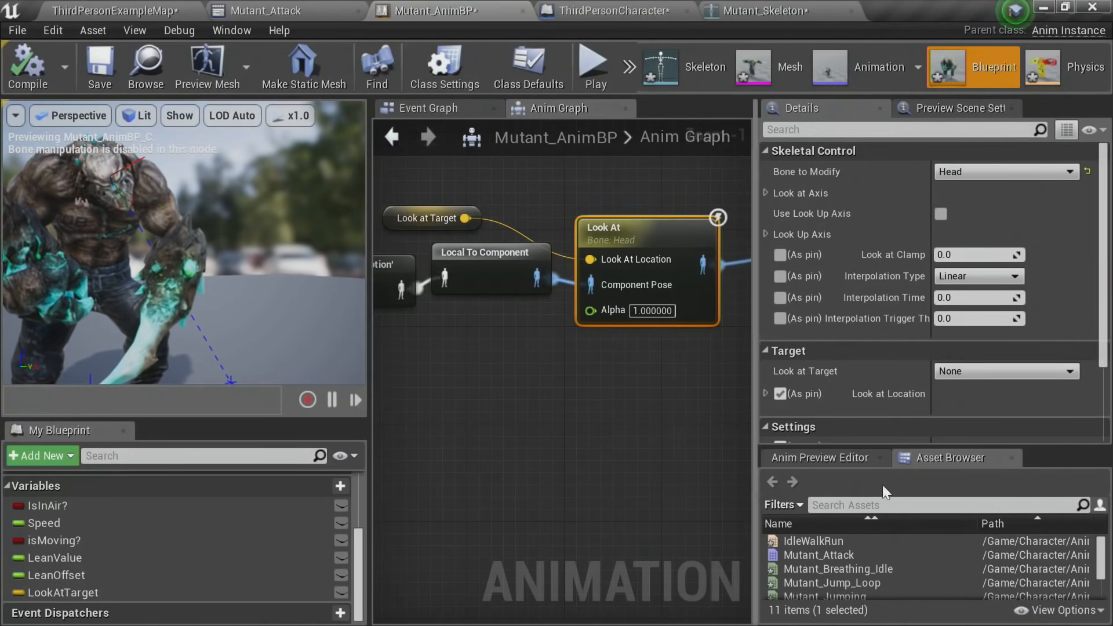
click(814, 458)
drag(850, 445, 850, 275)
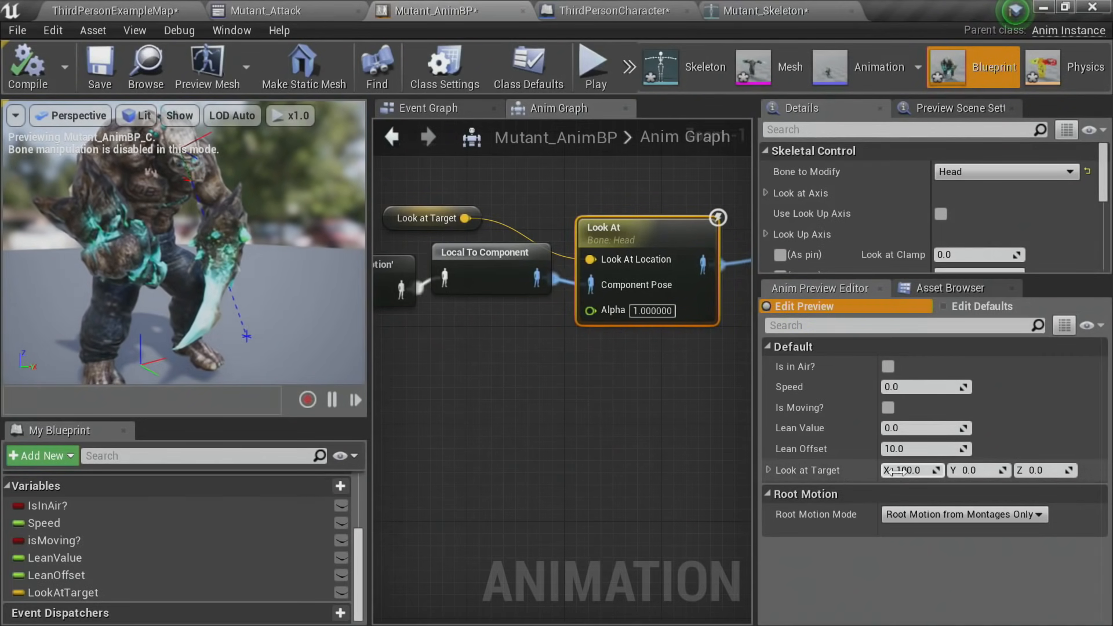
click(994, 472)
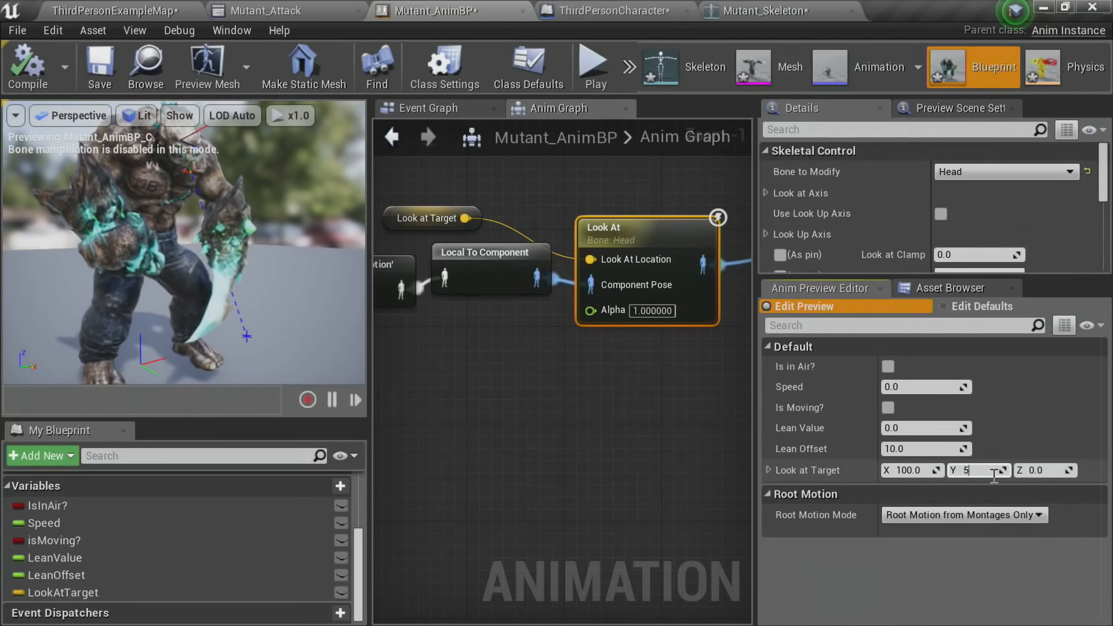
text(500)
key(Return)
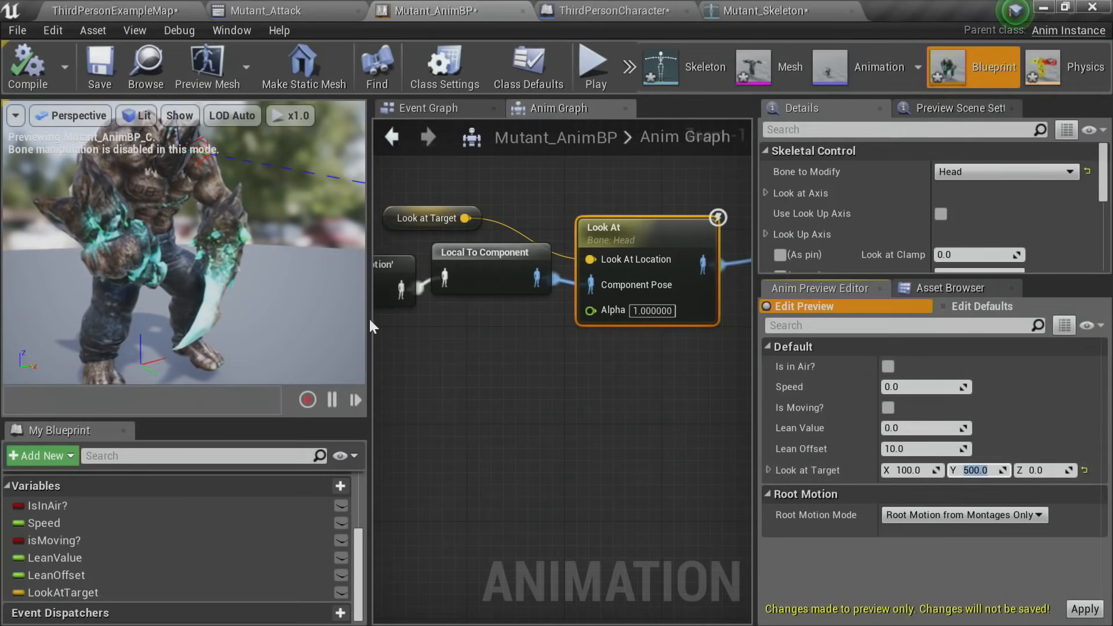
alt+drag(313, 313, 371, 313)
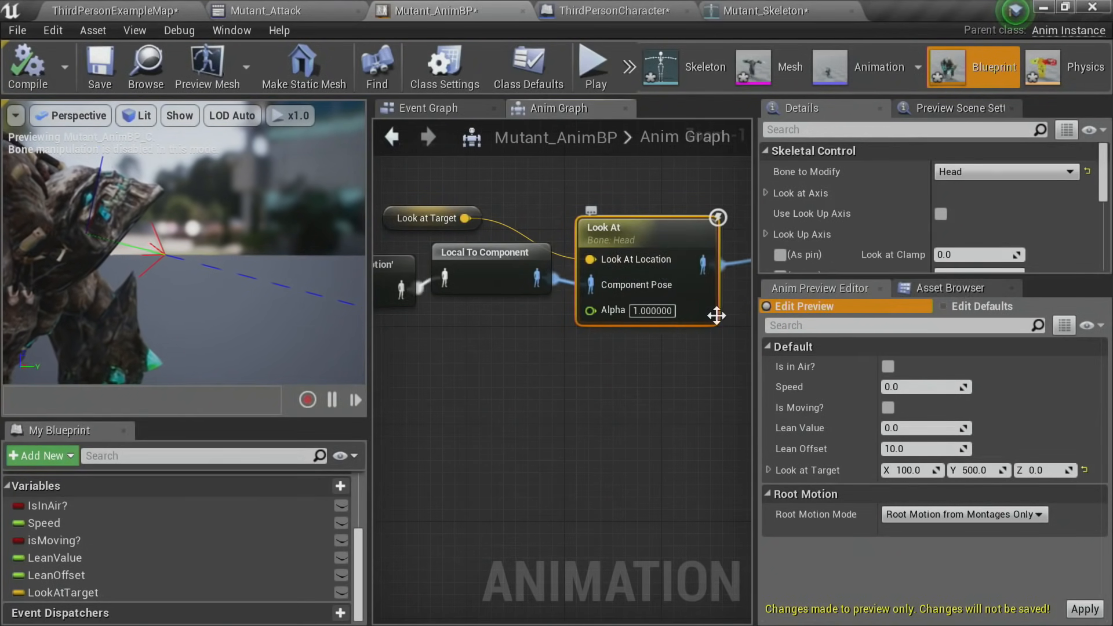
Step: Set the Look At node's Look at Axis to Y 0, Z 1 in local space and compile
drag(896, 272, 896, 377)
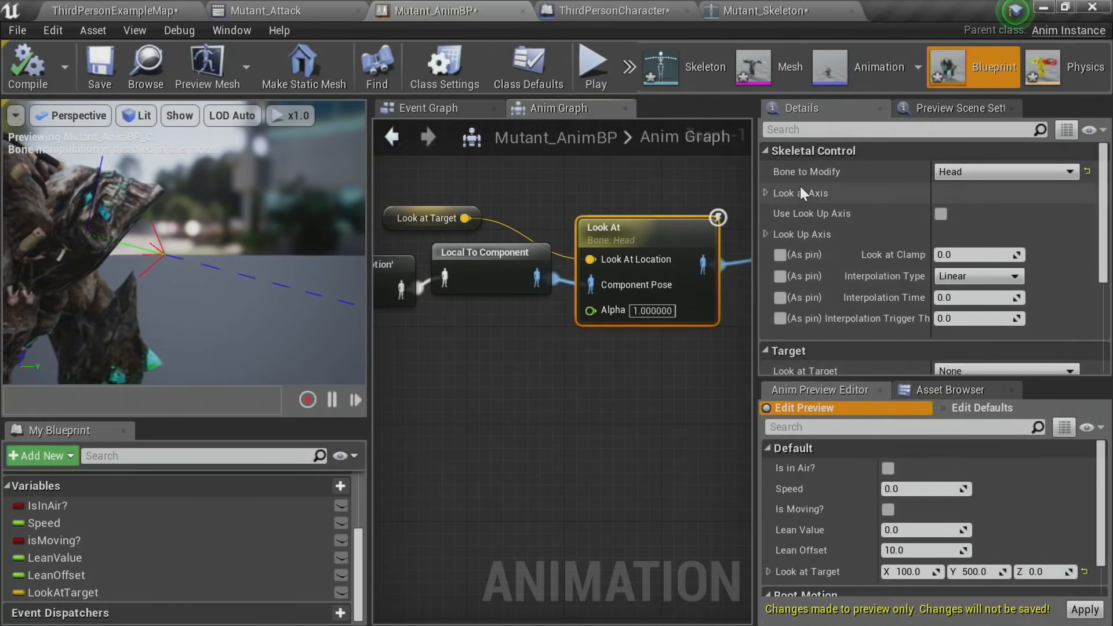
click(765, 193)
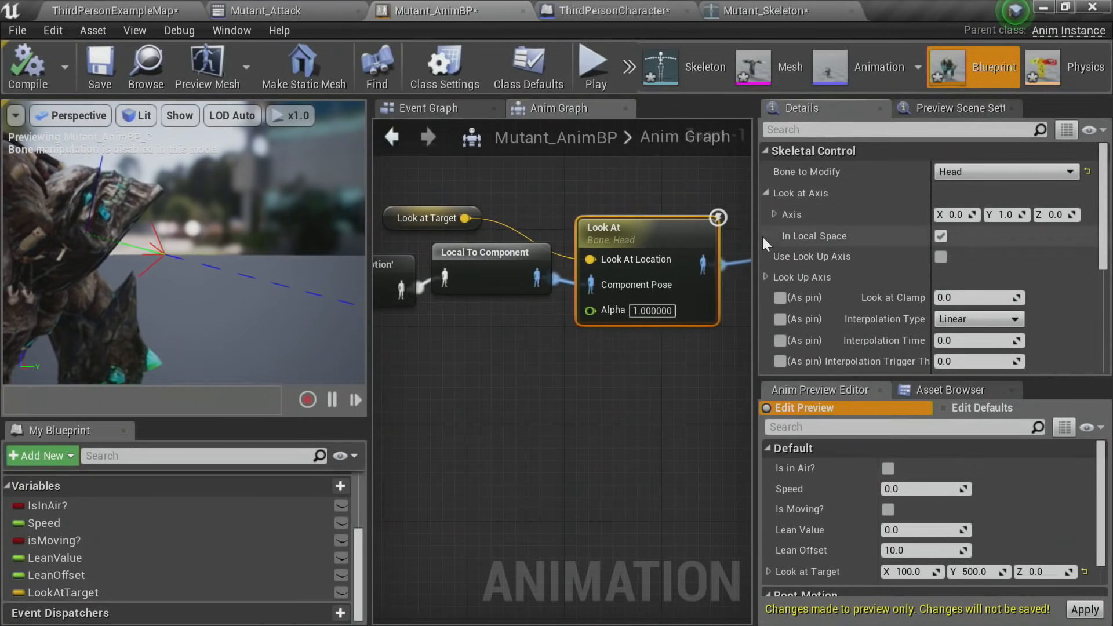
click(765, 277)
drag(760, 258, 643, 232)
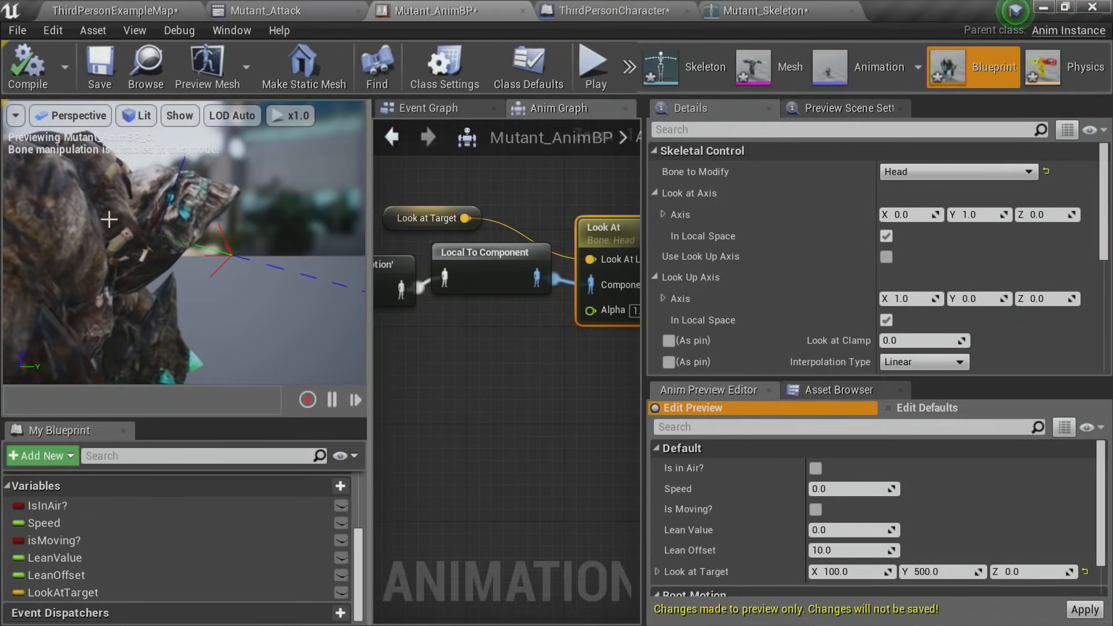
click(982, 216)
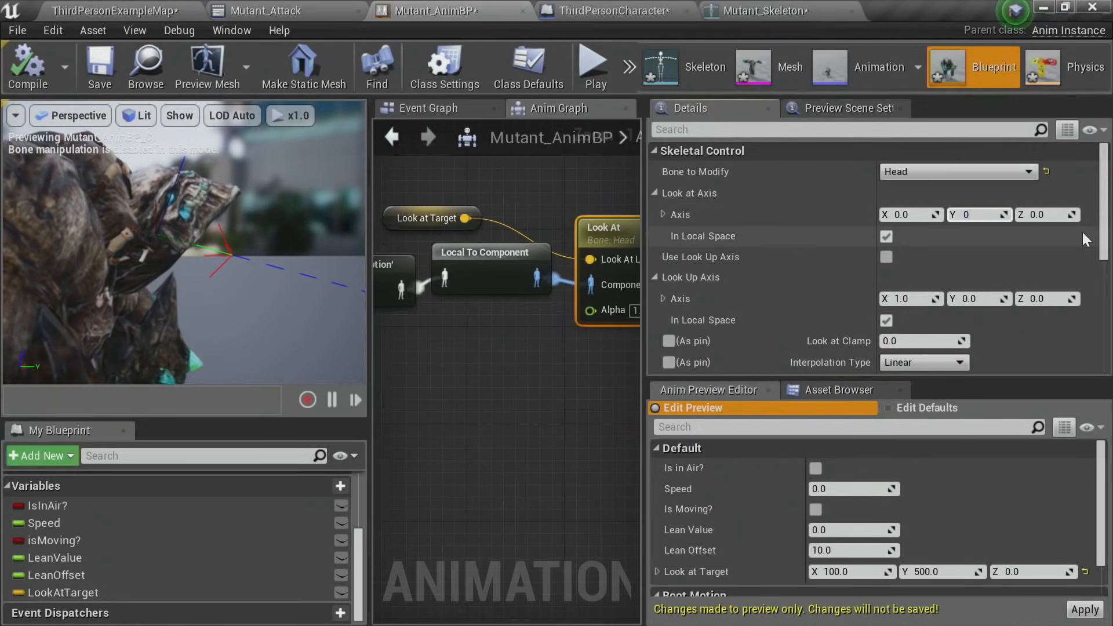
text(0)
key(Tab)
text(1.0)
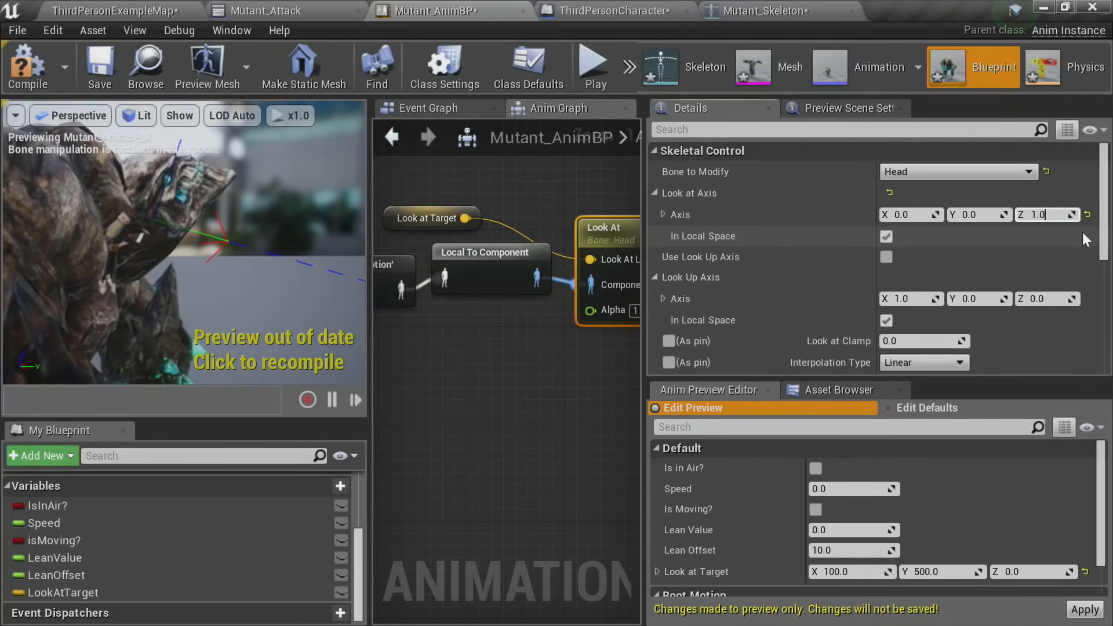
key(Return)
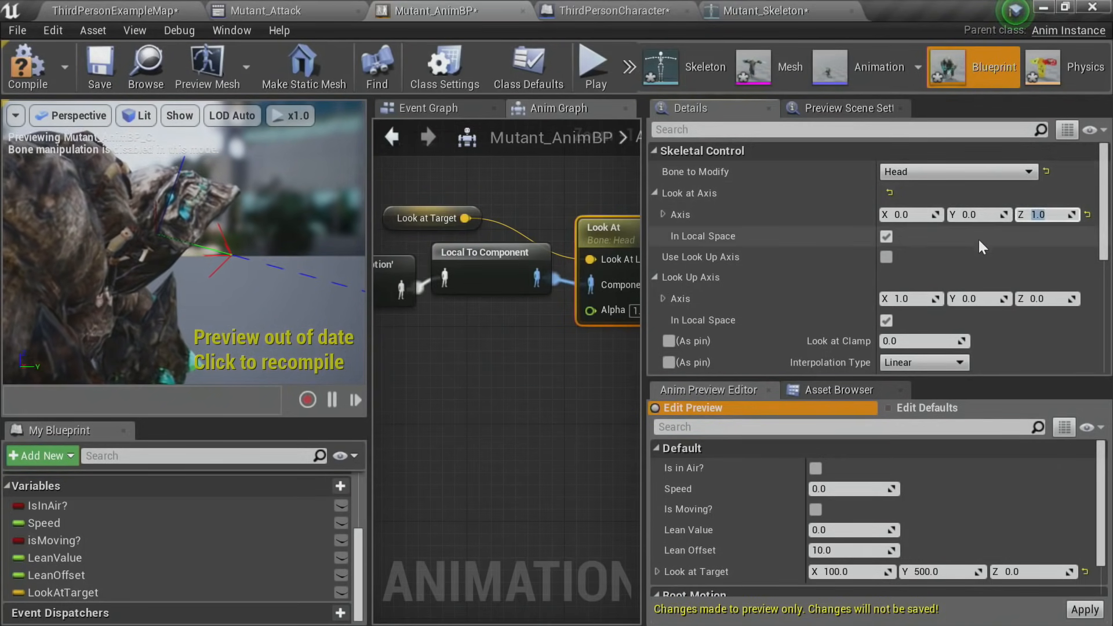
click(27, 66)
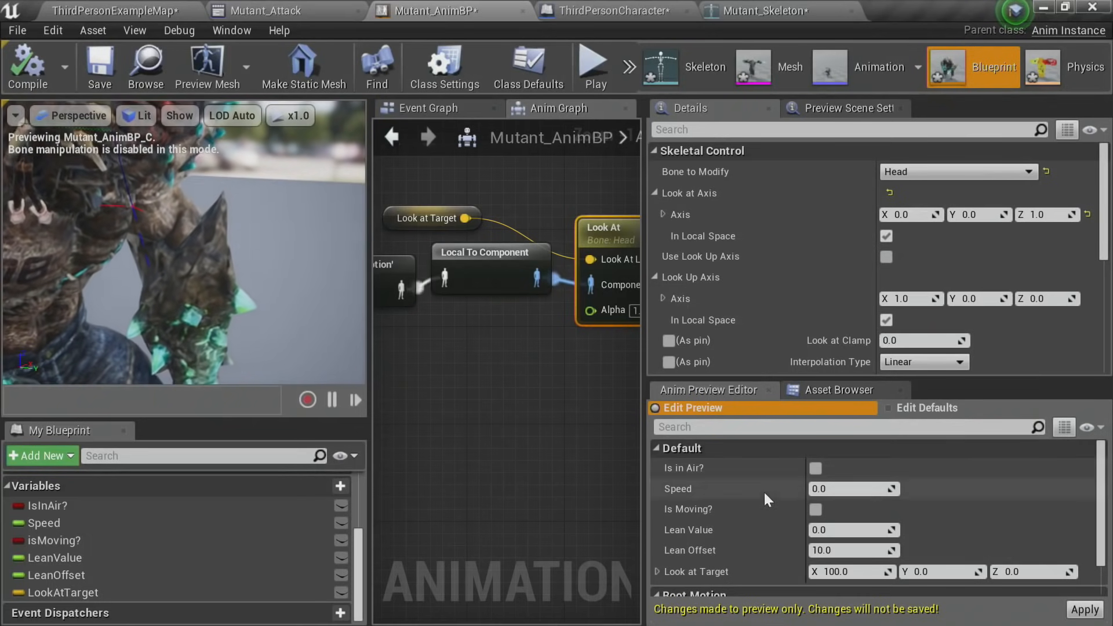
Step: Enter 500 again for Look at Target's preview Y and check the head's aim from the front and side
click(938, 571)
text(500)
key(Return)
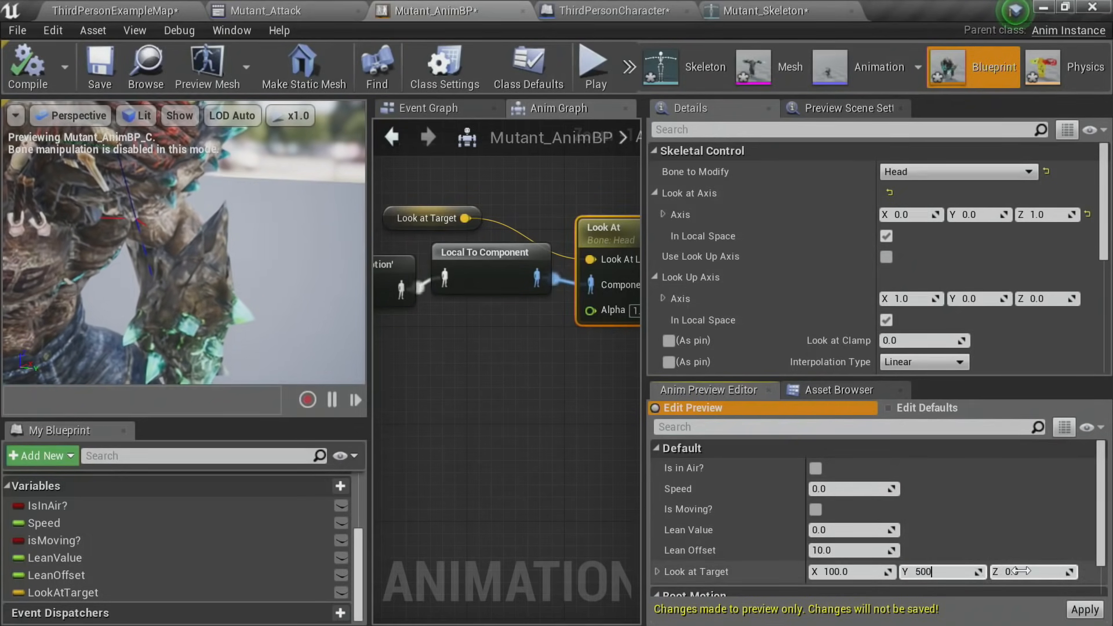
right_drag(232, 249, 325, 255)
right_drag(182, 274, 110, 266)
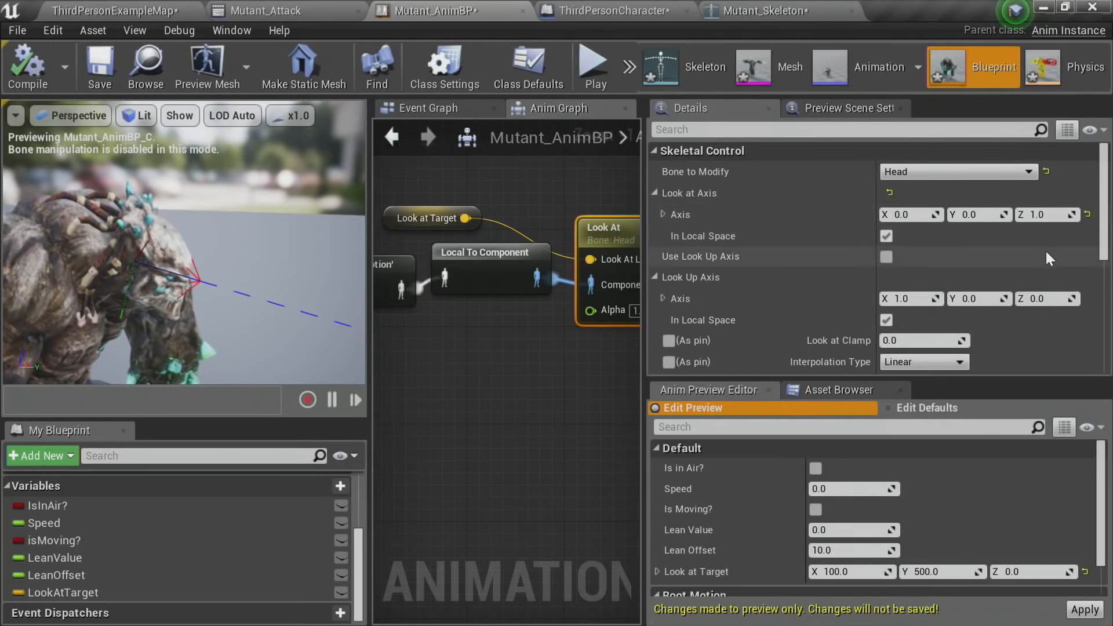
Step: Change the Look At node's Look Up Axis to X 0, Y 0, Z 1 and compile
click(907, 298)
text(0)
key(Tab)
key(Tab)
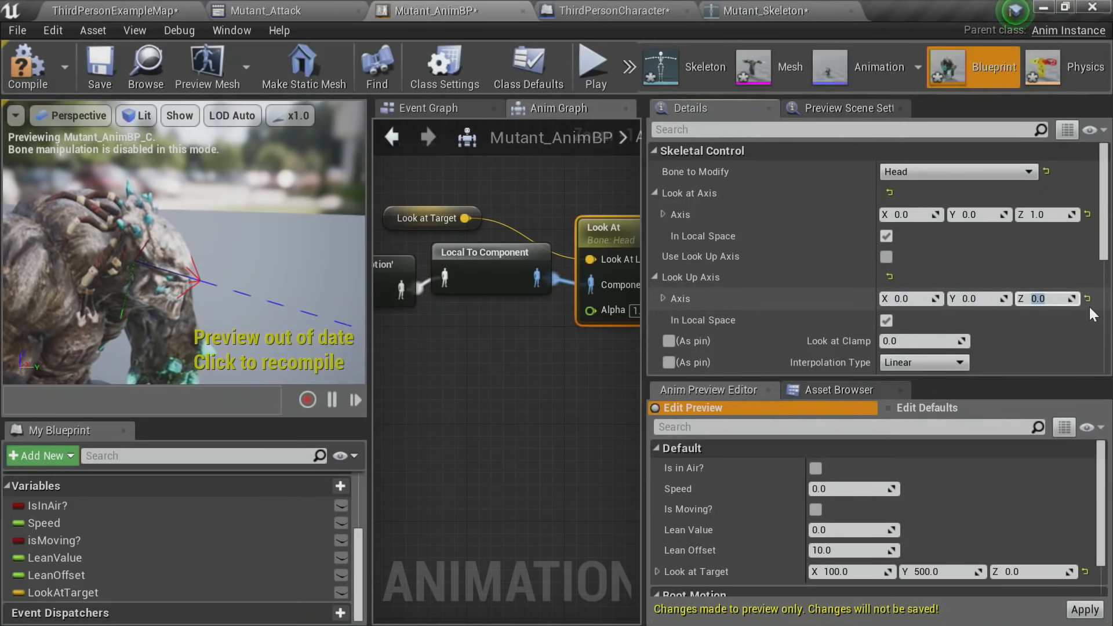
text(1)
key(Return)
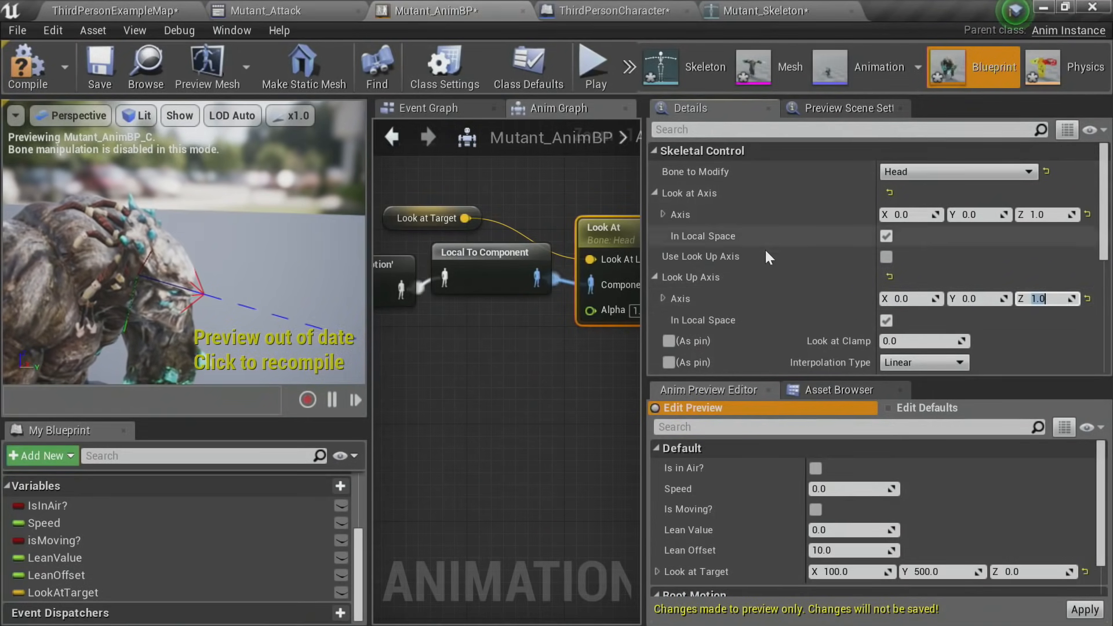
scroll(759, 257, down, 2)
scroll(762, 262, up, 2)
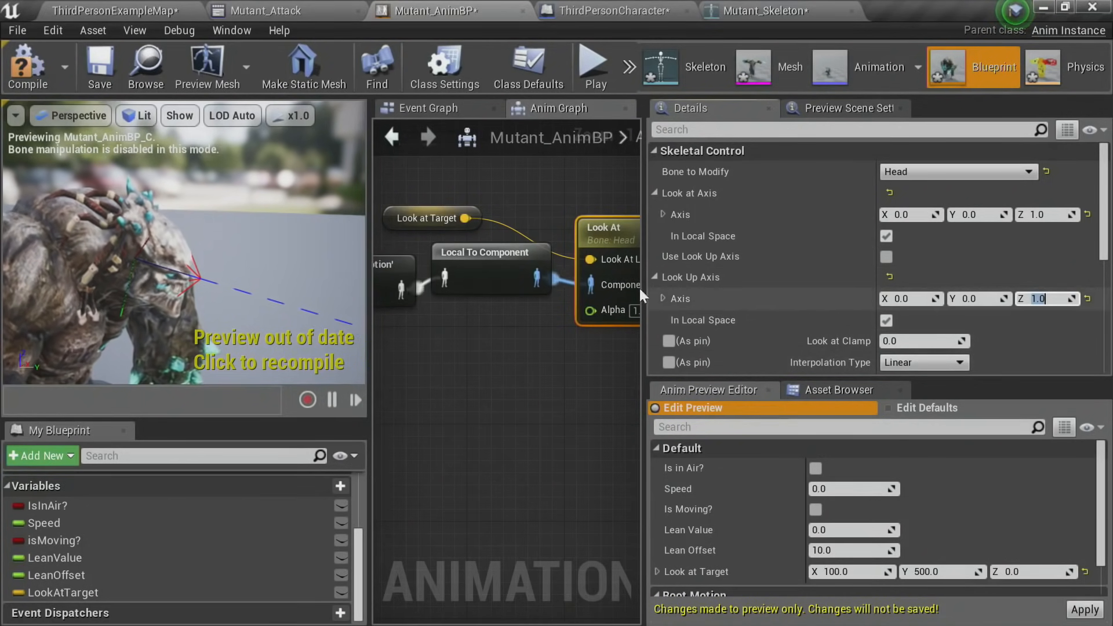
click(26, 67)
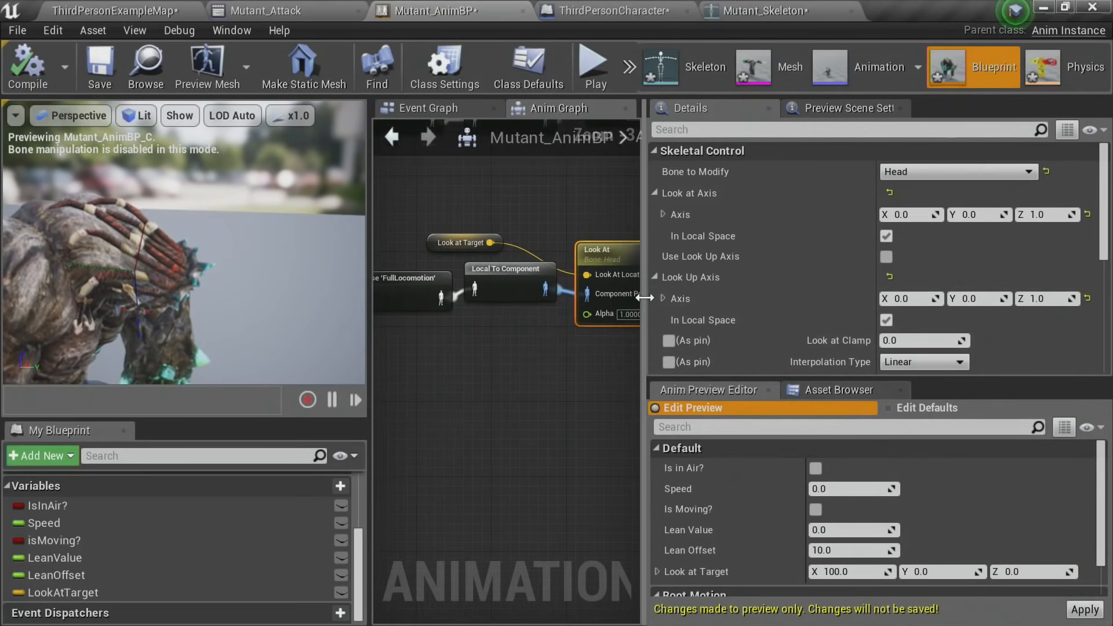
Step: Widen the Anim Graph area and move the Look At node slightly lower
drag(644, 301, 951, 300)
right_drag(621, 275, 764, 276)
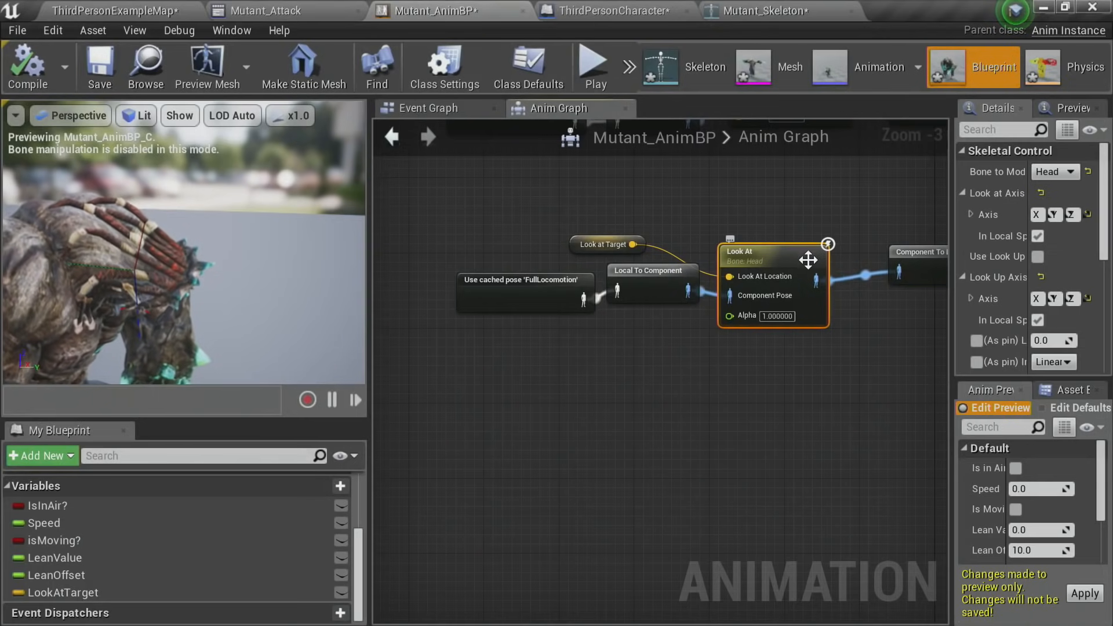
drag(808, 259, 808, 287)
Step: Copy the Blend Poses by bool node that feeds LocoAndAttack and paste it below the Look At chain
scroll(812, 409, down, 2)
right_drag(850, 430, 670, 503)
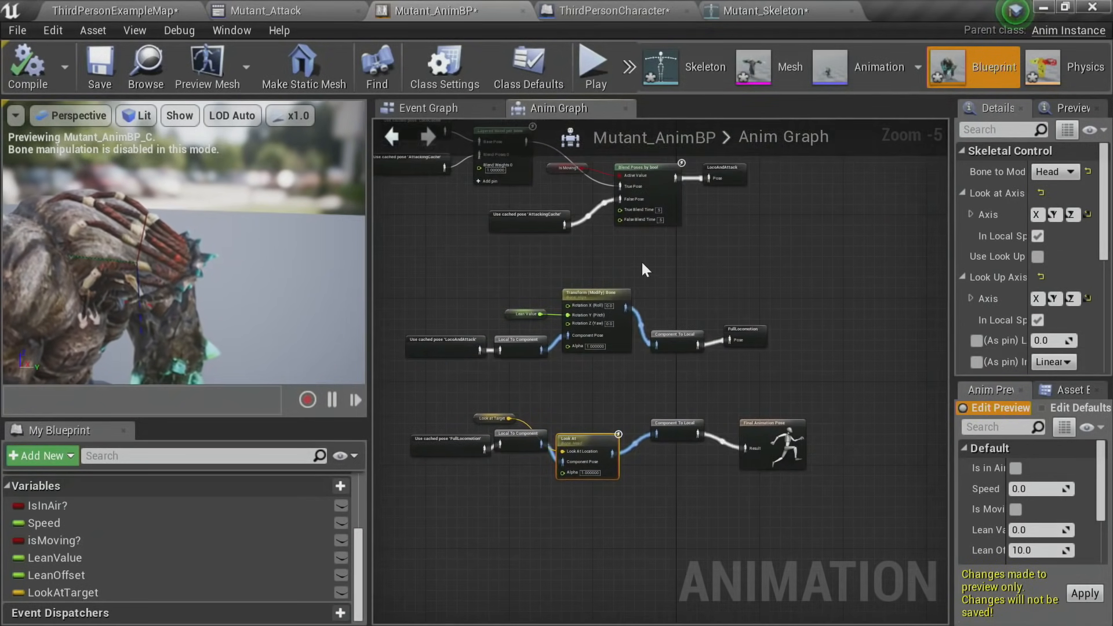
scroll(700, 414, up, 3)
click(715, 231)
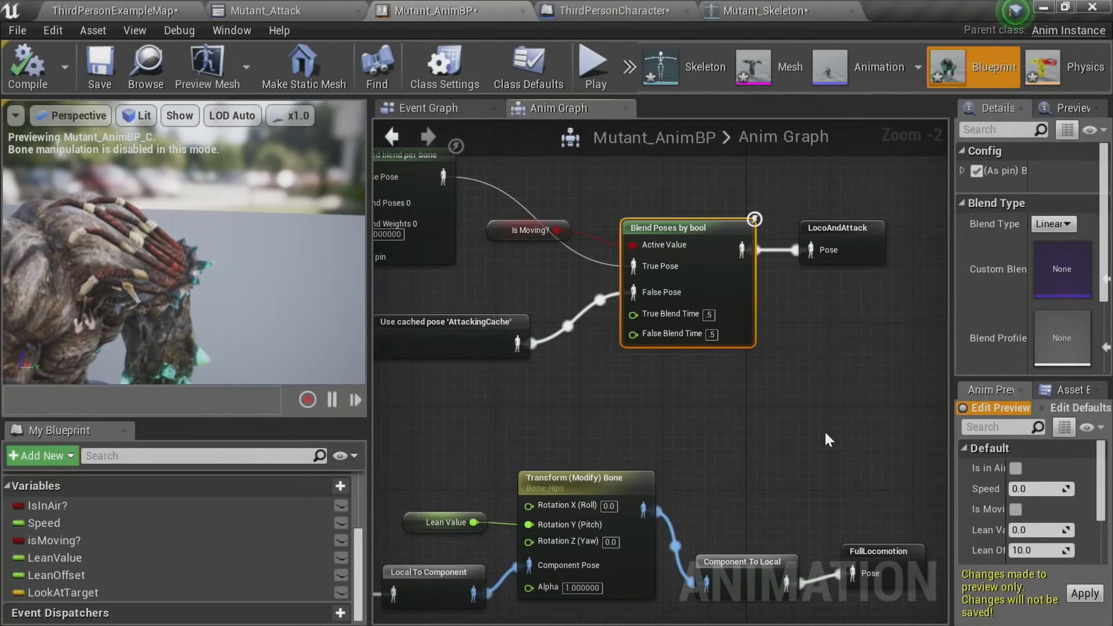
right_drag(793, 458, 739, 7)
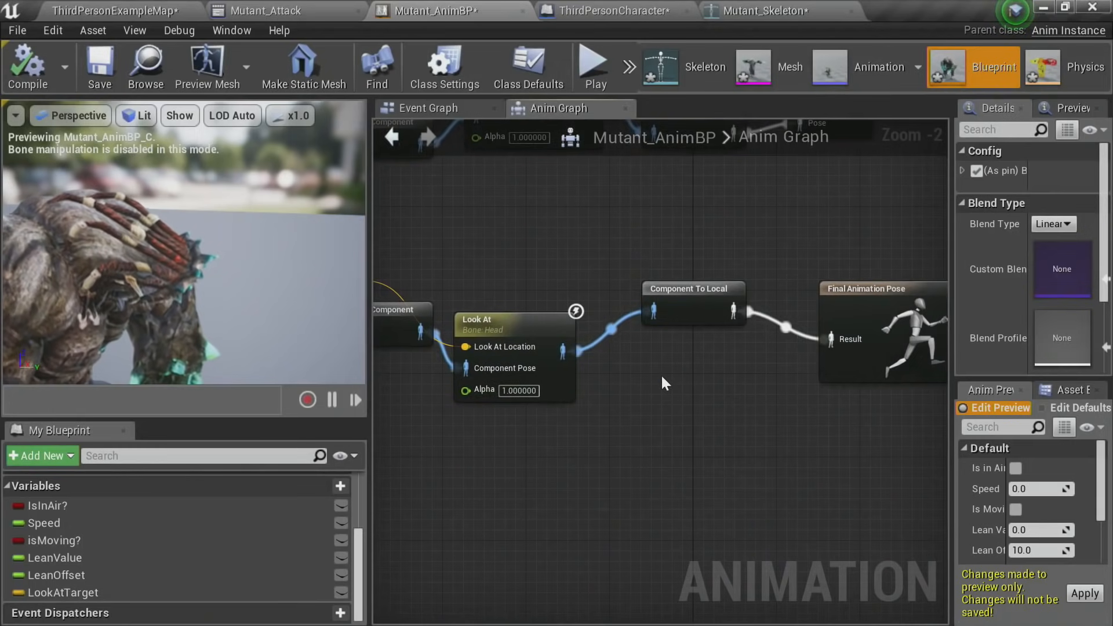
right_drag(661, 376, 775, 620)
right_drag(655, 312, 656, 489)
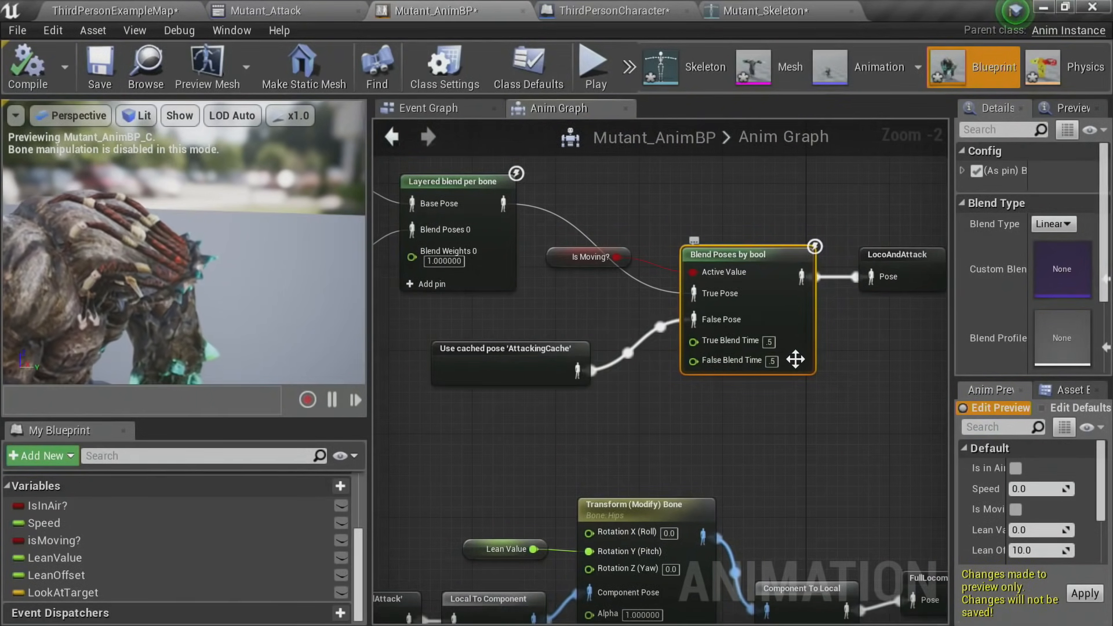
right_drag(776, 522, 746, 193)
right_drag(775, 436, 728, 170)
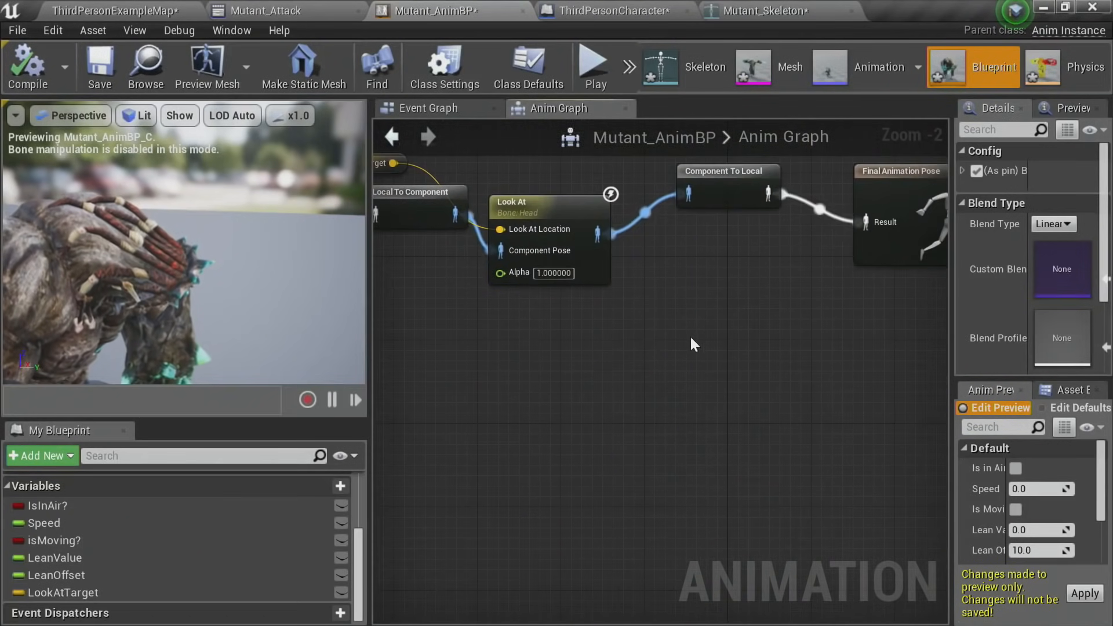
click(651, 343)
key(ctrl+v)
right_drag(778, 326, 722, 371)
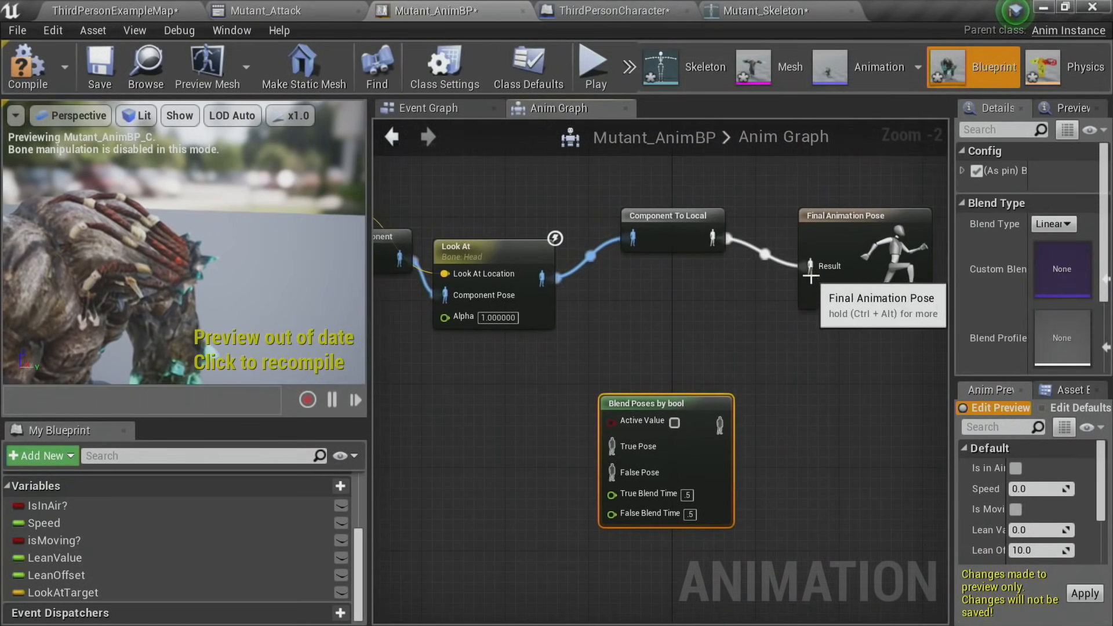
Step: Arrange the nodes with more room and connect Component To Local's output to the pasted Blend Poses by bool node's True Pose
drag(369, 246, 201, 249)
right_drag(366, 296, 654, 301)
drag(780, 350, 371, 204)
drag(617, 261, 442, 398)
right_drag(563, 432, 614, 301)
click(607, 400)
right_drag(706, 287, 711, 296)
drag(711, 257, 787, 330)
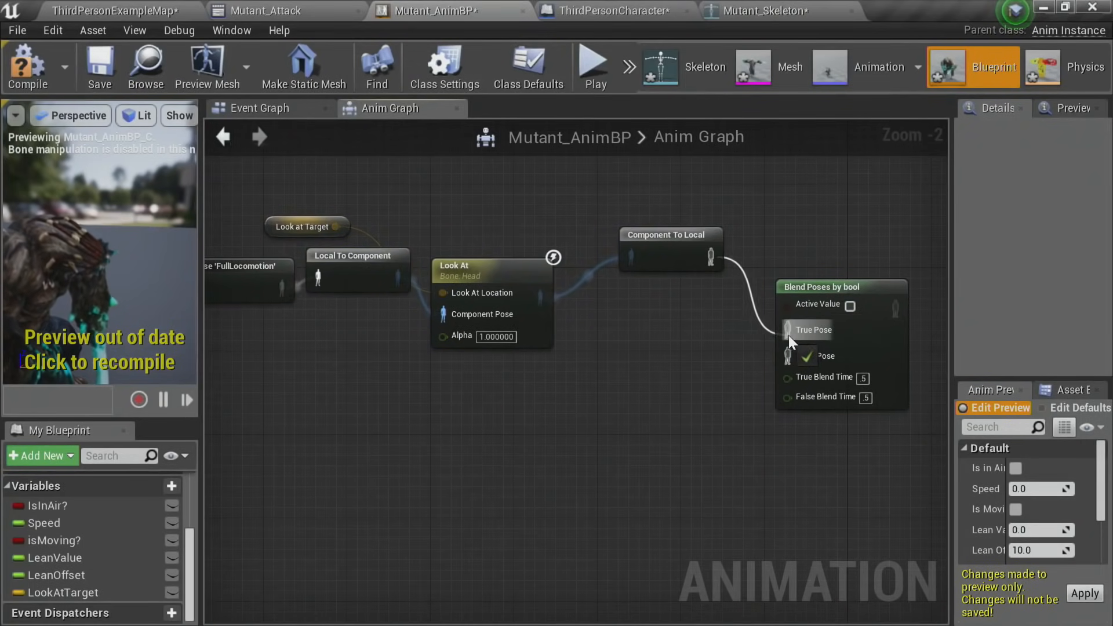
drag(678, 235, 655, 267)
right_drag(684, 408, 735, 420)
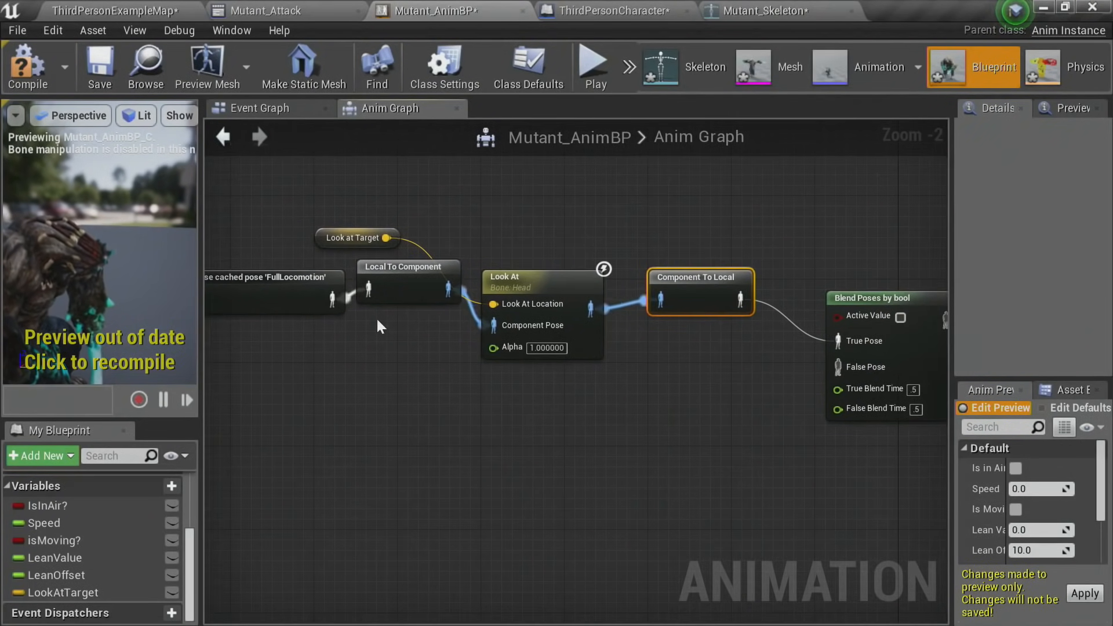
Step: Duplicate the 'FullLocomotion' cached pose node and connect it to the new Blend Poses by bool node's False Pose
click(291, 286)
right_drag(479, 436, 379, 394)
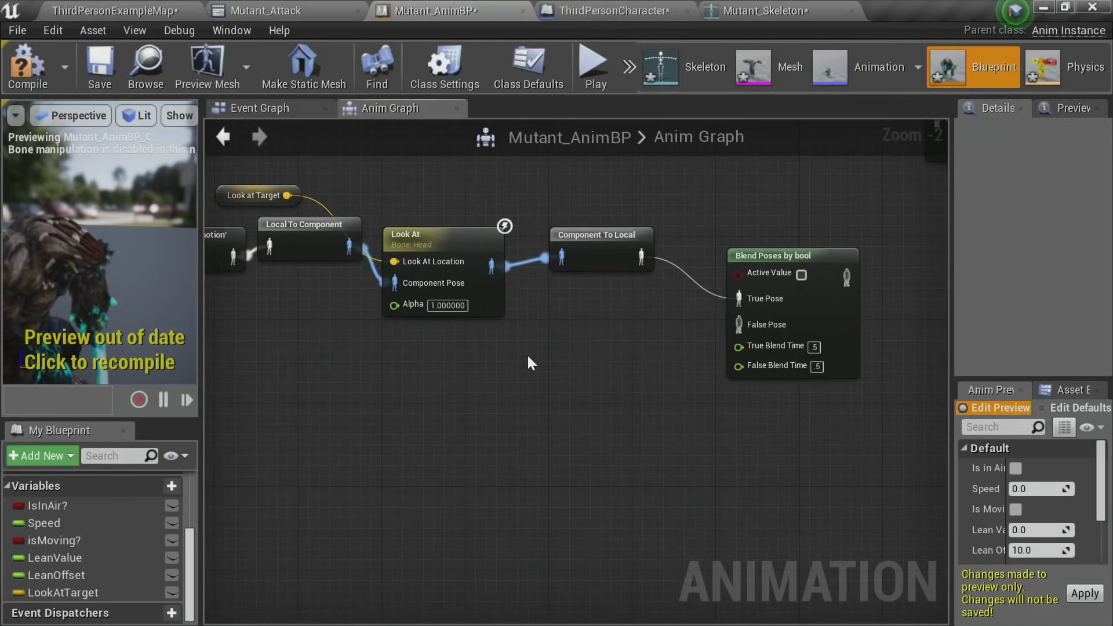
key(ctrl+v)
drag(670, 381, 743, 329)
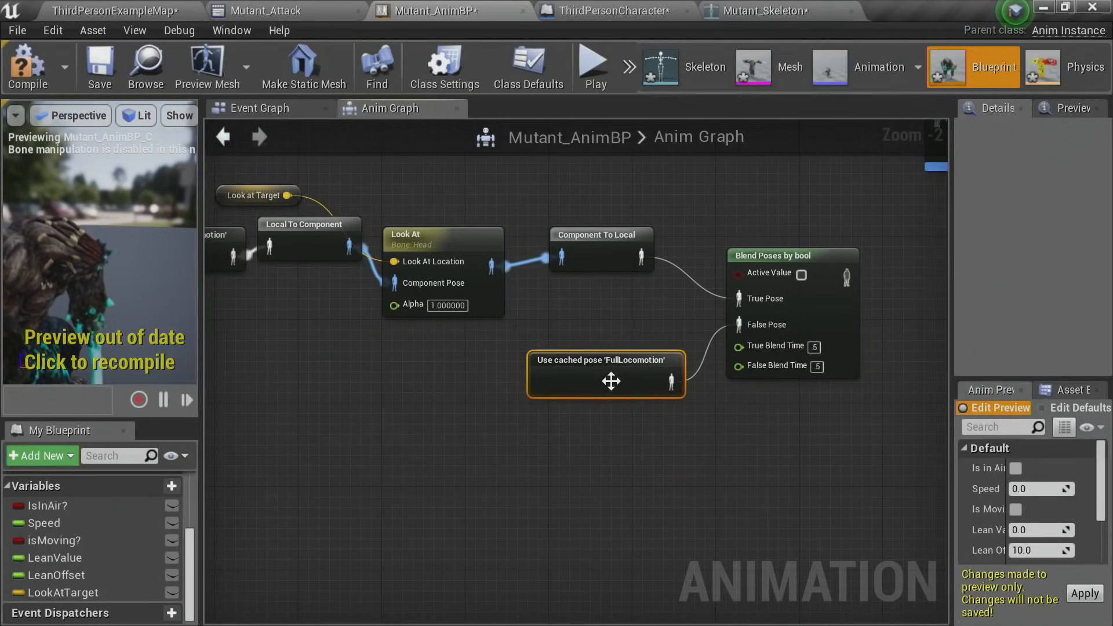
Step: Move the lower FullLocomotion cached pose aside and promote Blend Poses by bool's Active Value to a variable named ShouldLookAtTarget?
drag(610, 380, 569, 371)
right_drag(676, 421, 689, 443)
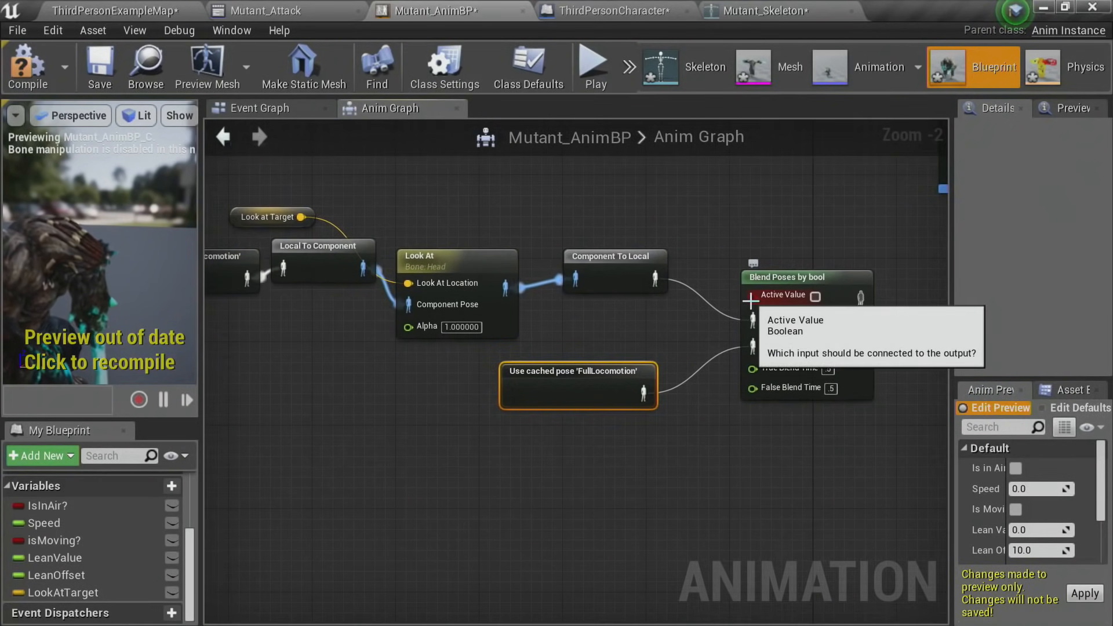
right_drag(750, 300, 814, 328)
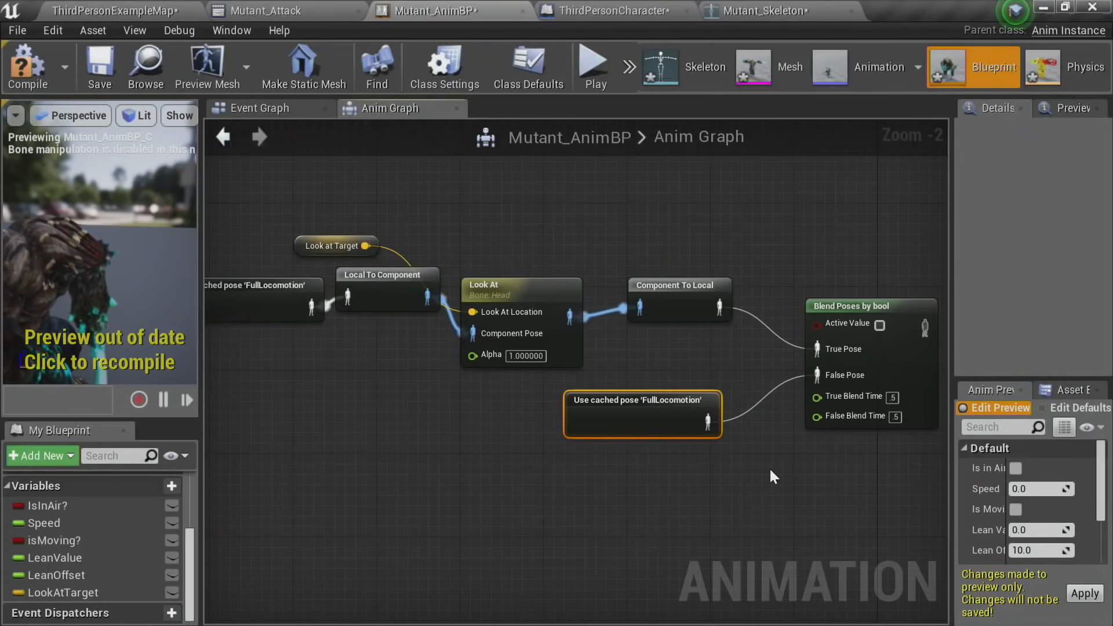
scroll(771, 470, up, 2)
right_drag(809, 434, 737, 510)
right_drag(716, 395, 684, 480)
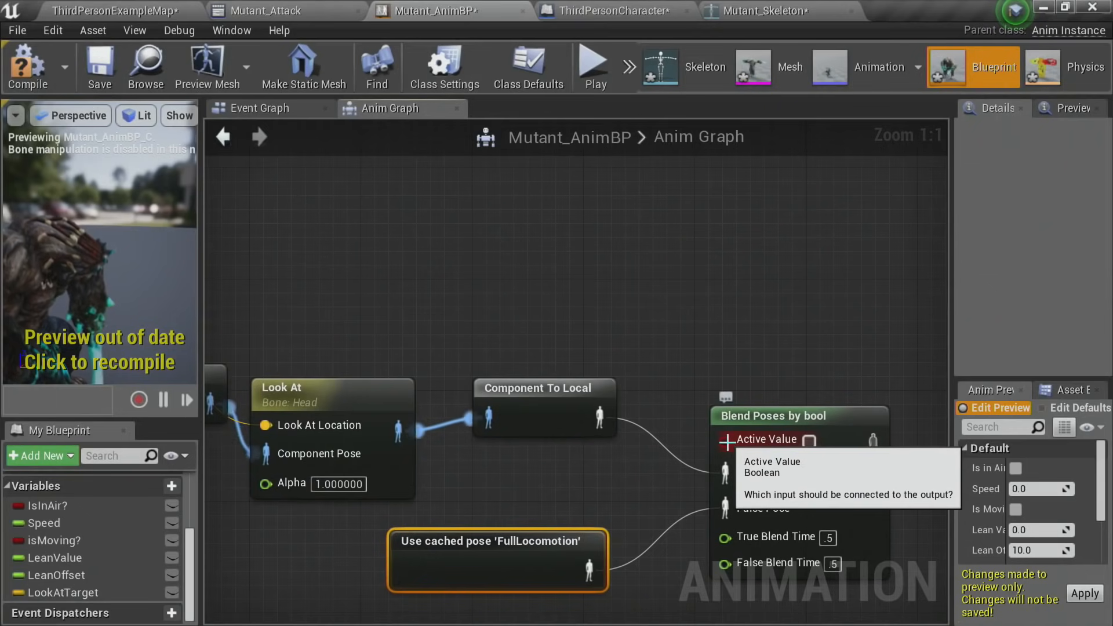
right_click(728, 441)
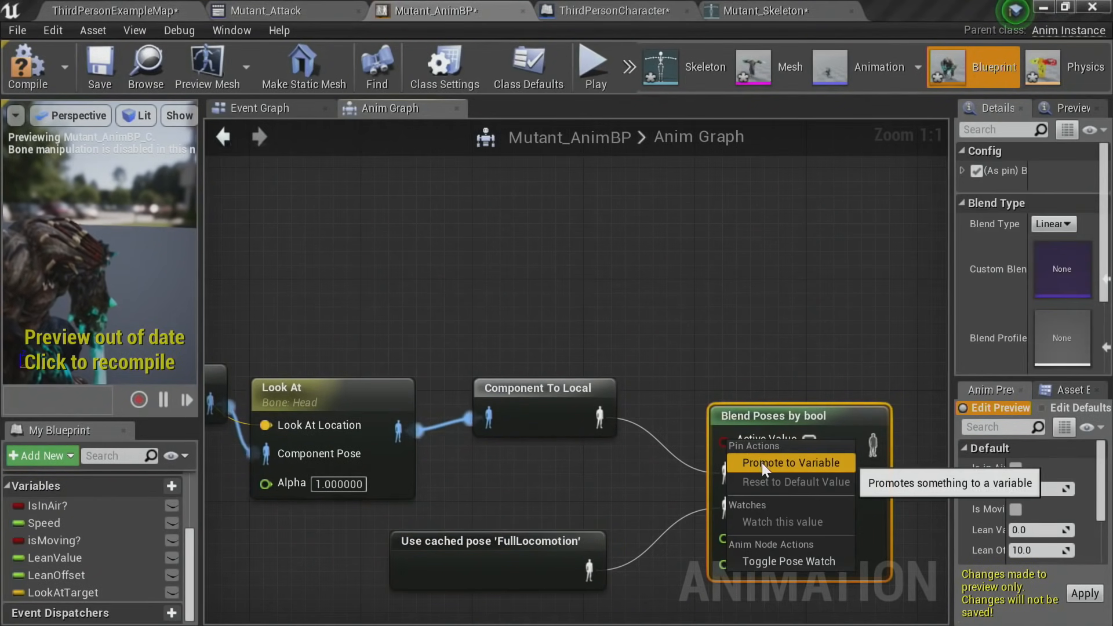
click(761, 462)
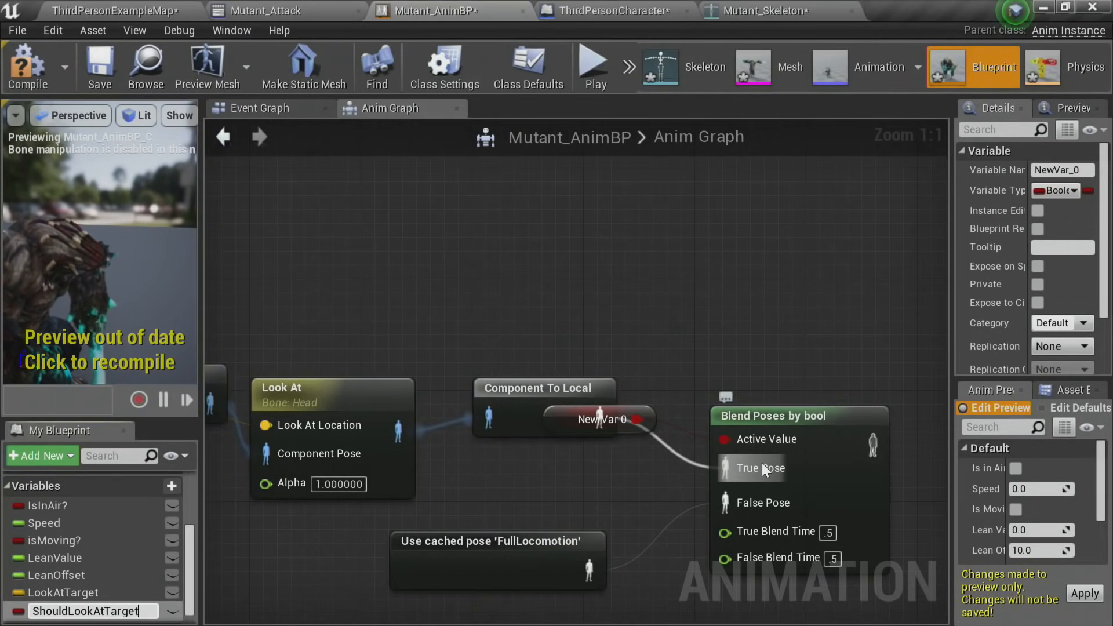
text(ShouldLookAtTarget?)
key(Return)
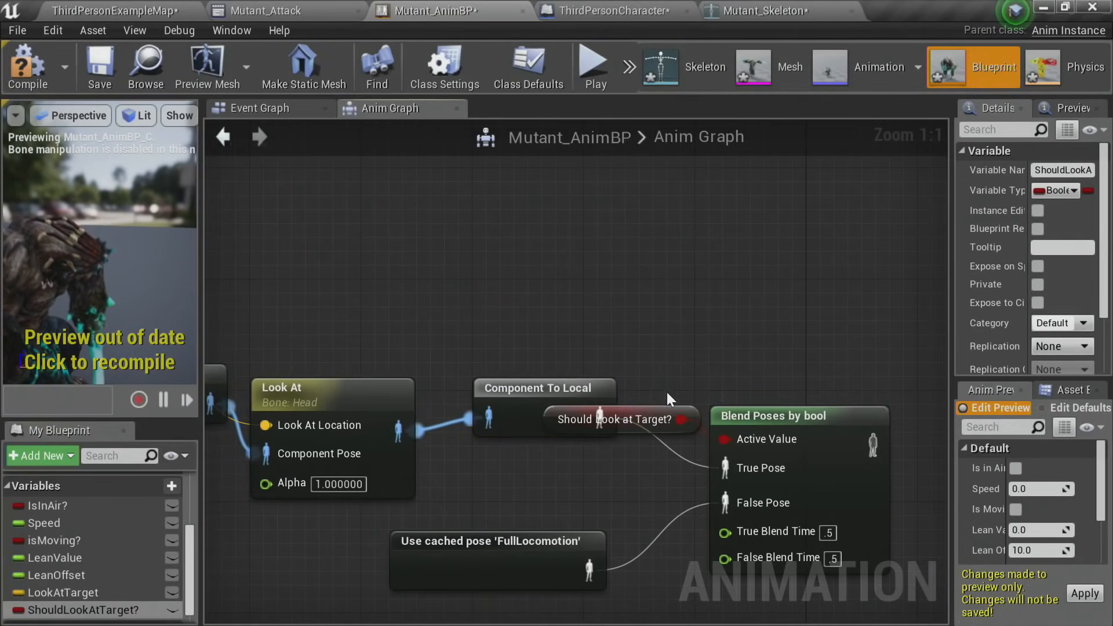
Step: Place the Should Look at Target? variable node in the free space above the Component To Local node
drag(652, 415, 565, 327)
click(492, 268)
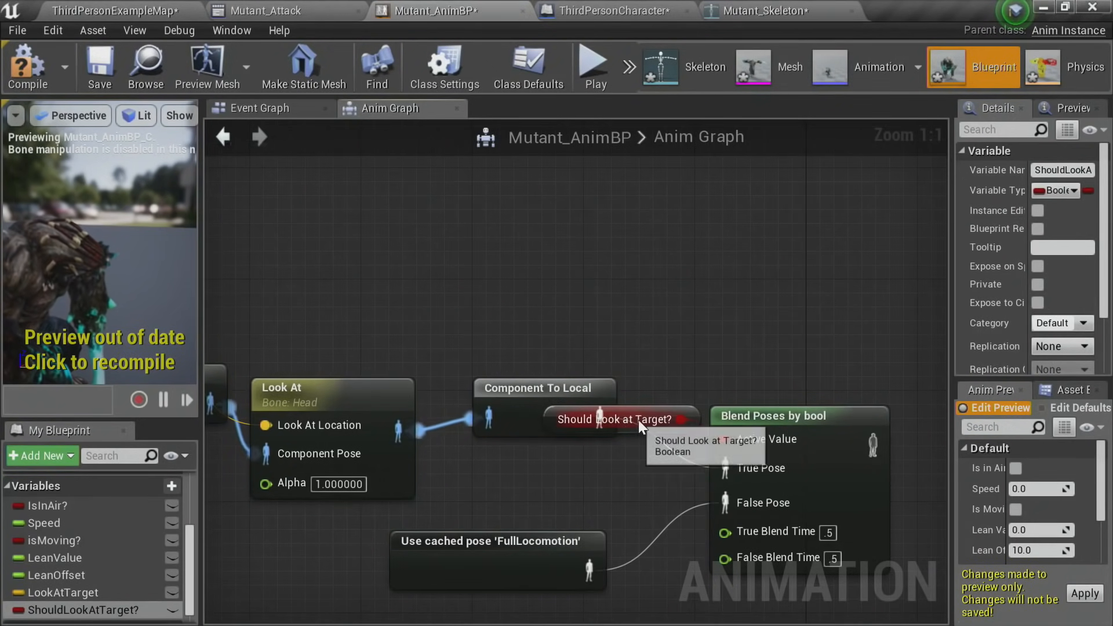
drag(645, 409, 566, 313)
scroll(586, 371, down, 2)
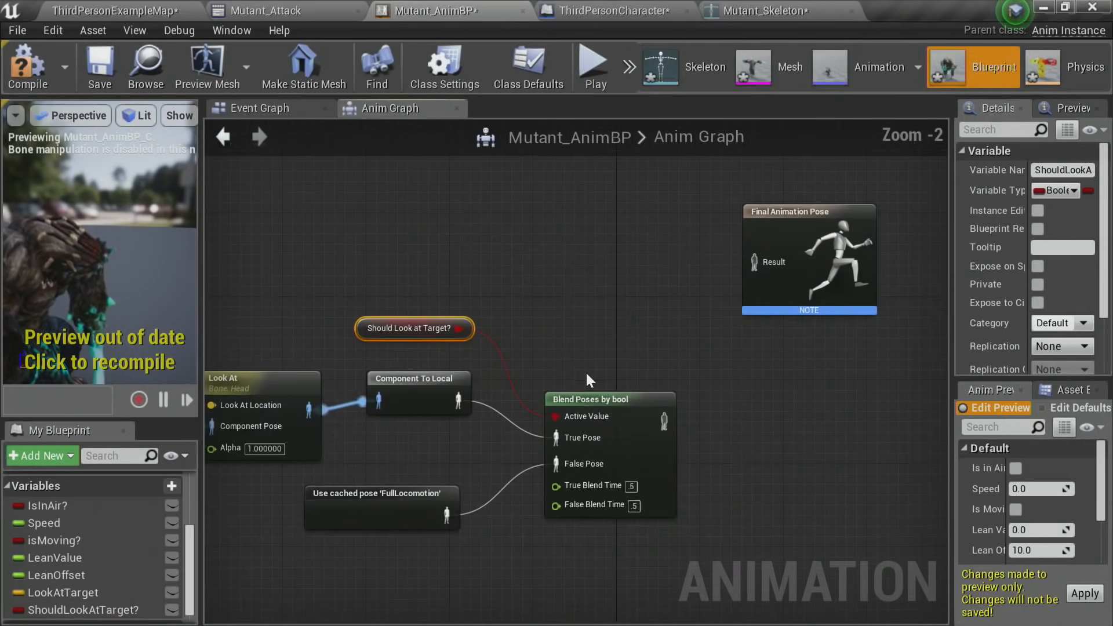
Step: Connect the Blend Poses by bool output to the Final Animation Pose's Result, reposition the final pose node, and compile the blueprint
drag(630, 500, 750, 353)
scroll(750, 346, down, 3)
scroll(686, 342, up, 1)
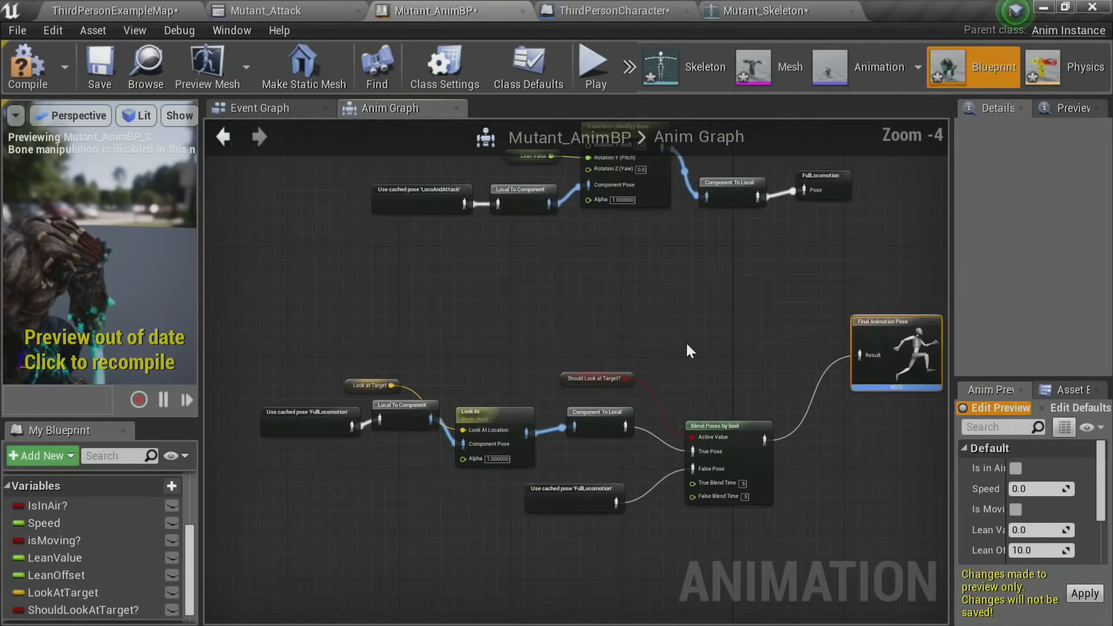
scroll(658, 347, down, 2)
mouse_move(658, 346)
right_down()
mouse_move(659, 521)
mouse_move(653, 328)
right_up()
scroll(653, 398, up, 2)
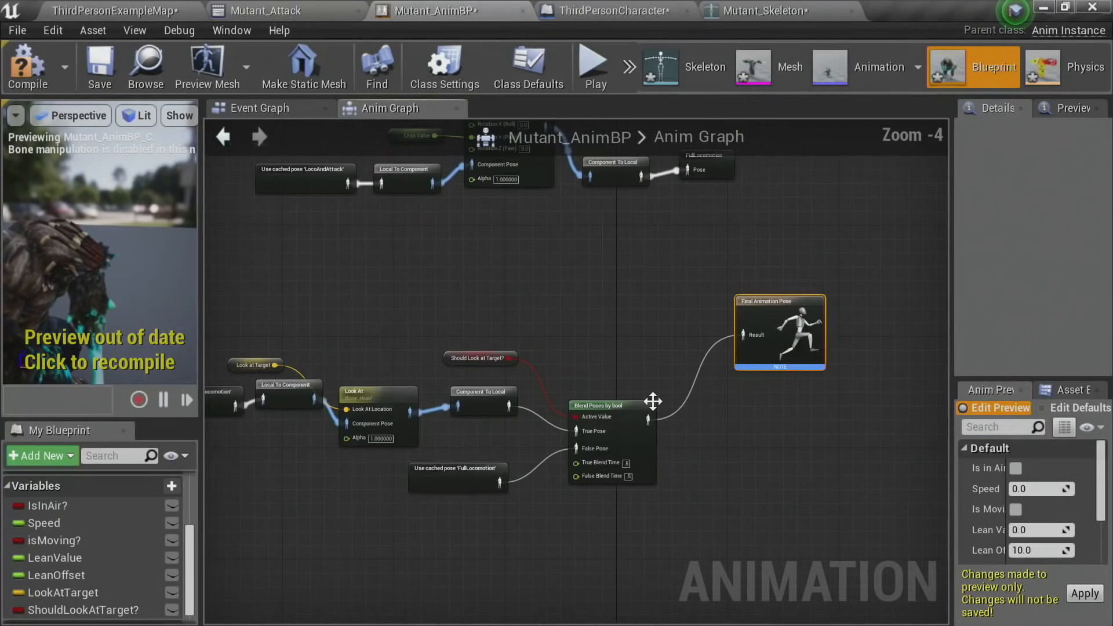
right_drag(653, 398, 695, 313)
scroll(613, 338, up, 2)
right_drag(613, 337, 695, 354)
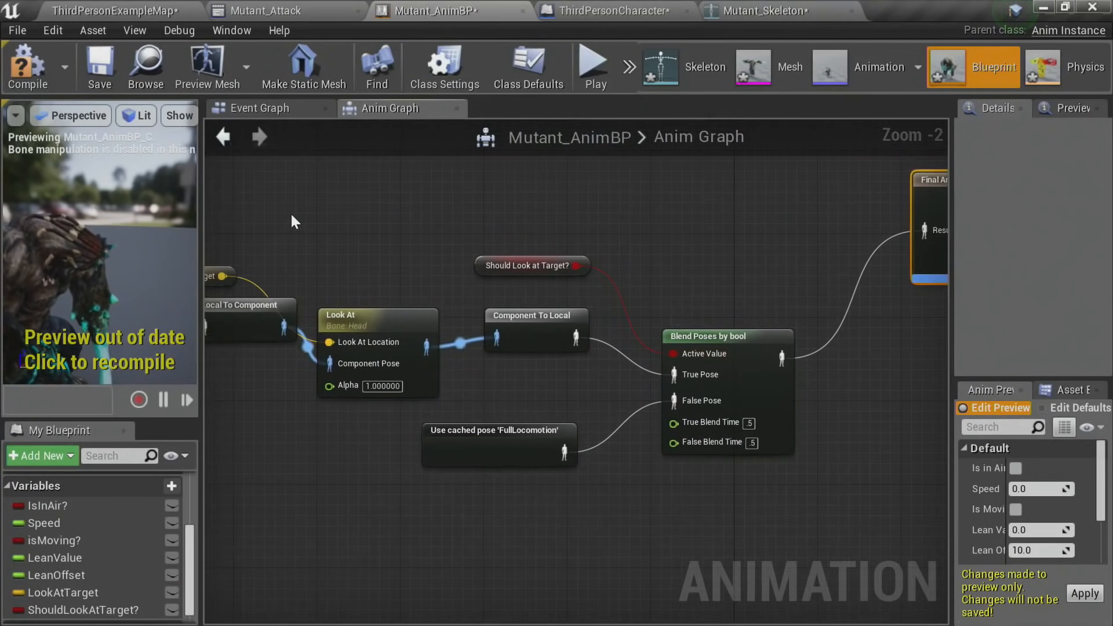
click(46, 76)
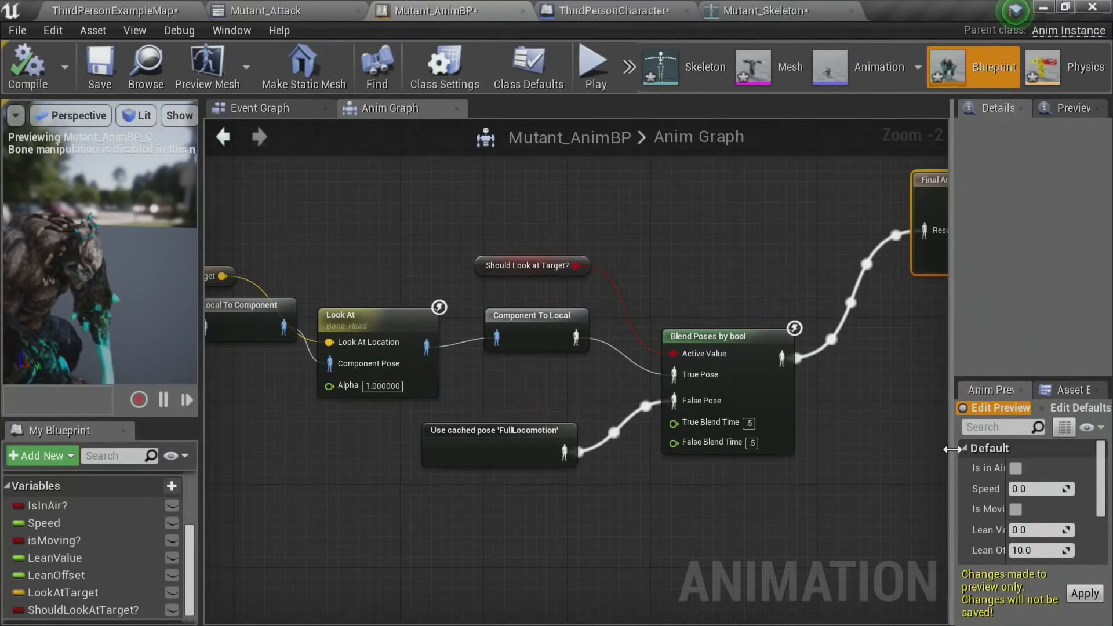
Step: Widen the preview settings area and test the pose blend by switching Should Look at Target? on and off
drag(952, 449, 847, 449)
scroll(927, 505, down, 2)
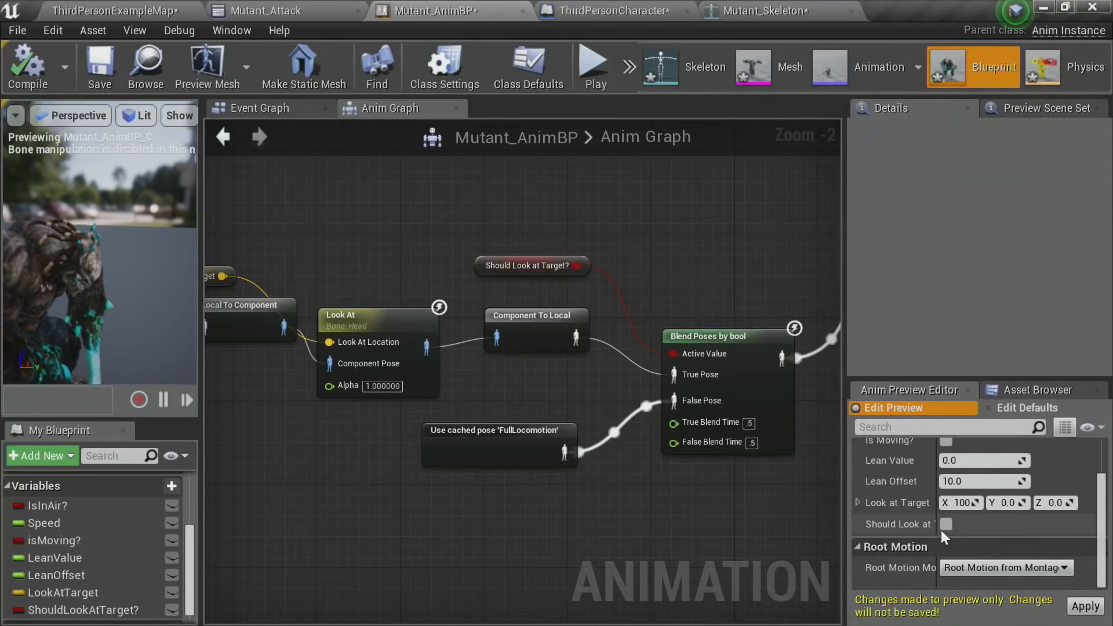
click(946, 524)
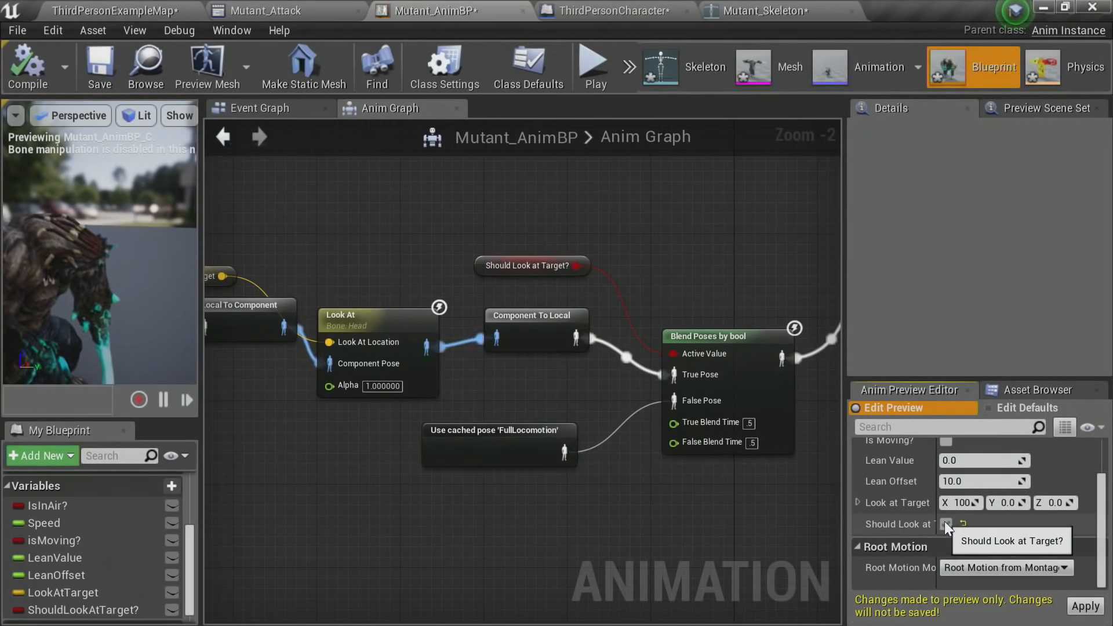
click(945, 524)
scroll(944, 520, up, 2)
right_drag(606, 360, 577, 305)
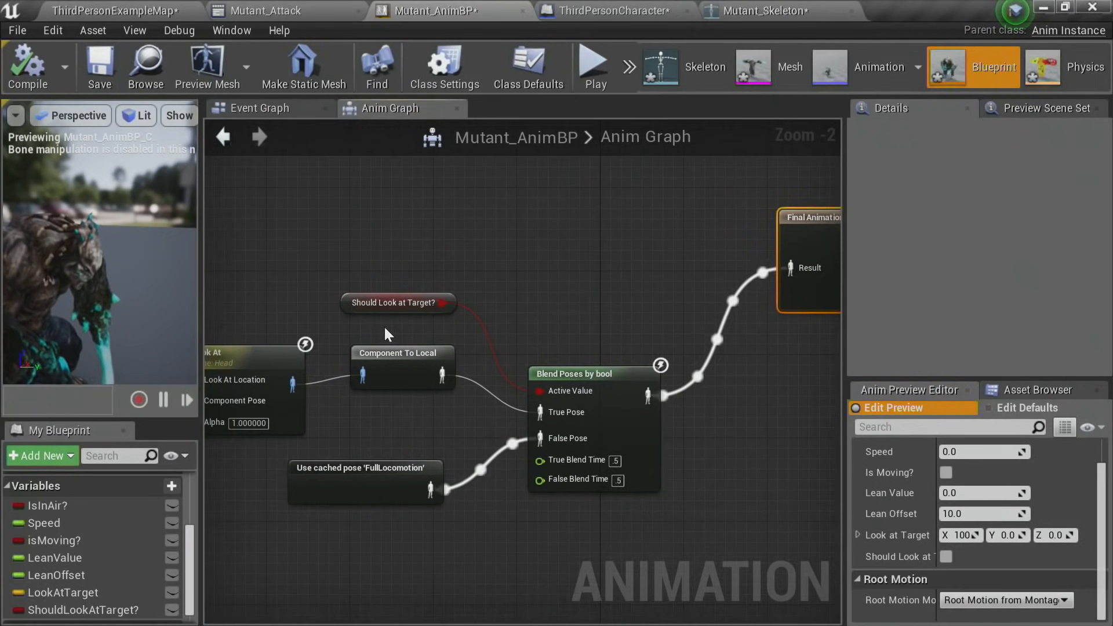
mouse_move(387, 305)
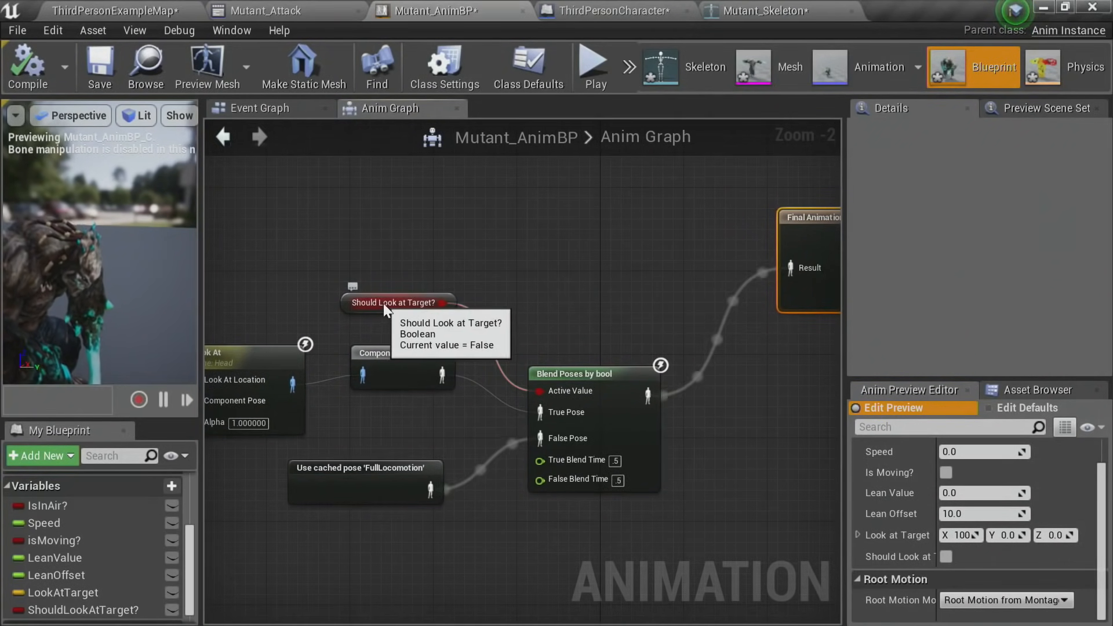
Step: Switch to the ThirdPersonExampleMap level editor and create a folder named Blueprints directly under Content
click(276, 107)
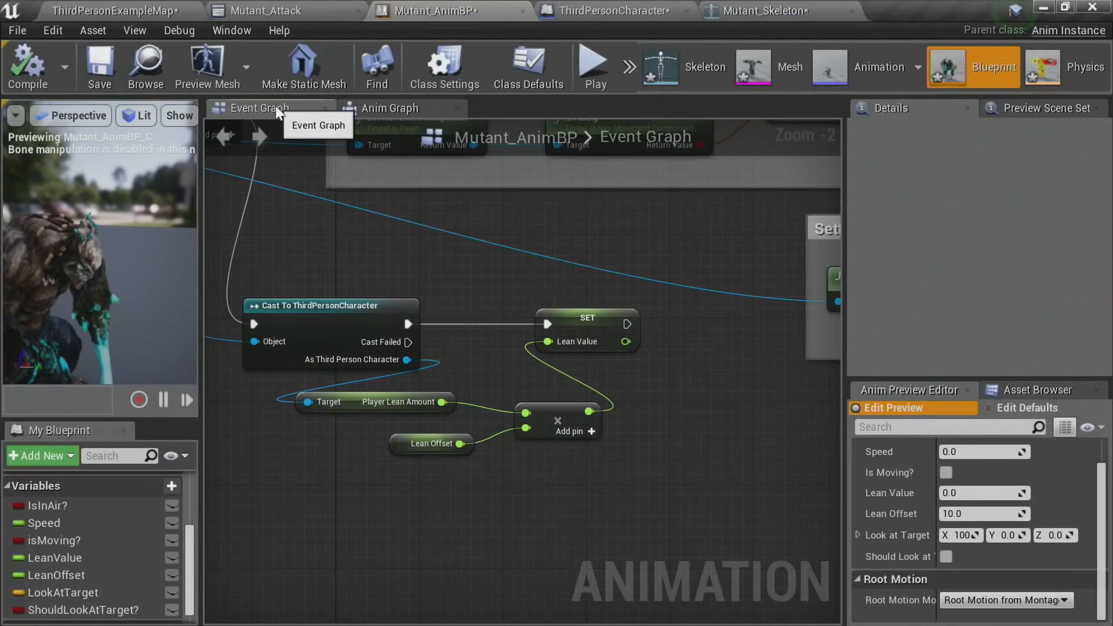
click(137, 4)
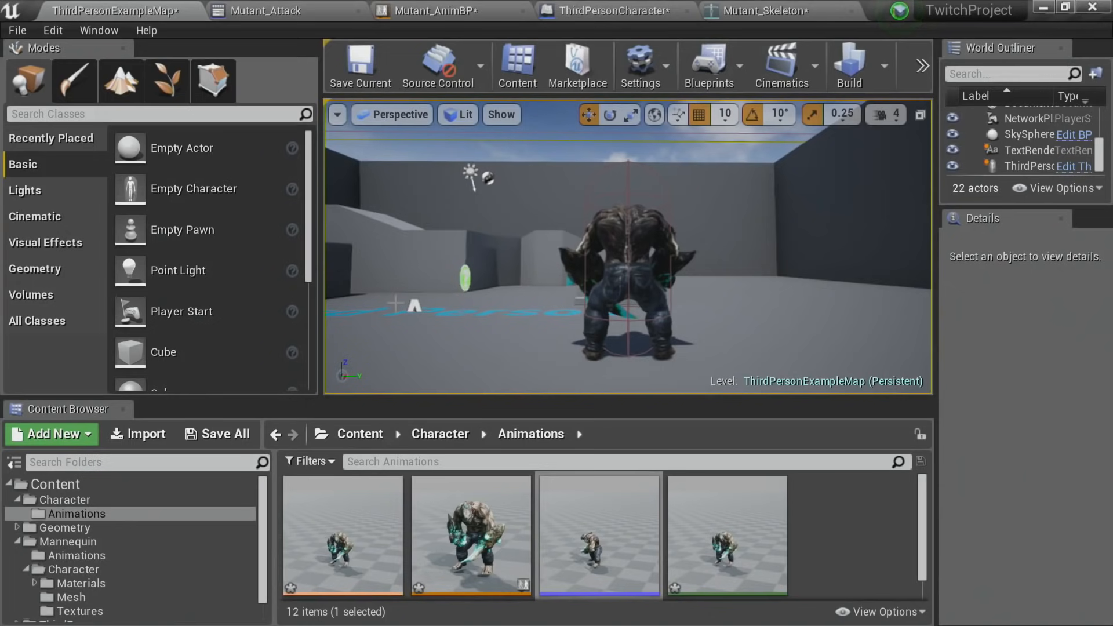
click(18, 499)
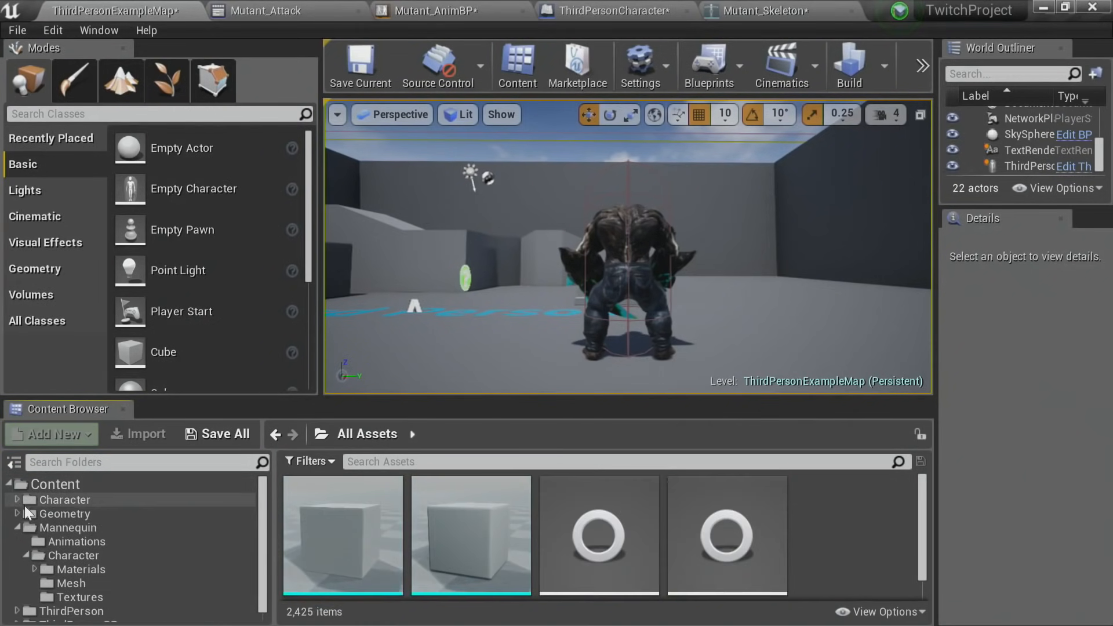
click(18, 526)
click(55, 485)
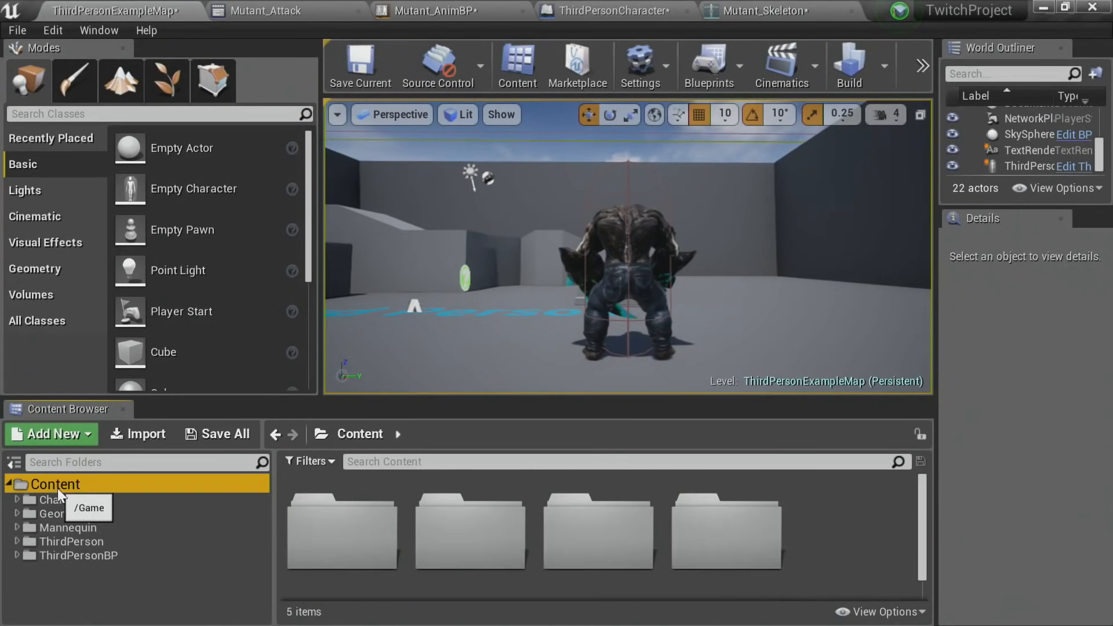
right_click(57, 488)
click(134, 187)
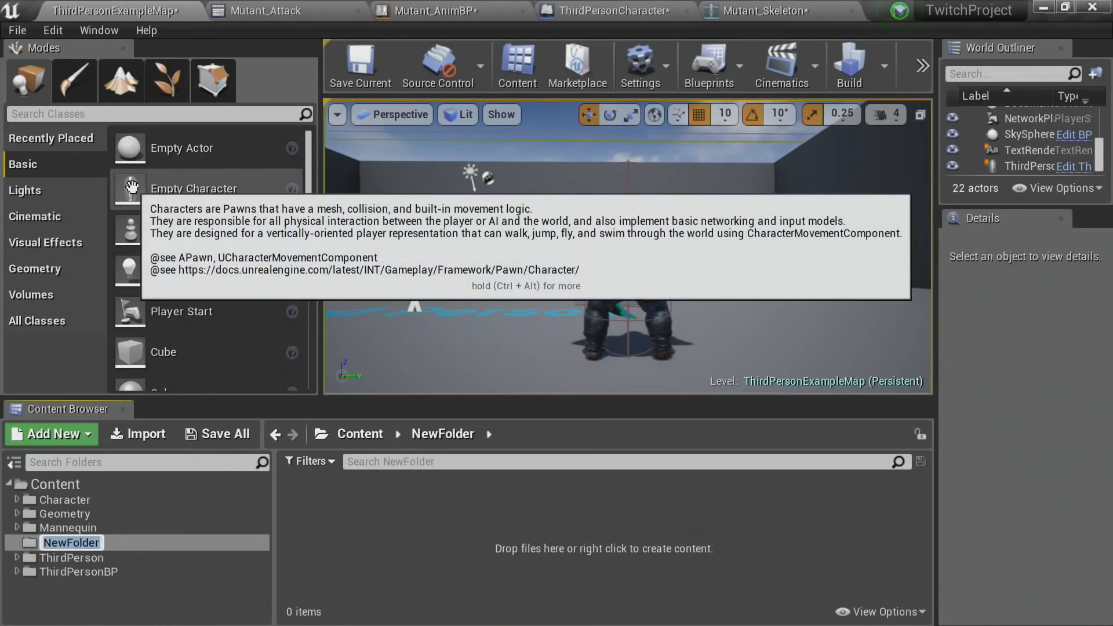
text(Blueprint)
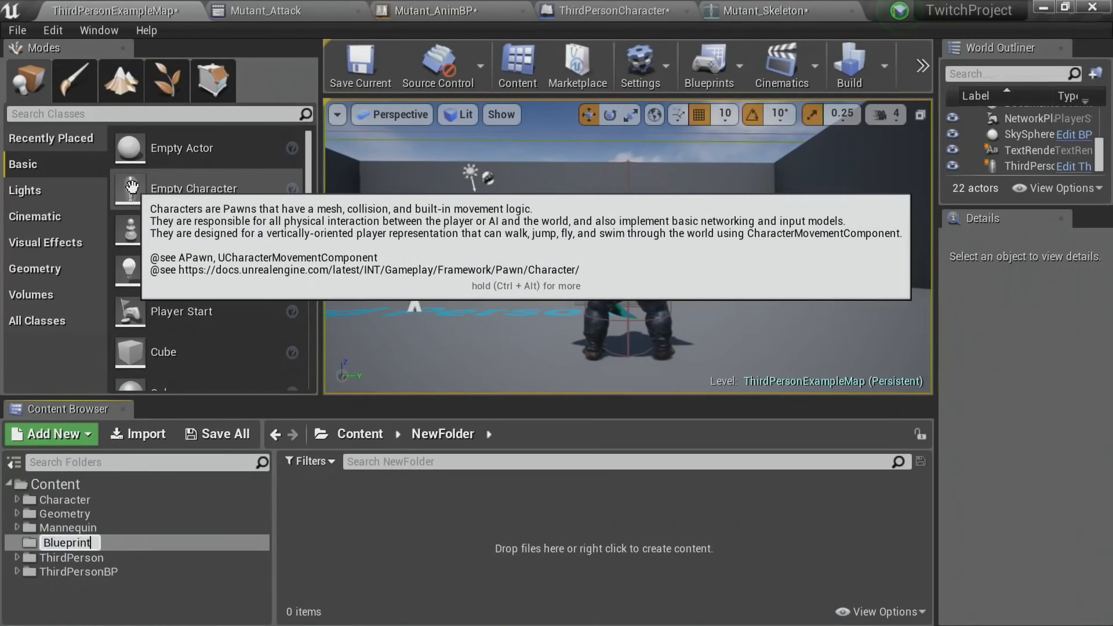
text(s)
key(Return)
click(392, 519)
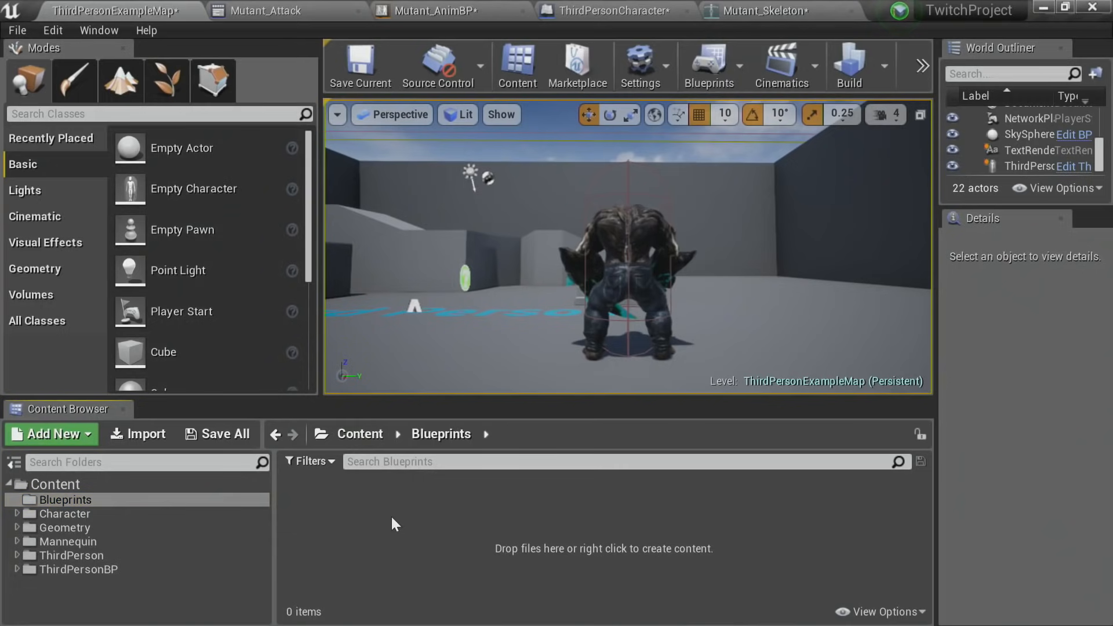
Step: Create an Actor Blueprint class named LookAt_BP in the Blueprints folder and enlarge the asset browser area
right_click(336, 502)
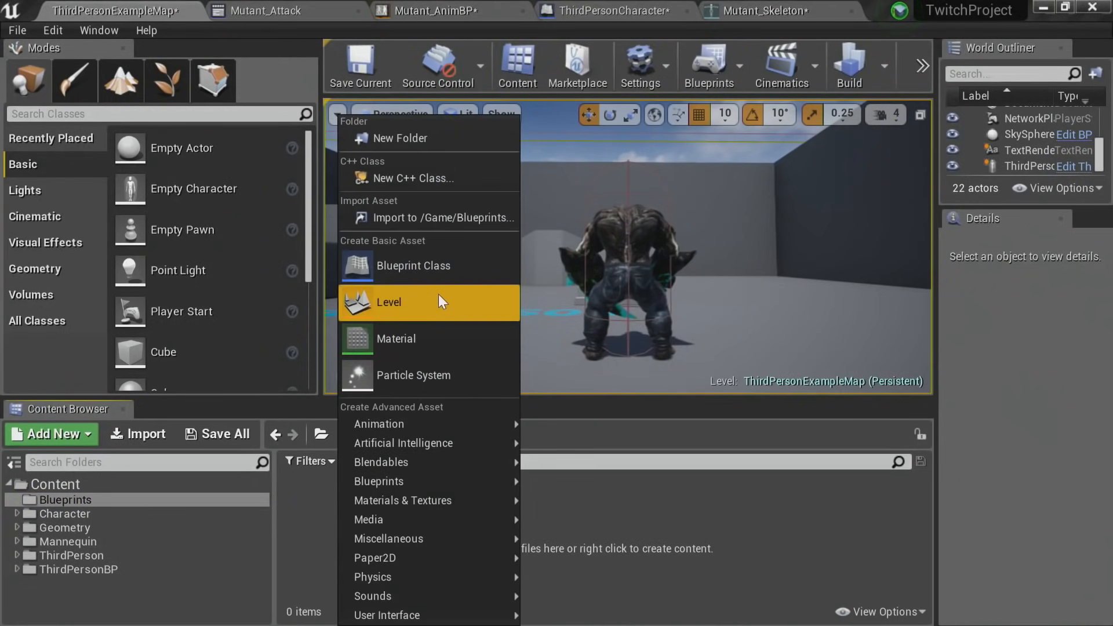
click(432, 266)
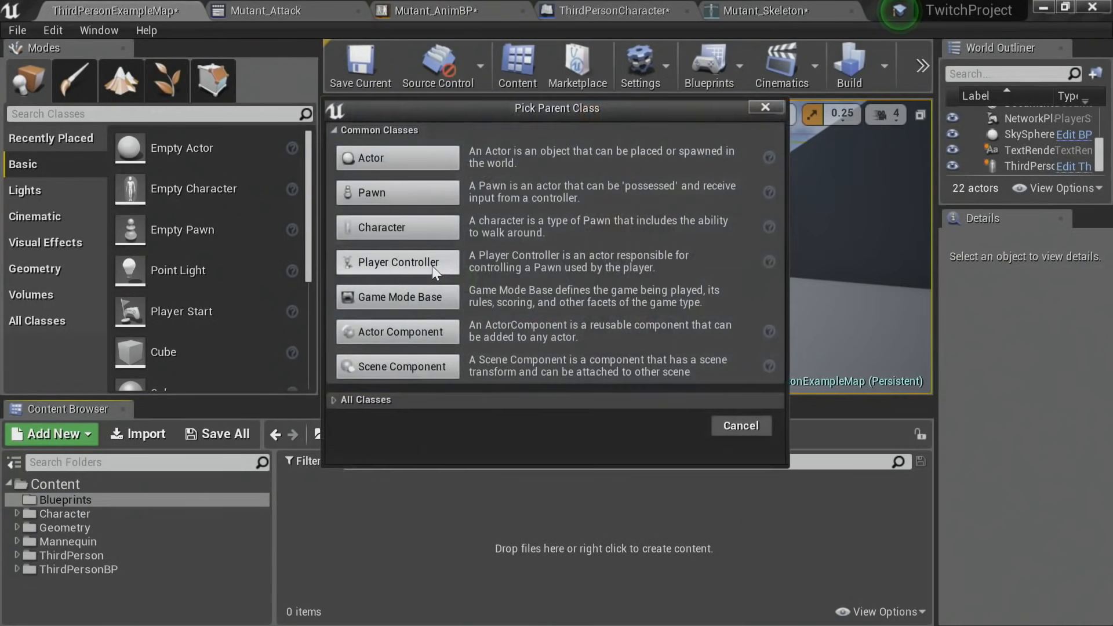
click(385, 160)
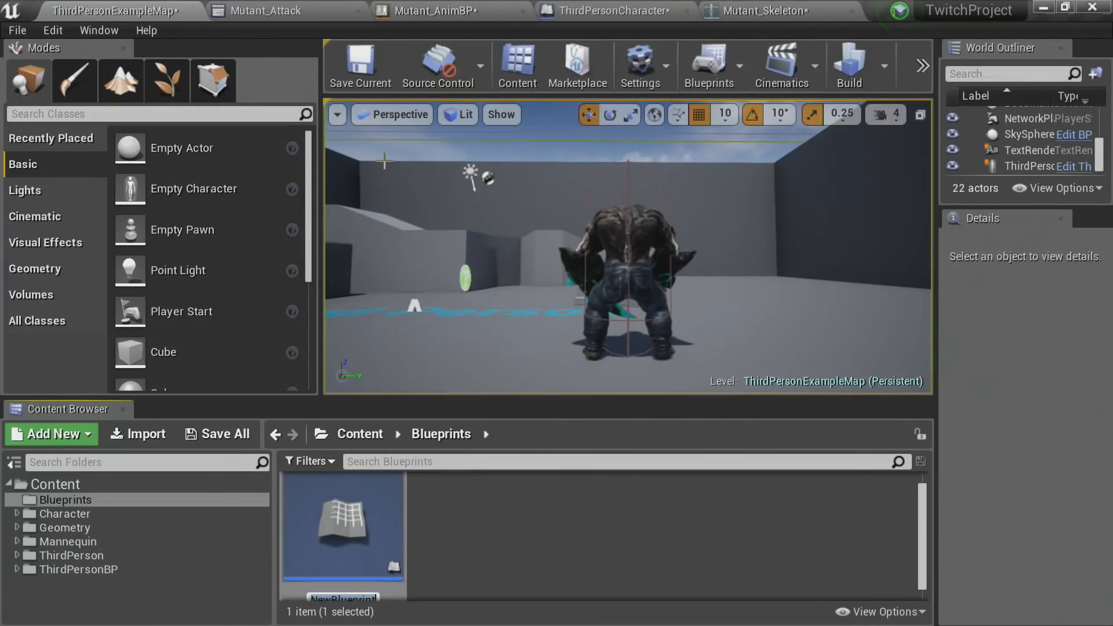
text(LookAt_BP)
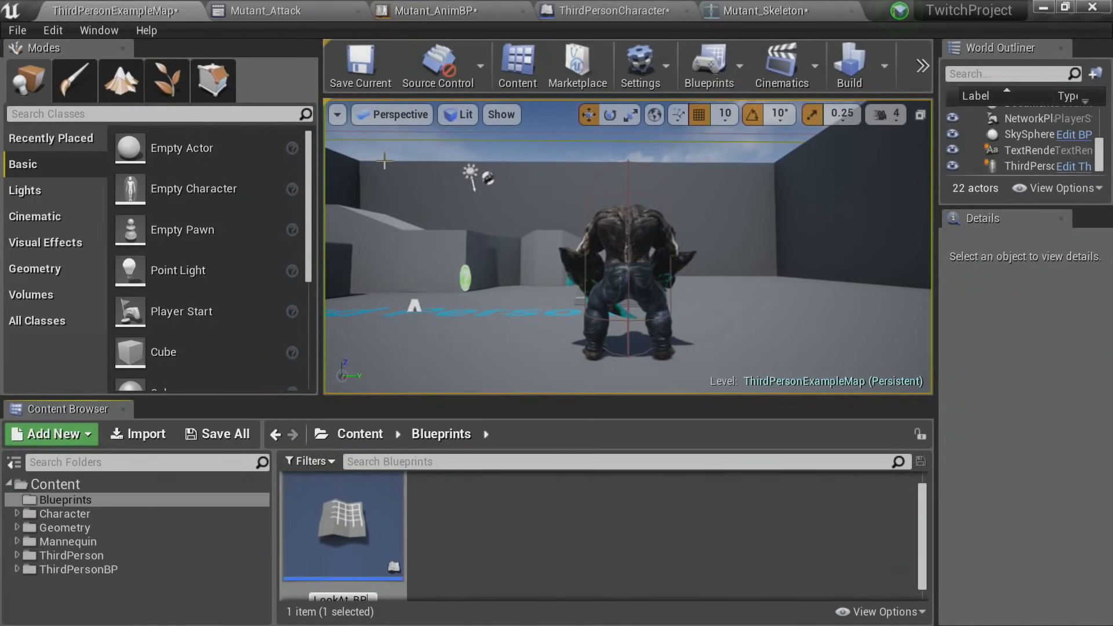
key(Return)
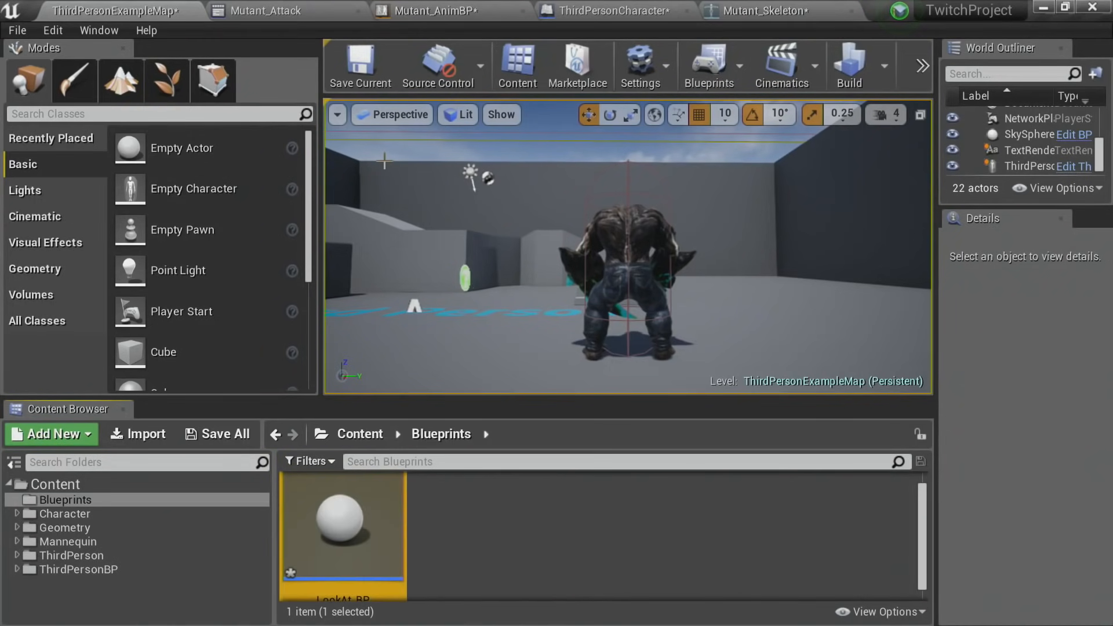
drag(474, 397, 452, 335)
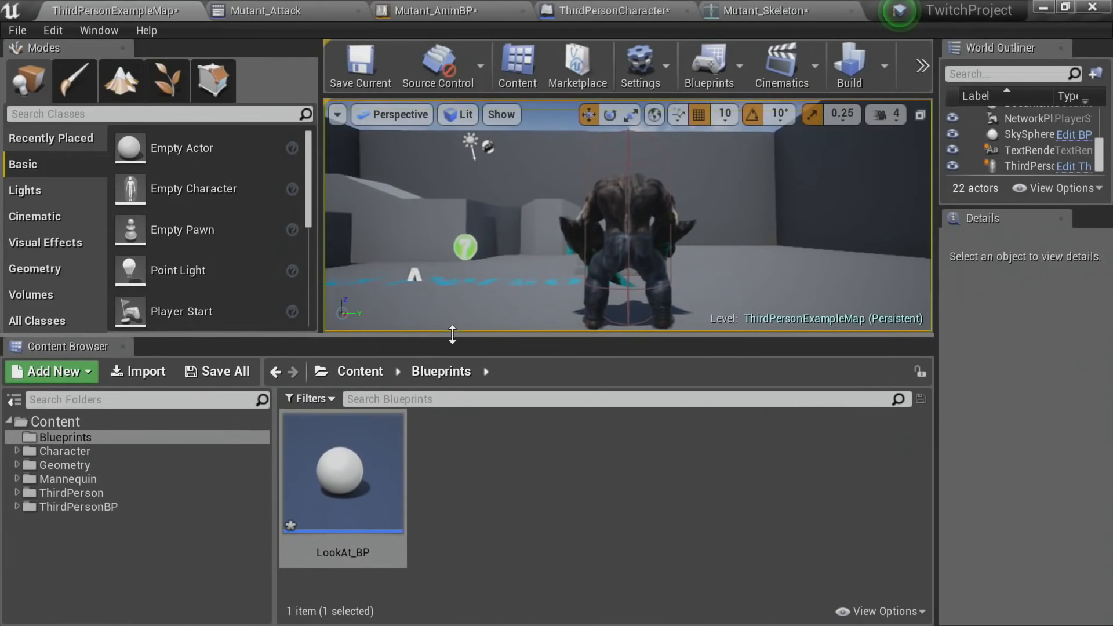
click(435, 508)
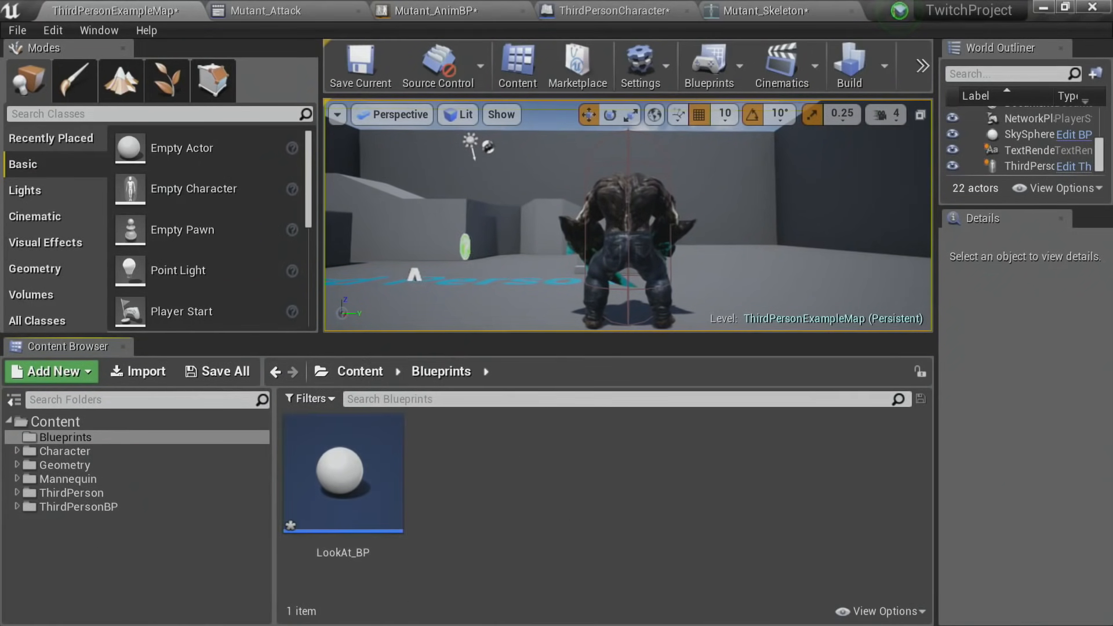
right_drag(556, 232, 491, 226)
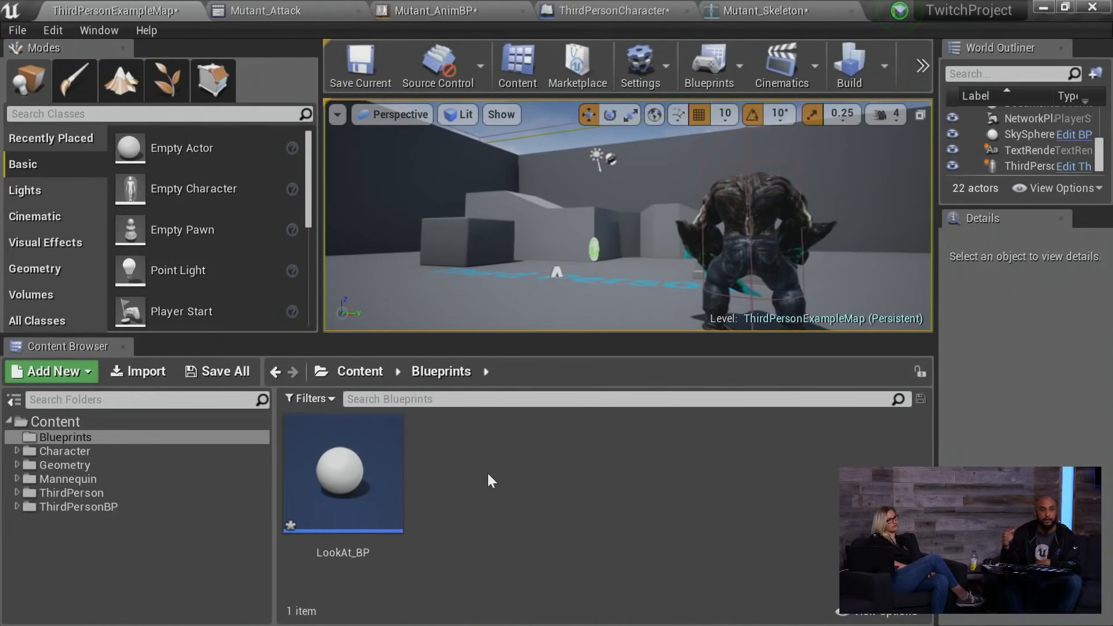
Step: Create a Blueprint Interface named SendLocation_Interface in the Blueprints folder
right_click(448, 452)
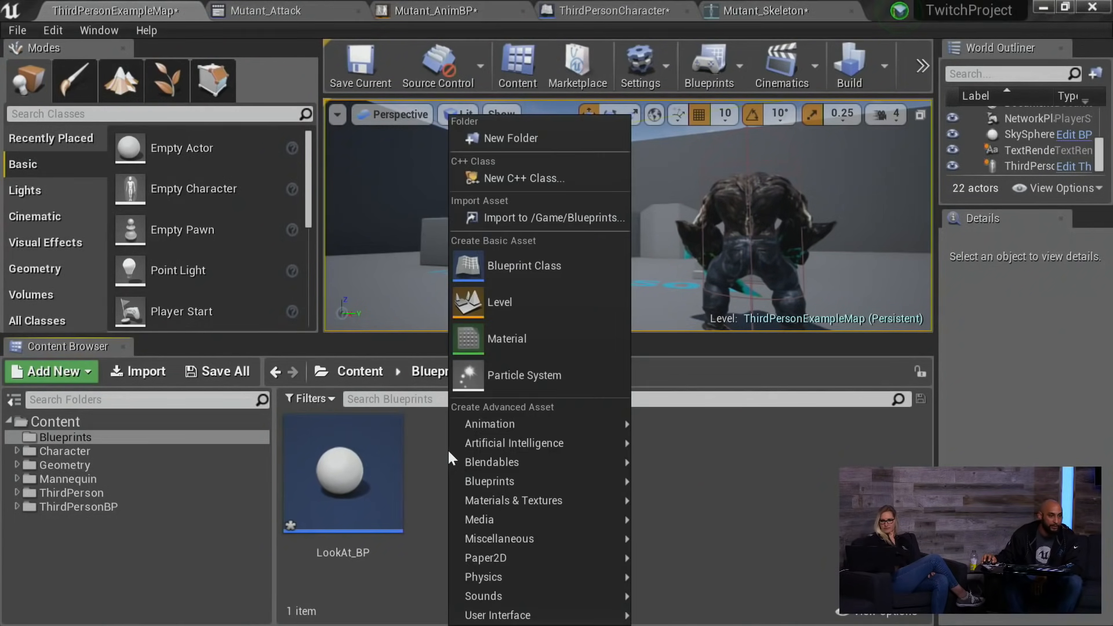
mouse_move(476, 485)
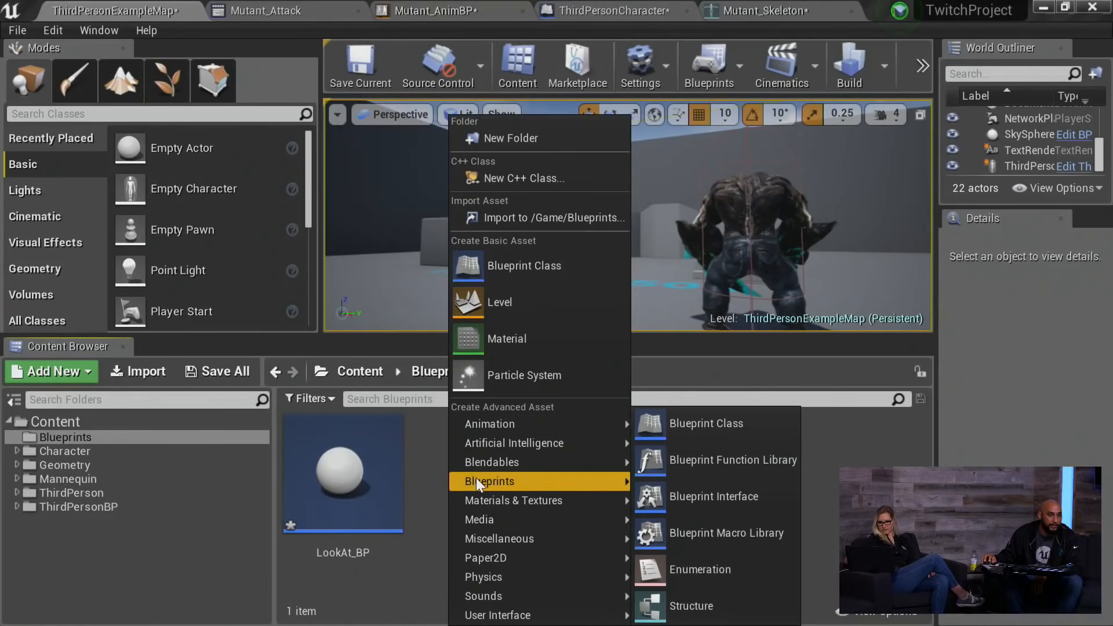
click(706, 492)
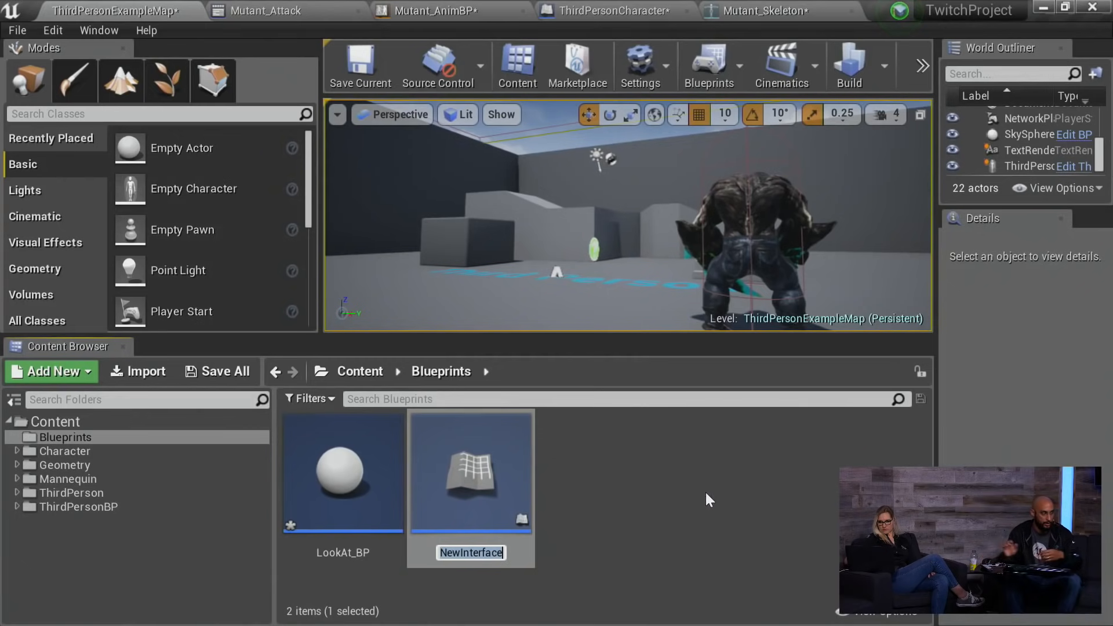
text(Send)
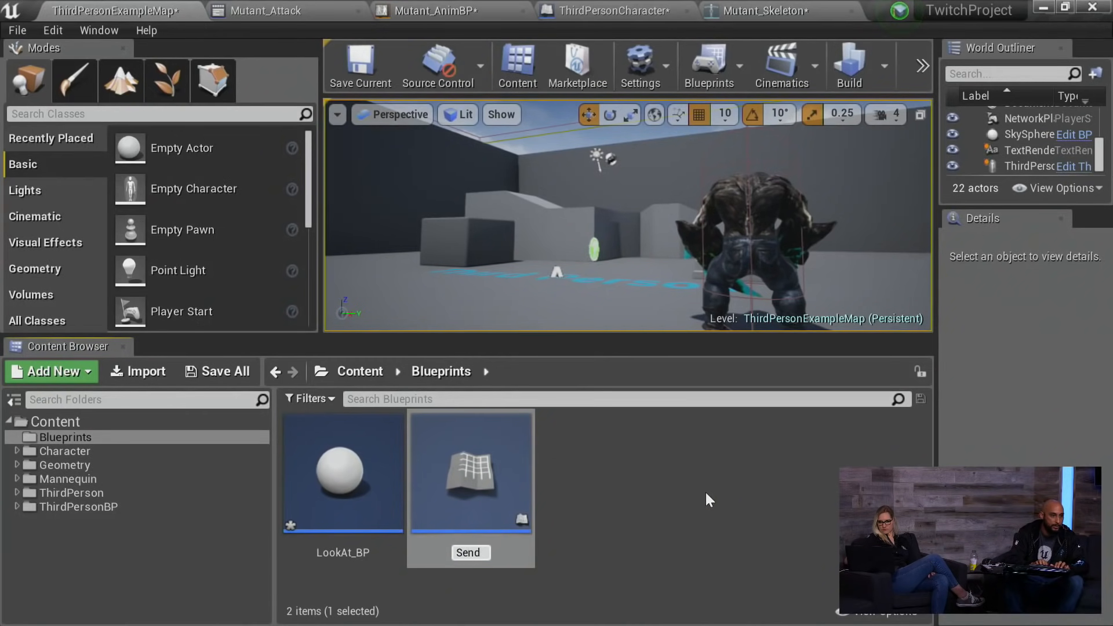
text(Location_Interface)
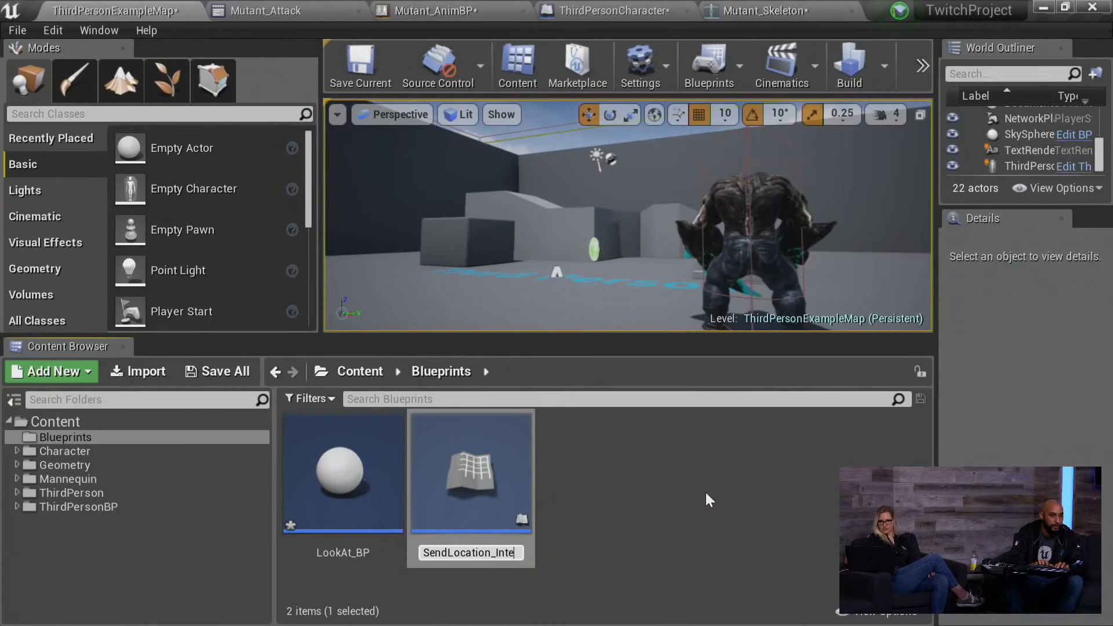
key(Return)
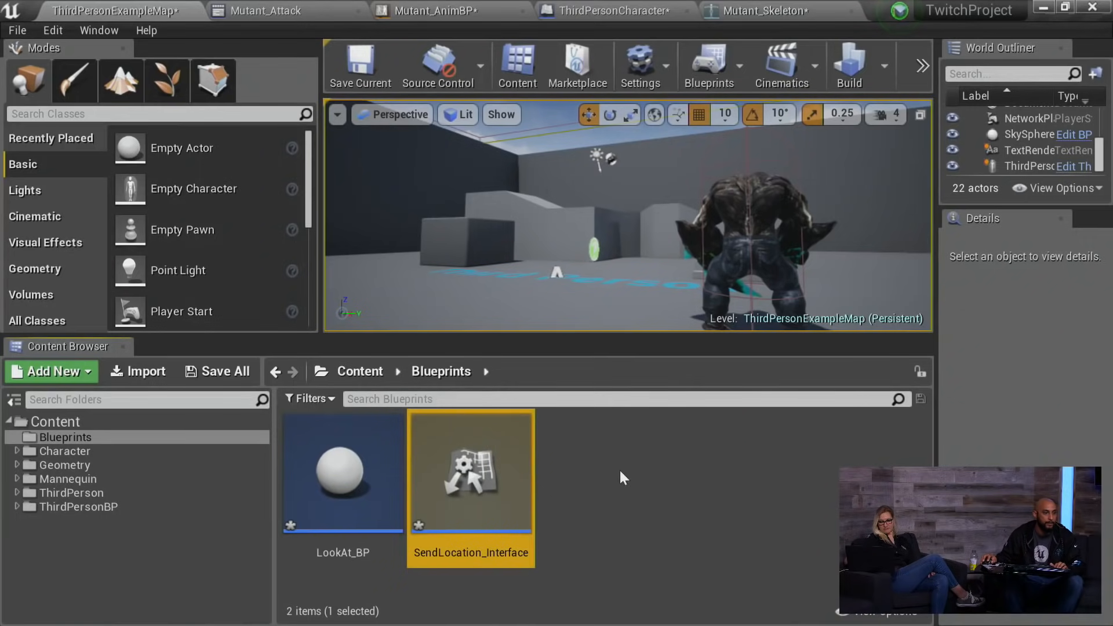
Step: Open SendLocation_Interface and rename its default function to SendObjectLocation
double_click(510, 463)
right_drag(664, 481, 542, 413)
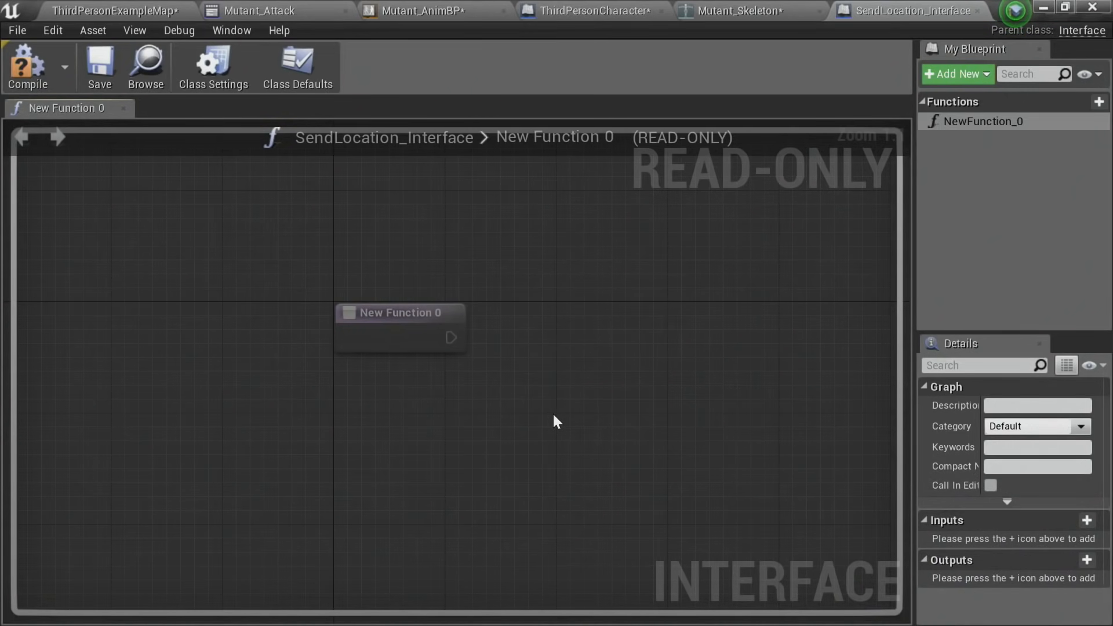
click(969, 123)
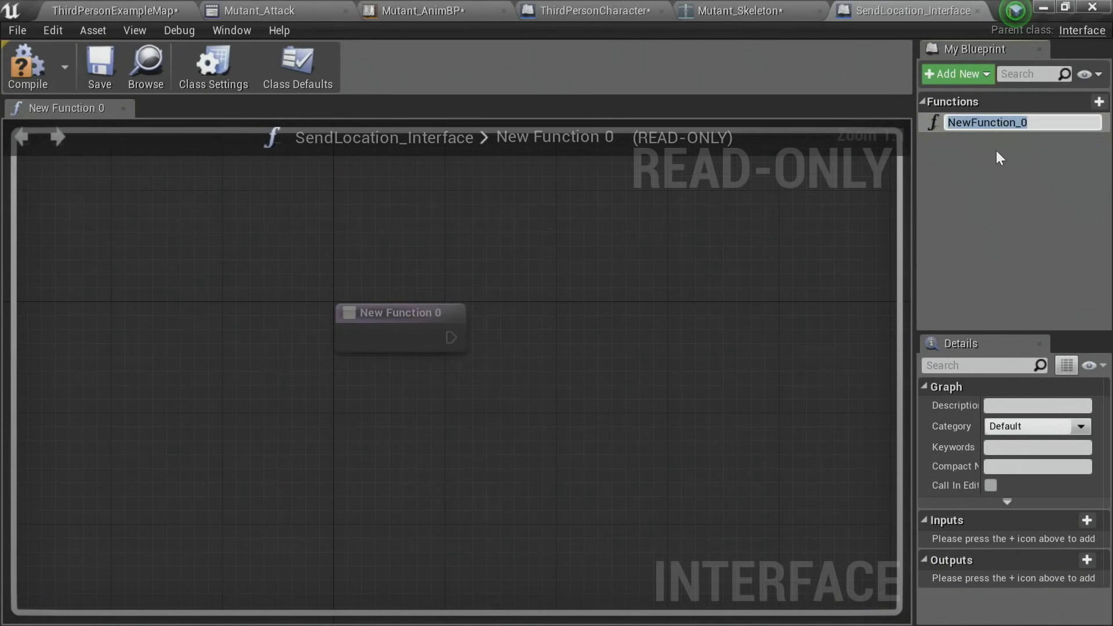
text(Send)
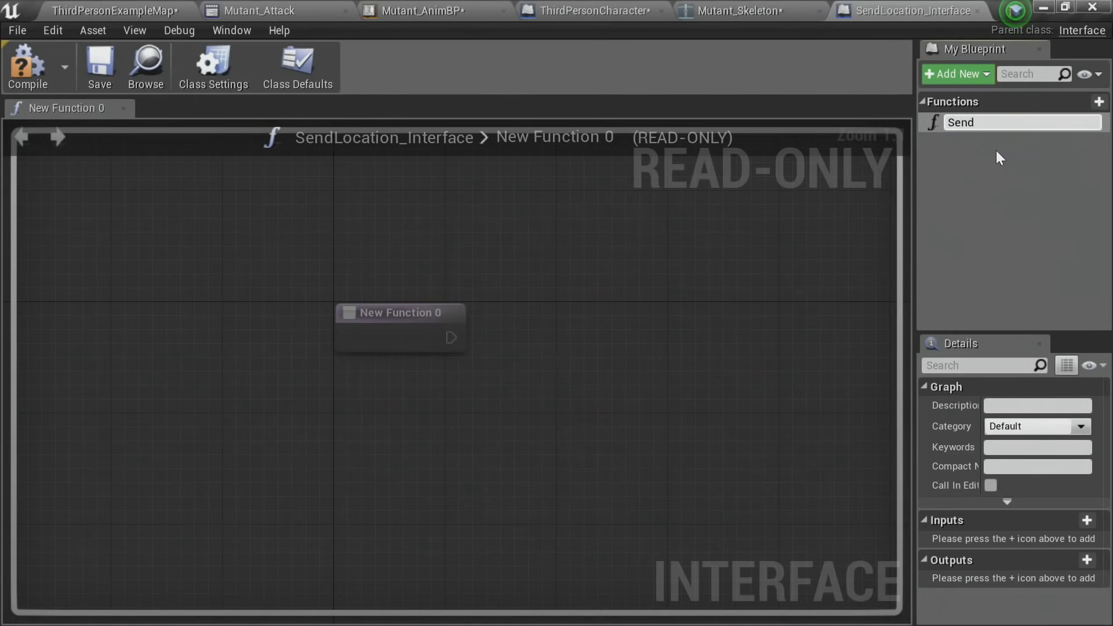
text(ObjectLocation)
key(Return)
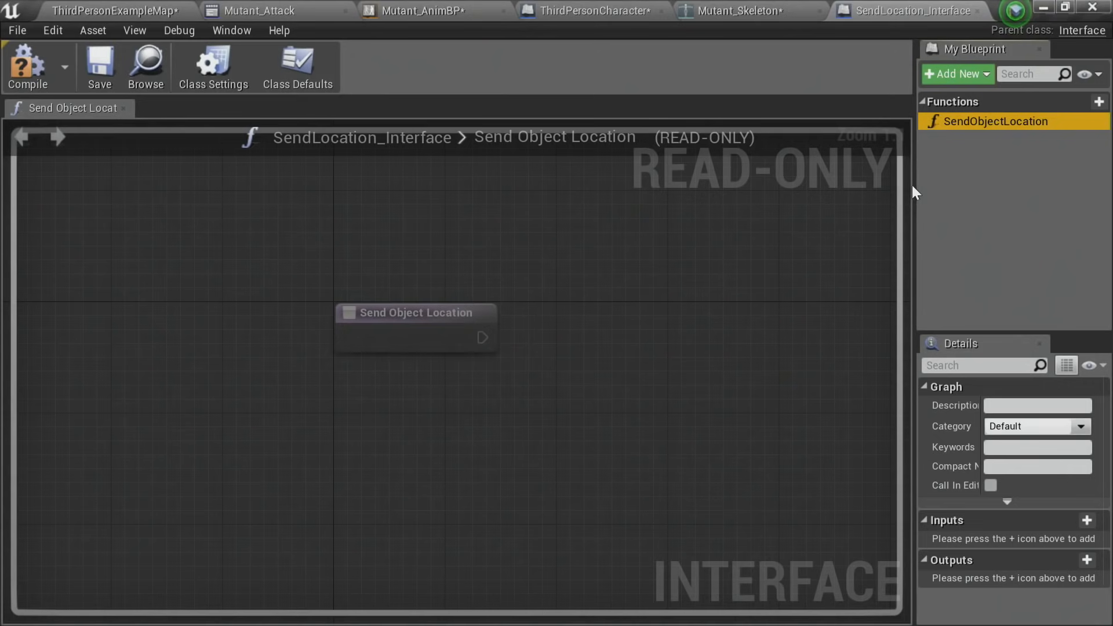
Step: Widen the function's details area and add a Boolean input named ShouldLook? to SendObjectLocation
drag(914, 183, 711, 185)
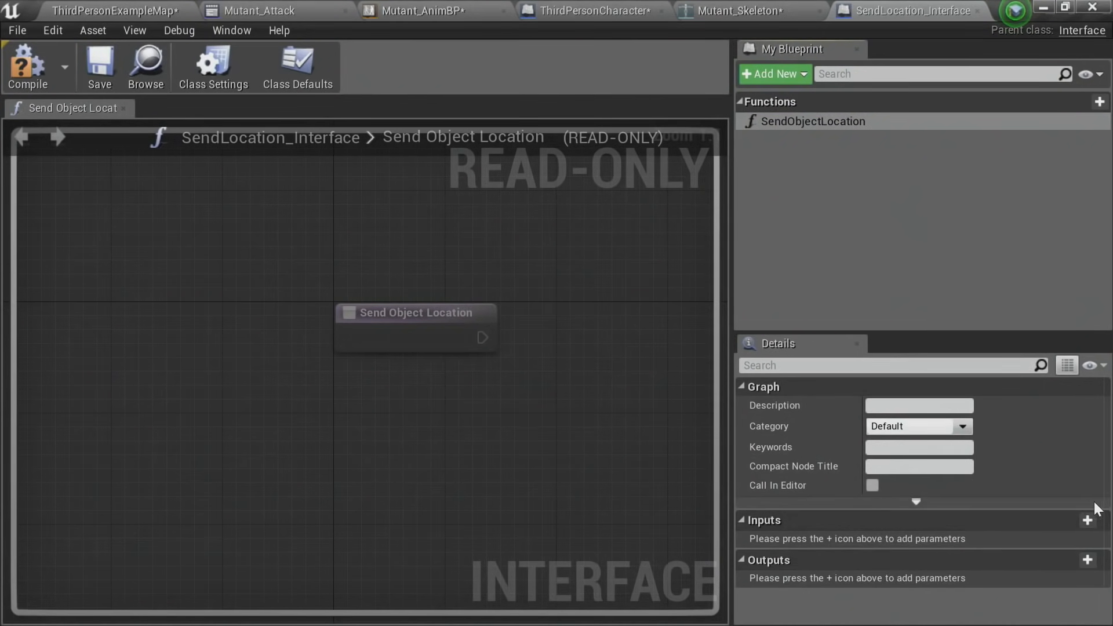
click(1087, 519)
double_click(830, 542)
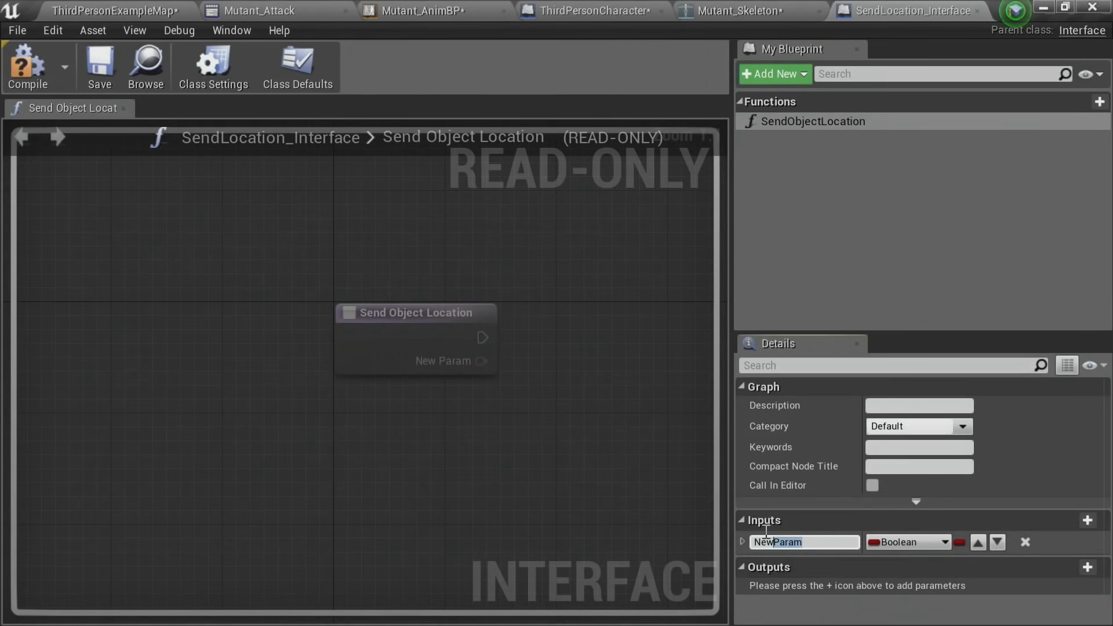
key(BackSpace)
text(S)
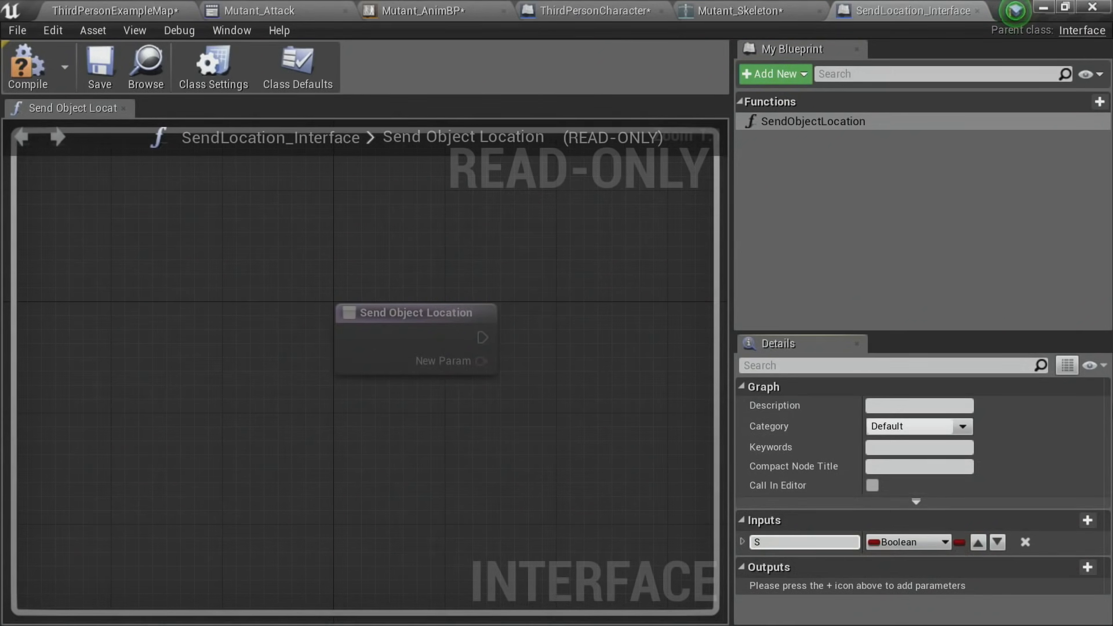
text(houldLook?)
key(Return)
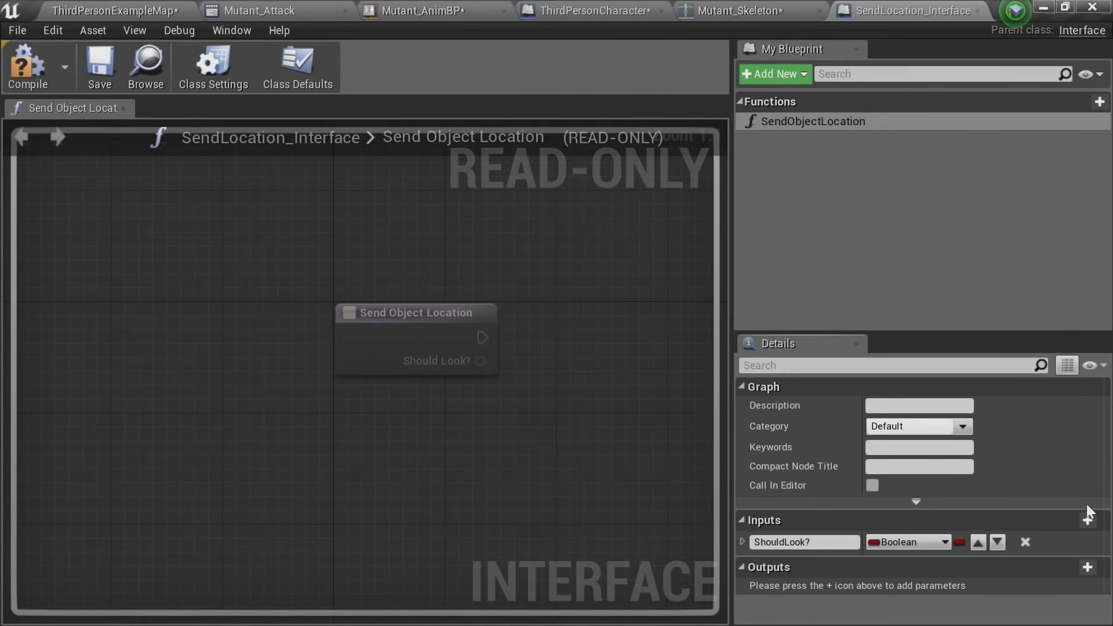
Step: Add a Vector input named LookAtTarget to SendObjectLocation, and compile and save the interface
click(1087, 520)
click(921, 563)
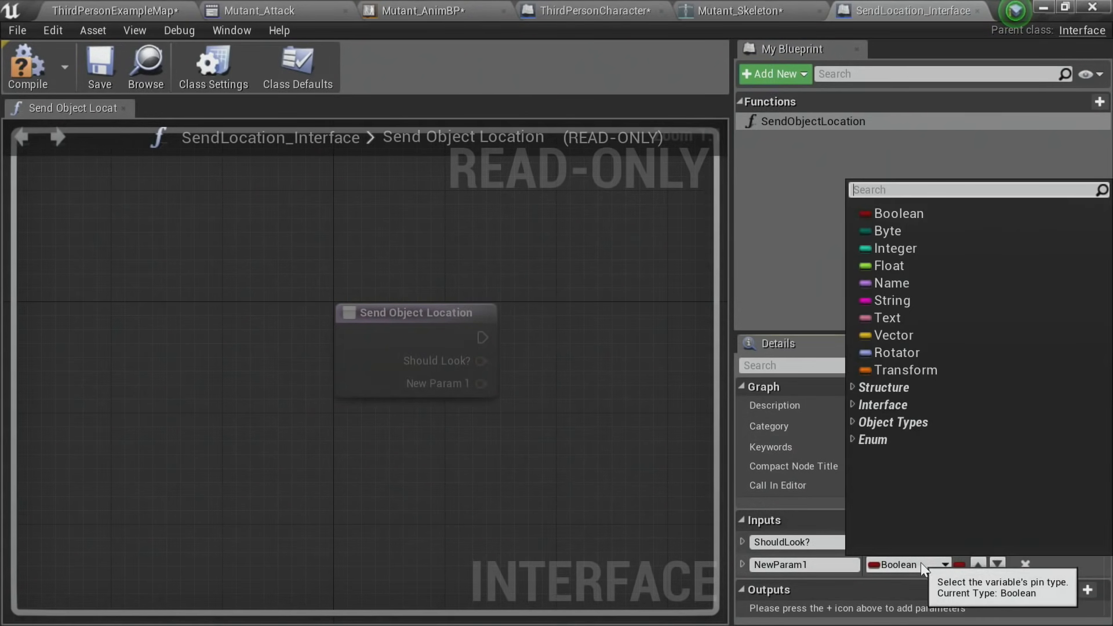
click(897, 339)
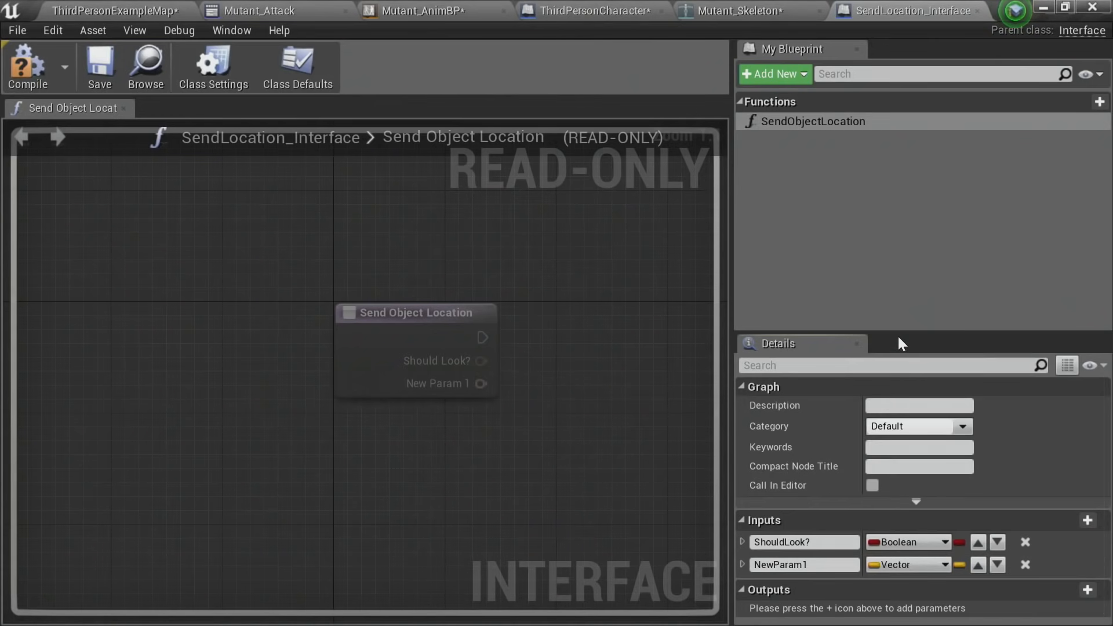
click(830, 565)
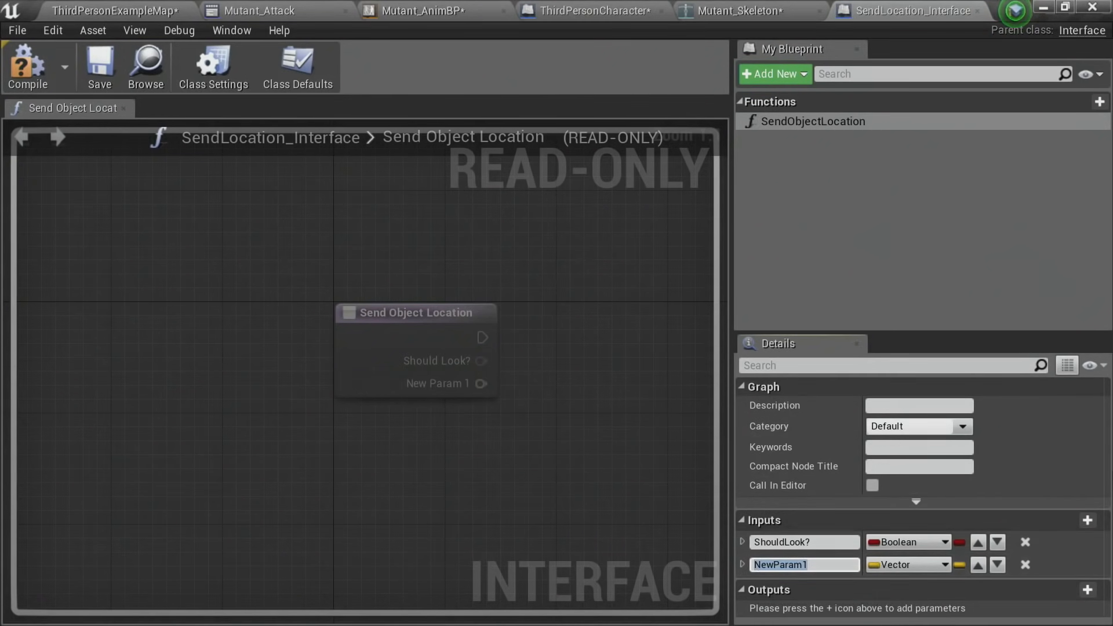
text(LookAtTarget)
key(Return)
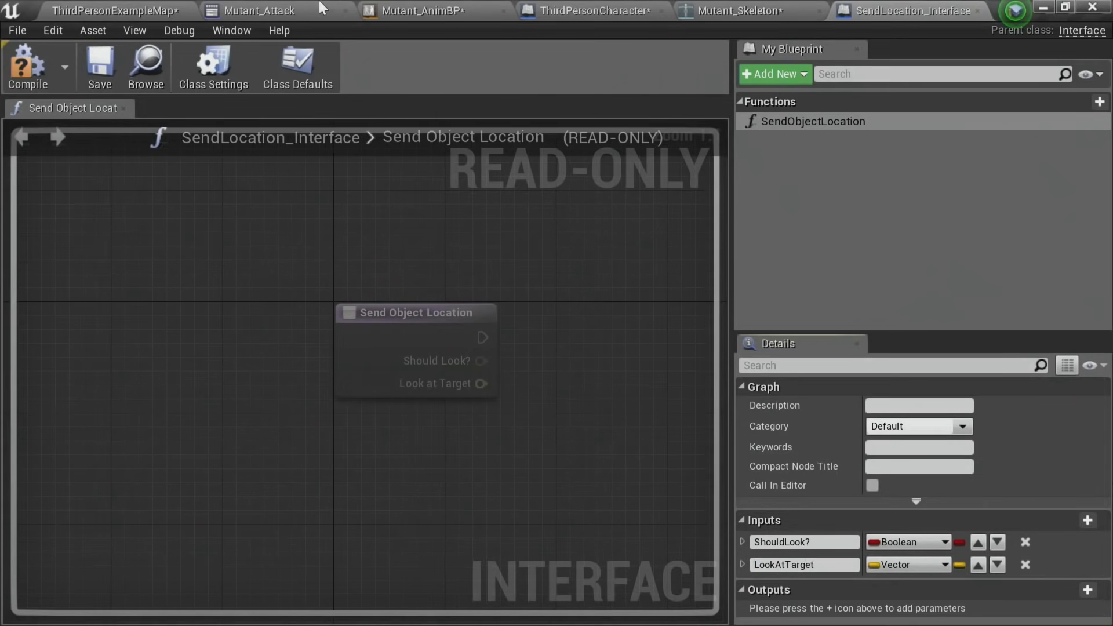
click(37, 78)
Step: Return to the level editor, open the LookAt_BP blueprint and widen its components area
click(81, 7)
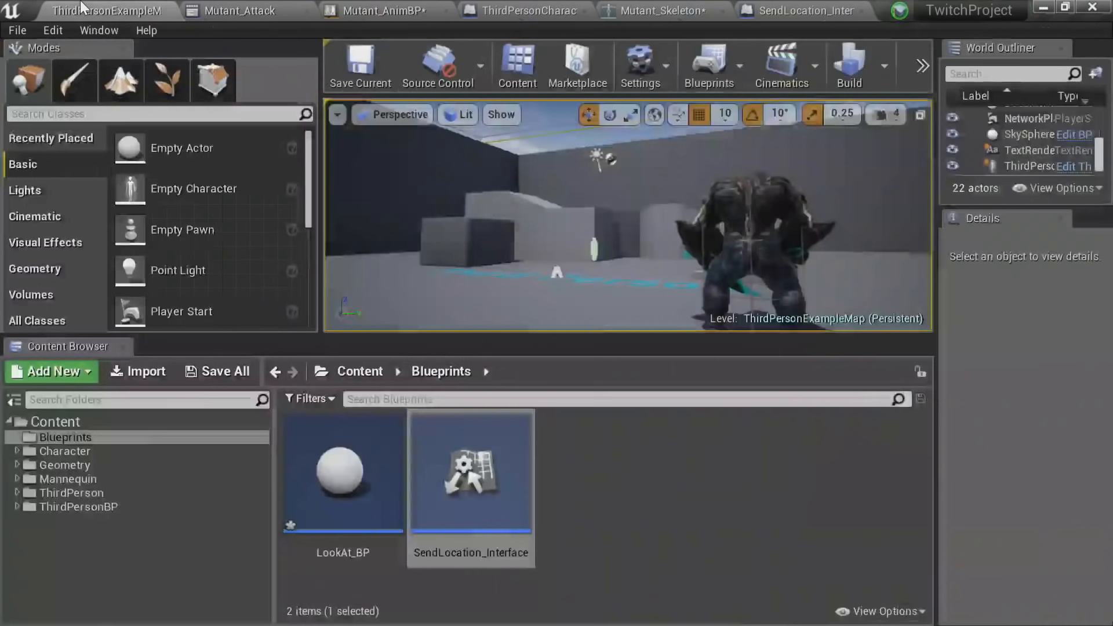
double_click(382, 487)
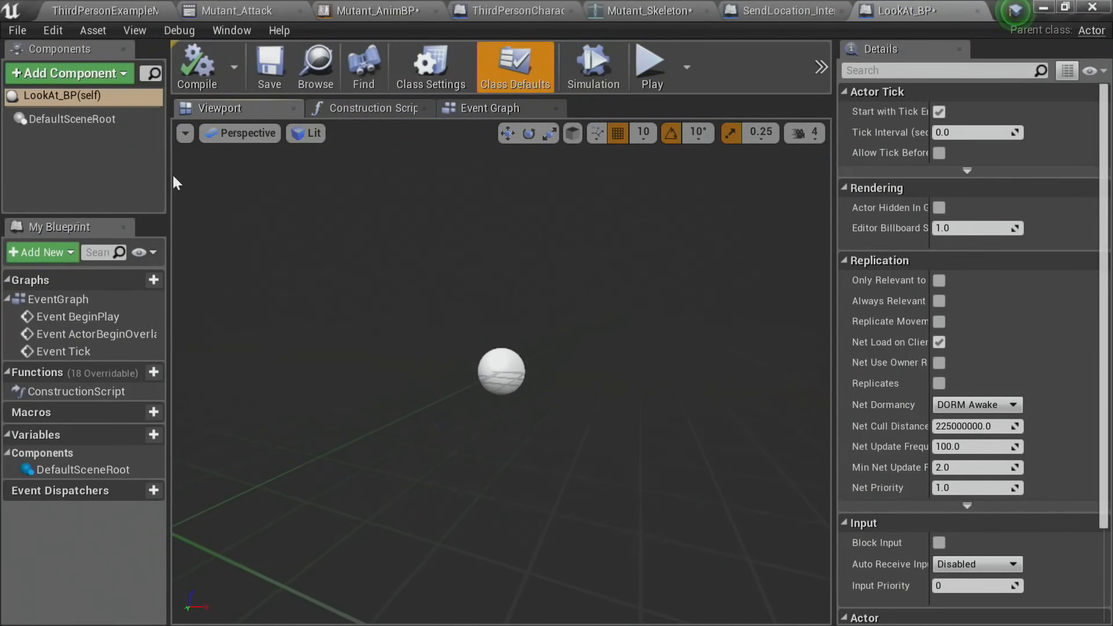
drag(167, 174, 219, 173)
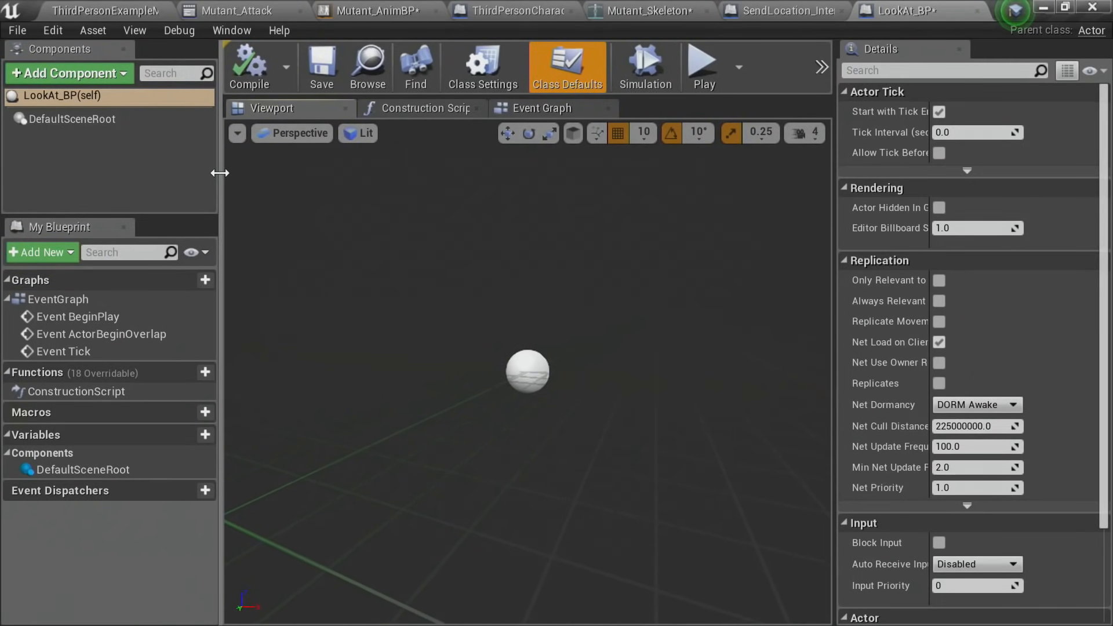
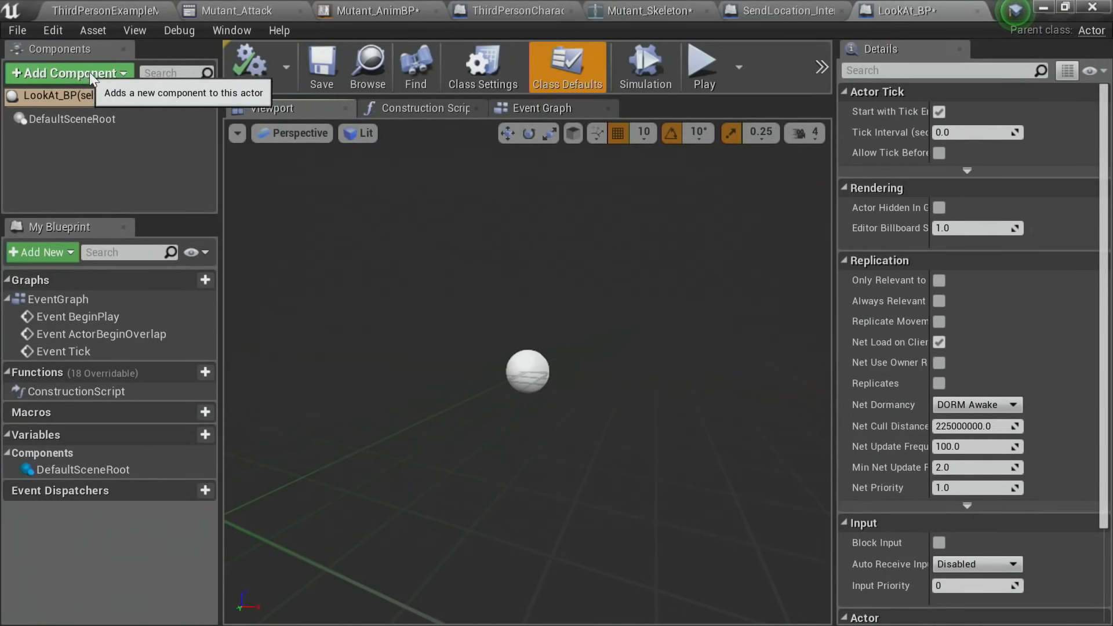
Step: Add a Static Mesh component to LookAt_BP, keeping its default name
click(92, 75)
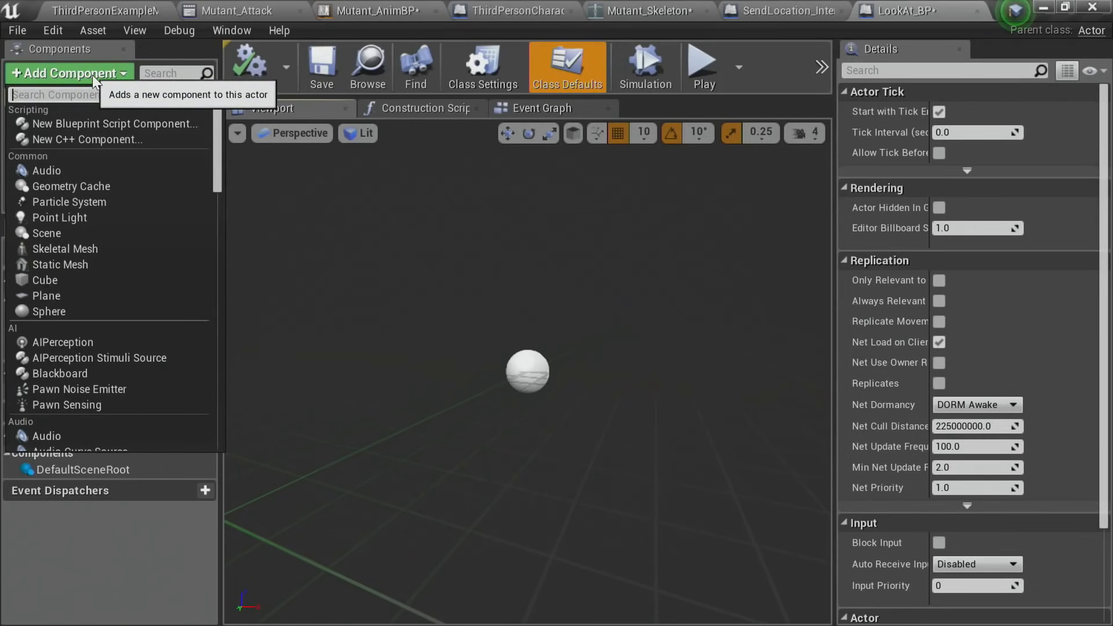
text(Static)
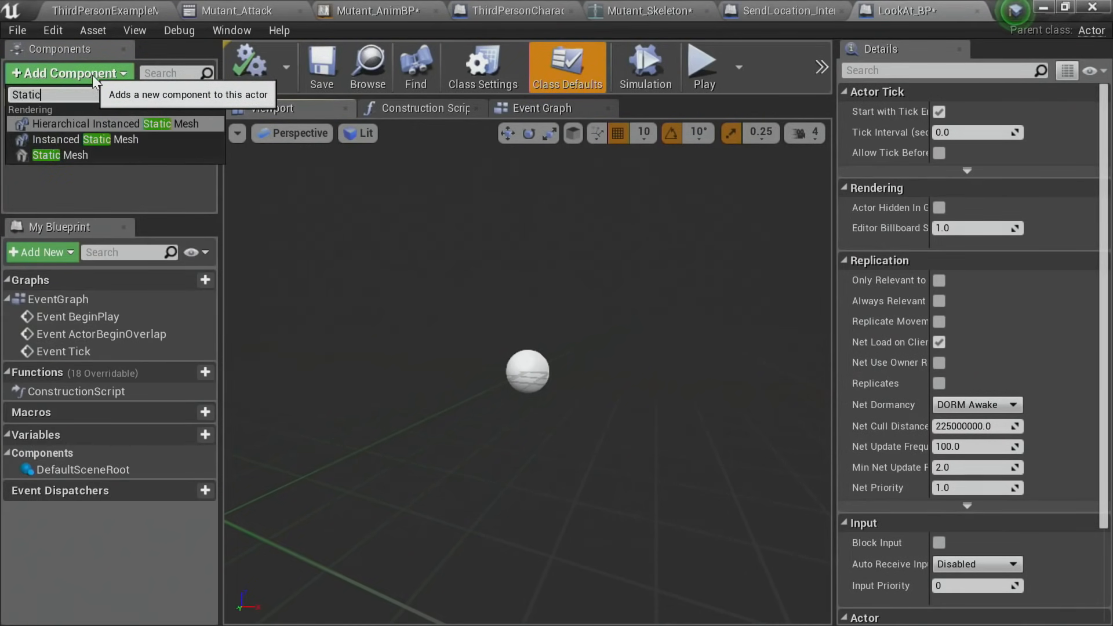
key(Down)
key(Down)
key(Return)
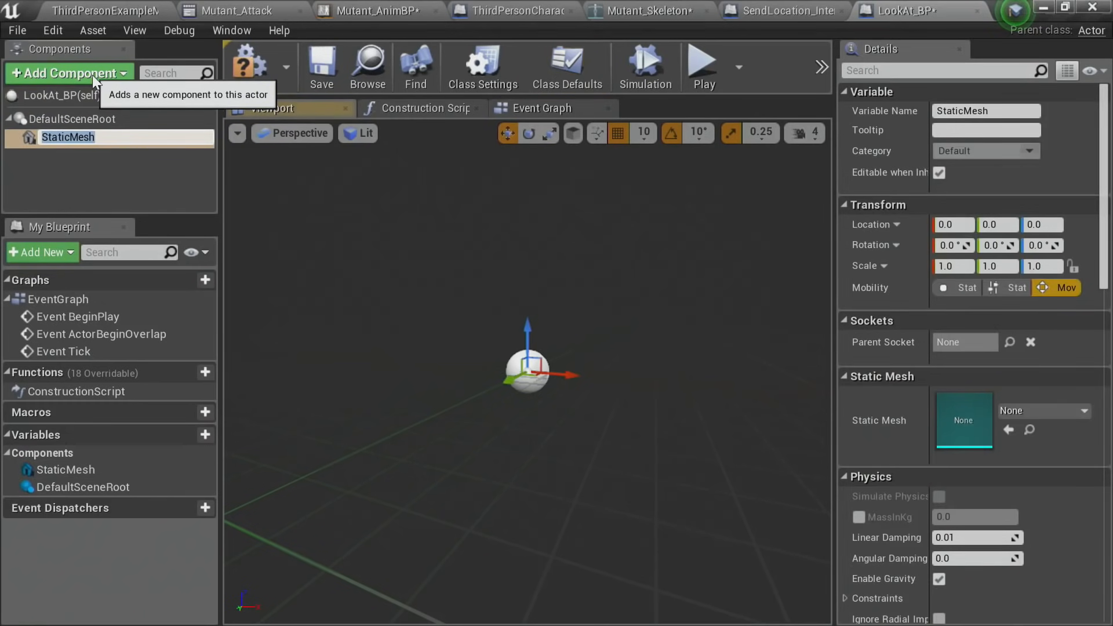
Step: Add a Box Collision component and attach it directly to DefaultSceneRoot instead of the static mesh
click(67, 68)
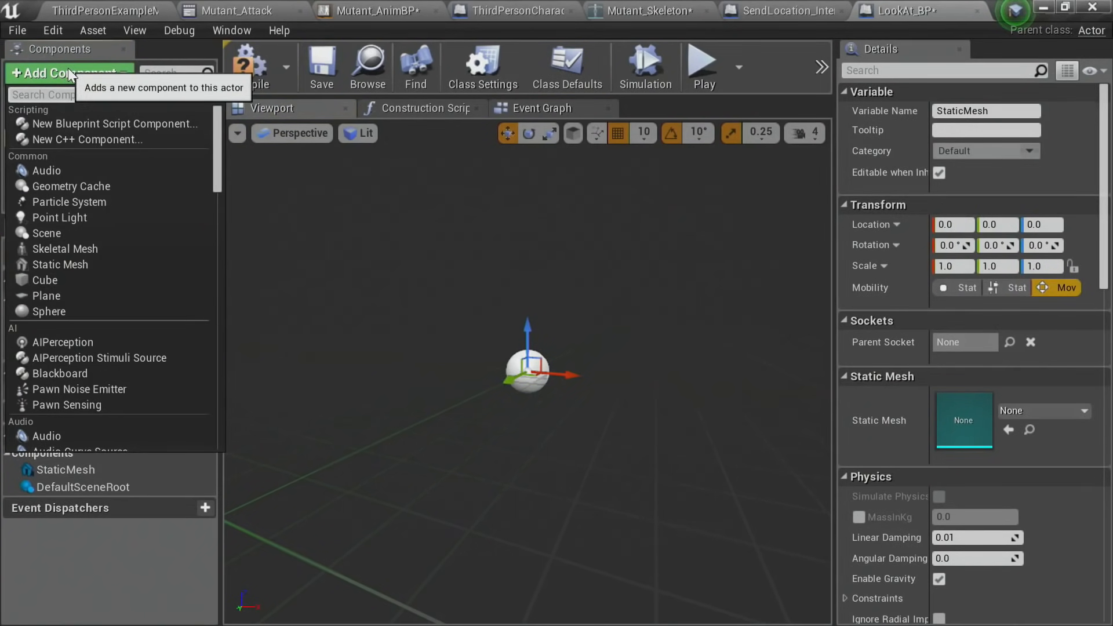
text(box)
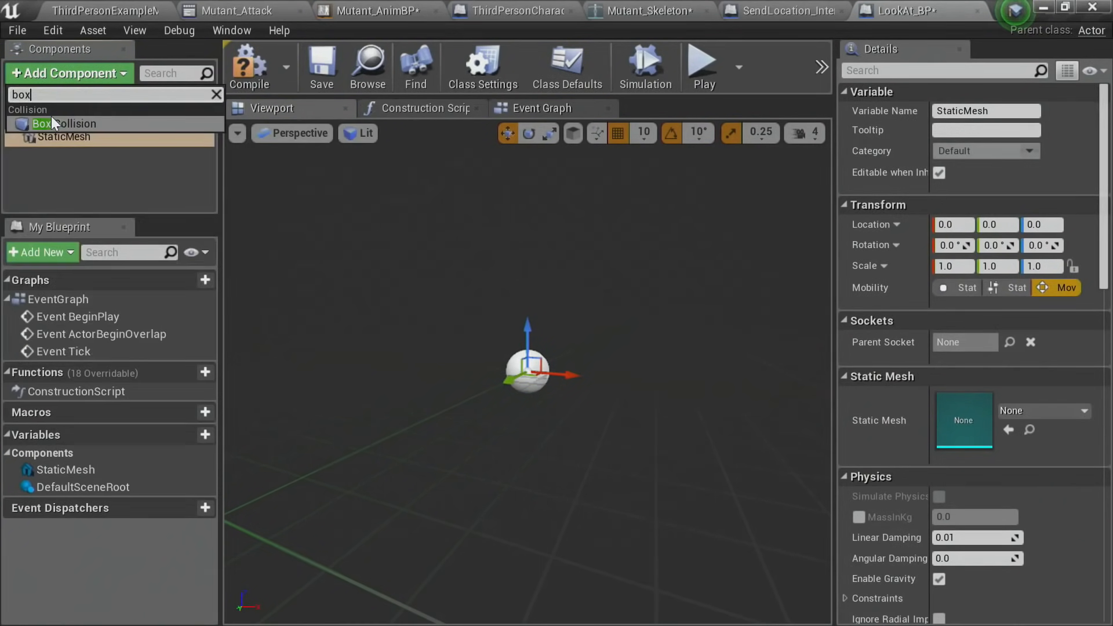
click(51, 123)
click(51, 178)
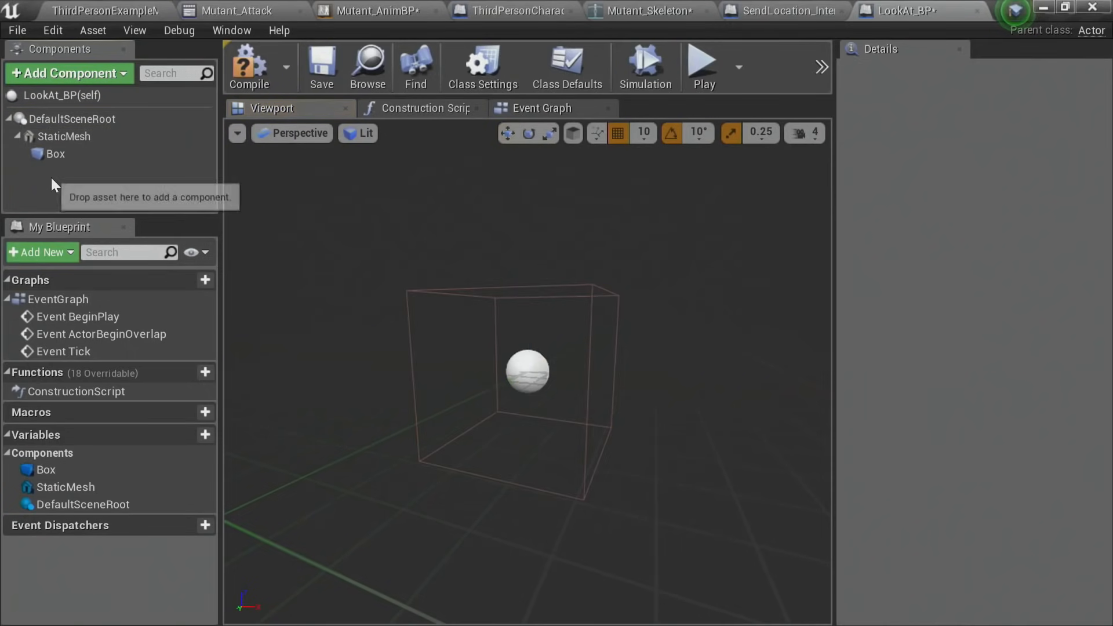
drag(51, 154, 53, 118)
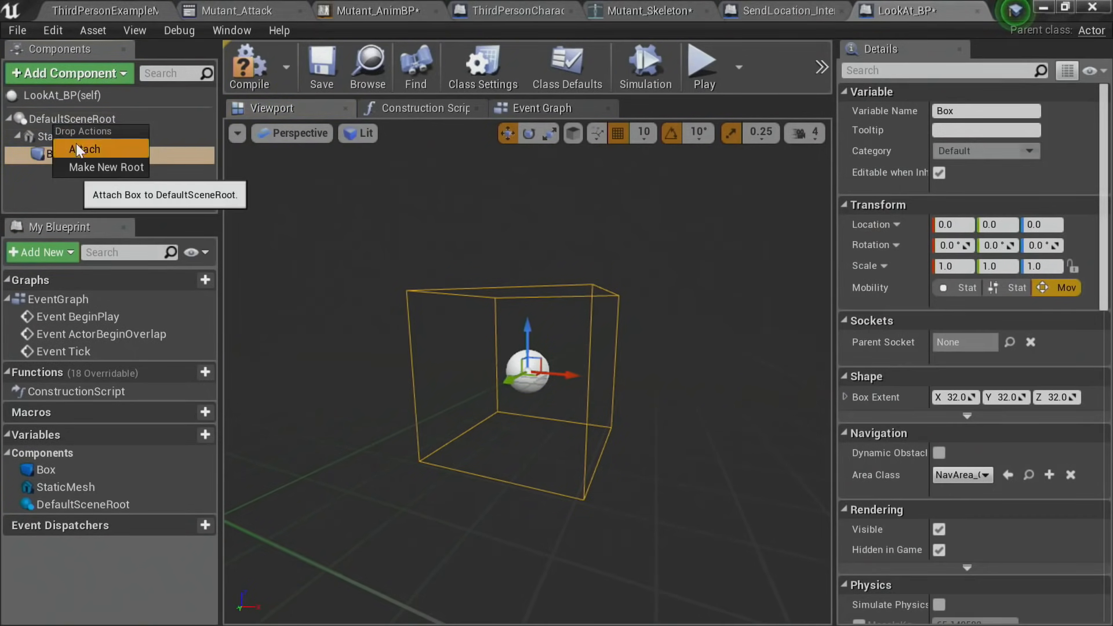
click(75, 144)
Step: Rename the Box collision component as TriggerBox
click(41, 137)
click(72, 153)
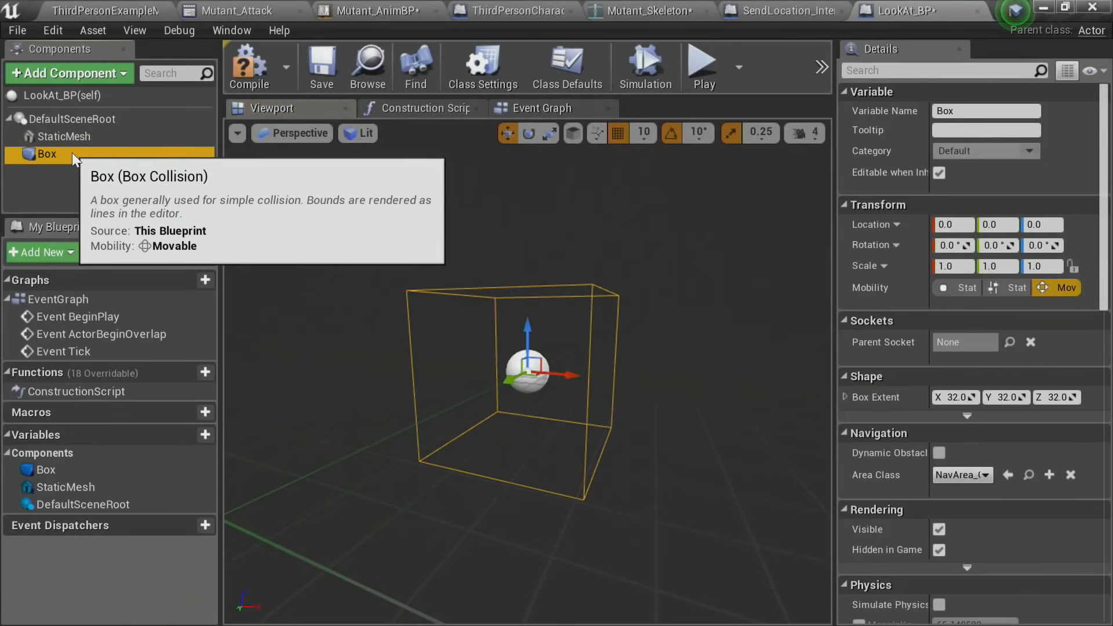
click(72, 152)
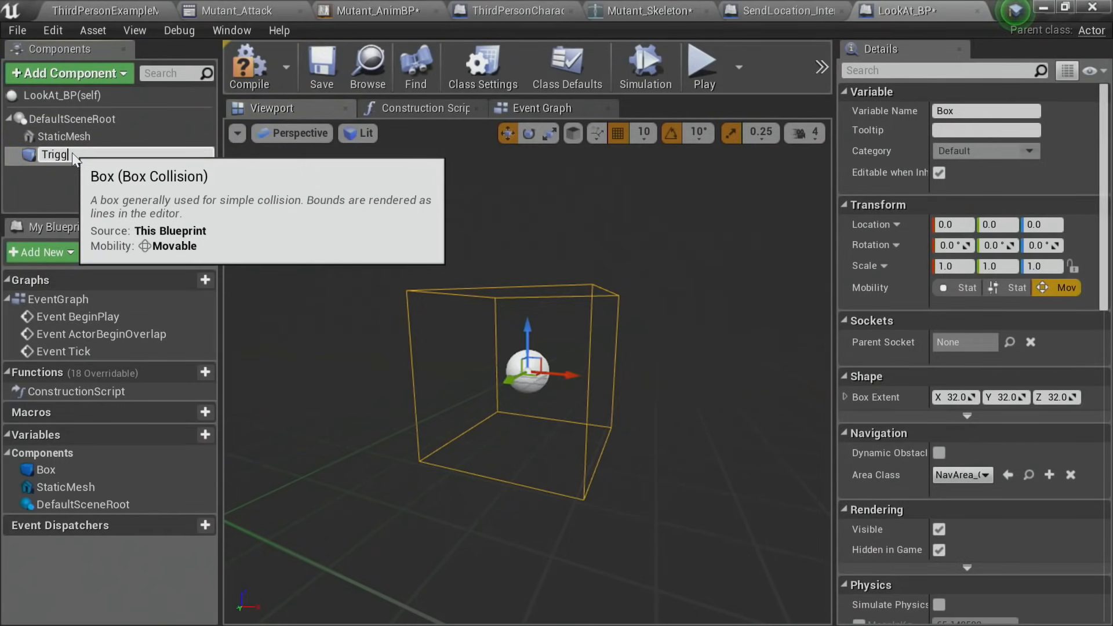
text(TriggerBox)
key(Return)
Step: Assign the 1M_Cube mesh to the StaticMesh component
click(99, 134)
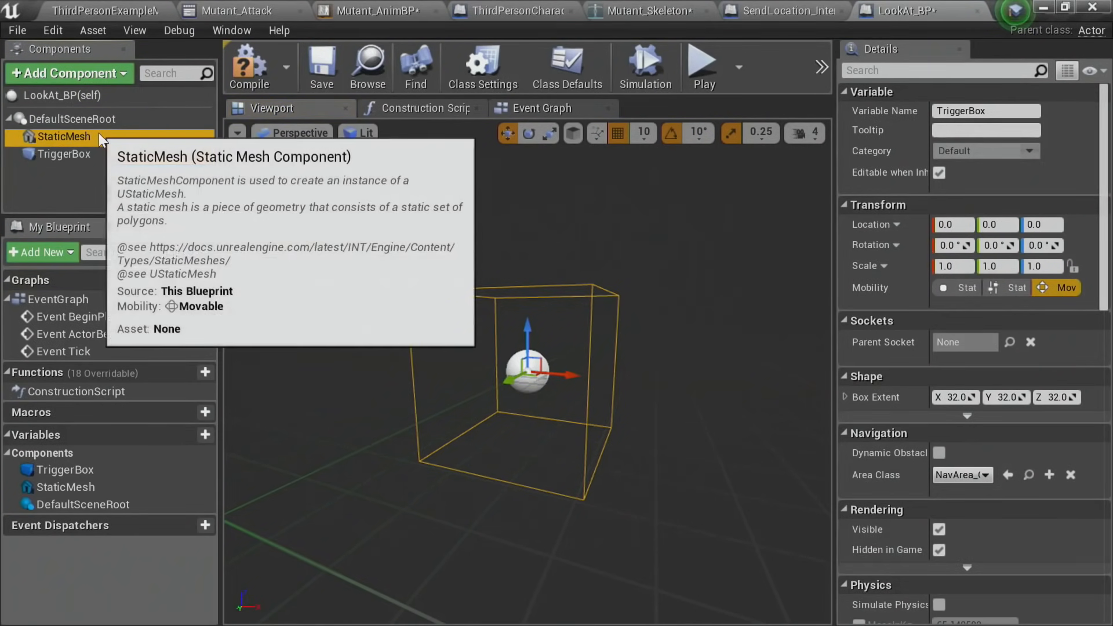
click(1020, 411)
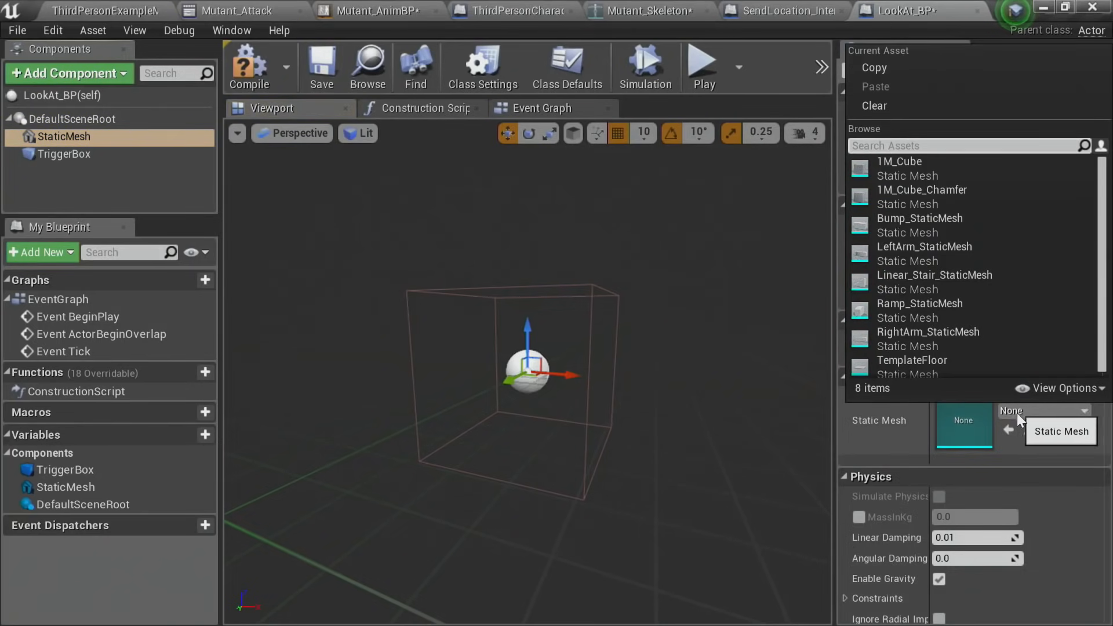
click(916, 165)
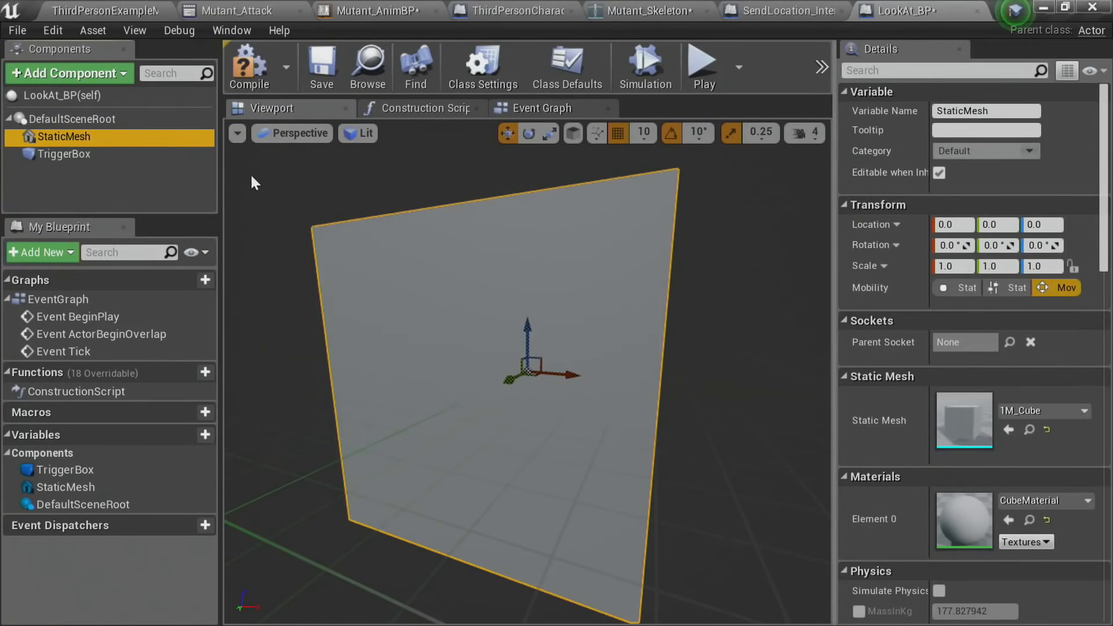
Step: Scale the TriggerBox component uniformly to 9.75 around the static mesh and compile the blueprint
click(63, 154)
scroll(600, 376, down, 5)
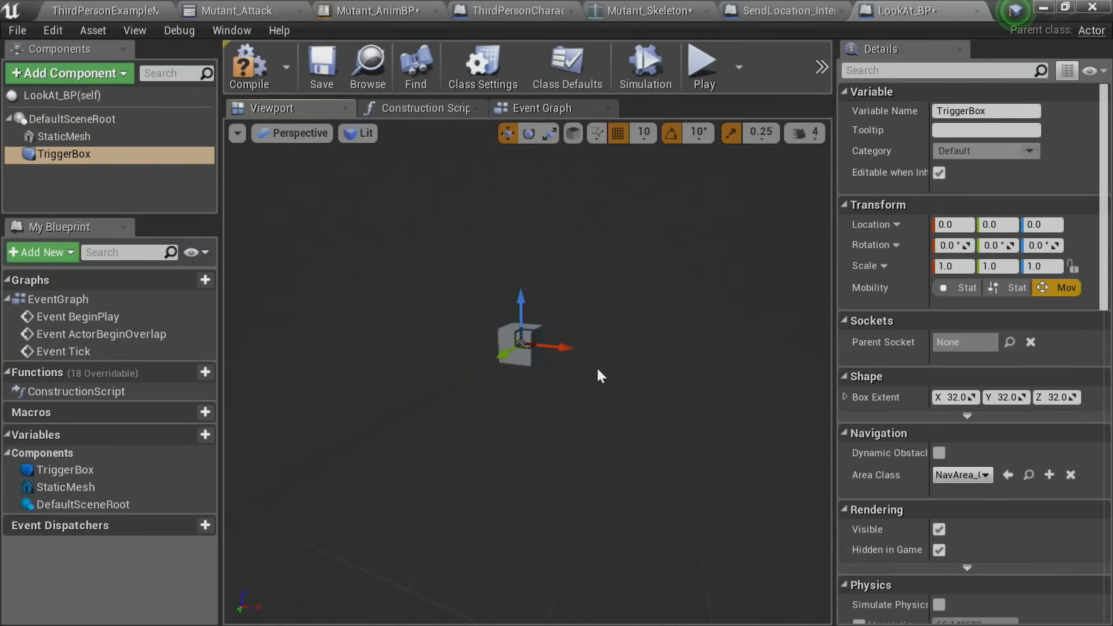
key(r)
drag(521, 339, 564, 412)
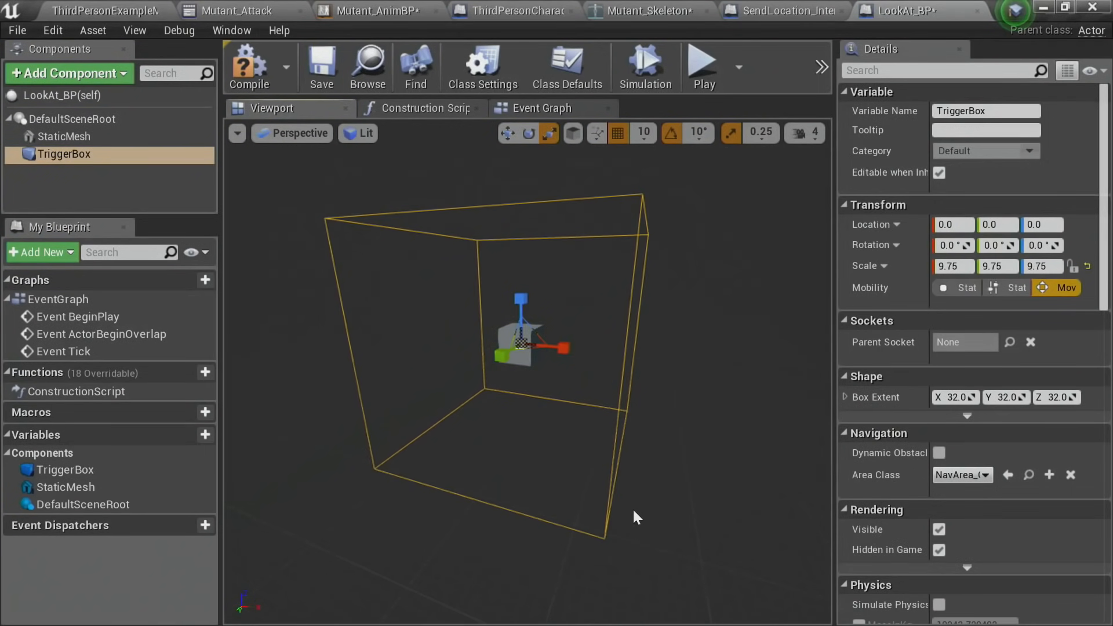
click(249, 65)
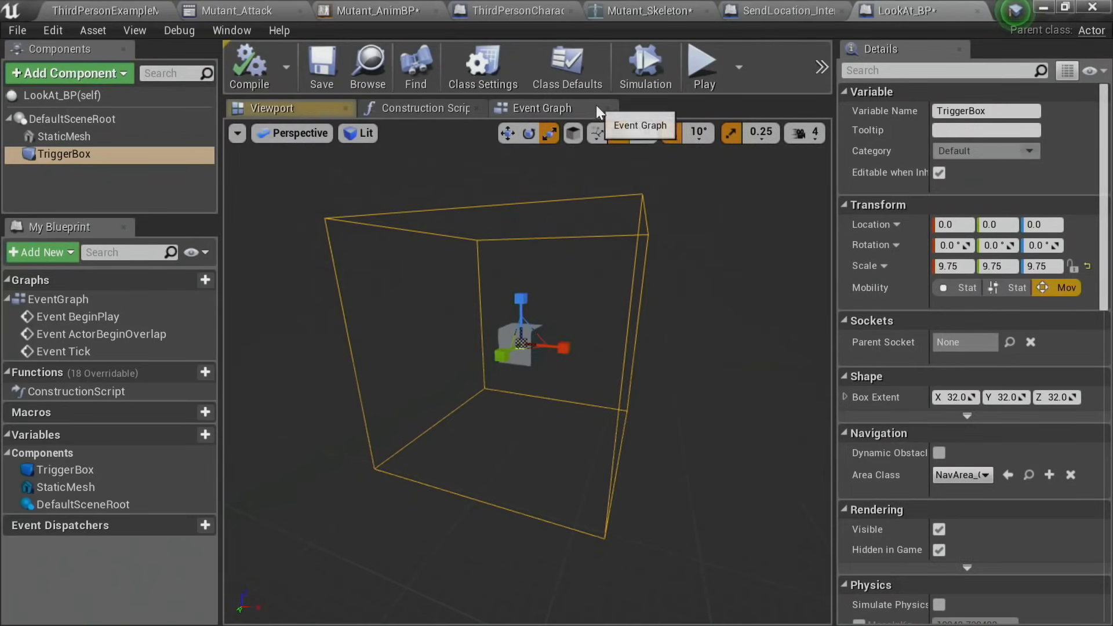
Step: Delete all the default event nodes from the LookAt_BP Event Graph
click(595, 105)
drag(358, 181, 566, 532)
key(Delete)
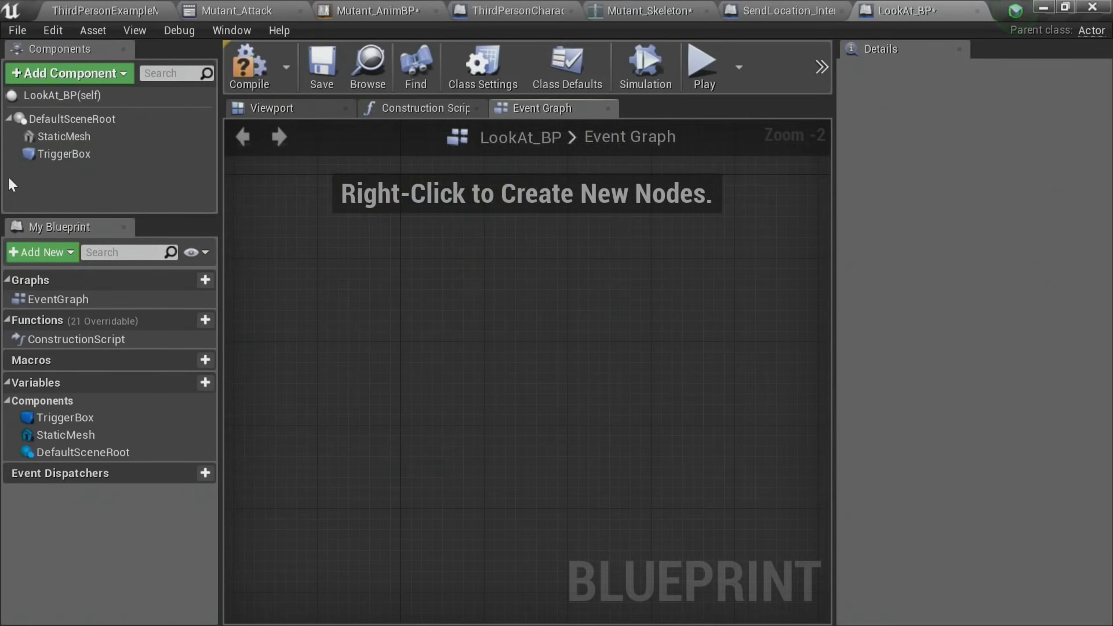
Step: Add an On Component Begin Overlap event for TriggerBox to the Event Graph
click(72, 153)
scroll(969, 400, down, 10)
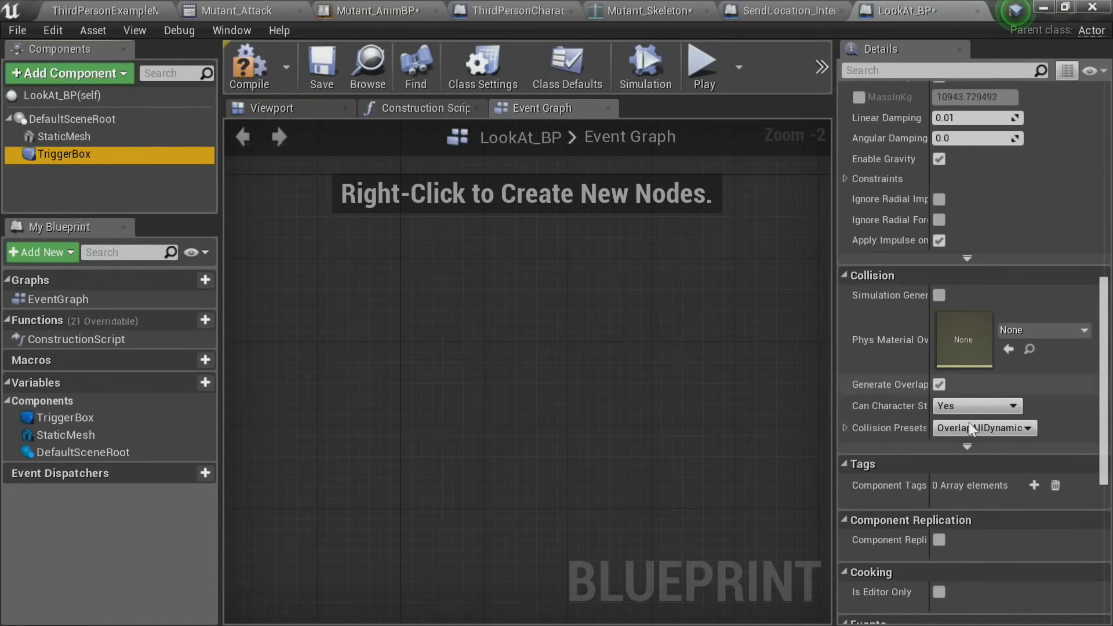
scroll(968, 422, down, 8)
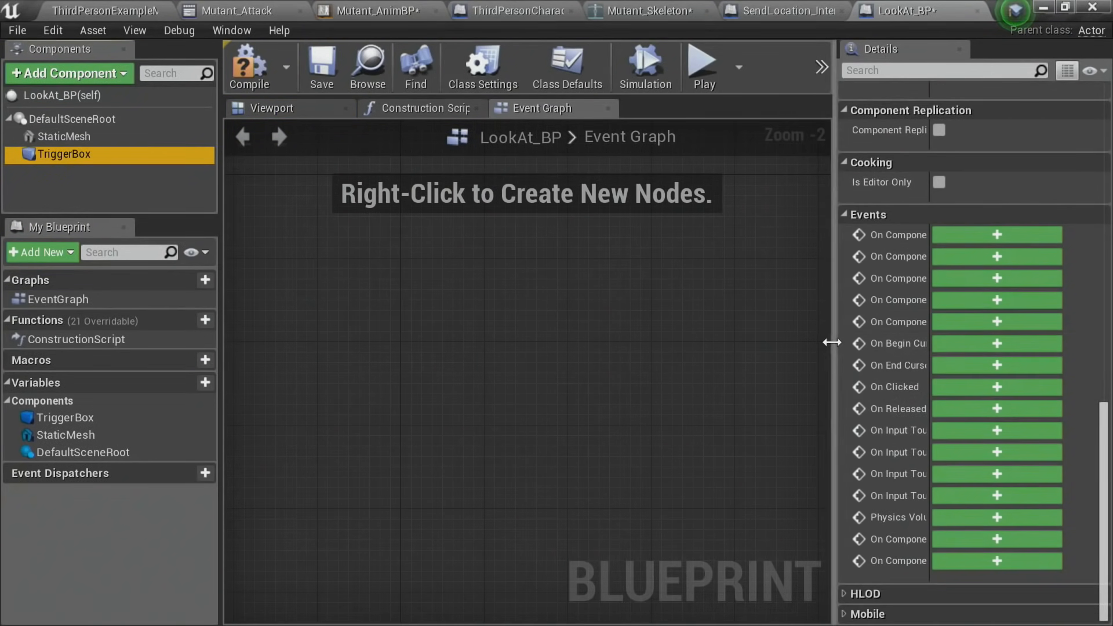
drag(832, 342, 661, 324)
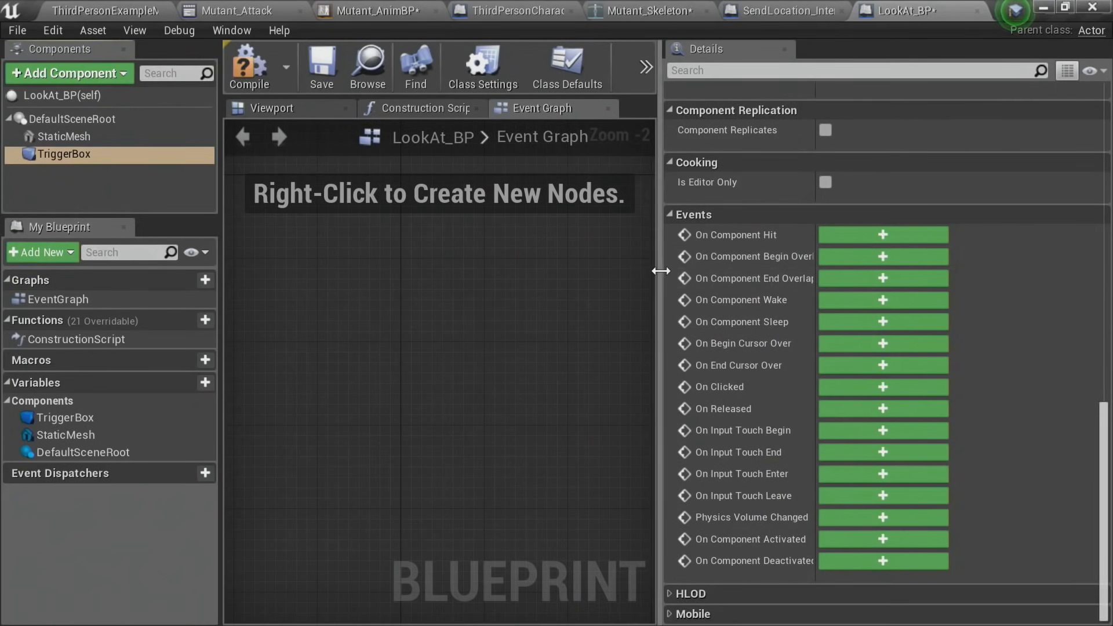
drag(660, 271, 573, 273)
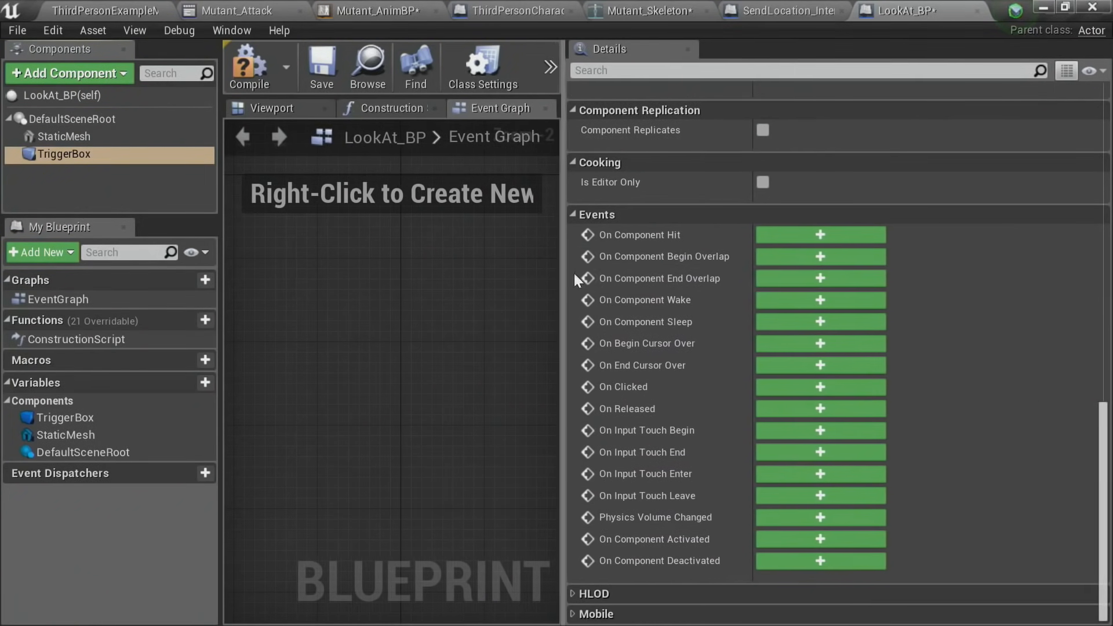
click(105, 160)
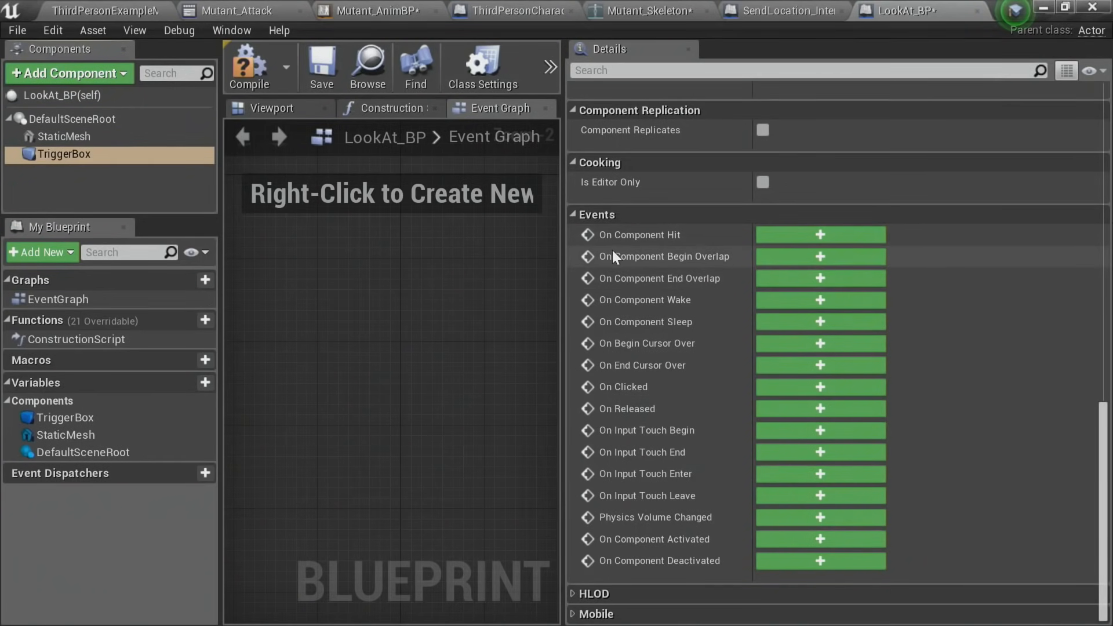
click(797, 258)
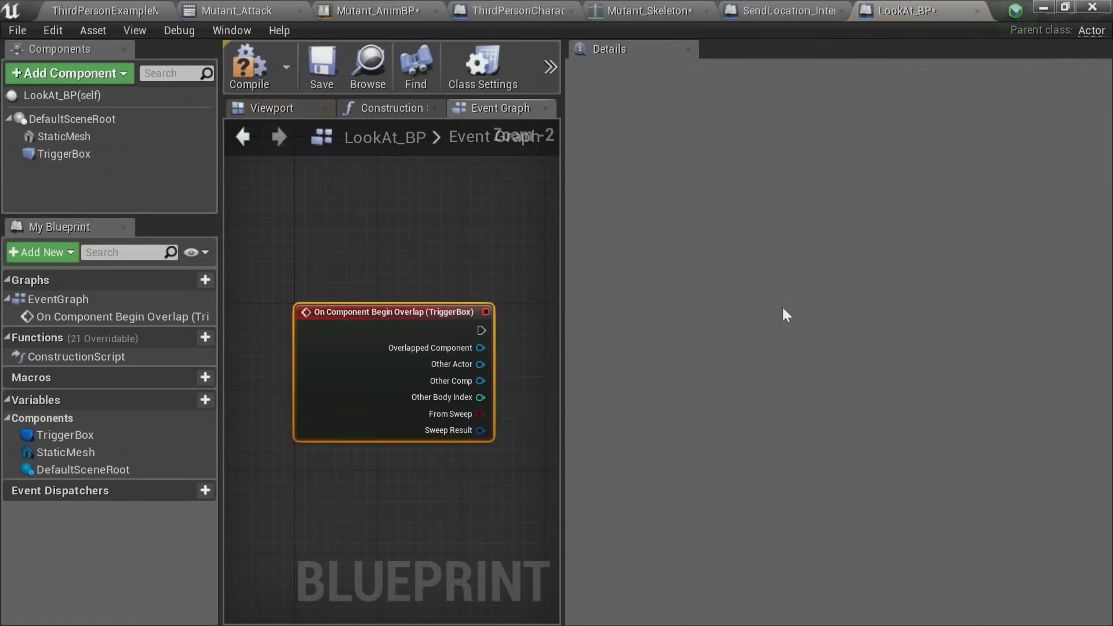
Step: Add an On Component End Overlap event for TriggerBox and widen the graph area to show both events
click(81, 159)
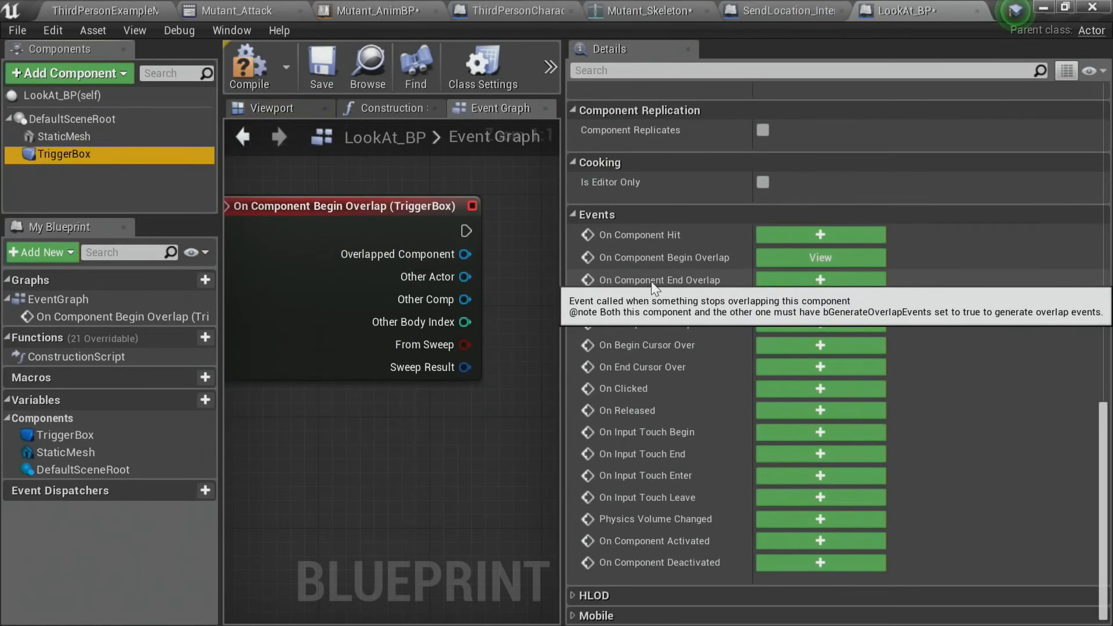
click(801, 282)
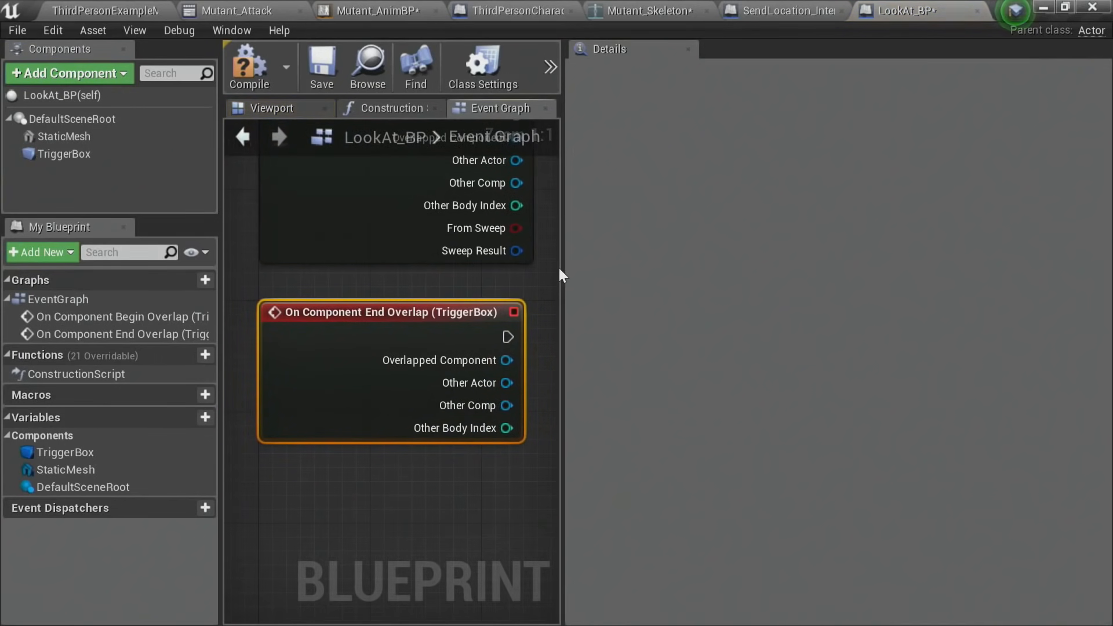
drag(567, 267, 1023, 276)
right_drag(760, 275, 731, 416)
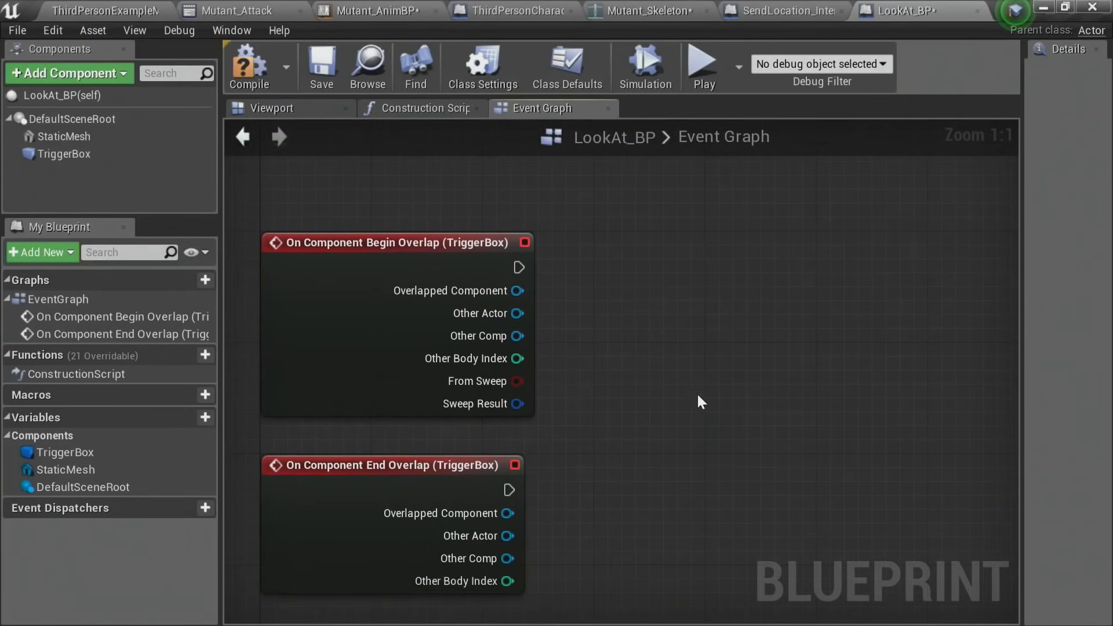
right_drag(698, 397, 670, 272)
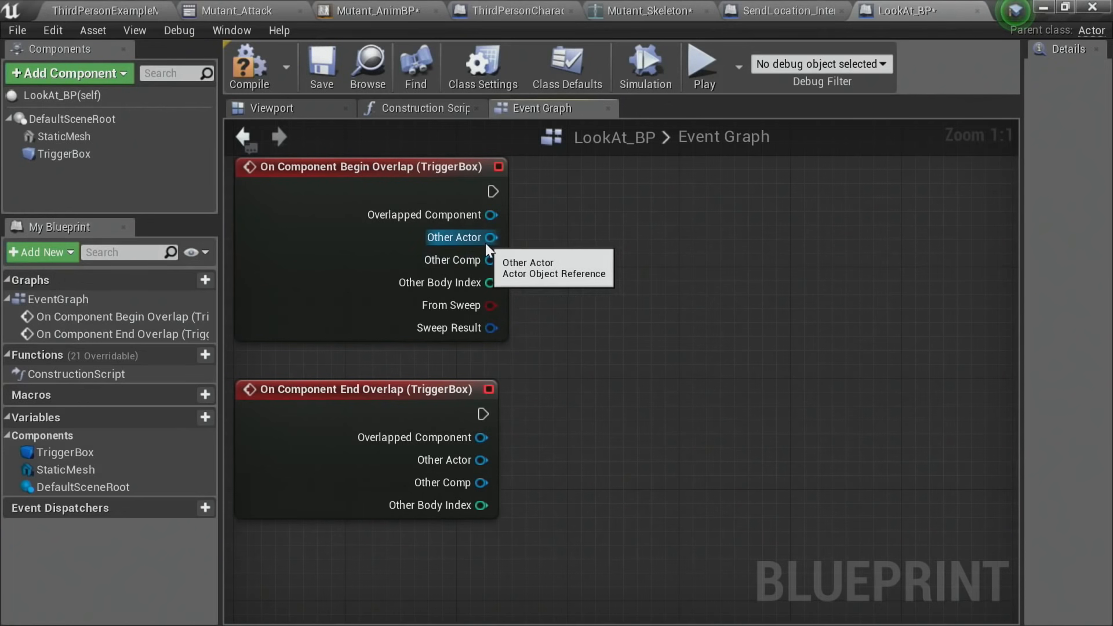
Step: Cast the Begin Overlap event's Other Actor to ThirdPersonCharacter and align the cast node with the event
drag(487, 240, 578, 211)
text(cast t)
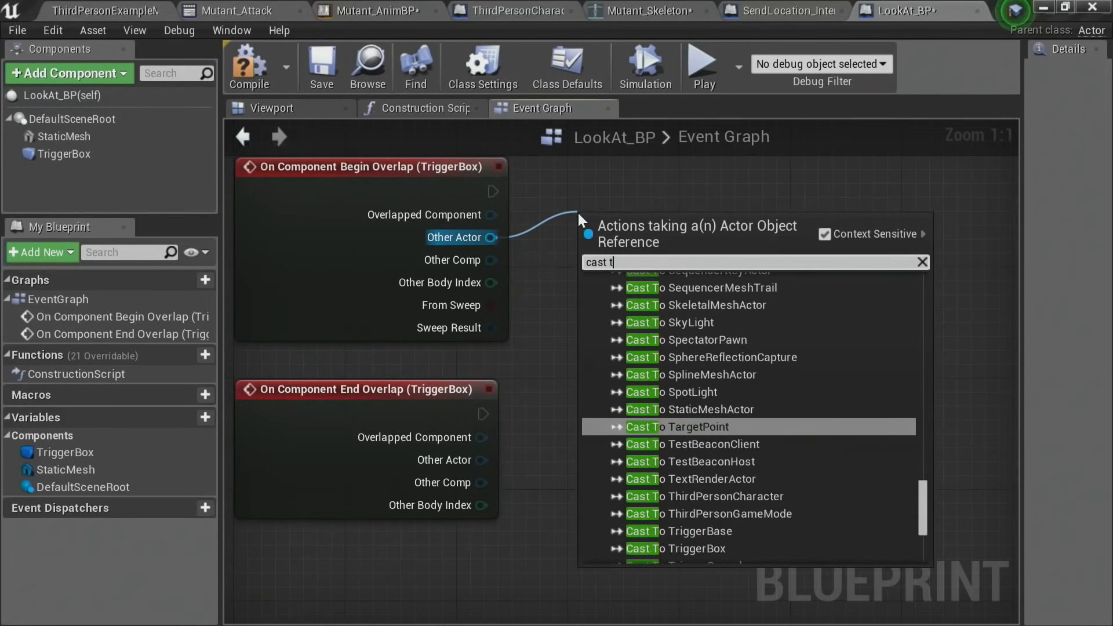
text(o third)
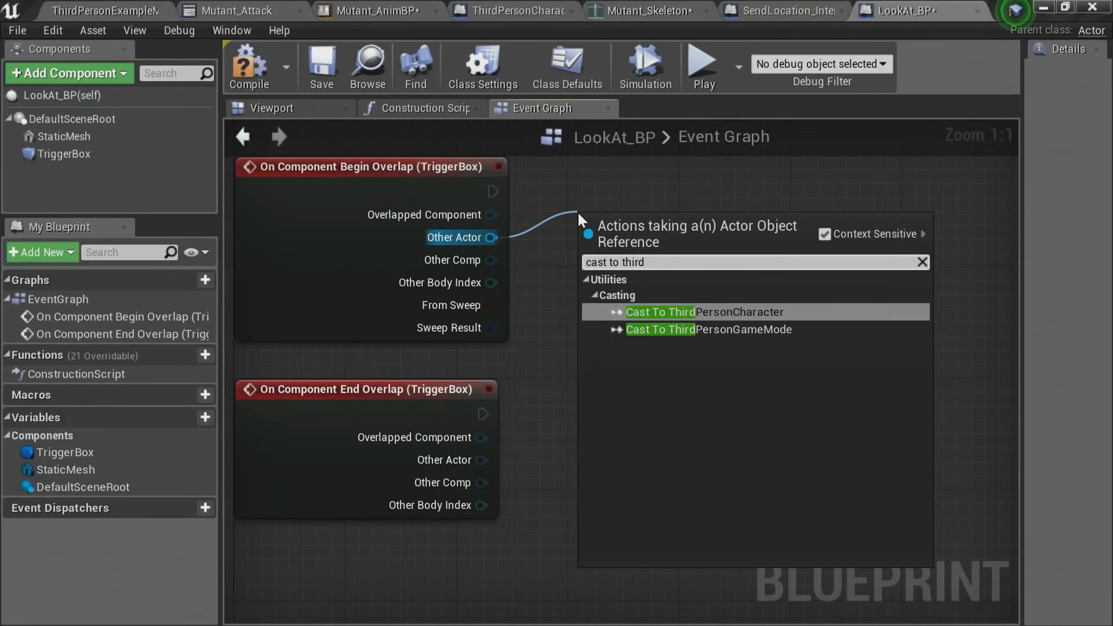
click(704, 312)
drag(702, 300, 675, 245)
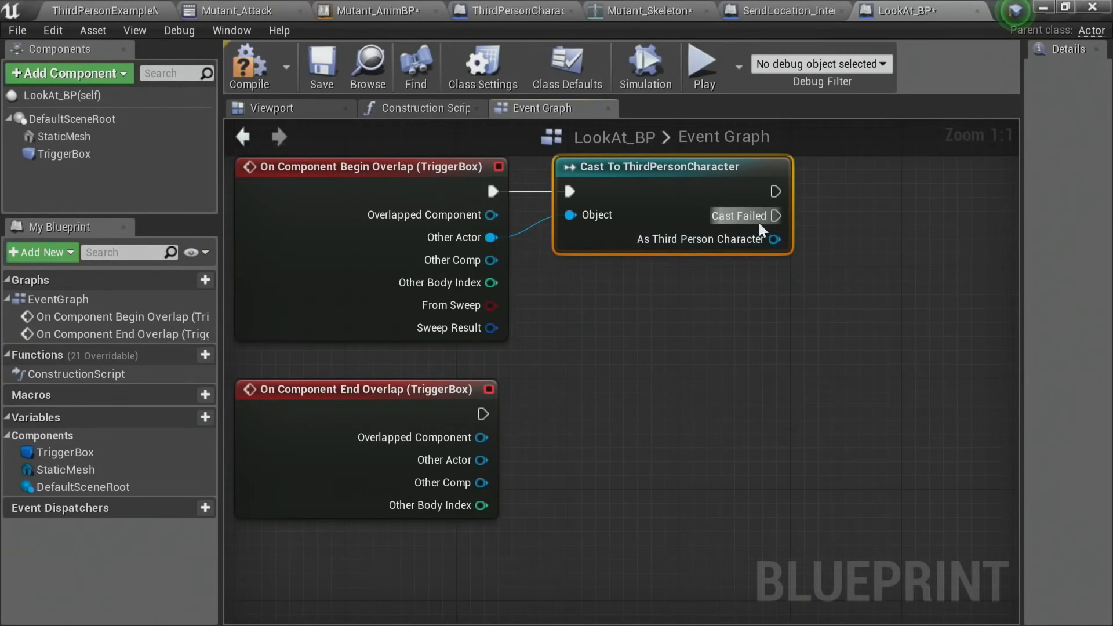
drag(775, 215, 815, 215)
click(559, 423)
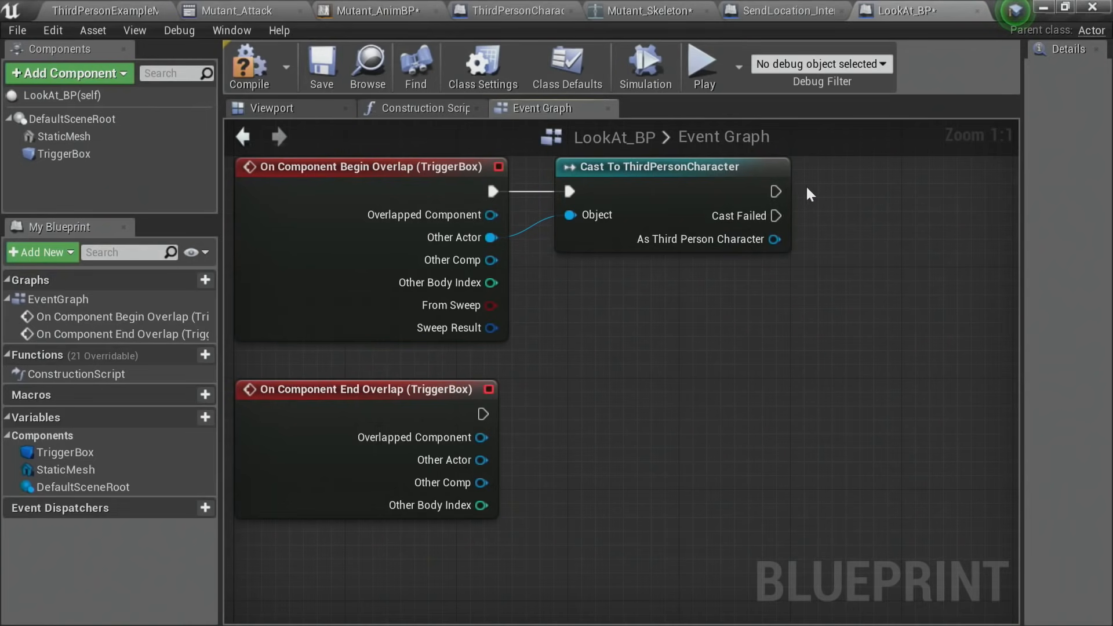
Step: Duplicate the Cast To ThirdPersonCharacter node for the End Overlap event, wiring its execution and Other Actor to the copy
right_drag(652, 478, 640, 557)
click(650, 272)
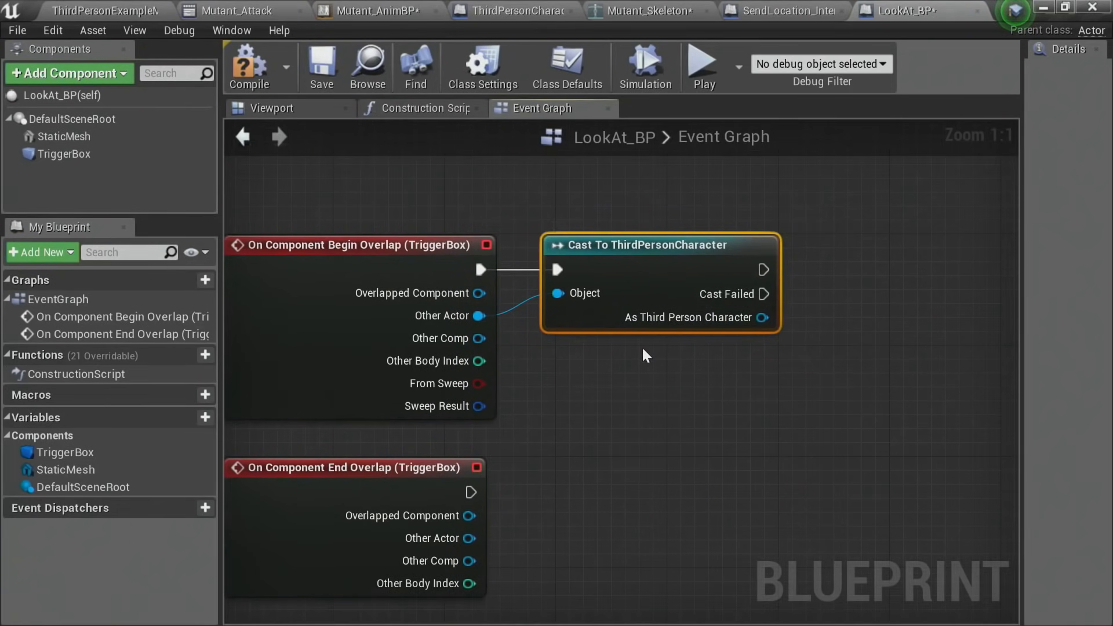
key(ctrl+v)
right_drag(550, 534, 536, 375)
drag(456, 379, 583, 413)
drag(456, 333, 587, 388)
drag(650, 375, 636, 318)
scroll(738, 342, down, 2)
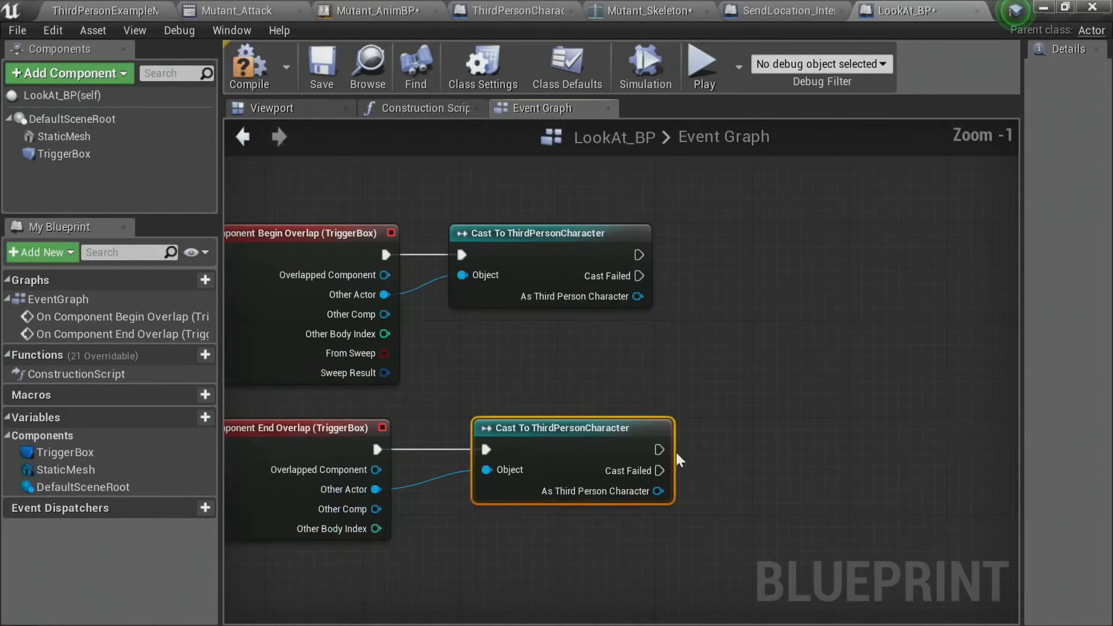
Step: Check the SendObjectLocation function in SendLocation_Interface and add its Send Object Location message node to LookAt_BP's graph
scroll(753, 339, up, 1)
right_drag(753, 339, 629, 375)
scroll(627, 370, up, 1)
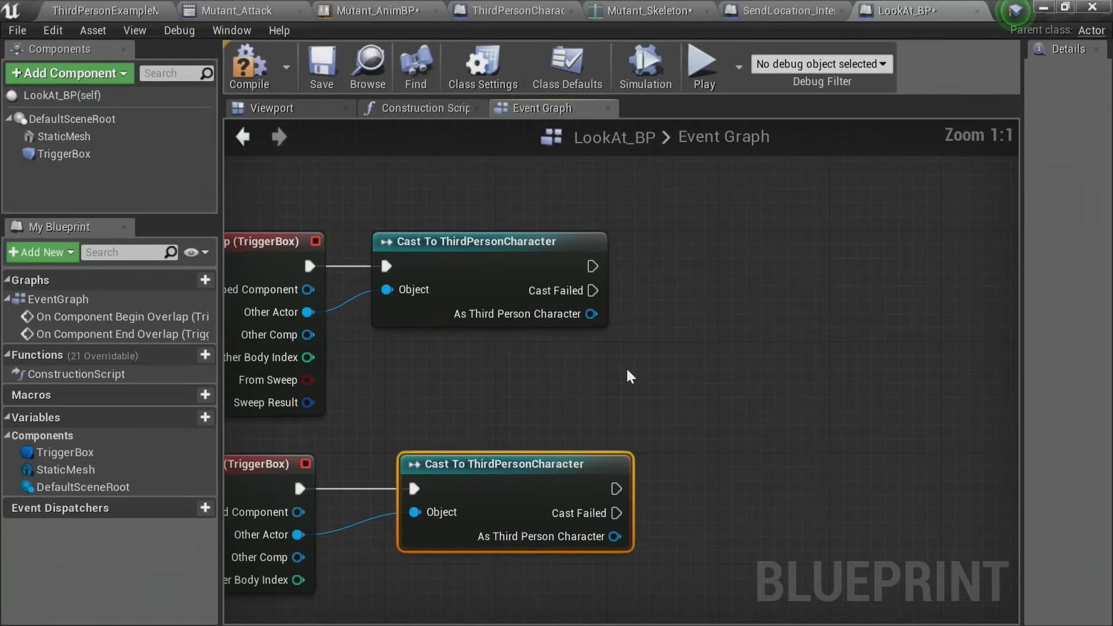
click(639, 356)
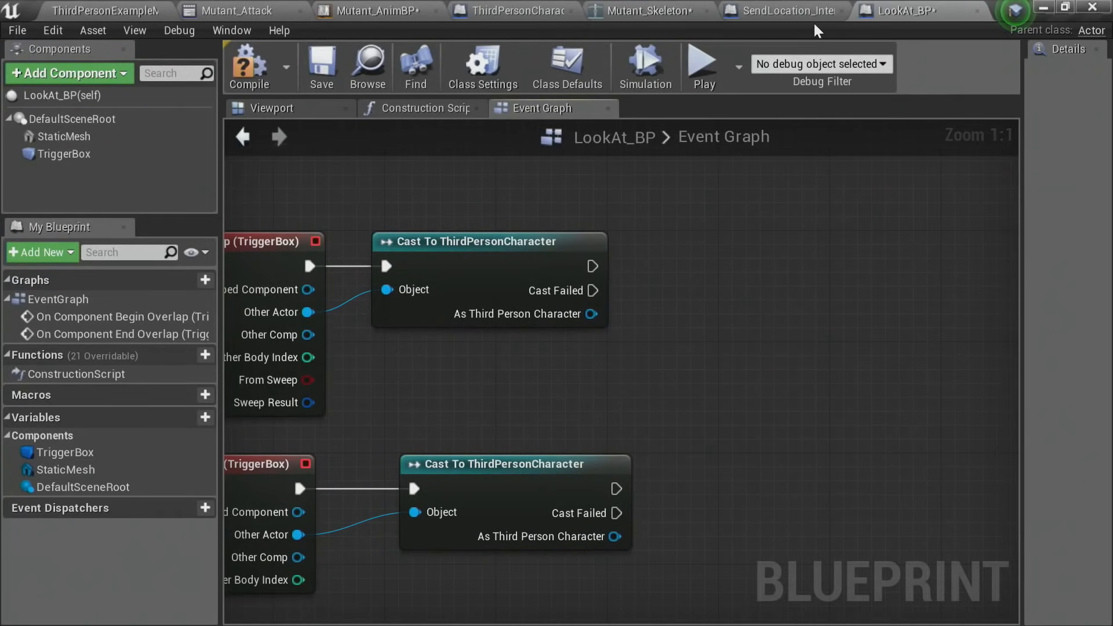
click(770, 13)
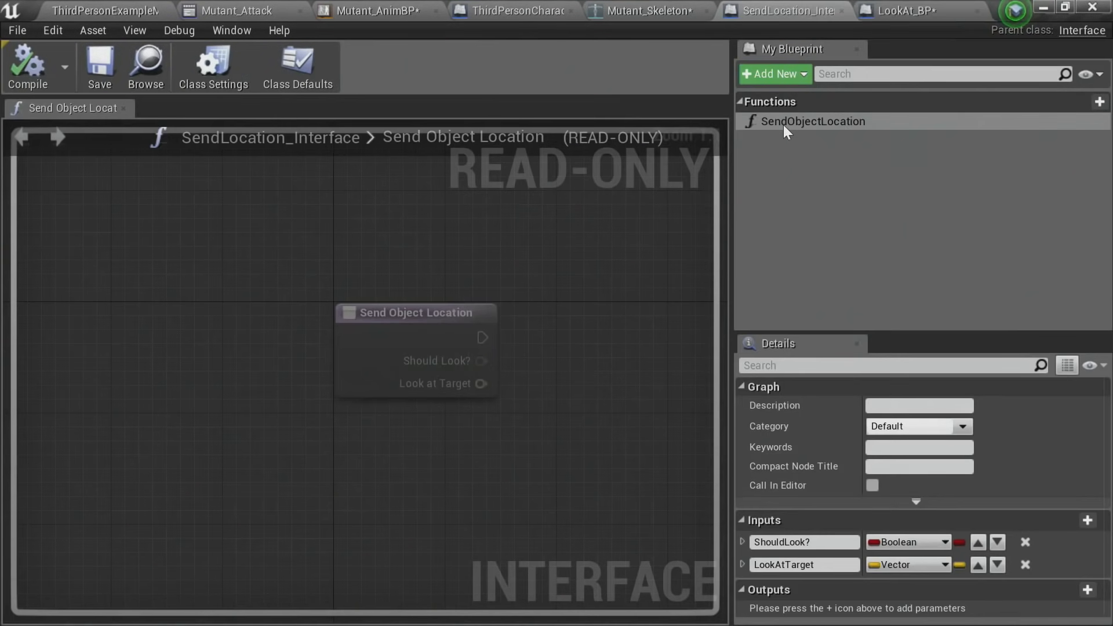
click(888, 10)
right_click(728, 266)
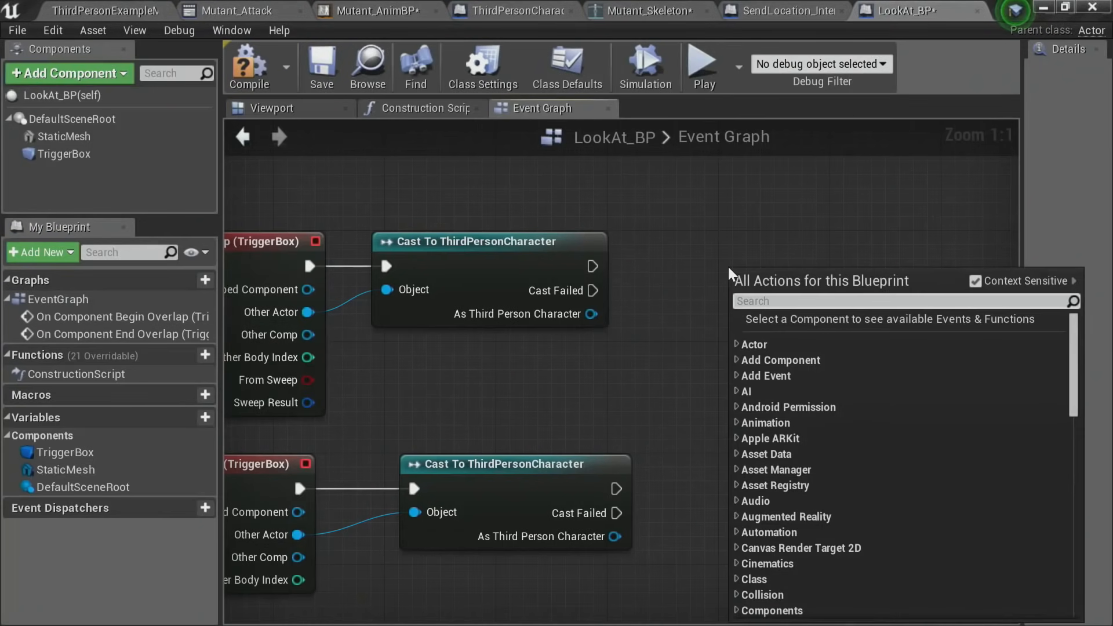
text(send obje)
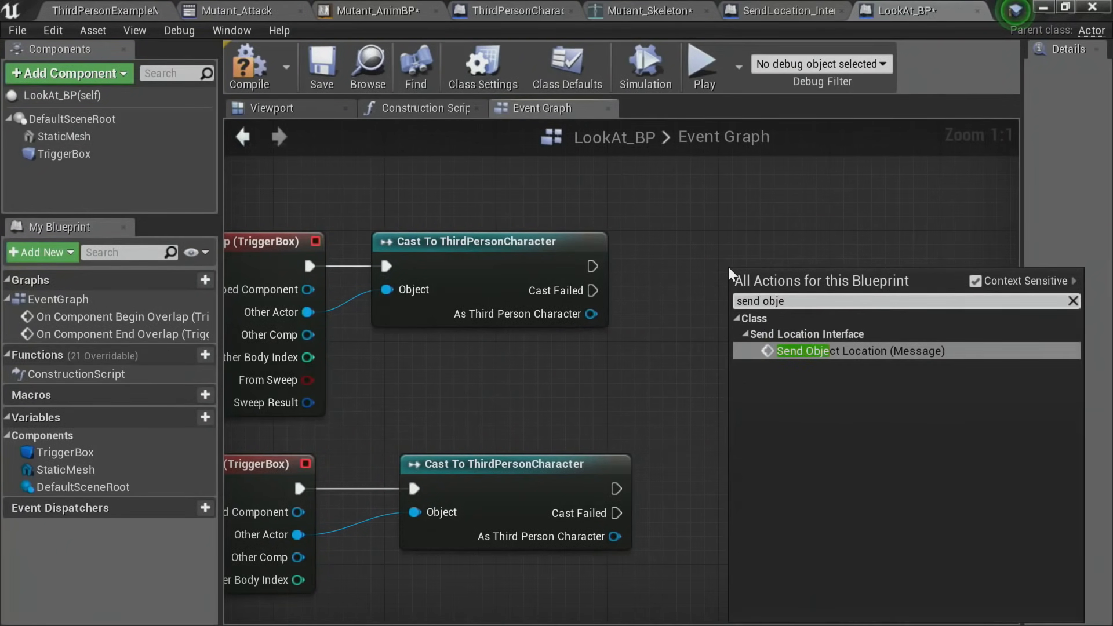
click(846, 350)
right_drag(809, 378, 691, 335)
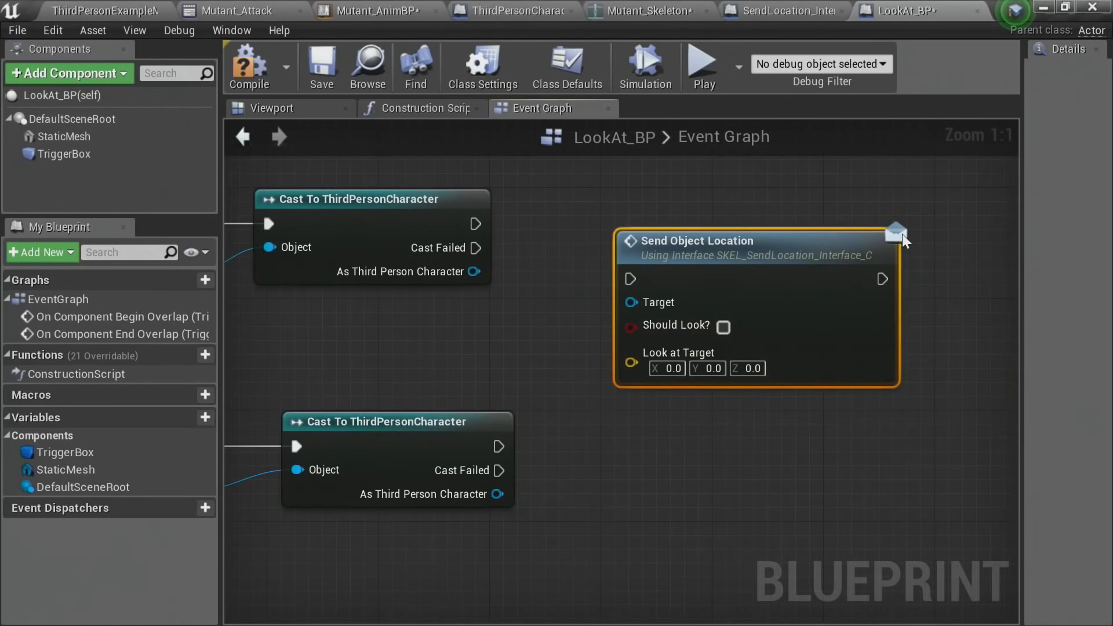
Step: Connect the Begin Overlap cast's execution output and As Third Person Character to Send Object Location's execution and Target inputs, aligning the nodes
right_drag(569, 231, 559, 211)
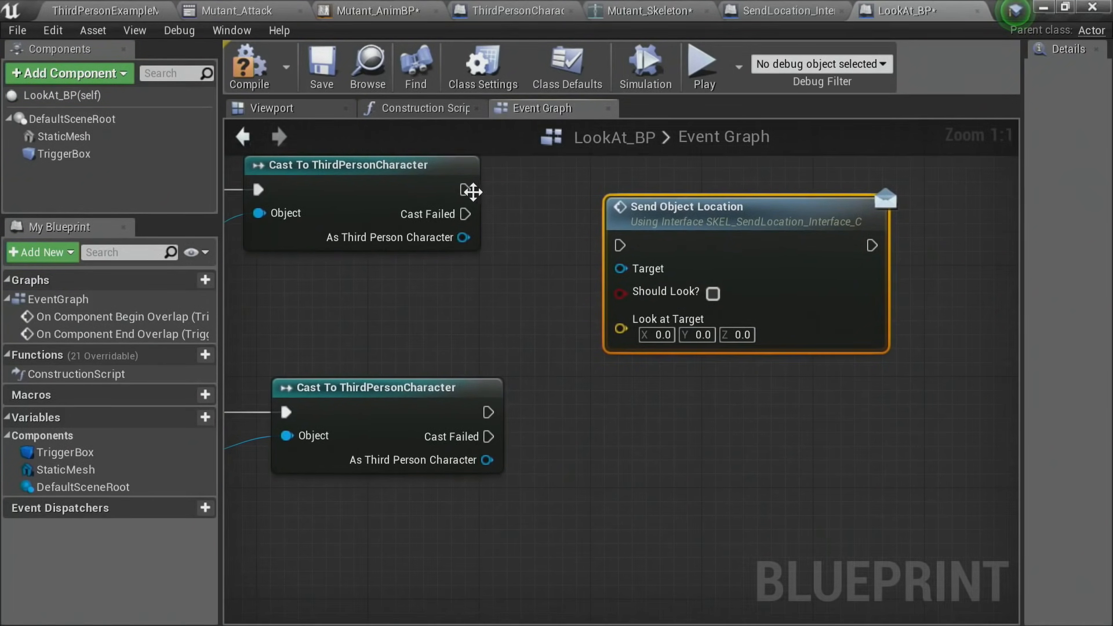
drag(472, 191, 636, 249)
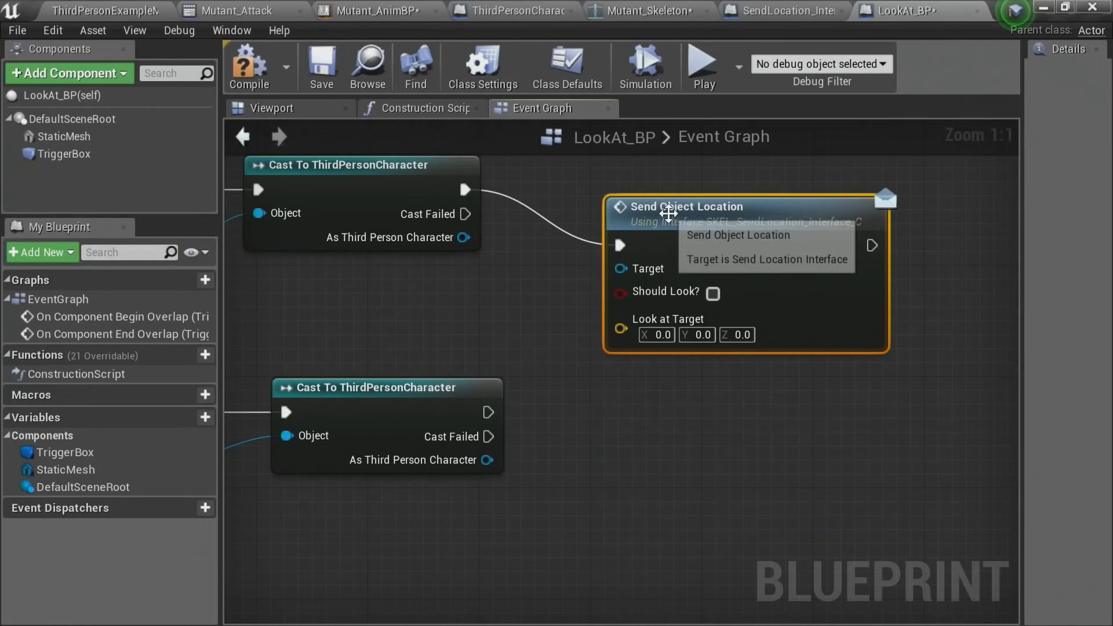
drag(668, 213, 655, 159)
right_drag(549, 279, 561, 350)
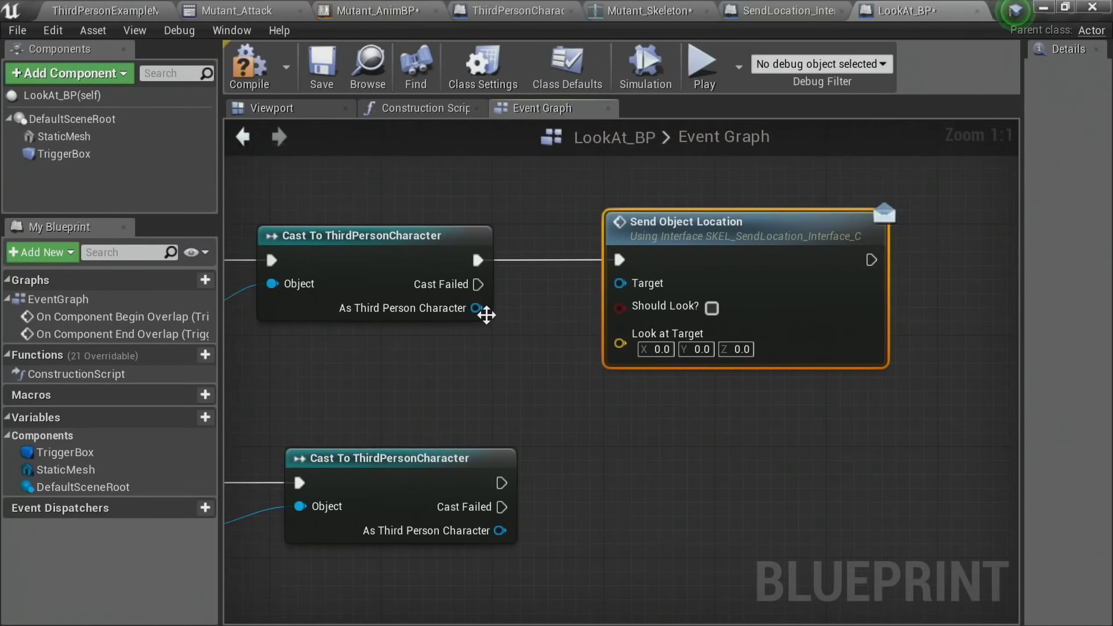
drag(485, 313, 620, 283)
Step: Enable Should Look? on the Begin Overlap branch's Send Object Location node
right_drag(552, 440, 549, 362)
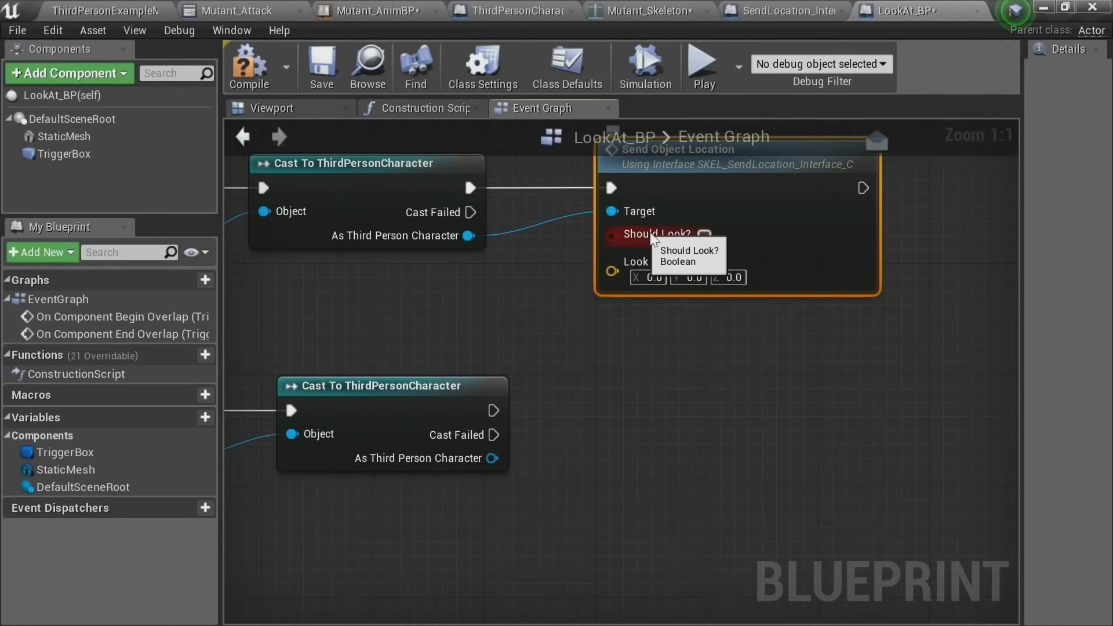
right_drag(472, 331, 433, 334)
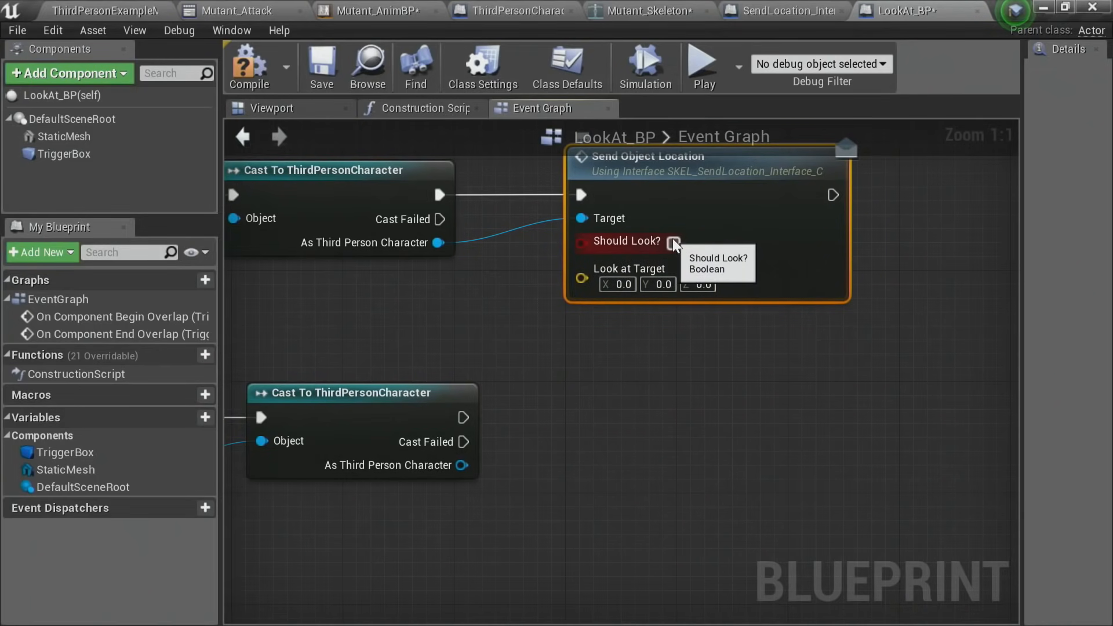
click(672, 243)
right_drag(631, 436, 714, 450)
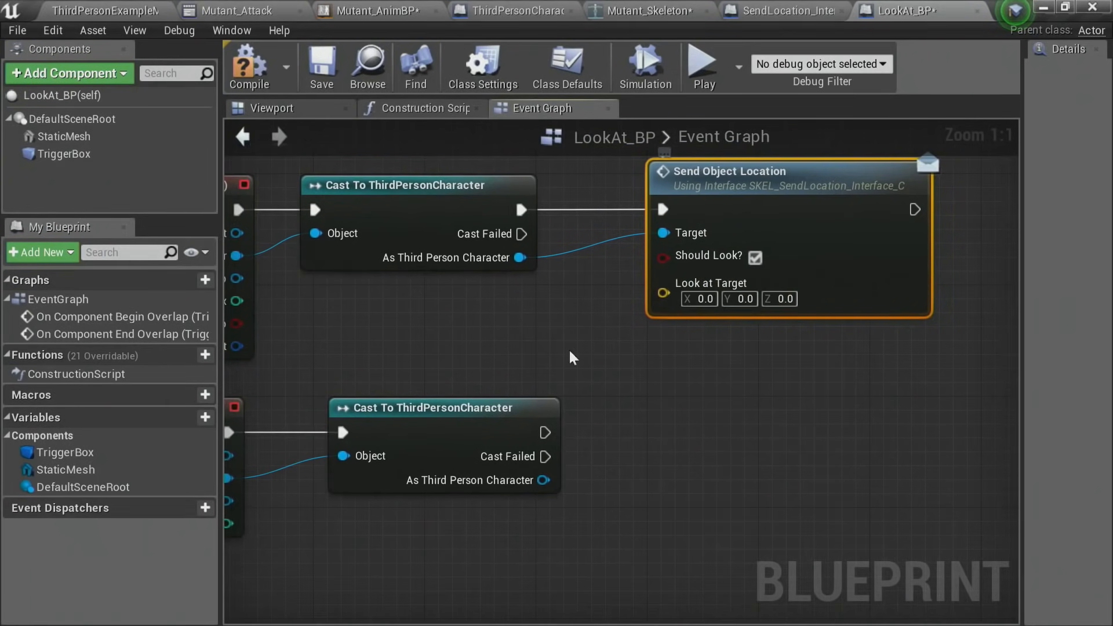
Step: Add a StaticMesh reference to the graph and create a GetWorldLocation node from it
right_drag(573, 358, 726, 417)
drag(64, 136, 500, 384)
drag(589, 387, 664, 398)
text(g)
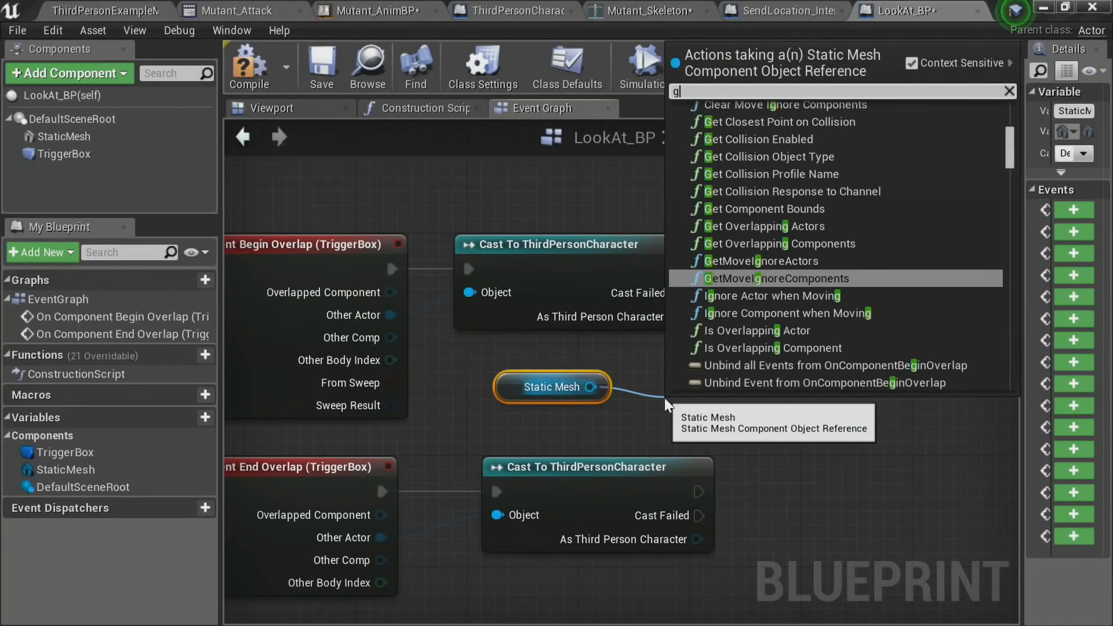
text(et world)
key(Up)
key(Up)
key(Up)
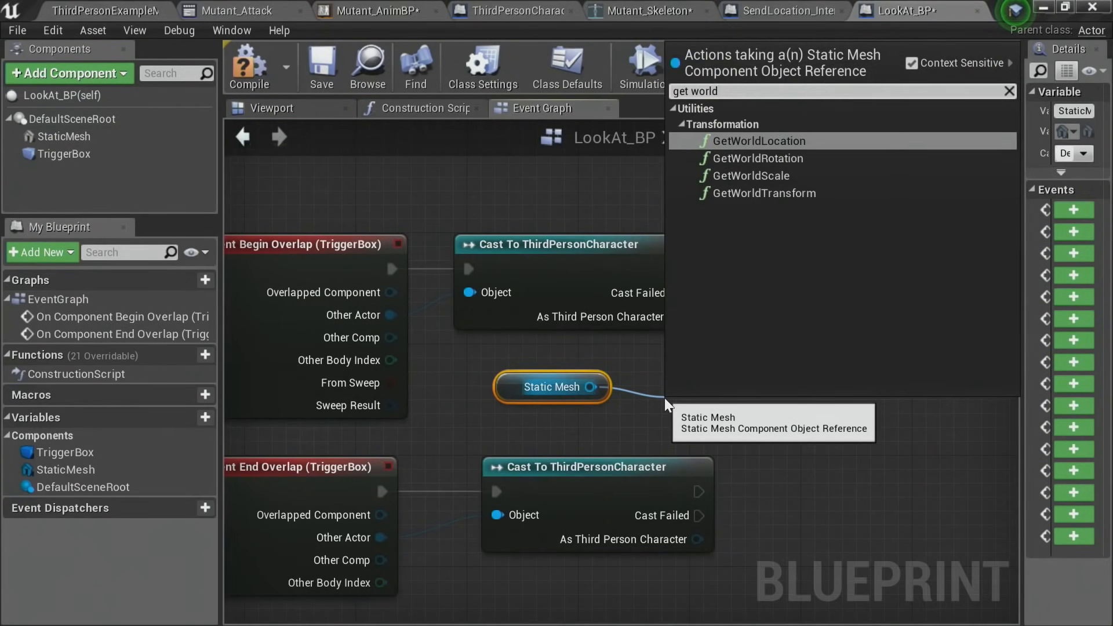
key(Return)
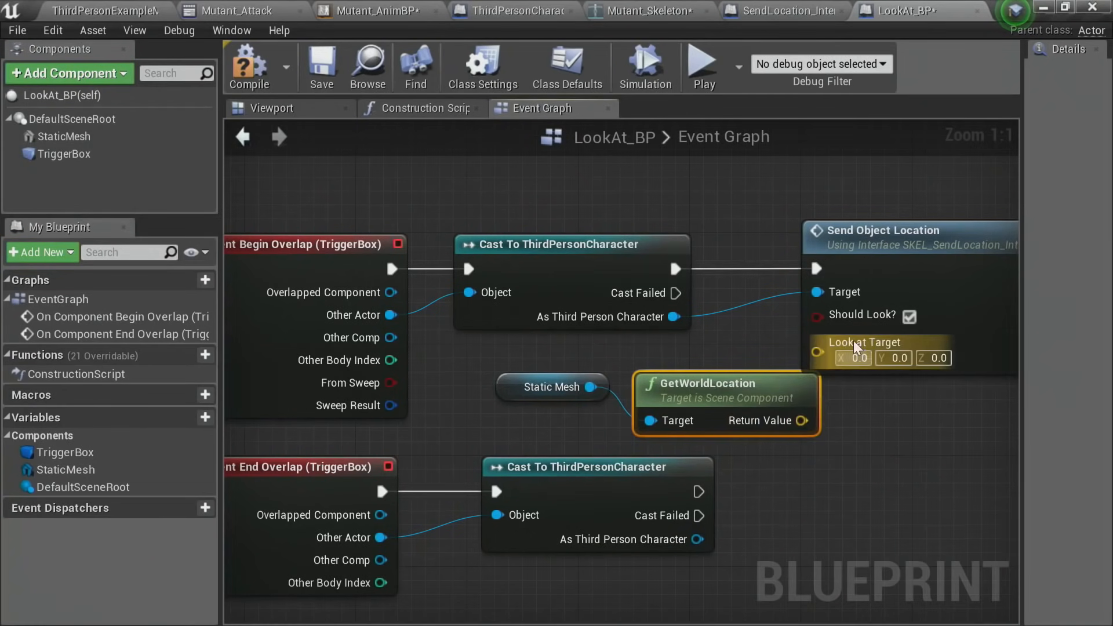
Step: Connect GetWorldLocation's Return Value to Look at Target on the Begin Overlap branch's Send Object Location node and straighten the node's alignment
click(868, 242)
right_drag(843, 423, 682, 380)
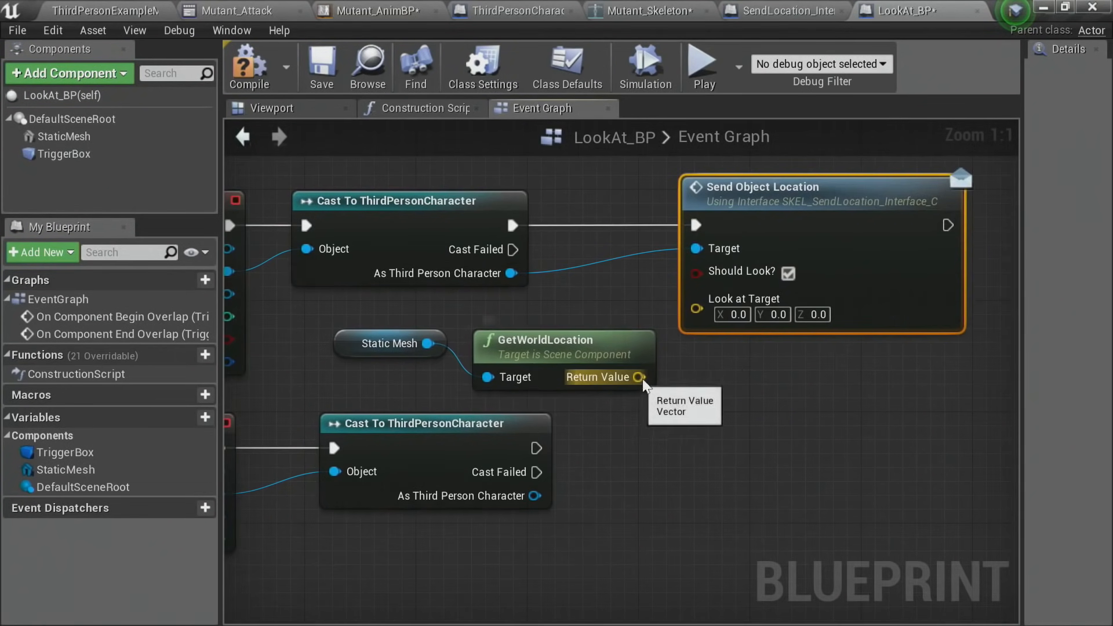
drag(639, 377, 696, 309)
drag(568, 360, 569, 332)
click(740, 394)
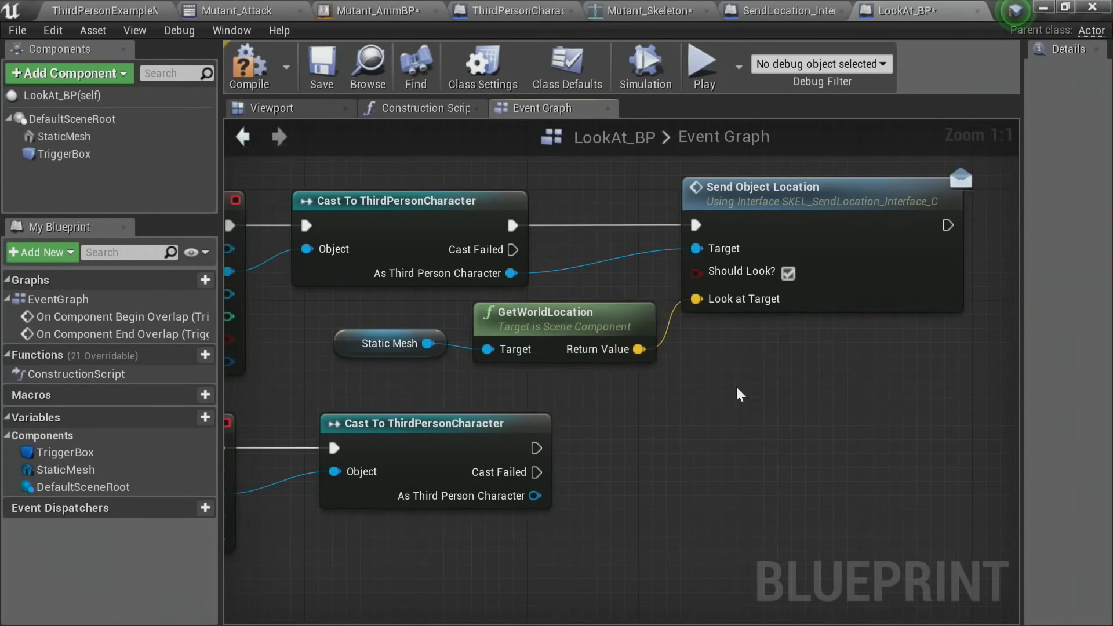
Step: Duplicate Send Object Location for the End Overlap branch and connect that cast's execution output and As Third Person Character to it
click(800, 252)
key(ctrl+v)
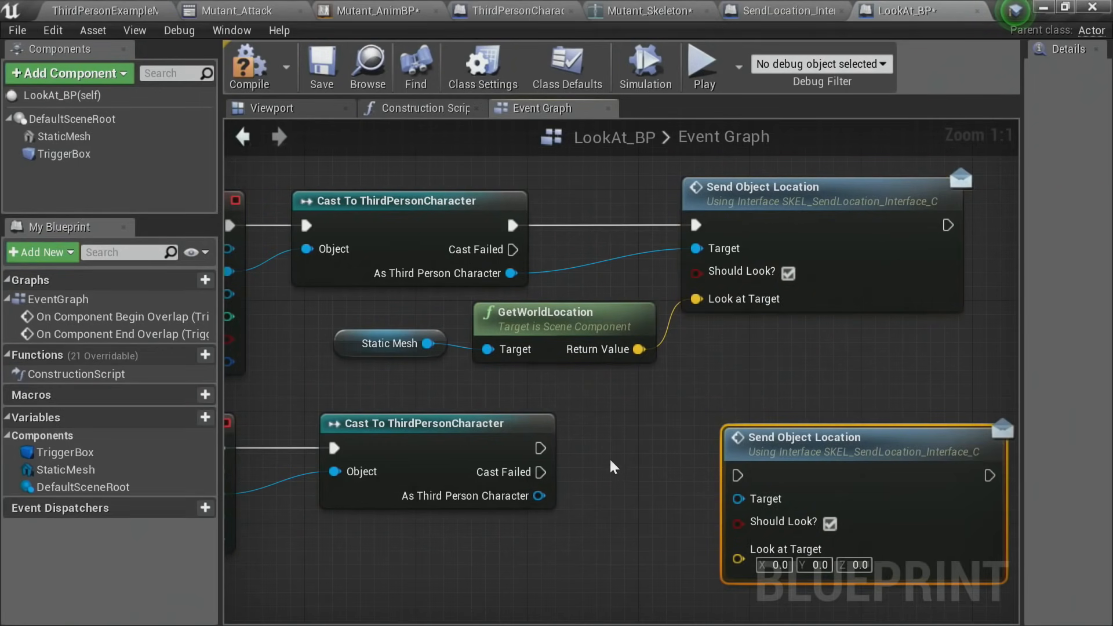
drag(538, 448, 738, 475)
drag(798, 450, 770, 422)
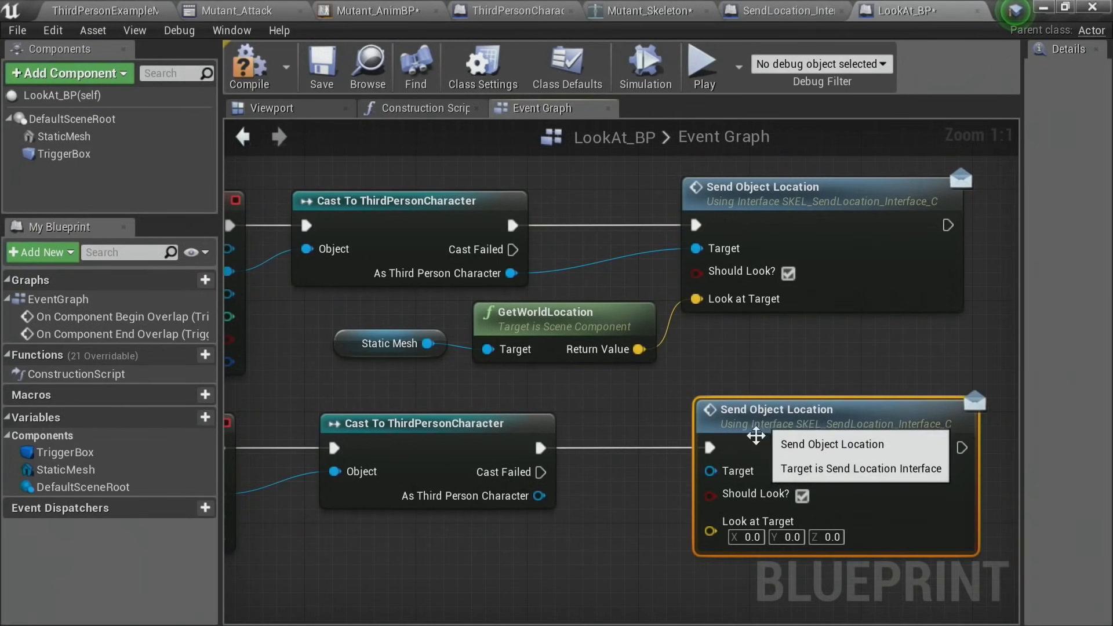
drag(540, 496, 711, 470)
right_drag(653, 527, 537, 415)
Step: Disable Should Look? on the End Overlap branch's Send Object Location node and compile LookAt_BP
click(685, 383)
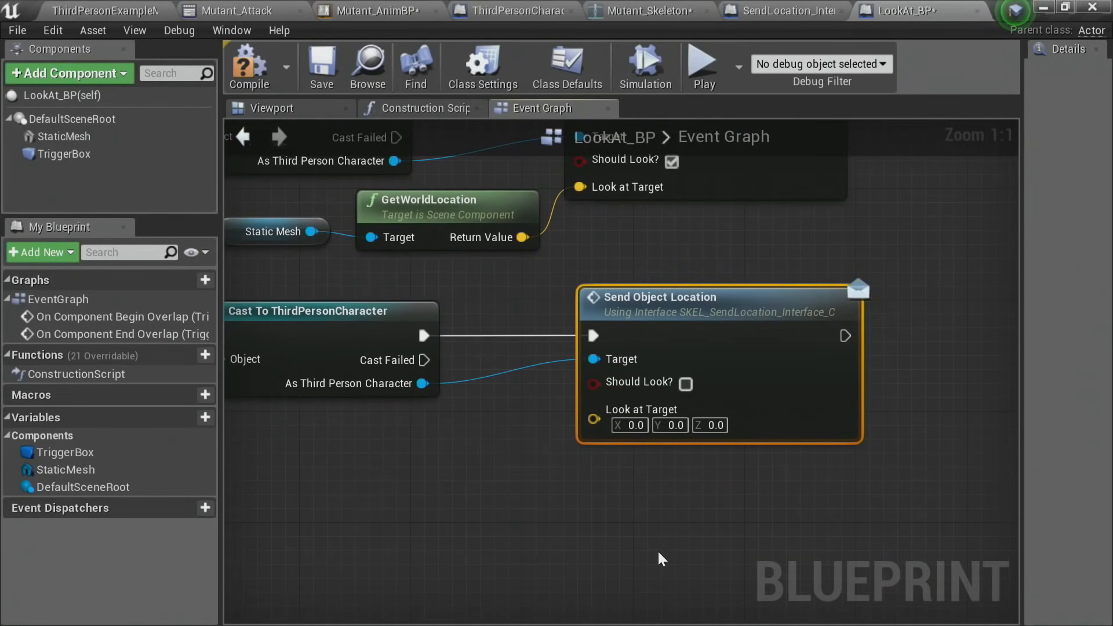
right_drag(658, 552, 984, 520)
right_drag(752, 459, 493, 456)
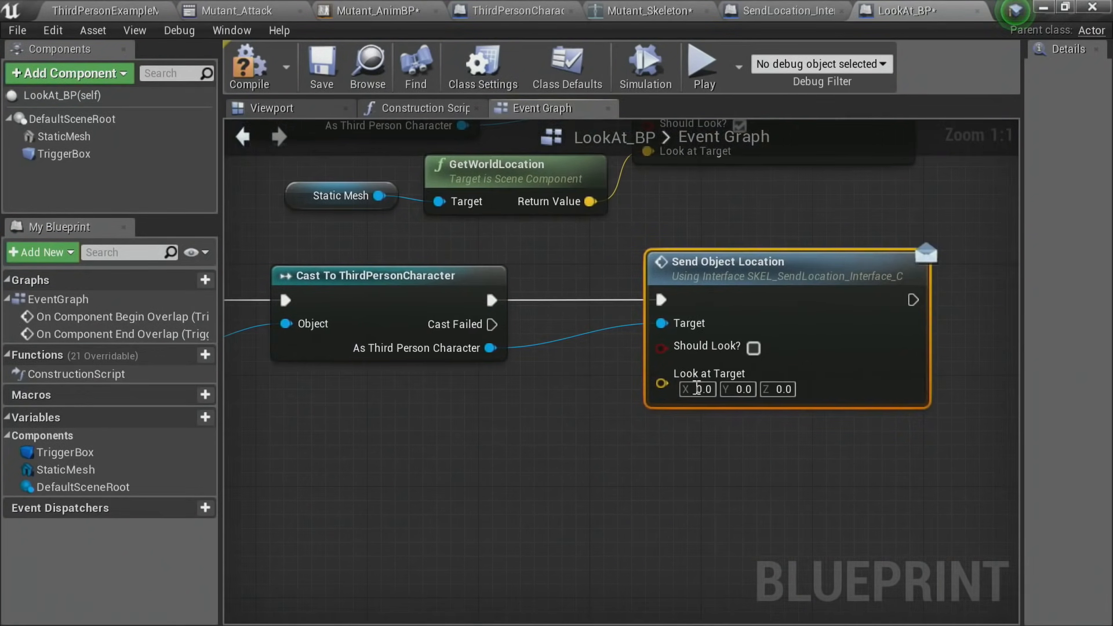
scroll(591, 521, down, 4)
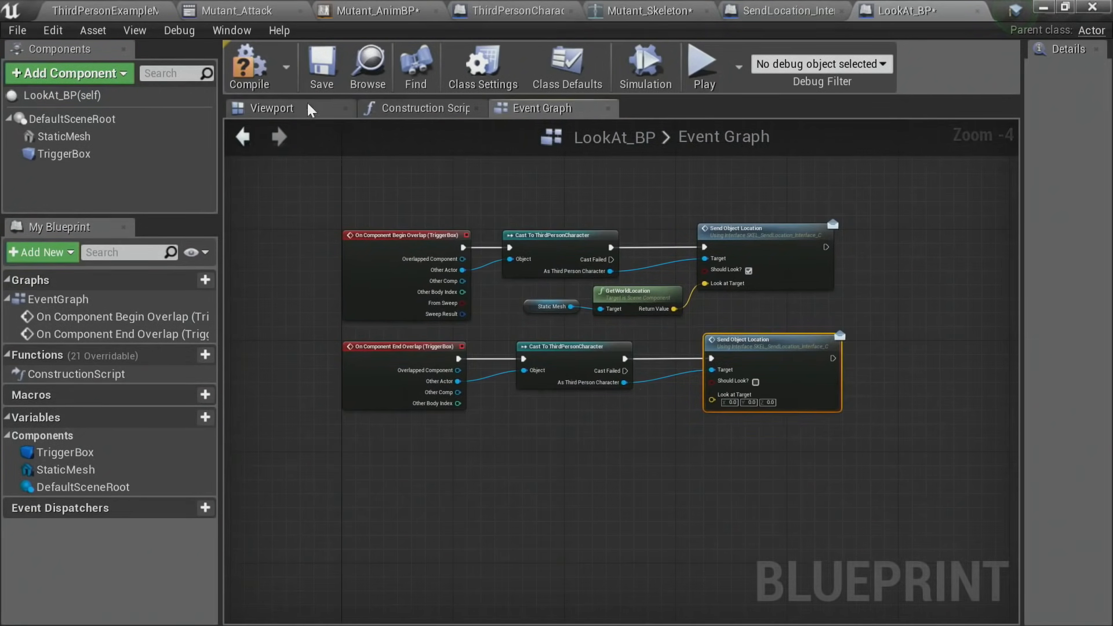
click(255, 65)
Step: Place a LookAt_BP actor on top of the grey block in the ThirdPersonExampleMap level
click(138, 10)
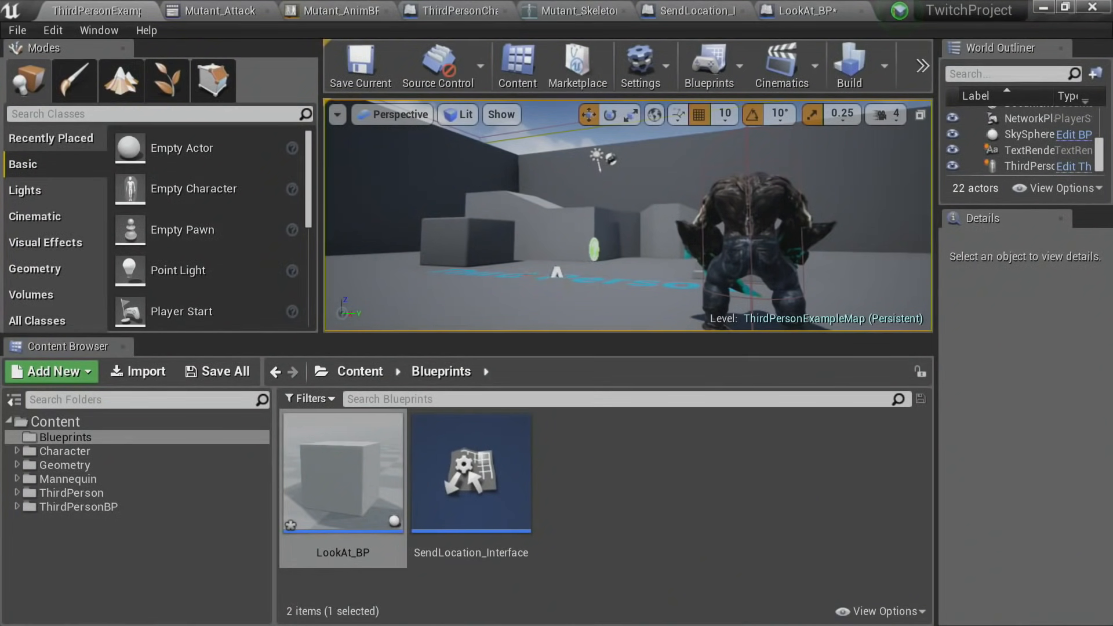
right_drag(470, 250, 432, 313)
drag(350, 474, 666, 223)
right_drag(666, 222, 738, 223)
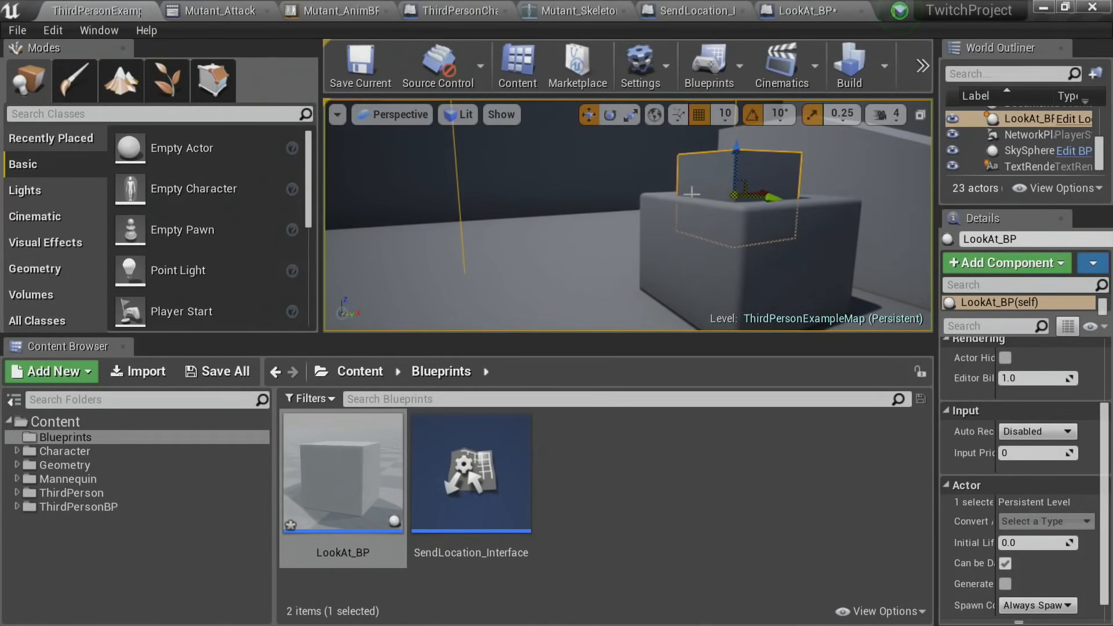
right_drag(692, 192, 744, 168)
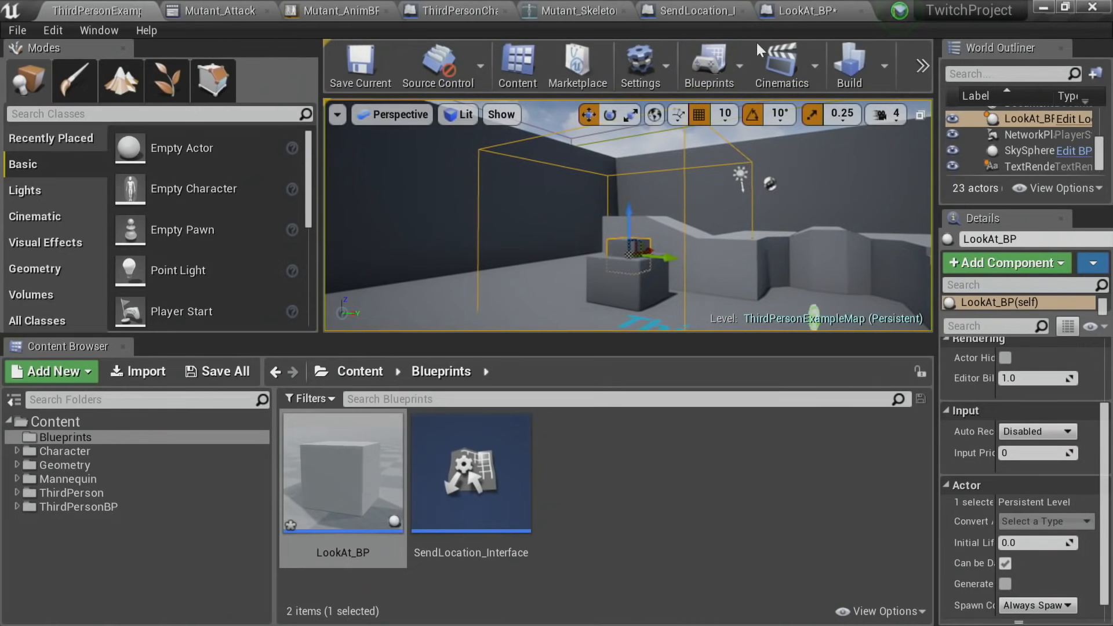
Step: Review LookAt_BP's Send Object Location nodes and open ThirdPersonCharacter's event graph at the empty area below InputAxis MoveRight
click(785, 9)
right_drag(729, 330, 588, 324)
scroll(704, 291, up, 2)
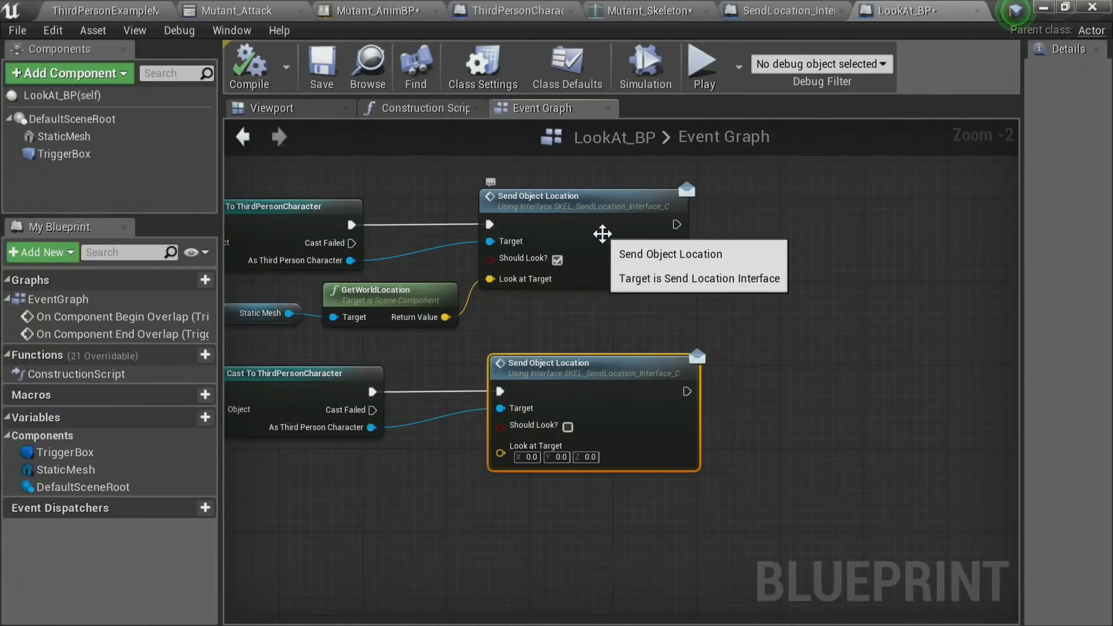
click(510, 12)
scroll(686, 332, down, 3)
right_drag(688, 459, 732, 156)
right_drag(602, 405, 753, 248)
right_drag(436, 246, 516, 337)
right_click(483, 290)
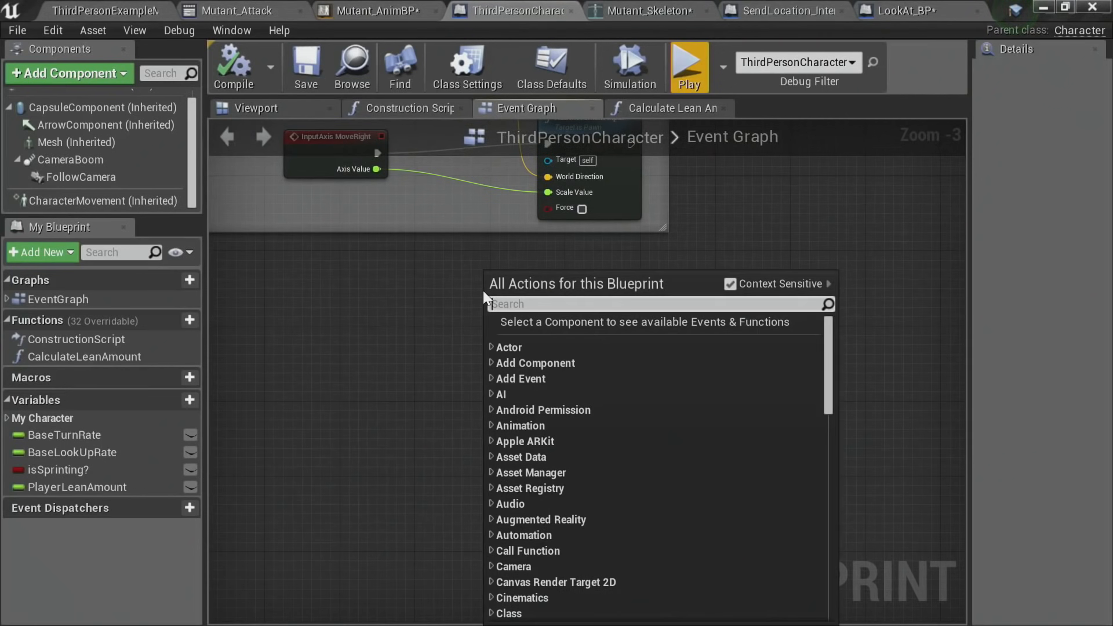
click(426, 281)
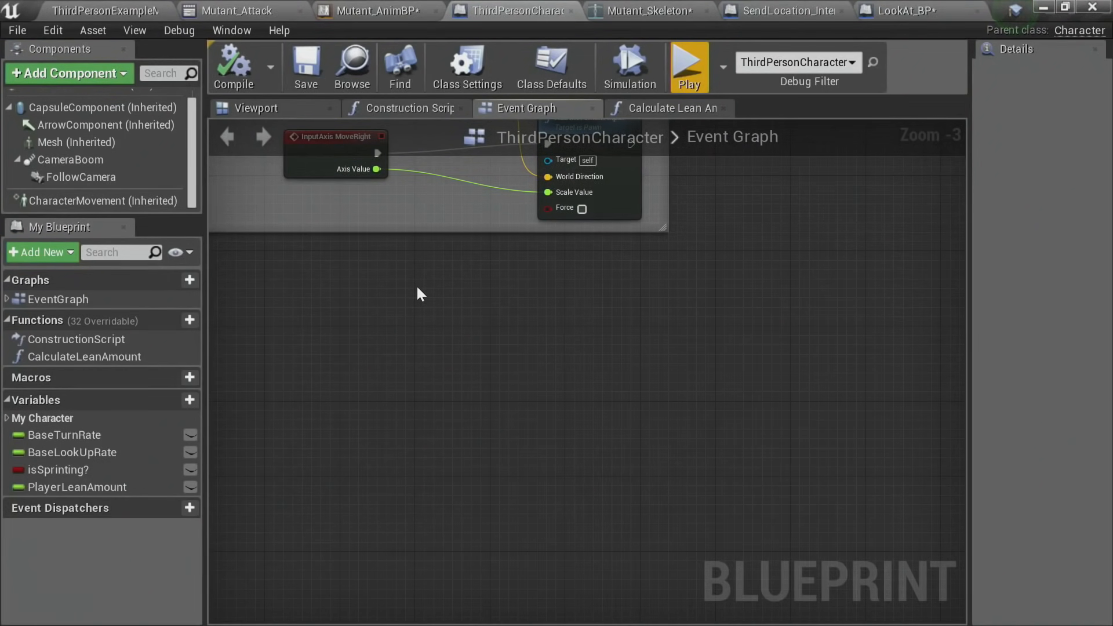
Step: Implement SendLocation_Interface in ThirdPersonCharacter's class settings and compile the blueprint
click(471, 80)
drag(967, 223, 698, 222)
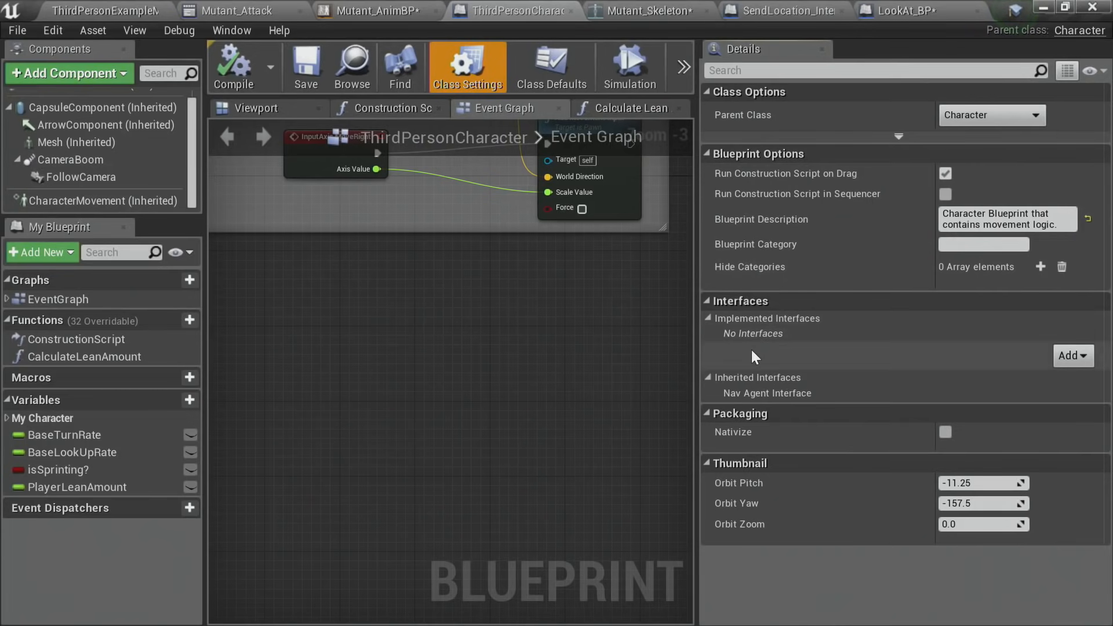
click(1067, 355)
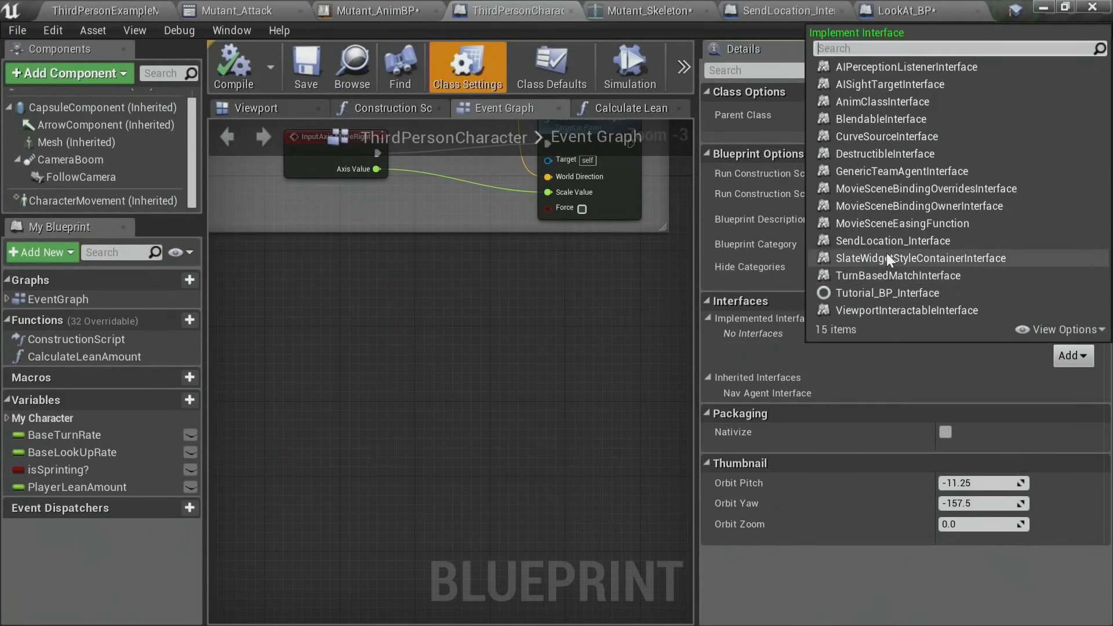
click(874, 240)
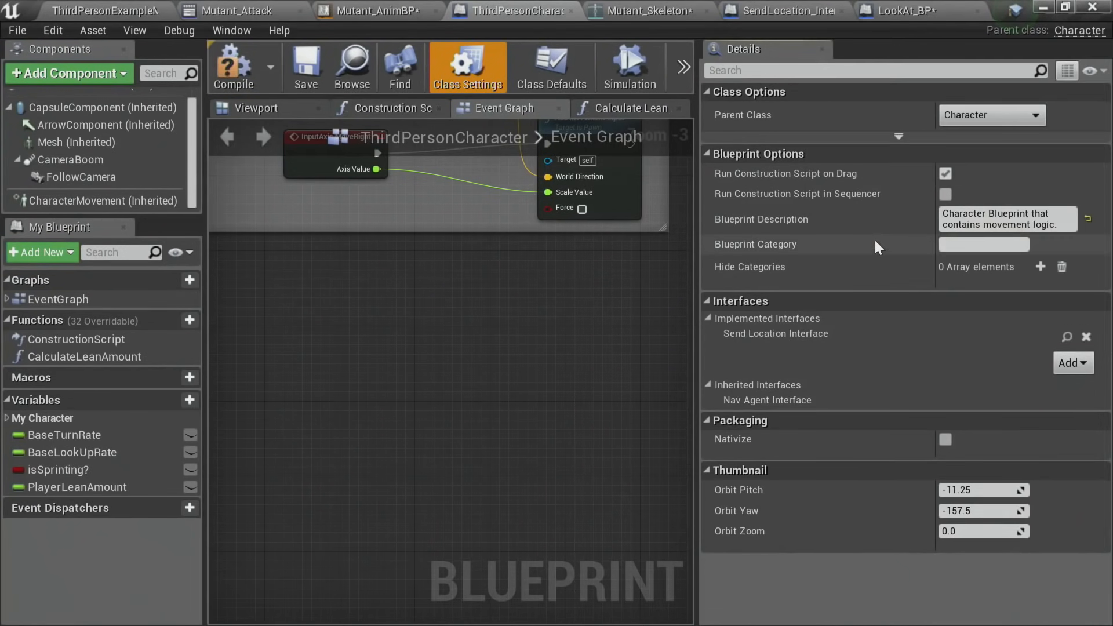
click(233, 69)
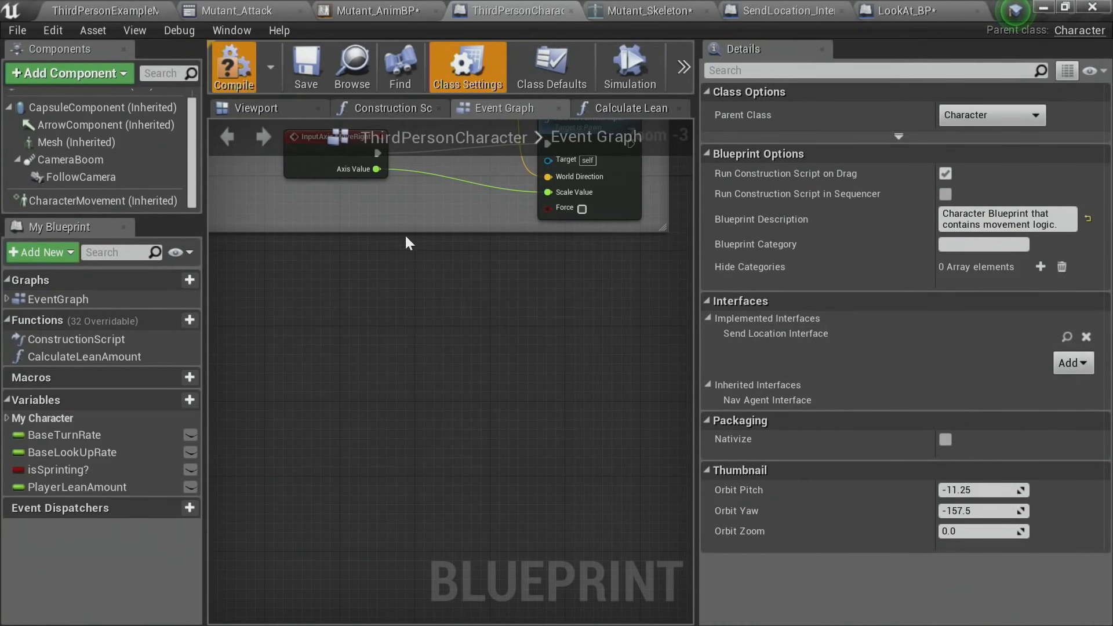
Step: Try adding Send Object Location as a function call in ThirdPersonCharacter's event graph, and delete the node
right_drag(589, 321, 480, 302)
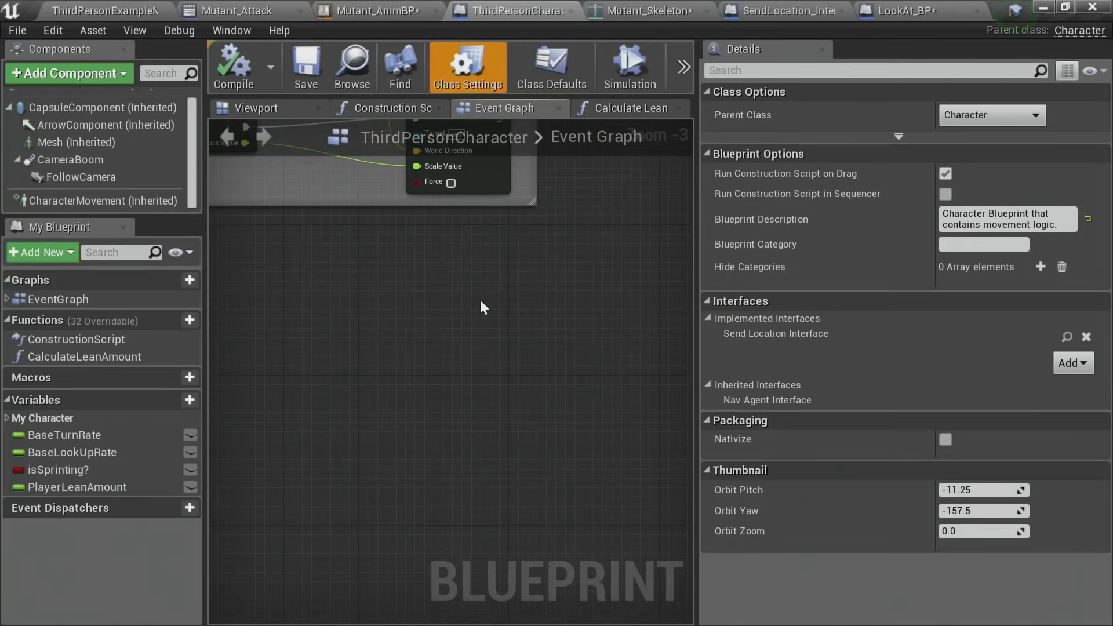
right_click(481, 302)
text(object)
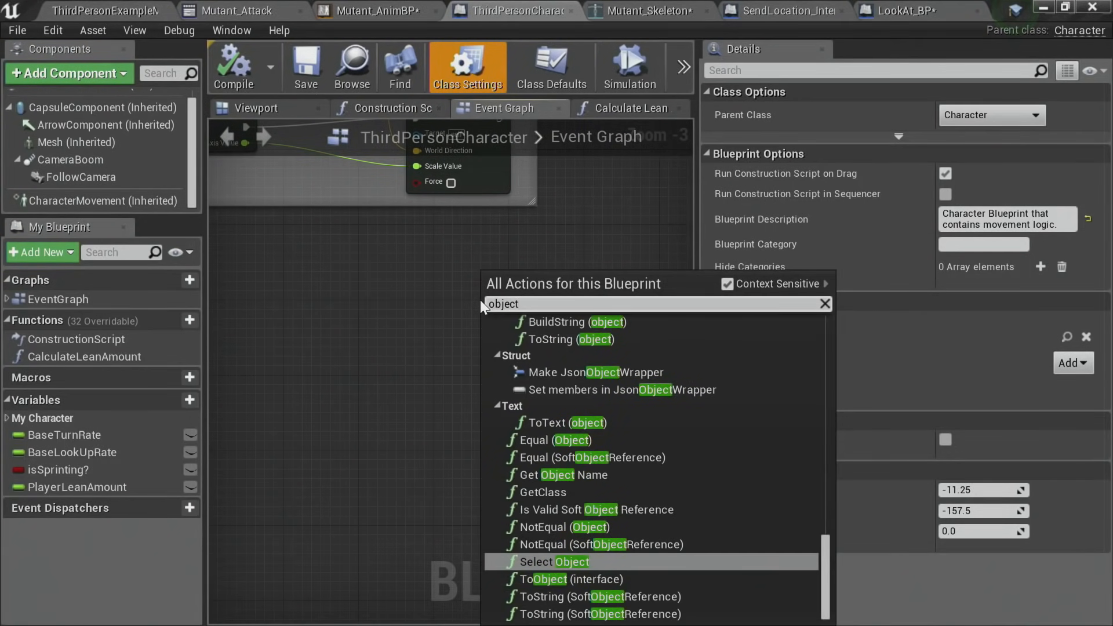
scroll(668, 458, up, 20)
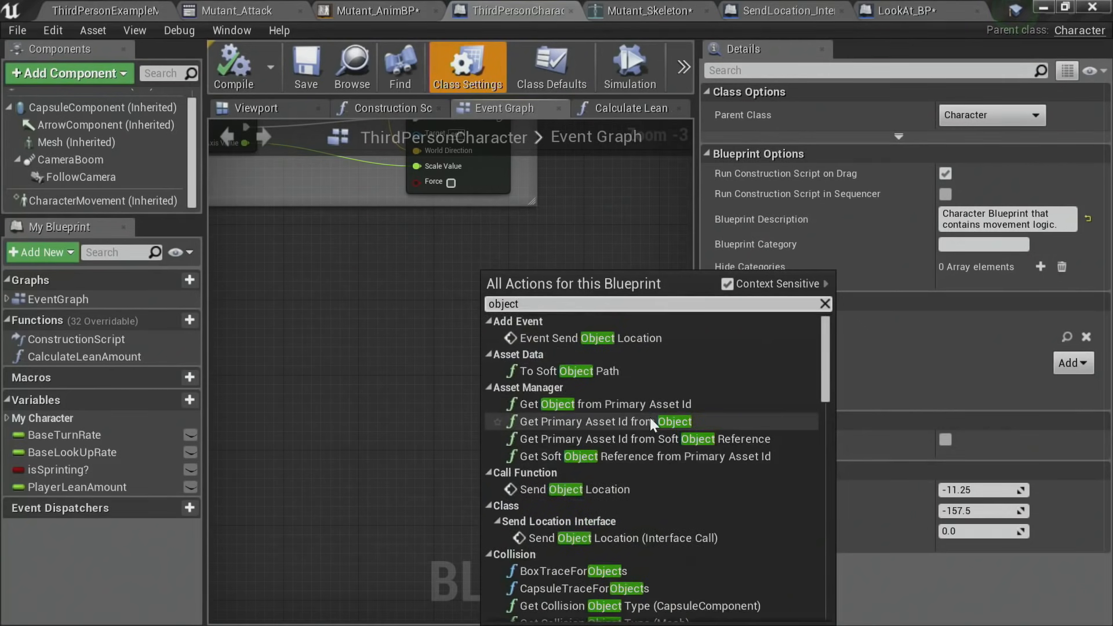
click(549, 491)
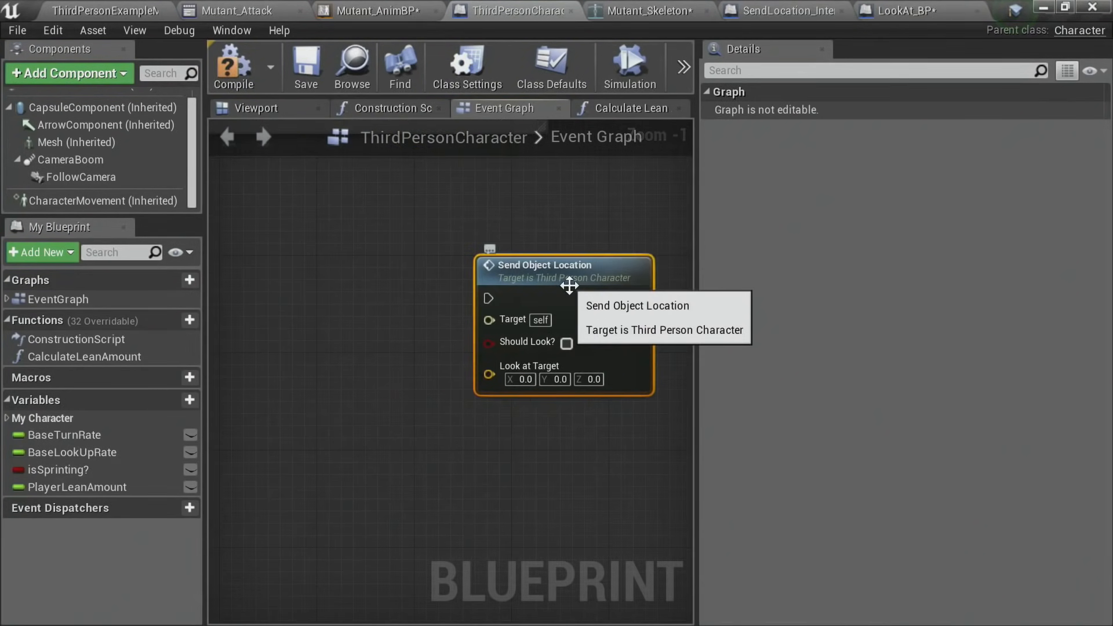
key(Delete)
Step: Add the interface's Event Send Object Location to an empty area of ThirdPersonCharacter's event graph
right_click(436, 279)
text(event sen)
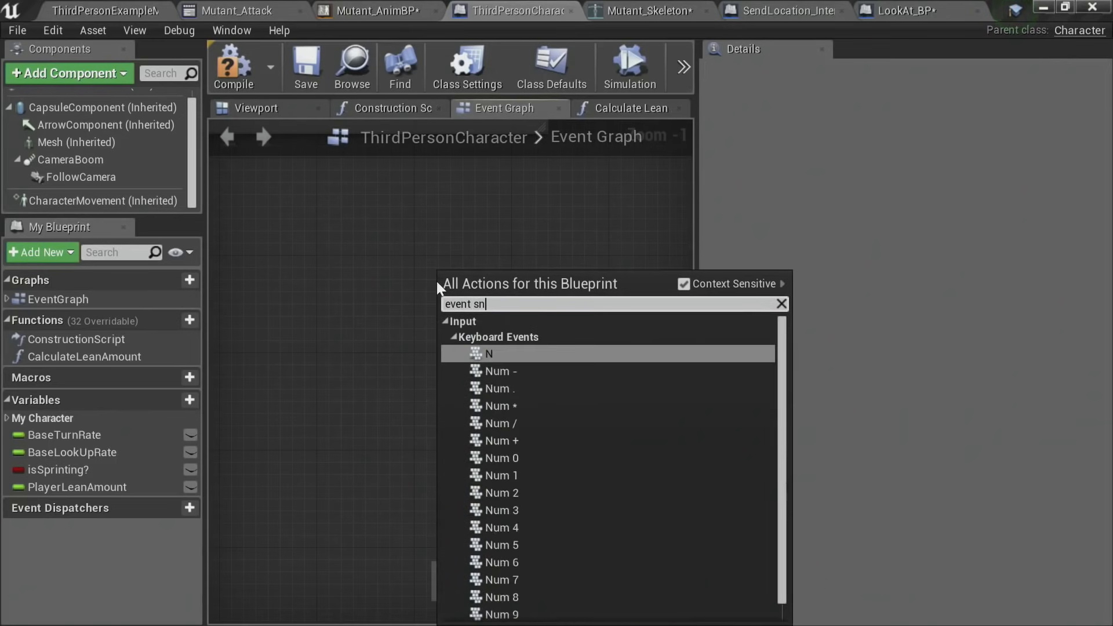
text(d)
key(BackSpace)
key(BackSpace)
text(end)
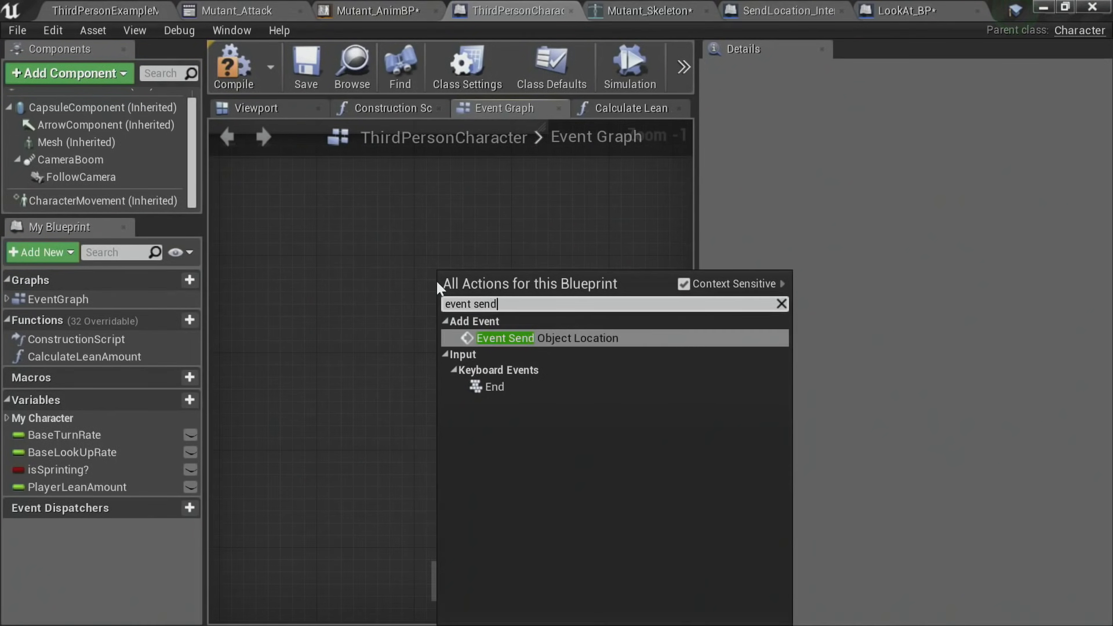
click(516, 334)
drag(511, 311, 441, 289)
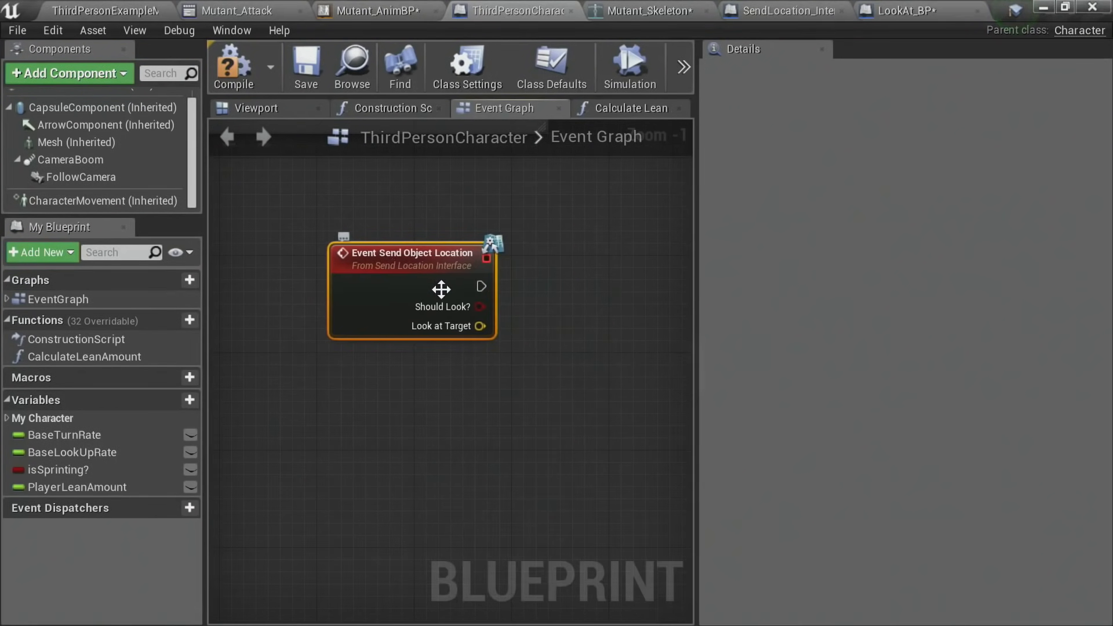
scroll(441, 289, up, 1)
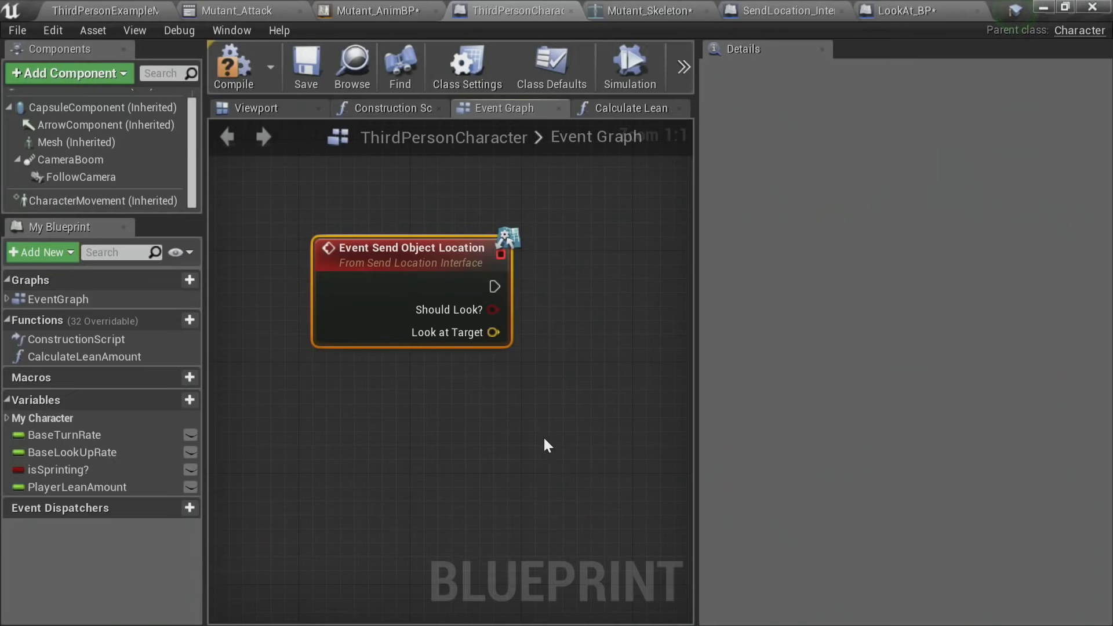
drag(495, 287, 562, 262)
right_drag(529, 439, 444, 429)
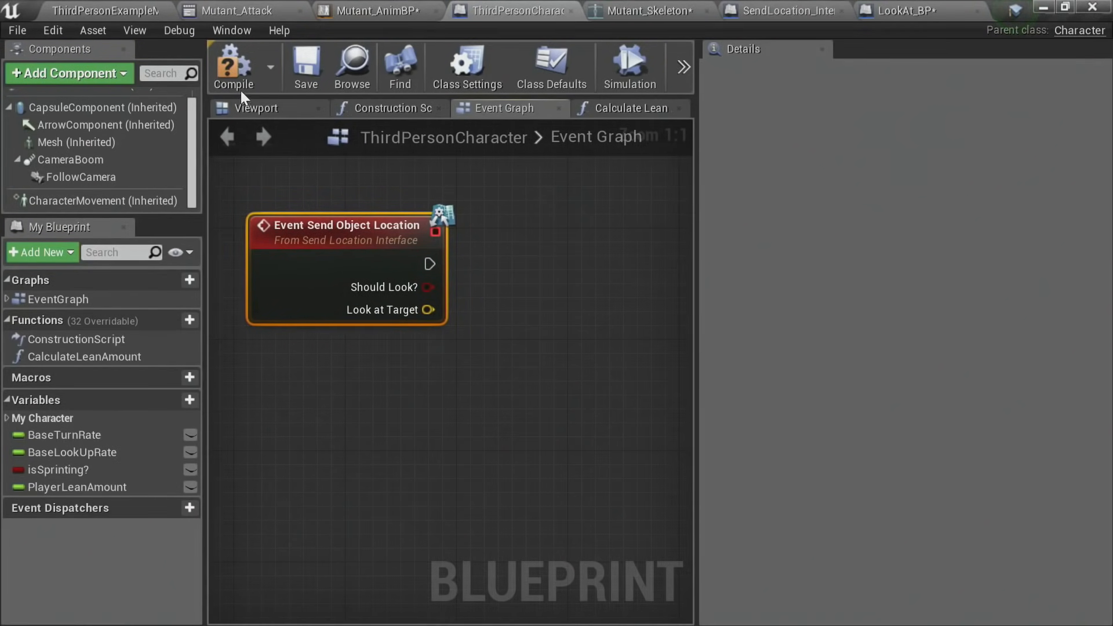
Step: Promote the event's Should Look? output to a variable named ShouldWeLook? and align its SET node with the event
drag(697, 261, 965, 278)
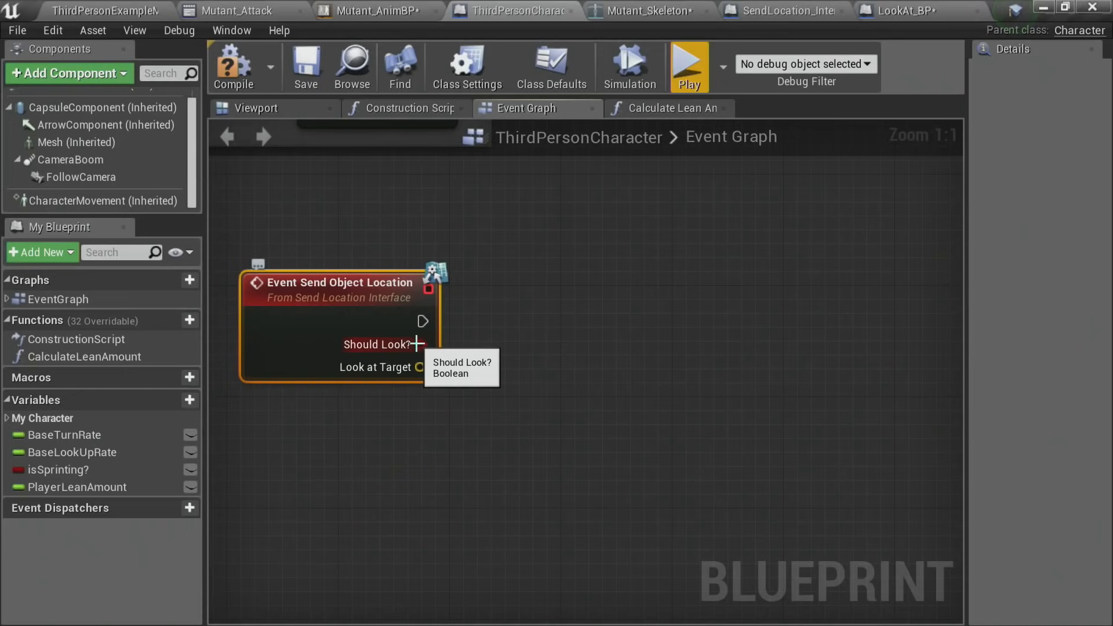
right_click(418, 343)
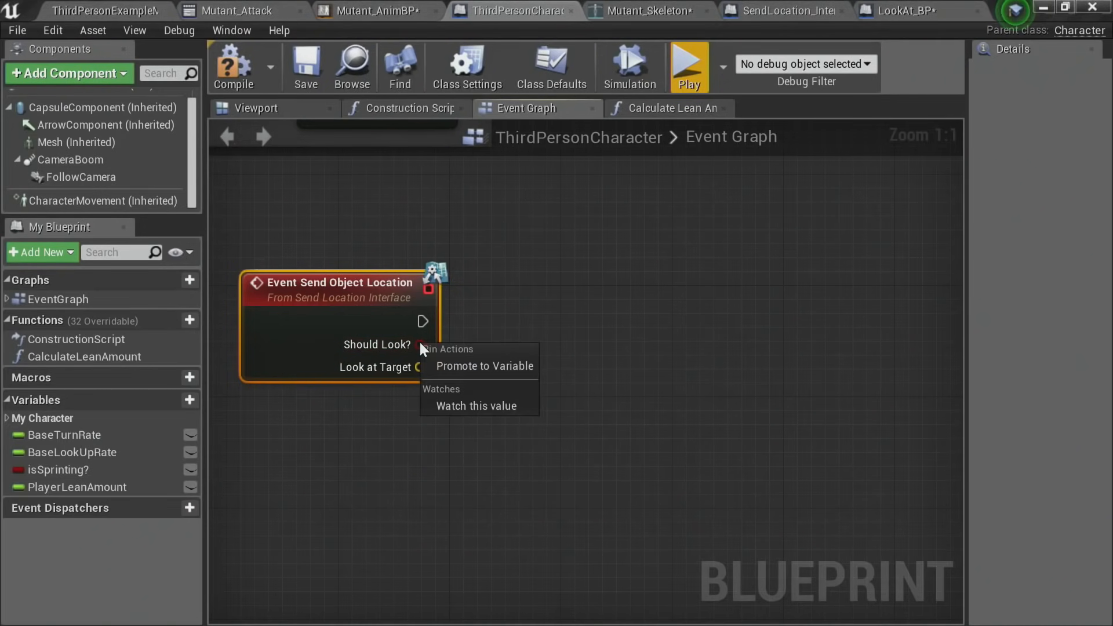
click(453, 369)
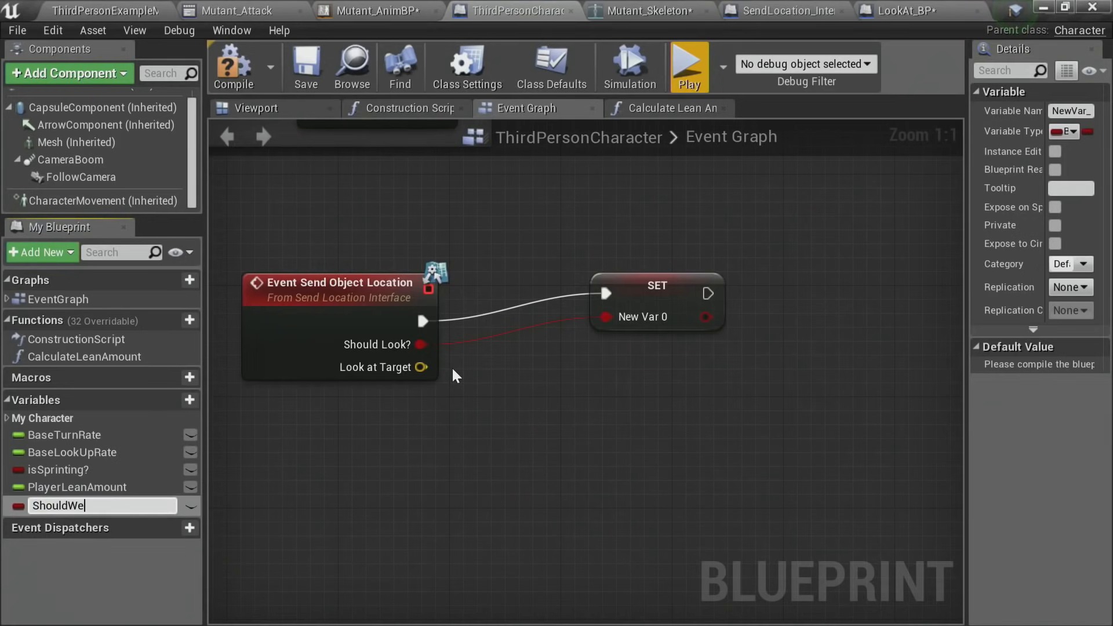
key(Return)
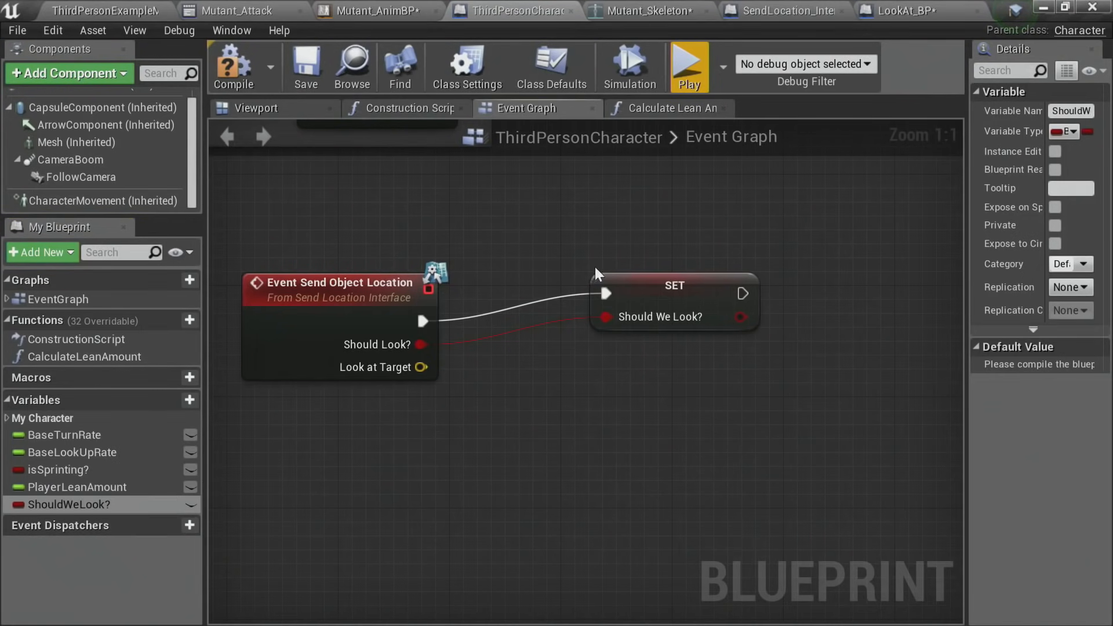
drag(659, 286, 572, 315)
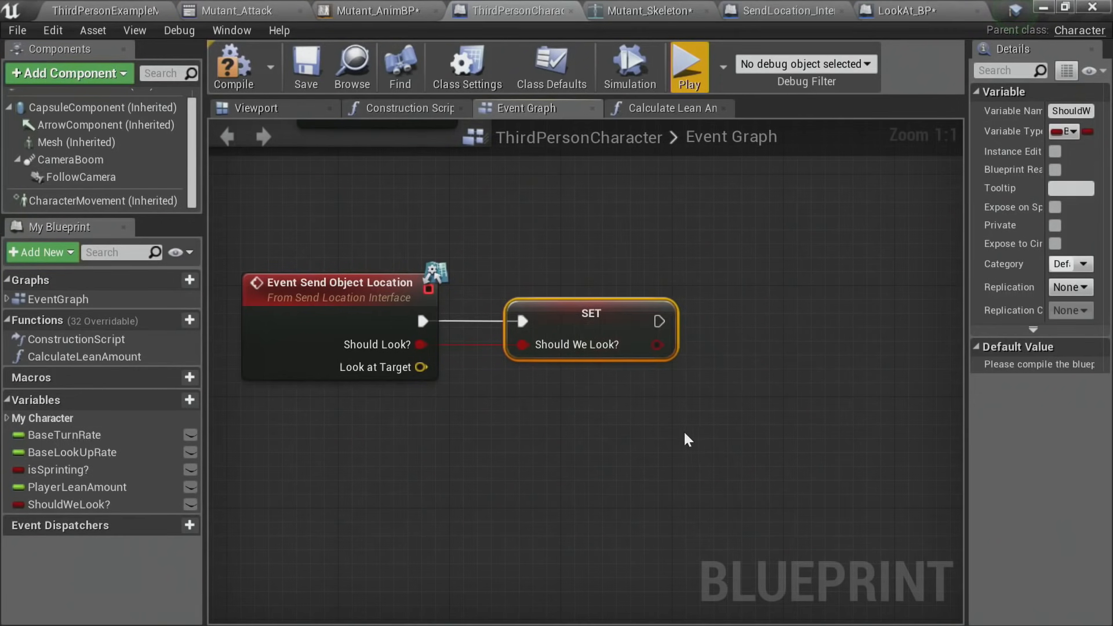
Step: Add a Branch after the Should We Look? SET node, connecting its execution and using the boolean output as the Condition
key(b)
click(741, 314)
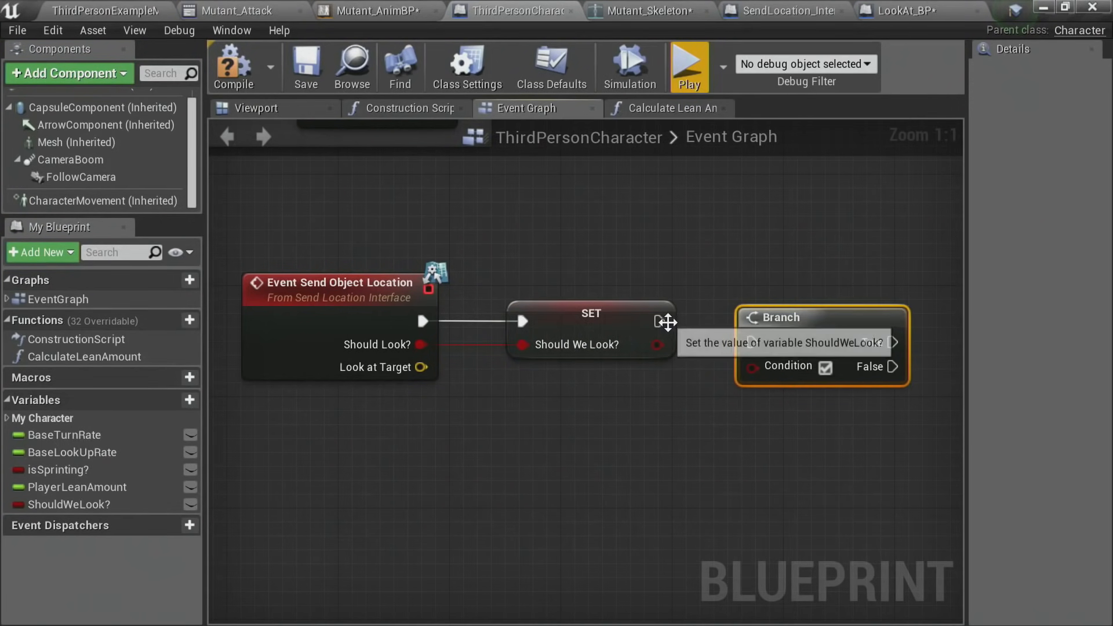
drag(659, 321, 731, 297)
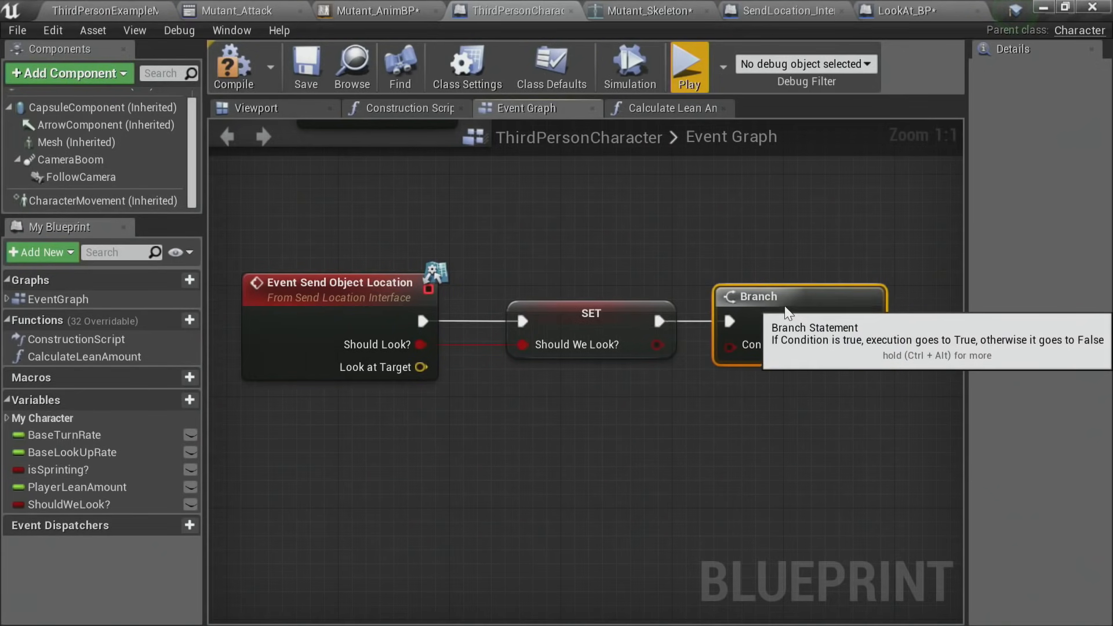
drag(655, 346, 731, 346)
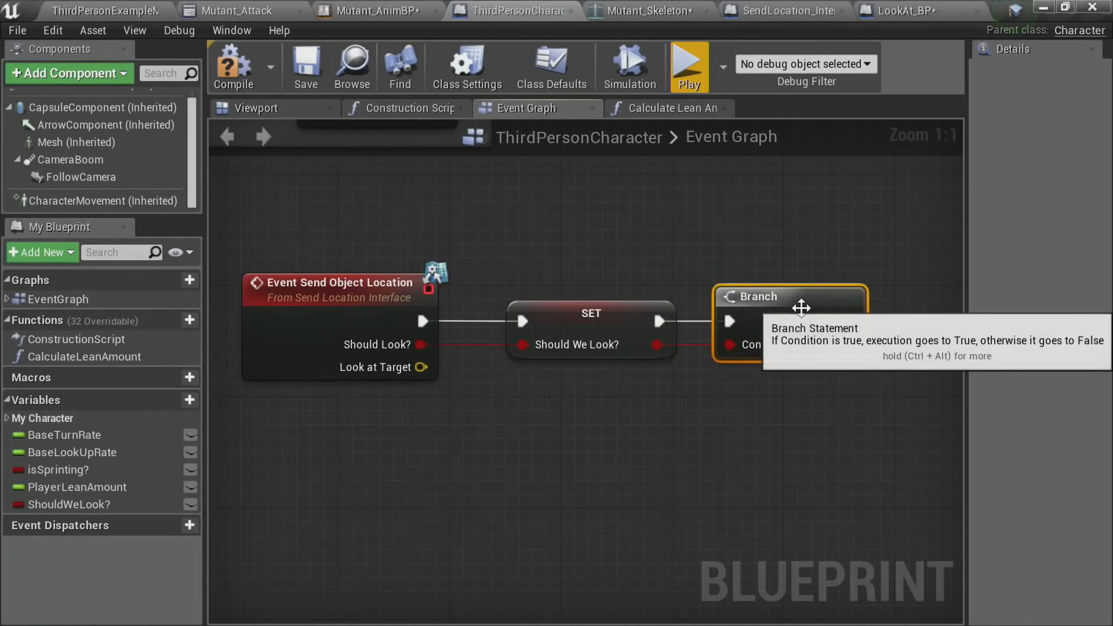
right_drag(886, 443, 777, 353)
right_drag(605, 338, 663, 381)
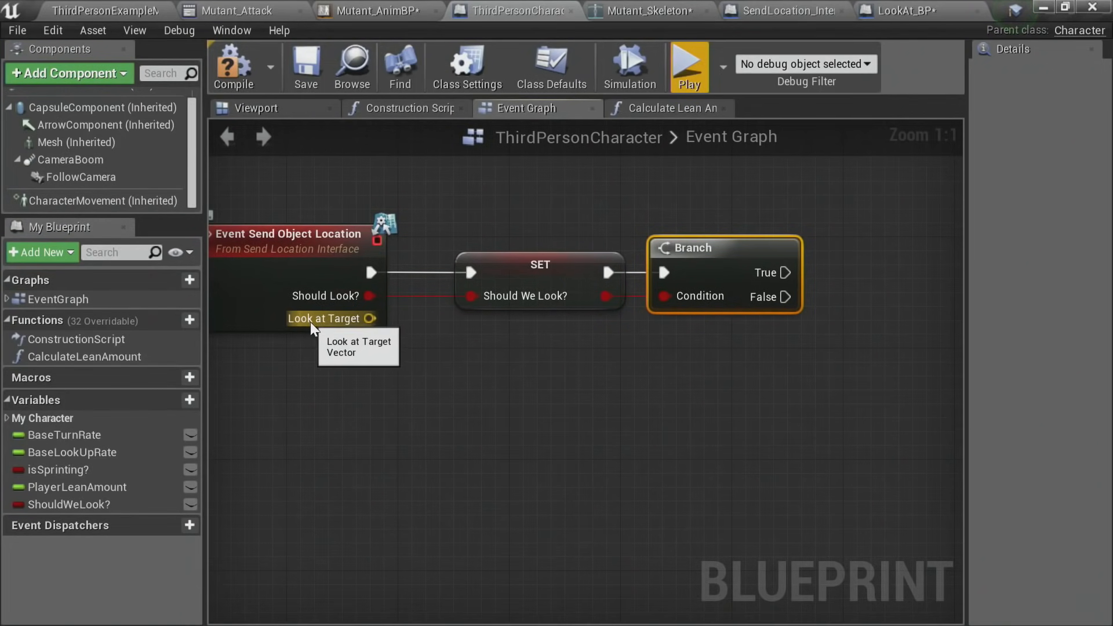
Step: Promote the Look at Target output of Event Send Object Location to a variable named ObjectToTarget
right_click(365, 319)
click(411, 346)
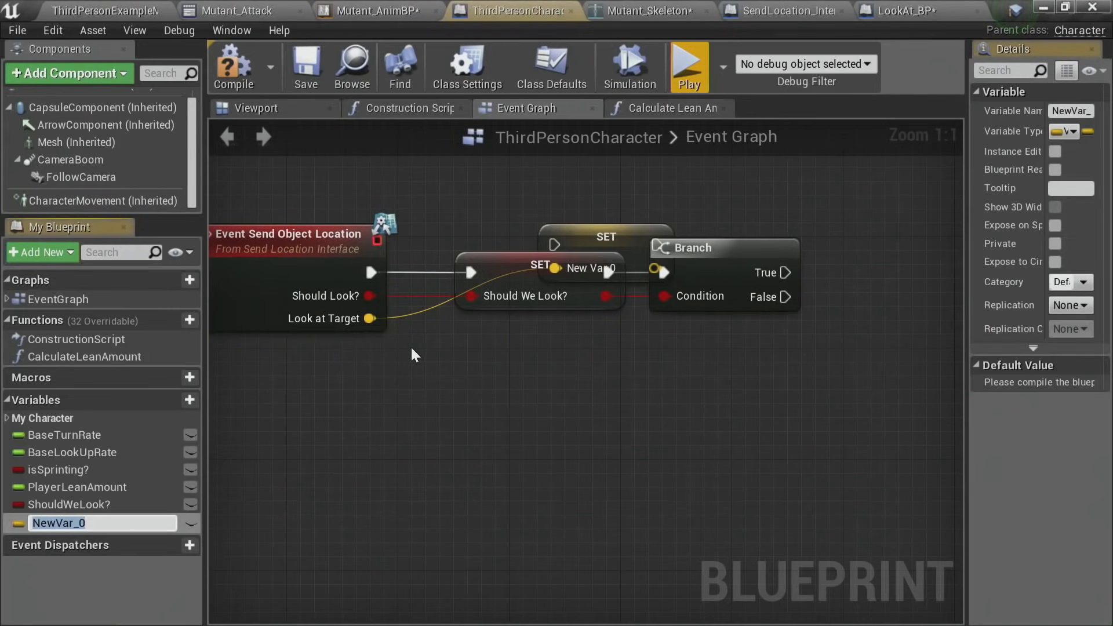
text(Object)
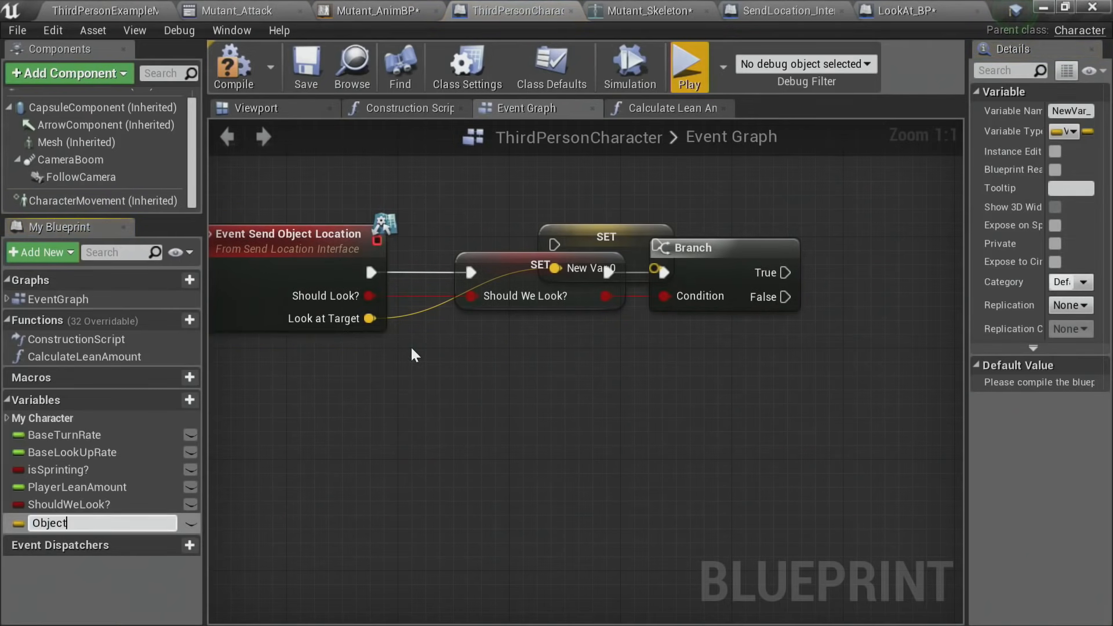
text(ToTarget)
key(Return)
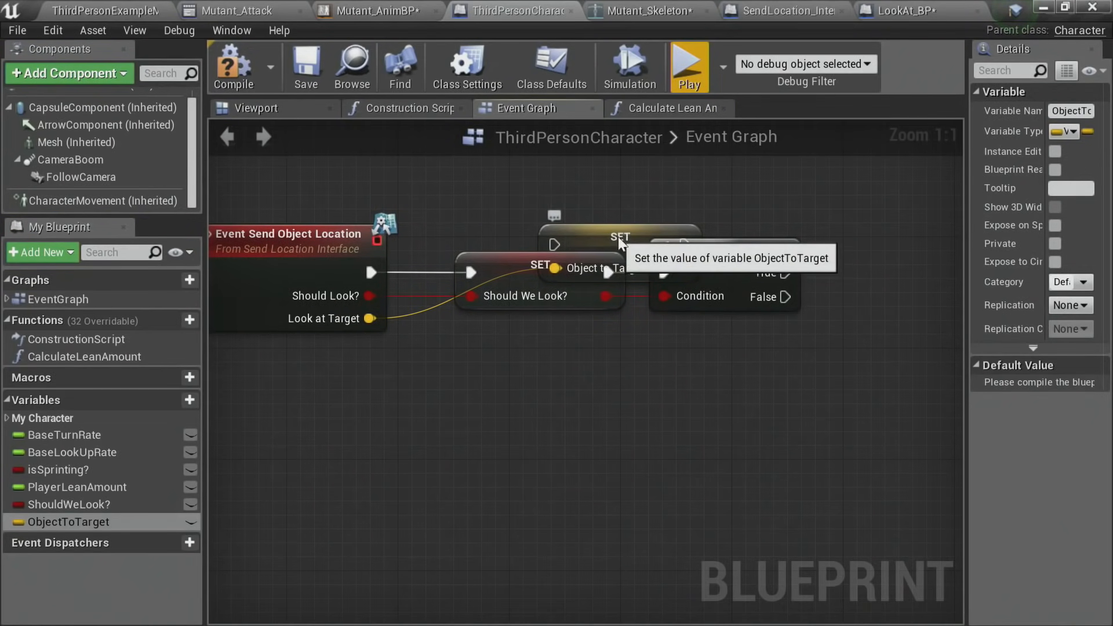
Step: Place the Object to Target SET node after the Branch, run it from the True output, and compile the blueprint
drag(618, 237, 910, 265)
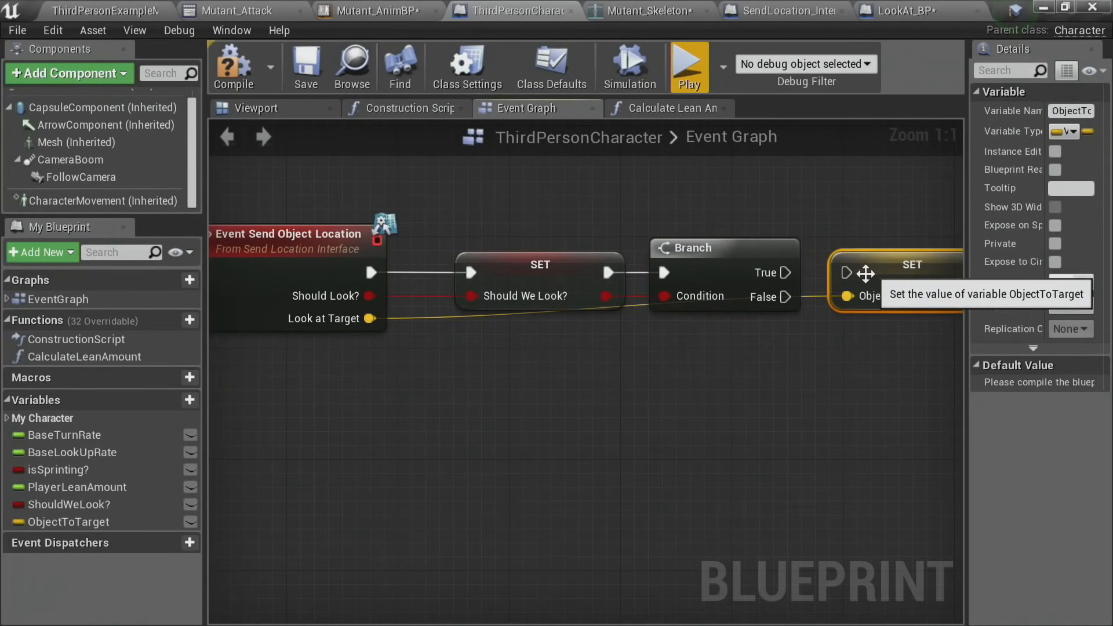
drag(786, 272, 846, 272)
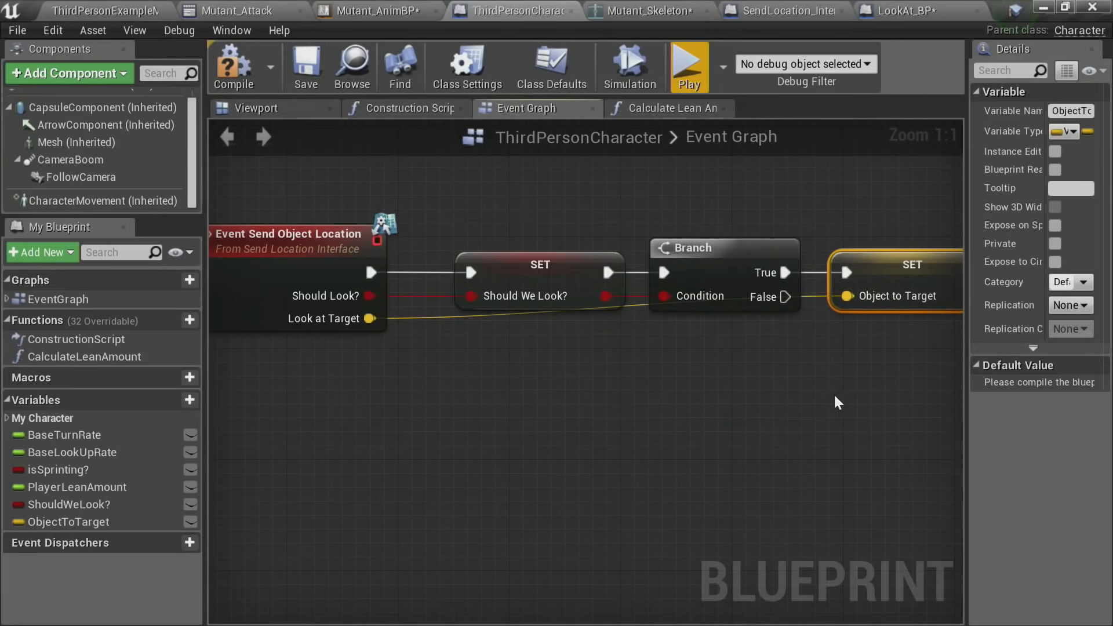
scroll(833, 393, down, 2)
click(526, 393)
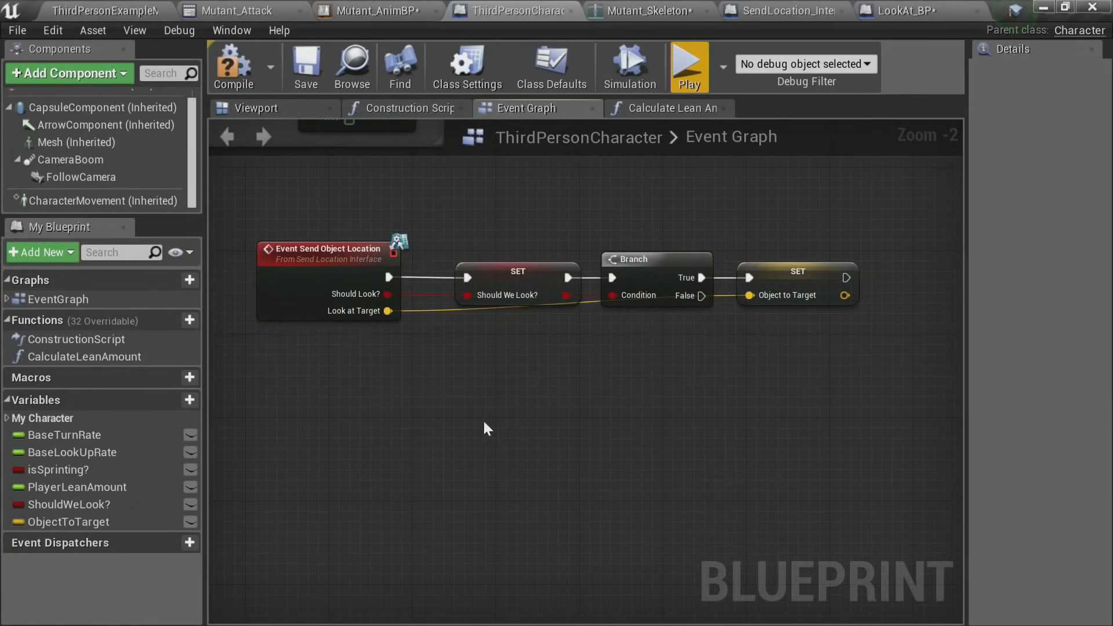
click(233, 65)
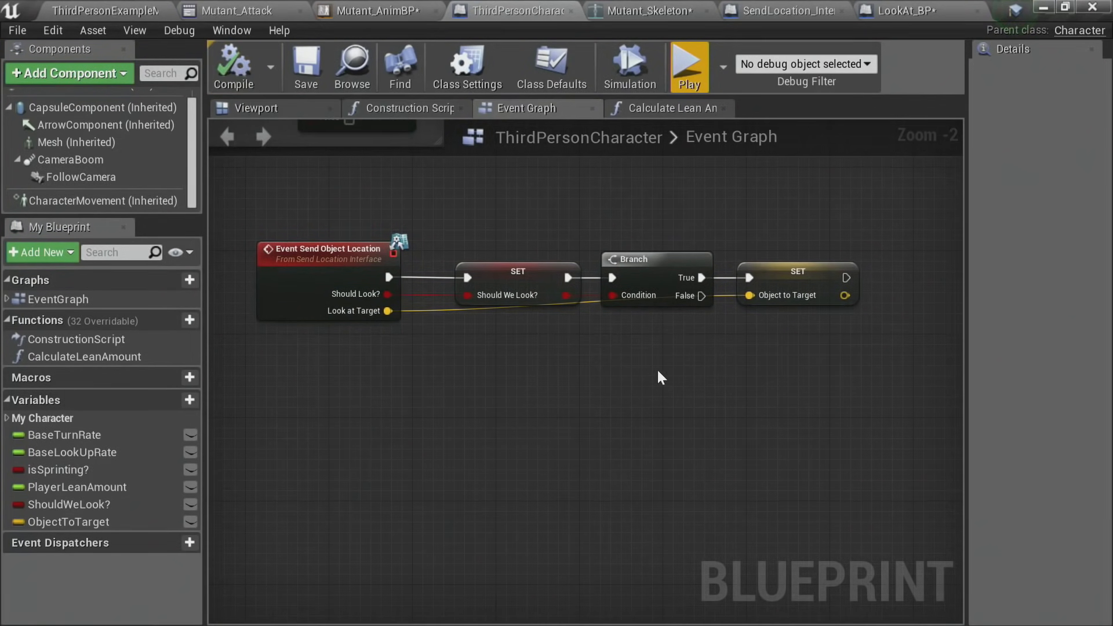
right_drag(660, 376, 580, 425)
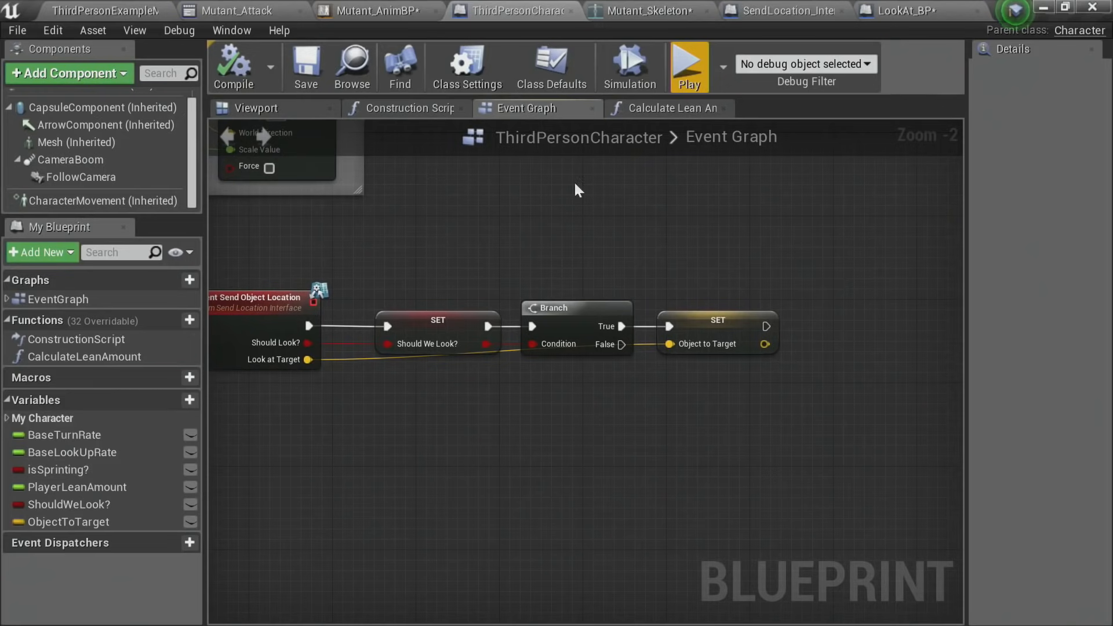
Step: In Mutant_AnimBP's event graph, move the Cast To ThirdPersonCharacter and lean value nodes together, down away from the speed section
click(367, 10)
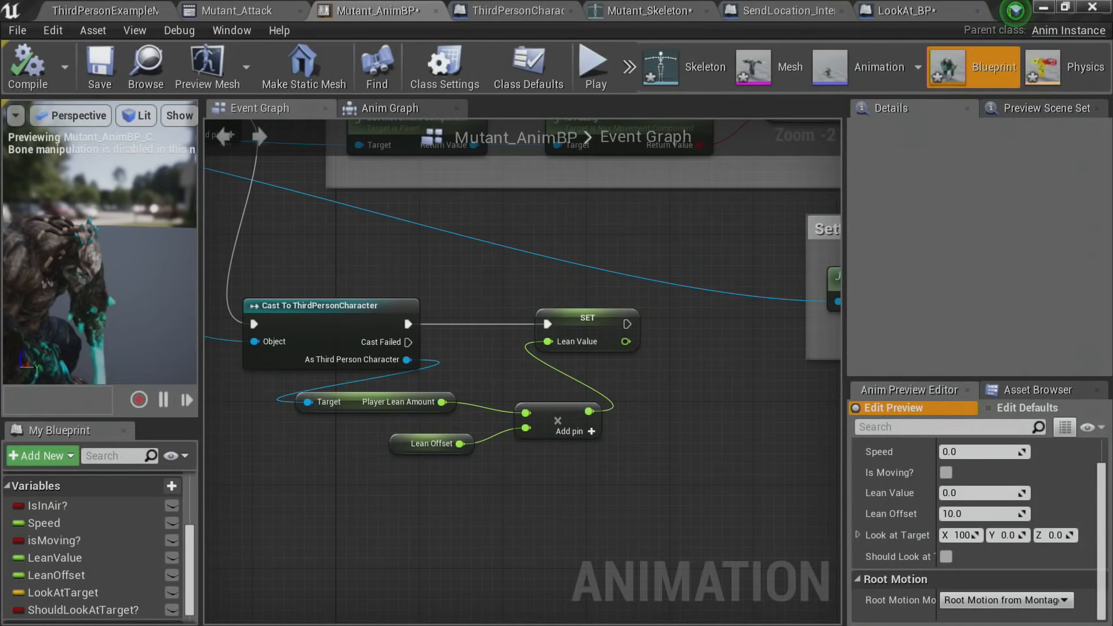
drag(594, 486, 396, 348)
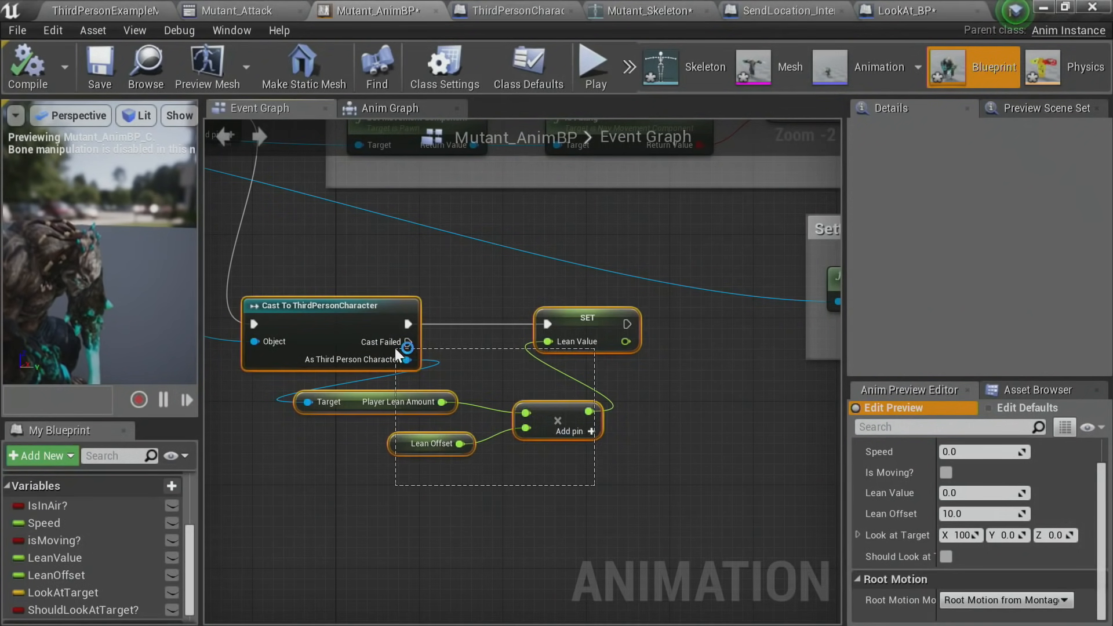
drag(324, 316, 430, 269)
right_drag(523, 311, 606, 313)
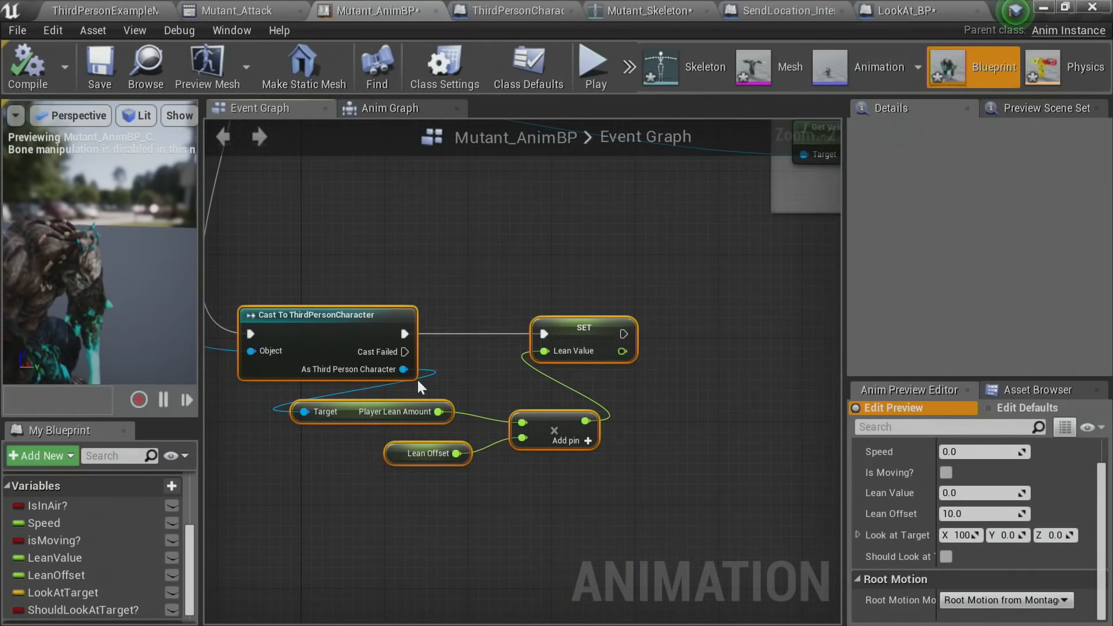
click(382, 382)
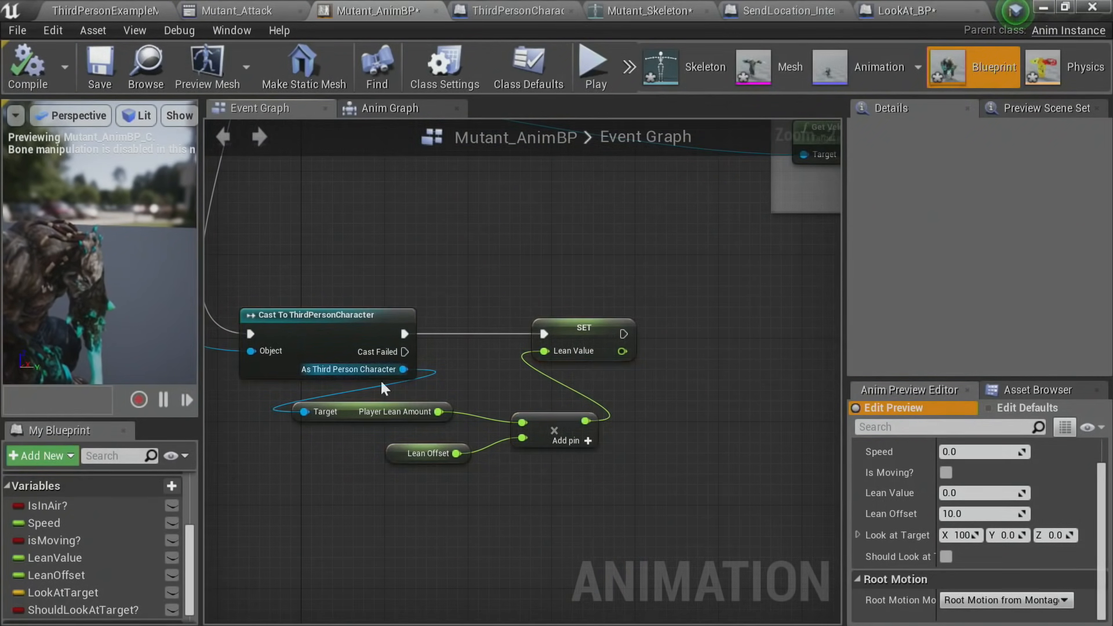
Step: Add a Get Should We Look? node from the cast's As Third Person Character output and place it below the lean value nodes
click(513, 16)
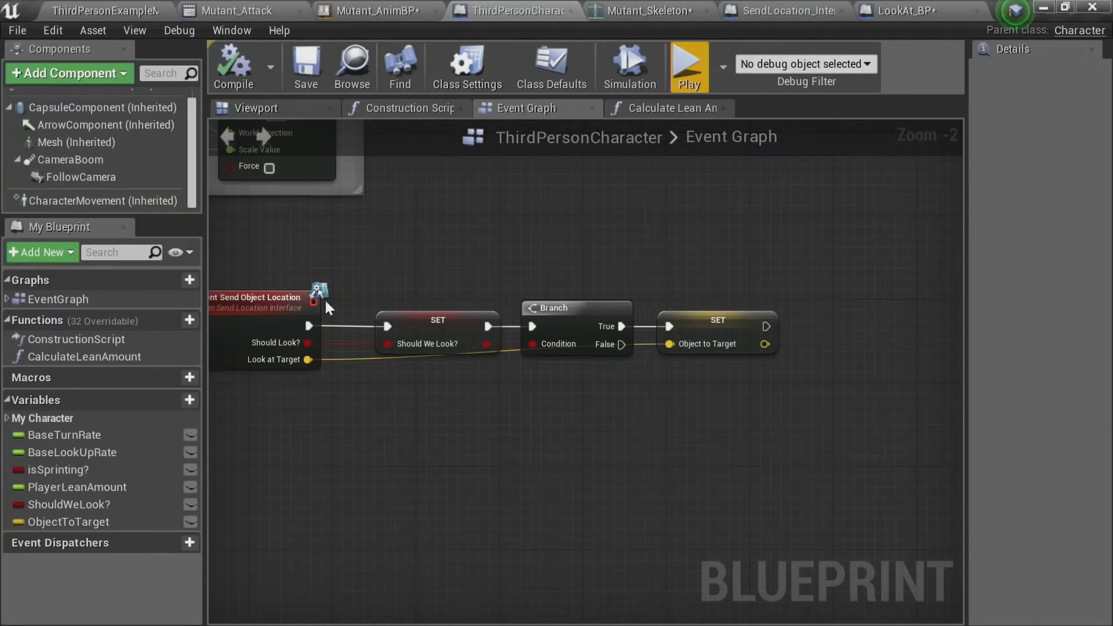
click(377, 8)
right_drag(403, 400, 398, 374)
click(397, 348)
drag(396, 348, 566, 368)
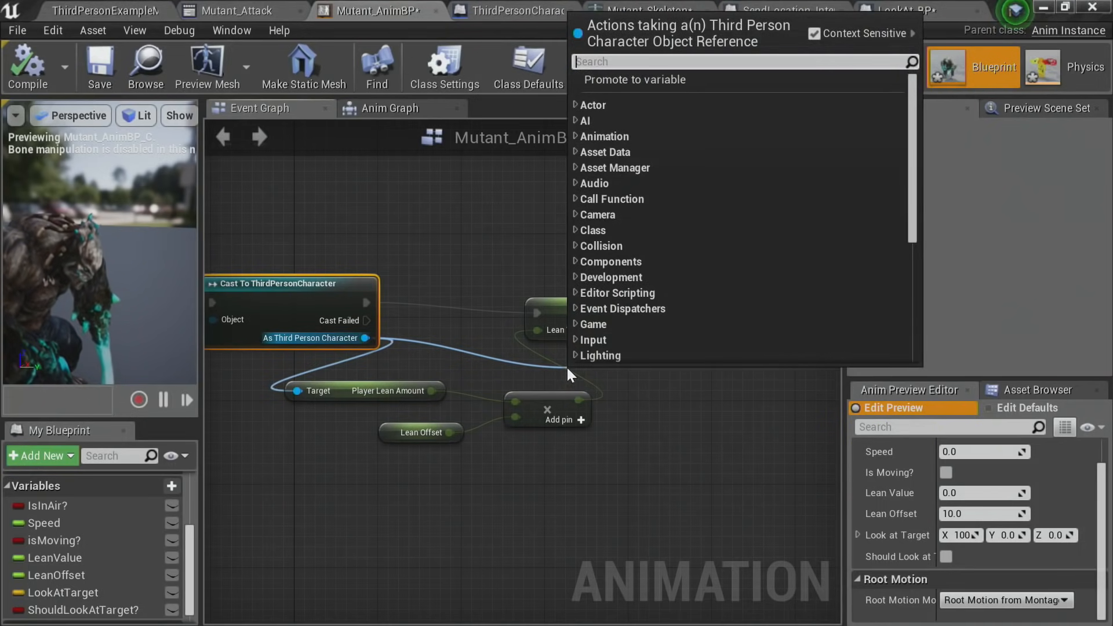
text(should)
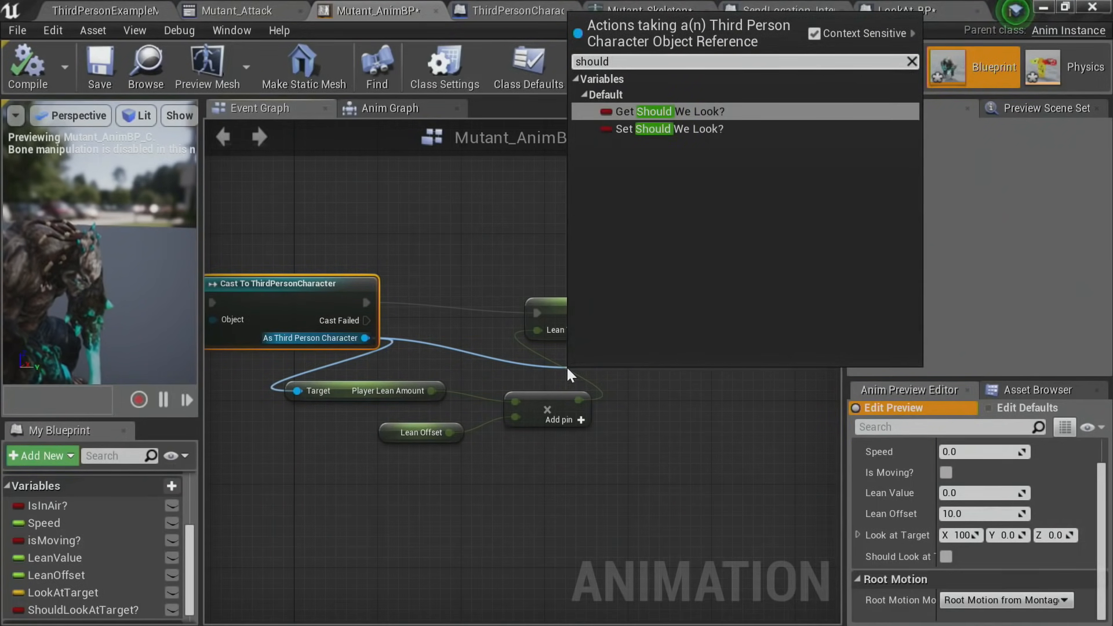
key(Return)
right_drag(666, 412, 437, 388)
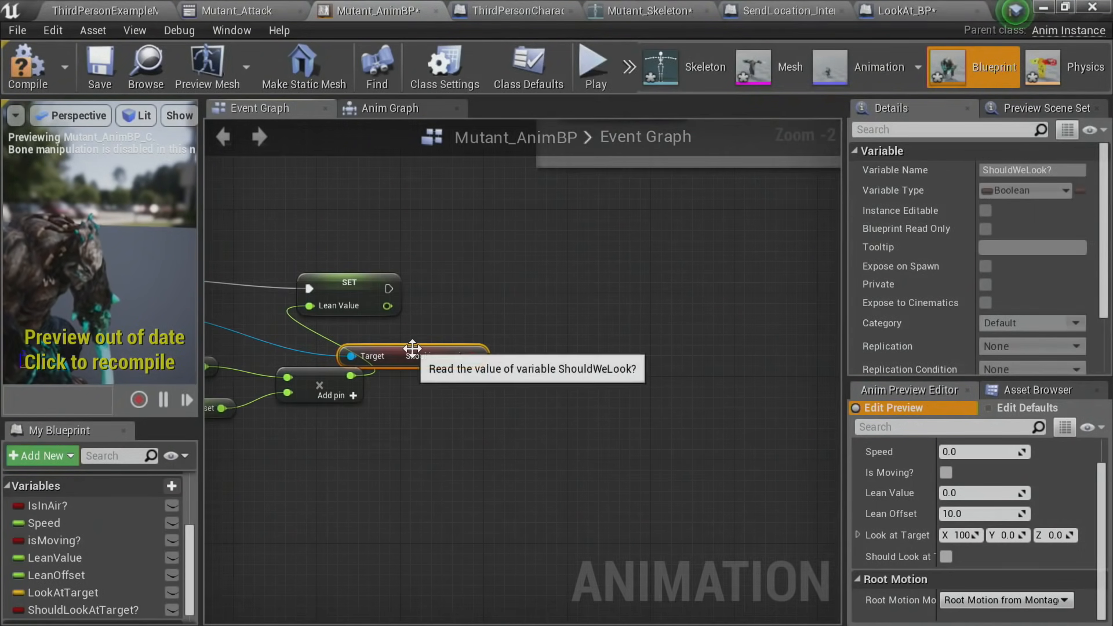
drag(426, 357, 458, 451)
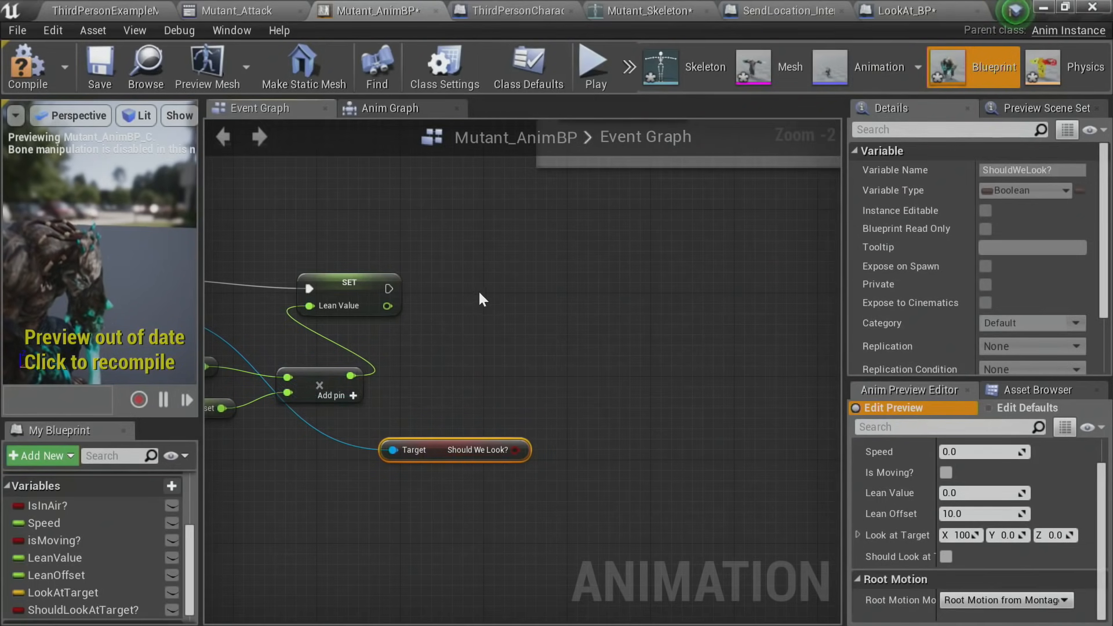
Step: Add a Branch after the Lean Value SET node with Should We Look? as its Condition, and tuck the getter beneath it
click(480, 264)
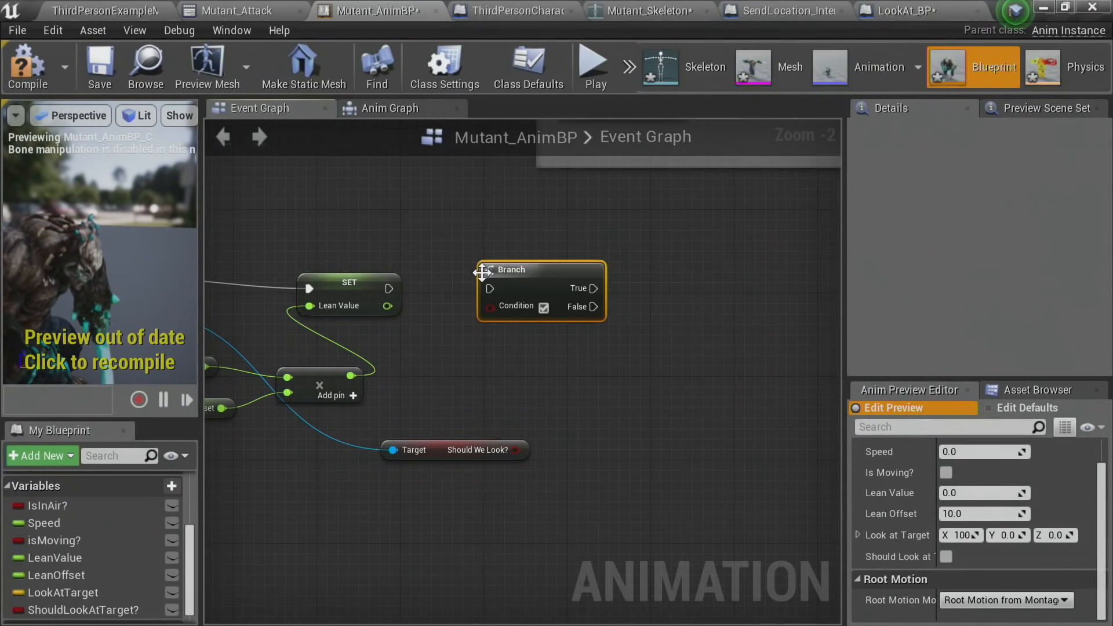
drag(515, 451, 491, 306)
drag(387, 288, 491, 288)
drag(459, 455, 506, 349)
right_drag(479, 399, 411, 354)
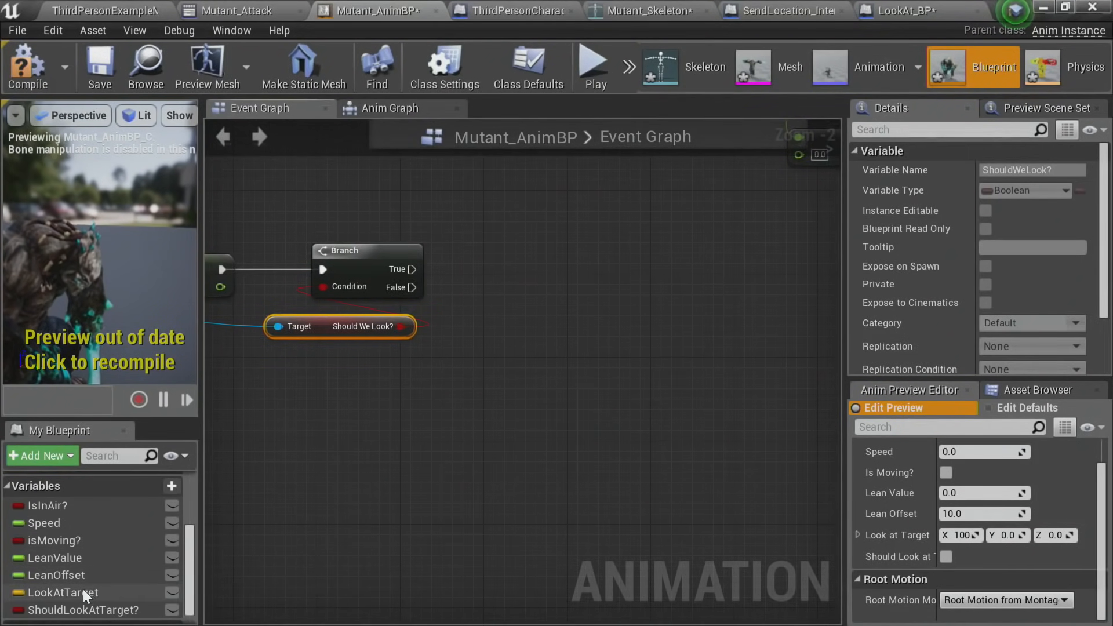
Step: On the Branch's True output, chain a SET Should Look at Target? node enabled as true and a SET Look at Target node
drag(80, 607, 474, 242)
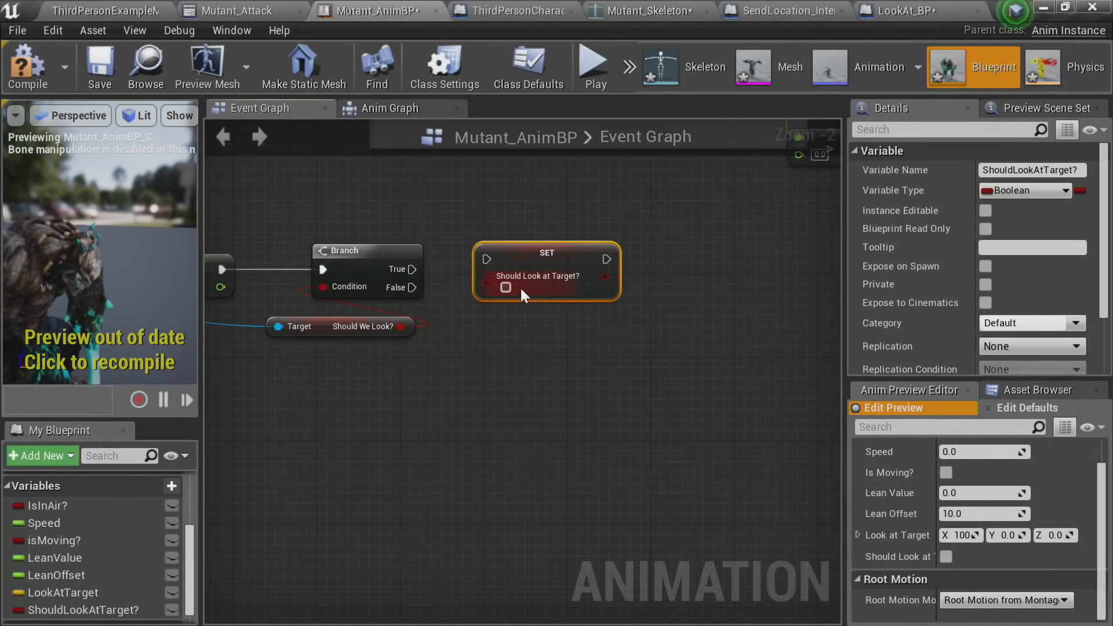
click(505, 288)
drag(411, 269, 517, 251)
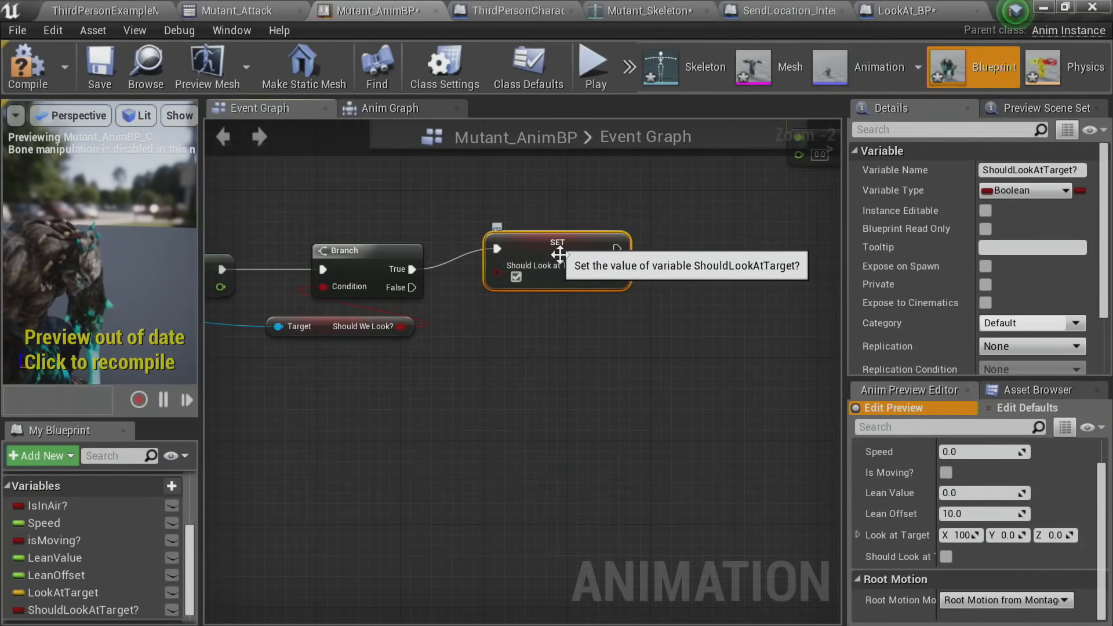
click(119, 591)
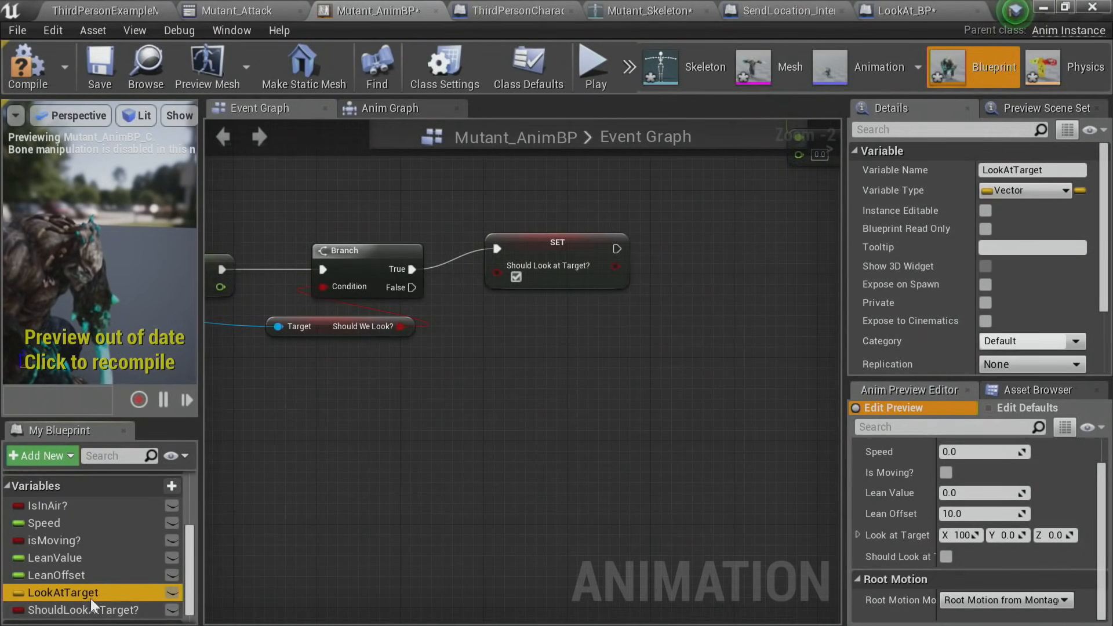
drag(69, 593, 714, 240)
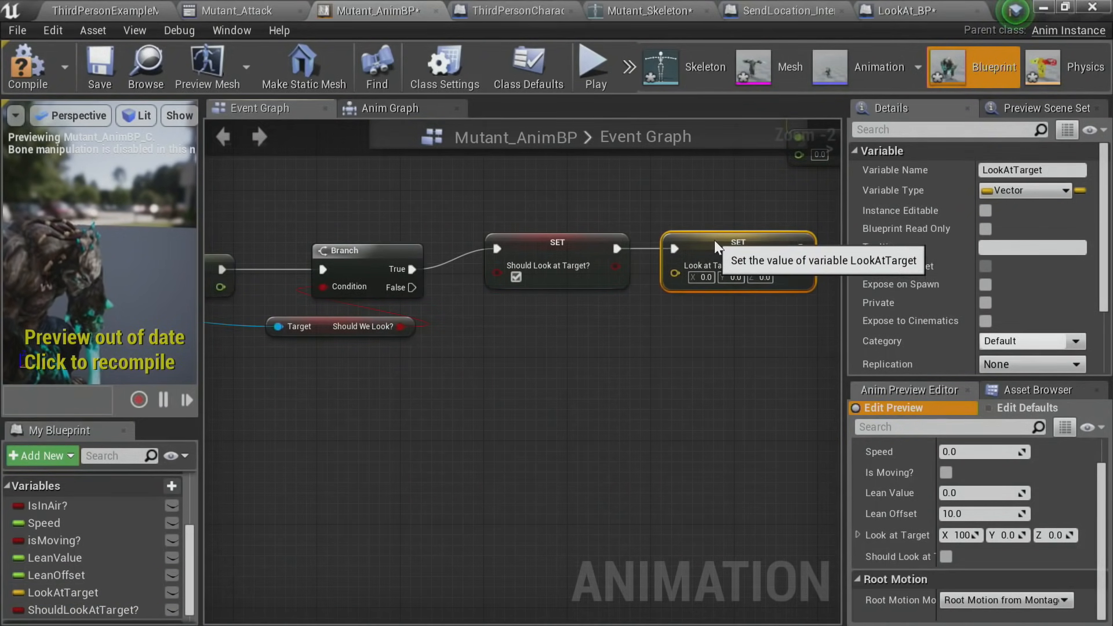
Step: Check the target variable's name in ThirdPersonCharacter and add a Get Object to Target node from Mutant_AnimBP's As Third Person Character output
right_drag(539, 404, 795, 403)
scroll(590, 428, down, 2)
right_drag(590, 429, 522, 429)
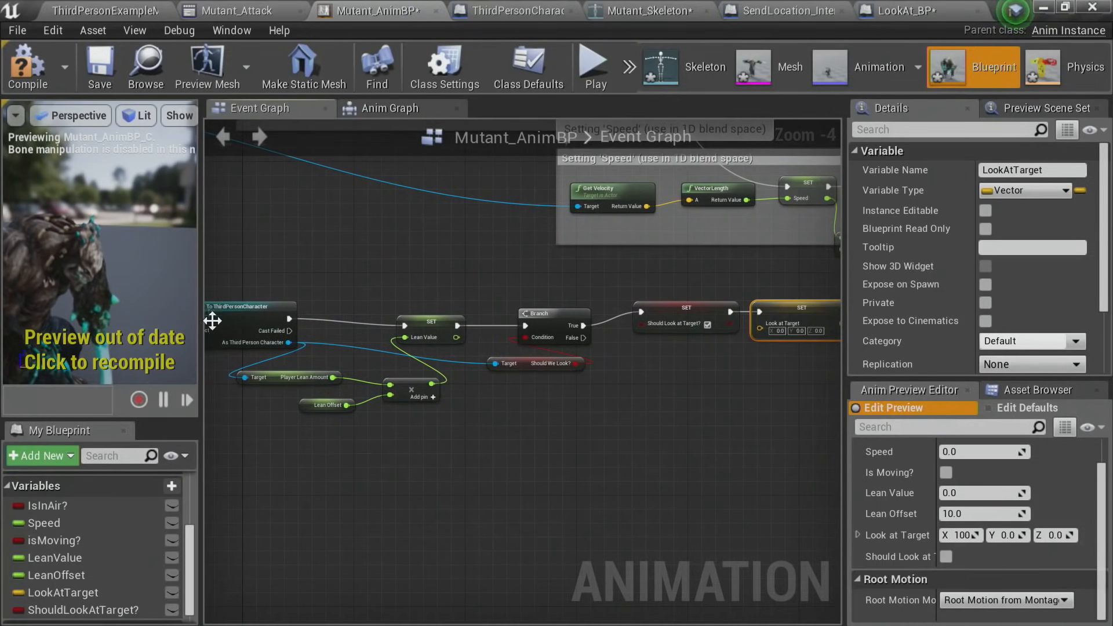
click(524, 9)
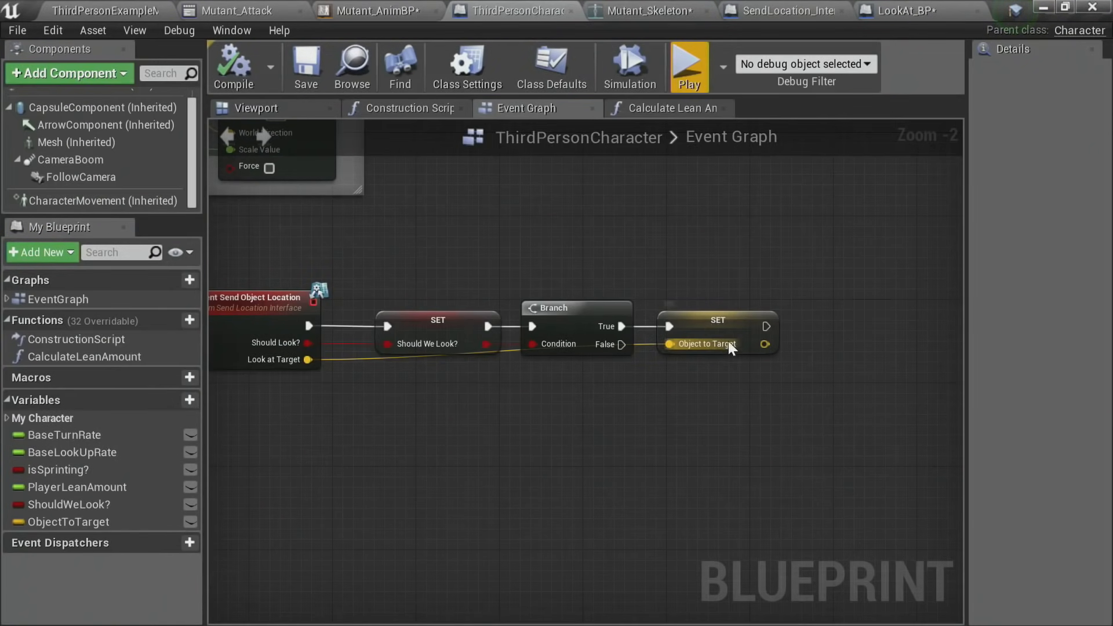
click(369, 10)
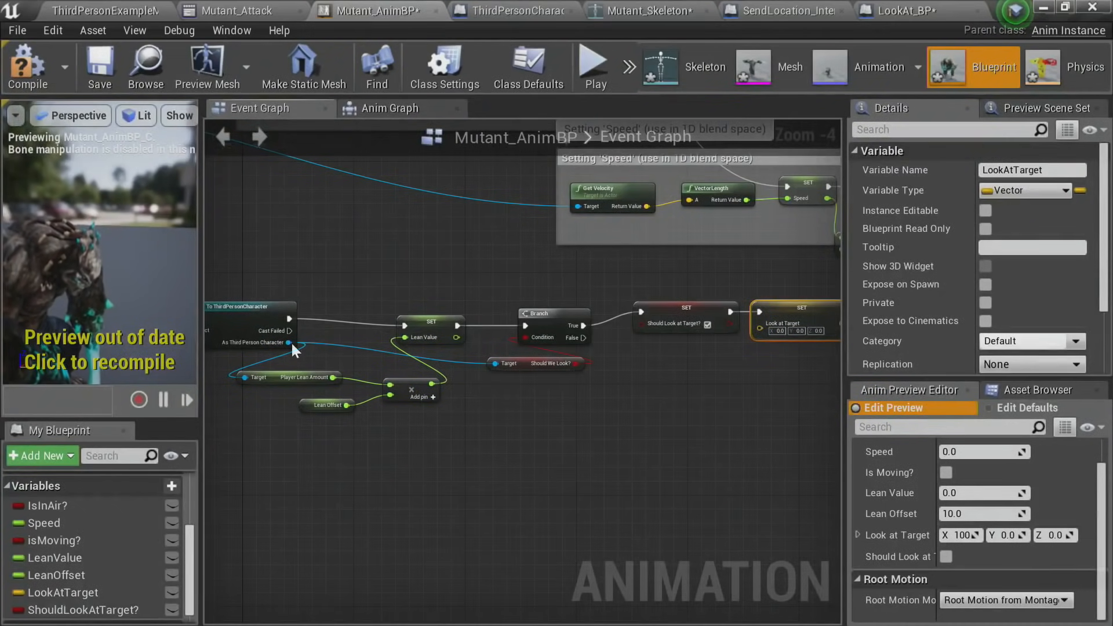
drag(288, 342, 522, 418)
text(ge)
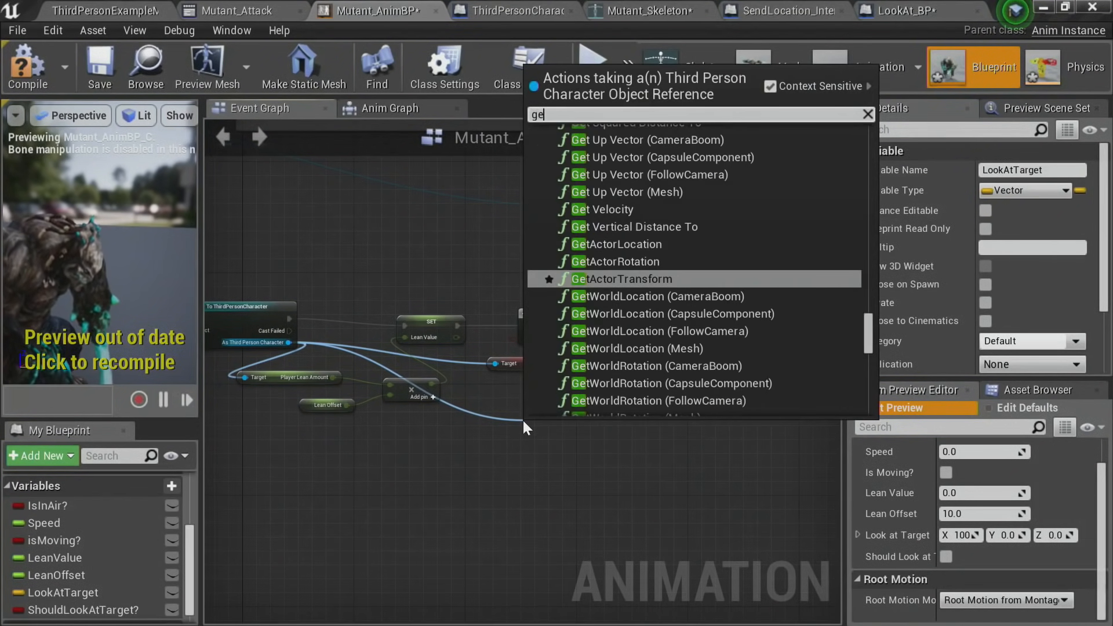
text(t object)
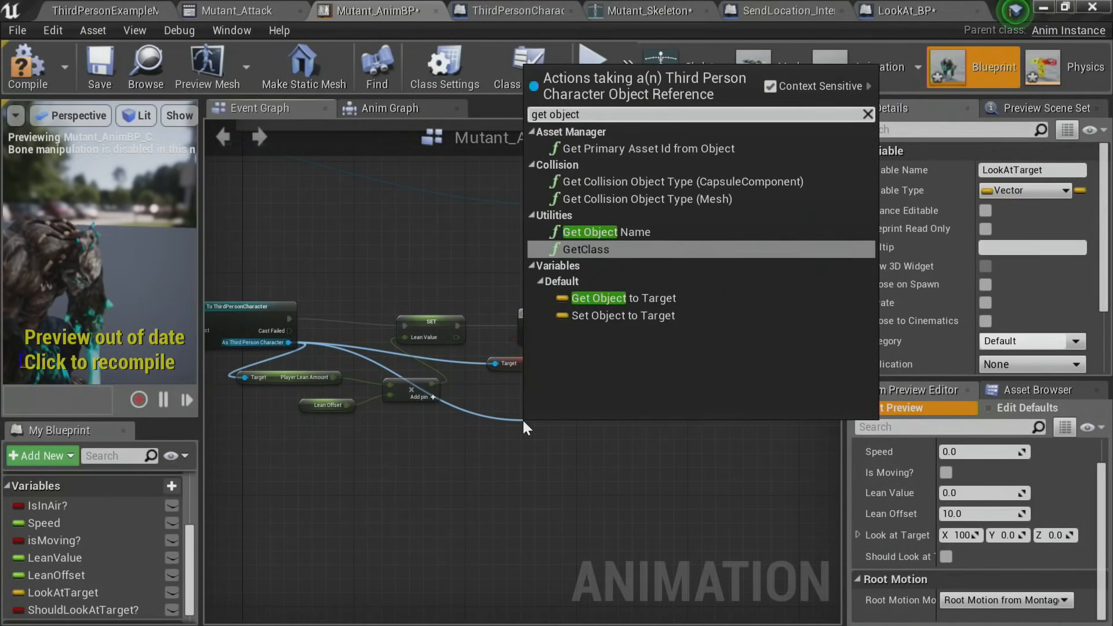
key(Down)
key(Down)
key(Up)
key(Return)
right_drag(523, 419, 576, 416)
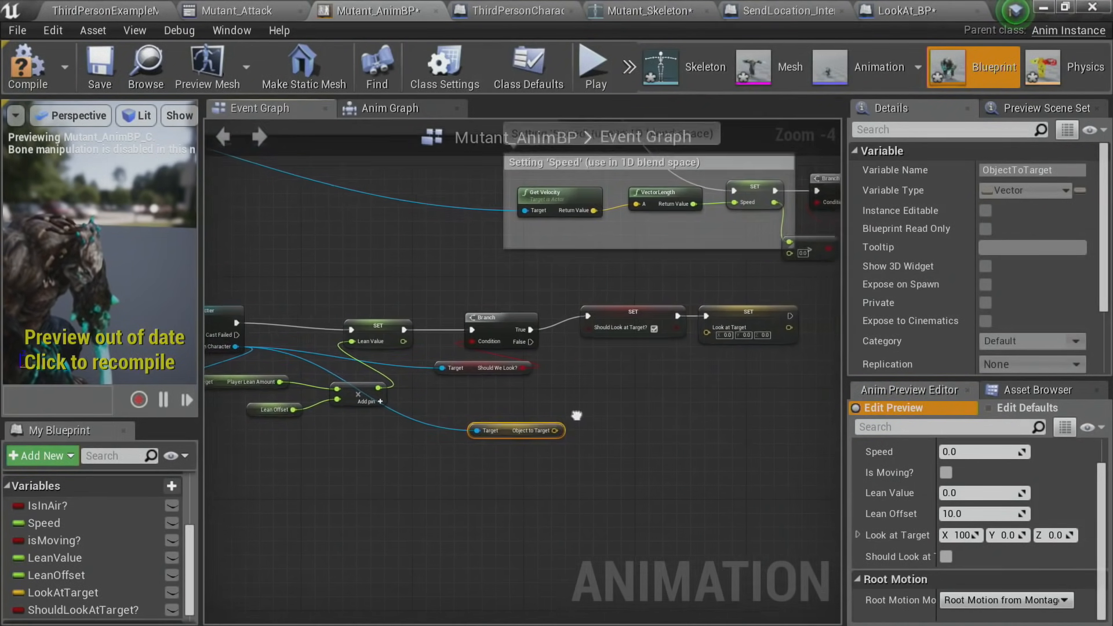
Step: Connect Object to Target to the Look at Target SET node's input and move the getter lower, clear of the other nodes
scroll(695, 418, up, 4)
drag(405, 434, 703, 242)
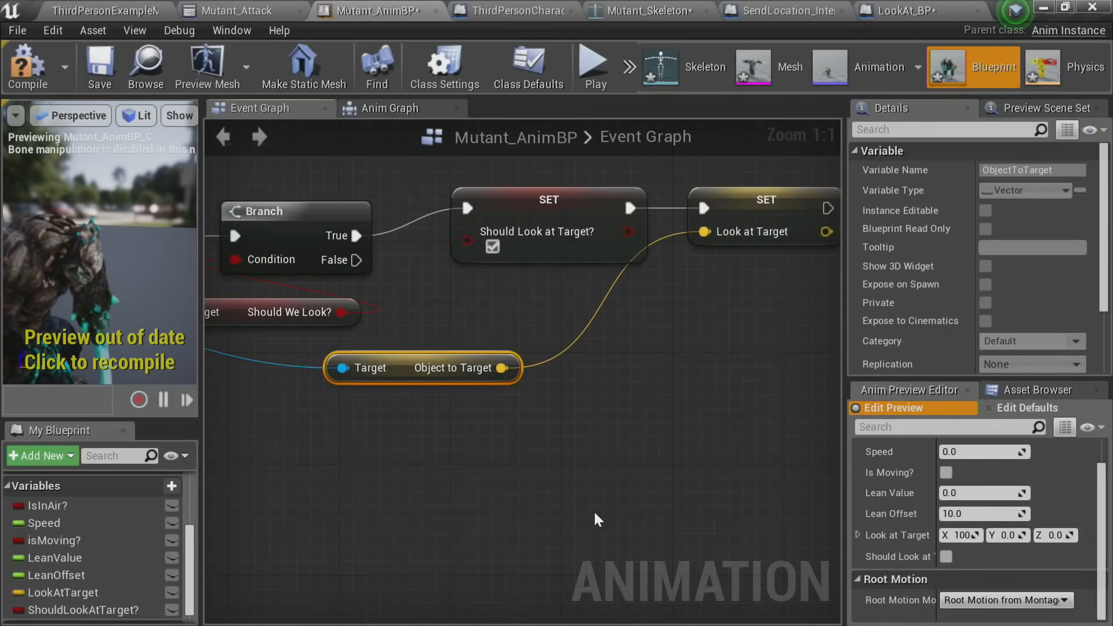
drag(400, 371, 345, 468)
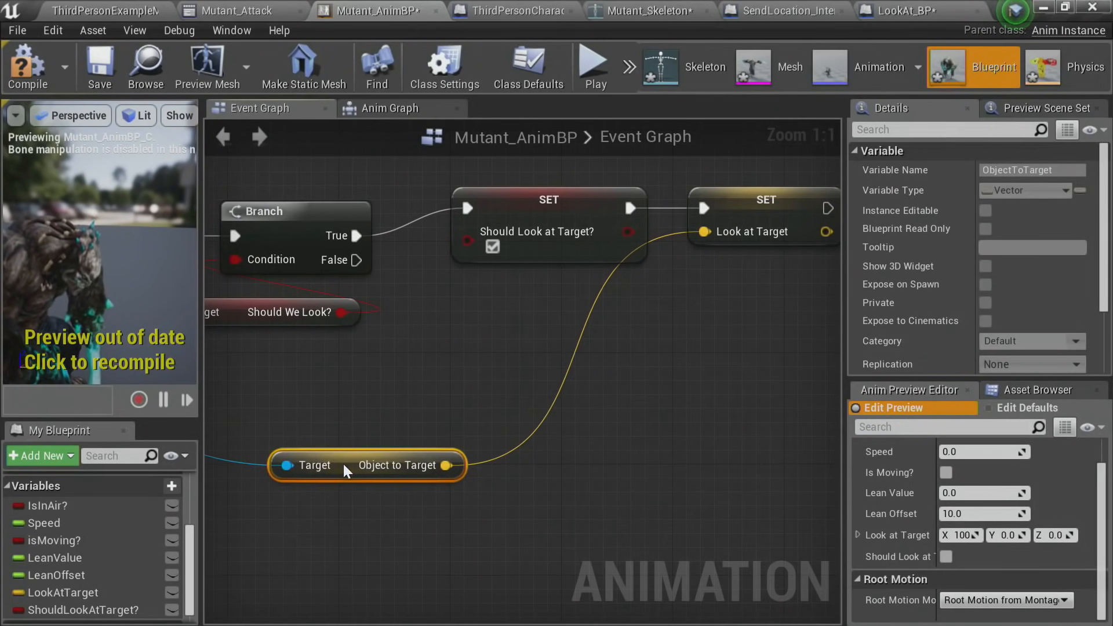
right_drag(410, 361, 533, 364)
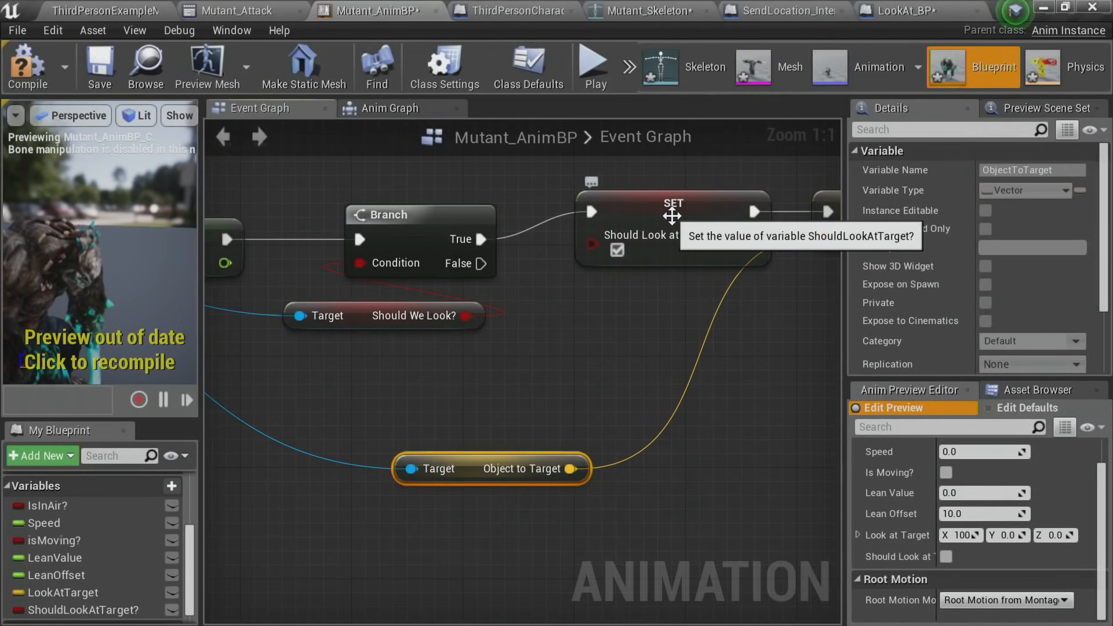
Step: Duplicate the Should Look at Target? SET node, connect the copy to the Branch's False output, and set its value to false
click(668, 243)
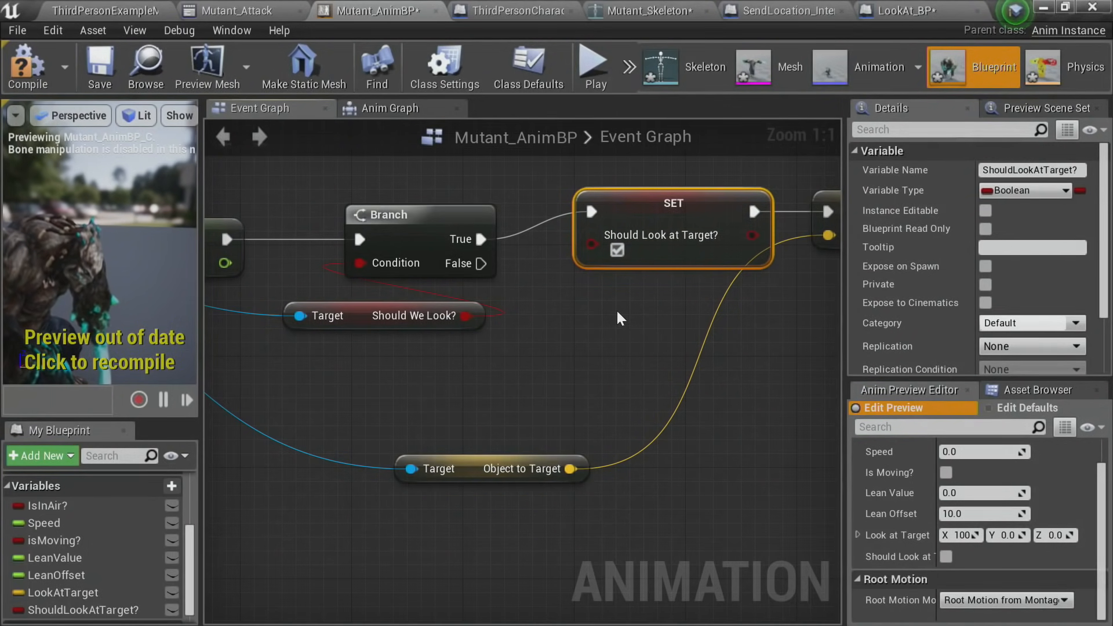
key(ctrl+c)
key(ctrl+v)
drag(477, 262, 603, 335)
click(630, 375)
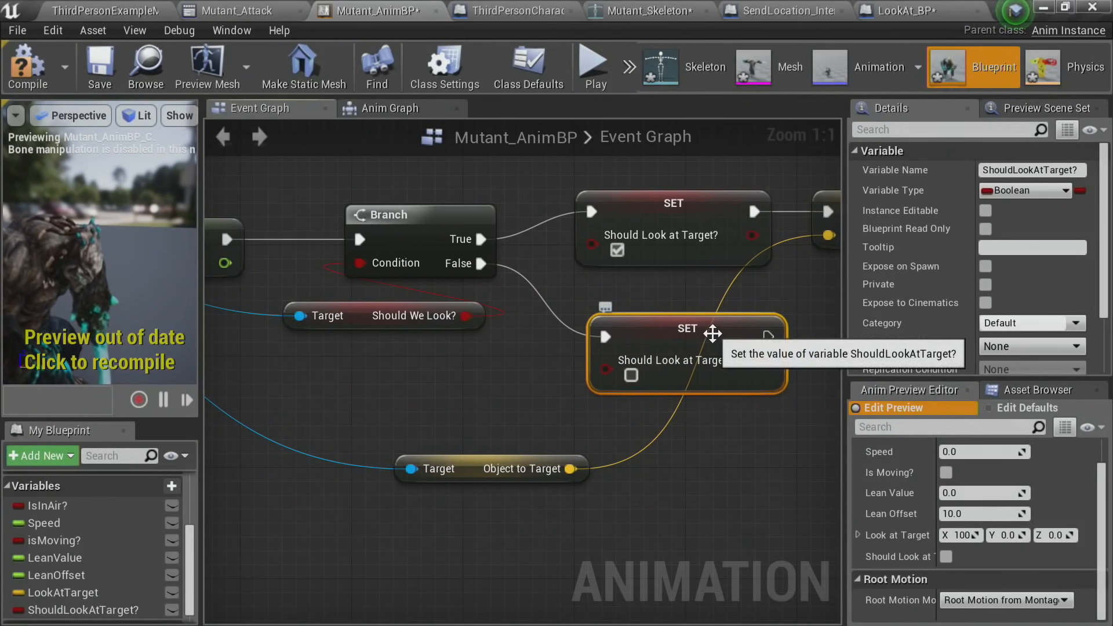
drag(712, 330, 685, 331)
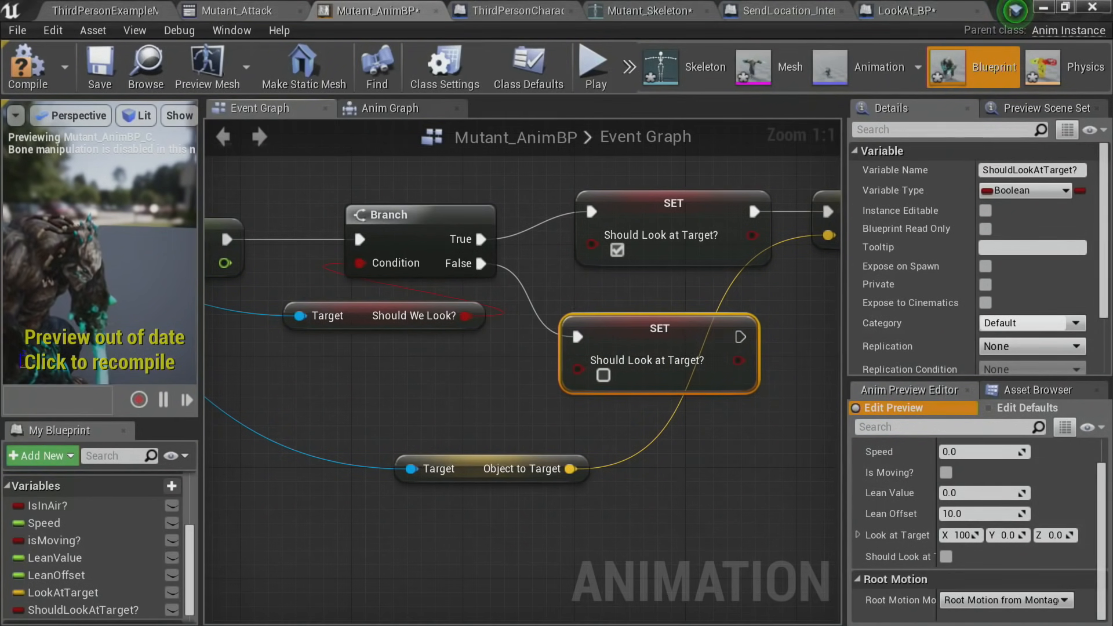
Step: Compile and save the Mutant_AnimBP blueprint with its finished look-at logic
click(425, 385)
scroll(485, 406, down, 6)
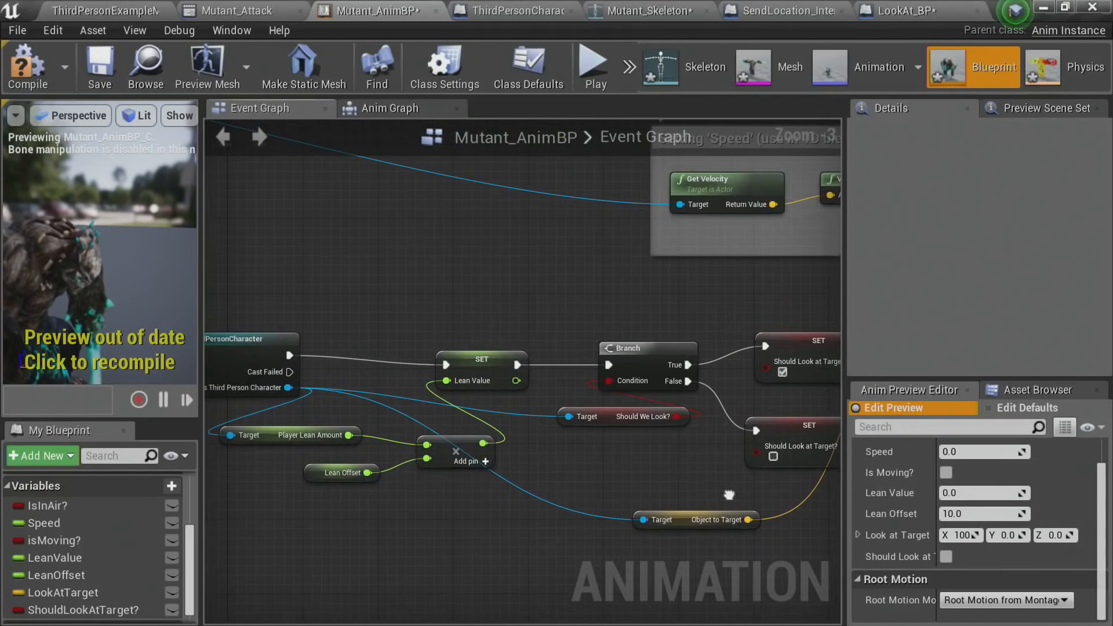
scroll(544, 384, up, 1)
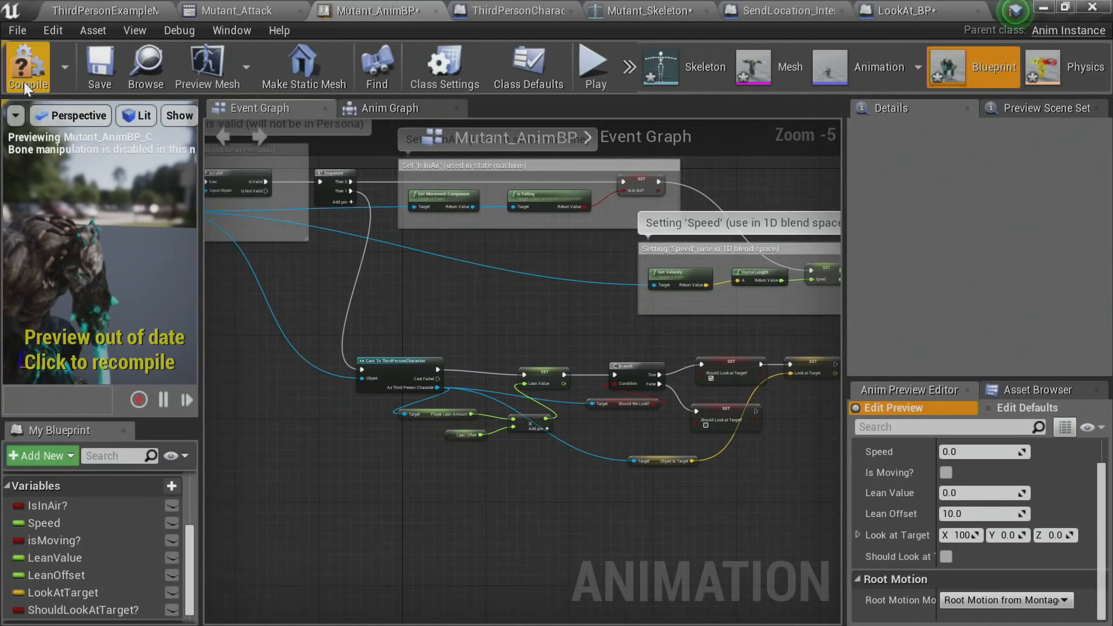
click(112, 66)
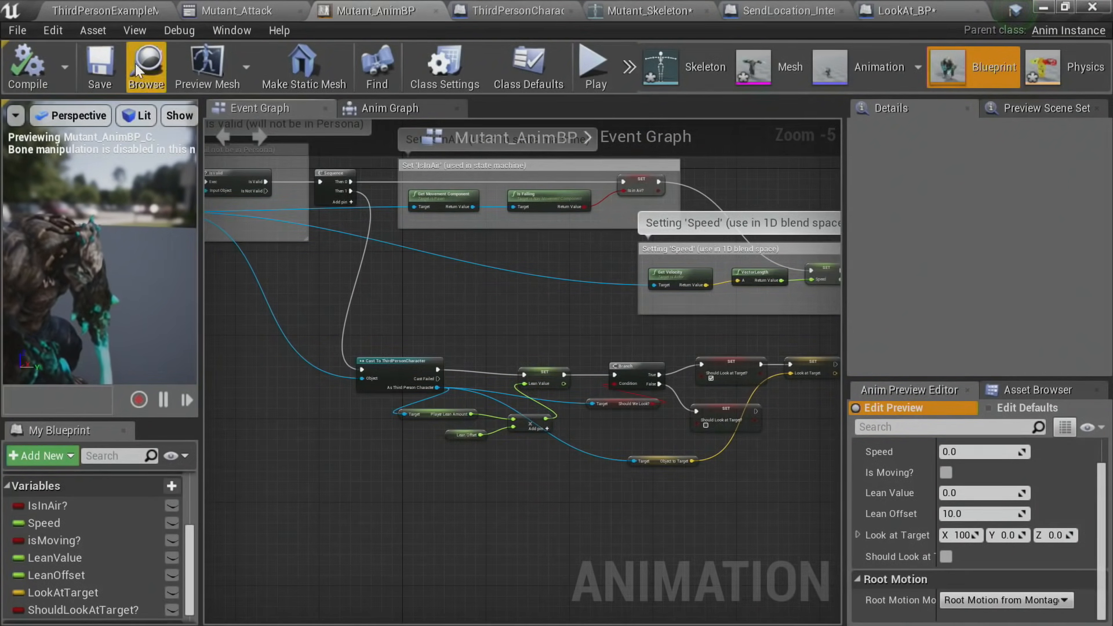
Step: Switch to the ThirdPersonExampleMap level and enlarge its viewport in height and width
click(129, 2)
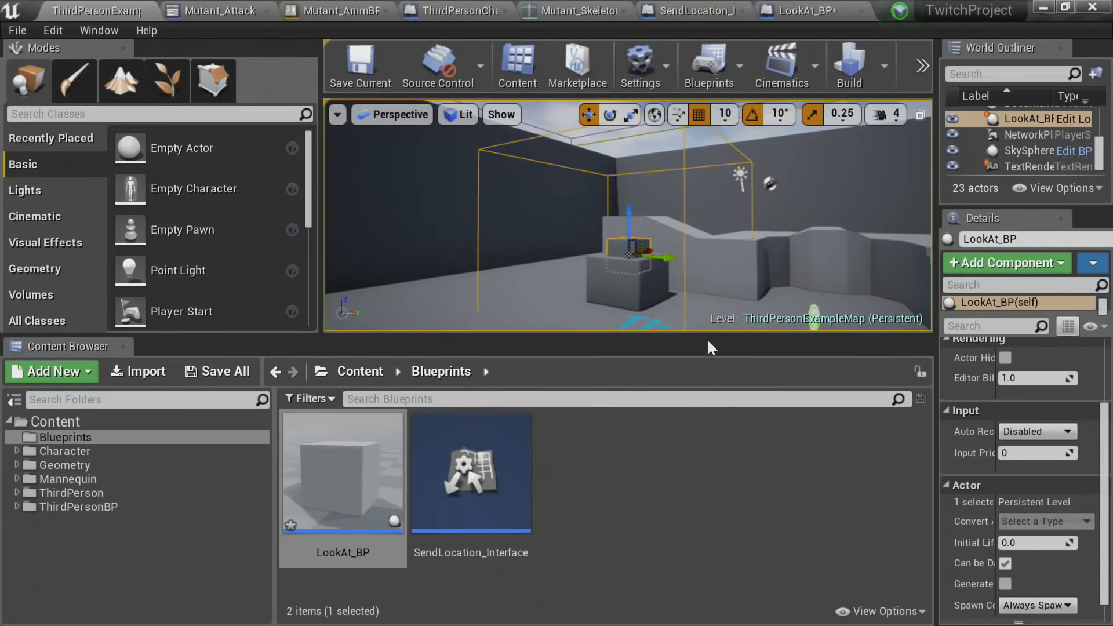
drag(706, 337, 714, 487)
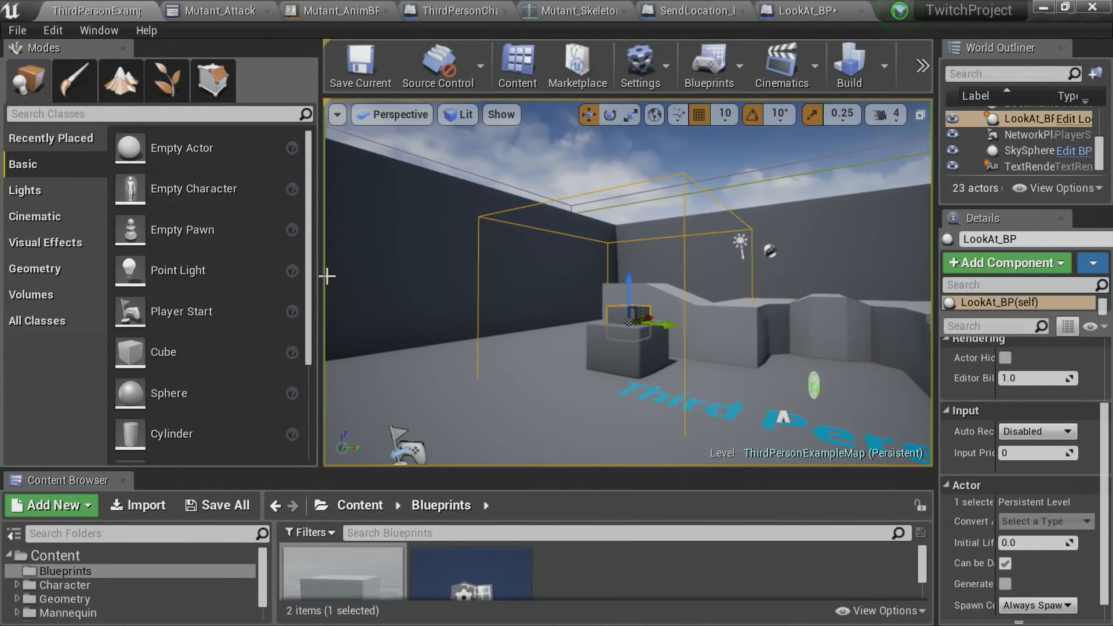
drag(327, 277, 223, 279)
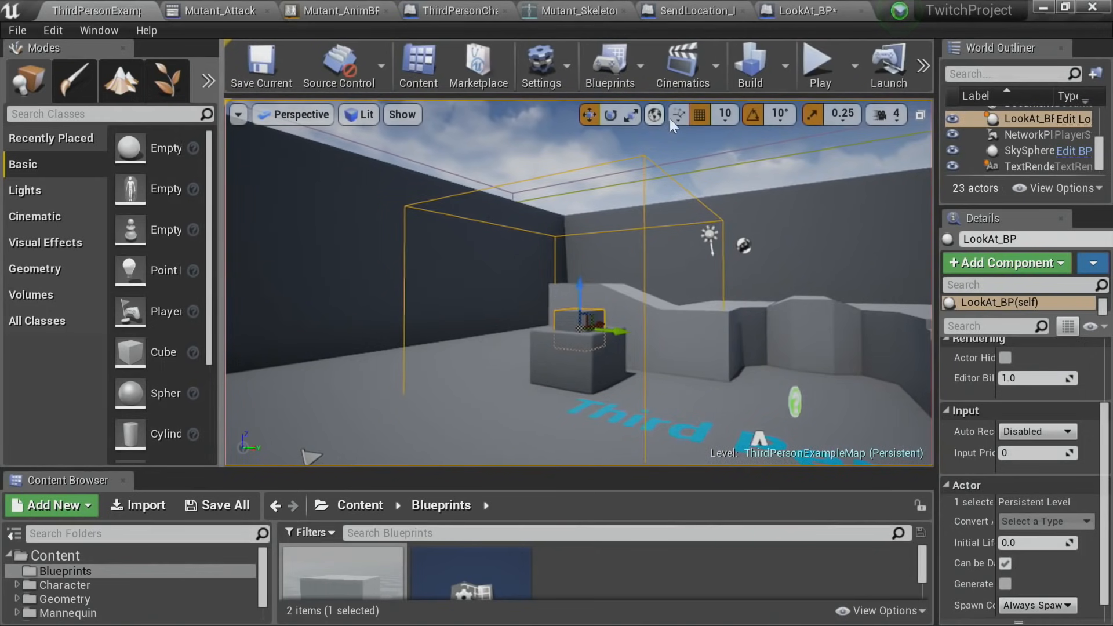
Step: Play-test the level, walking the mutant around the LookAt_BP cube to check its head movement, and stop the session
click(814, 65)
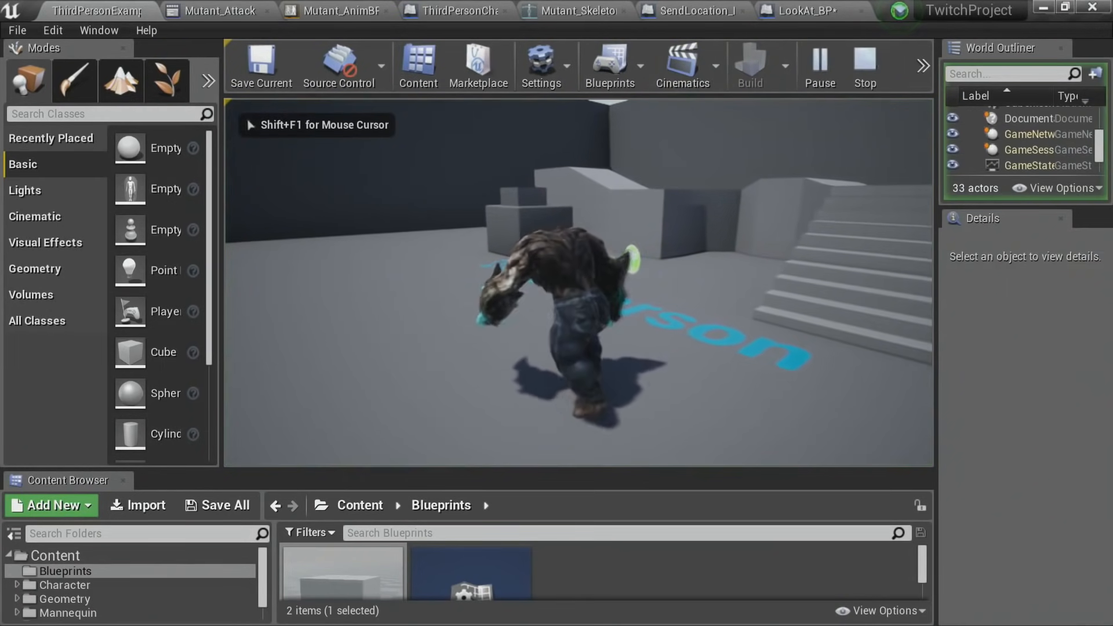
key(a)
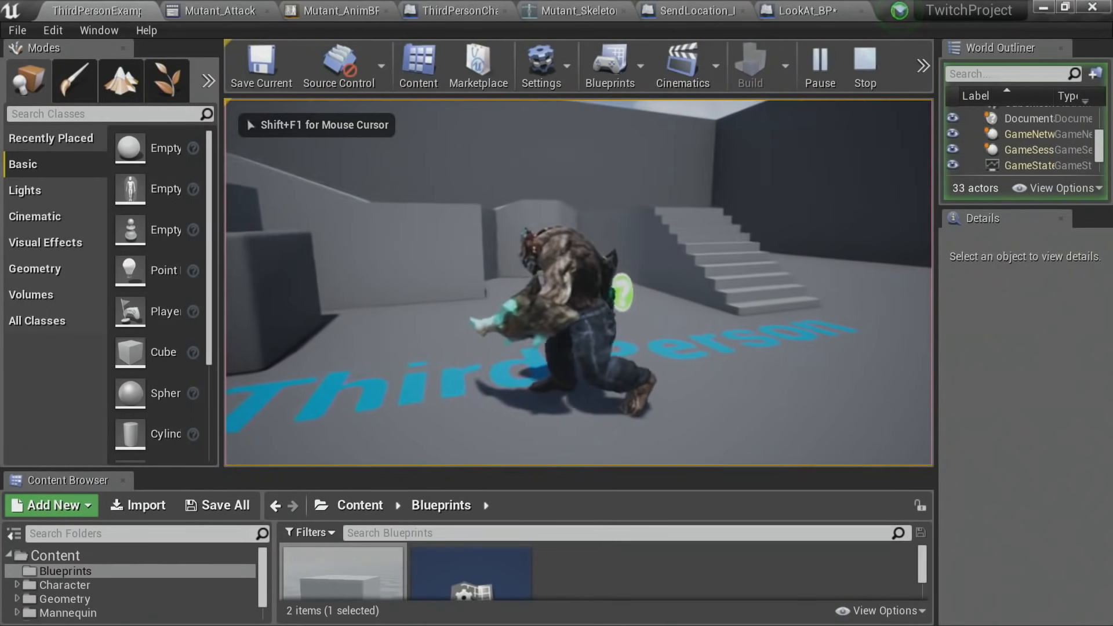
key(s)
key(s)
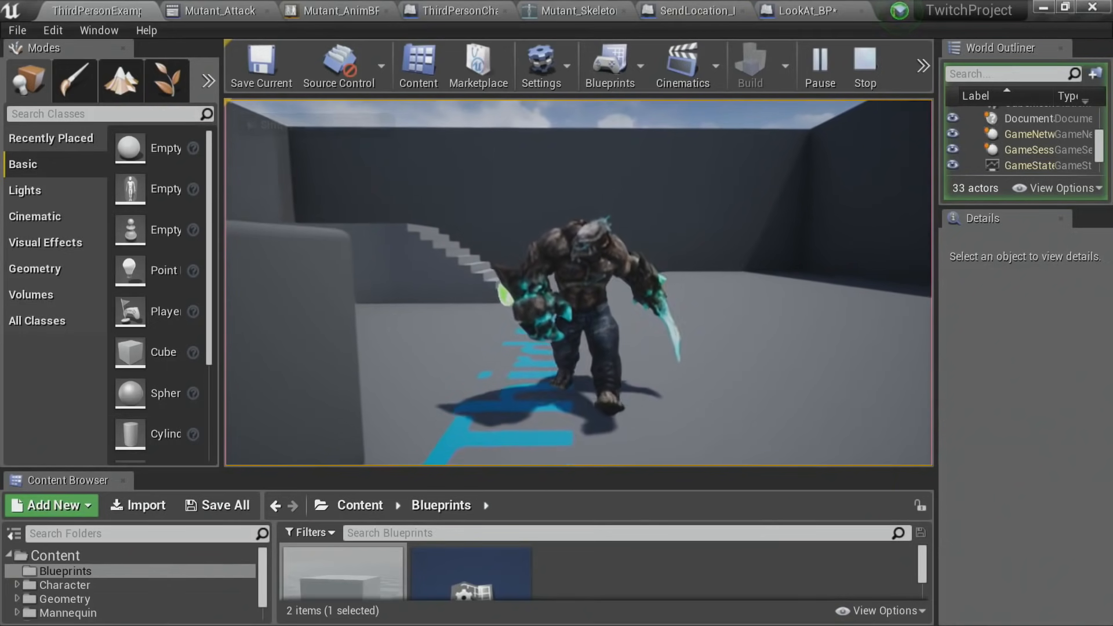
key(d)
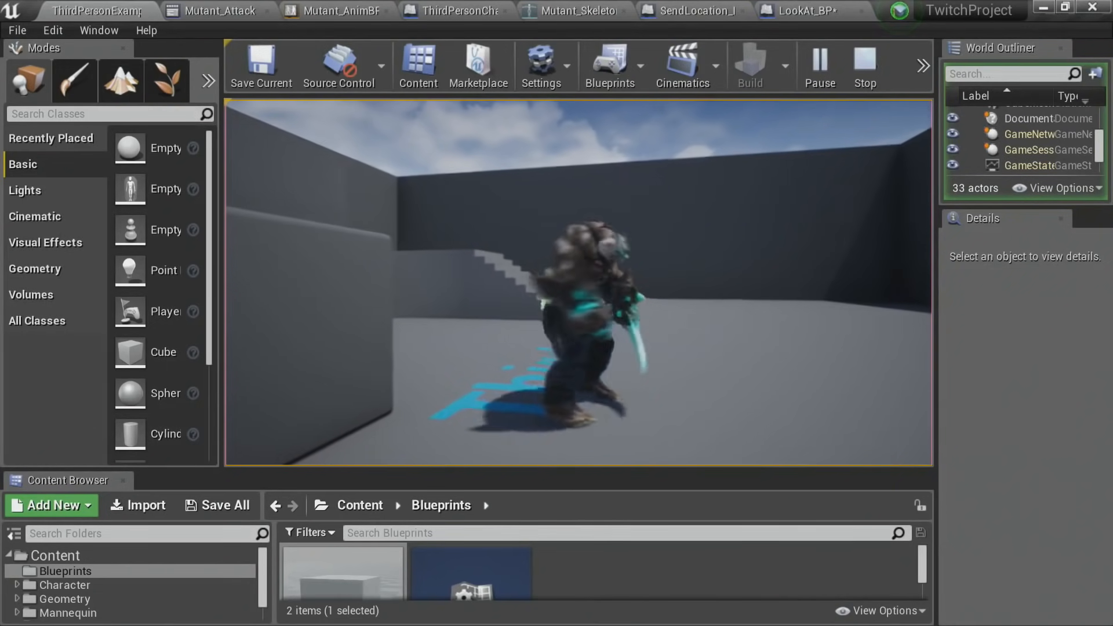
key(s)
key(a)
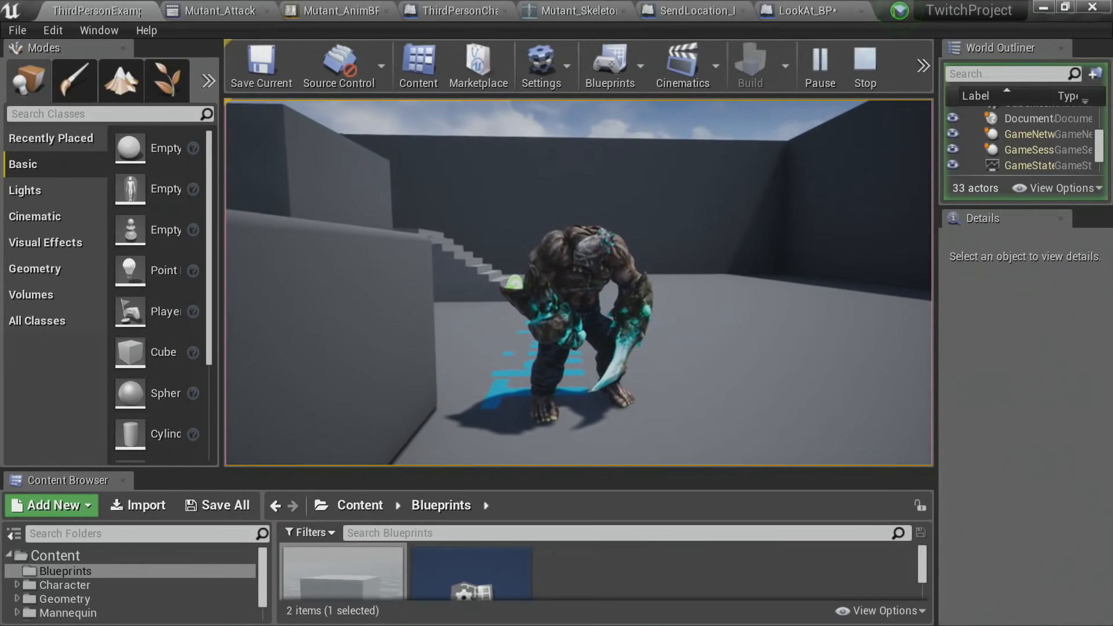
key(s)
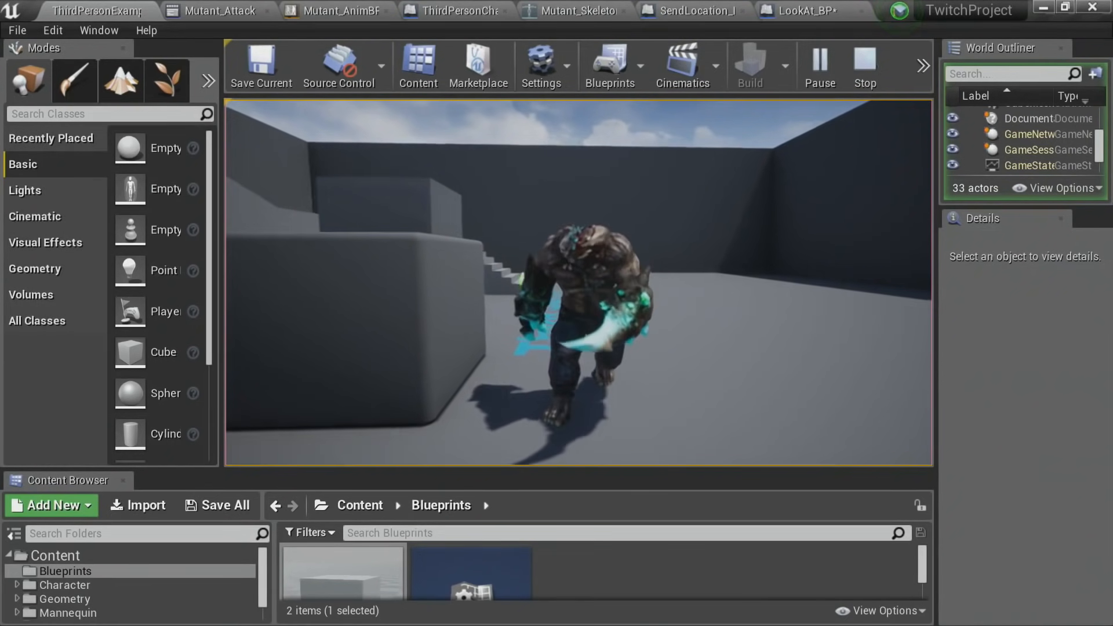
key(s)
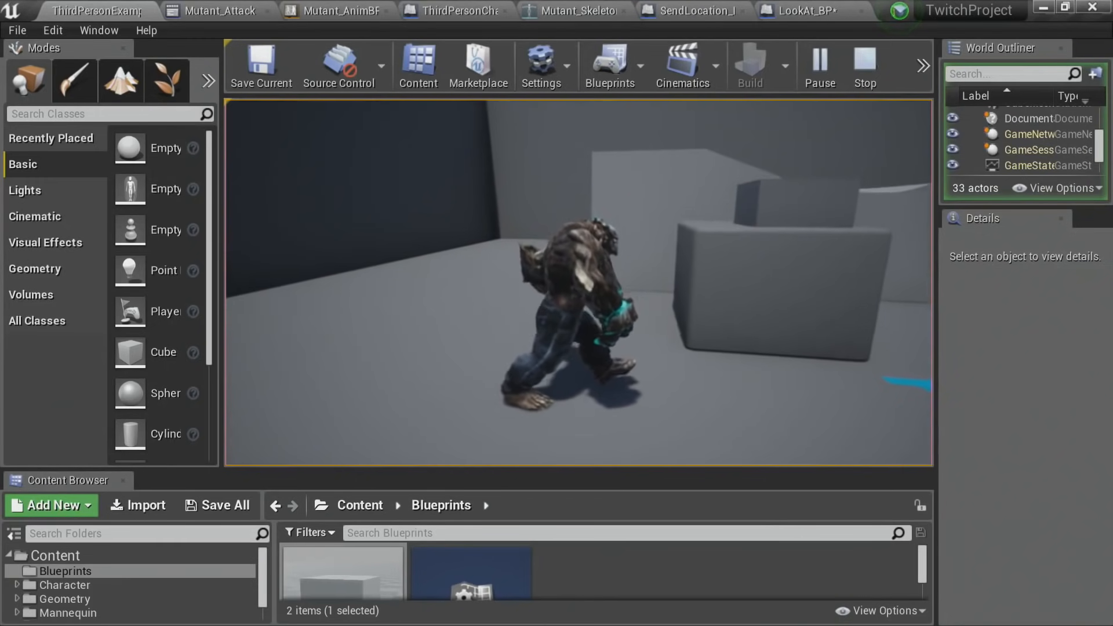
key(Escape)
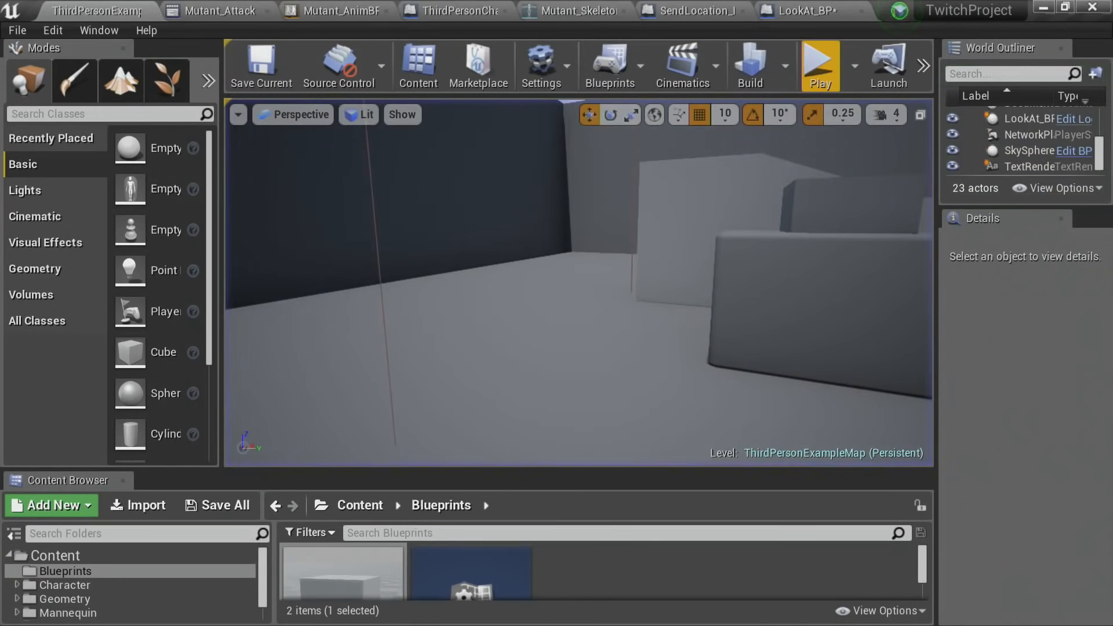
Step: Select the LookAt_BP actor in the level and enlarge its details area and component list to show all components
click(645, 243)
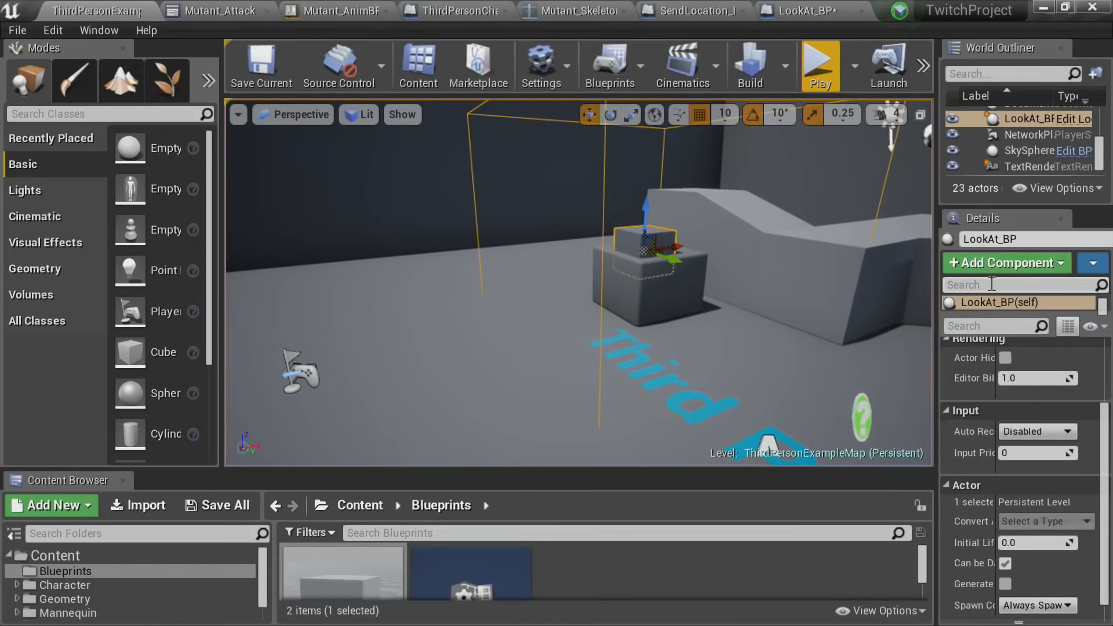
scroll(1023, 363, up, 3)
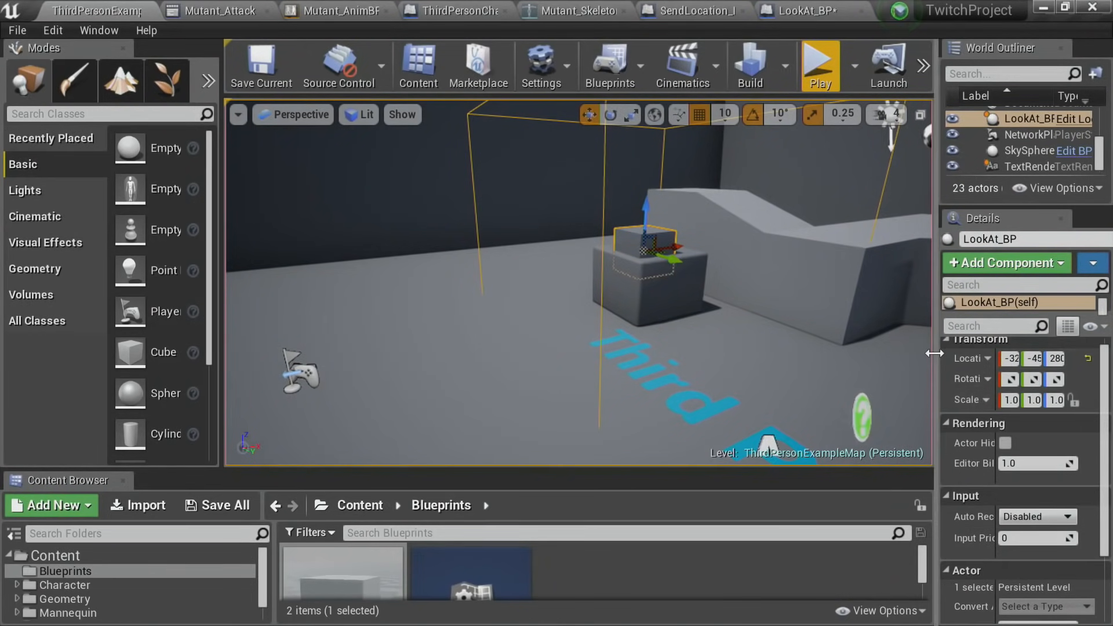
drag(934, 347, 708, 348)
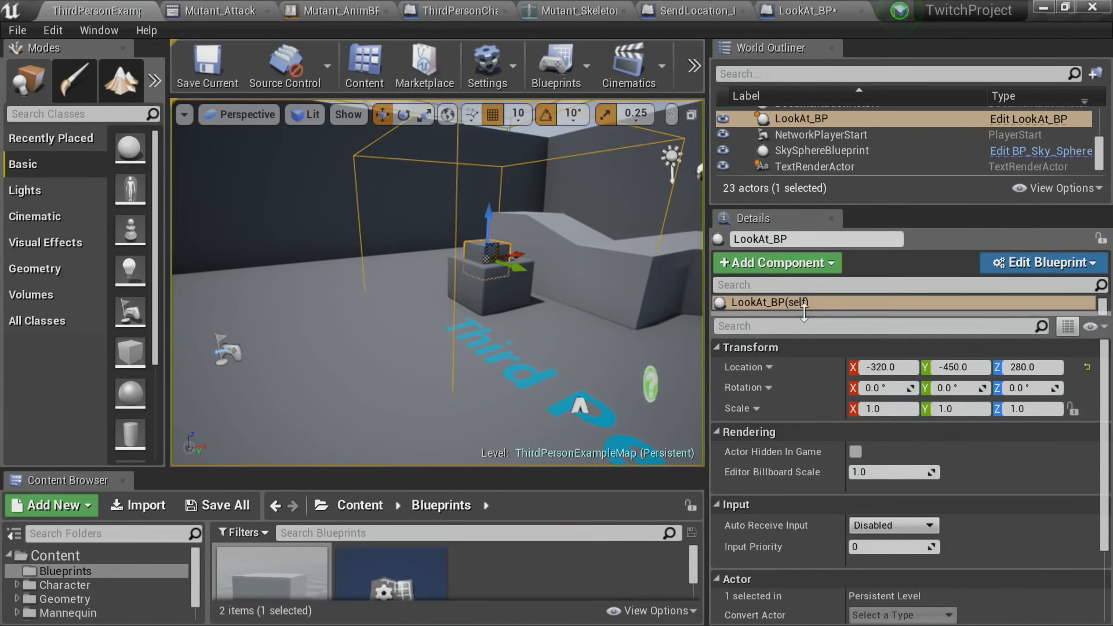
scroll(815, 299, down, 1)
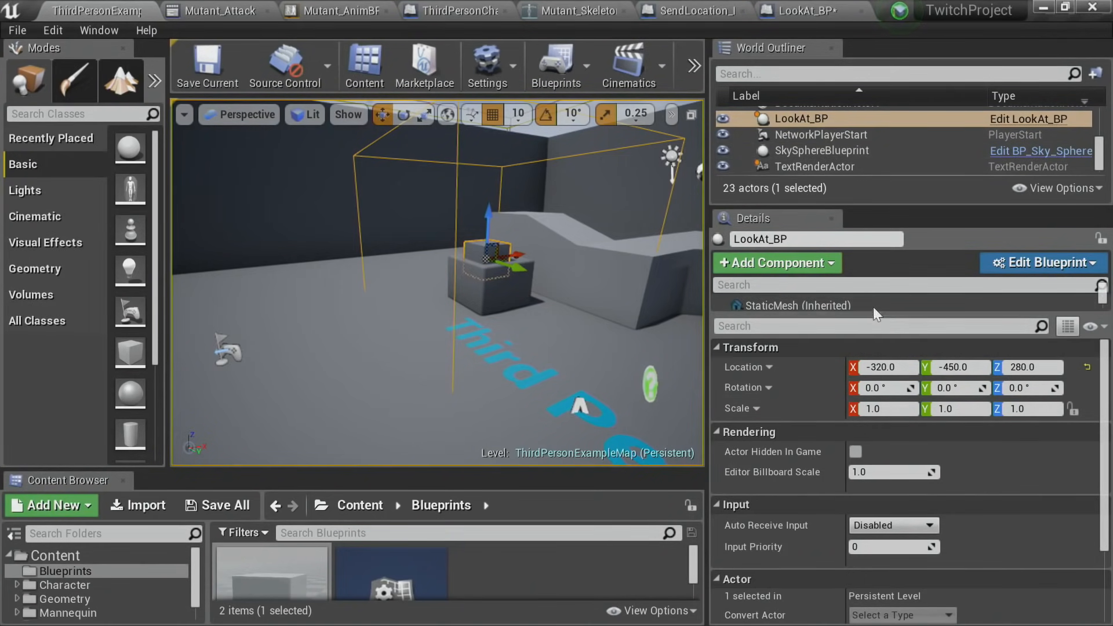
click(821, 298)
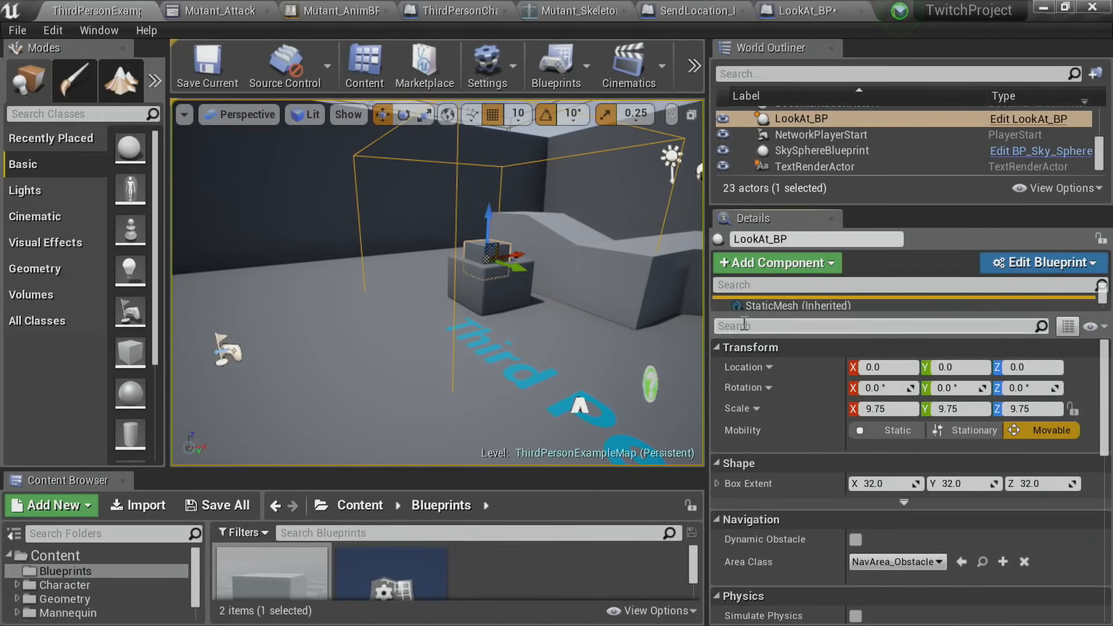
drag(744, 316, 752, 384)
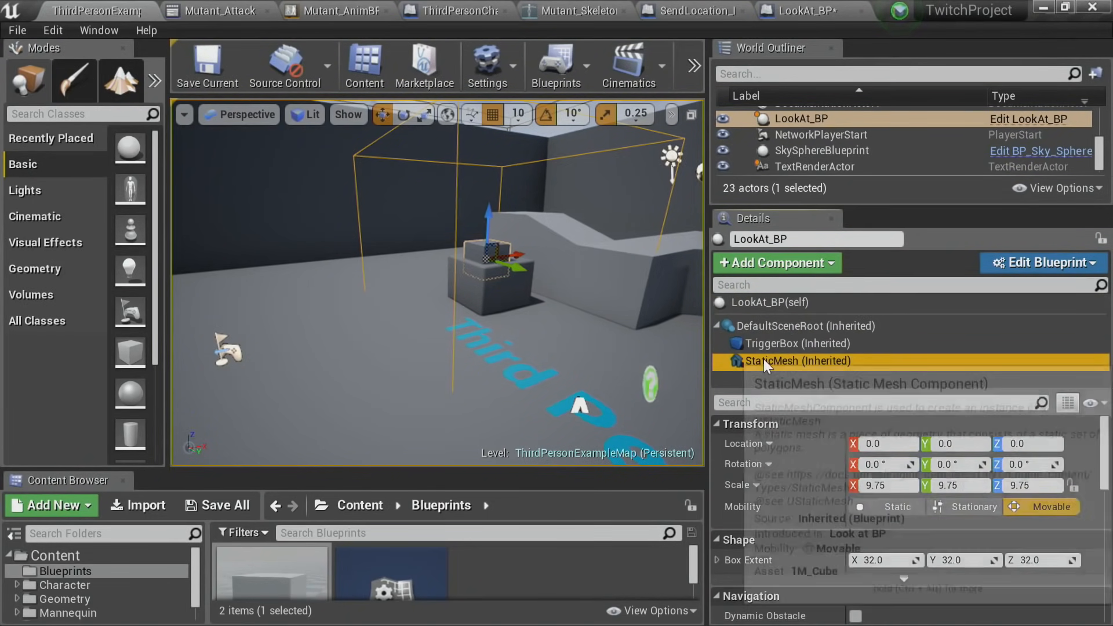
Step: Filter LookAt_BP's component properties by "hidden", disable Hidden in Game on TriggerBox, and restore the editor layout
click(763, 360)
scroll(752, 471, down, 5)
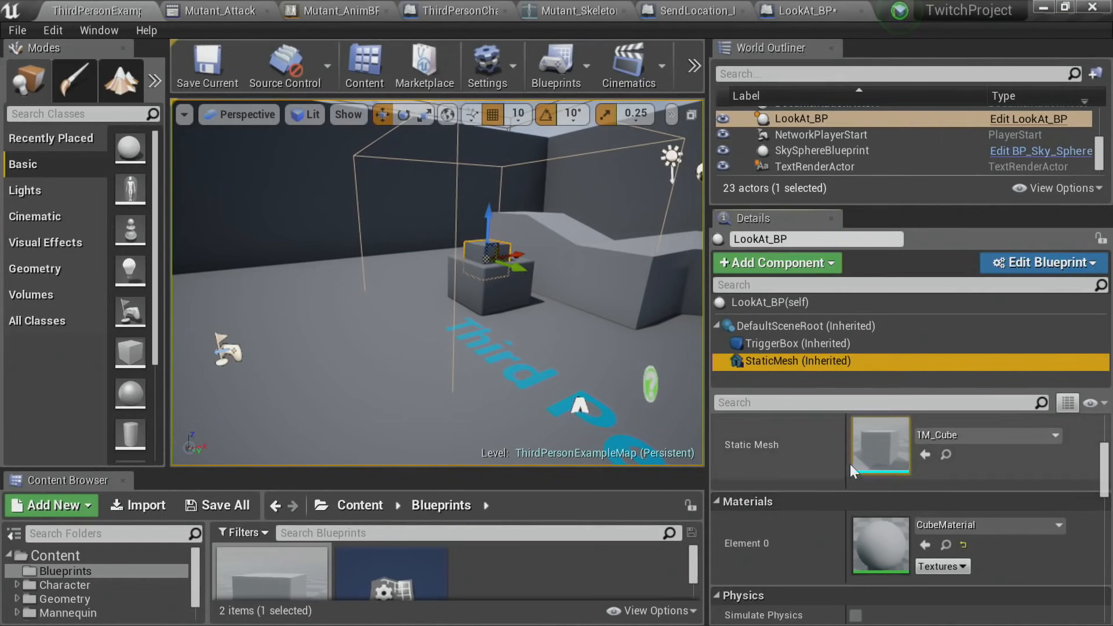
click(742, 403)
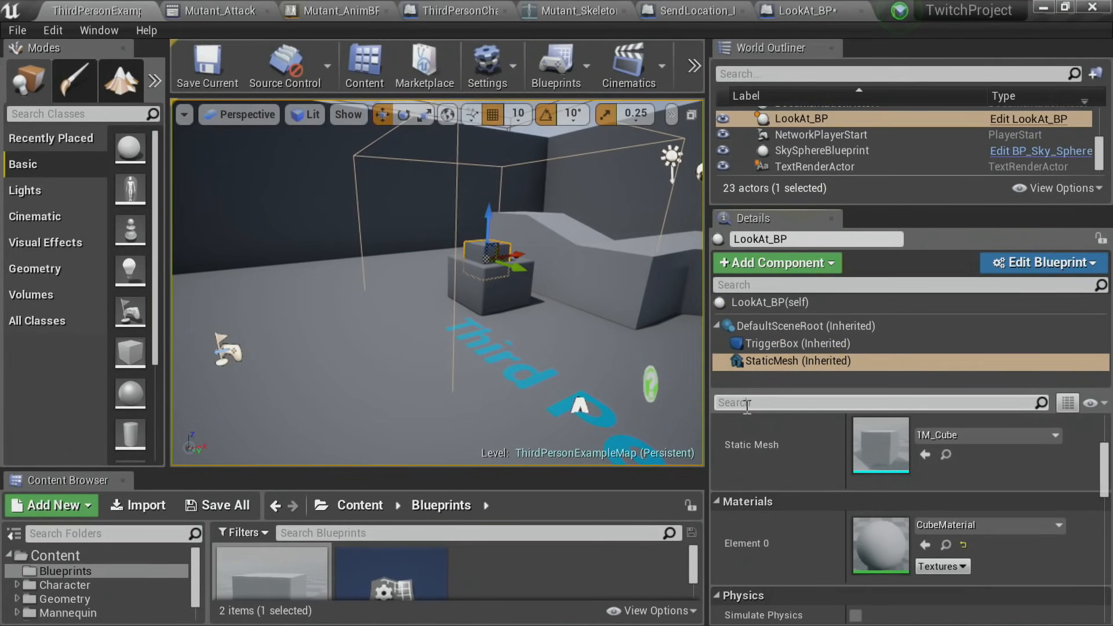
text(hidden)
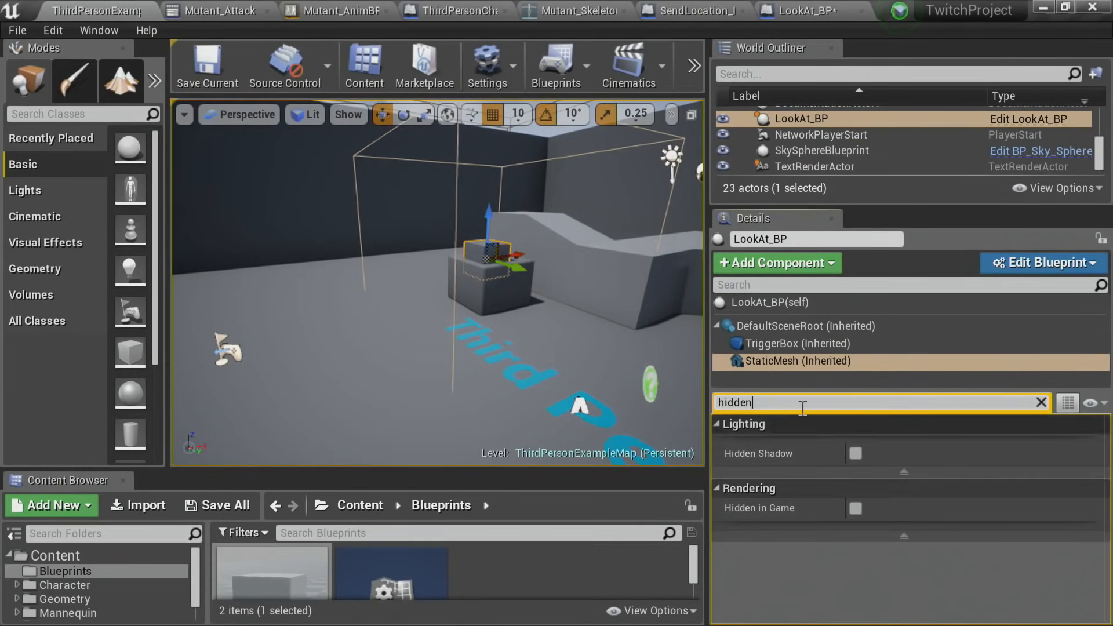
click(790, 344)
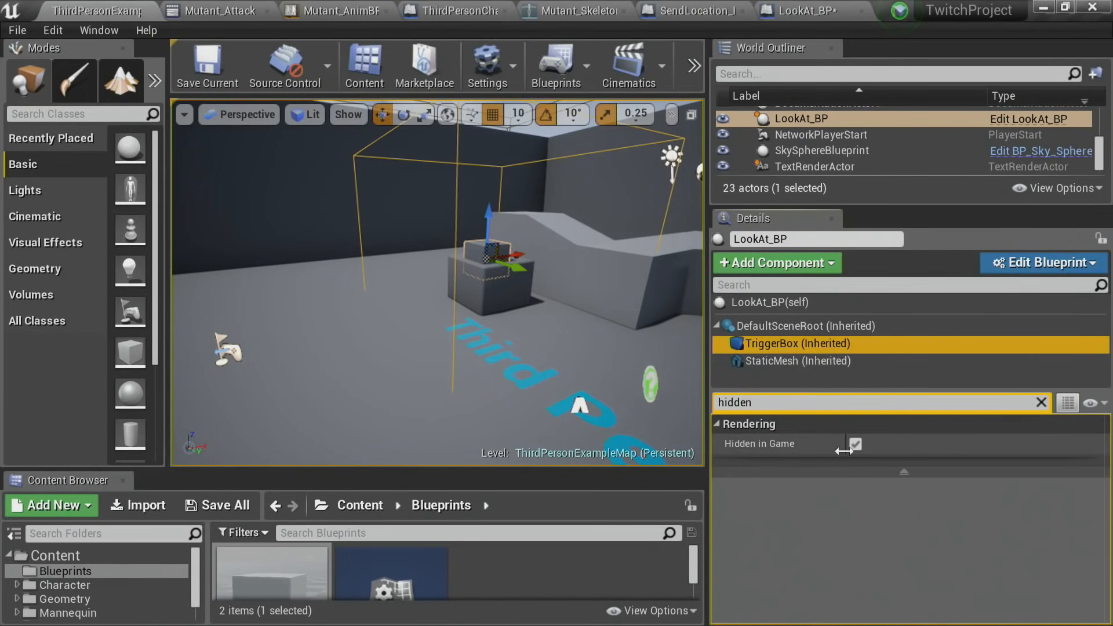
click(855, 444)
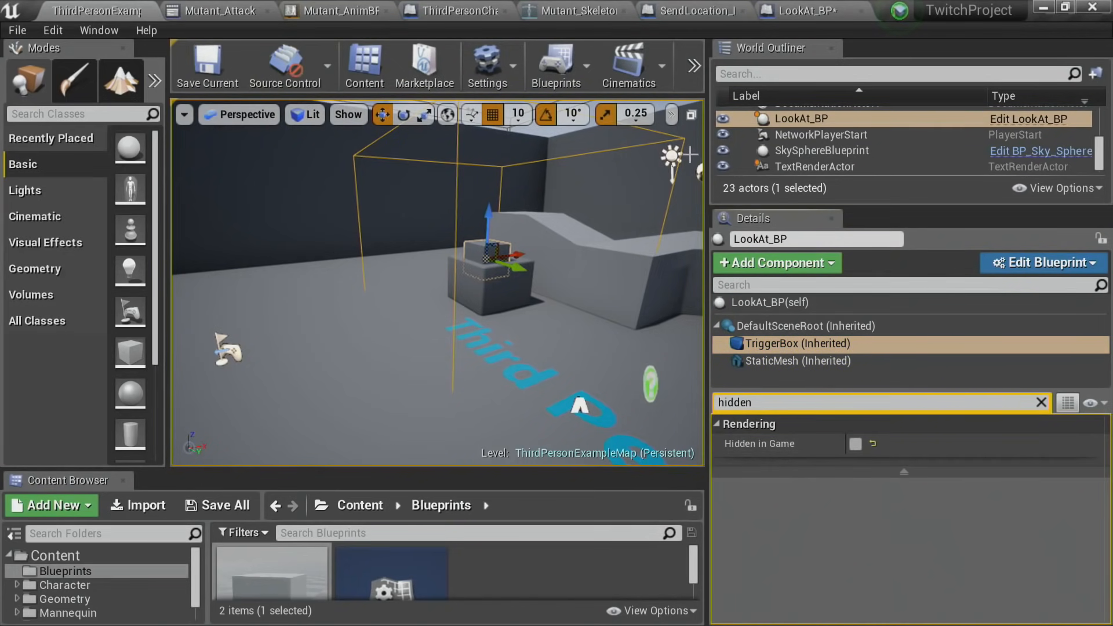
drag(709, 142, 849, 135)
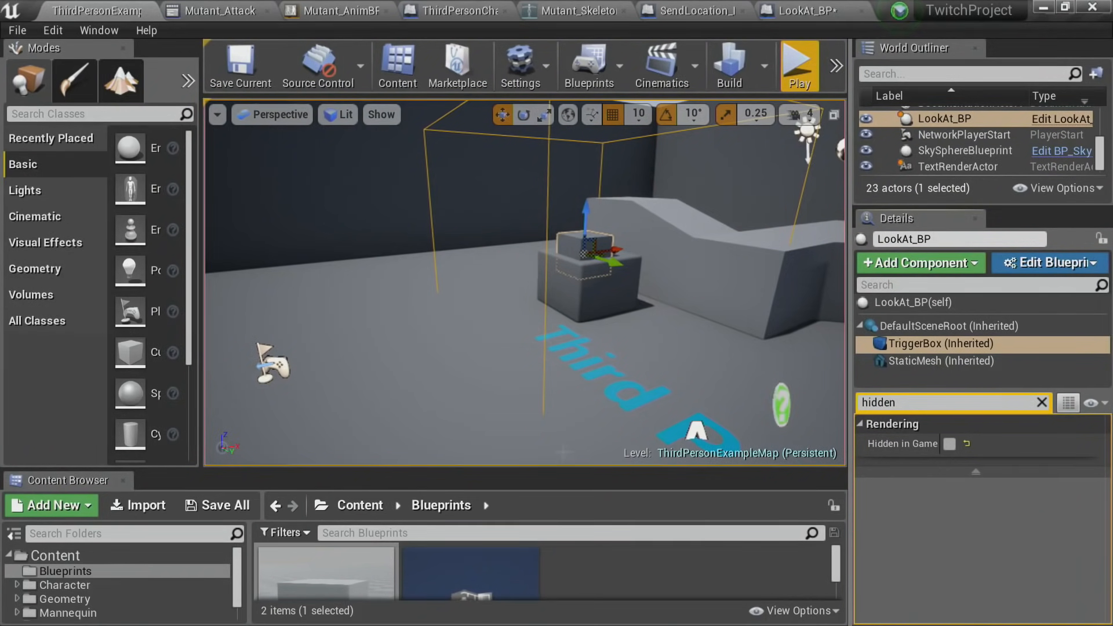
drag(512, 472, 508, 313)
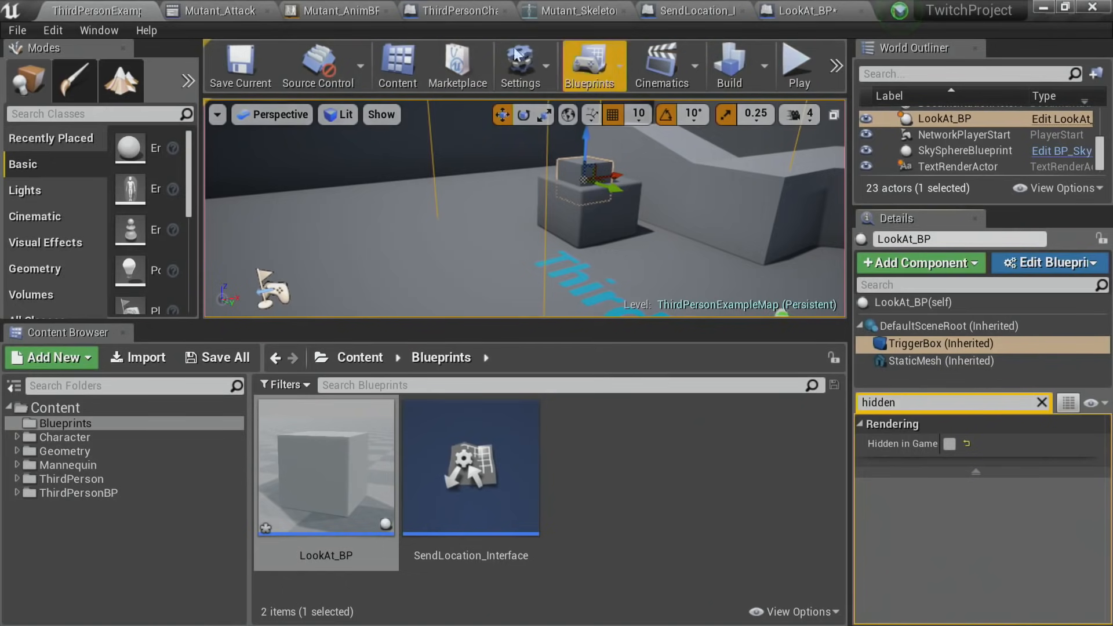
Step: In Mutant_AnimBP's Anim Graph, move the Look at Target, cached FullLocomotion pose and Local To Component nodes farther from Look At
click(348, 10)
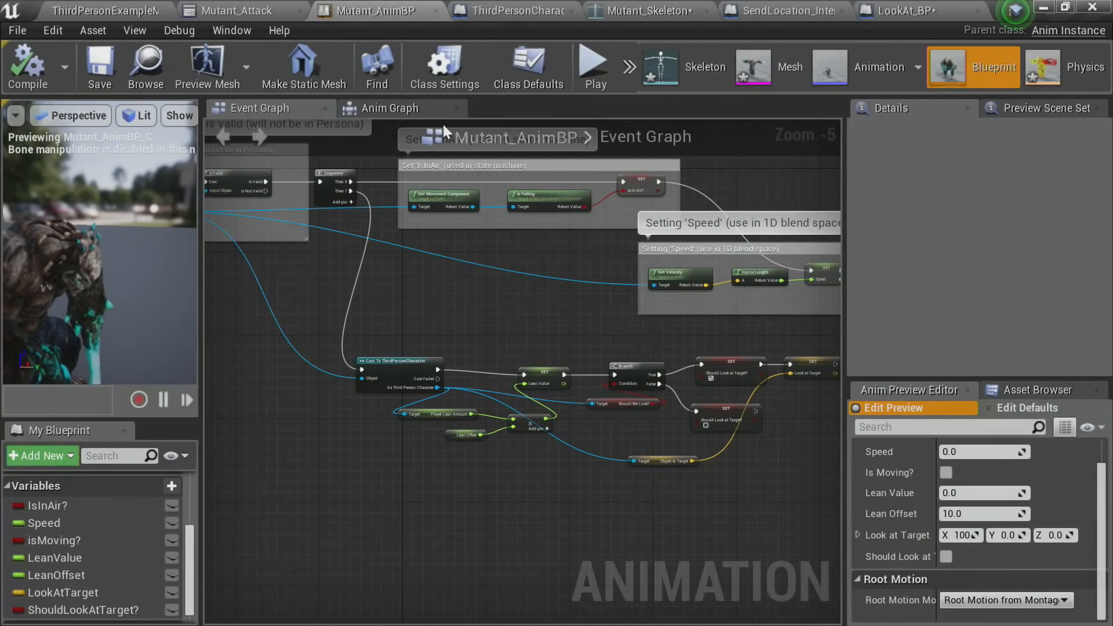
click(400, 109)
scroll(499, 311, up, 3)
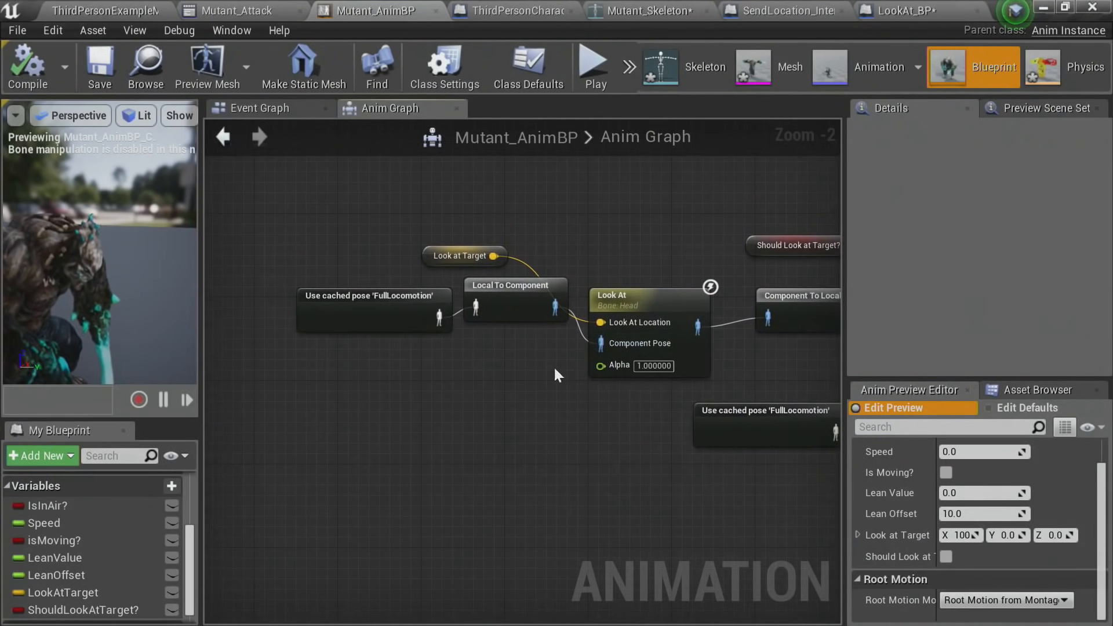
drag(555, 369, 413, 247)
drag(529, 298, 434, 308)
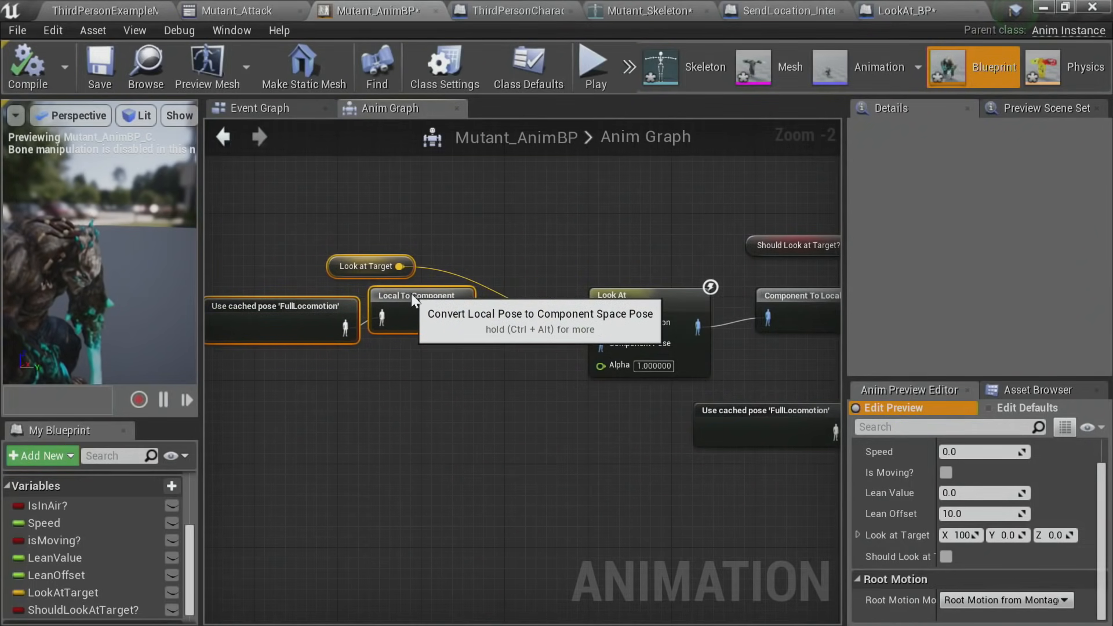
Step: Set the Look At node's Look at Clamp to 20 and compile Mutant_AnimBP
click(642, 295)
right_drag(642, 301, 501, 266)
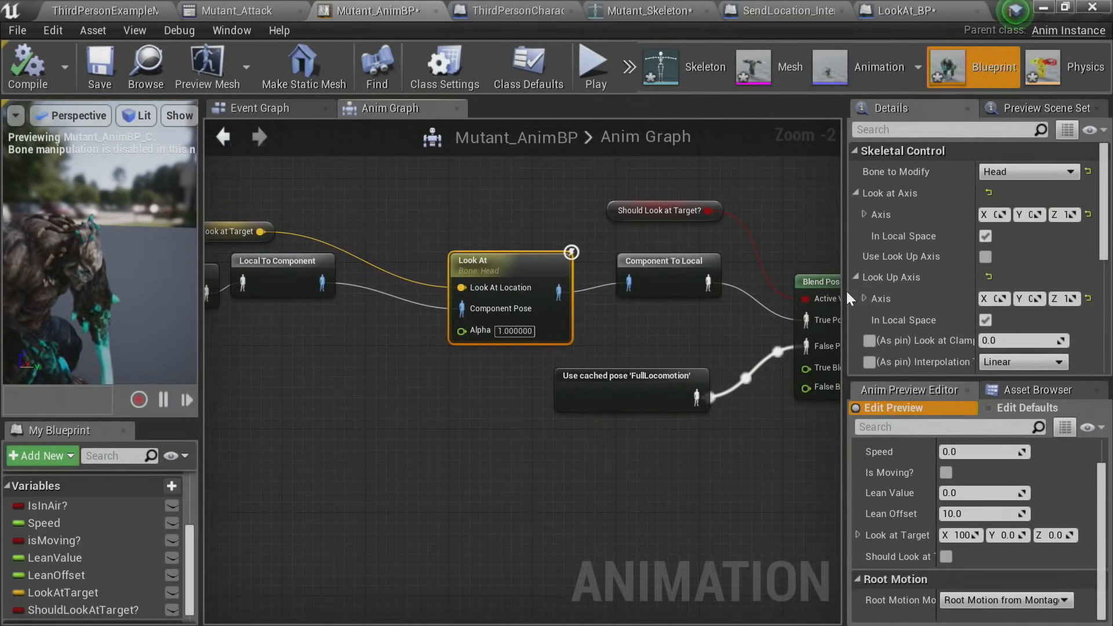
drag(847, 289, 708, 290)
scroll(868, 242, down, 3)
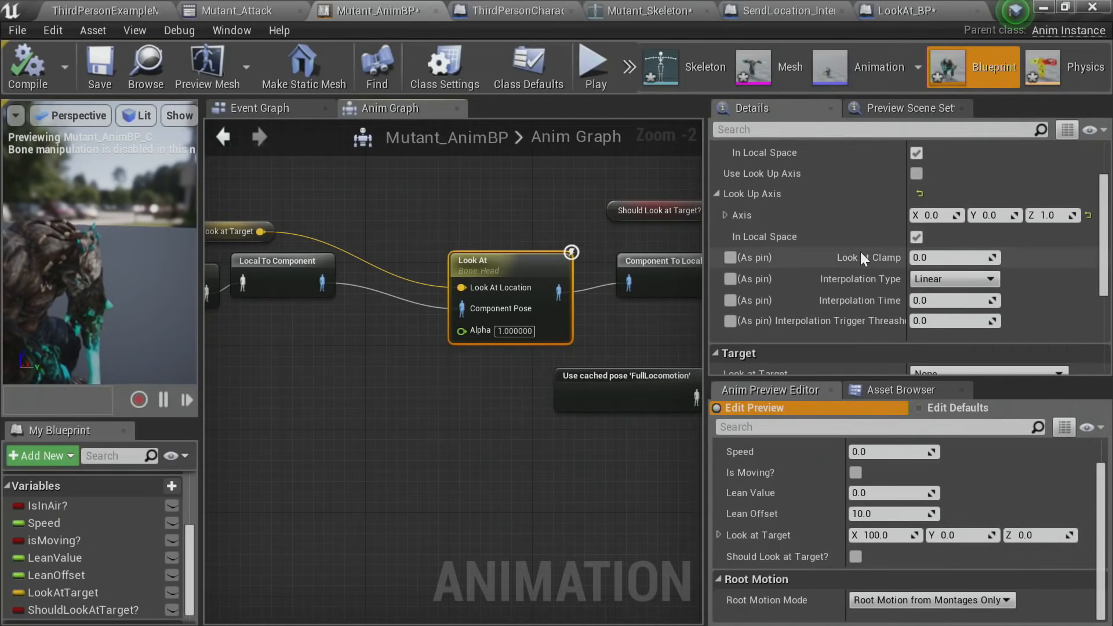
scroll(860, 252, up, 2)
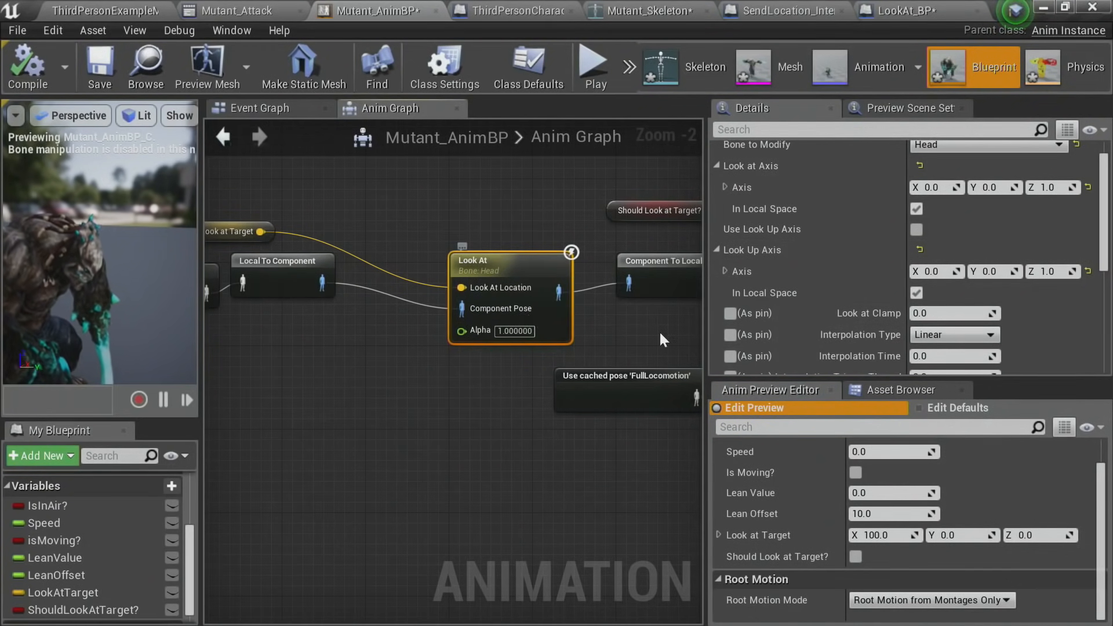
mouse_move(862, 318)
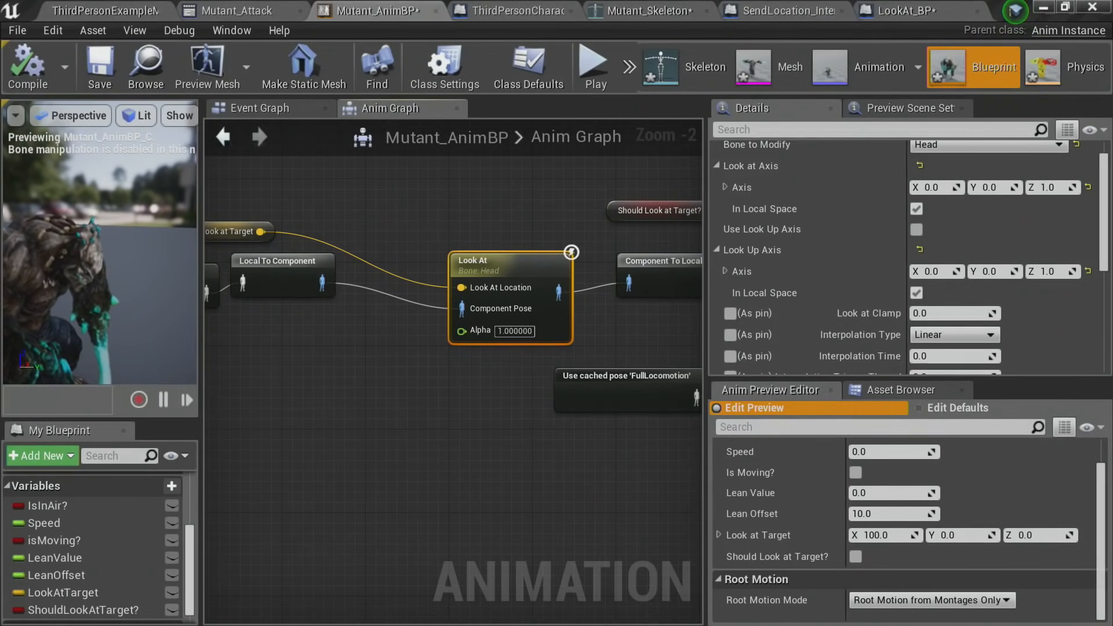
click(931, 313)
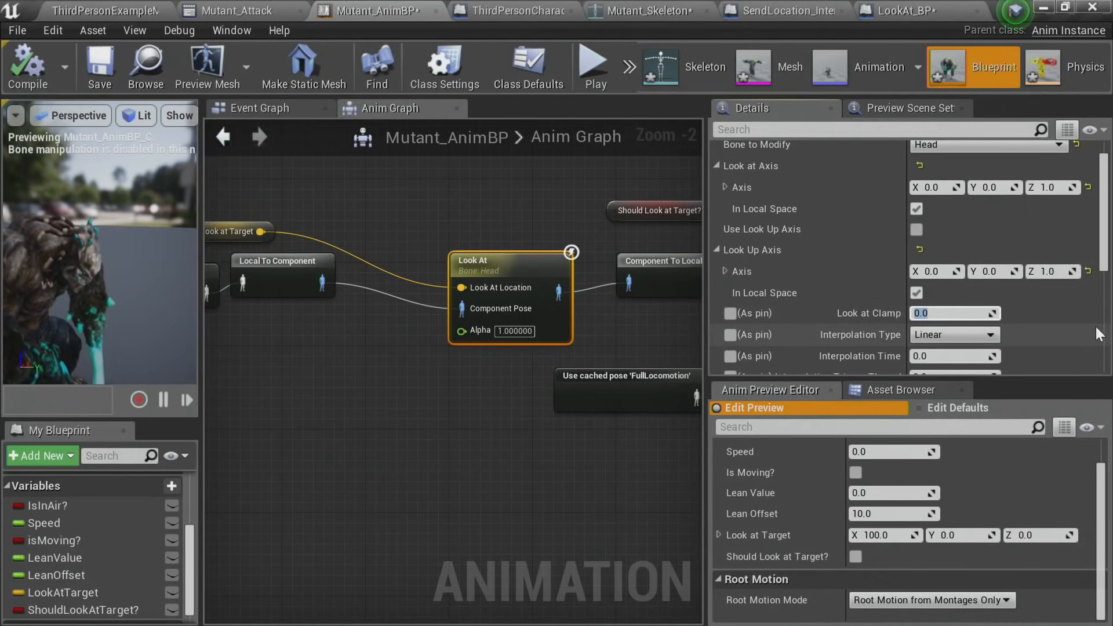
key(Return)
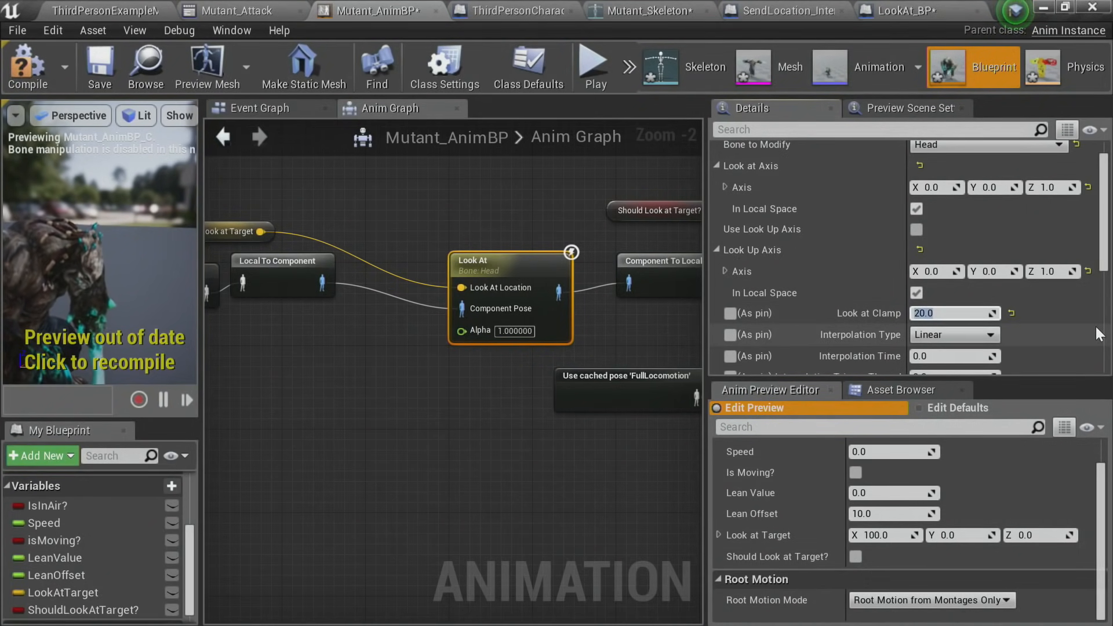
click(35, 78)
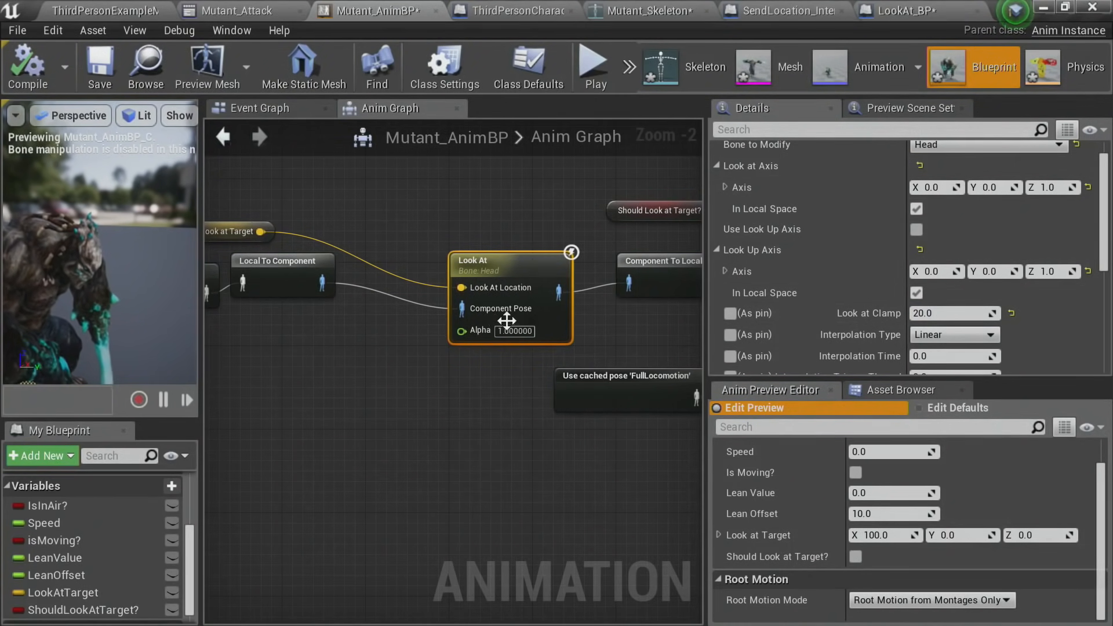
Step: Enable Use Look Up Axis on the Head bone's Look At node
scroll(897, 234, up, 2)
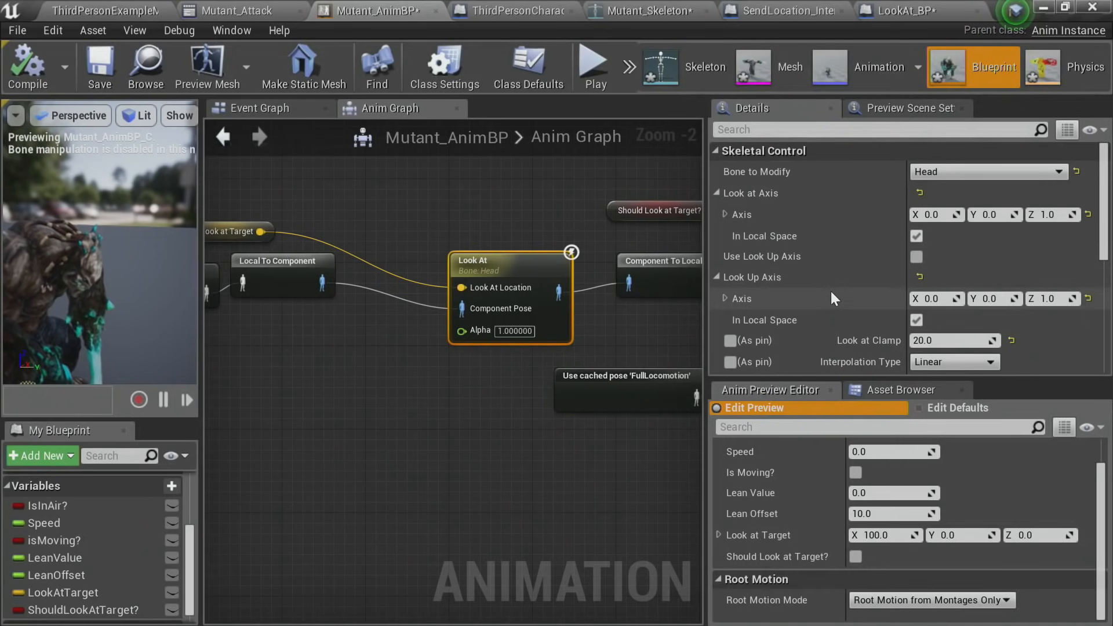
scroll(834, 290, down, 1)
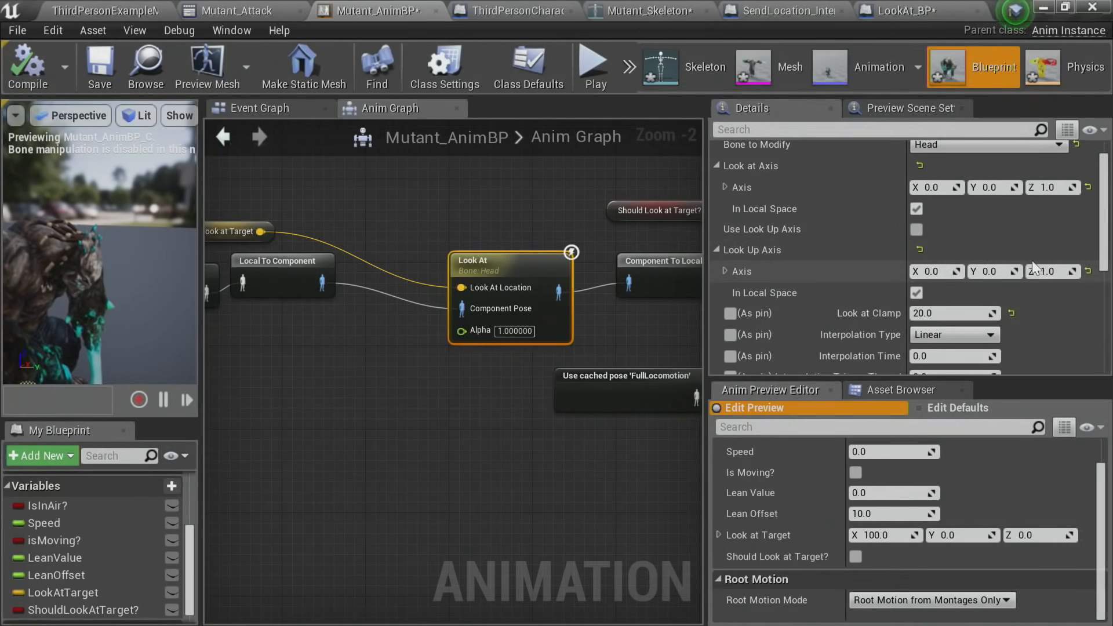
click(916, 231)
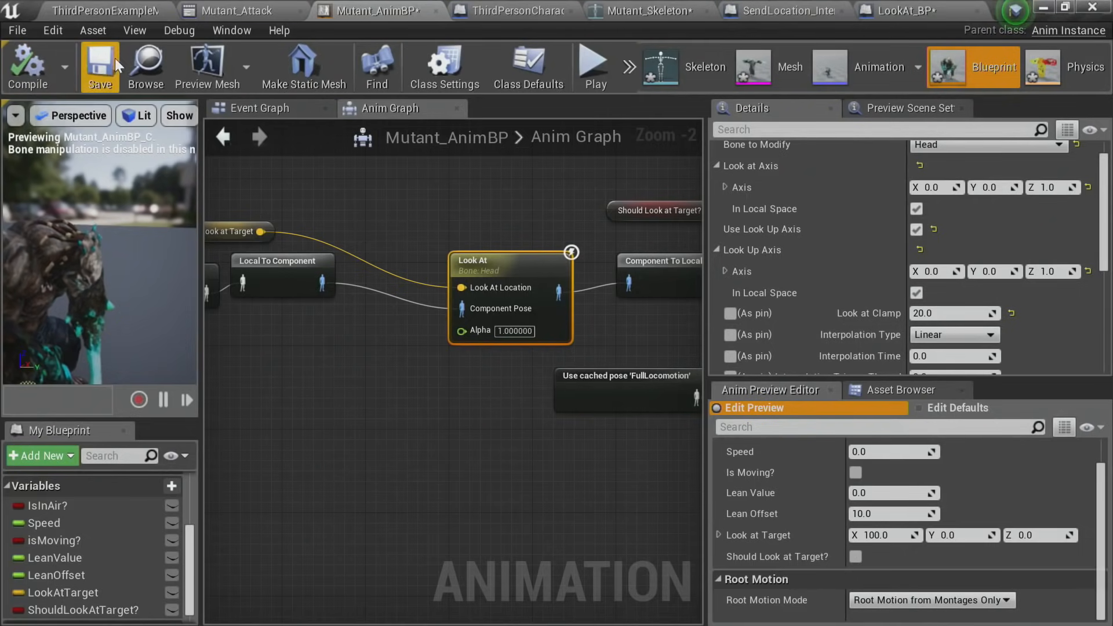
Step: Play-test ThirdPersonExampleMap to check the mutant's head movement with the look-up axis in use, and stop the session
click(110, 7)
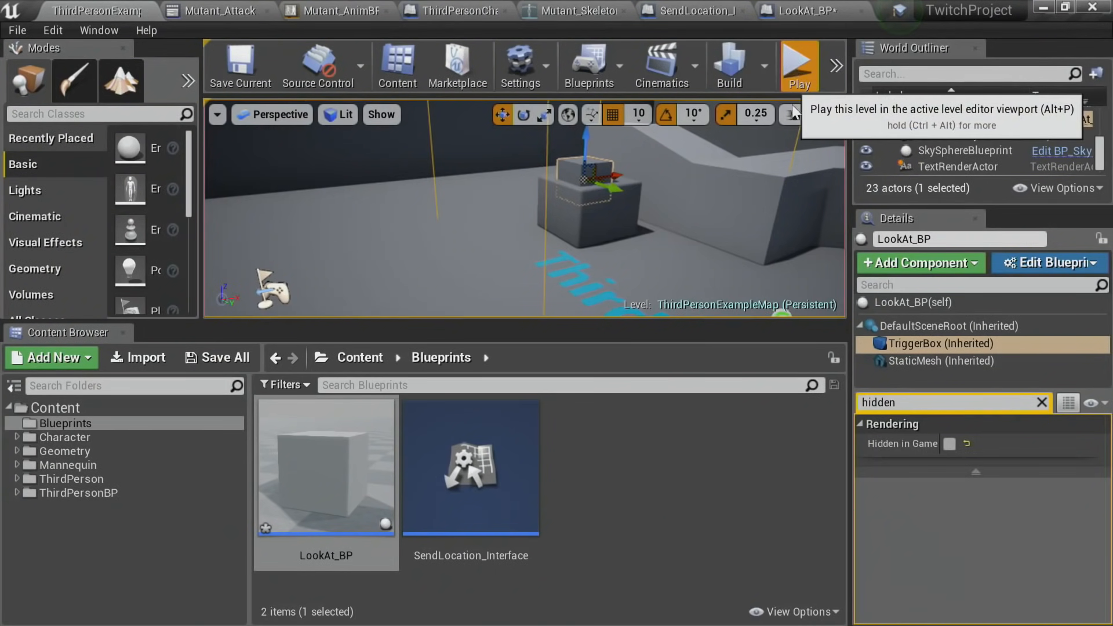
click(809, 58)
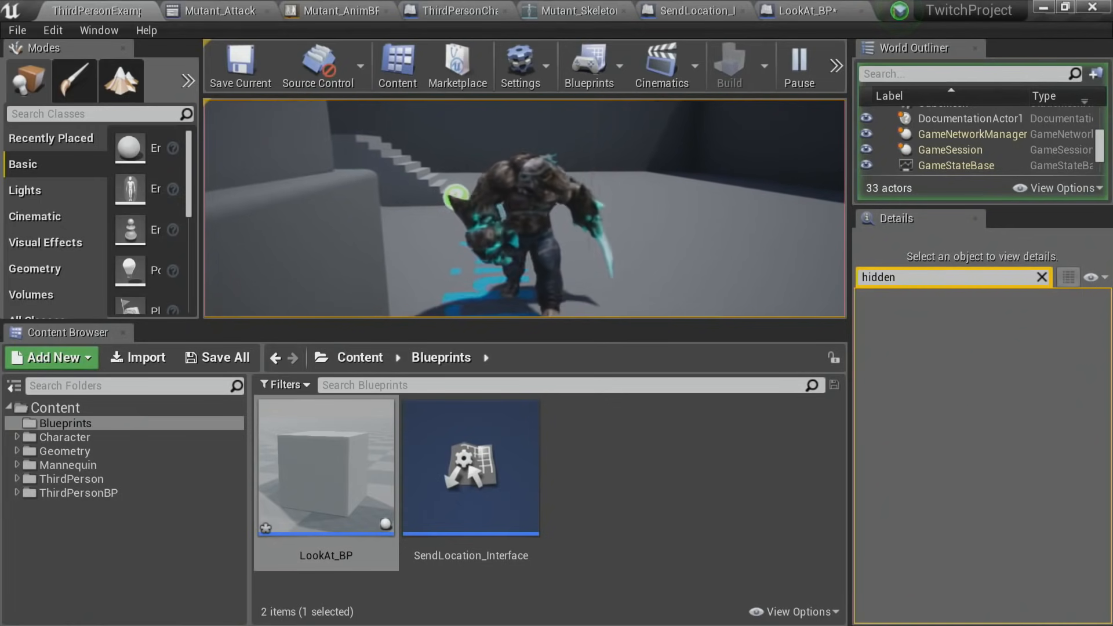
key(Escape)
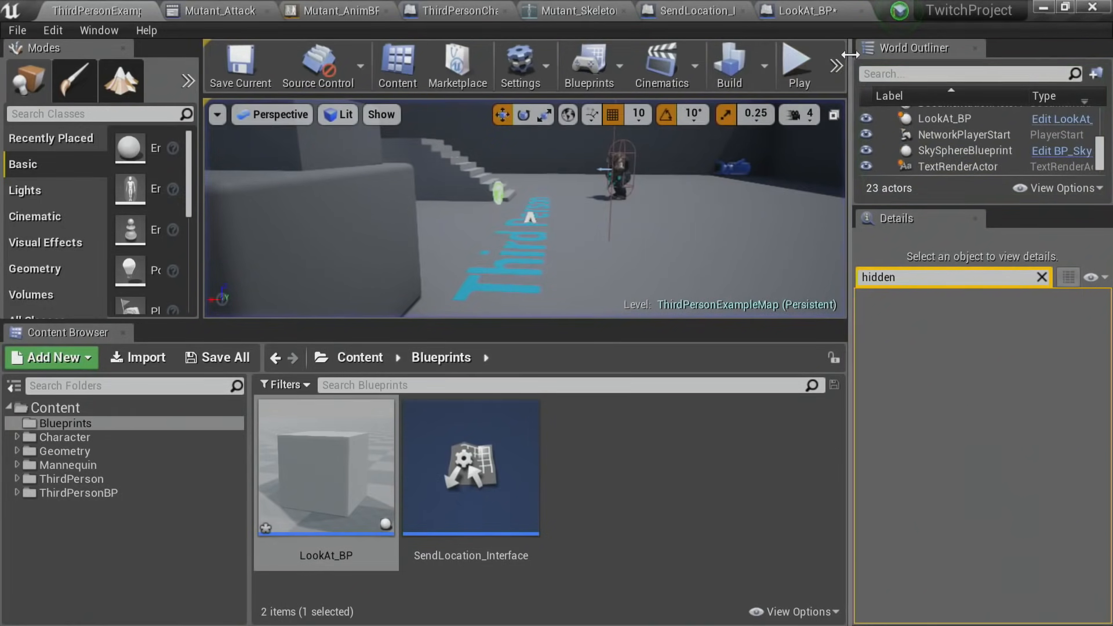
Step: In Mutant_AnimBP, disable In Local Space for the Look At node's Look Up Axis and compile the blueprint
click(342, 11)
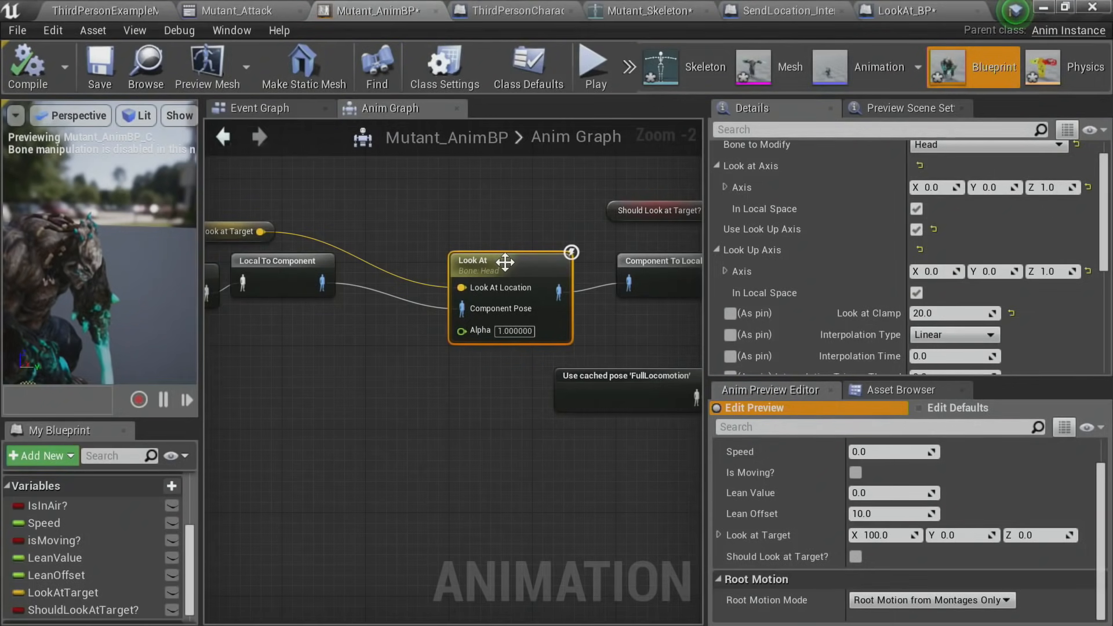
right_drag(542, 346, 481, 304)
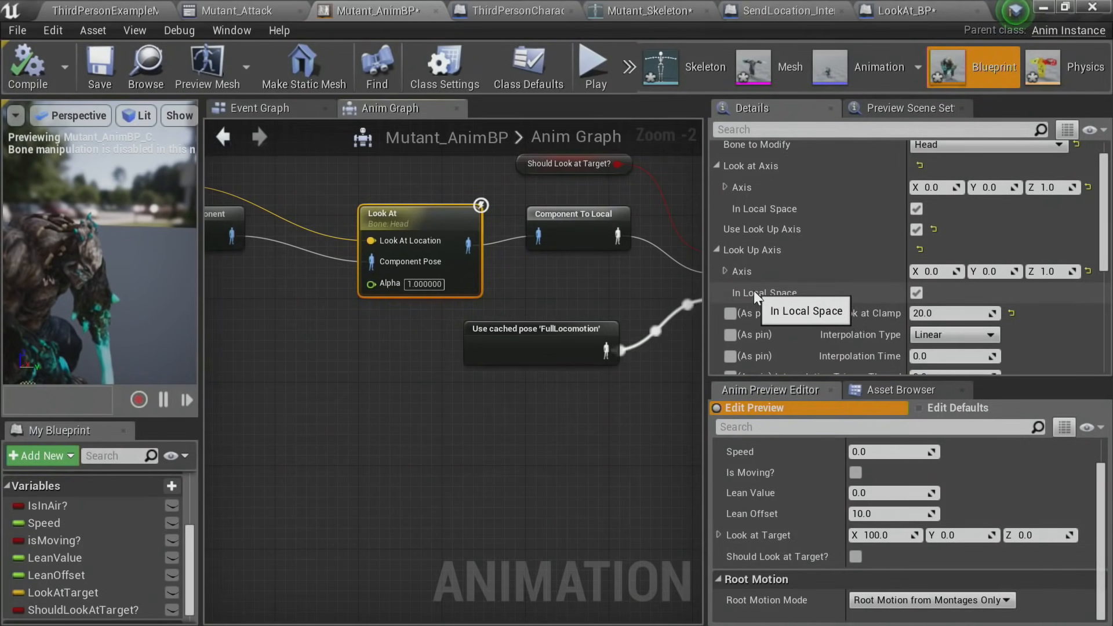
click(916, 292)
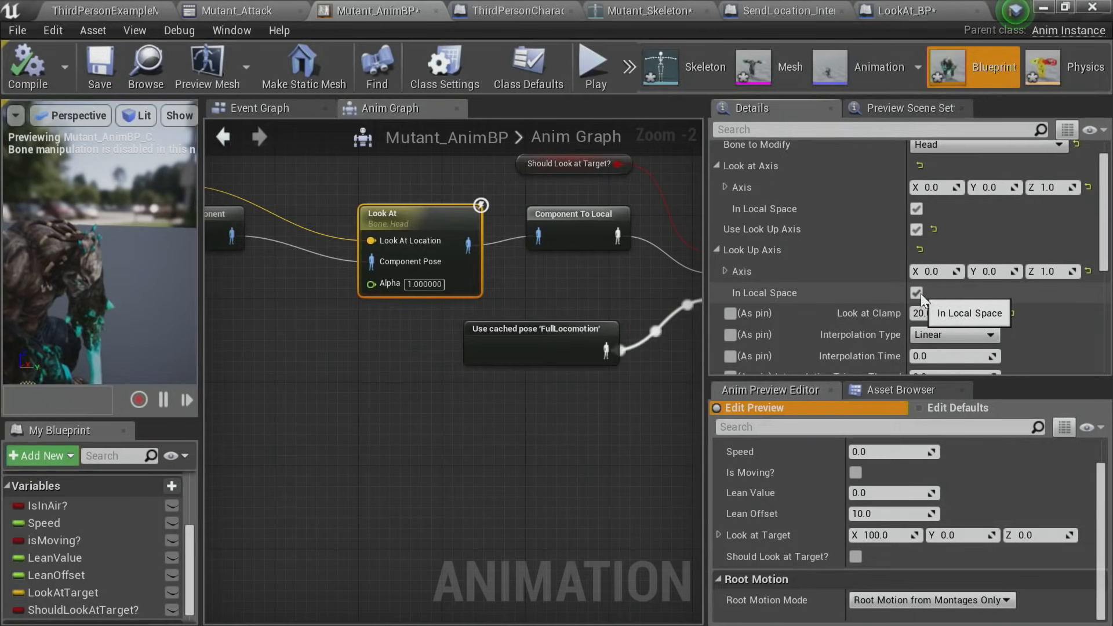
click(36, 68)
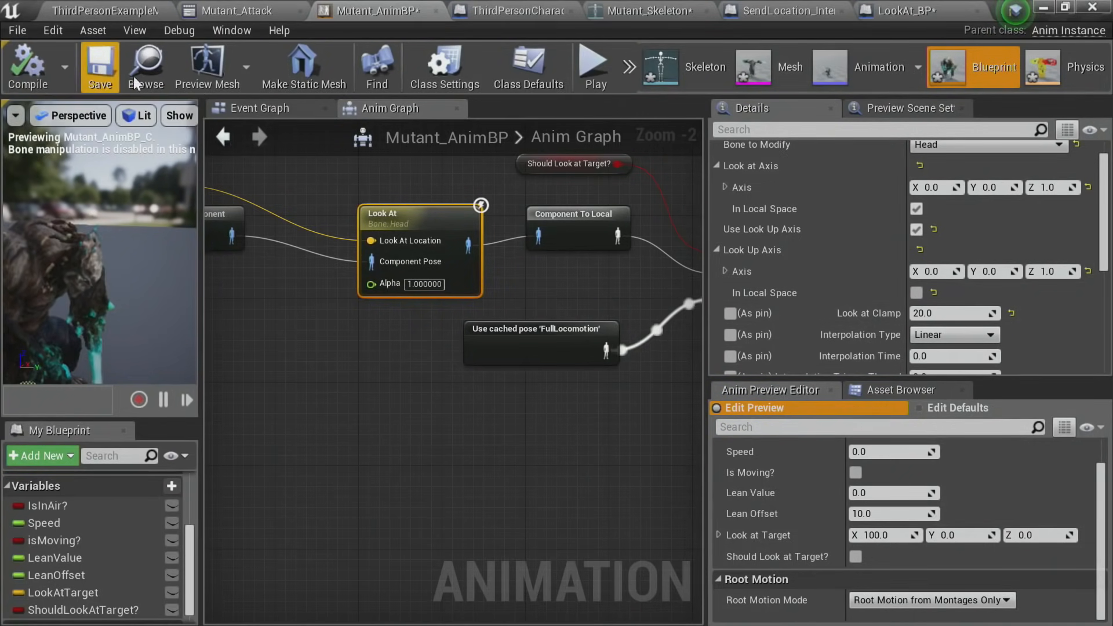
Step: Play-test the level again, walking the mutant to check how its head behaves, and end the session
click(134, 13)
click(799, 63)
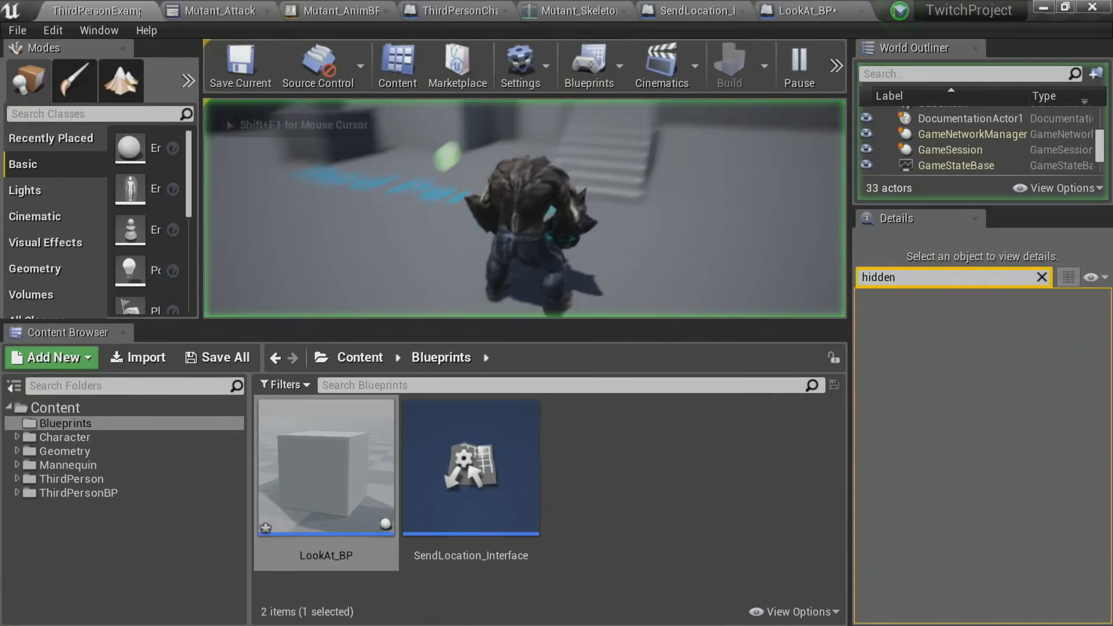
key(w)
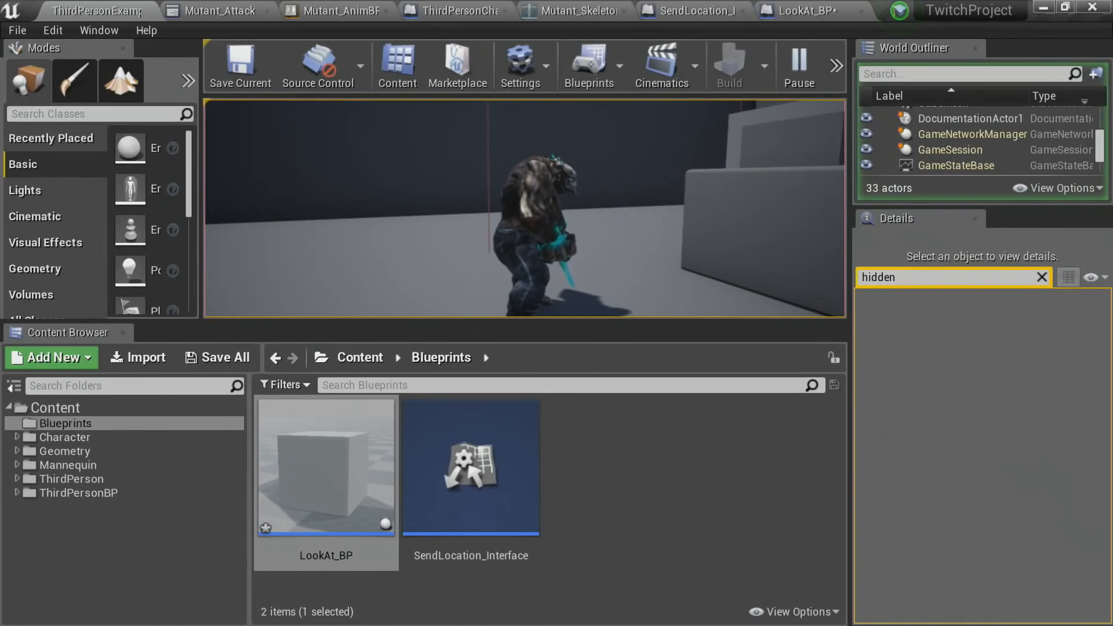
key(Escape)
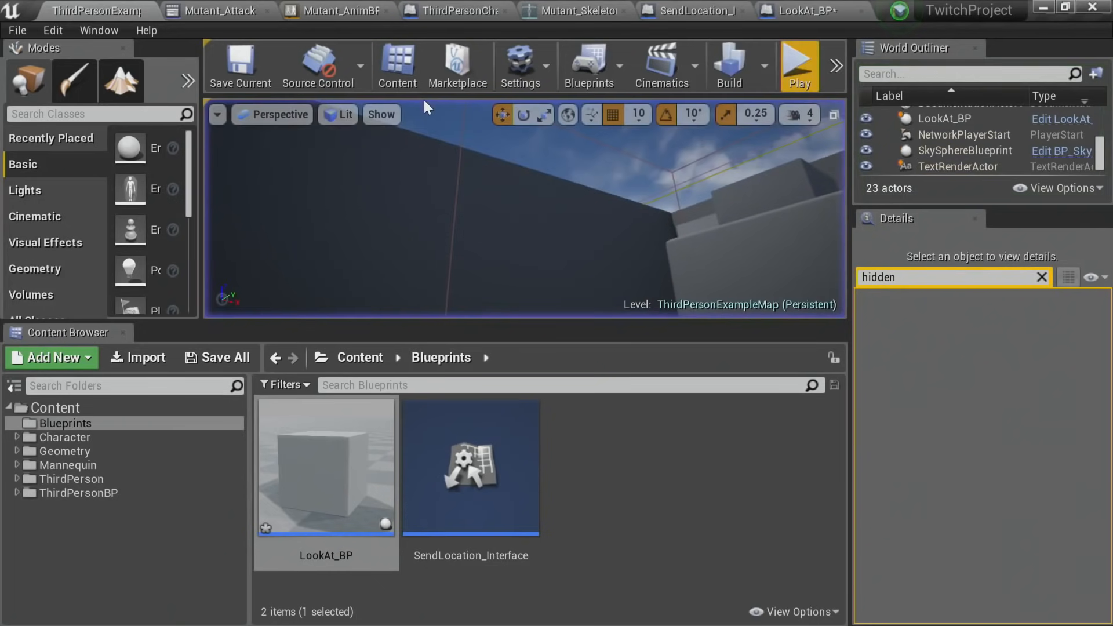
Step: In Mutant_AnimBP's Anim Graph, move the cached FullLocomotion pose and Local To Component nodes farther from Look At to make room
click(365, 4)
right_drag(401, 310, 549, 360)
scroll(548, 360, down, 2)
right_drag(444, 371, 542, 352)
drag(552, 346, 431, 291)
drag(514, 293, 393, 327)
right_drag(596, 359, 476, 338)
scroll(477, 338, up, 3)
Step: Duplicate the Look At node and place the copy between Local To Component and the original Look At
click(579, 304)
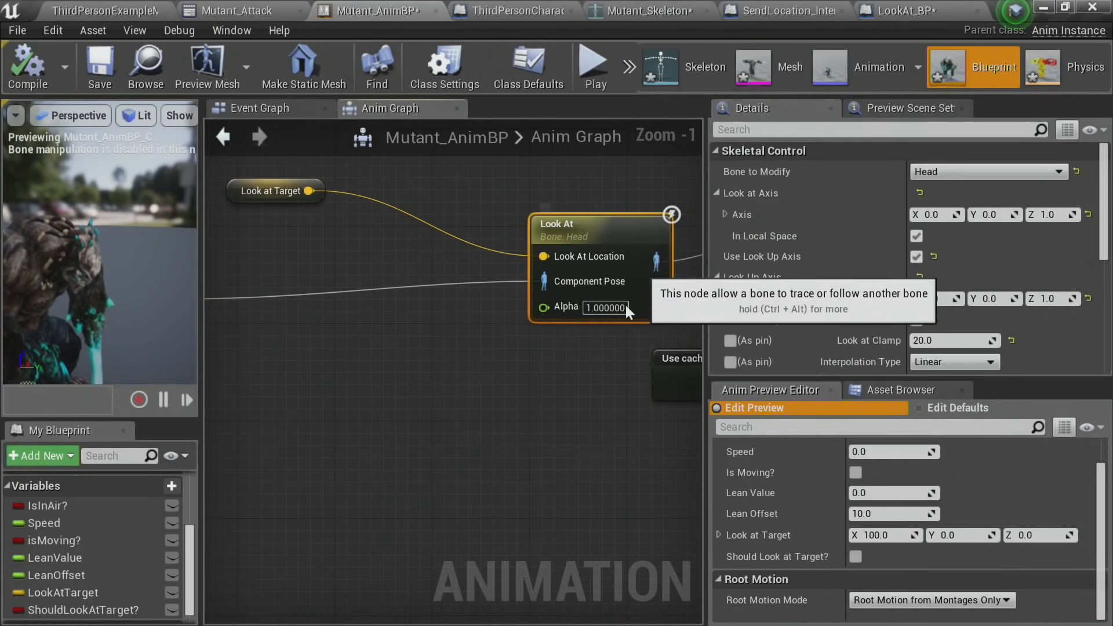
right_drag(536, 396, 455, 374)
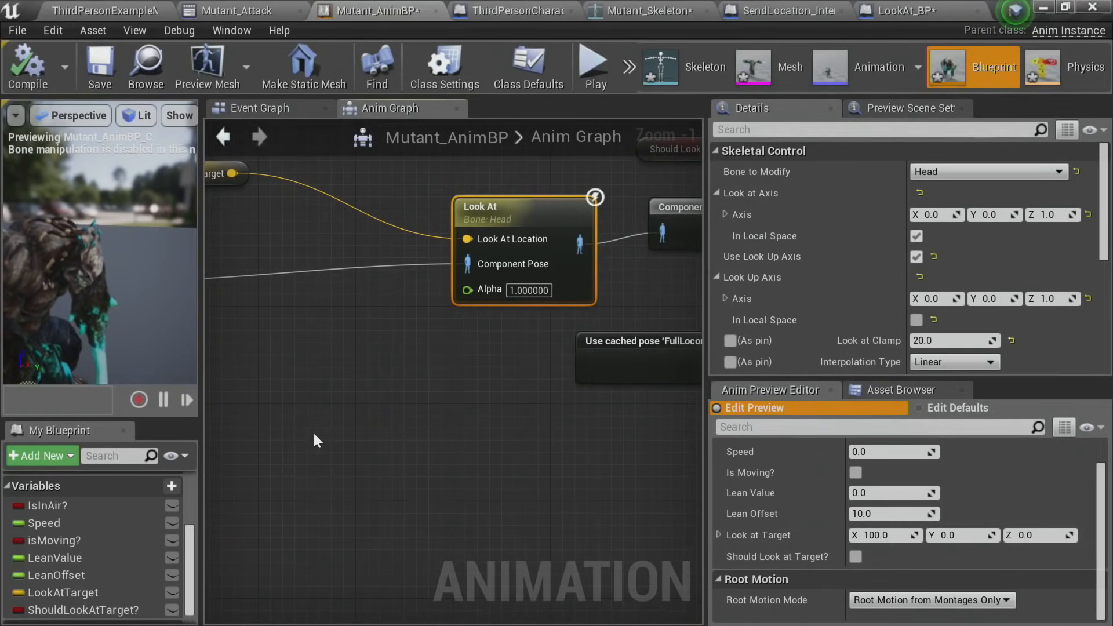
right_drag(313, 440, 424, 394)
click(374, 331)
key(ctrl+v)
drag(452, 360, 404, 288)
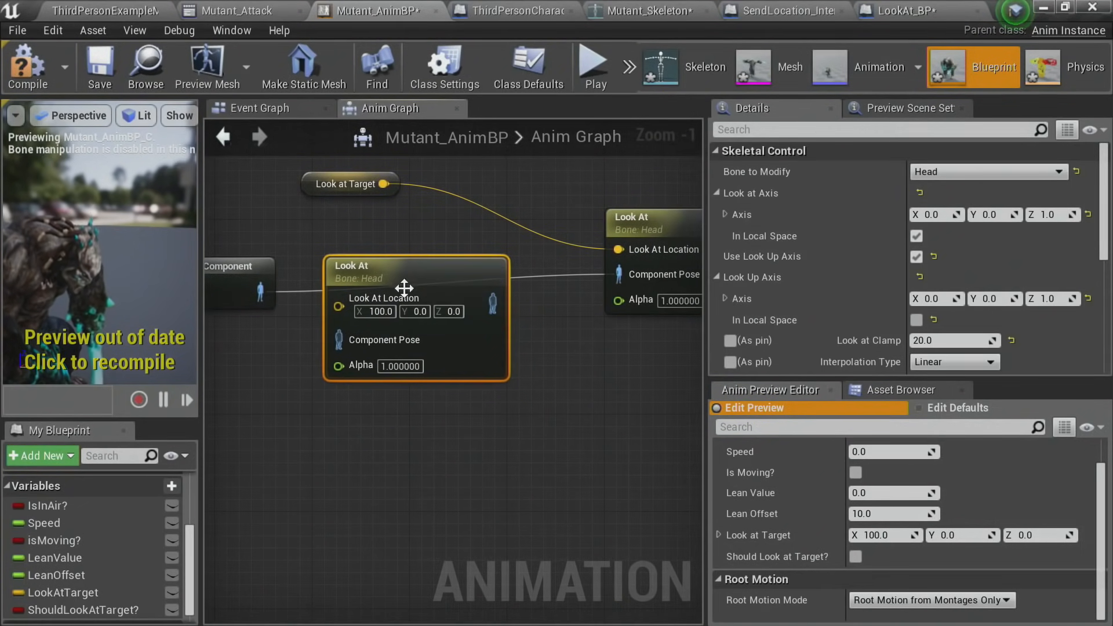
Step: Feed Look at Target into the copied node's Look At Location and route the pose from Local To Component through it to the original Look At
right_drag(404, 288, 531, 337)
drag(461, 226, 466, 356)
right_drag(545, 349, 374, 253)
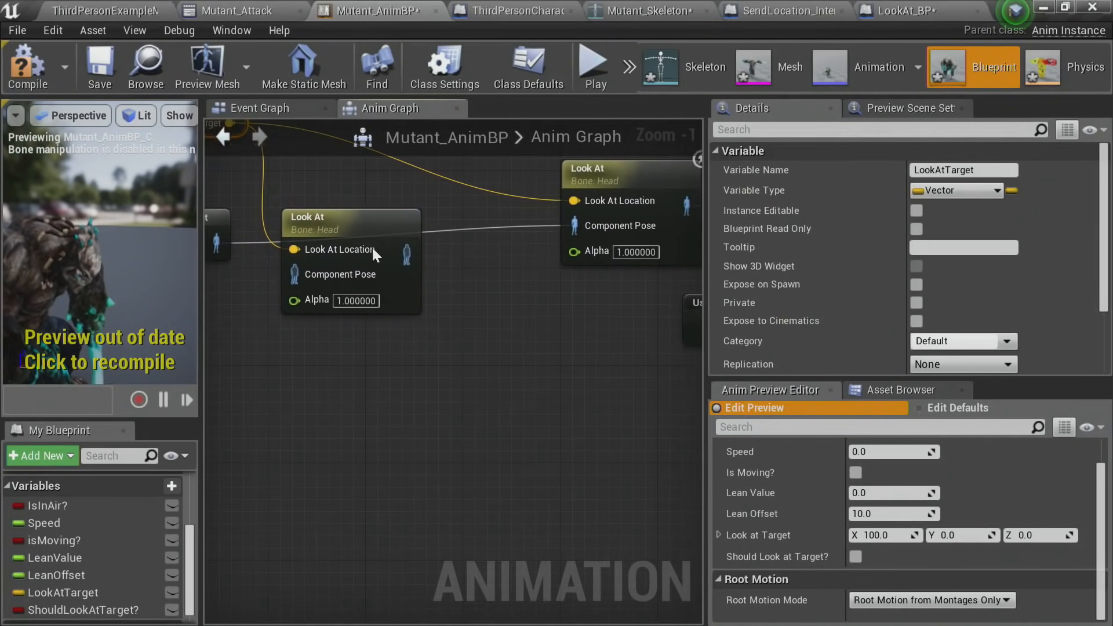
drag(361, 227, 386, 214)
right_drag(439, 239, 594, 285)
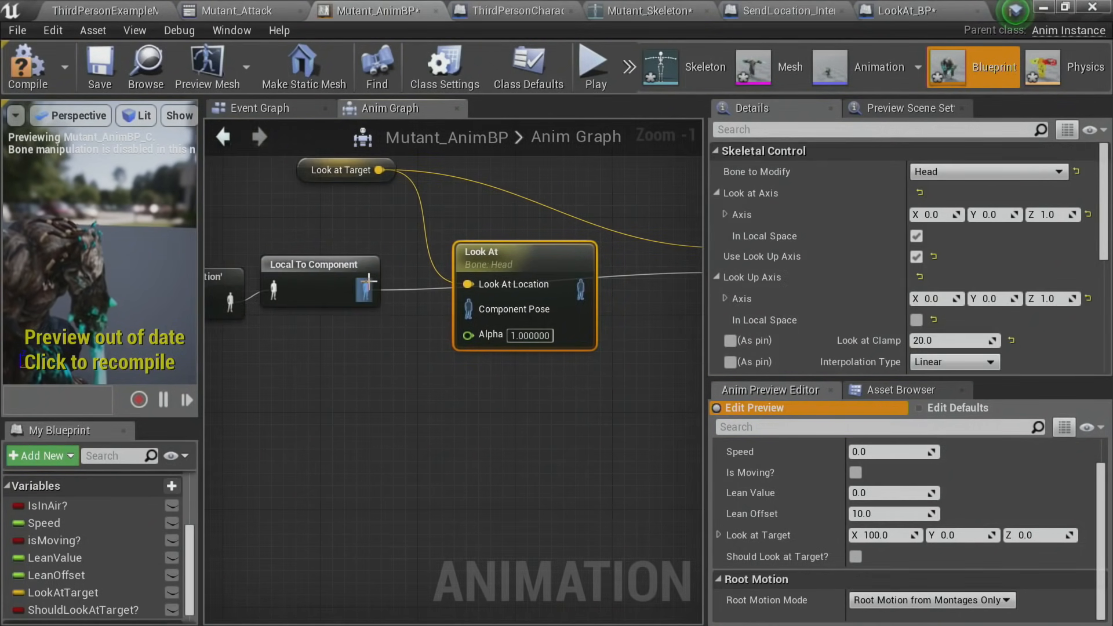
drag(366, 288, 473, 311)
drag(473, 308, 576, 298)
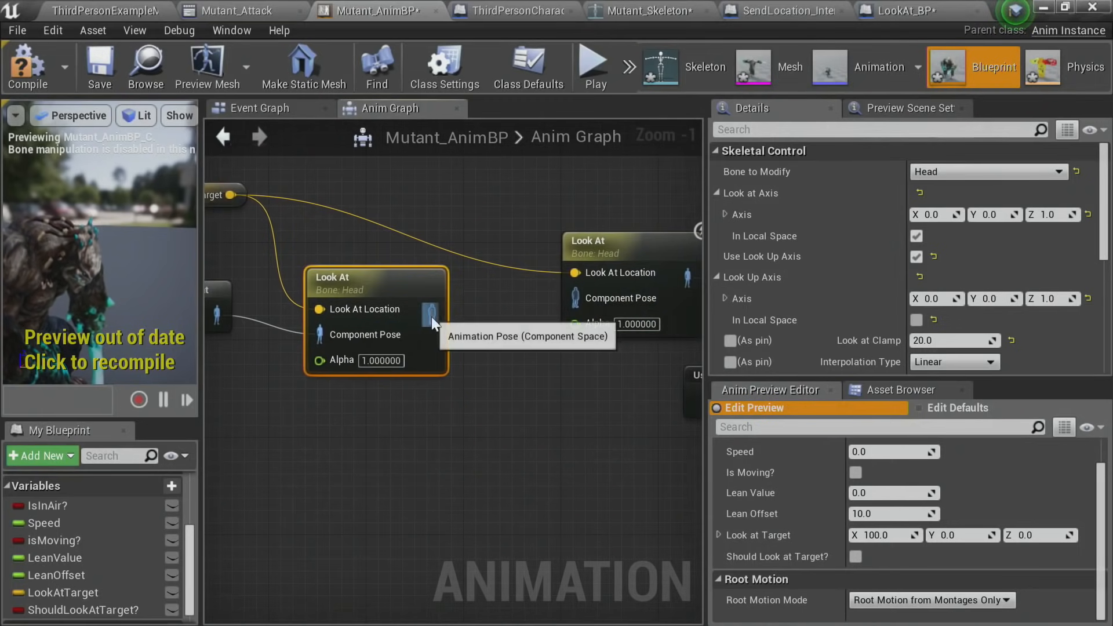
Step: Set the copied Look At node's Bone to Modify to Spine1 and compile Mutant_AnimBP
scroll(471, 426, down, 4)
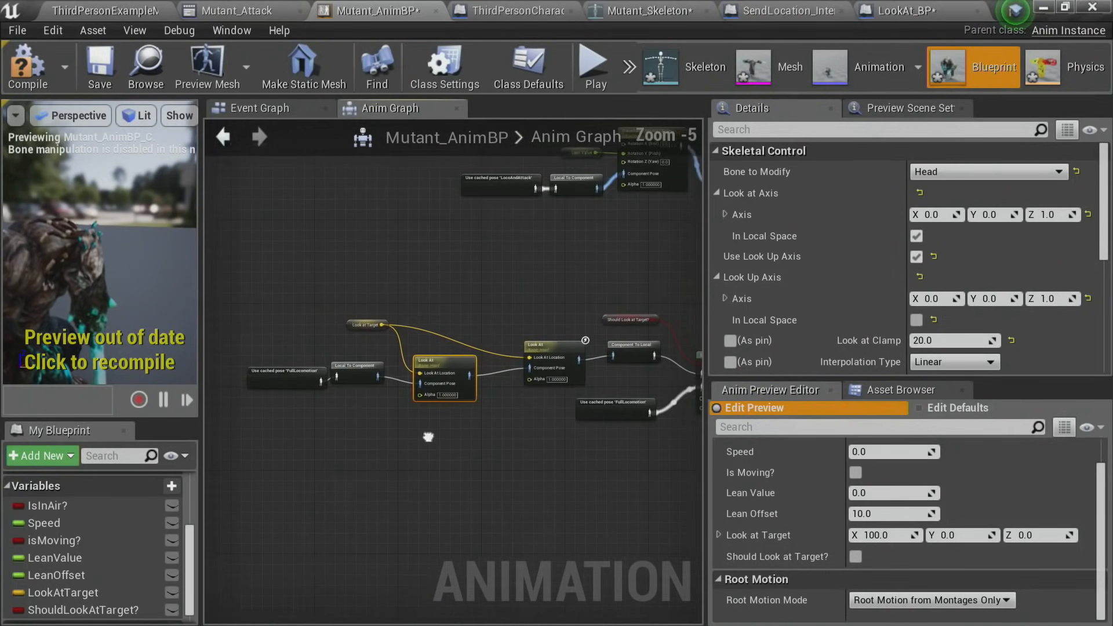
scroll(437, 390, up, 4)
scroll(425, 352, up, 1)
right_drag(549, 242, 440, 269)
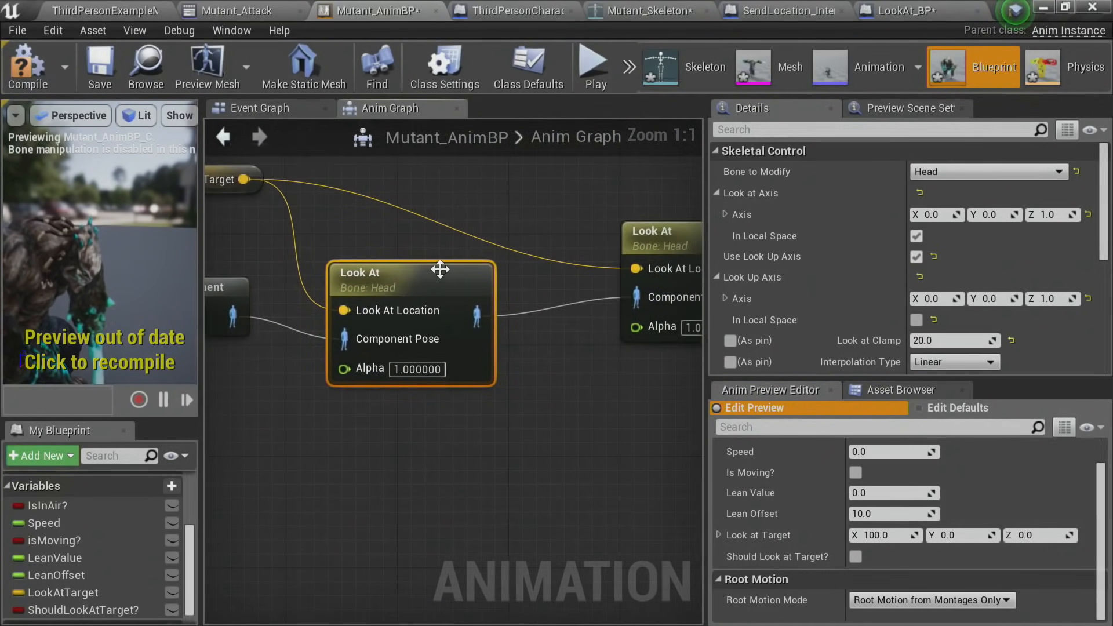
click(933, 172)
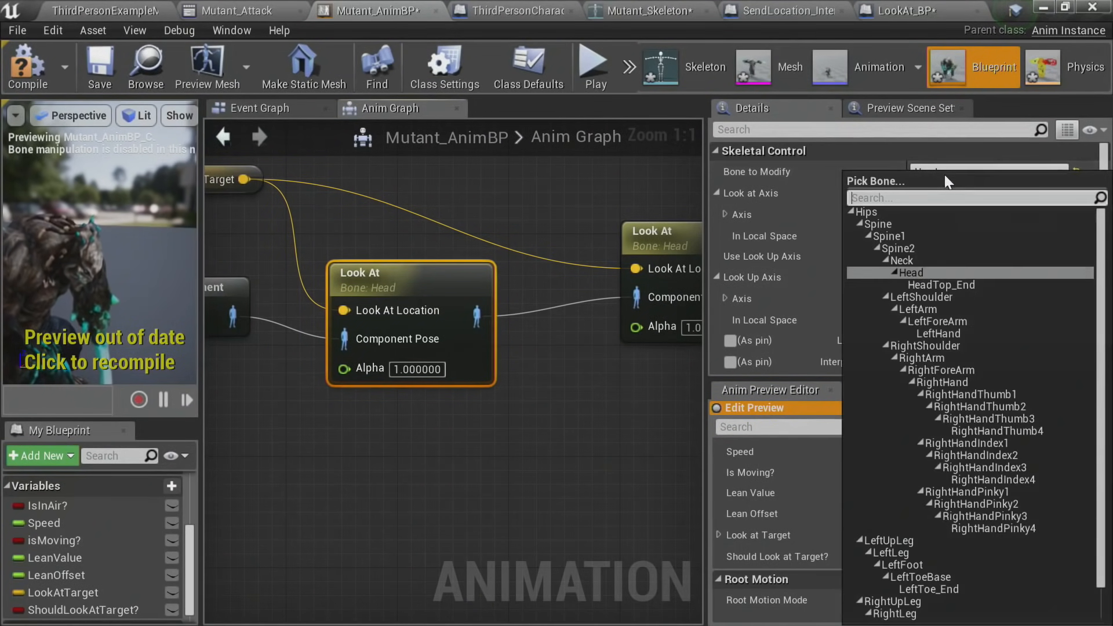
click(928, 236)
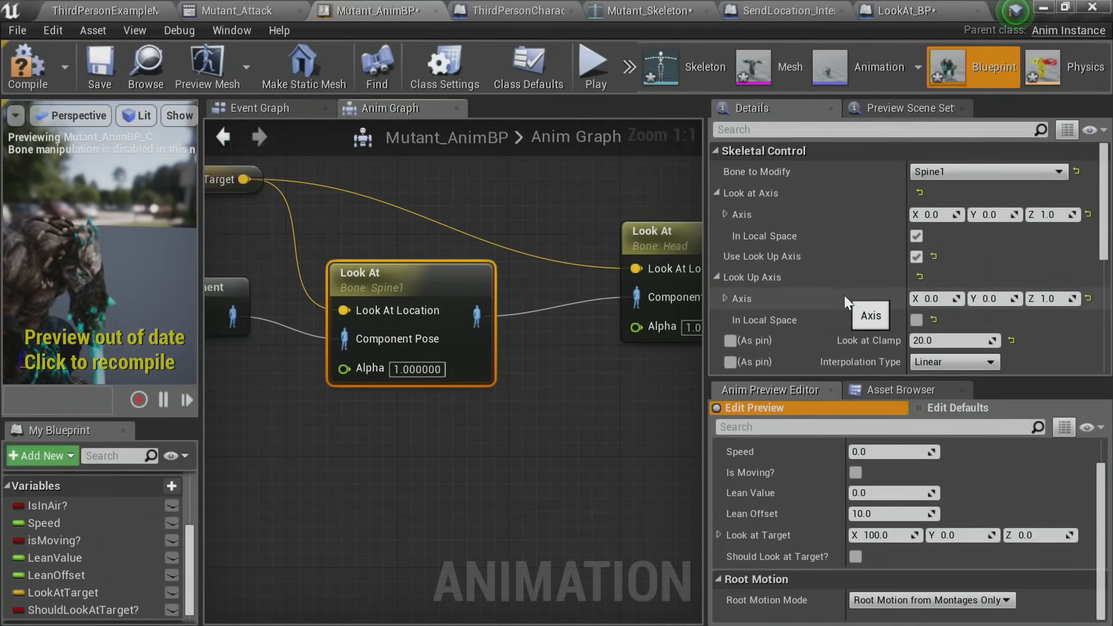
click(29, 69)
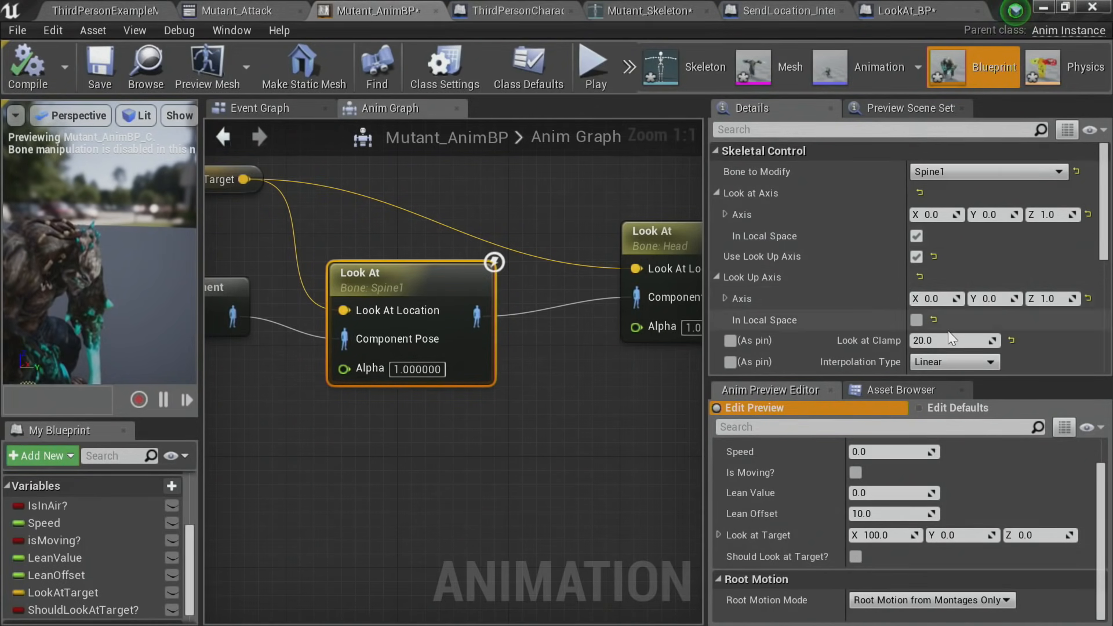
Step: On the Spine1 Look At node, enable In Local Space for the Look Up Axis and set Look at Clamp to 10
click(916, 320)
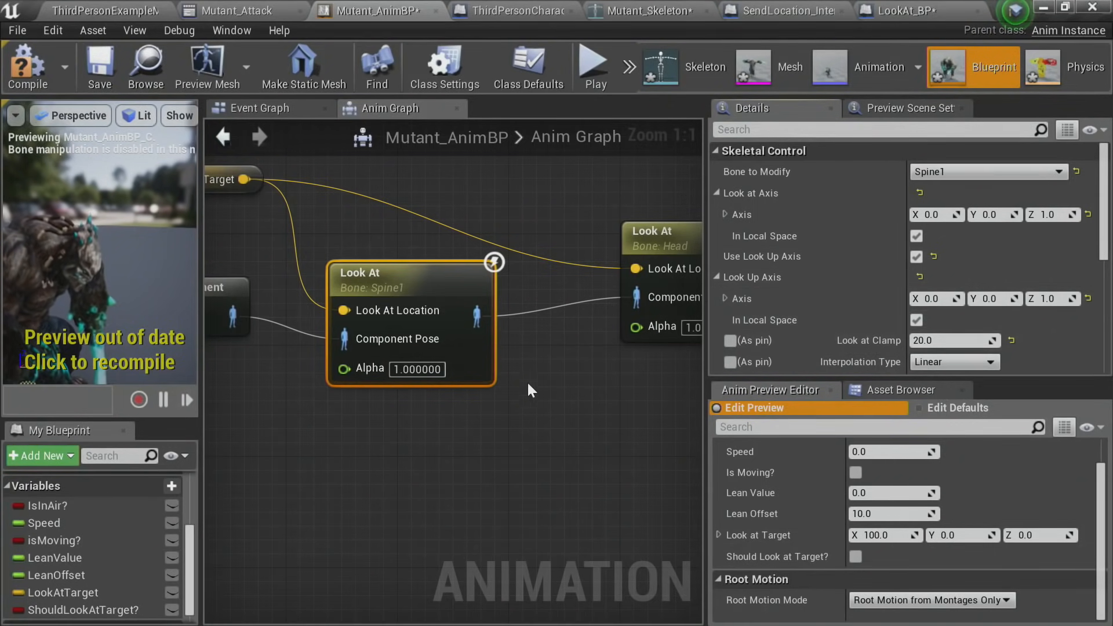
right_drag(575, 360, 416, 362)
click(549, 246)
right_drag(433, 499, 535, 478)
click(388, 270)
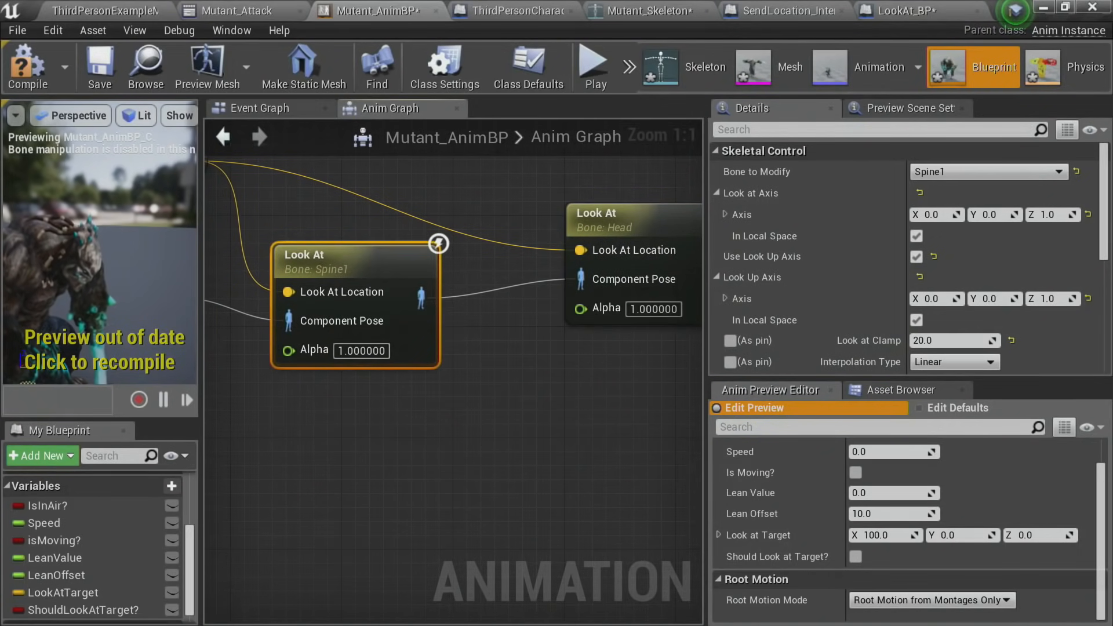
click(927, 341)
text(10)
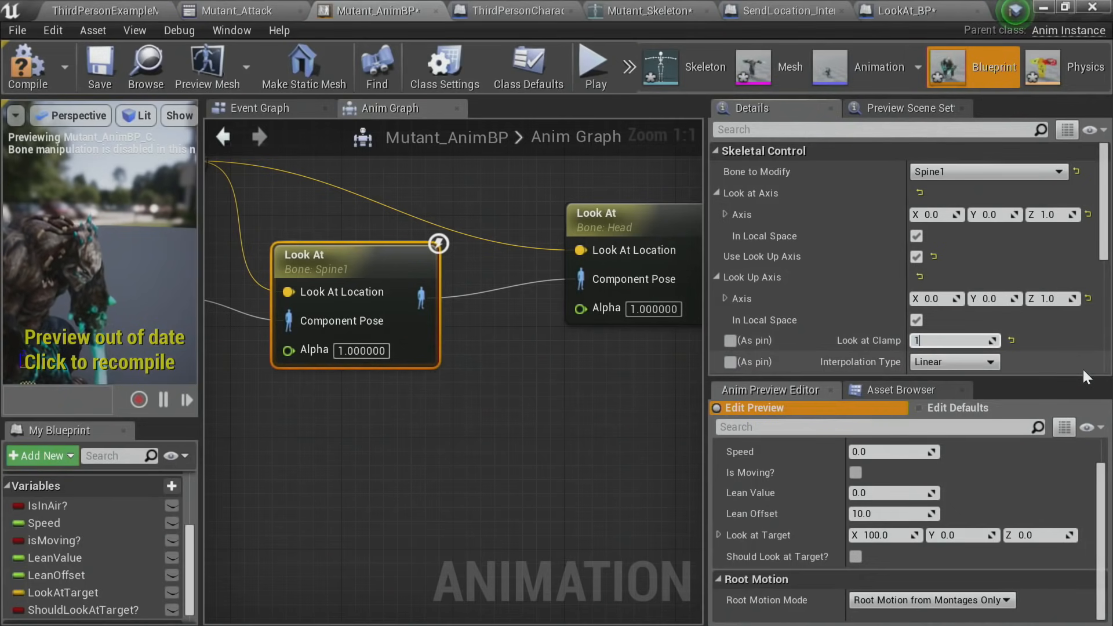
key(Return)
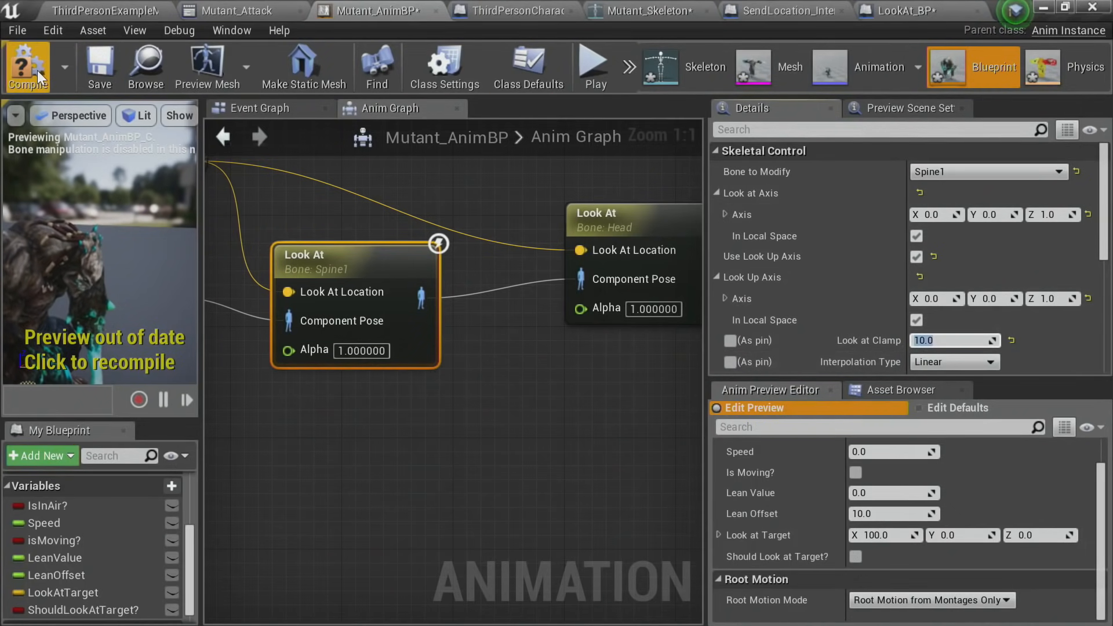
Step: Play-test ThirdPersonExampleMap in an enlarged viewport, running the mutant around LookAt_BP to check its look-at behaviour, and stop the session
click(110, 8)
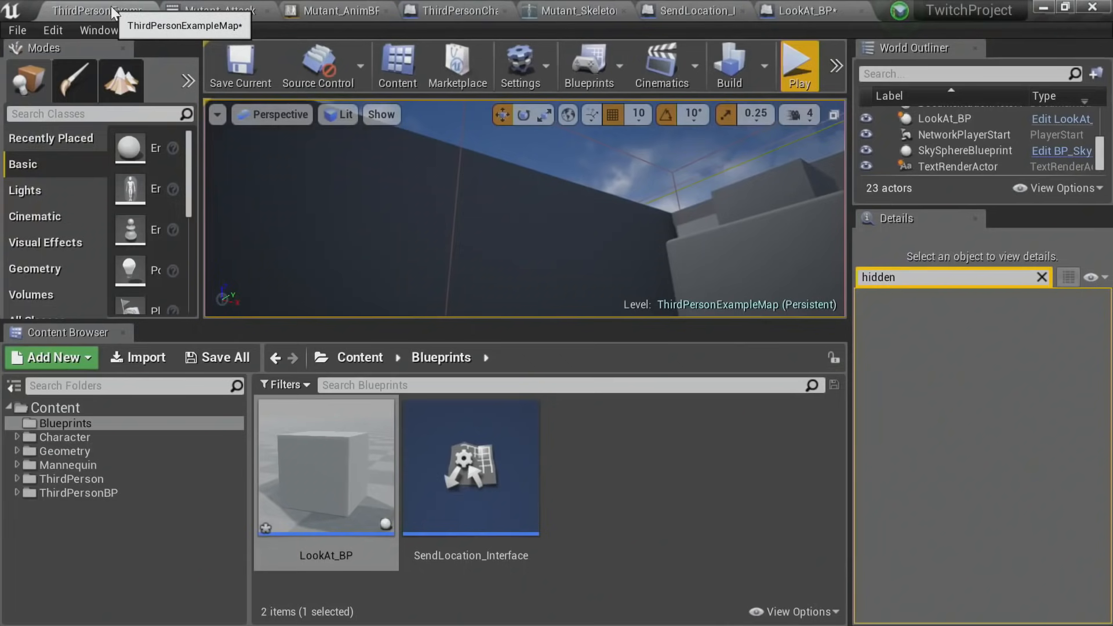
click(805, 81)
drag(638, 318, 637, 421)
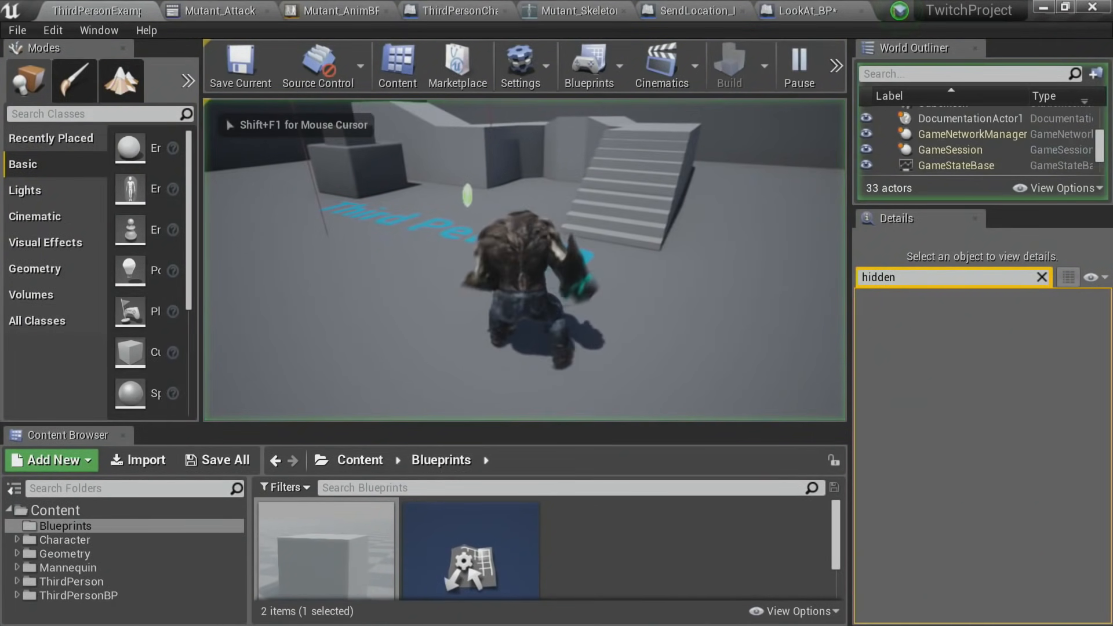
key(w)
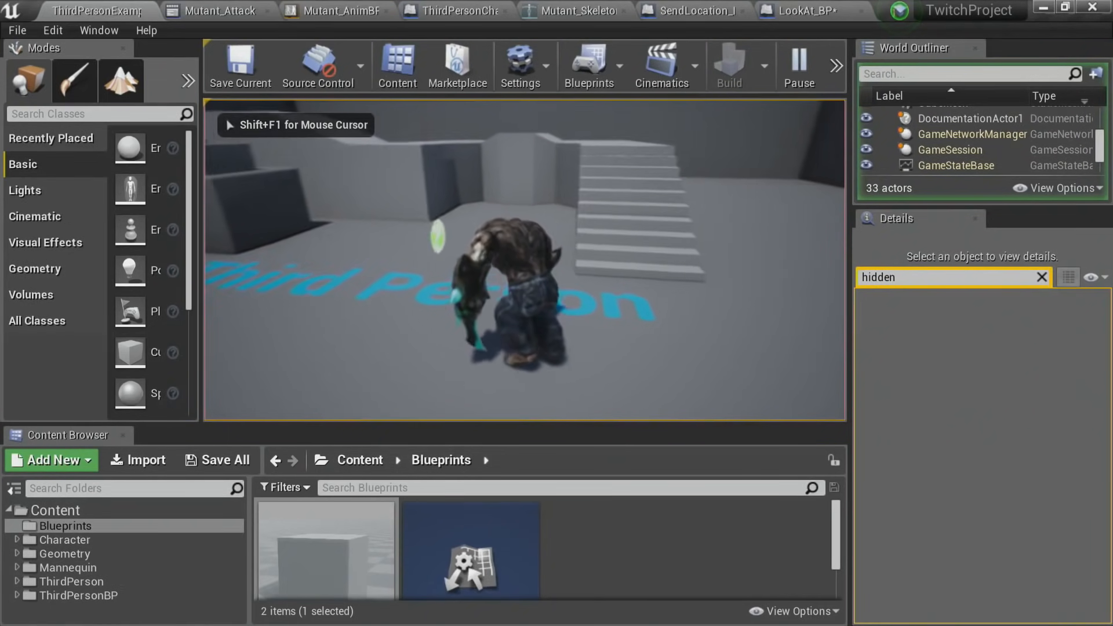
key(s)
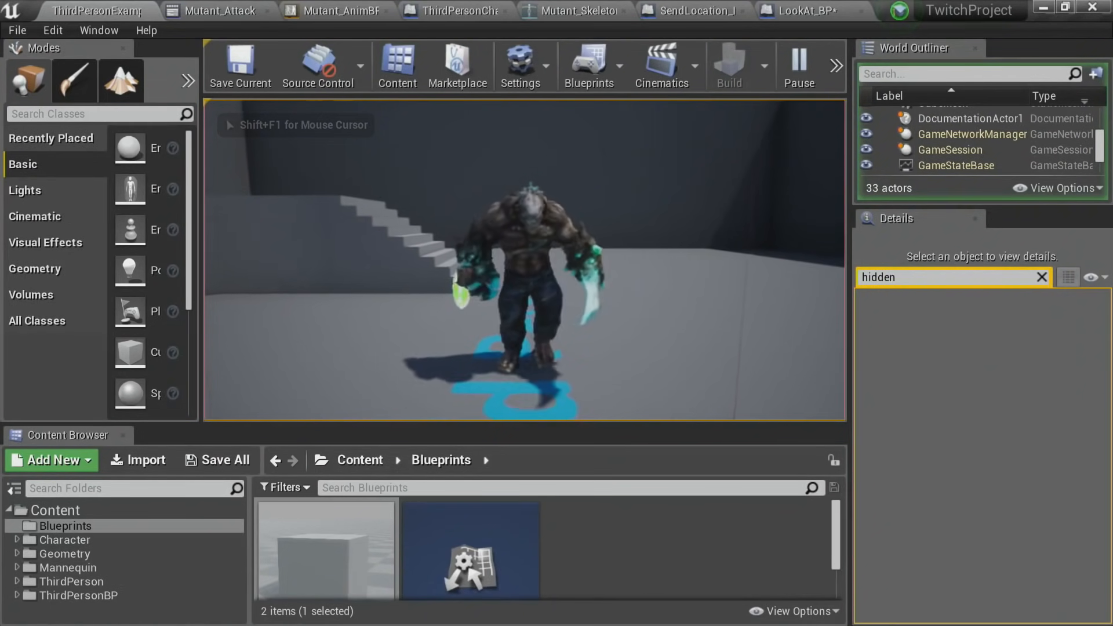
key(s)
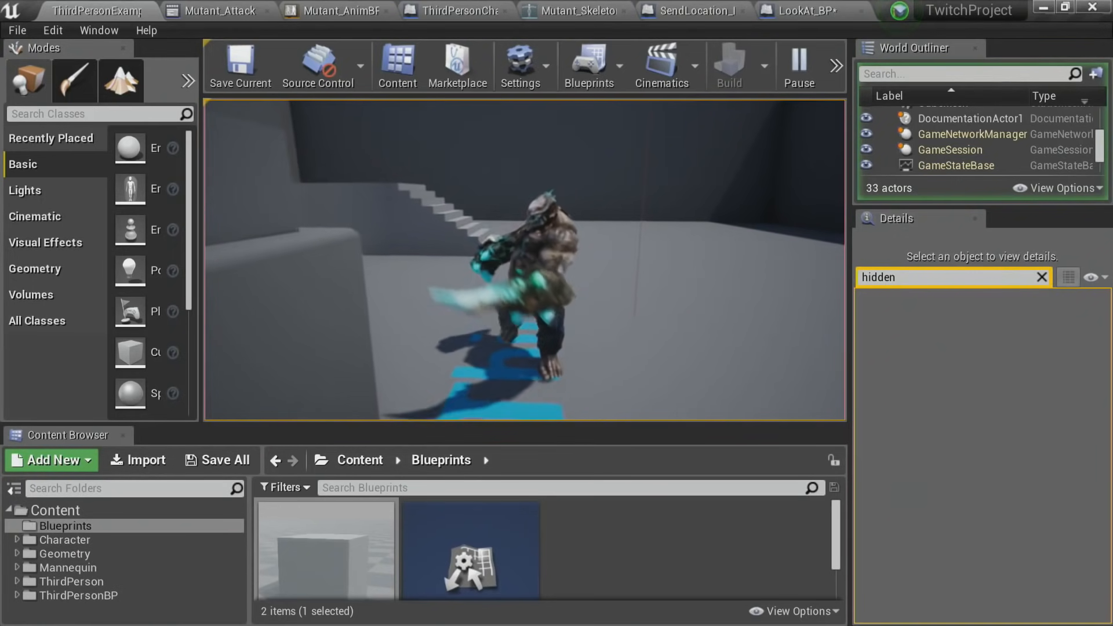
key(s)
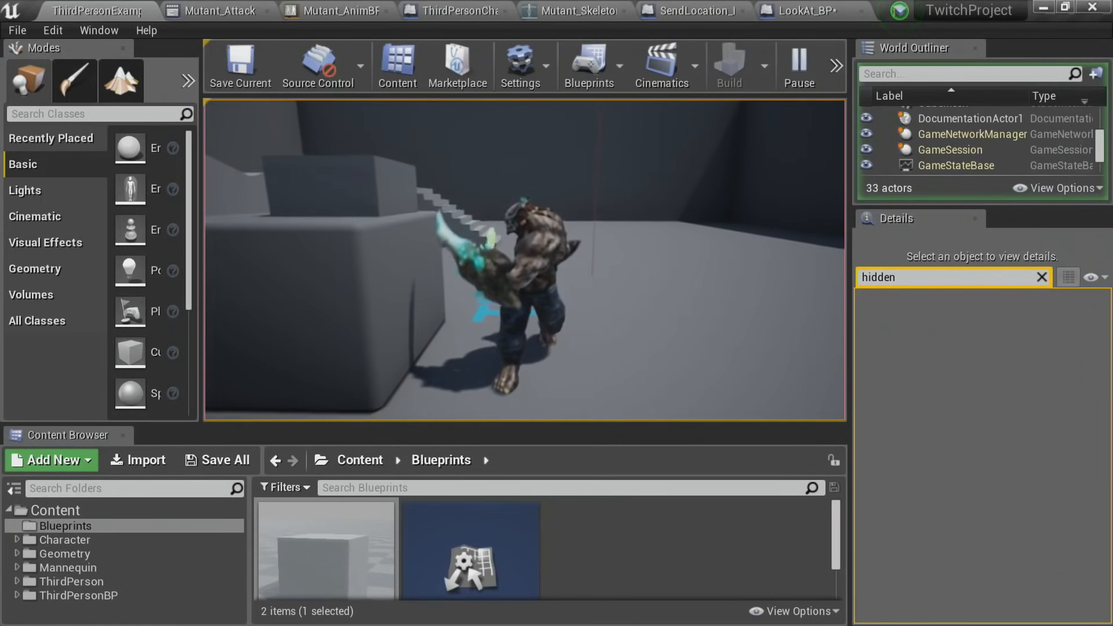
key(s)
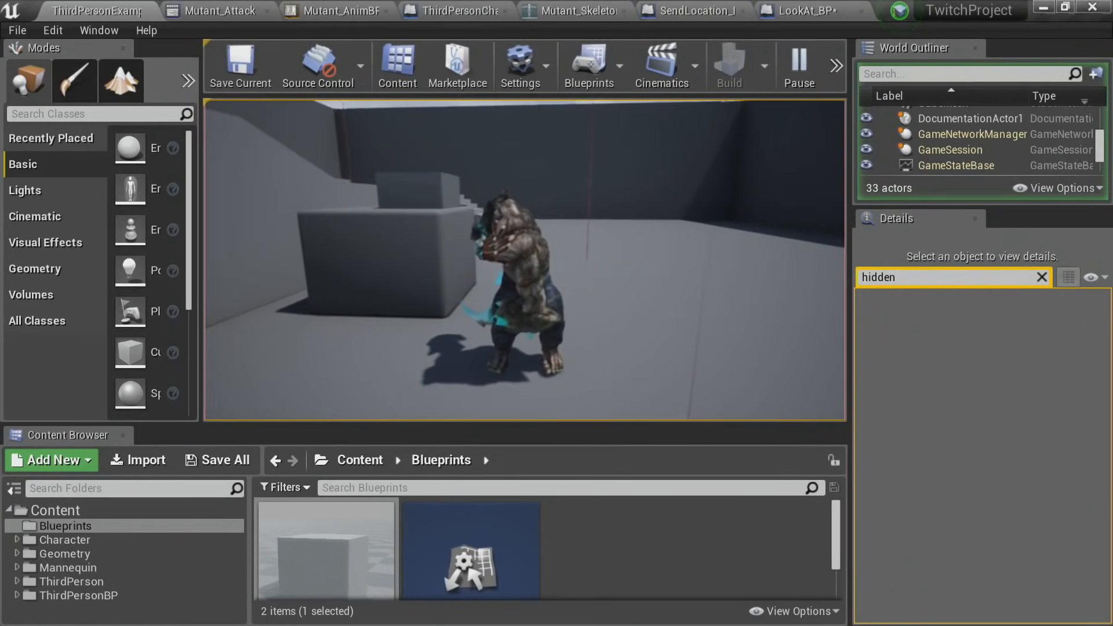
key(Escape)
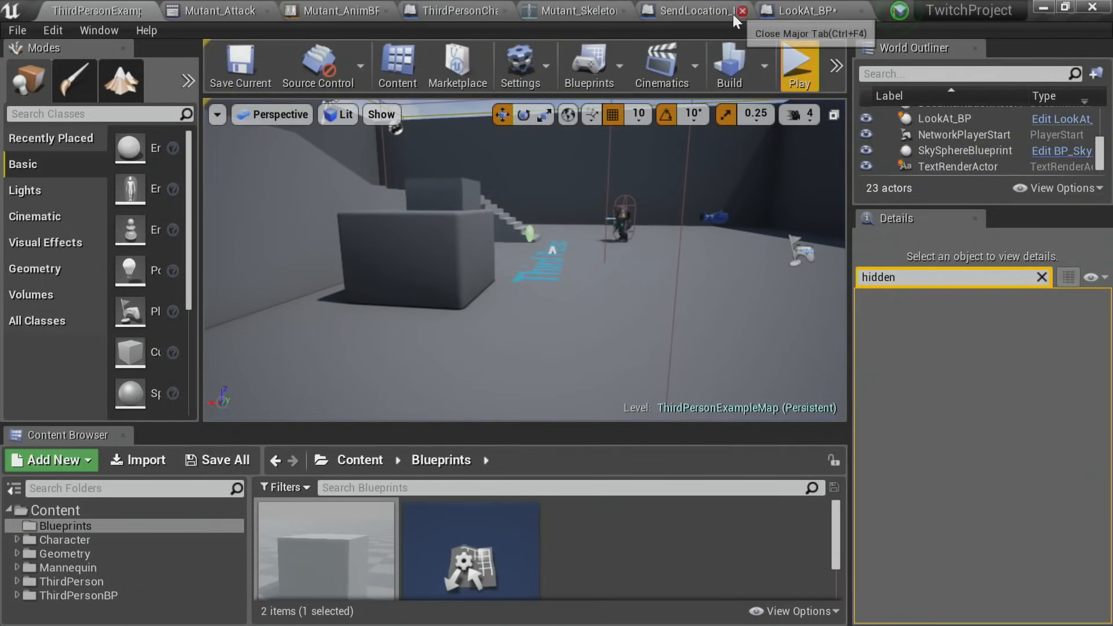
Step: Review the Spine1 Look At node's axis, clamp, interpolation and target settings in Mutant_AnimBP
click(313, 8)
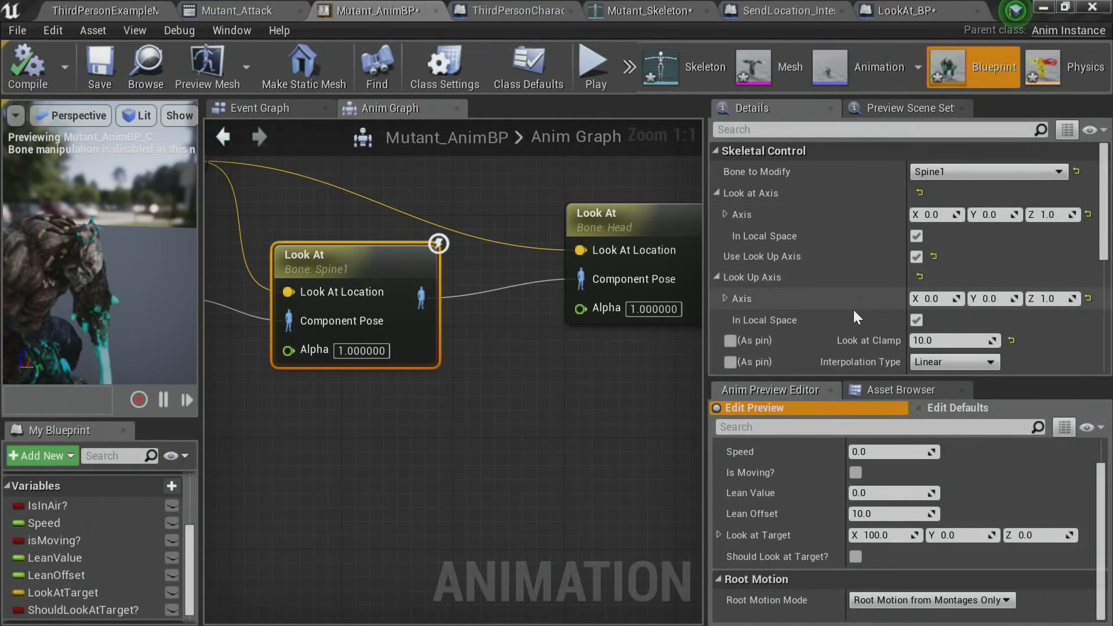
scroll(867, 336, down, 3)
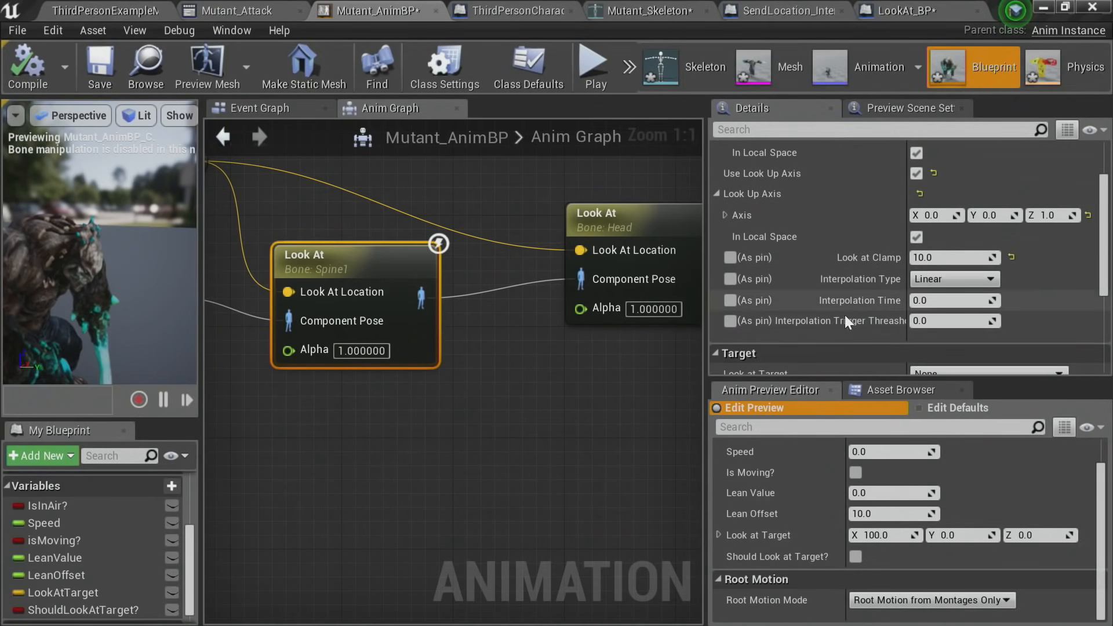
scroll(849, 314, up, 3)
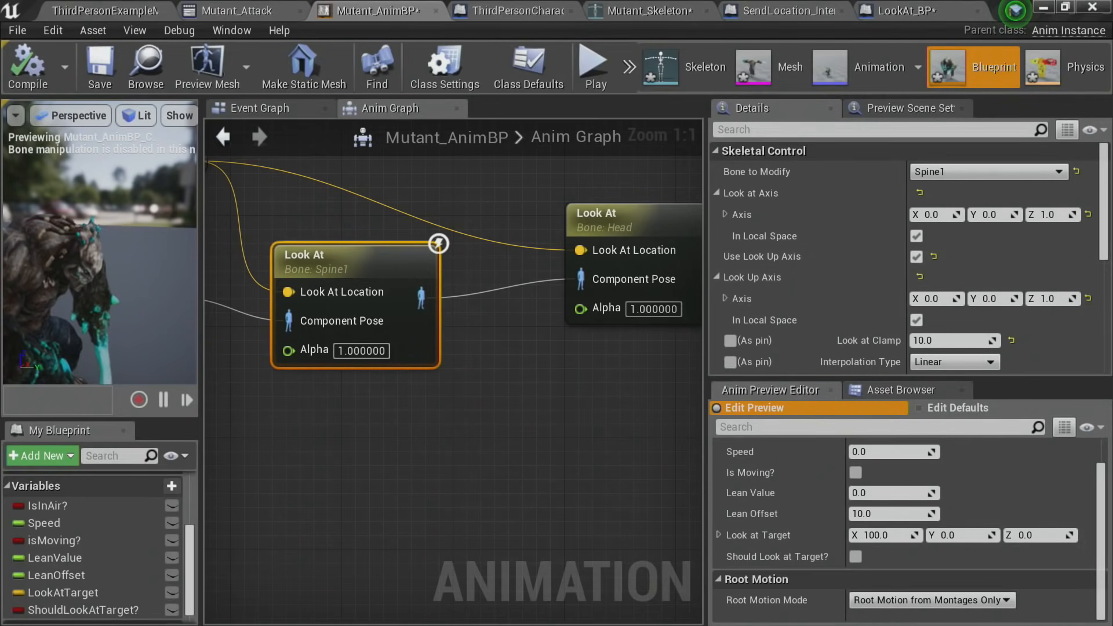
click(579, 220)
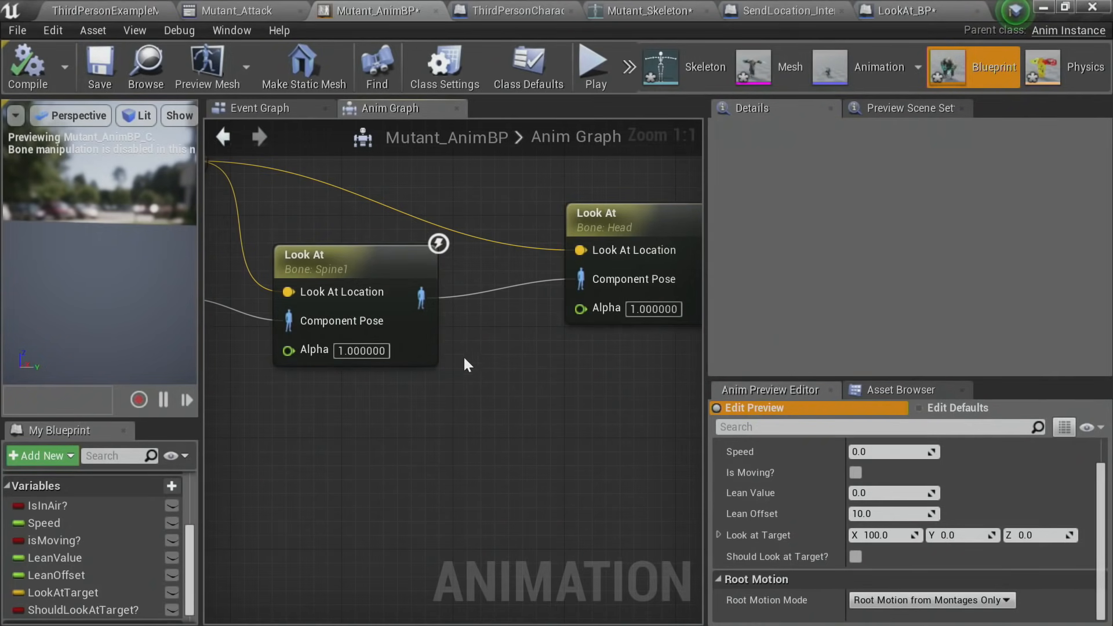
click(390, 284)
scroll(571, 297, down, 2)
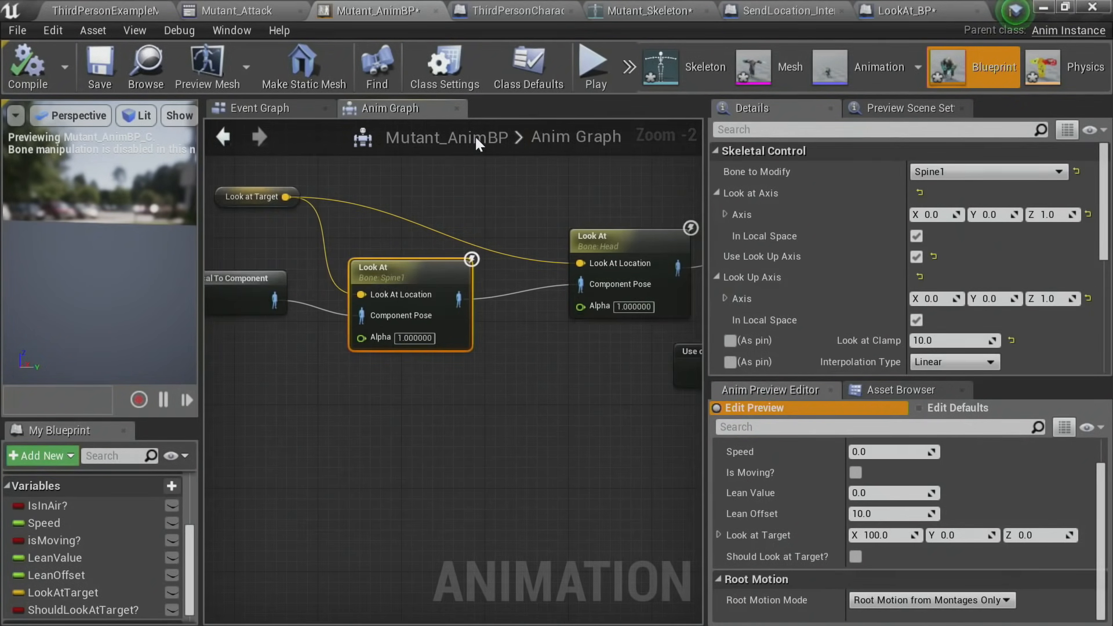
Step: Widen the graph area, examine the chain from the Look At nodes to the pose blend, and compile Mutant_AnimBP
click(576, 136)
right_drag(606, 318, 395, 390)
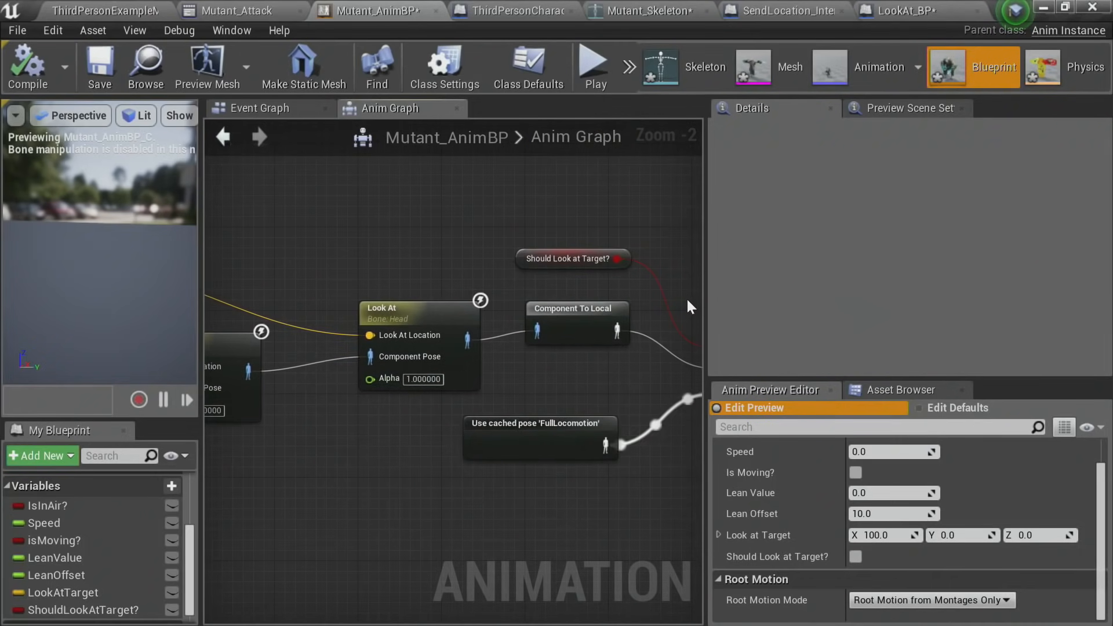
drag(704, 298, 938, 299)
right_drag(631, 278, 816, 295)
click(28, 62)
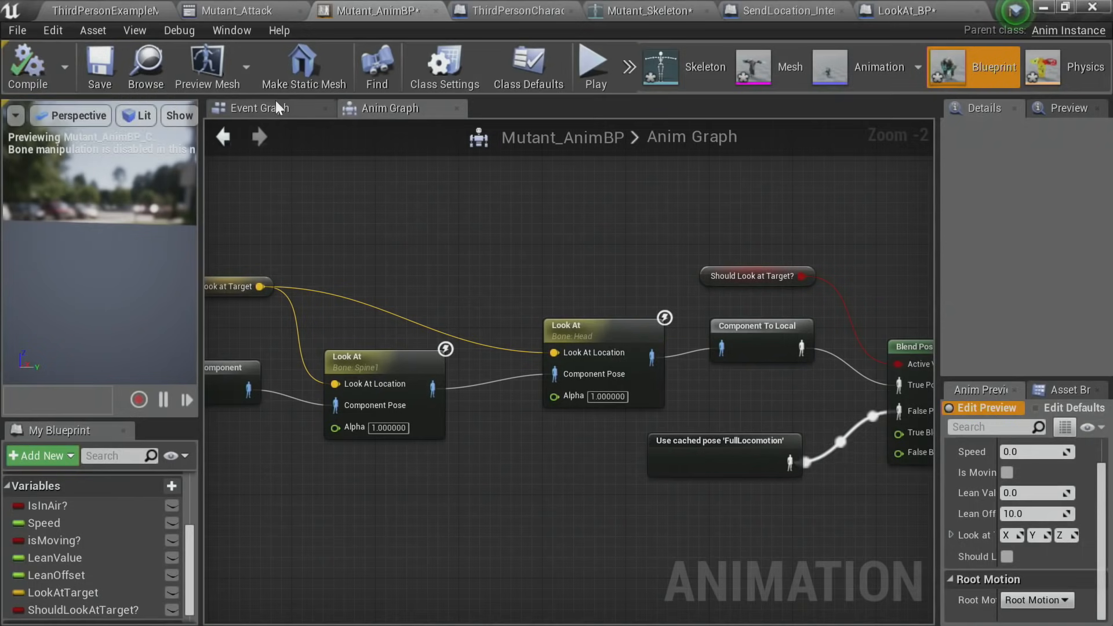
Step: Examine the Event Graph logic that sets Lean Value, Should Look at Target? and Look at Target, including the Lean Offset variable
click(274, 105)
scroll(578, 404, up, 3)
right_drag(725, 451, 827, 439)
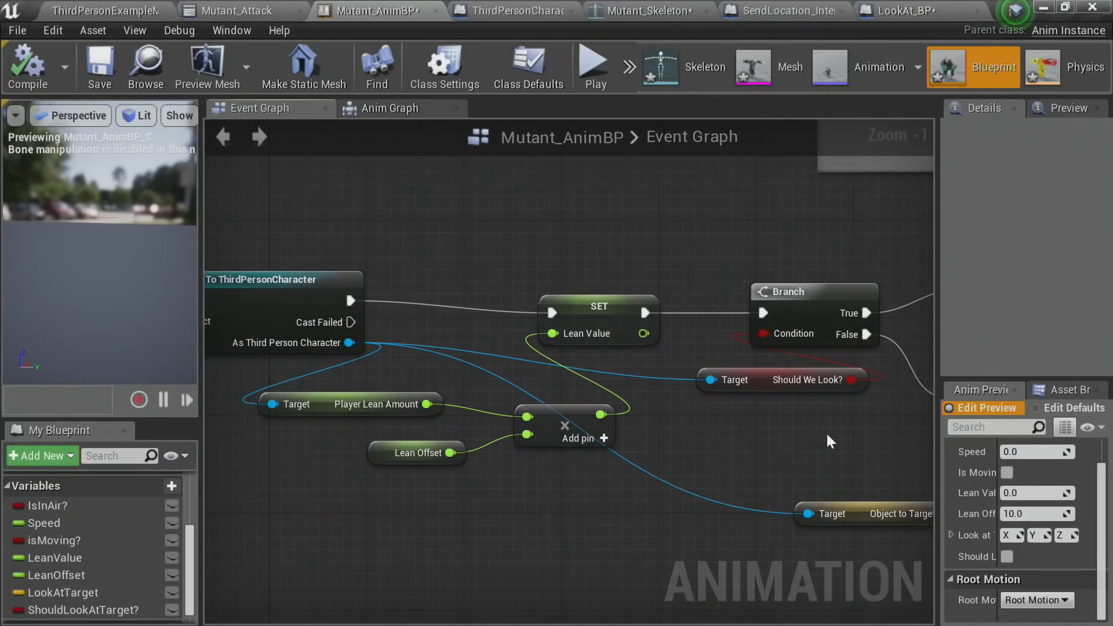
click(415, 455)
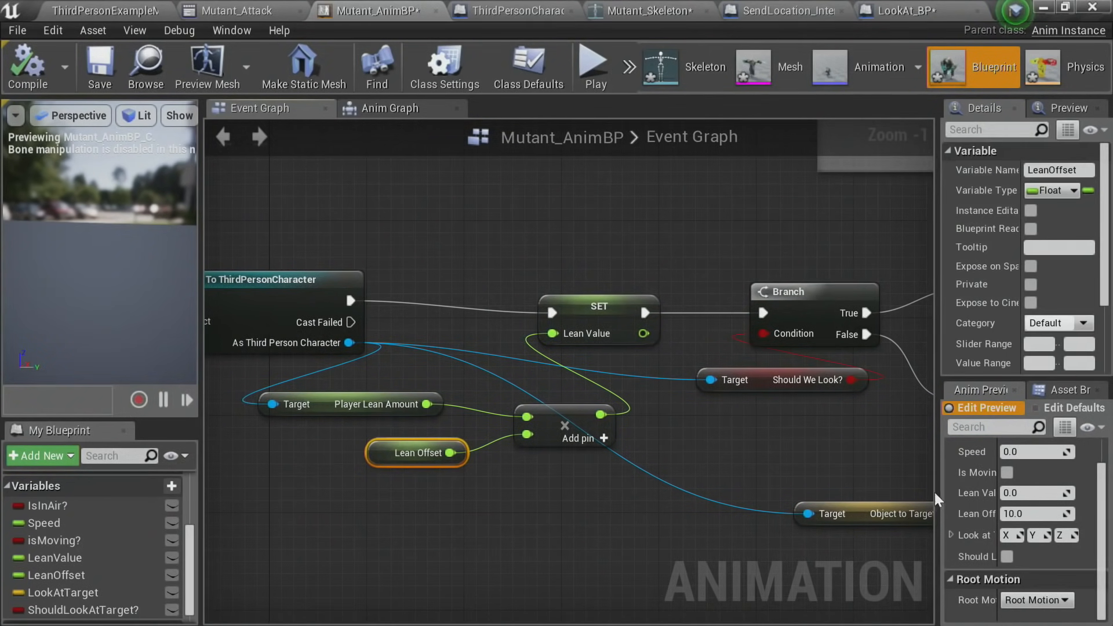
right_drag(659, 459, 353, 463)
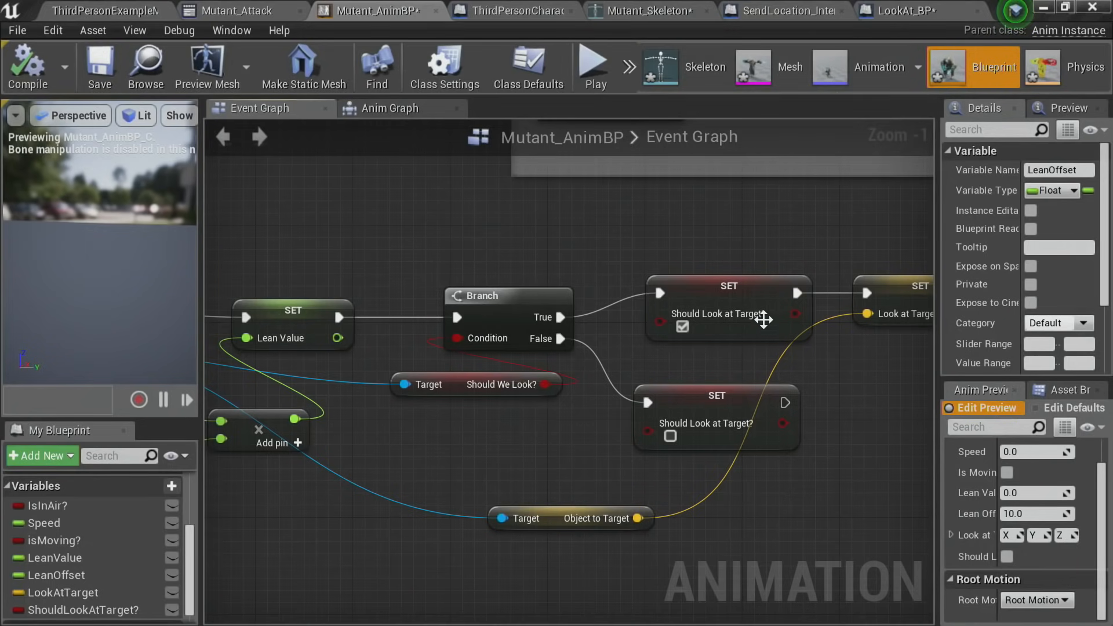
right_drag(502, 414, 496, 417)
right_drag(476, 296, 199, 388)
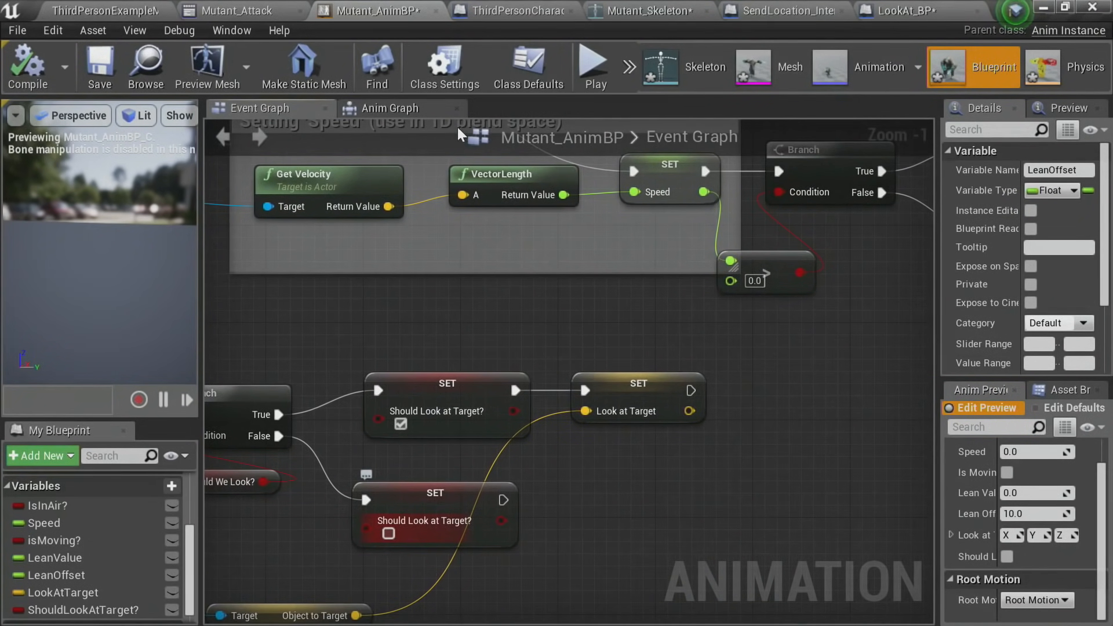
Step: Recheck the Spine1 Look At node's skeletal control settings in the Anim Graph with the details area widened
click(394, 109)
click(436, 364)
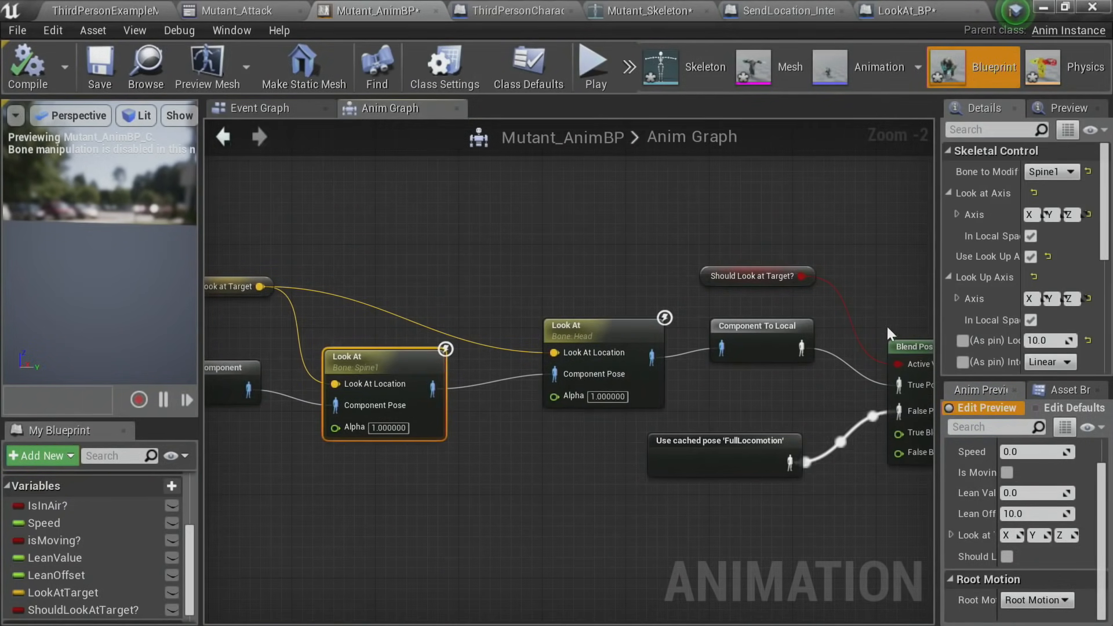
drag(938, 290, 719, 305)
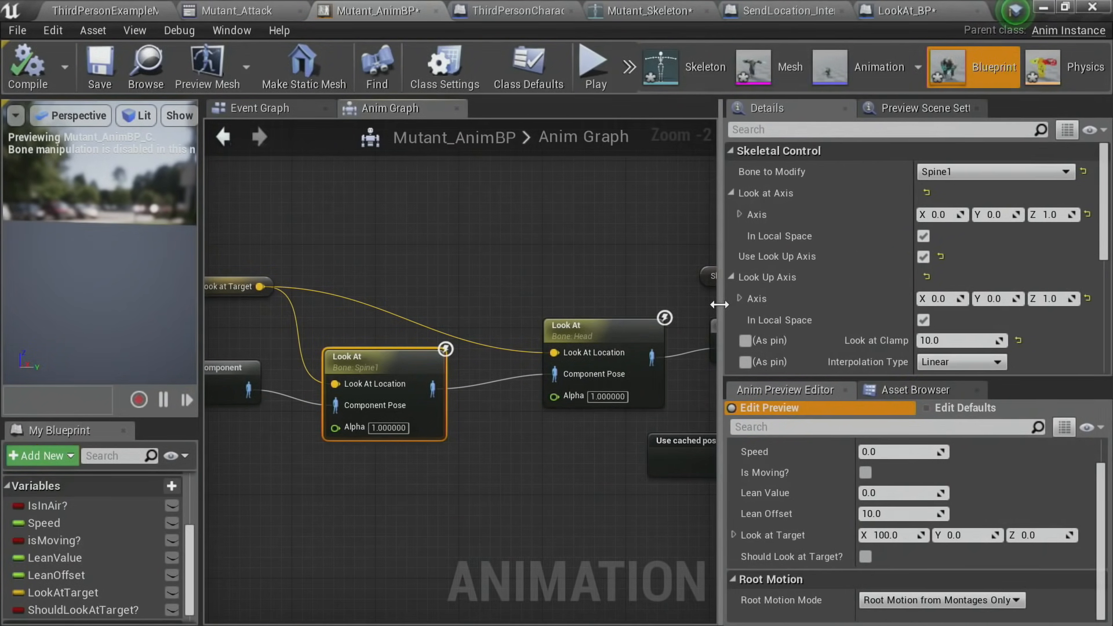
scroll(870, 324, down, 3)
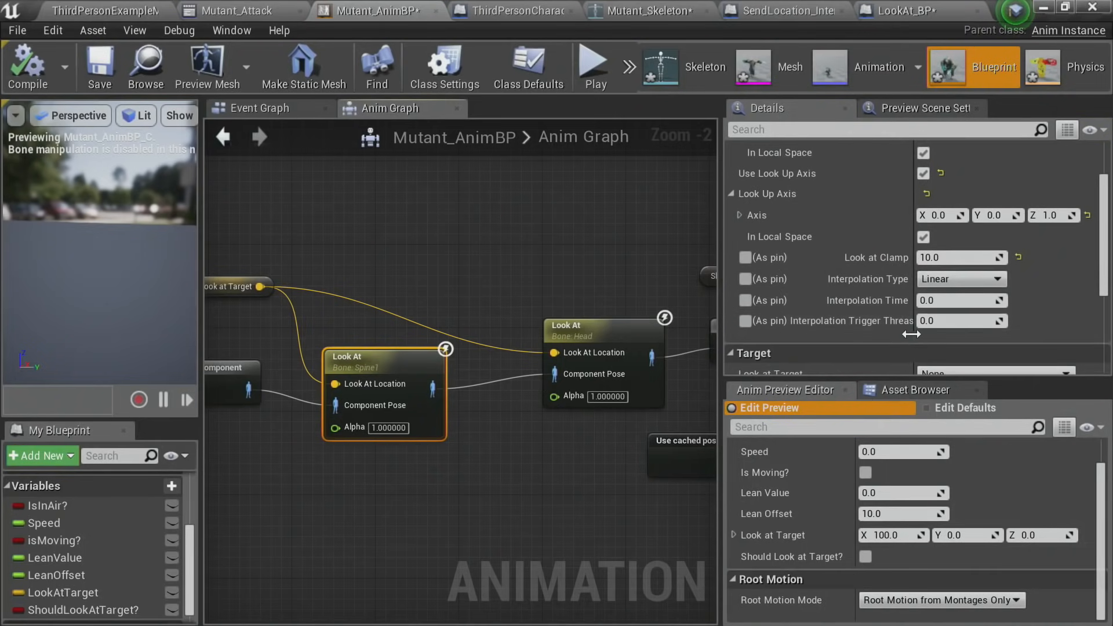
scroll(893, 336, up, 3)
click(461, 244)
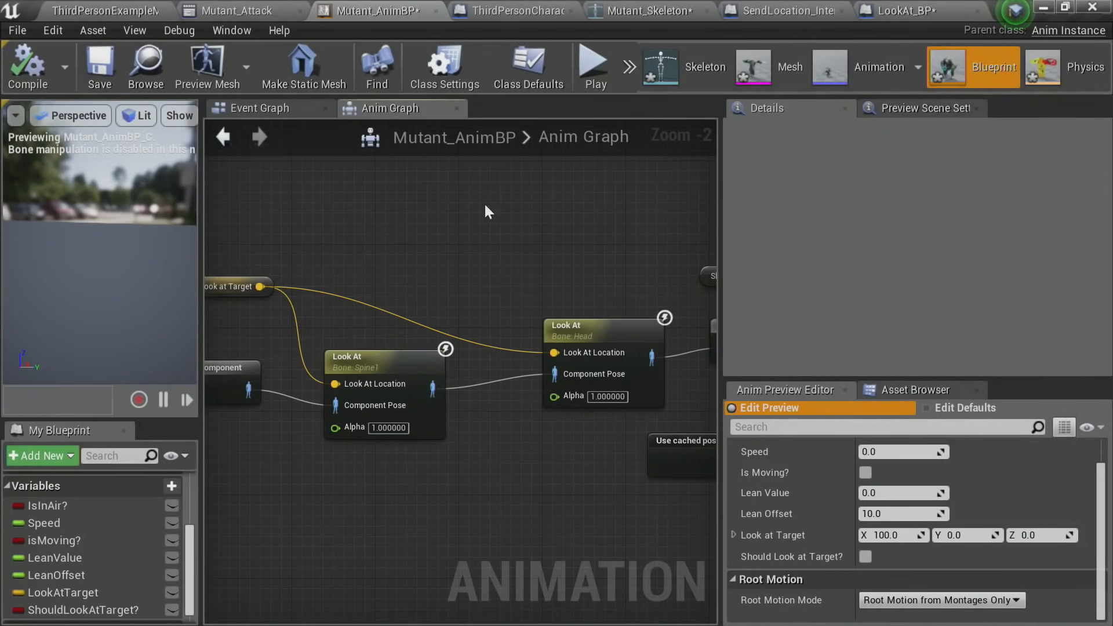
click(371, 360)
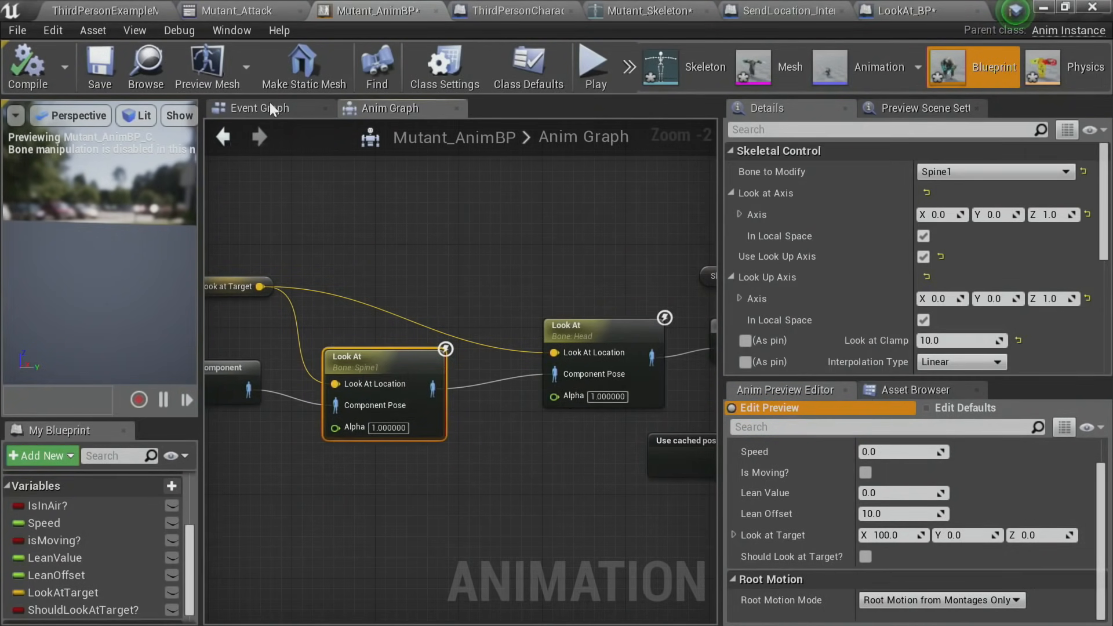
Step: Run ThirdPersonExampleMap again, move the mutant past LookAt_BP to observe its head and spine, and end the play session
click(108, 7)
click(794, 64)
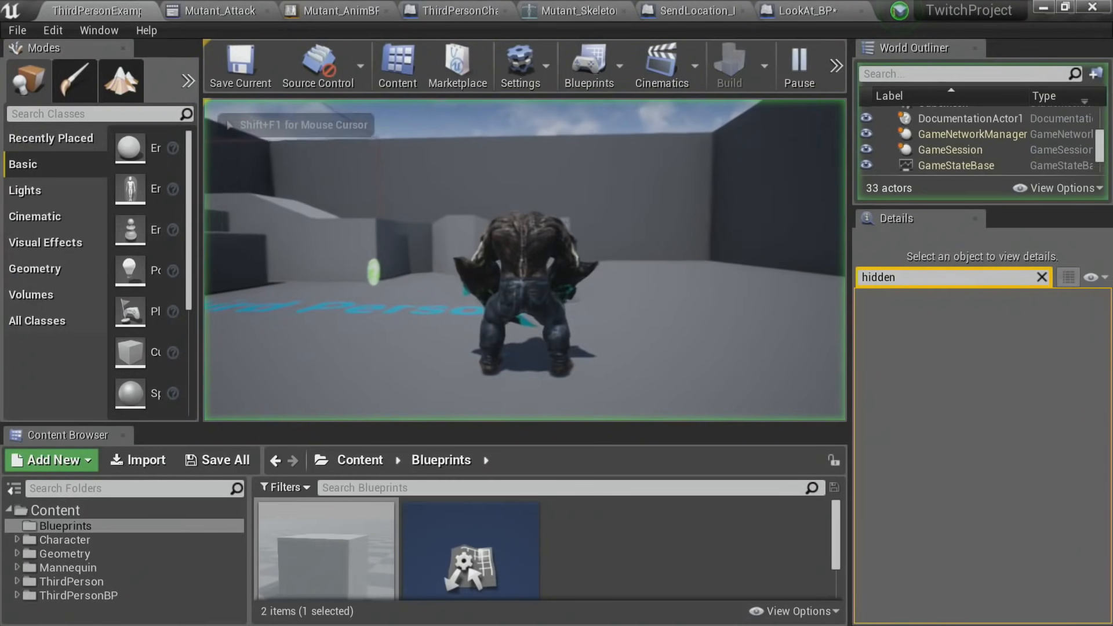
key(w)
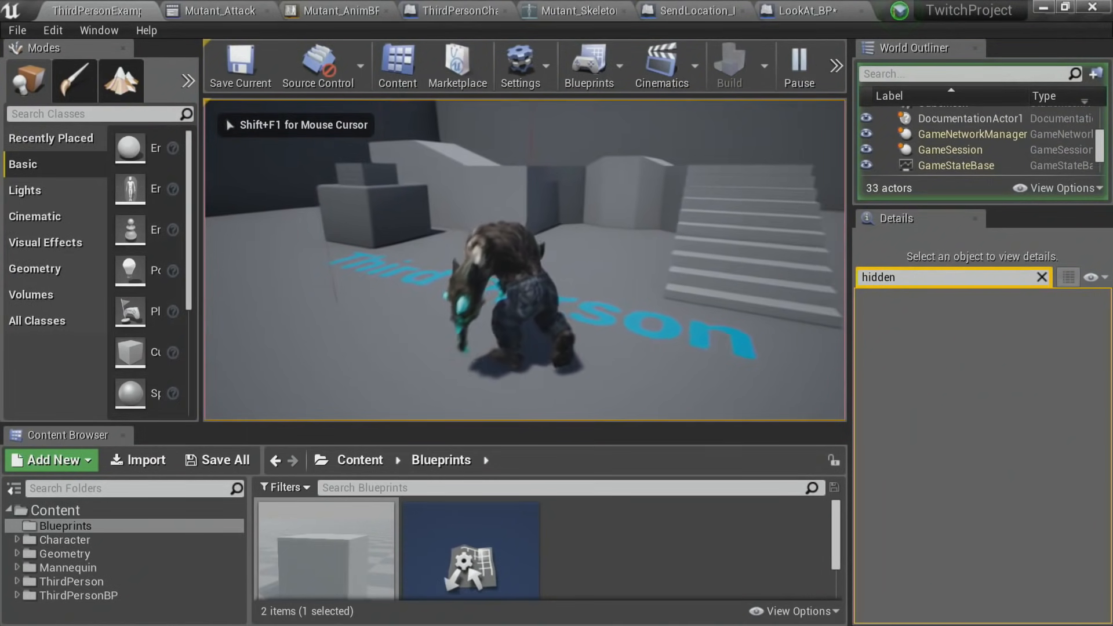
key(s)
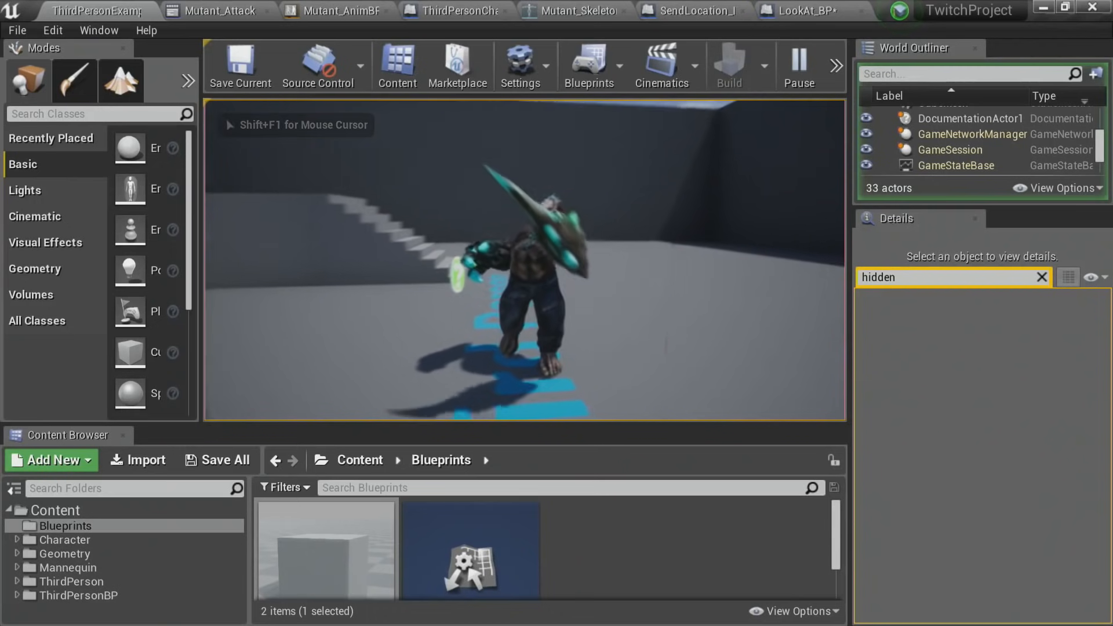
key(s)
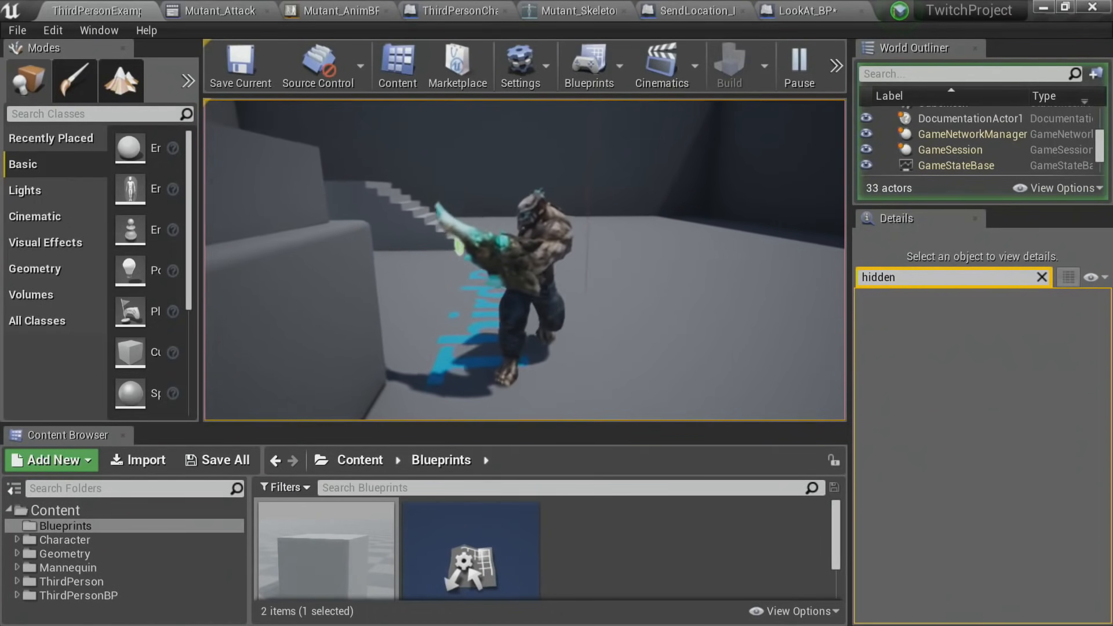
key(Escape)
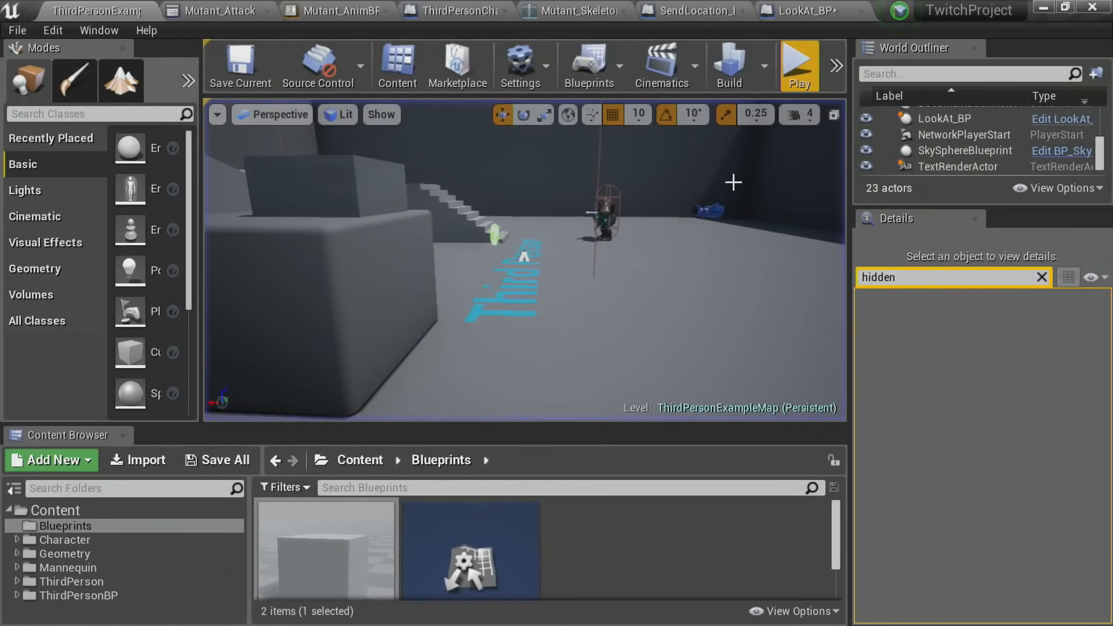
Step: Trace the Anim Graph from the Spine1 and Head Look At nodes through Blend Poses by bool to the Final Animation Pose
click(322, 9)
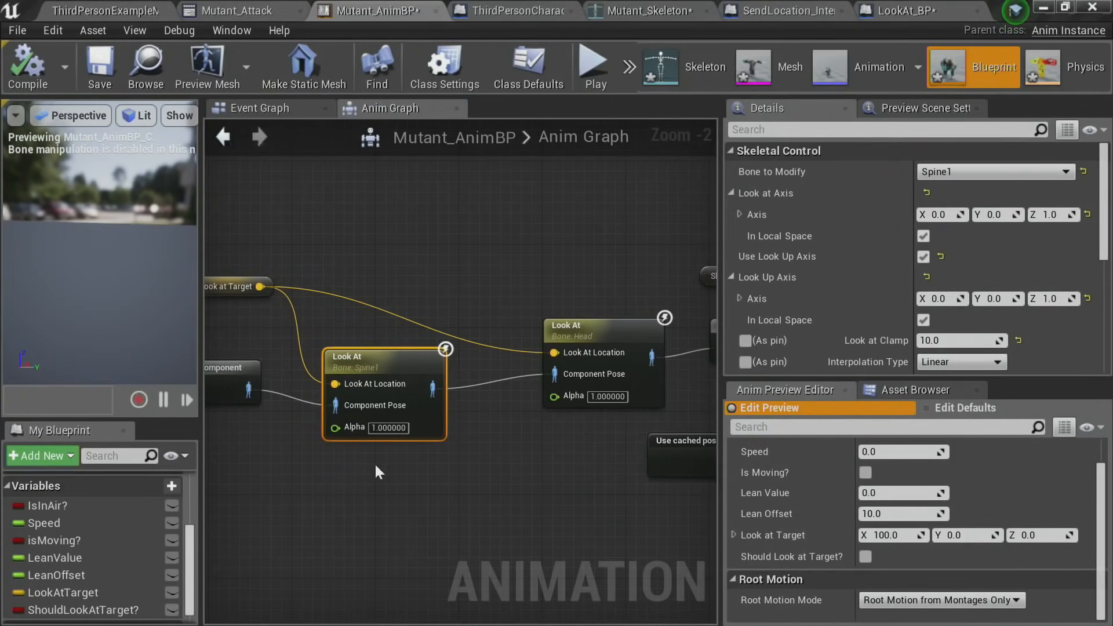
right_drag(619, 495, 270, 408)
right_drag(506, 426, 749, 487)
right_drag(605, 477, 704, 480)
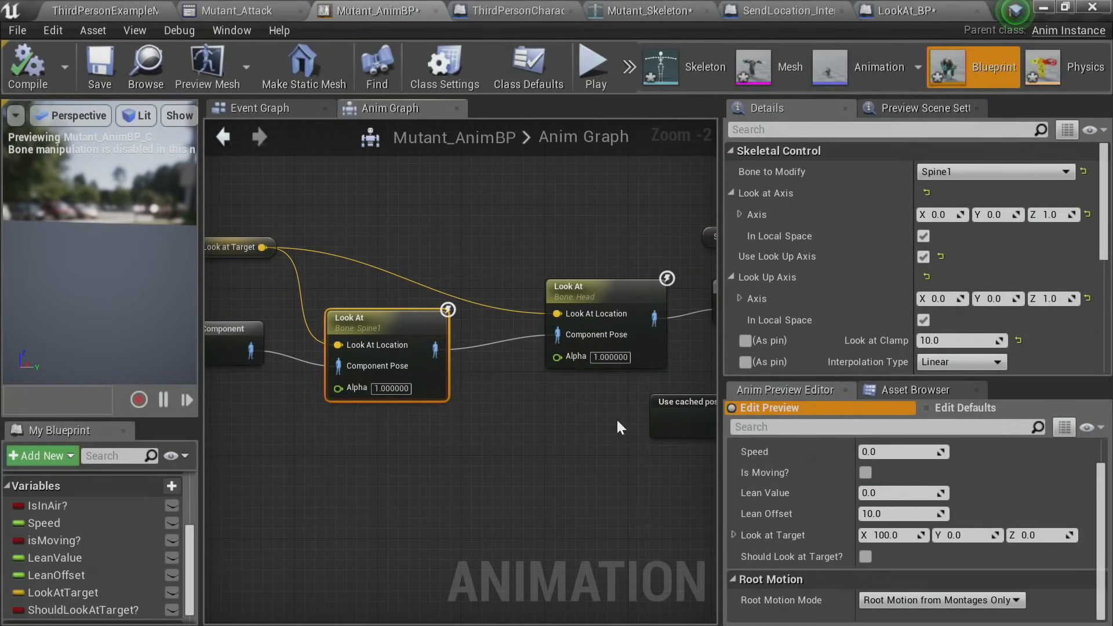
right_drag(642, 418, 399, 421)
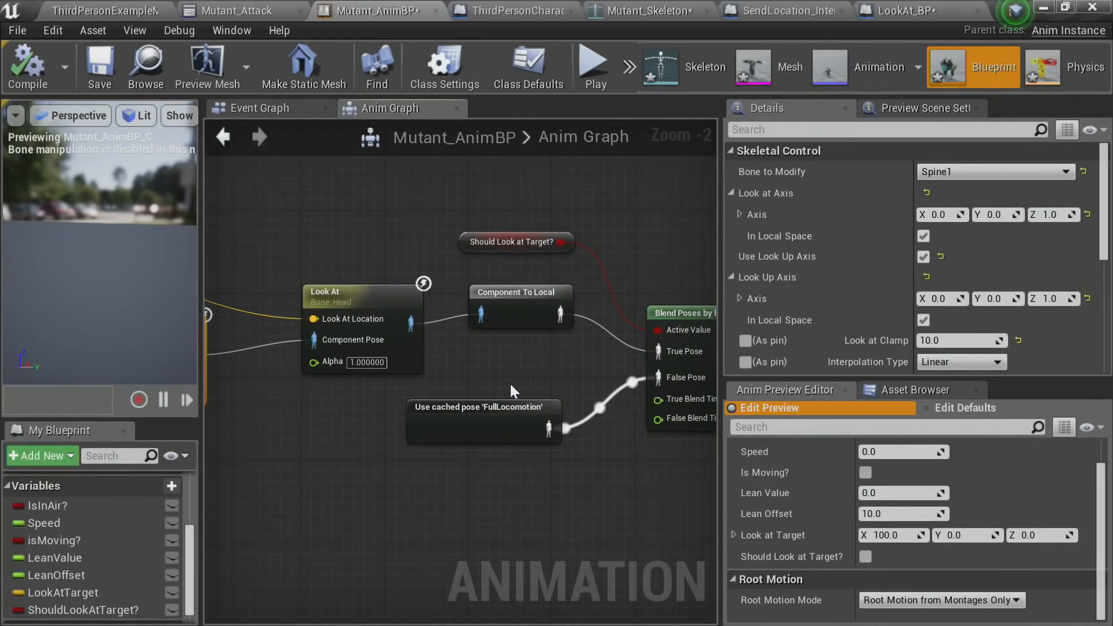
right_drag(509, 382, 307, 453)
right_drag(607, 340, 565, 301)
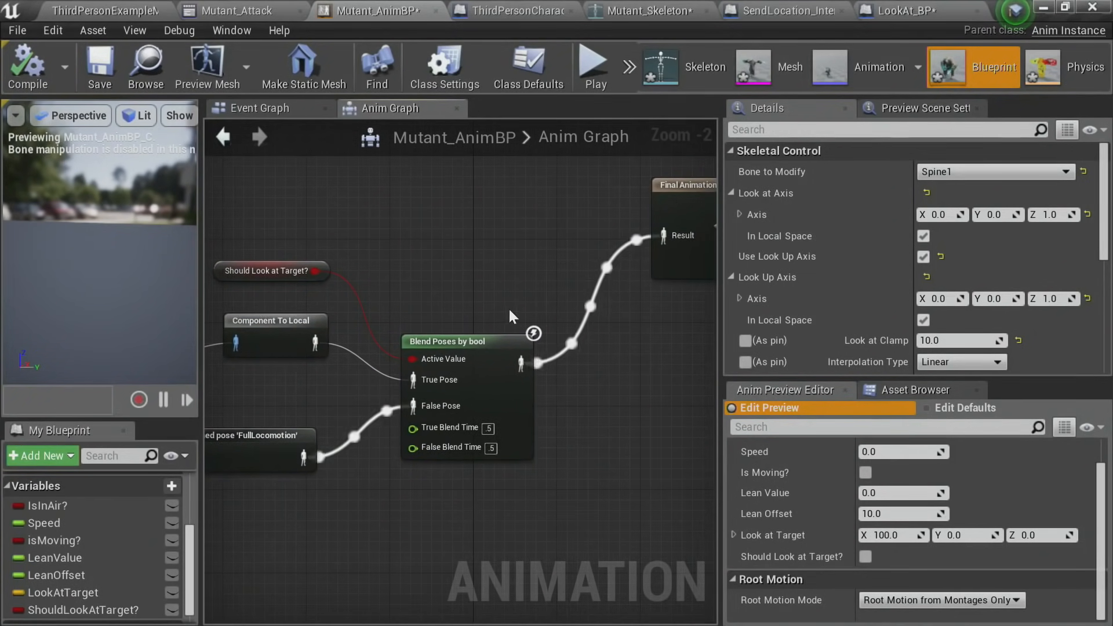
scroll(589, 313, down, 2)
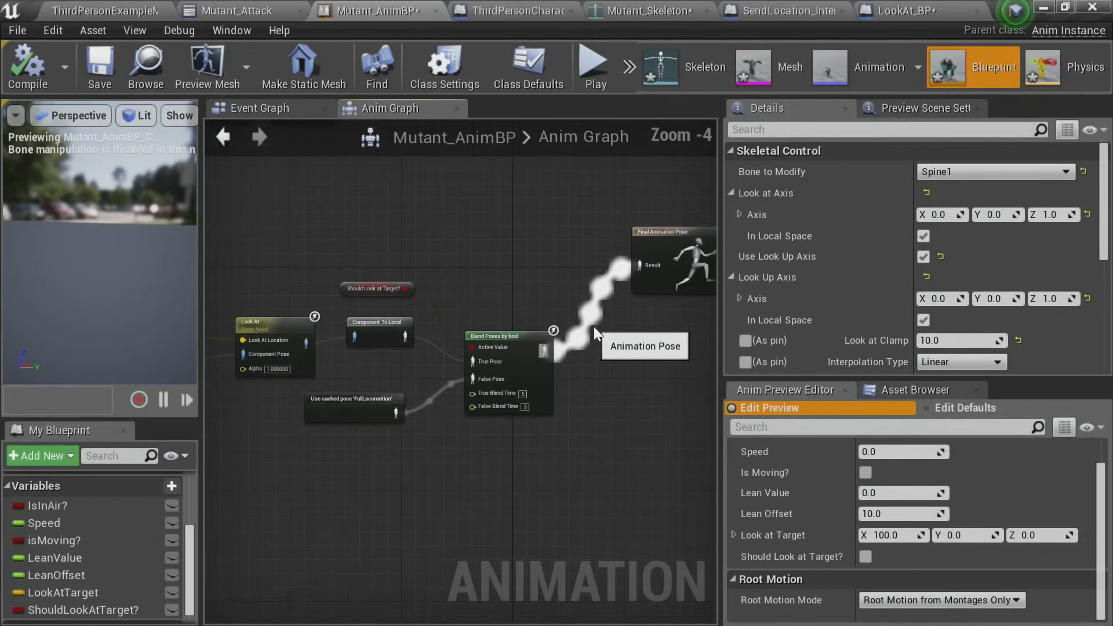
Step: Run ThirdPersonExampleMap in TwitchProject once more, move the mutant around to observe its look-at behaviour, and end the play session
click(249, 108)
click(593, 65)
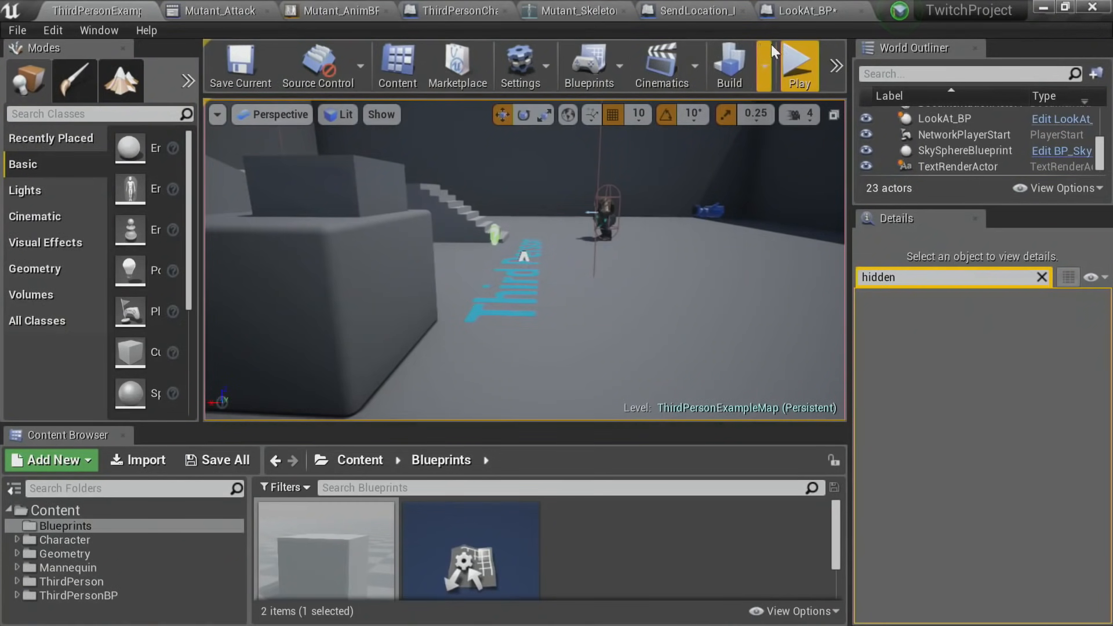
key(a)
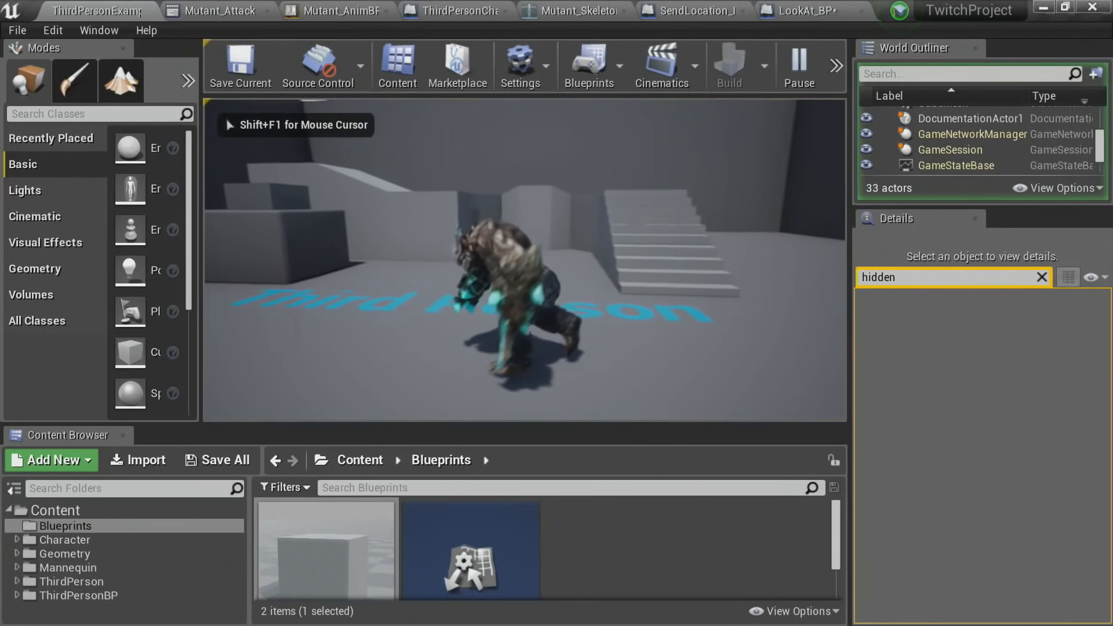
click(524, 259)
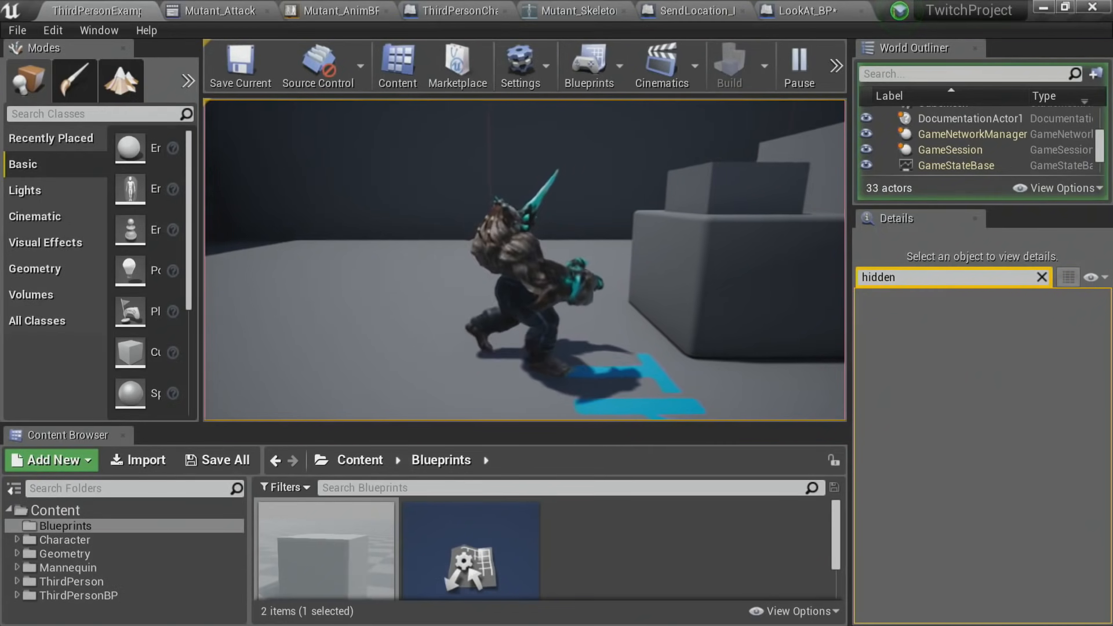
key(Escape)
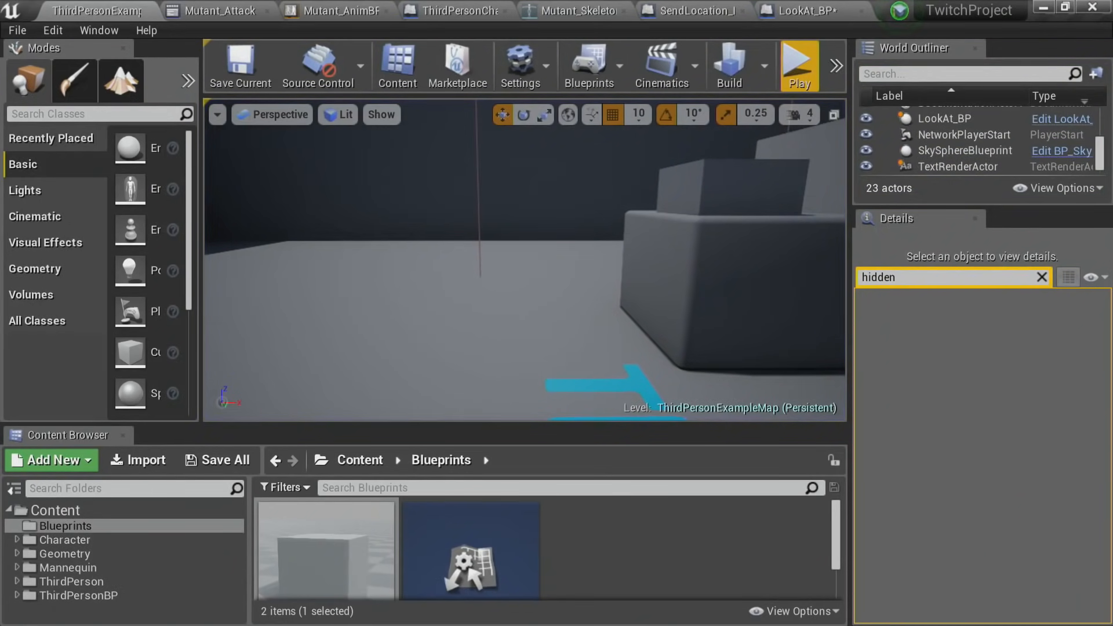
Step: Switch to the Twitch_CharacterAnim project by showing its Mutant_AnimBP editor maximized, and go to its ThirdPersonExampleMap level
drag(0, 163, 666, 117)
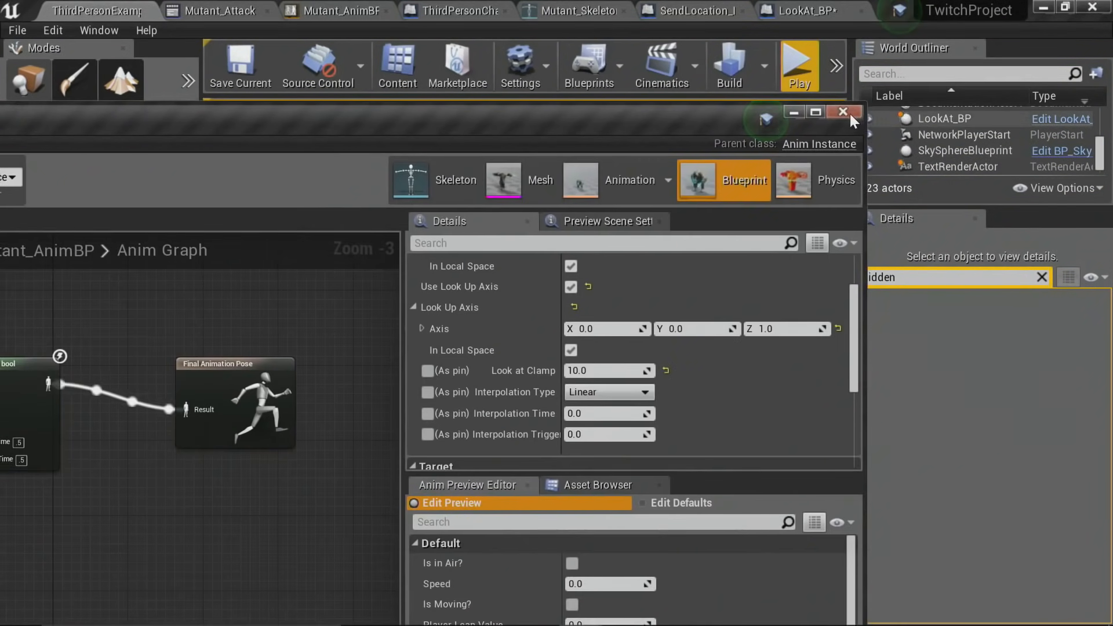
click(816, 111)
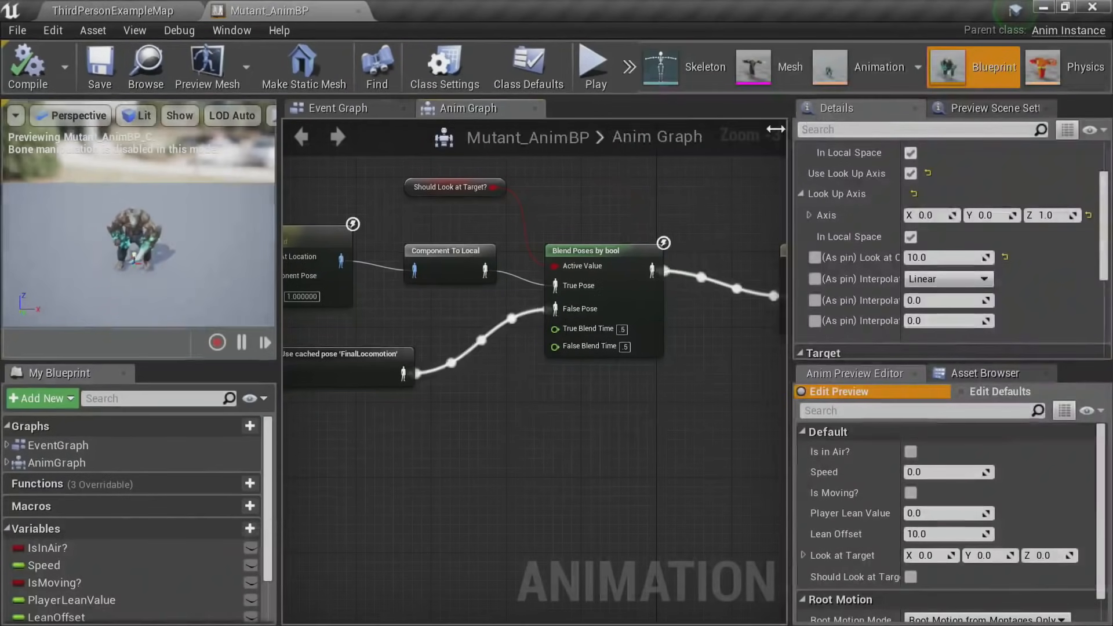
click(96, 10)
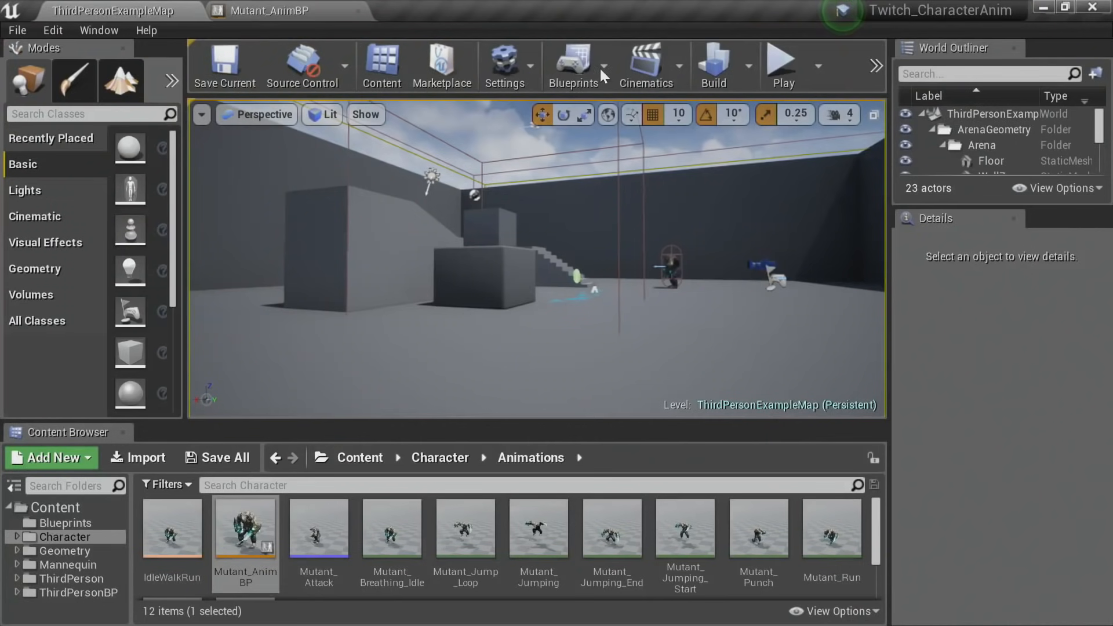
Step: Play-test ThirdPersonExampleMap in Twitch_CharacterAnim, walking the mutant around the arena to observe its head and spine, and end the session
click(783, 64)
key(a)
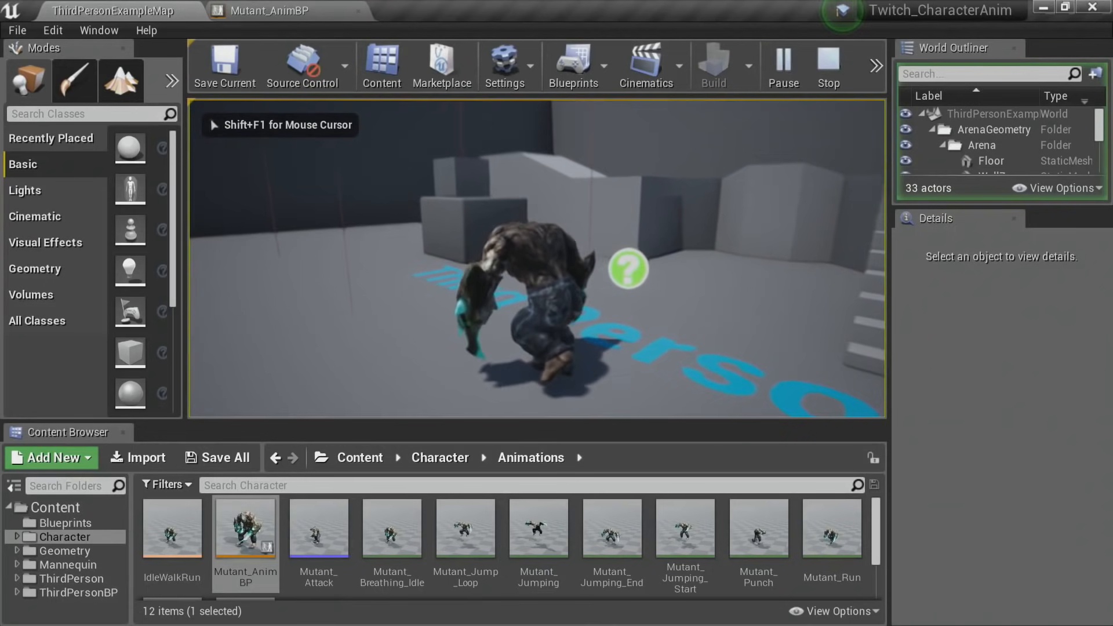
key(s)
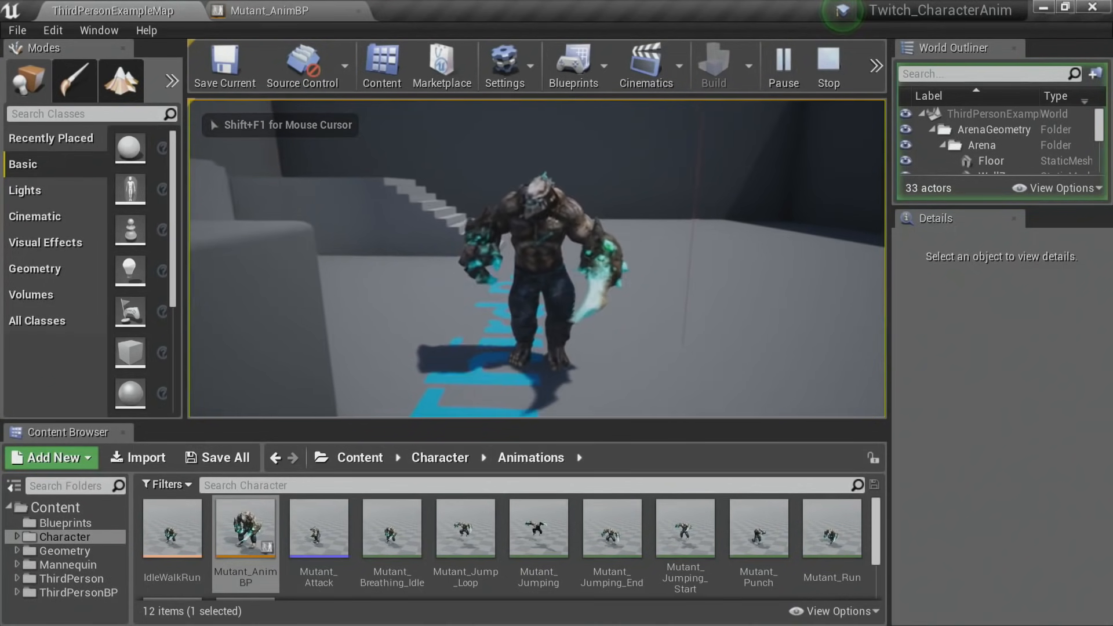
key(s)
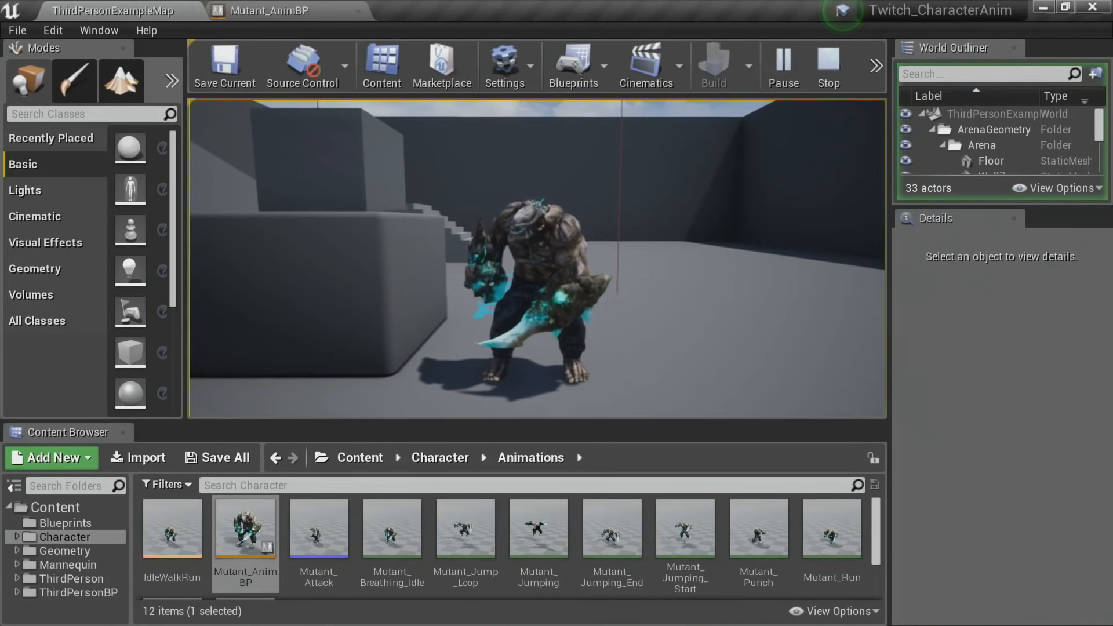
key(w)
key(d)
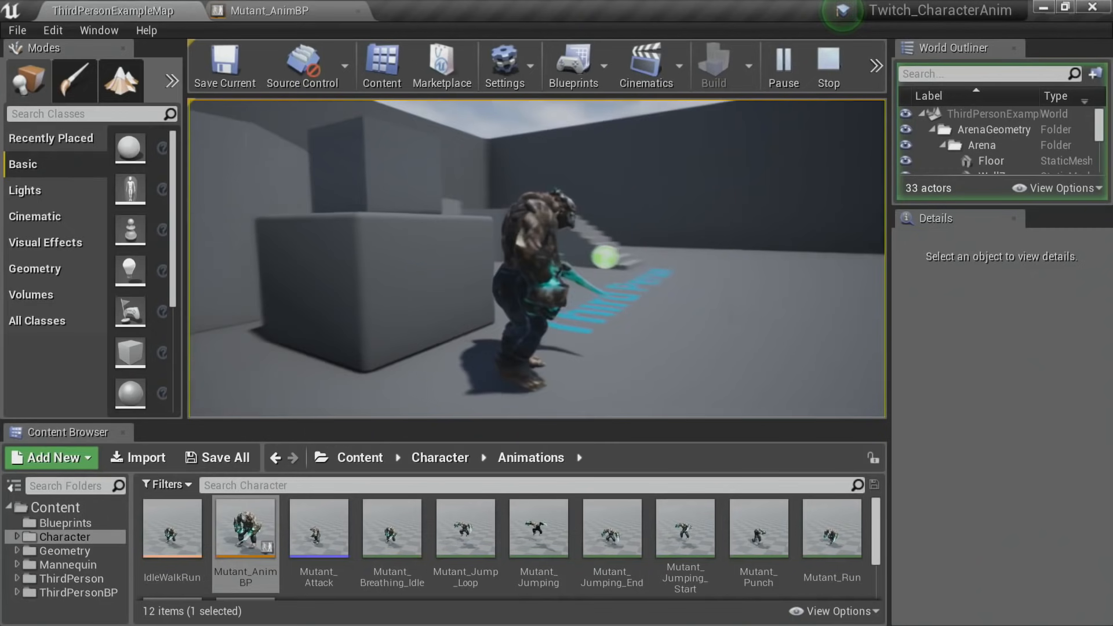
key(s)
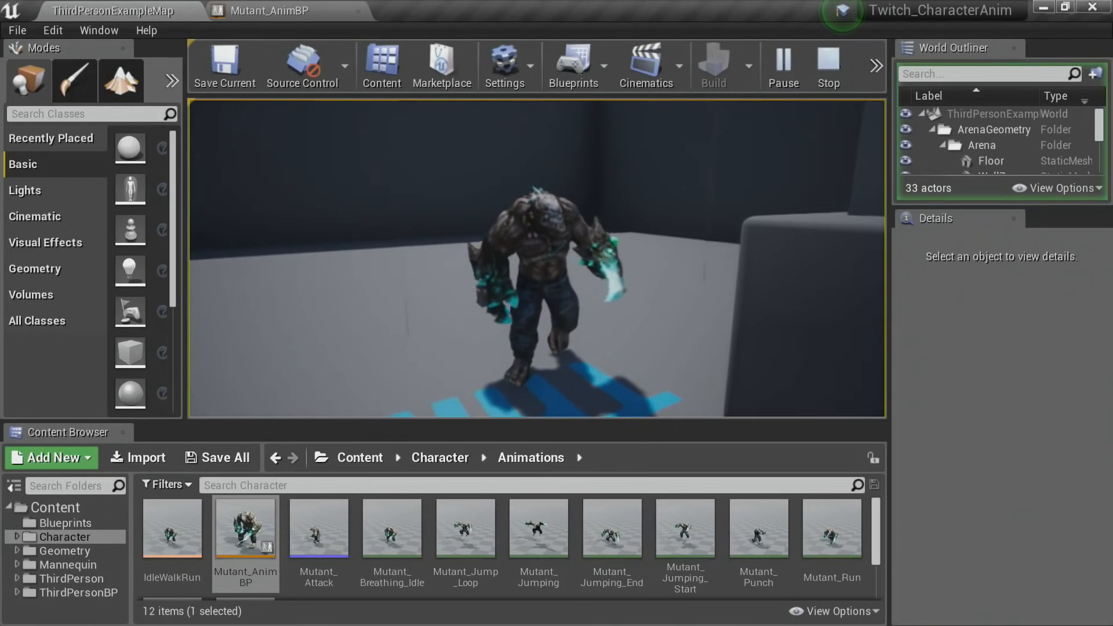
key(a)
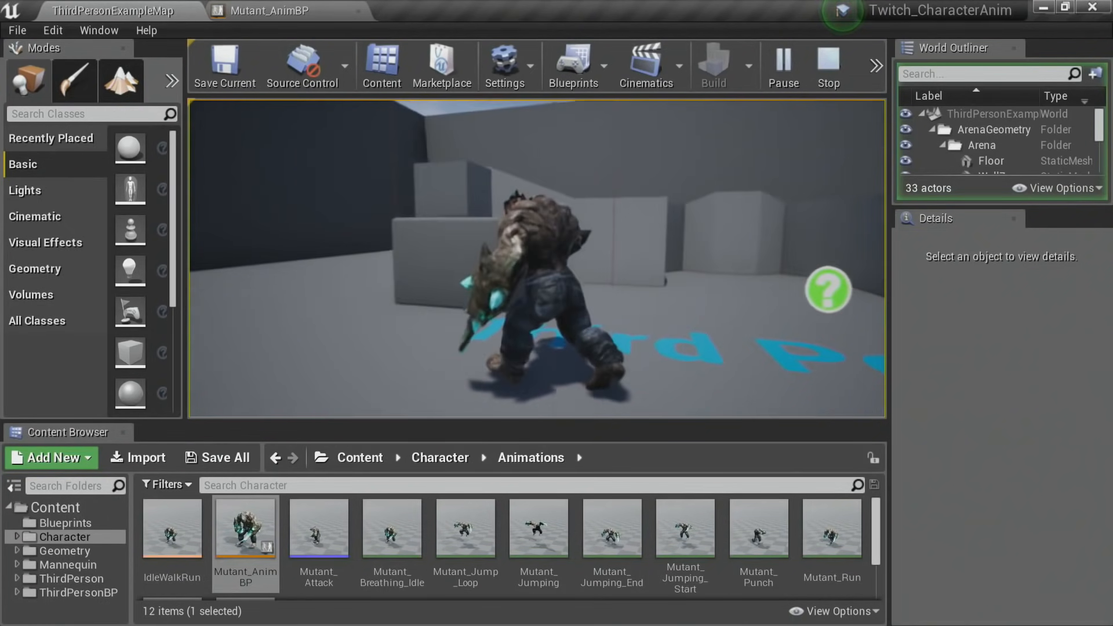
key(w)
key(s)
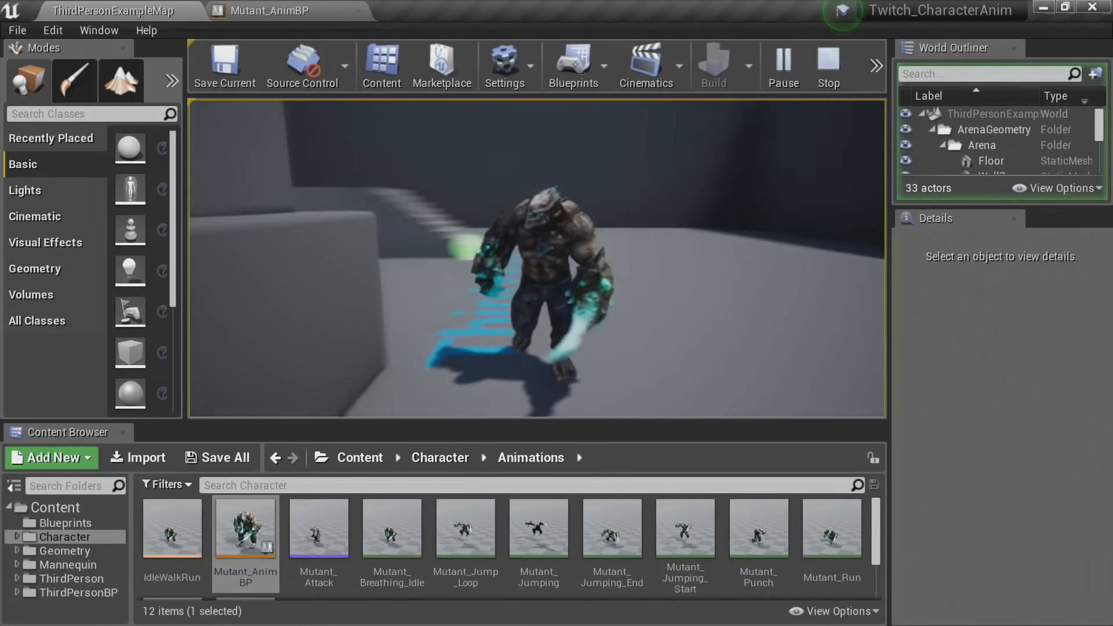
key(s)
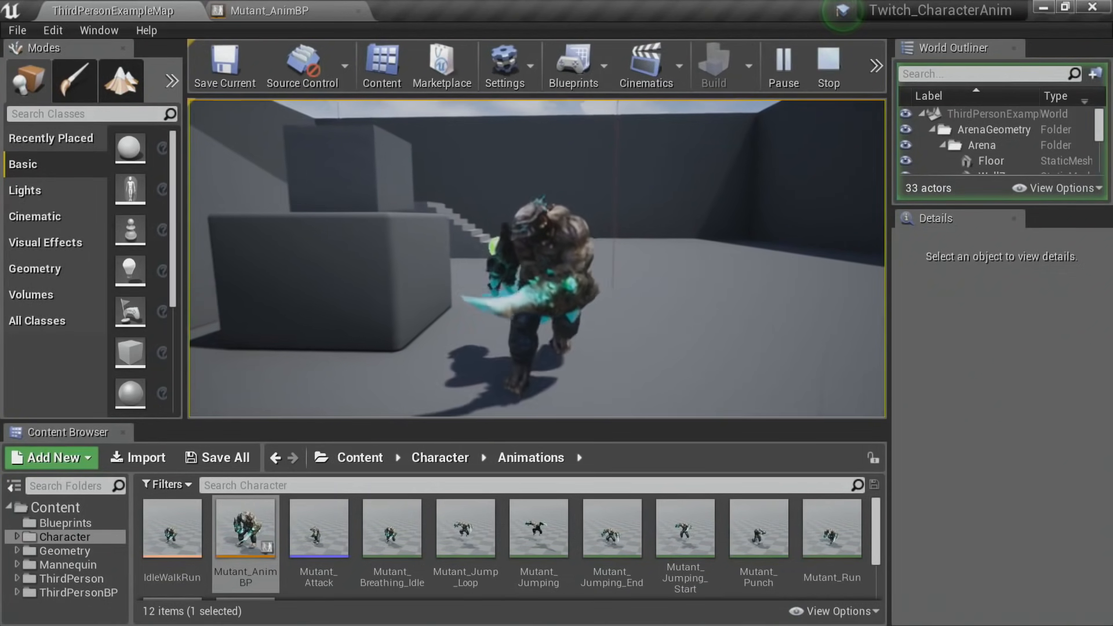
key(s)
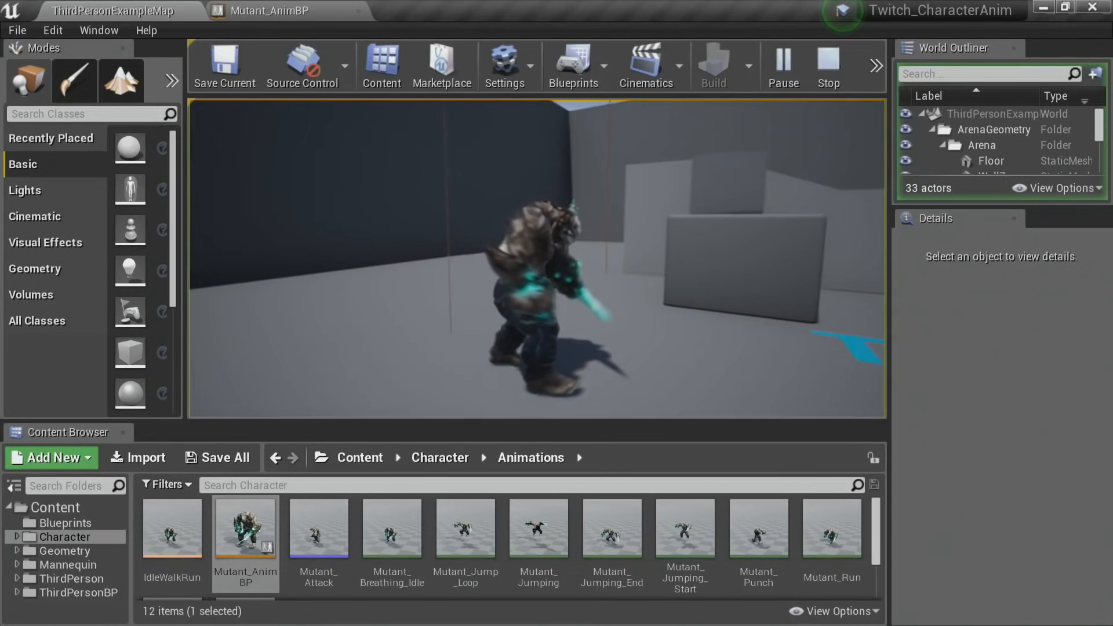
key(Escape)
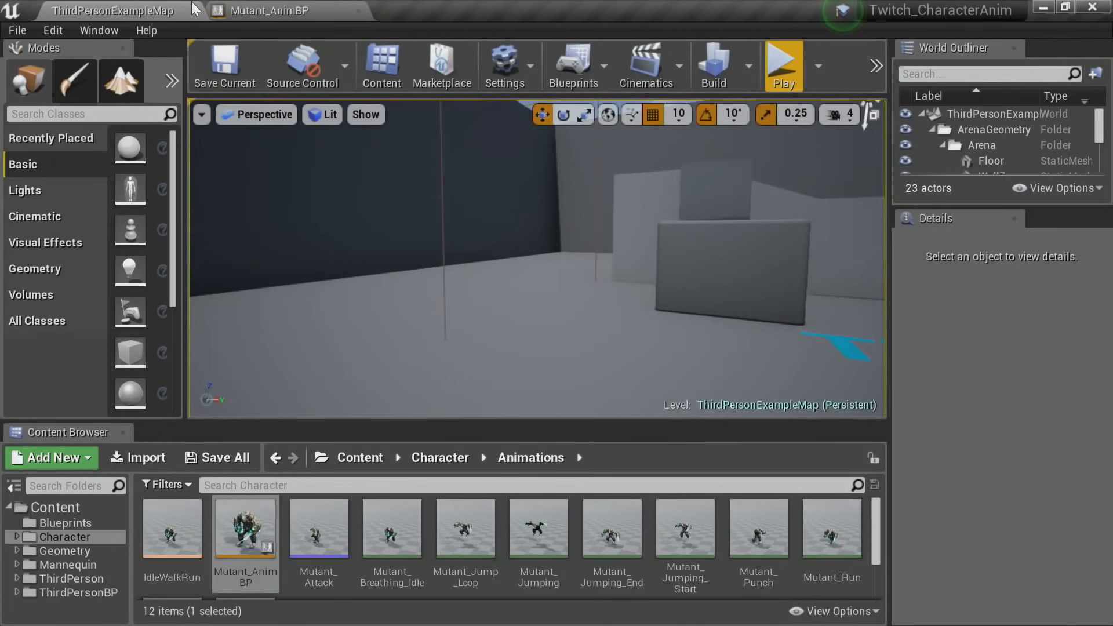
Step: Close the Mutant_AnimBP editor of Twitch_CharacterAnim, leaving only the ThirdPersonExampleMap level open
click(290, 13)
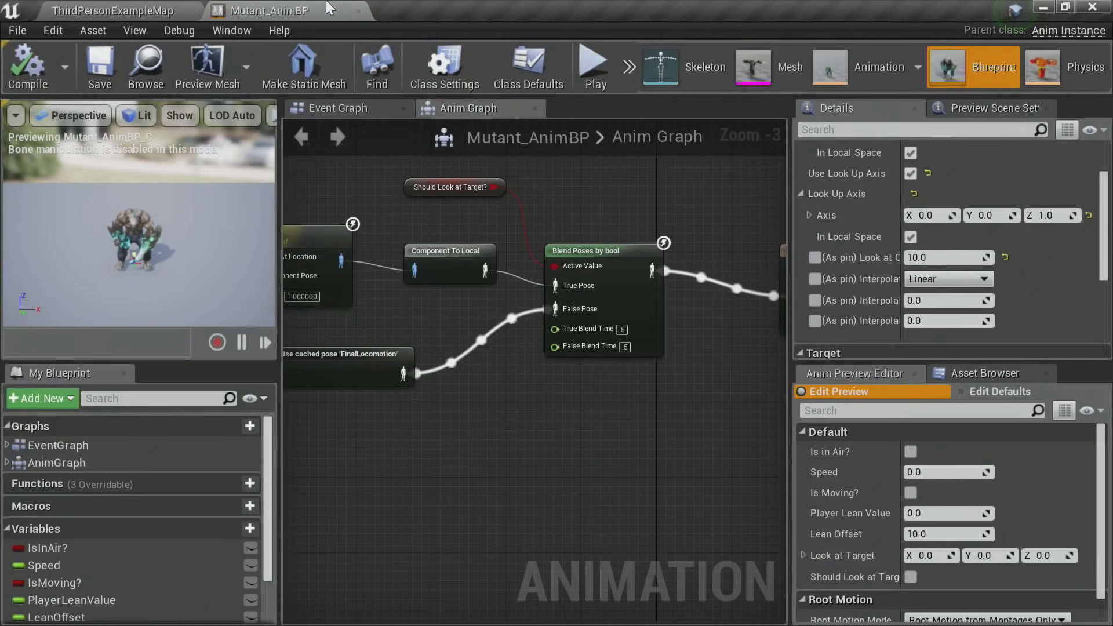
click(358, 11)
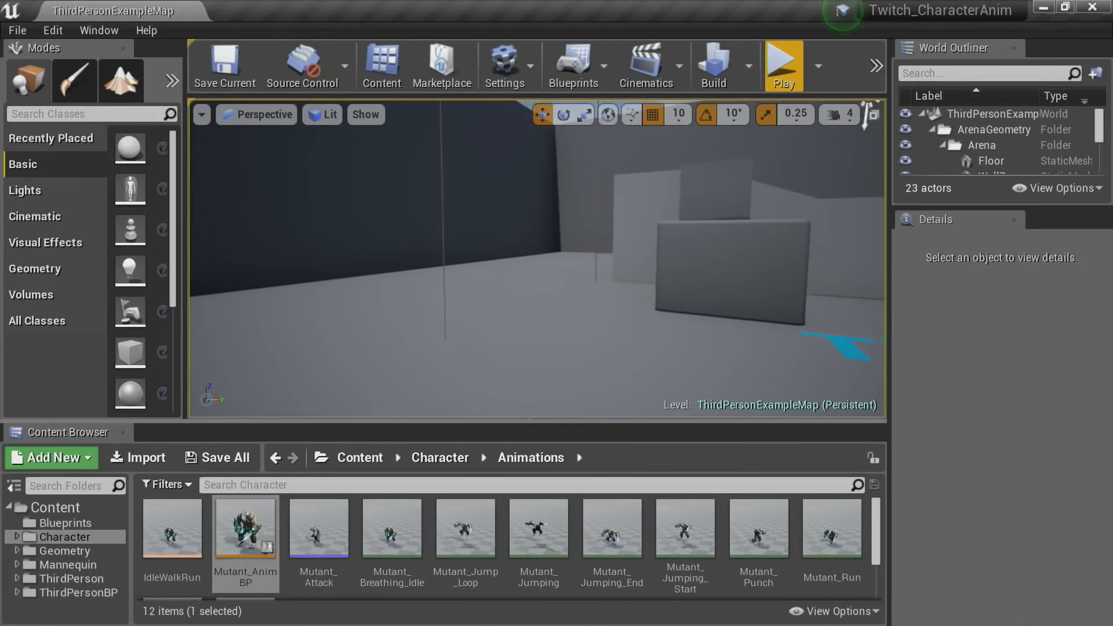
key(s)
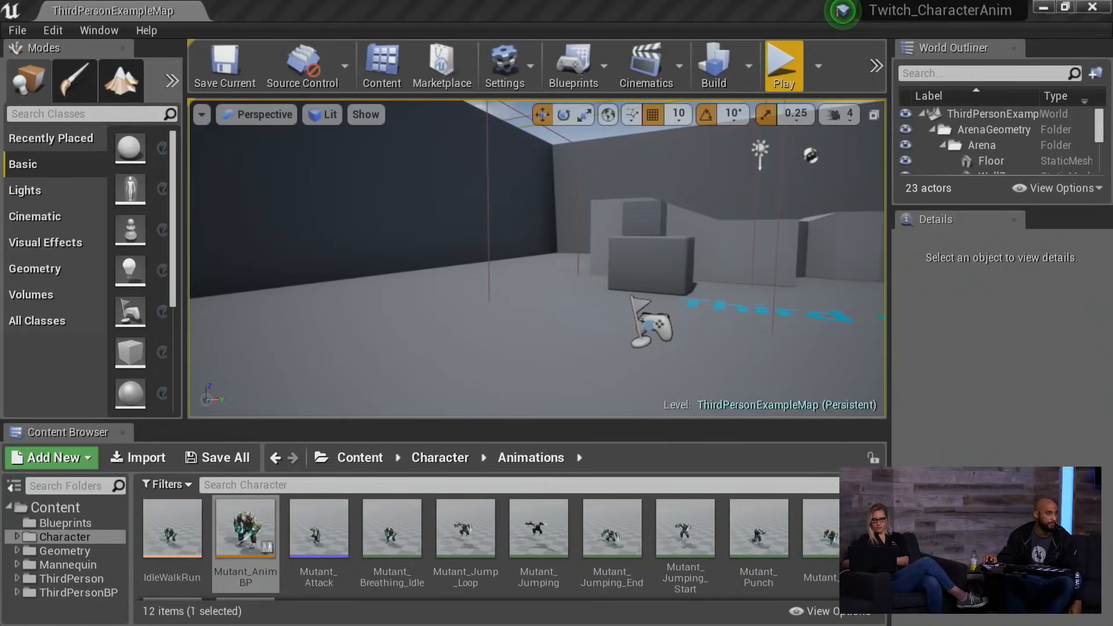
Step: Switch to the ContentExamples project and examine exhibit 1.2, Physics Animation Blending Hit Reaction, in the PhysicalAnimation level
key(alt+Tab)
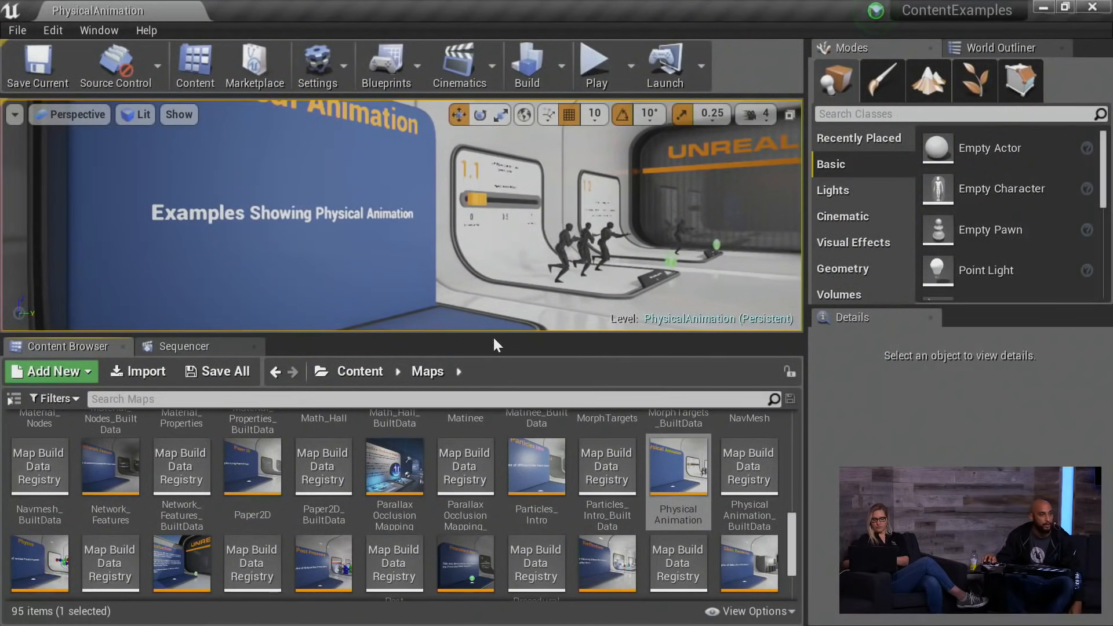
right_drag(526, 308, 420, 308)
key(w)
key(w)
key(s)
Step: Play the PhysicalAnimation level, trigger hit reactions on the exhibit 1.2 character, end the session, and minimize ContentExamples
click(594, 47)
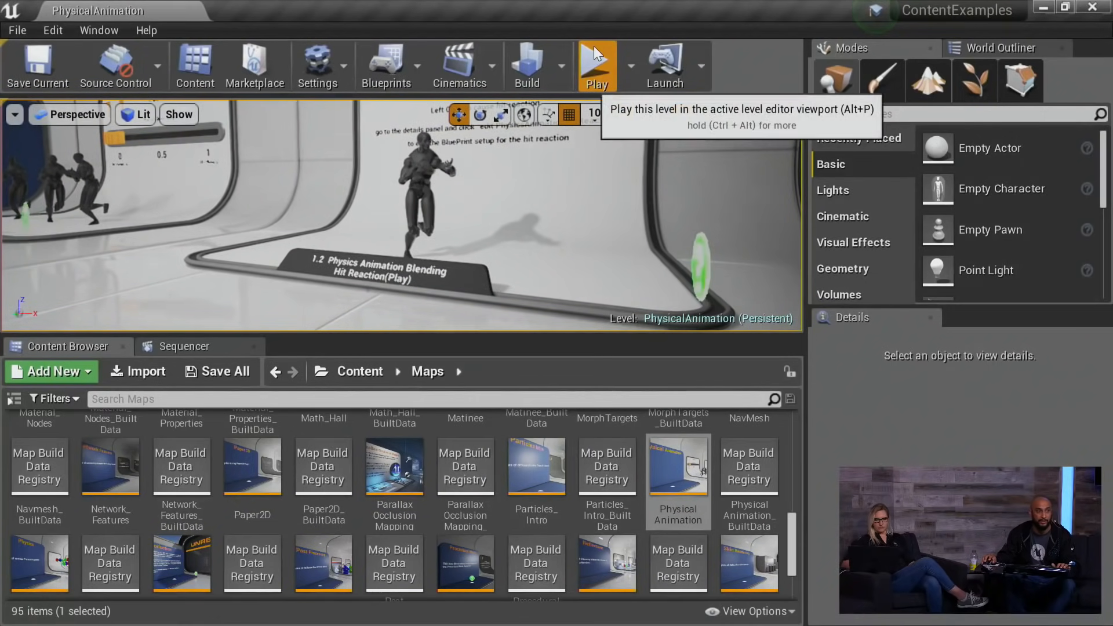
click(594, 48)
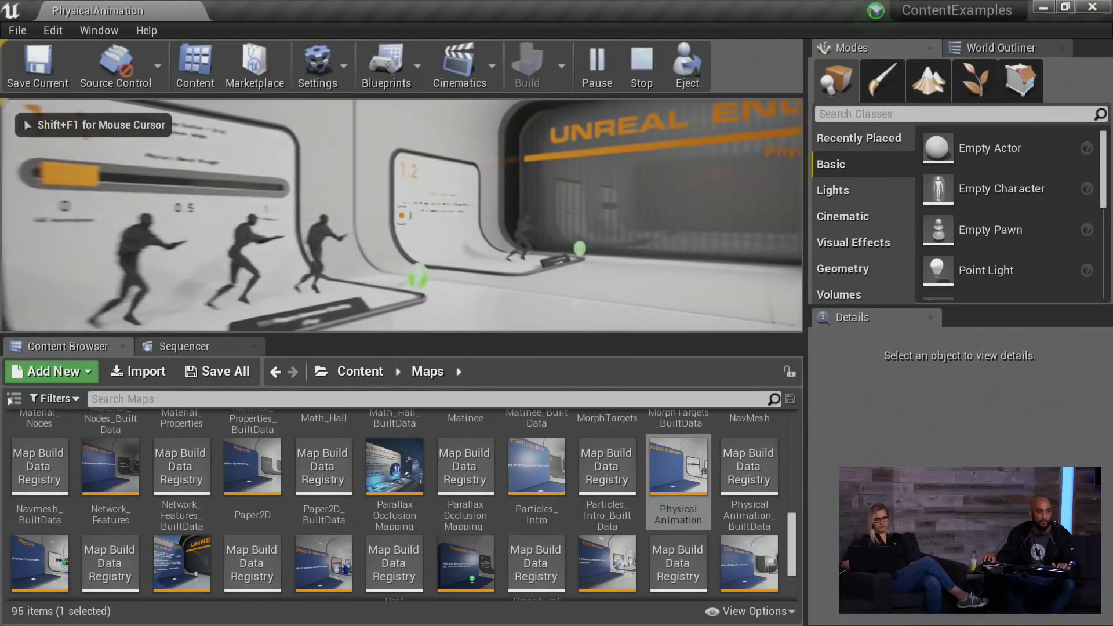
key(w)
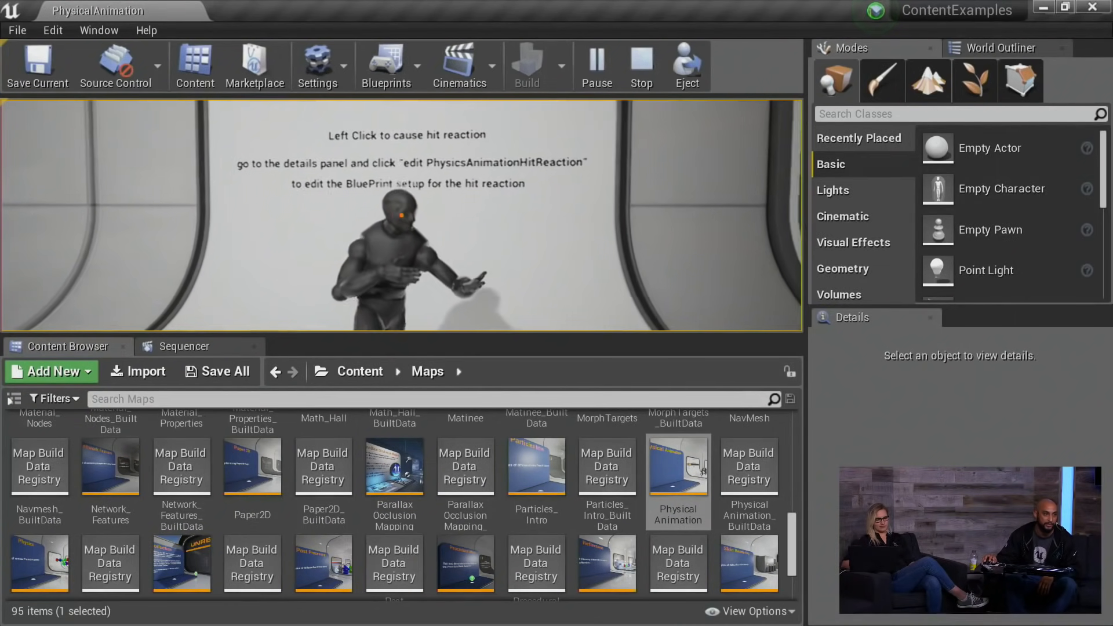
click(401, 215)
click(401, 215)
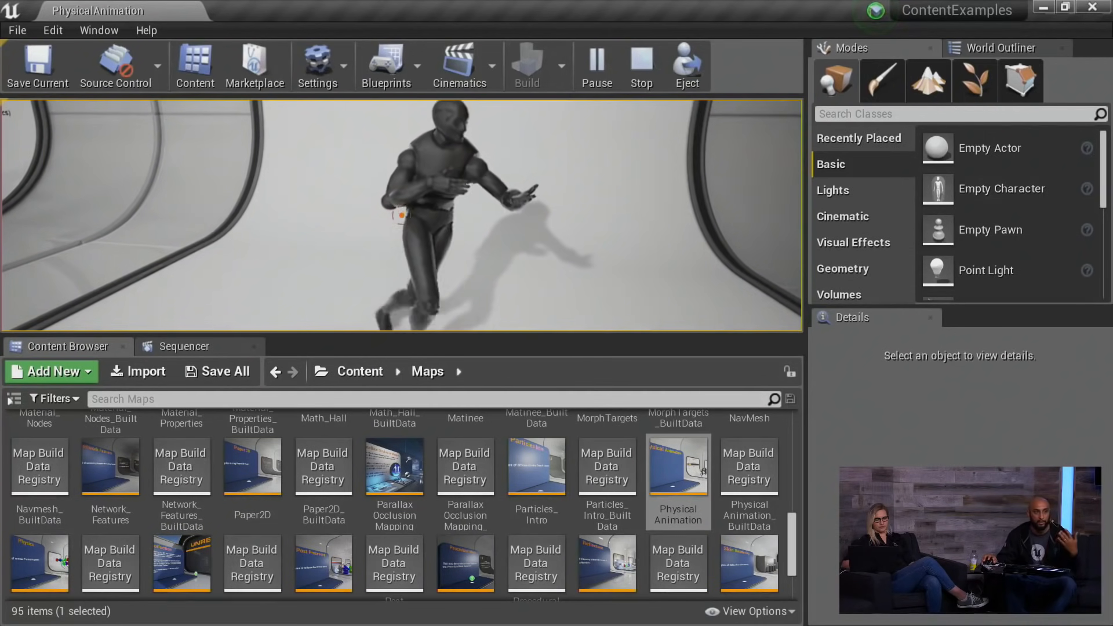
key(Escape)
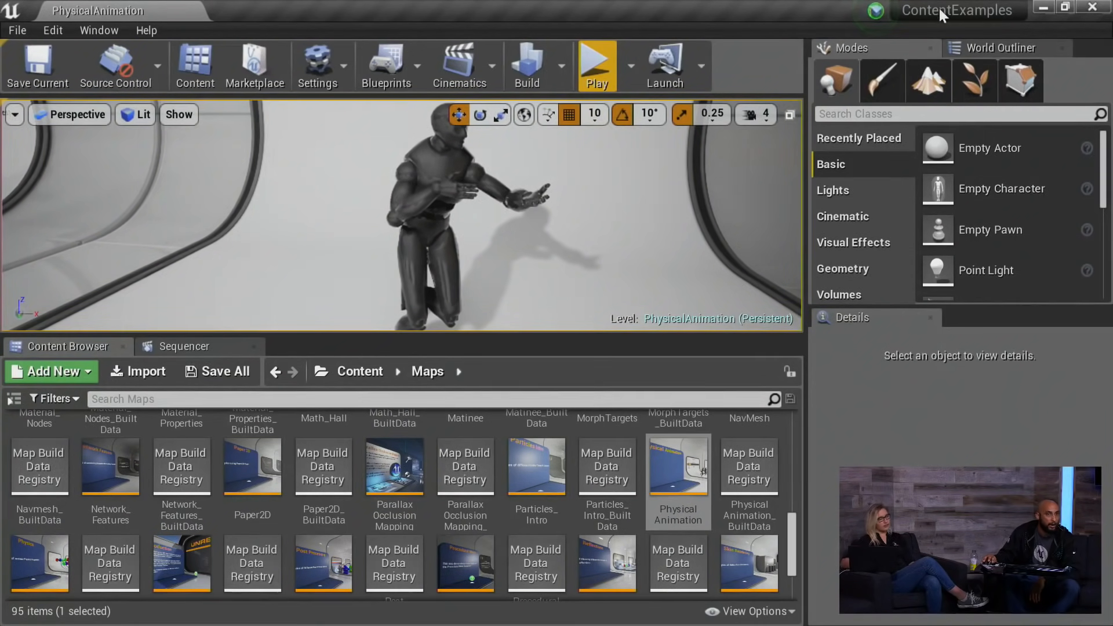
click(1043, 7)
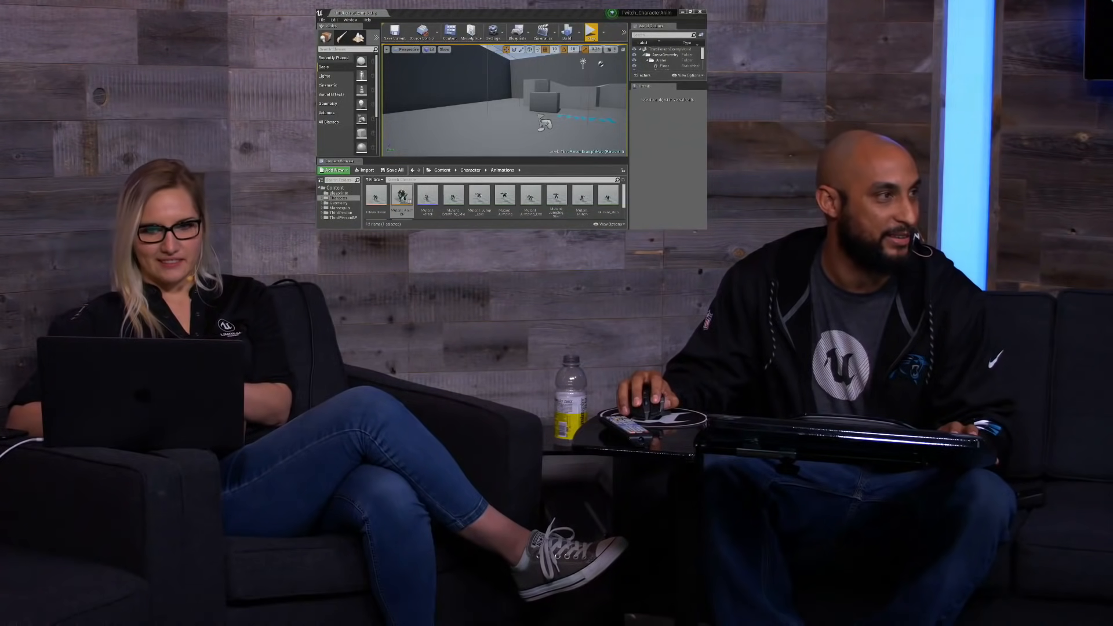
Step: Switch to the web browser and review the nucl.ai page "Bringing a Hero from Paragon to Life with UE4" through its Recording and Downloads sections
drag(318, 32, 524, 42)
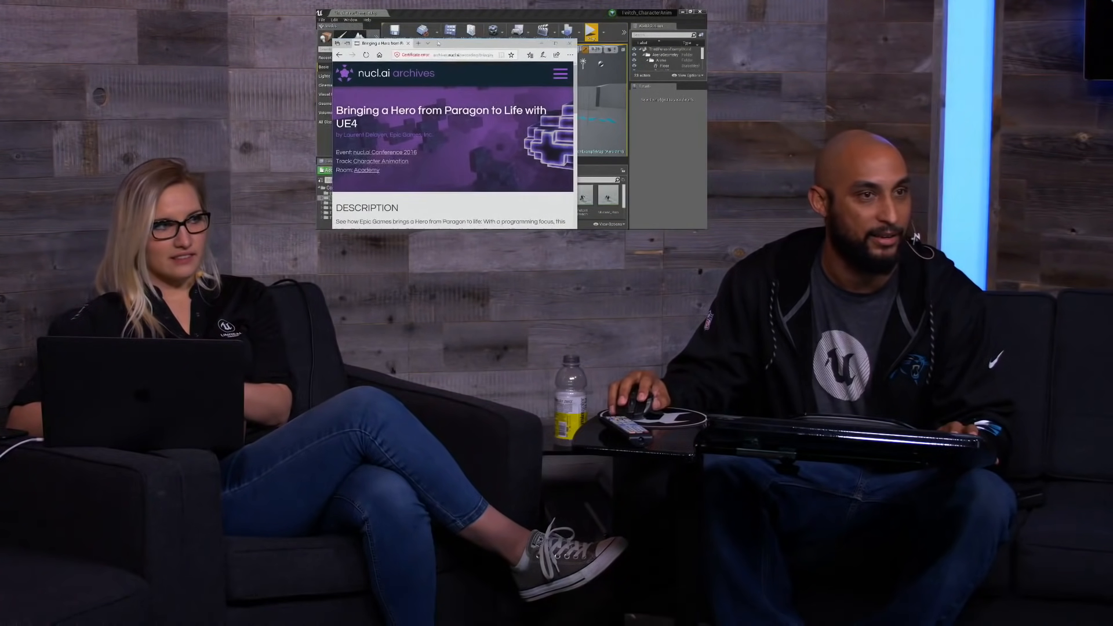
click(556, 42)
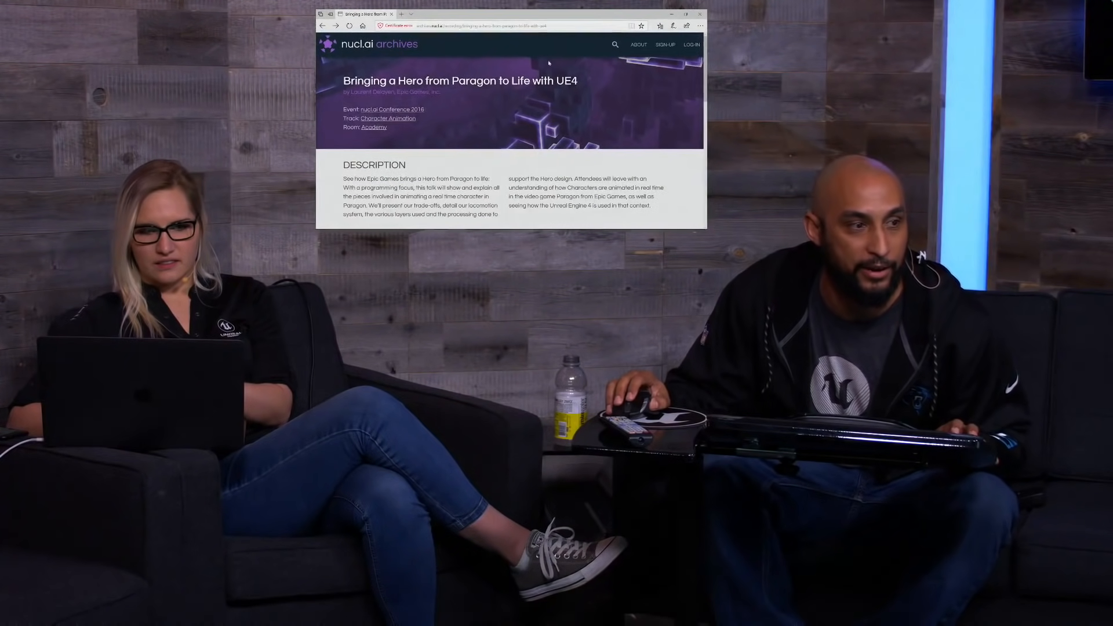
scroll(549, 63, down, 5)
scroll(549, 62, up, 5)
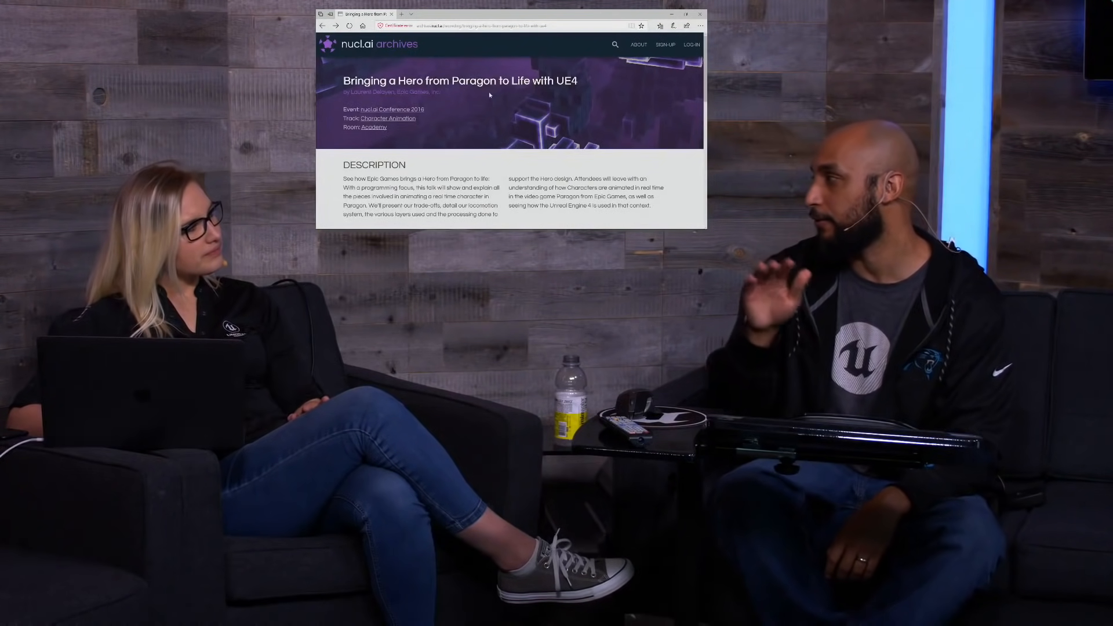
scroll(489, 95, down, 8)
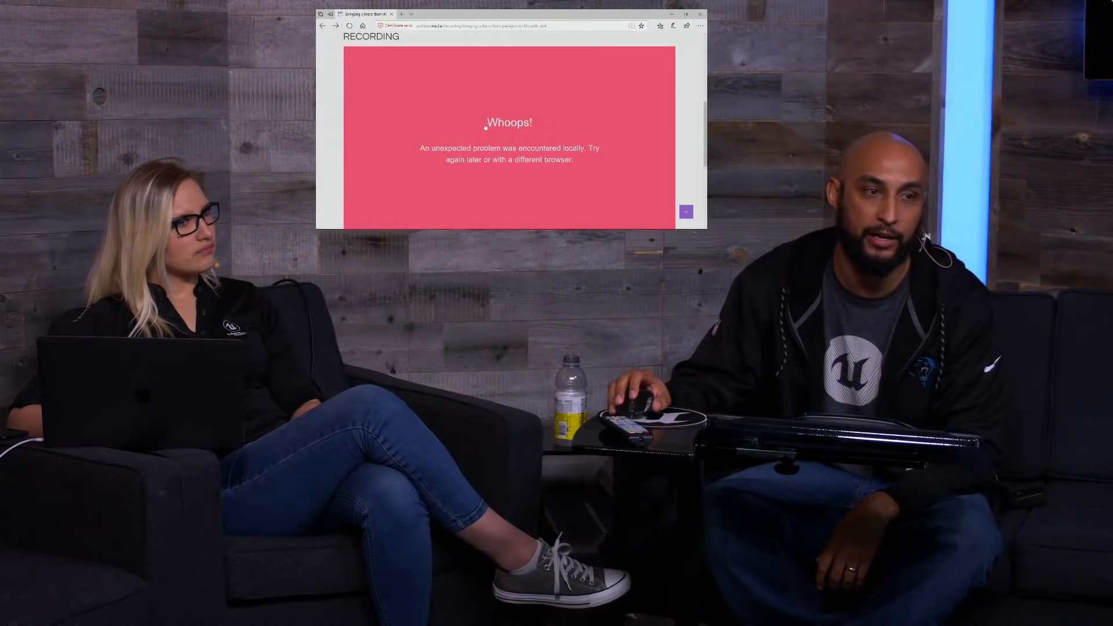
scroll(485, 127, down, 5)
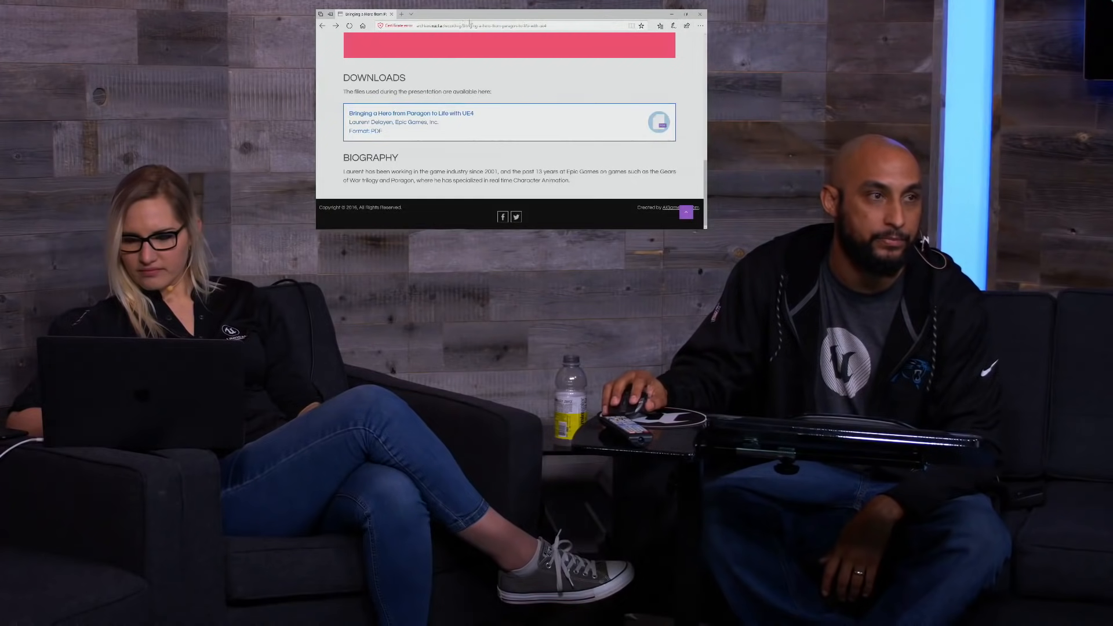
click(687, 14)
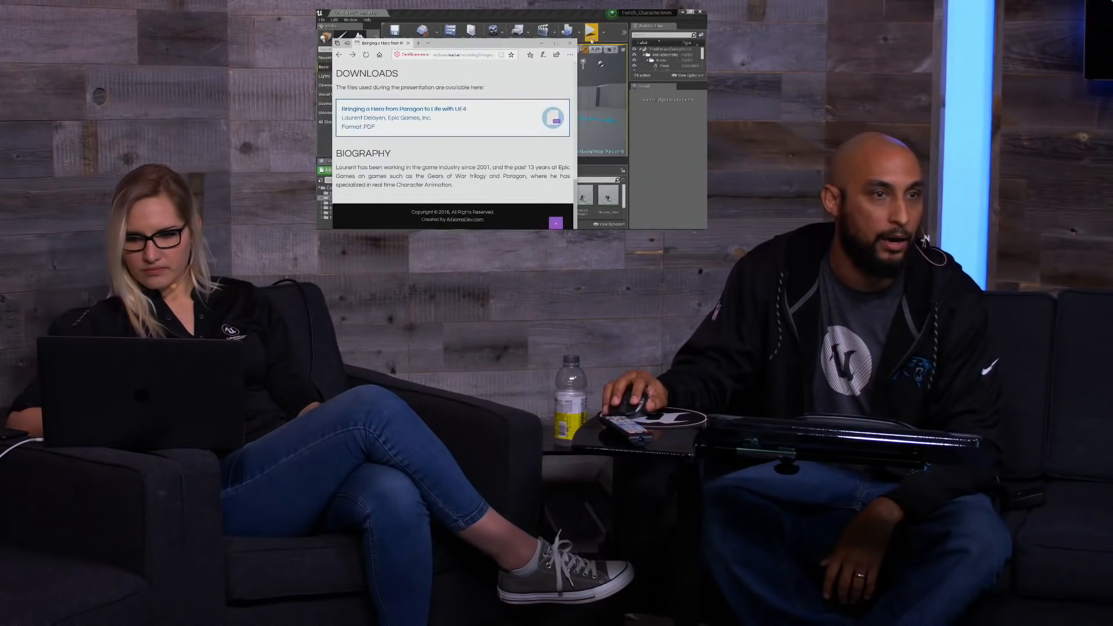
click(544, 43)
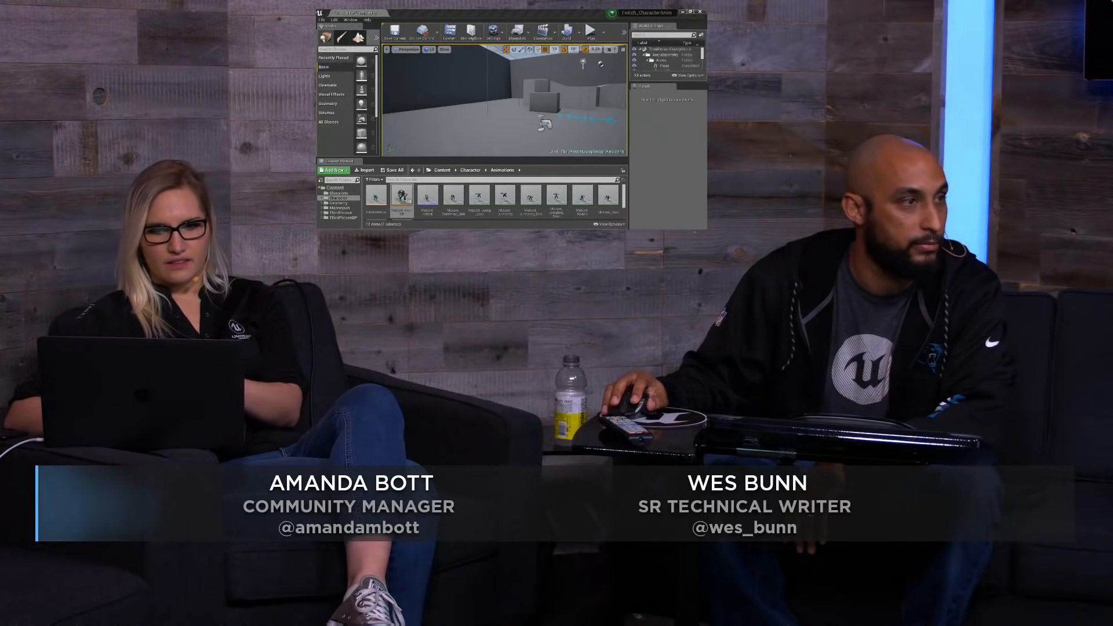
Step: Open the browser window with the "Using Sub Anim Instances" documentation and review its steps down to the End Result section
drag(317, 34, 521, 39)
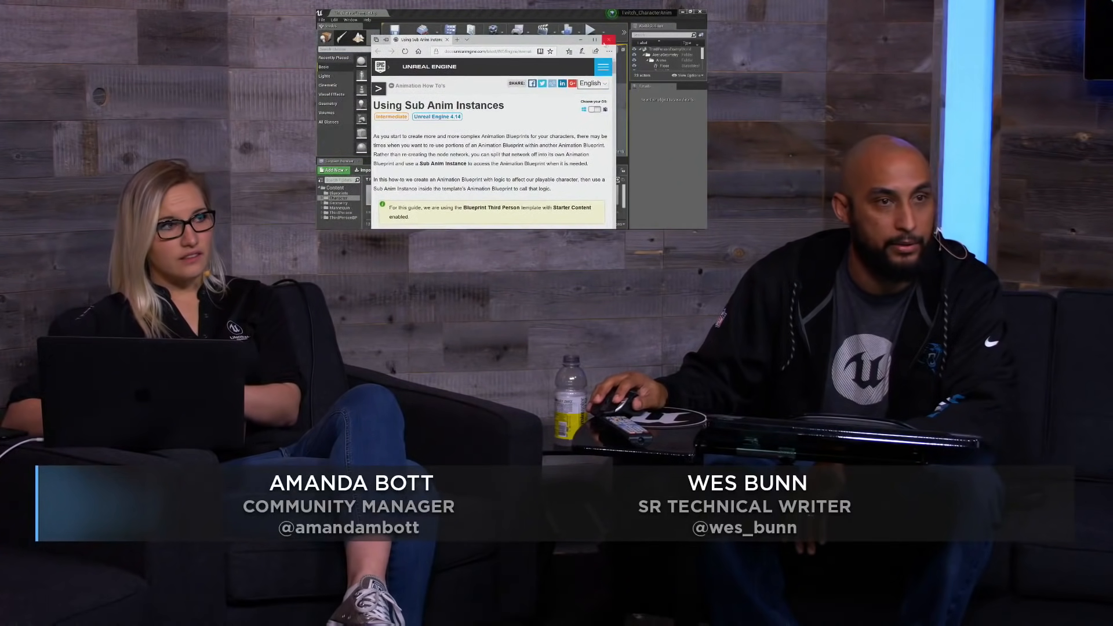
click(595, 40)
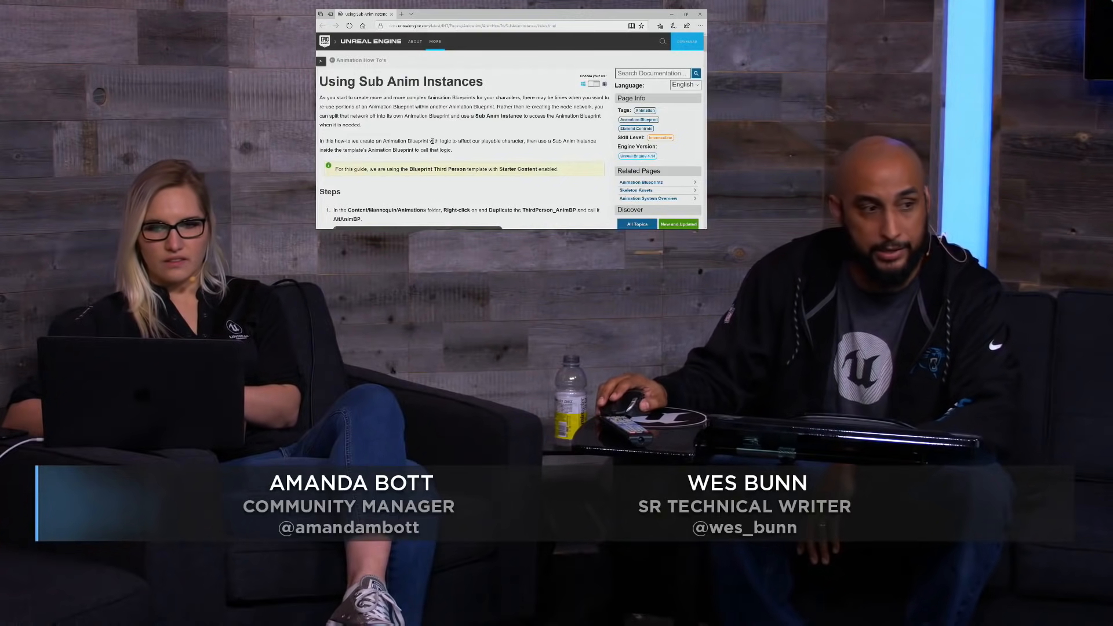
scroll(431, 143, down, 15)
scroll(431, 145, down, 20)
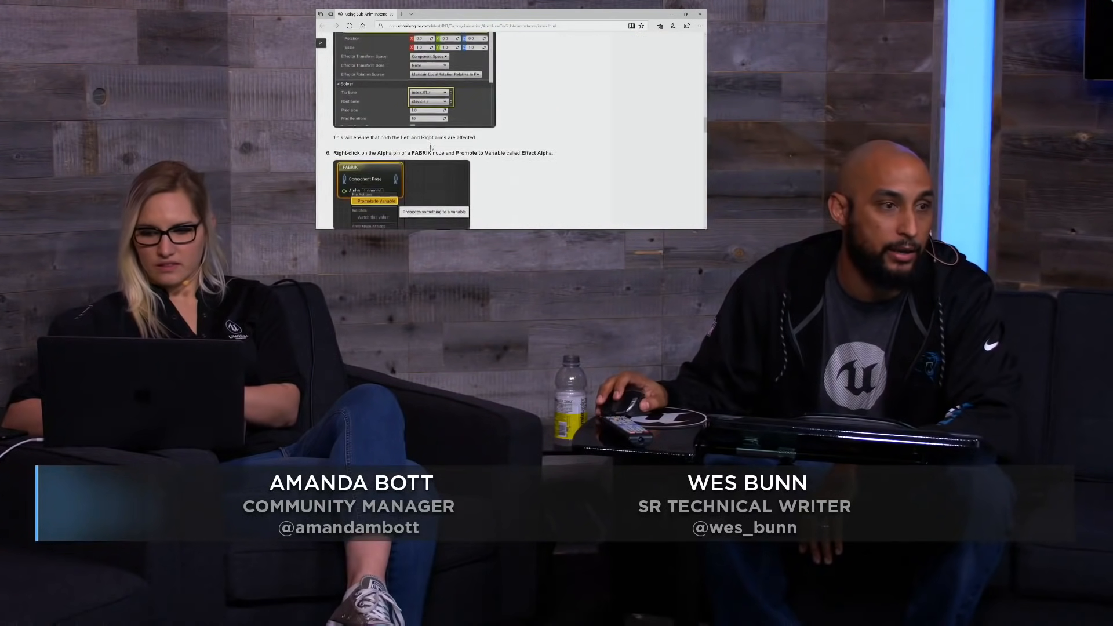
scroll(431, 148, down, 15)
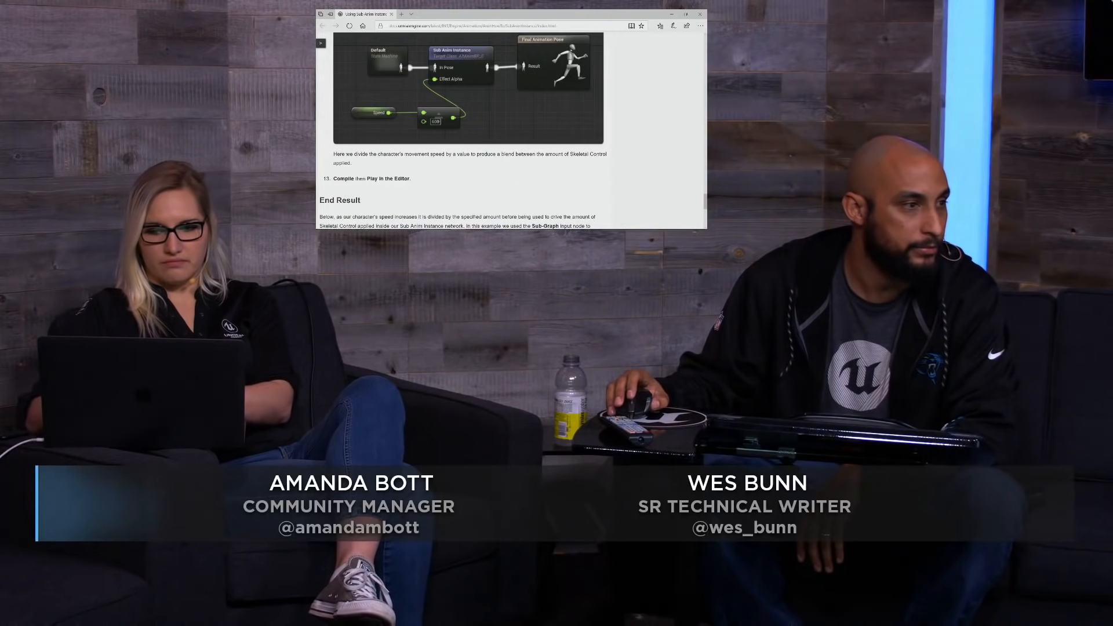
click(683, 14)
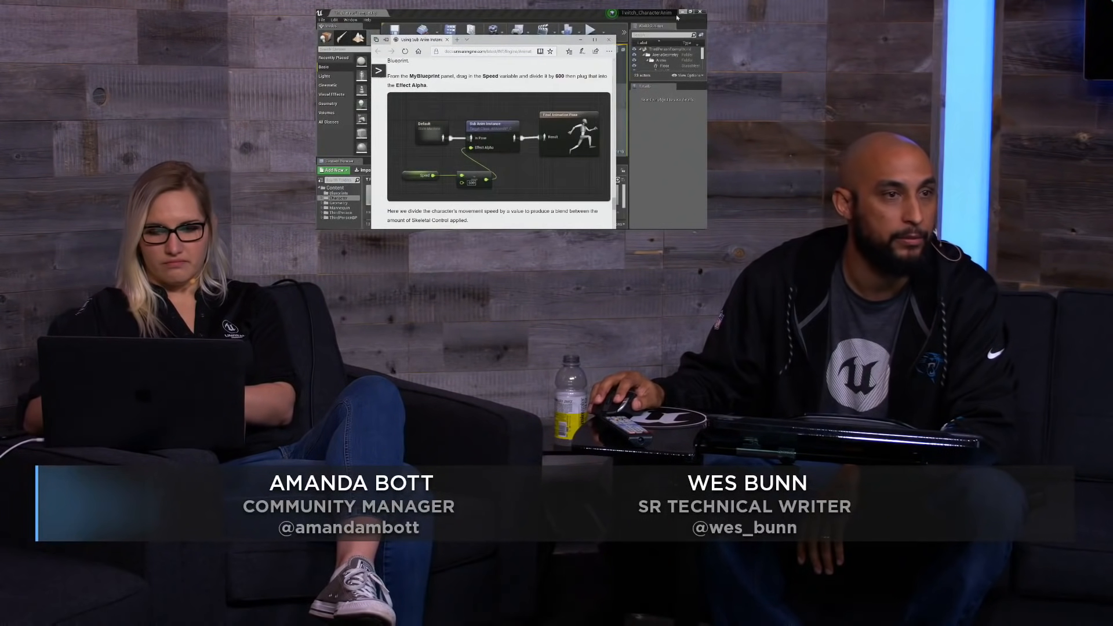